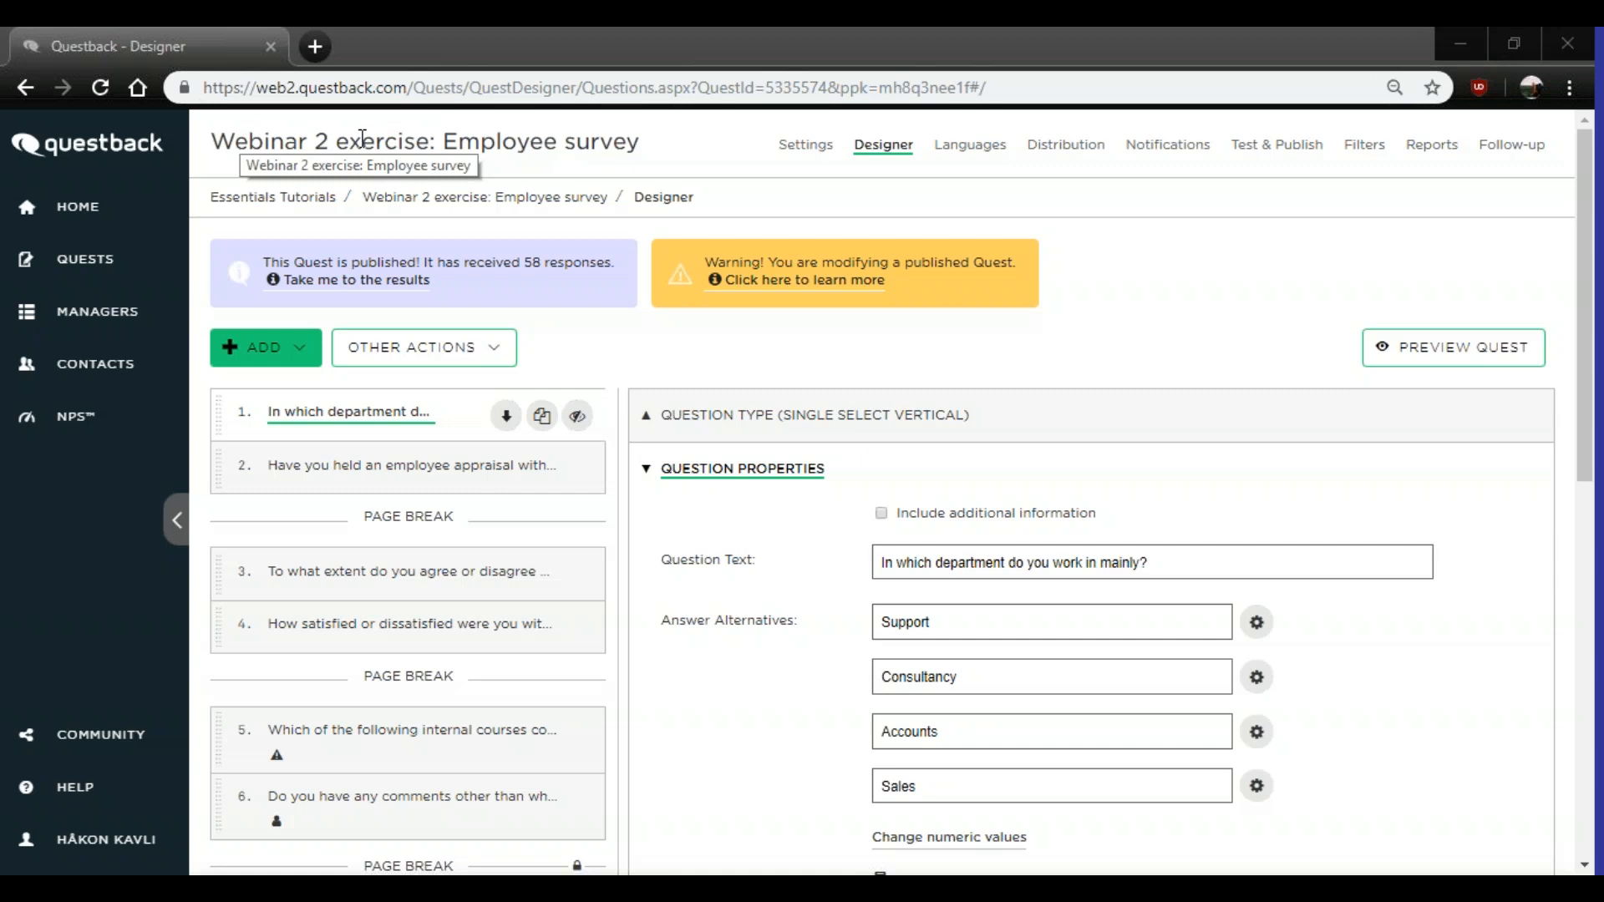
- Go to the survey's results and delete the existing "Webinar 2 exercise: Employee survey" report
click(327, 288)
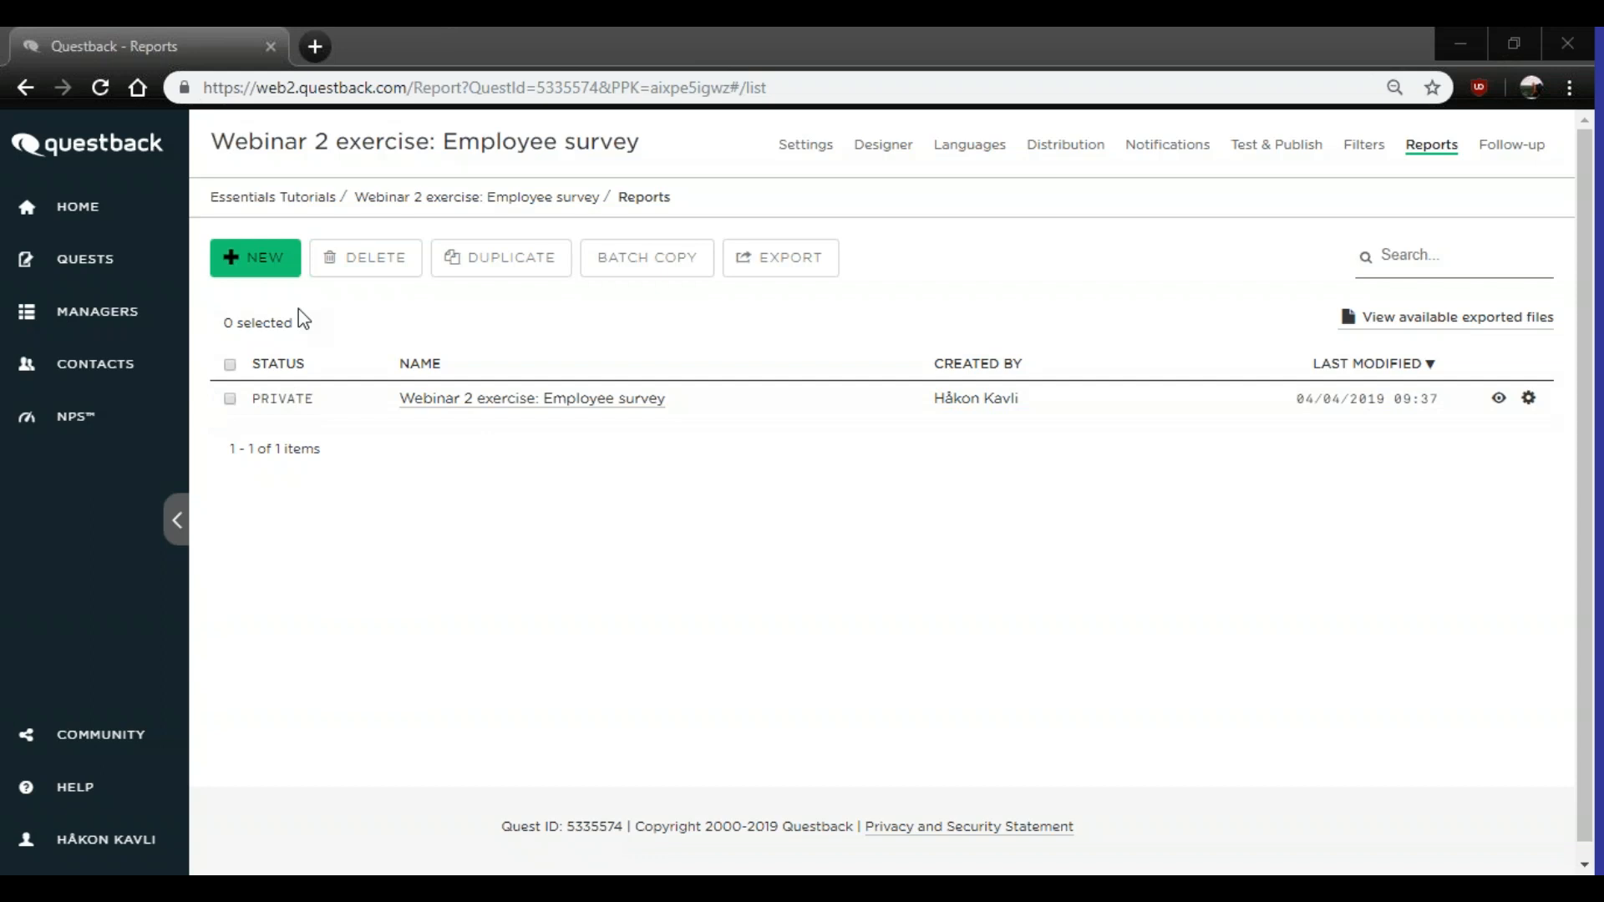
click(231, 400)
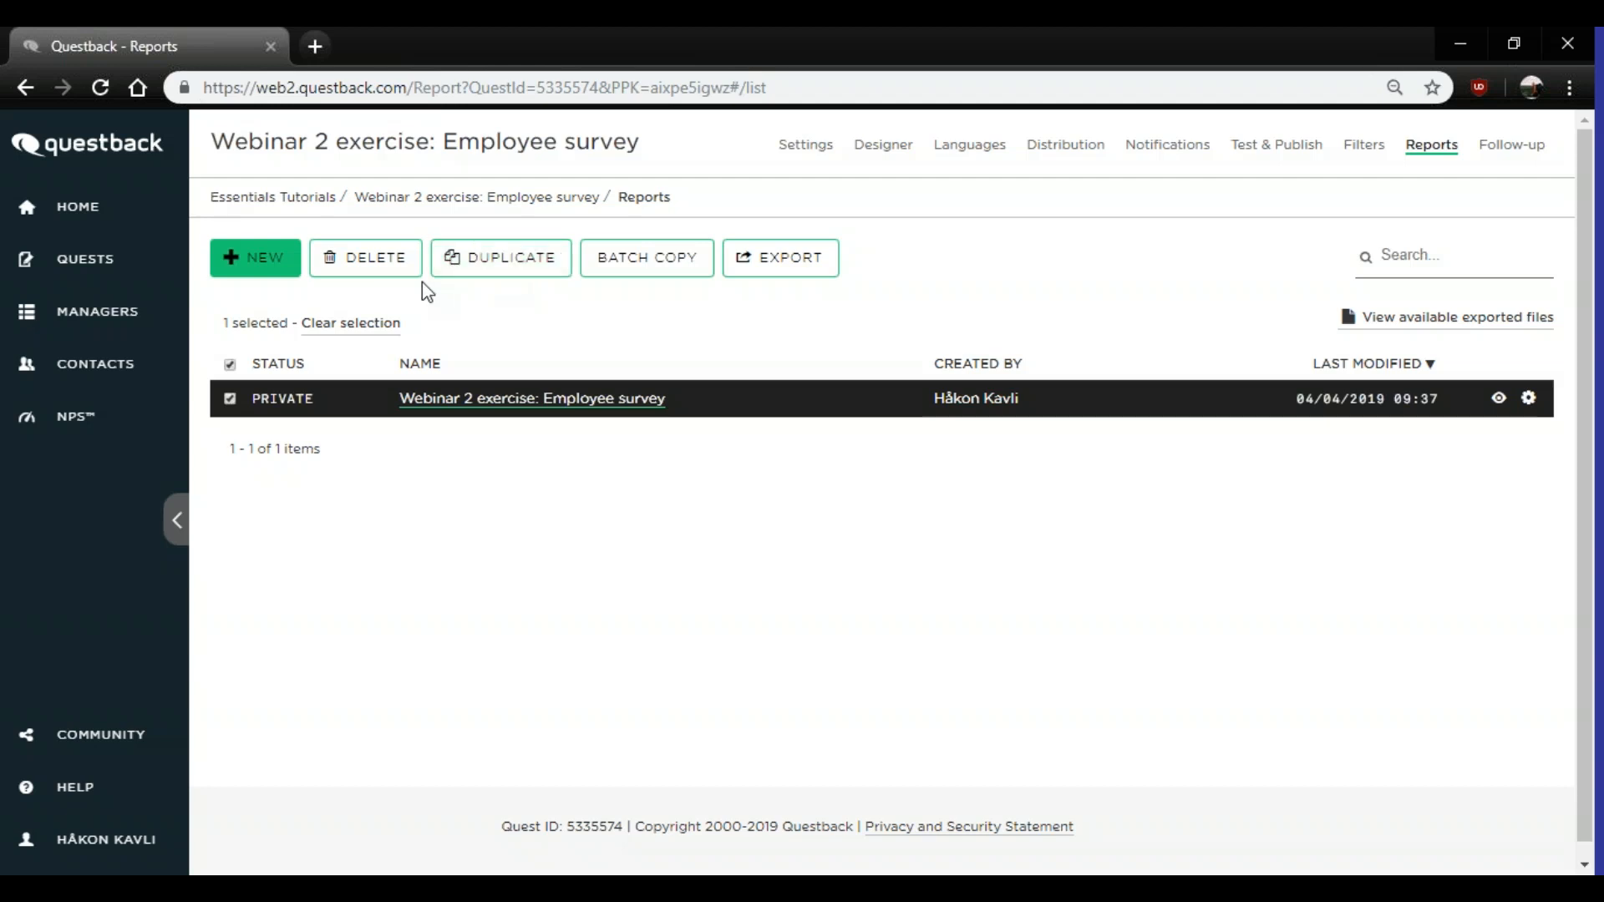
click(376, 268)
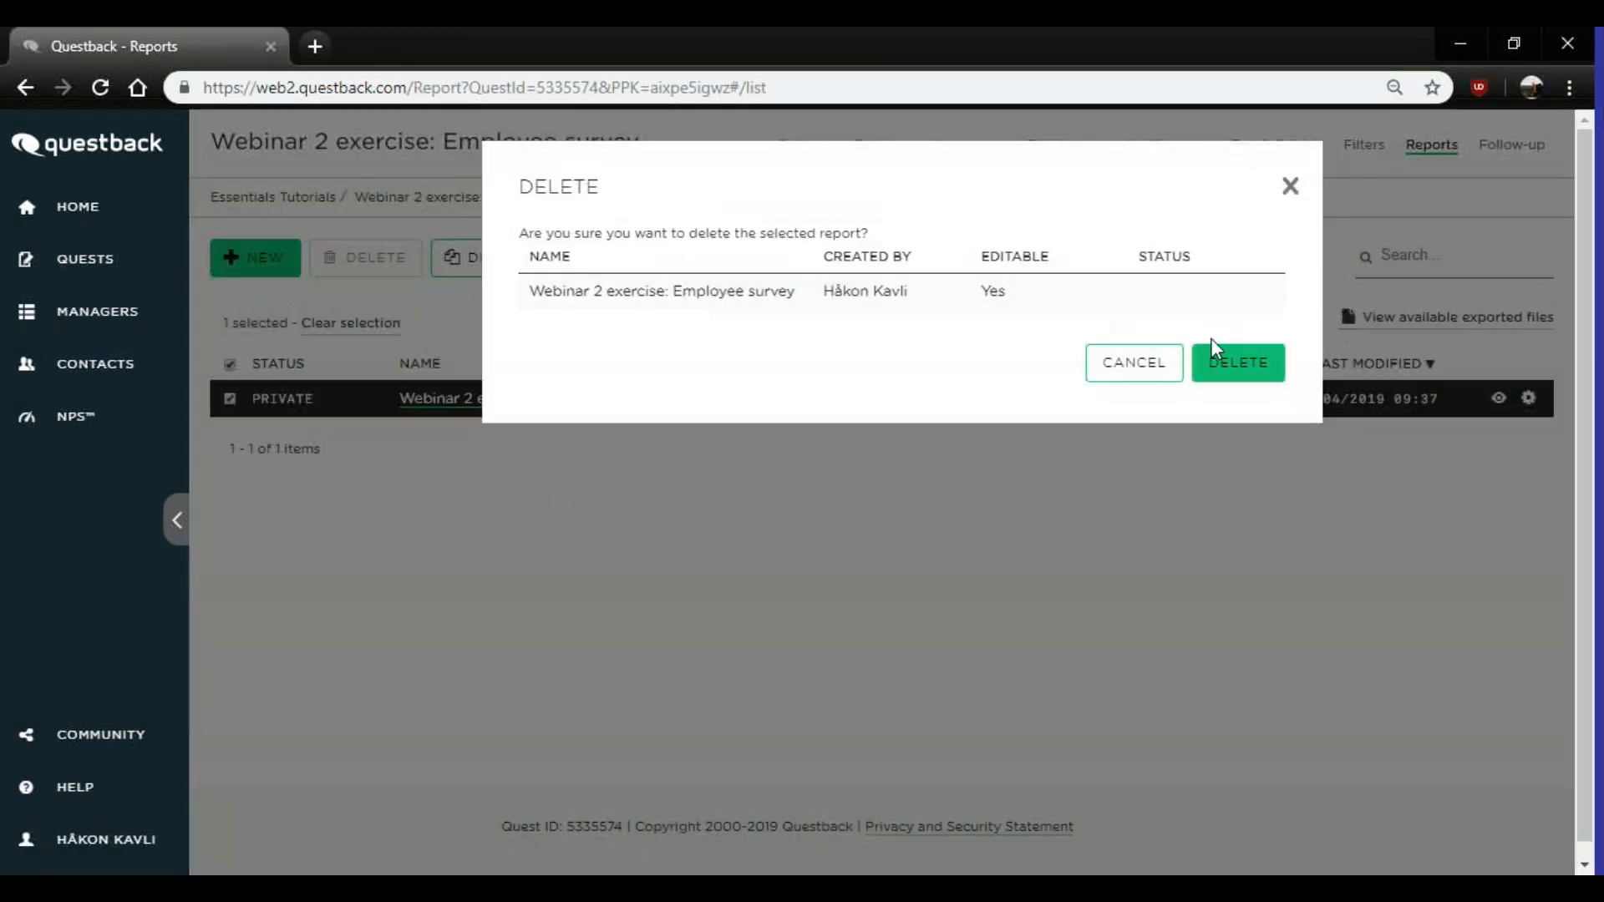
click(1239, 364)
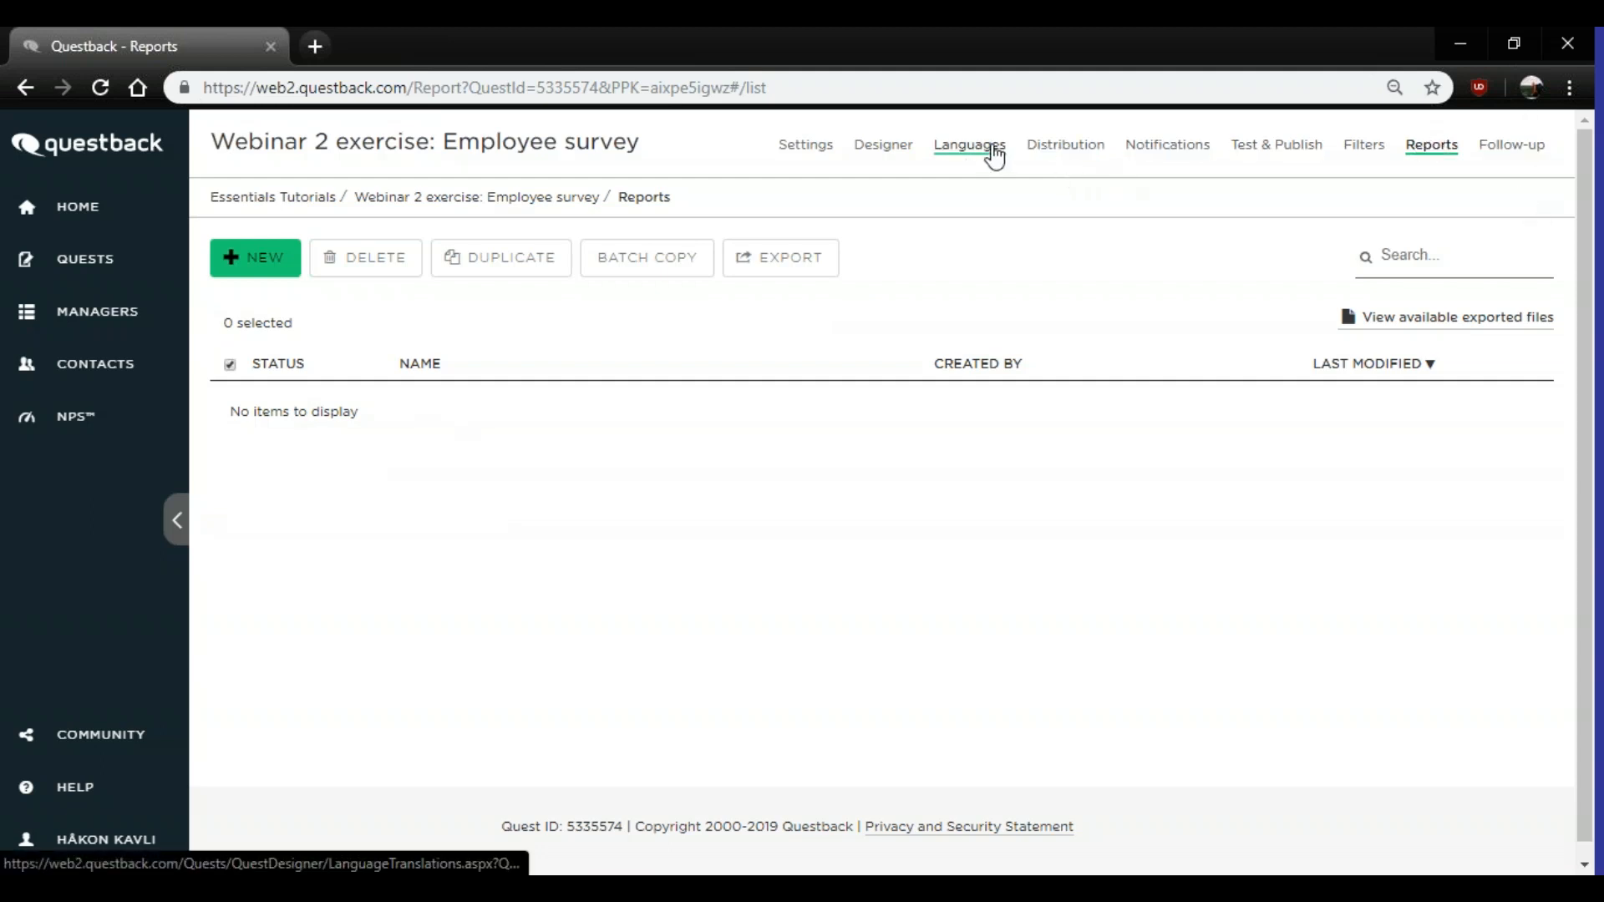
- Return to the survey's report list and open the "Webinar 2 exercise: Employee survey" report for editing
click(883, 145)
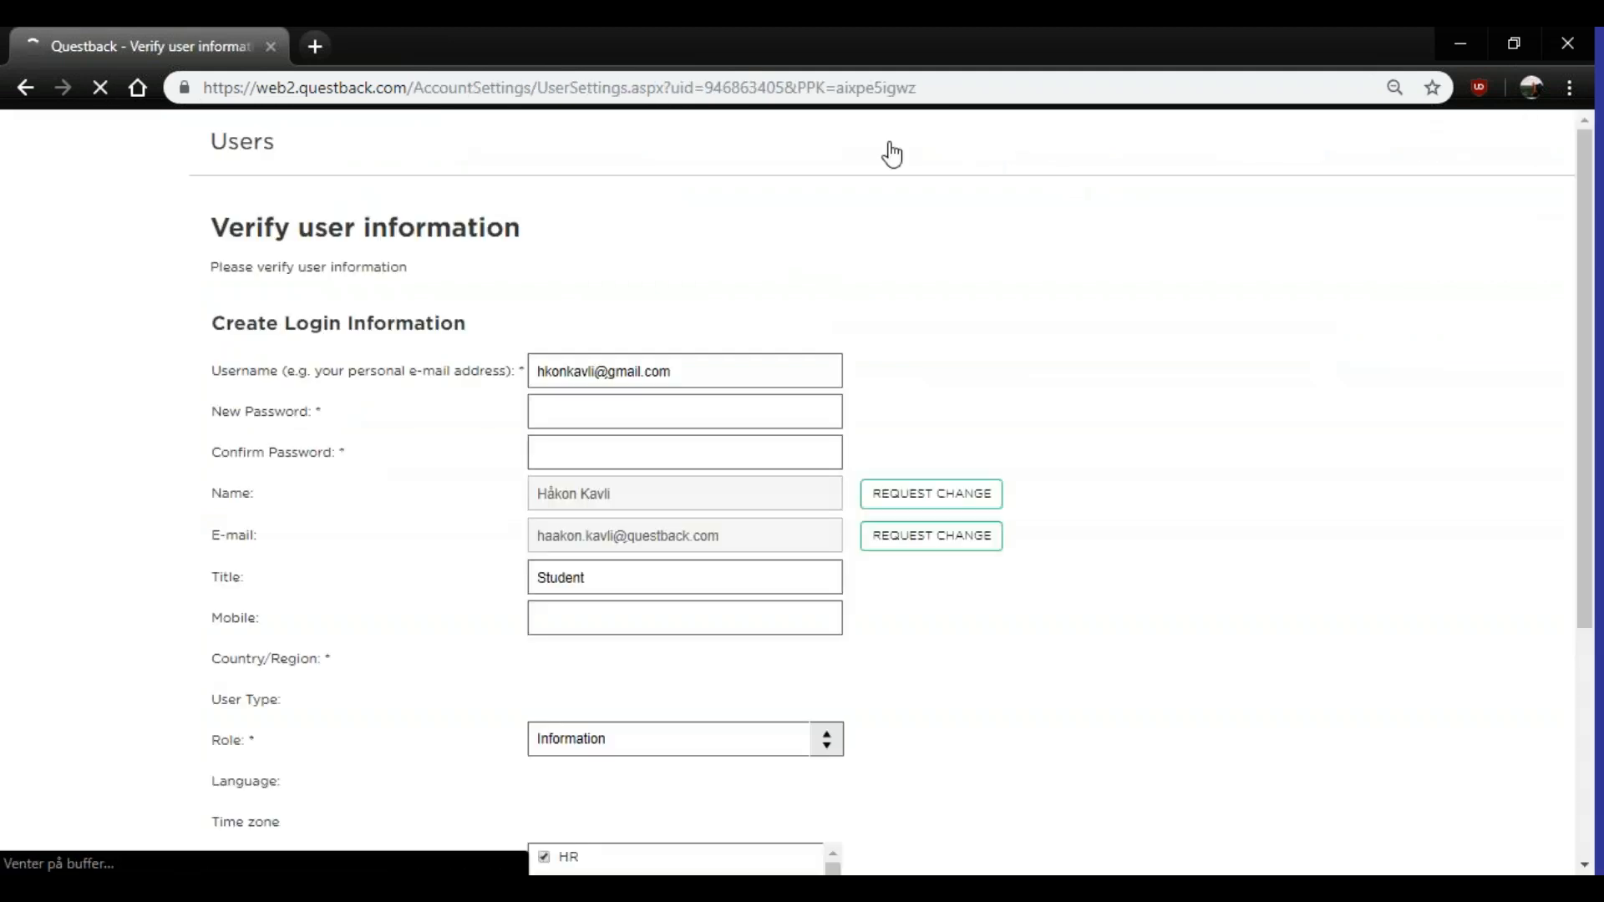
click(1522, 149)
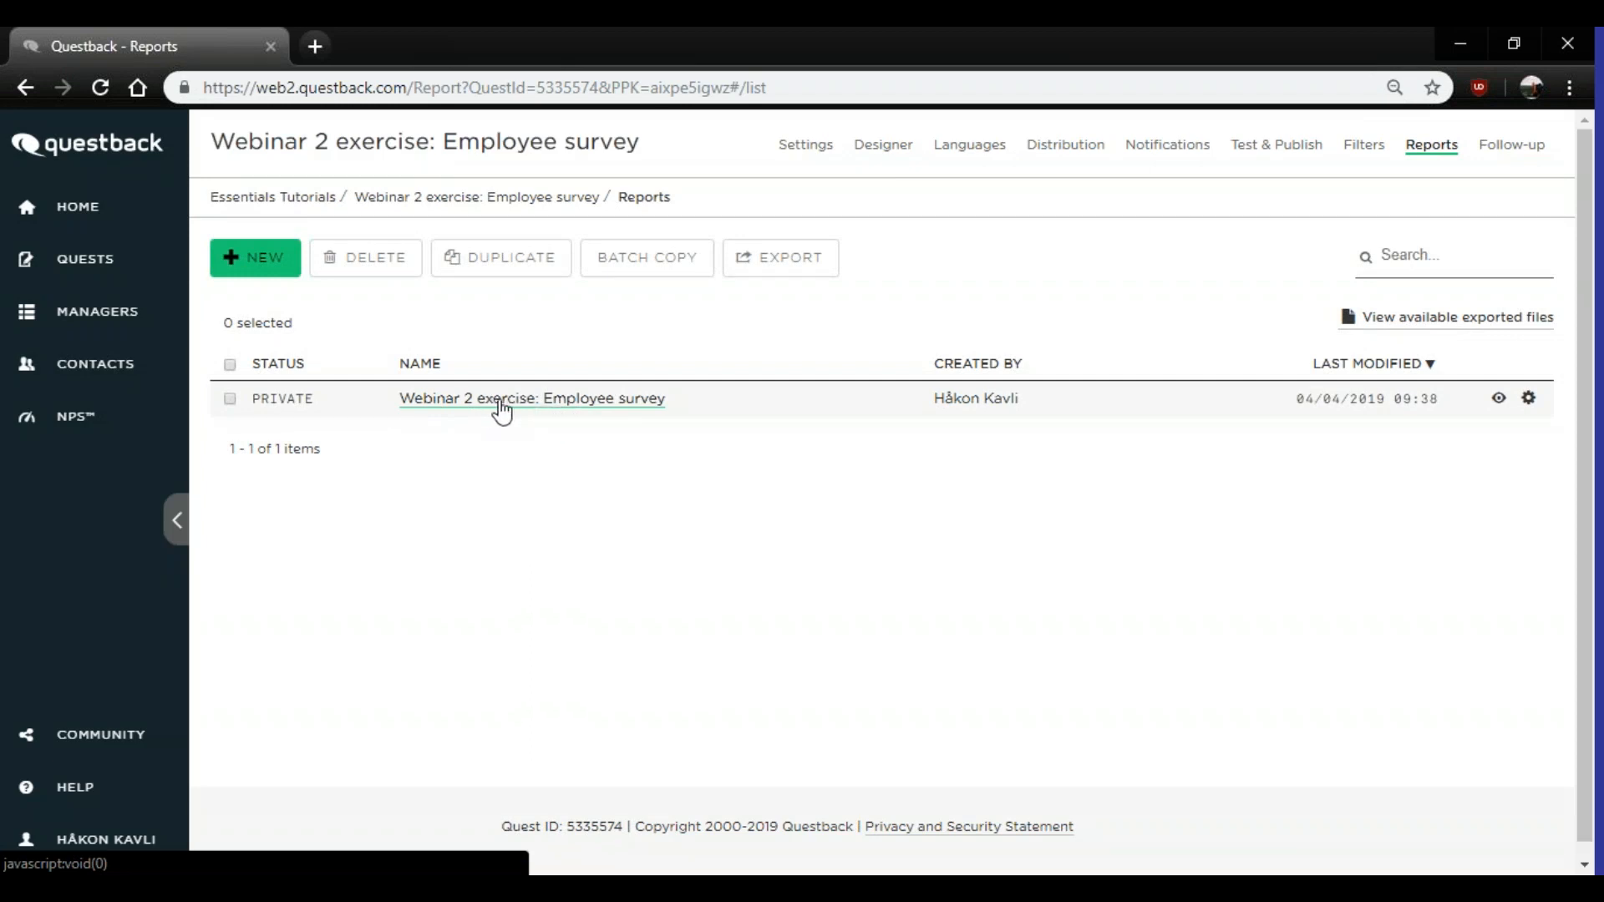
click(428, 405)
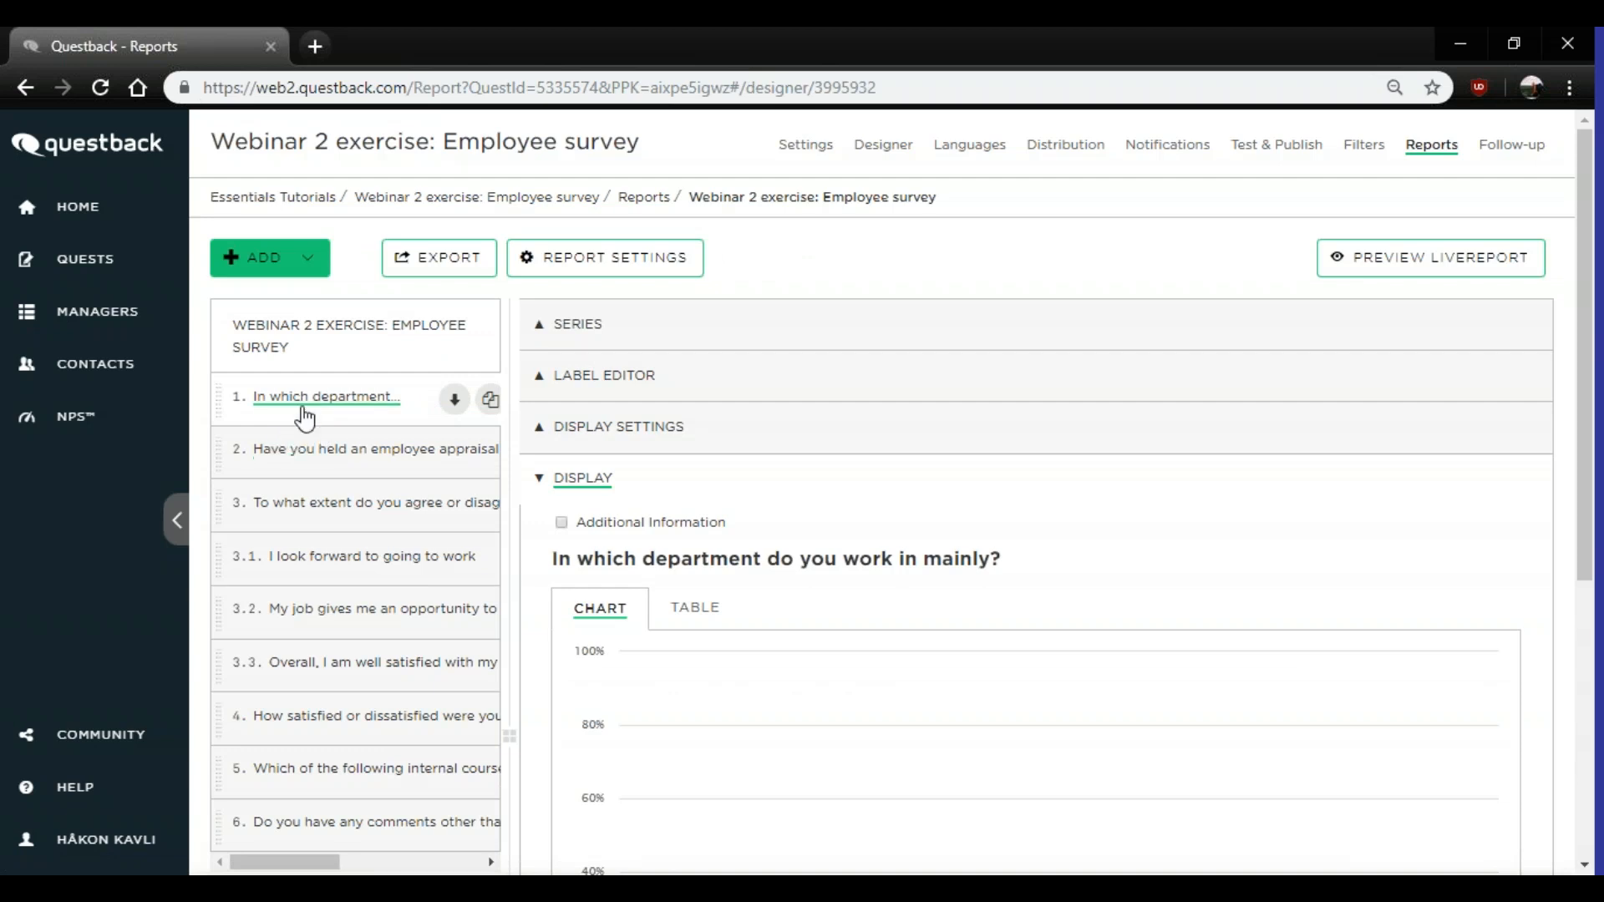
- Examine the report editor's sections and the chart for "In which department do you work in mainly?"
scroll(288, 585, down, 2)
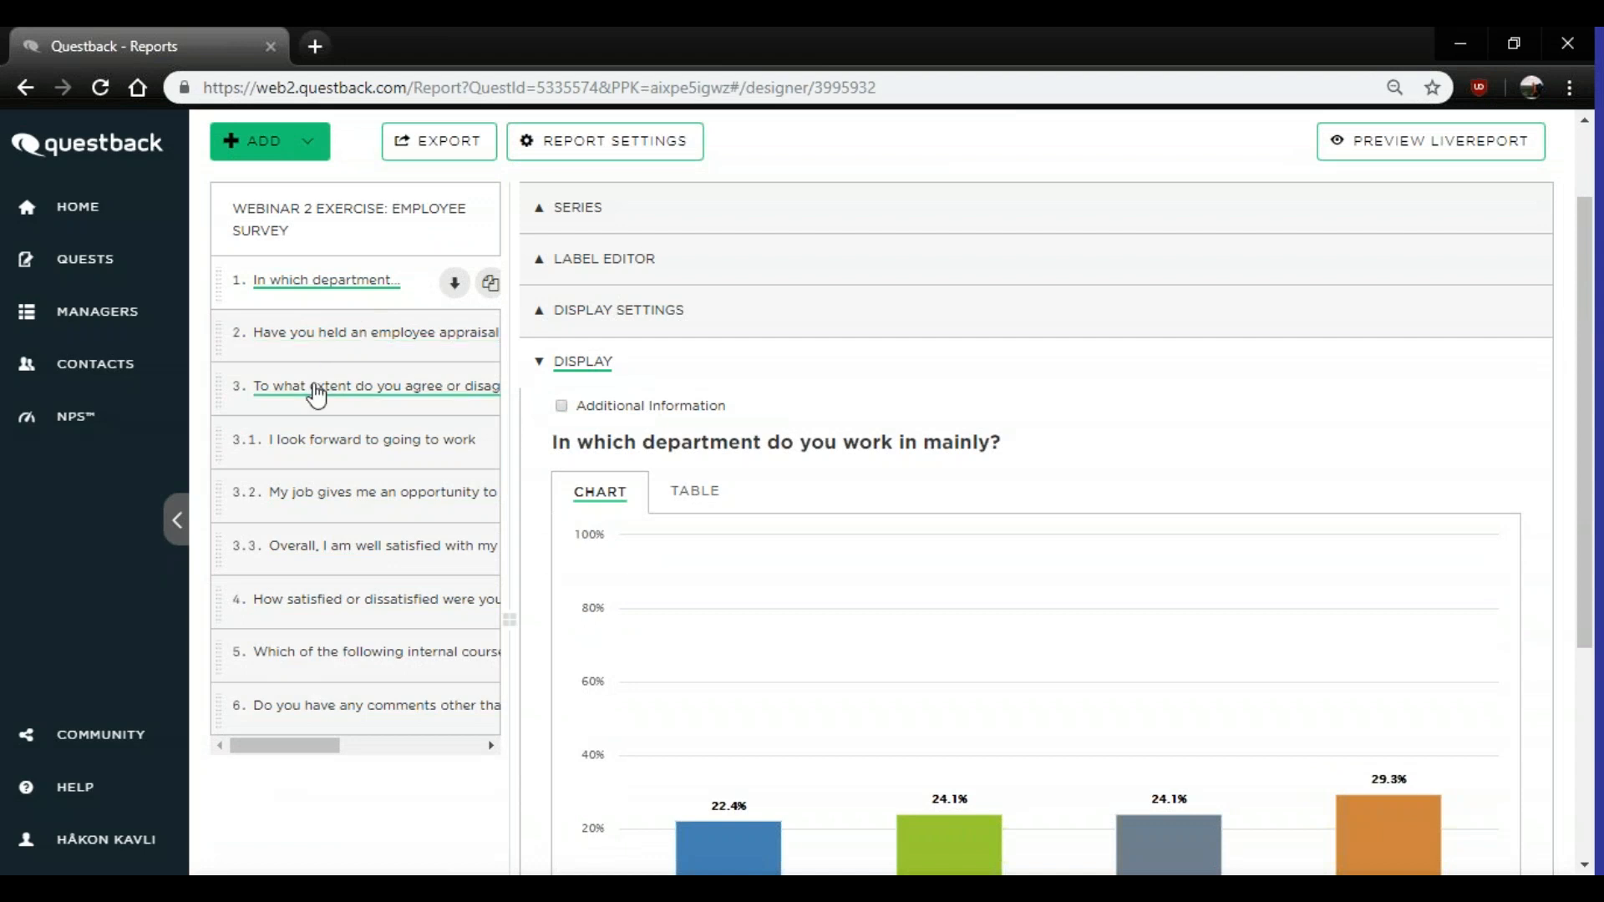
scroll(309, 385, up, 1)
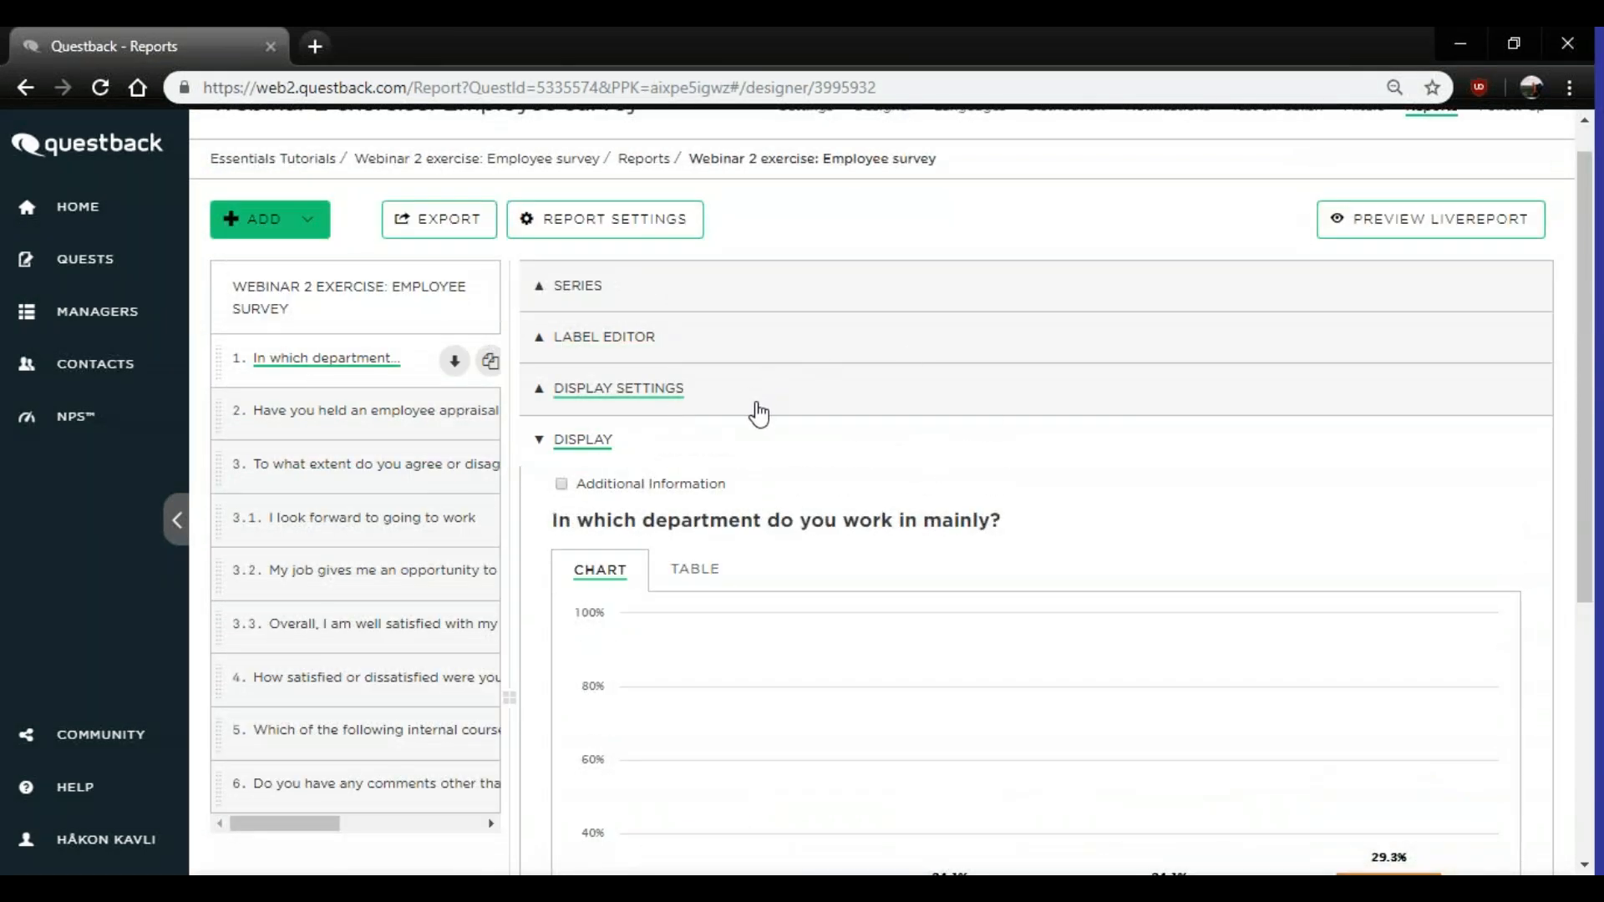
scroll(759, 409, down, 2)
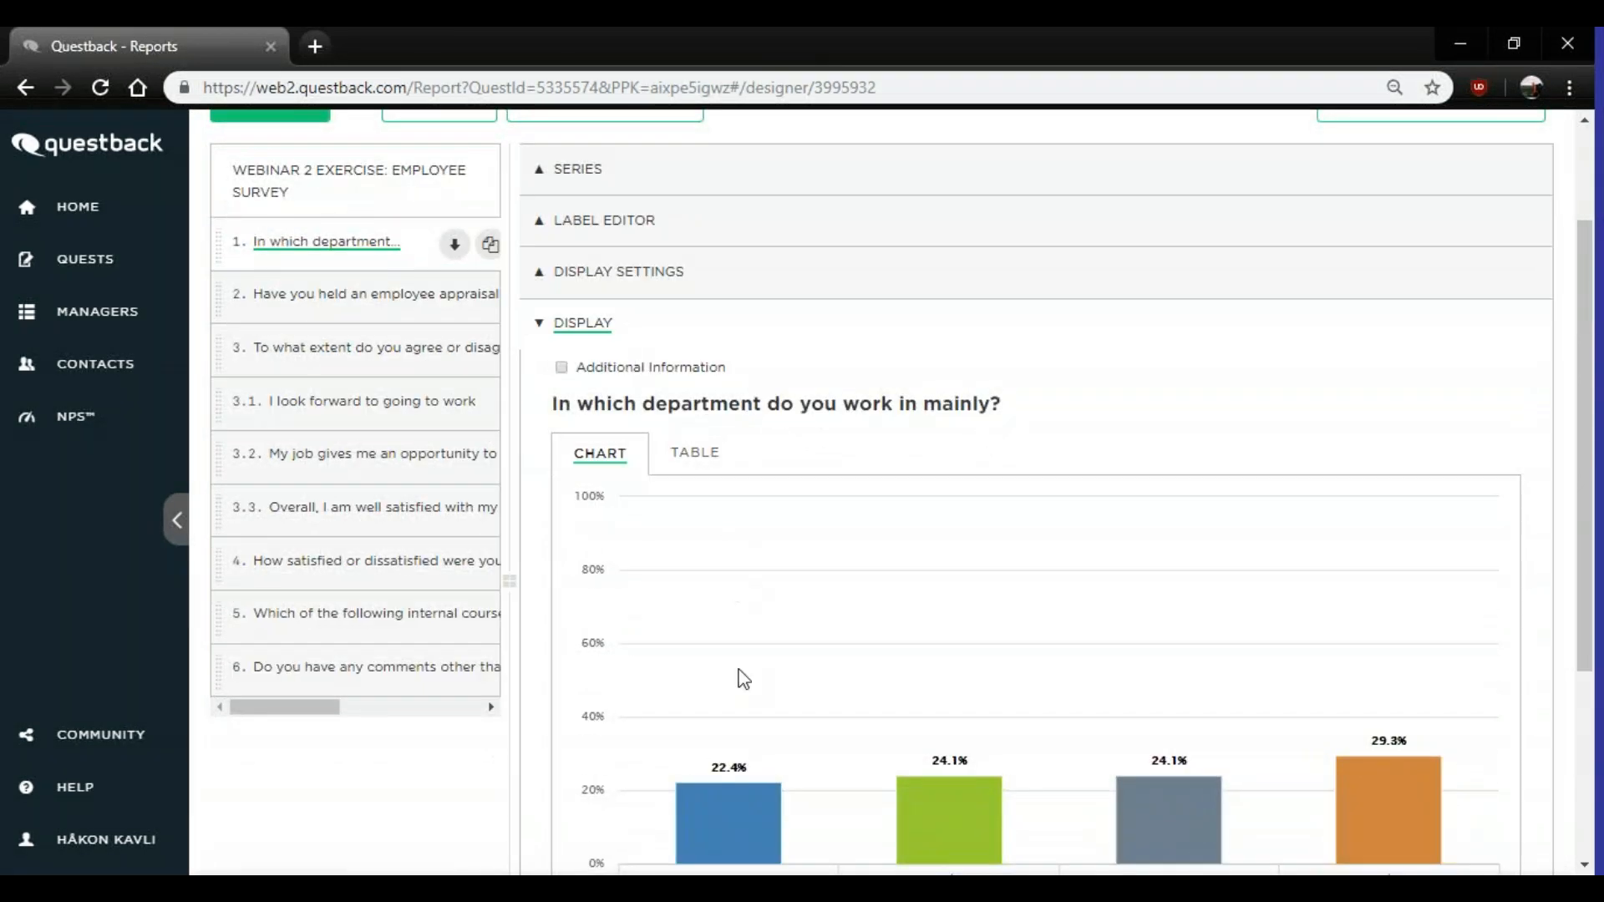
scroll(777, 664, up, 1)
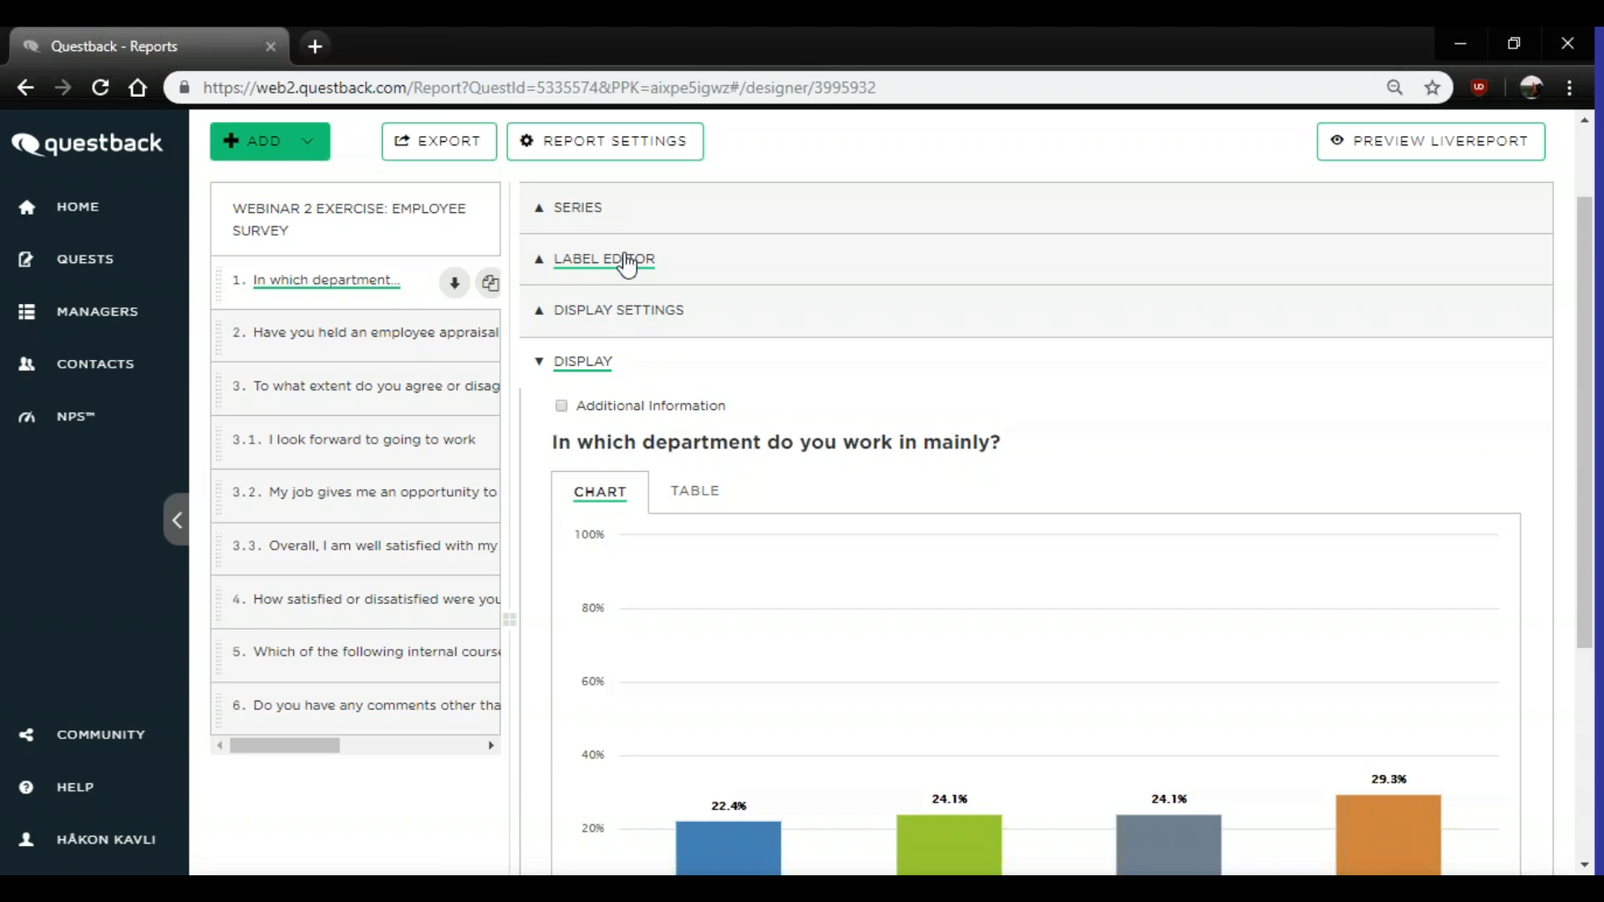
scroll(723, 334, down, 1)
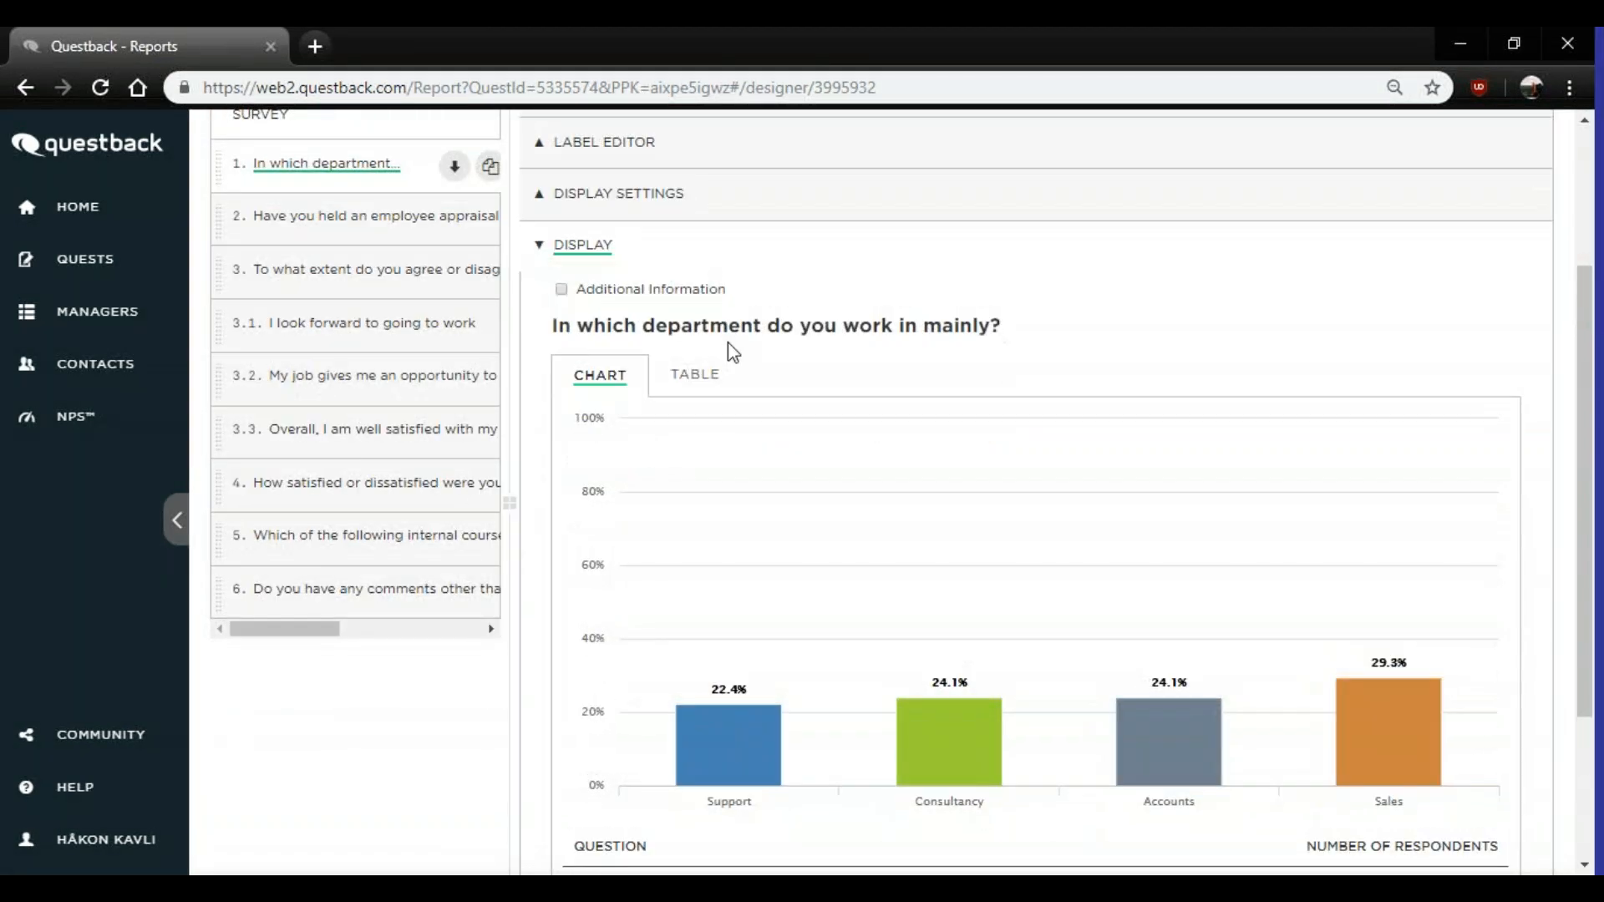
scroll(729, 355, down, 2)
scroll(740, 369, up, 1)
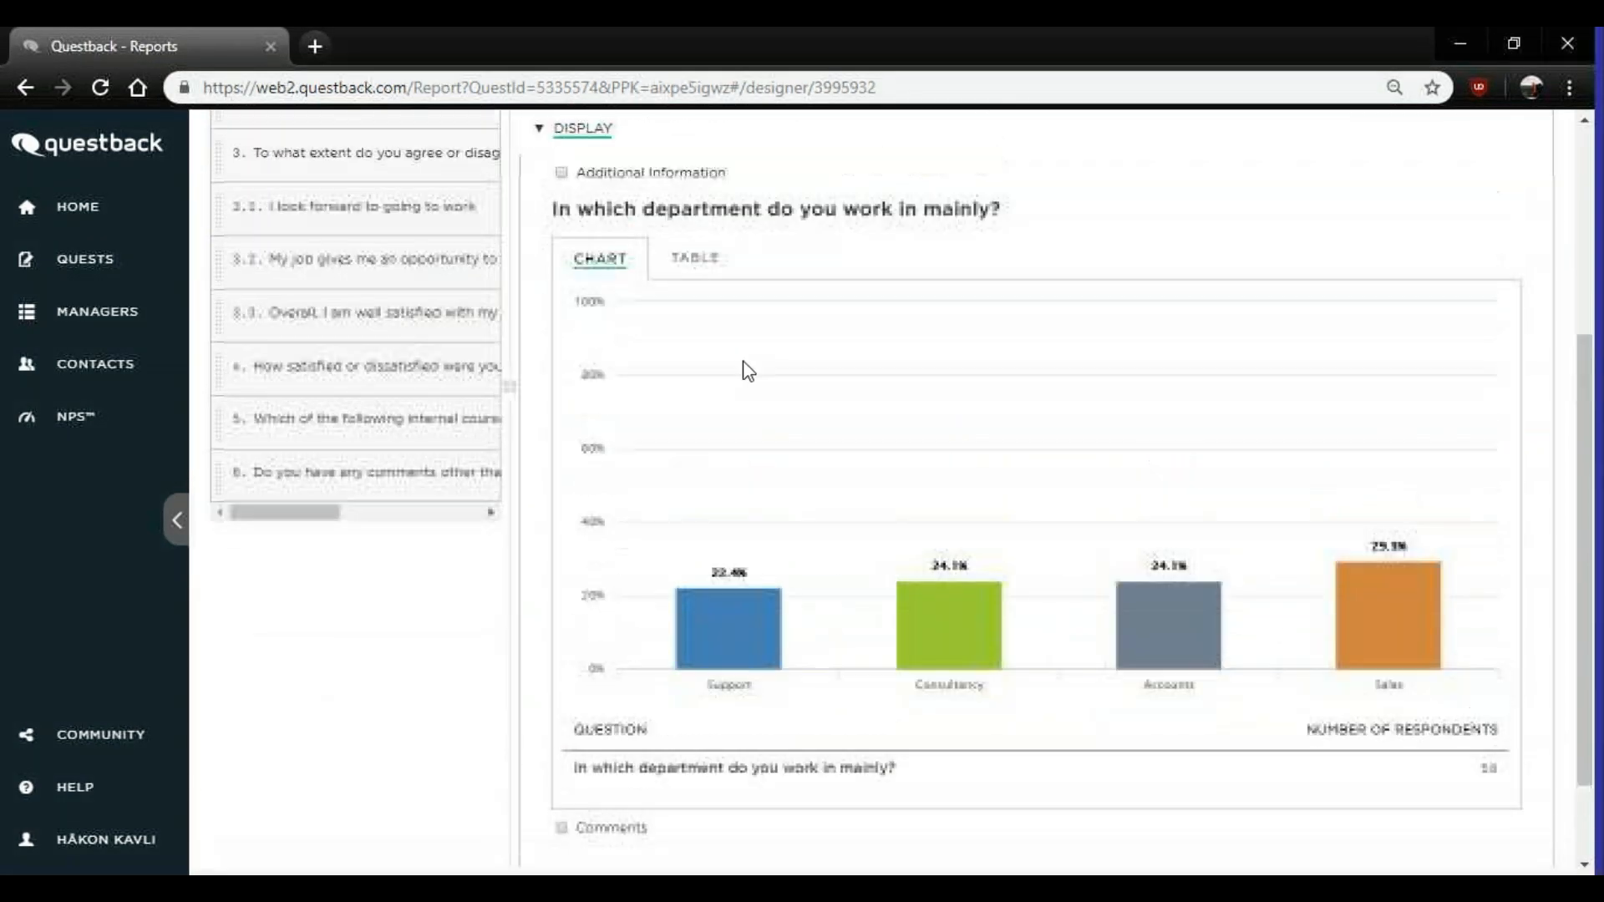
scroll(748, 370, up, 2)
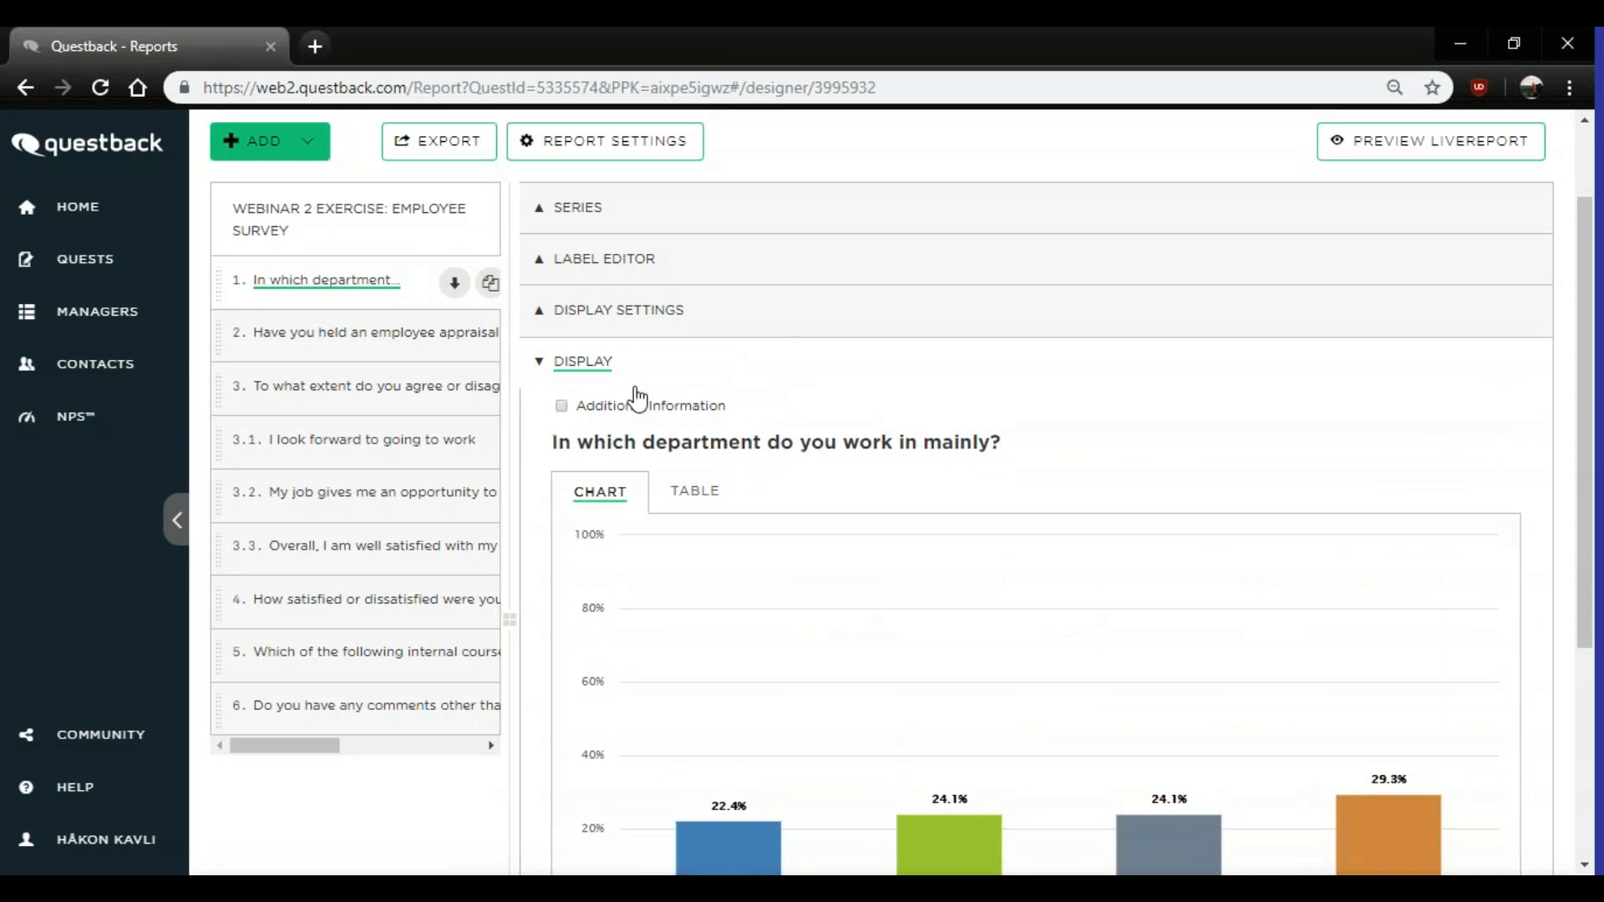
- Open the employee appraisal question in the report and examine its answer distribution and number of respondents
click(292, 341)
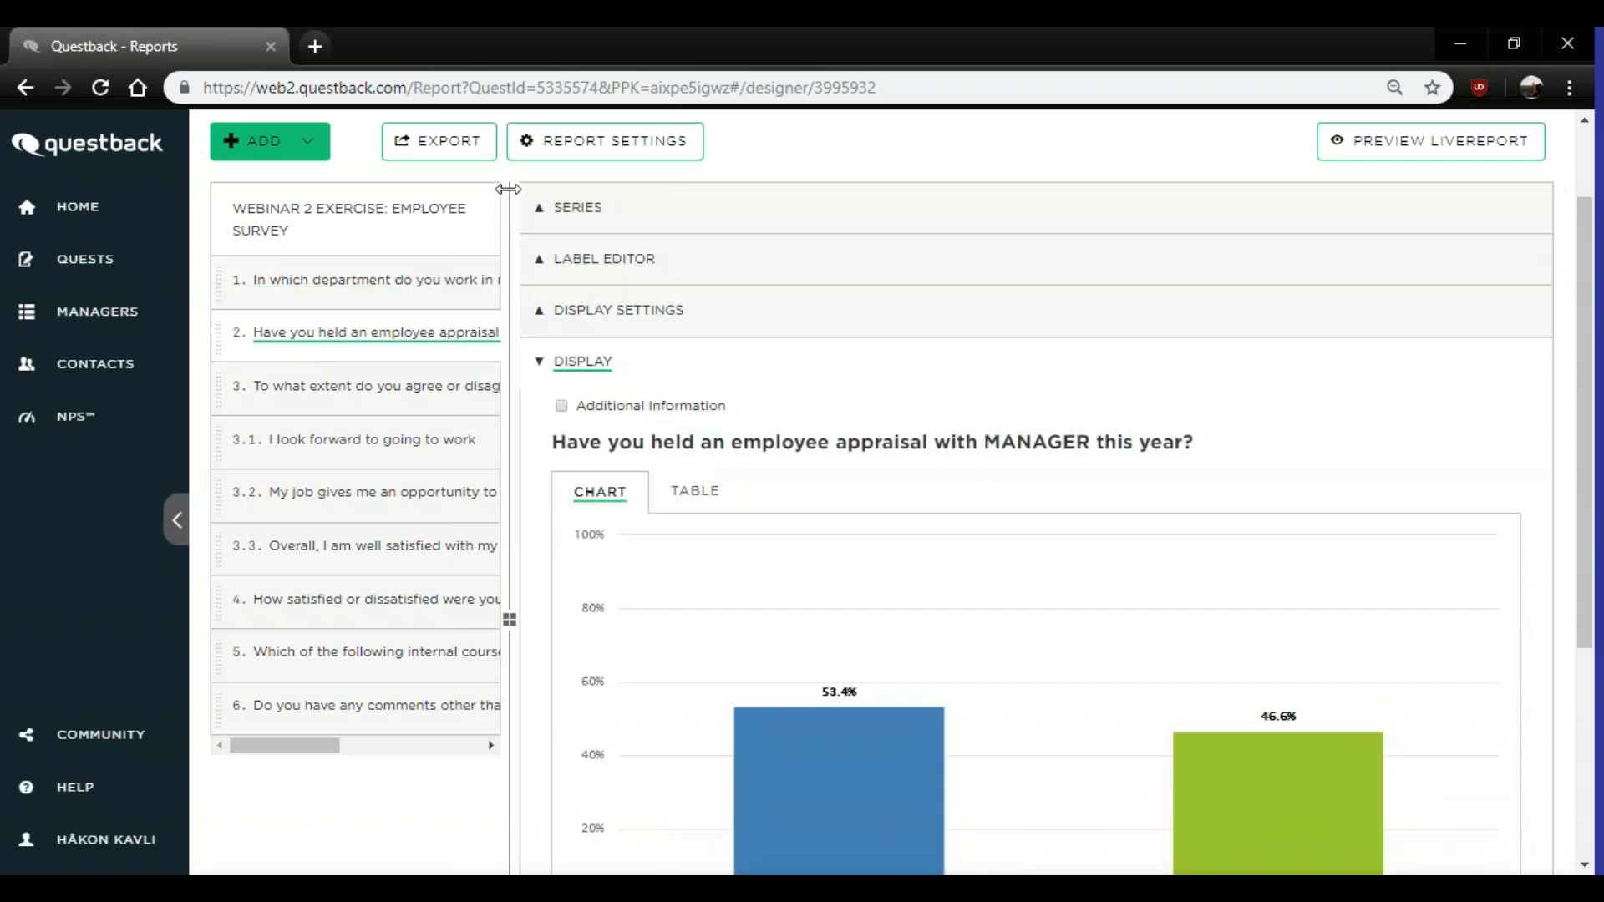
scroll(678, 392, down, 3)
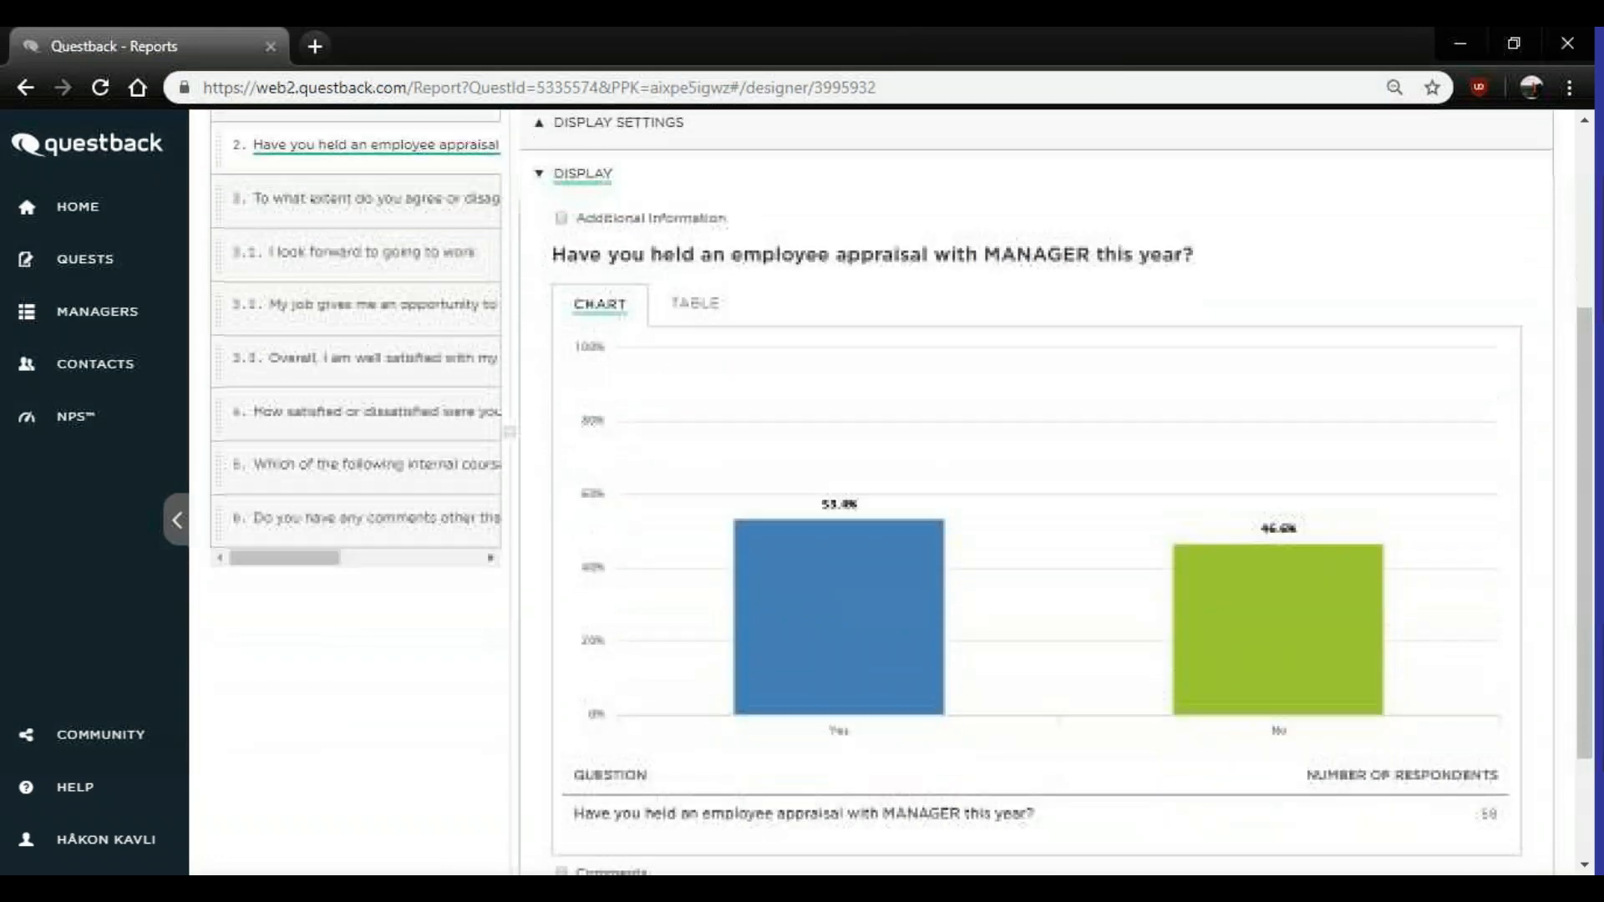
scroll(677, 428, down, 1)
scroll(1170, 493, down, 1)
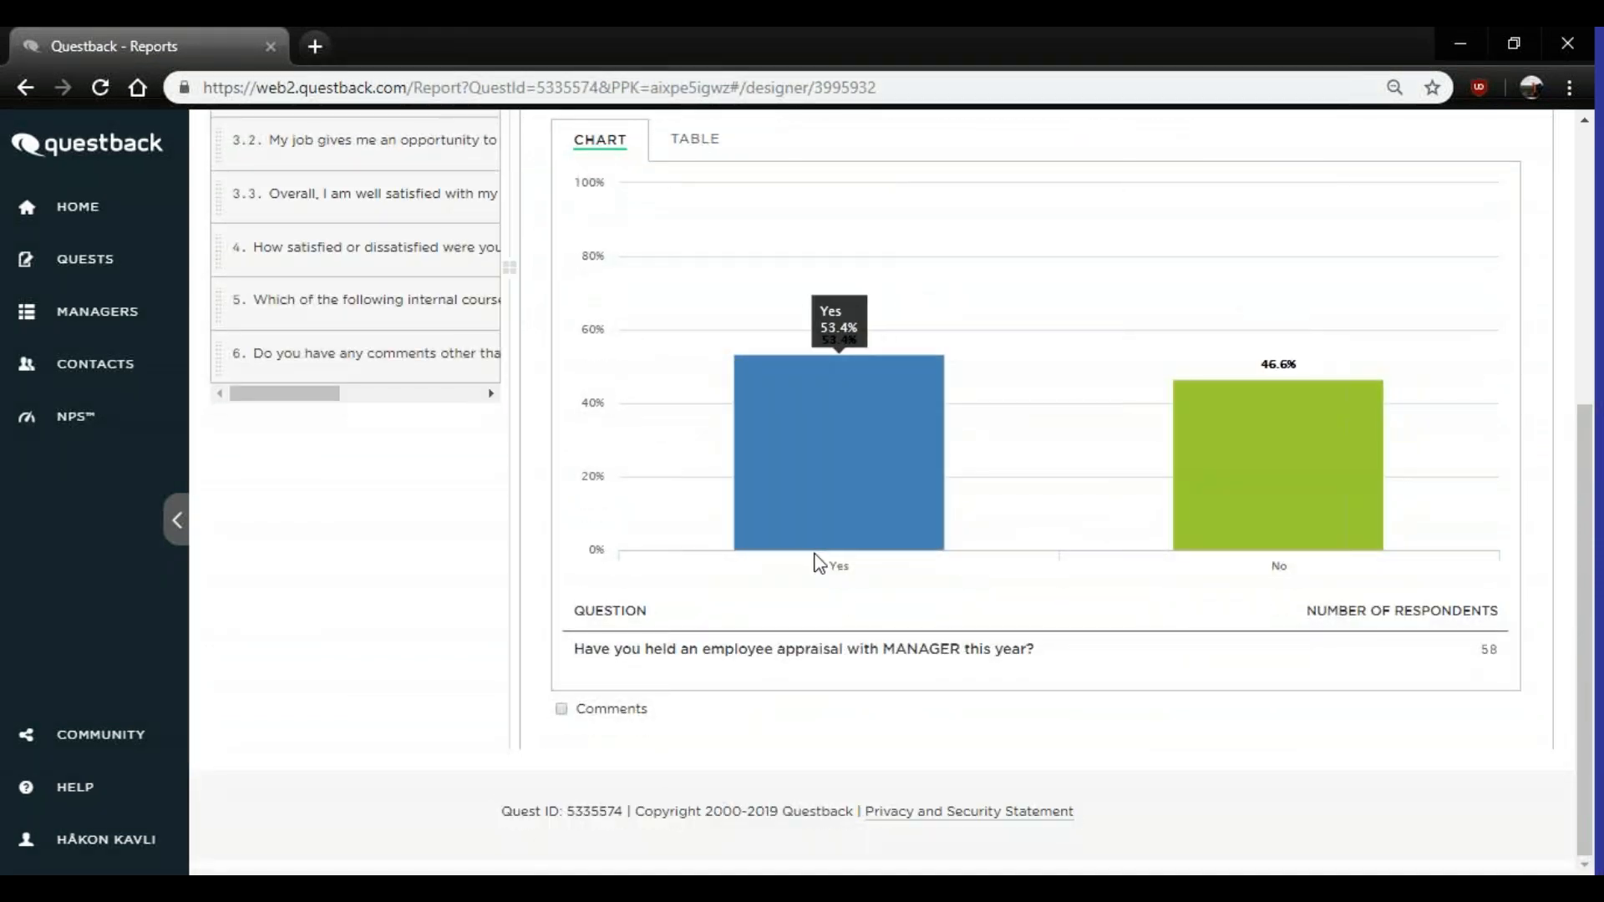
mouse_move(841, 545)
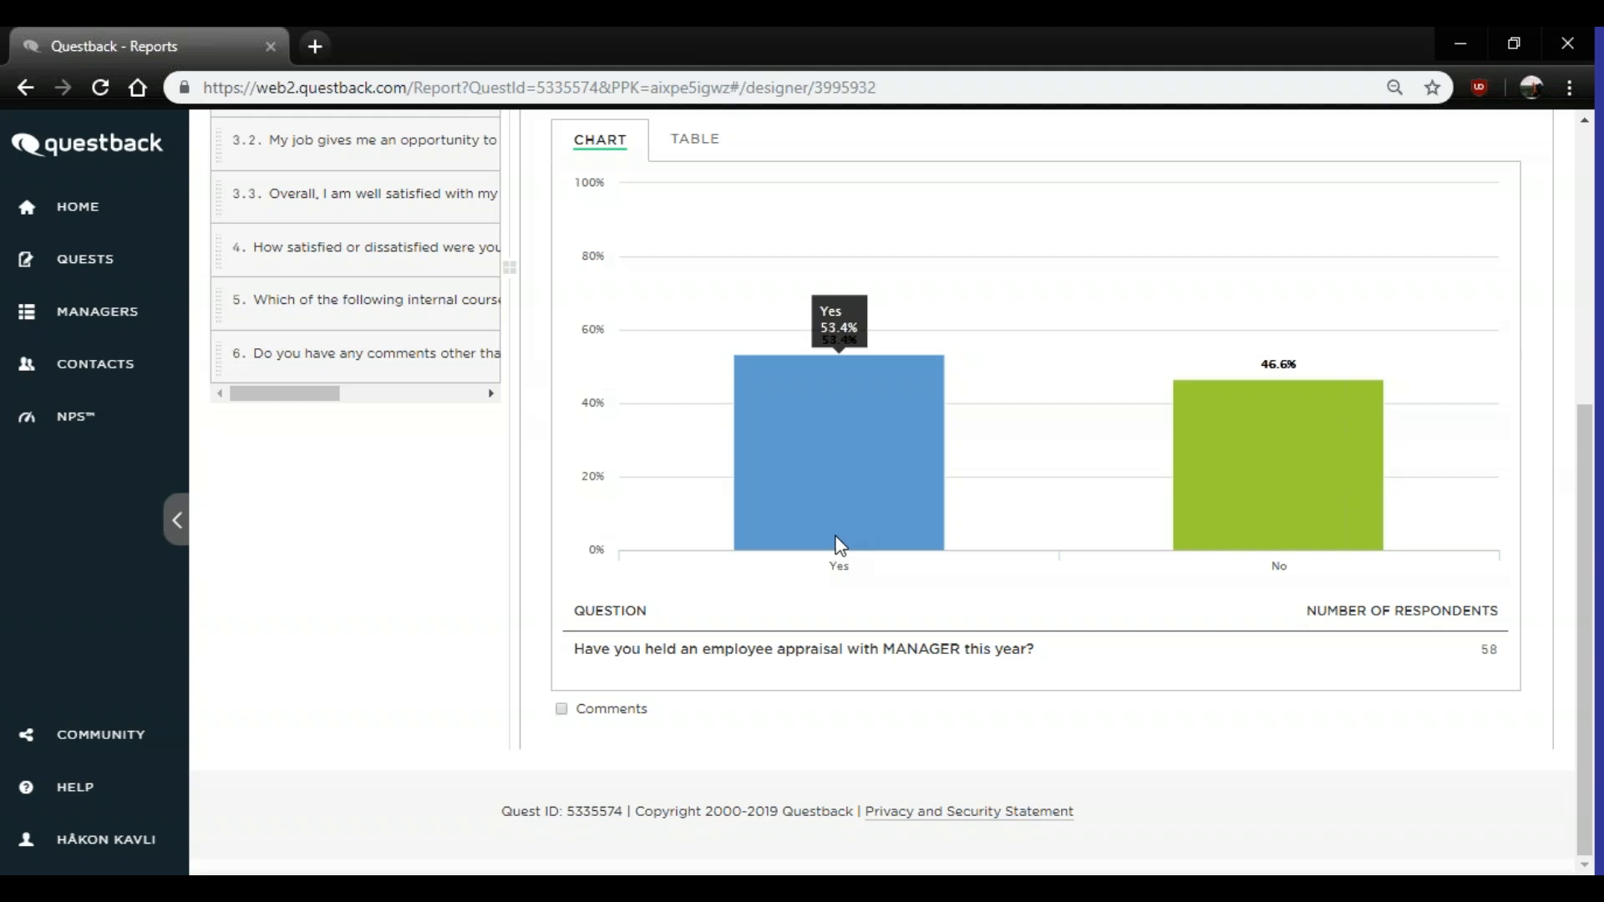
mouse_move(1255, 497)
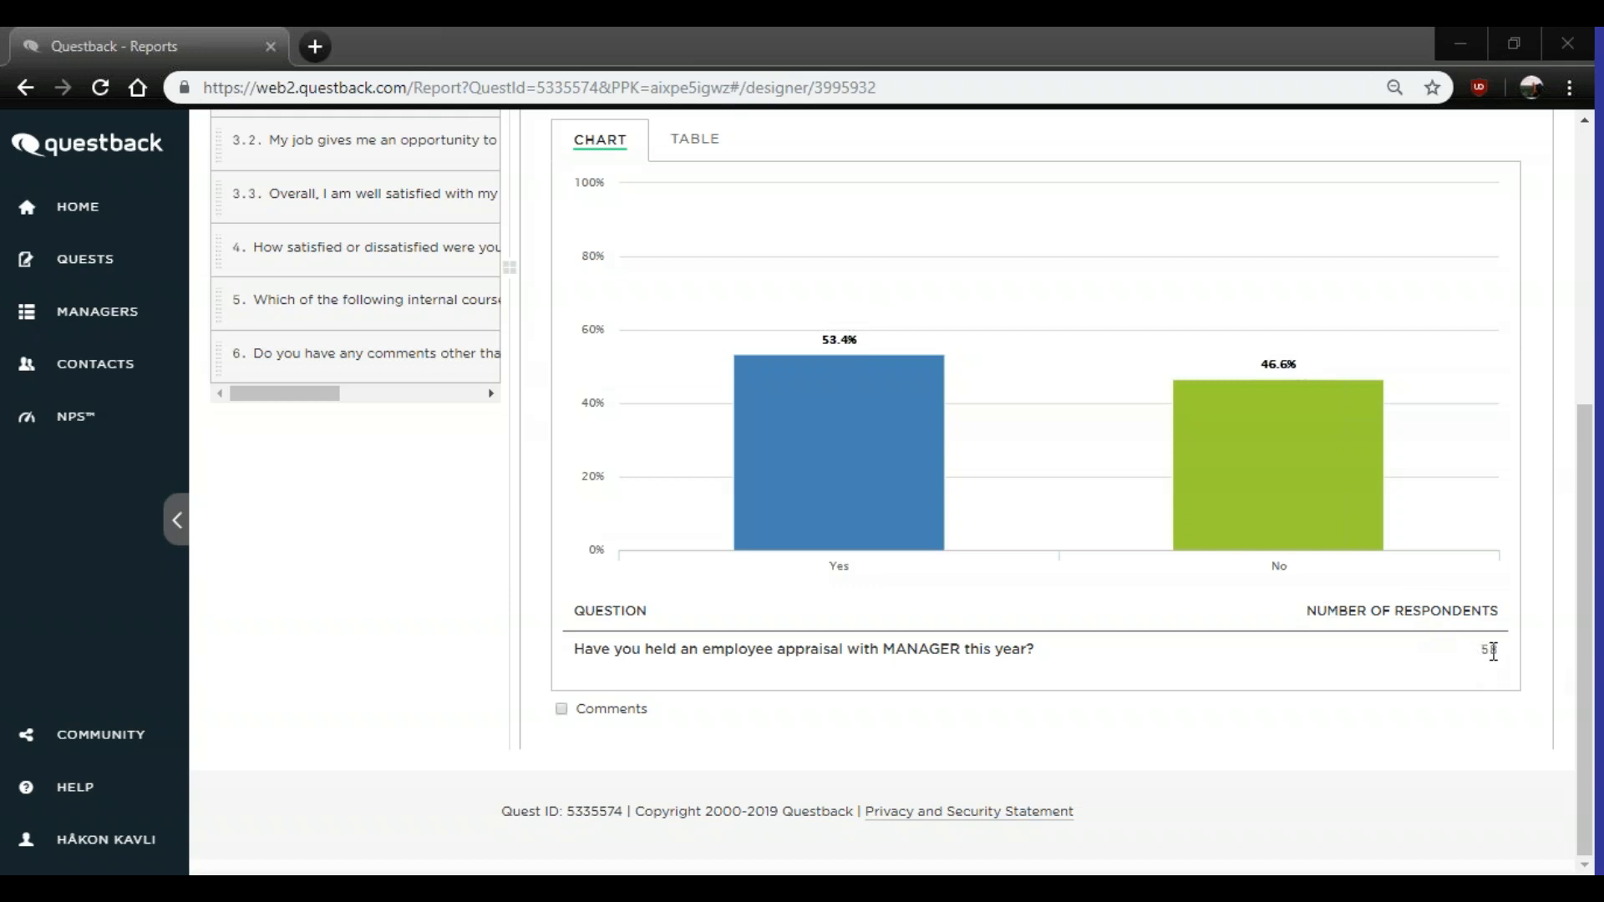
scroll(978, 400, up, 1)
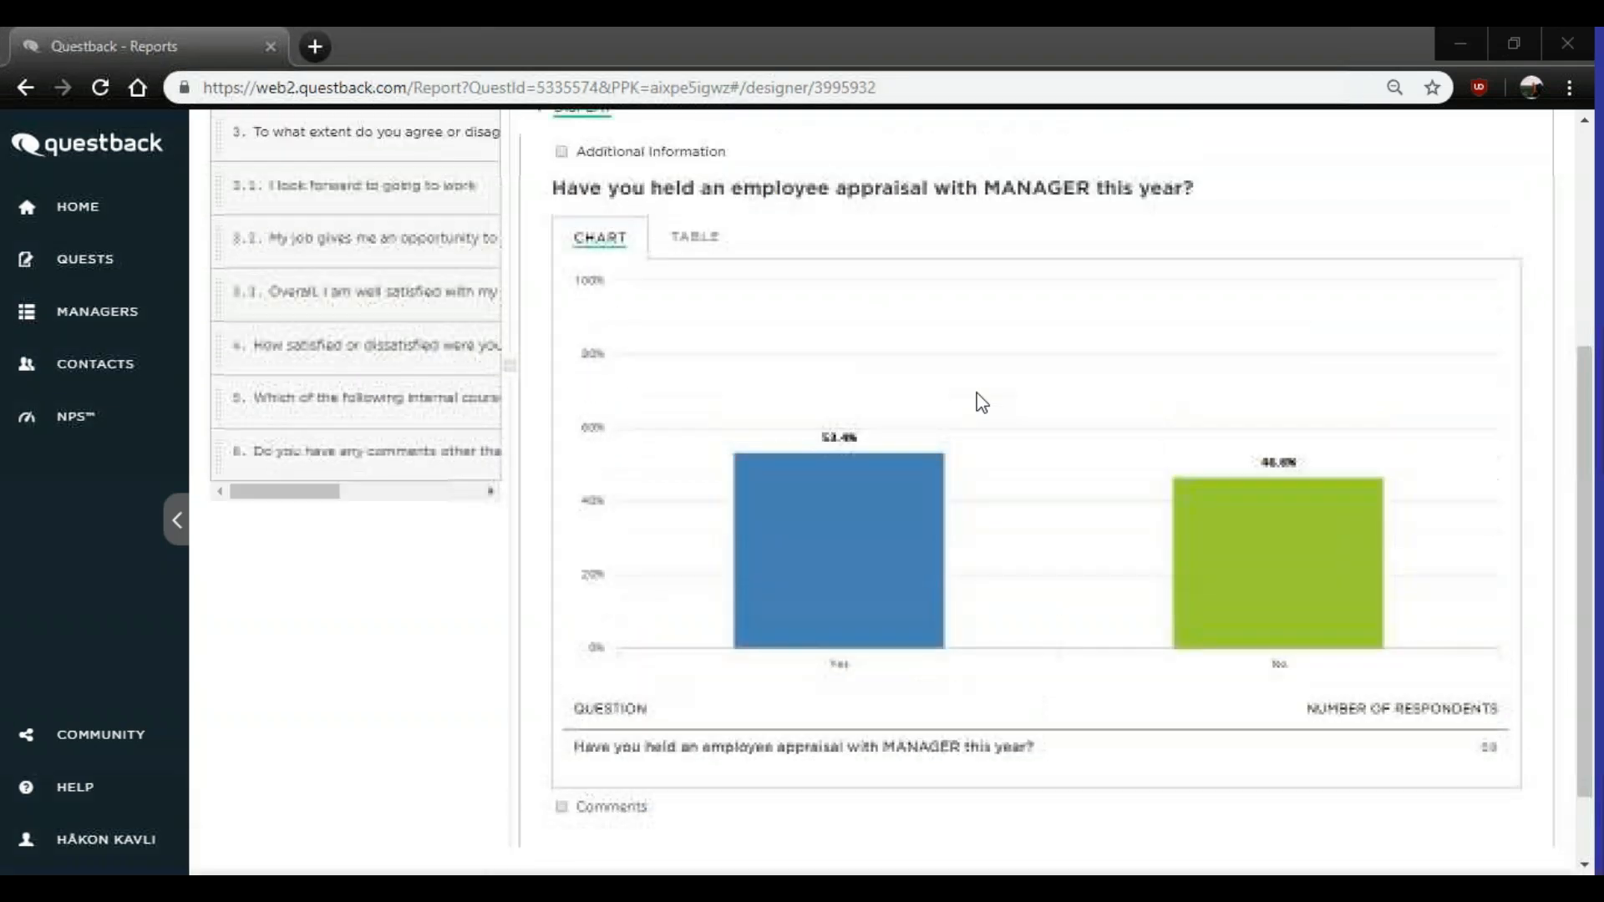
scroll(974, 392, up, 1)
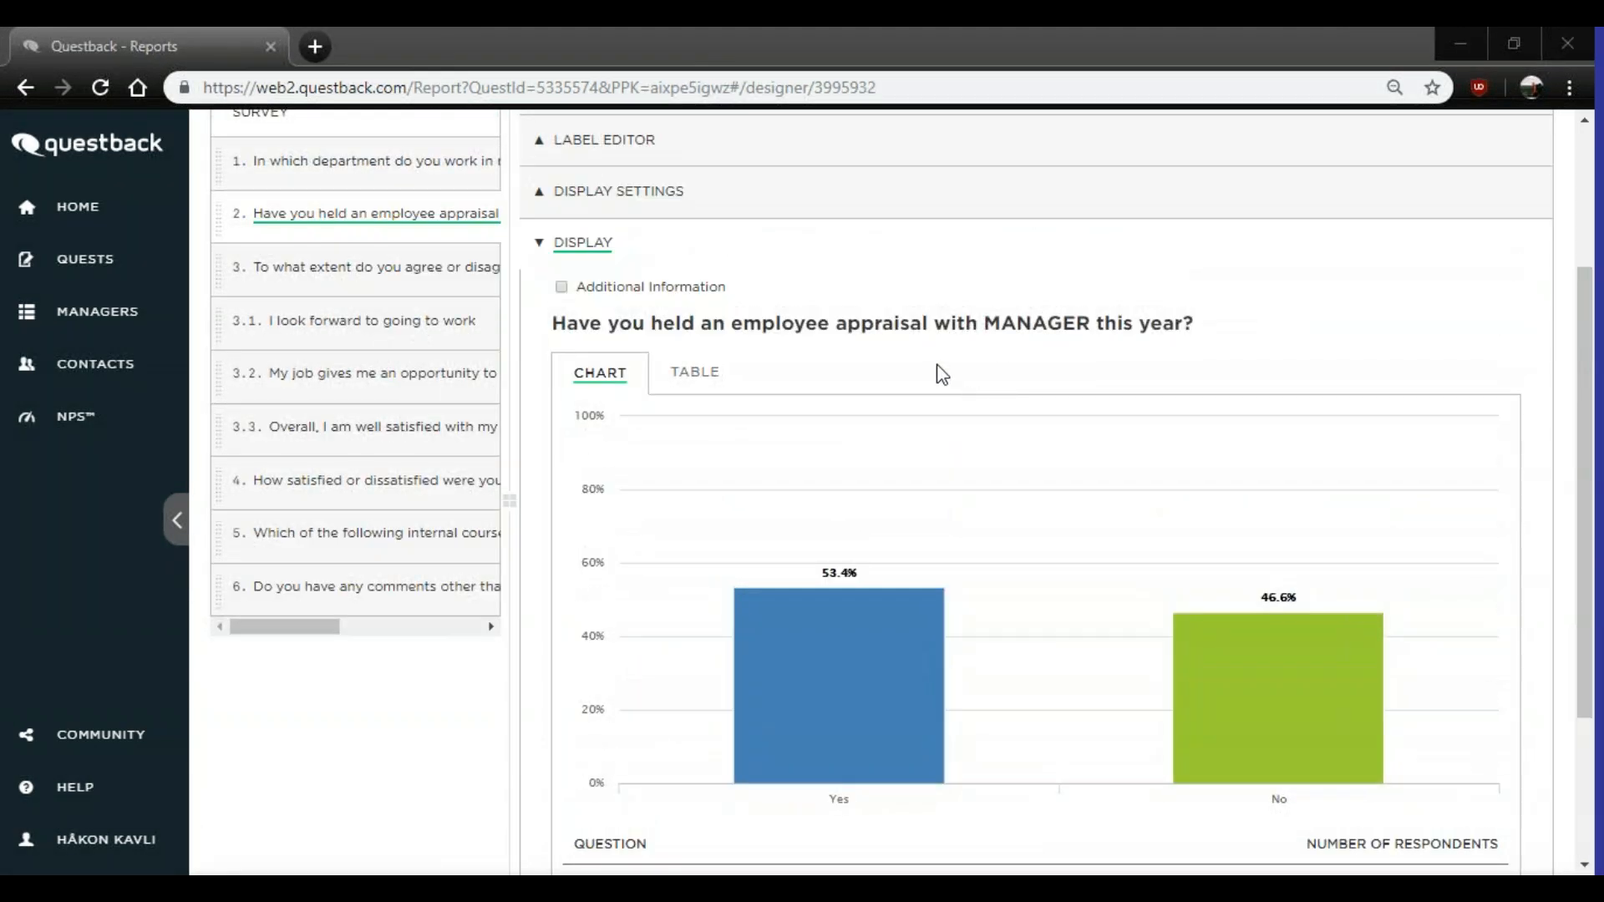
- Show the employee appraisal question's chart data as Values, save the change, and check the chart
click(660, 194)
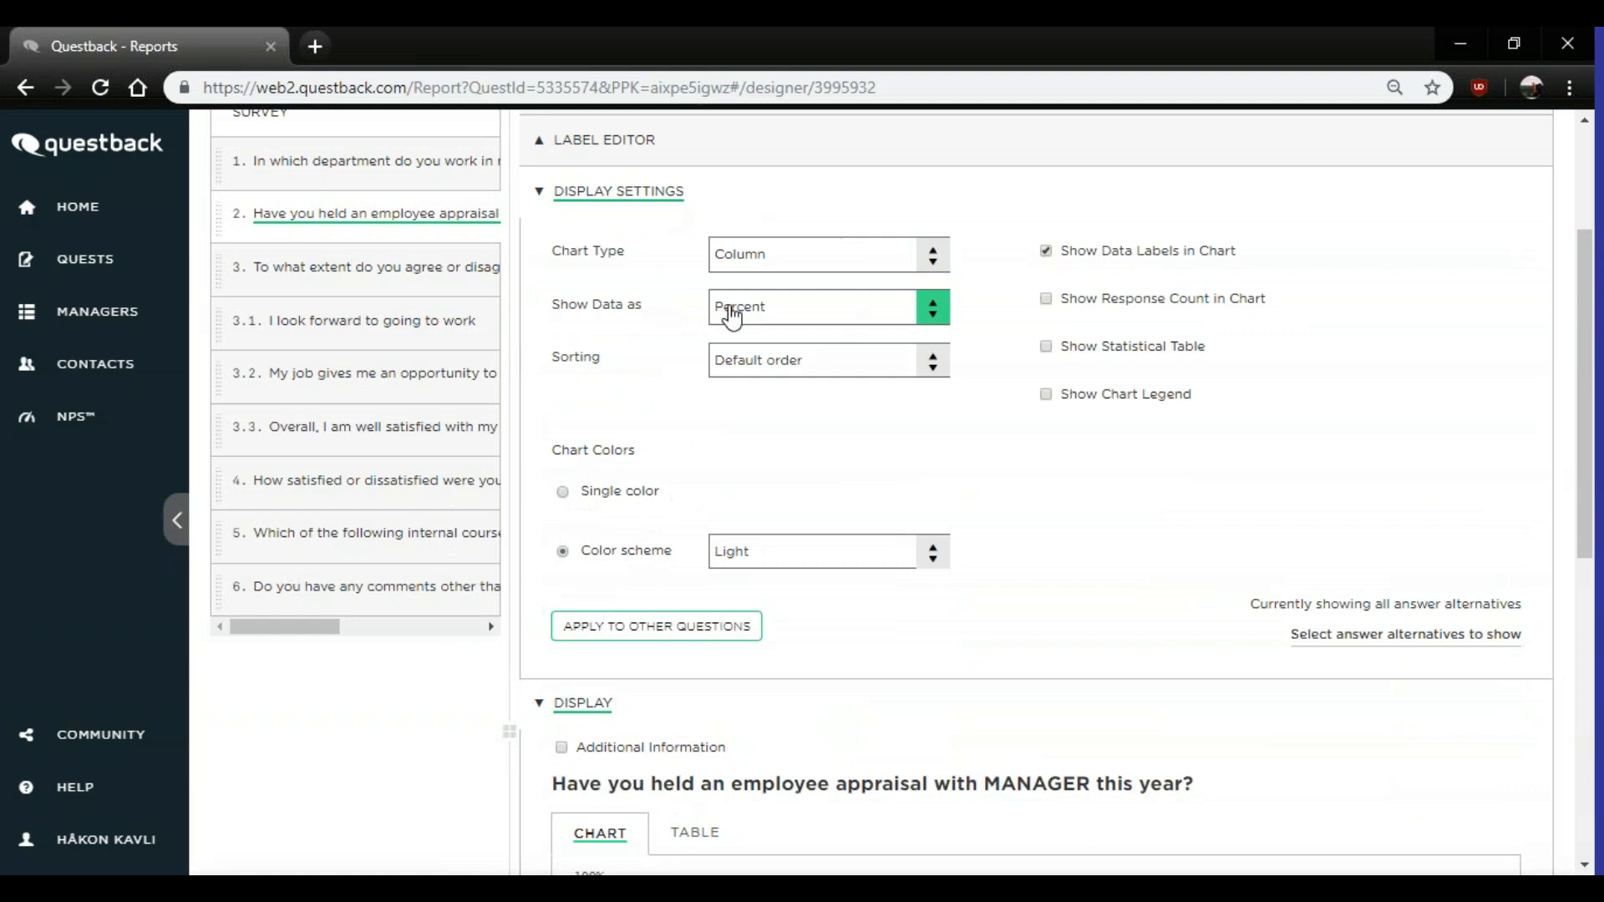
click(794, 286)
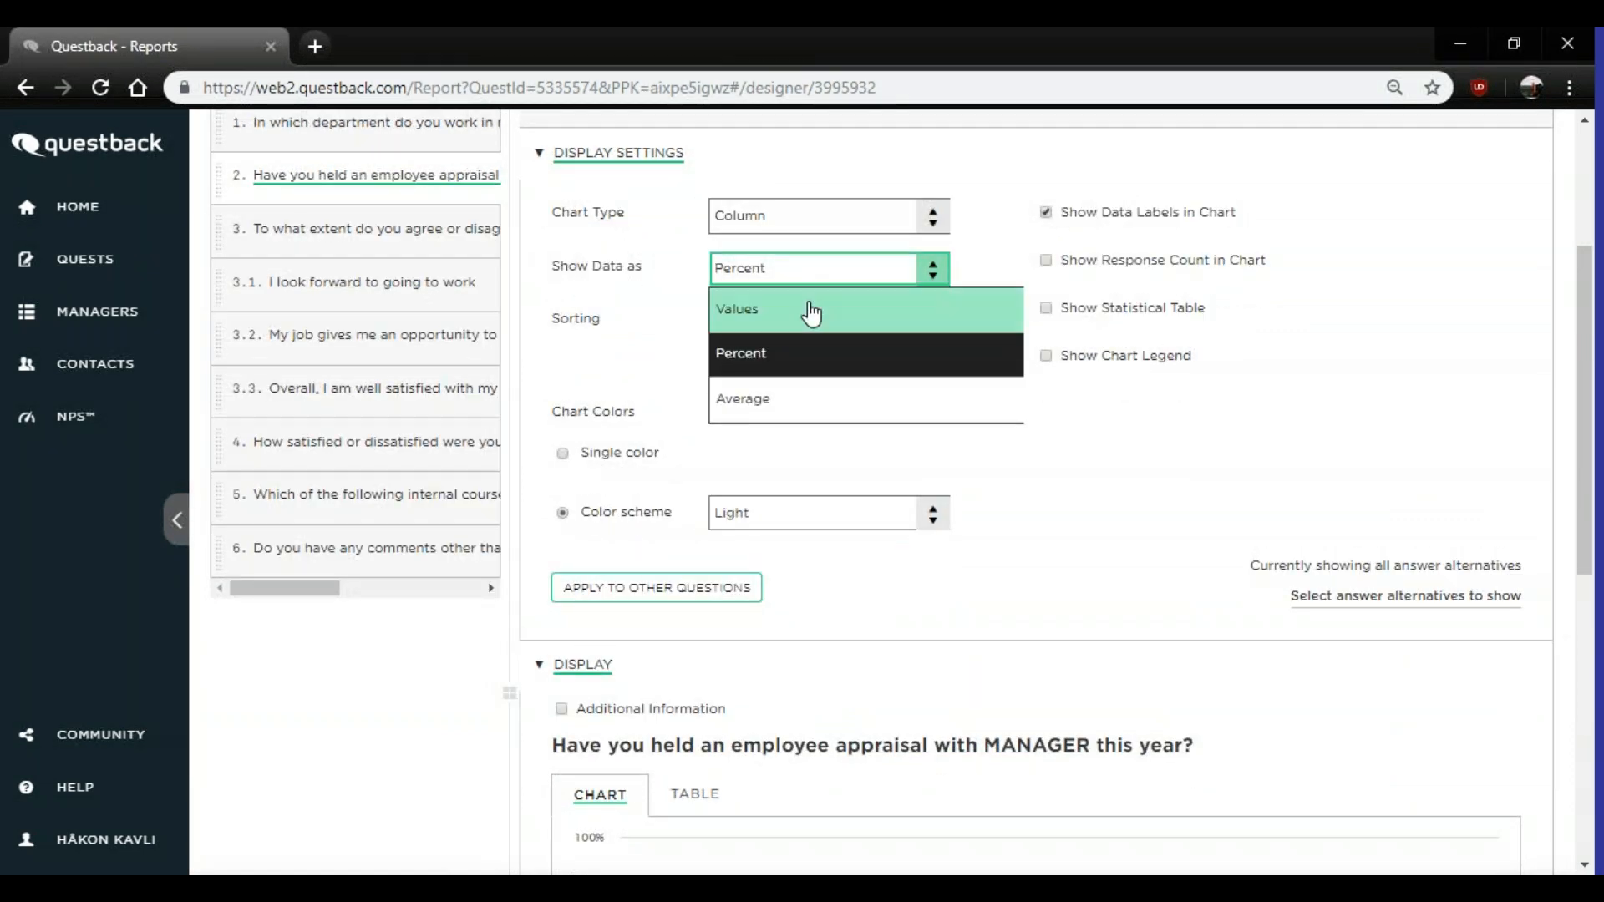
click(752, 313)
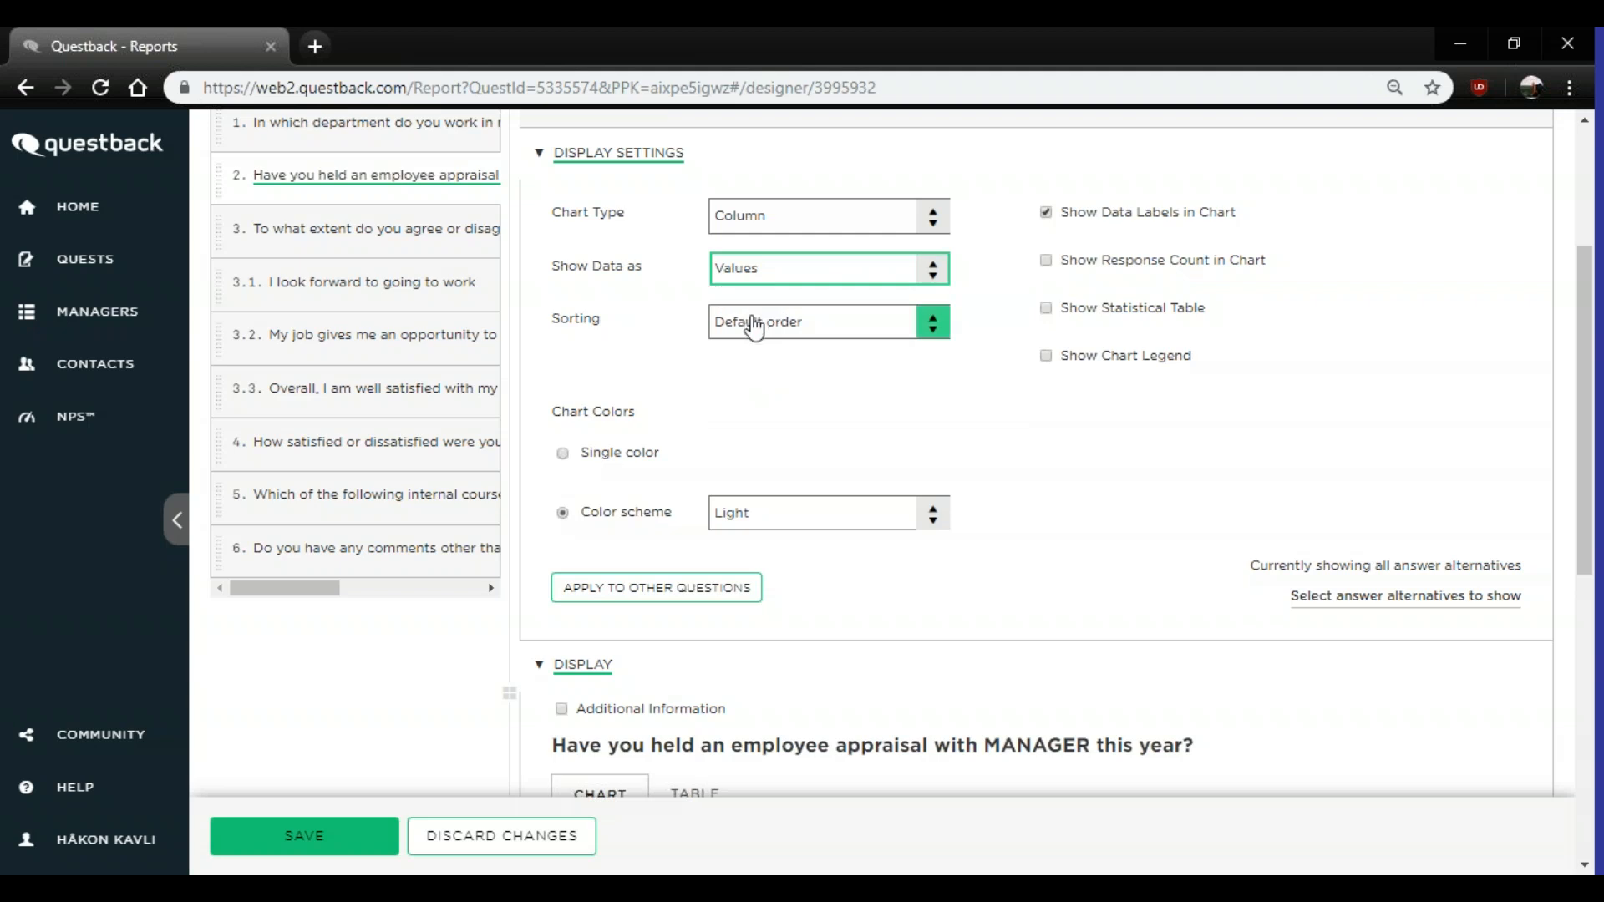
click(307, 838)
scroll(619, 648, down, 3)
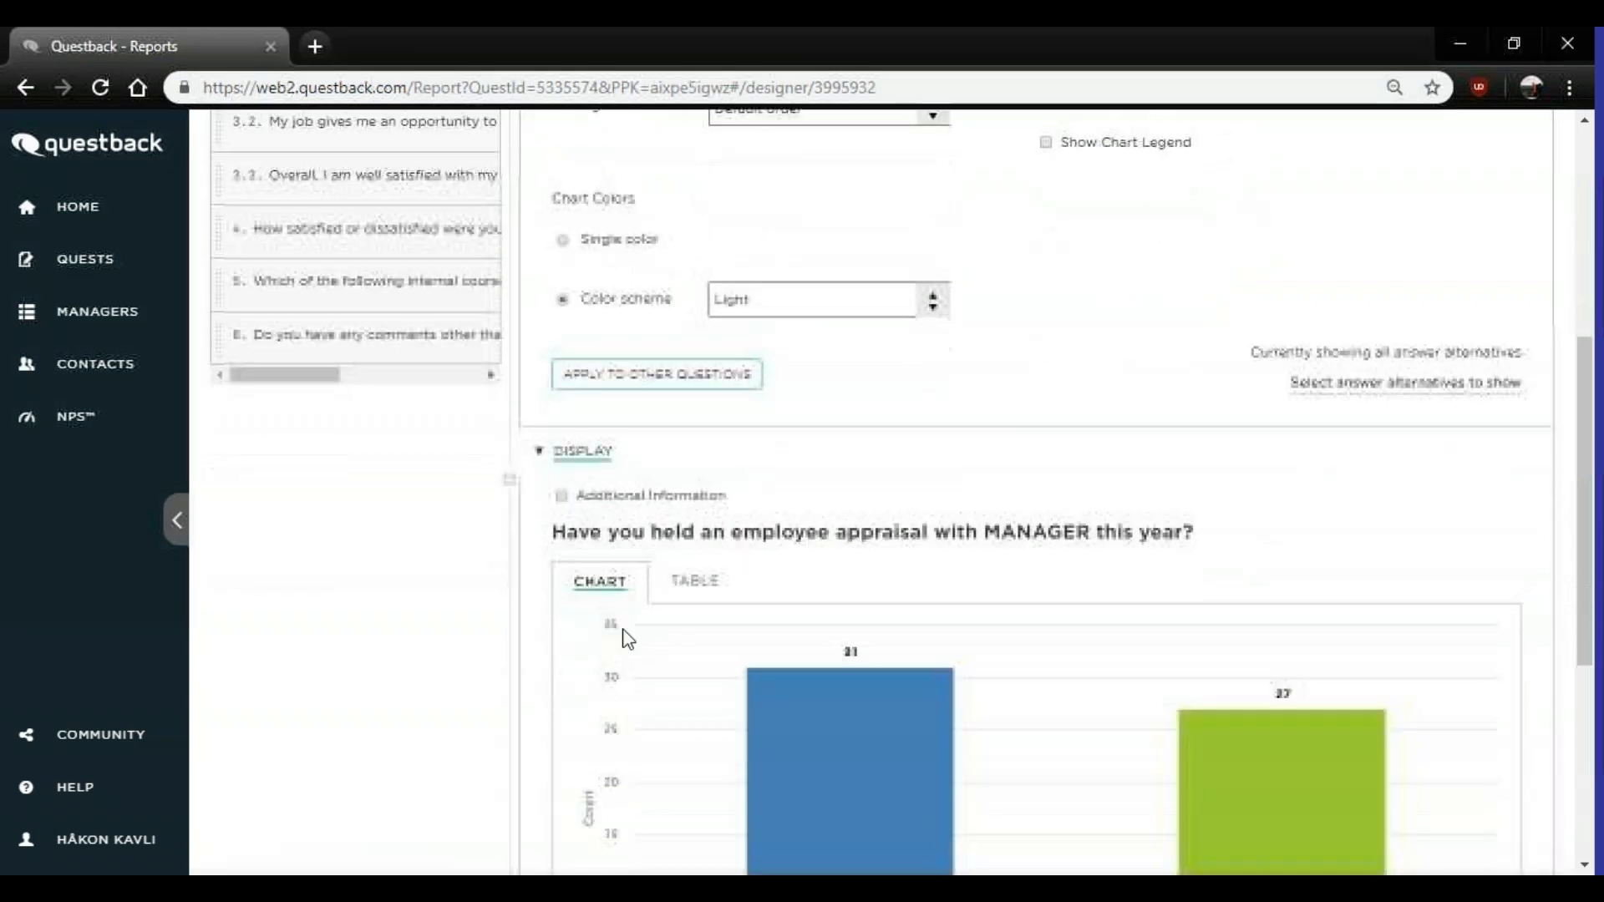
scroll(809, 501, down, 1)
mouse_move(827, 487)
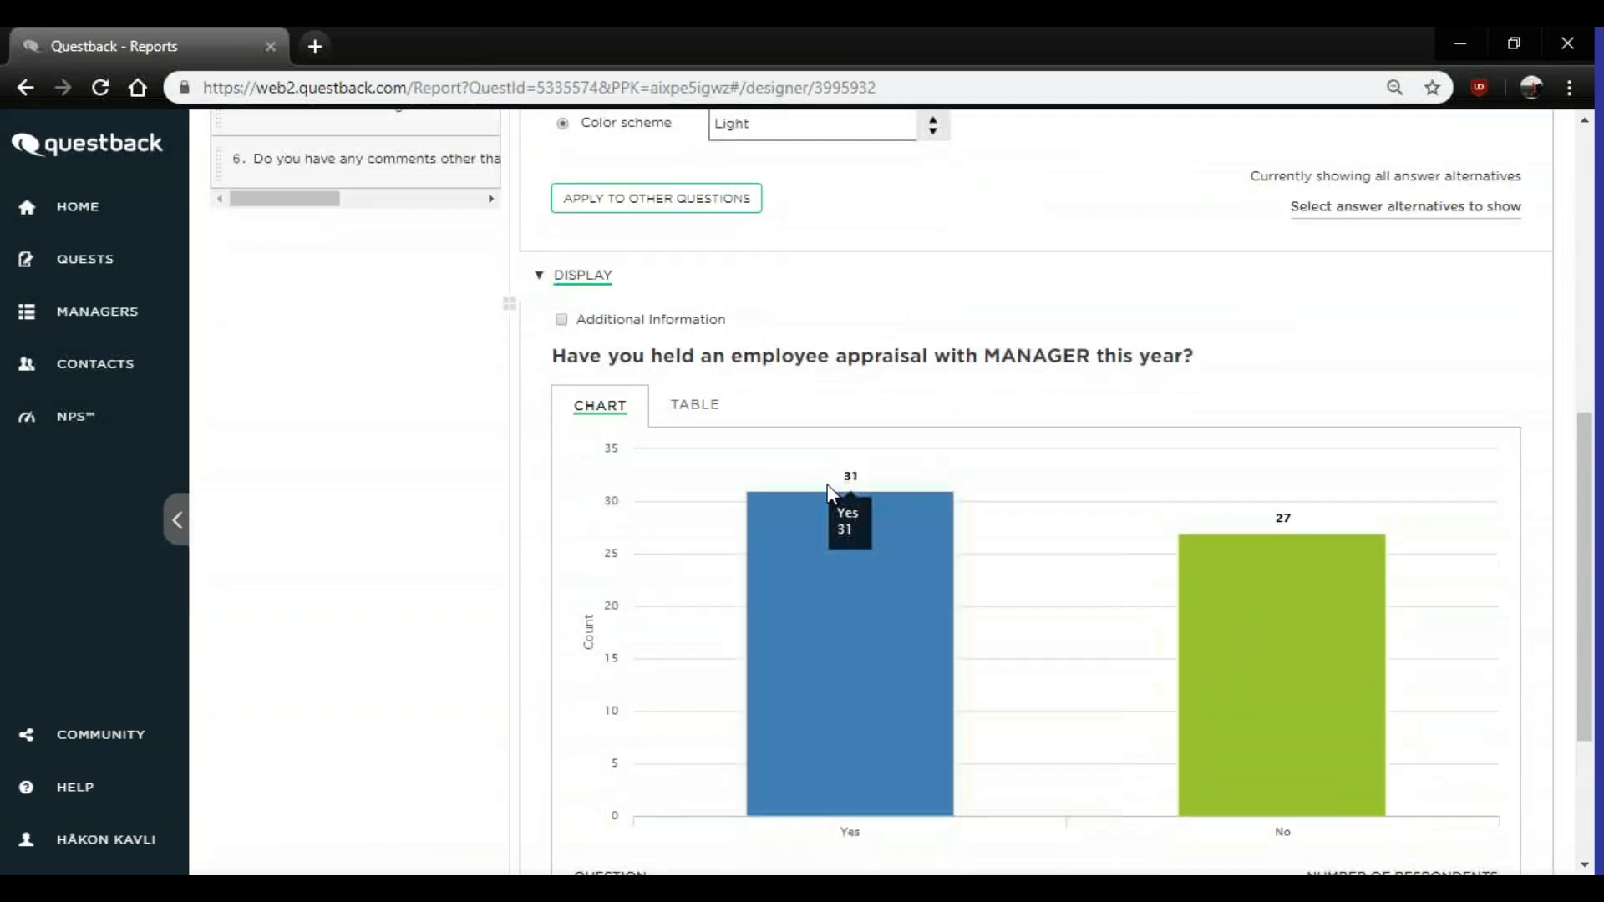
scroll(856, 483, down, 1)
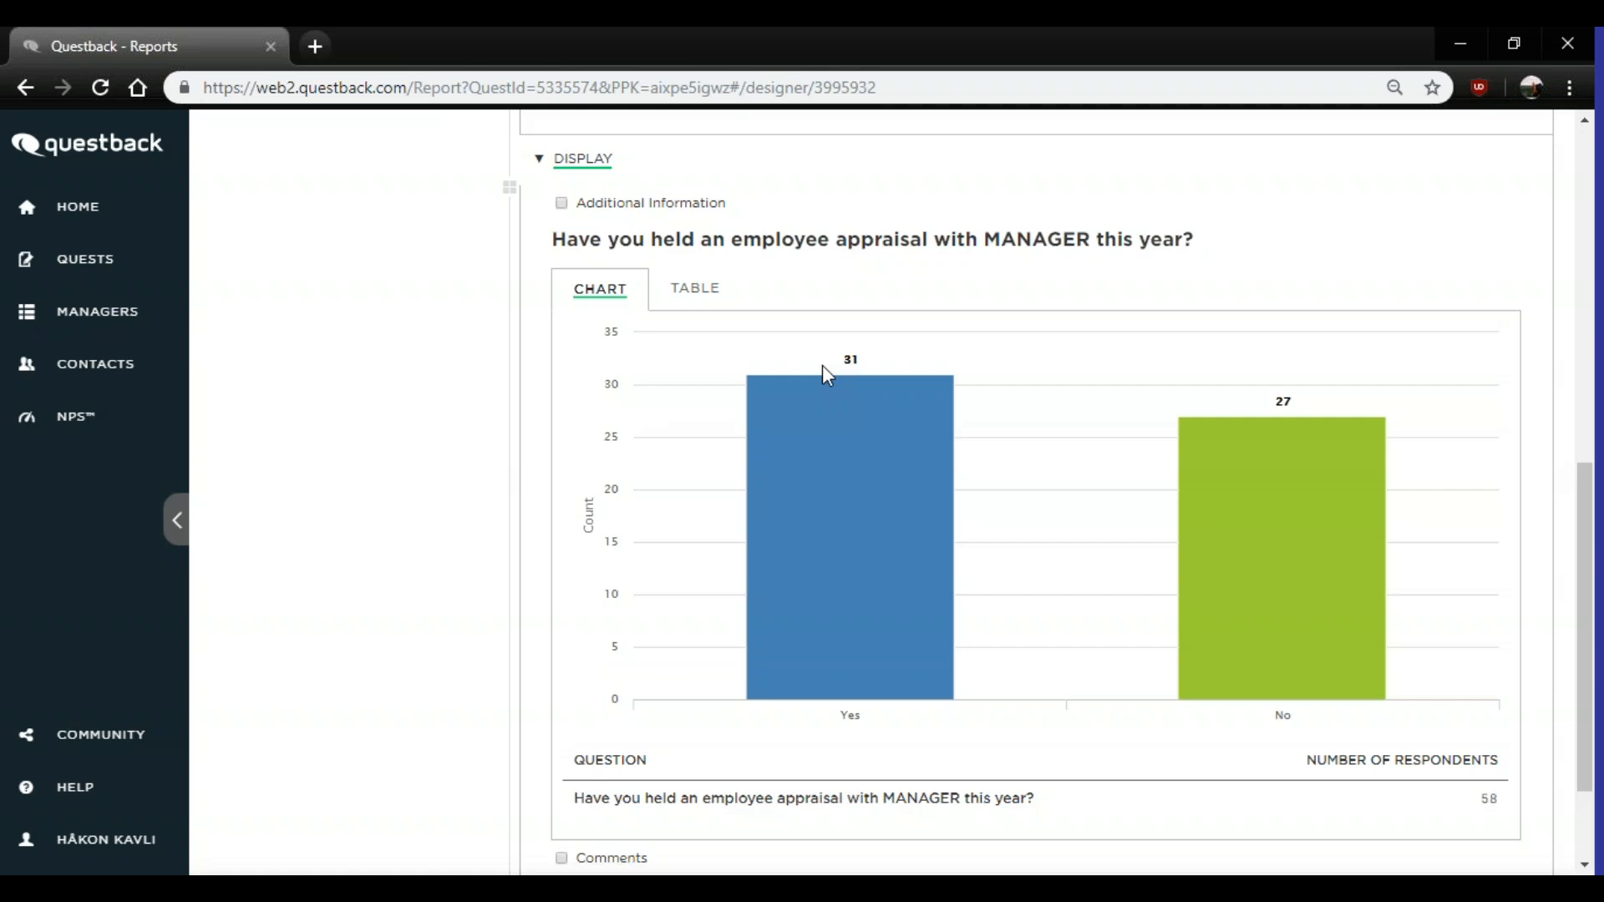
- Set the employee appraisal question's chart type to Pie and check the chart
scroll(823, 250, up, 3)
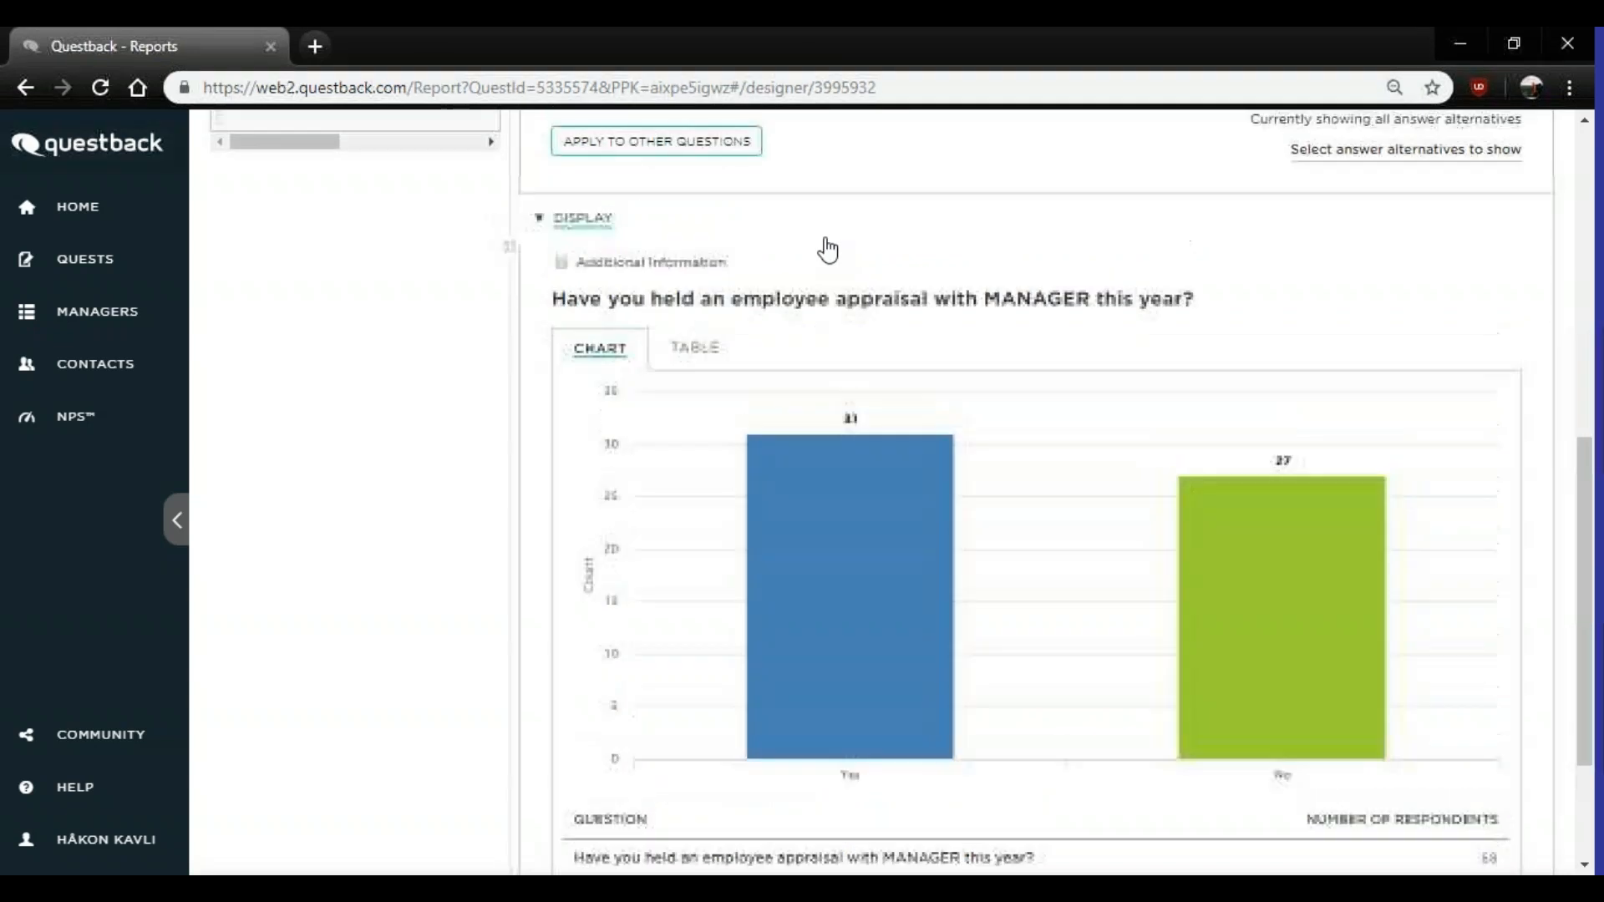
scroll(935, 319, up, 3)
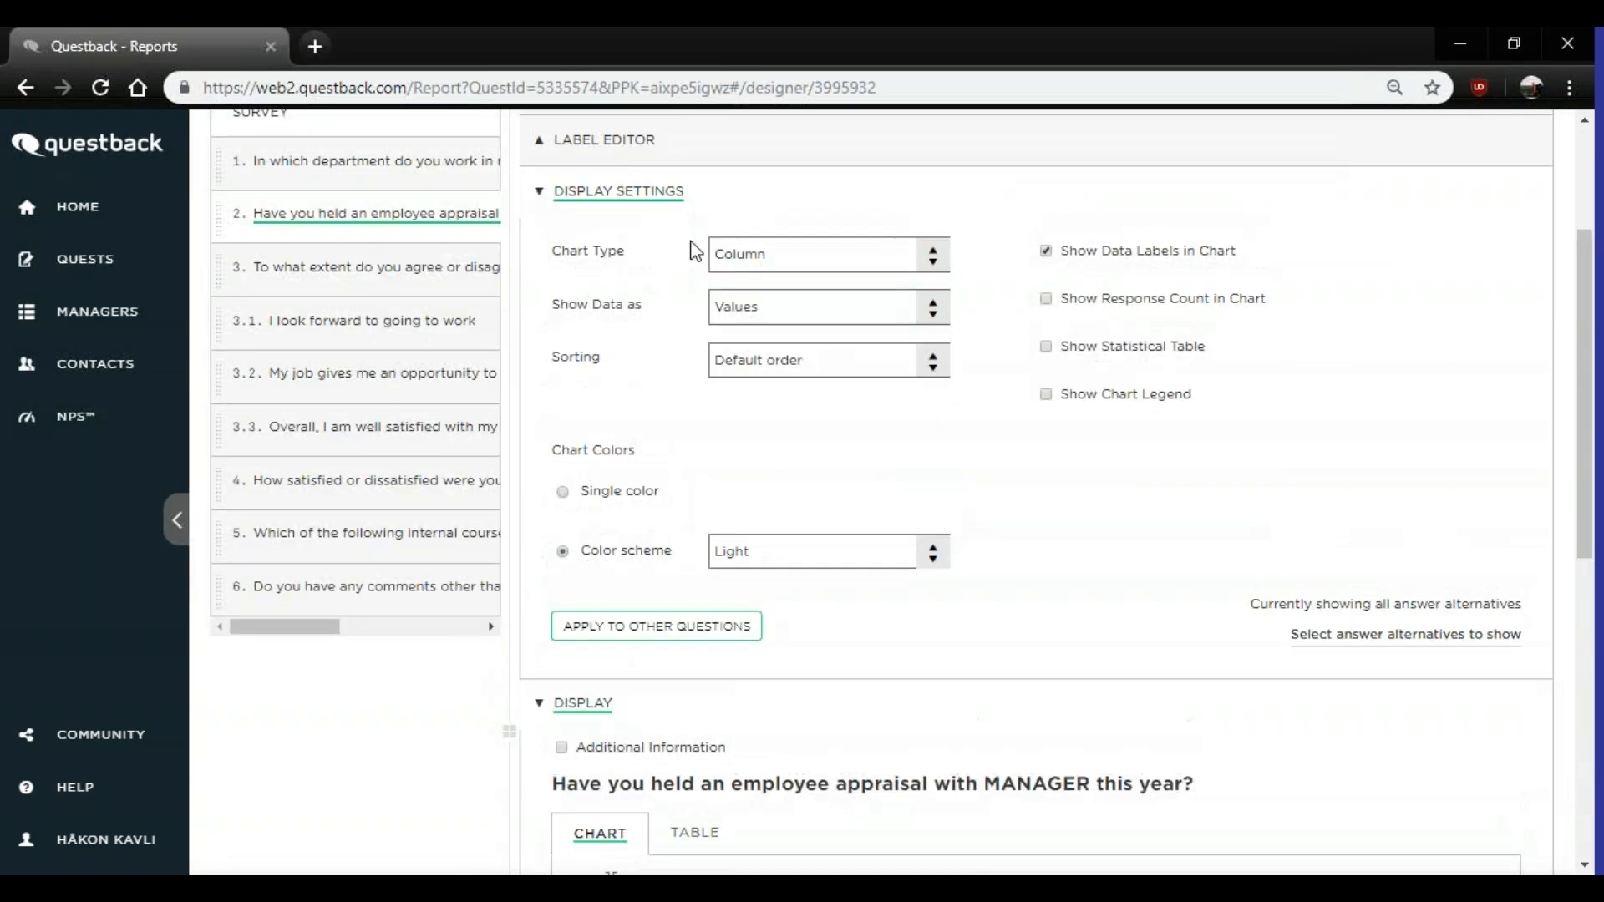
click(807, 261)
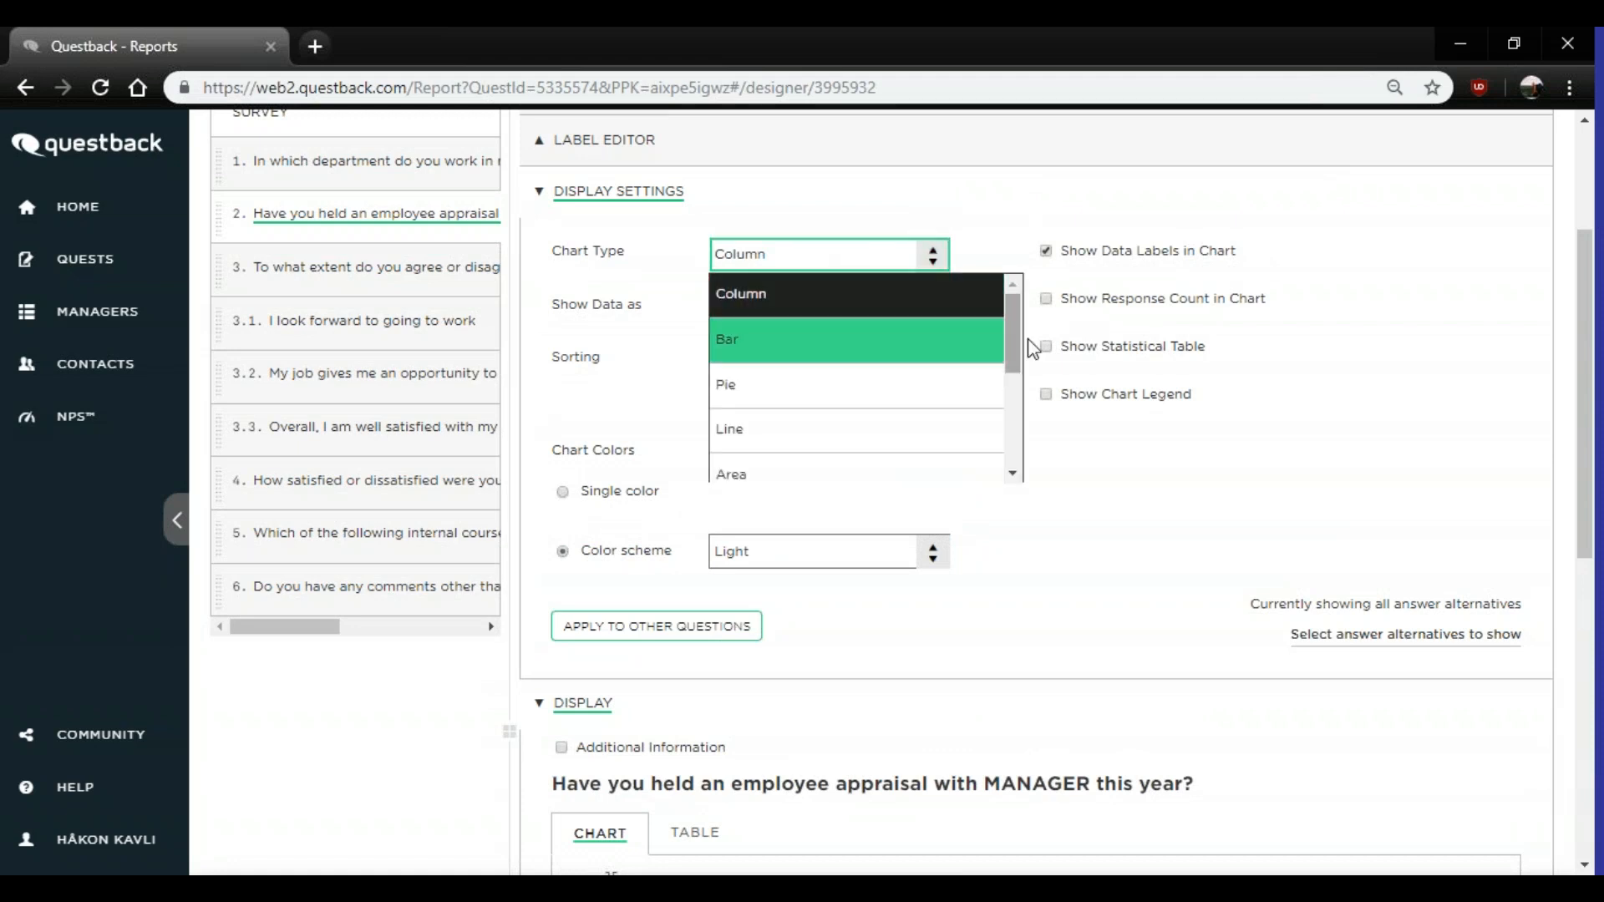
click(784, 387)
scroll(909, 539, down, 5)
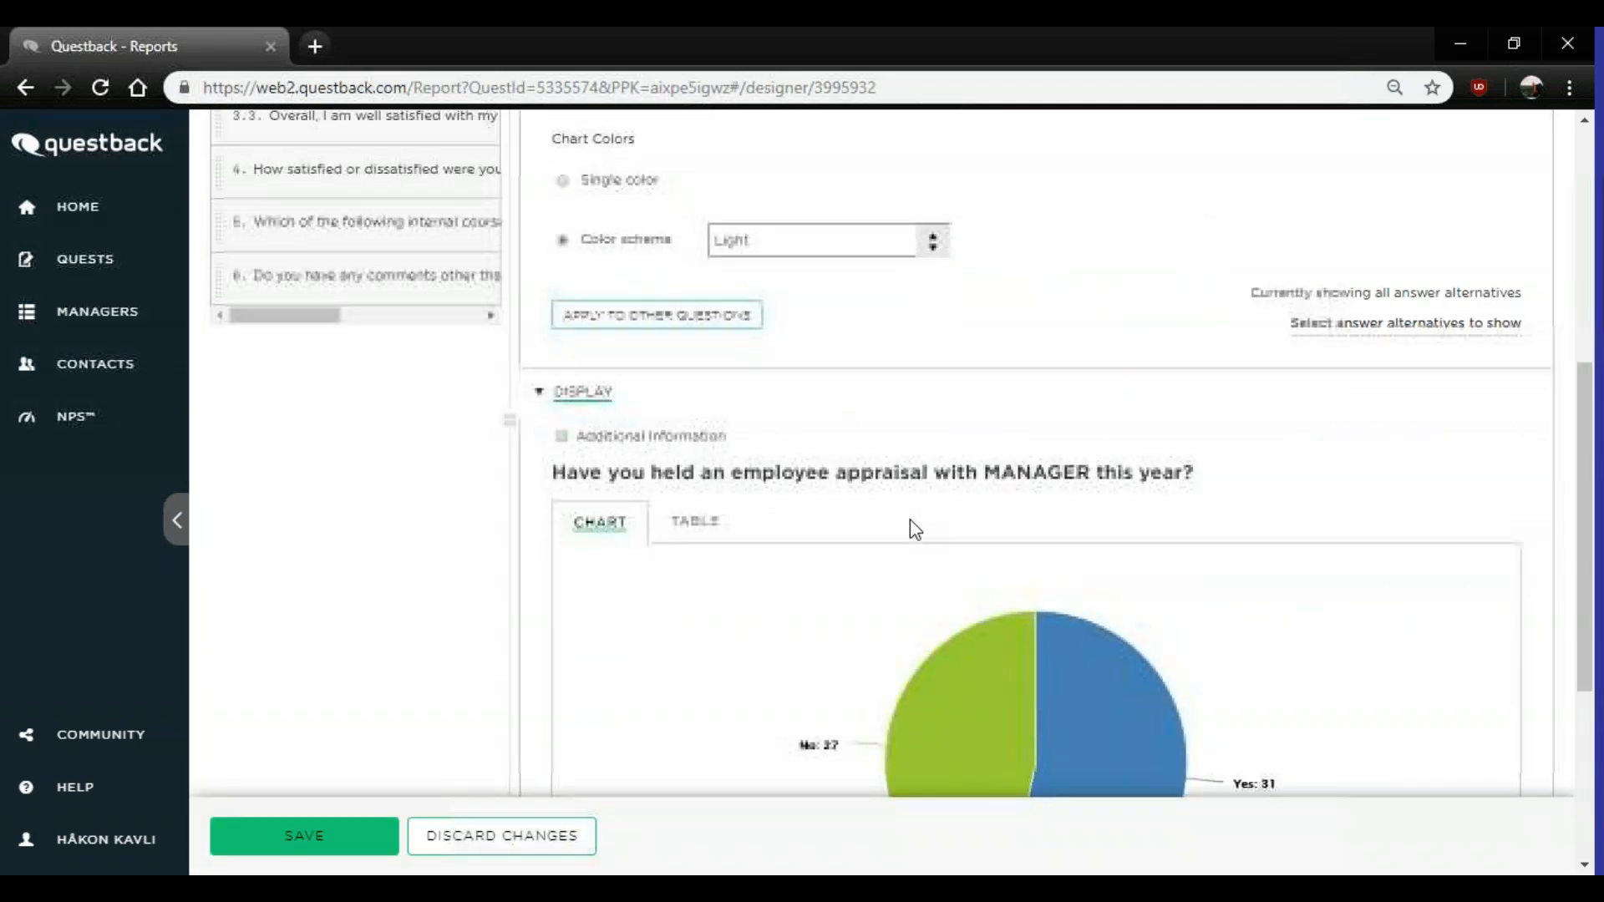
- Change the employee appraisal question's chart type to Bar and review the chart
scroll(913, 527, up, 5)
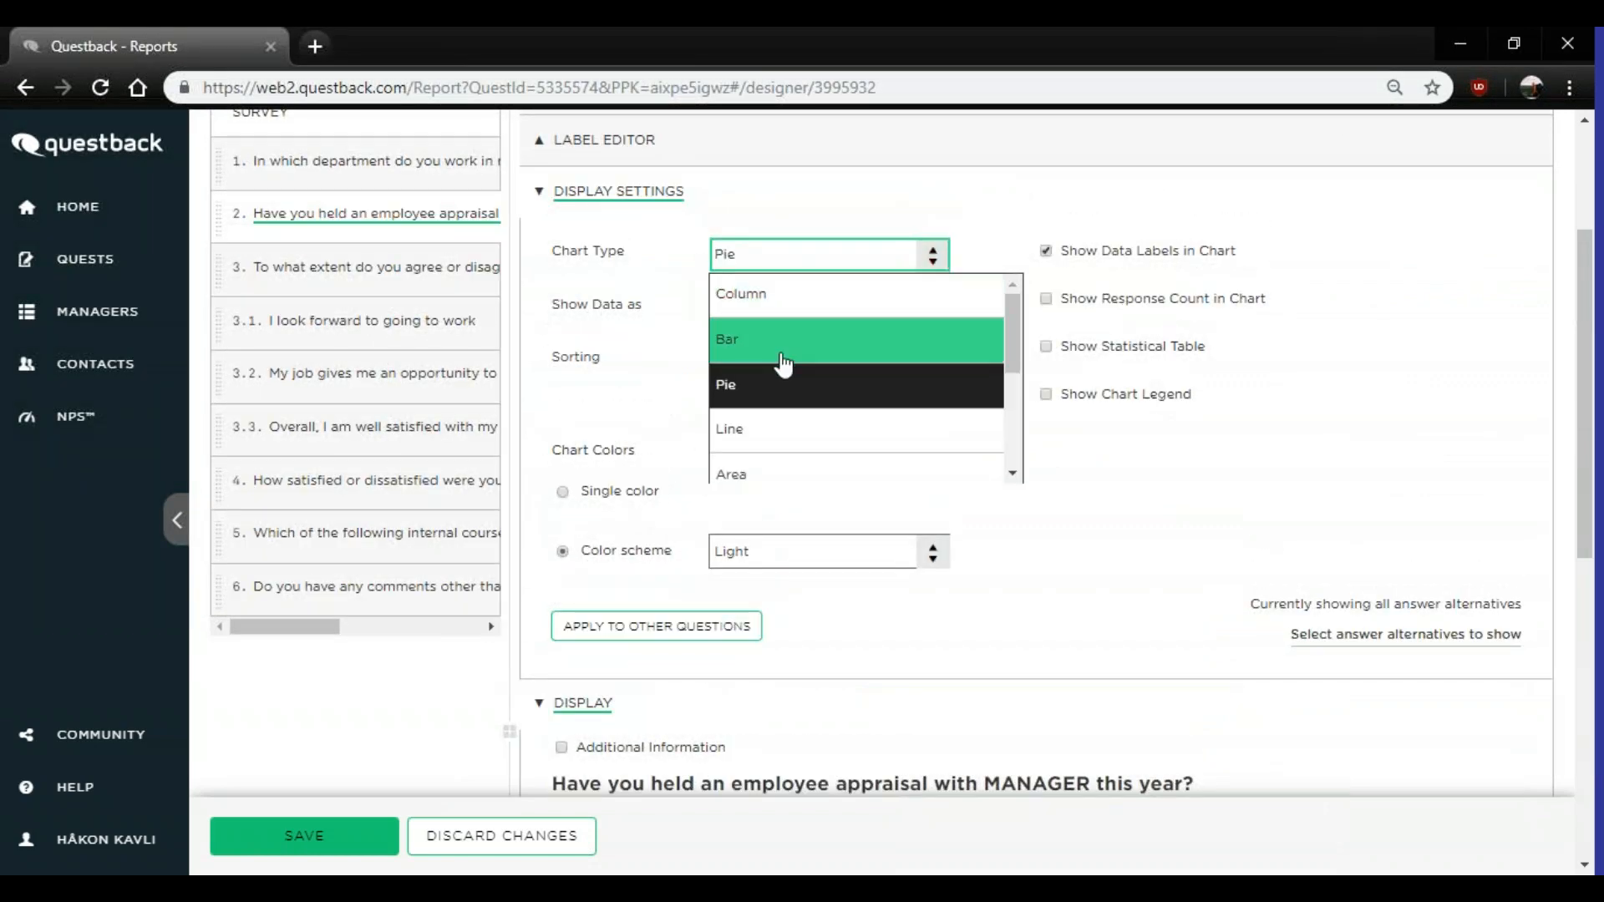
click(788, 338)
scroll(924, 526, down, 4)
scroll(949, 467, down, 2)
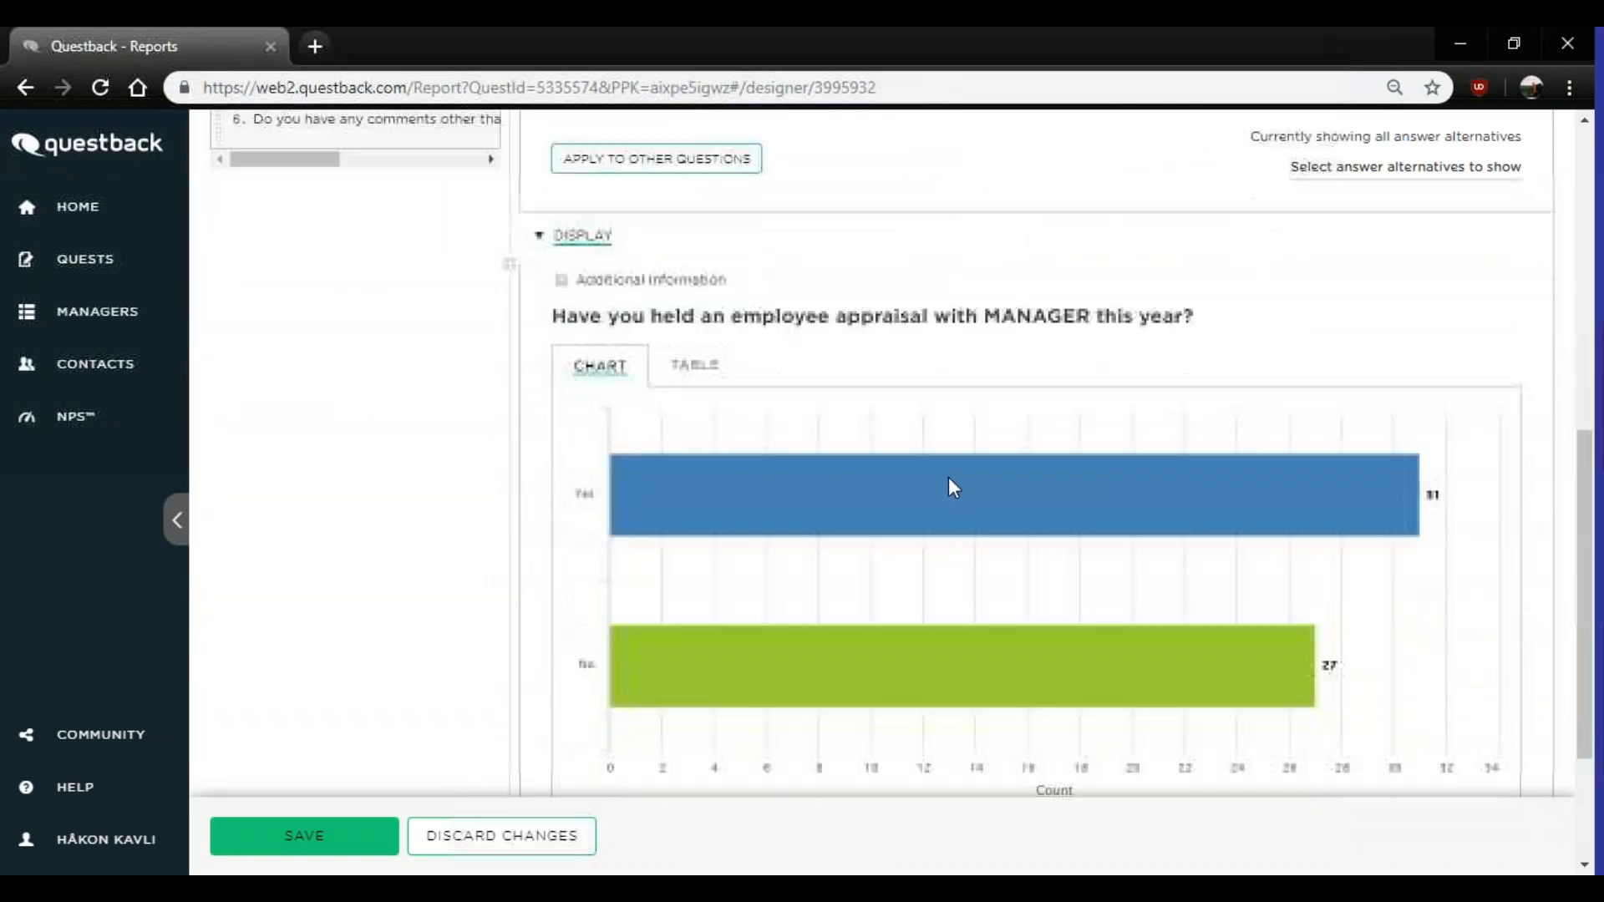
scroll(950, 478, up, 2)
scroll(1427, 645, up, 3)
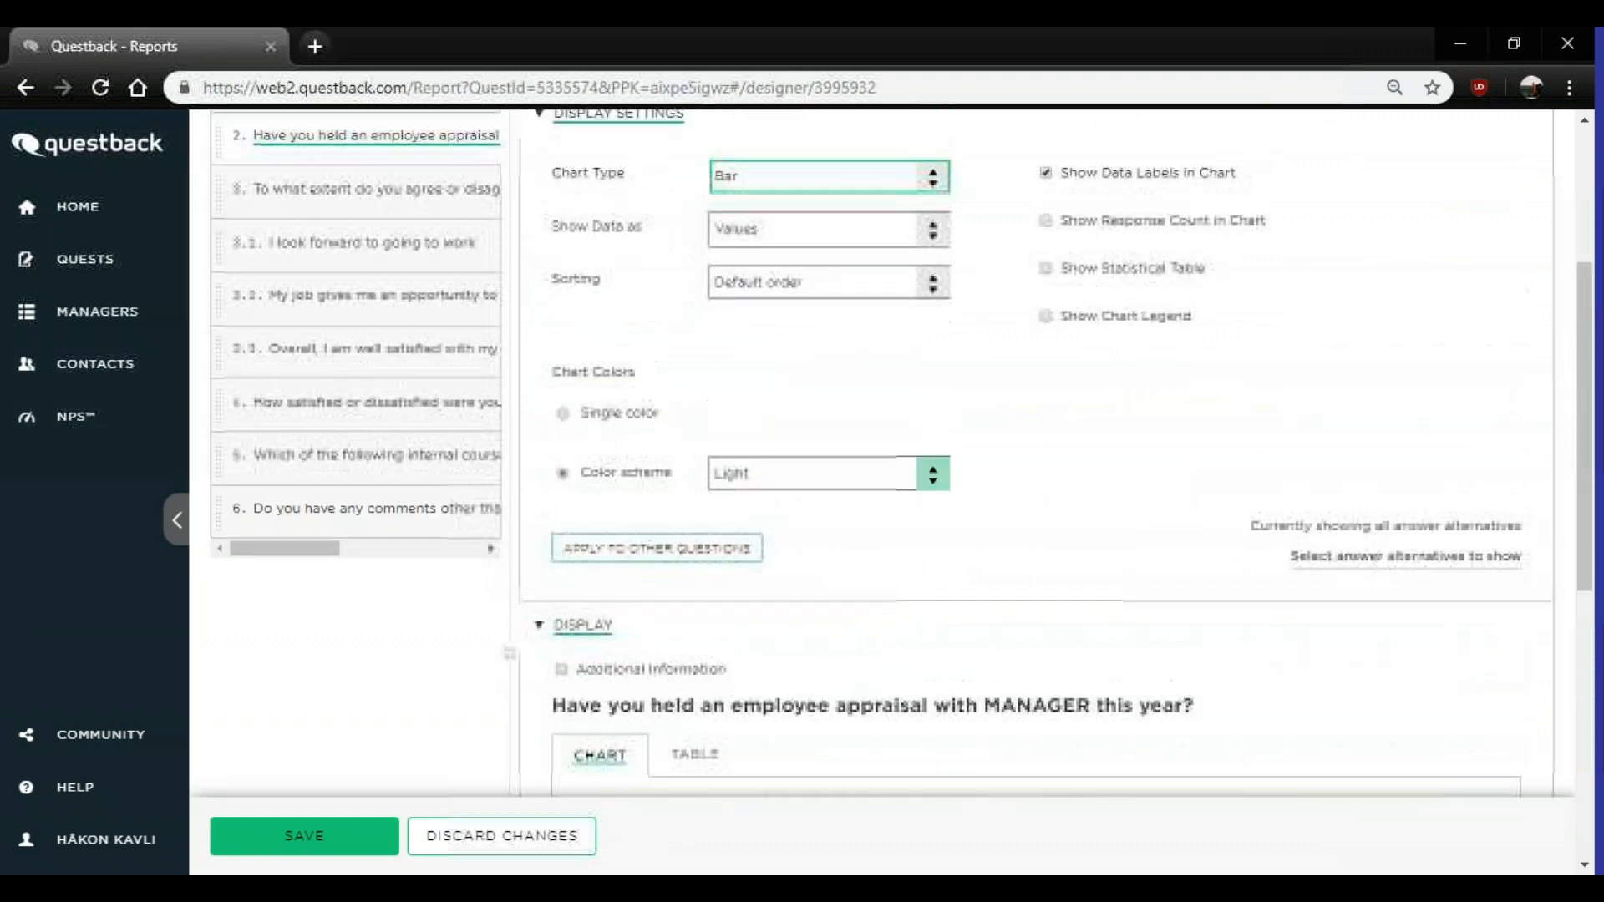
scroll(938, 477, down, 4)
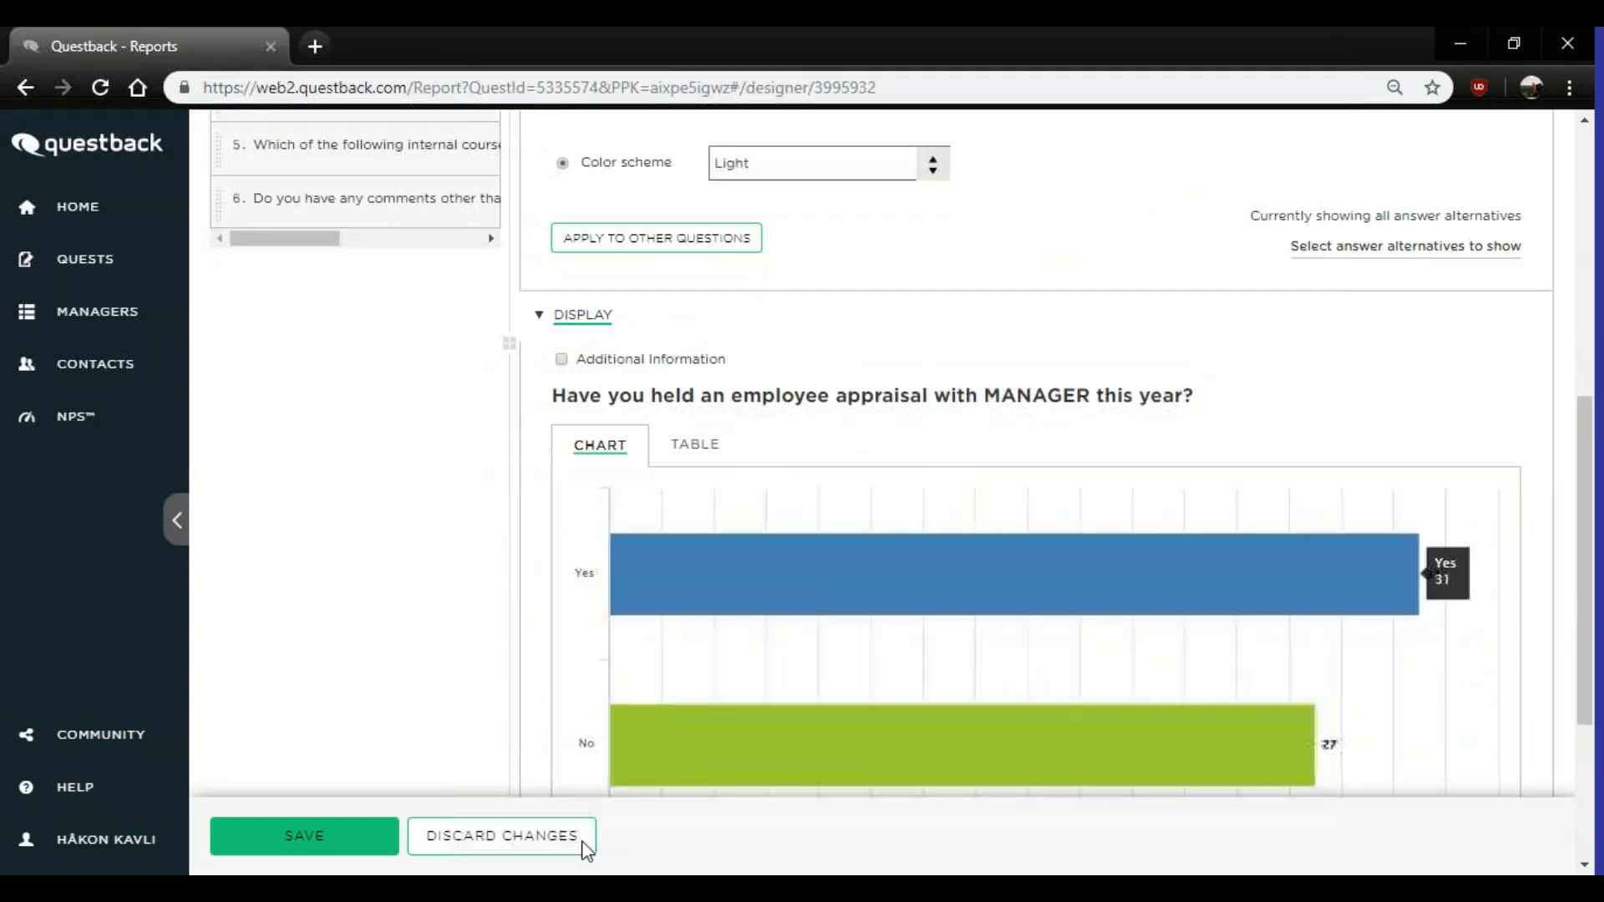
- Save the employee appraisal question's bar chart setting and check the chart against its display settings
click(342, 848)
scroll(1257, 512, up, 2)
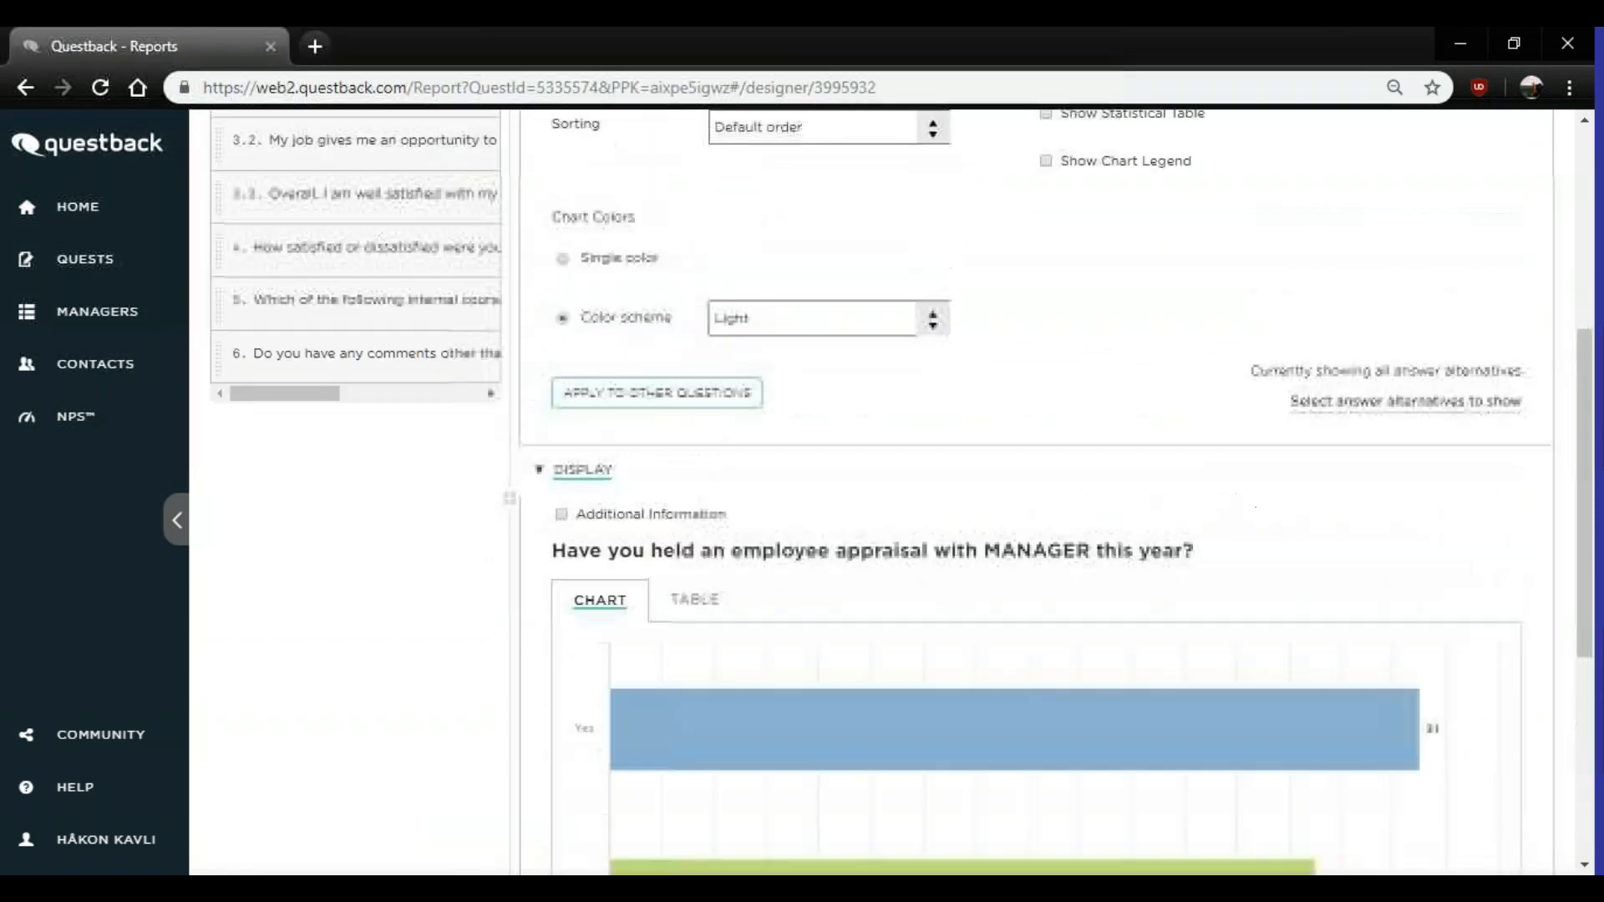
scroll(1180, 514, down, 2)
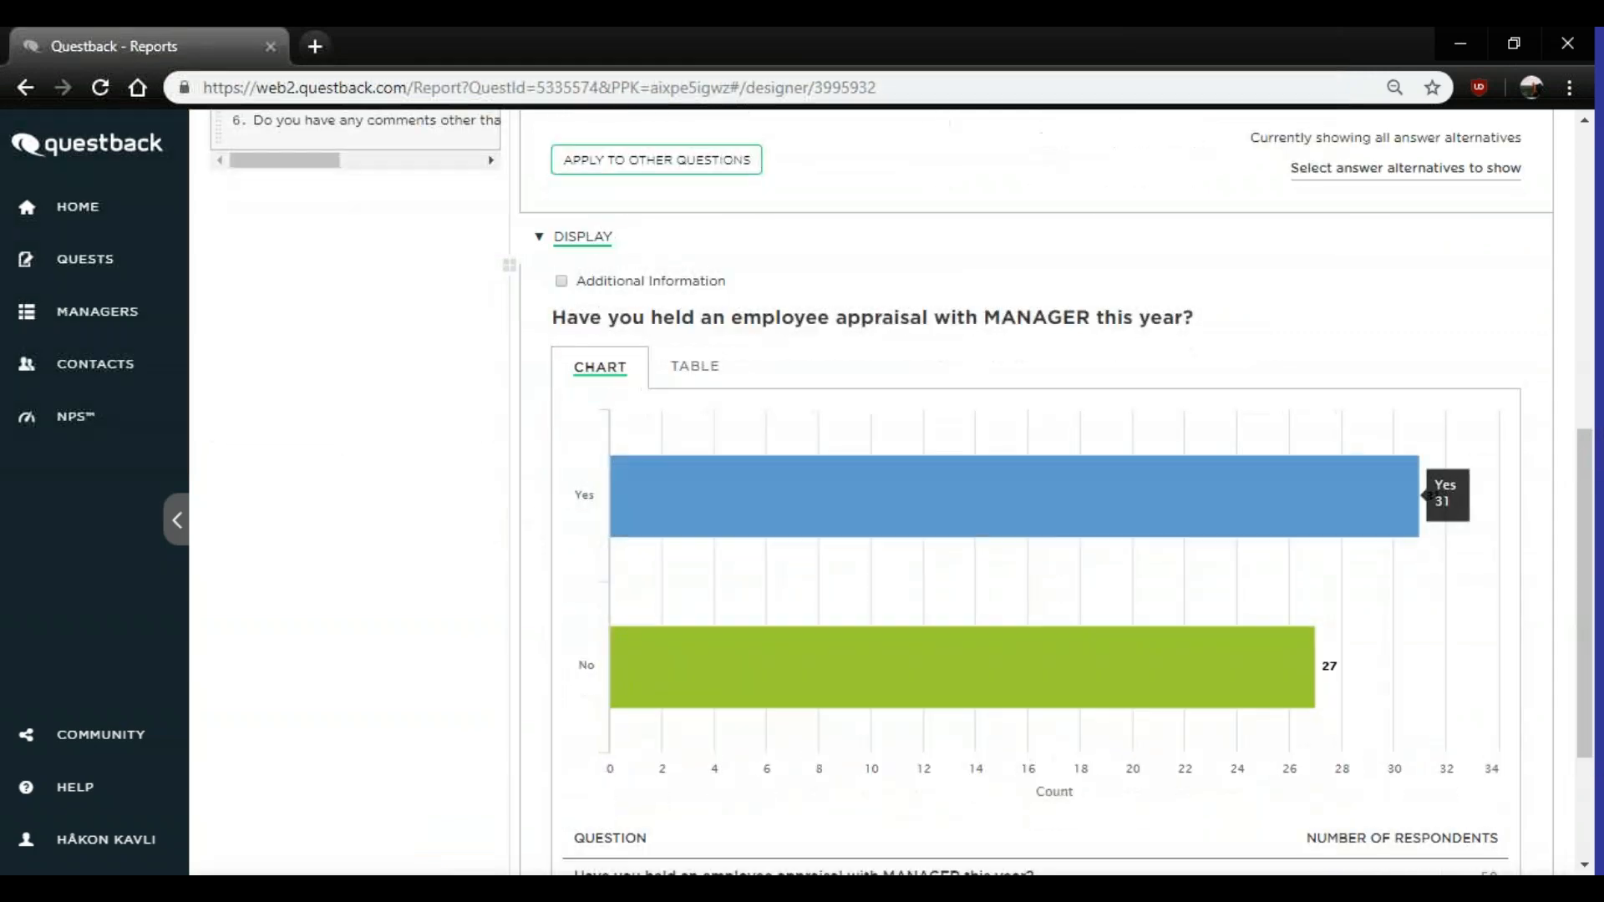
scroll(1180, 518, up, 3)
scroll(1155, 520, up, 2)
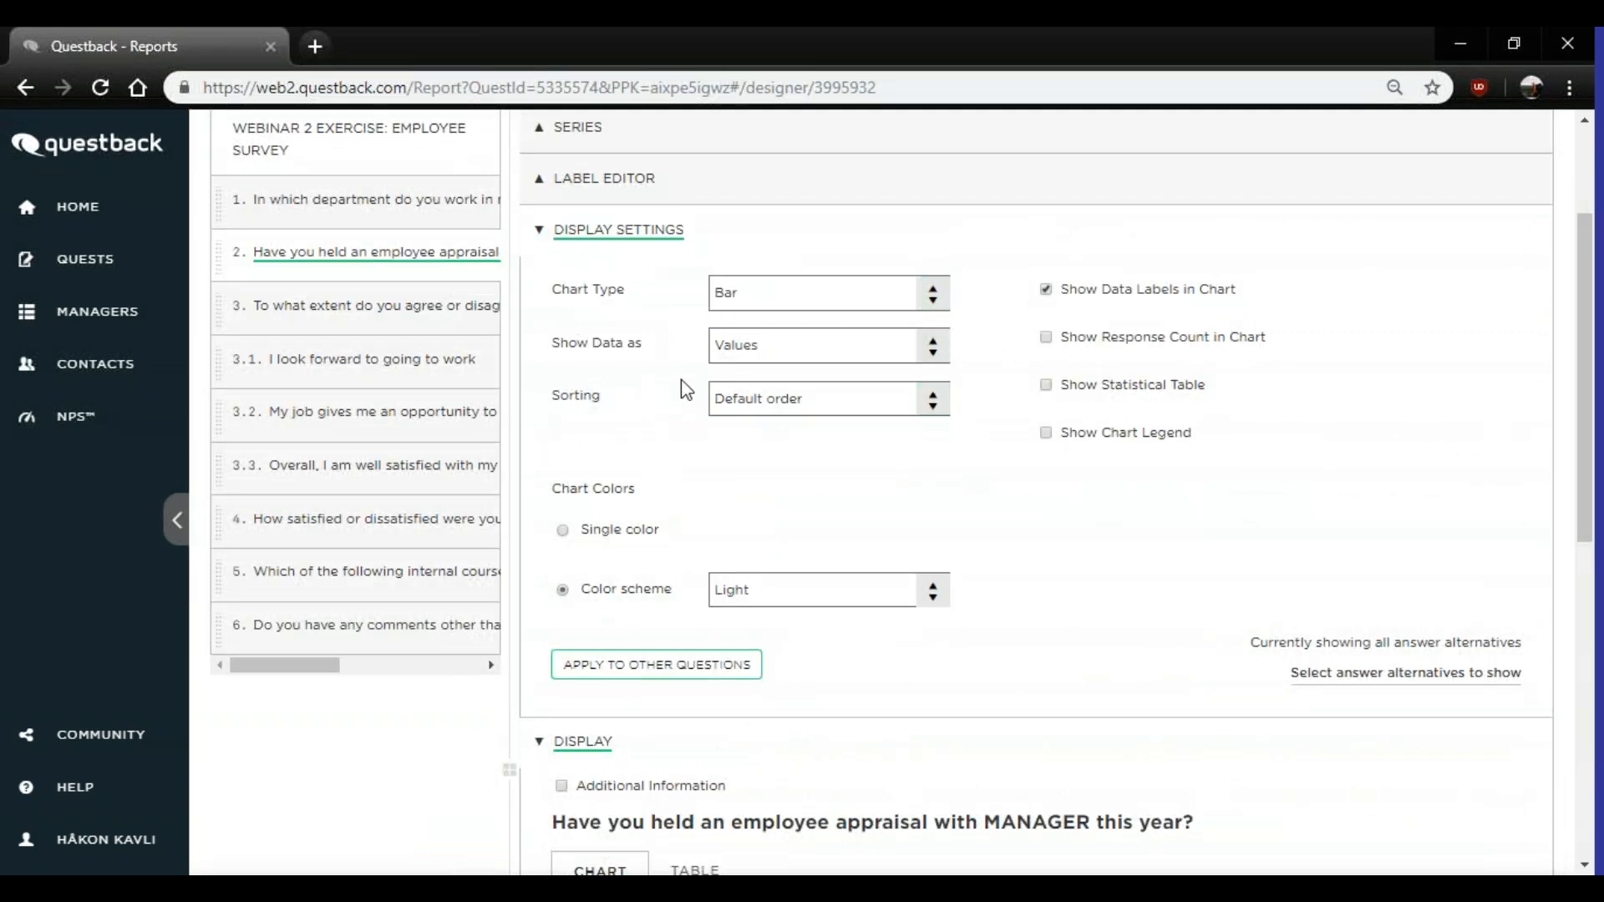
- Apply the employee appraisal question's display settings to all other selectable questions in the survey
click(649, 685)
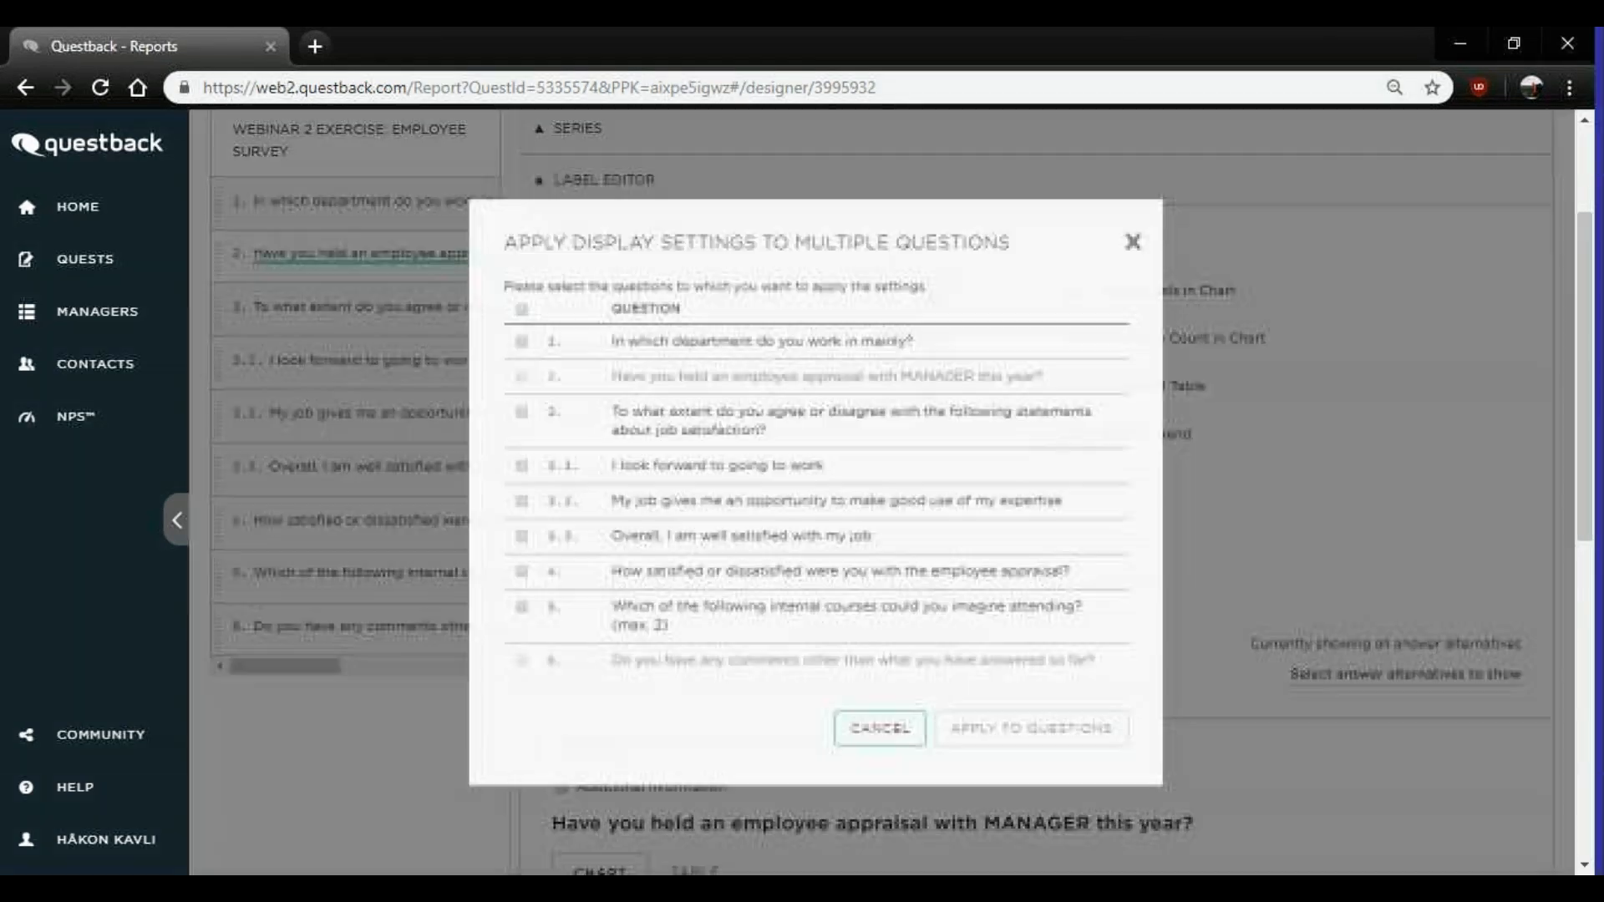
click(503, 314)
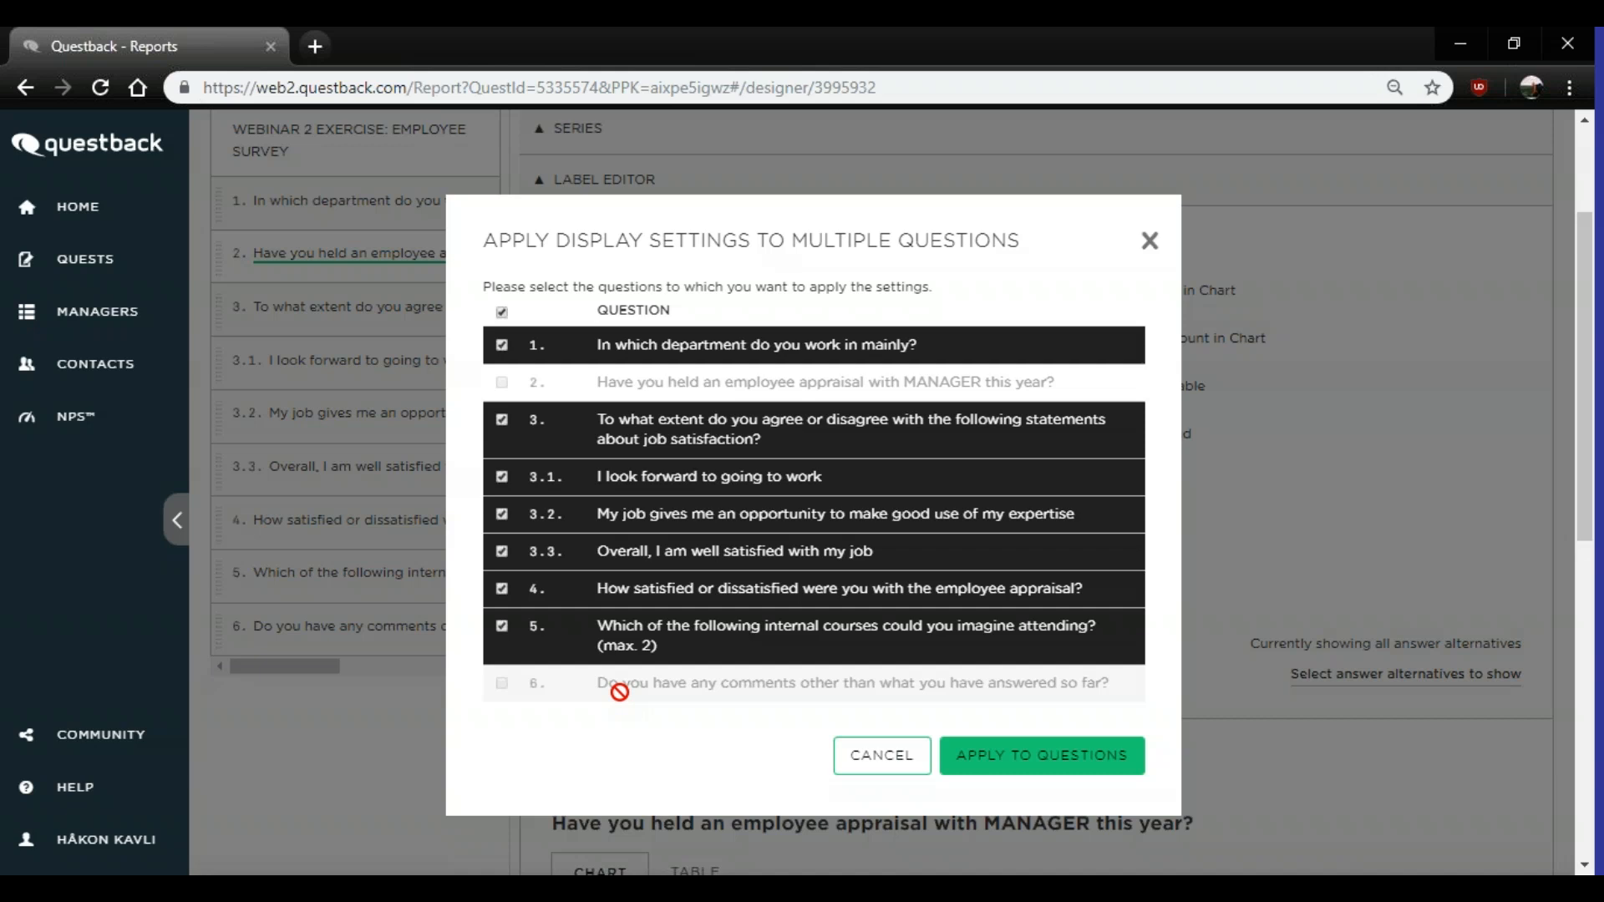
click(1026, 756)
scroll(1018, 618, down, 1)
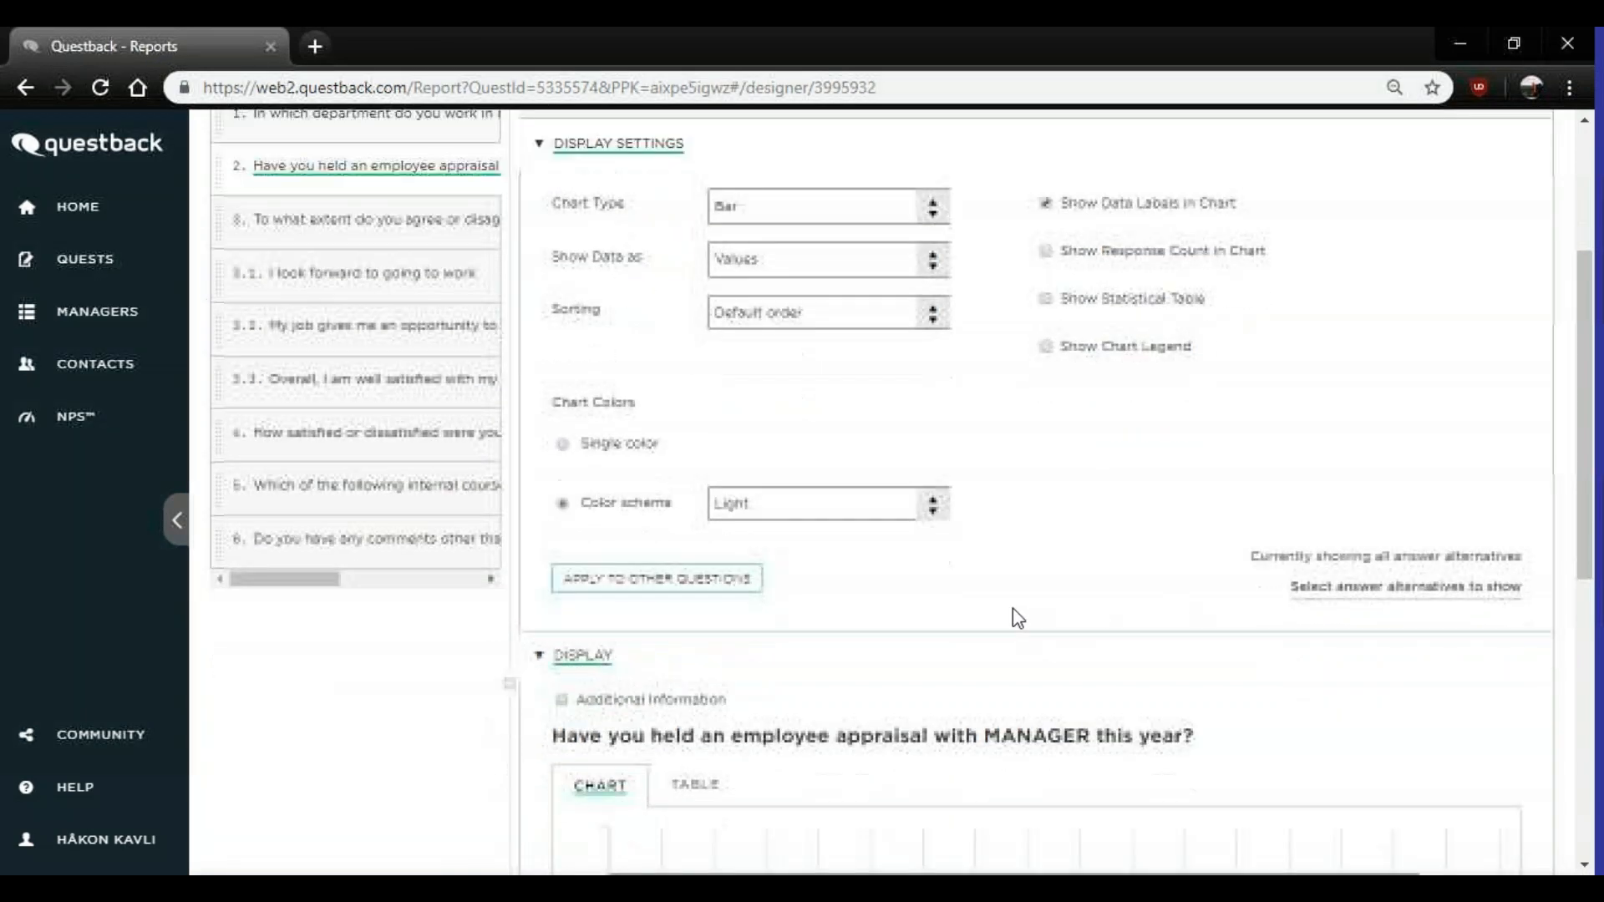
scroll(1013, 612, down, 5)
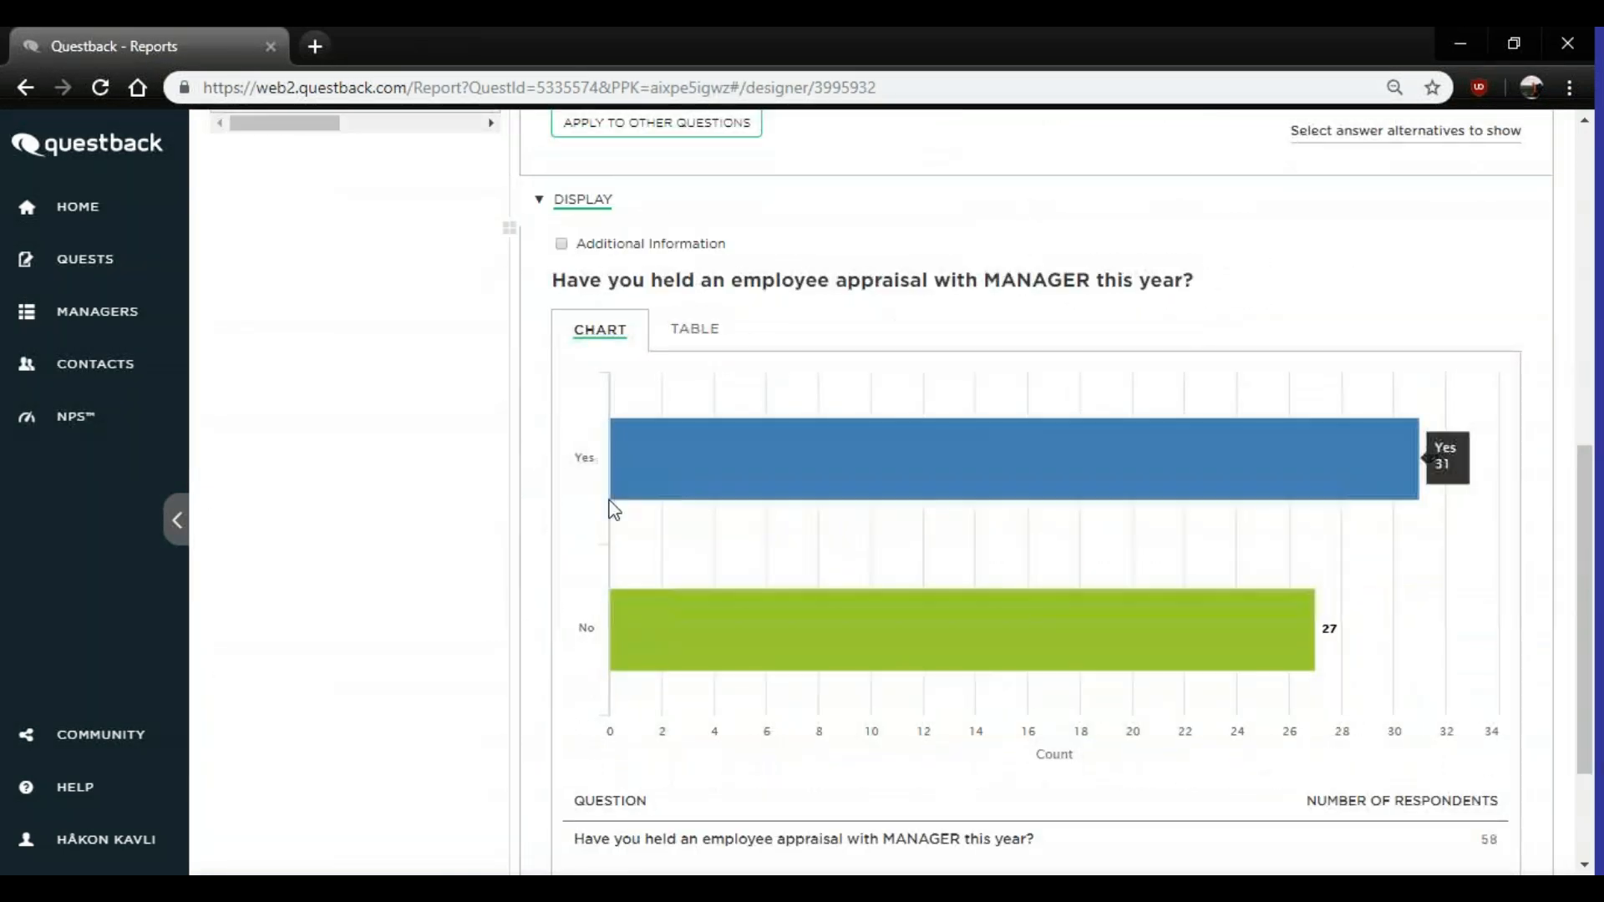
scroll(727, 551, up, 6)
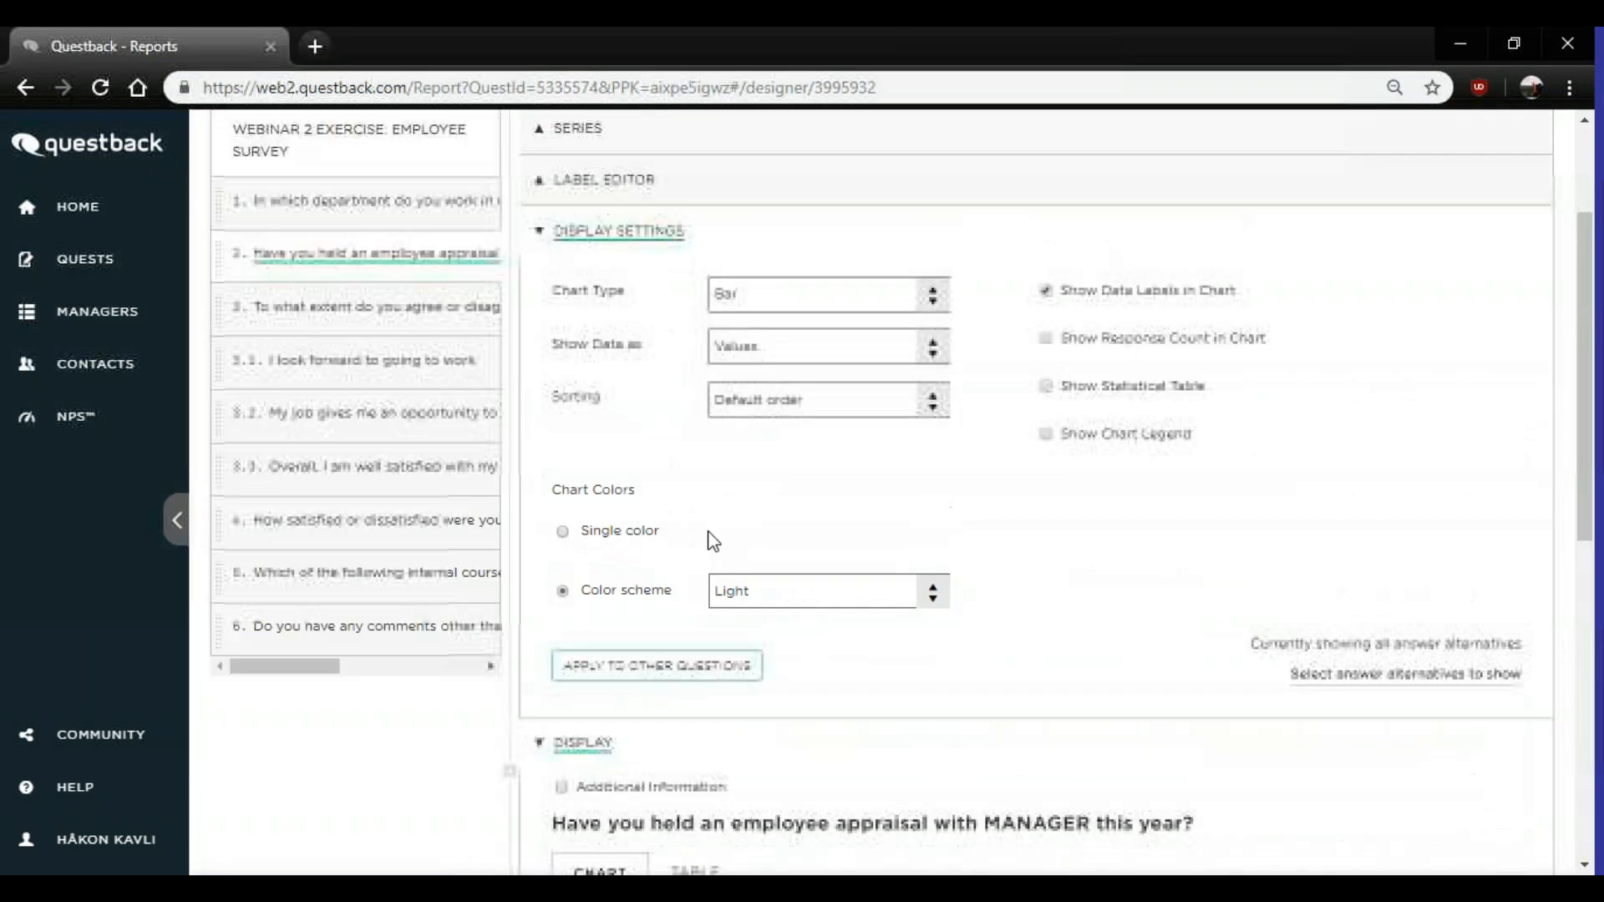
- Open the question about which department respondents work in and examine its display settings and the order of the chart's answer alternatives
click(258, 210)
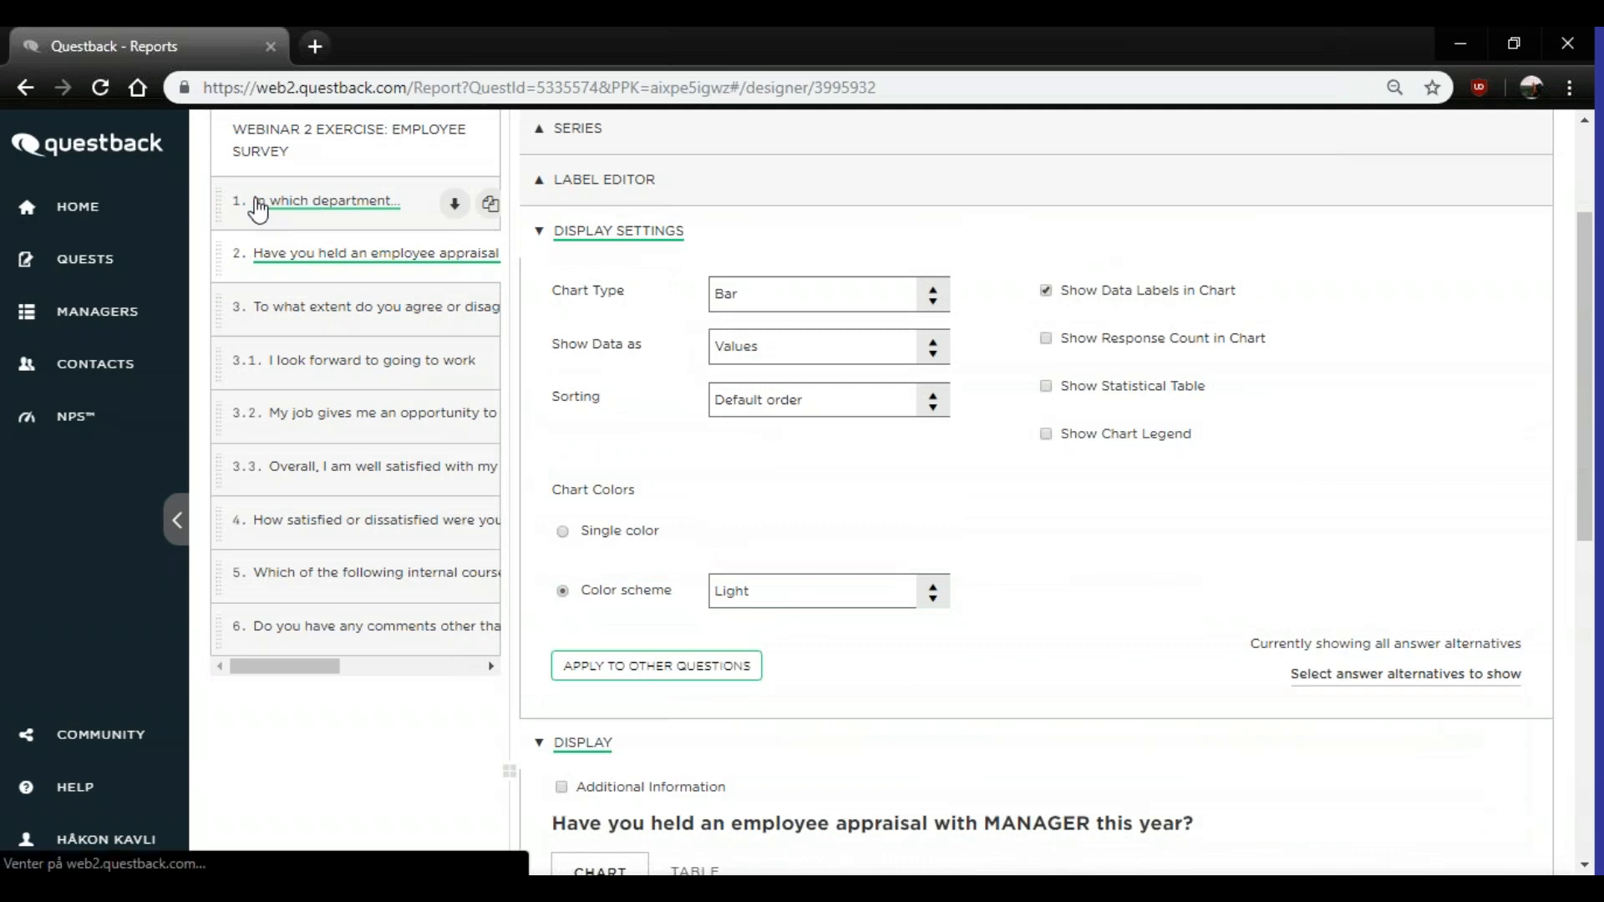
scroll(759, 386, down, 2)
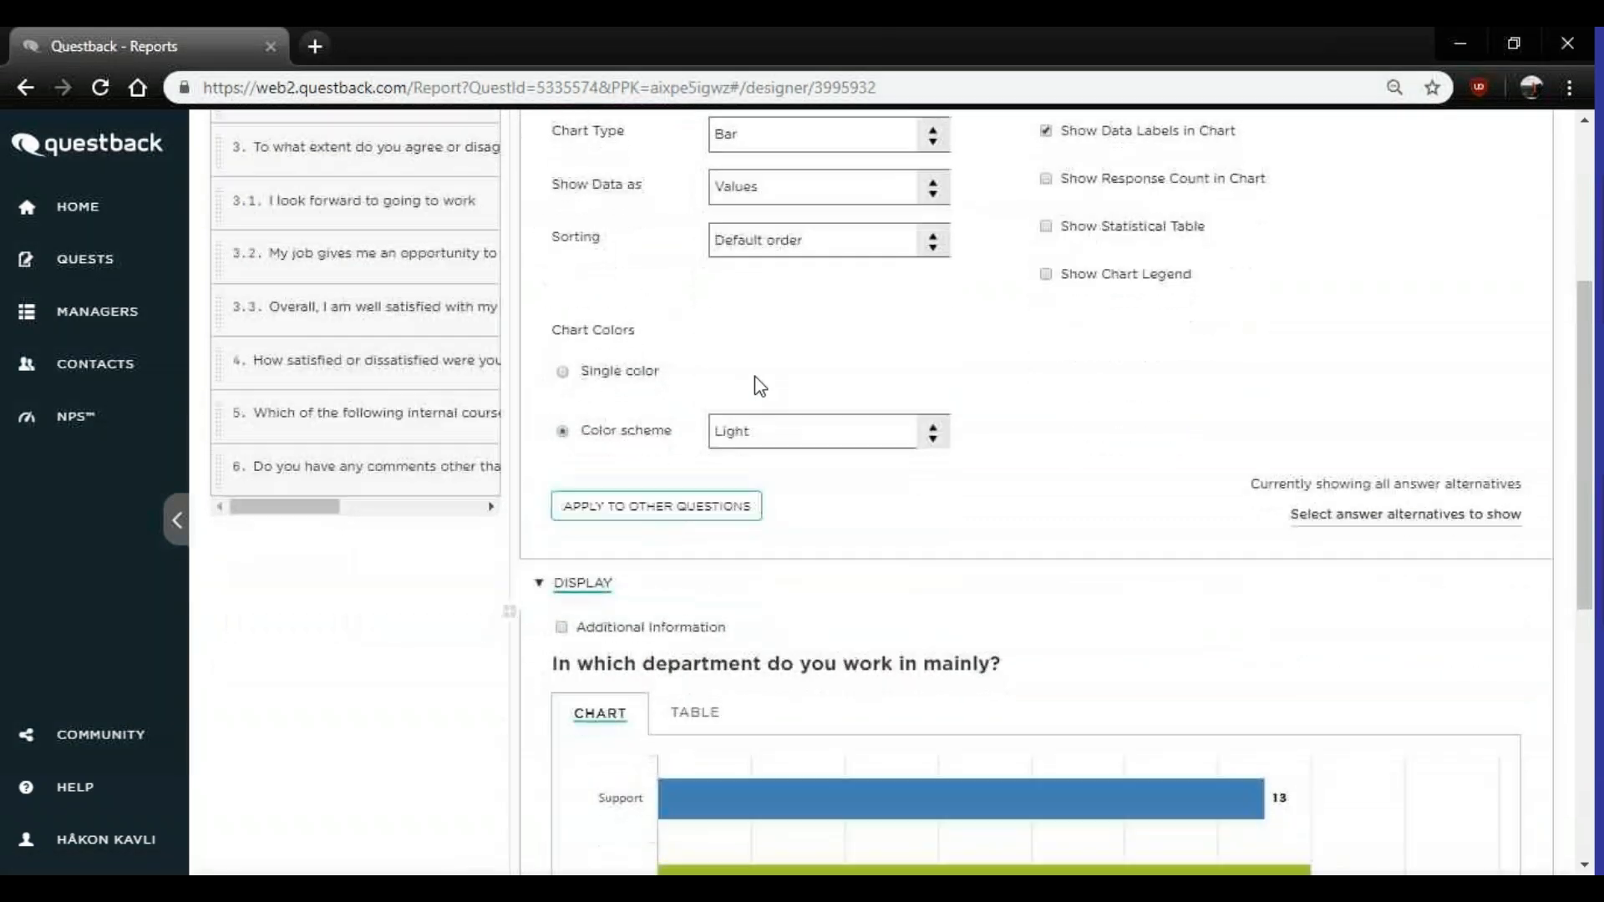
scroll(759, 386, down, 3)
mouse_move(1229, 700)
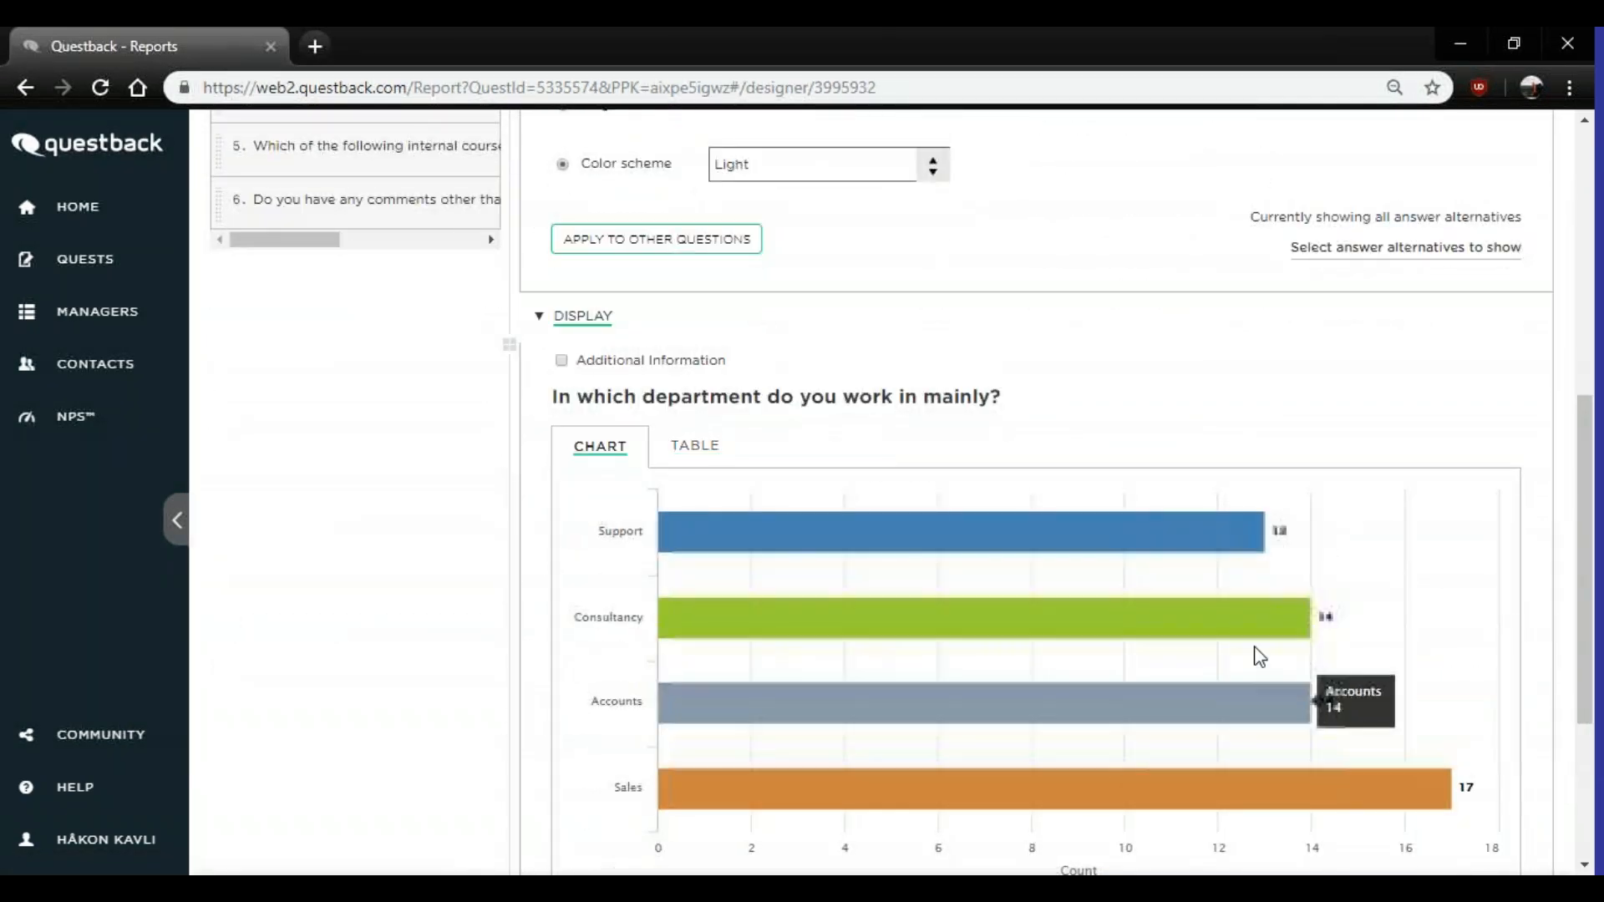
scroll(1086, 608, down, 2)
mouse_move(927, 619)
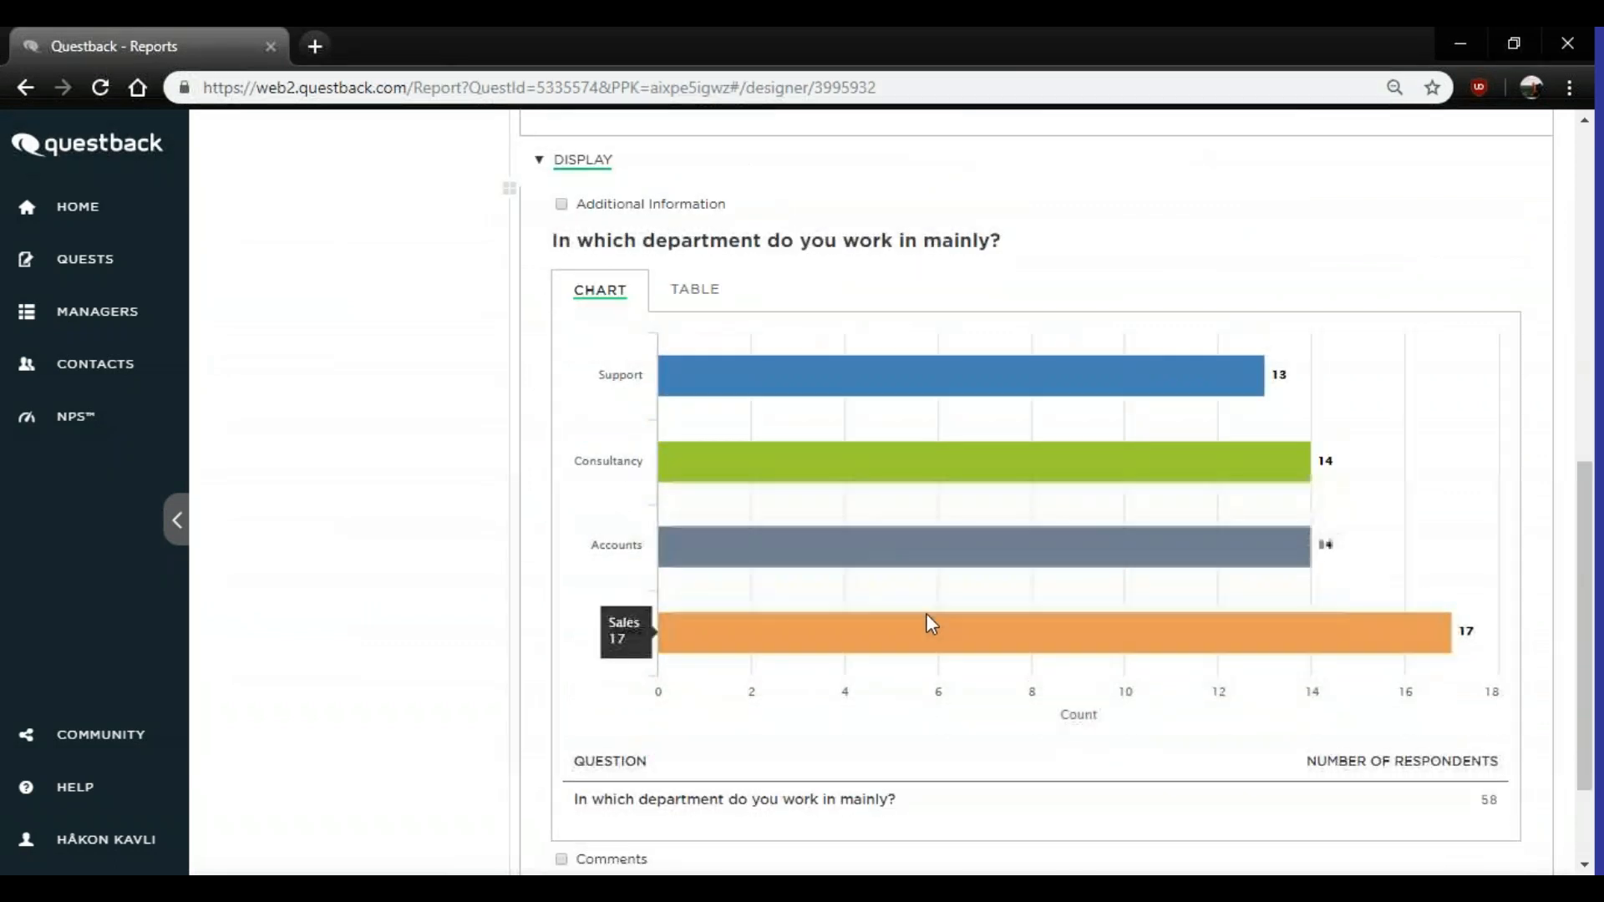
scroll(928, 618, up, 6)
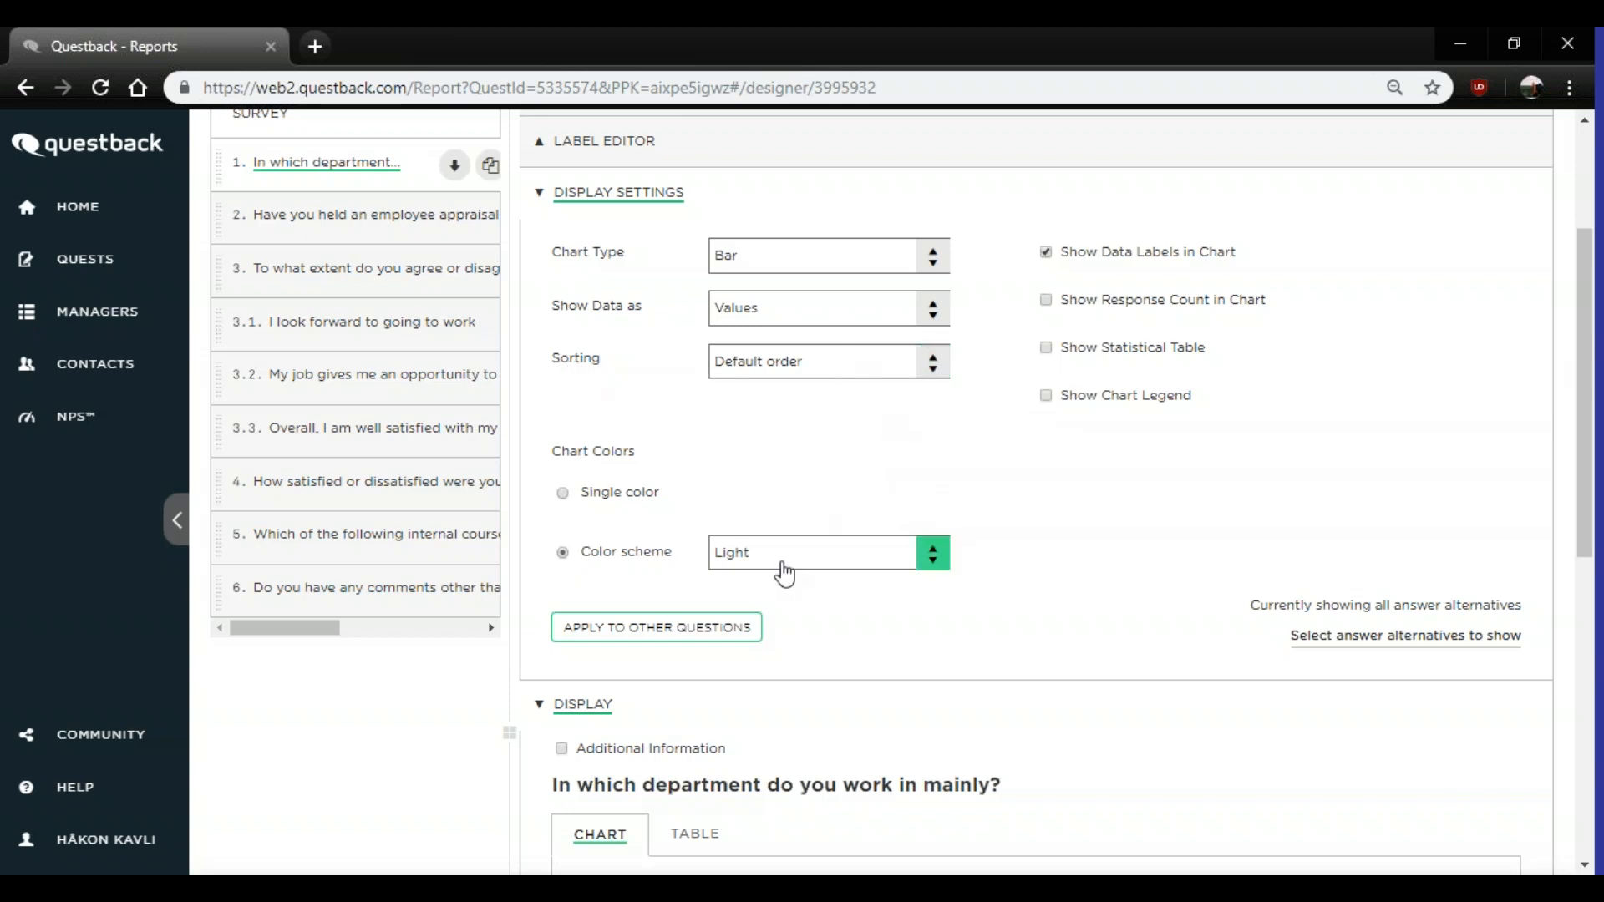
scroll(781, 560, down, 3)
scroll(791, 551, down, 2)
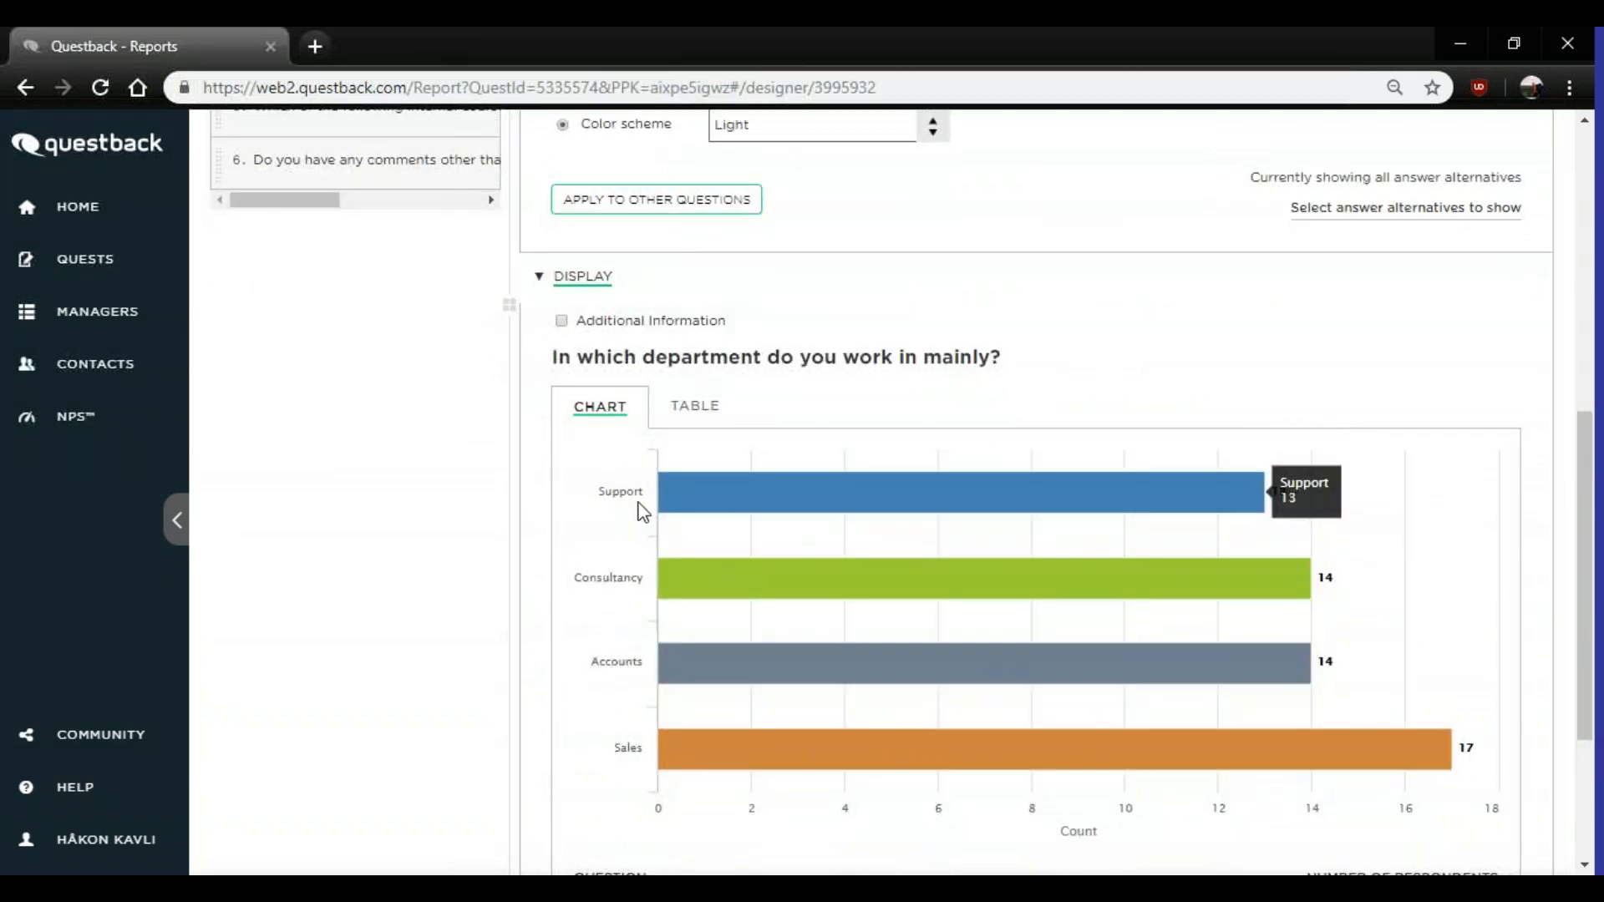
mouse_move(664, 673)
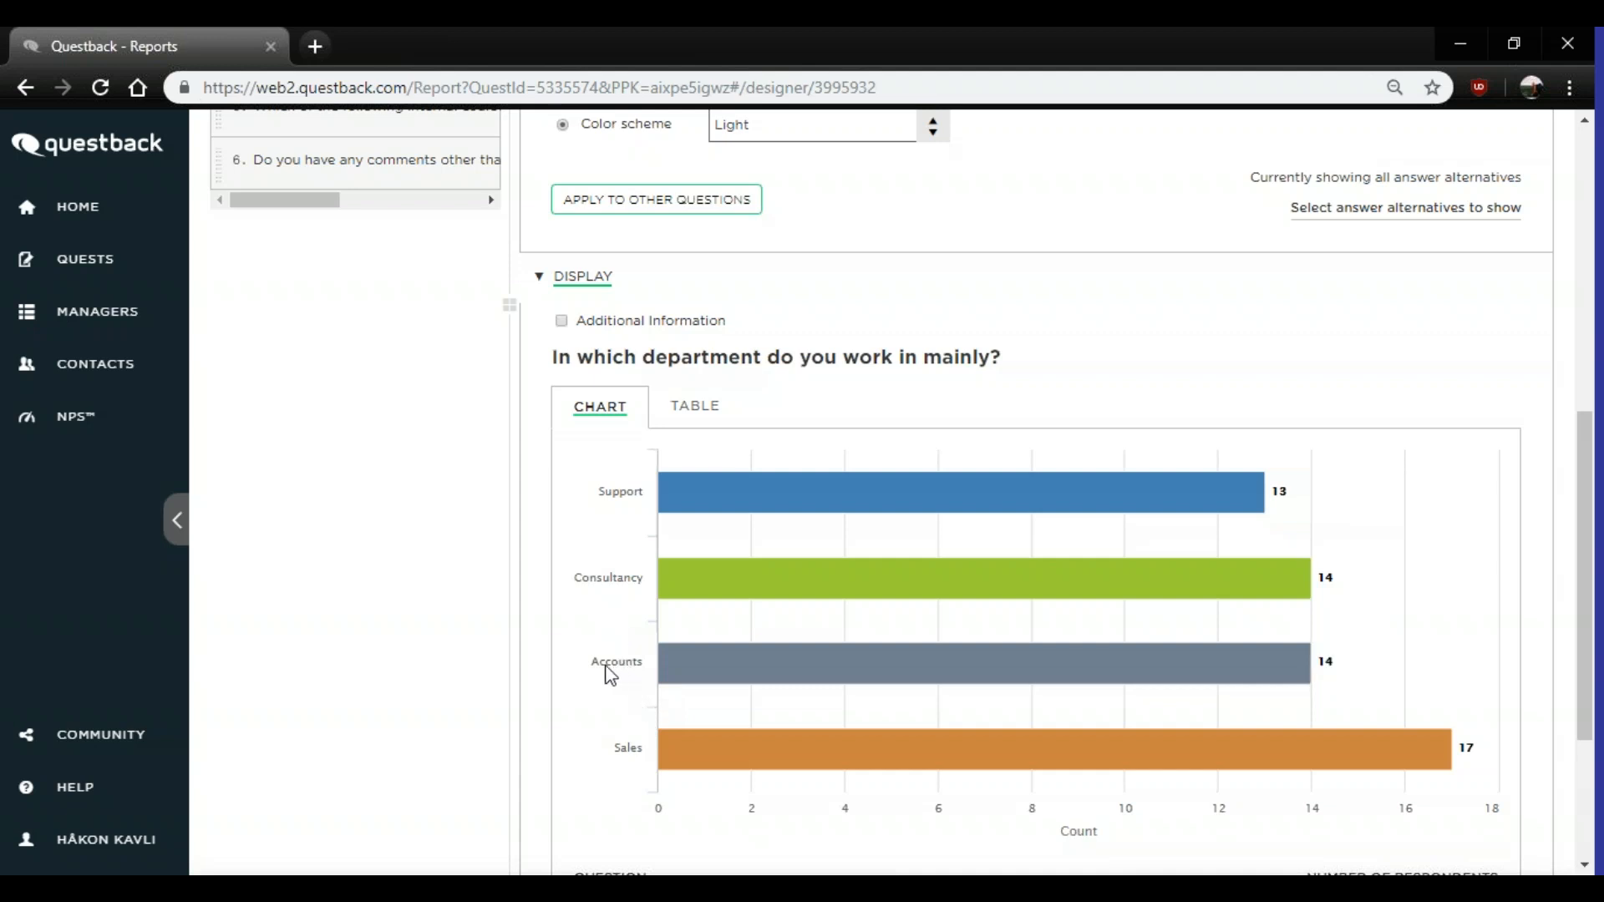
- Sort the department question's answers Alphabetically A -> Z, save the change, and check the chart's order
scroll(629, 664, up, 4)
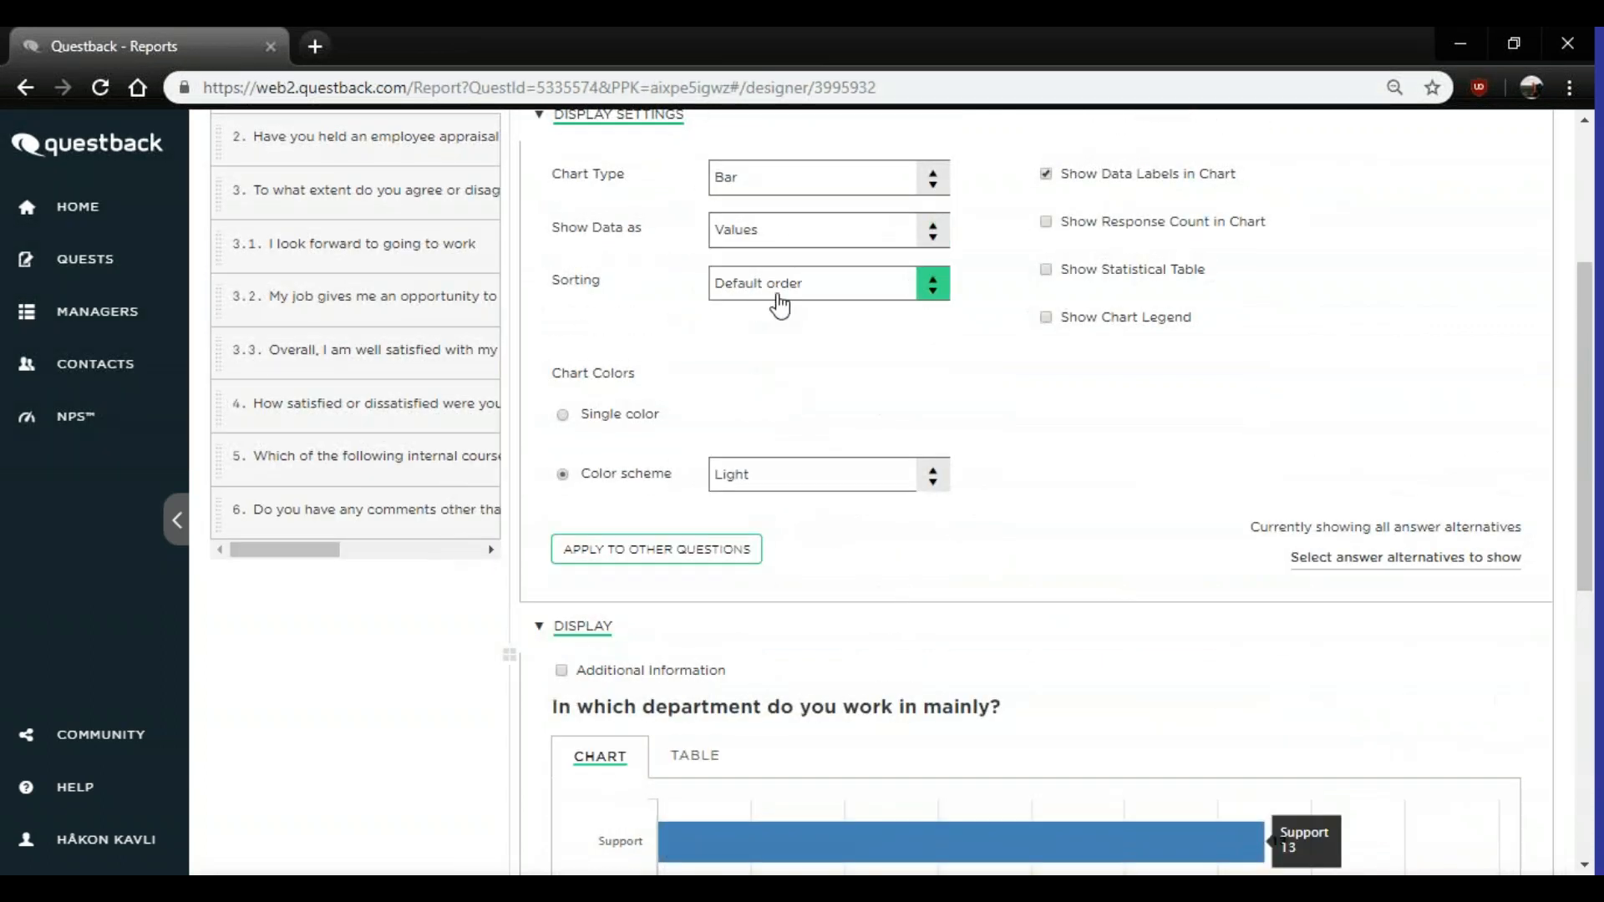
click(778, 294)
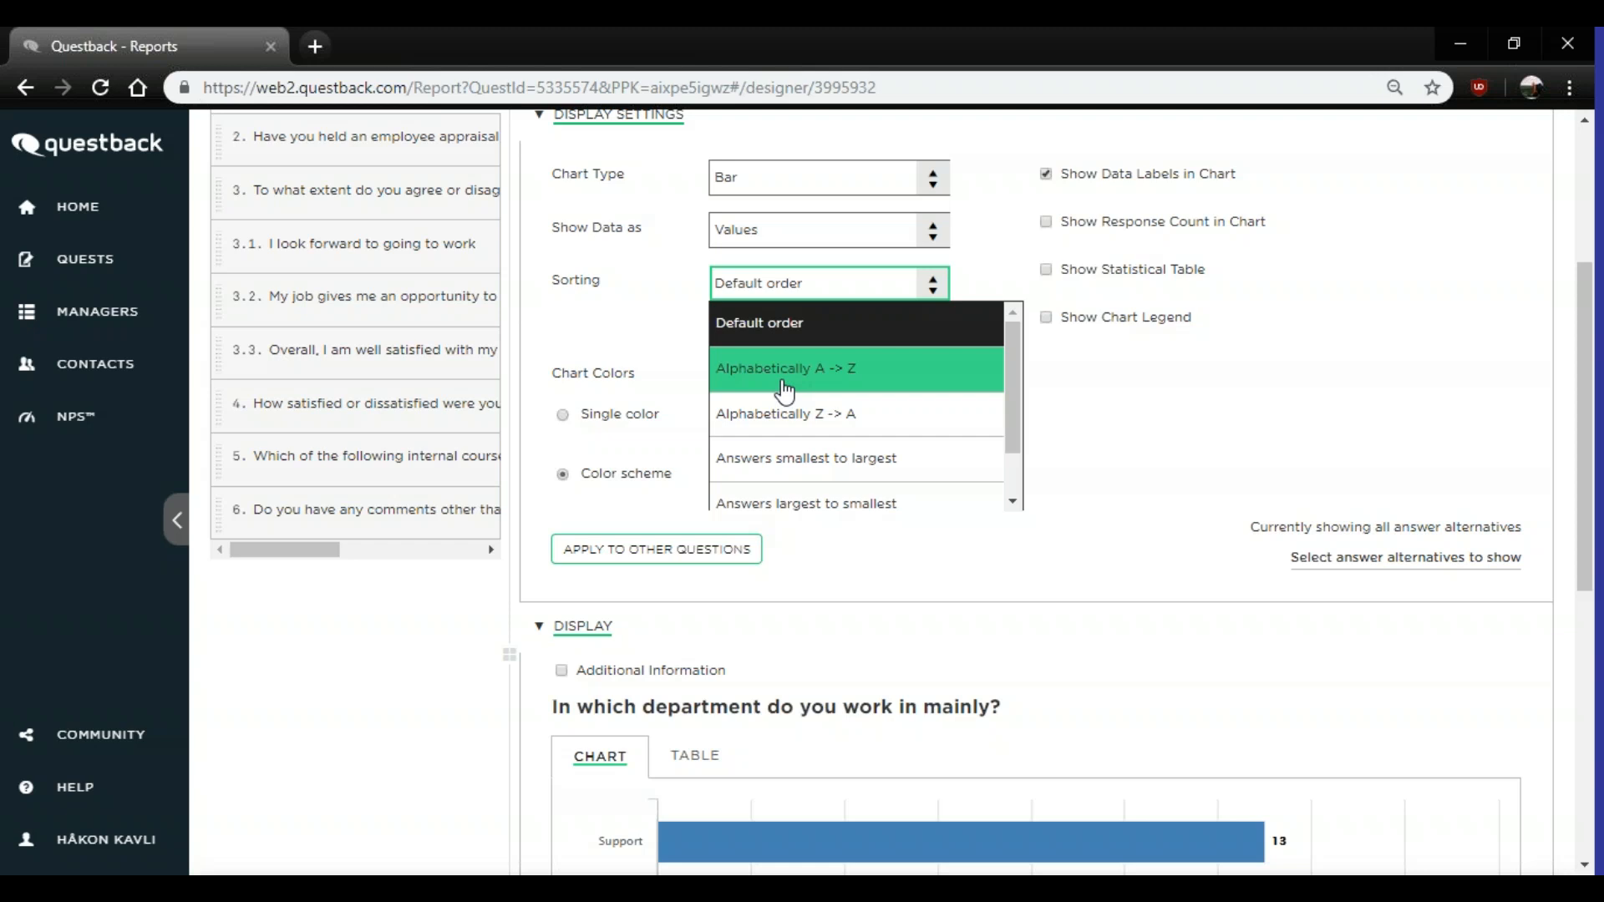
click(783, 386)
scroll(781, 386, down, 2)
click(315, 845)
scroll(532, 483, down, 2)
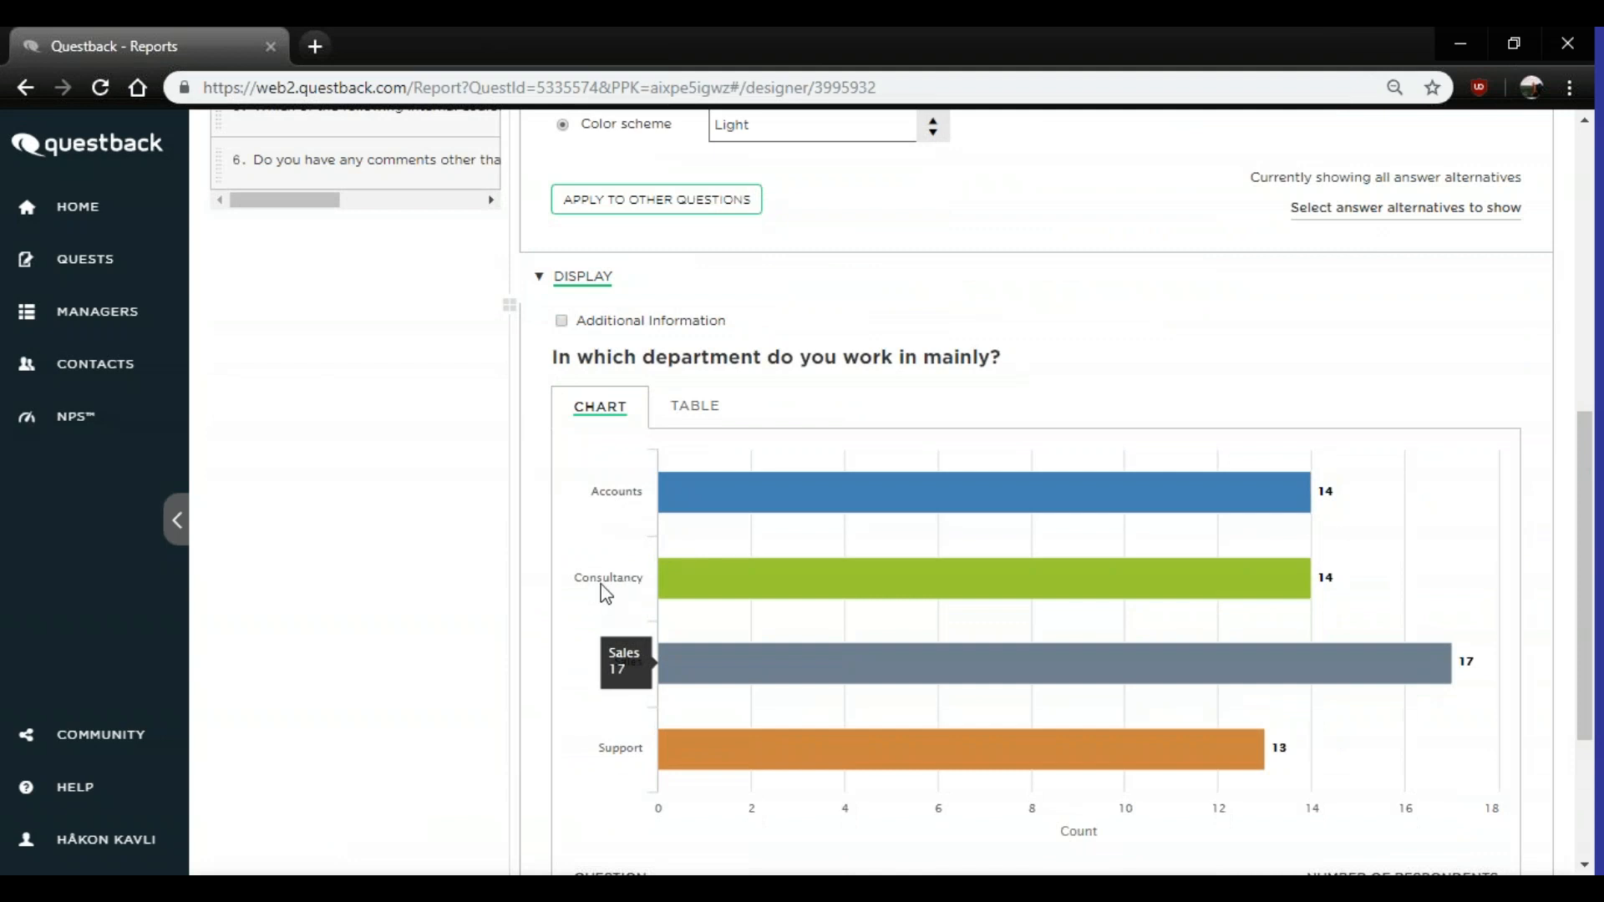
scroll(659, 635, down, 1)
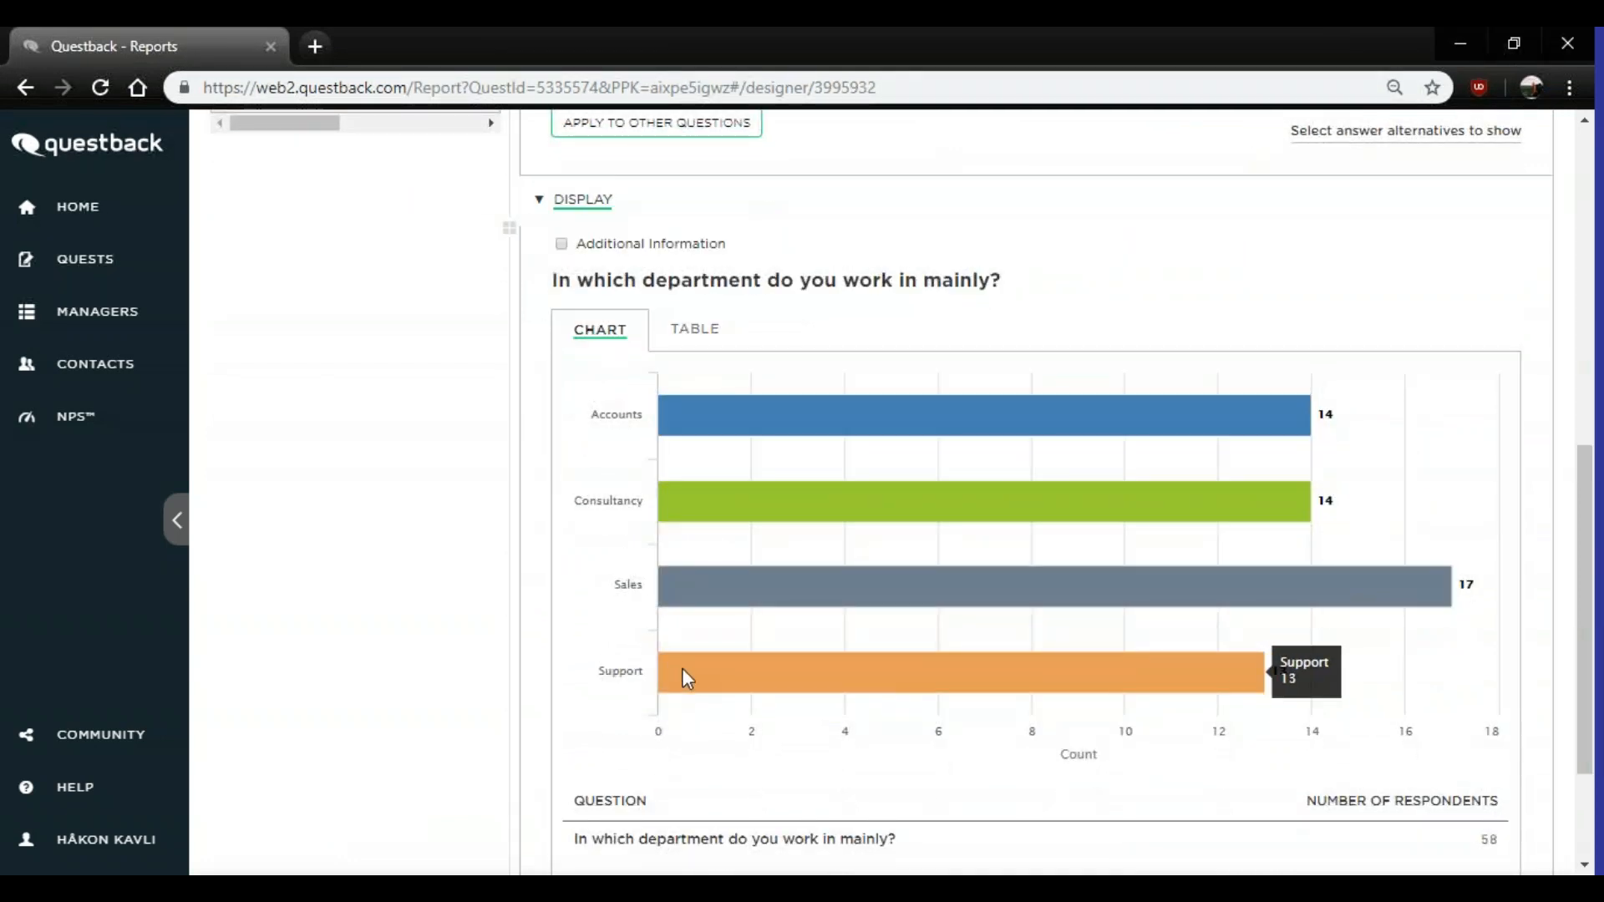
scroll(682, 668, down, 2)
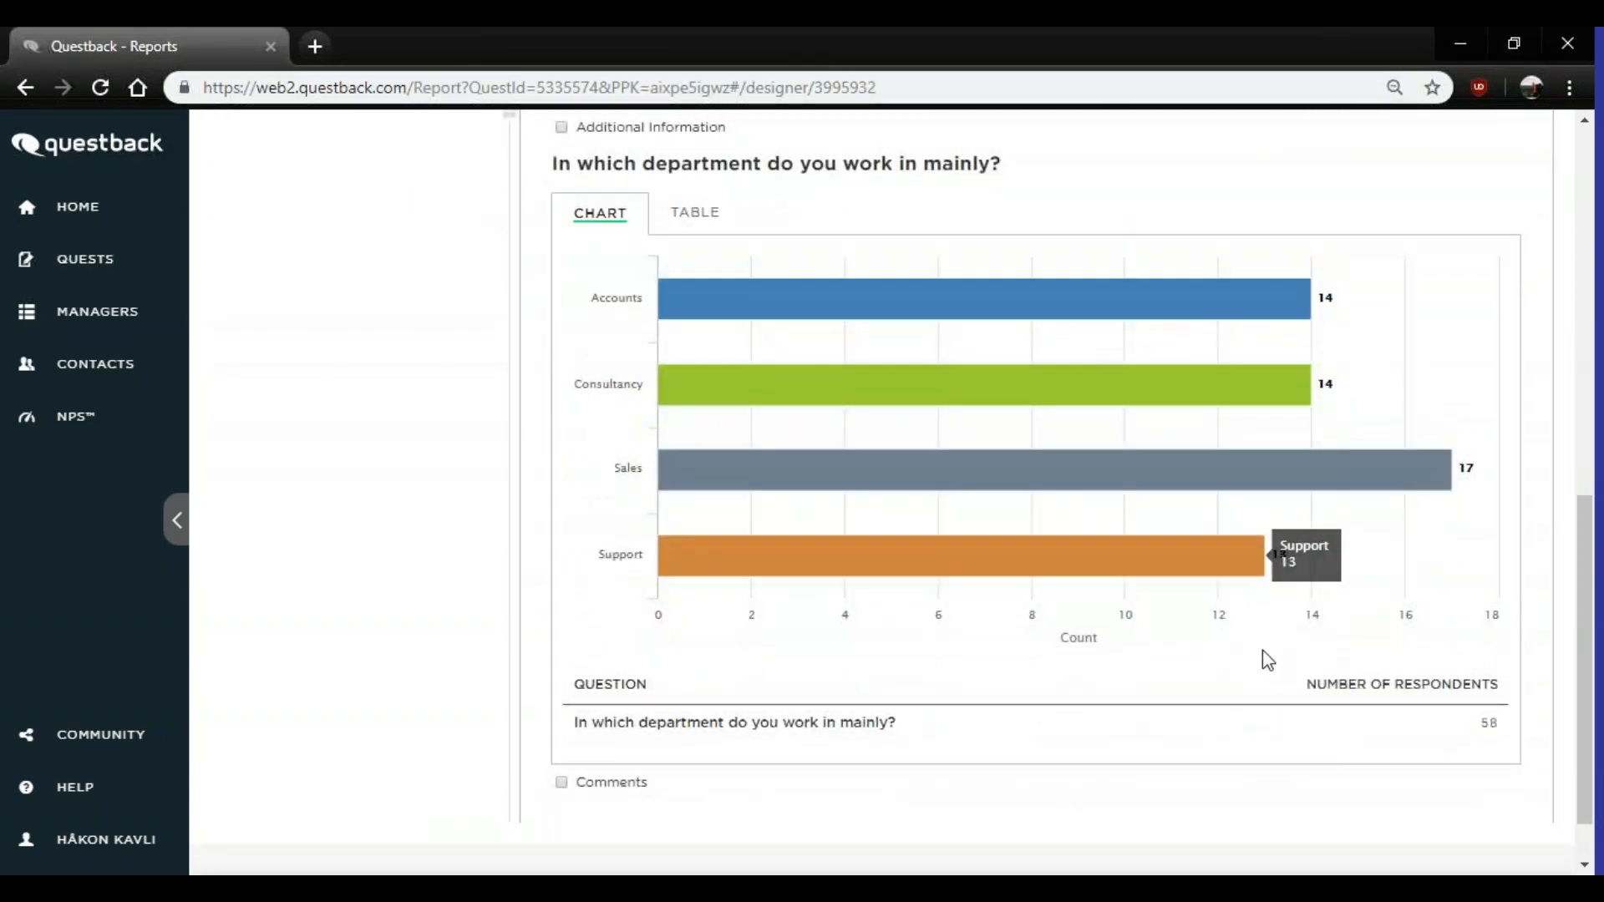
- Show the response count in the department question's chart, check it below the bars, and save the change
scroll(1261, 651, up, 1)
scroll(1257, 644, up, 5)
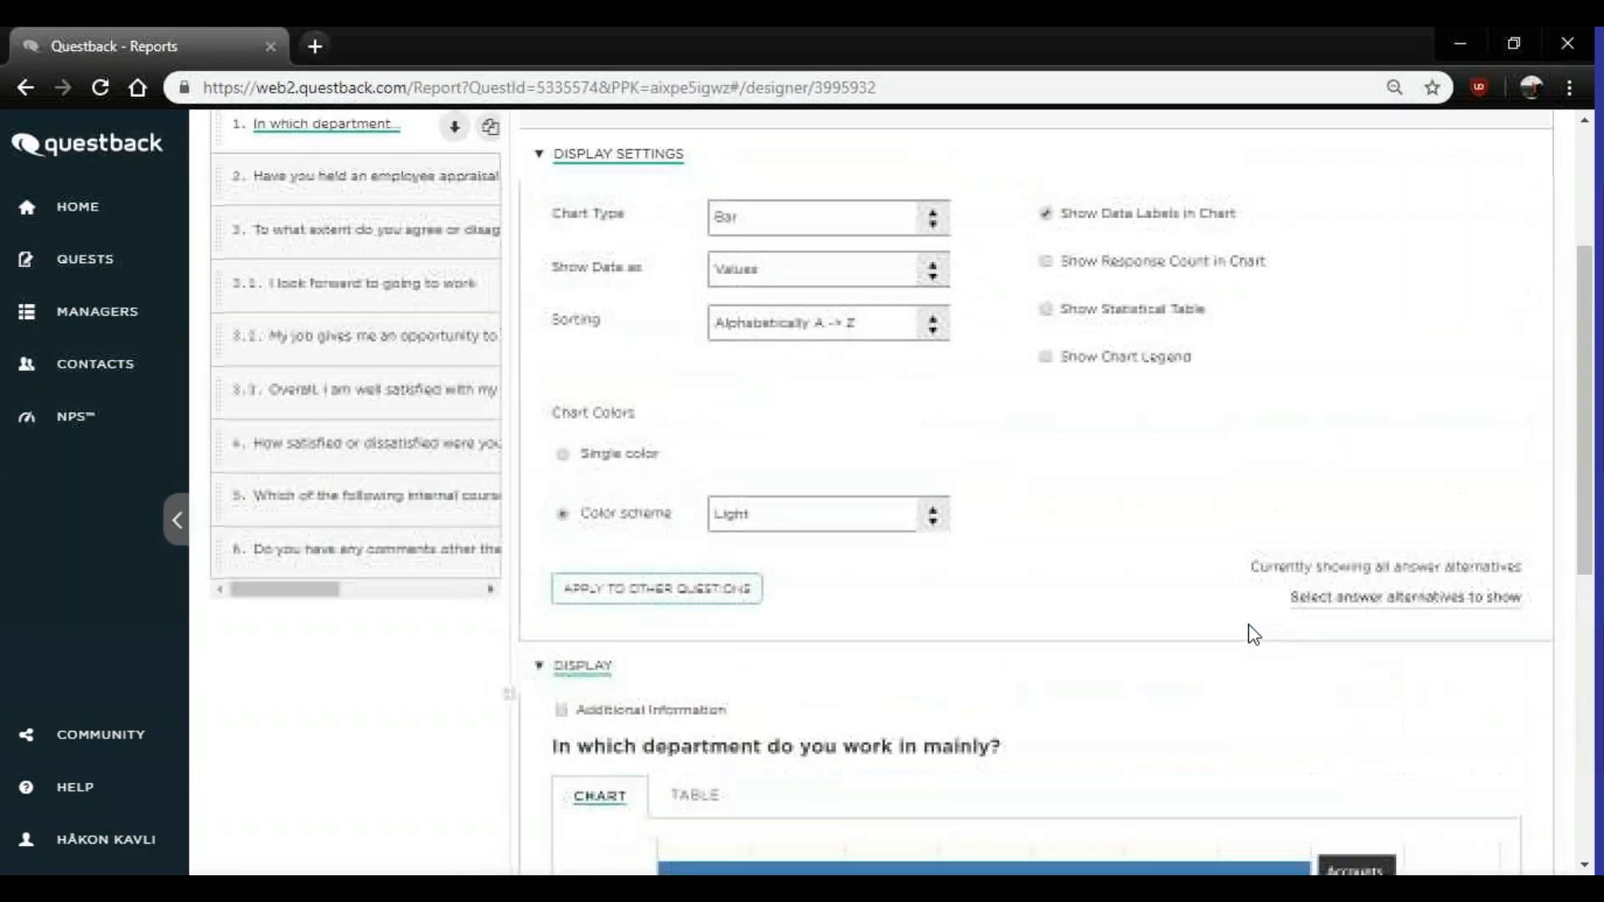
click(1046, 263)
scroll(959, 451, down, 5)
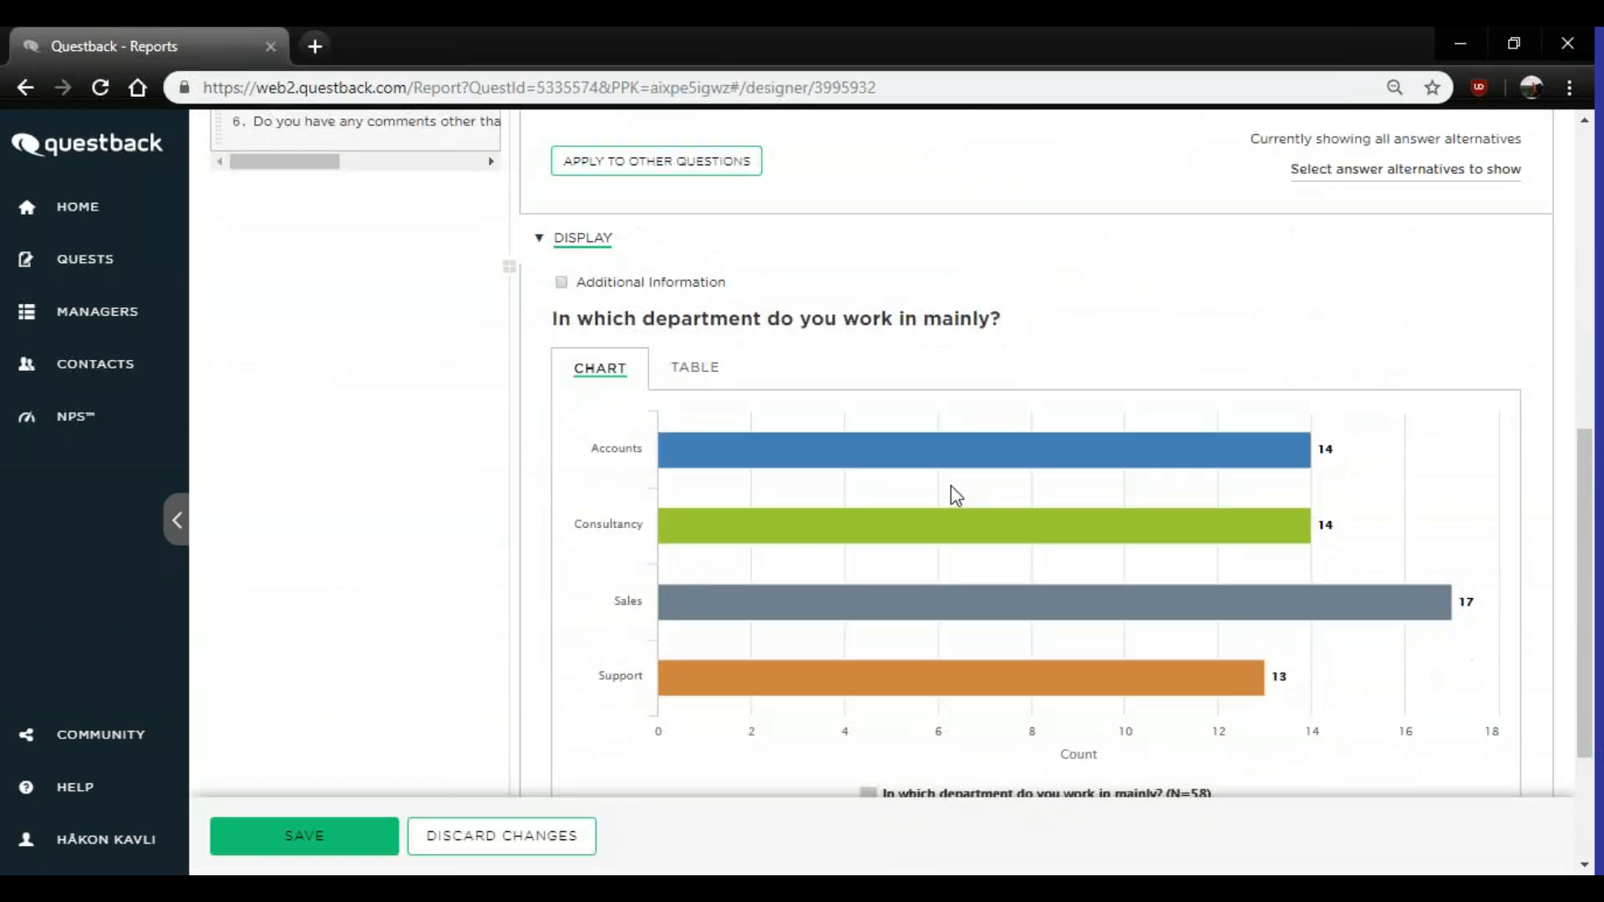
scroll(961, 509, down, 2)
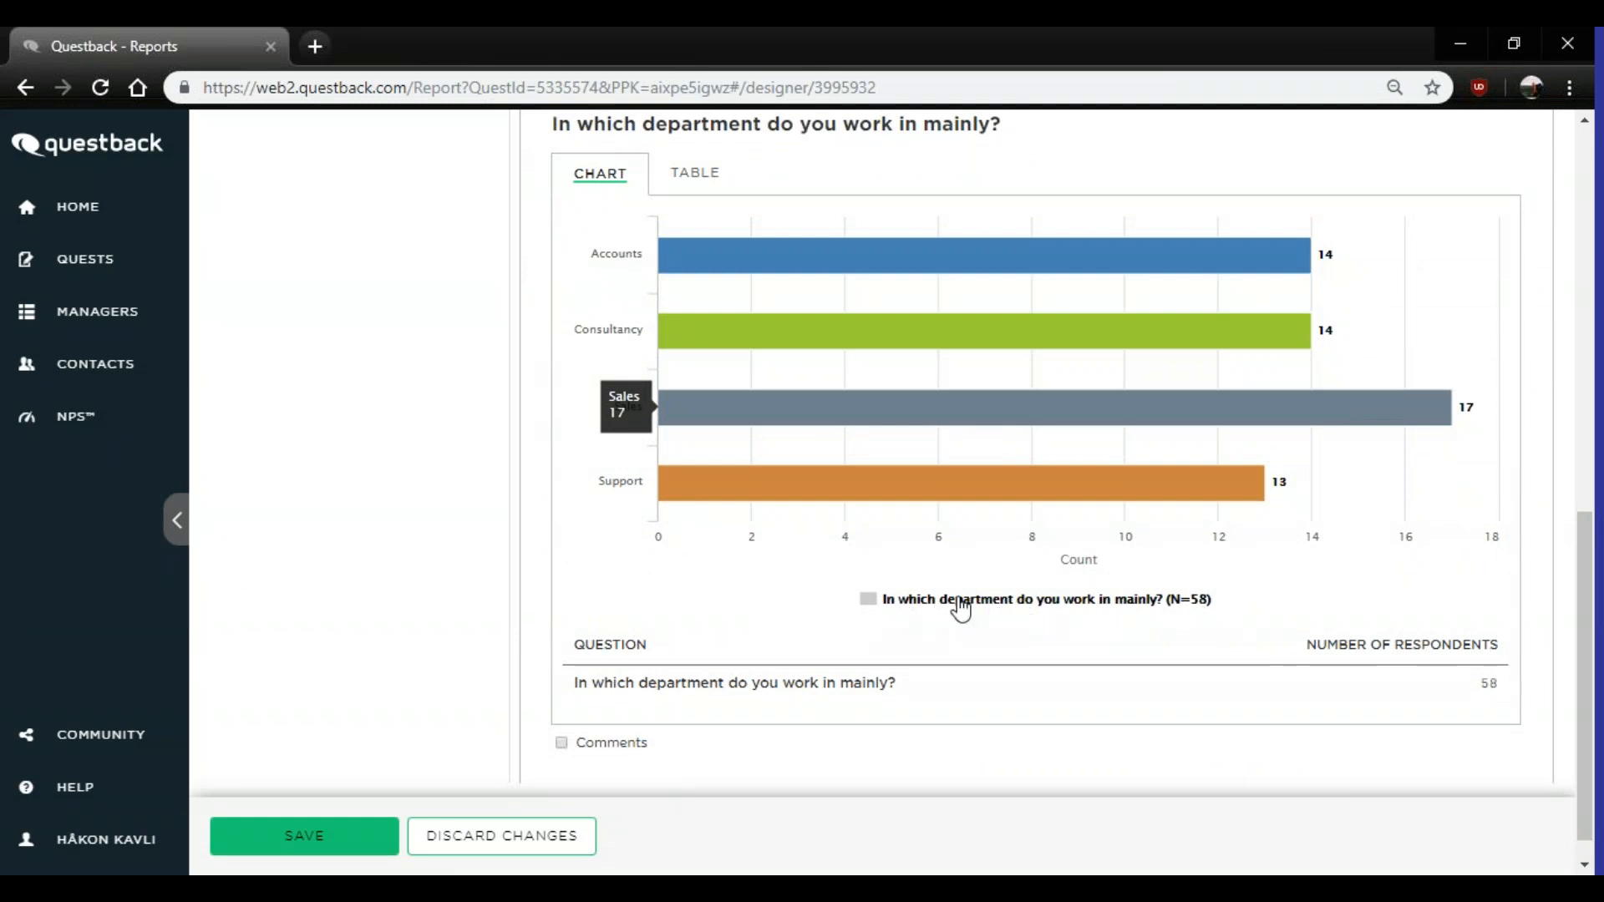
scroll(1102, 604, up, 1)
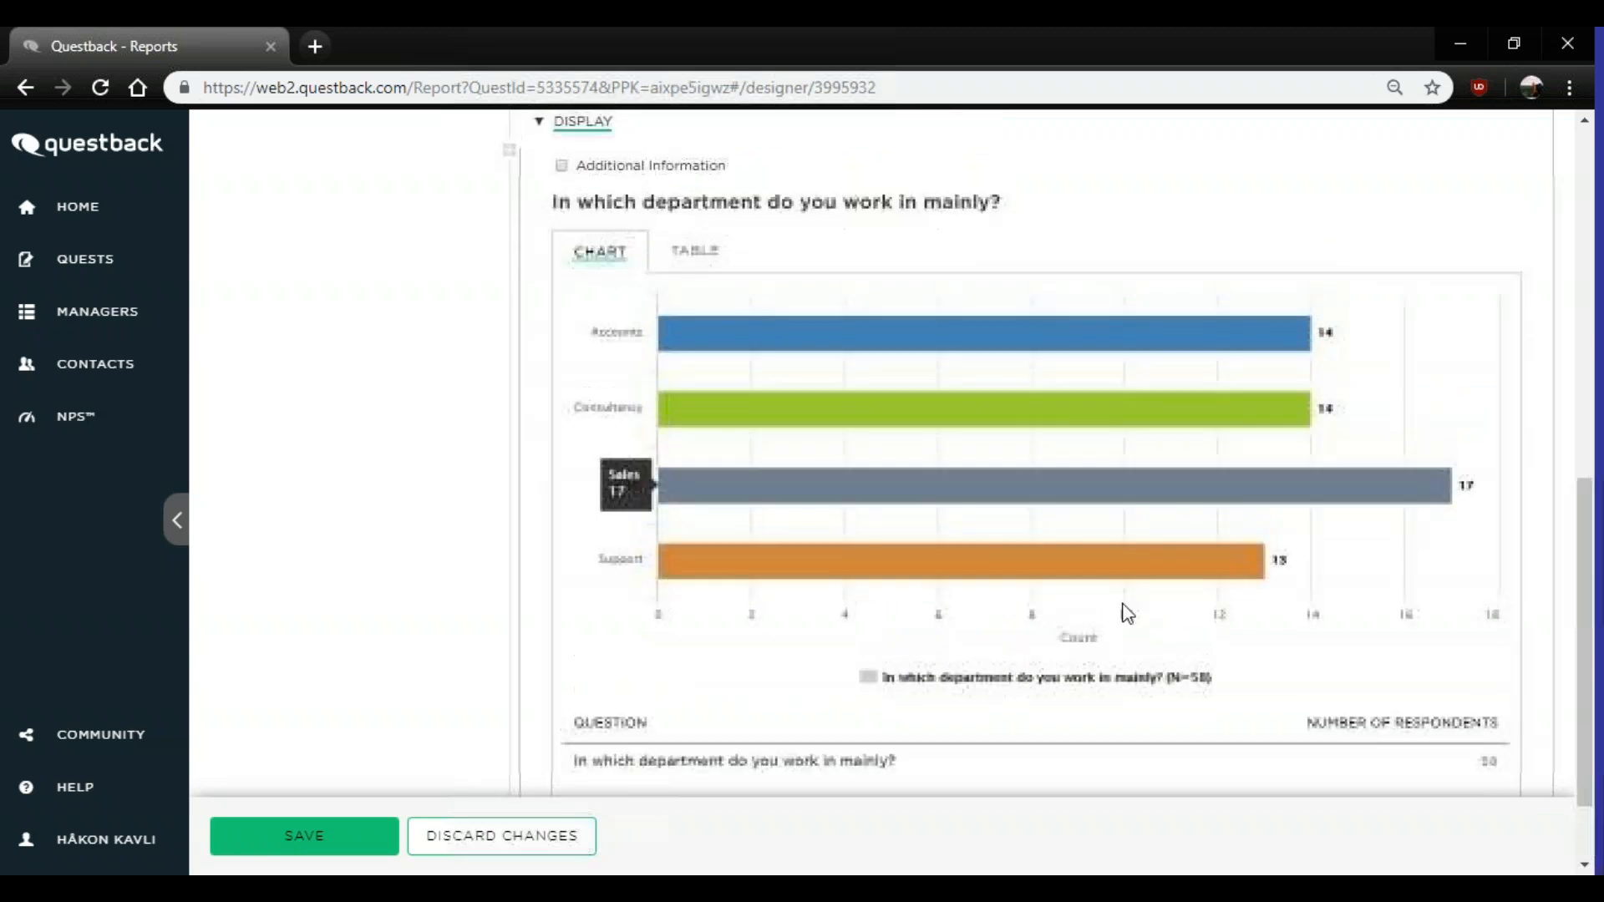
scroll(1127, 616, up, 1)
scroll(1128, 615, down, 1)
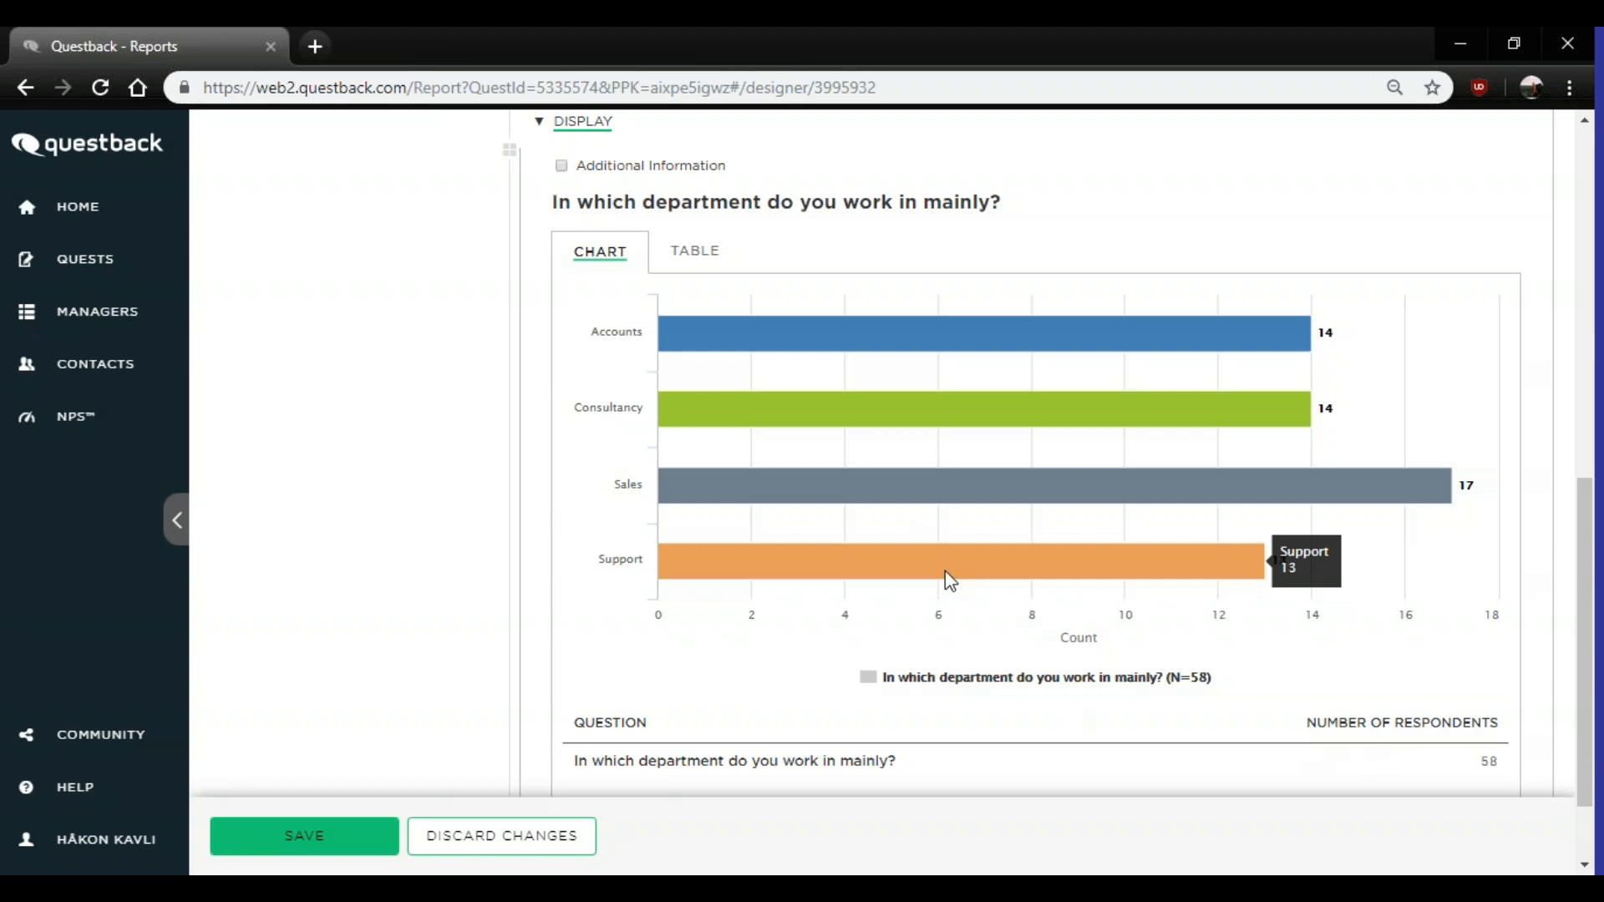
click(350, 834)
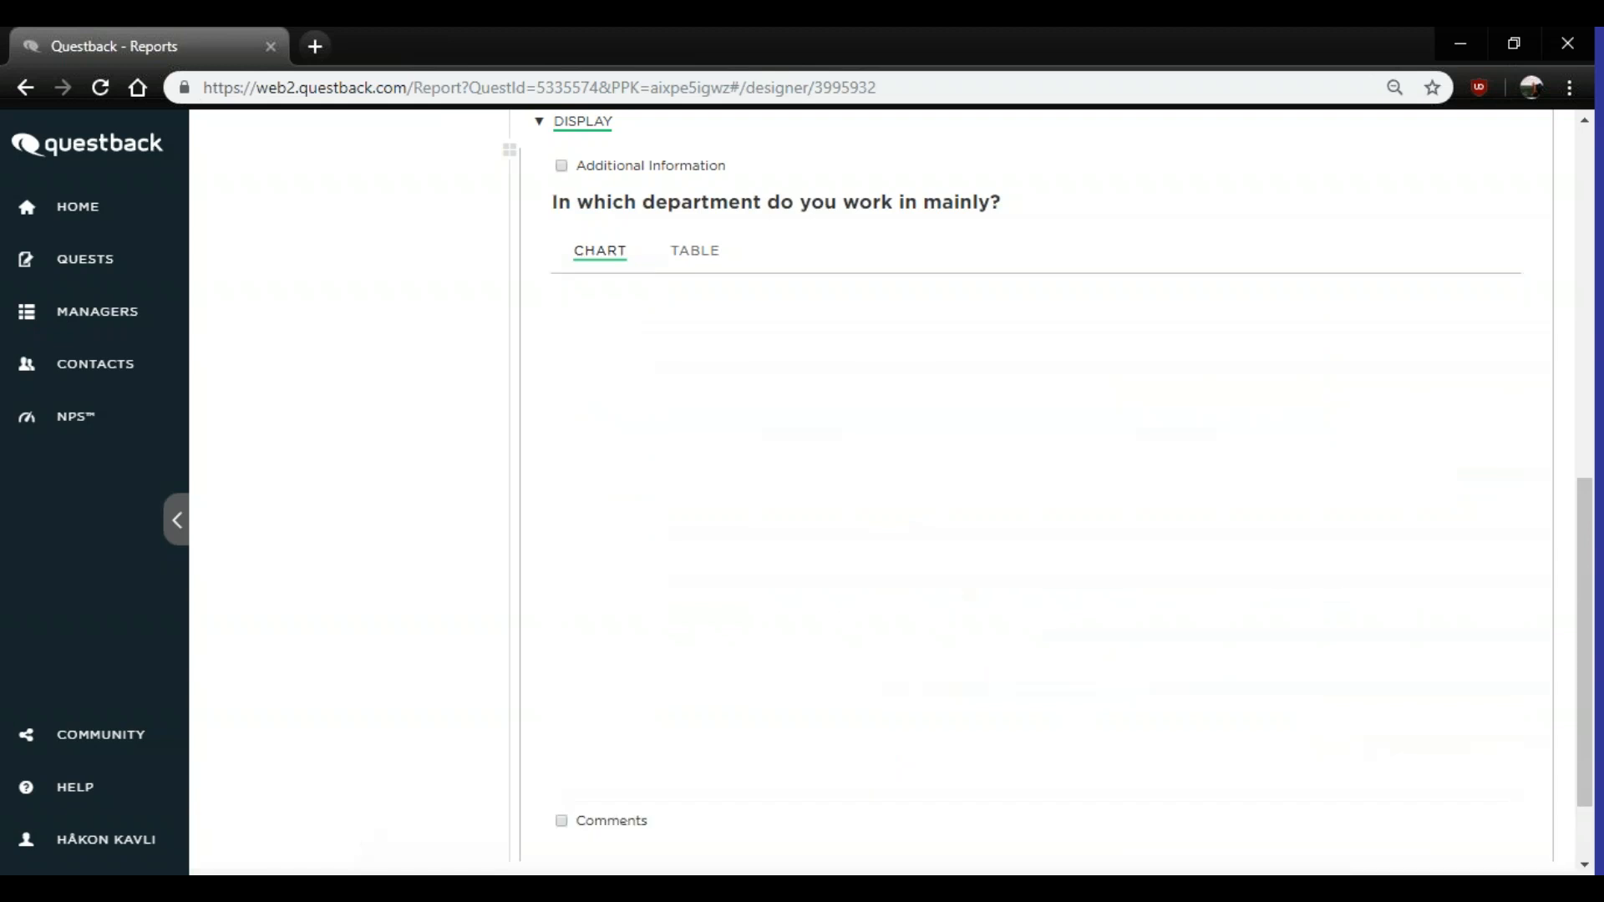
- Show the statistical table for the department question, save the change, and check the table under the chart
scroll(1346, 379, up, 5)
scroll(1126, 269, up, 1)
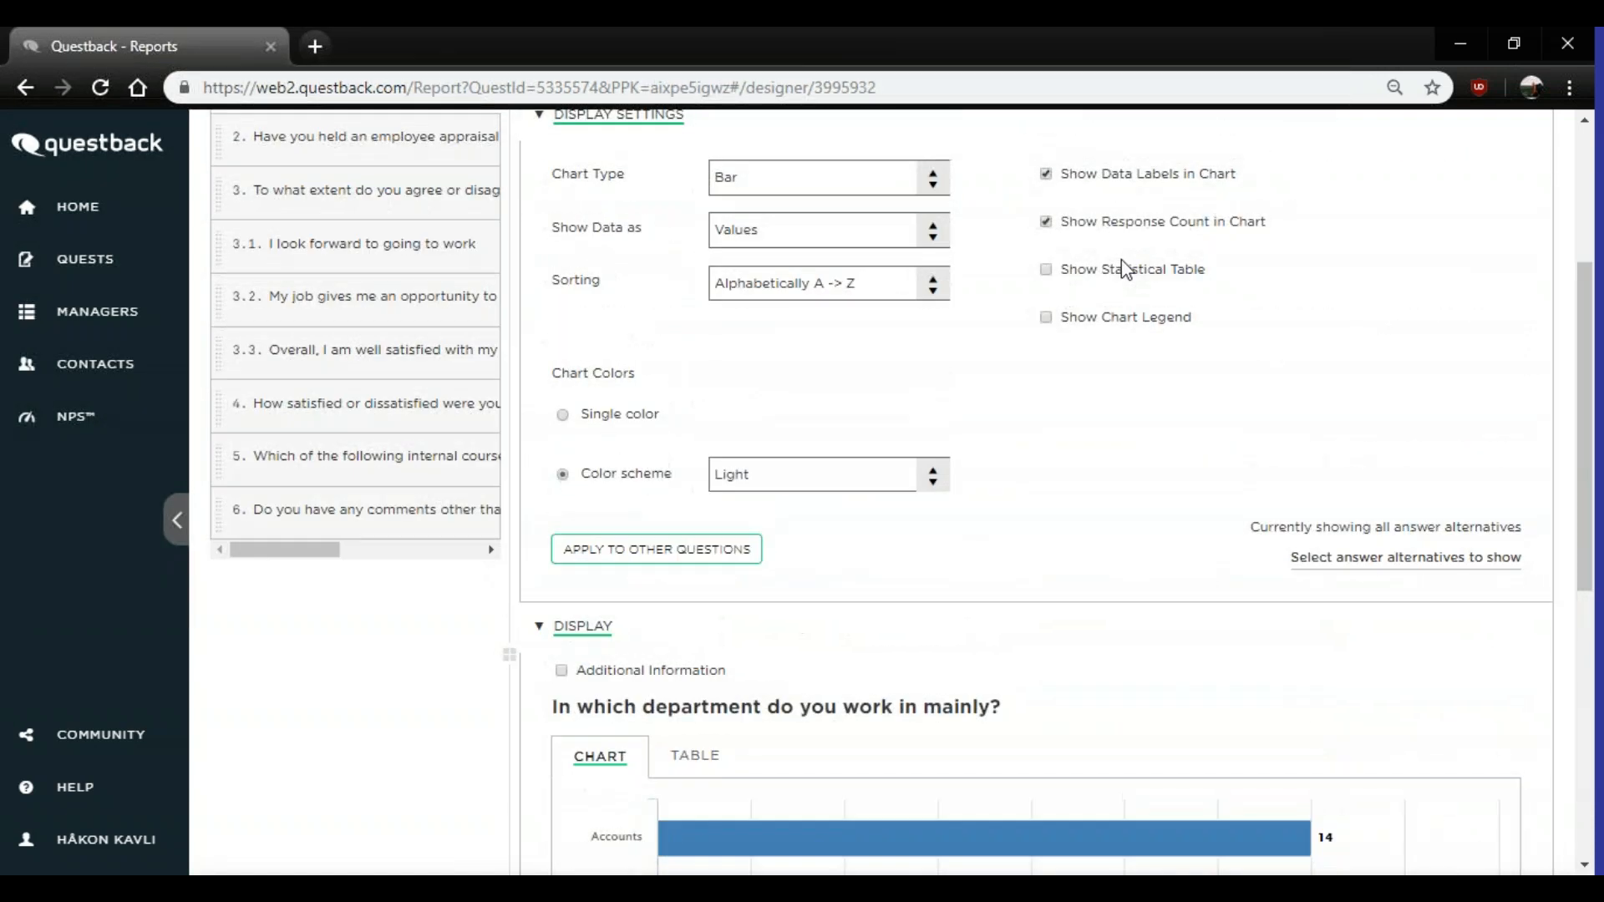
click(1045, 269)
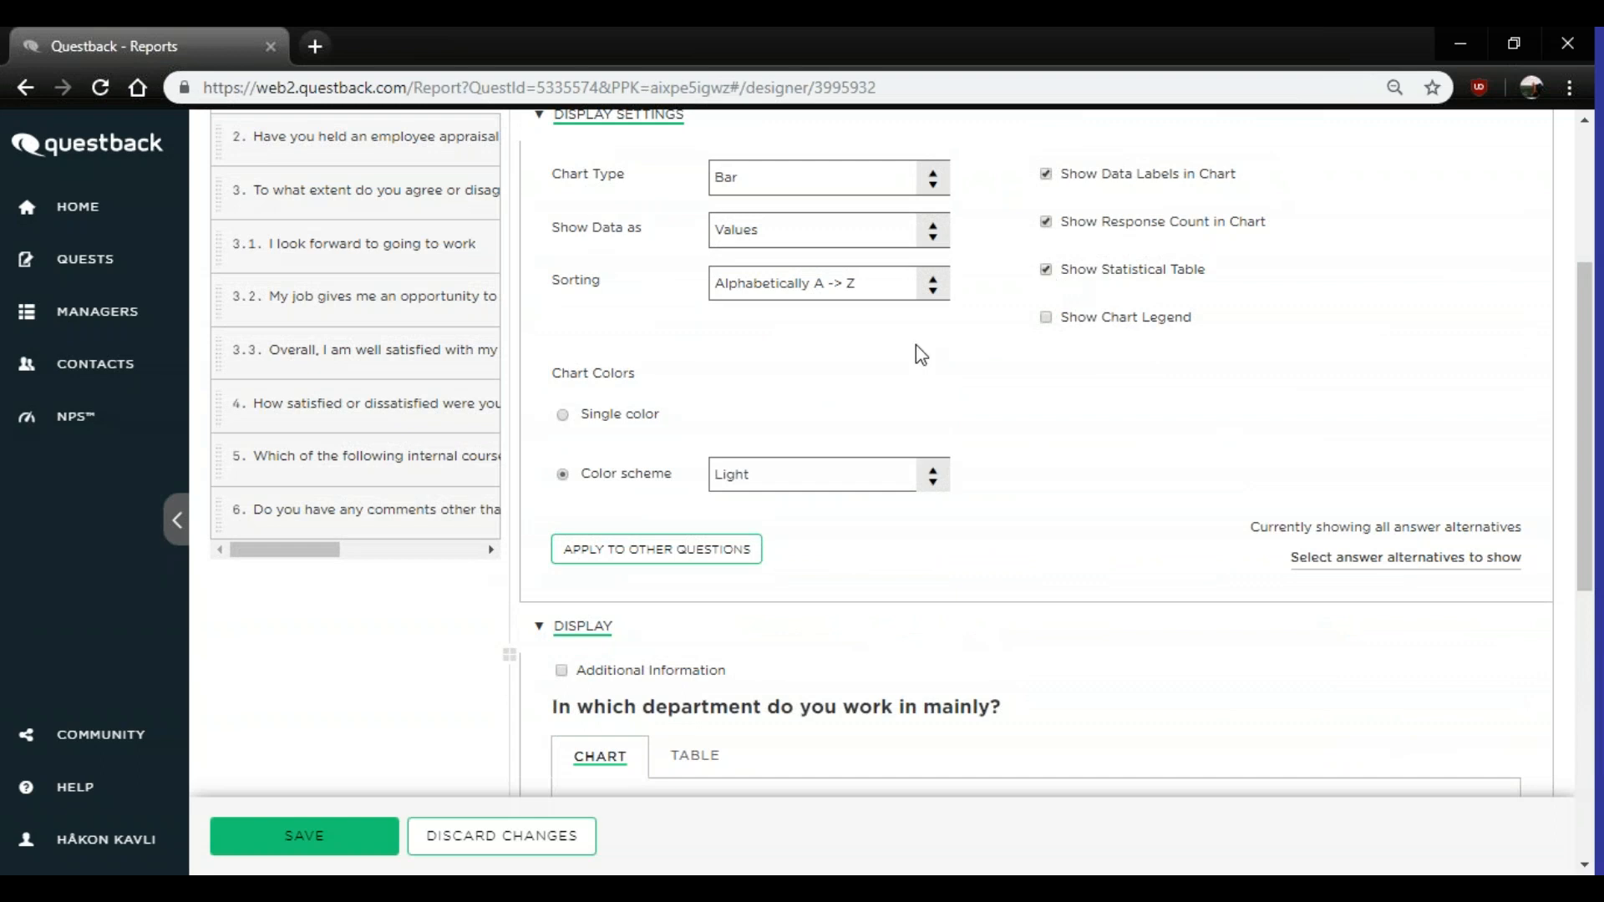
click(308, 835)
scroll(835, 623, down, 7)
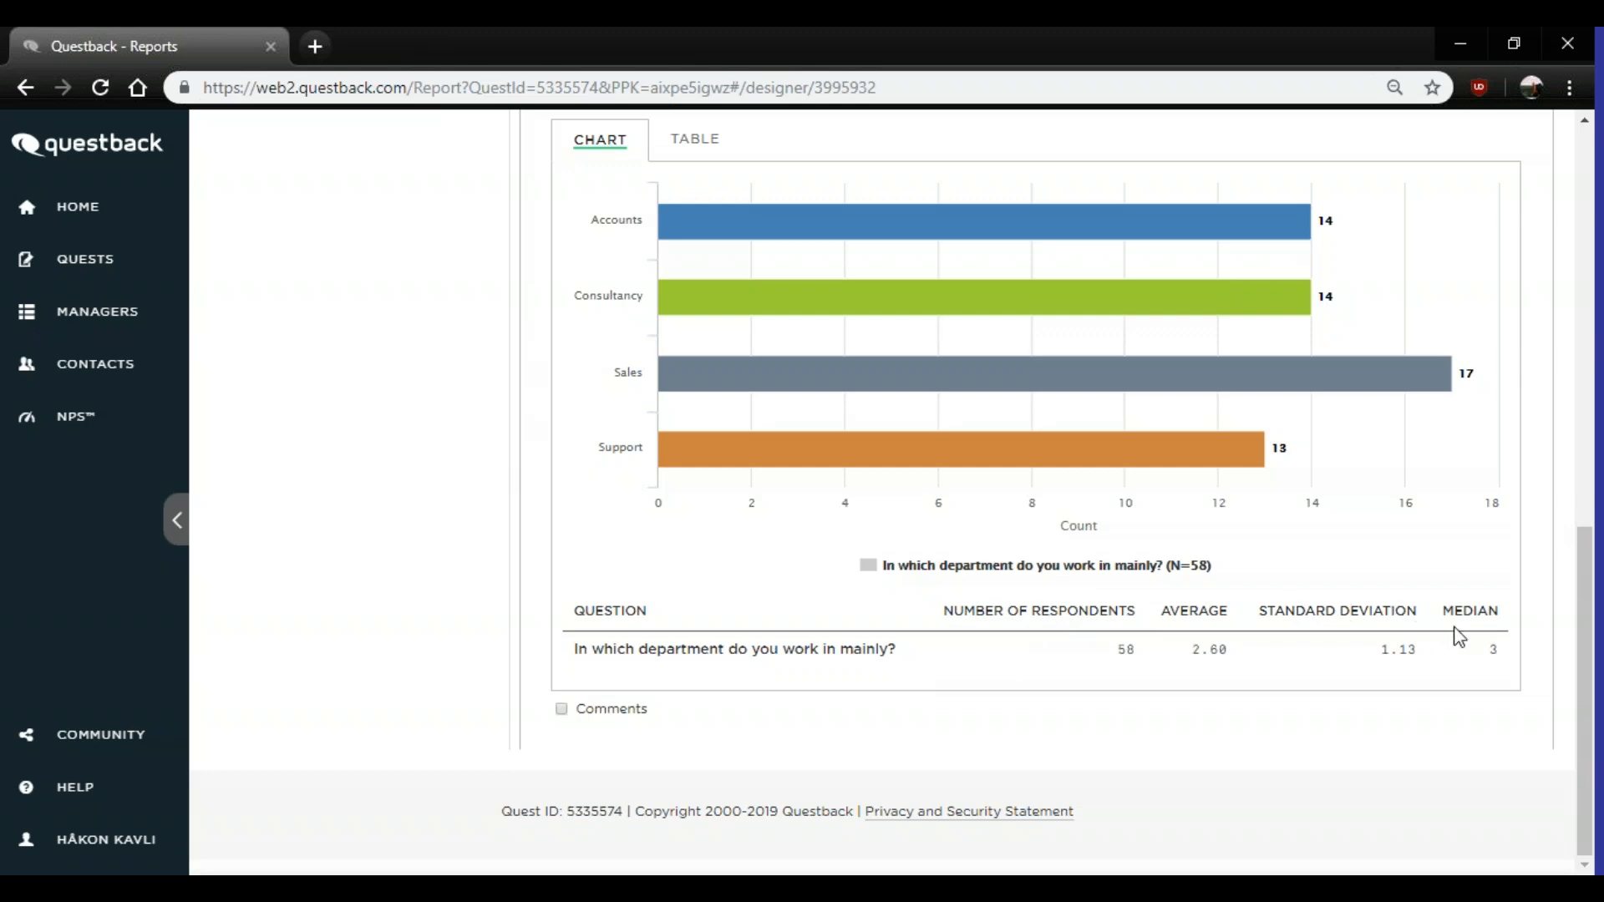
- Turn on the chart legend for the department question and check the chart labels and the legend table
scroll(1439, 633, up, 5)
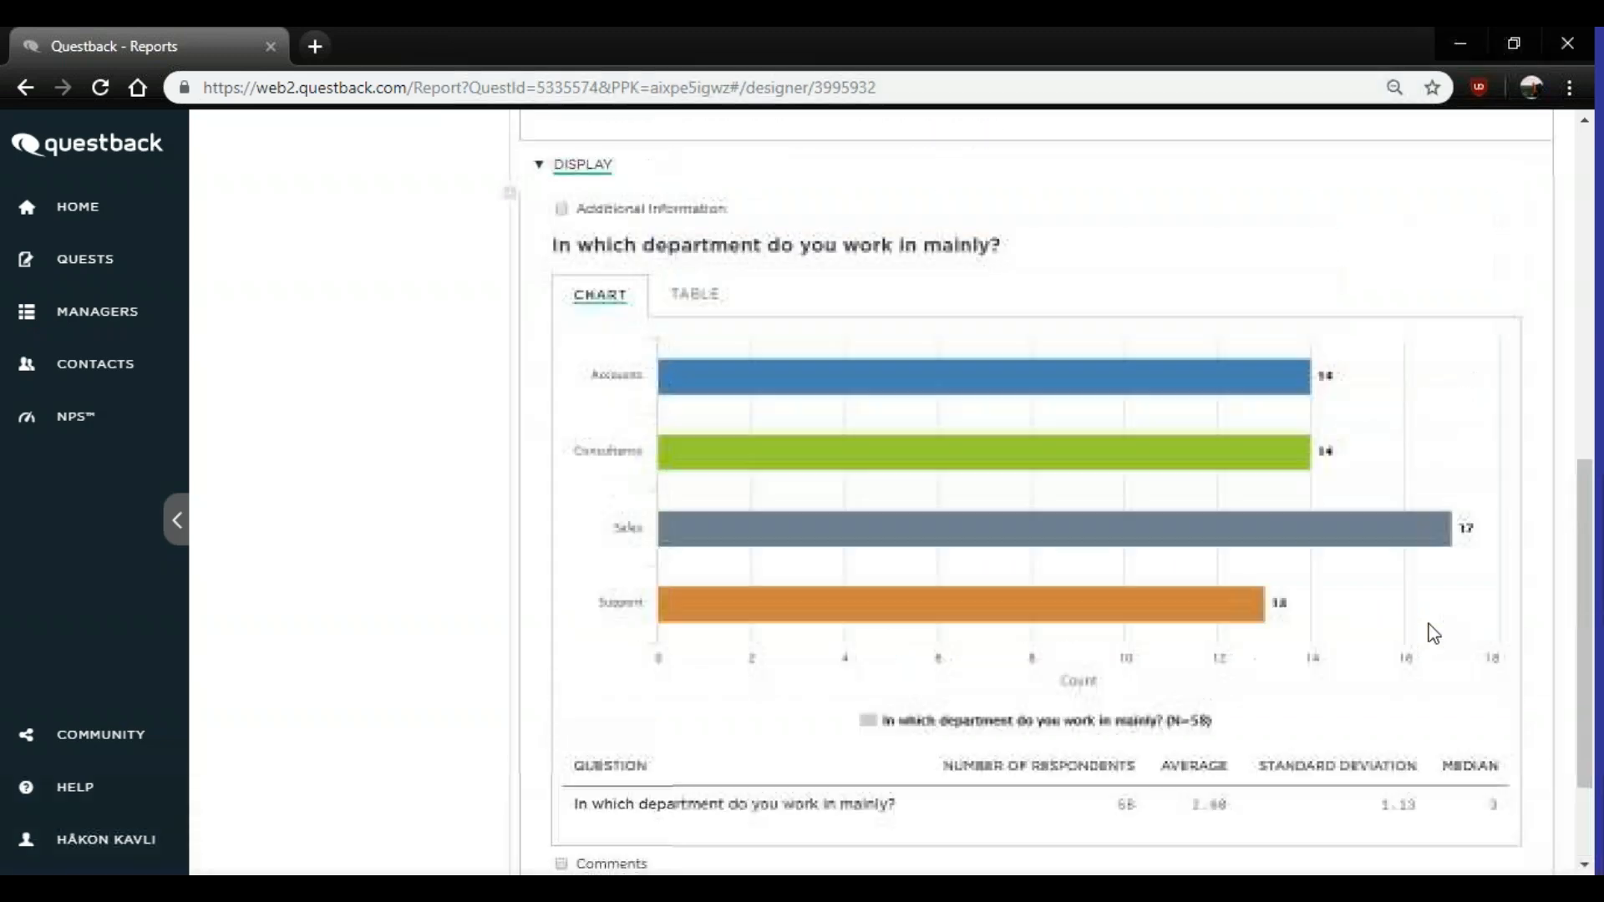
scroll(1394, 614, up, 2)
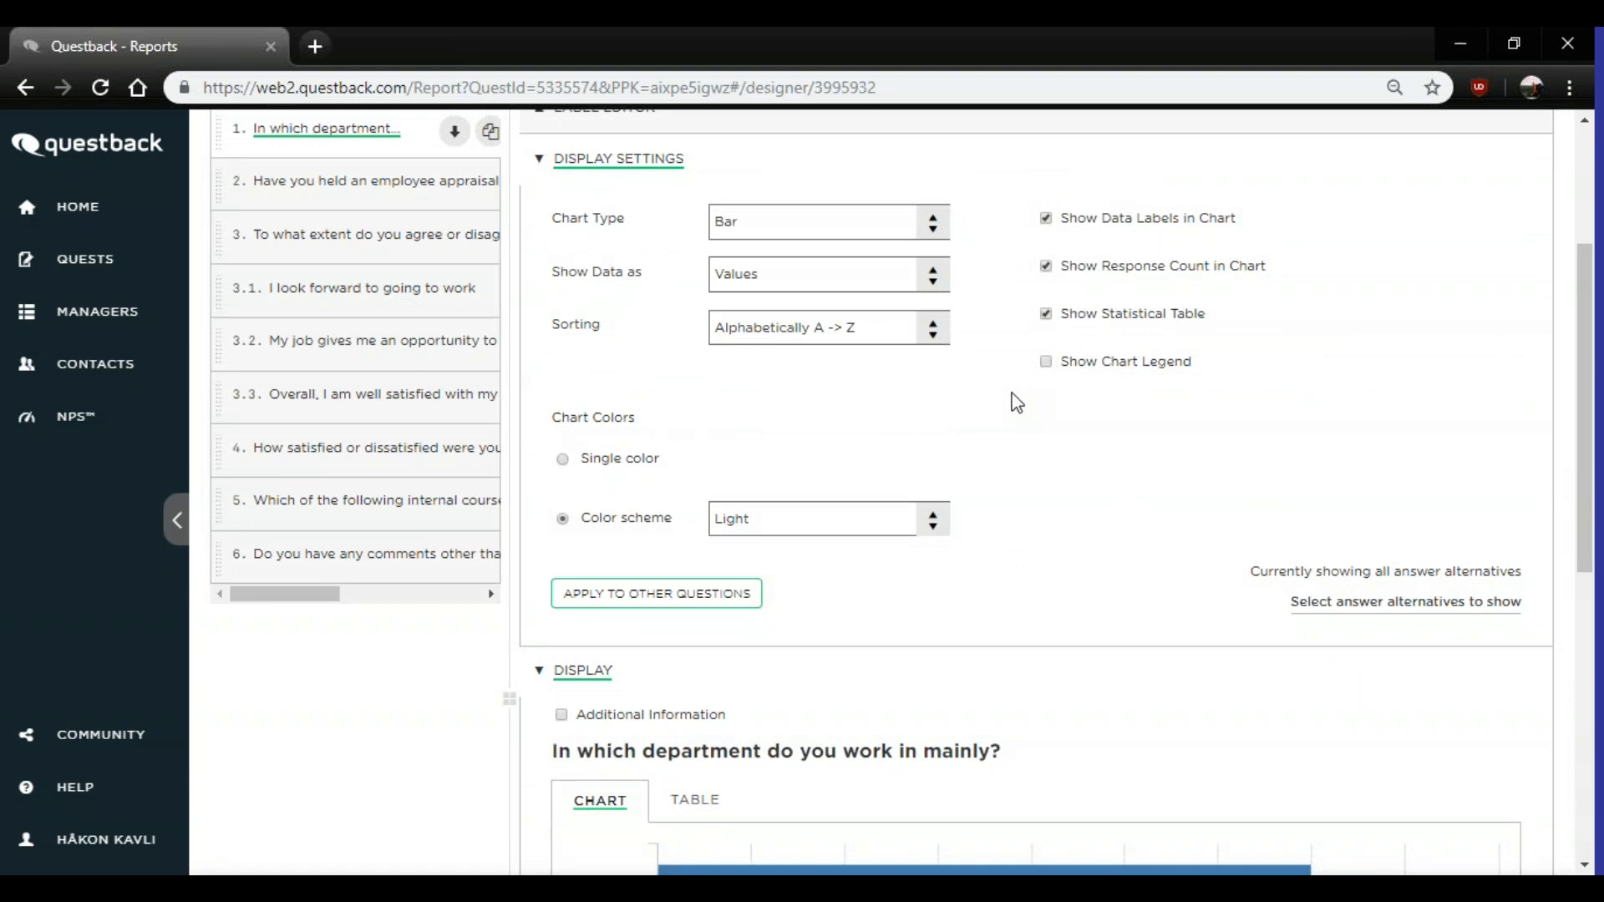
click(1045, 362)
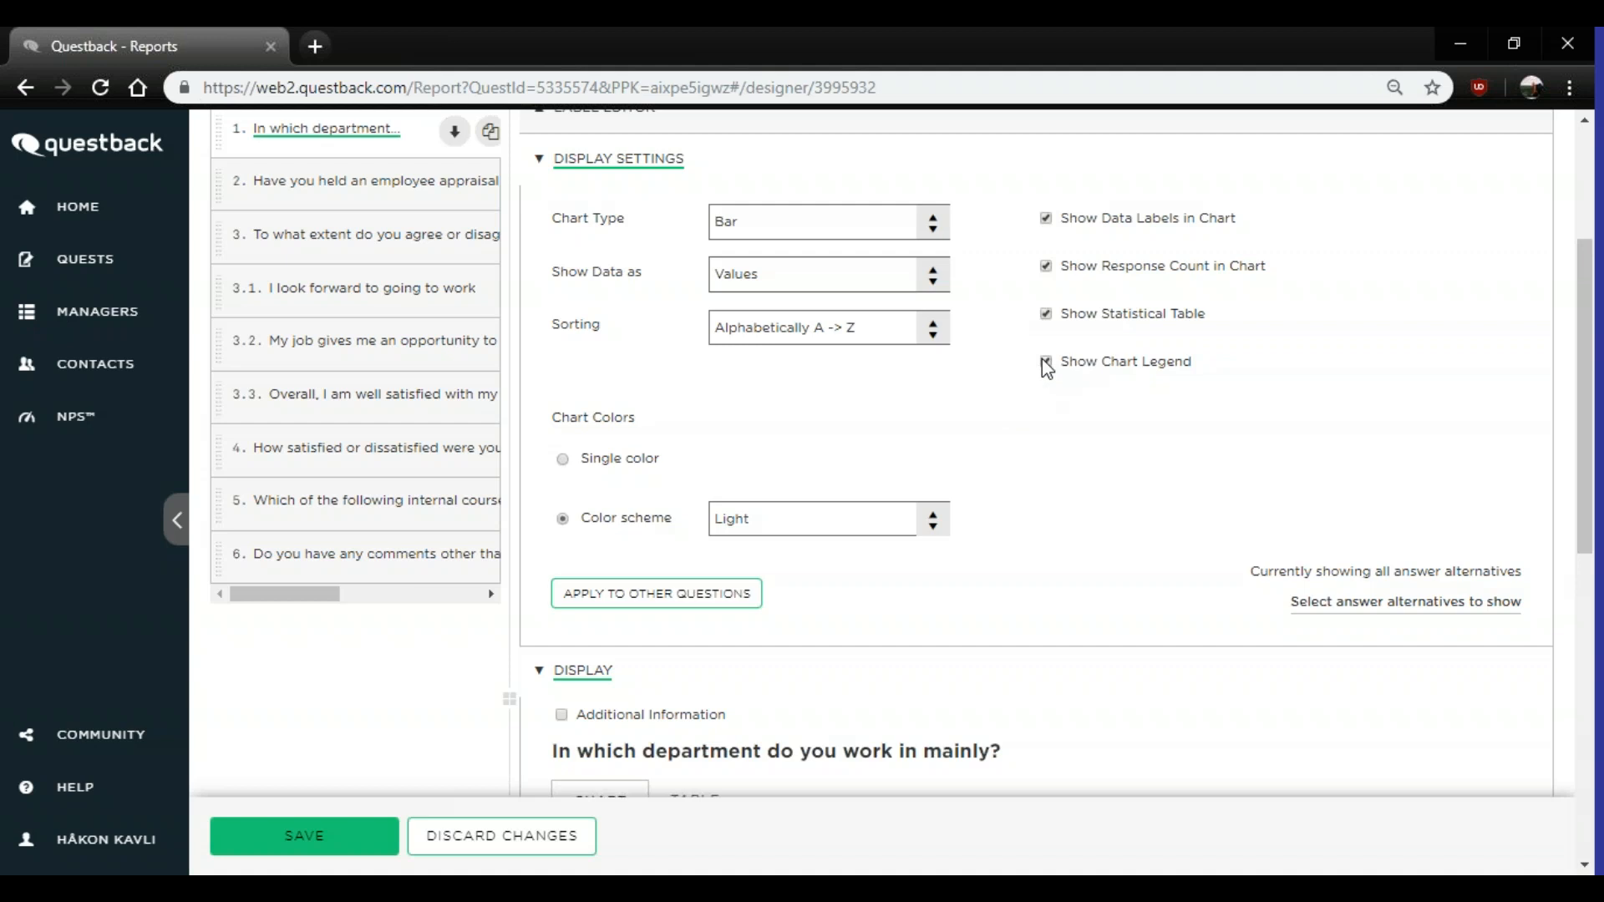
scroll(1027, 392, down, 6)
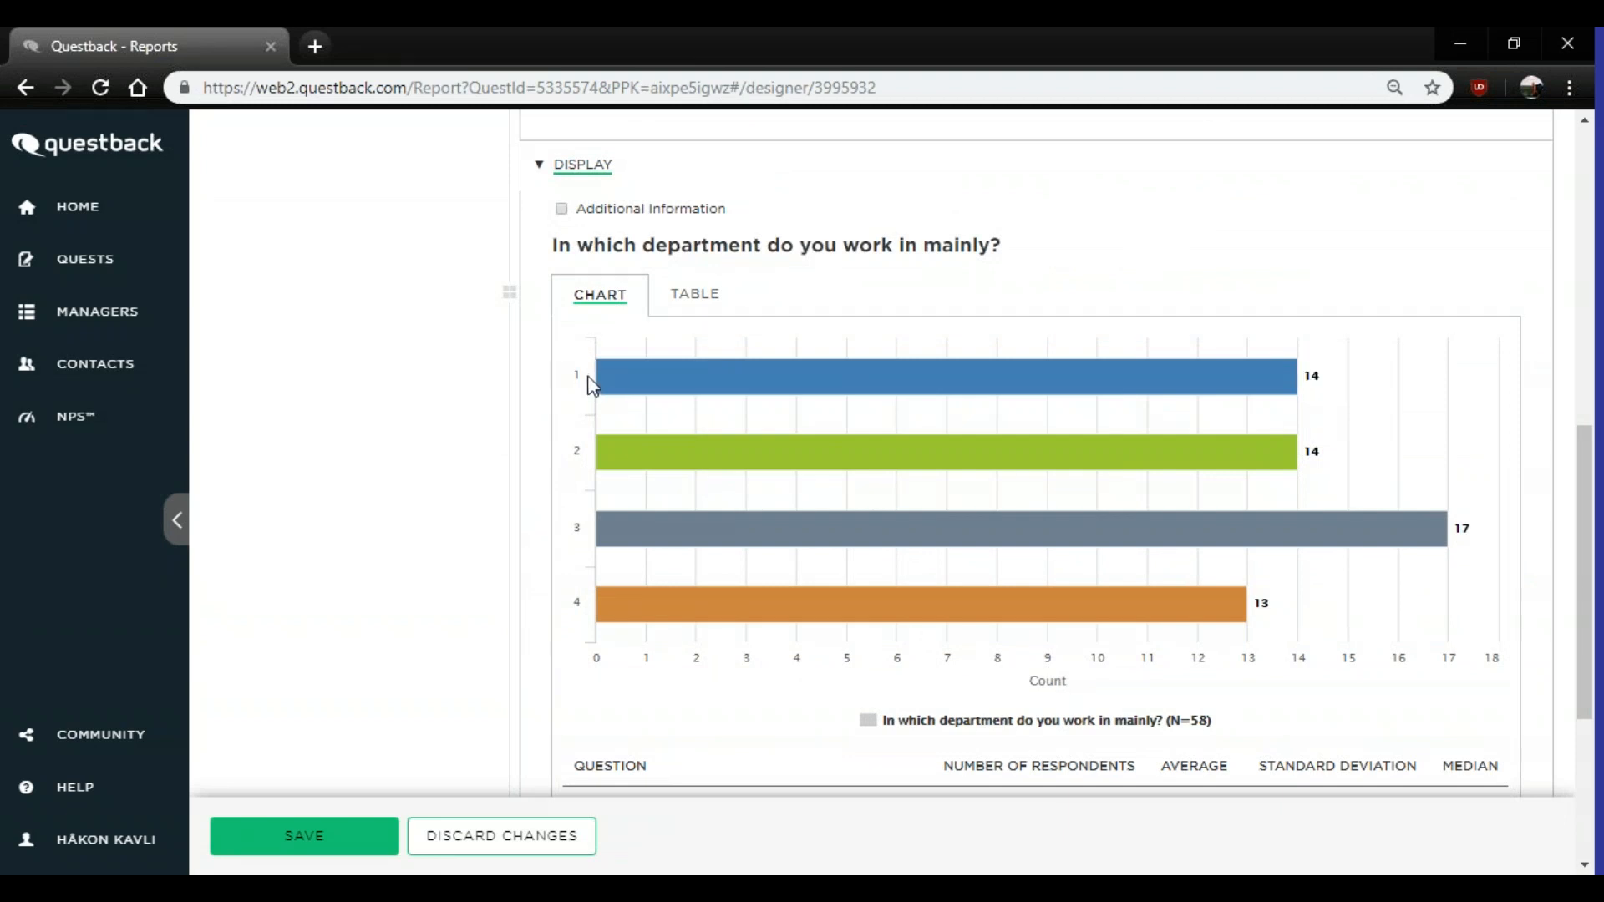
scroll(619, 427, down, 2)
scroll(619, 436, down, 1)
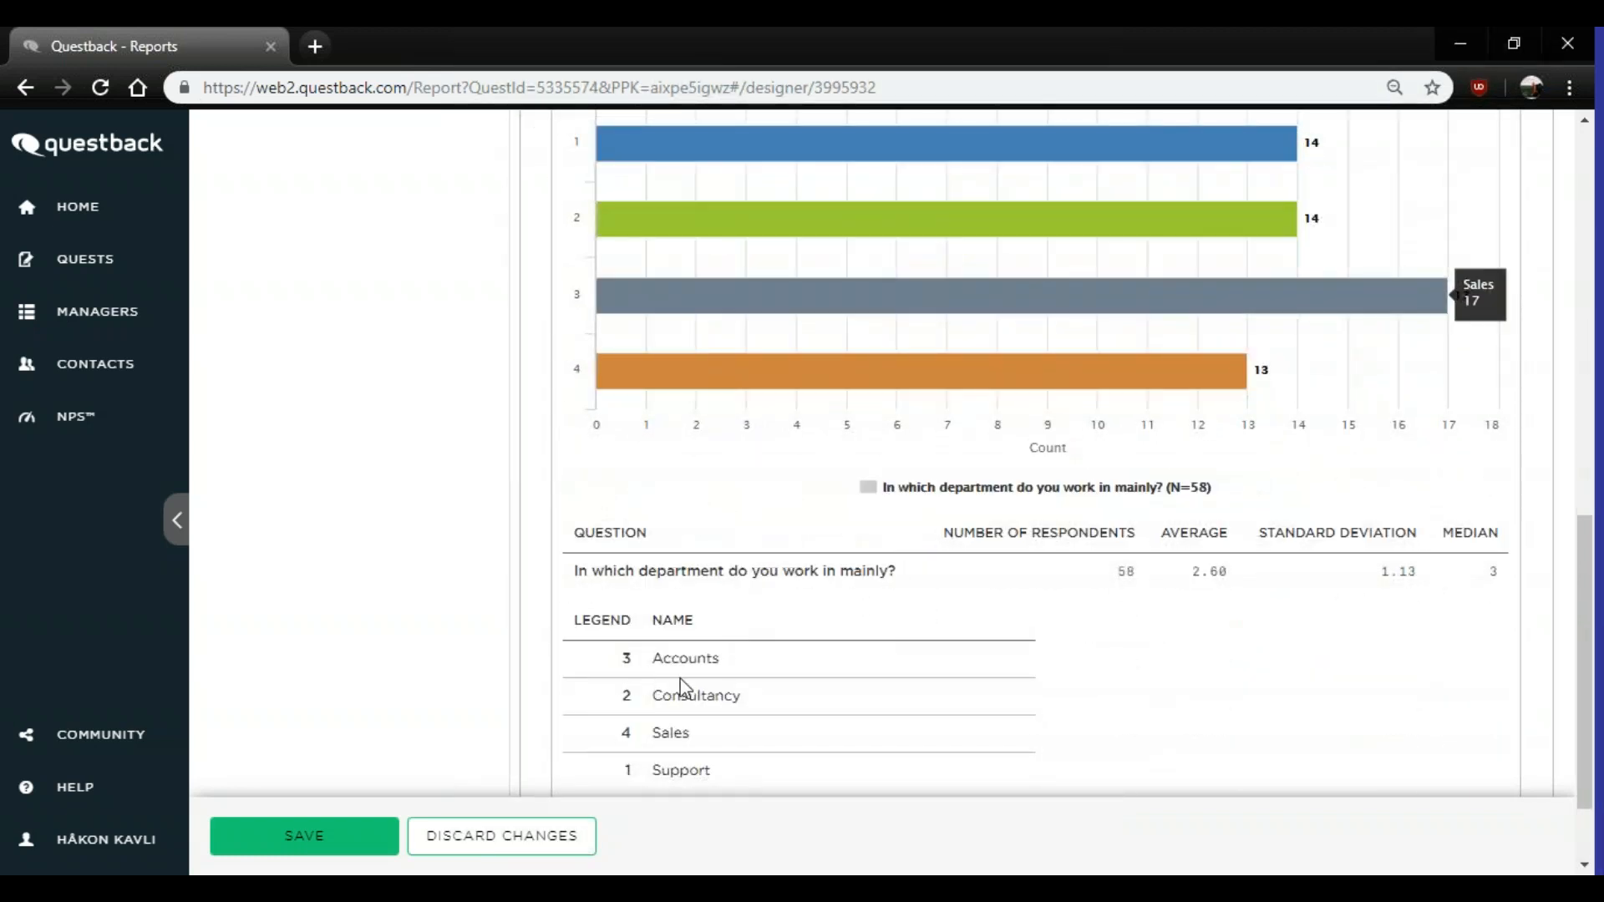
scroll(677, 710, down, 1)
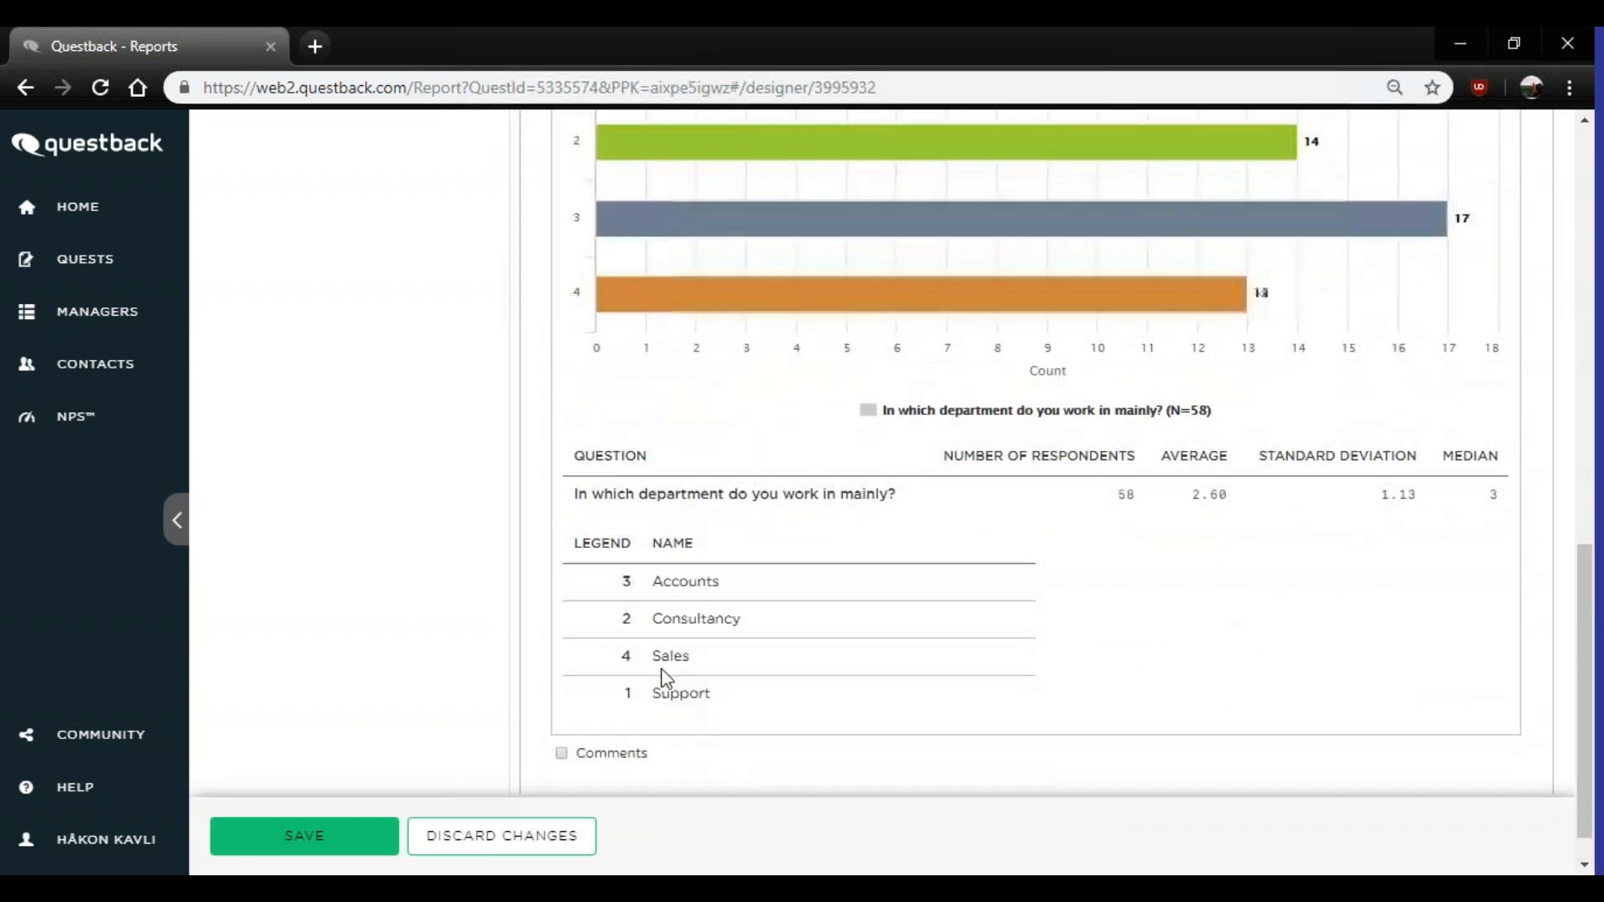
- Turn off the chart legend for the department question and check the answer labels in the chart
scroll(768, 574, up, 10)
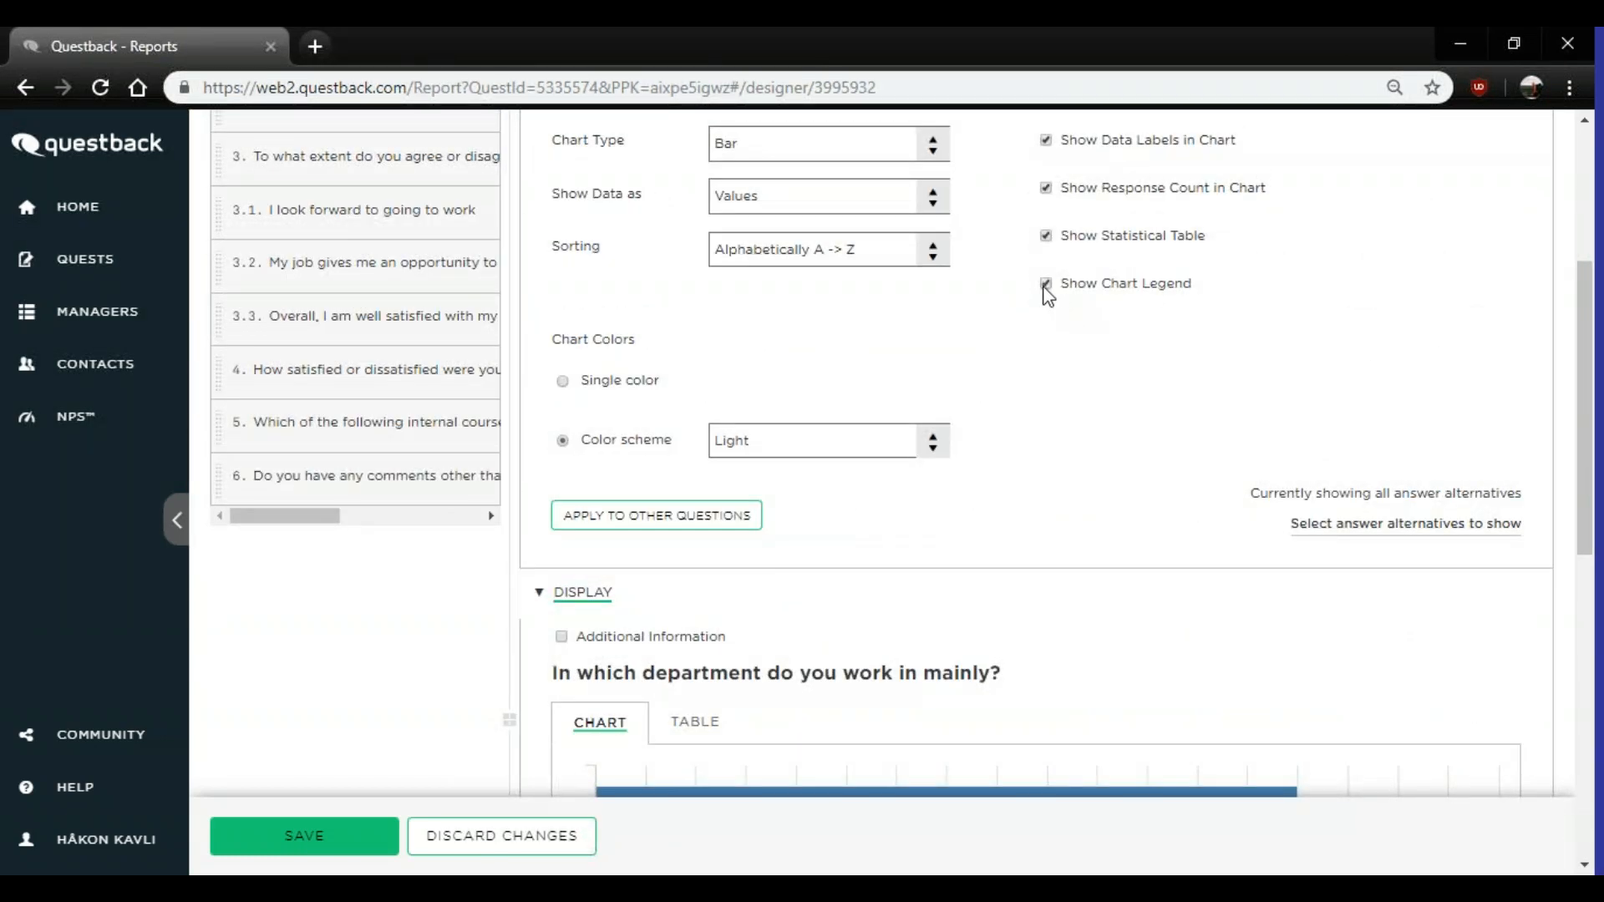
click(1045, 284)
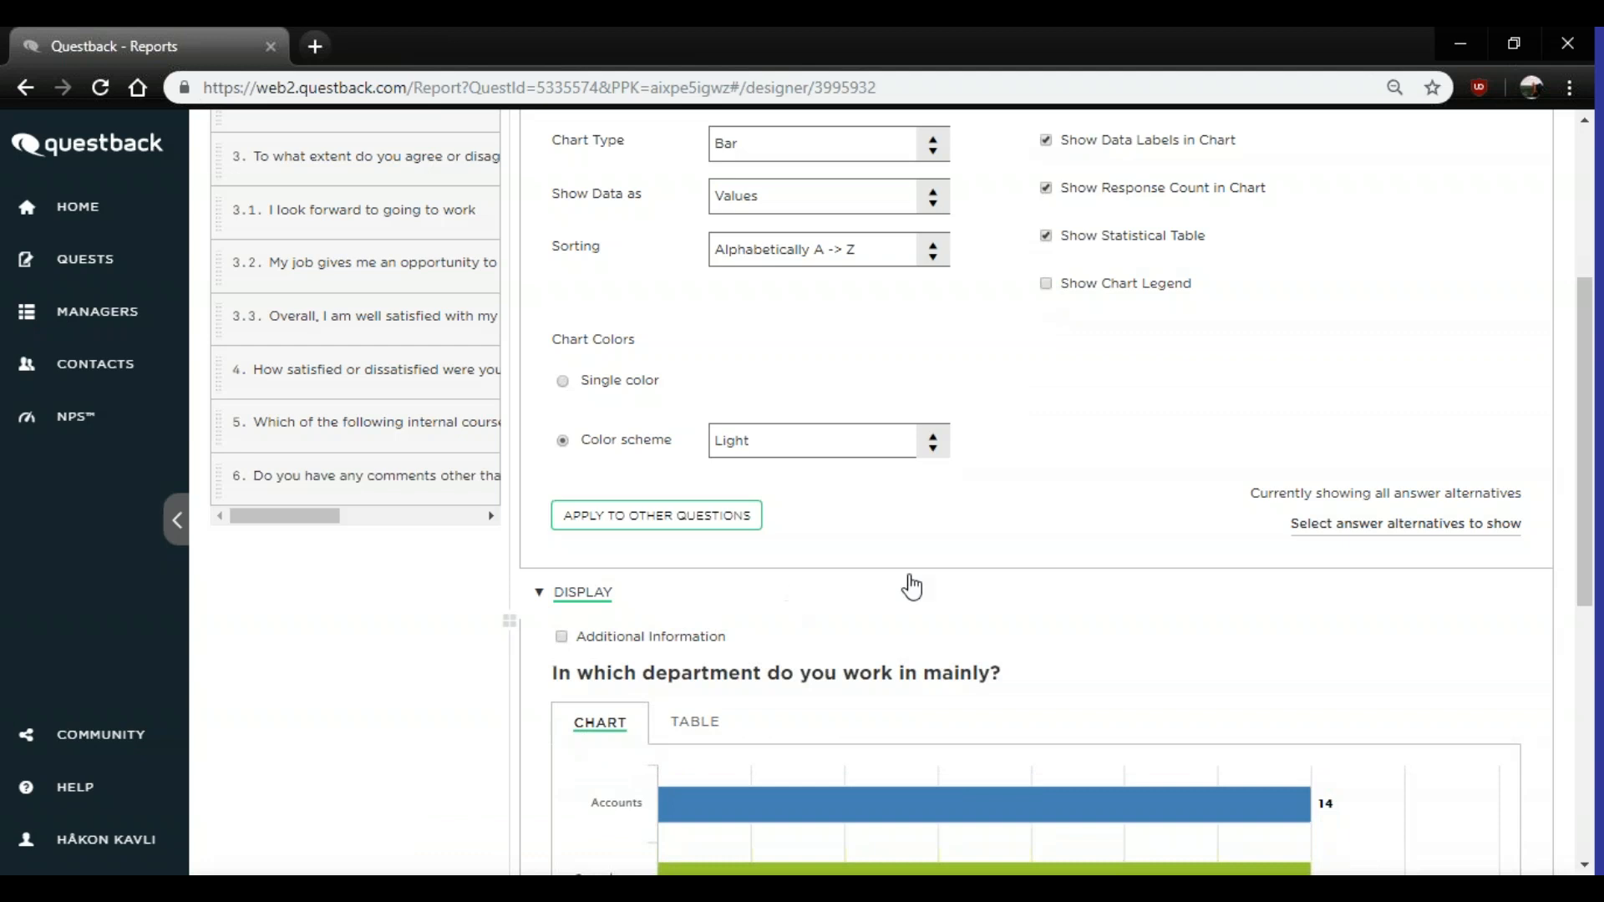
scroll(1174, 544, down, 3)
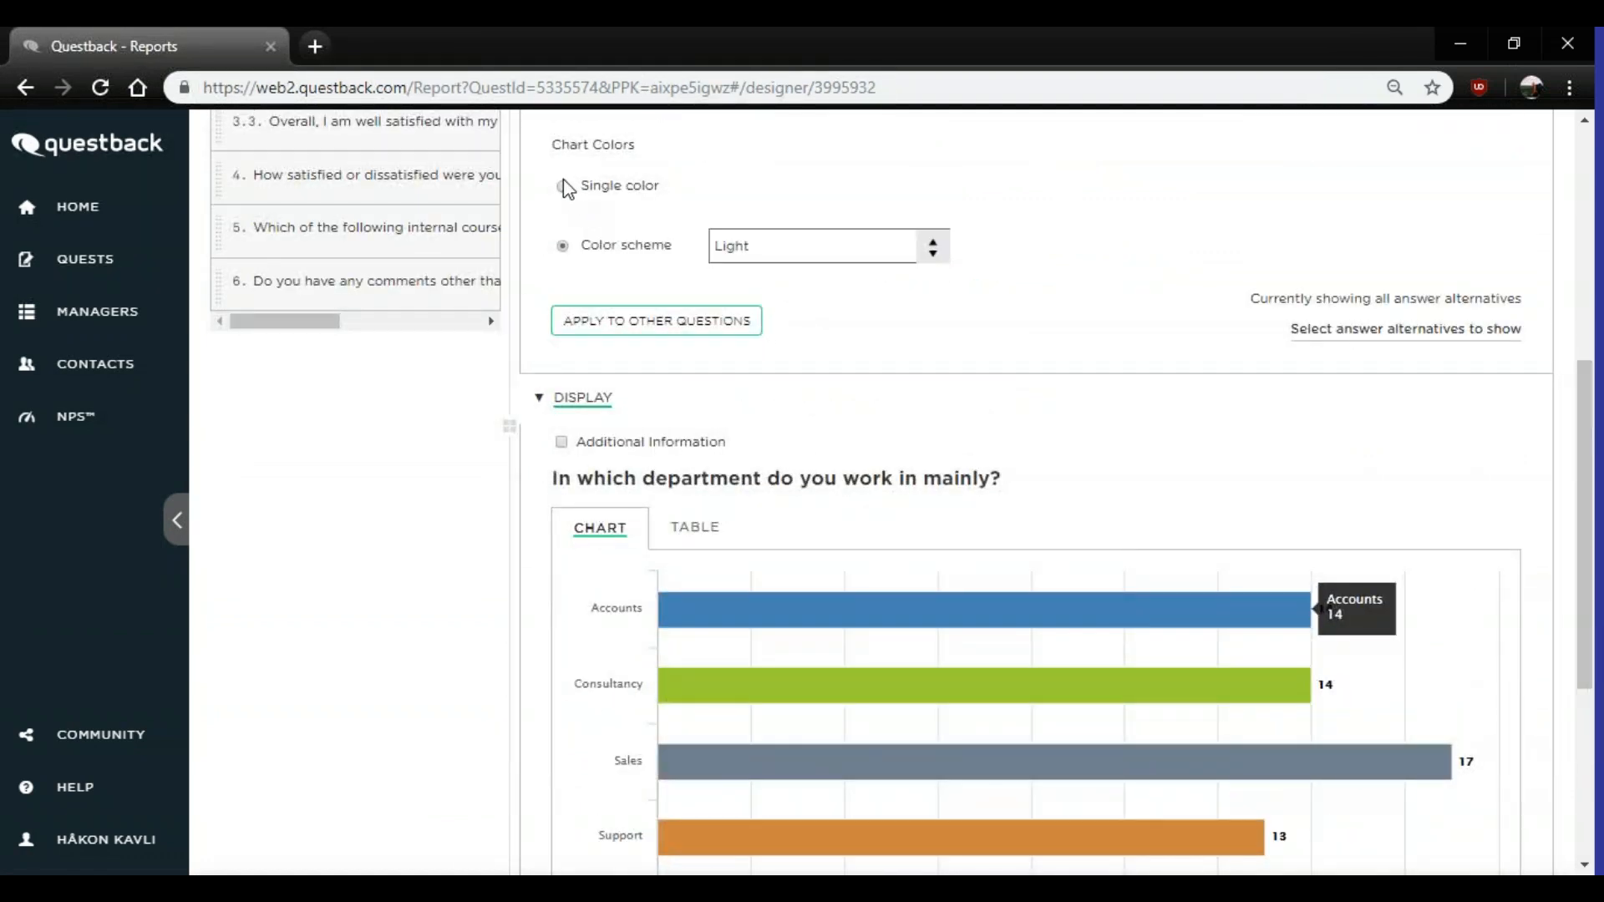
- Switch the department question's chart to a single color and check the bars
click(563, 186)
scroll(870, 279, down, 1)
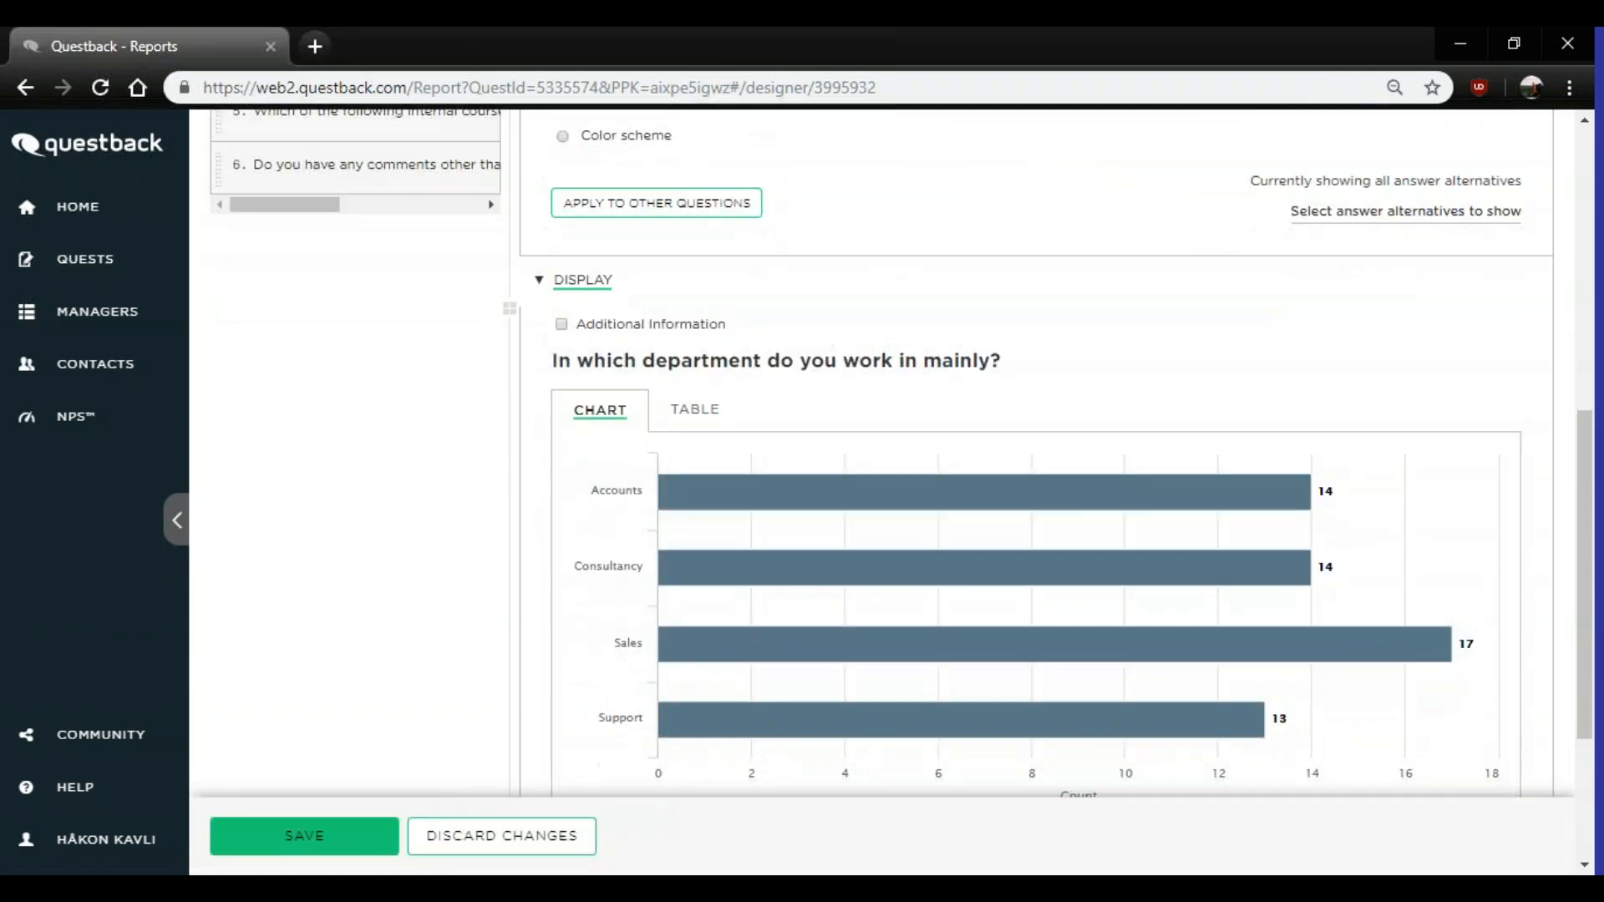
scroll(870, 279, down, 1)
scroll(844, 288, up, 2)
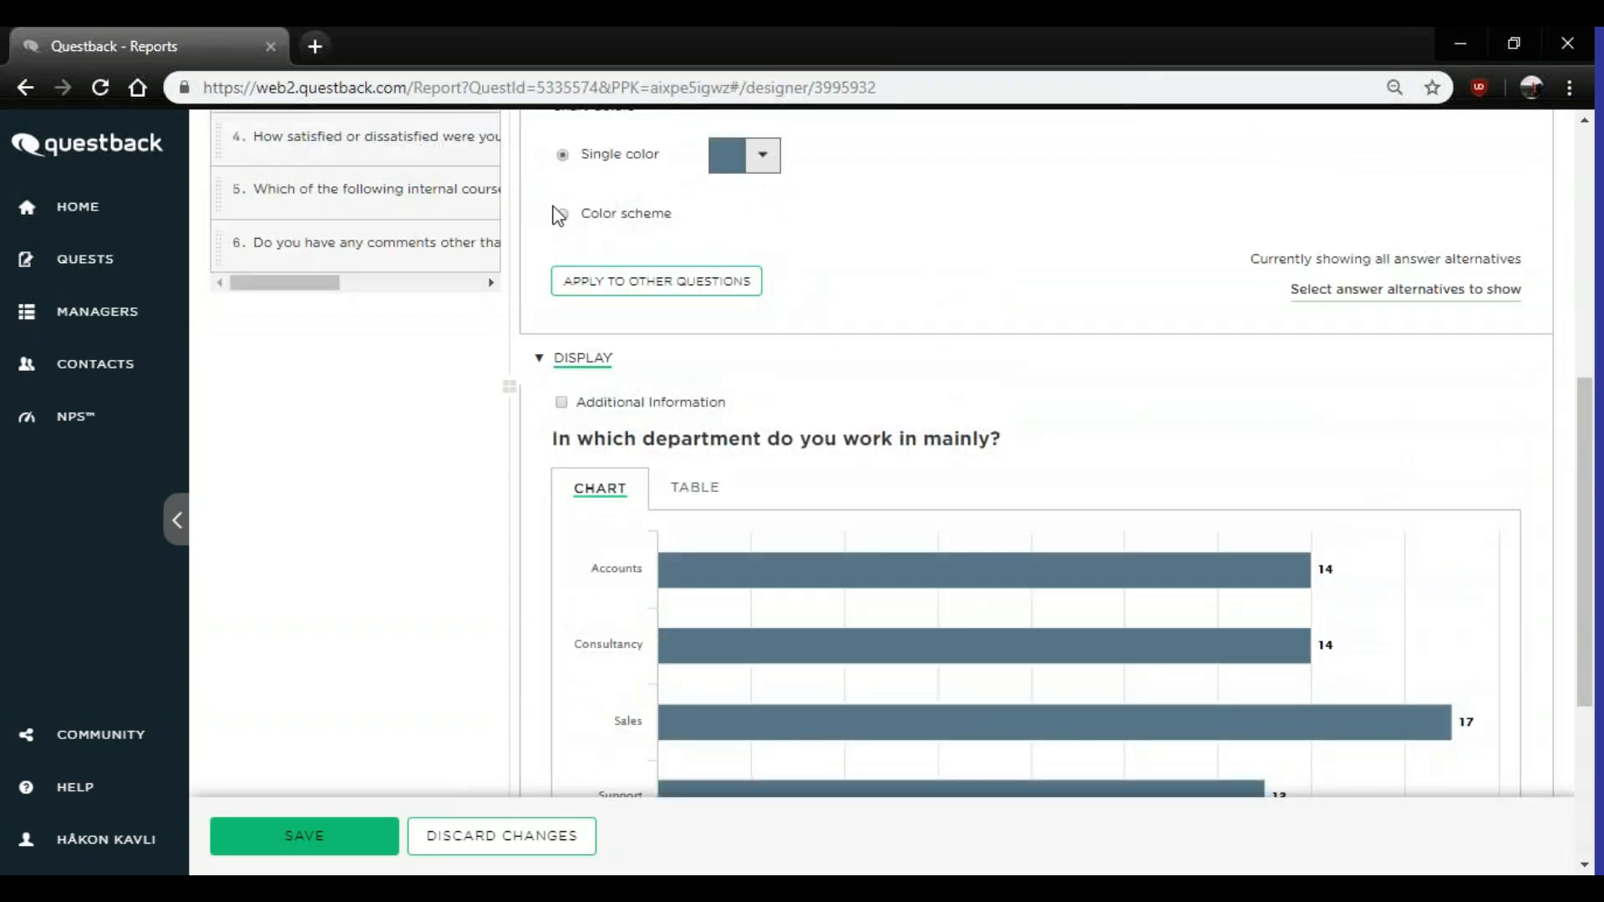
- Set the department question's chart colors to the Cold color scheme and save the change
click(565, 215)
click(817, 211)
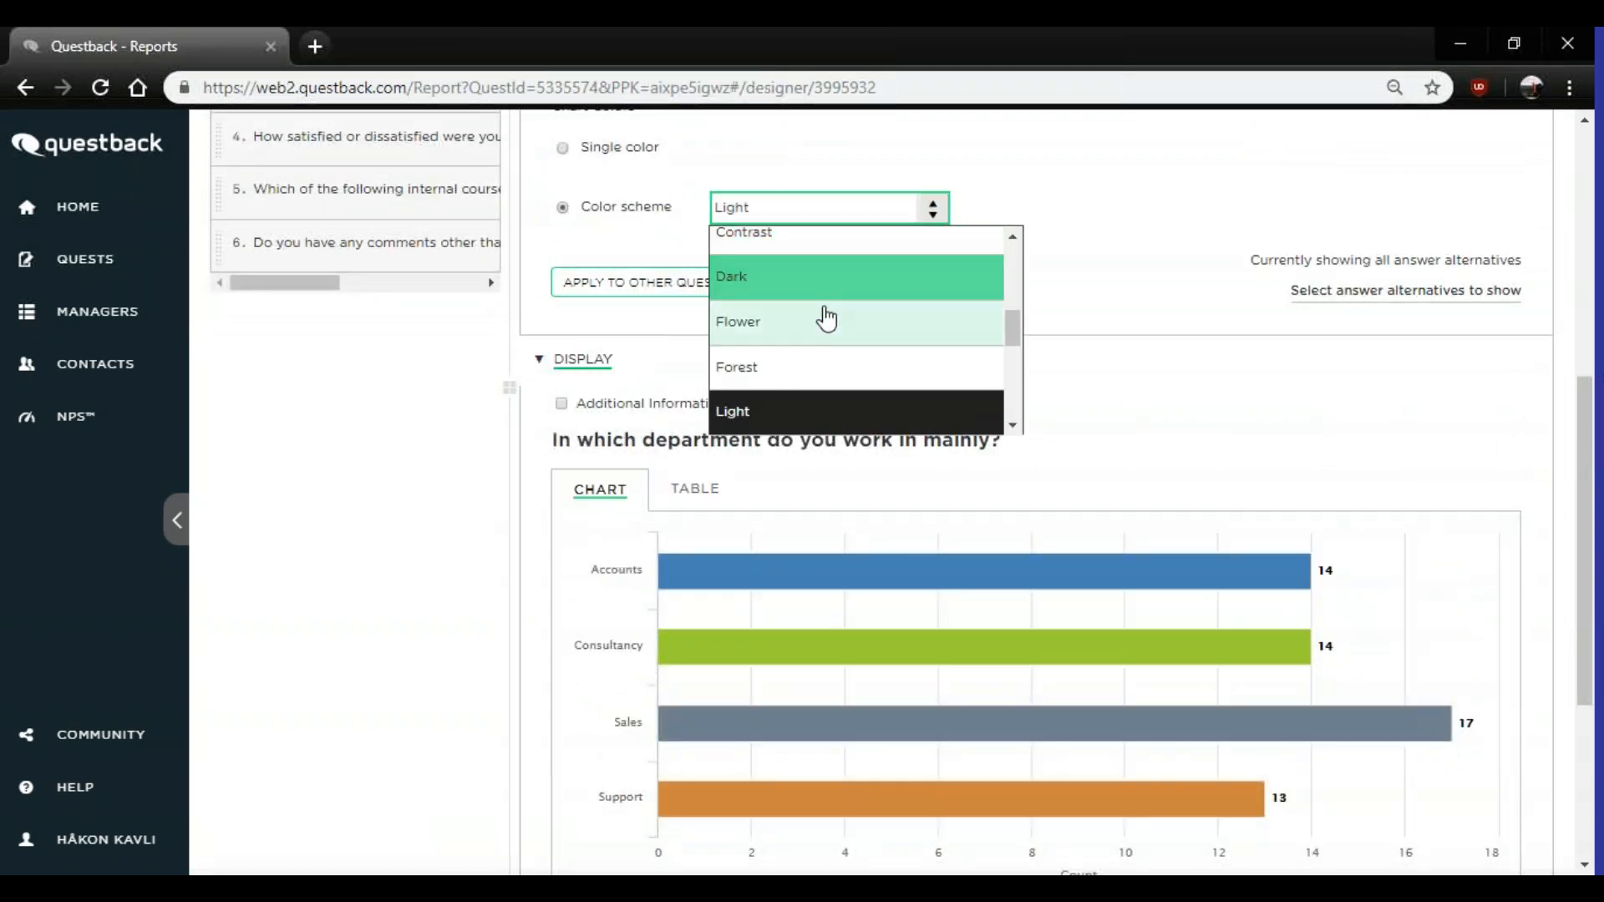
scroll(807, 339, up, 3)
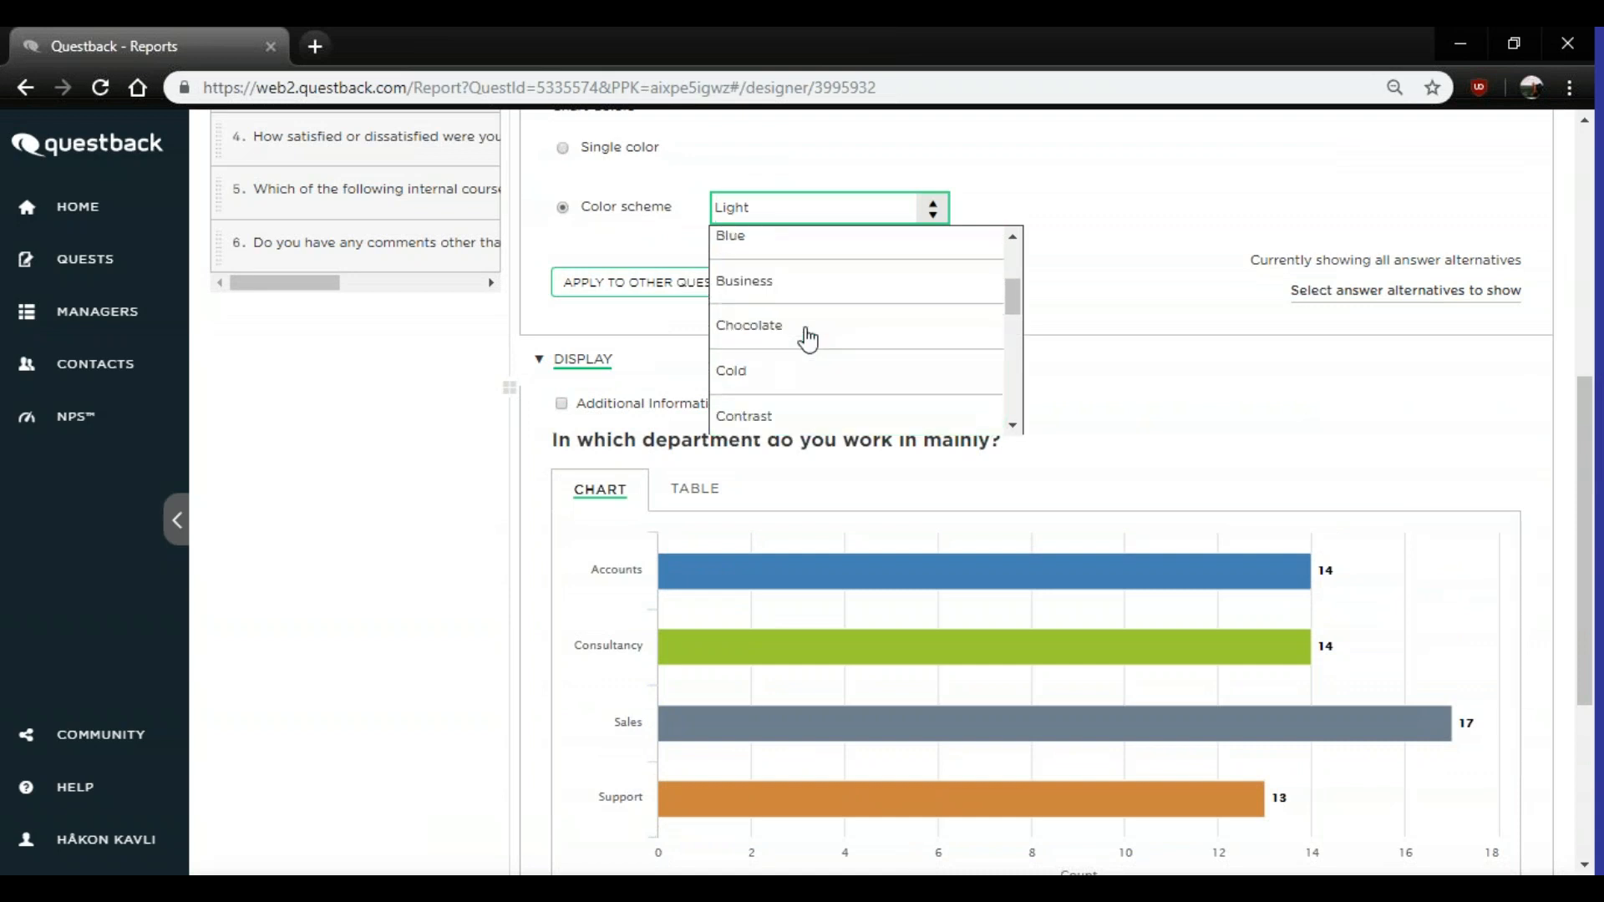
scroll(807, 338, up, 1)
scroll(807, 338, down, 4)
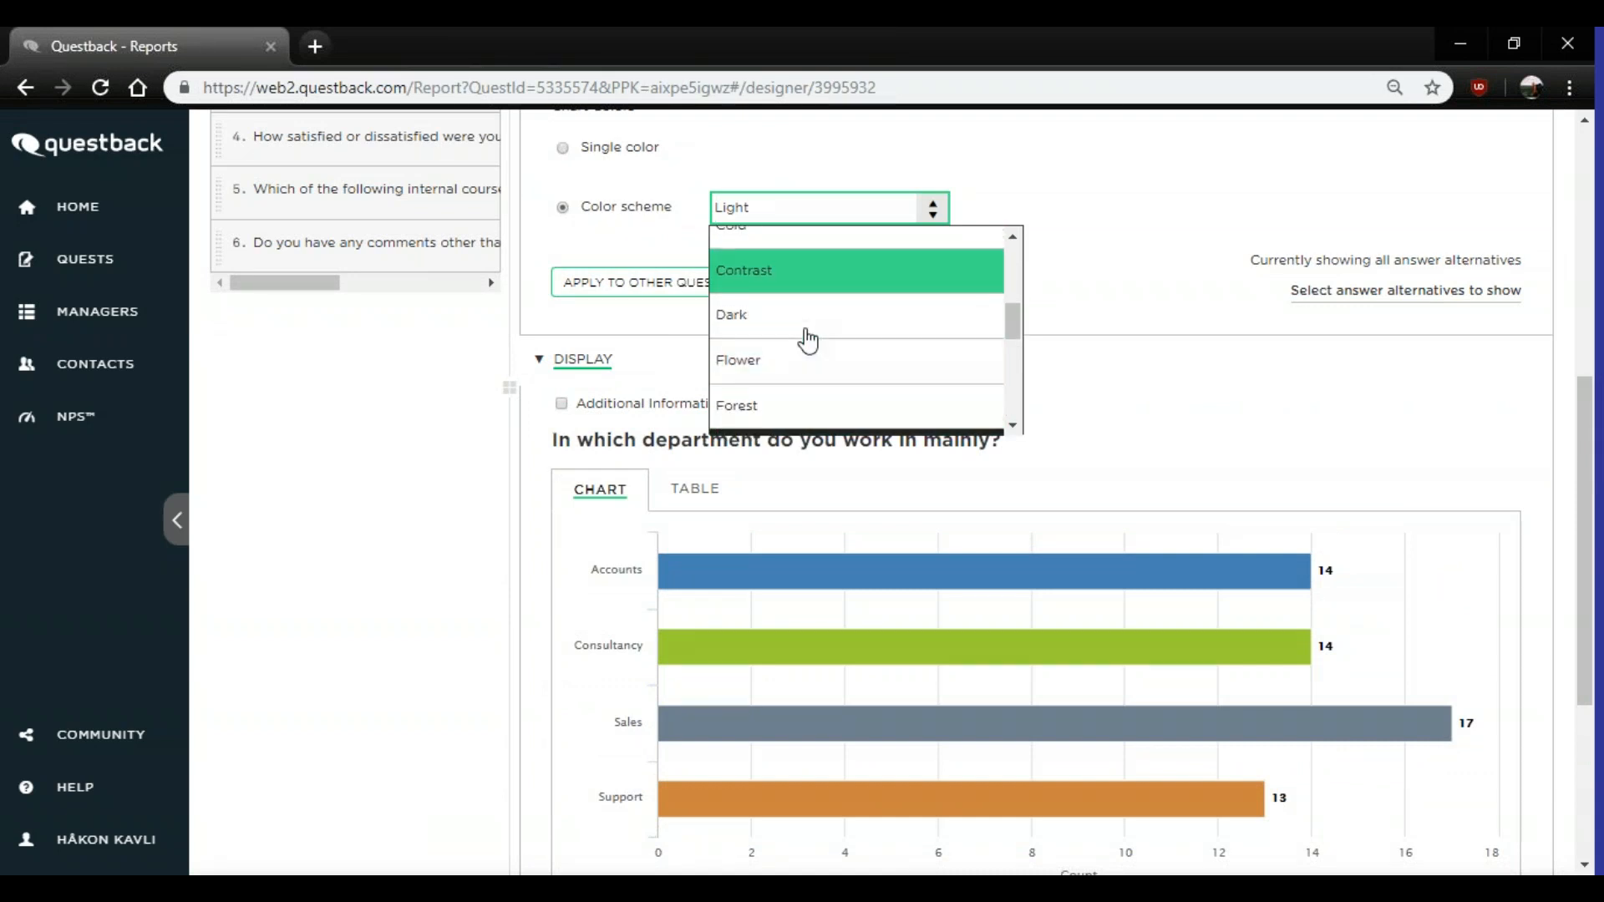
scroll(804, 336, down, 5)
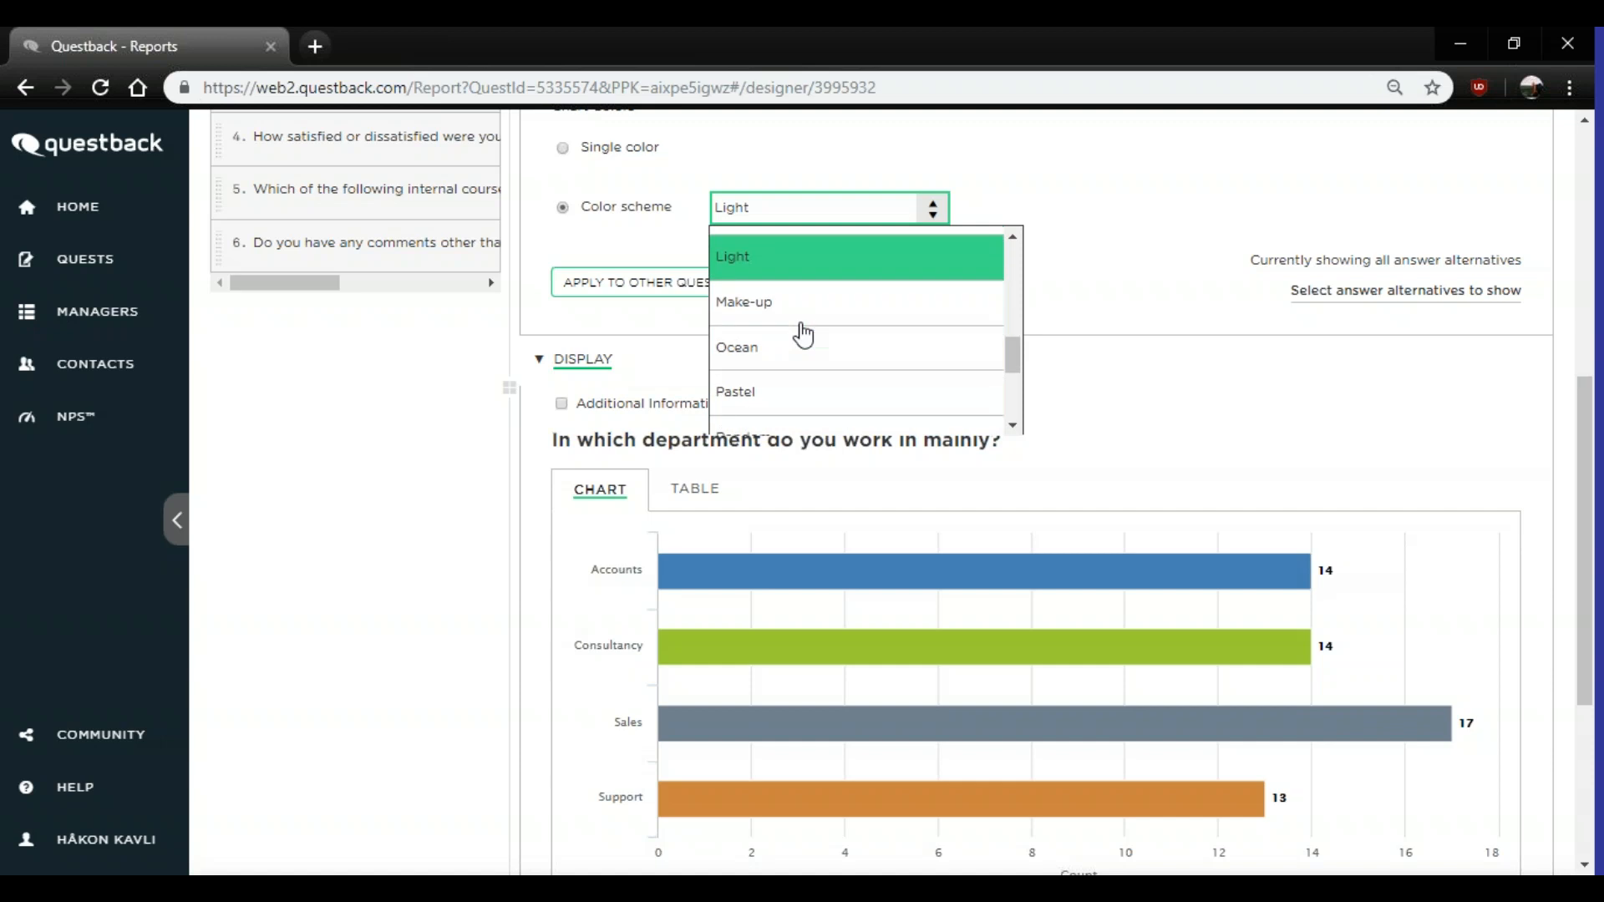
scroll(805, 337, down, 3)
scroll(804, 336, up, 3)
scroll(805, 336, up, 6)
scroll(806, 339, up, 3)
click(807, 339)
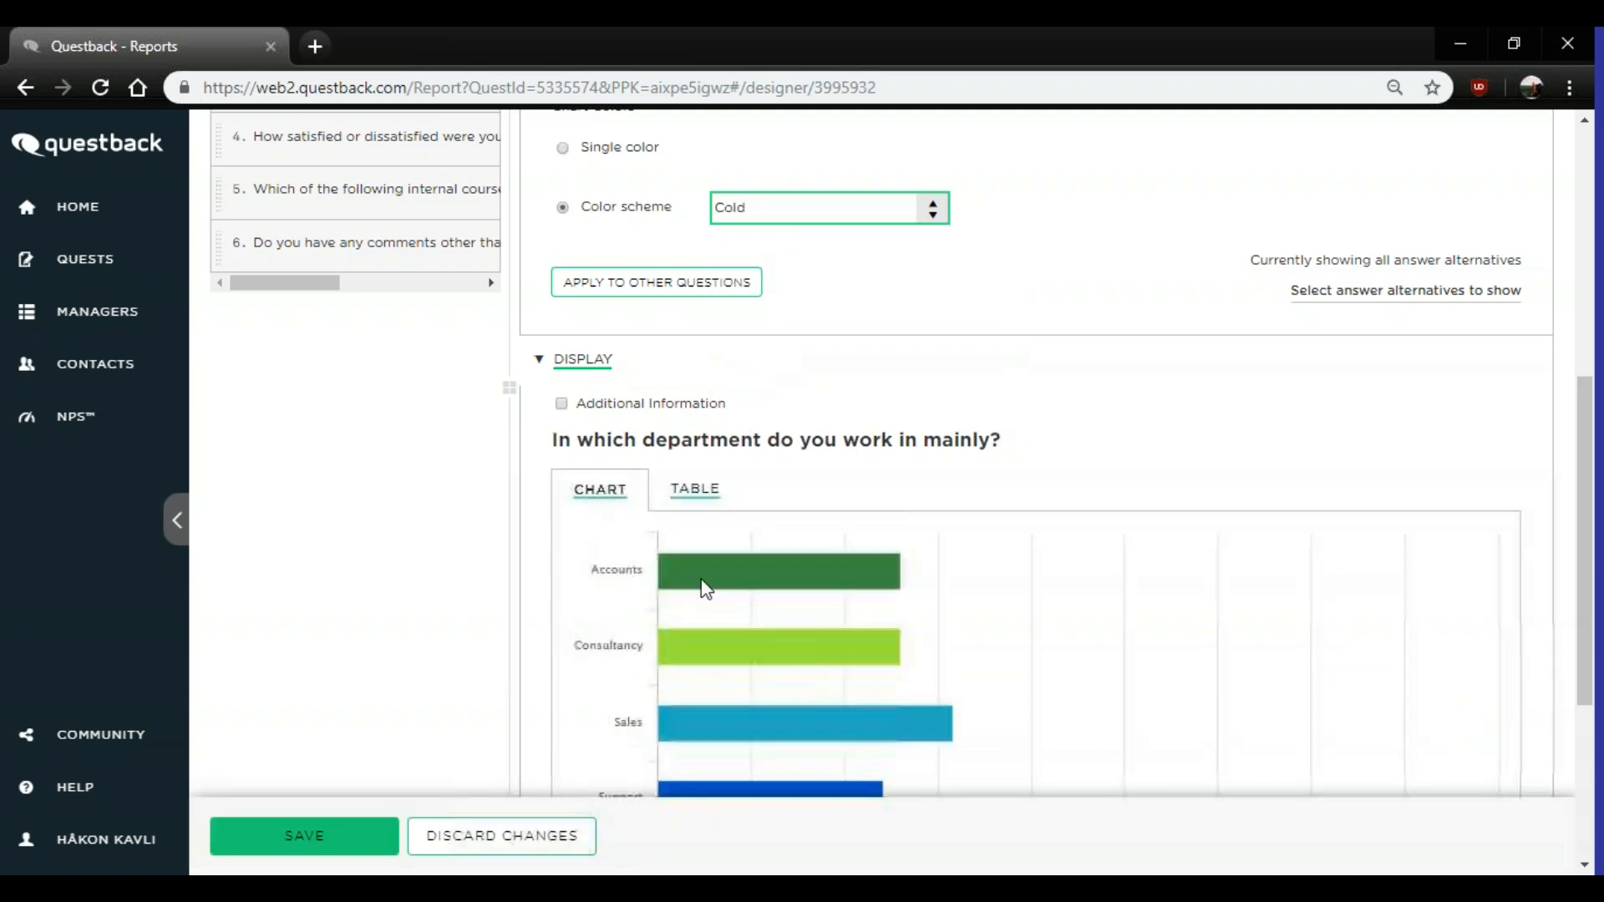
click(287, 837)
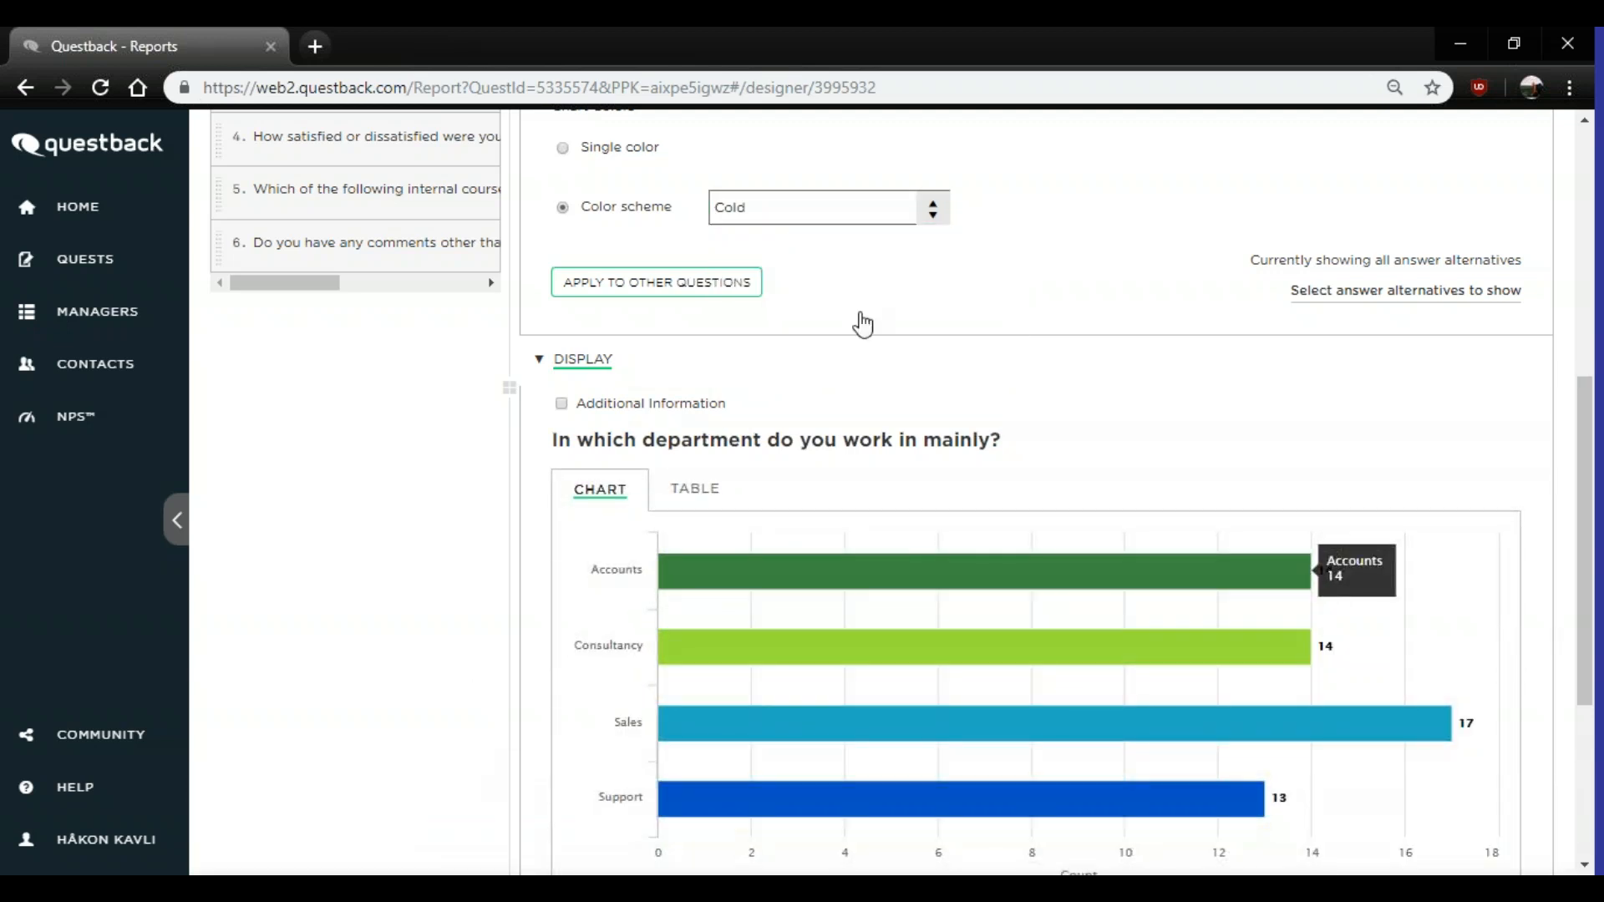
- Apply the department question's display settings to all other available questions in the report
scroll(934, 315, up, 3)
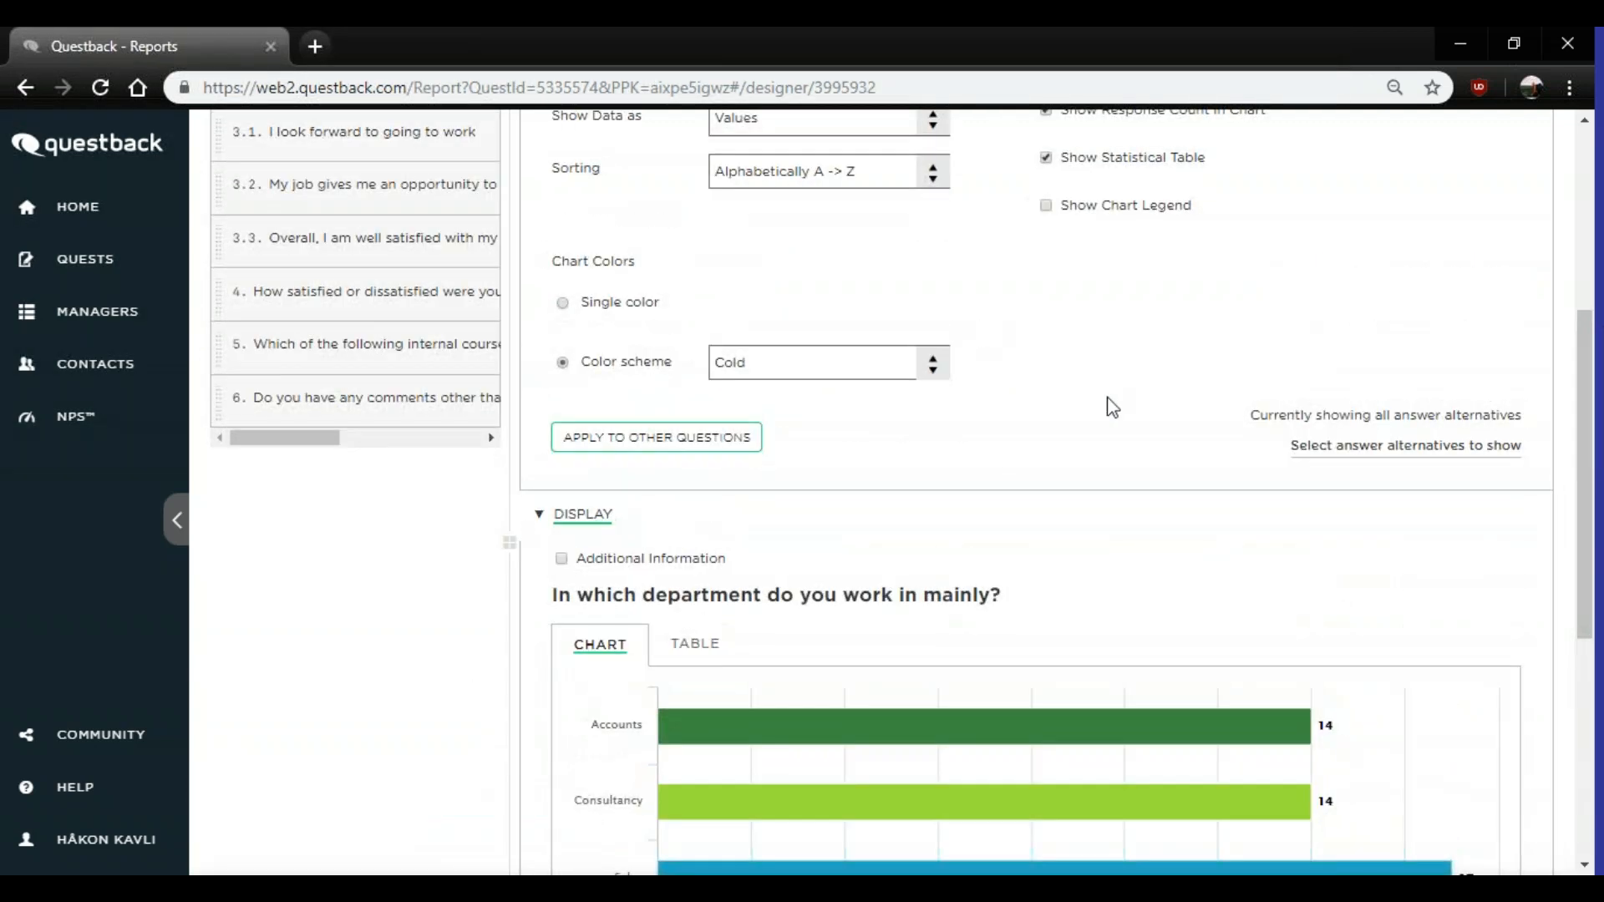
scroll(1115, 417, up, 2)
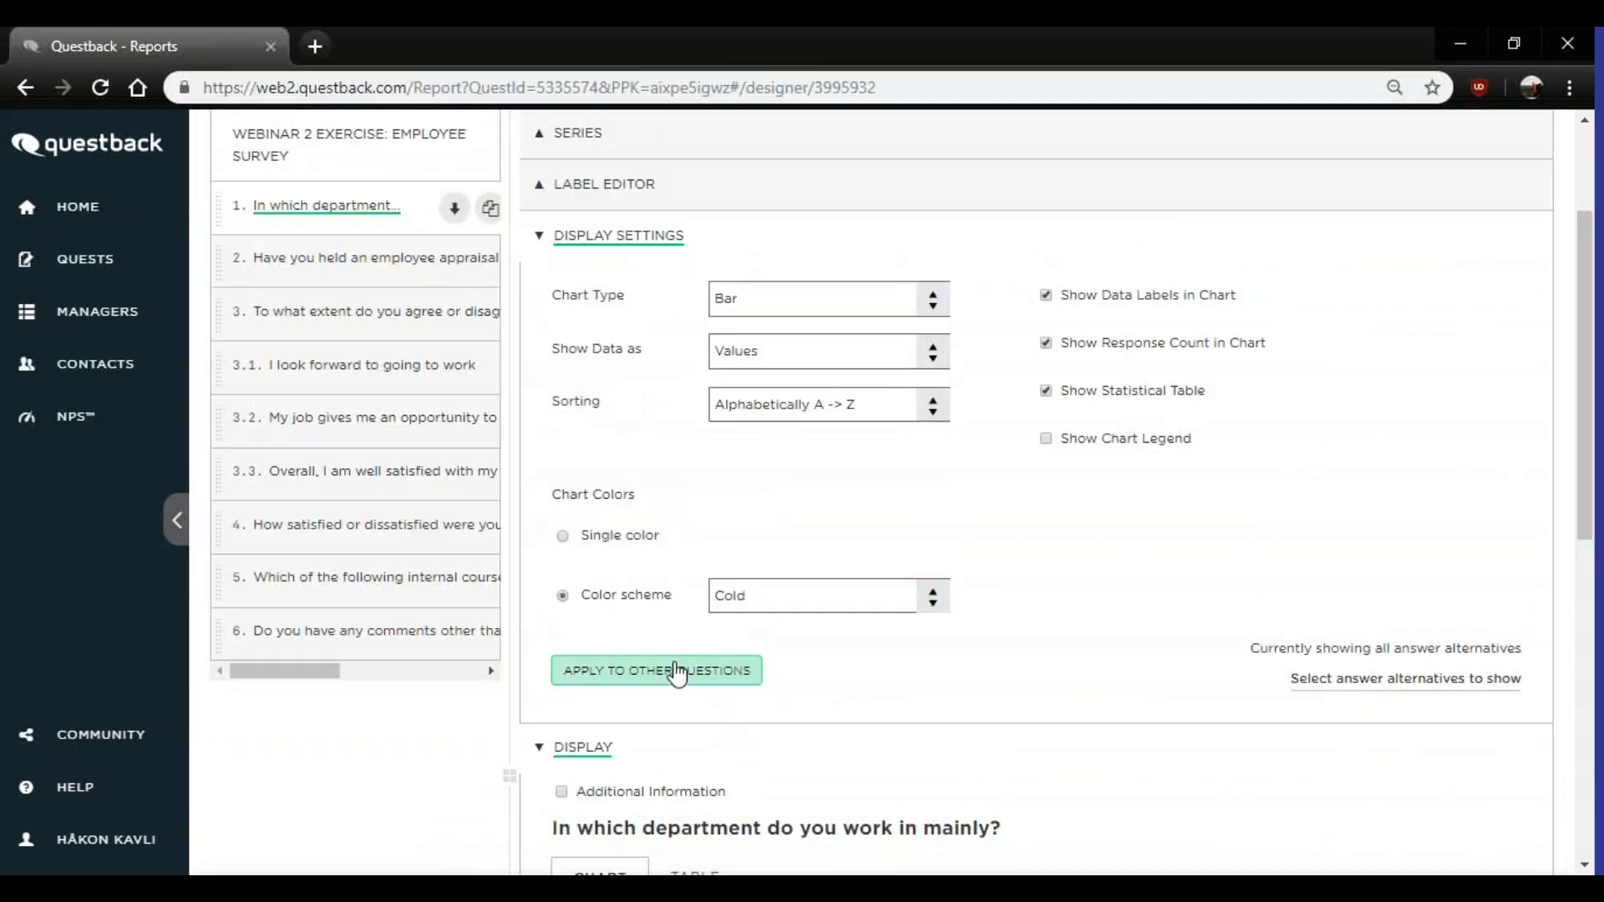
scroll(678, 665, down, 1)
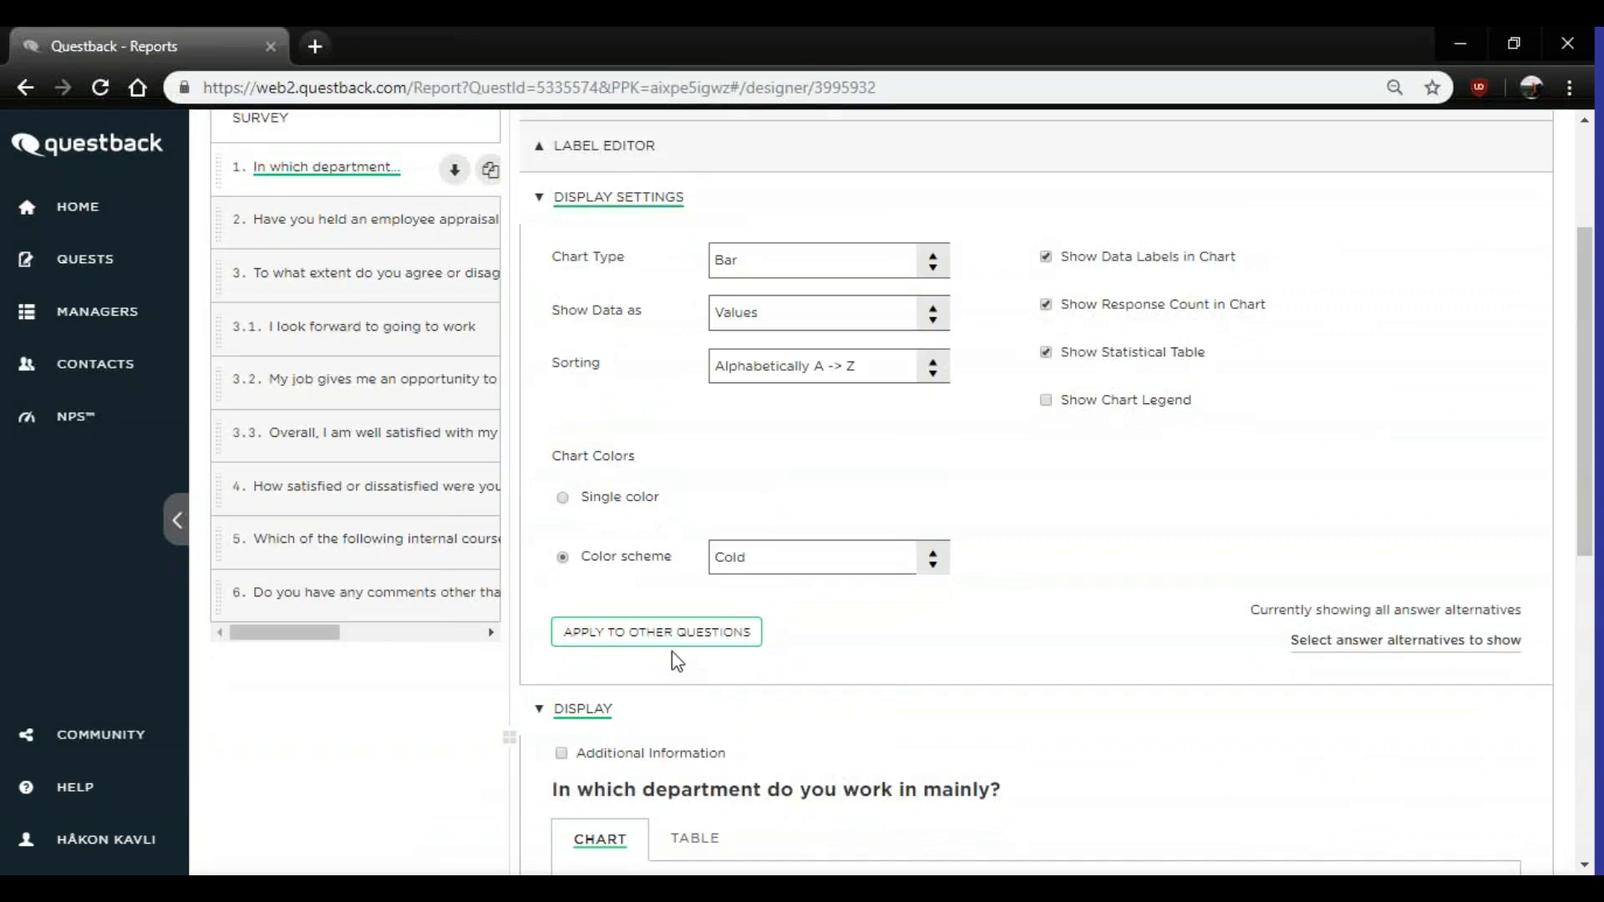
click(596, 634)
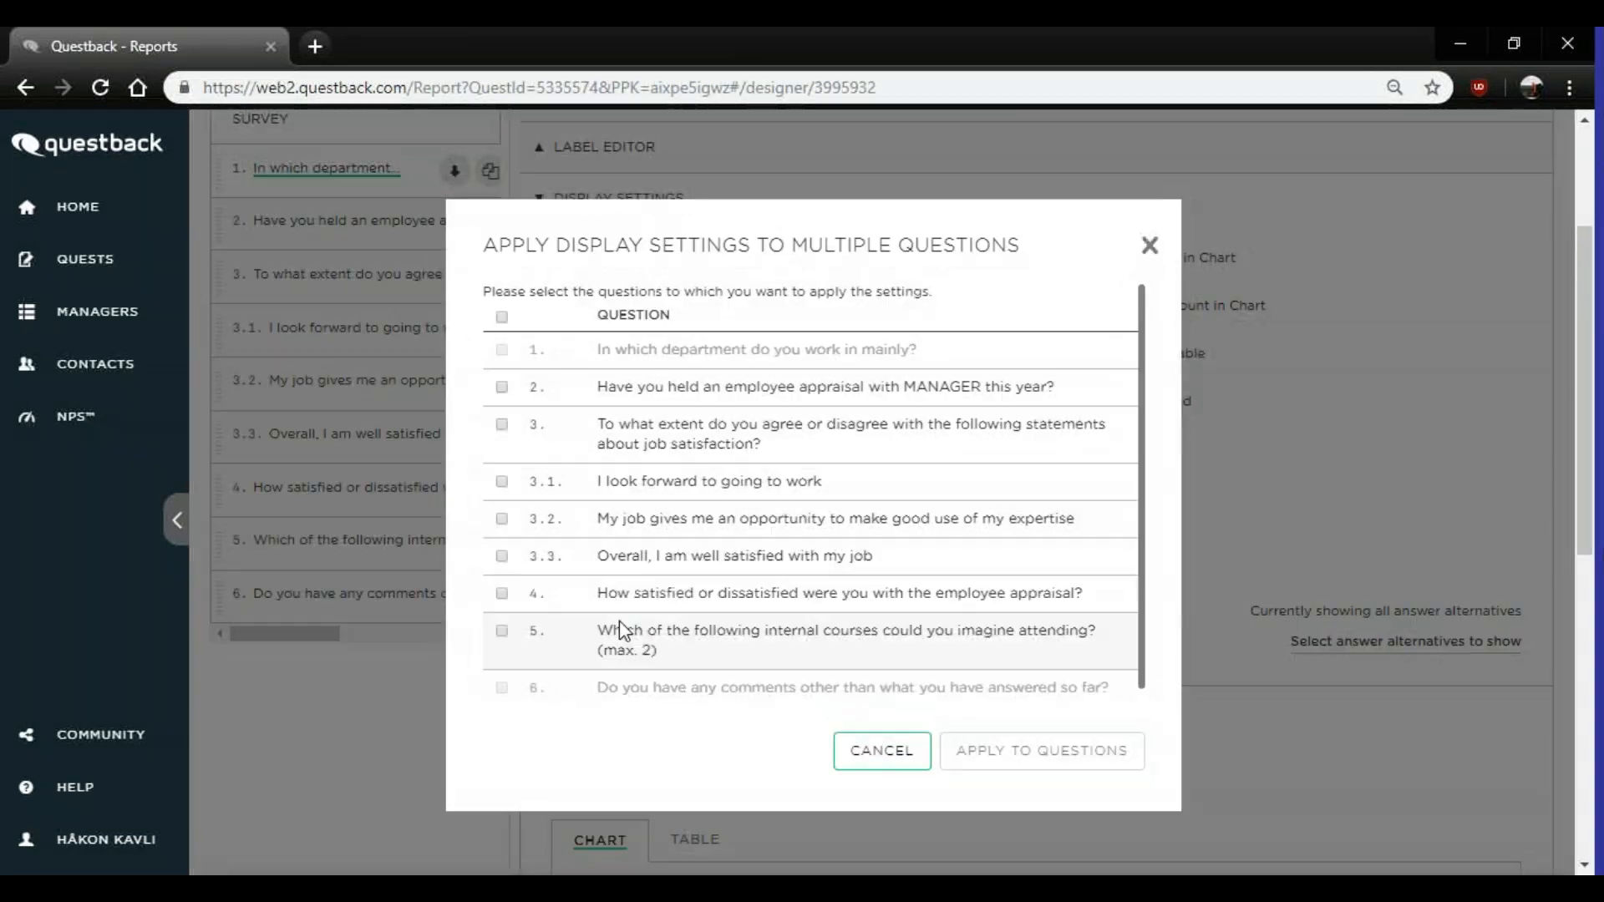
click(502, 318)
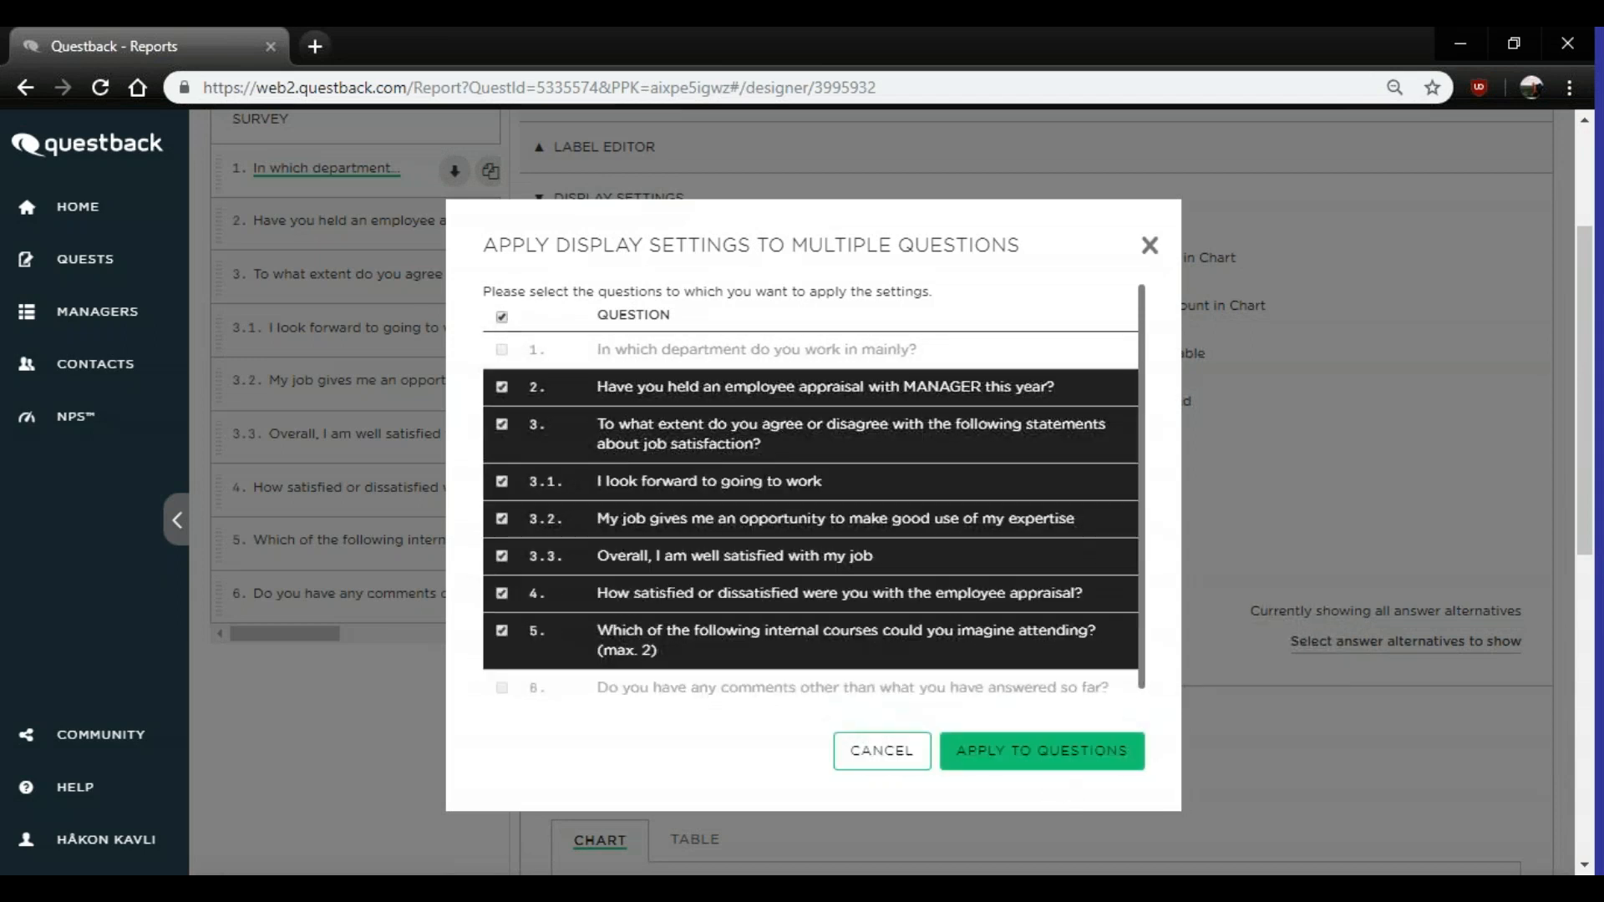
click(1036, 765)
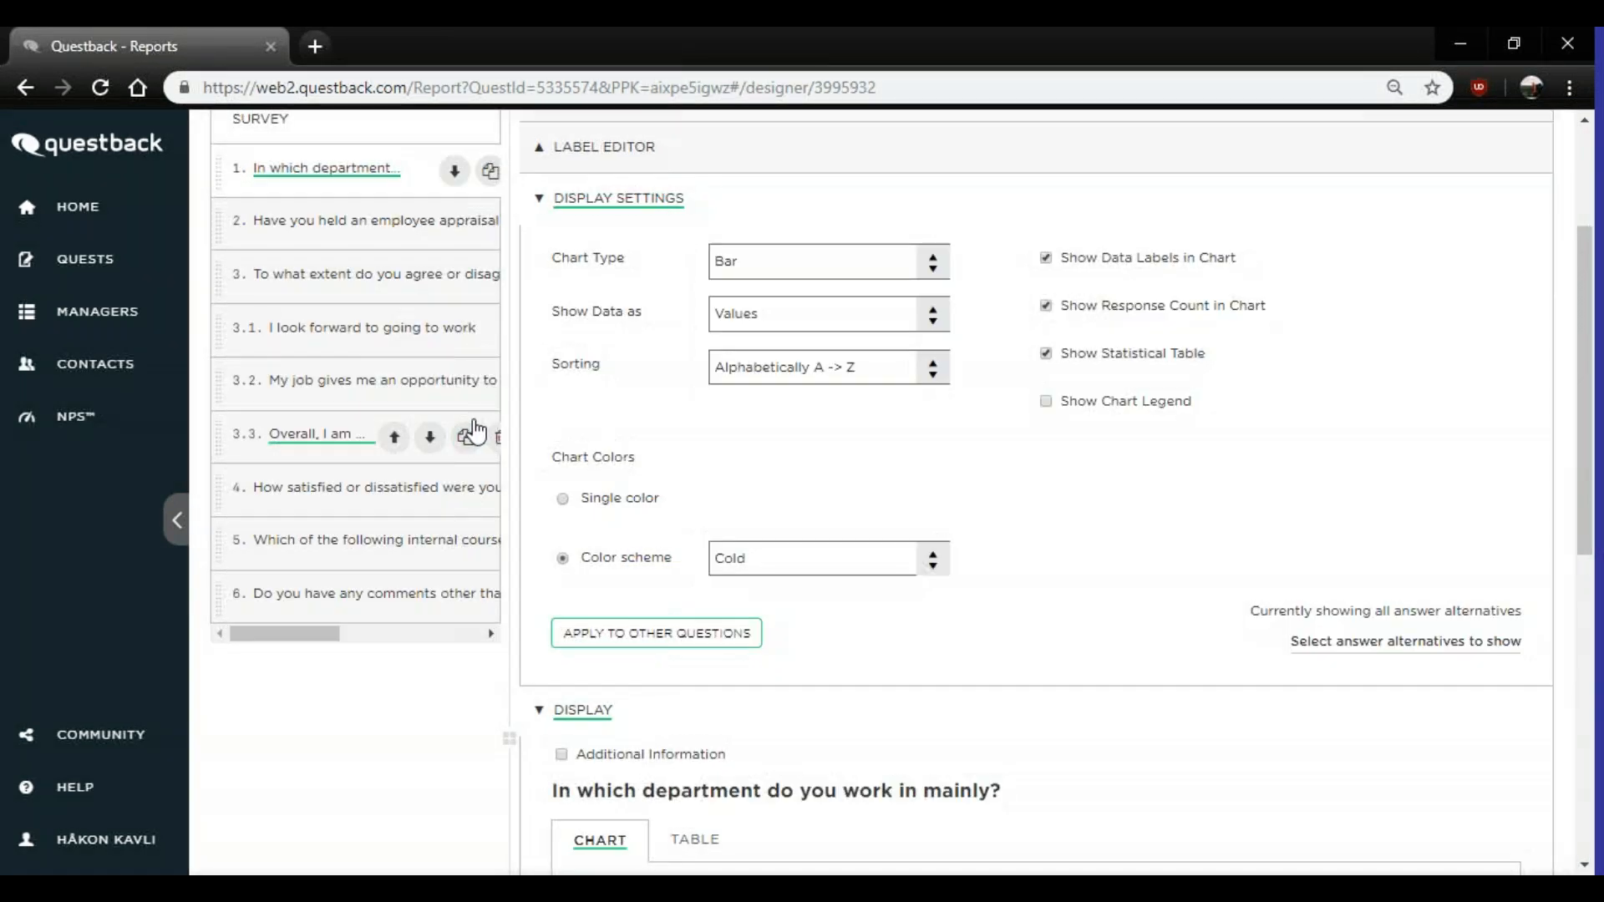
- Widen the report's question list until the full question titles can be read
scroll(1108, 552, up, 2)
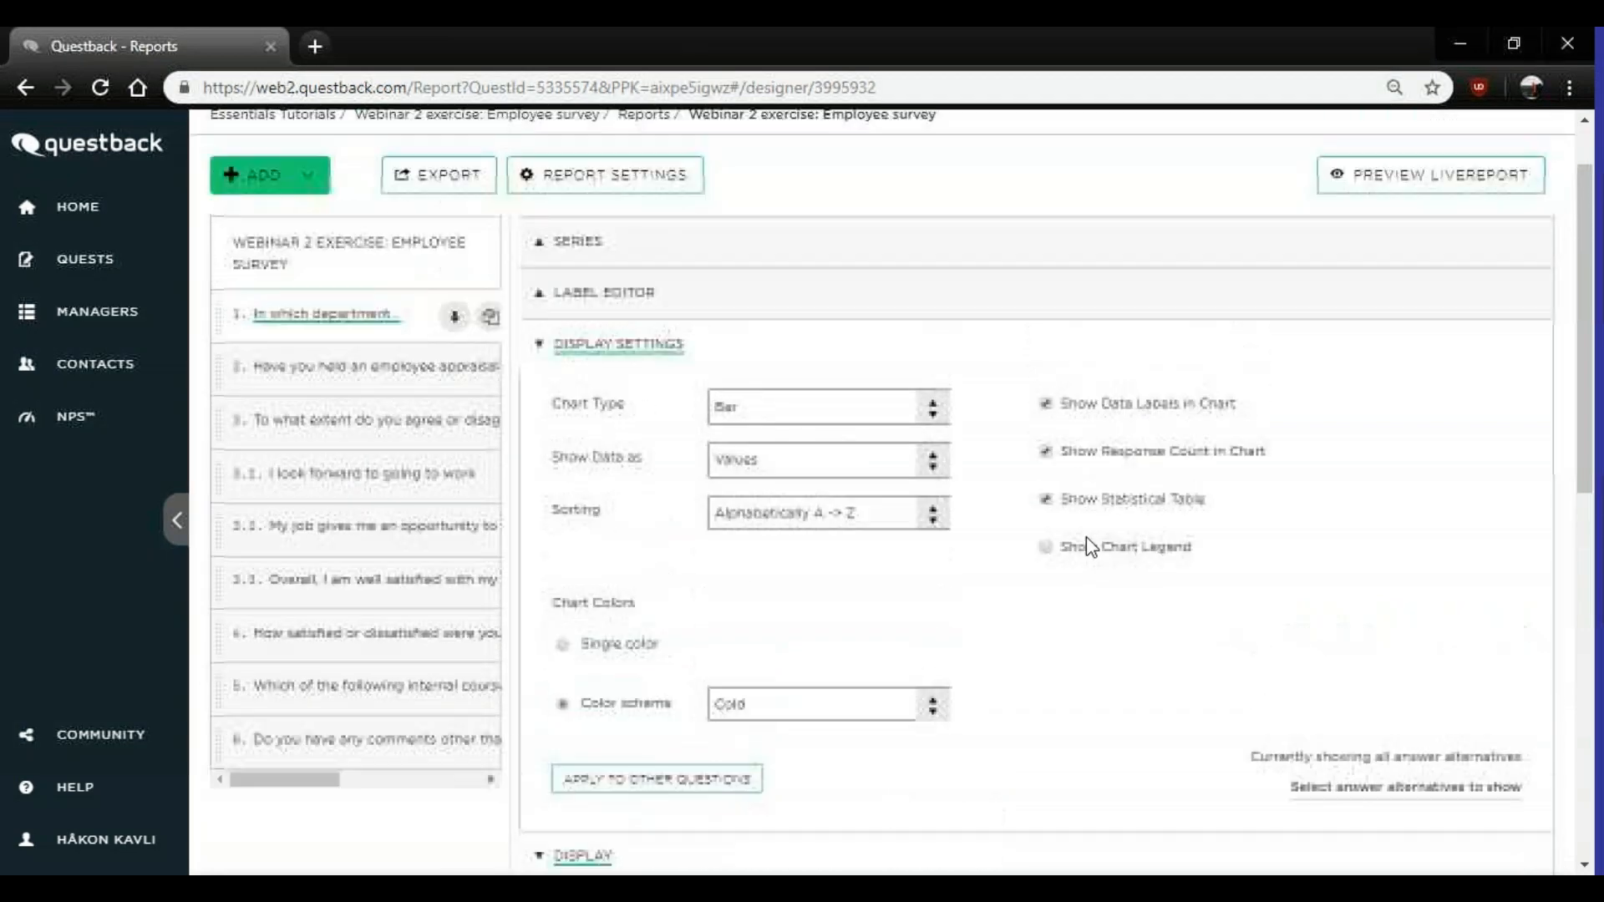
drag(512, 256, 635, 255)
scroll(467, 493, up, 2)
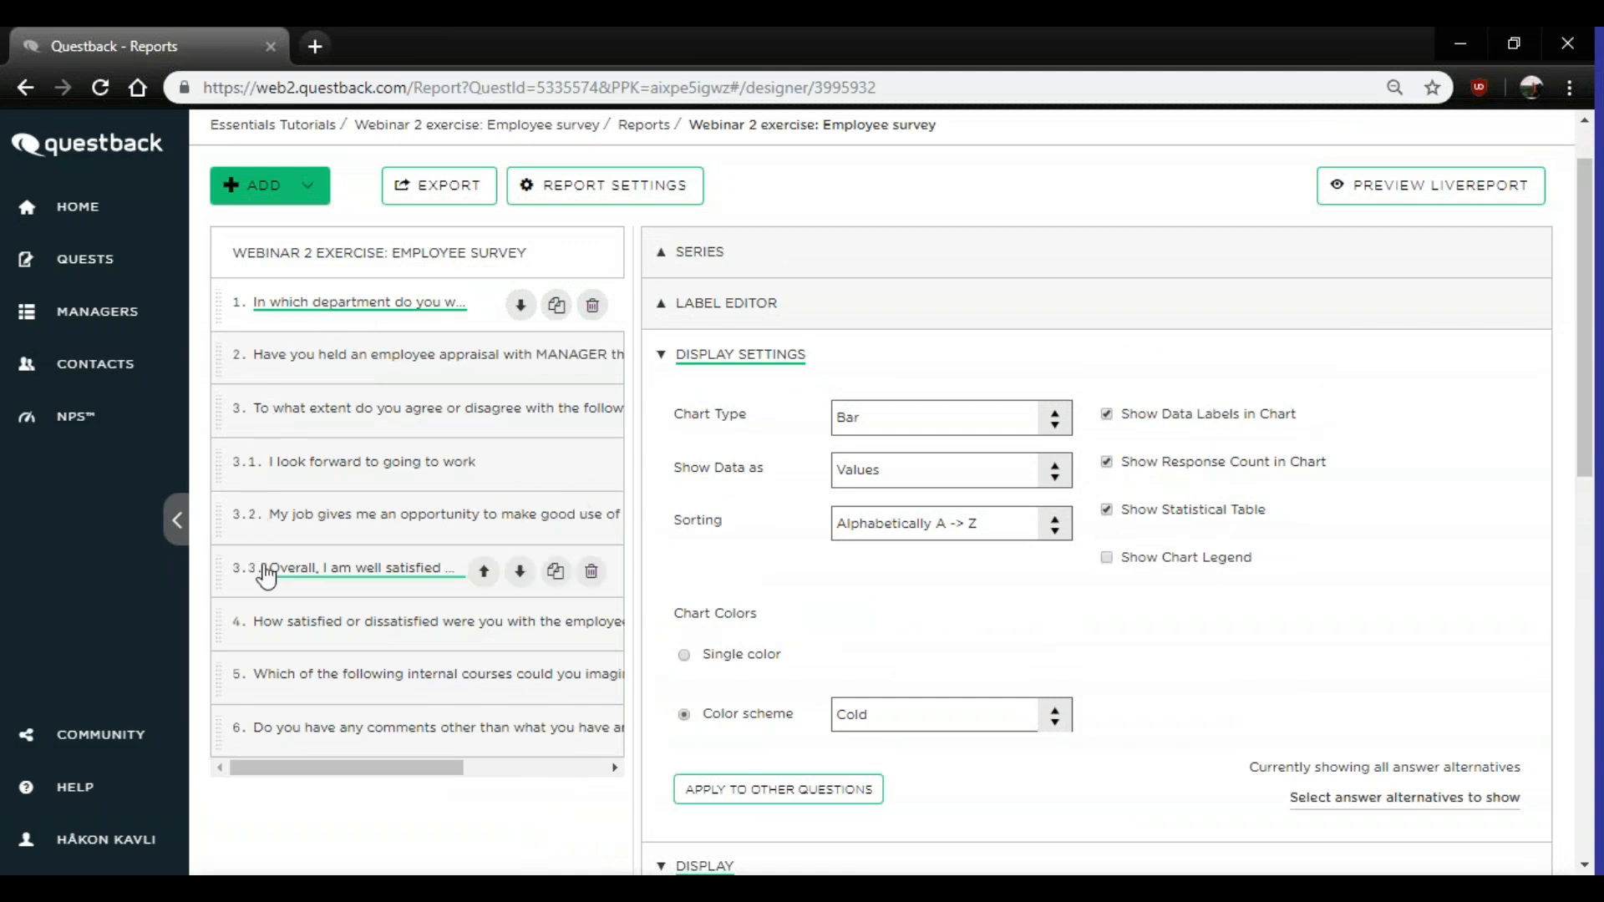
mouse_move(316, 313)
mouse_down()
mouse_move(340, 358)
mouse_move(322, 357)
mouse_move(328, 309)
mouse_up()
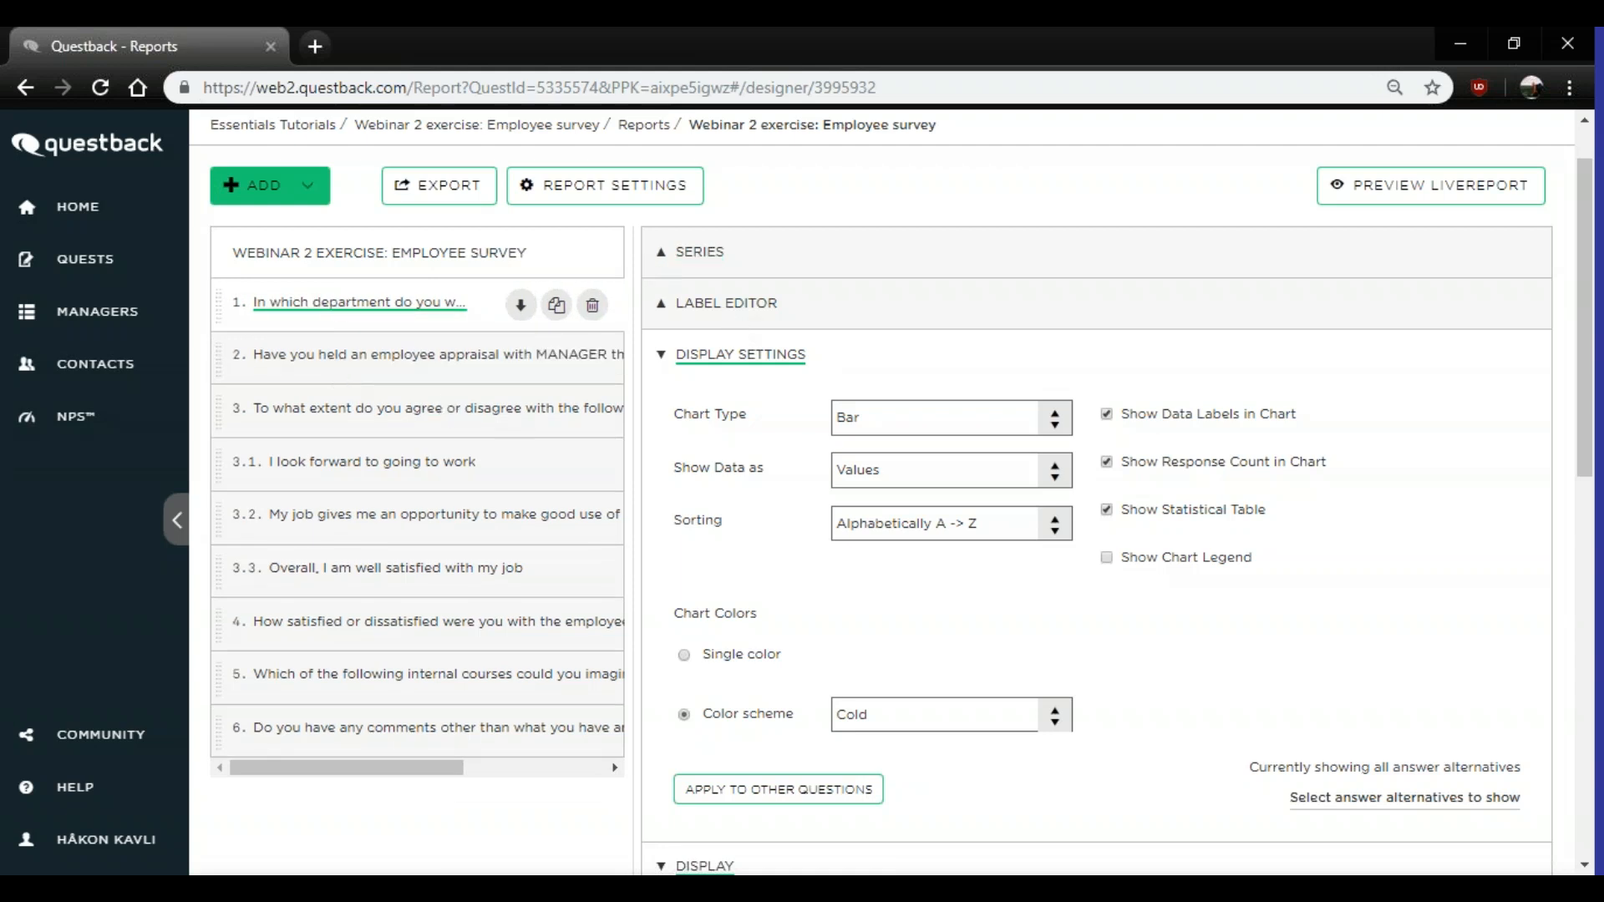
drag(632, 251, 789, 268)
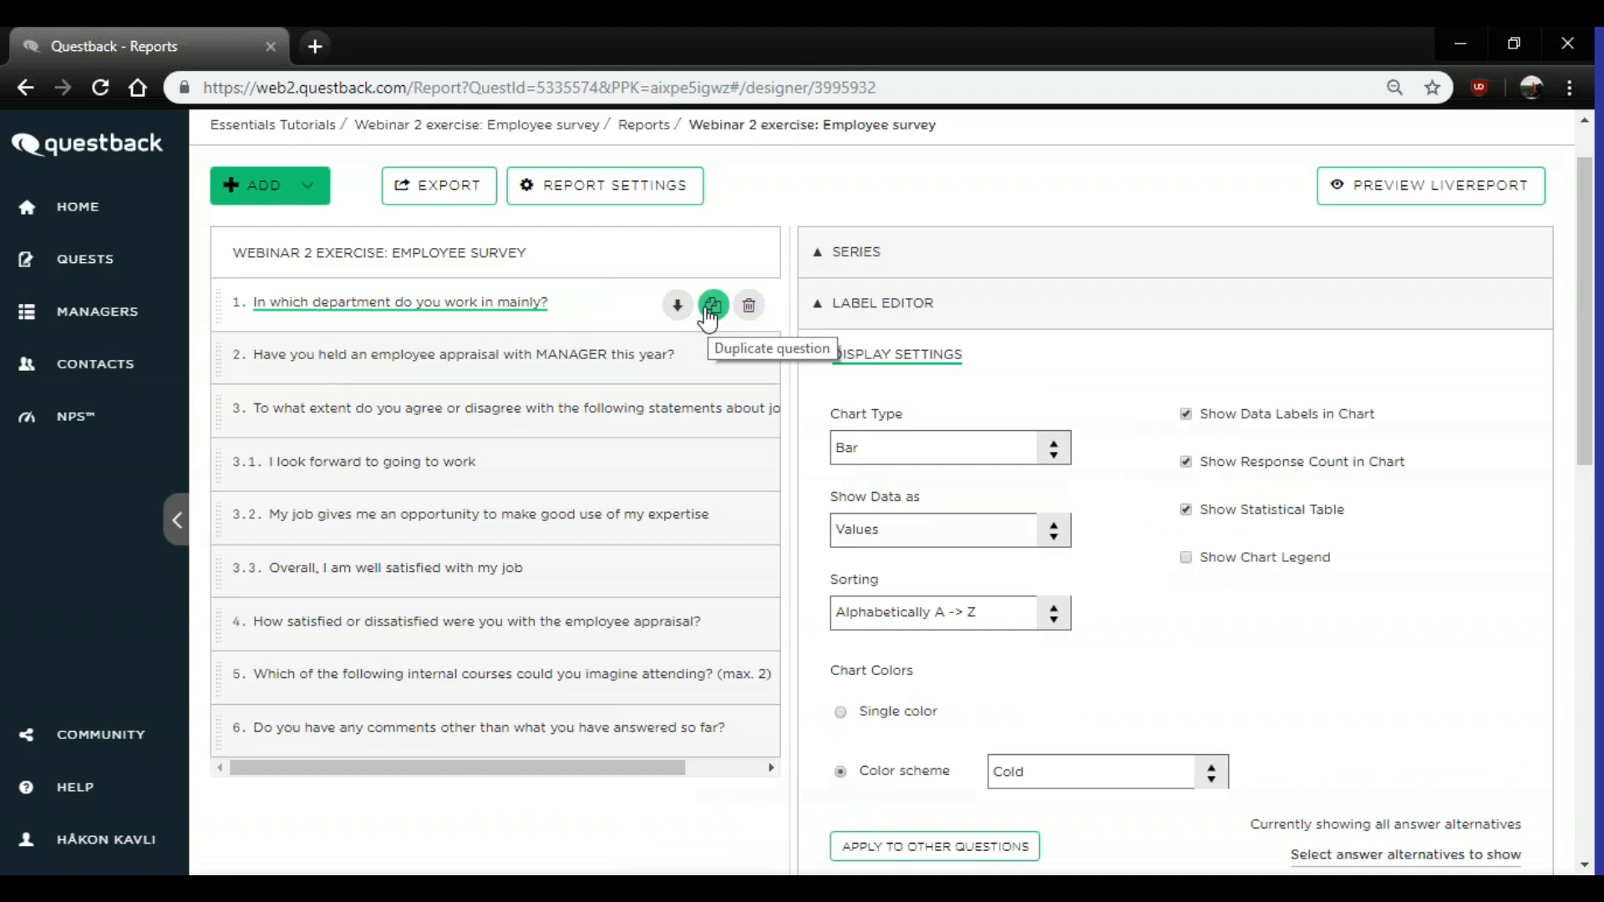
- Duplicate the department question and delete the lower of its two entries in the question list
click(713, 307)
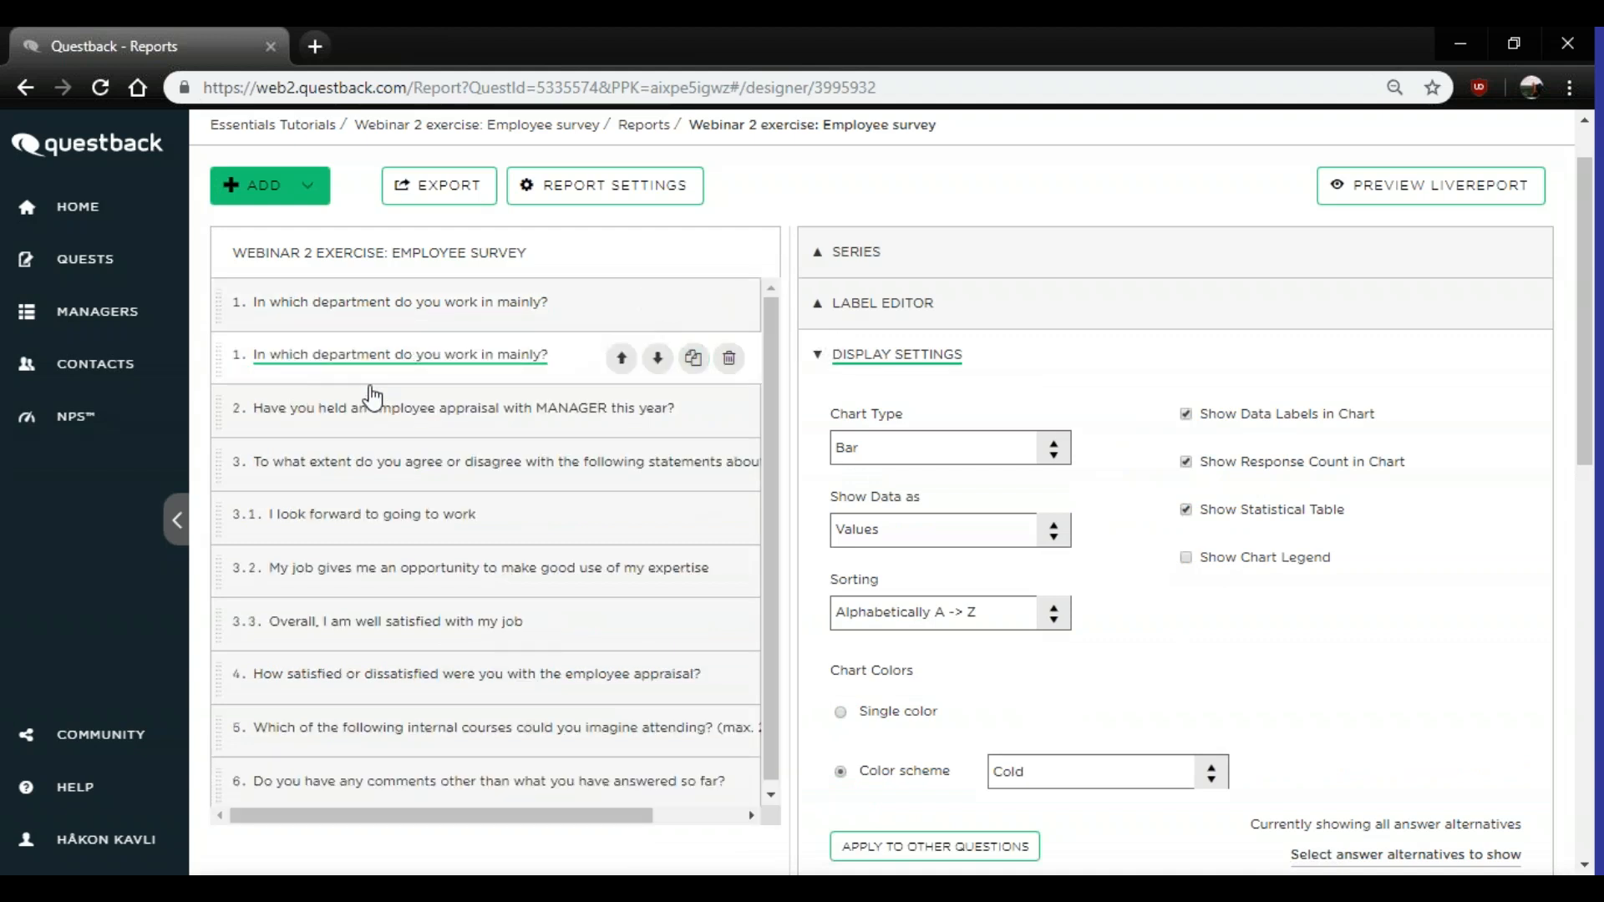
click(434, 351)
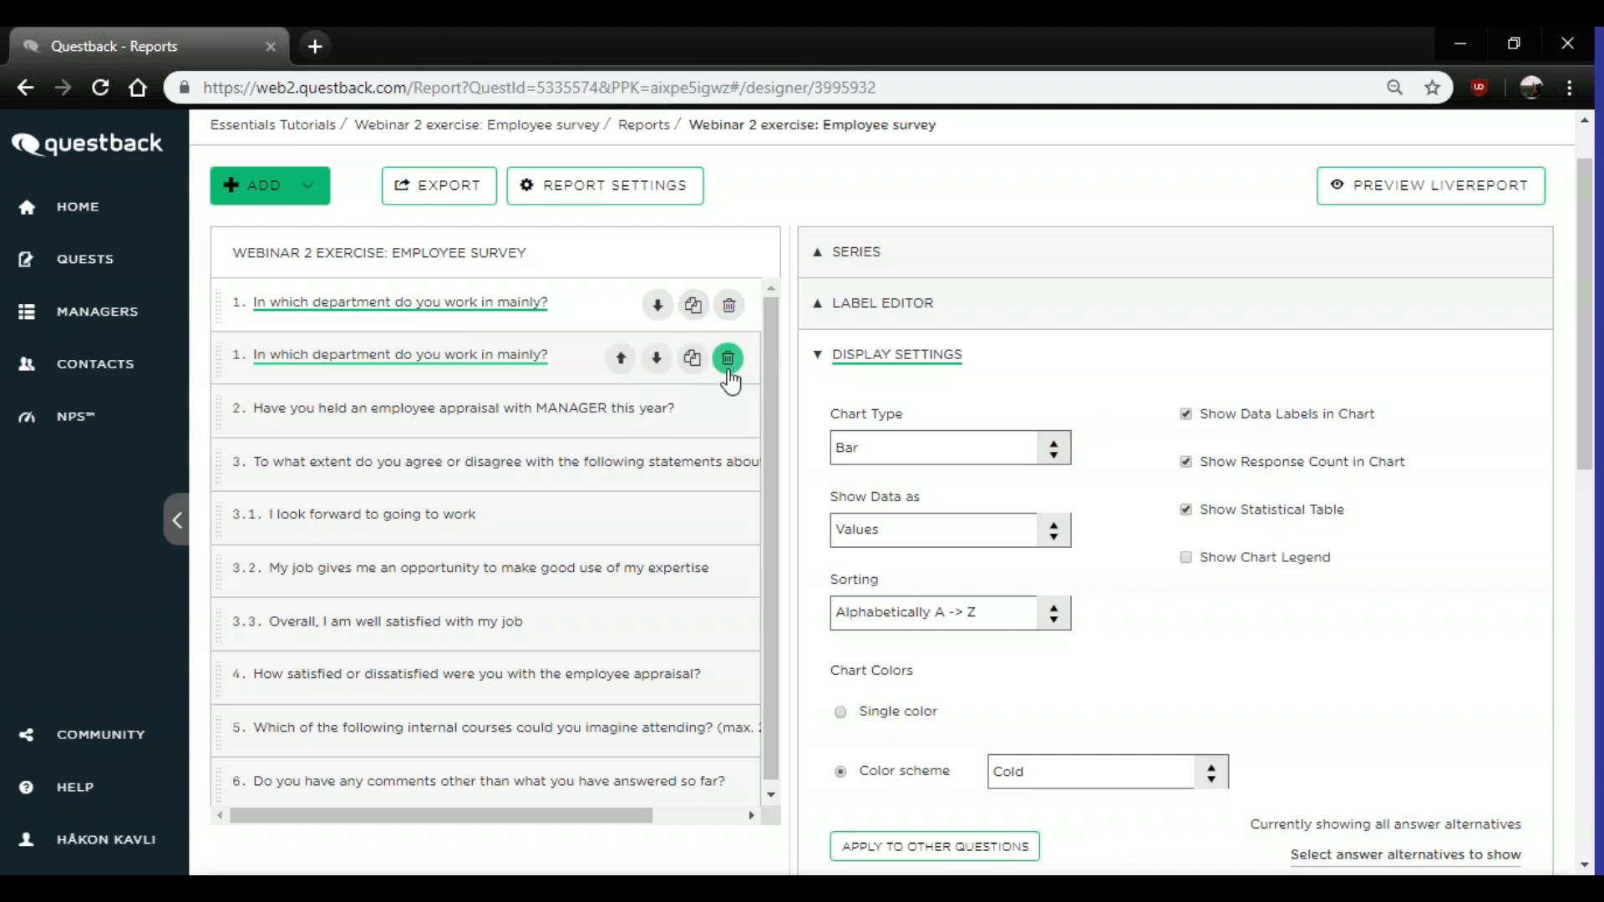
click(727, 368)
- Delete question 6 about additional comments from the report and check the question list
scroll(647, 525, down, 2)
scroll(647, 525, down, 2)
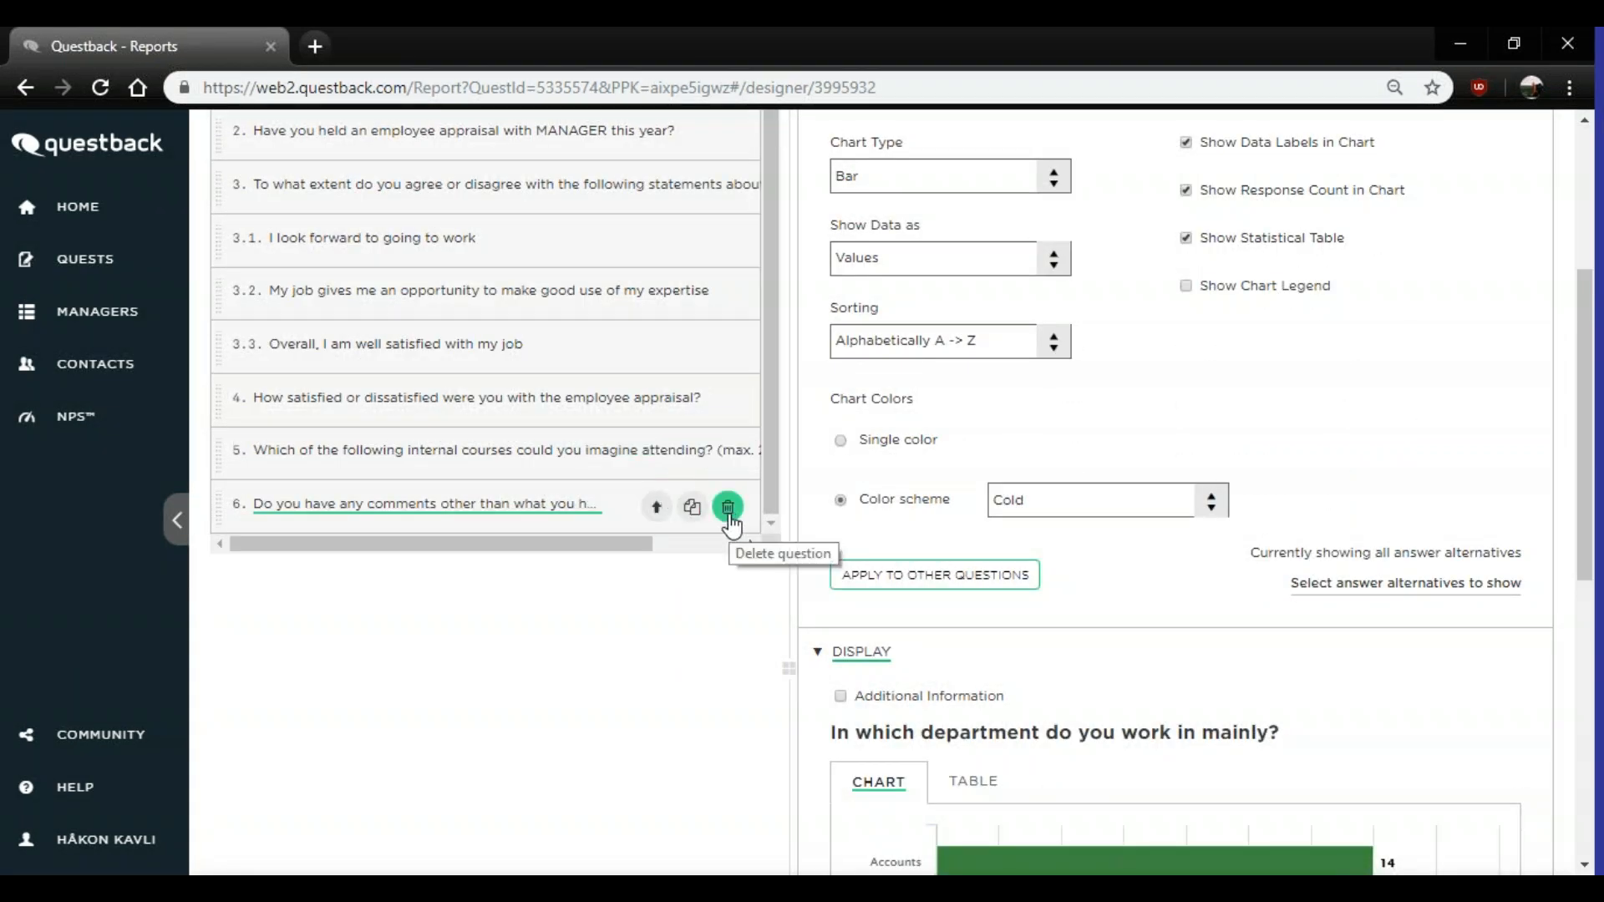
scroll(661, 417, up, 3)
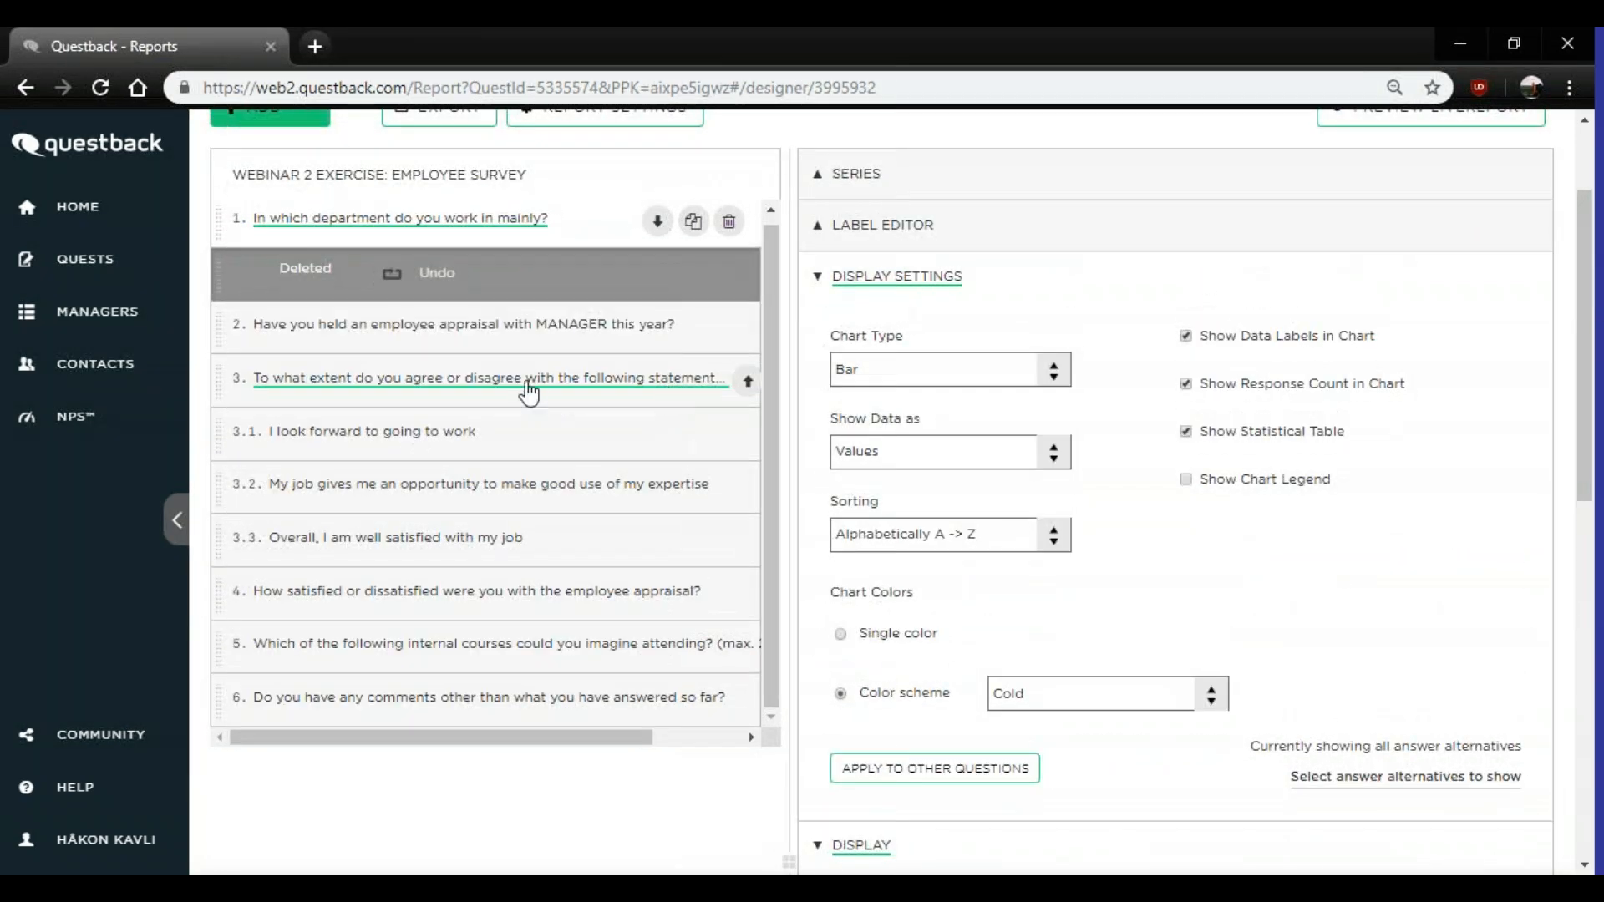
scroll(729, 487, down, 2)
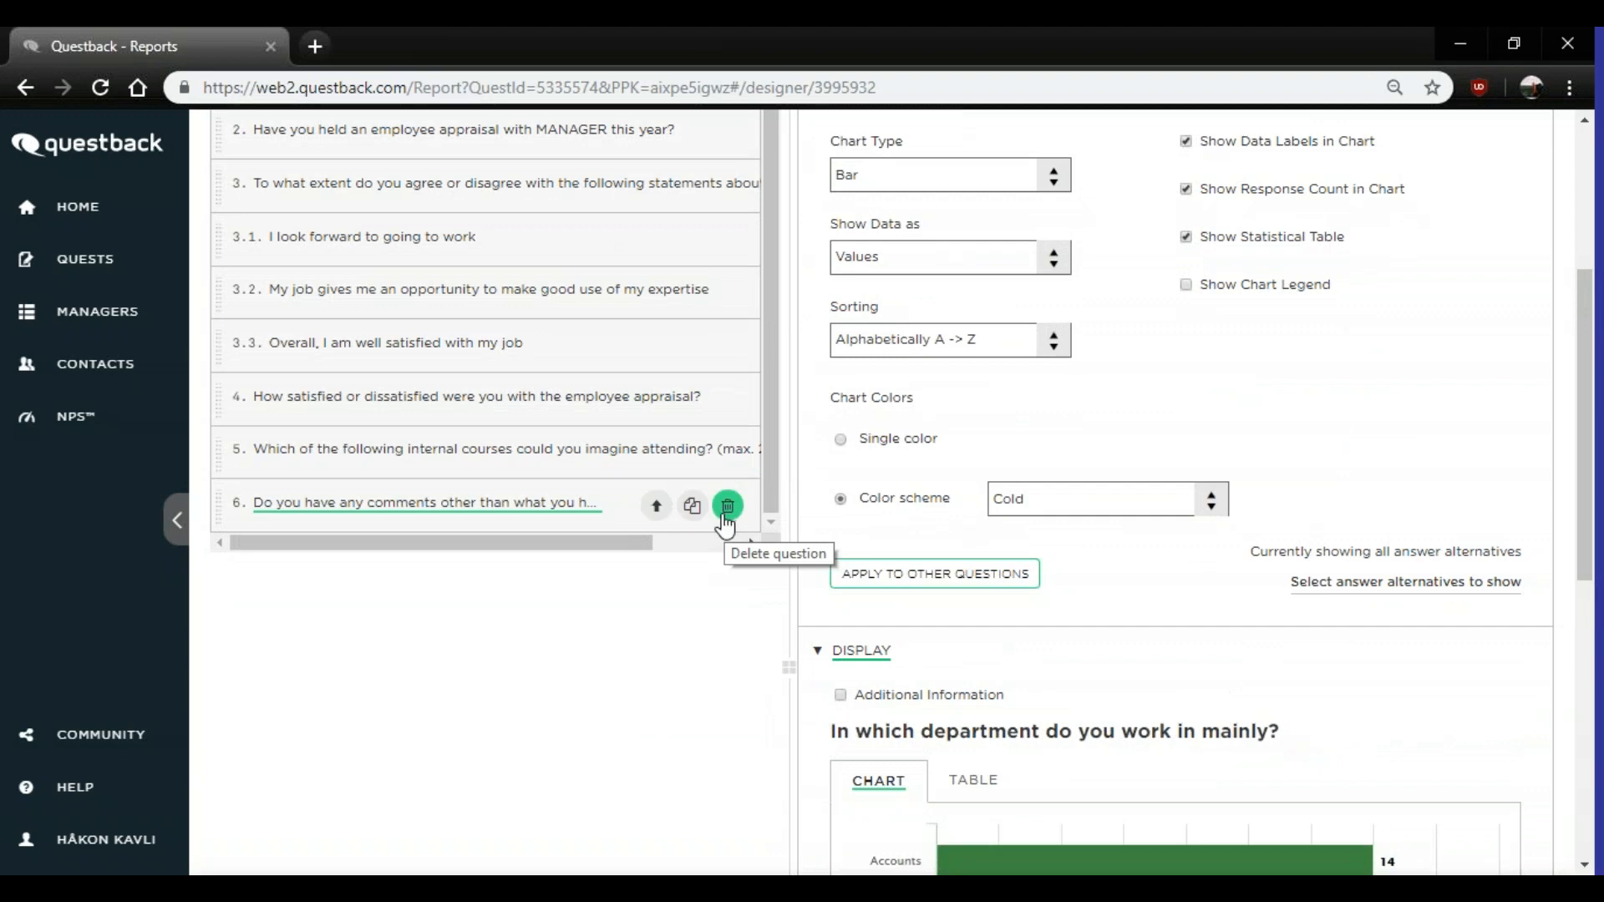
click(725, 513)
scroll(601, 491, up, 3)
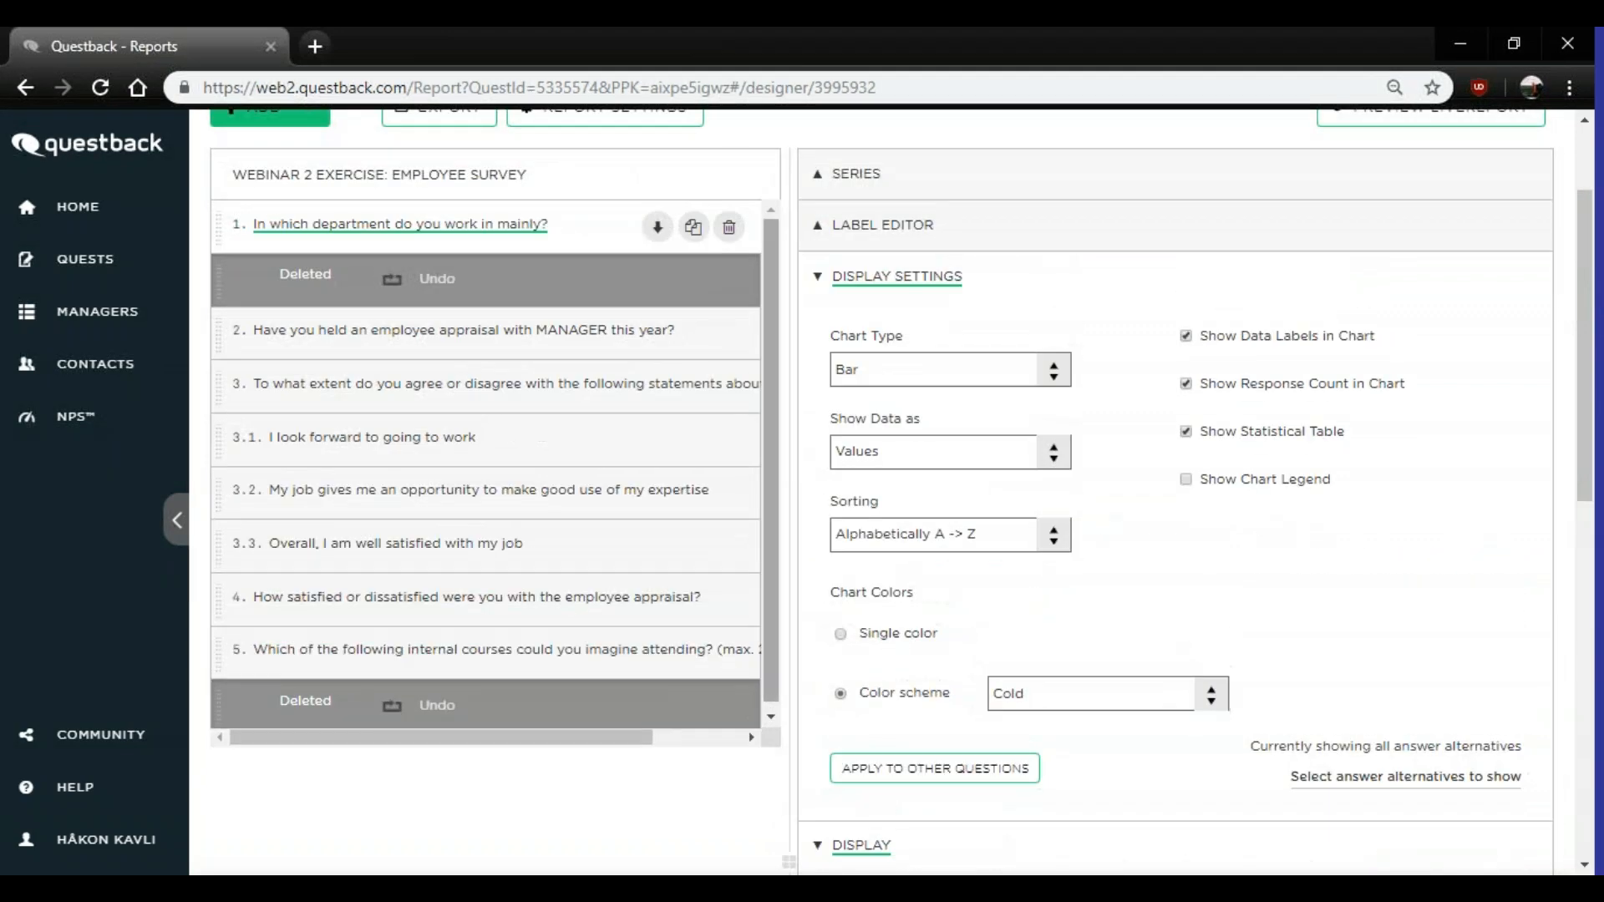
scroll(490, 494, up, 2)
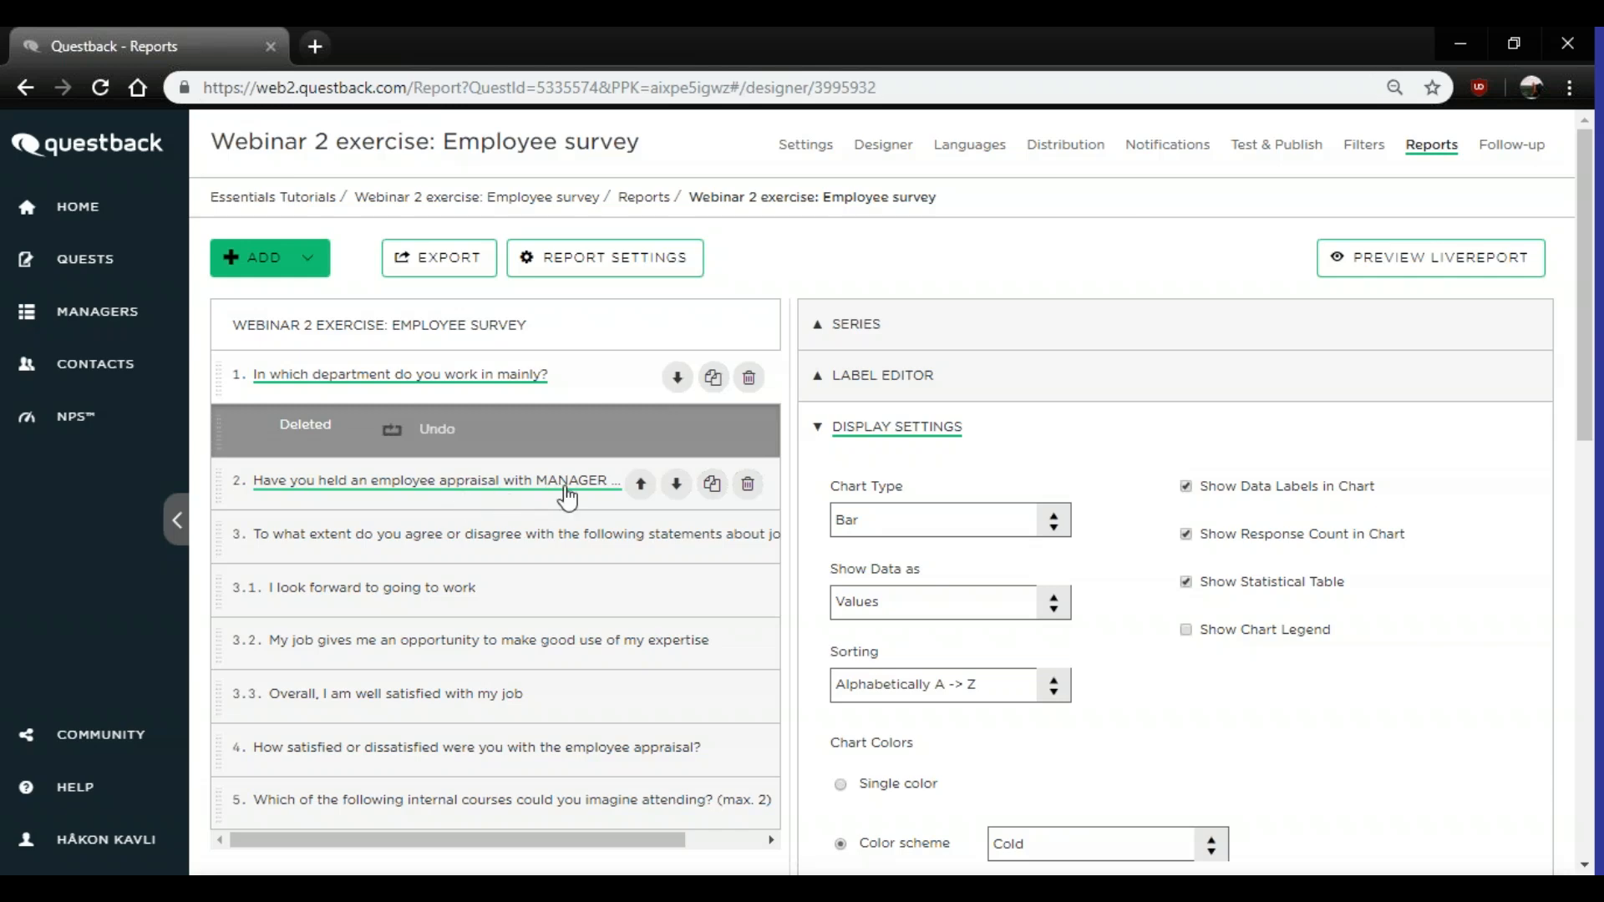
- Review the department question's display settings, answer alternatives option and chart
scroll(1161, 484, down, 3)
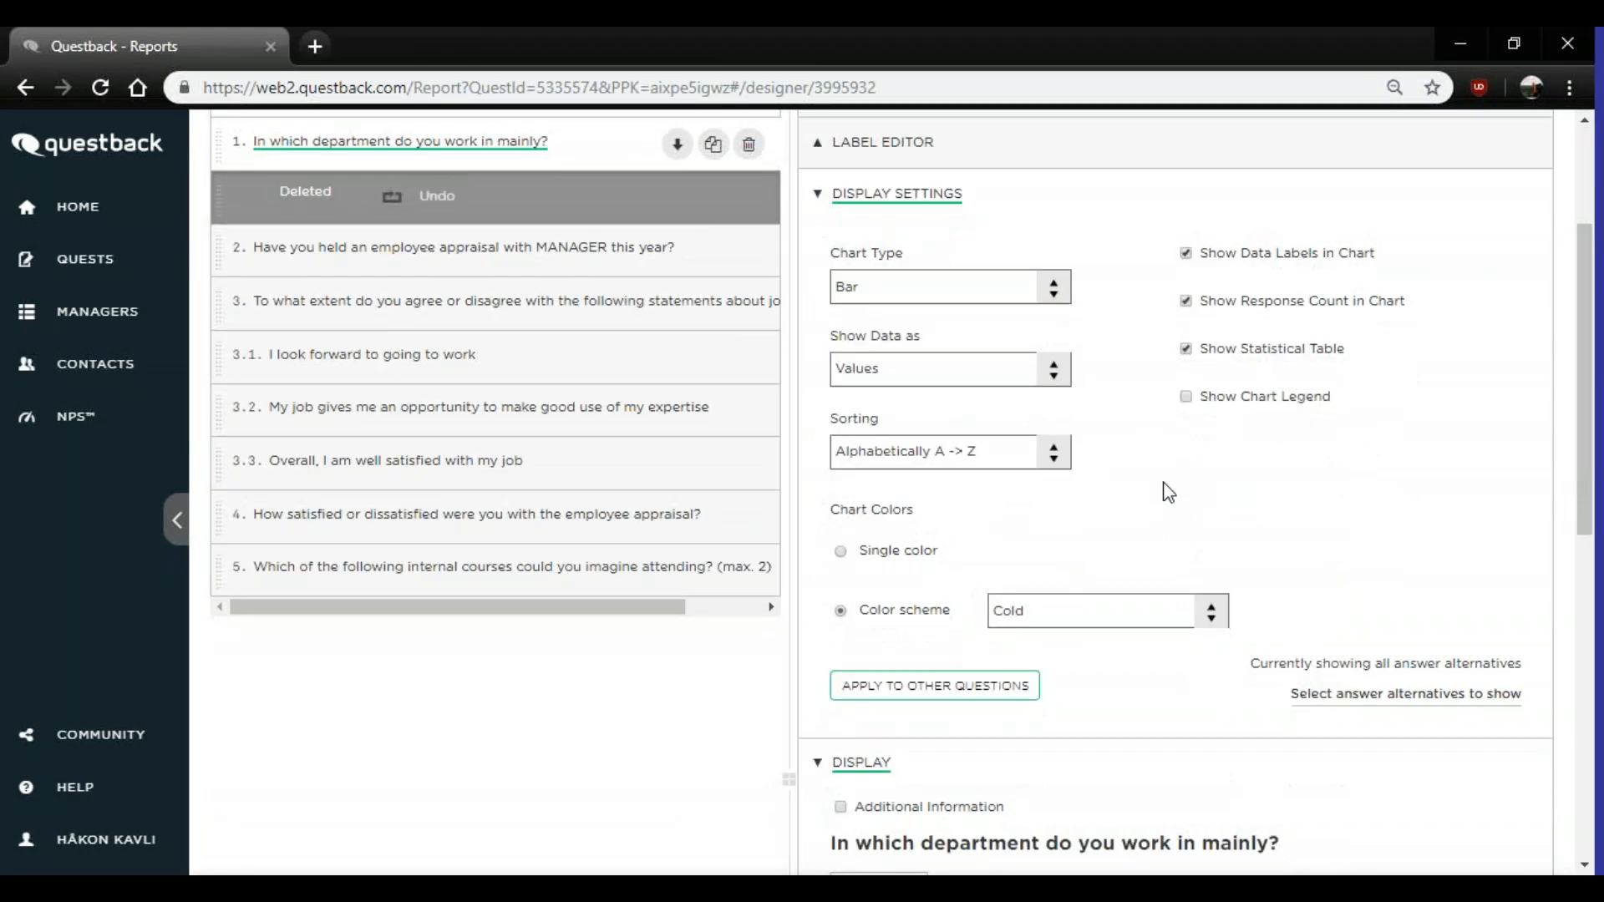
scroll(1165, 491, down, 3)
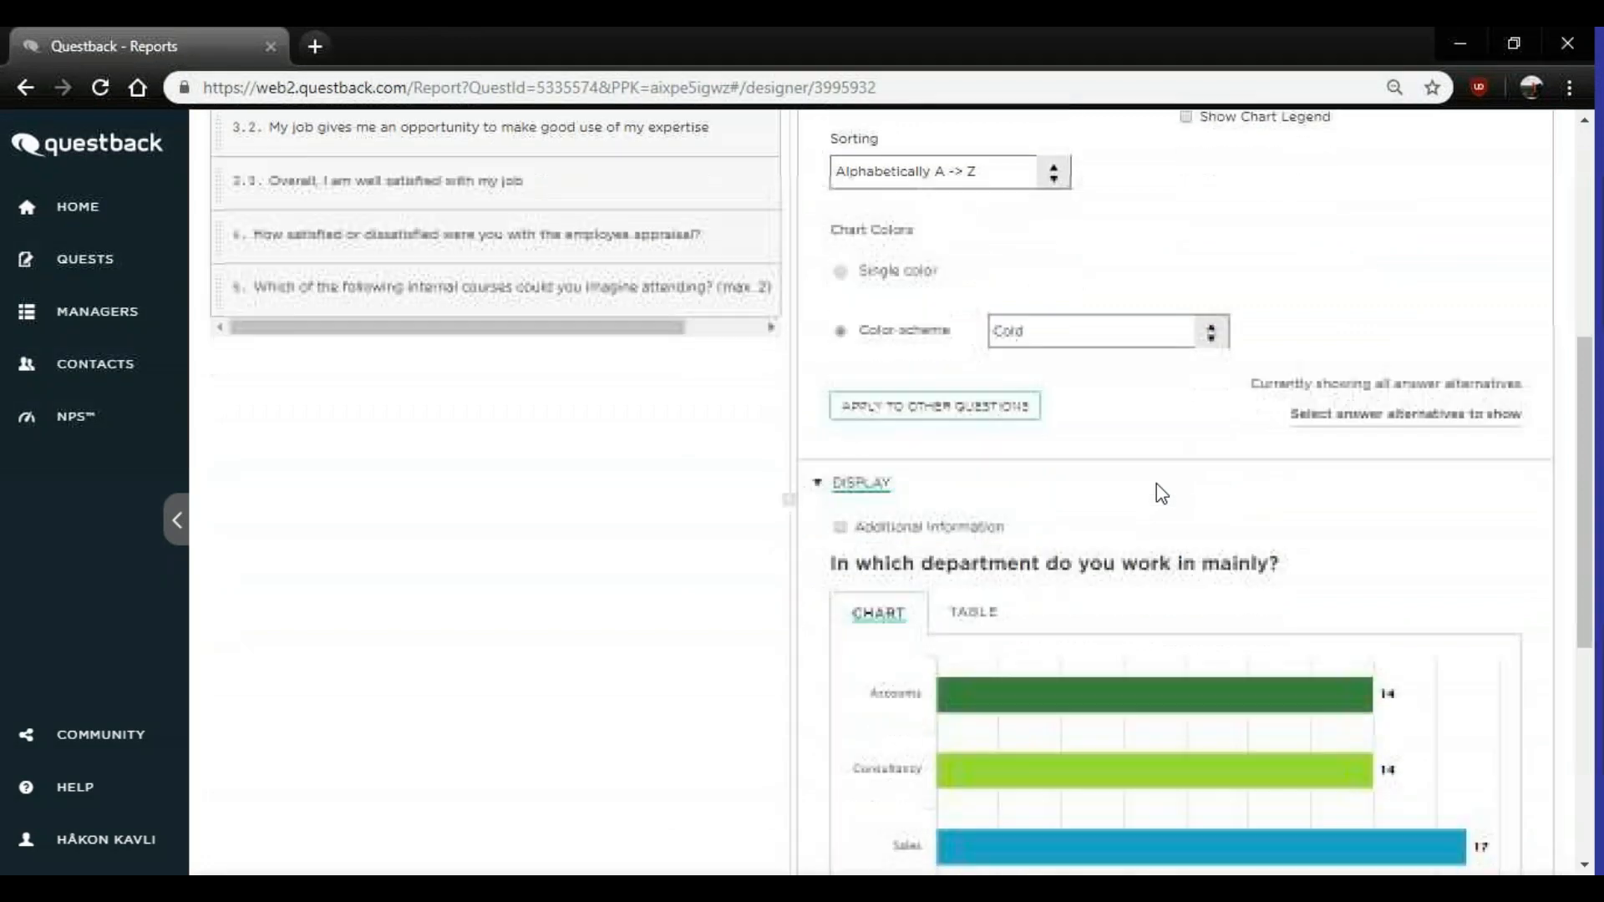
scroll(1166, 489, down, 2)
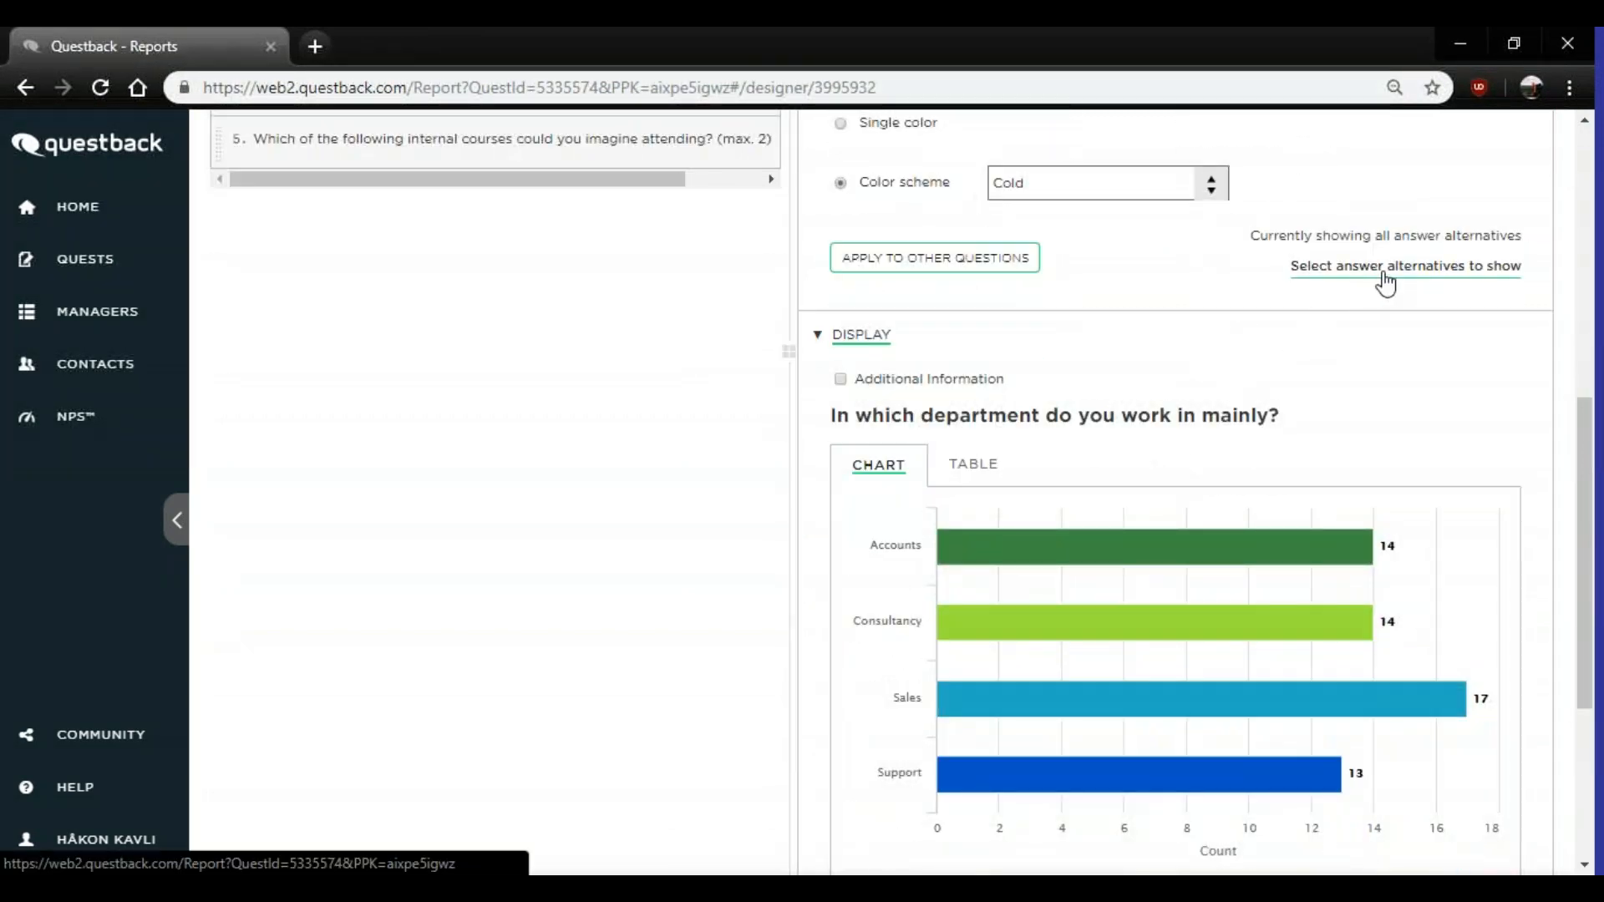
scroll(1380, 461, up, 3)
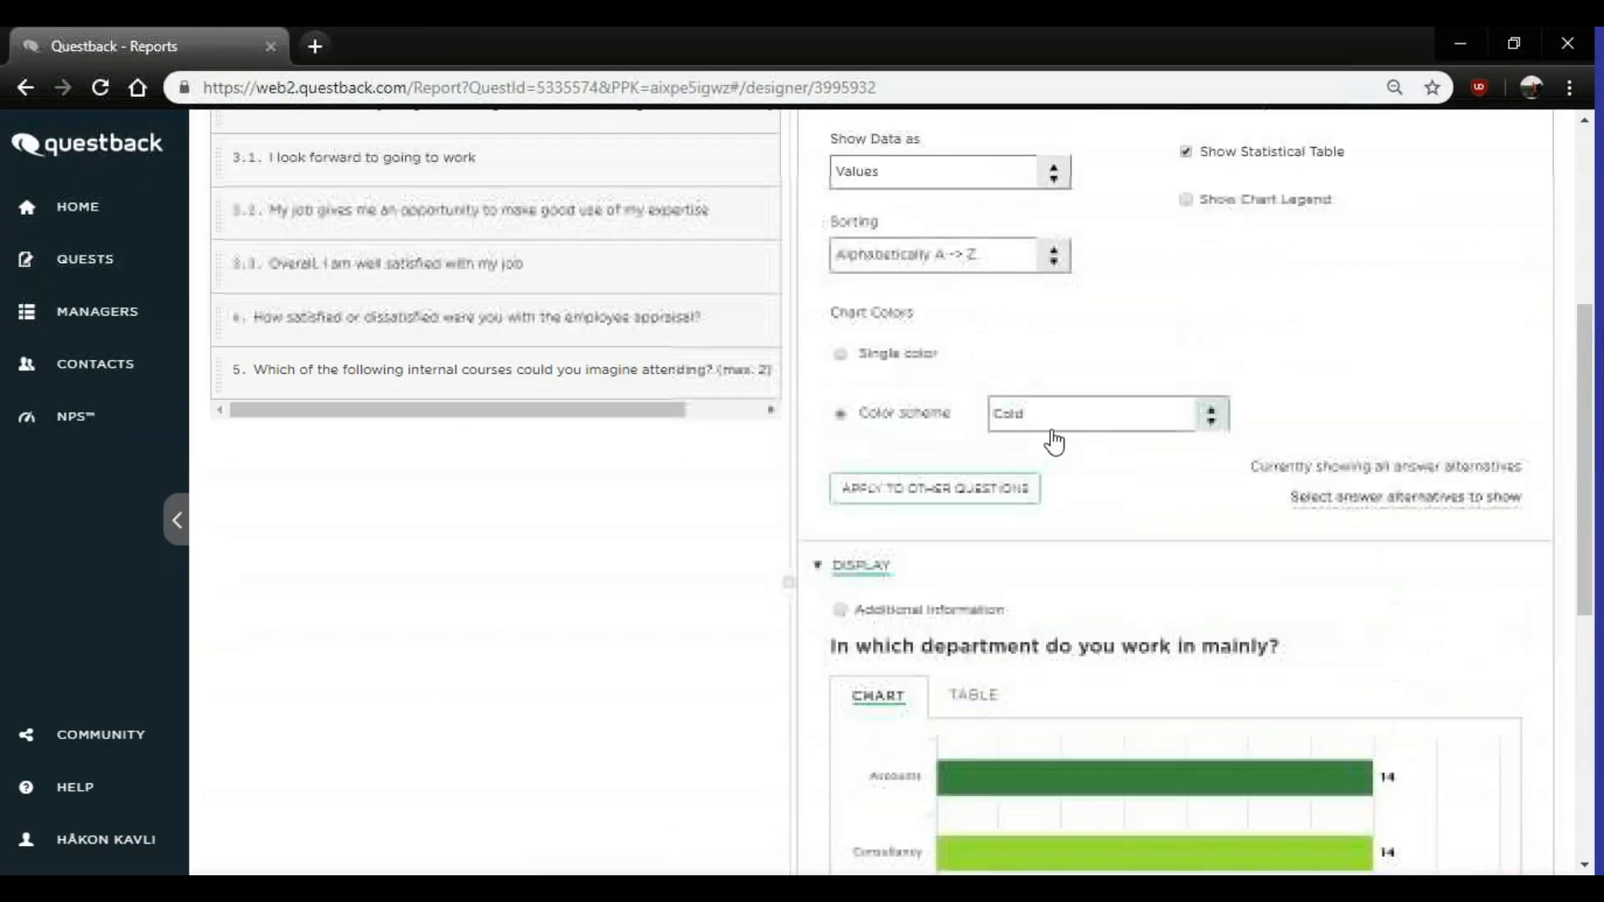
scroll(376, 313, down, 1)
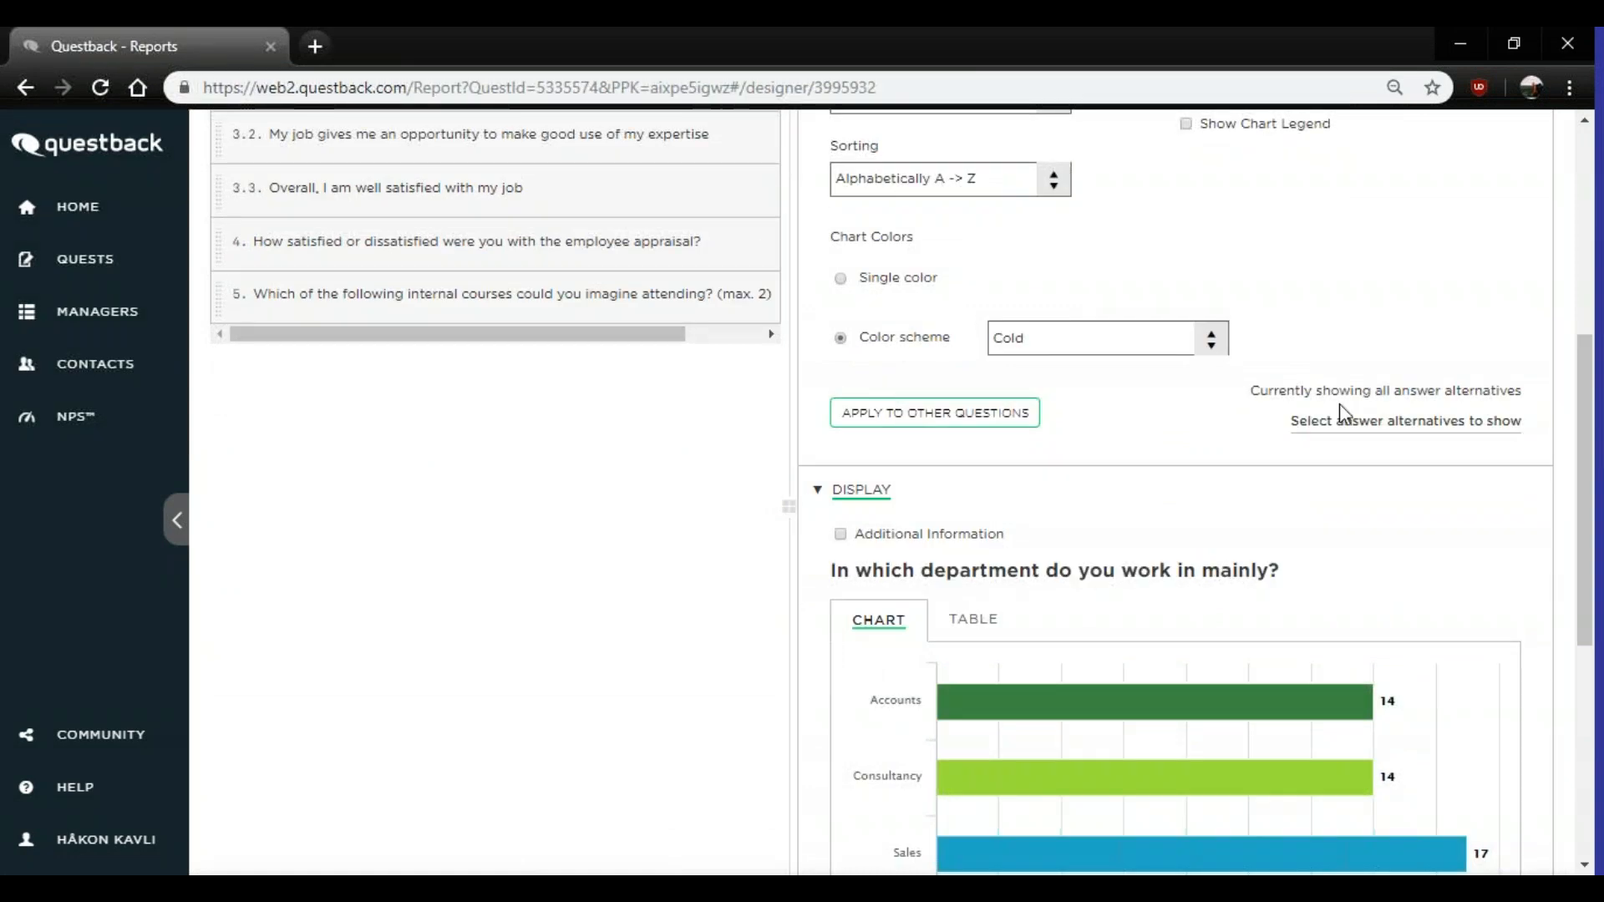
scroll(817, 568, up, 1)
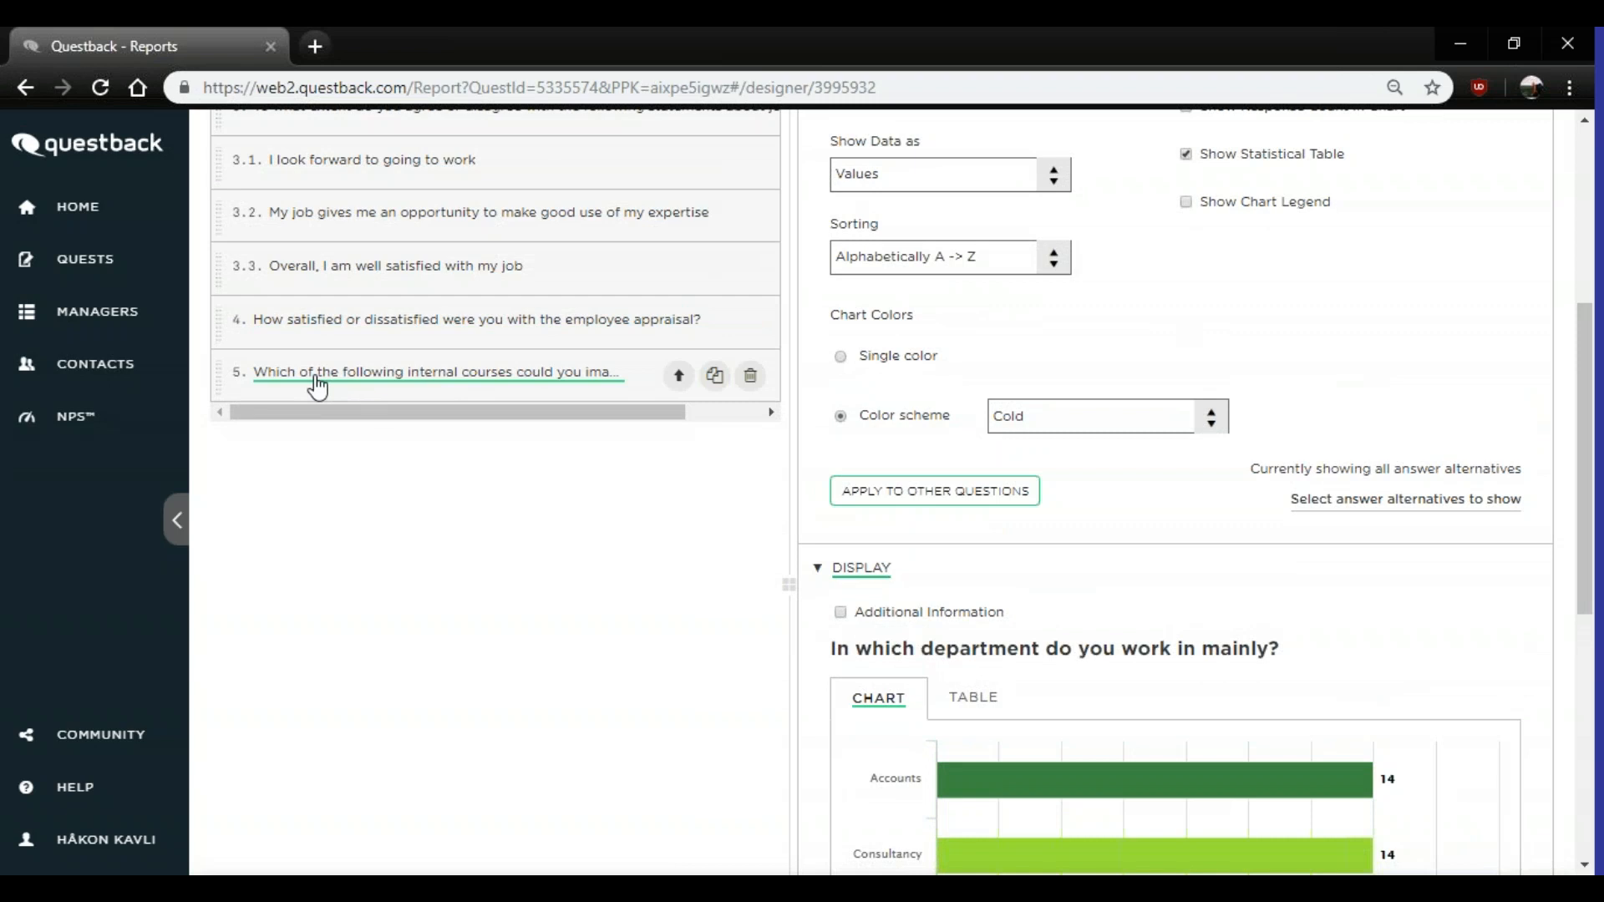
- Open question 5 about internal courses and examine the answer alternatives in its chart
click(469, 386)
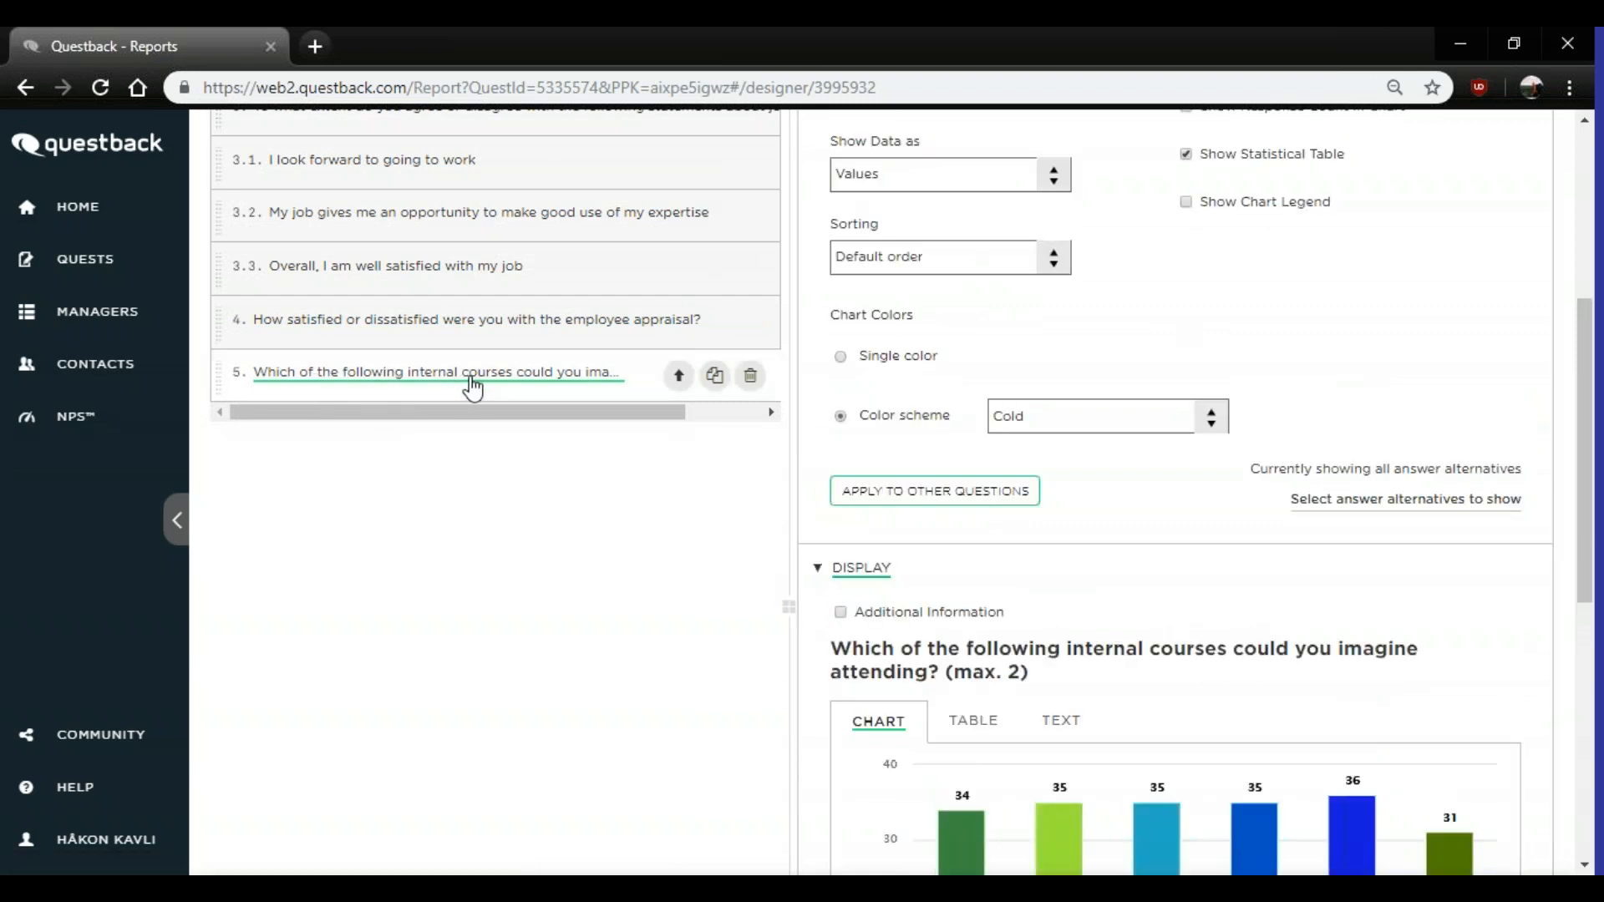
scroll(1403, 543, down, 6)
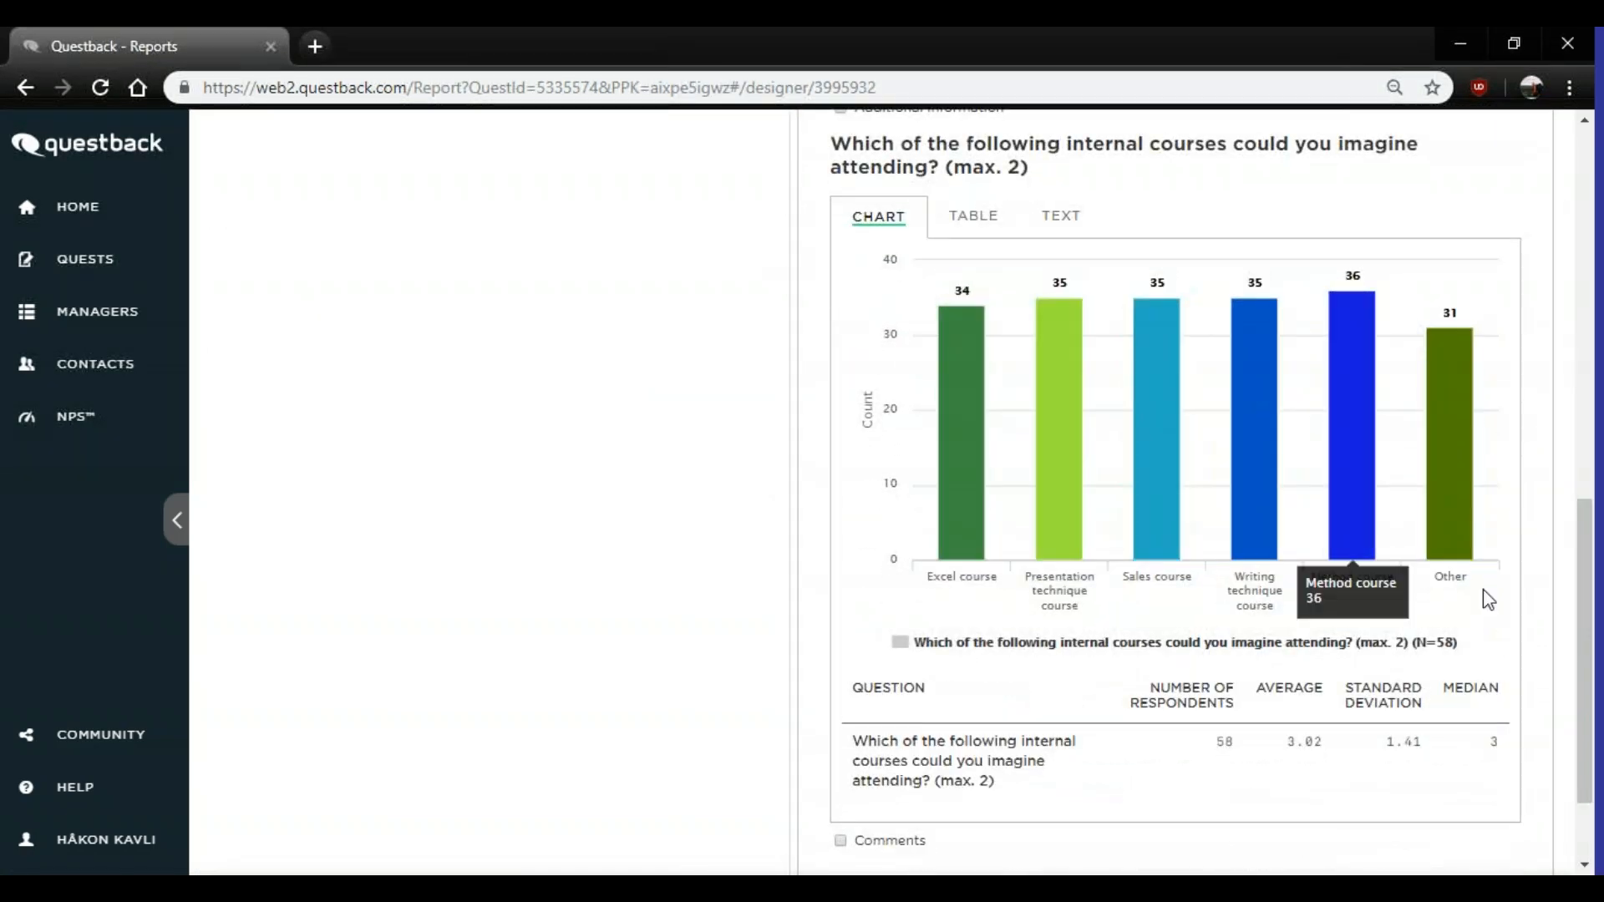
scroll(1491, 622, up, 1)
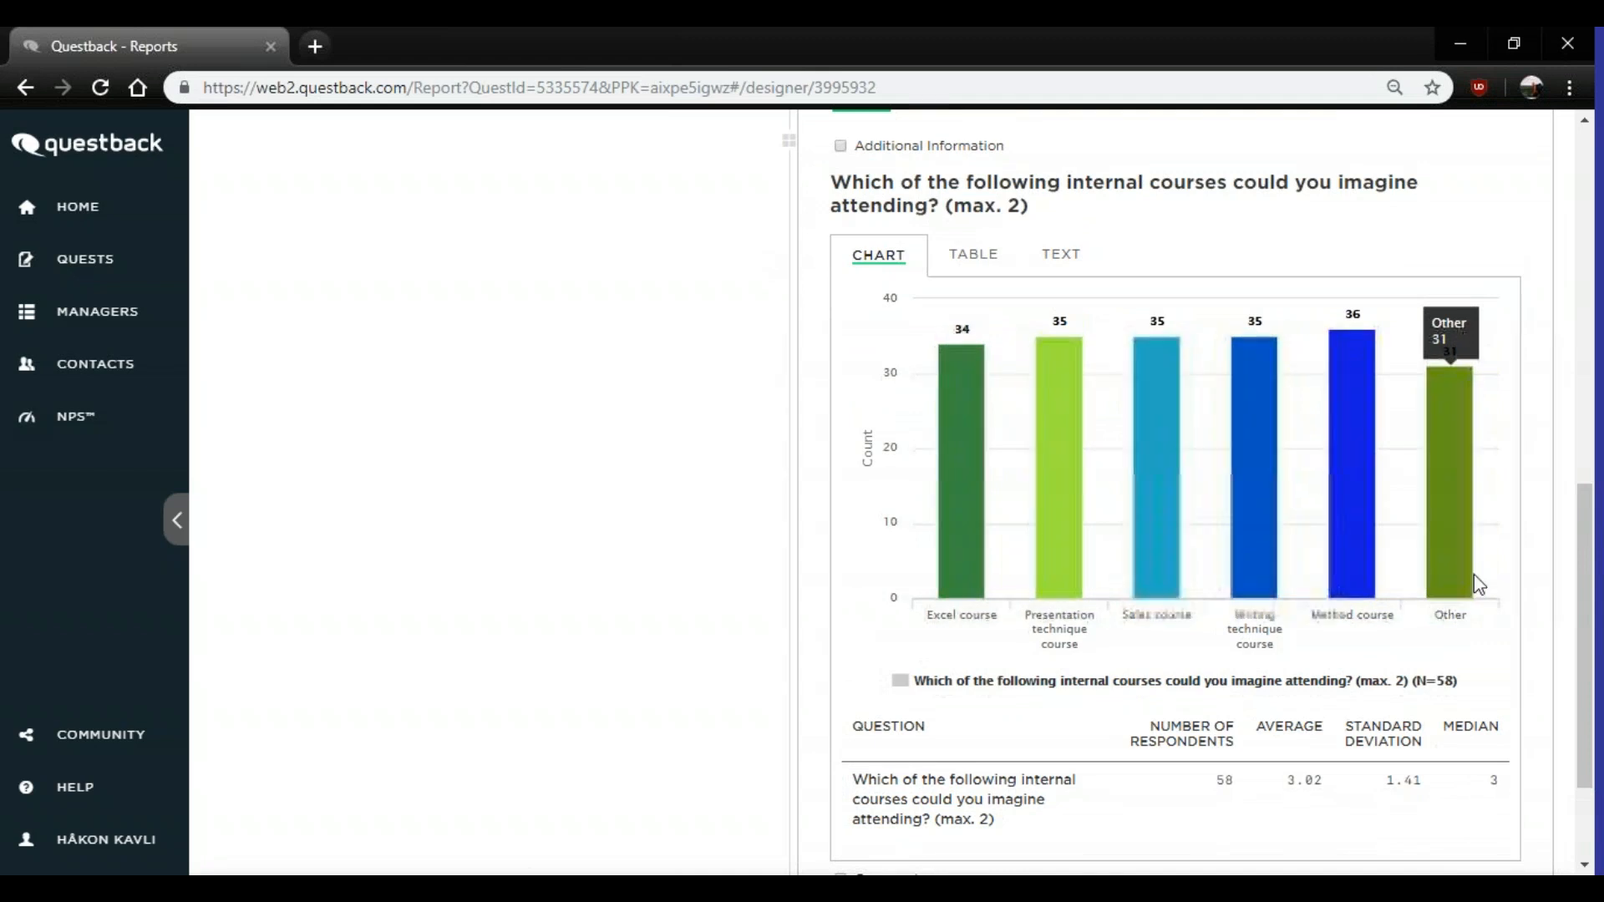
scroll(1474, 601, down, 1)
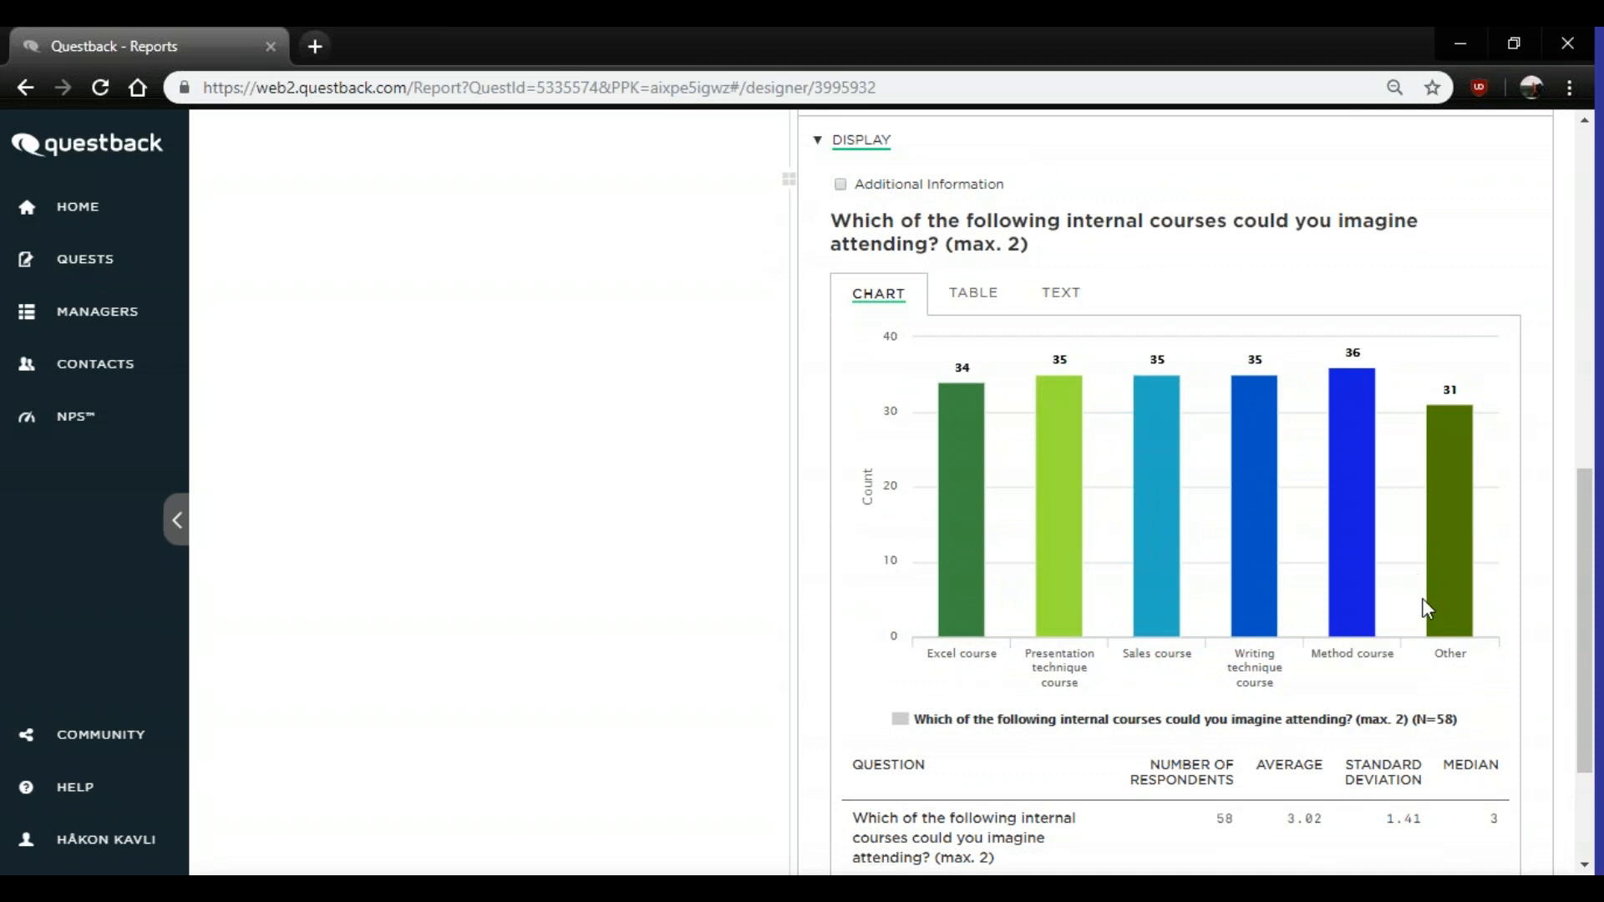
mouse_move(1433, 608)
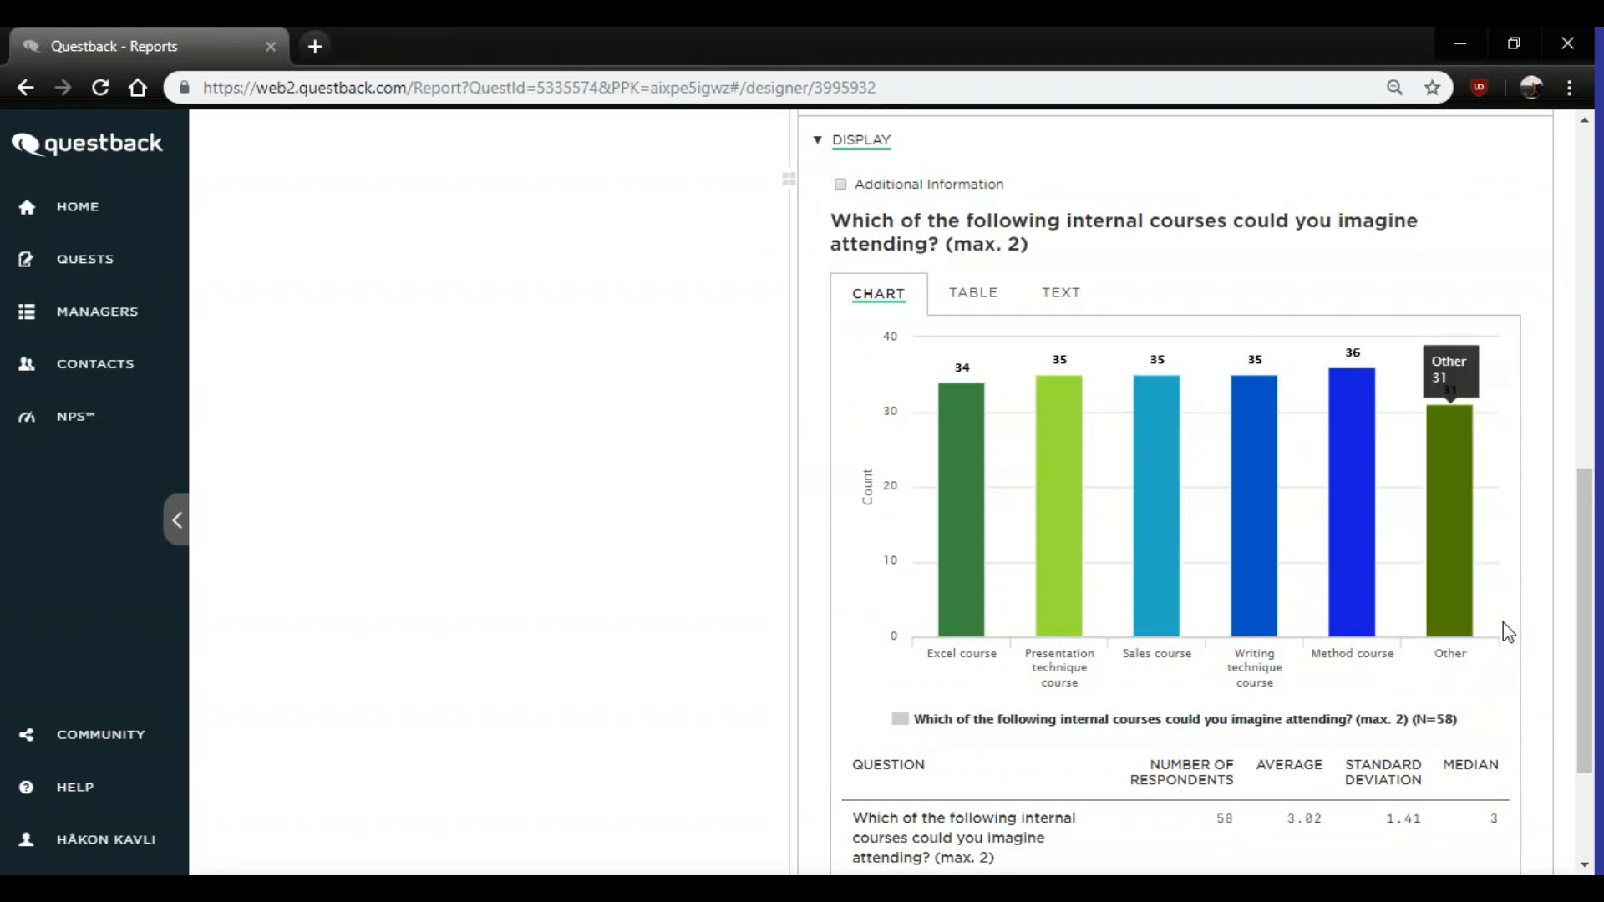
scroll(1466, 635, up, 1)
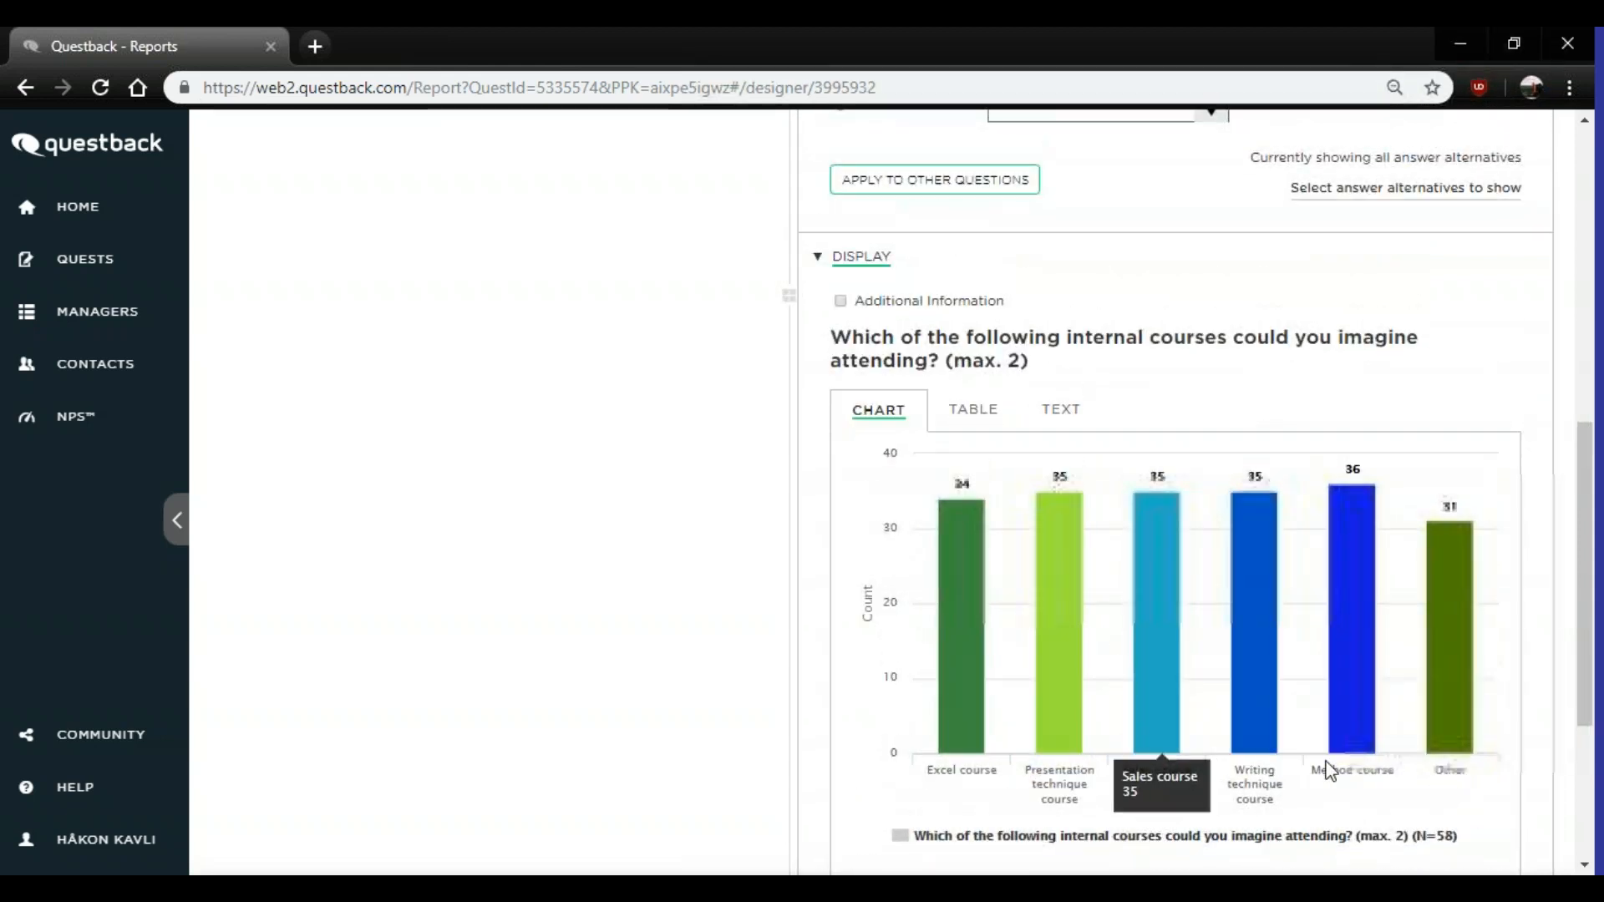
scroll(1432, 363, up, 1)
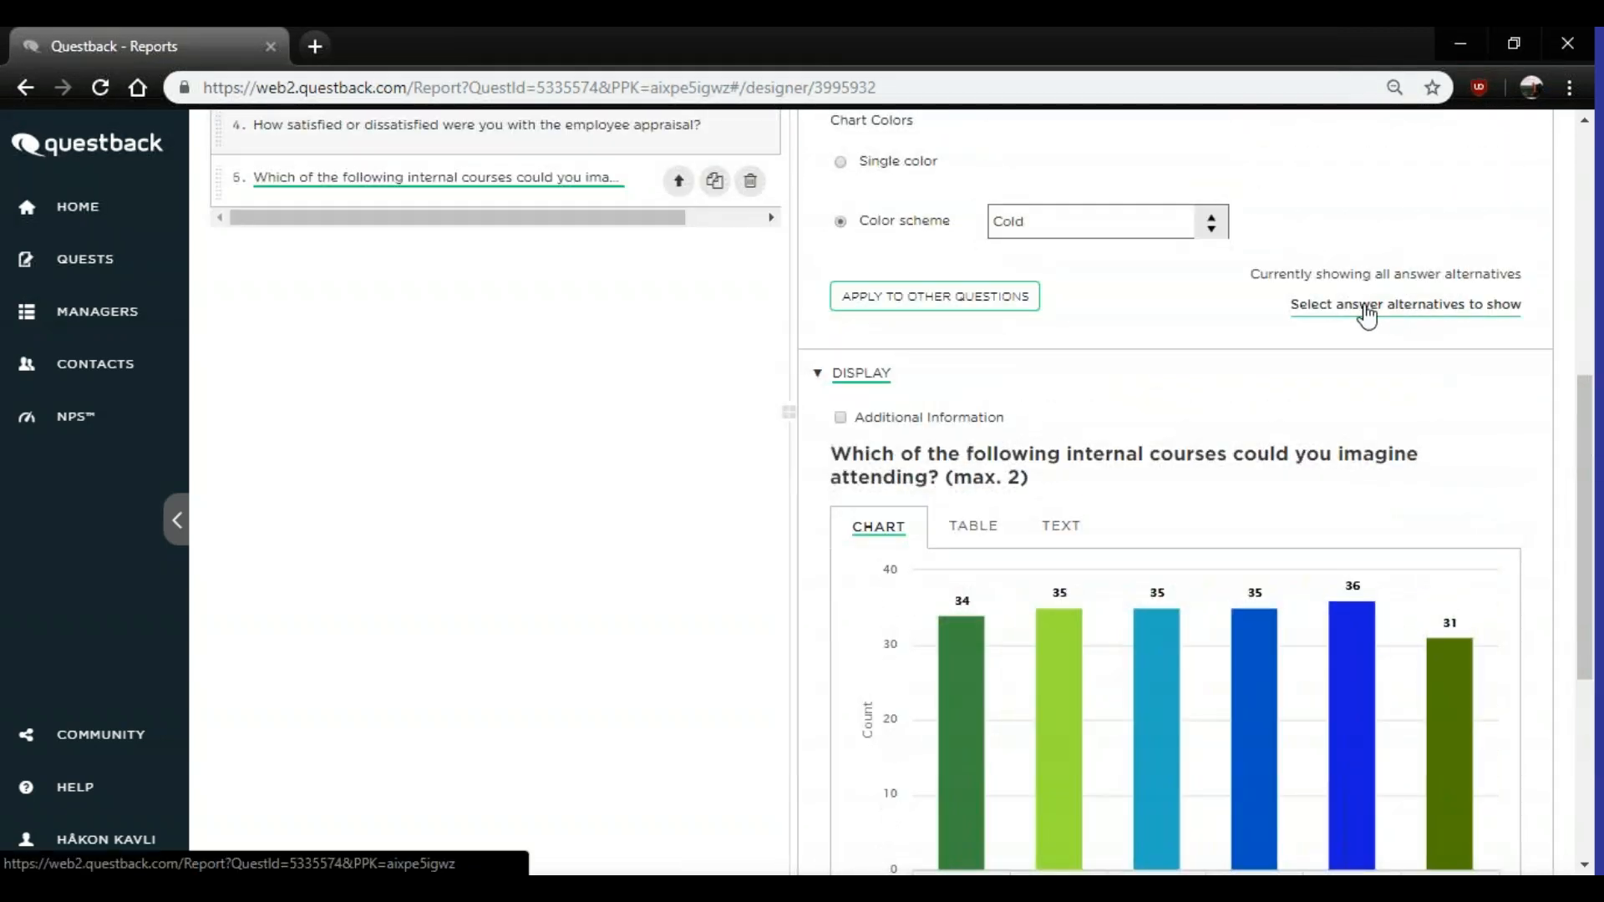
- Exclude the answer alternative "Other" from the internal courses chart and save the report changes
click(1435, 306)
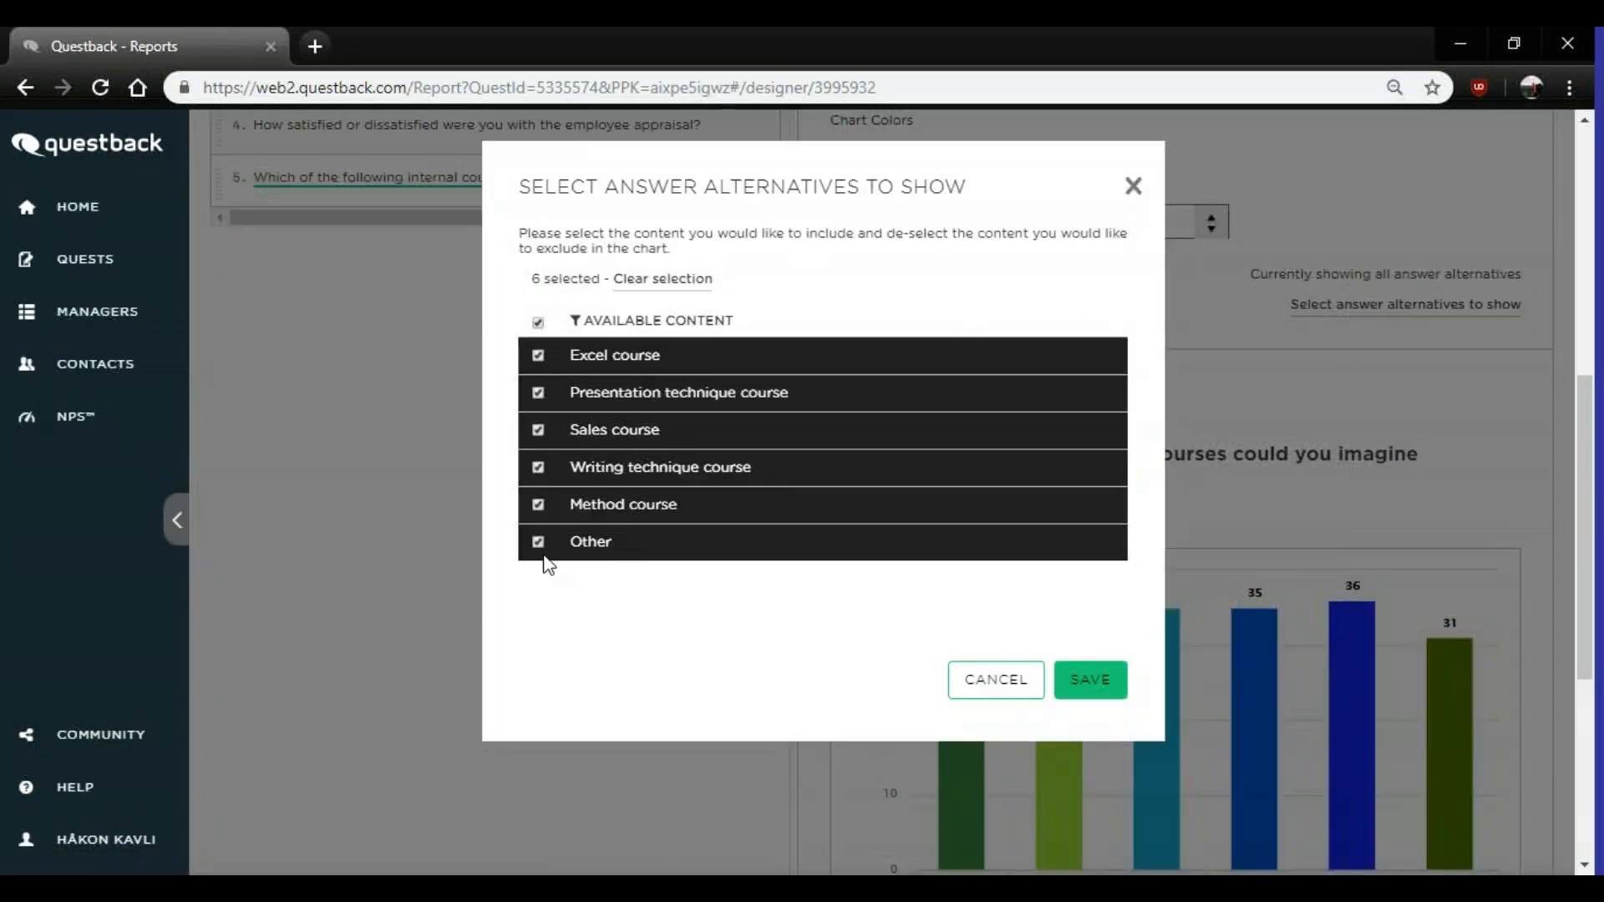
click(538, 543)
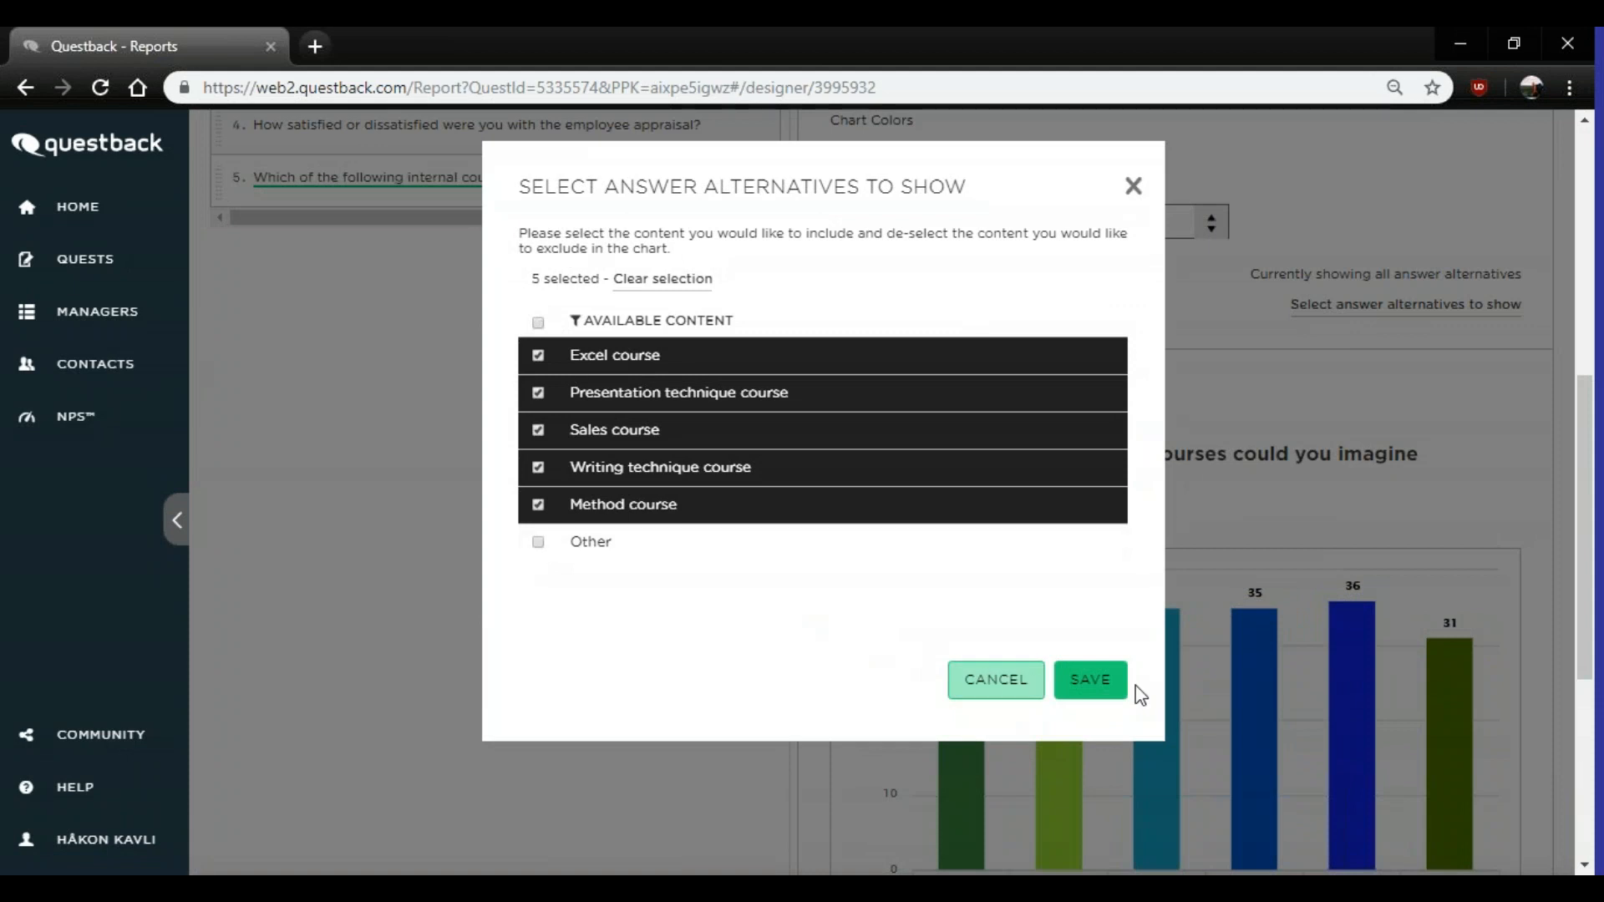
click(1083, 682)
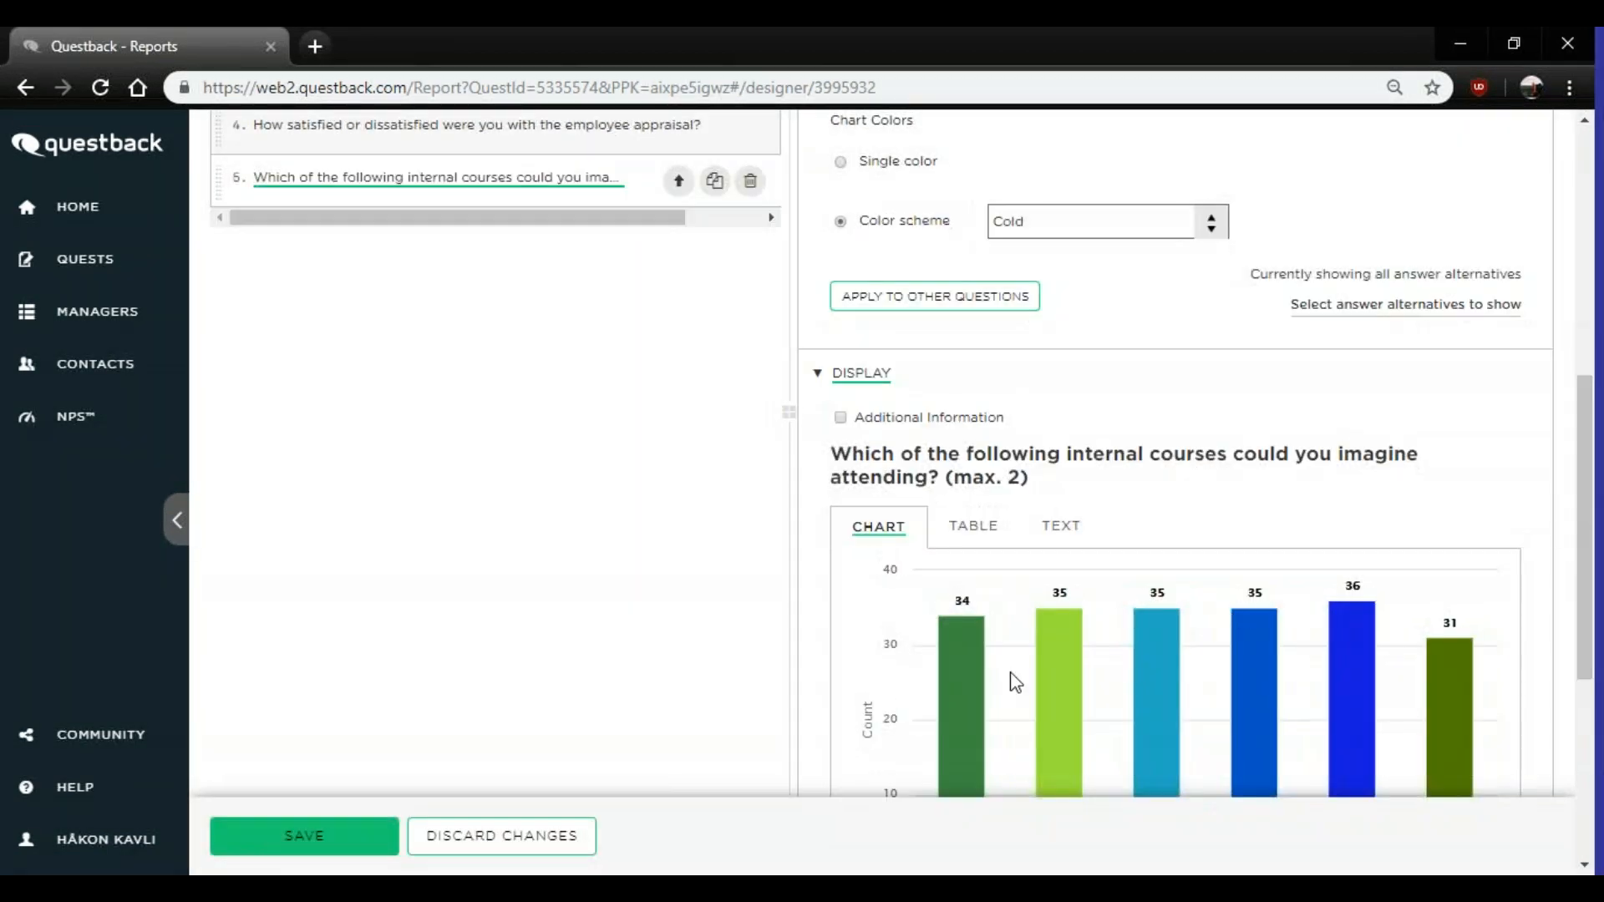
scroll(1009, 674, down, 1)
click(334, 842)
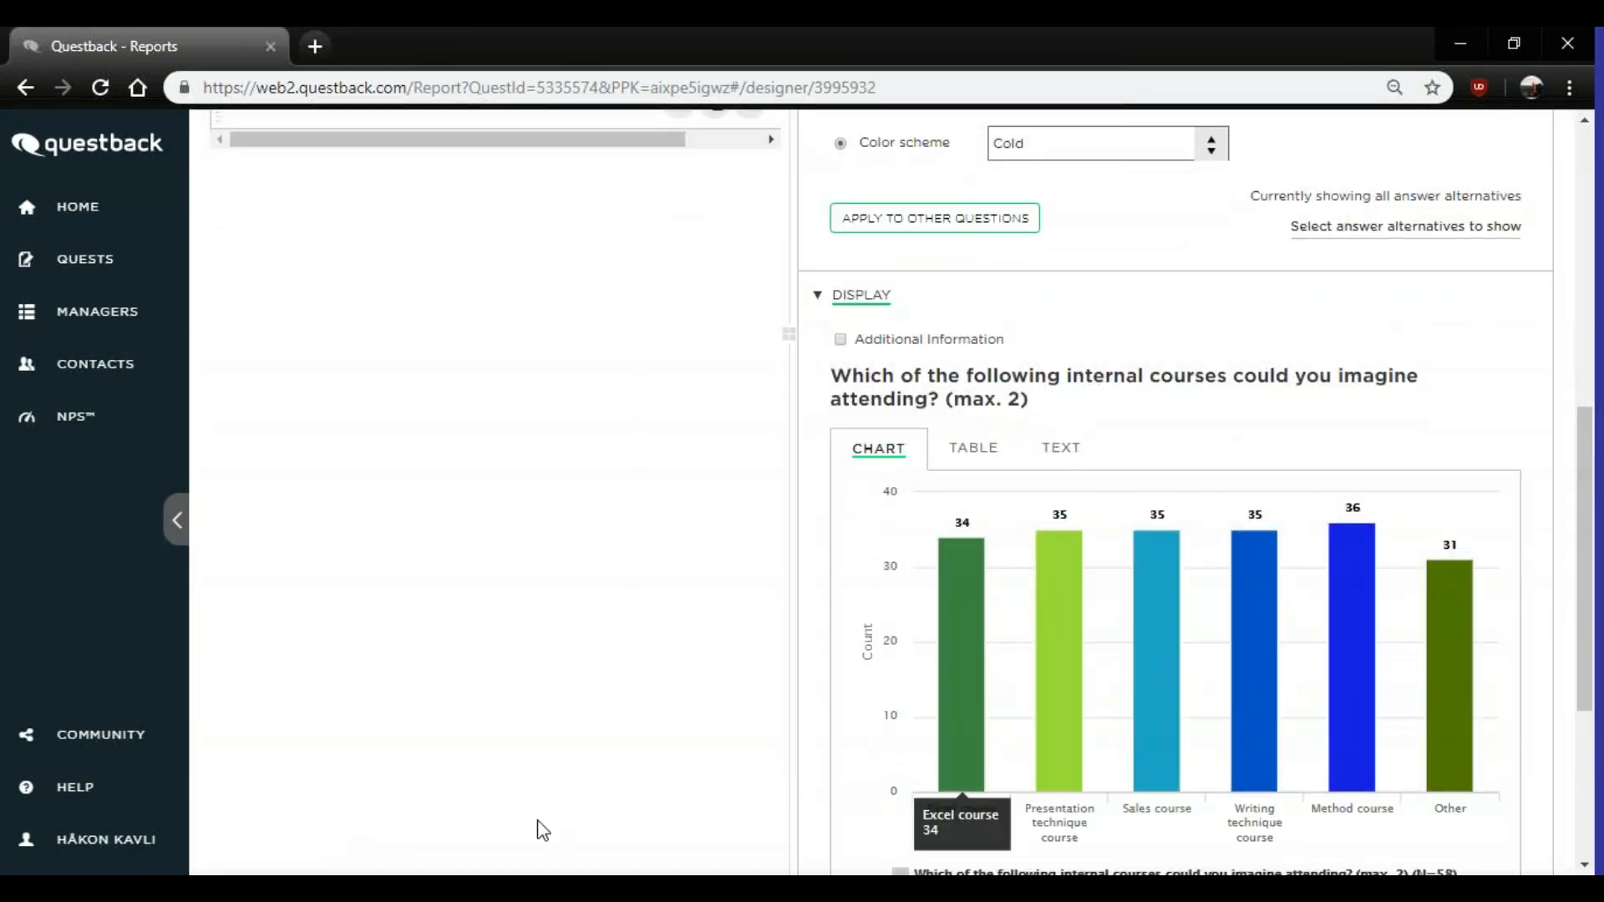
- Reopen the internal courses question and check which answer alternatives its chart shows
scroll(1479, 573, down, 3)
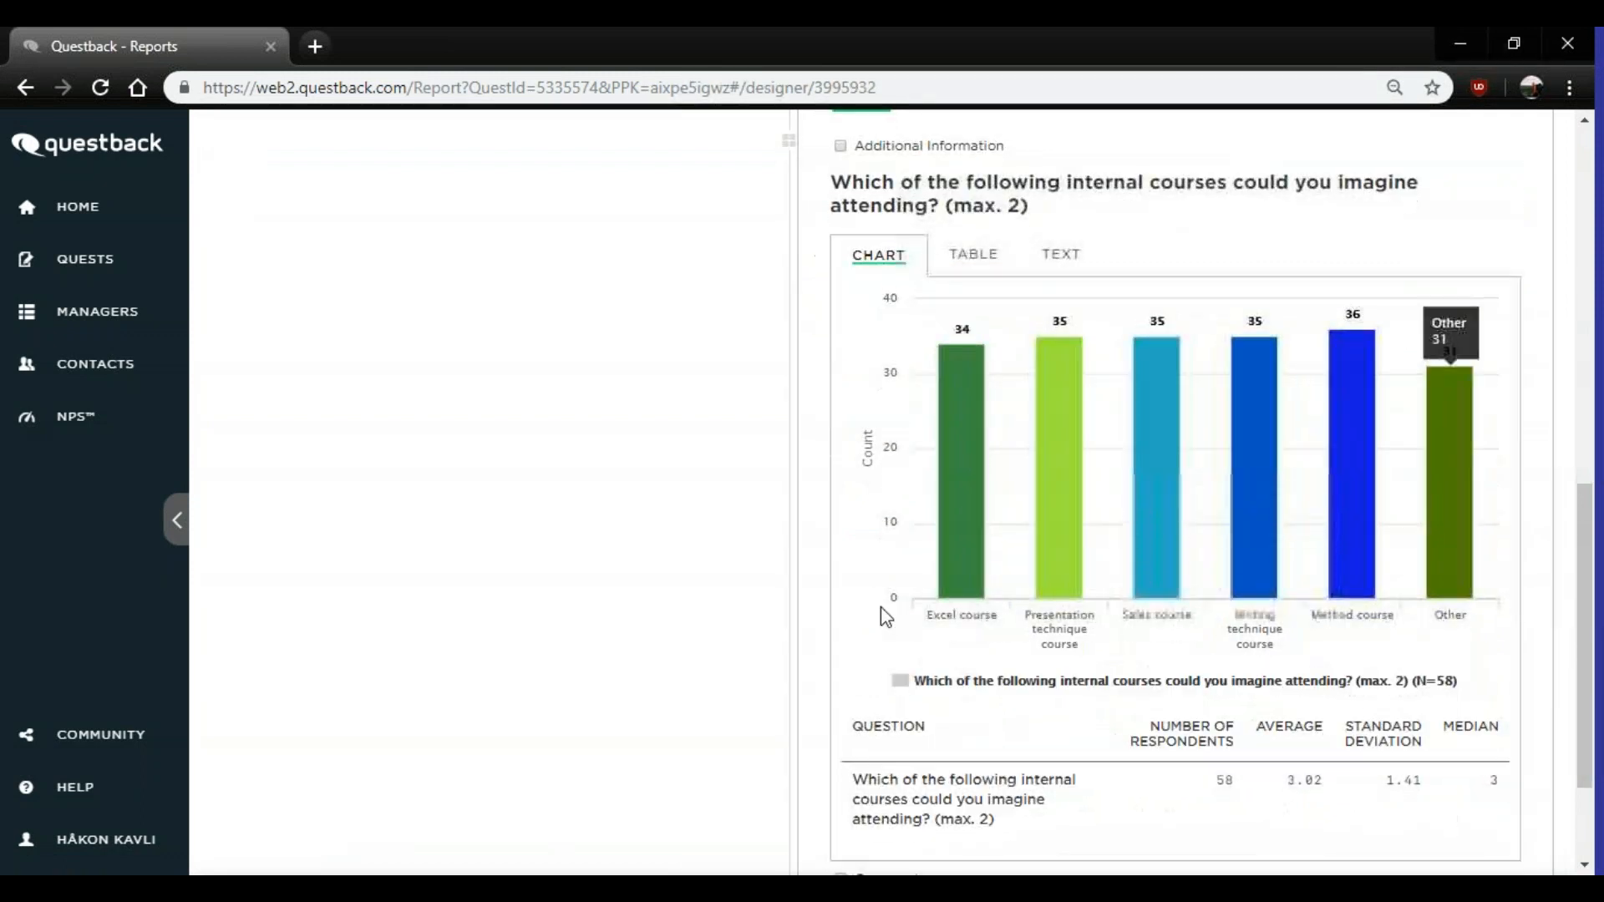
scroll(1139, 501, up, 3)
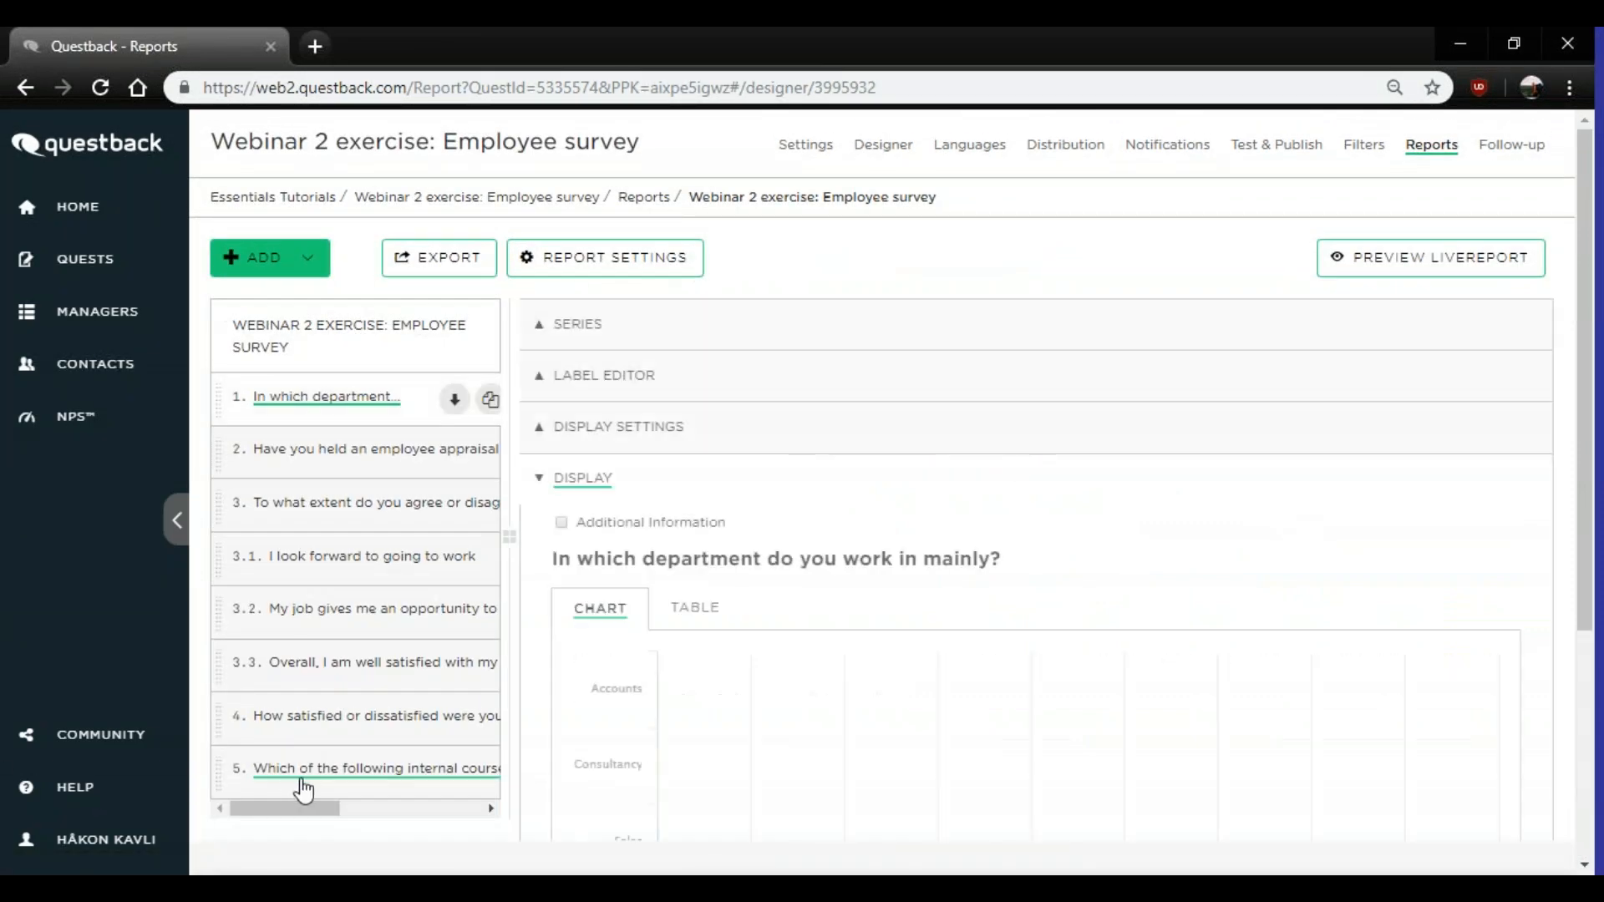
click(306, 785)
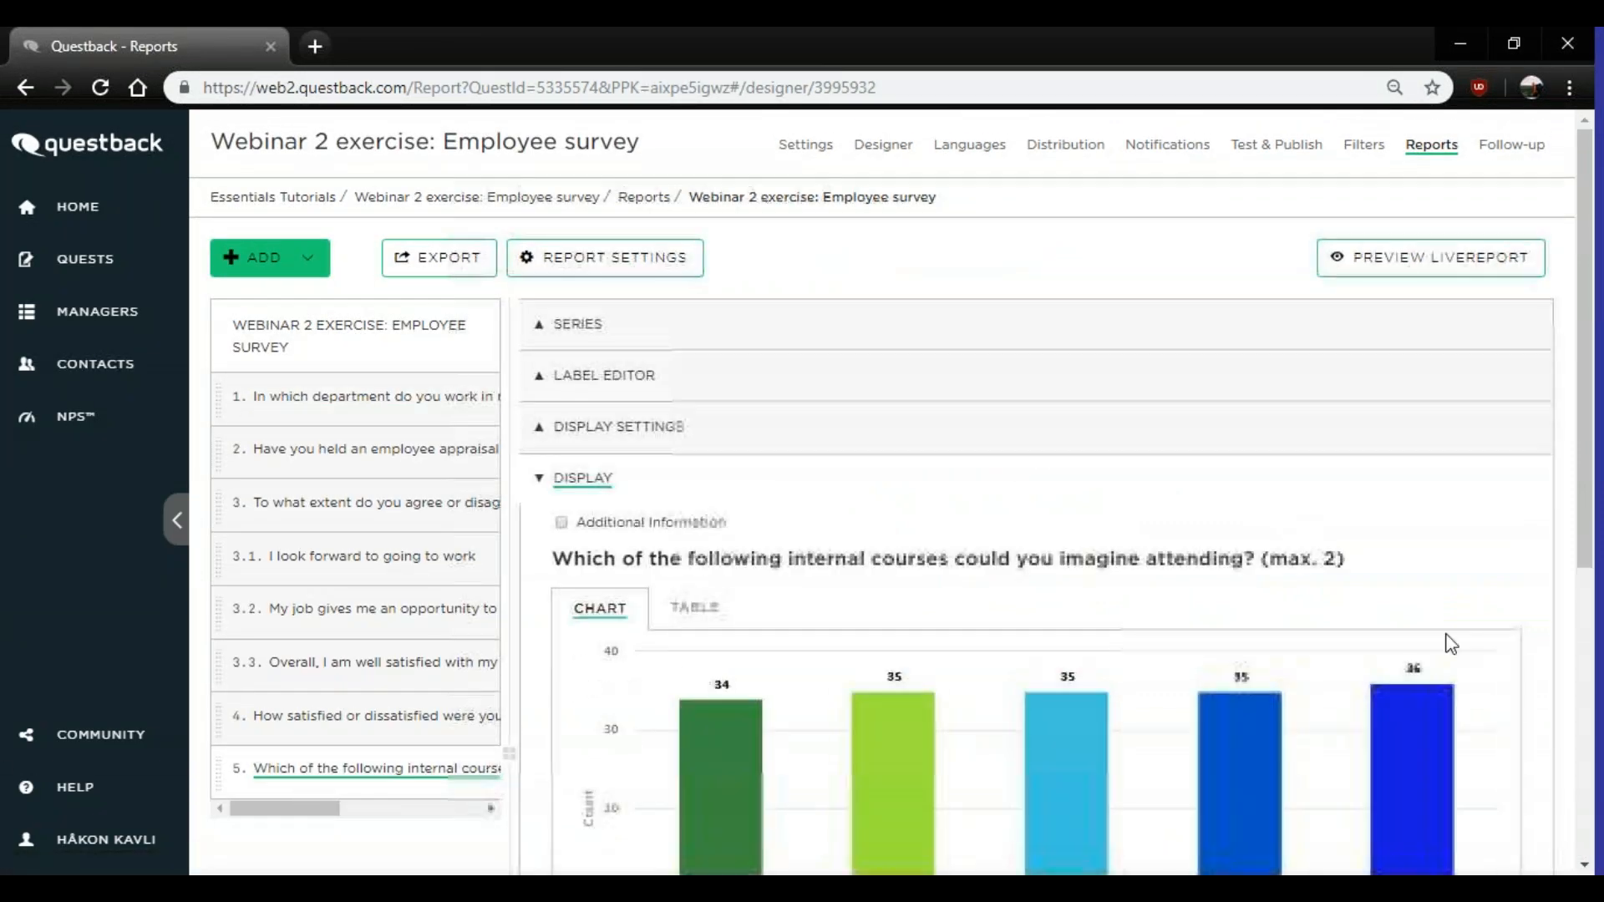
scroll(1461, 548, down, 4)
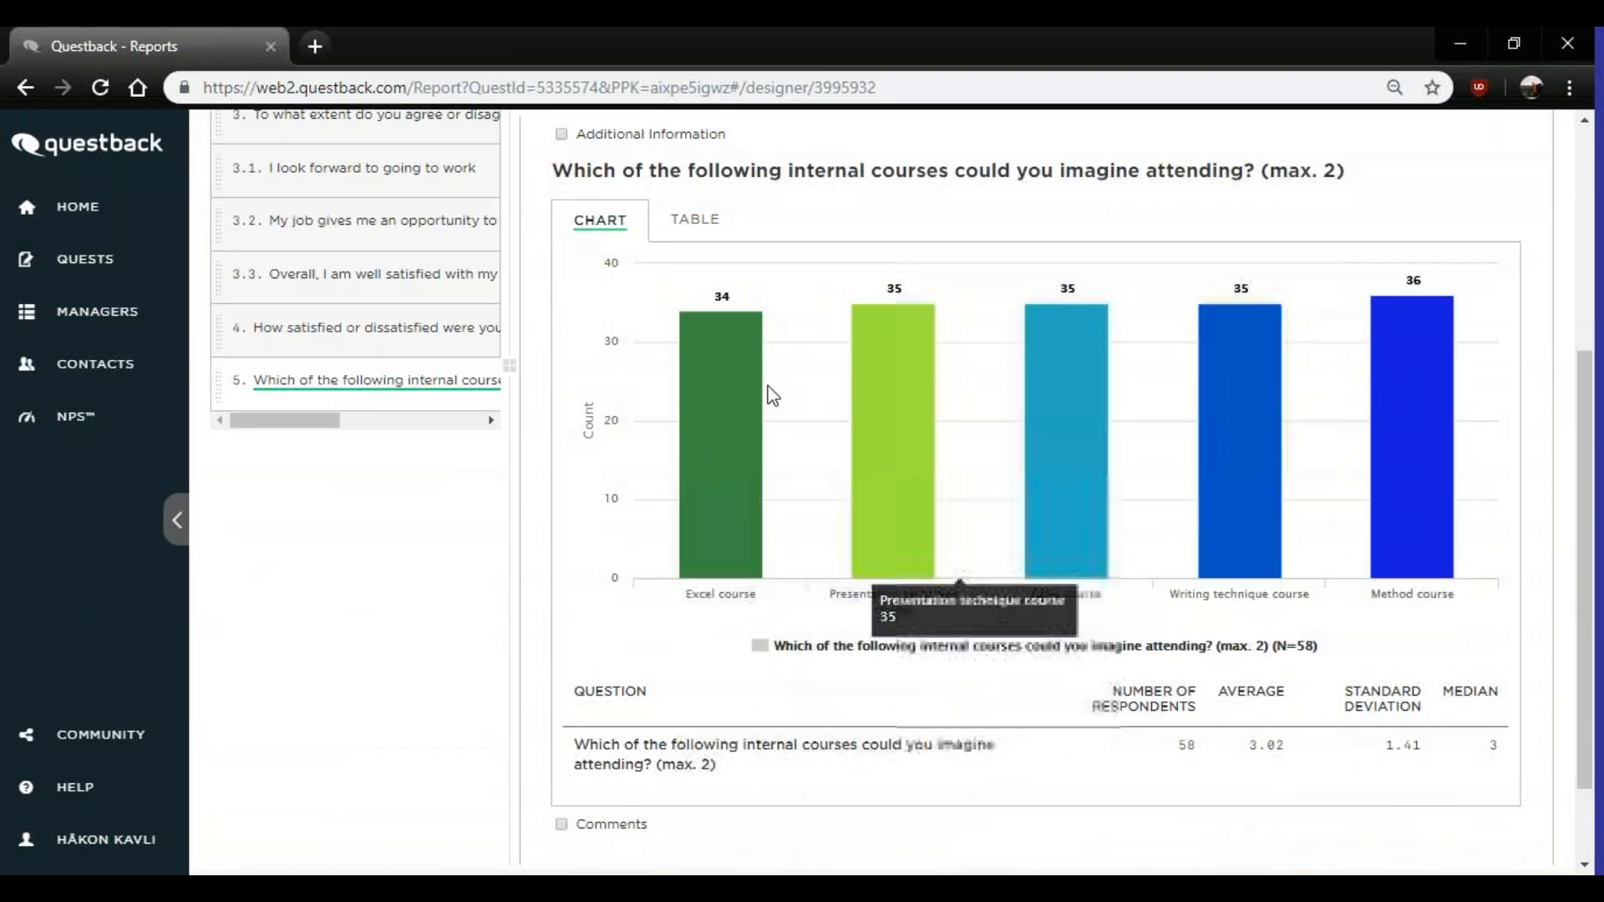
scroll(1100, 451, up, 1)
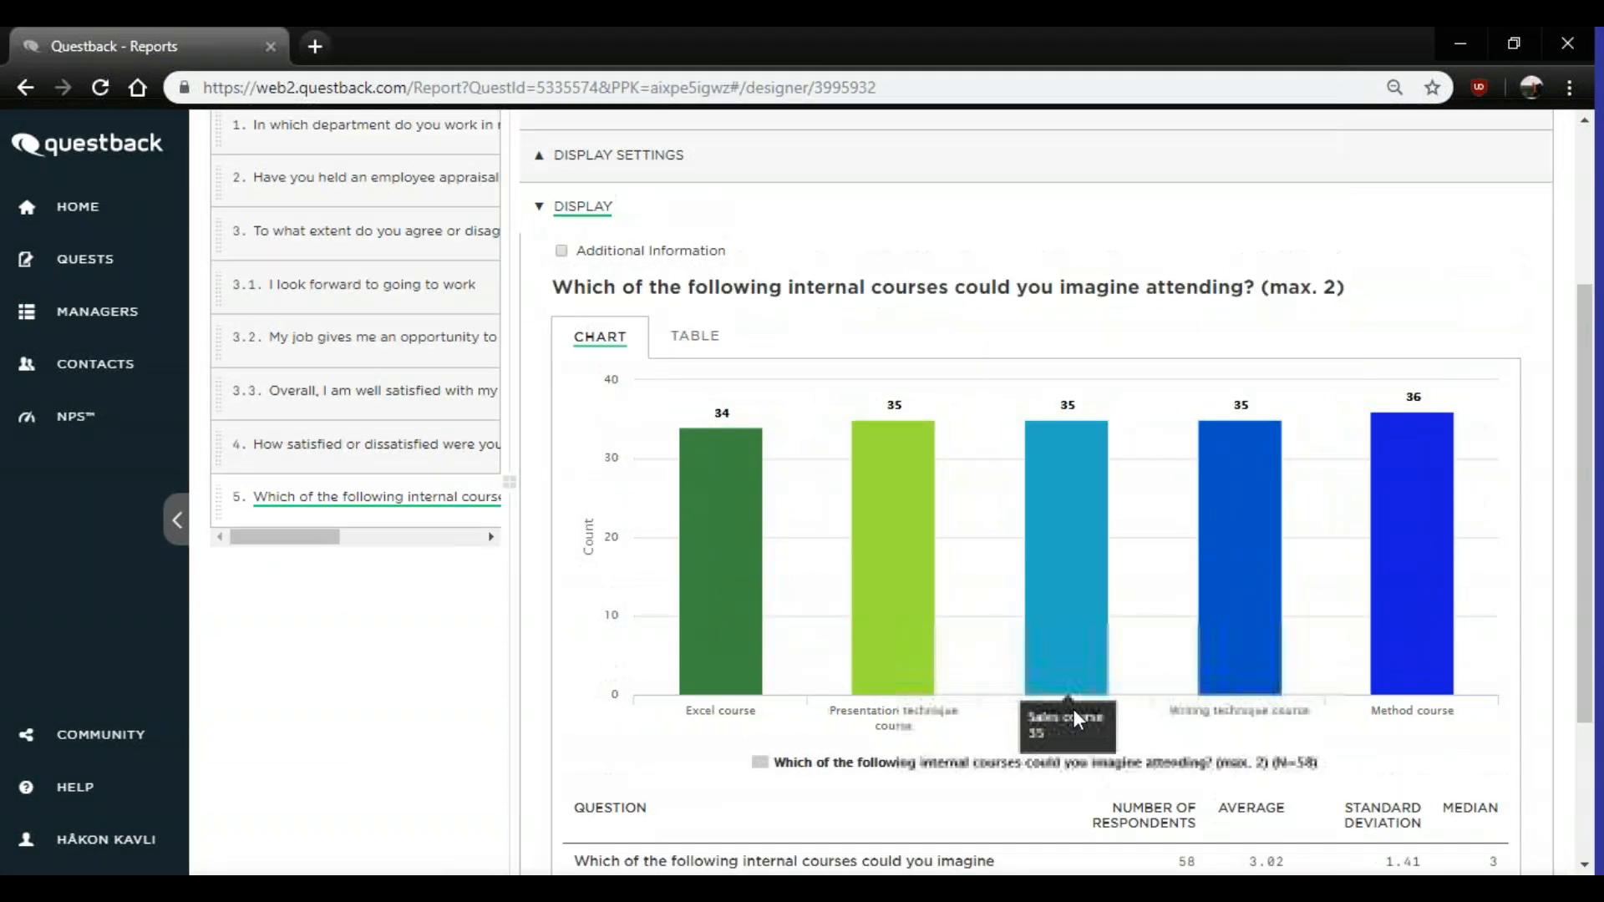
- Add the additional information "- Answer alternative "Other" (w /31 responses) is currently not showing" to the internal courses question and save
click(562, 251)
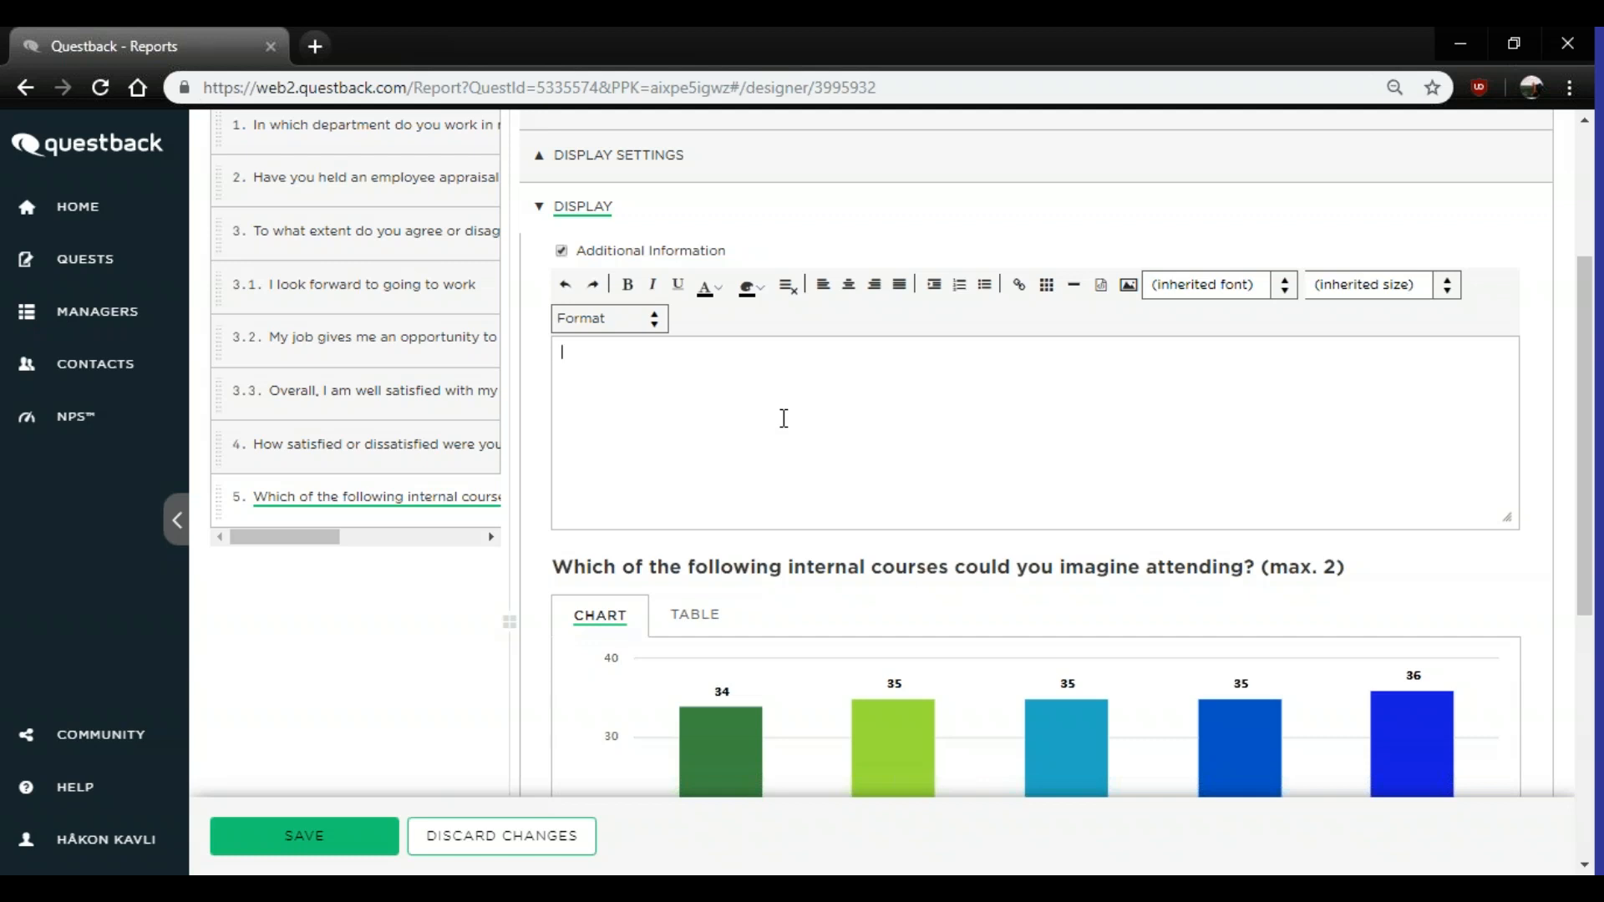
text(Answer alternative "Other" )
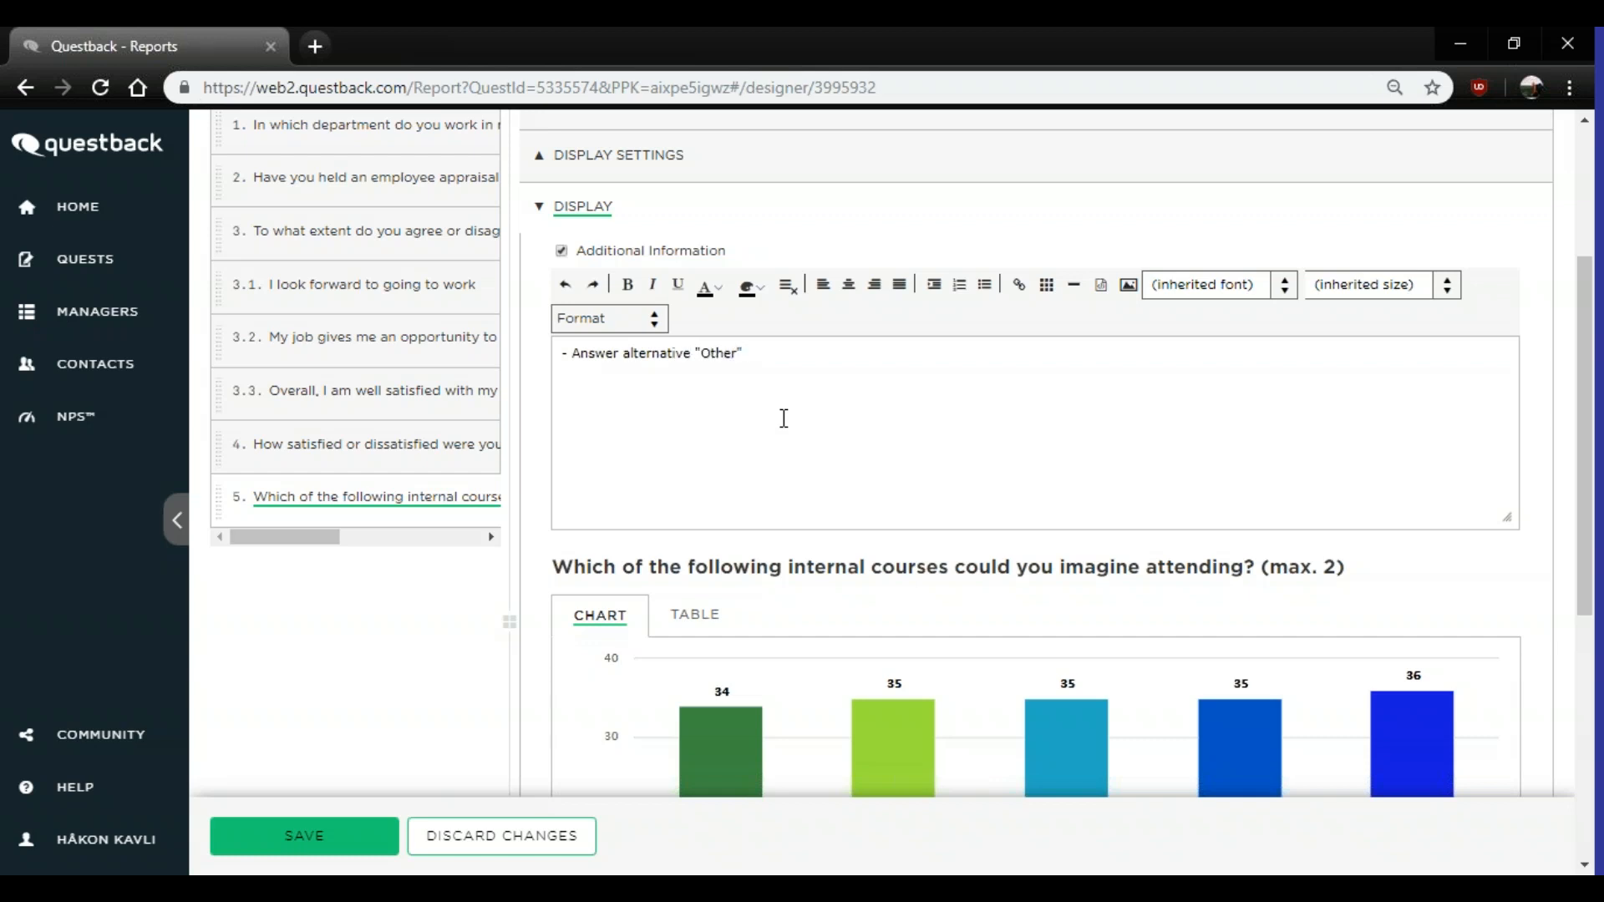
text((w/31 responsen)
text())
key(Left)
text(responses) is currently not)
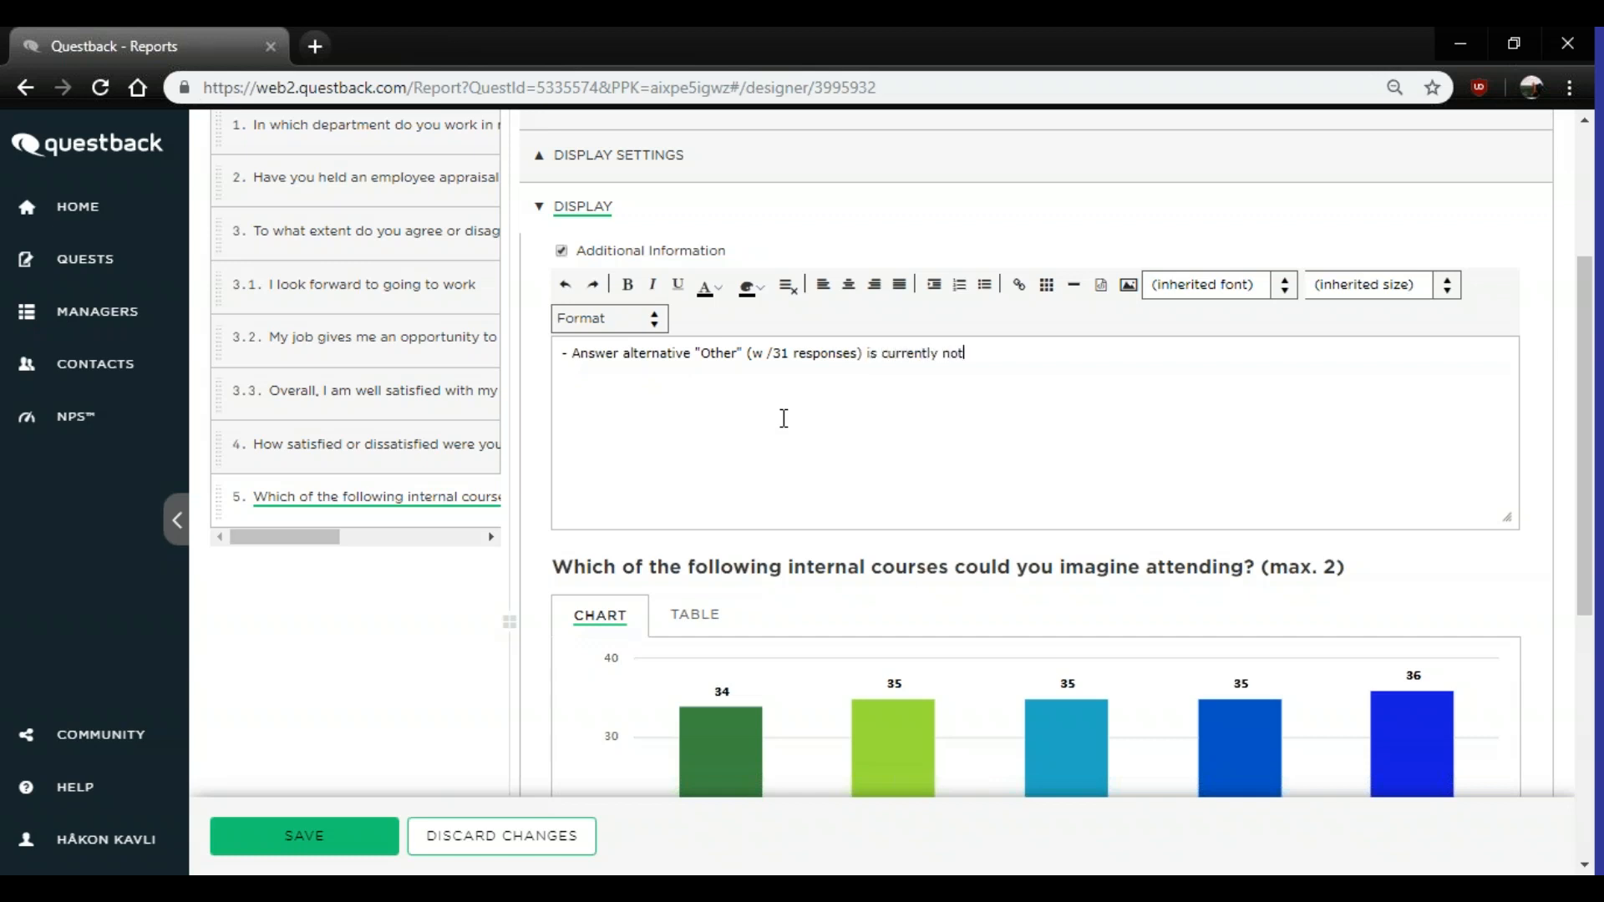
text( showing)
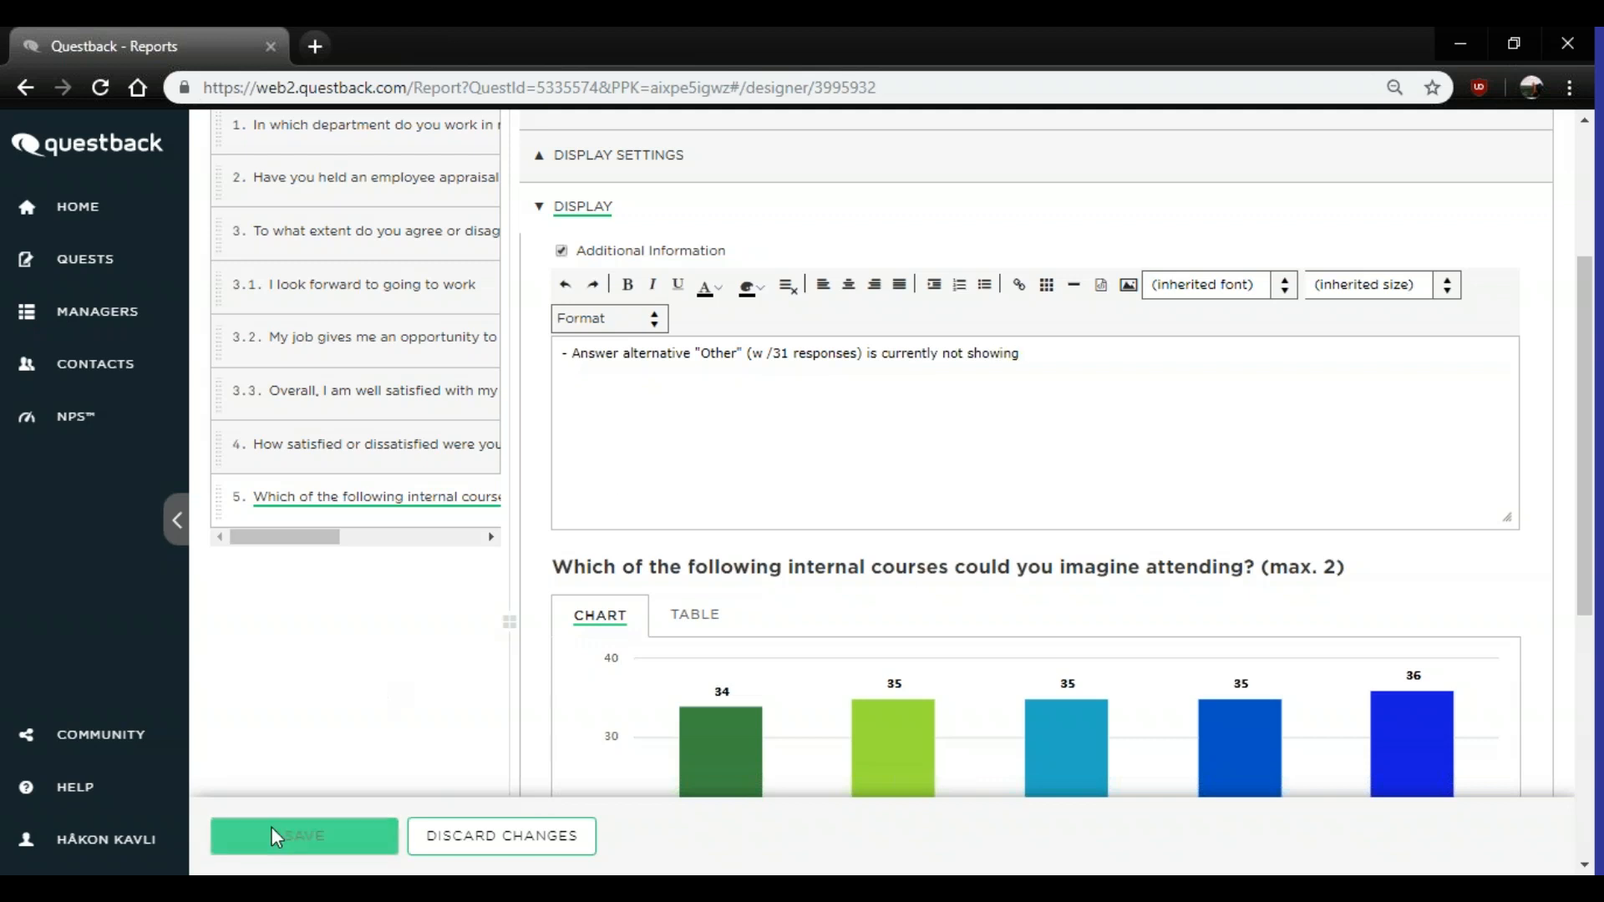
click(304, 835)
- Check the additional information text together with the chart and statistical table of the internal courses question
scroll(977, 426, down, 1)
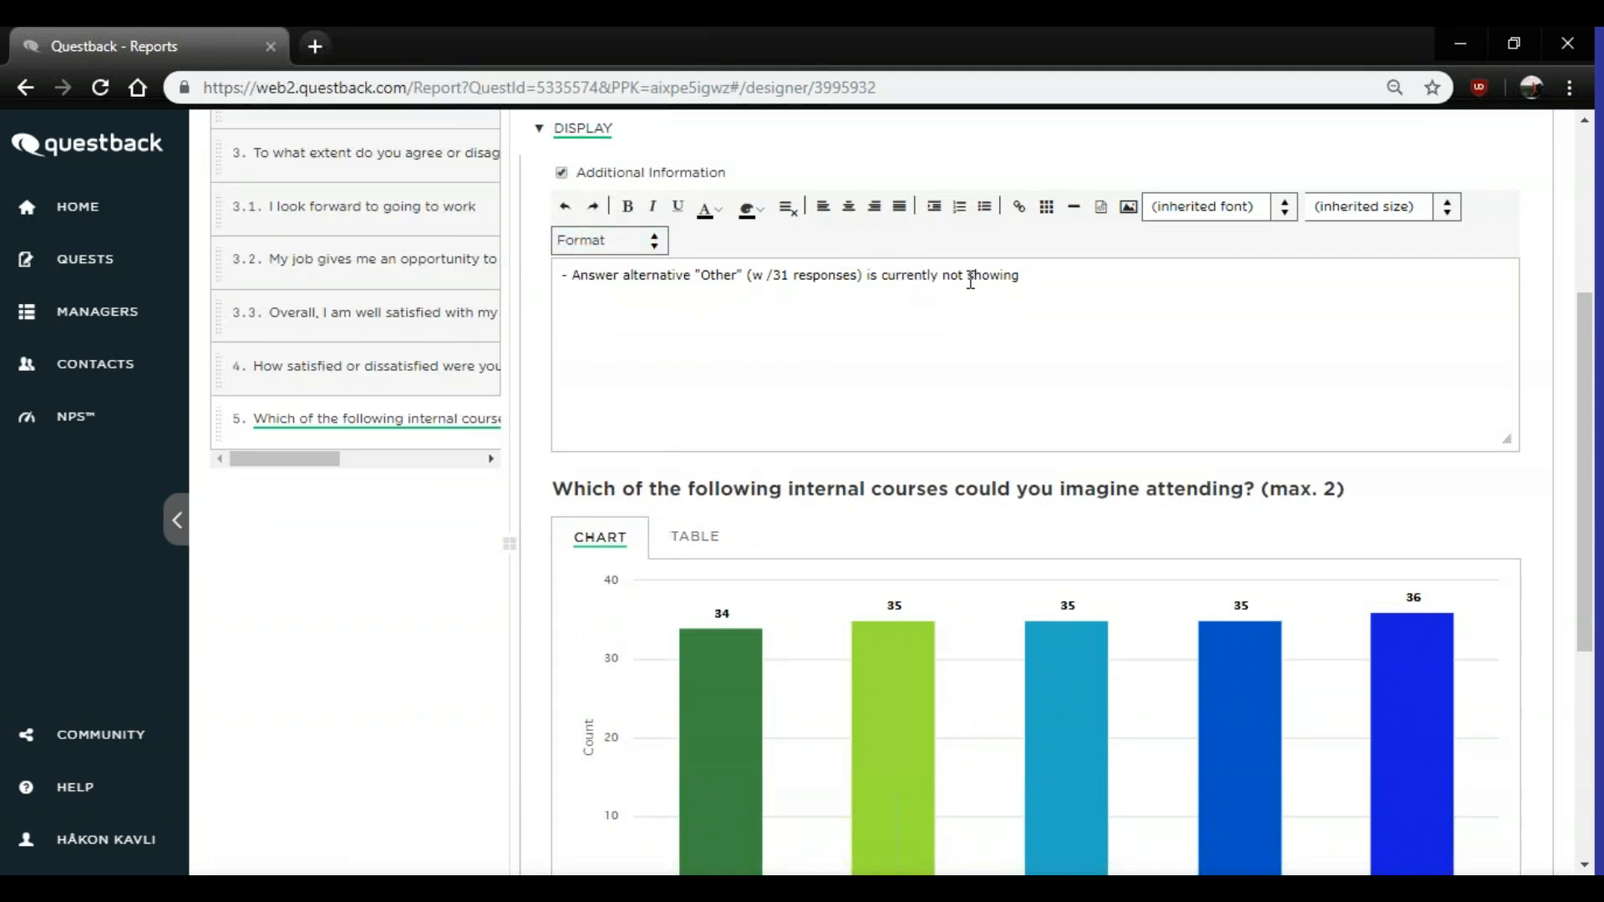
scroll(1011, 334, down, 2)
scroll(1008, 368, down, 1)
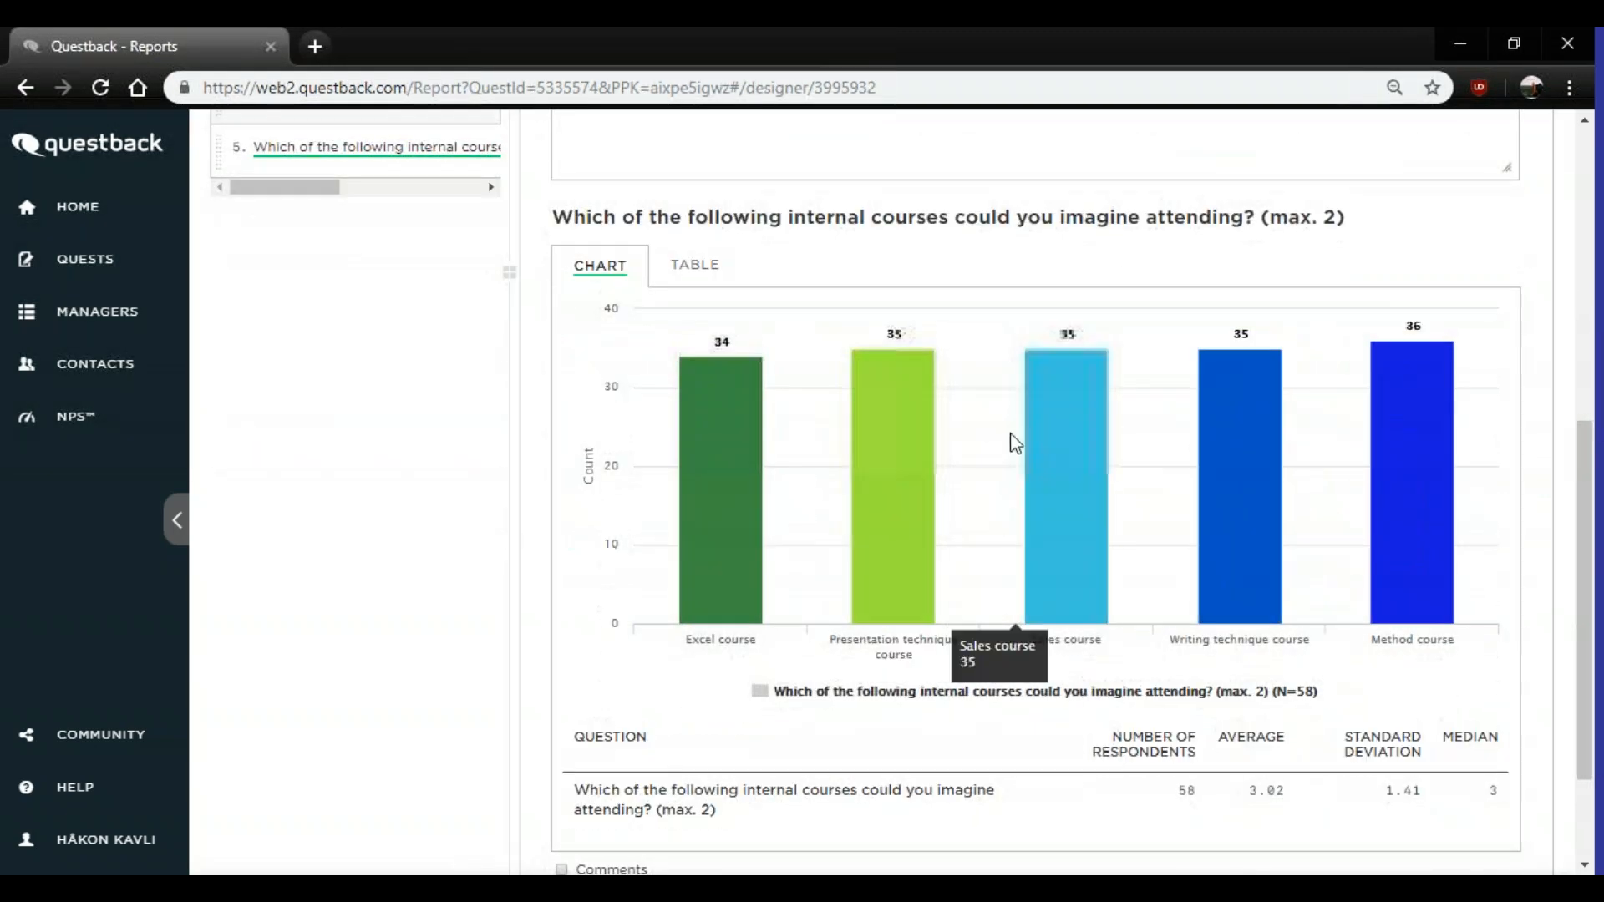
scroll(883, 451, down, 1)
scroll(1006, 405, up, 1)
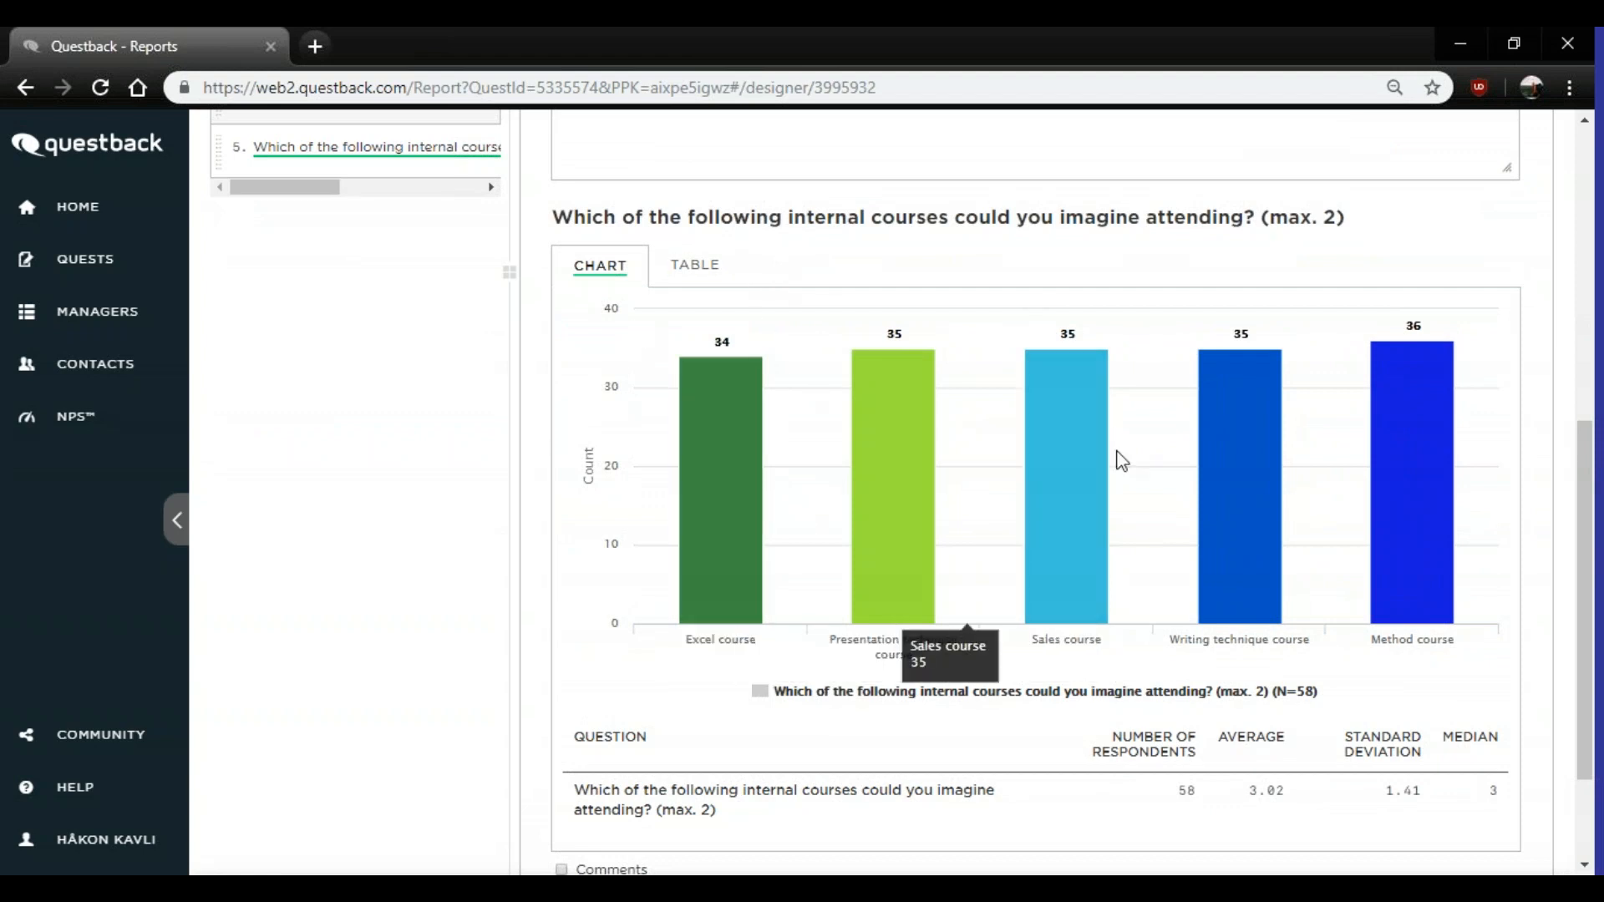
scroll(871, 346, up, 2)
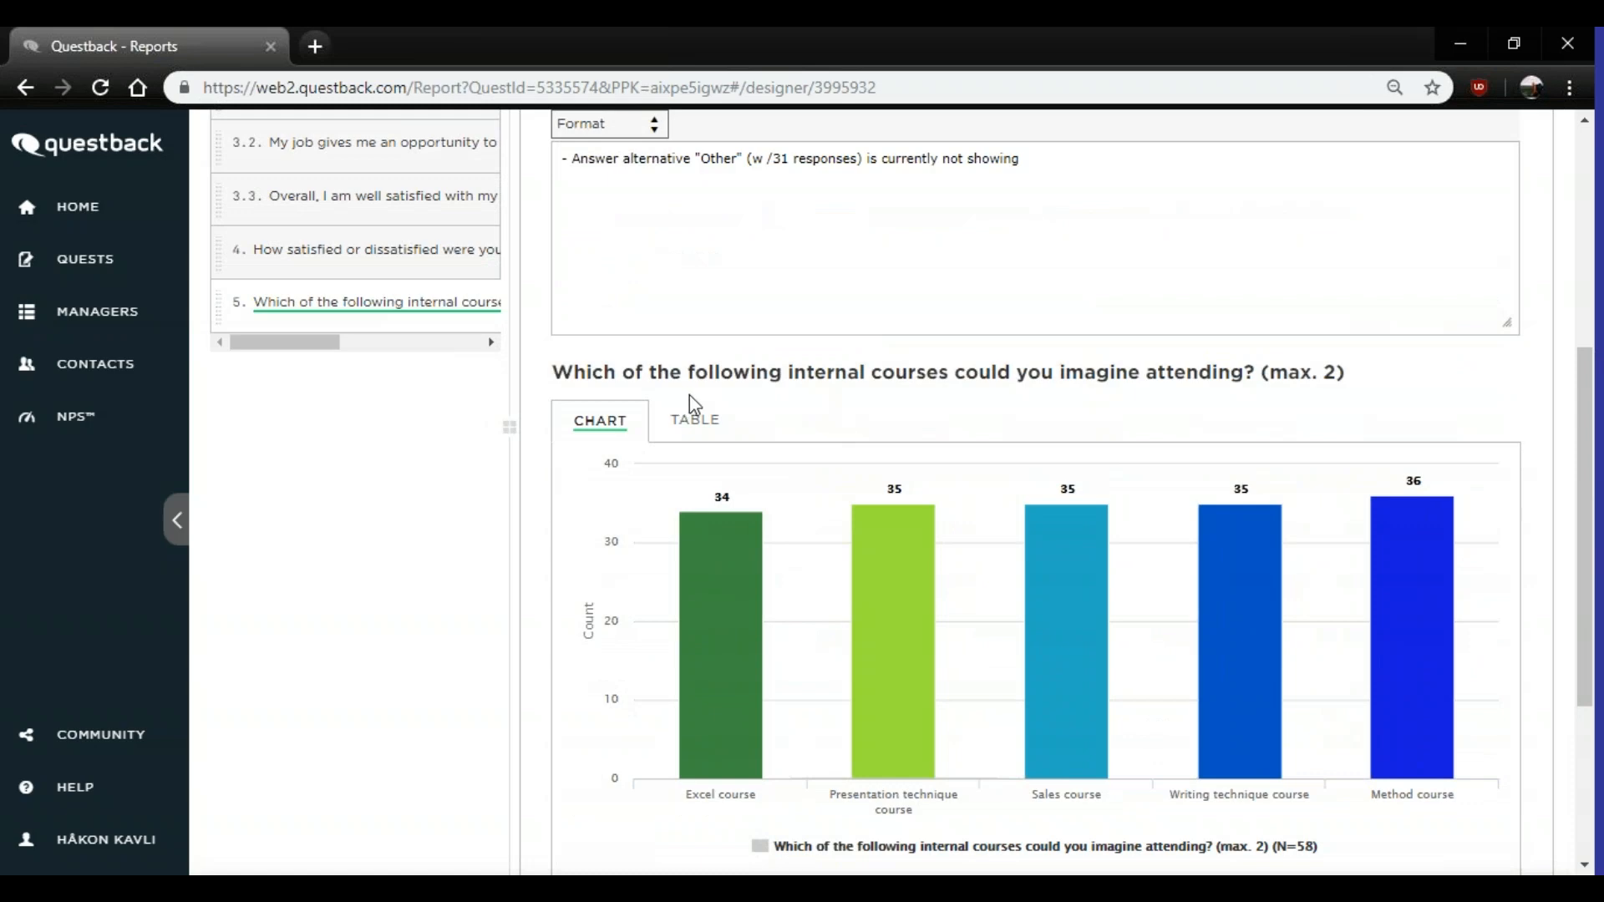
scroll(1002, 472, up, 5)
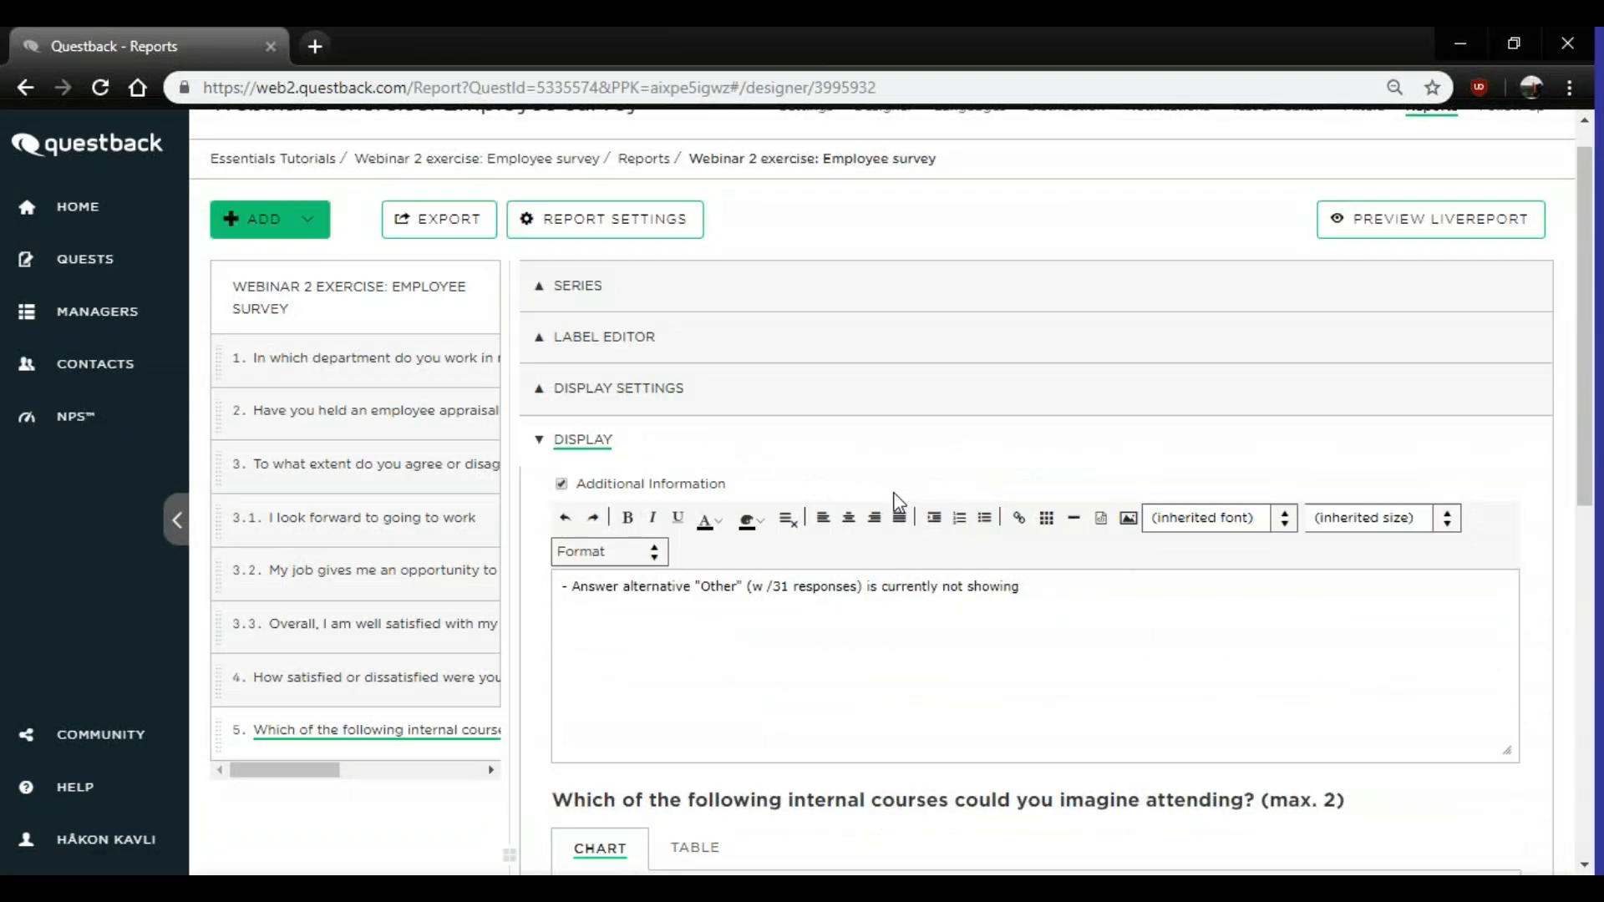
- View the report's export formats and close the export dialog without exporting
click(451, 232)
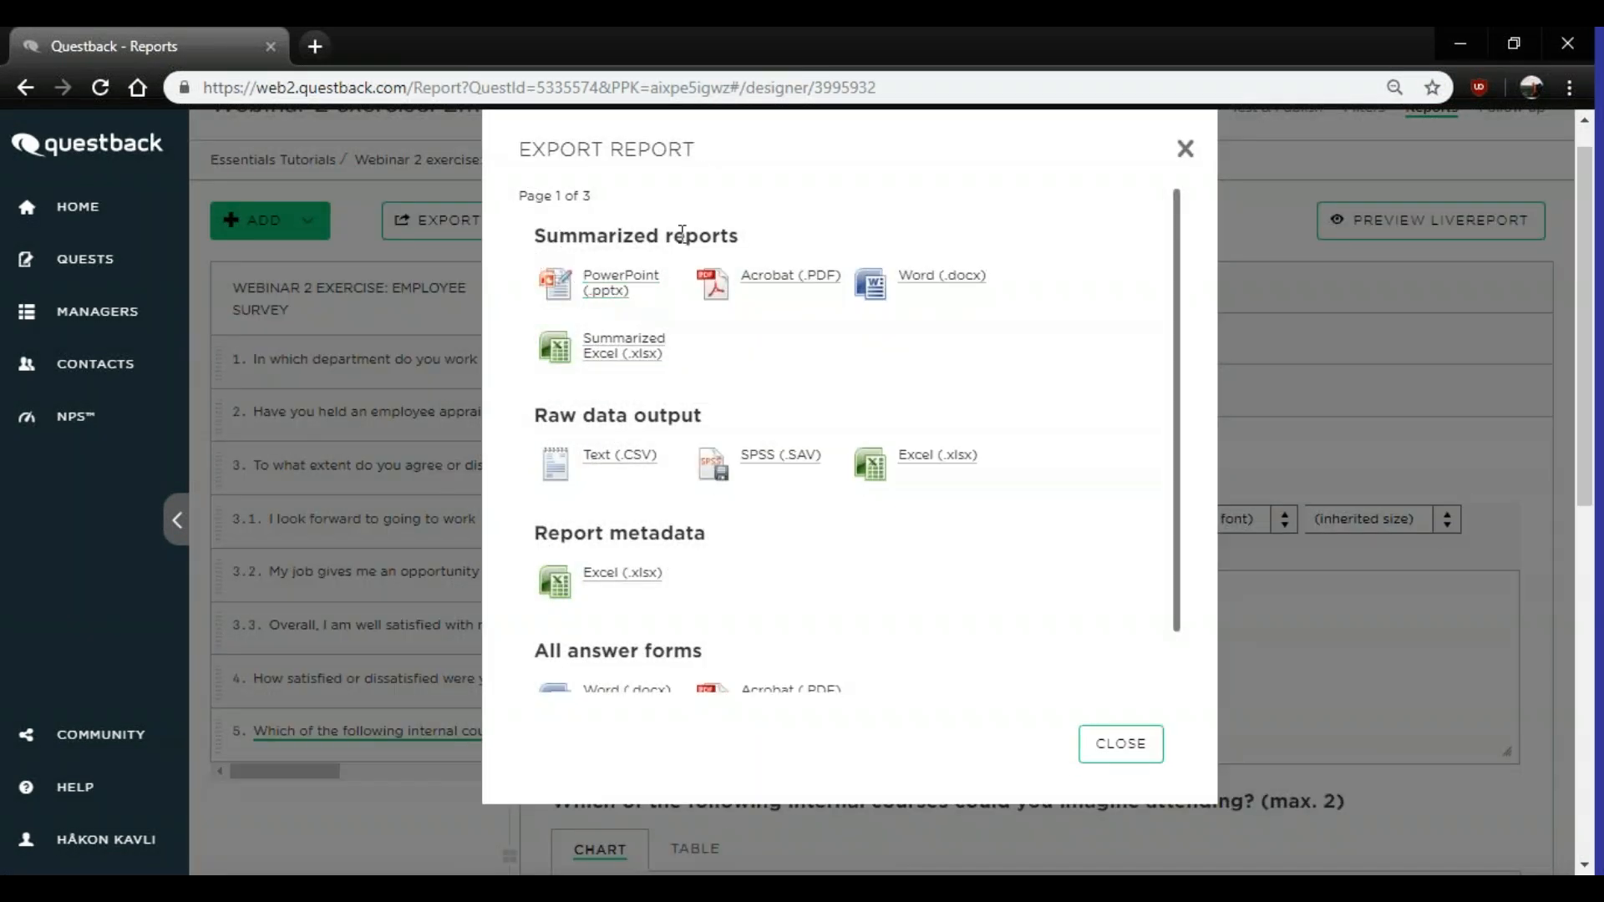
click(1186, 151)
- Highlight the full question title between the additional information text and the internal courses chart
scroll(937, 484, up, 1)
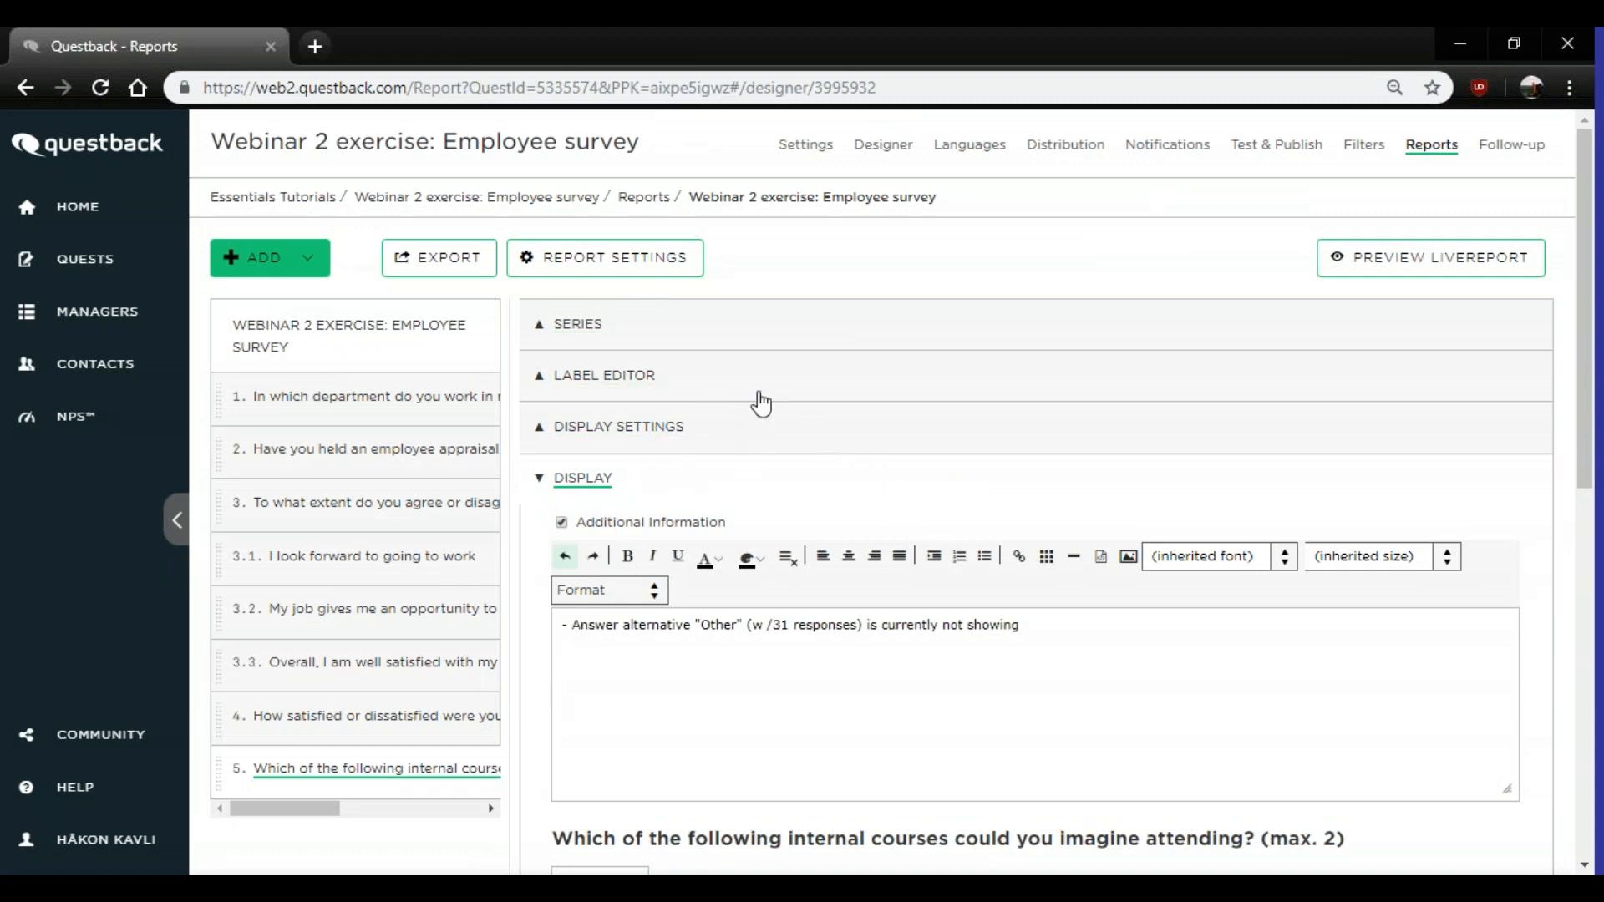
scroll(752, 451, down, 3)
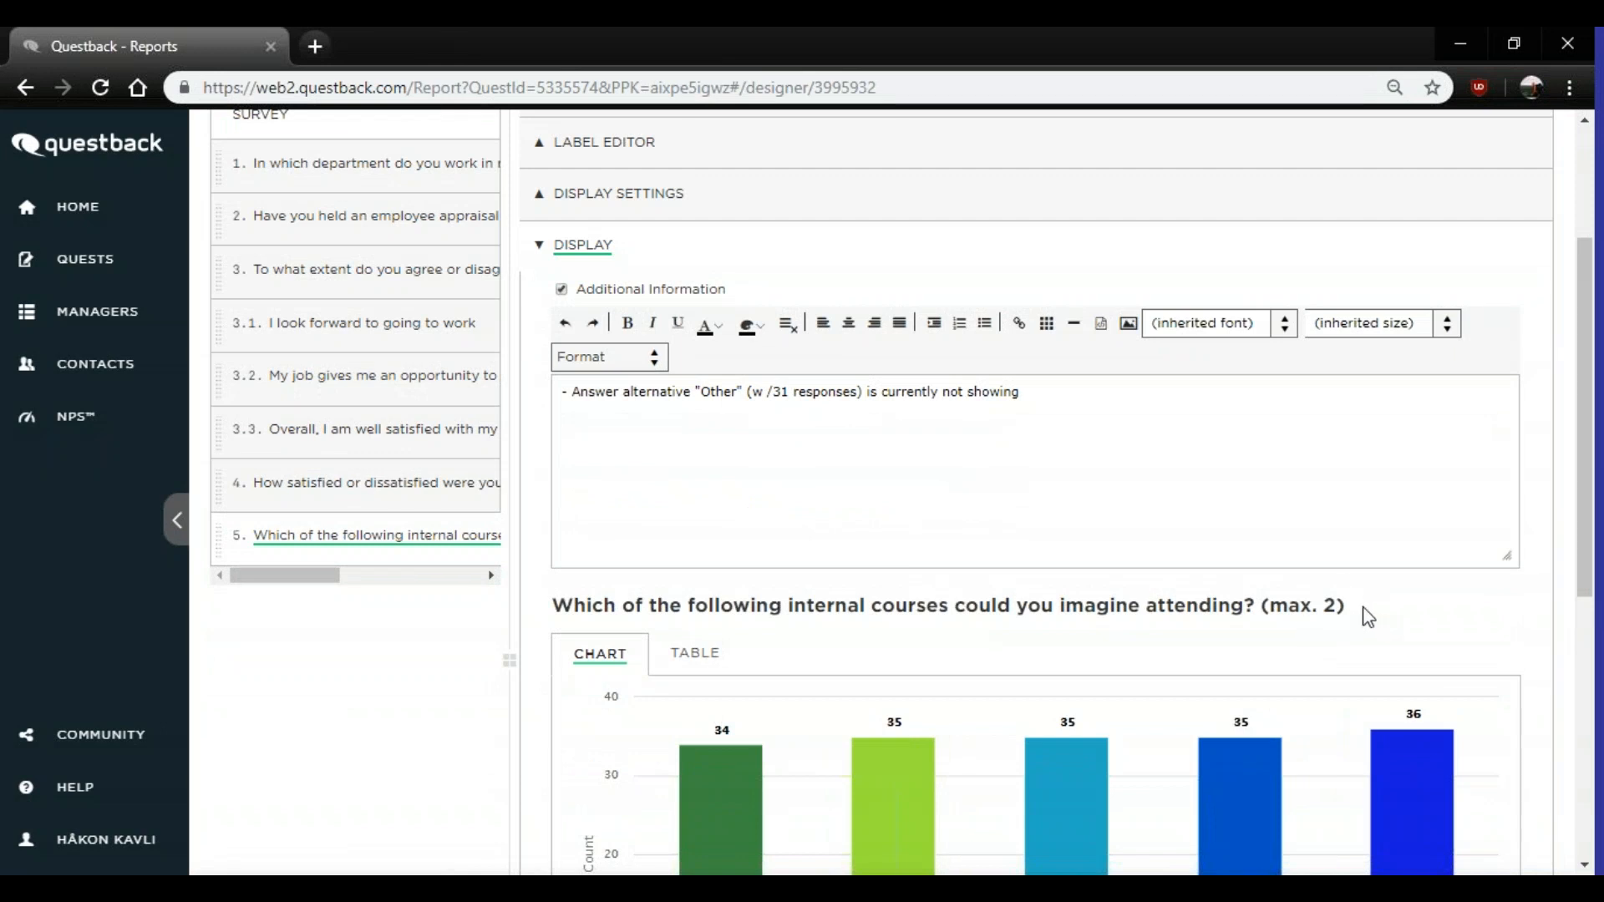
drag(1354, 609, 555, 607)
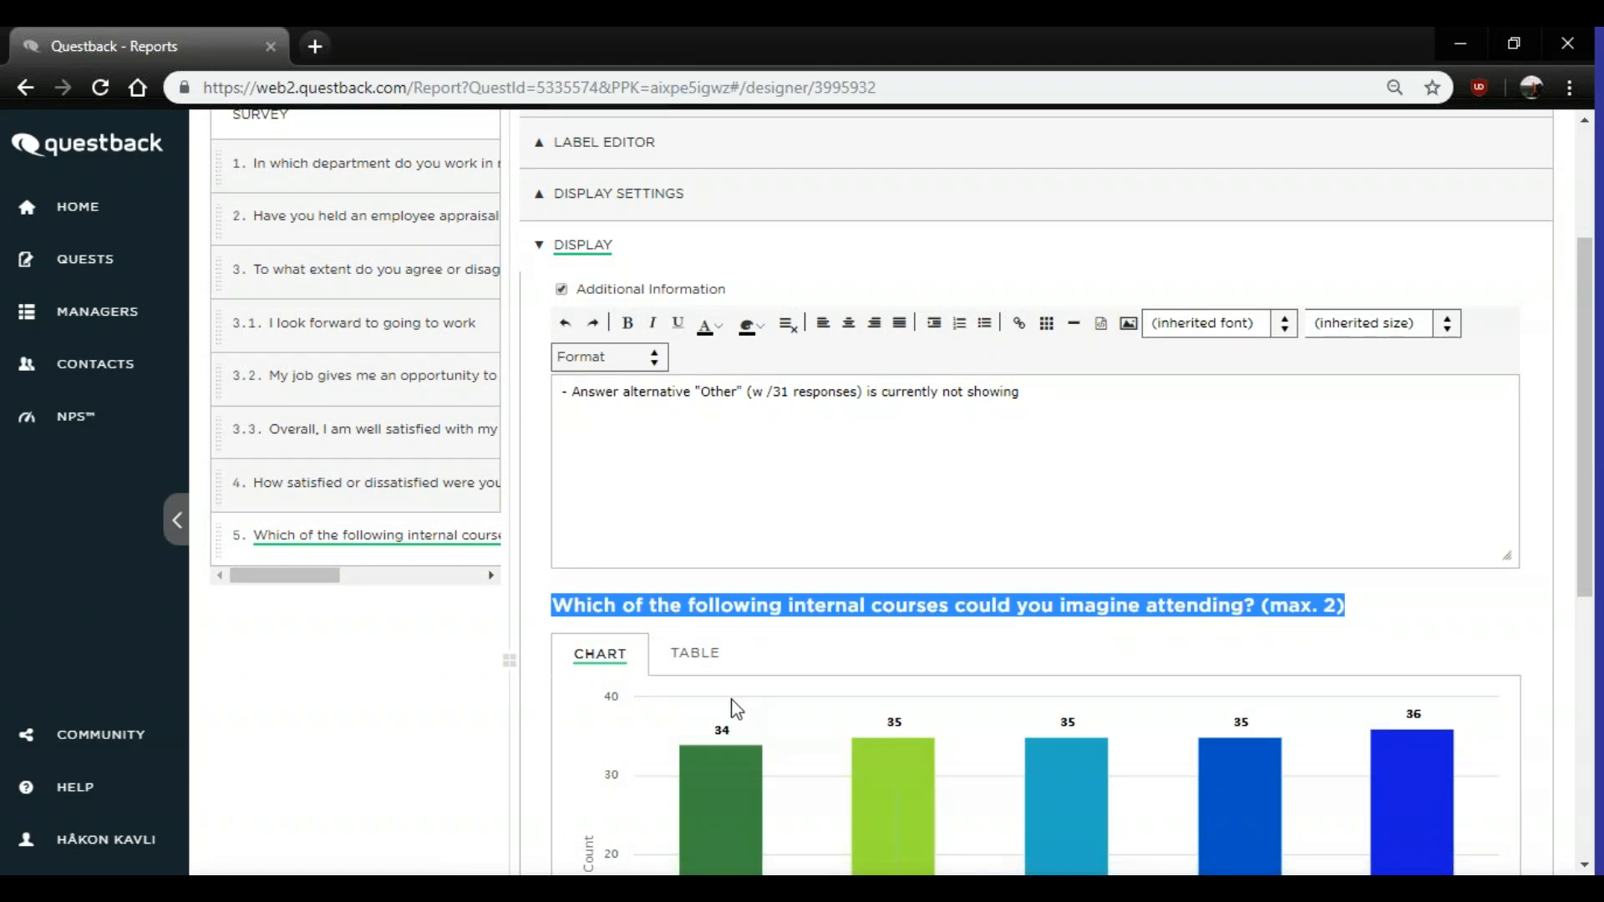
- Copy the full question title shown above the internal courses chart
scroll(718, 707, down, 1)
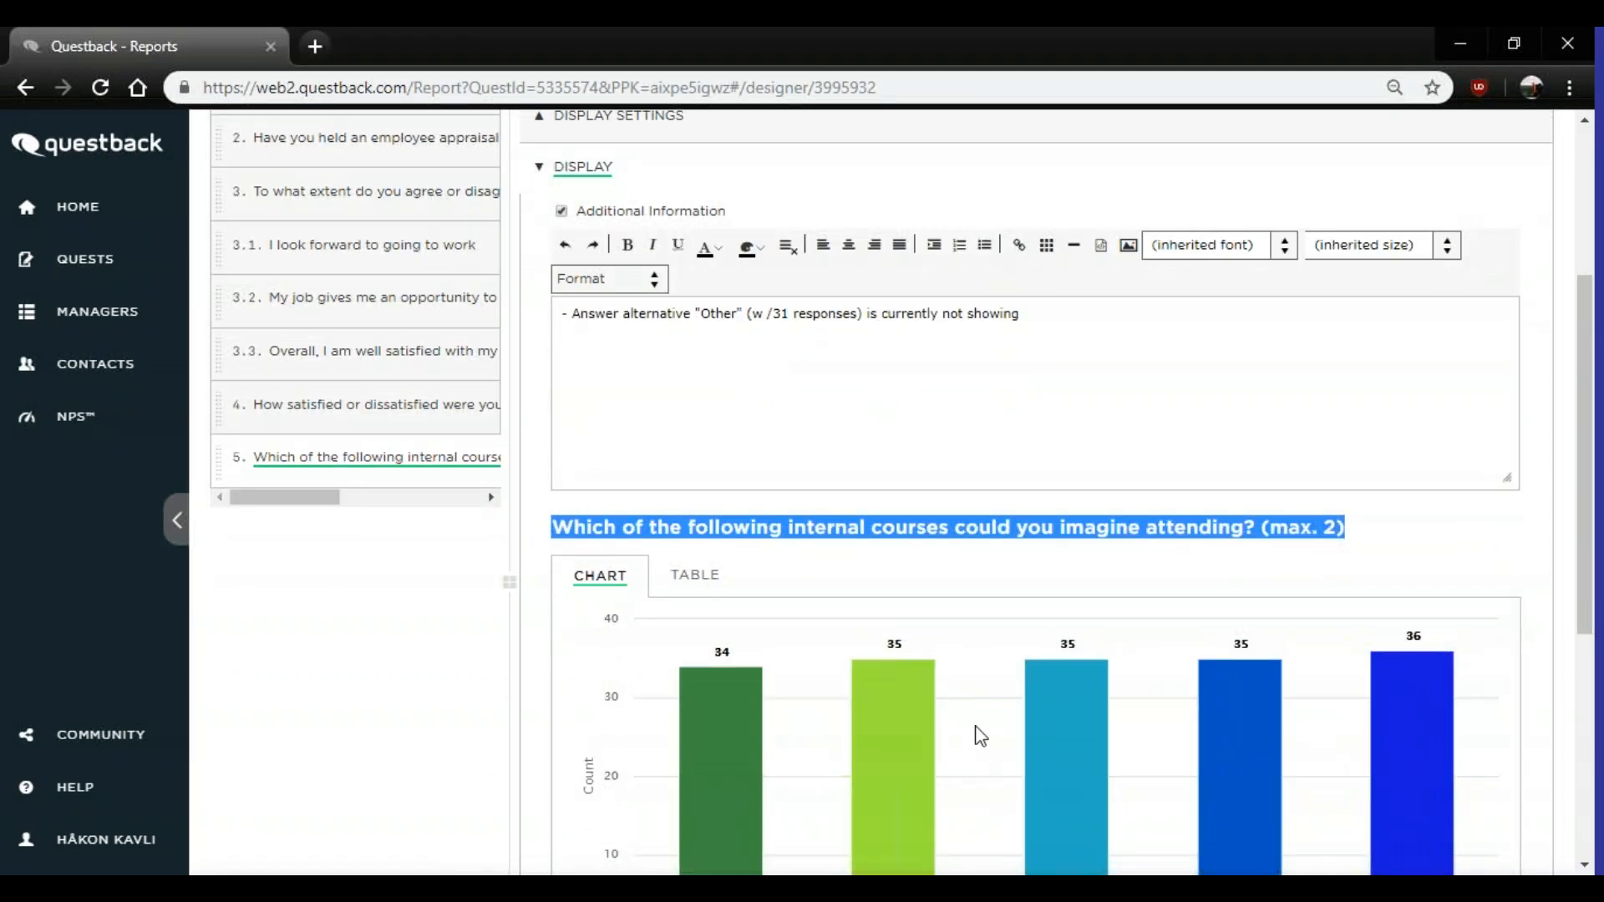
scroll(974, 740, down, 2)
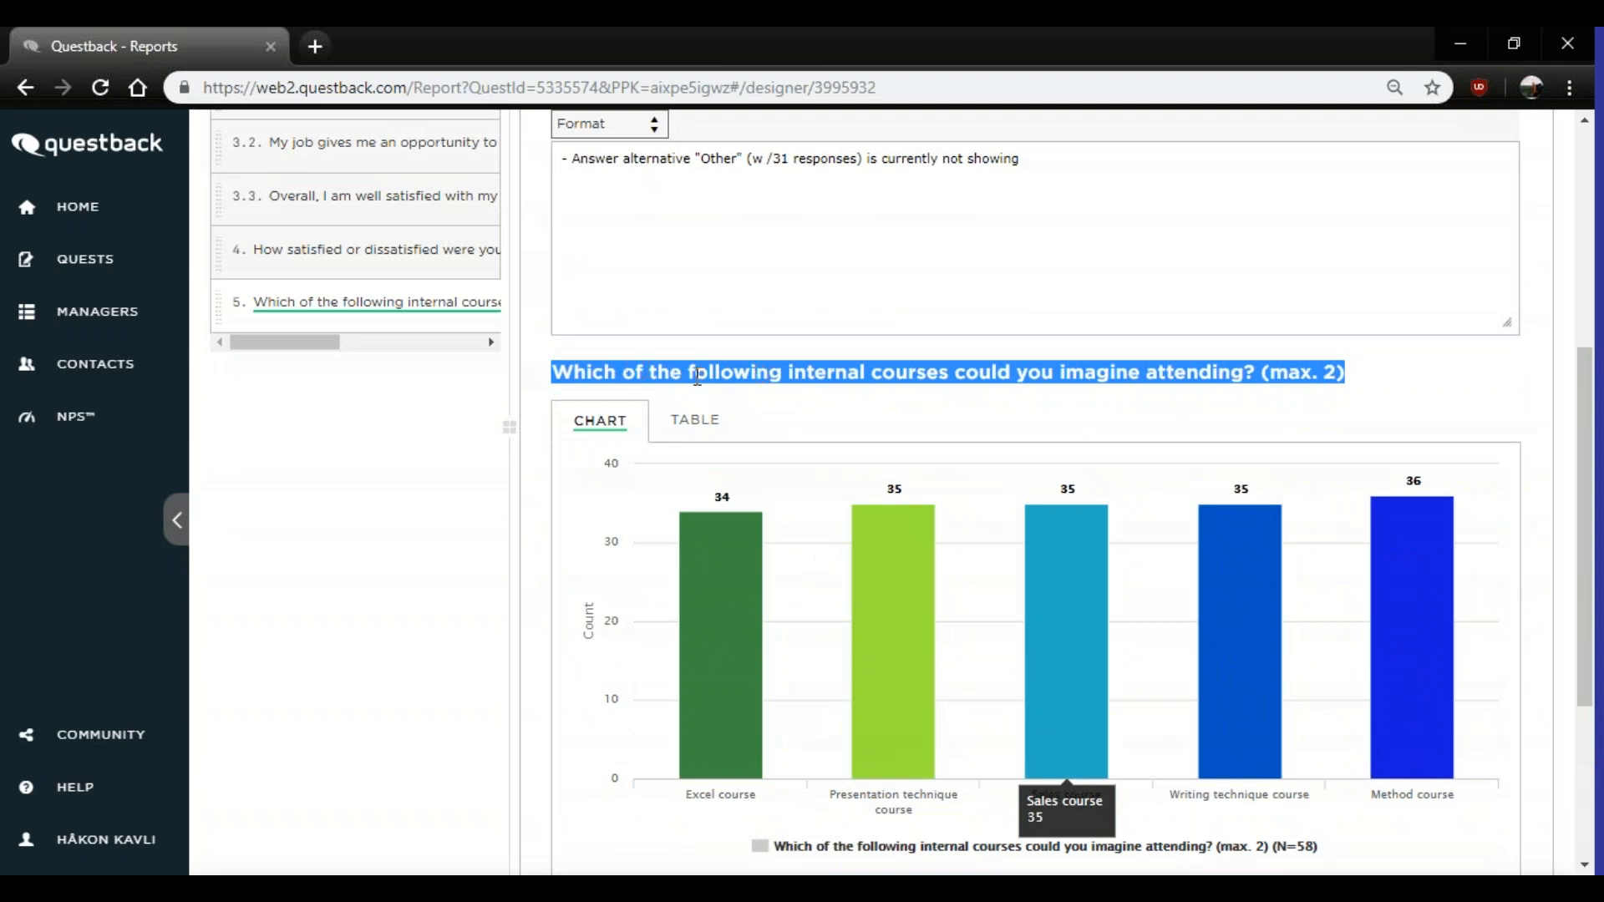
right_click(711, 371)
click(752, 397)
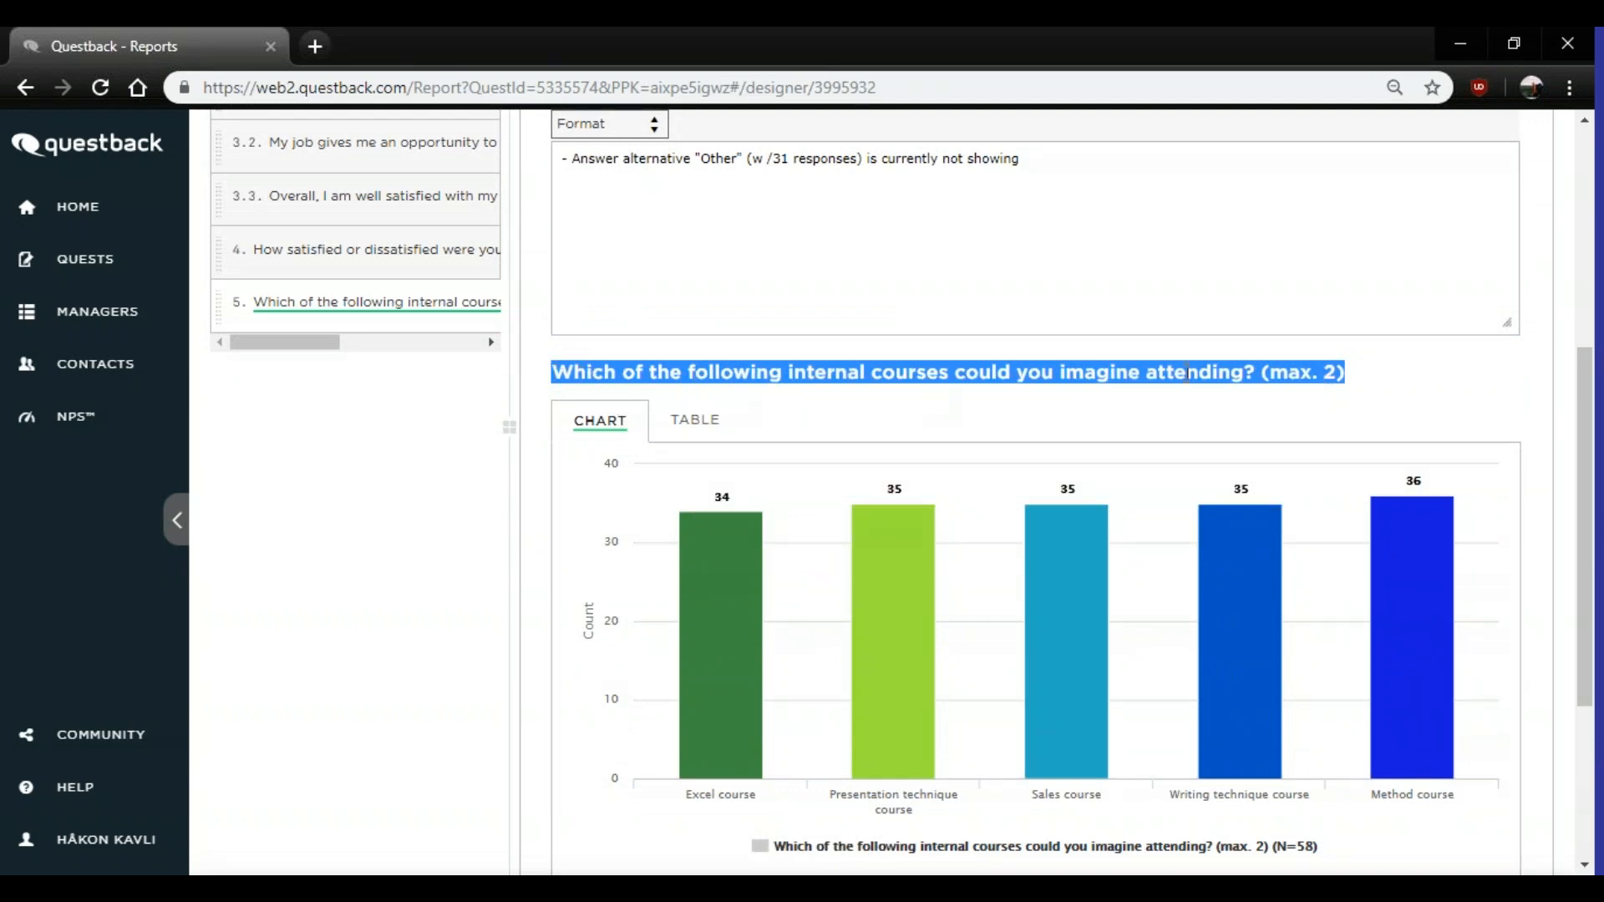
- Add a line above the existing additional information note reading "Based on the question" followed by the copied question title in quotation marks
scroll(1371, 391, up, 5)
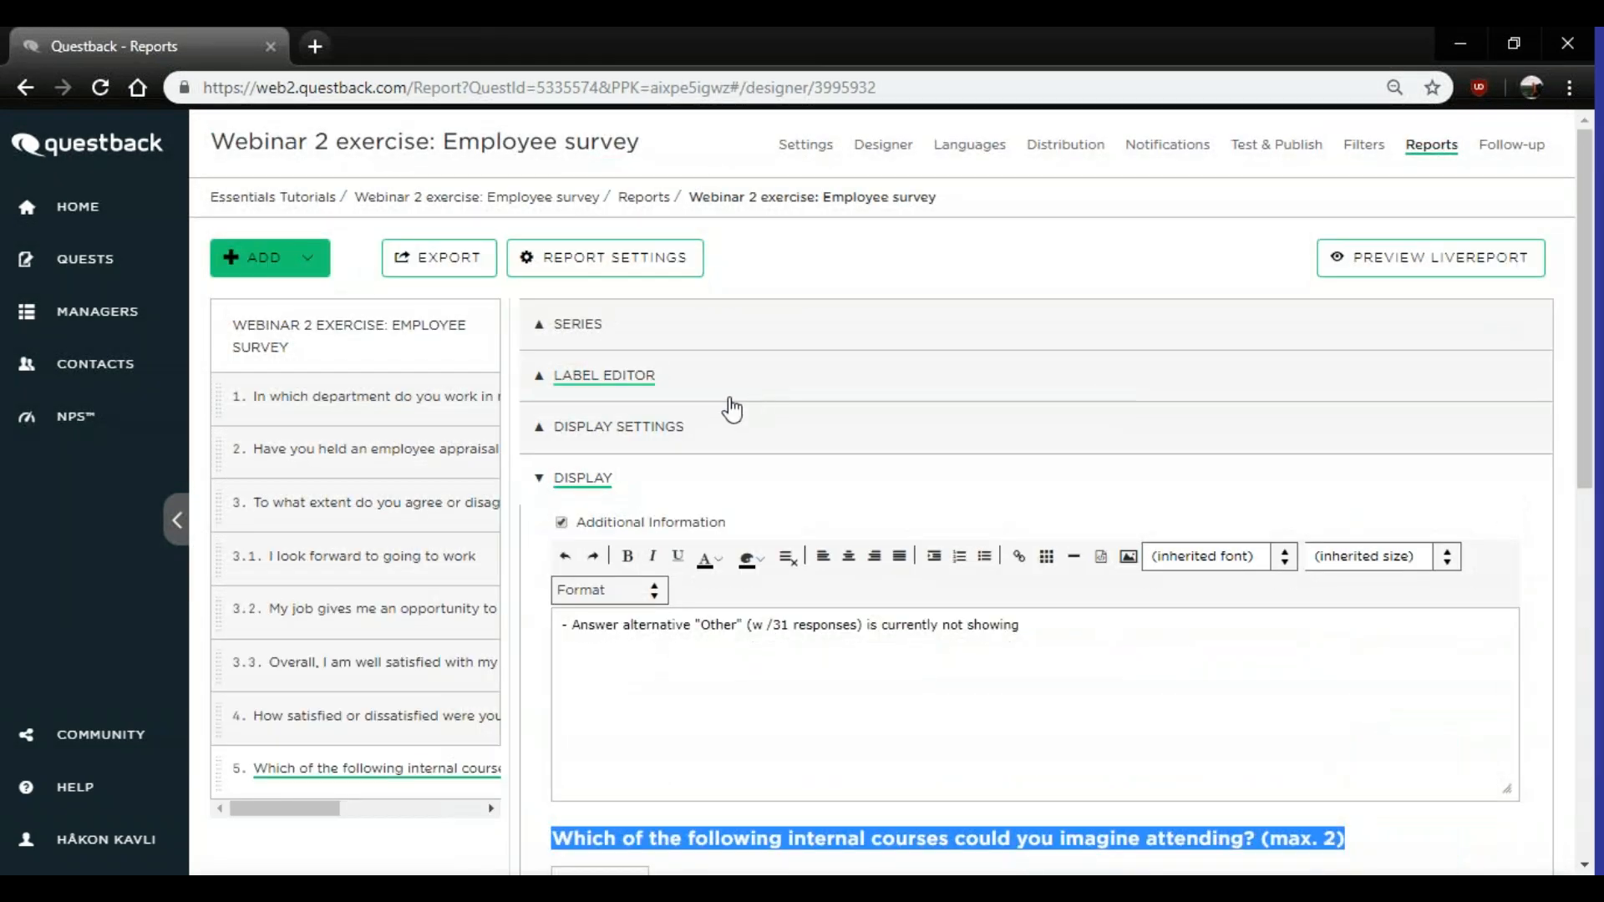
click(567, 625)
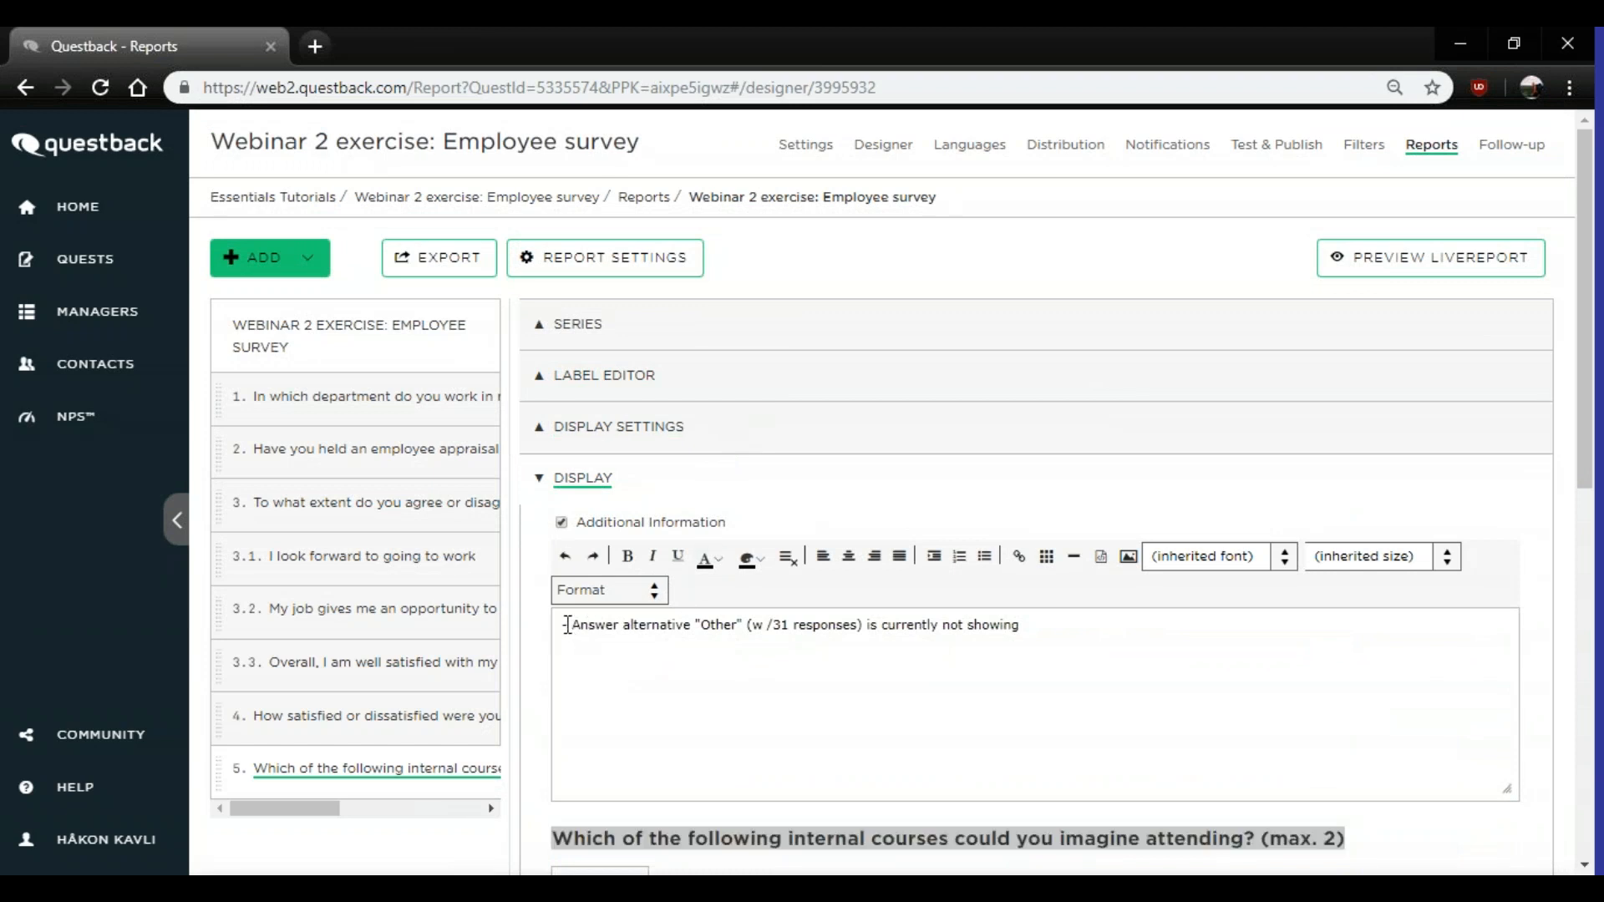
key(Return)
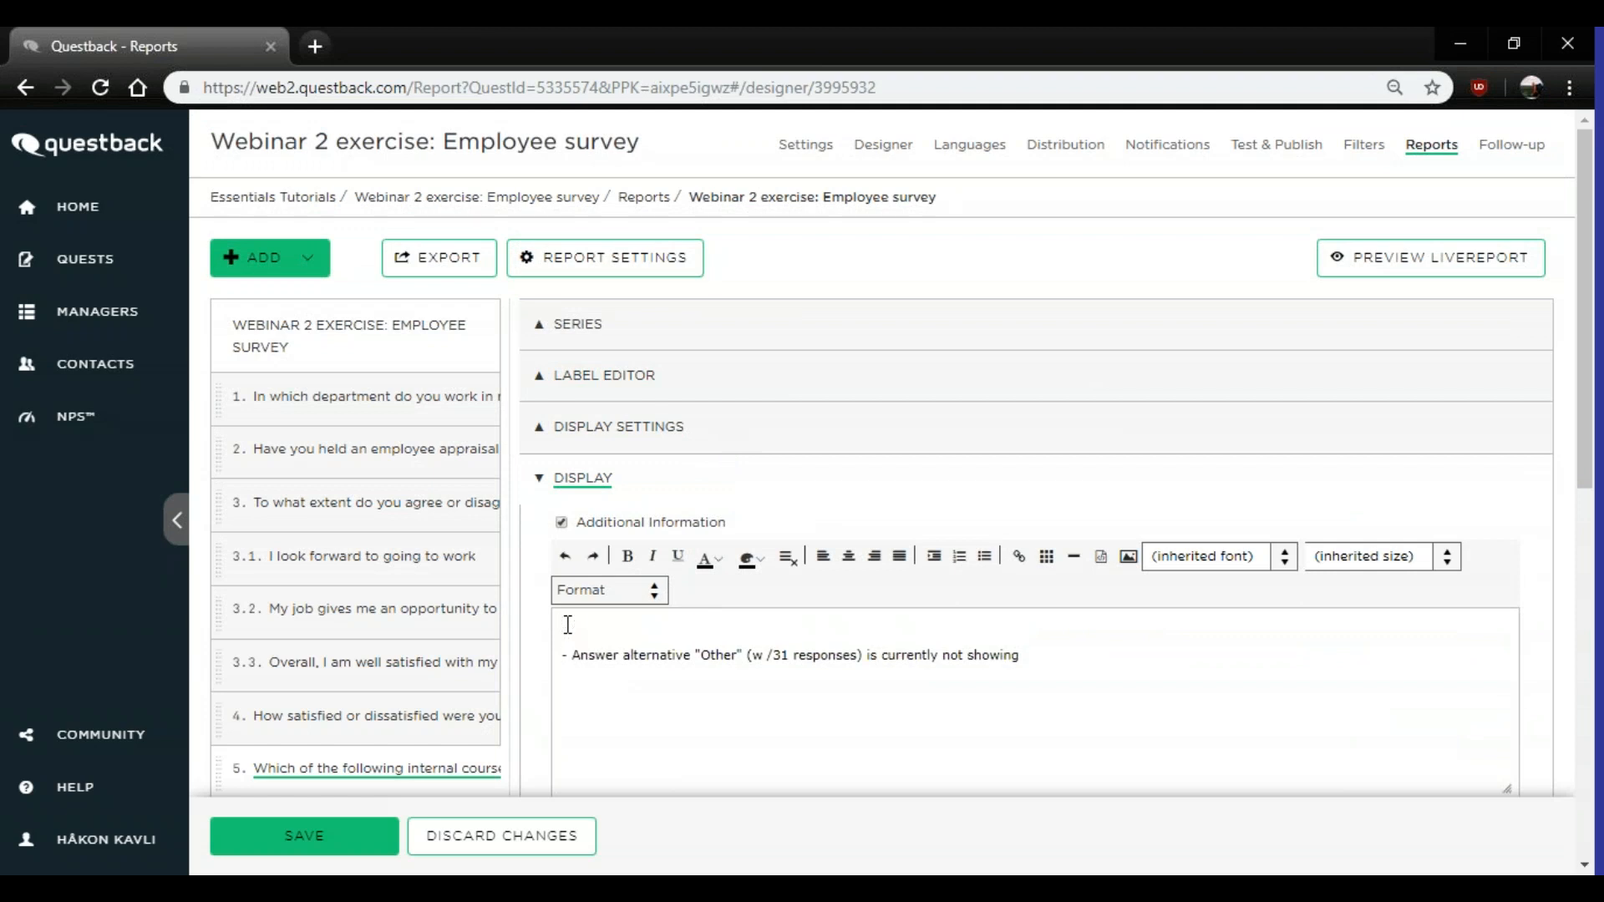
text(Based )
text(on )
text(q)
text(he )
text(")
key(BackSpace)
text(question ")
key(ctrl+v)
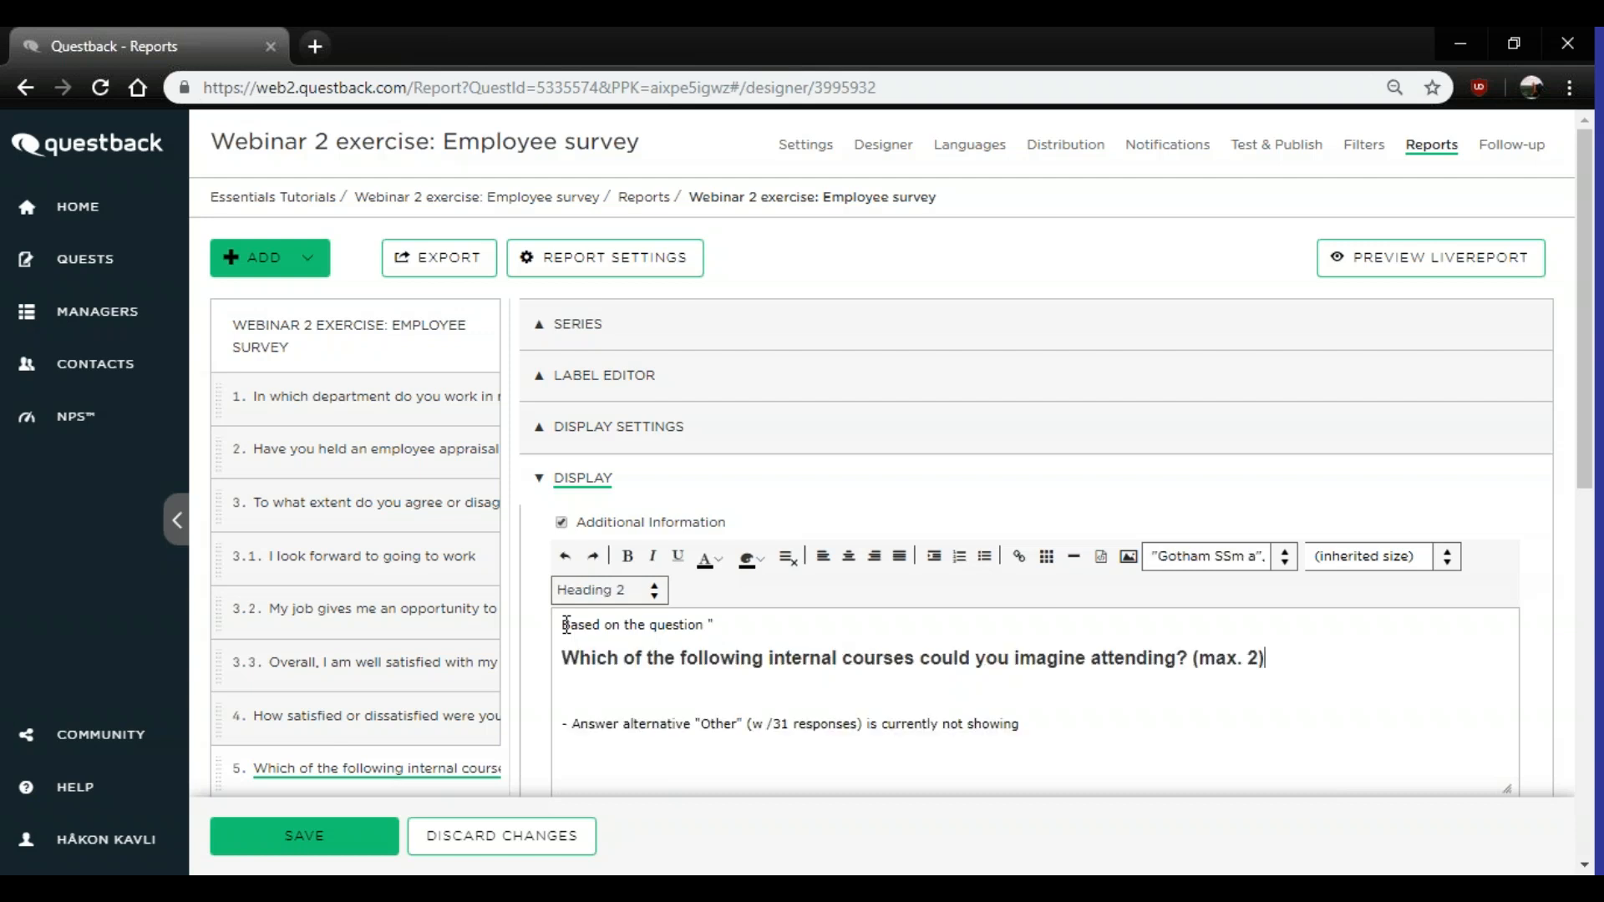
text(")
- Clear the formatting of the added text and join the pasted question title onto the same line as "Based on the question"
shift+click(567, 626)
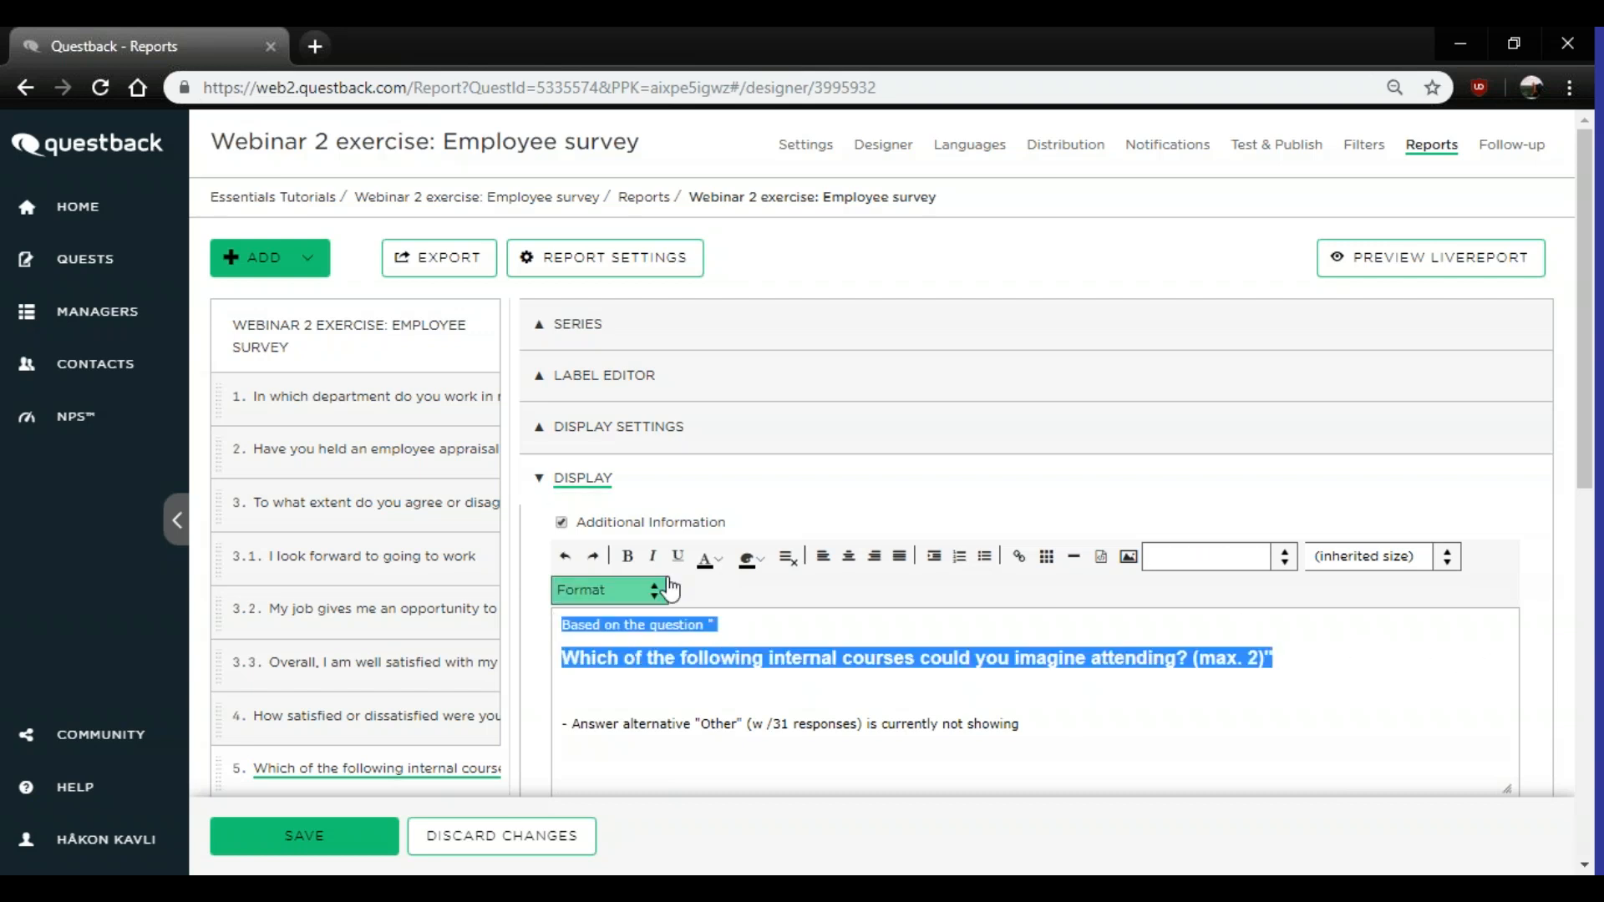
click(787, 558)
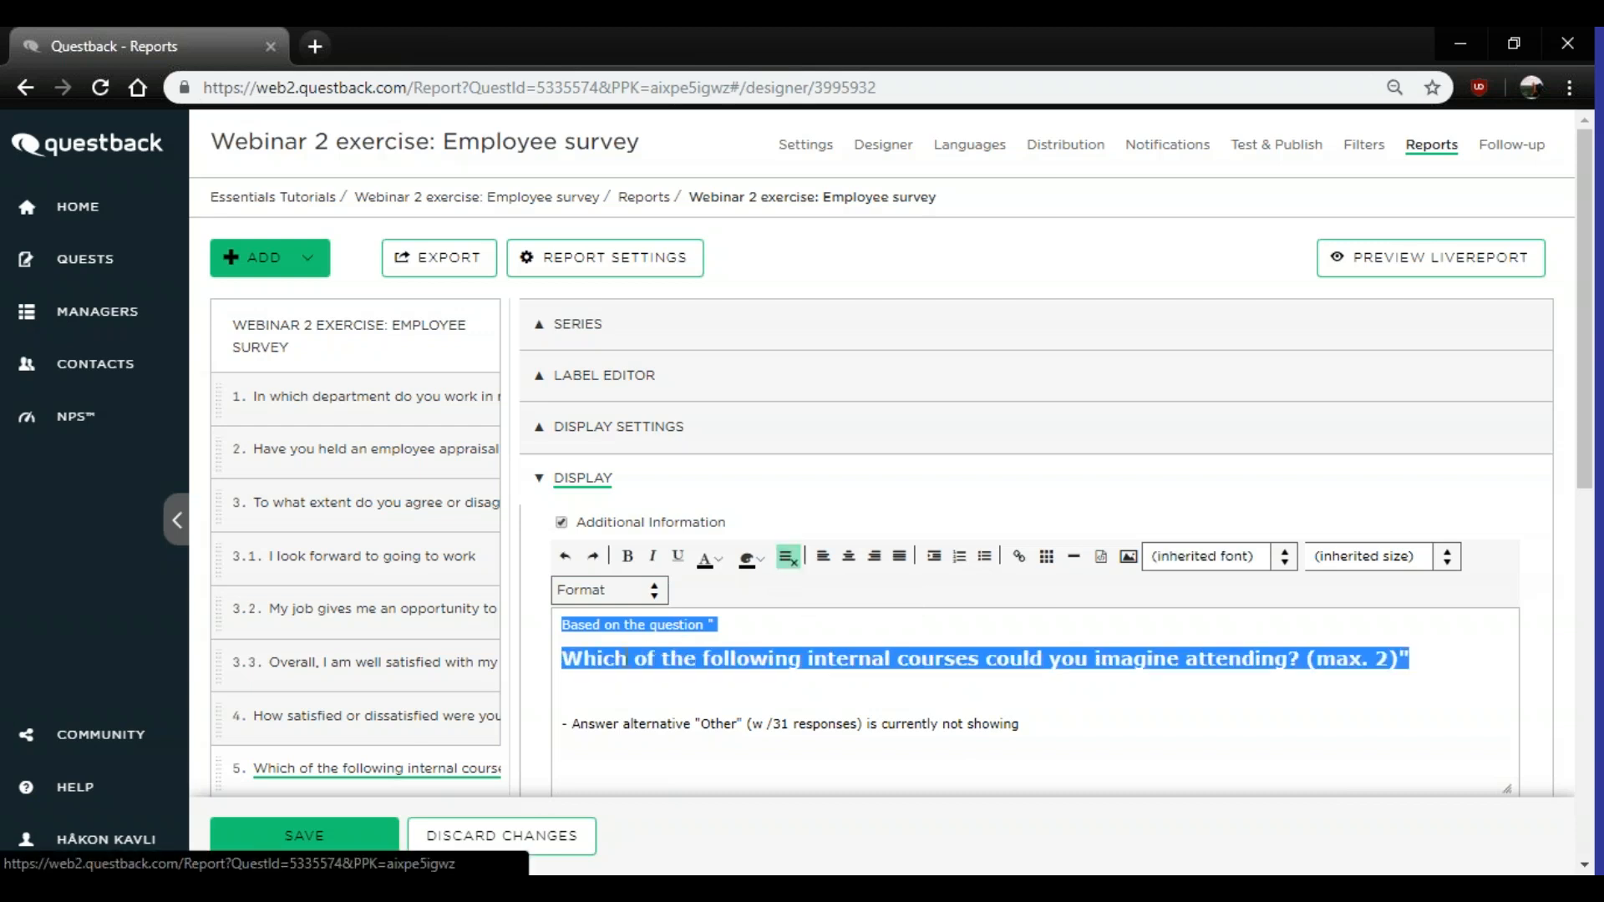
click(584, 655)
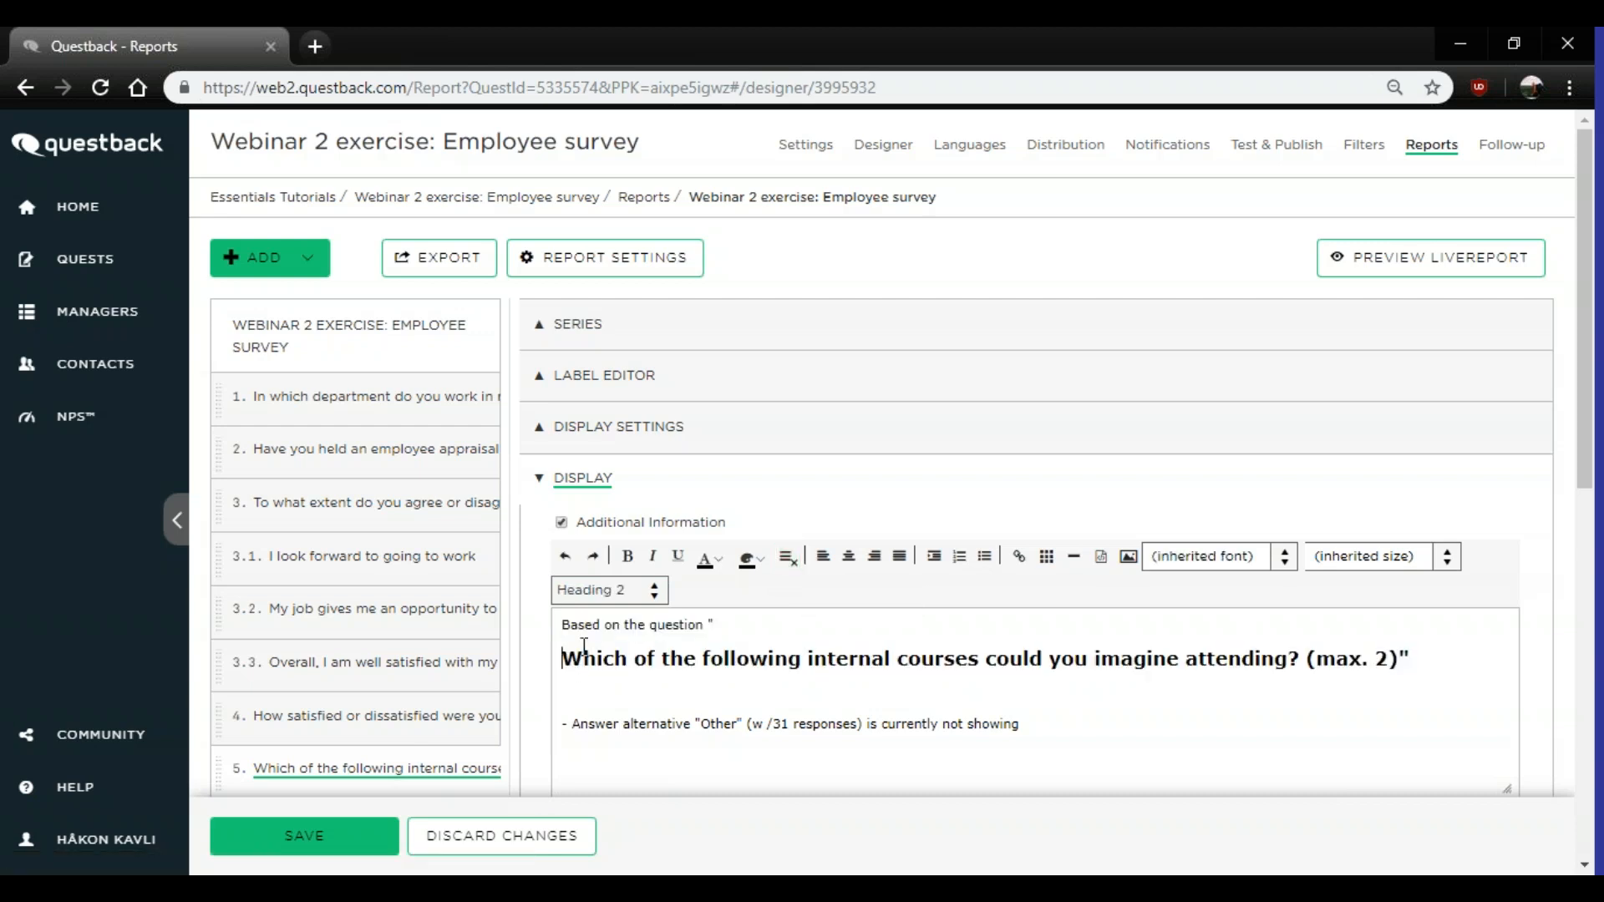
key(BackSpace)
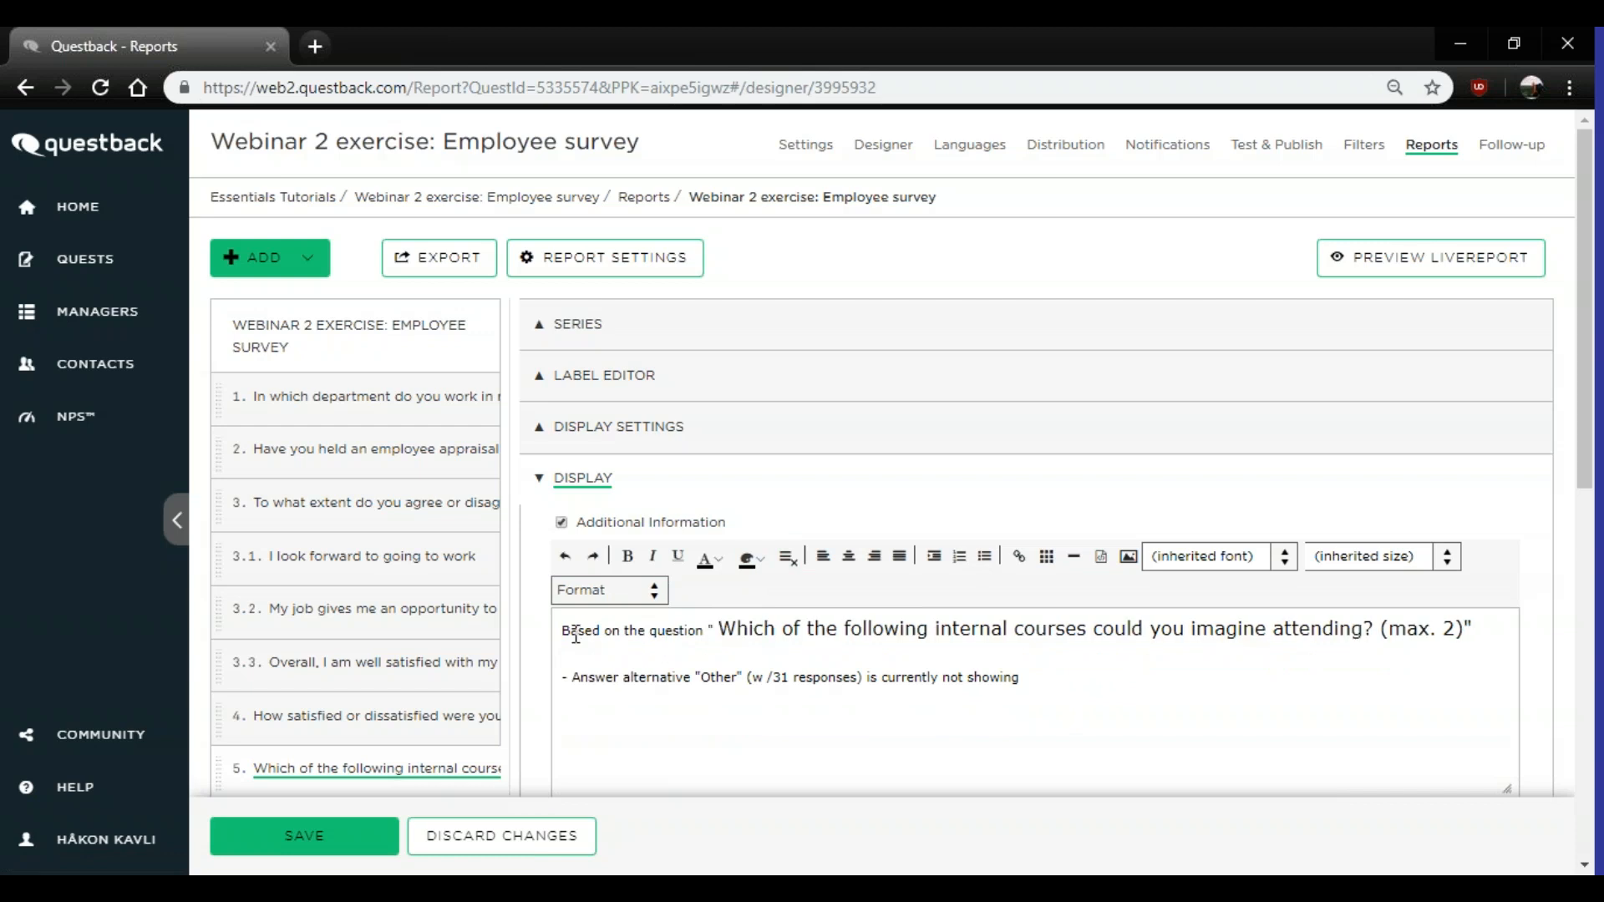
drag(561, 630, 1537, 627)
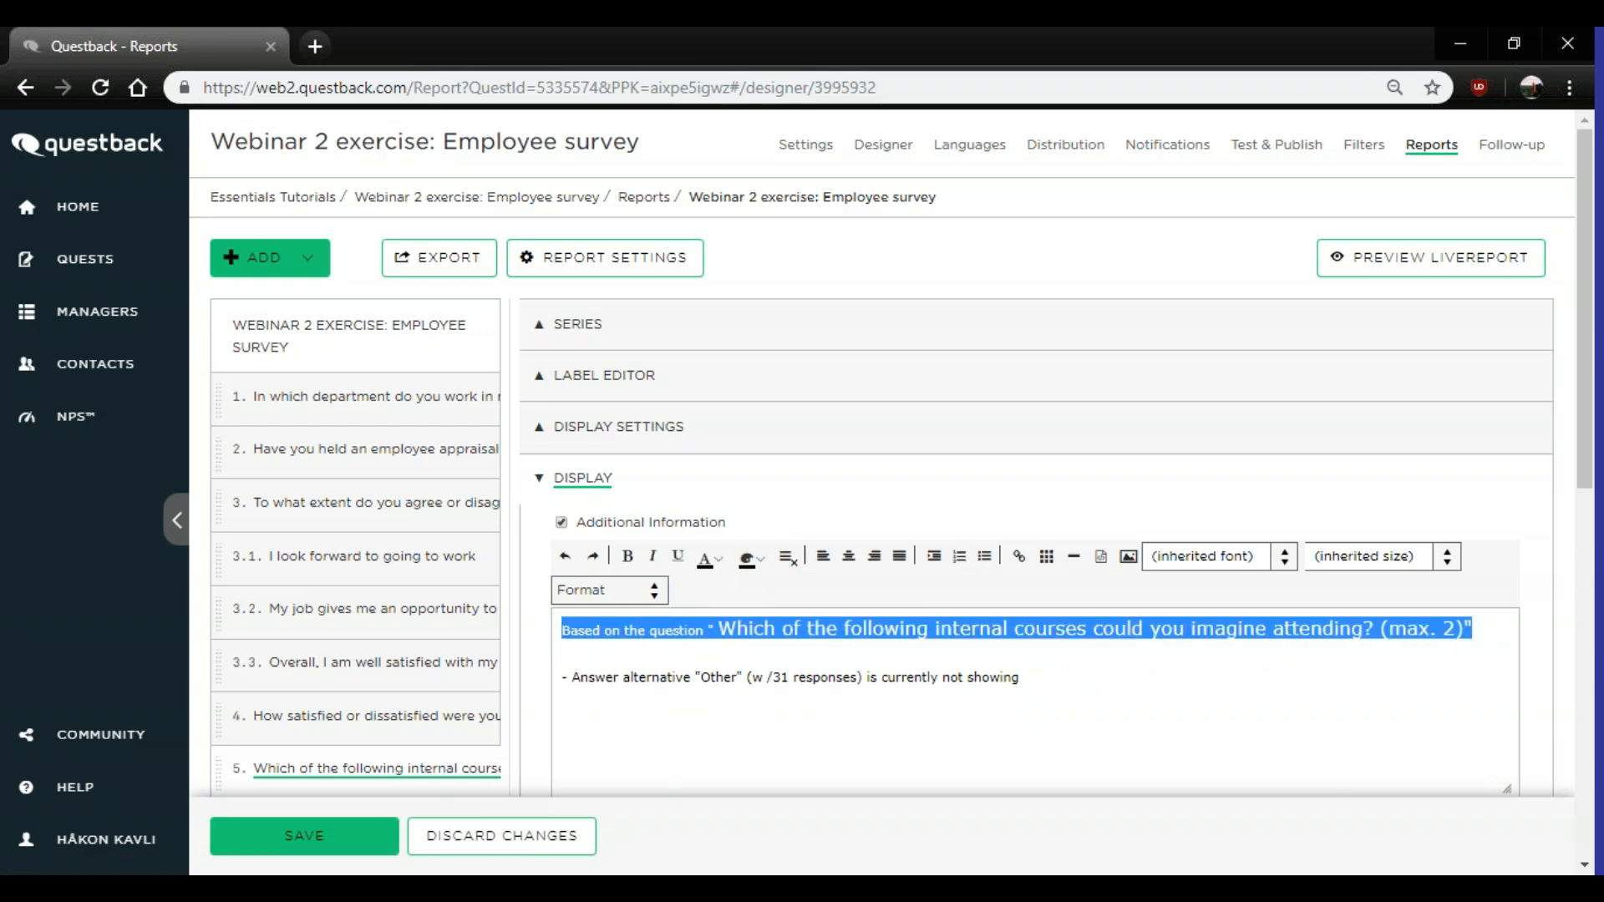
click(785, 558)
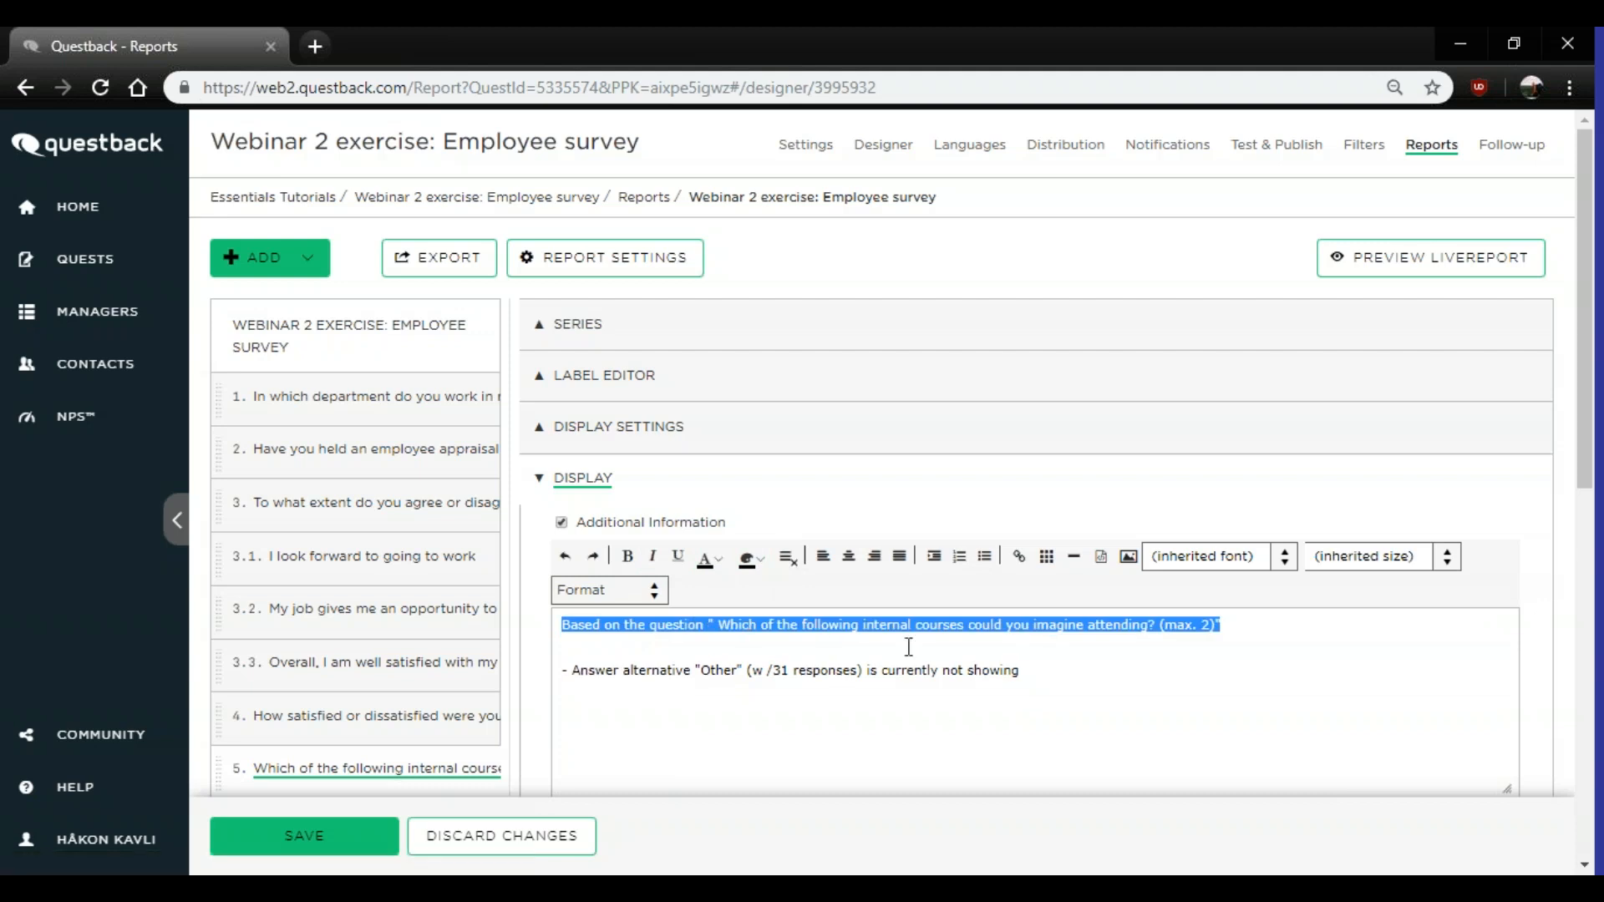
- Remove the extra space after the opening quotation mark in the additional information and save the changes
click(727, 625)
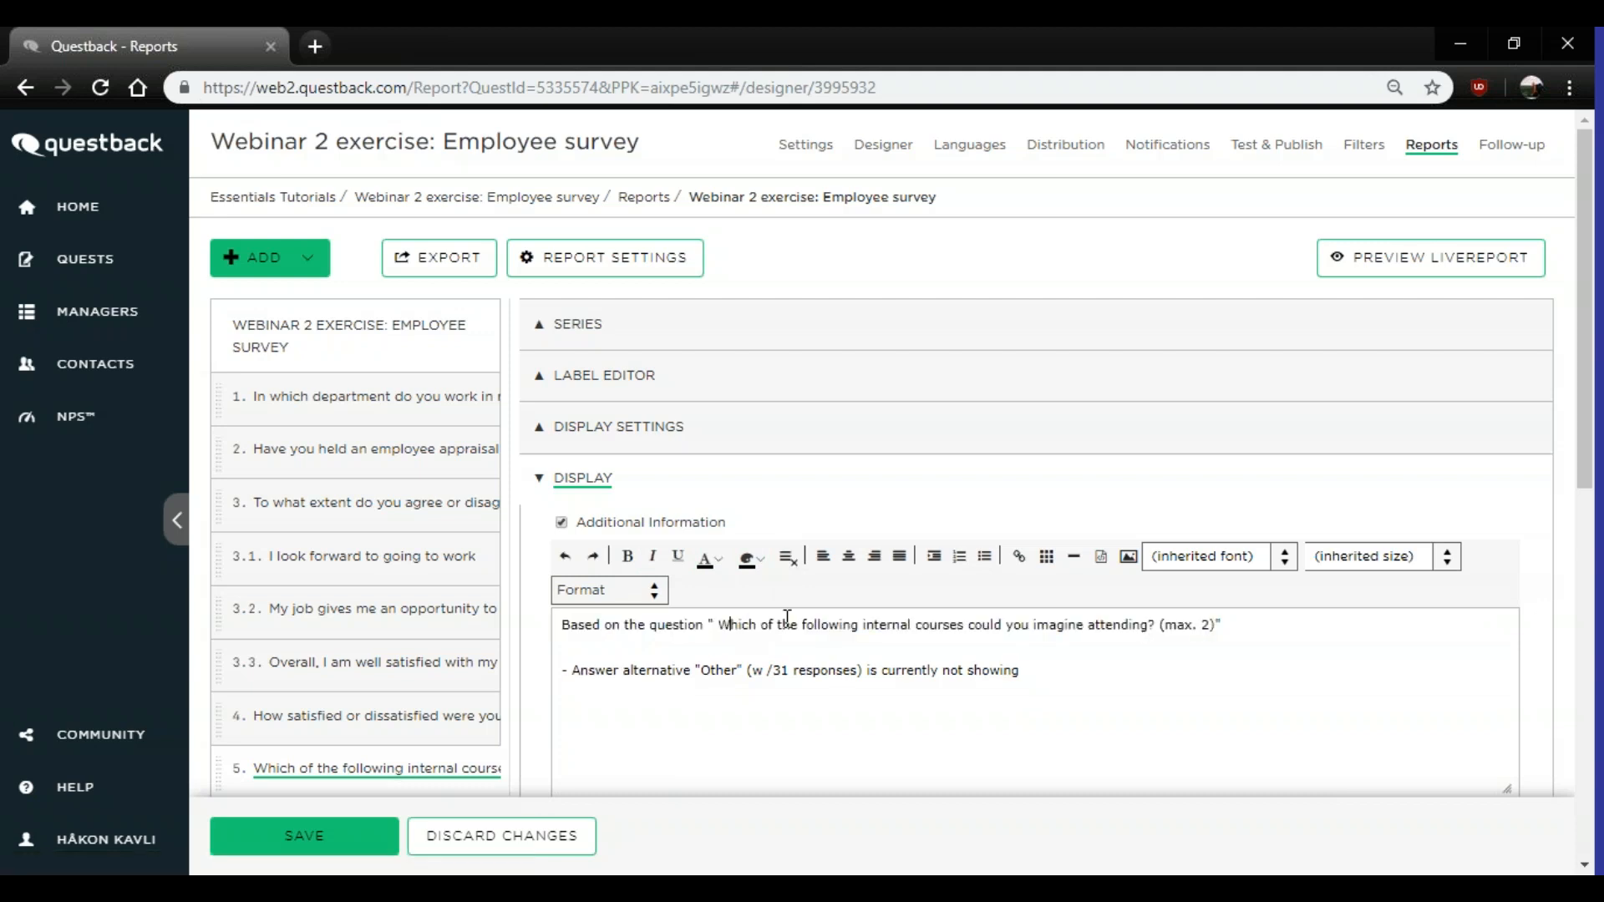
key(BackSpace)
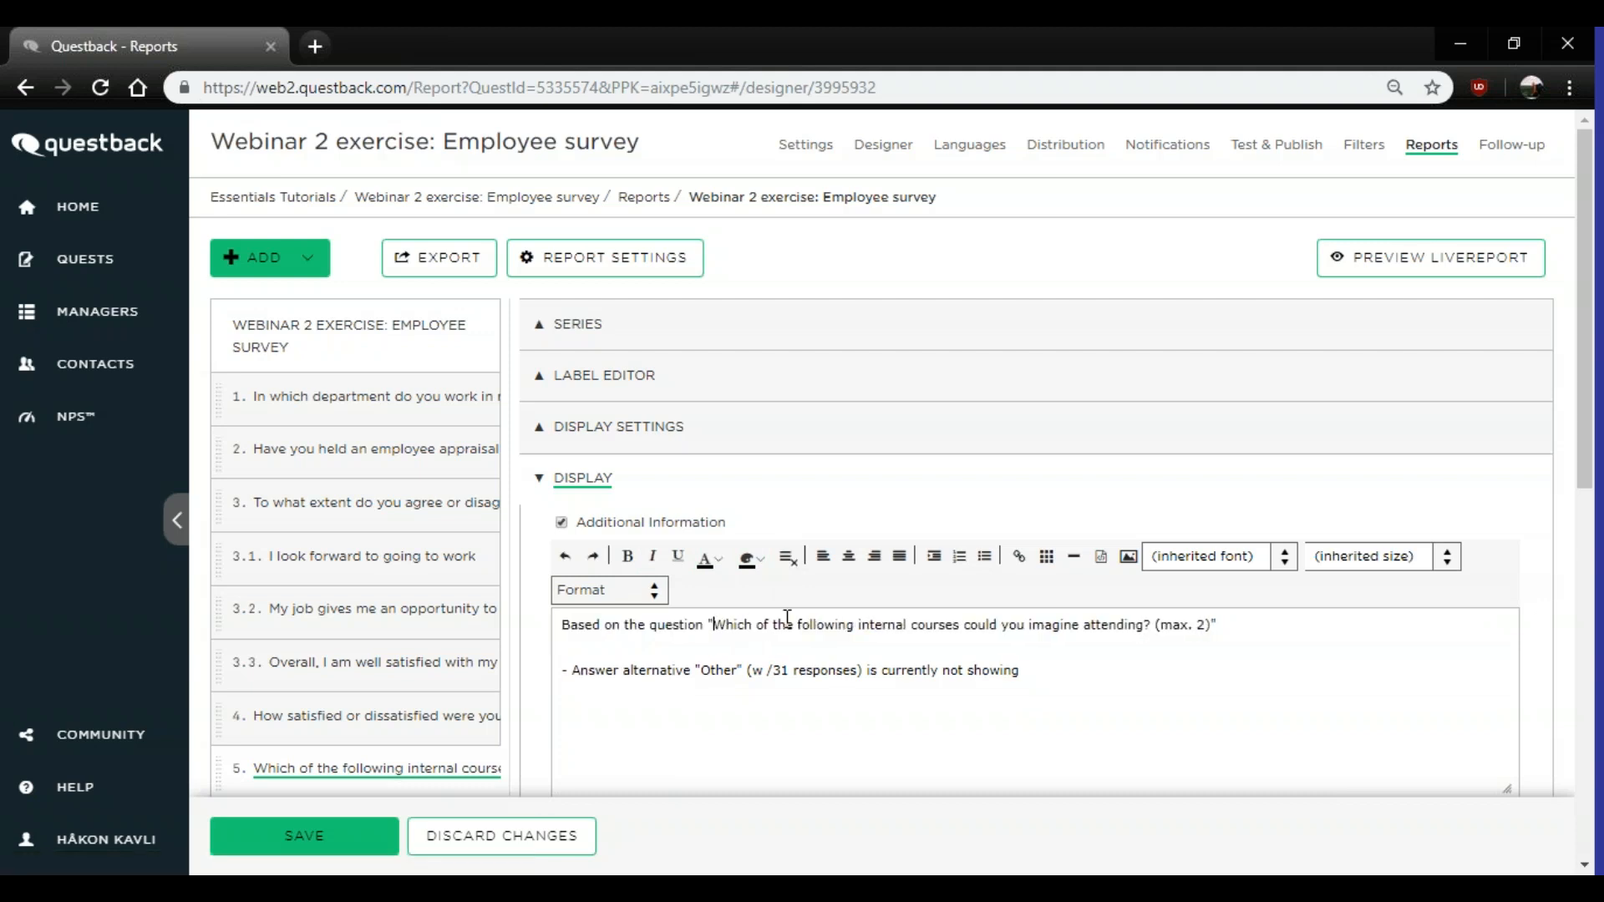
click(315, 852)
- Replace the internal courses question's label text with "Internal course demand amongst the employees, 2019:" and save
click(604, 376)
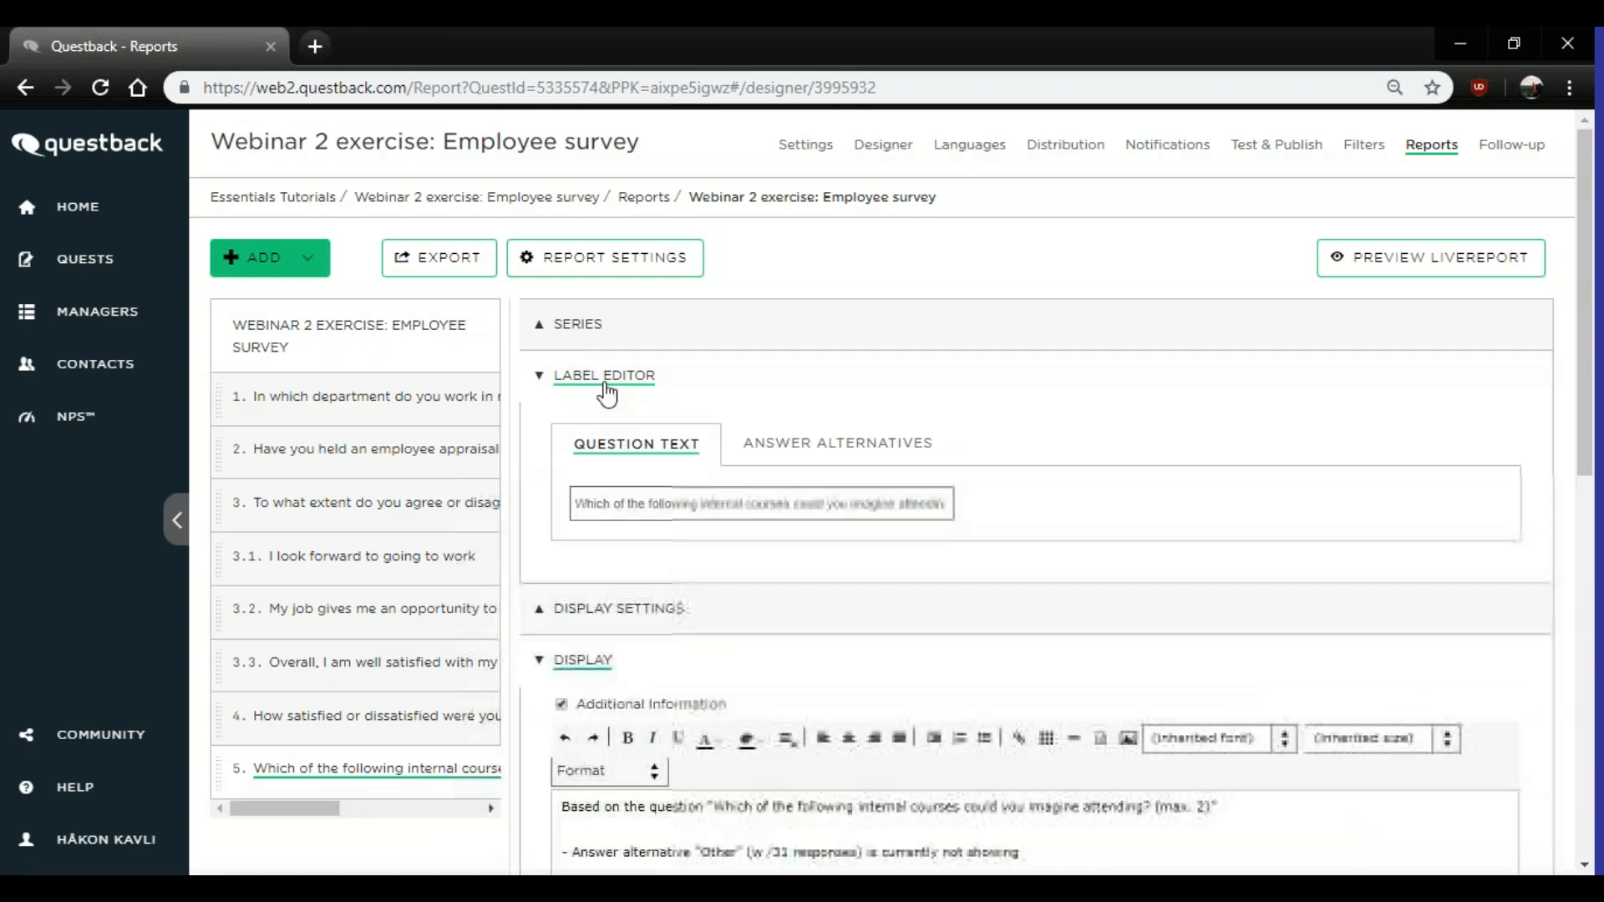
click(649, 506)
scroll(820, 724, down, 5)
scroll(844, 694, up, 5)
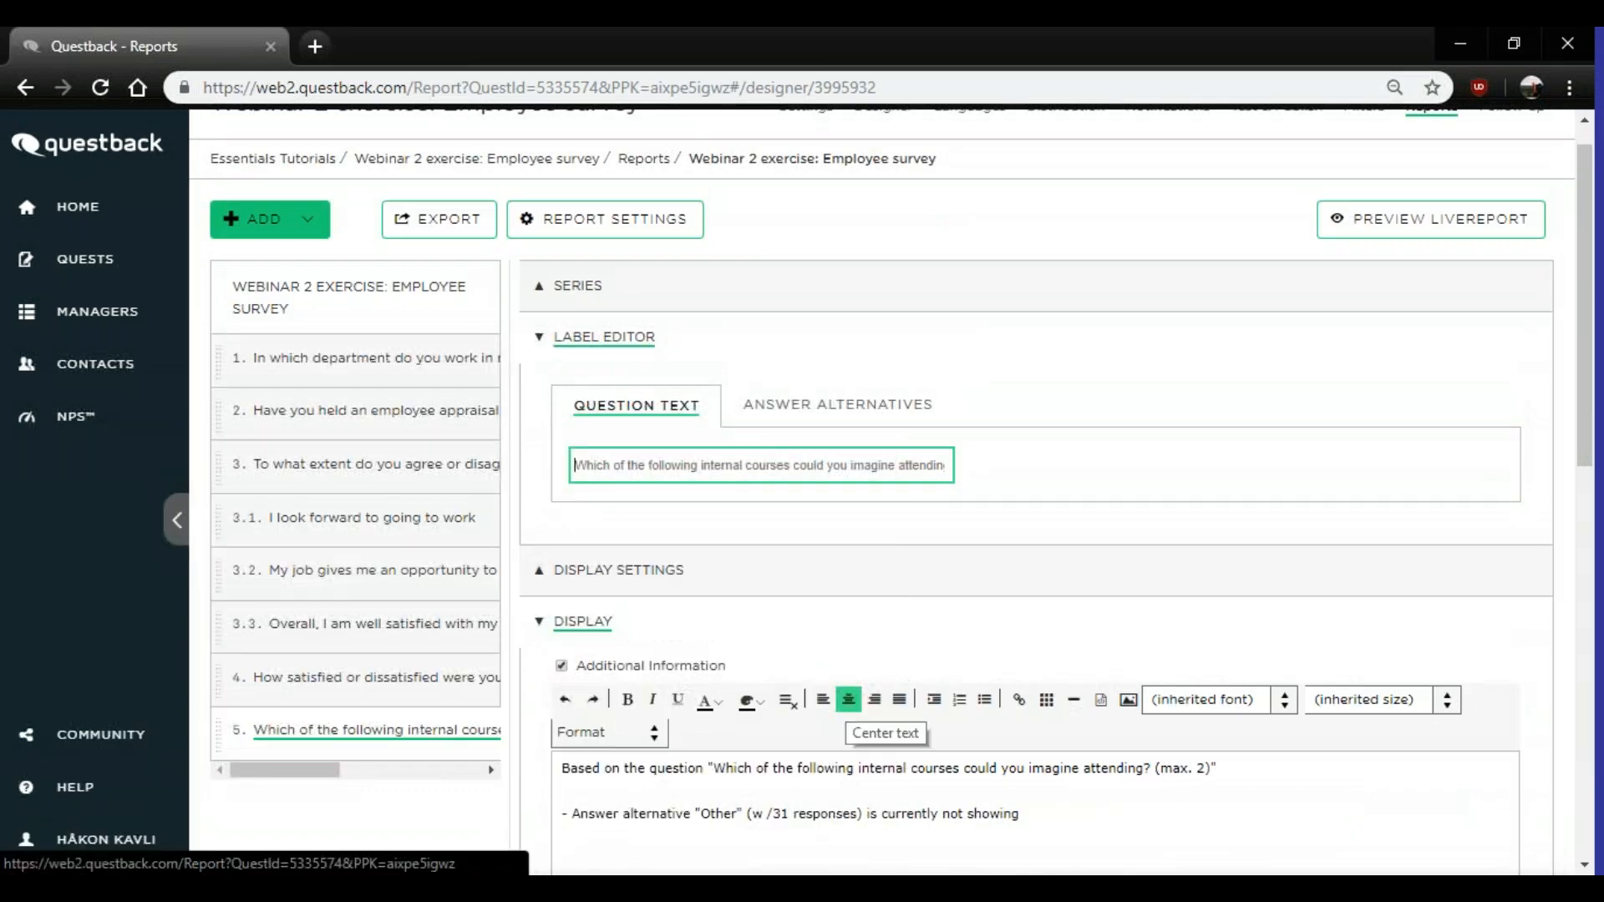
key(ctrl+a)
text(Course)
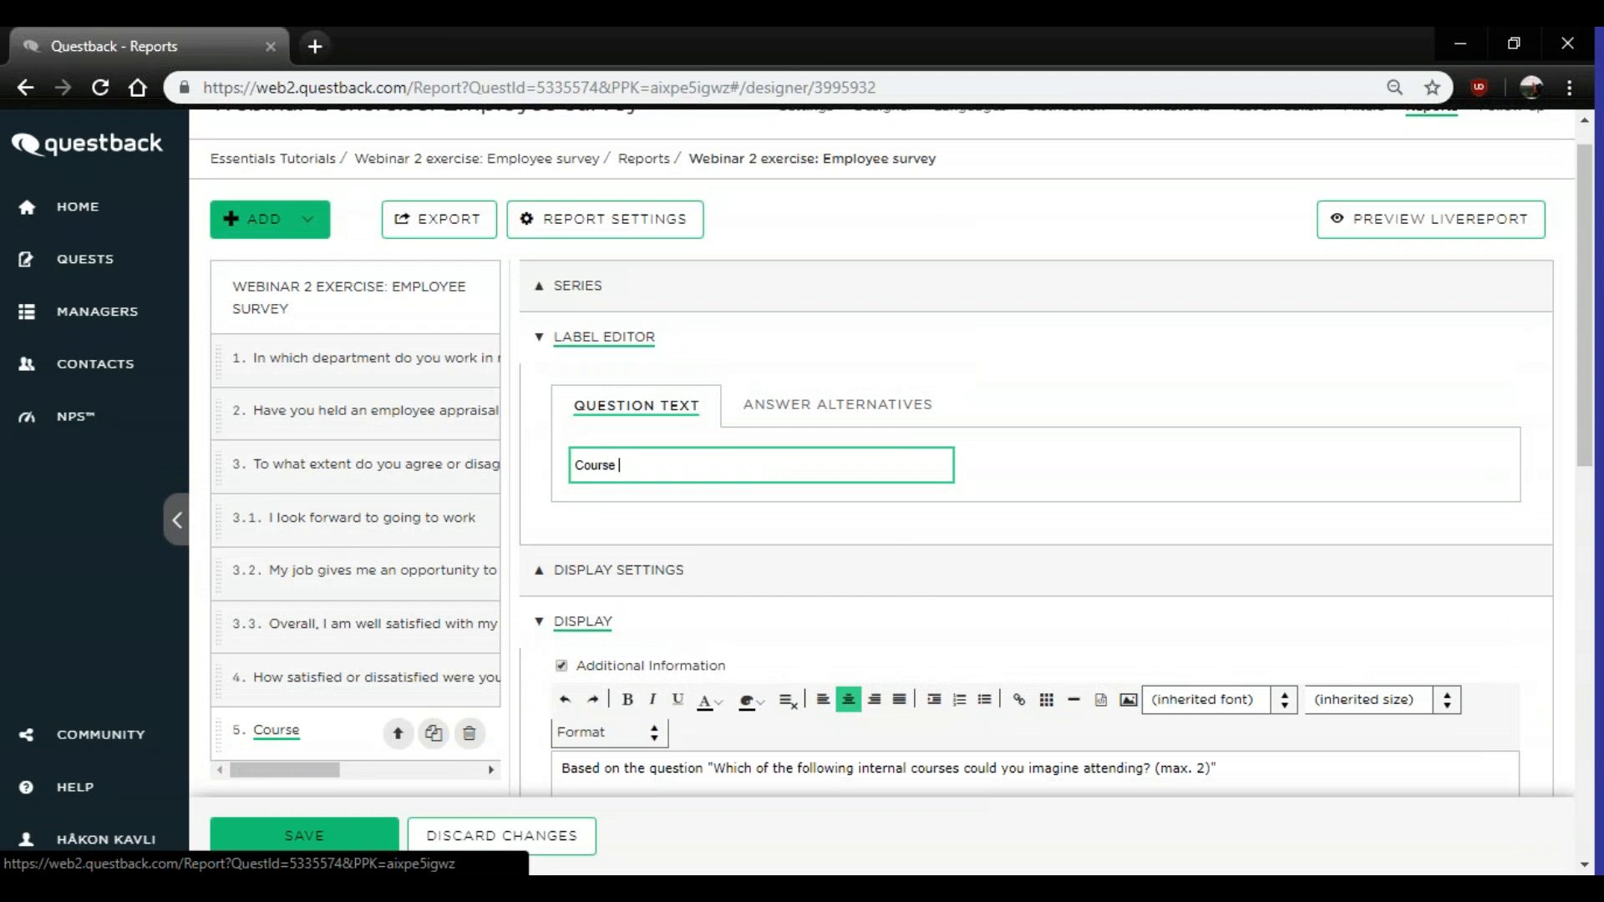
key(Left)
key(Left)
key(Left)
key(BackSpace)
text(Internal )
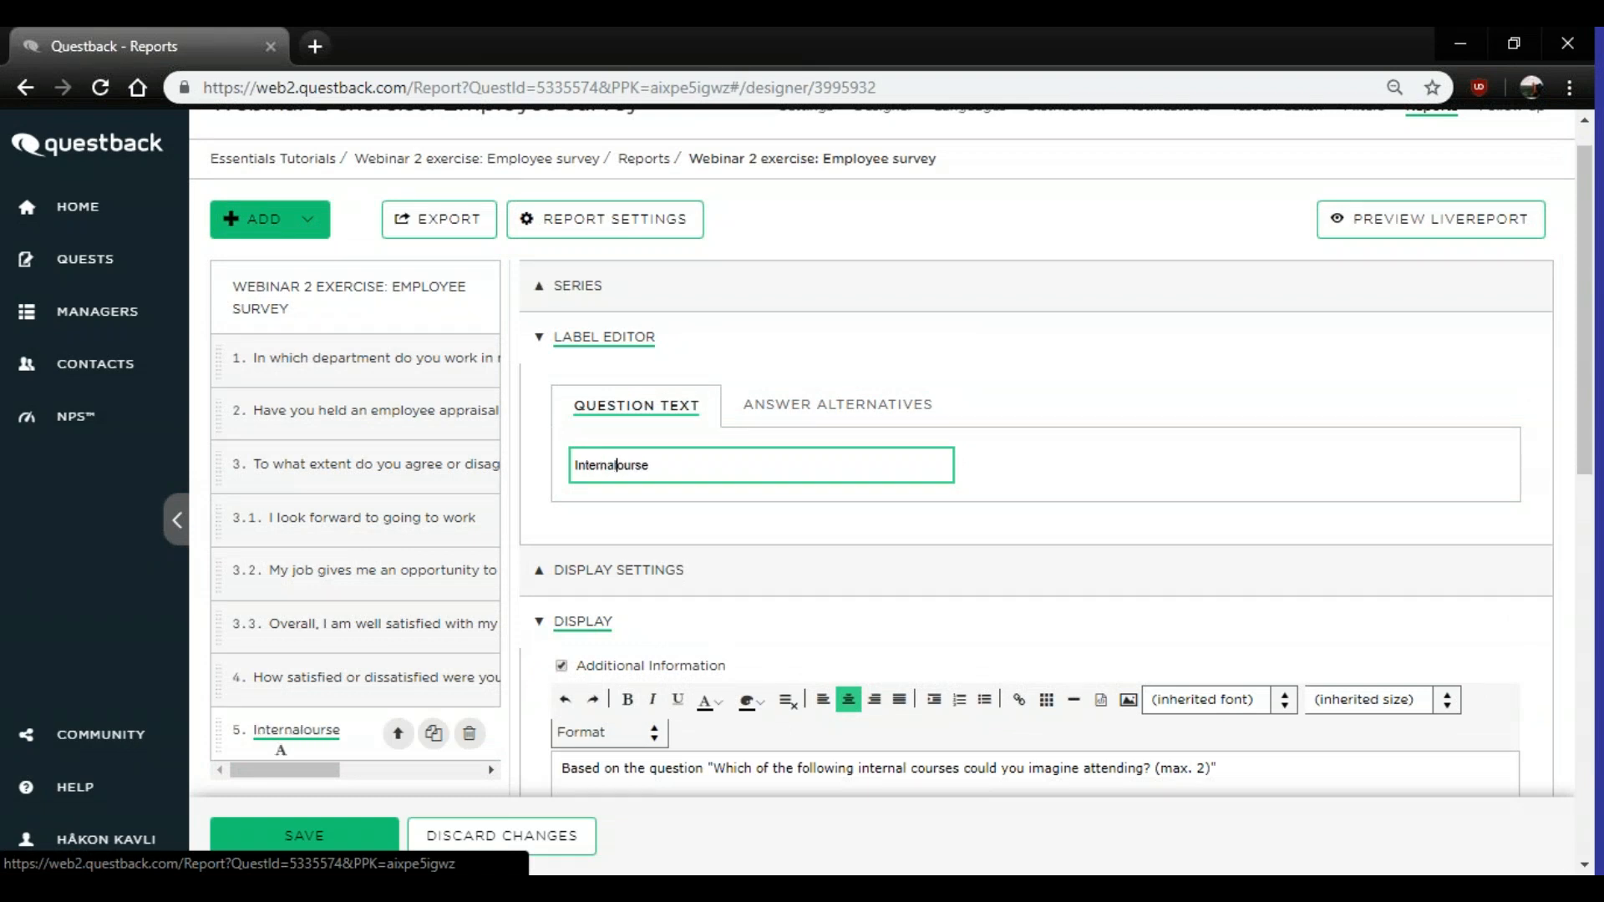
text(course demand amongst )
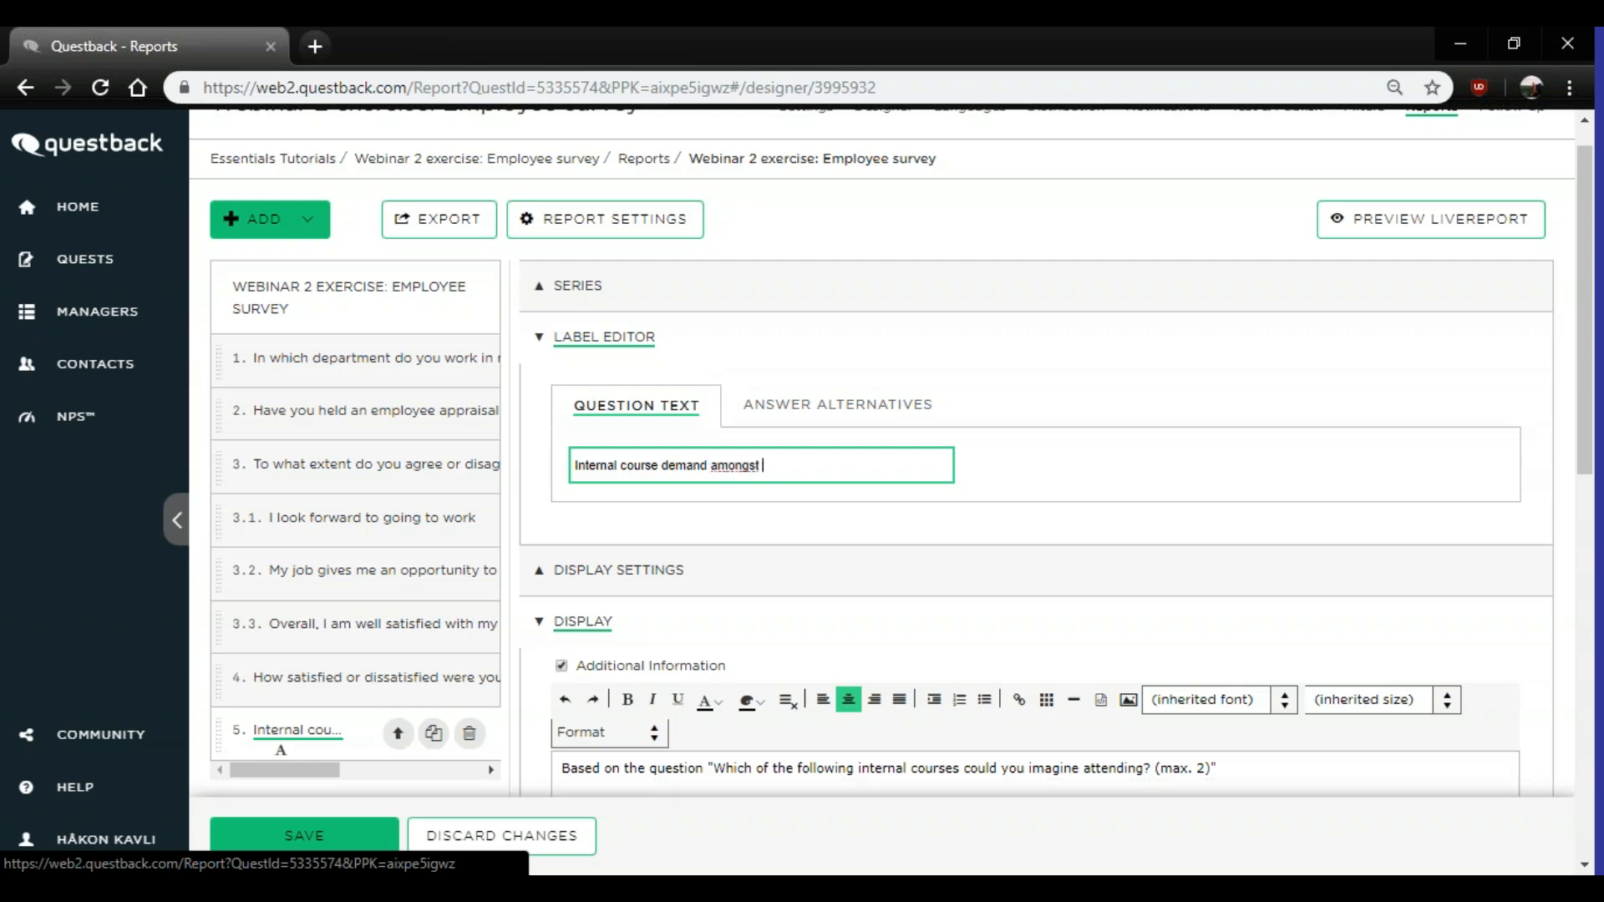
text(the emp)
text(lo)
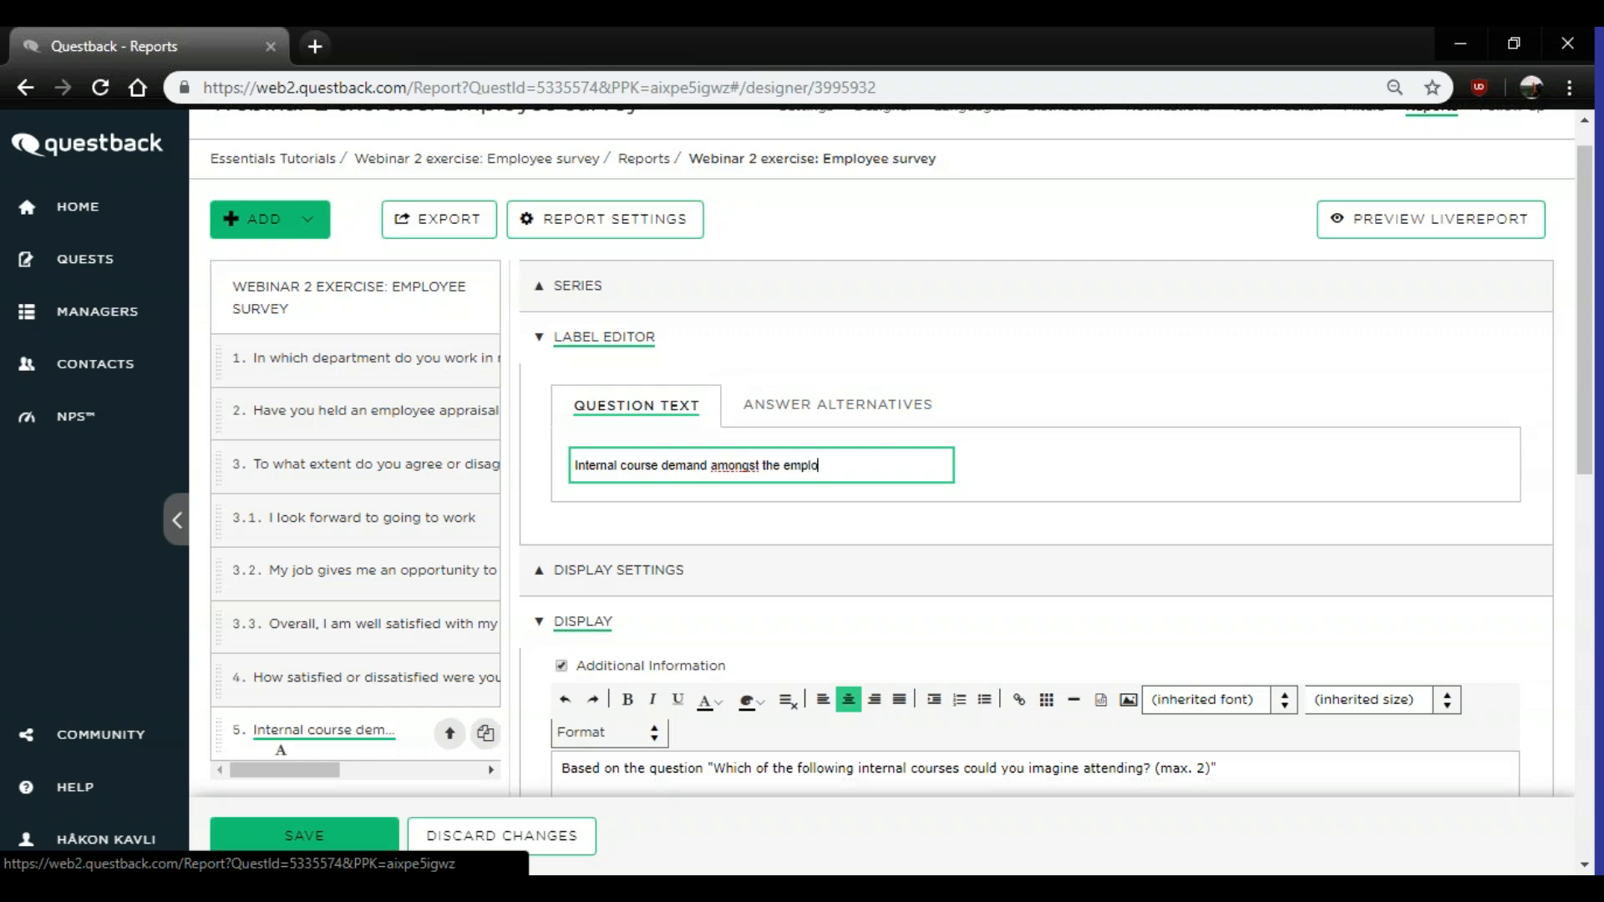
text(yees, 2019)
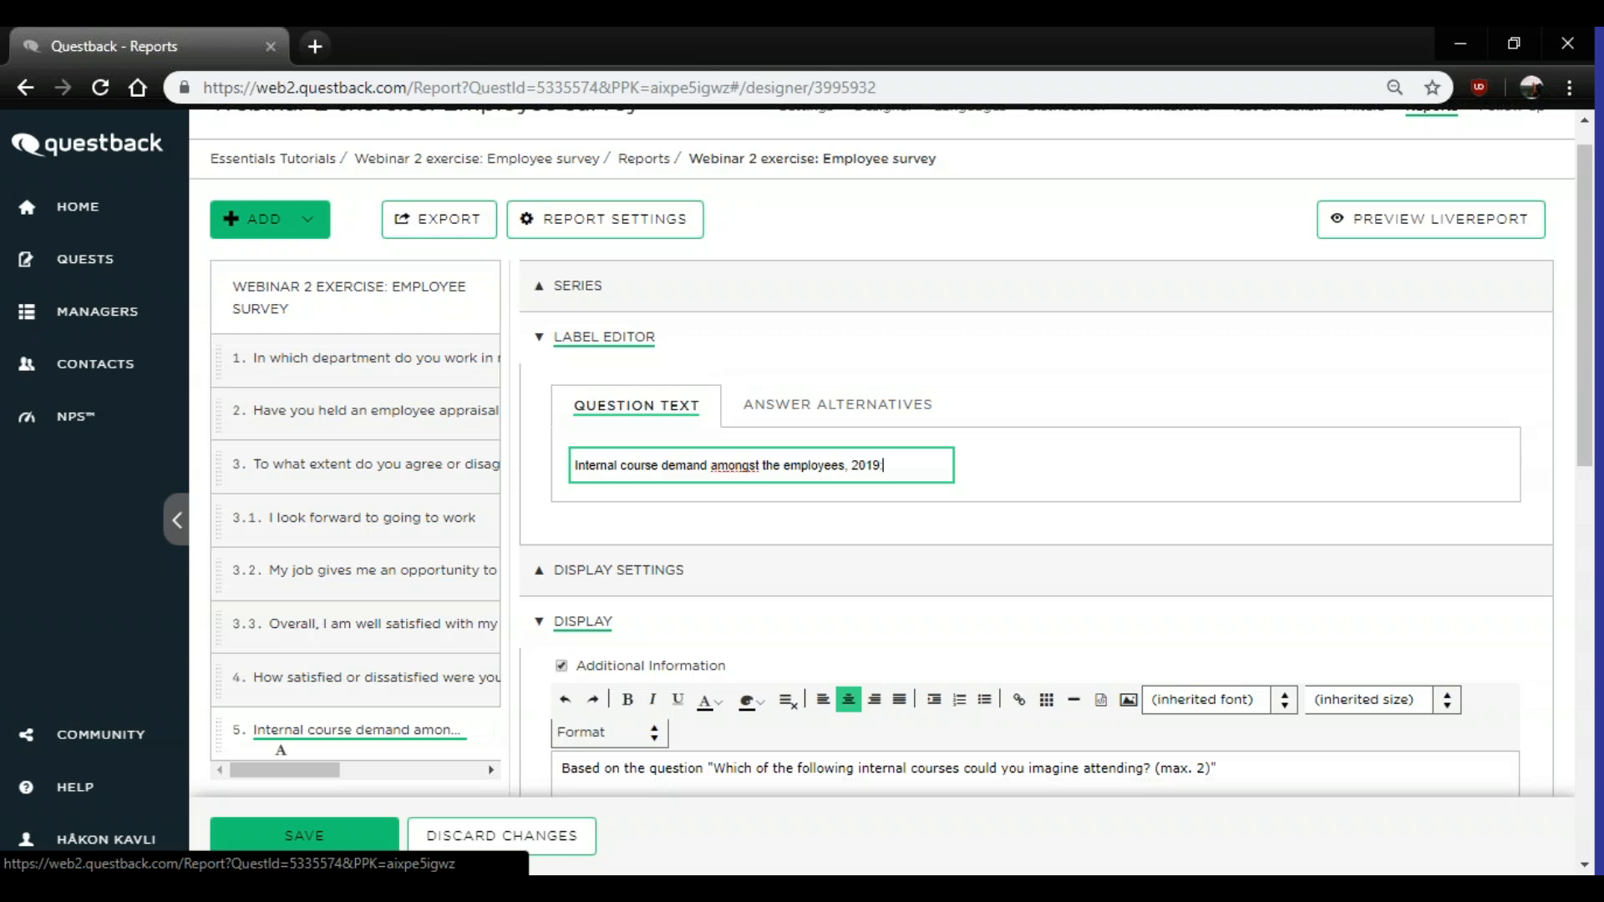
click(346, 846)
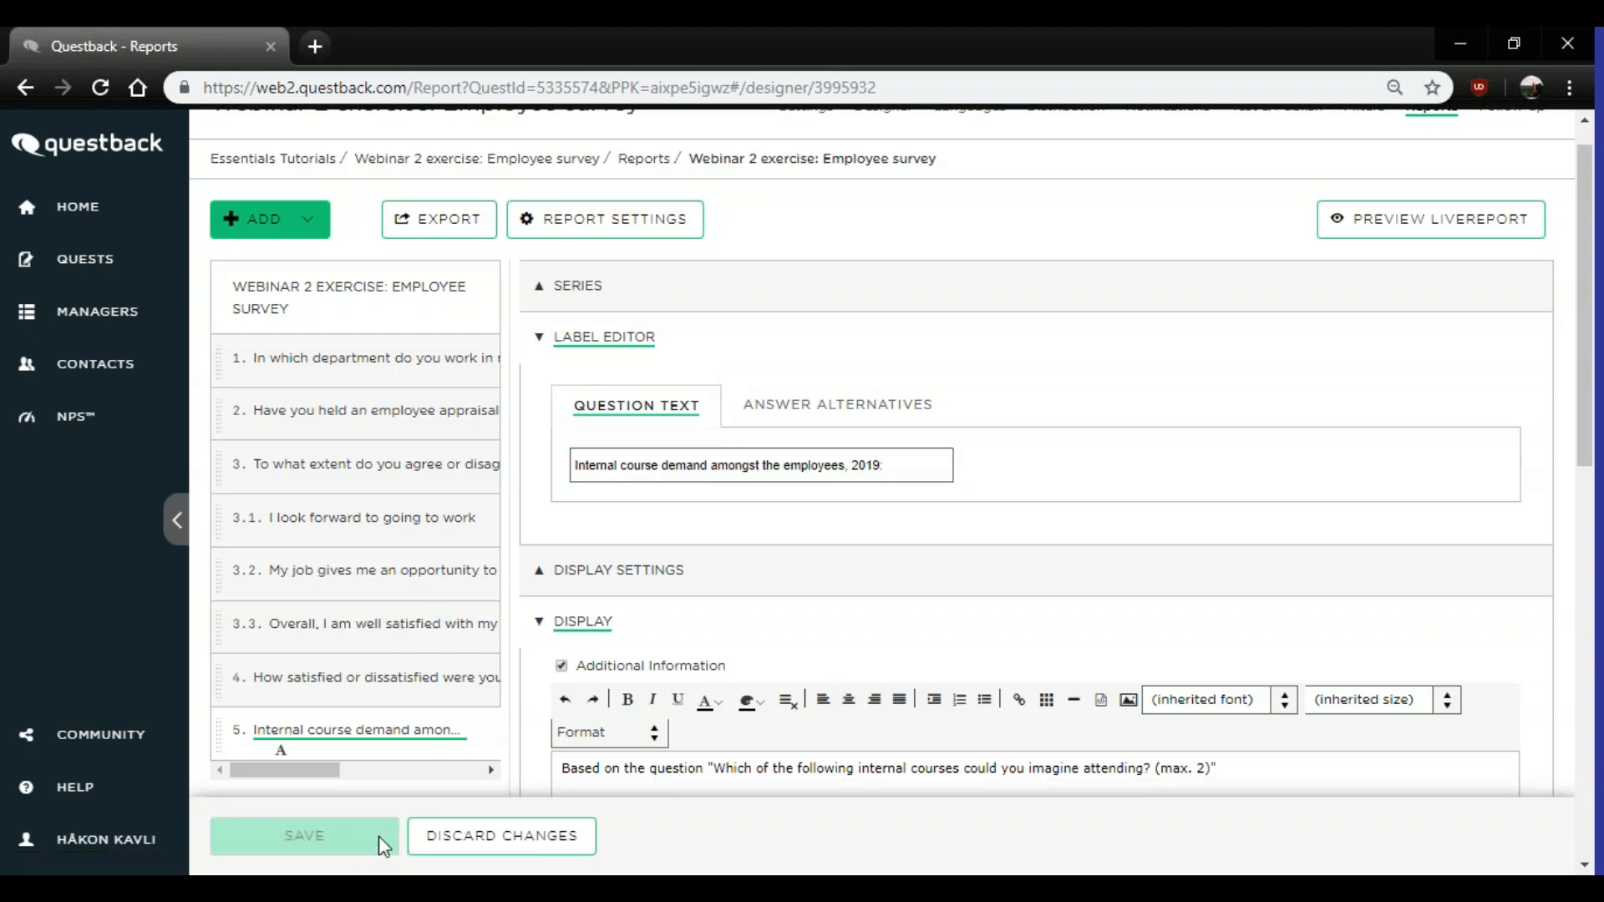
- Check the new question title above the chart, in the legend and in the statistical table
scroll(886, 365, down, 6)
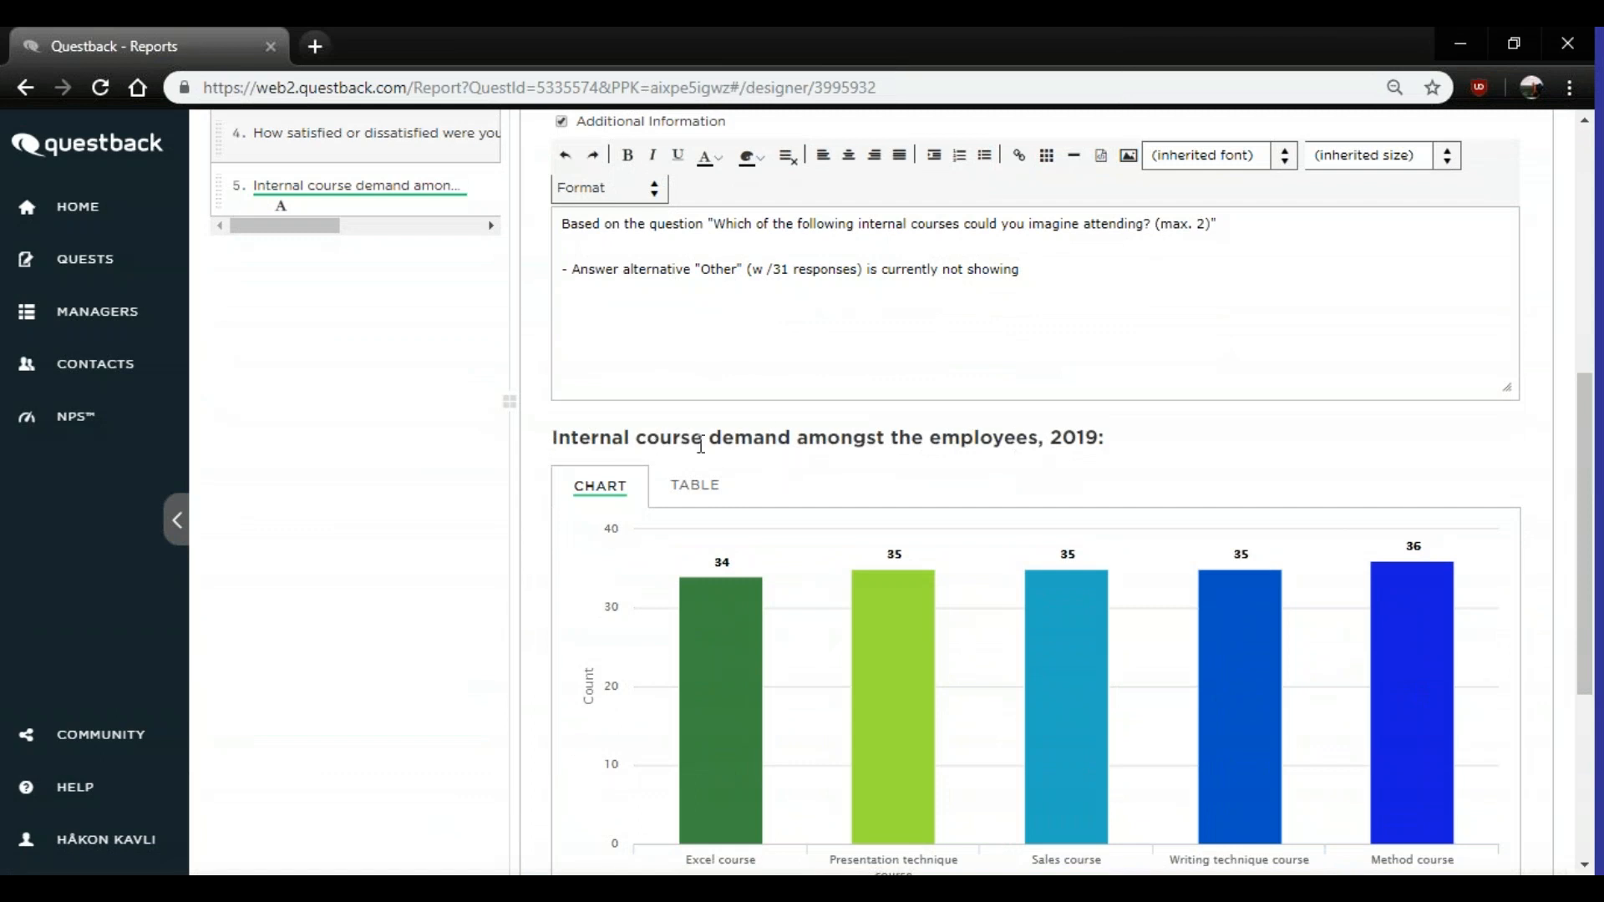
scroll(1104, 462, down, 3)
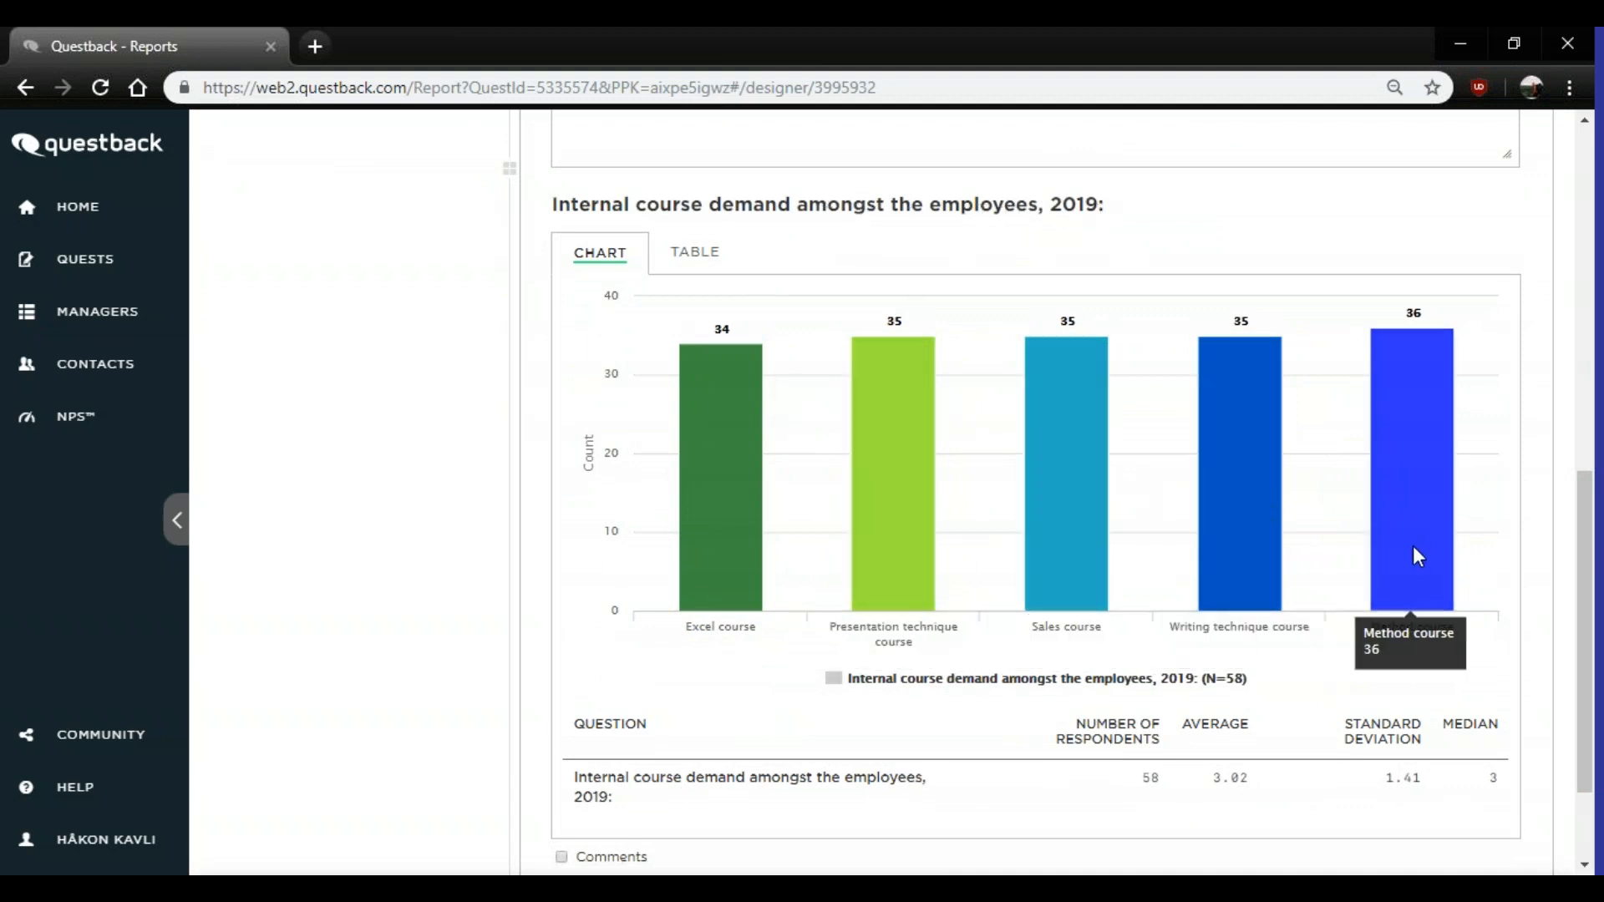
scroll(1044, 443, up, 2)
scroll(887, 651, up, 7)
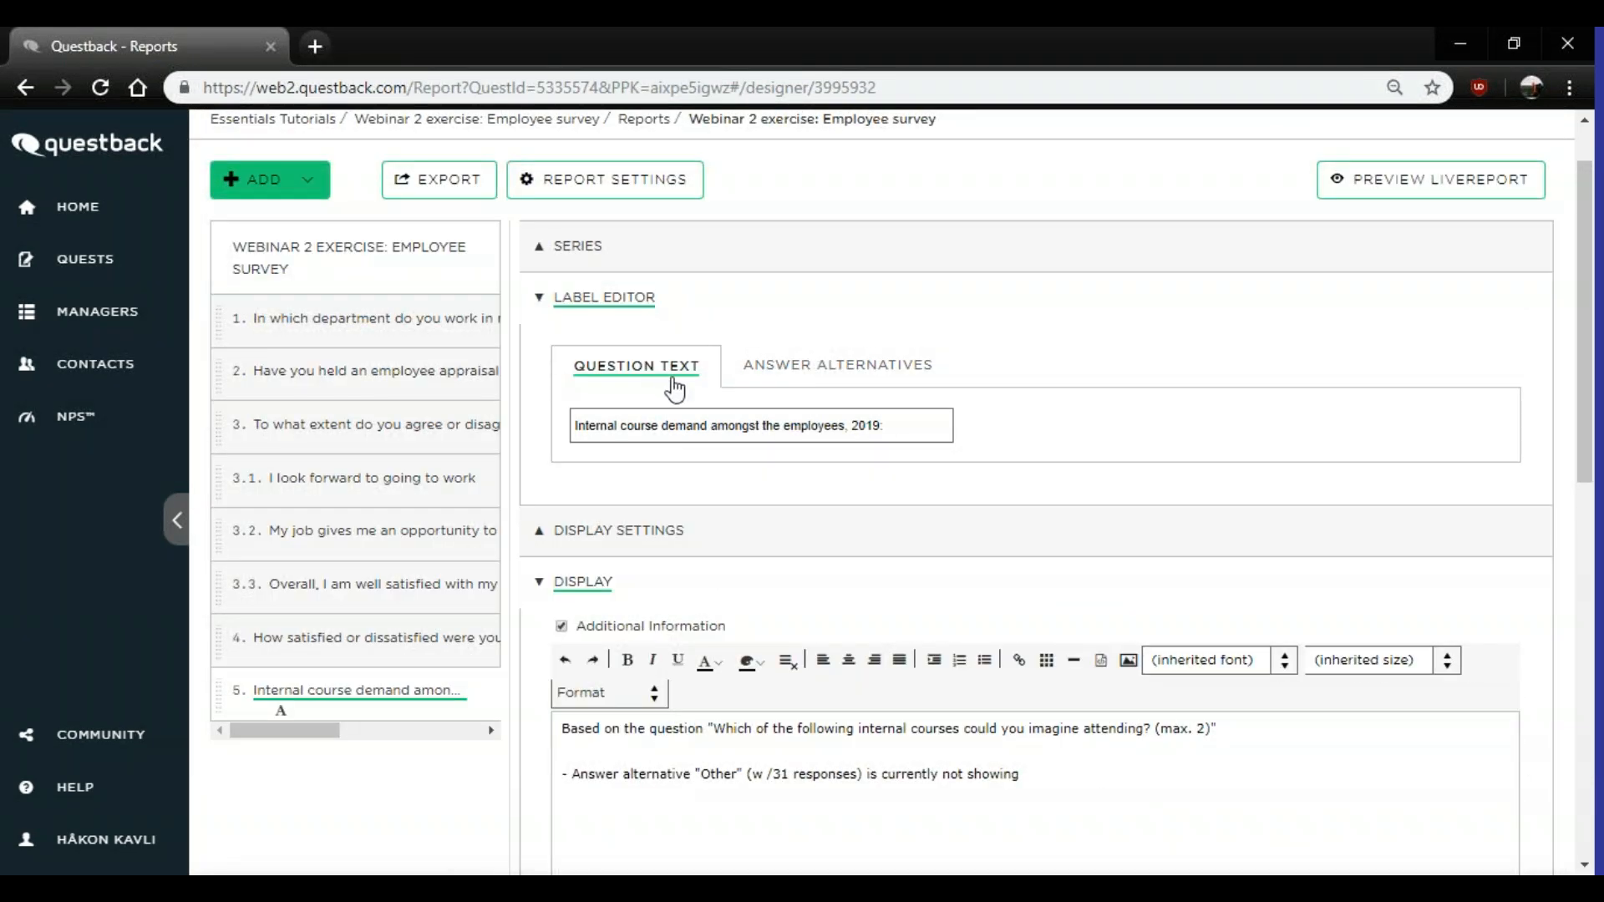
- View the editable labels of the answer alternatives, compare them with the chart's category names, and close the label editor
click(822, 382)
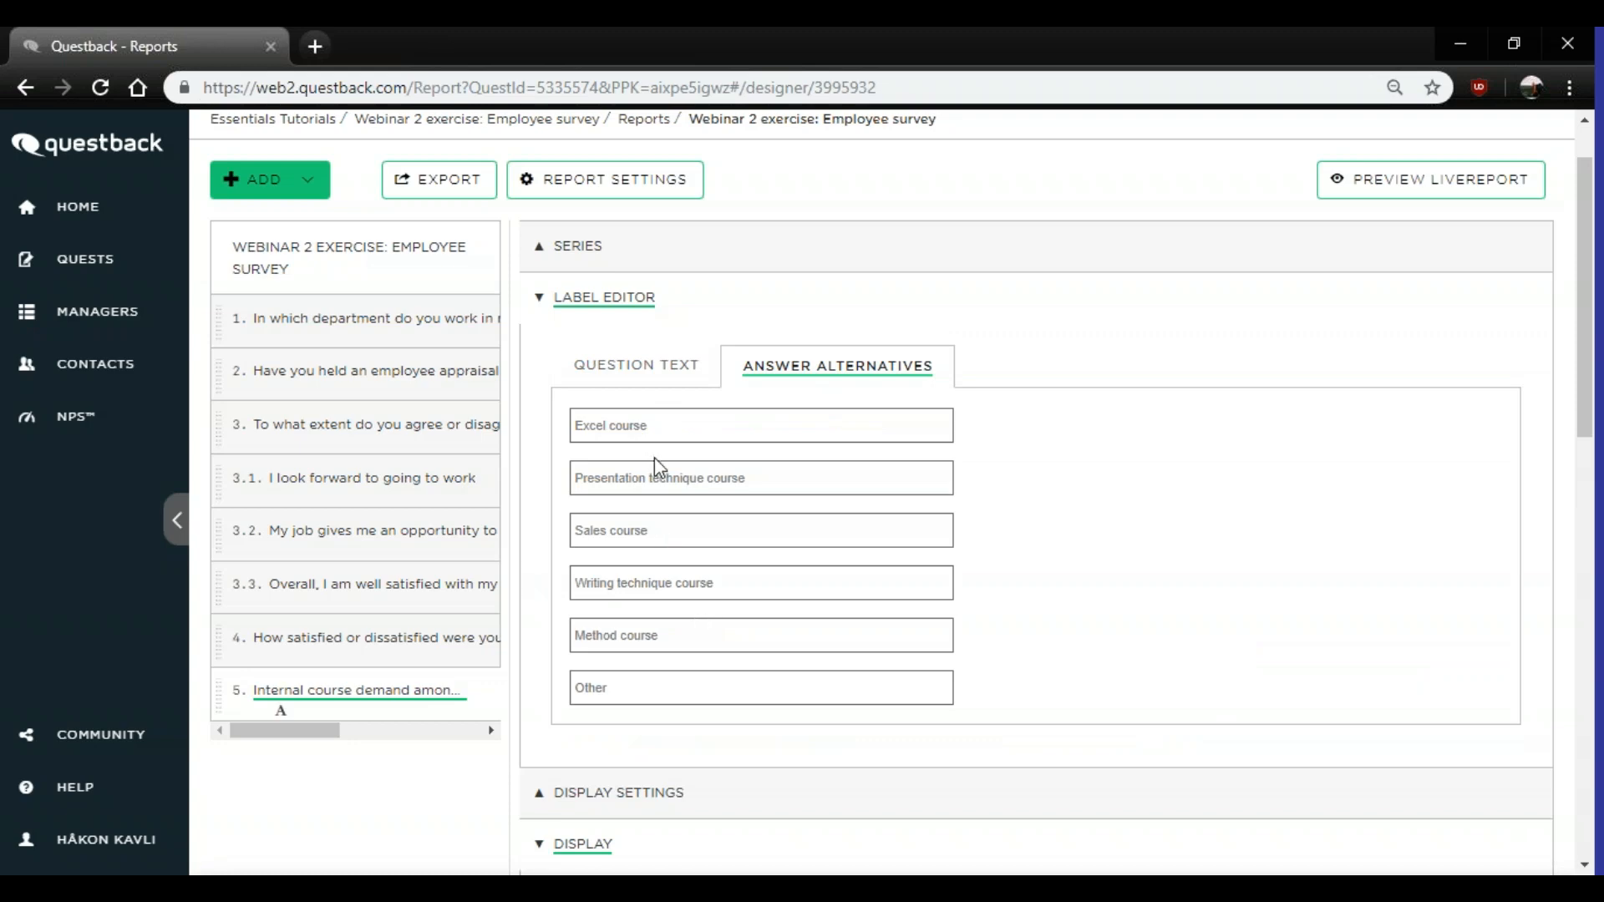
scroll(725, 584, down, 1)
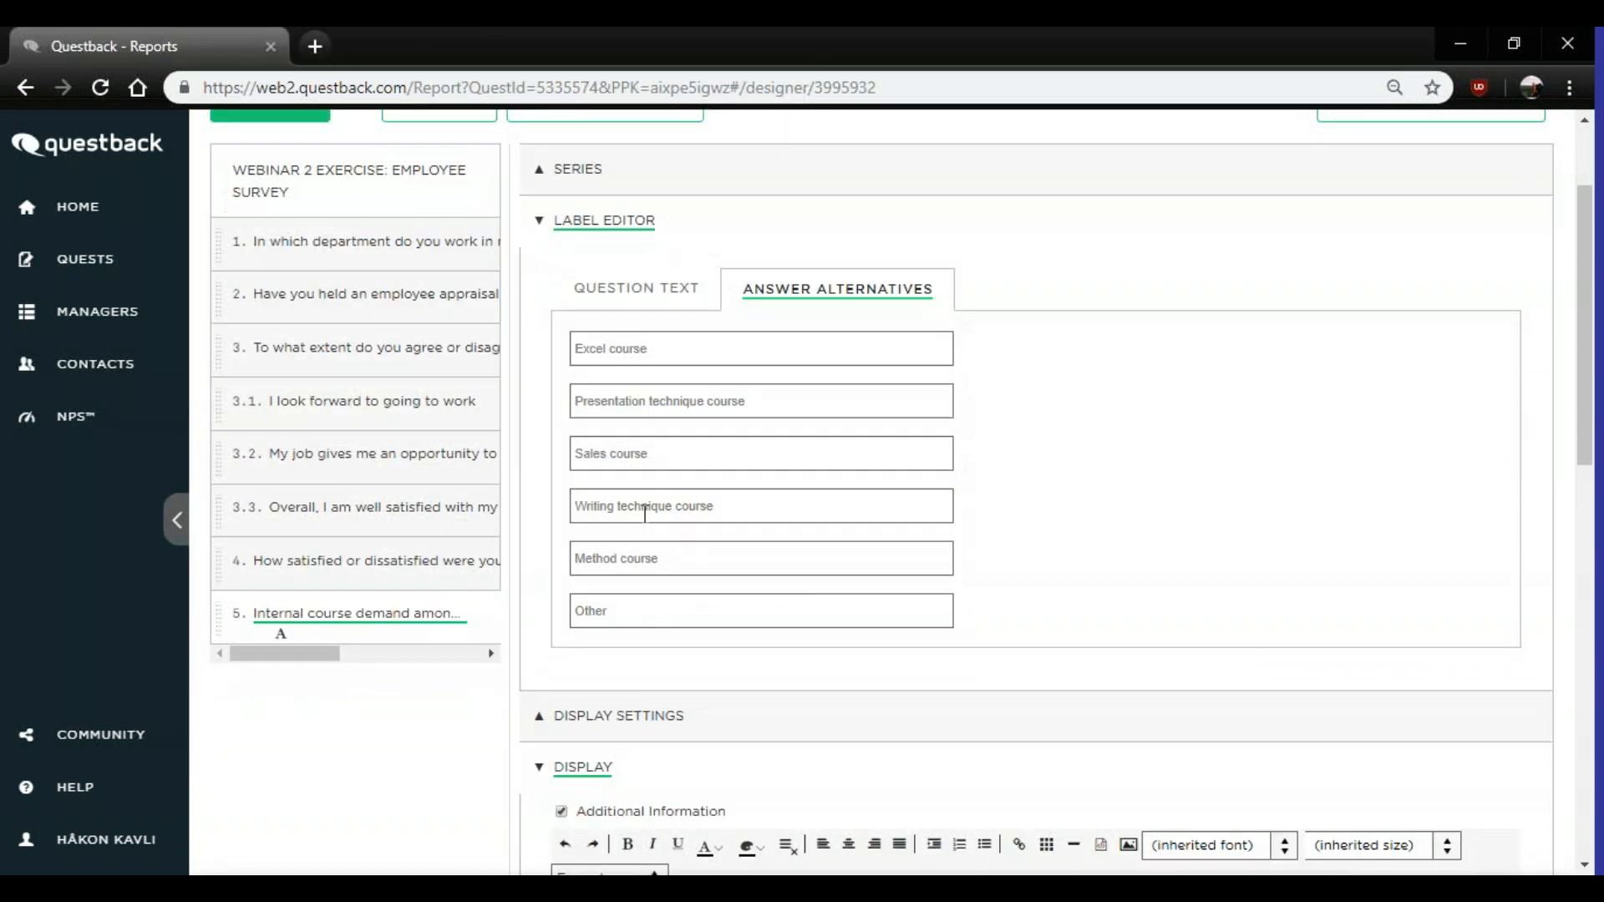
scroll(869, 579, down, 7)
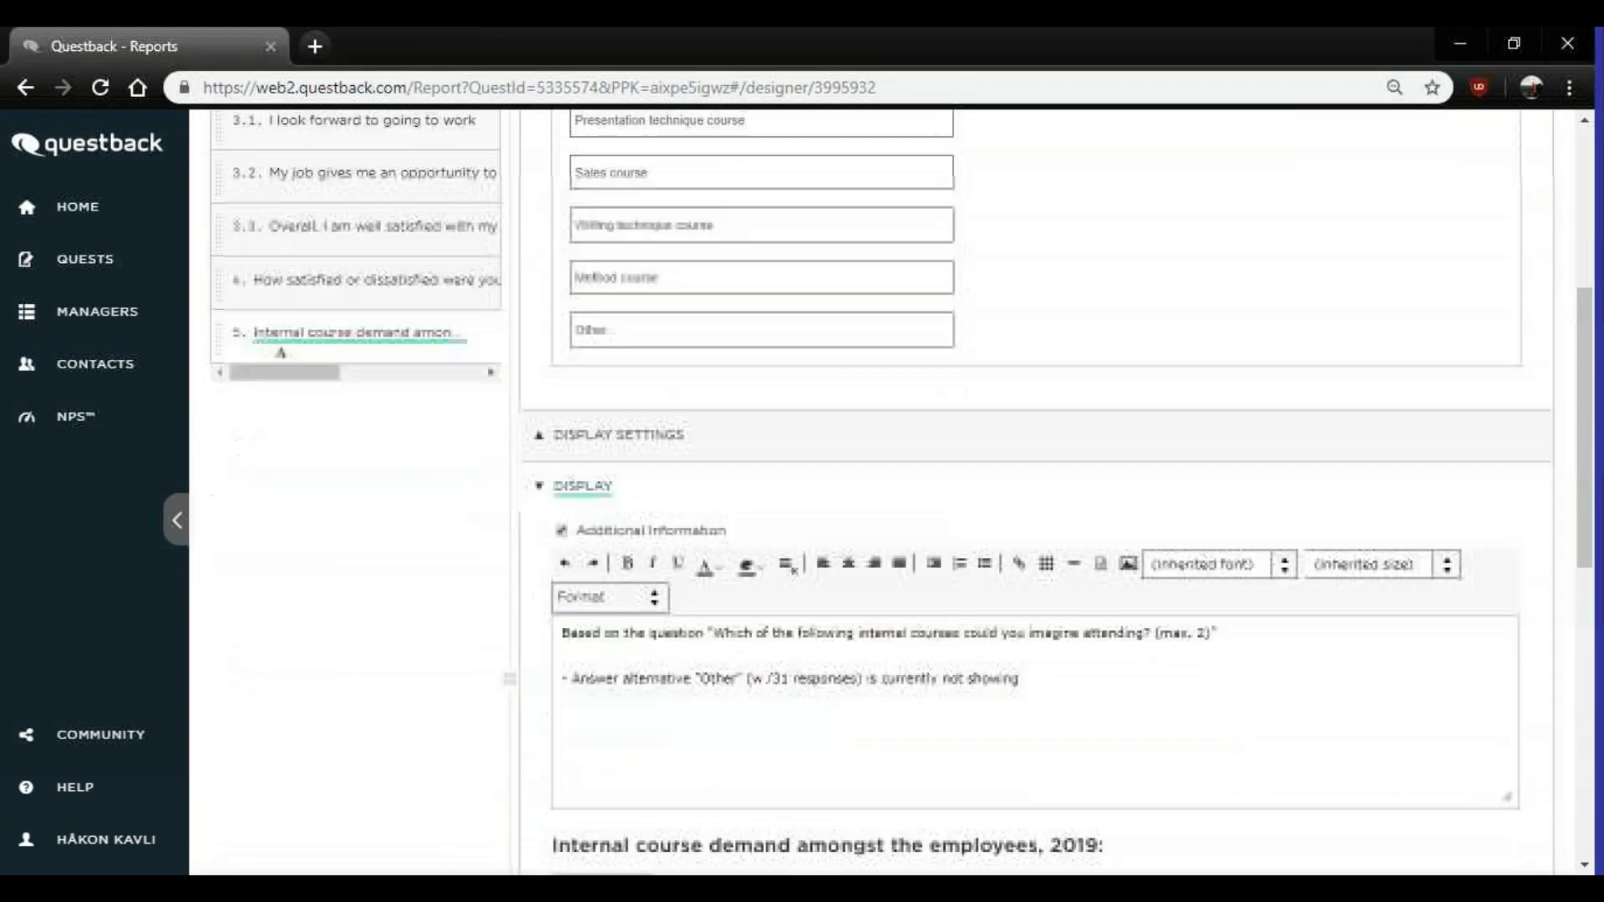
scroll(846, 487, down, 2)
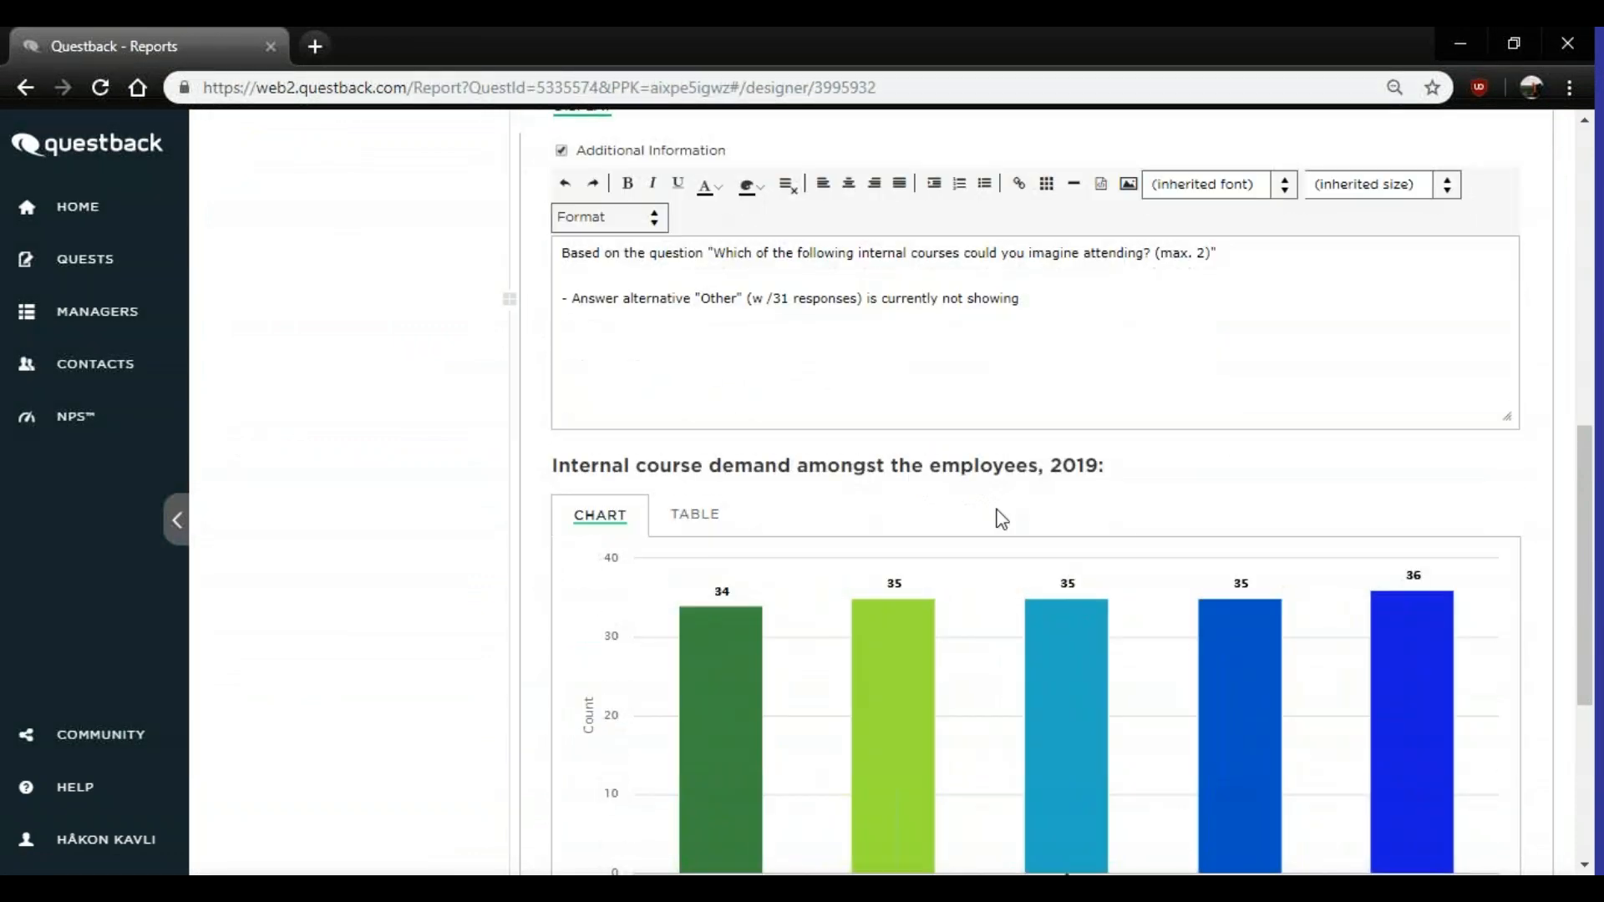
scroll(1049, 566, down, 2)
scroll(974, 748, down, 2)
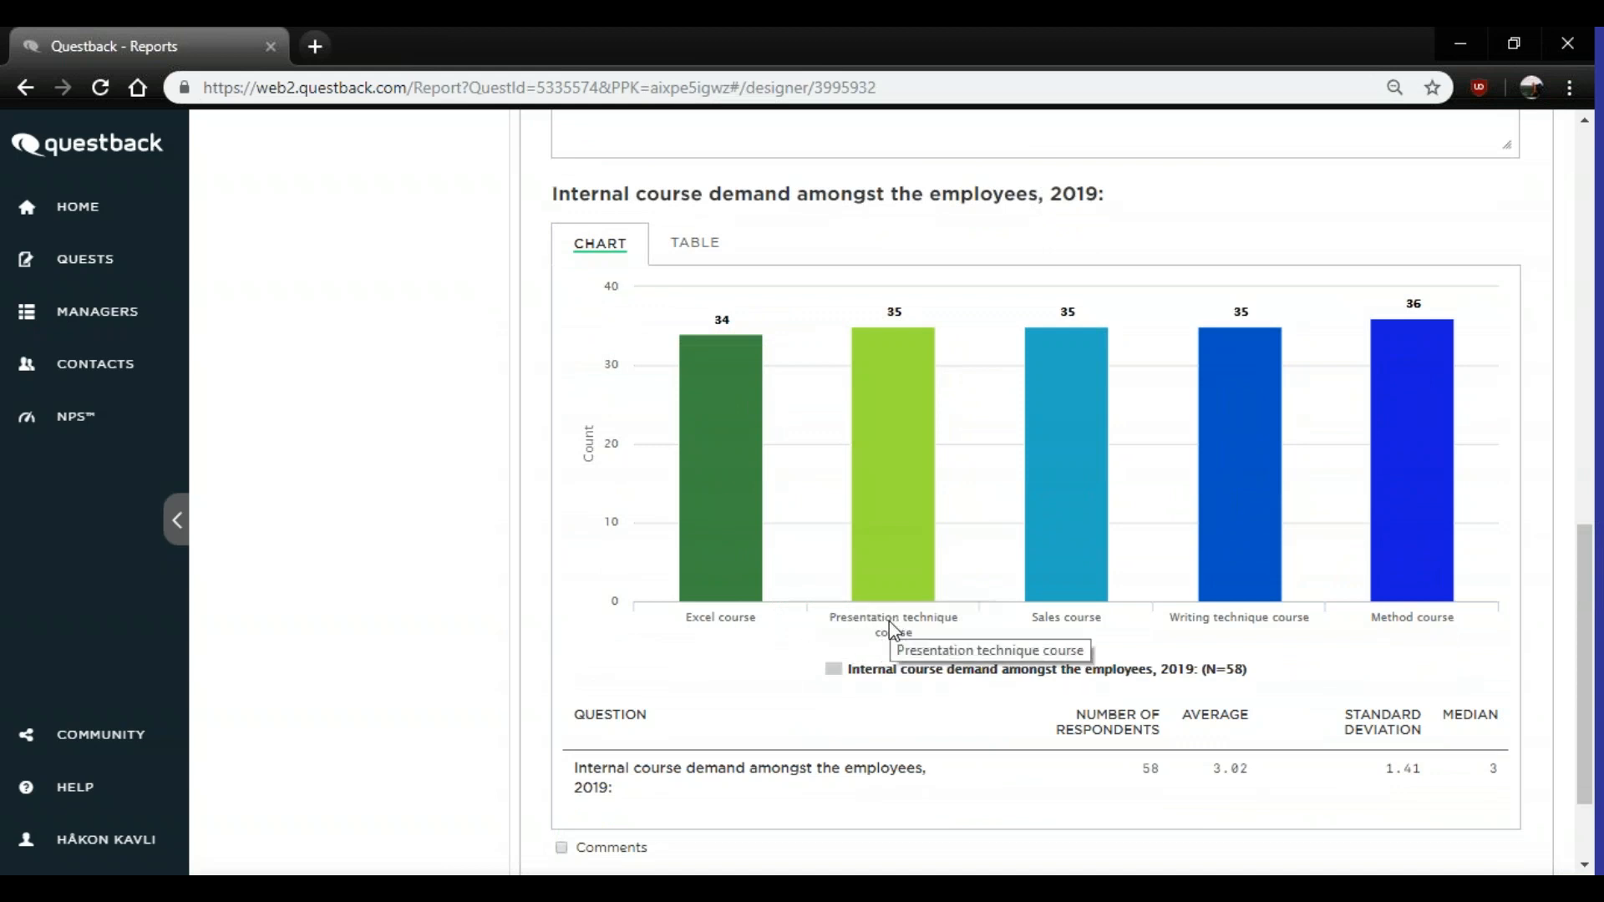
scroll(889, 623, up, 10)
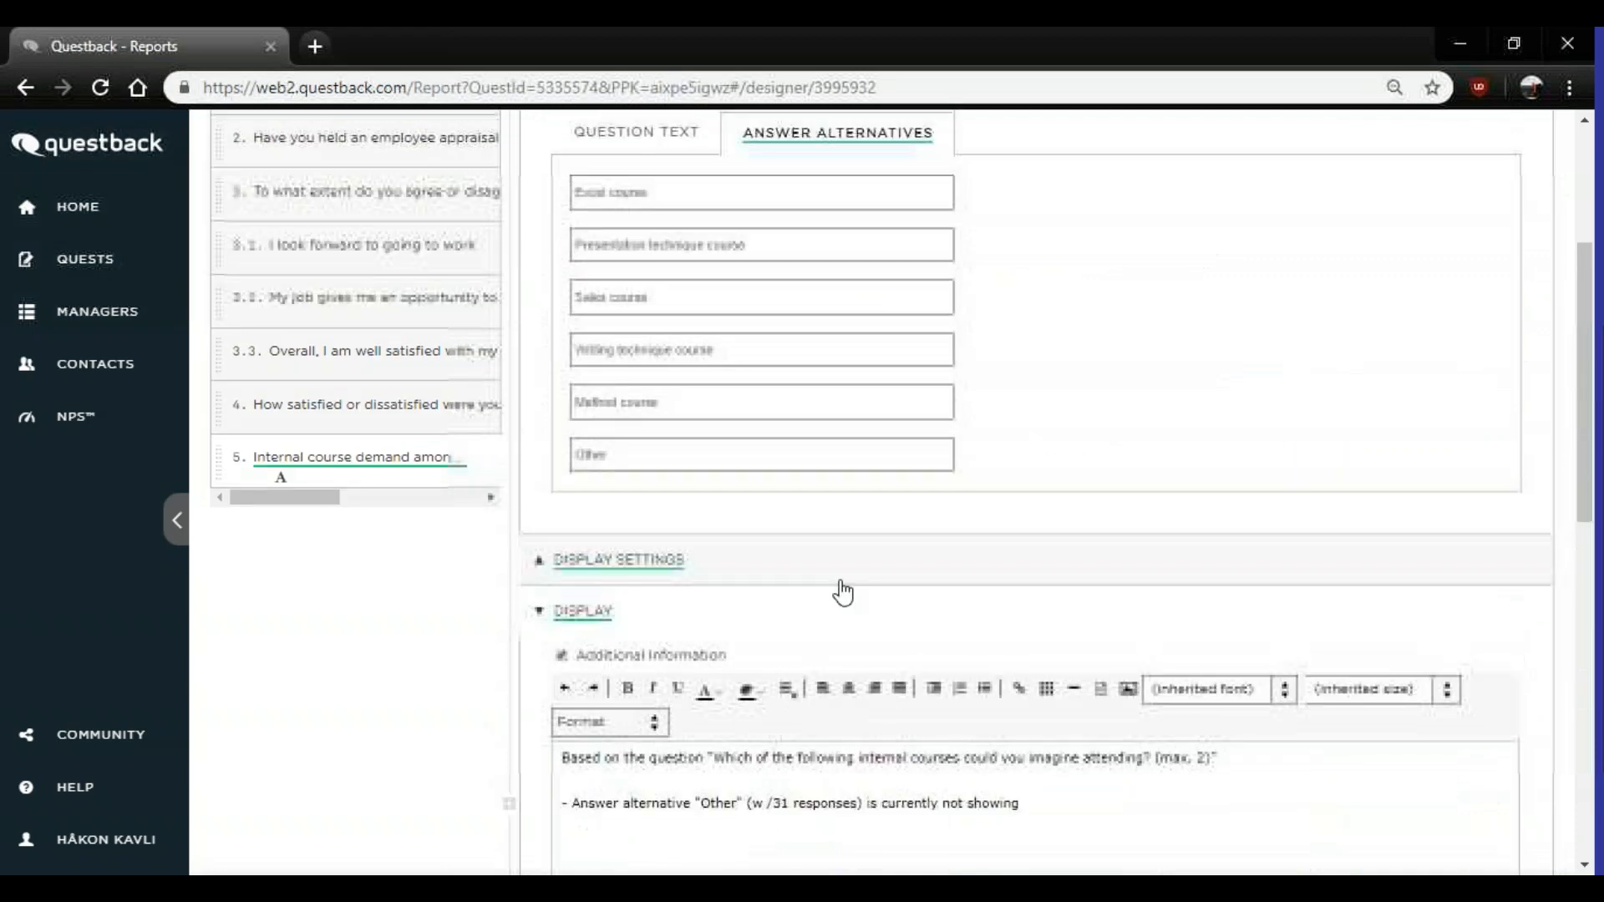
scroll(843, 593, up, 1)
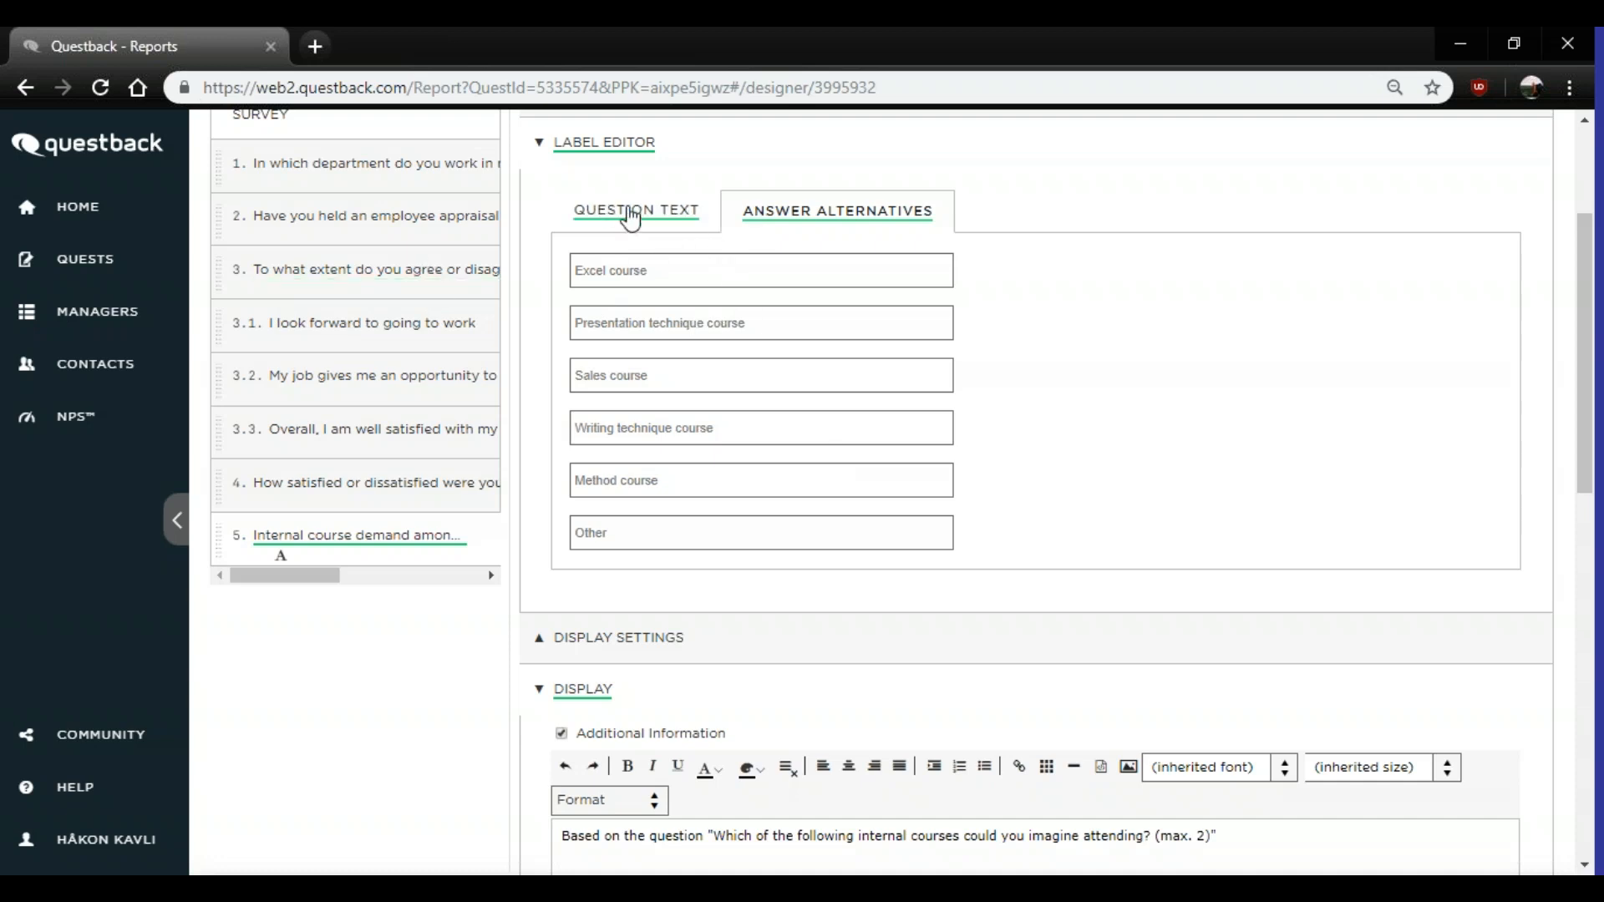
scroll(752, 284, up, 1)
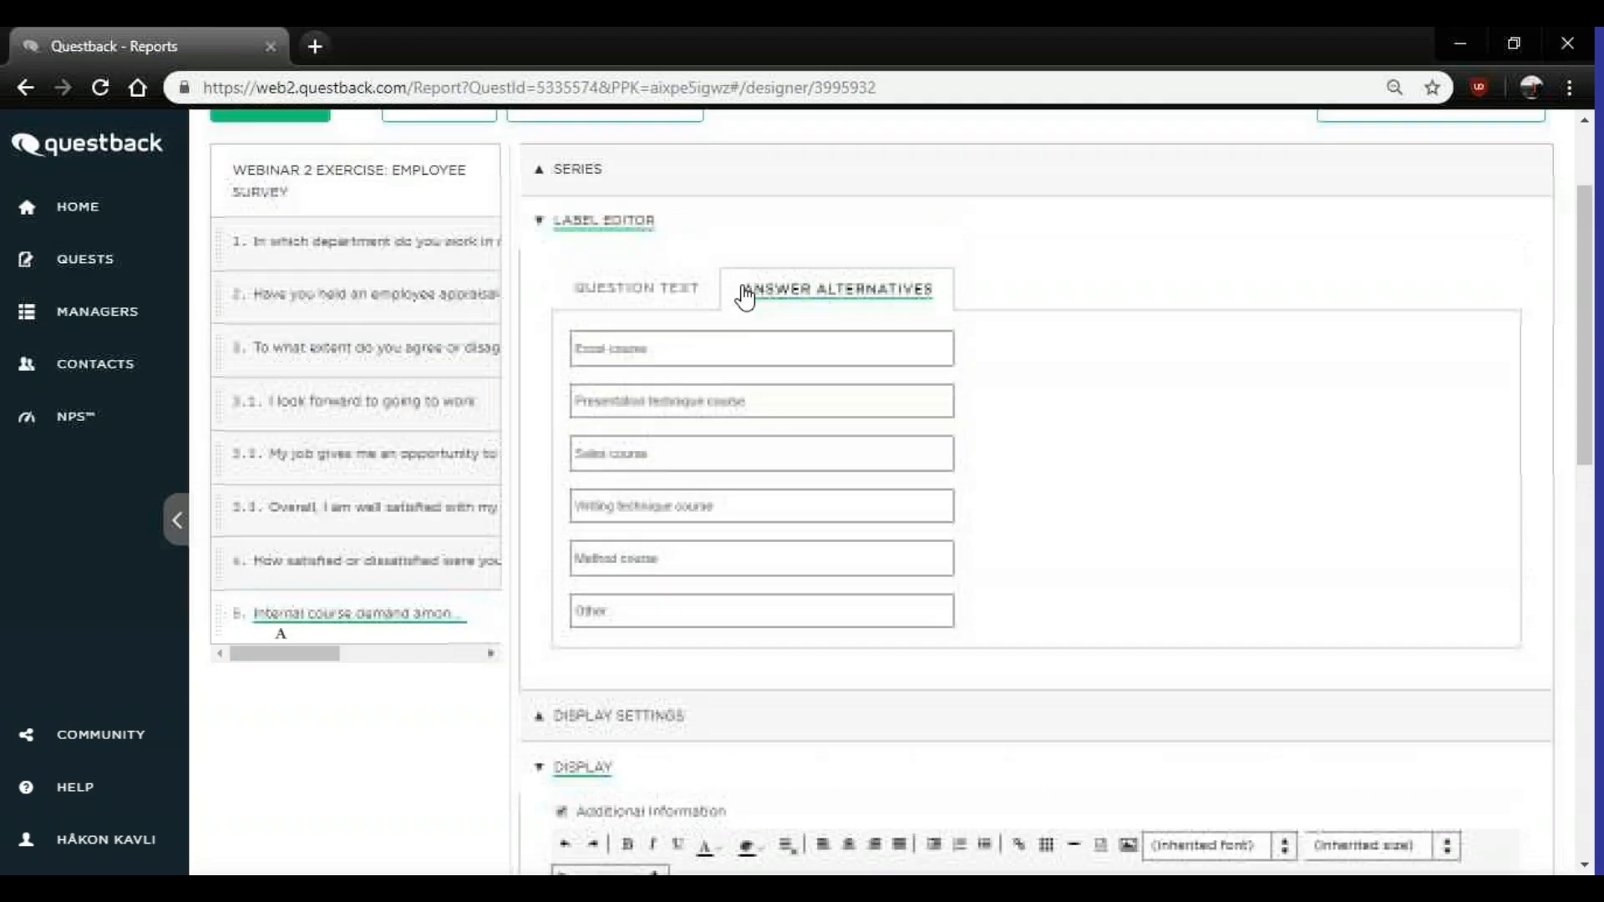
click(611, 232)
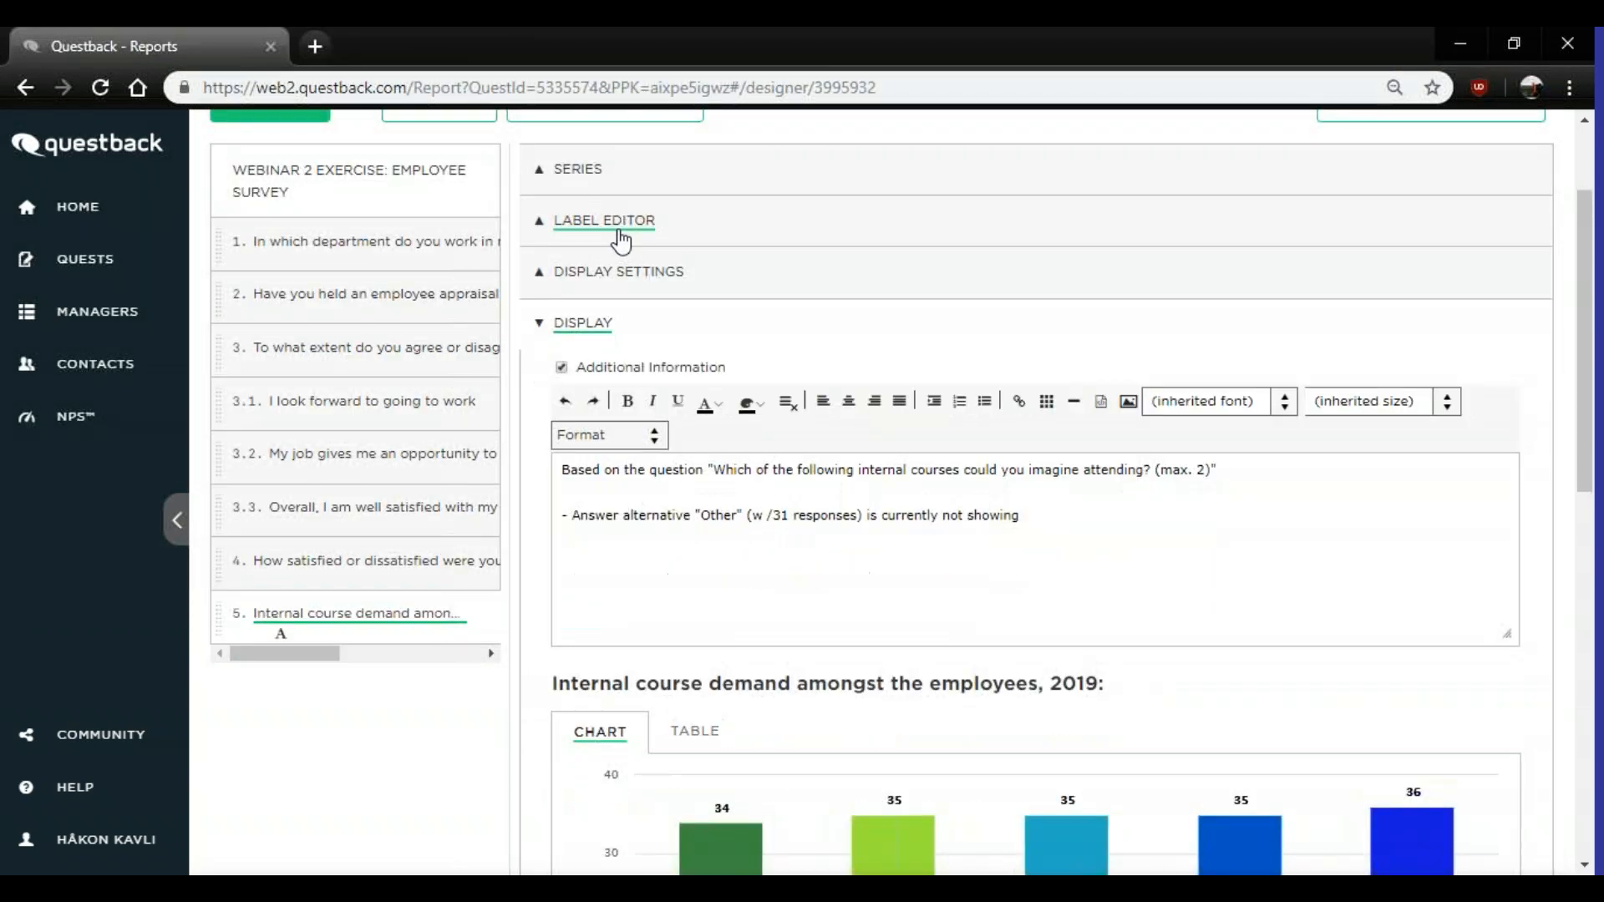
- Open question 3 about job satisfaction and examine its chart's answer bars per statement and its statistical table
scroll(806, 340, down, 1)
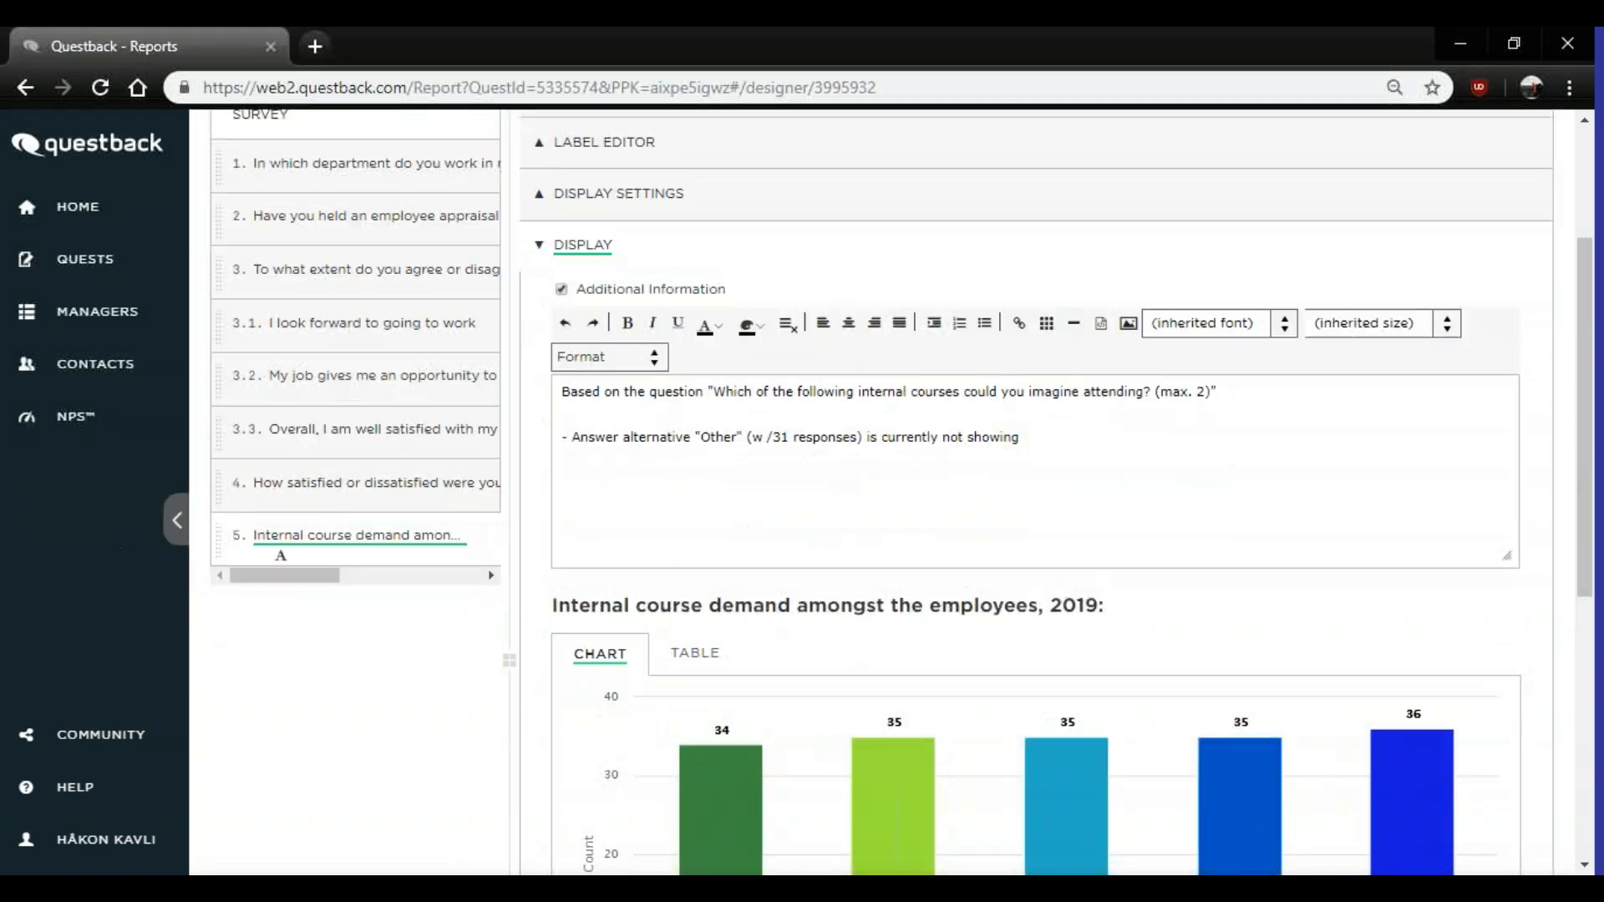
click(292, 286)
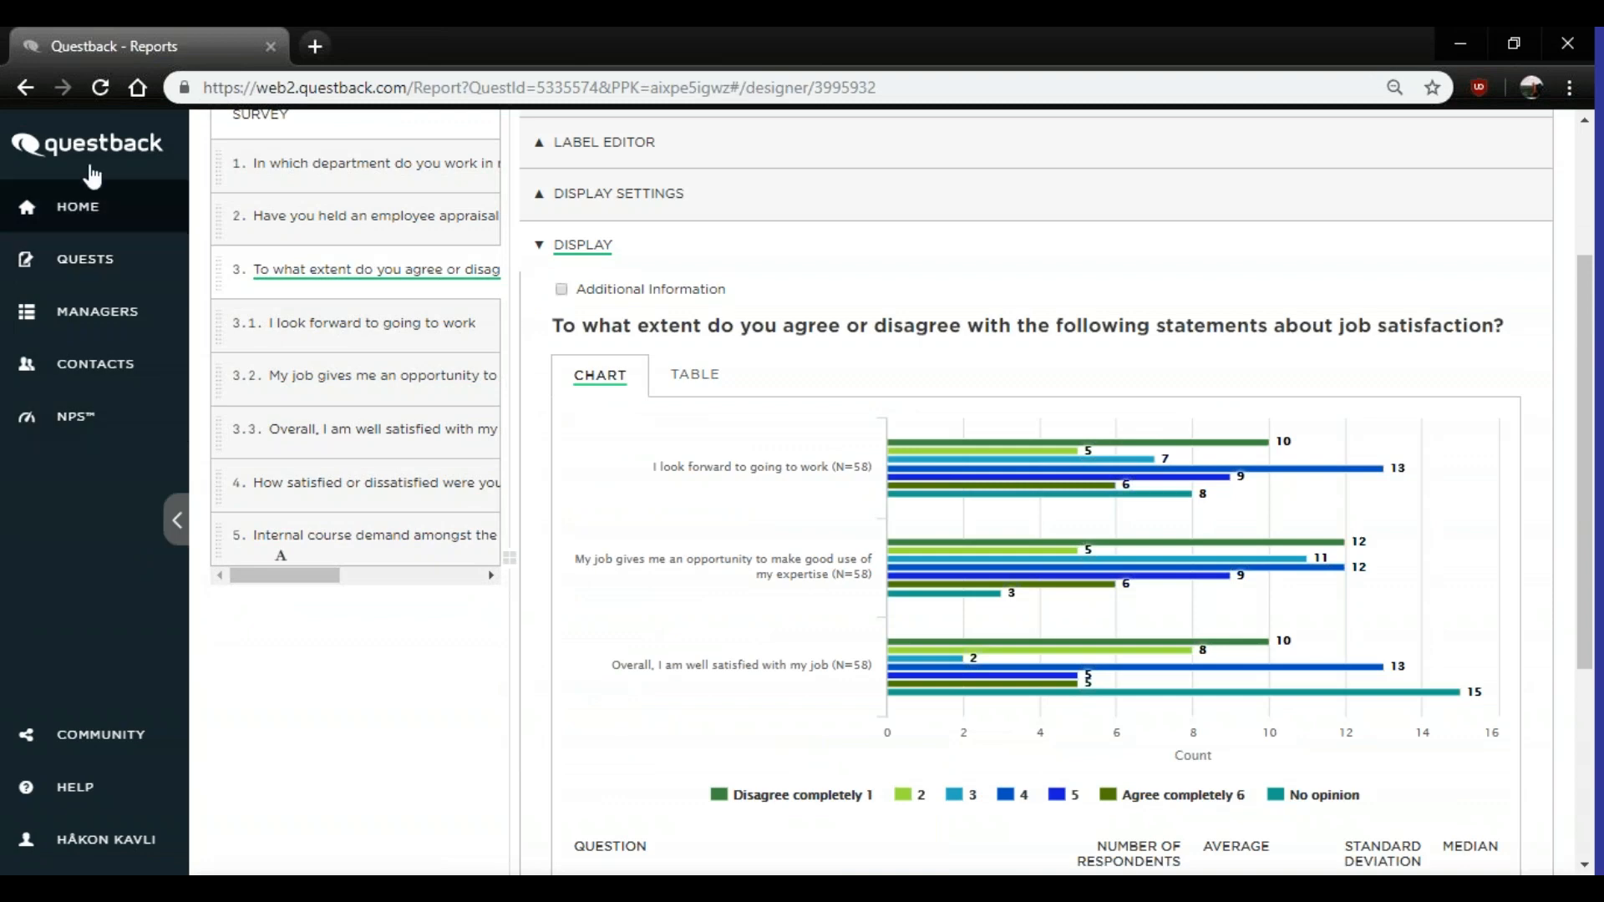
scroll(837, 300, down, 2)
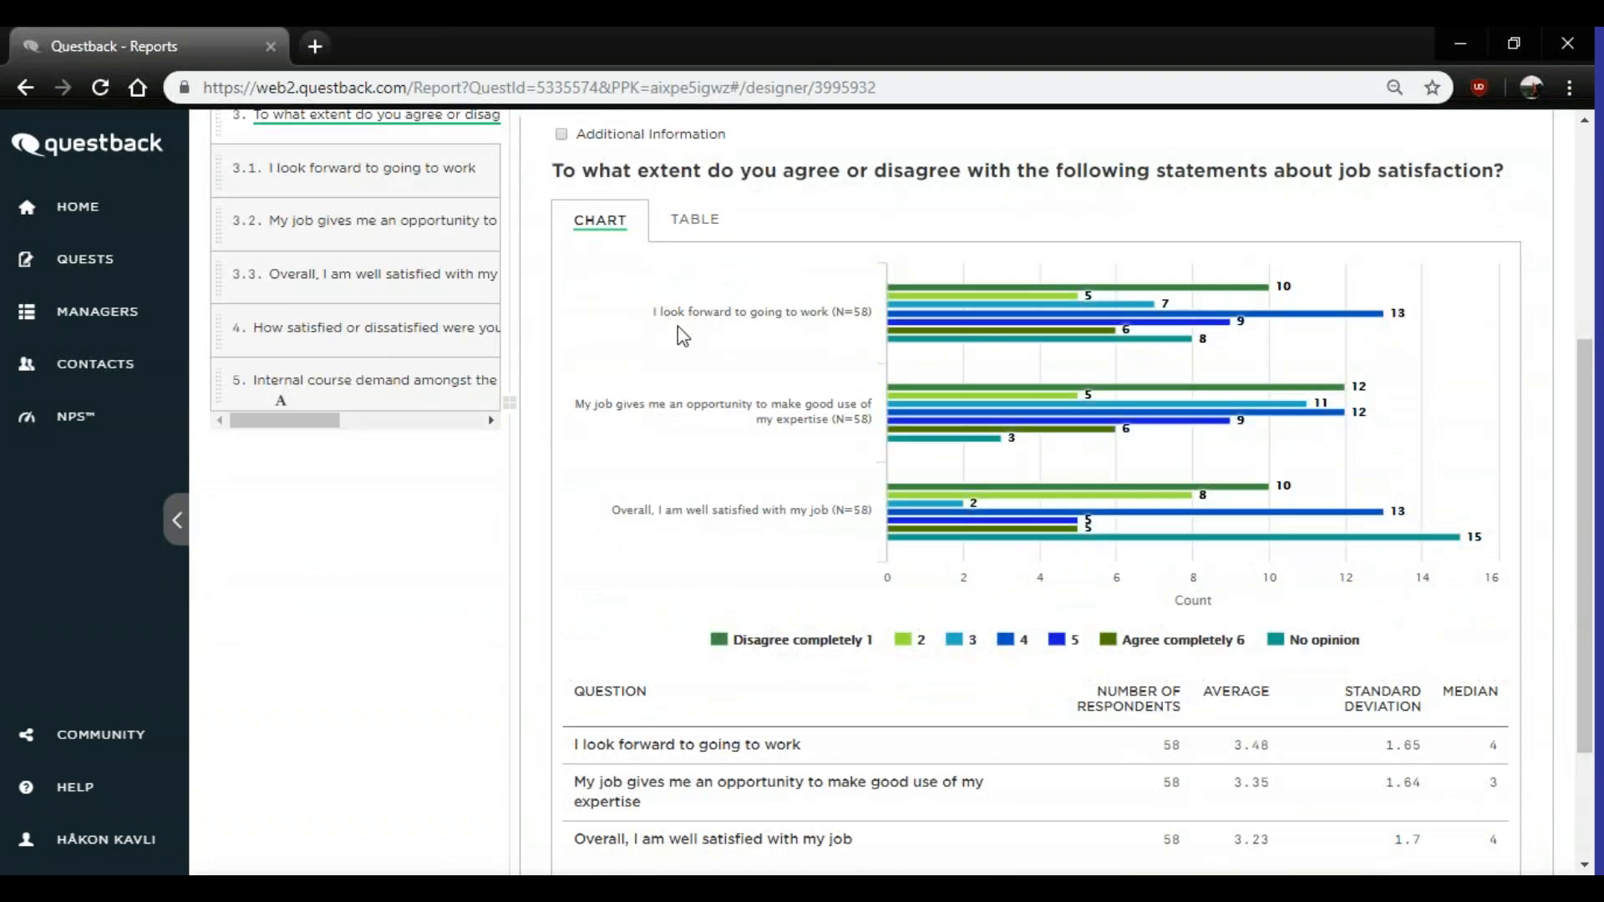
mouse_move(980, 299)
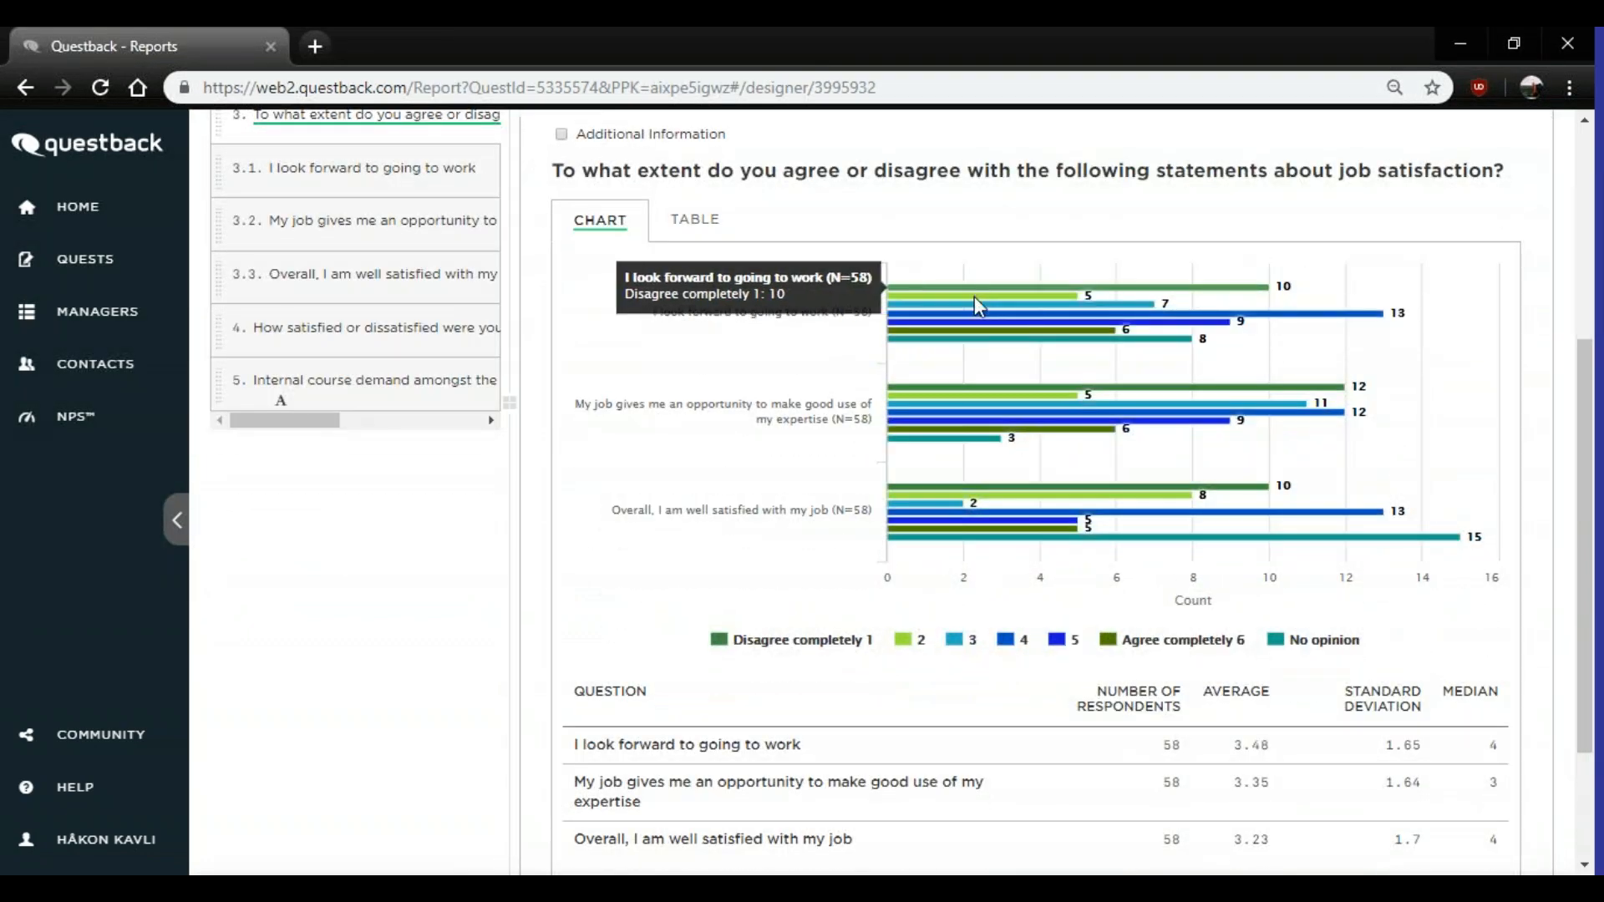
scroll(1047, 436, down, 2)
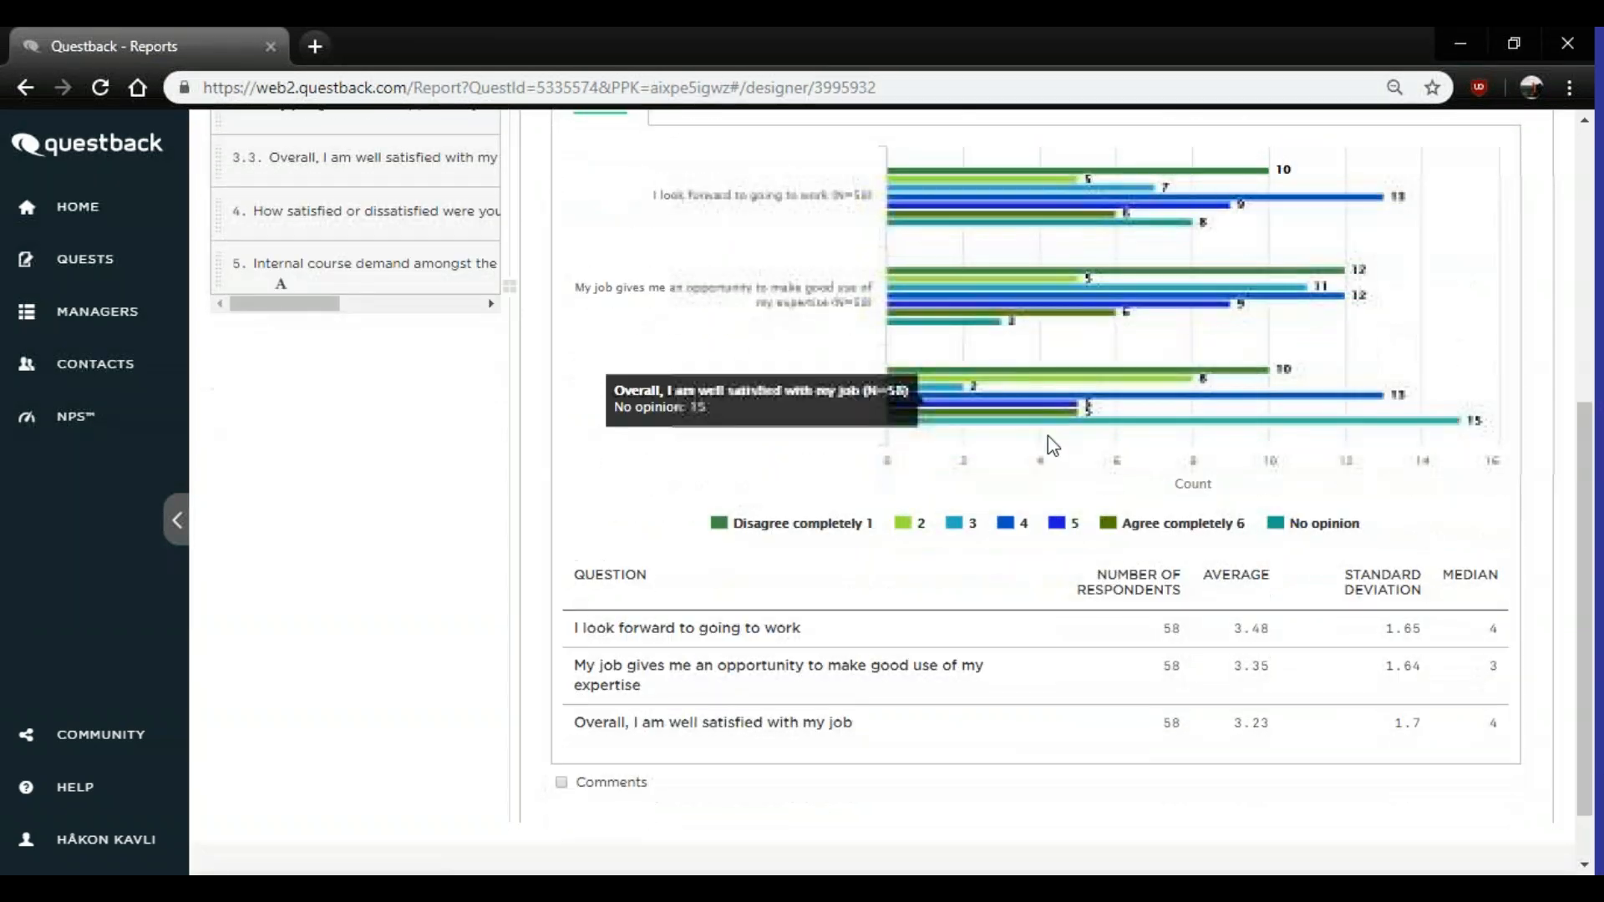
scroll(1041, 535, up, 3)
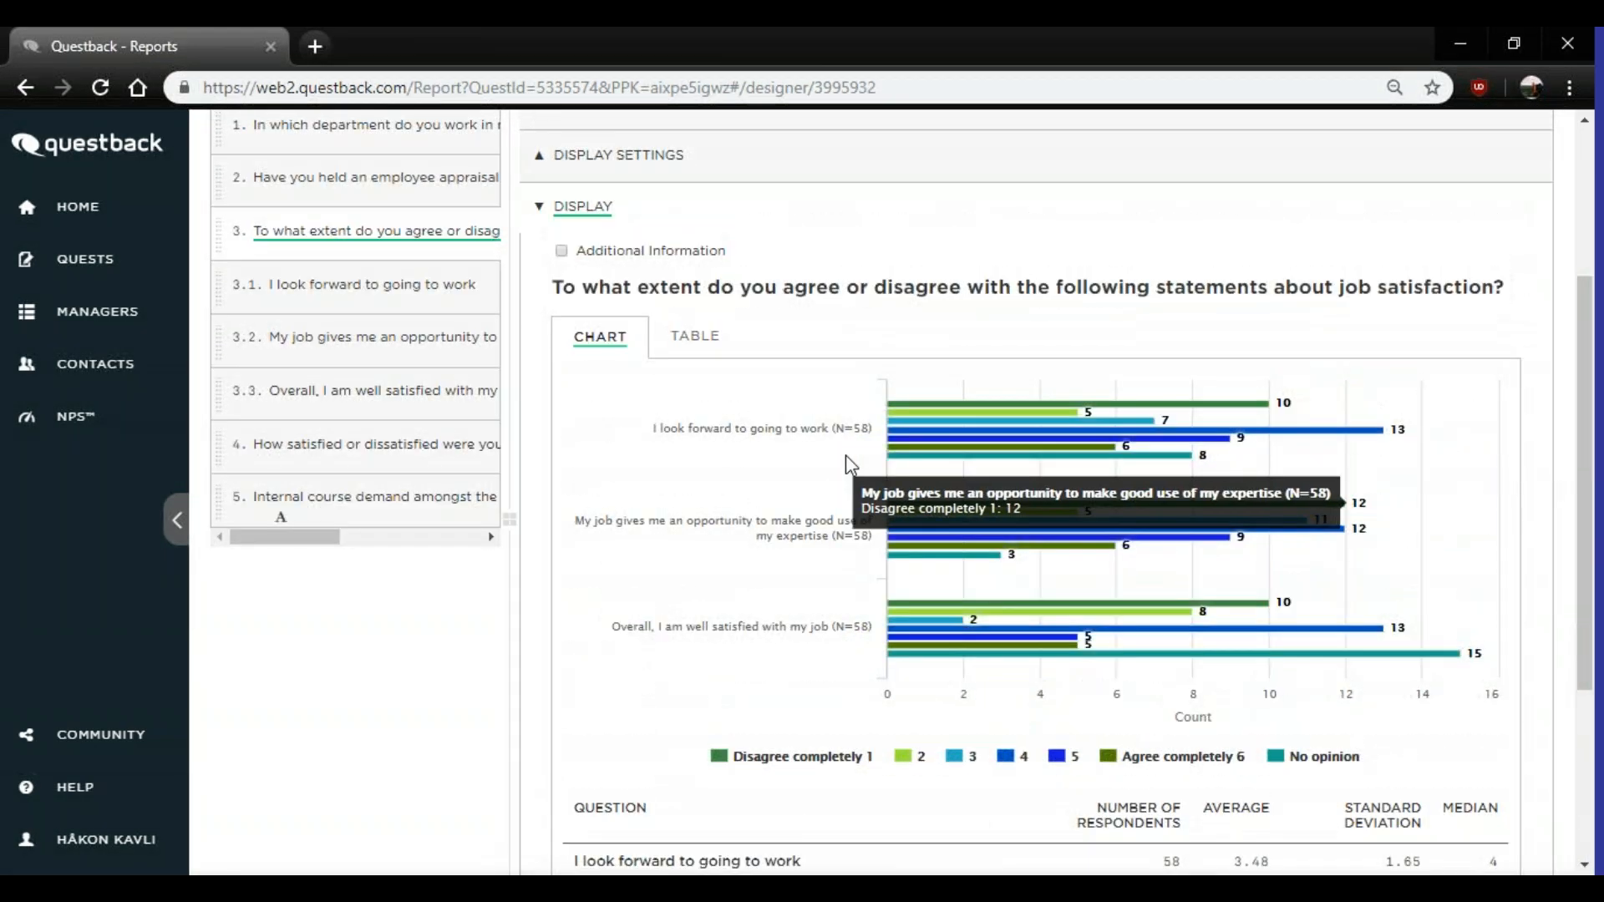
scroll(836, 468, up, 1)
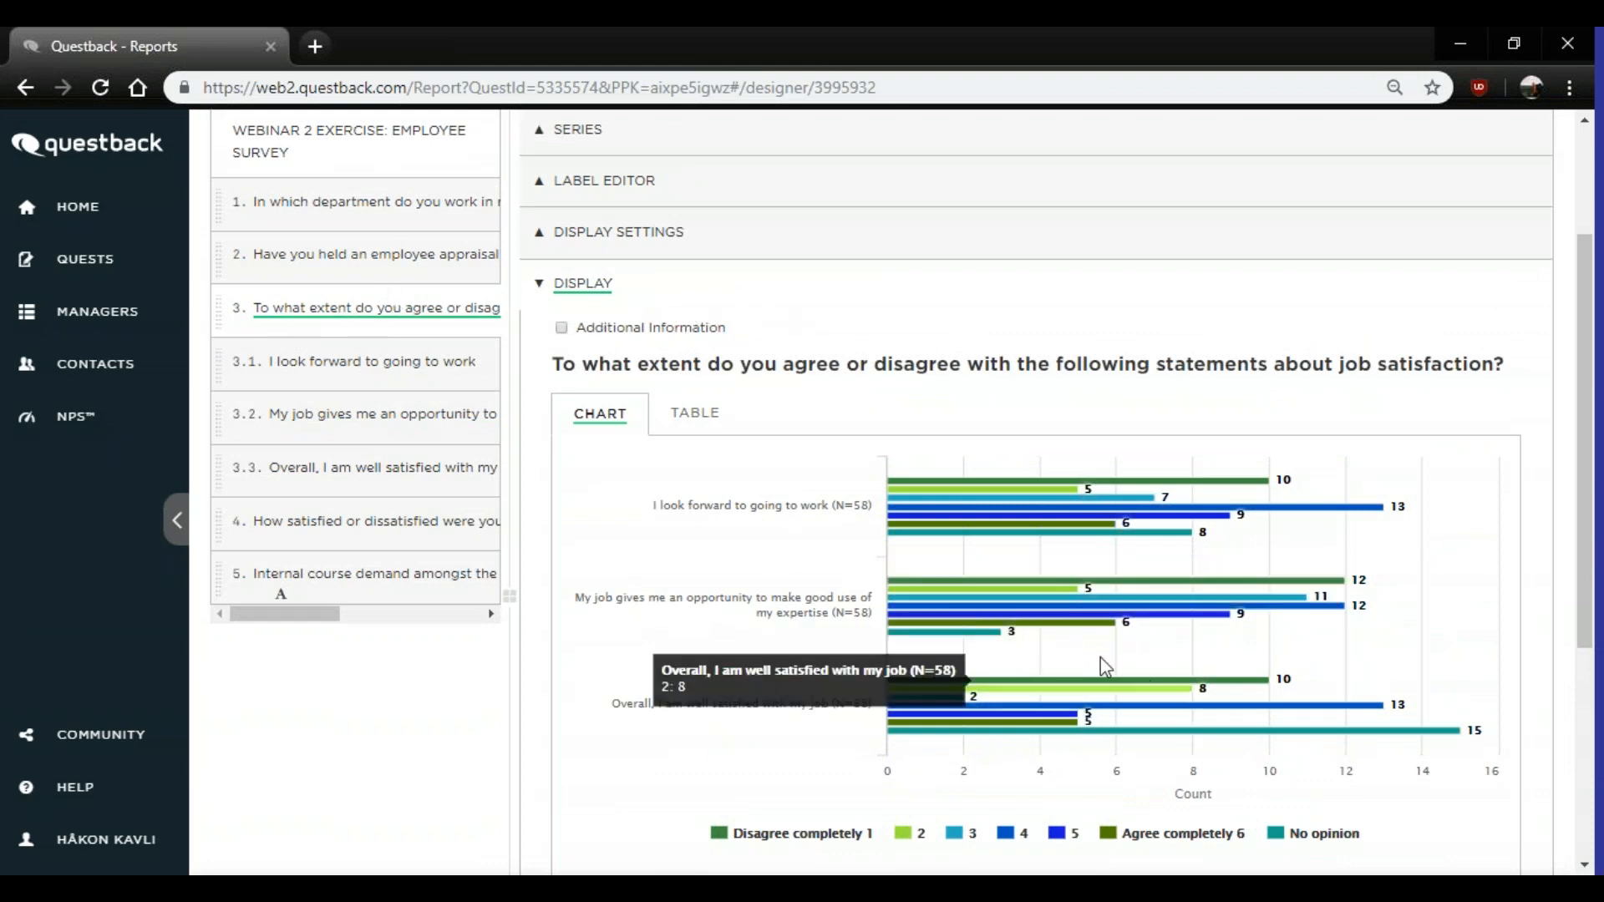
scroll(1086, 655, down, 2)
scroll(957, 539, down, 2)
scroll(1052, 568, up, 4)
scroll(848, 520, up, 1)
- Set the job satisfaction question's display settings to show the data as Average and save the changes
click(641, 284)
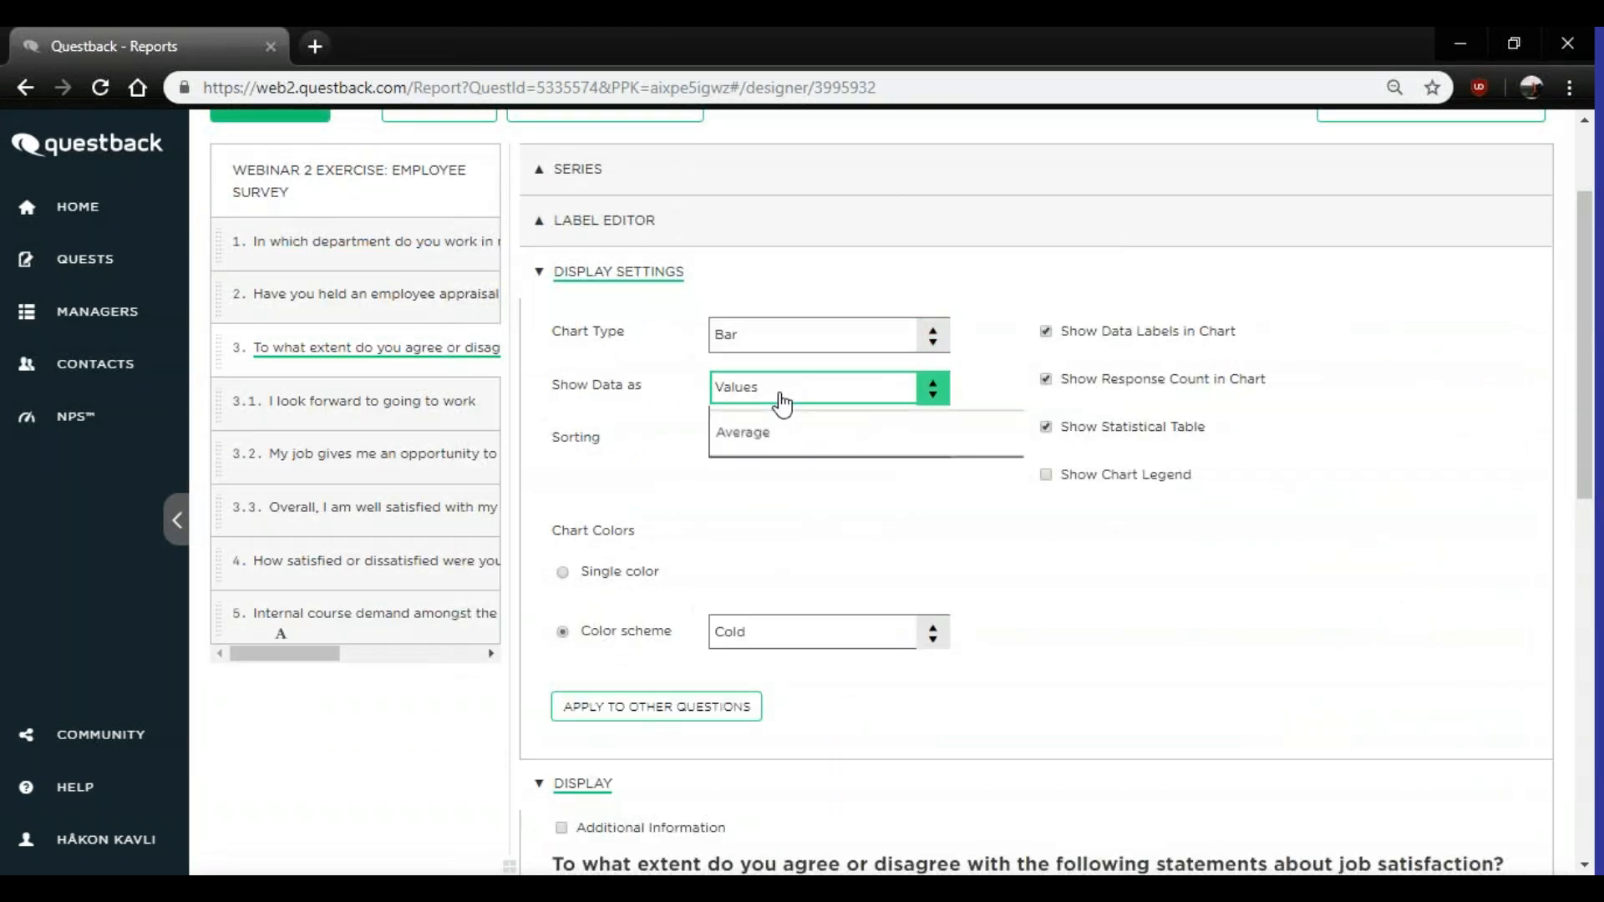
click(781, 404)
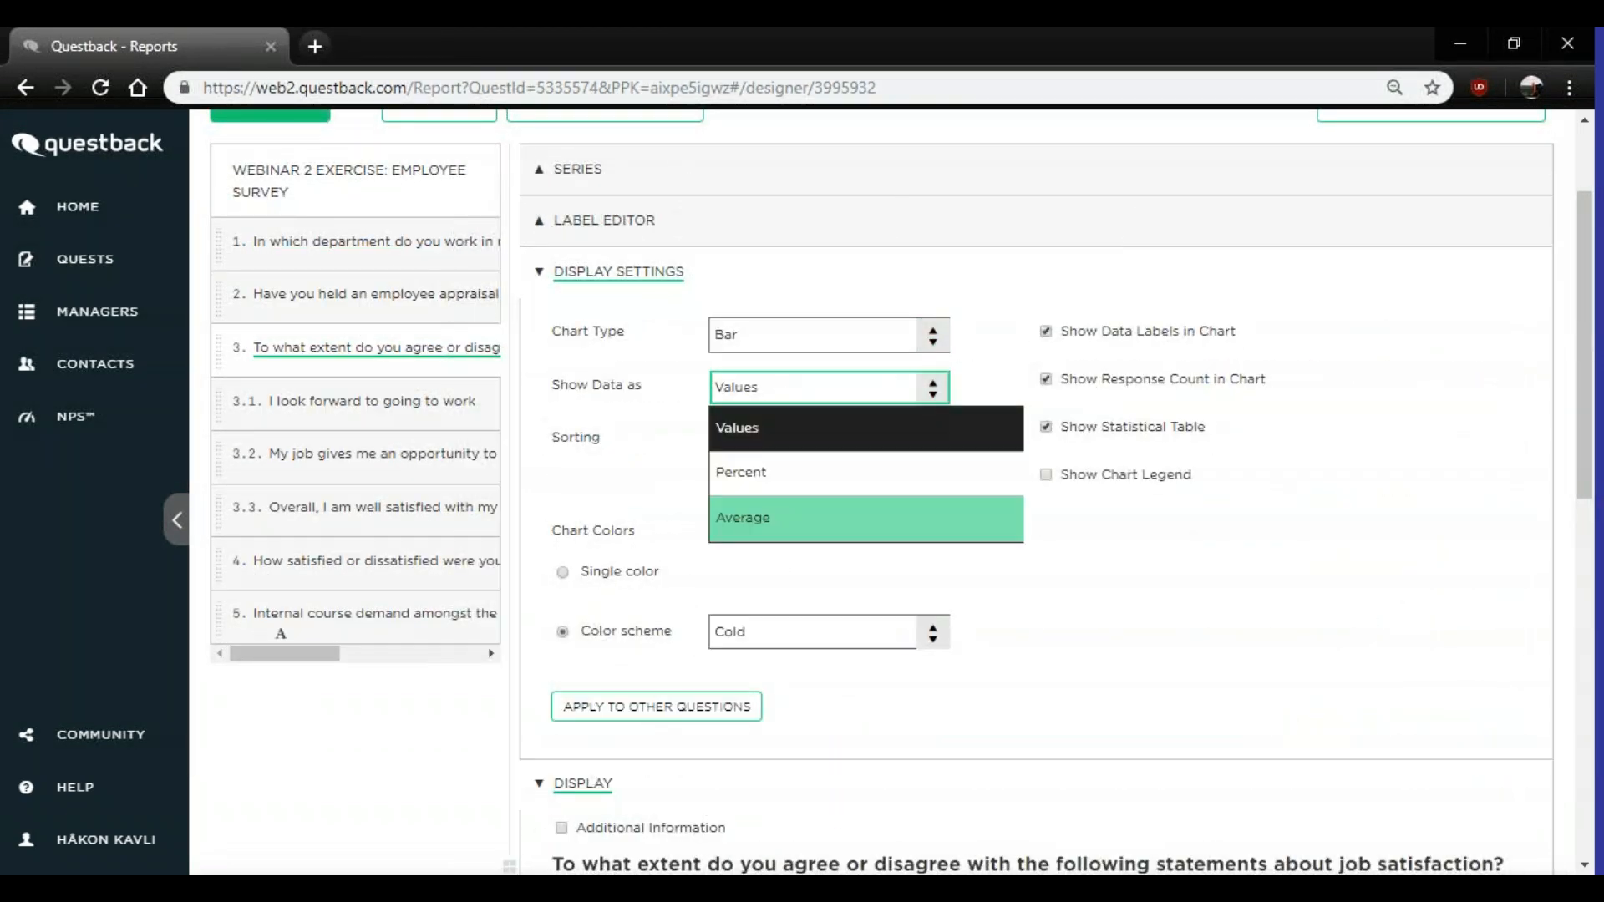
click(762, 536)
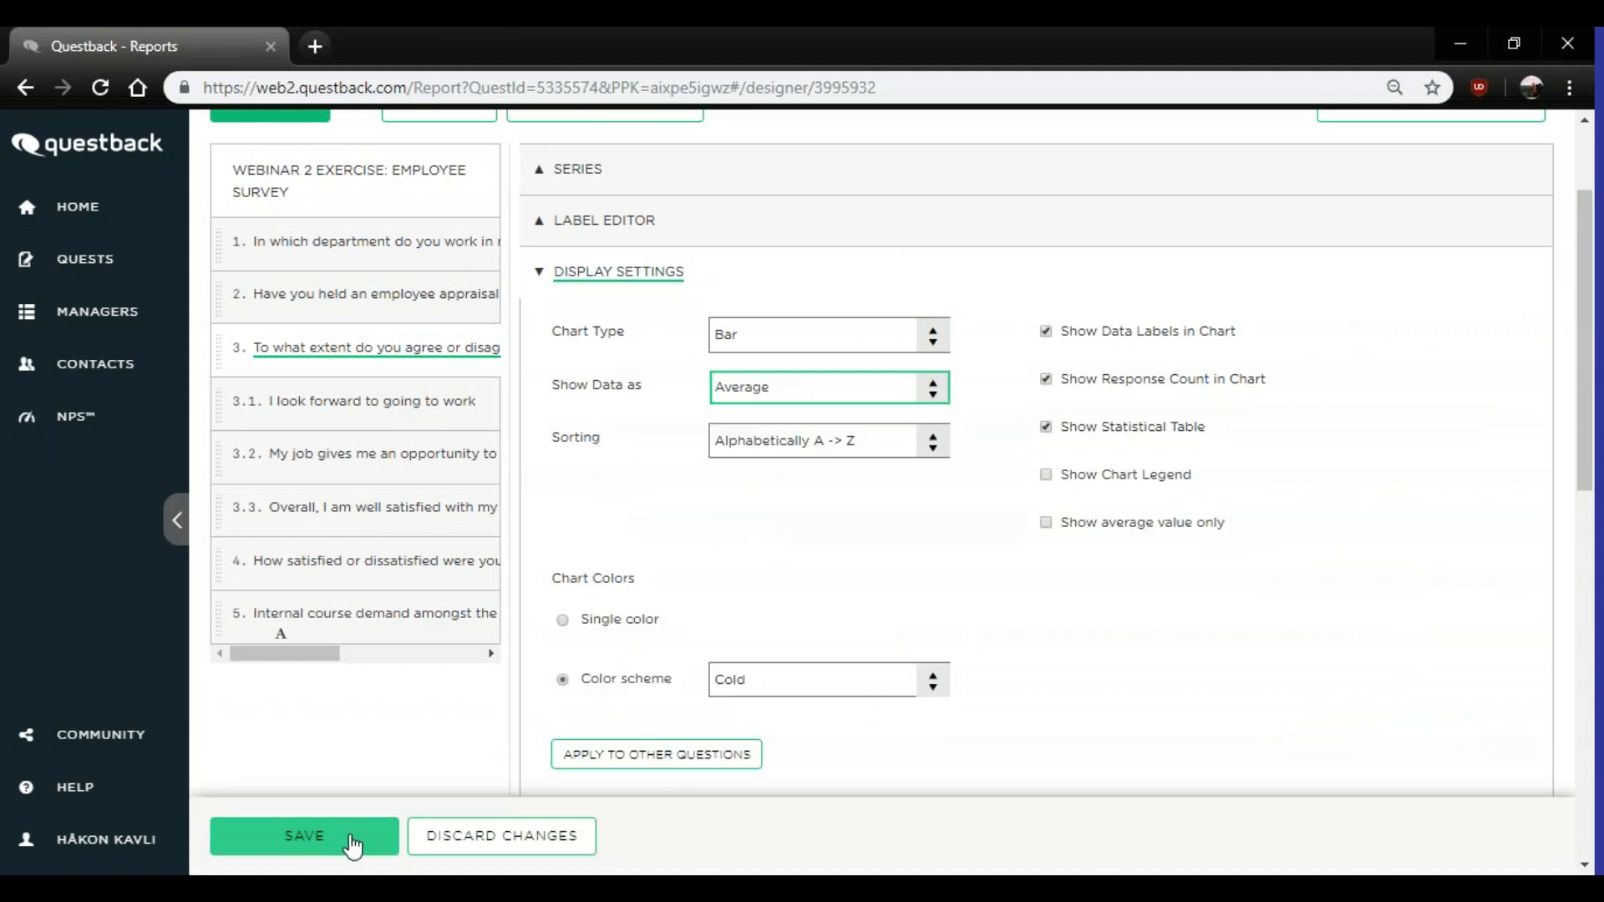
click(294, 839)
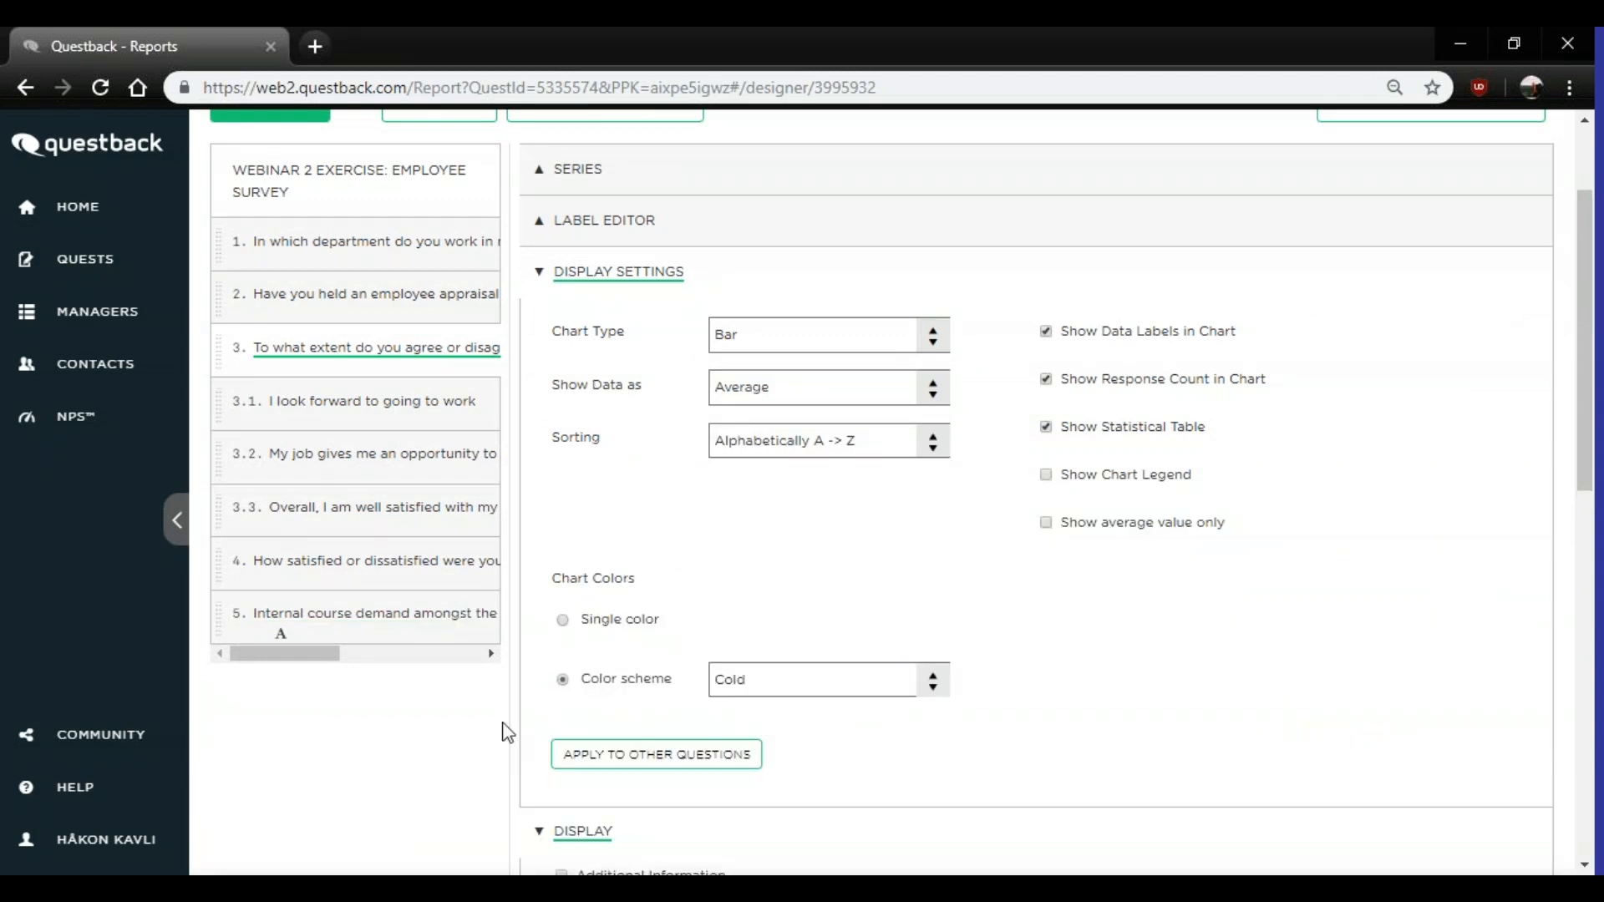
- Examine the average bars per statement and the respondents, average, standard deviation and median columns in the statistical table
scroll(919, 389, down, 3)
scroll(919, 388, down, 6)
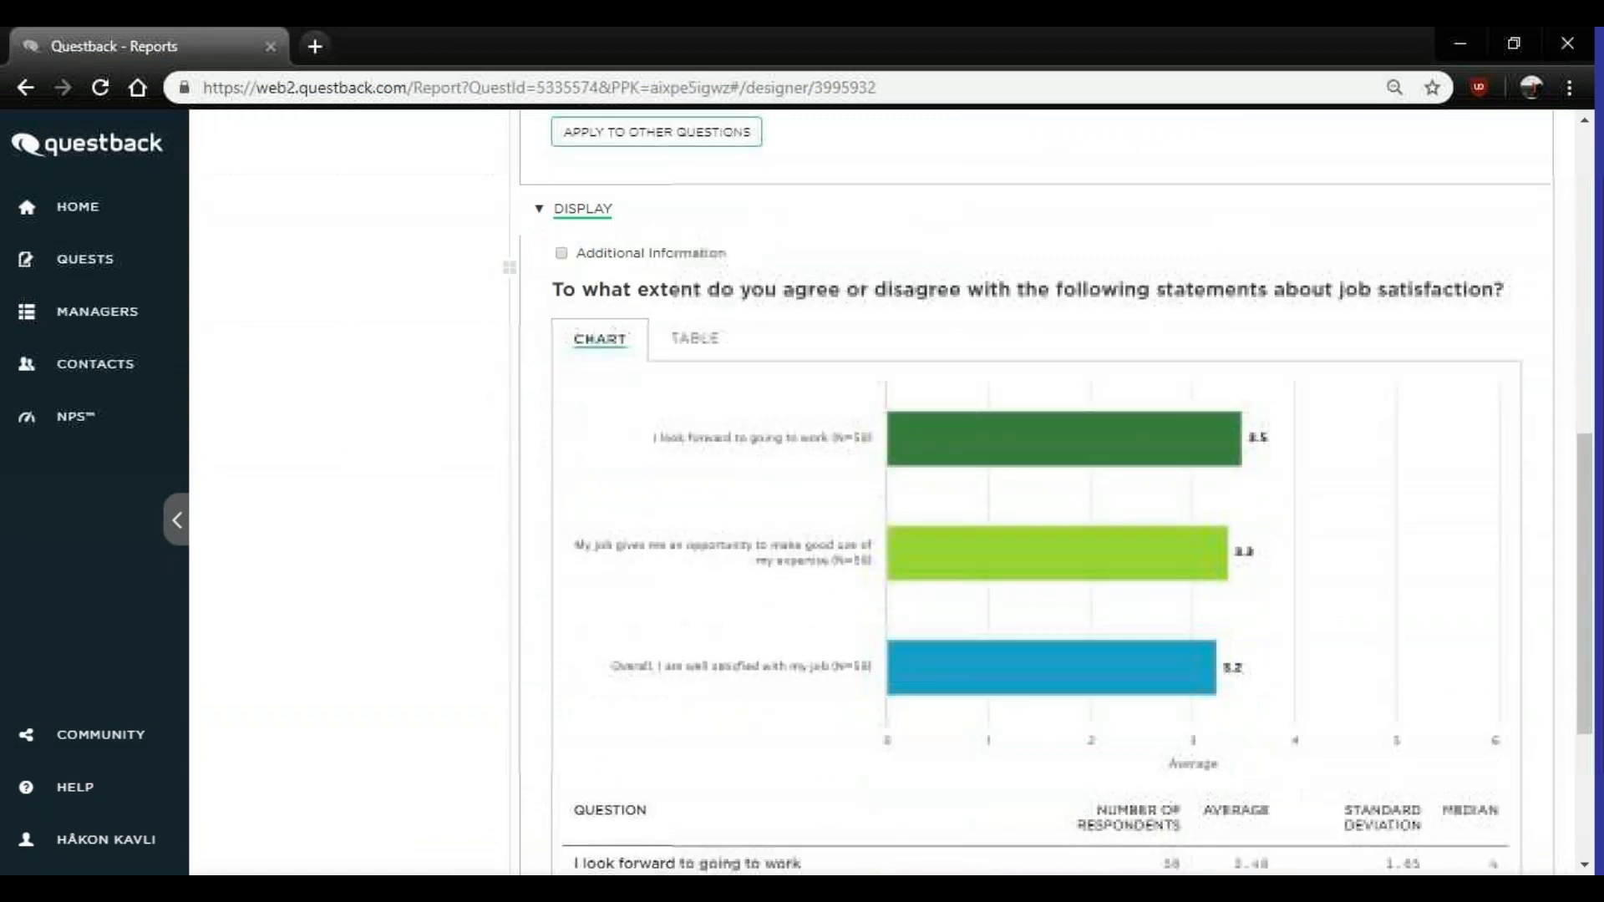
mouse_move(916, 361)
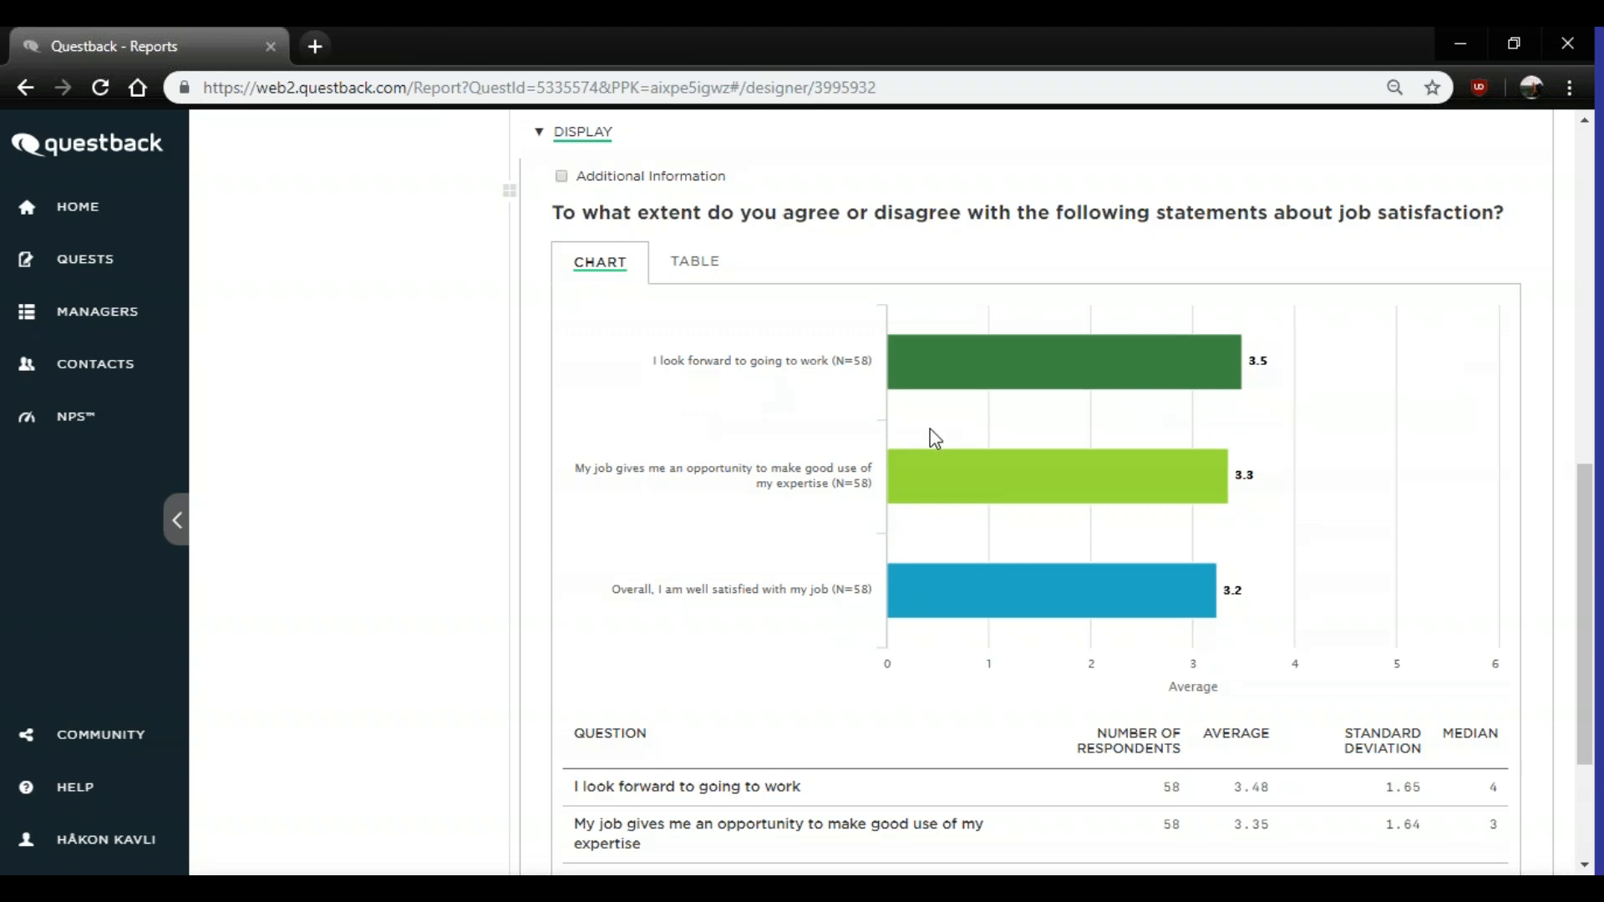
mouse_move(855, 496)
scroll(1248, 502, down, 1)
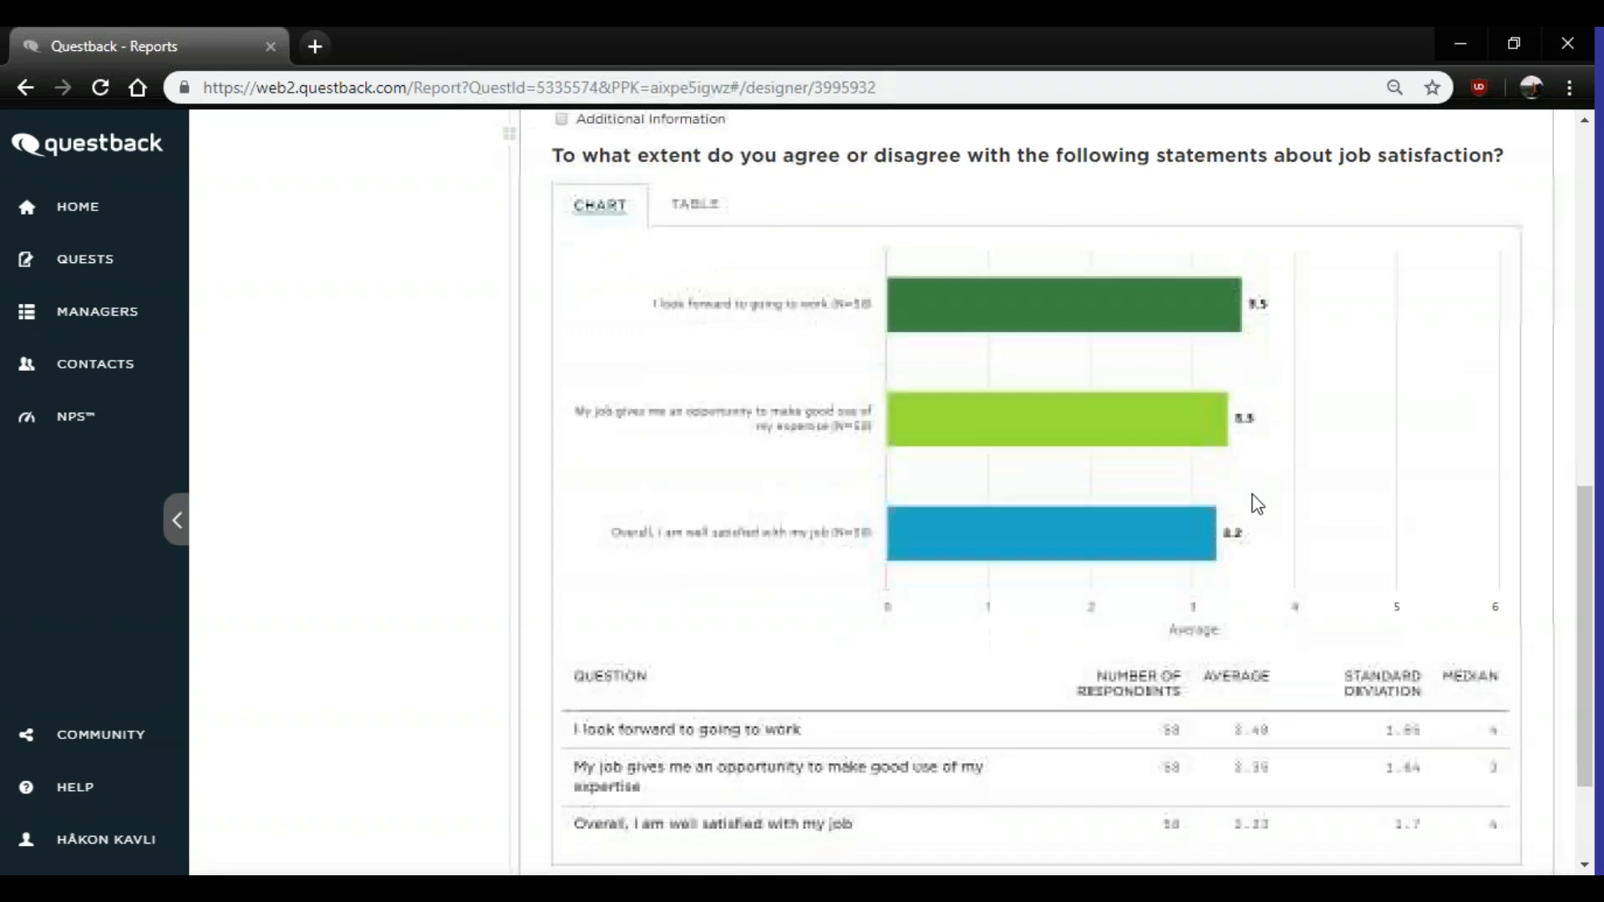
mouse_move(1219, 369)
scroll(1261, 488, down, 1)
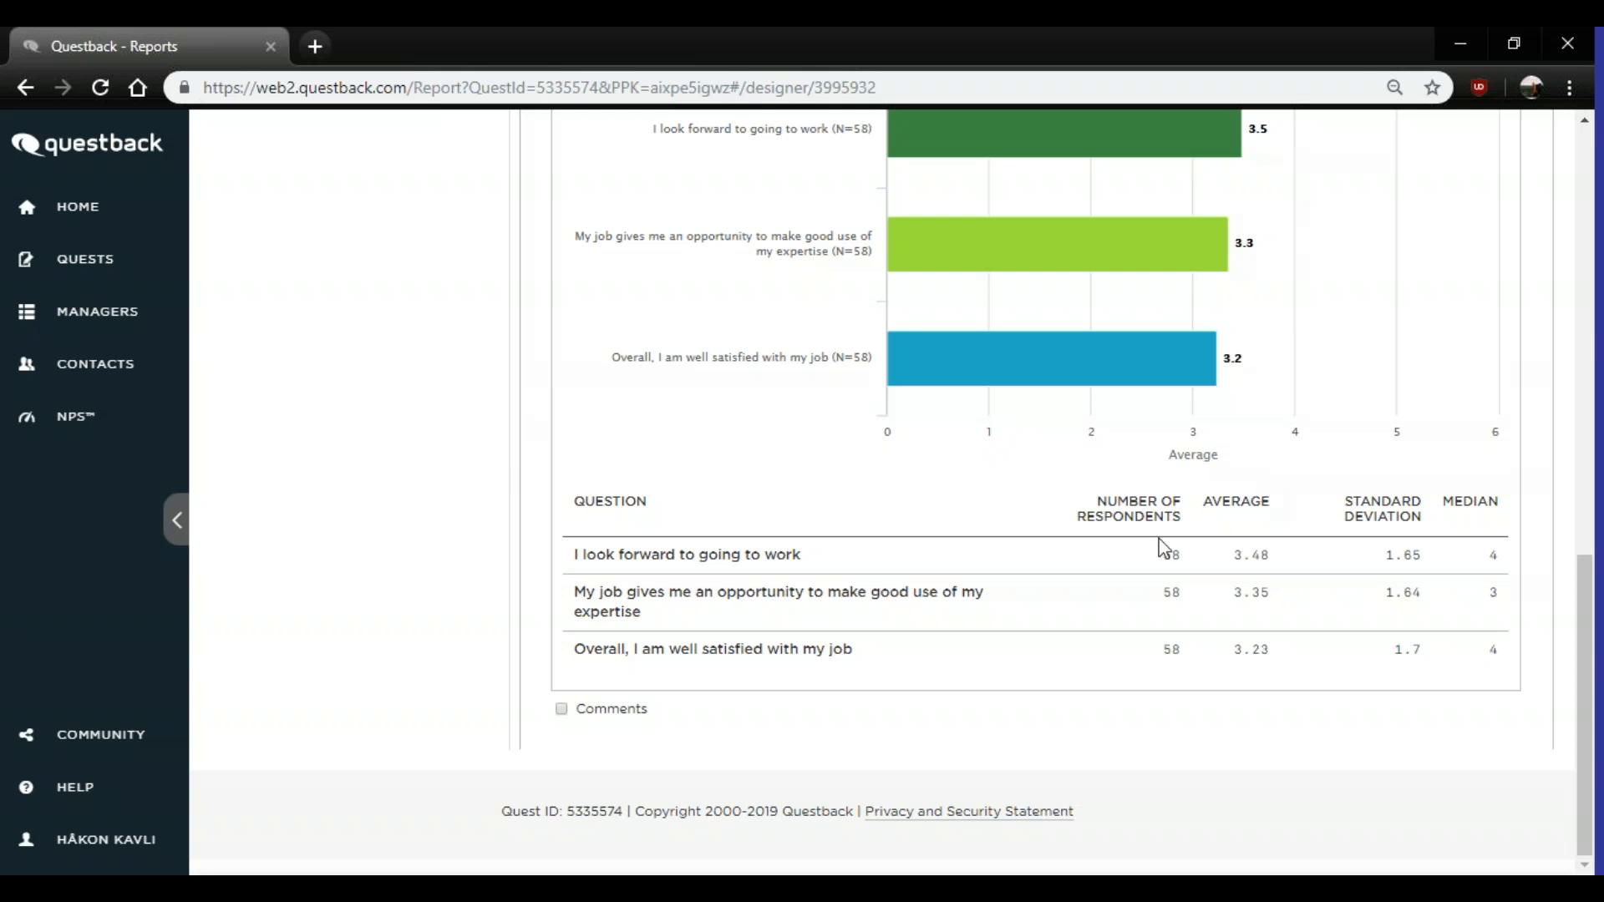
scroll(874, 555, up, 1)
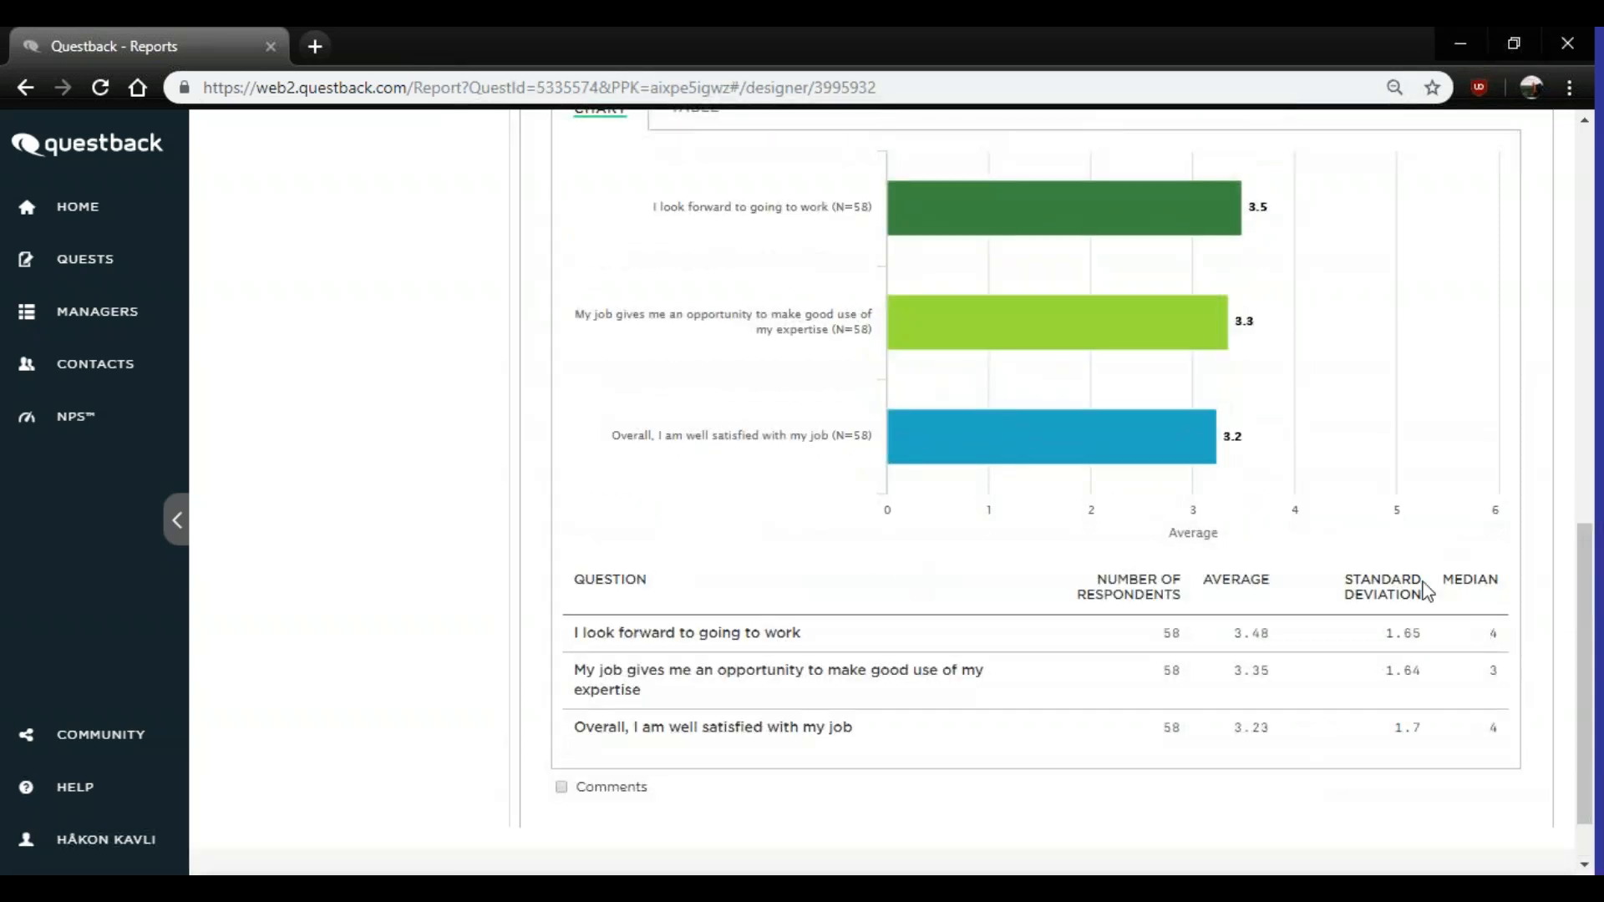
scroll(1303, 620, up, 8)
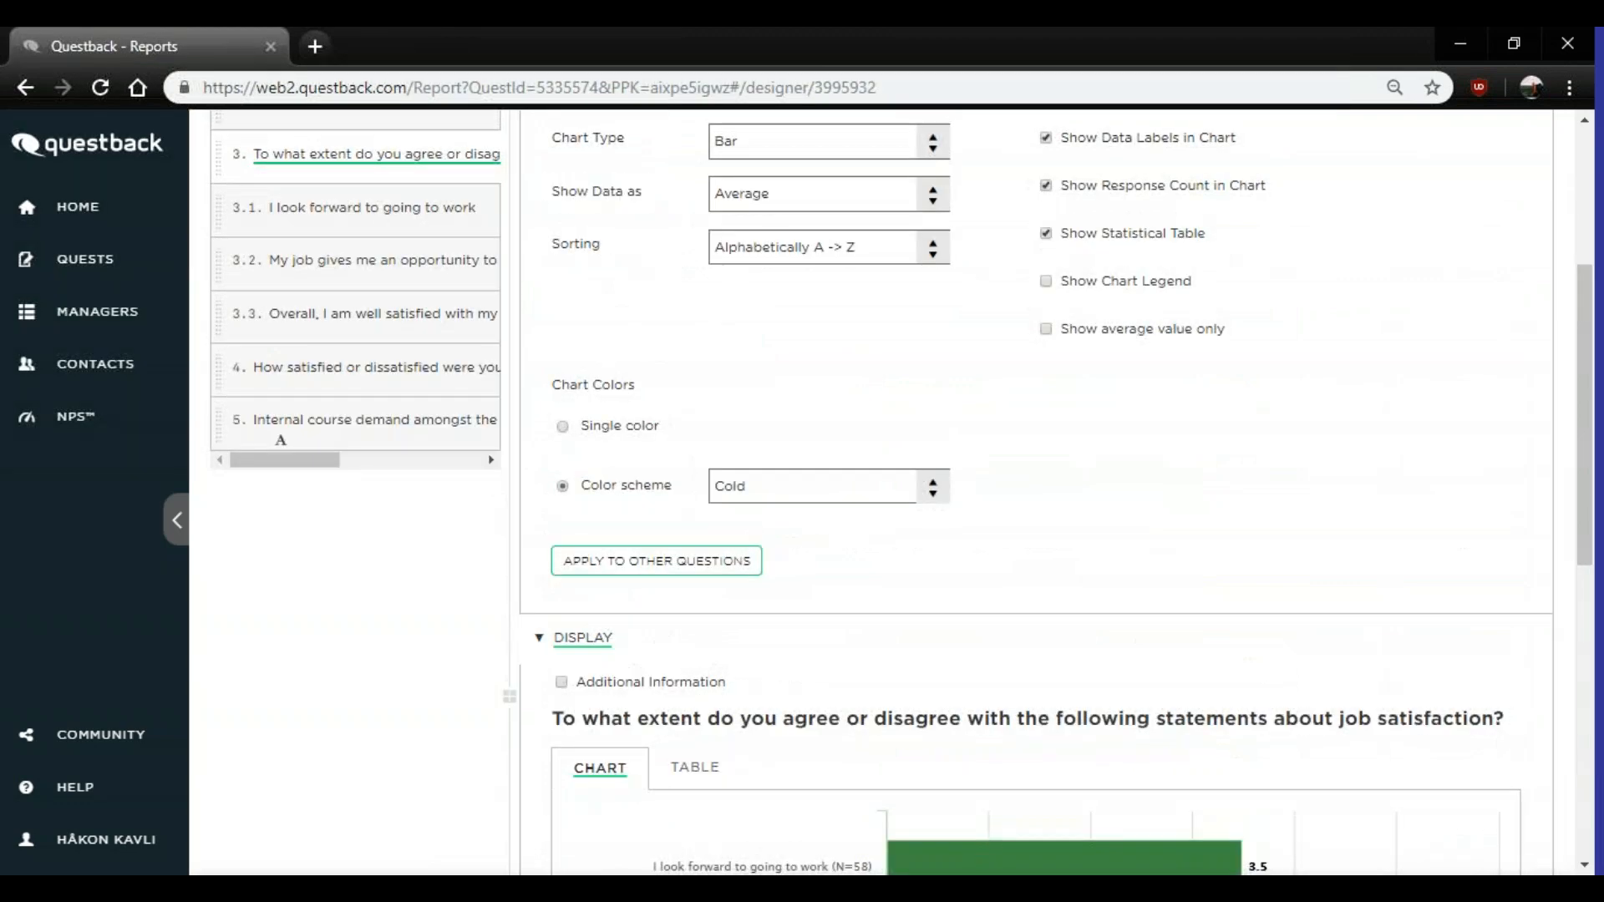
scroll(1285, 614, down, 8)
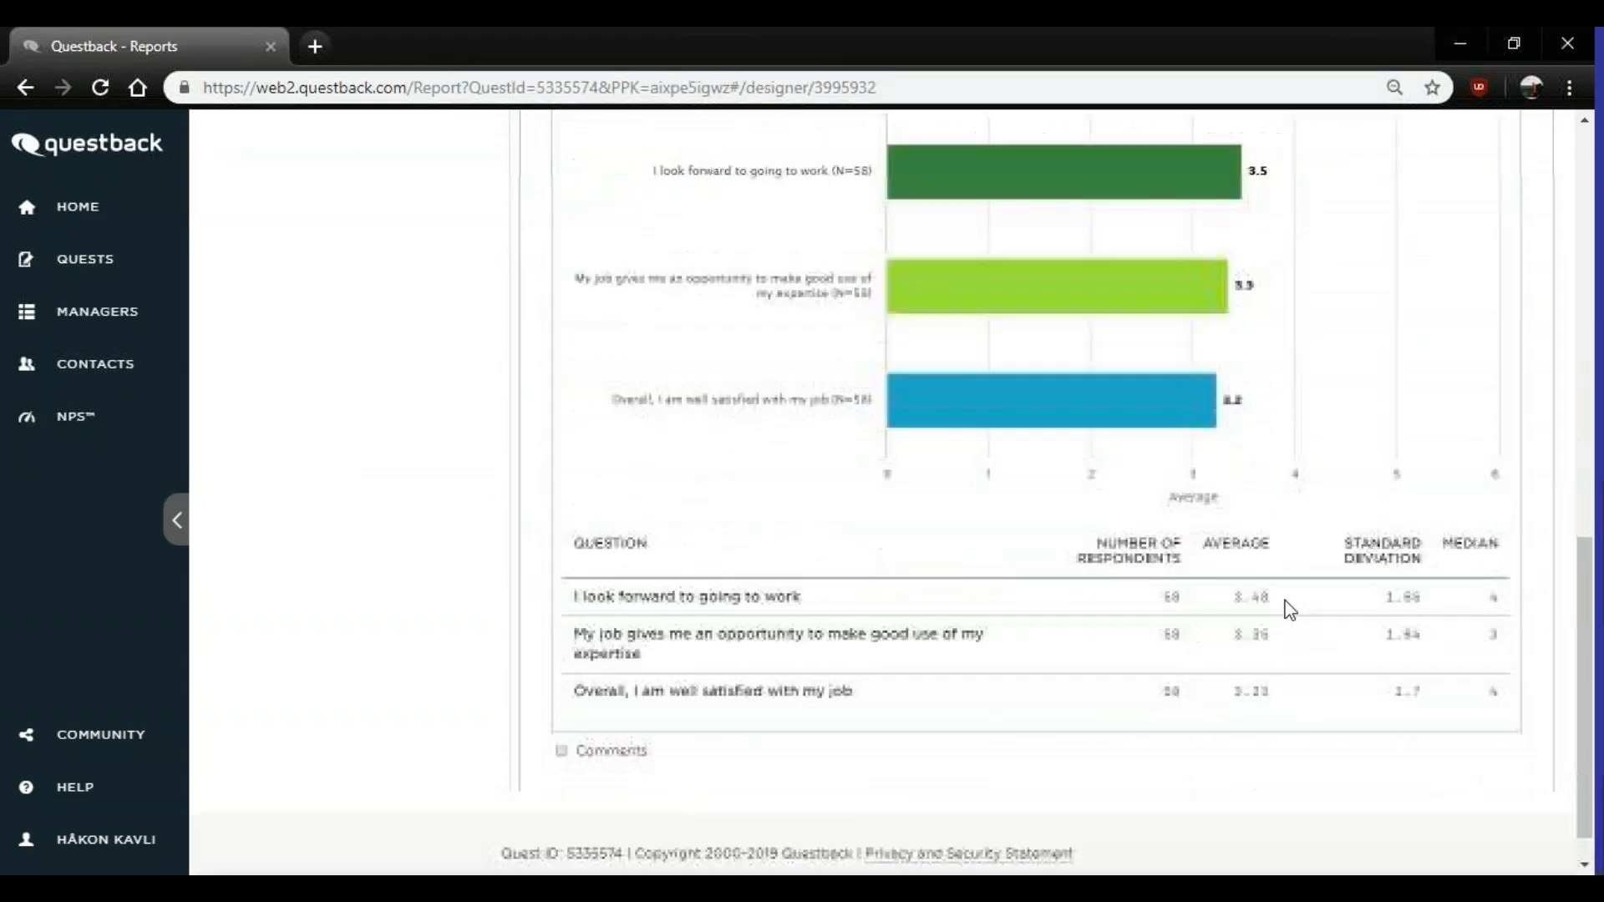
scroll(1291, 610, down, 1)
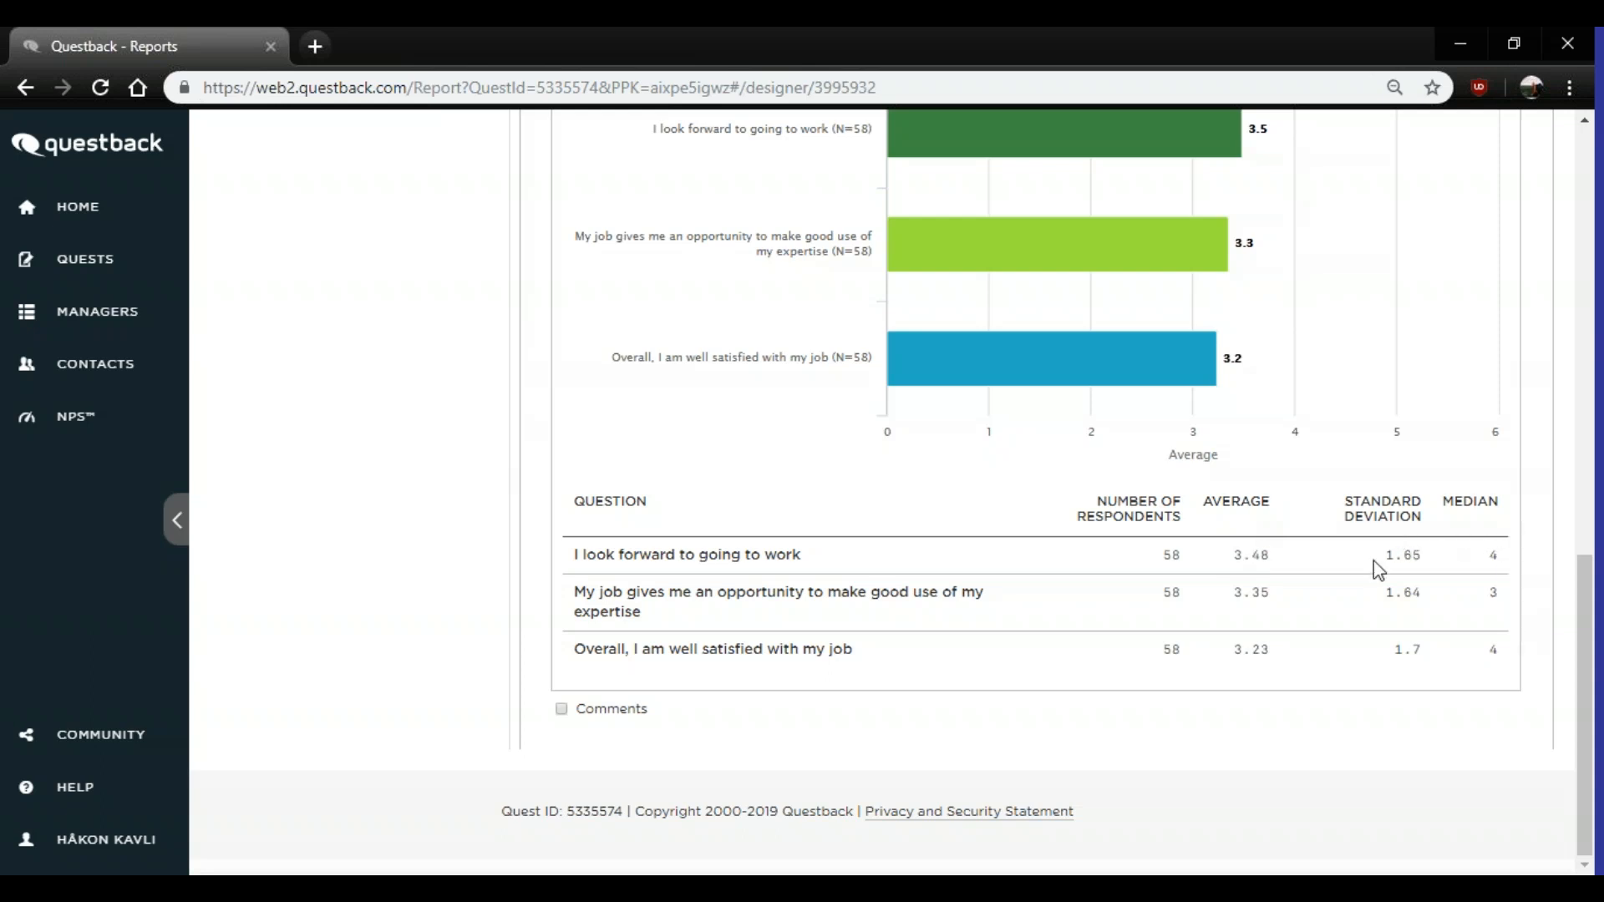
- Compare the sub-questions of question 3 in the question list with the statements in the average chart
scroll(1273, 620, up, 6)
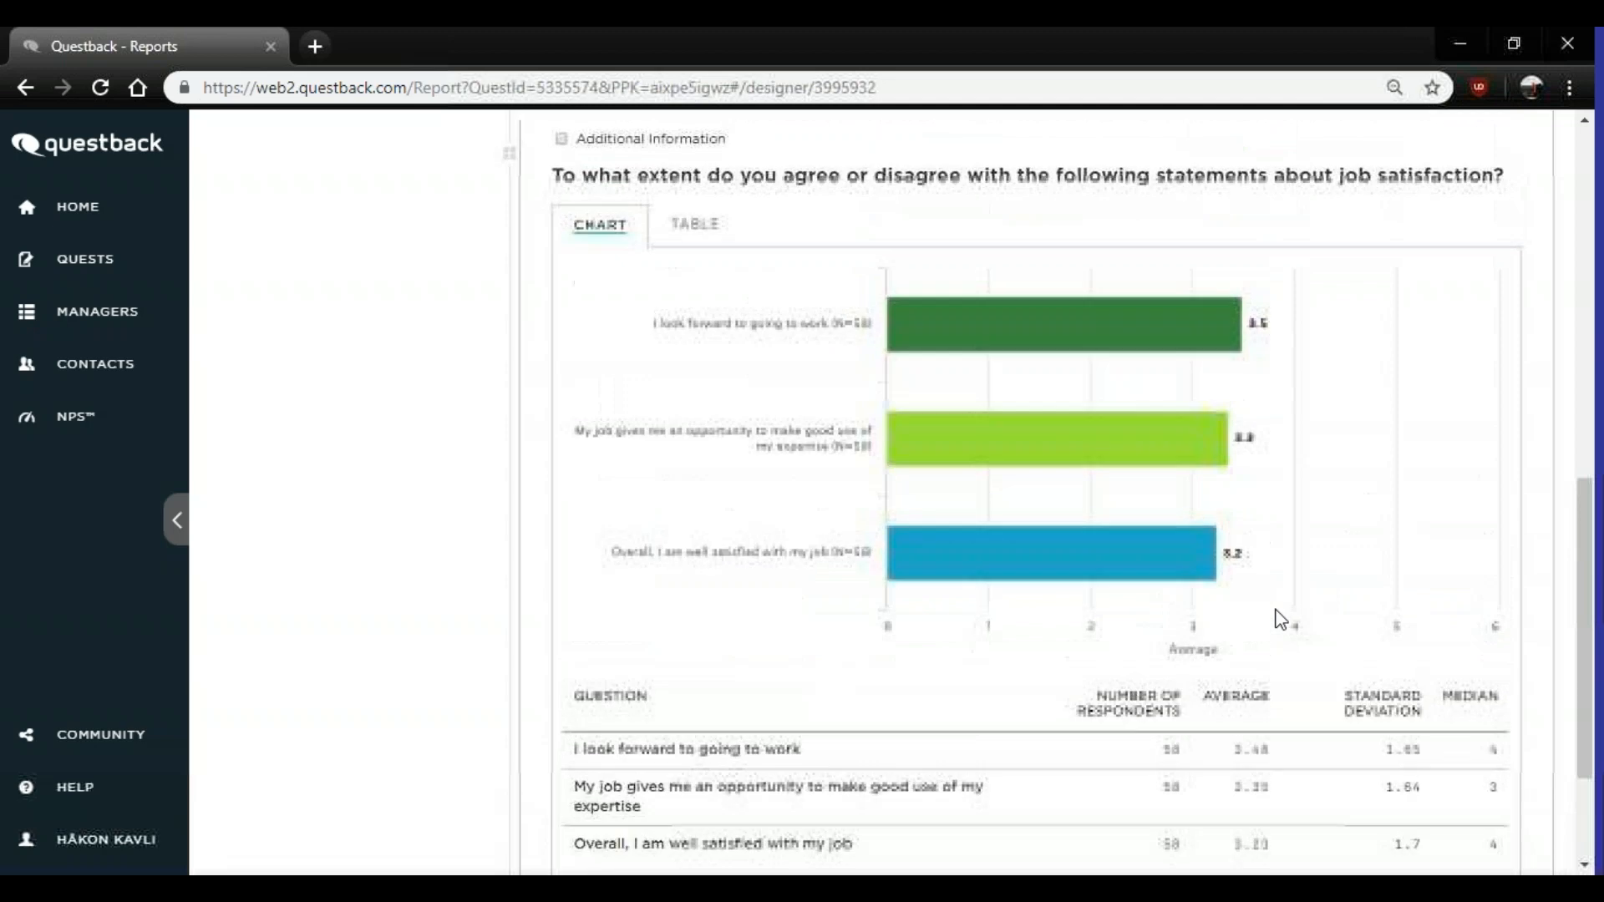
scroll(1011, 507, up, 7)
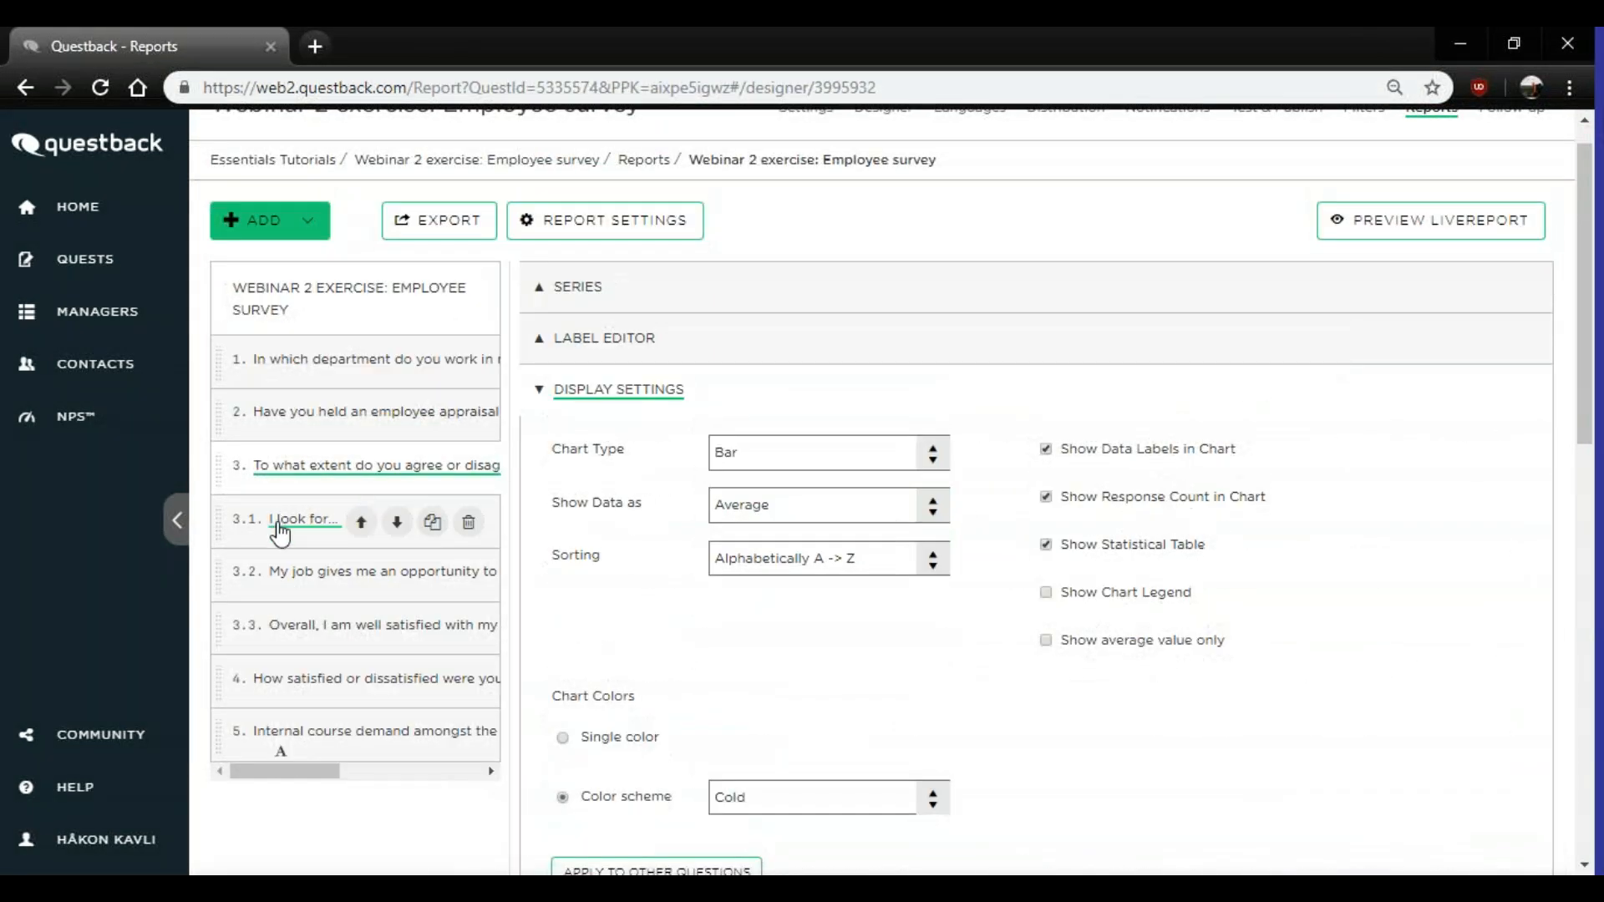
scroll(927, 585, down, 6)
scroll(875, 616, down, 2)
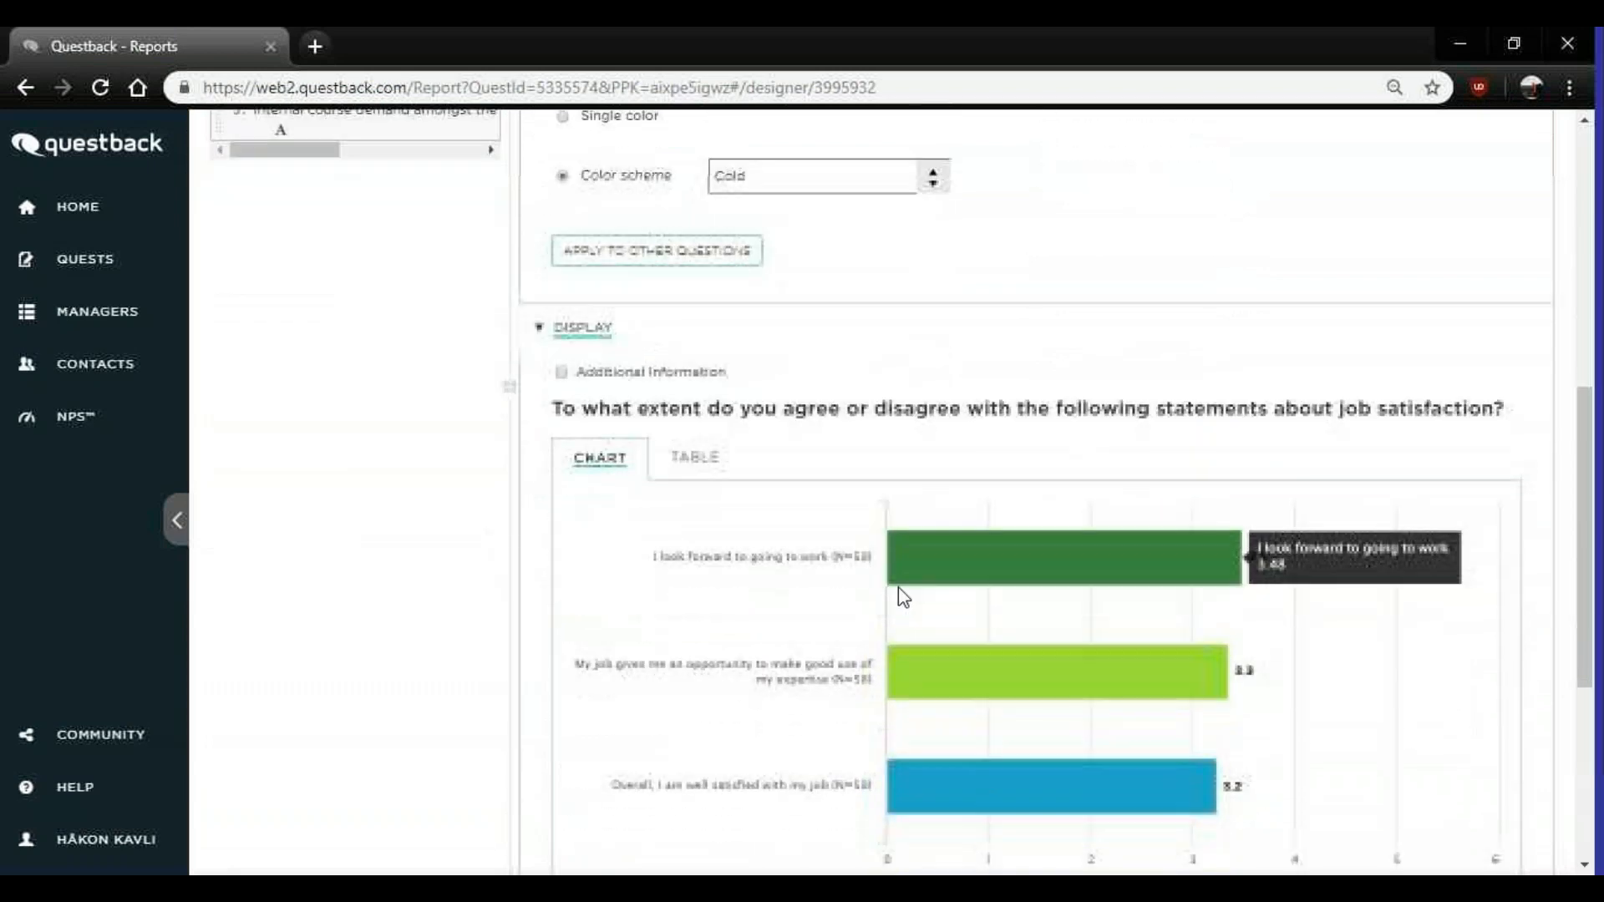
scroll(735, 601, down, 1)
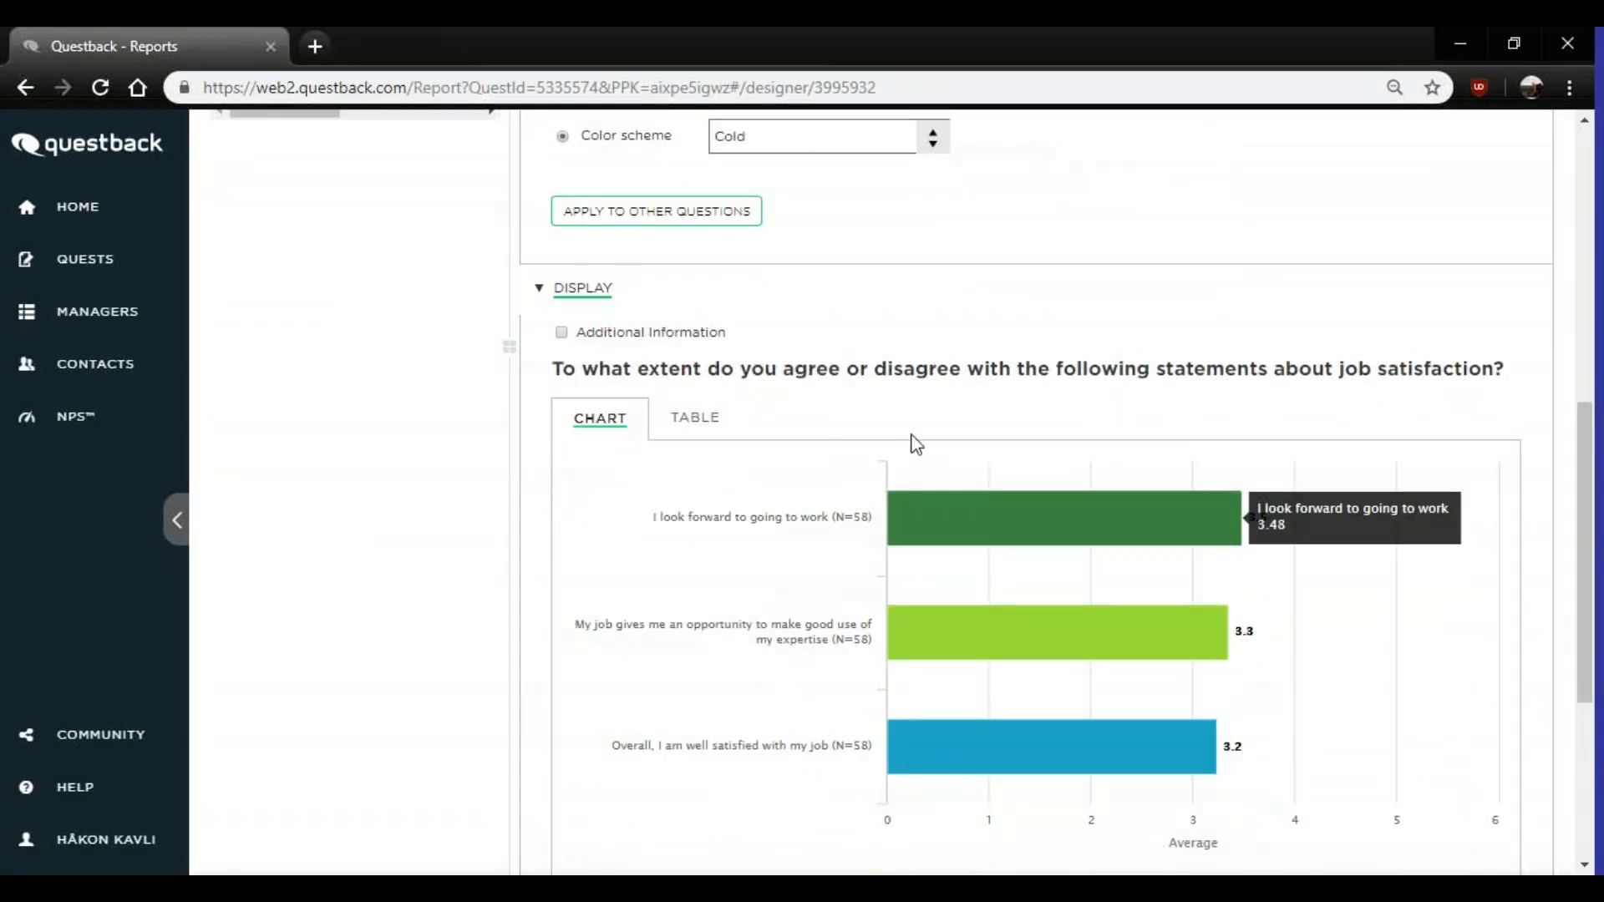
scroll(914, 443, up, 7)
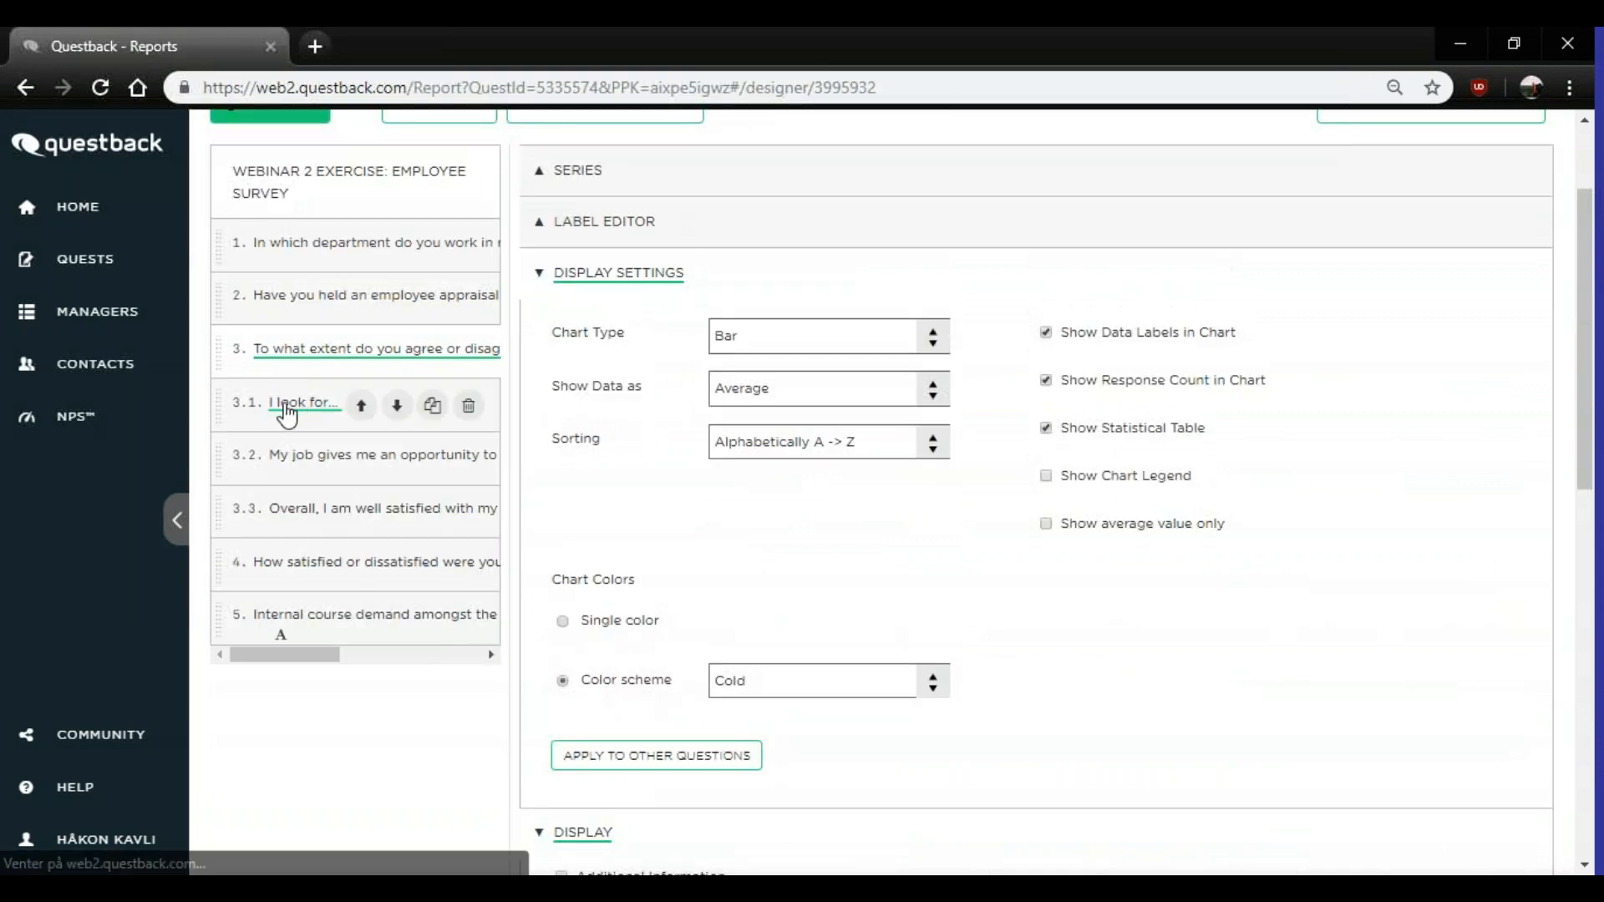
- Open sub-question 3.1, "I look forward to going to work", set its chart sorting to Default order and save the changes
click(286, 409)
scroll(969, 509, down, 2)
scroll(969, 503, down, 3)
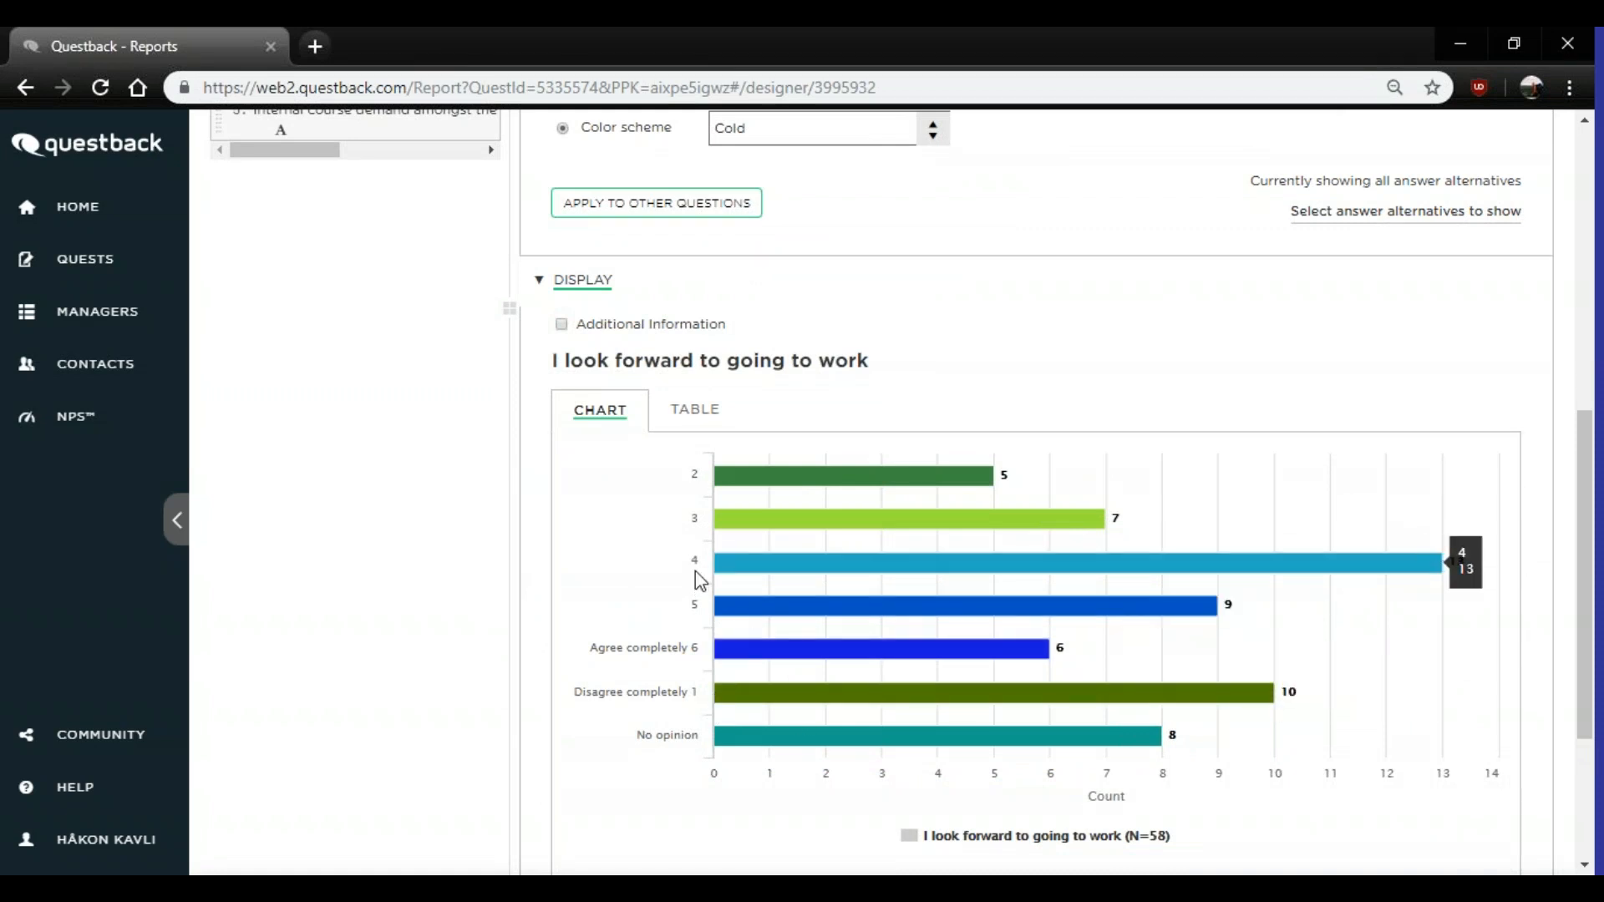
scroll(666, 594, up, 5)
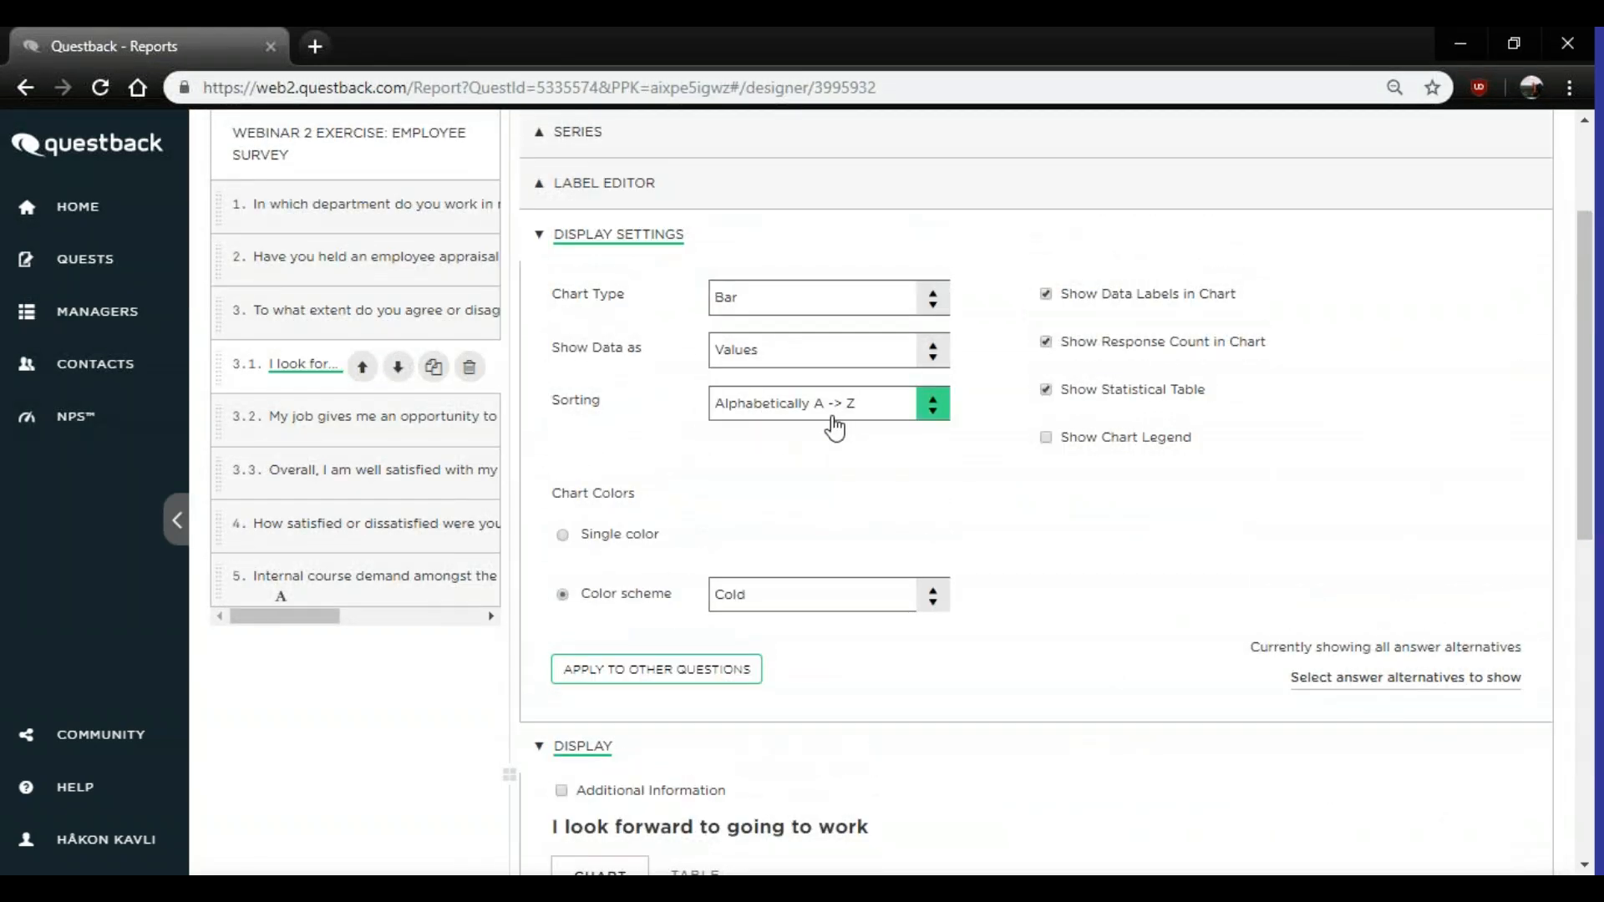
scroll(834, 428, down, 5)
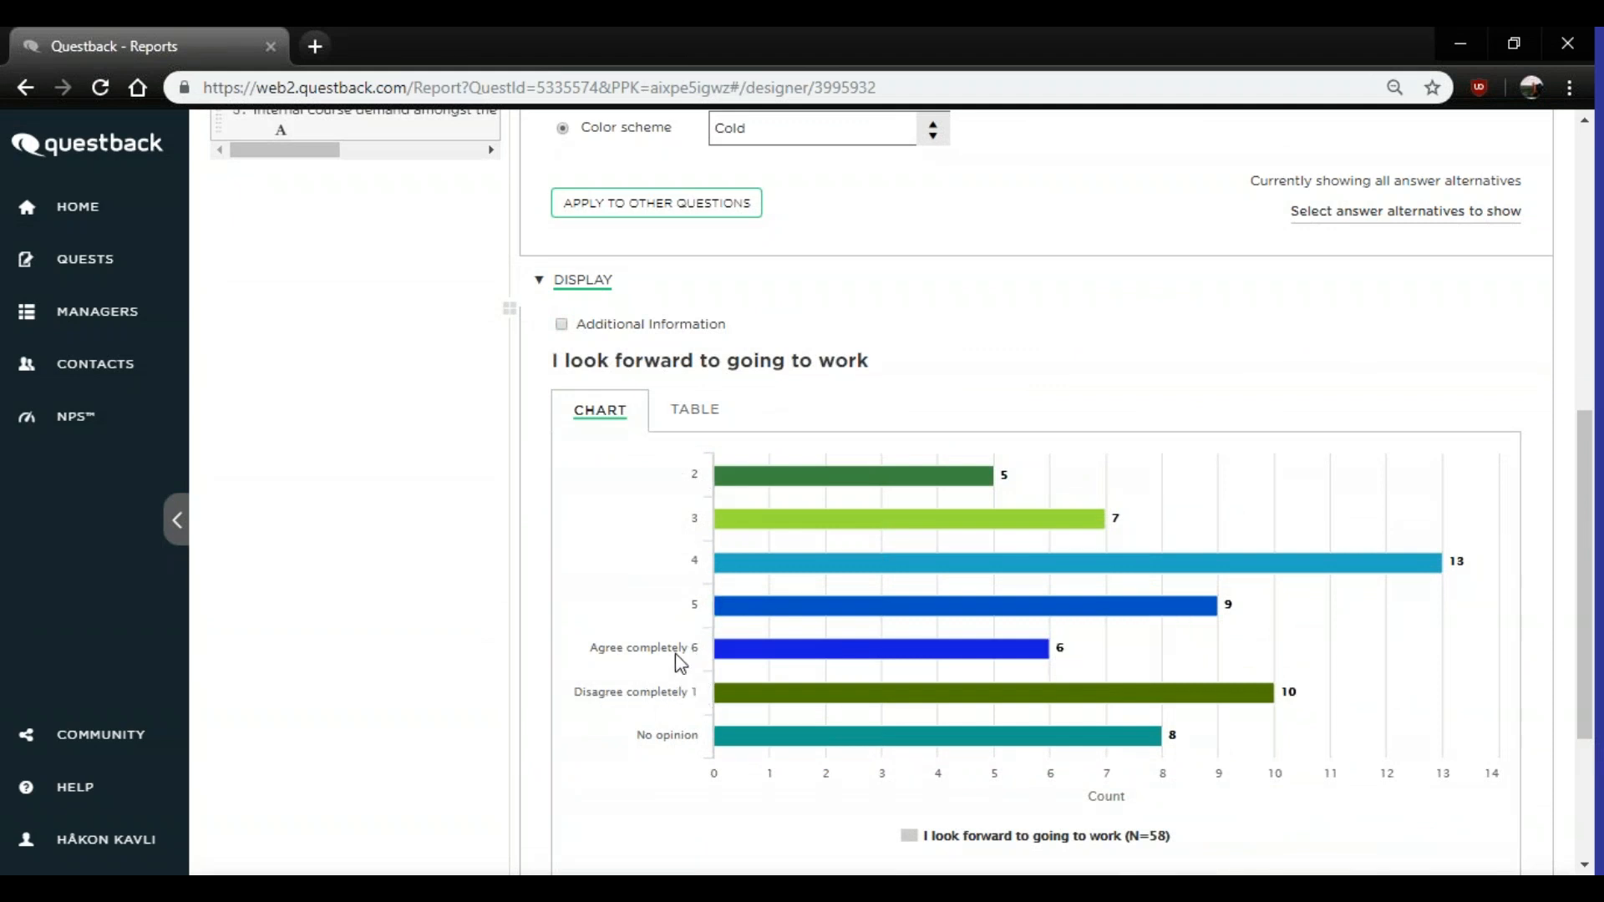
scroll(870, 654, up, 5)
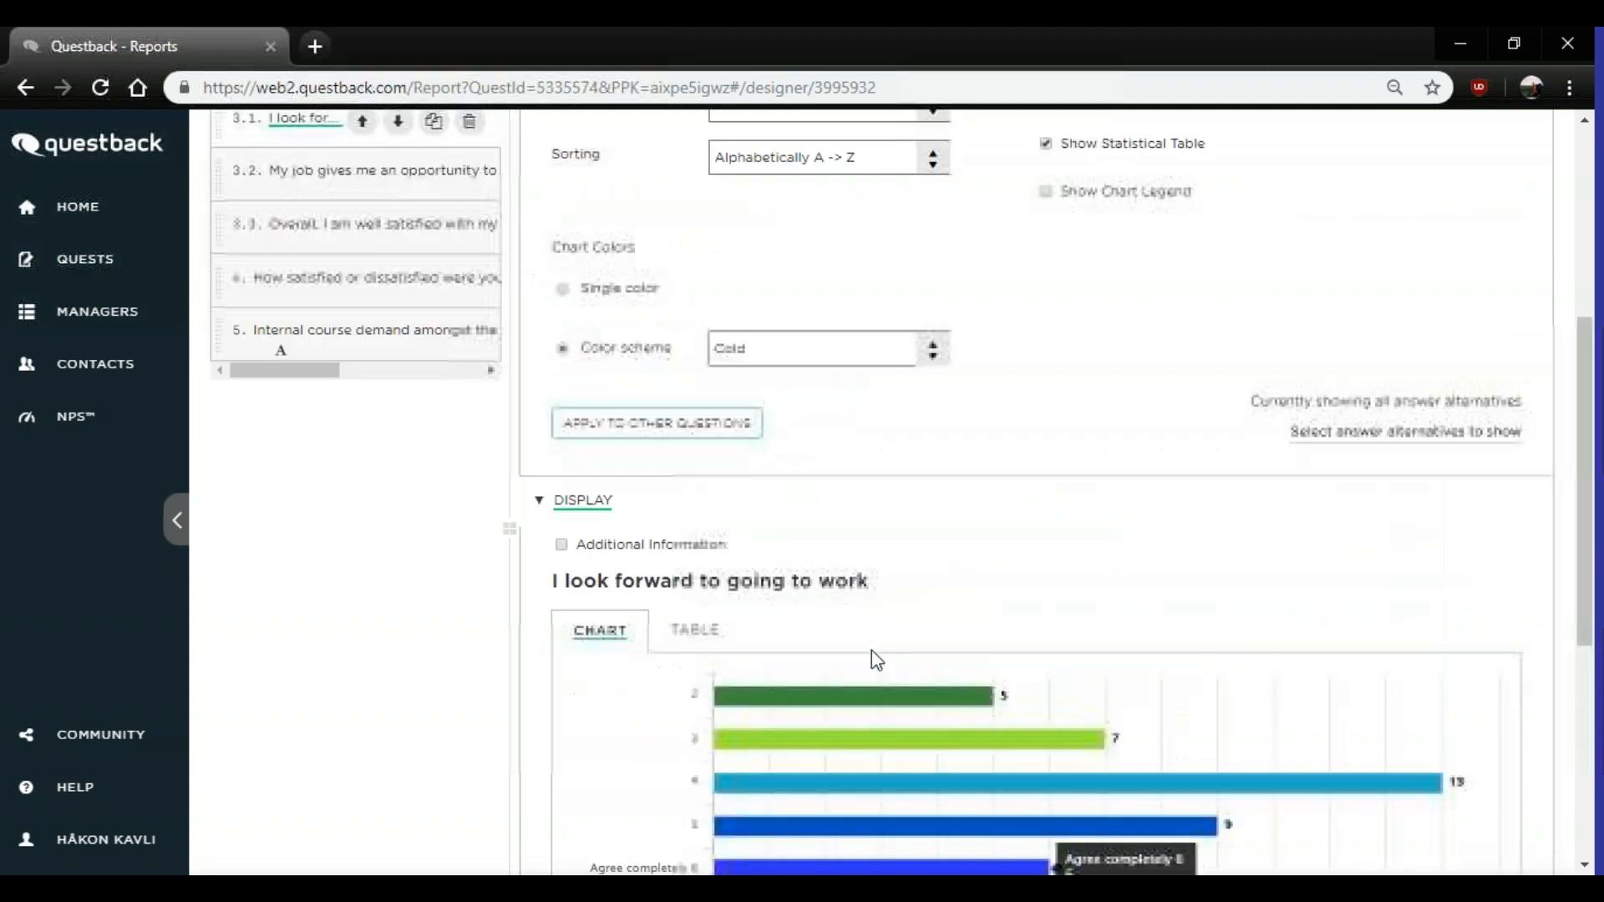
click(814, 422)
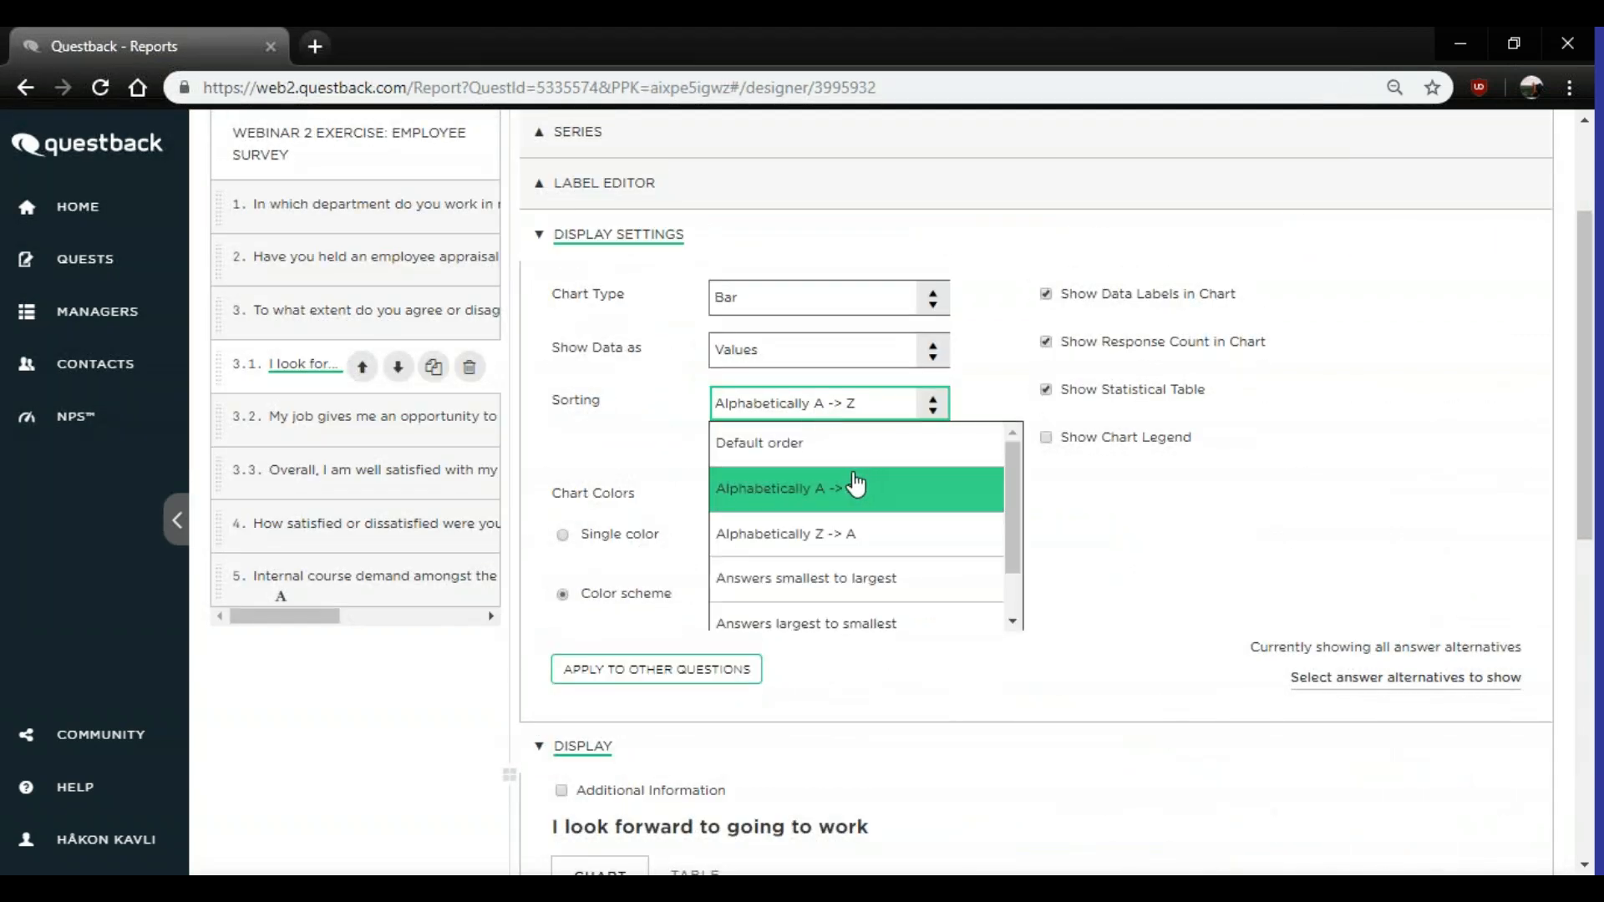
click(826, 455)
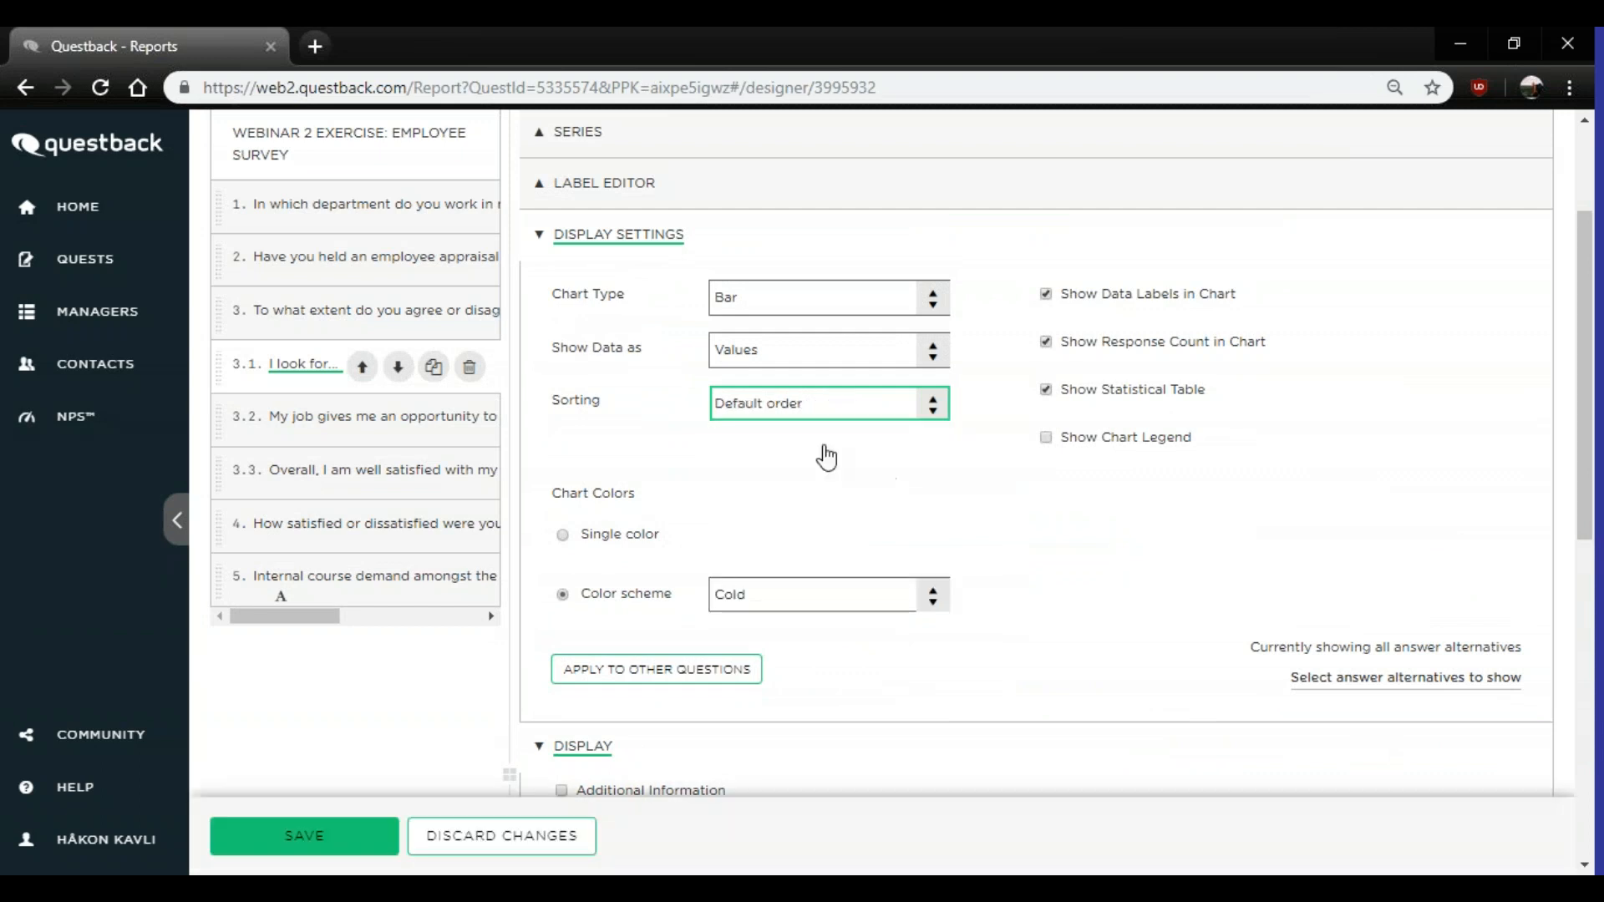
scroll(827, 457, down, 5)
scroll(842, 458, down, 2)
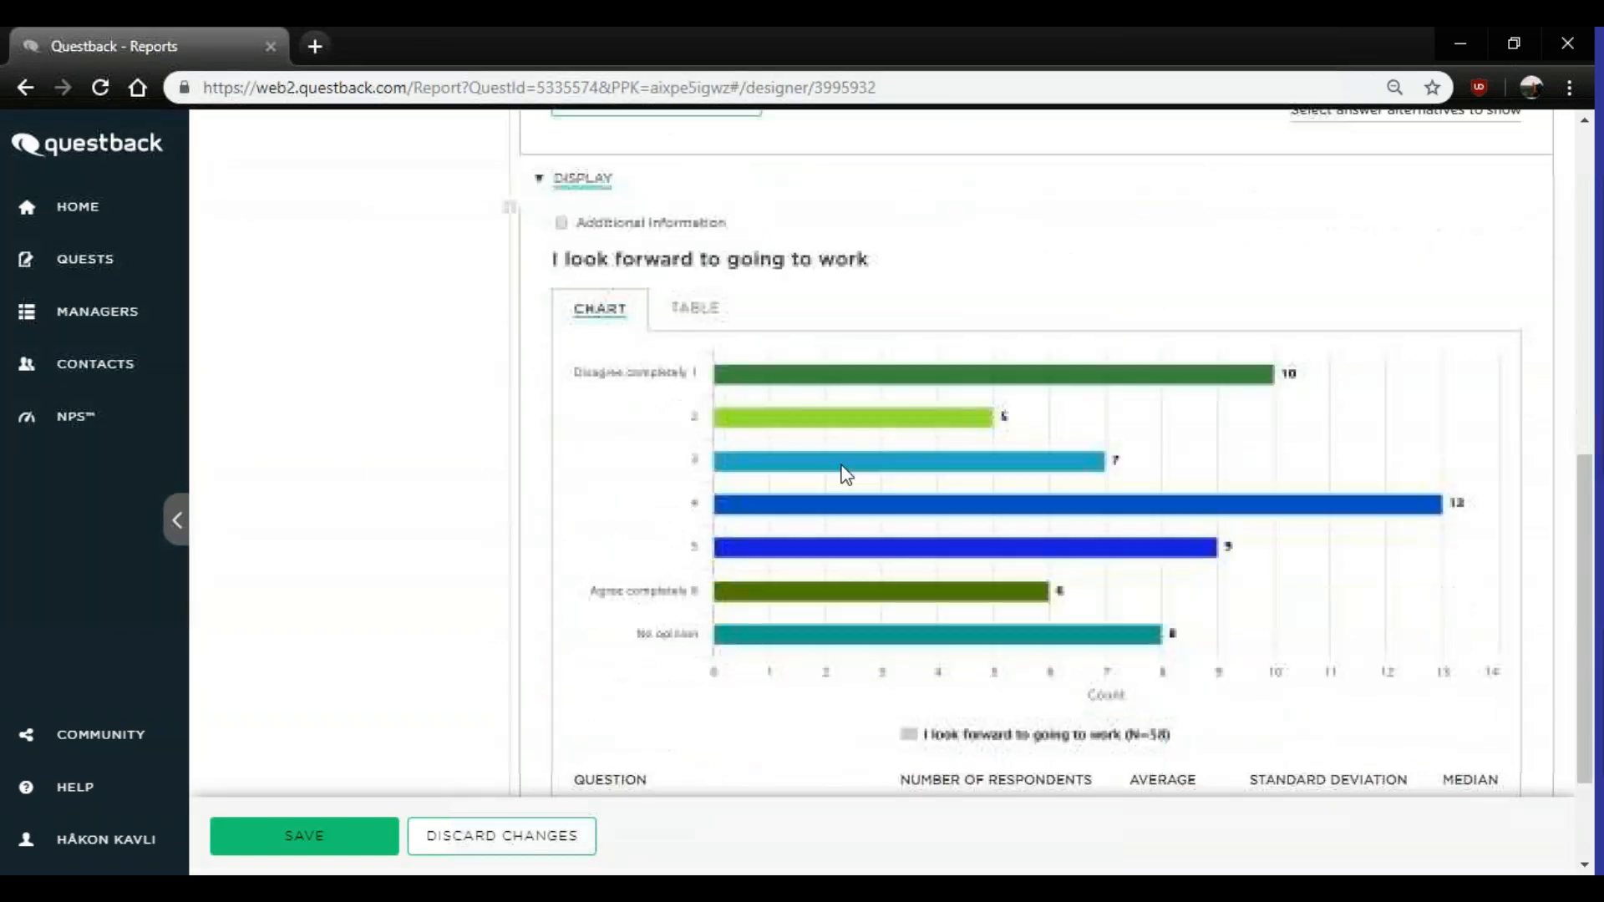
scroll(846, 474, down, 1)
click(286, 842)
- Apply the display settings of sub-question 3.1 to sub-questions 3.2 and 3.3
scroll(1289, 537, up, 3)
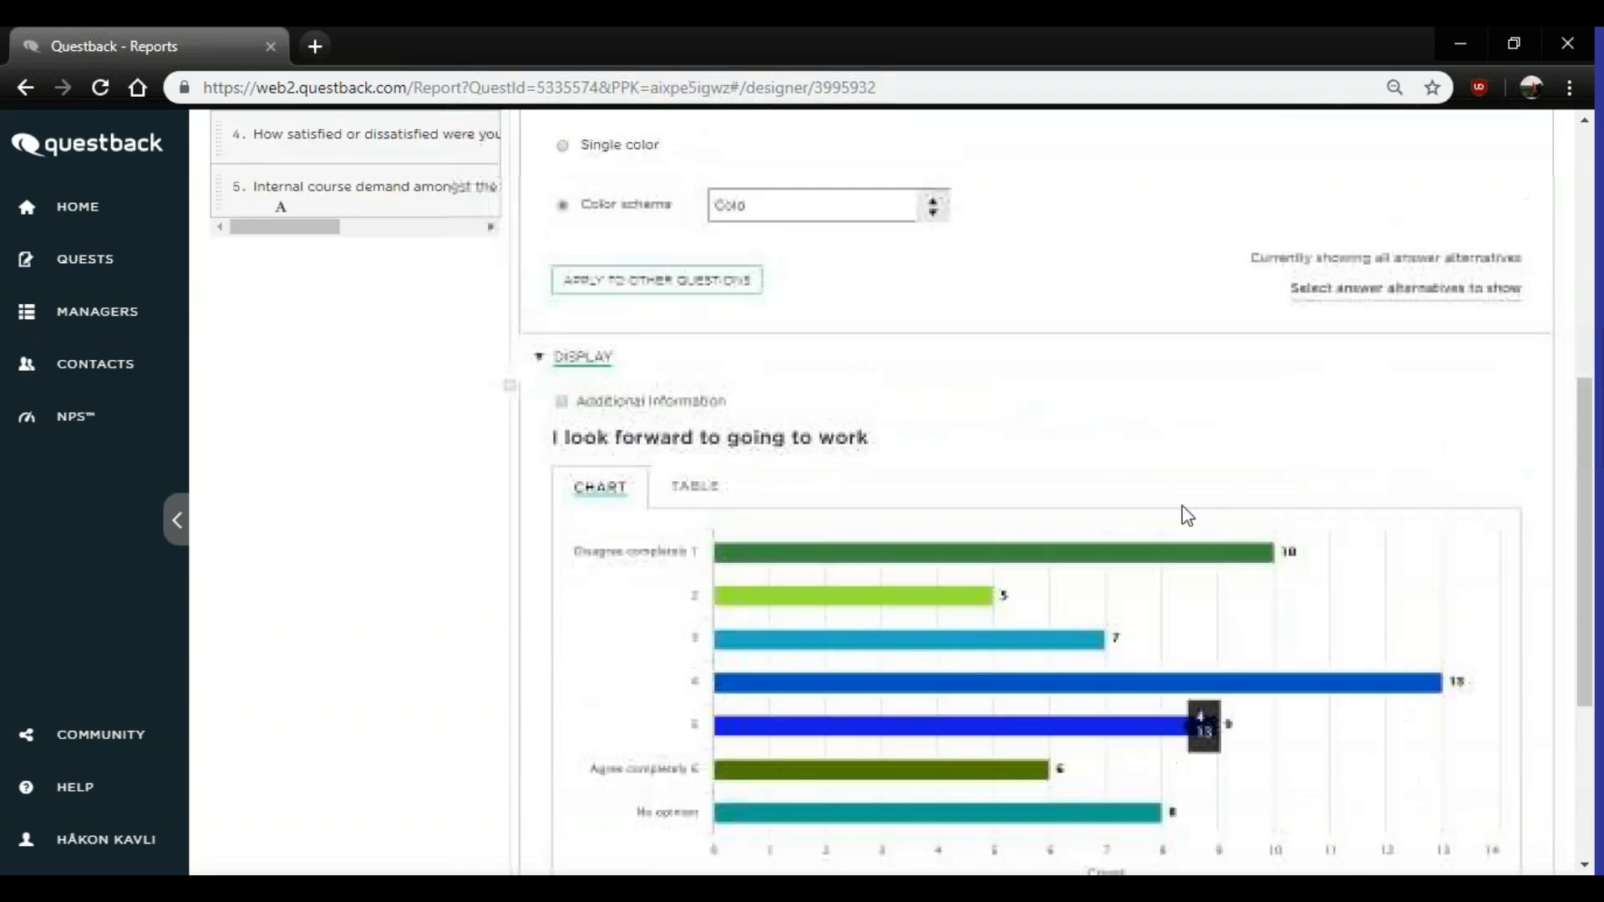
scroll(1238, 532, up, 3)
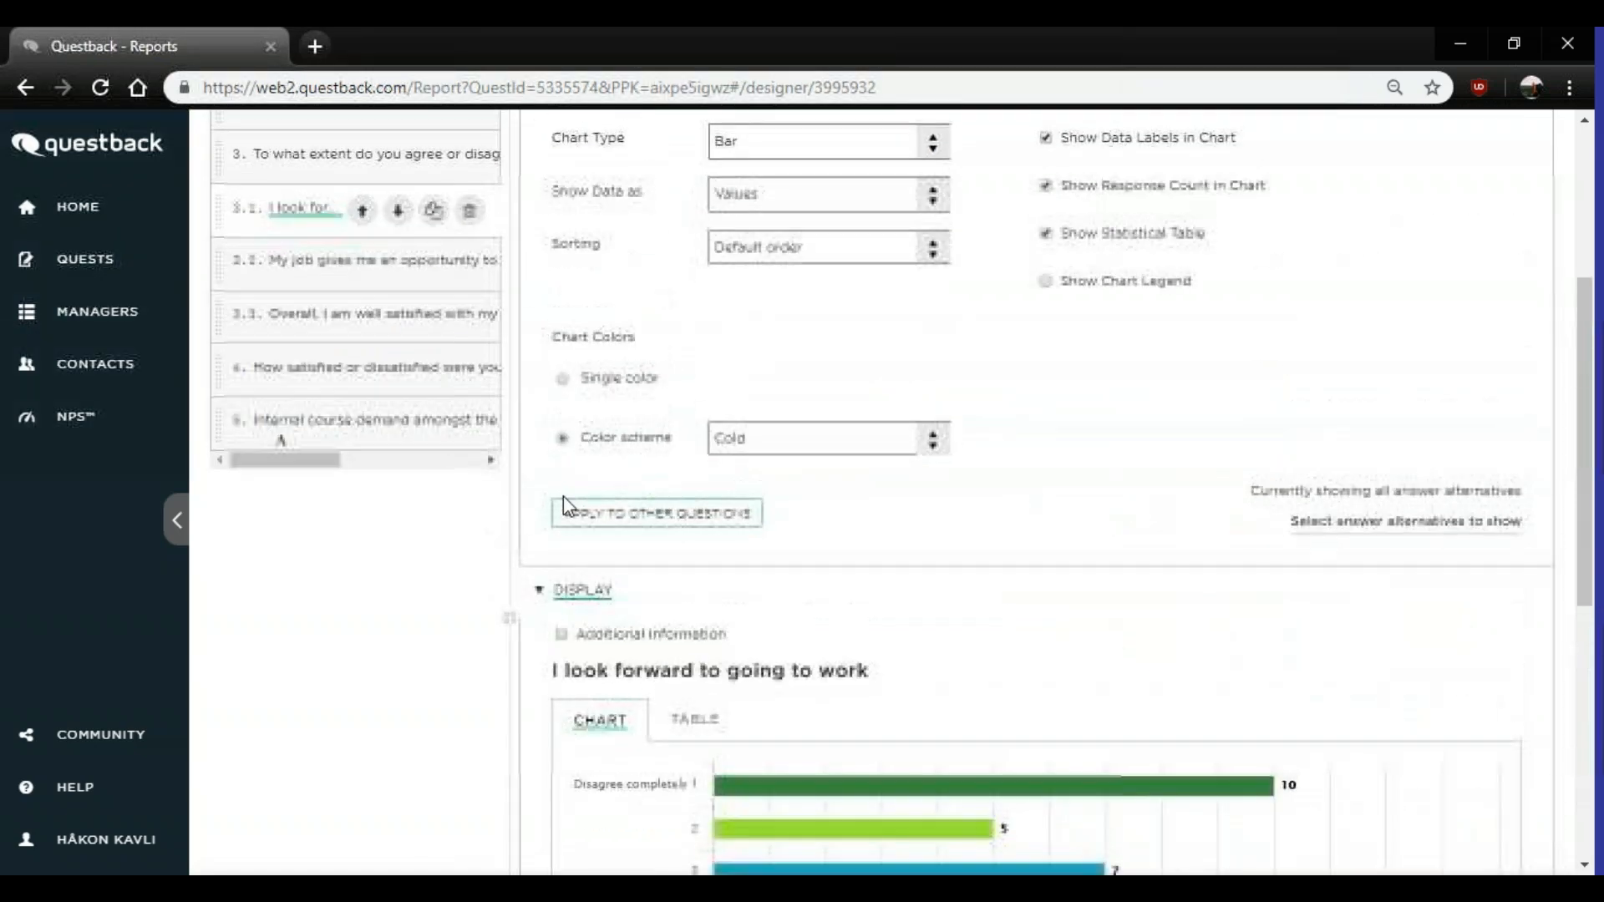
click(639, 539)
scroll(535, 485, down, 1)
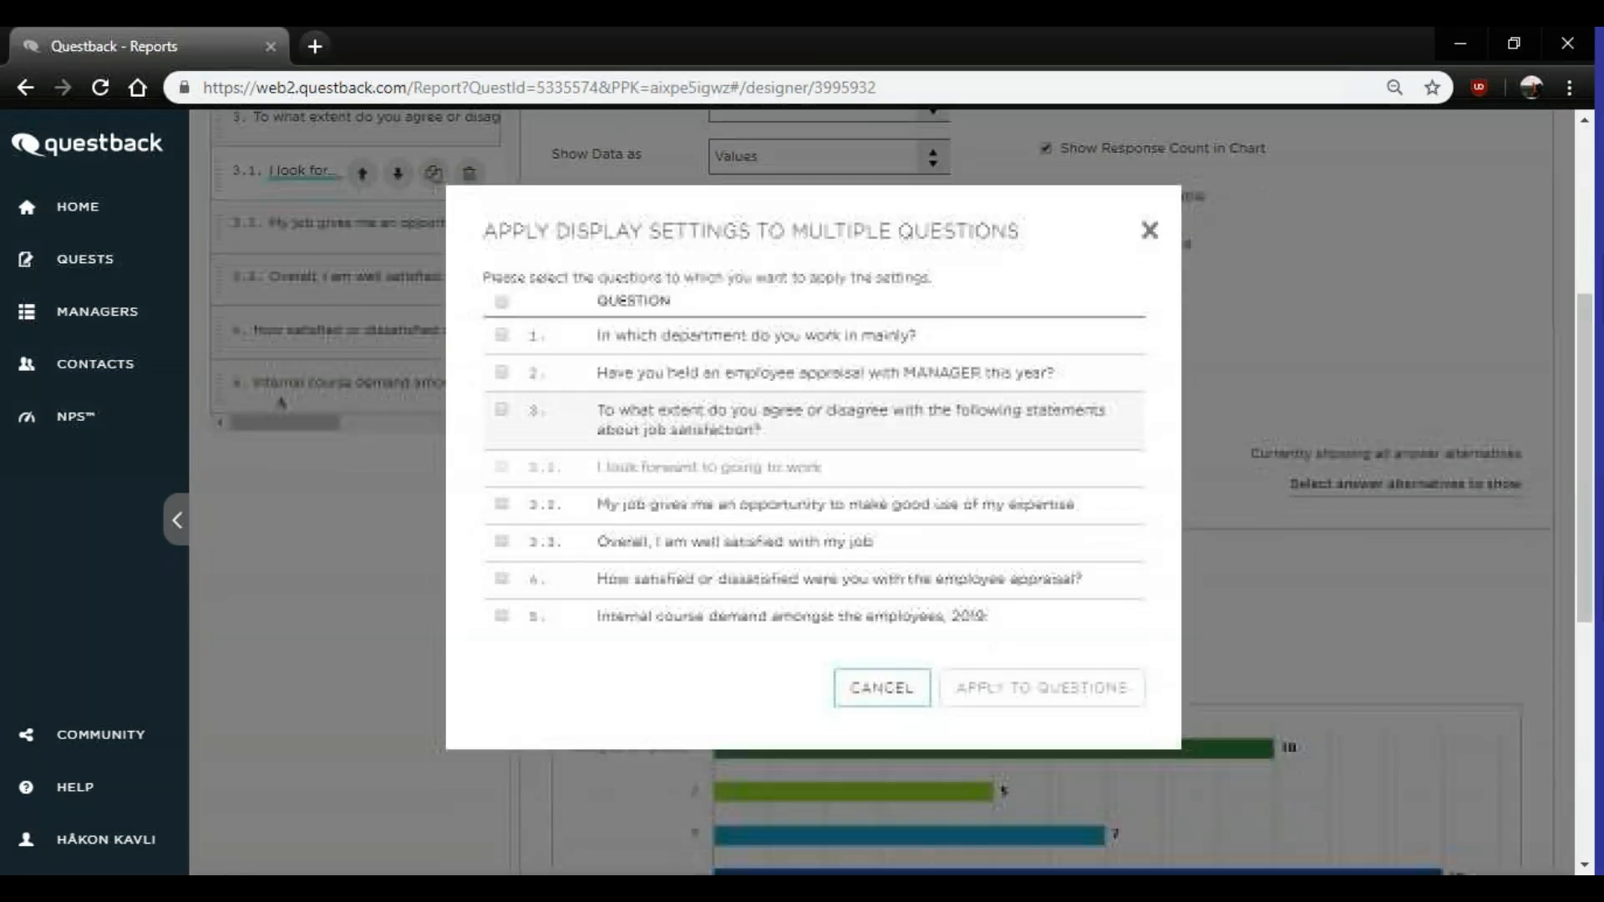
click(501, 504)
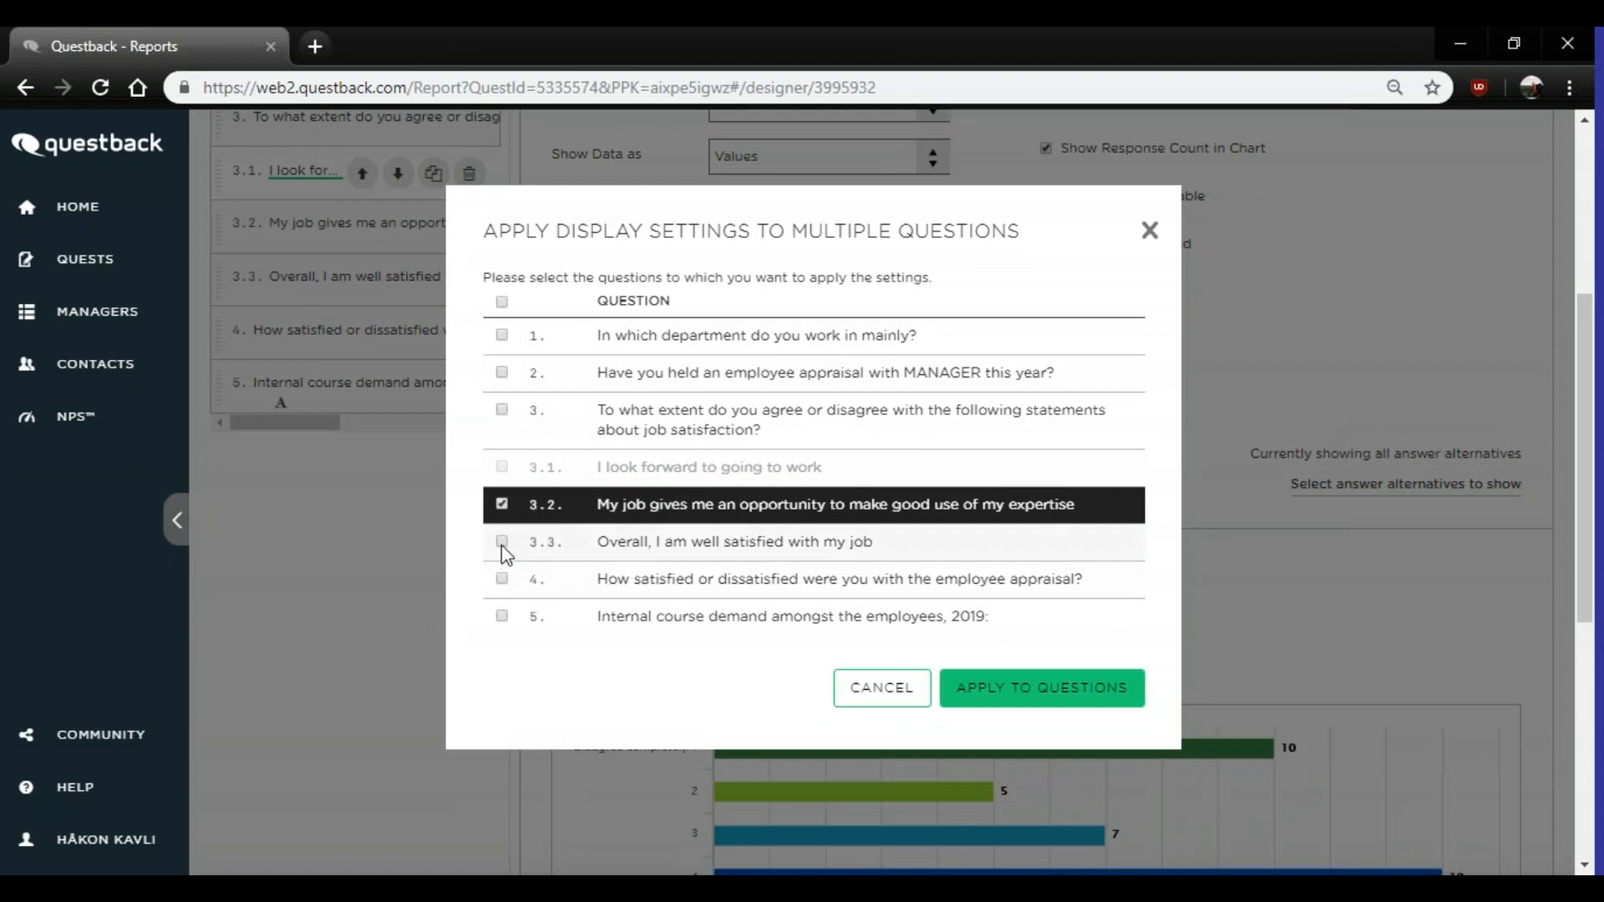
click(501, 543)
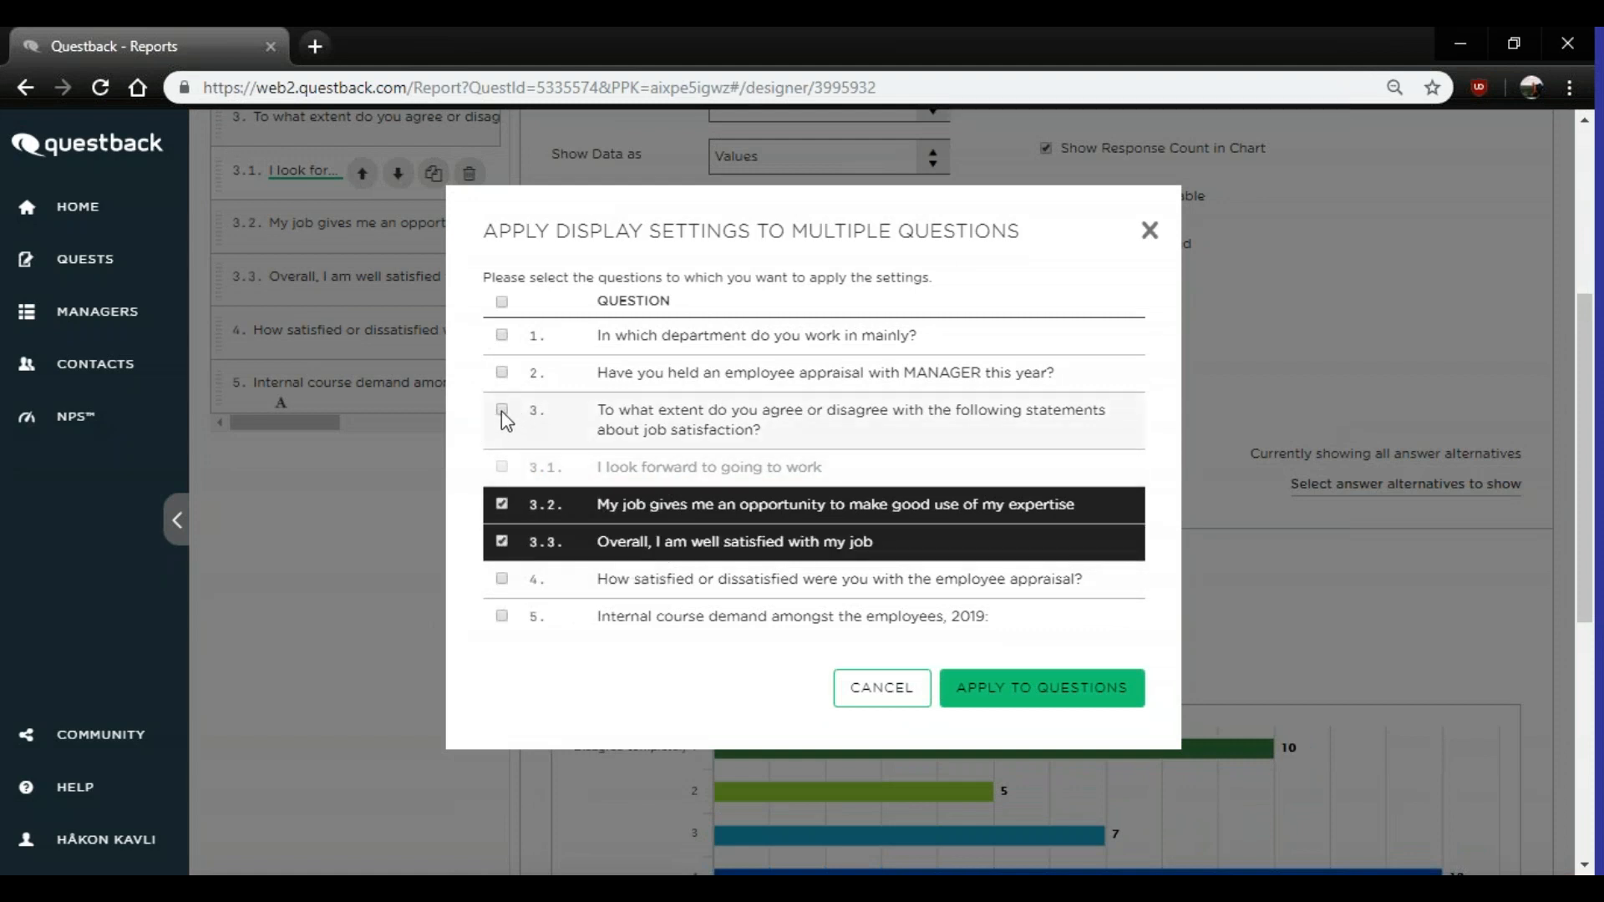
click(1057, 704)
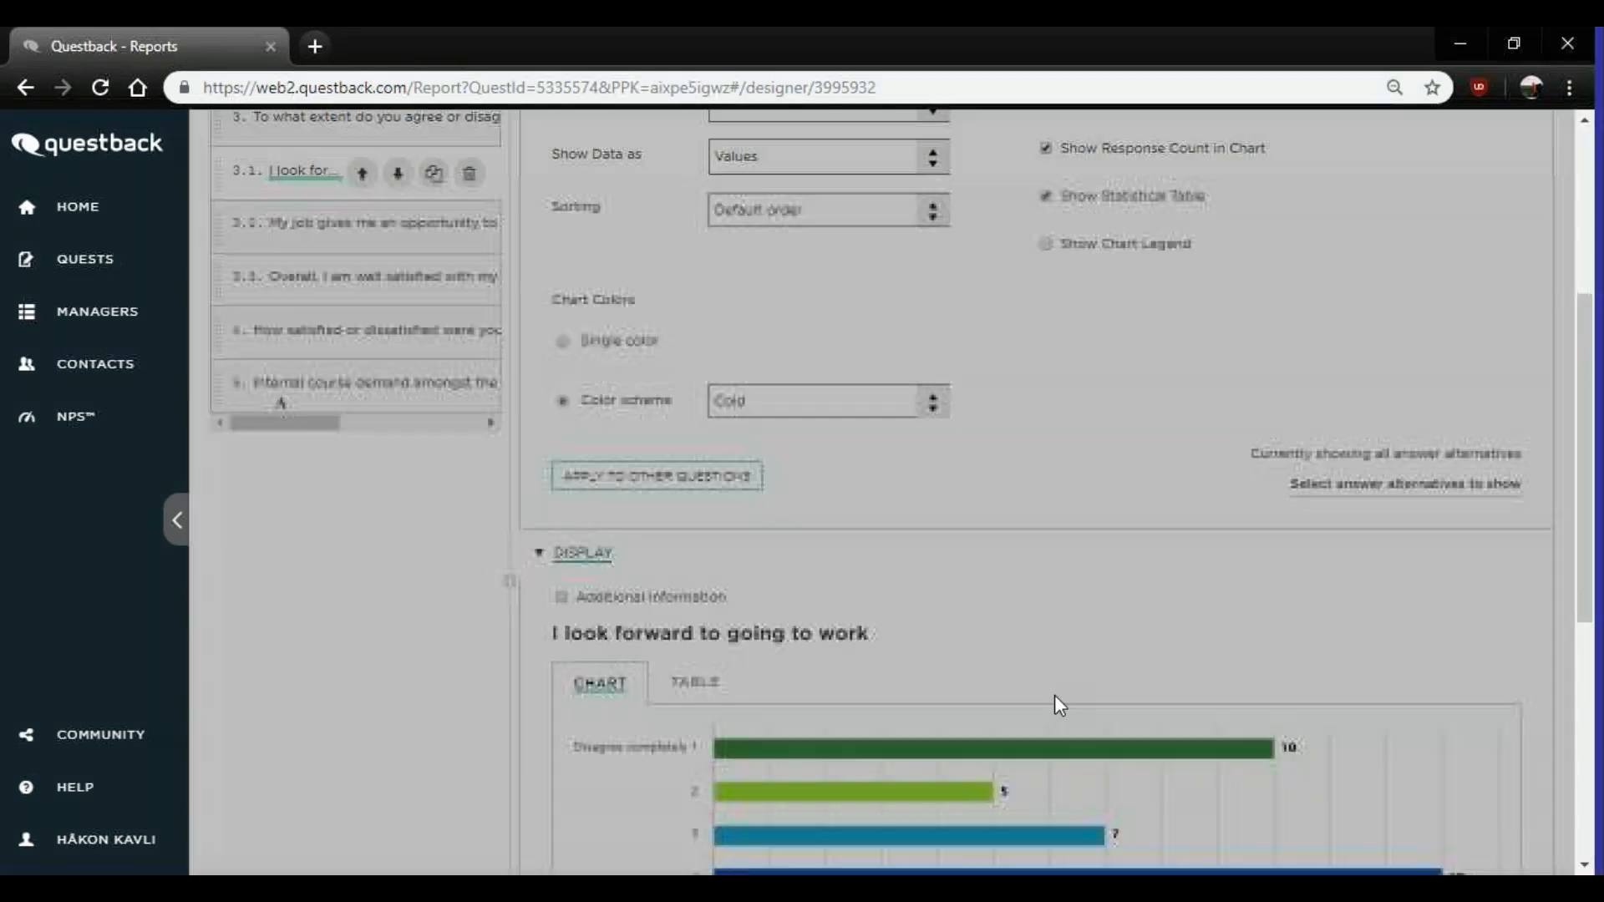
- Compare the answer-count chart of sub-question 3.1 with the average chart of question 3 on job satisfaction
scroll(927, 489, up, 3)
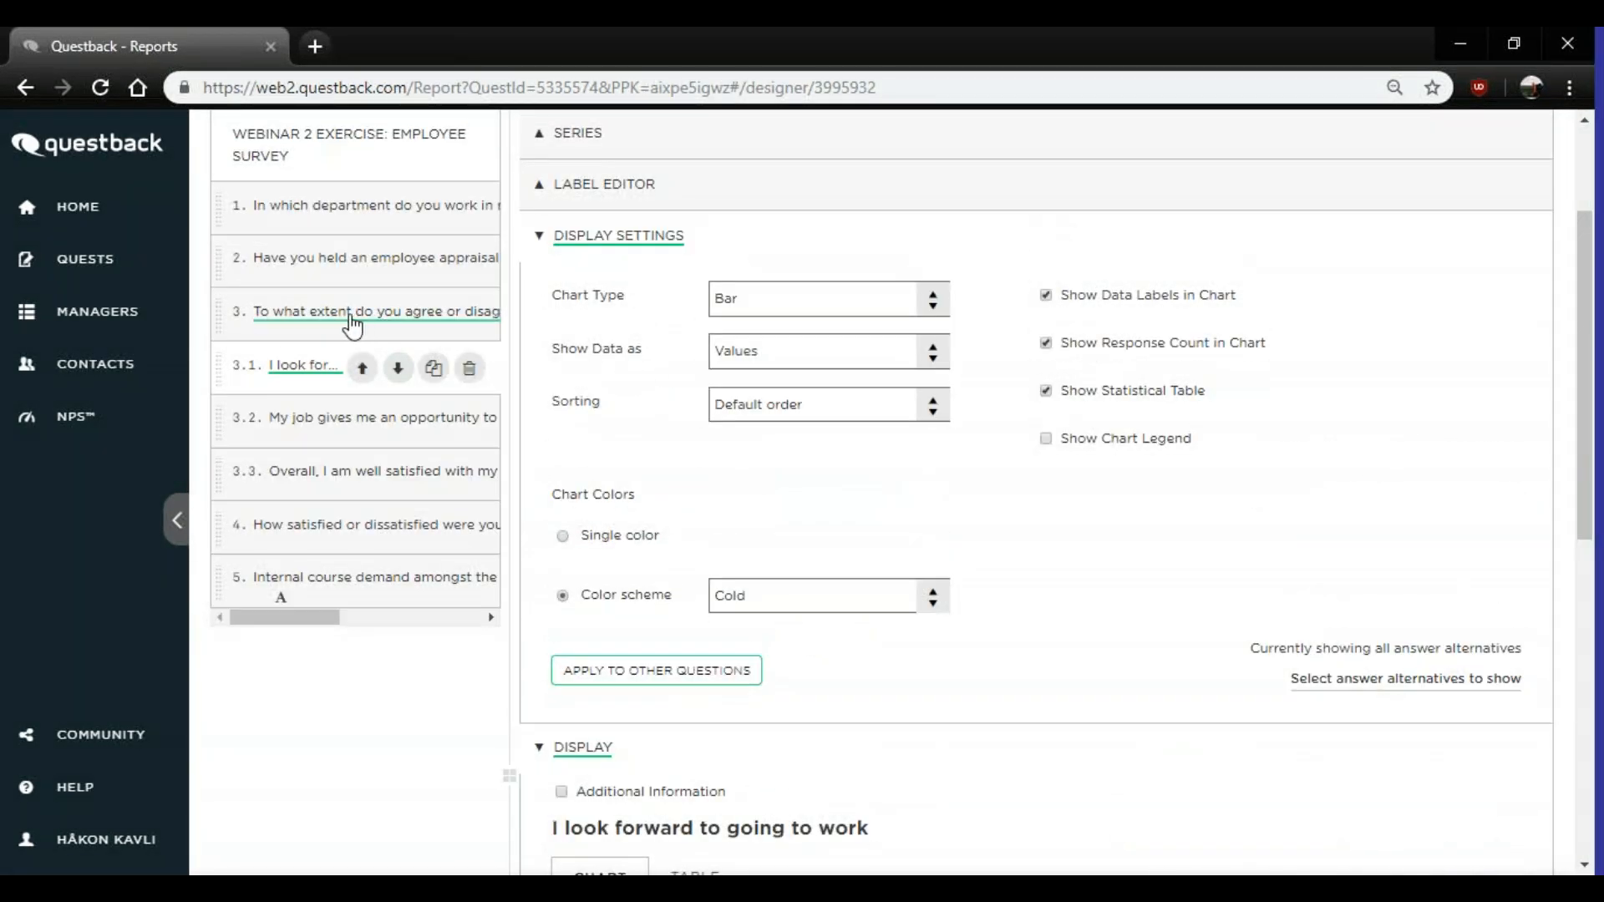
scroll(995, 568, down, 8)
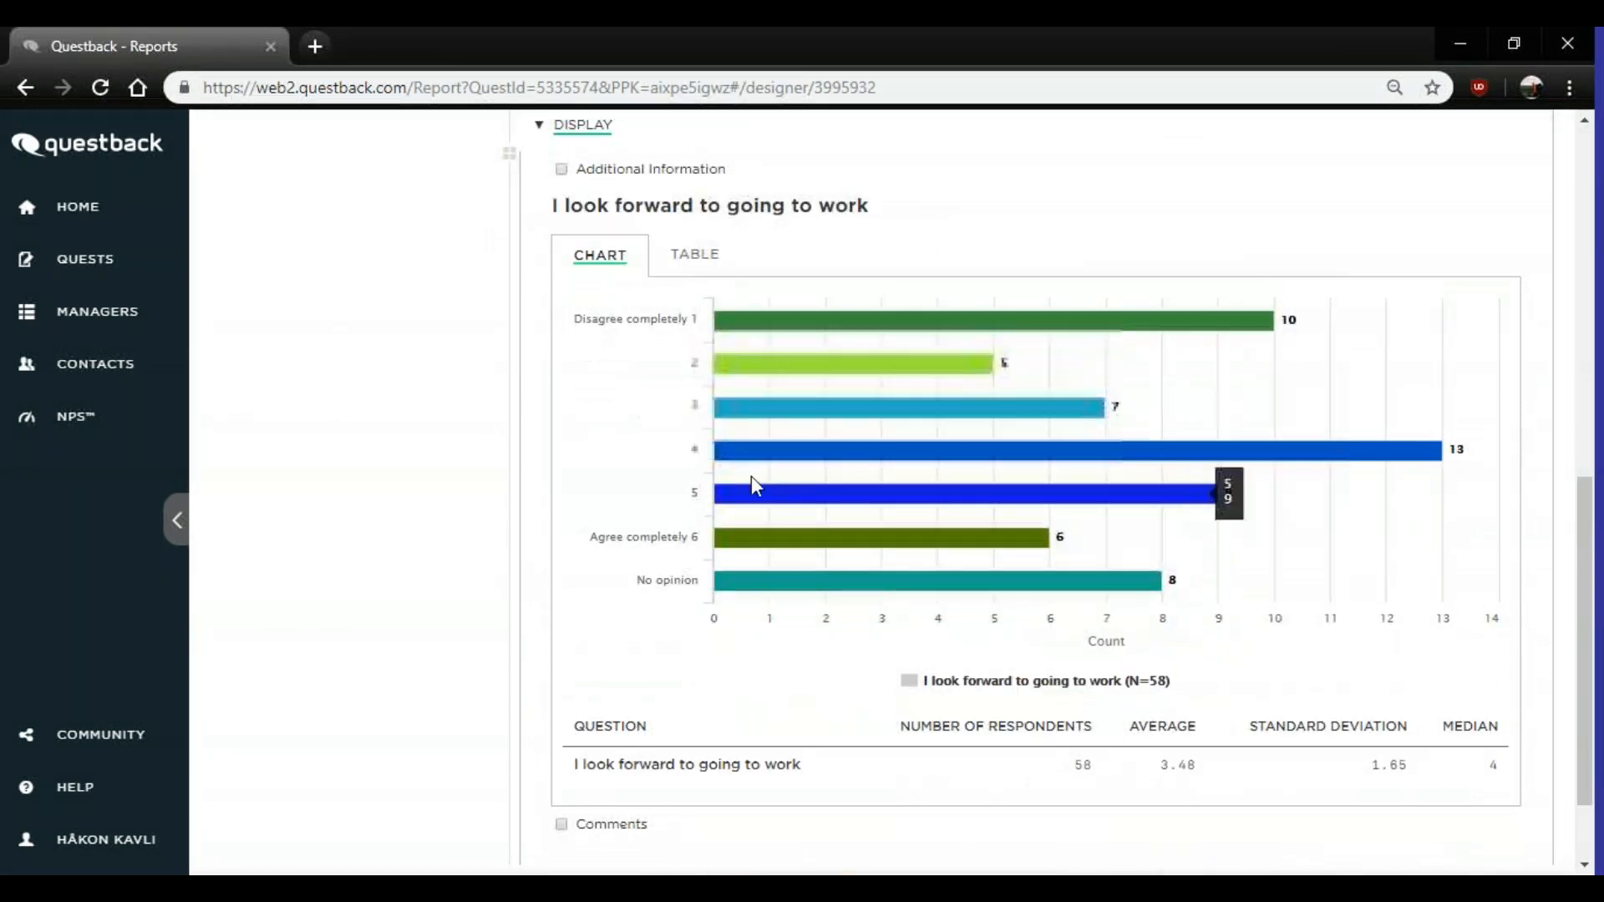
scroll(751, 484, up, 6)
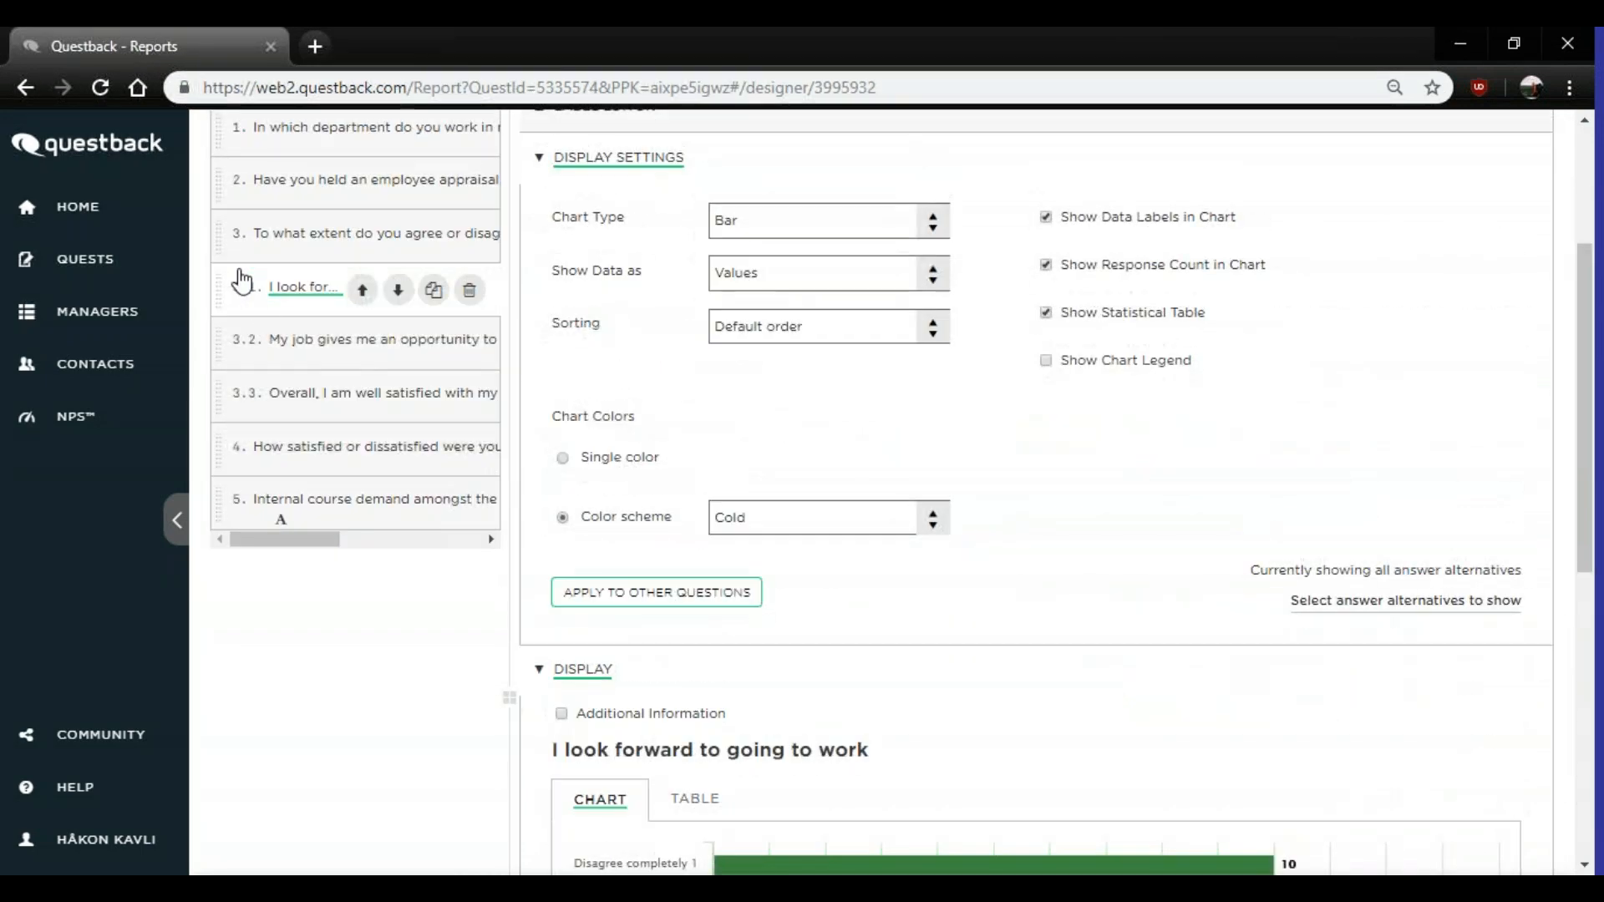
click(279, 236)
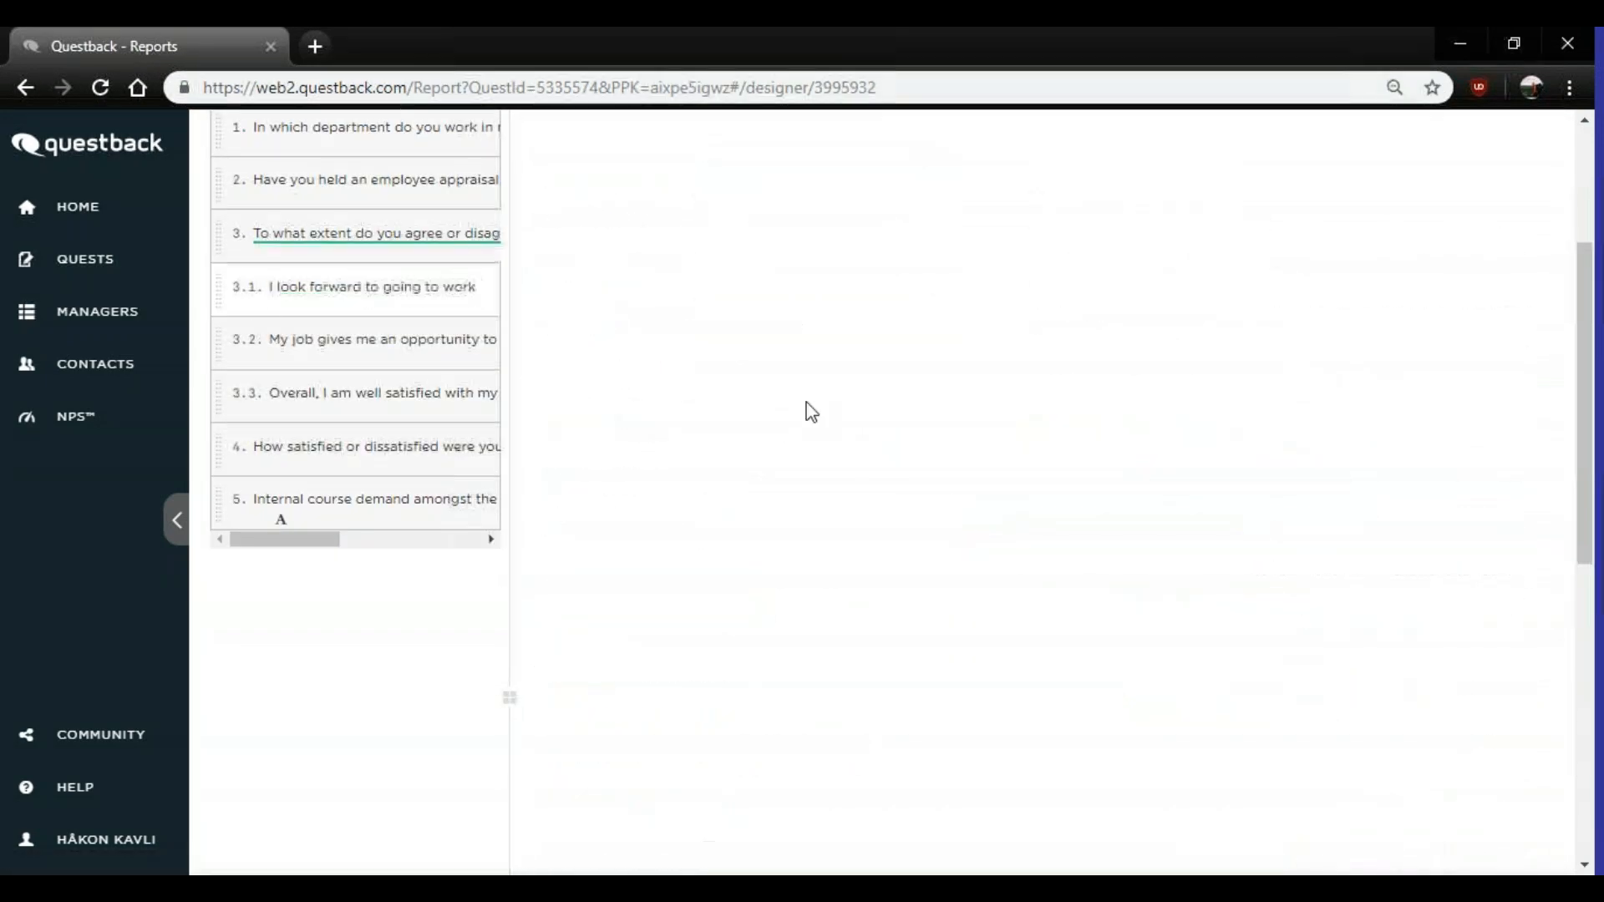
scroll(840, 408, down, 4)
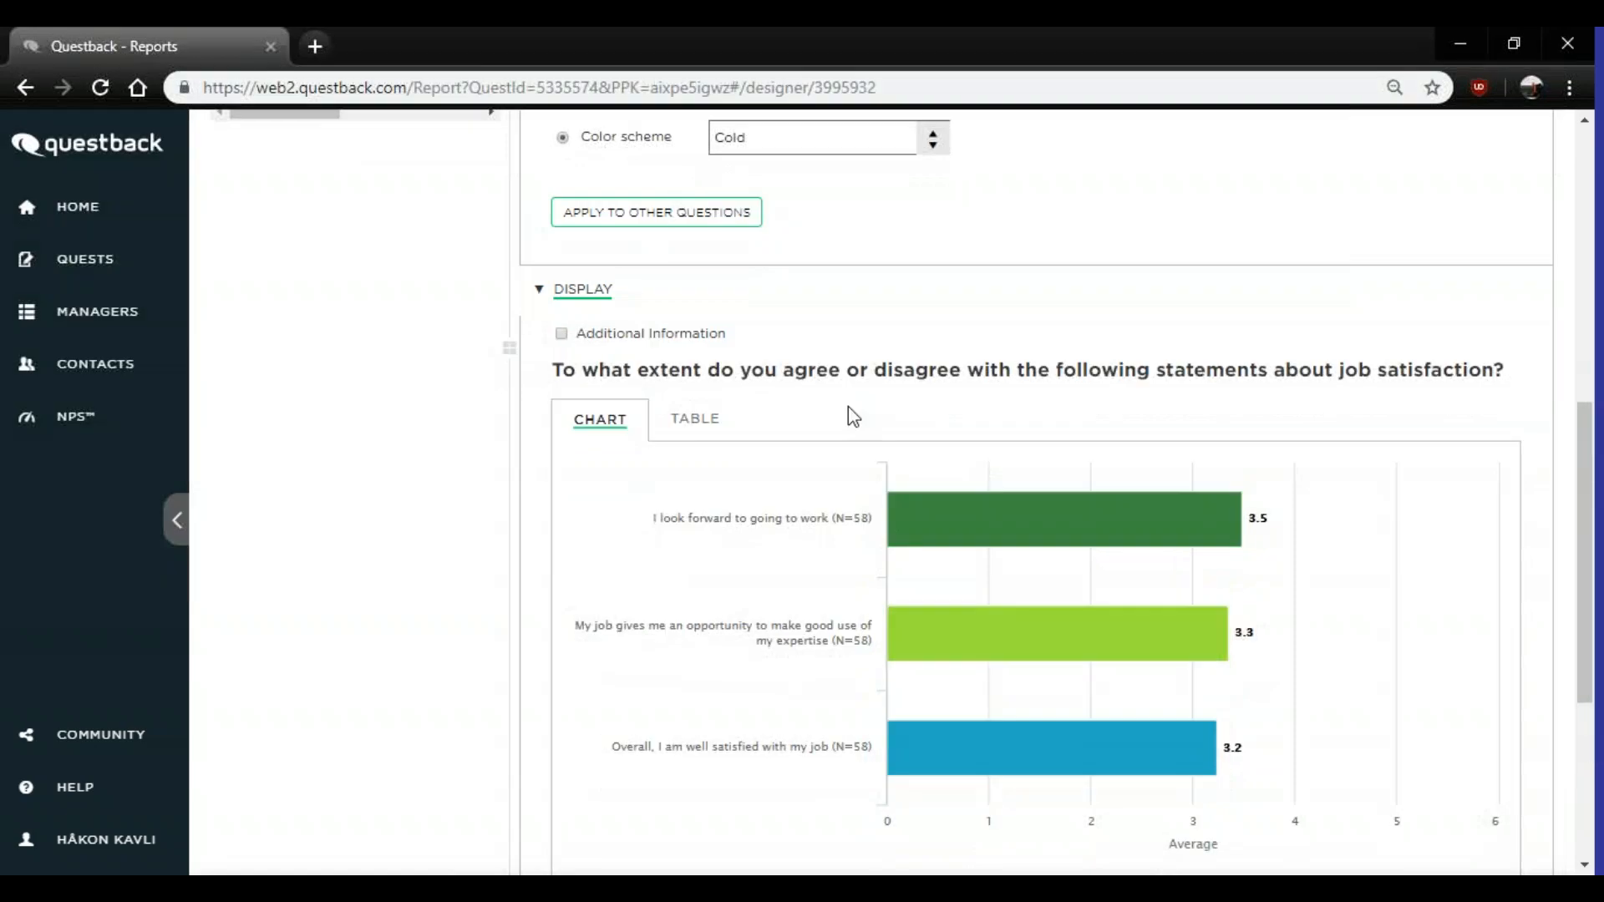
scroll(835, 601, down, 1)
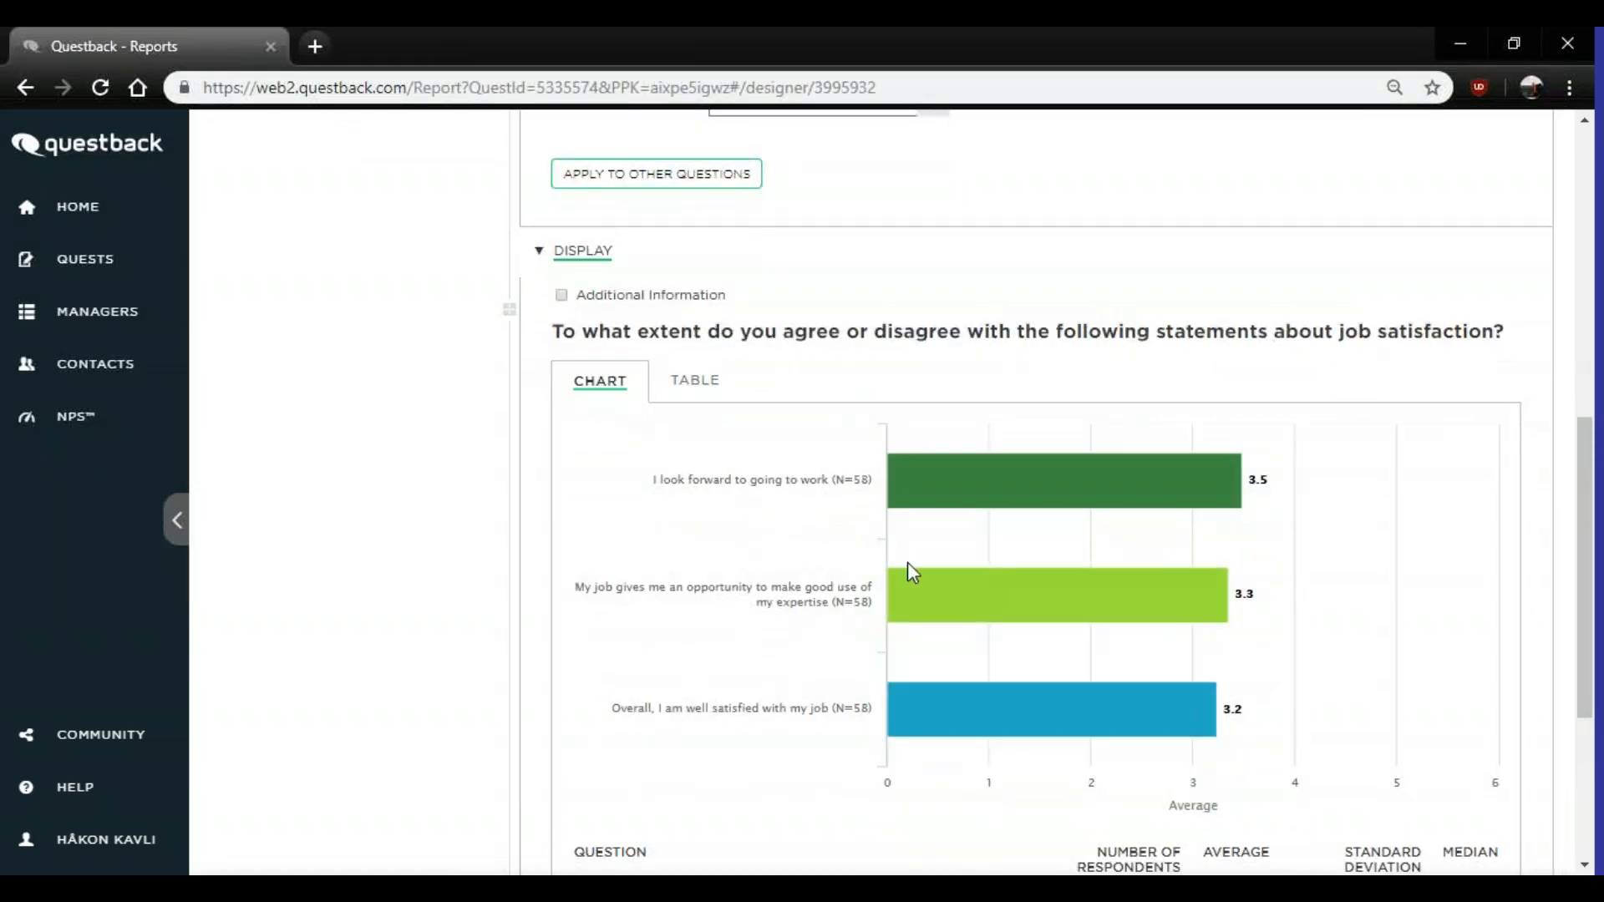
scroll(870, 573, up, 7)
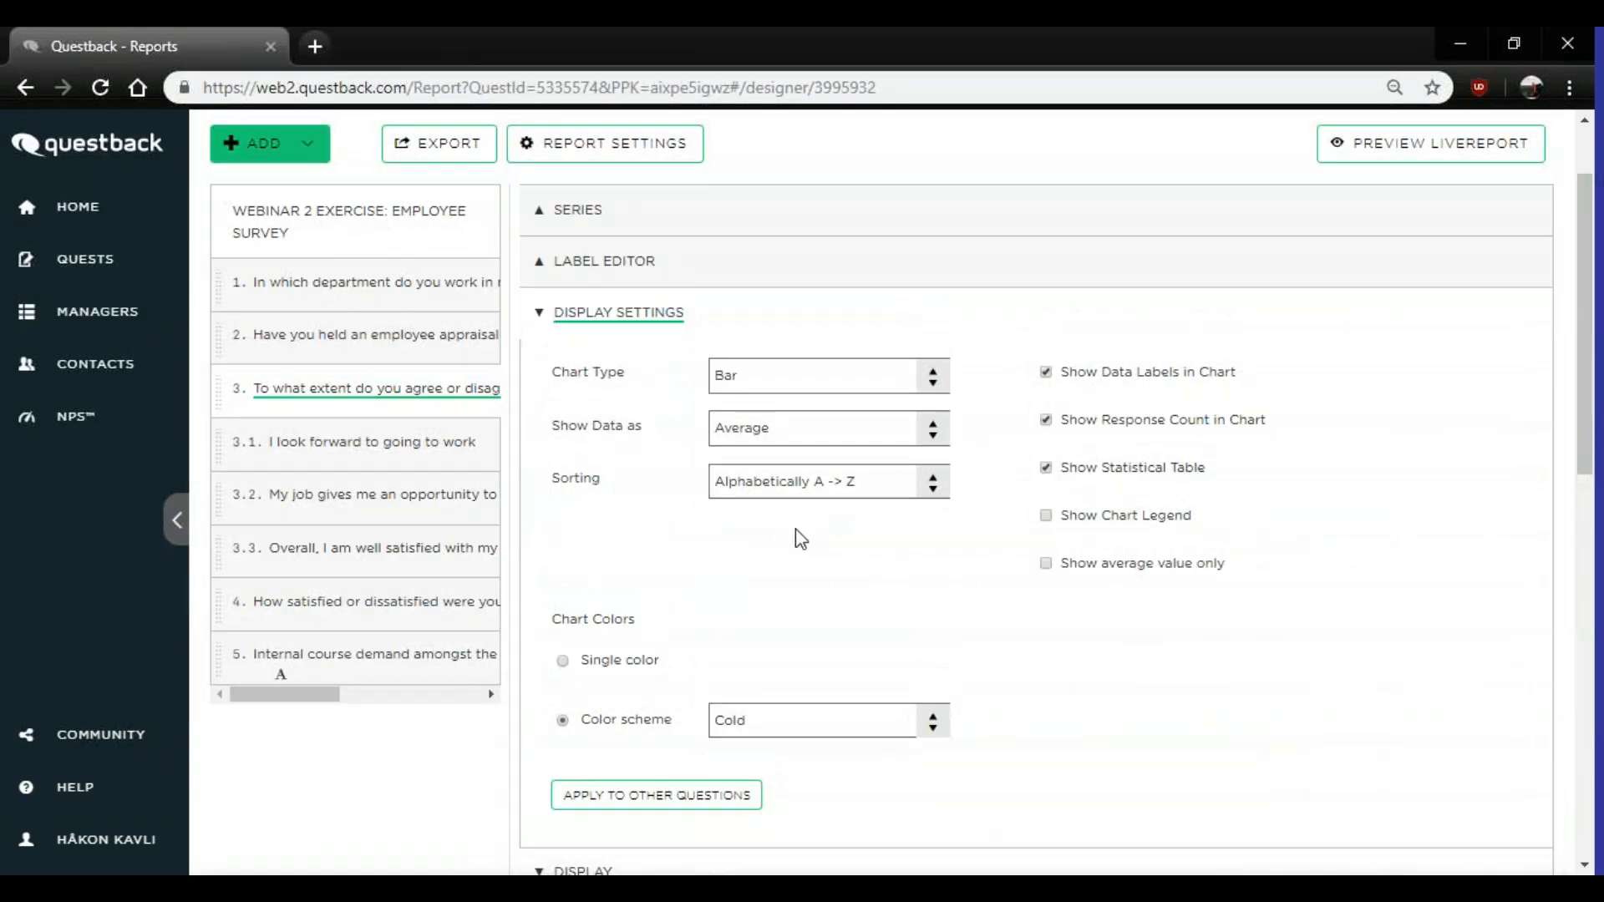
scroll(939, 519, up, 1)
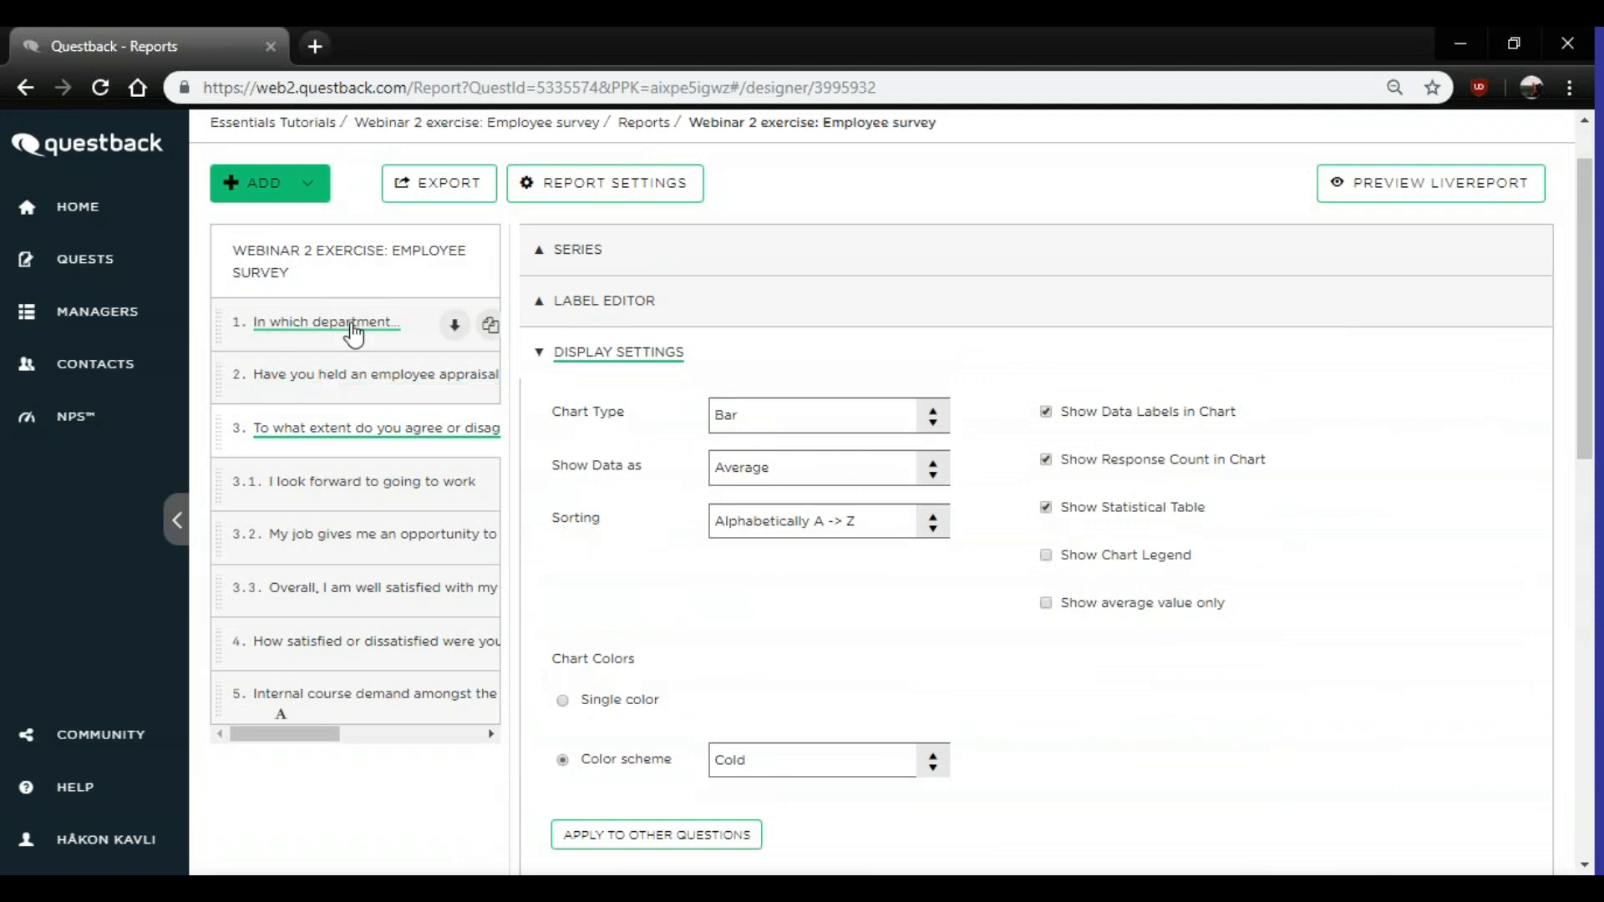
- Open question 1, "In which department do you work in mainly?", and review its chart and display settings
click(350, 331)
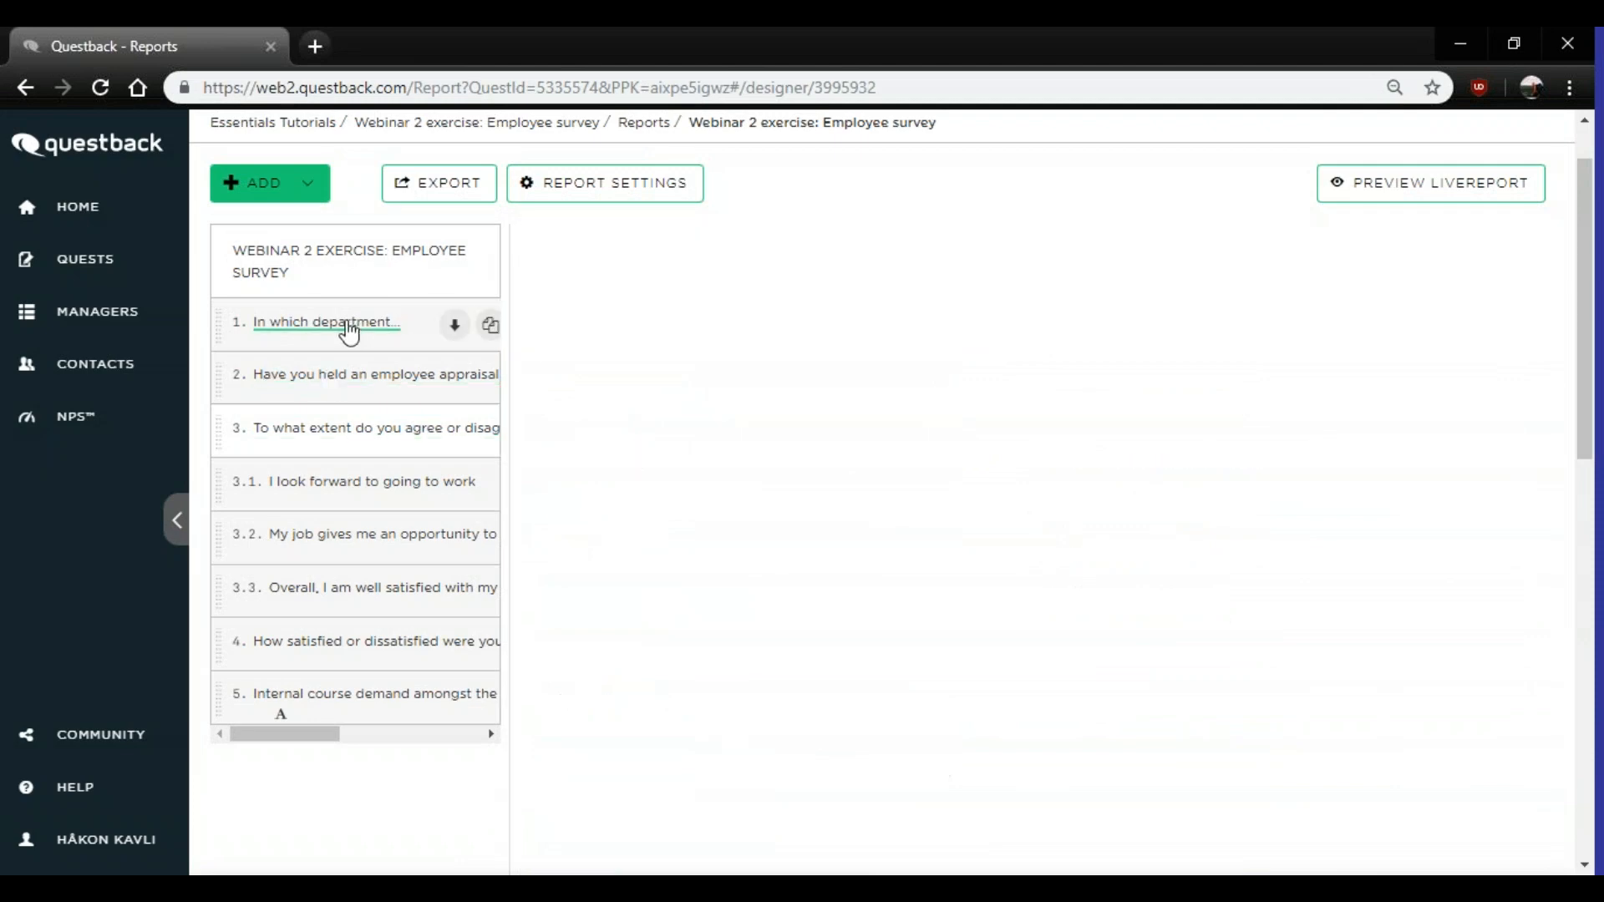
scroll(1181, 329, up, 2)
scroll(1167, 317, down, 6)
scroll(1120, 351, down, 3)
scroll(1110, 358, up, 3)
scroll(1085, 358, up, 5)
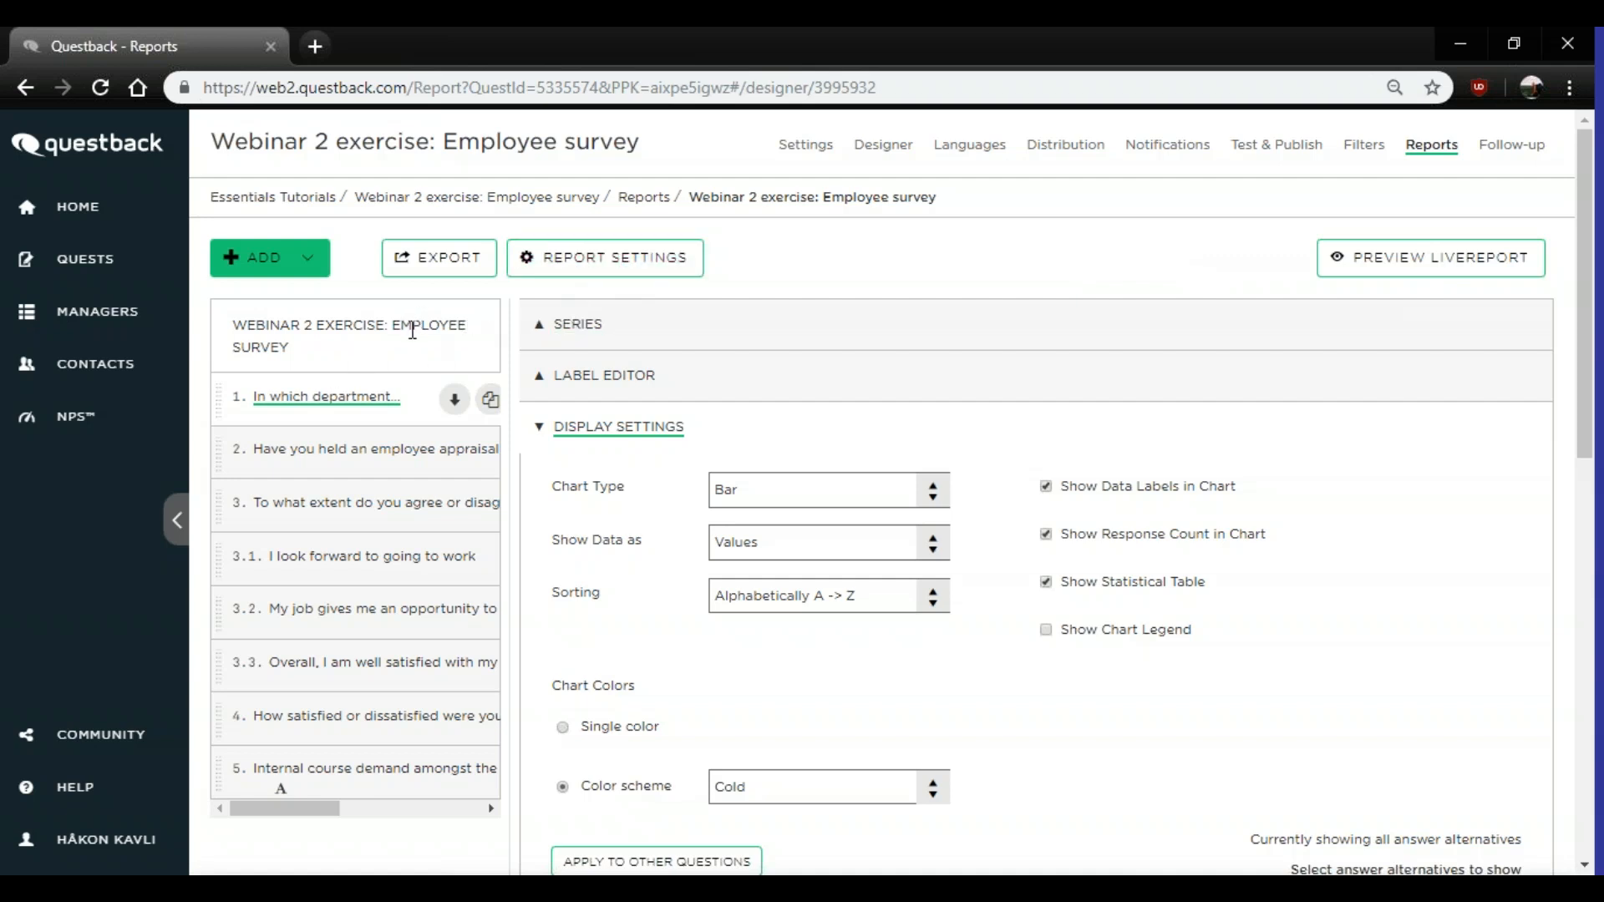
- Change the report name to "Main report: Employee survey 2019" in the report settings
click(590, 274)
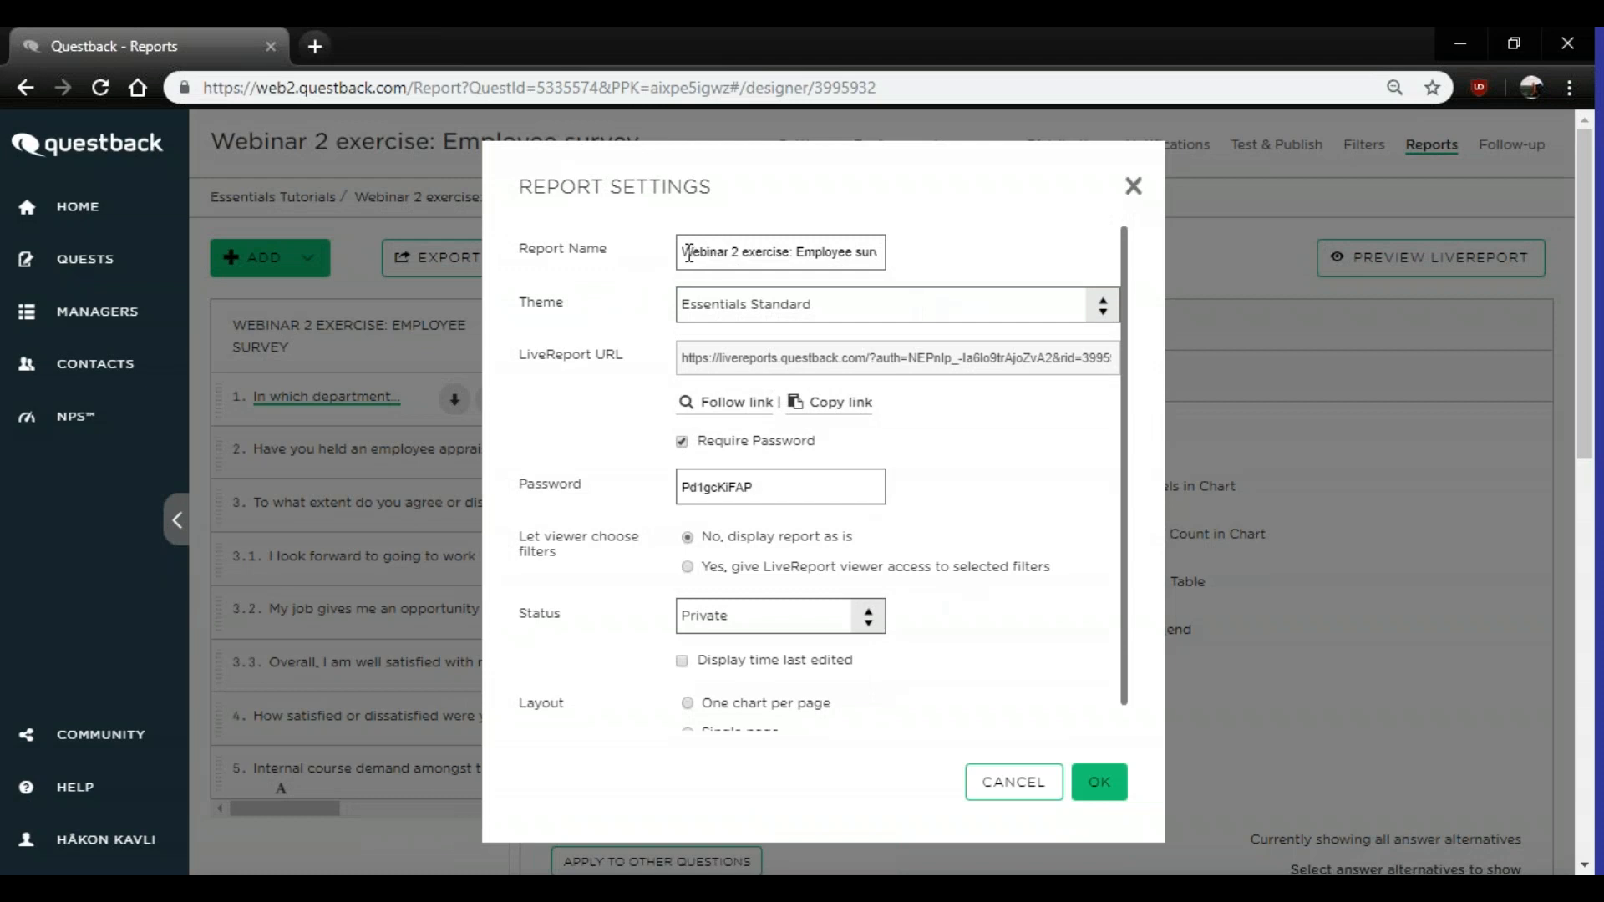
click(1133, 185)
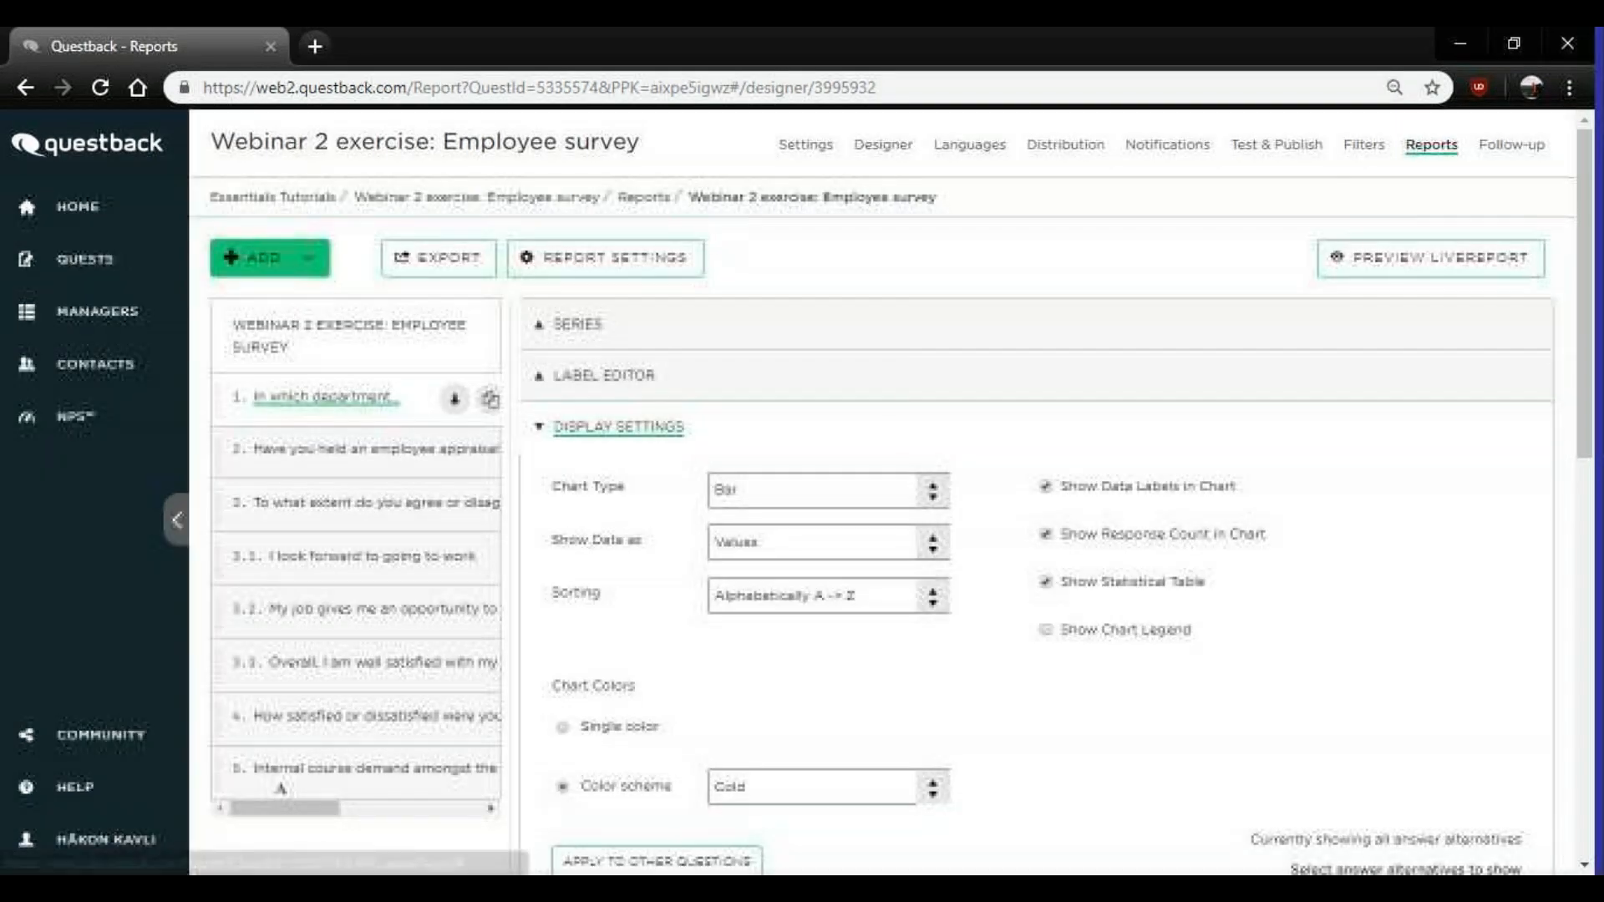
click(619, 269)
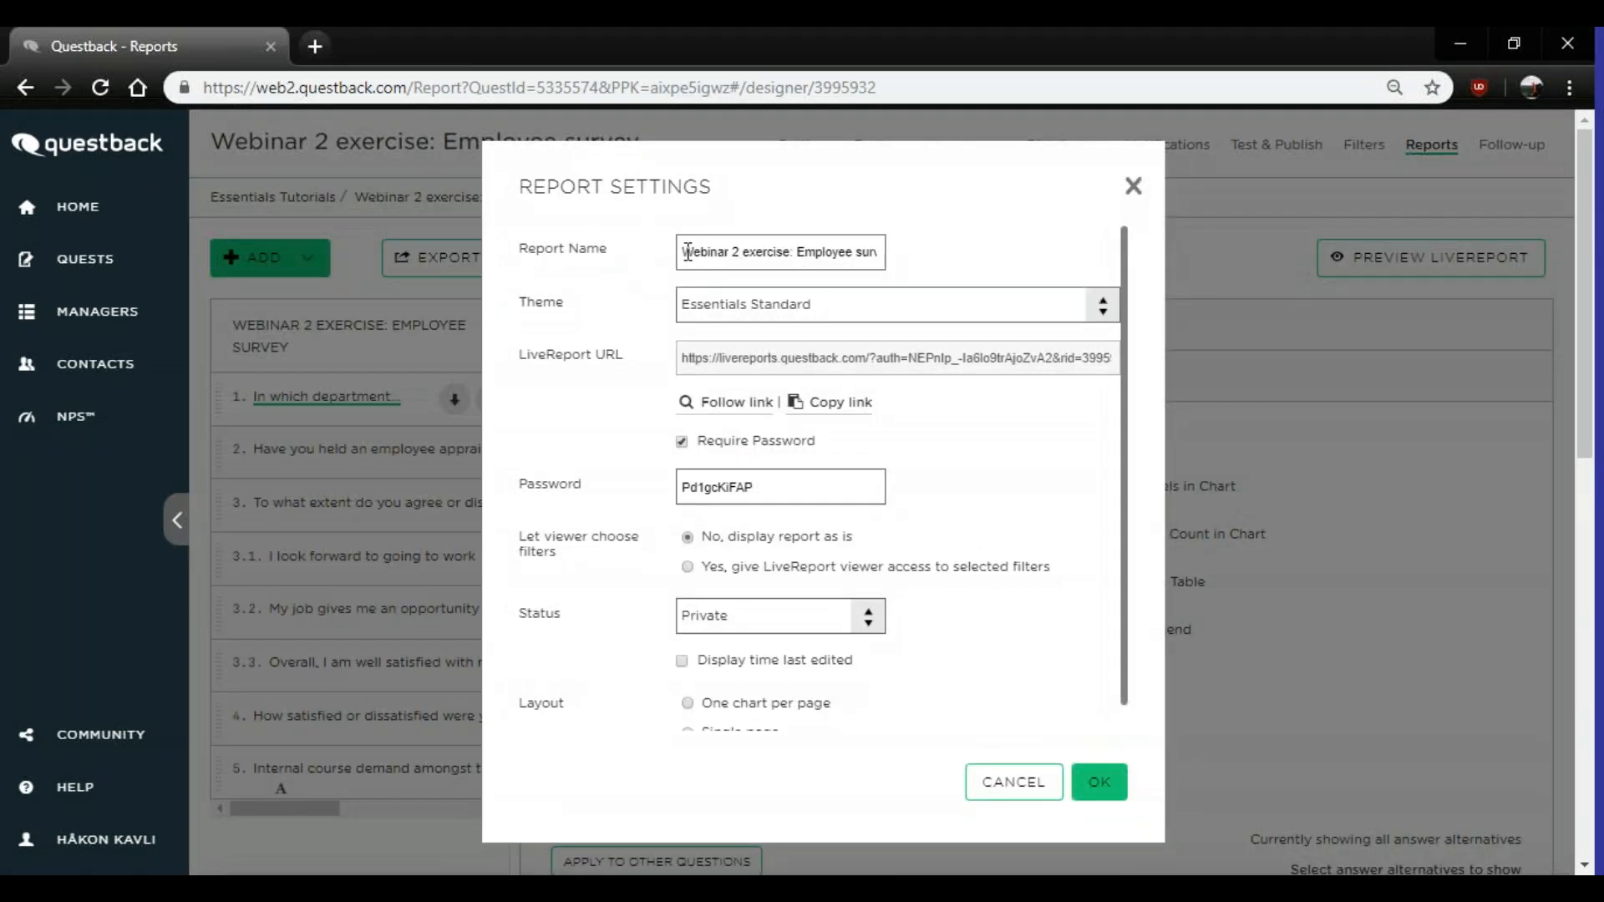
drag(686, 250, 898, 272)
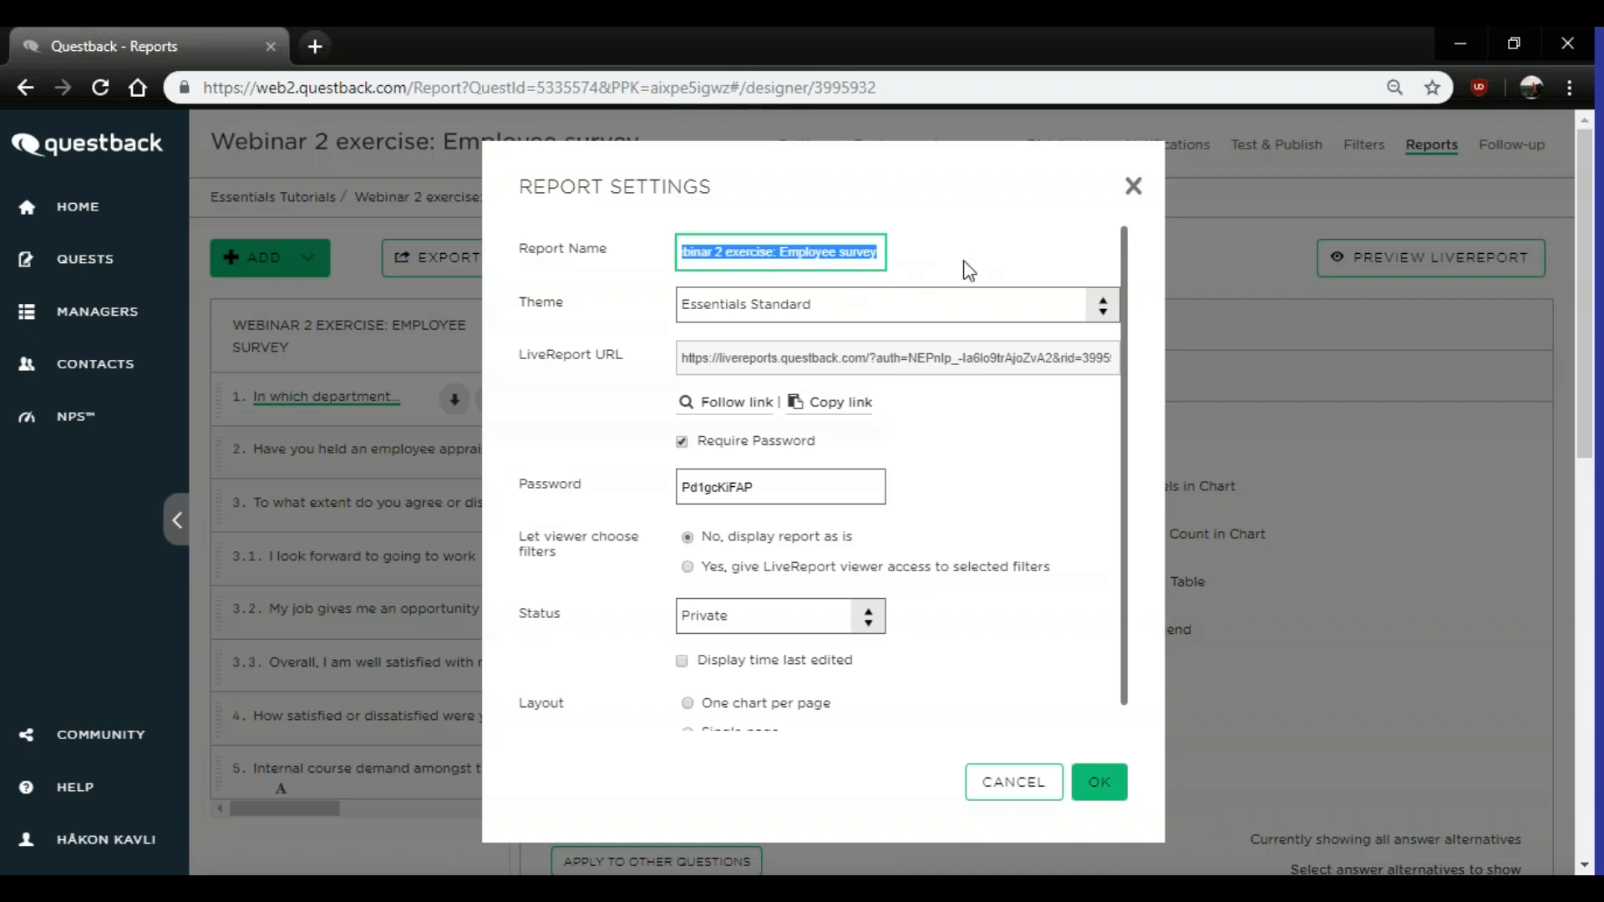
text(Ma)
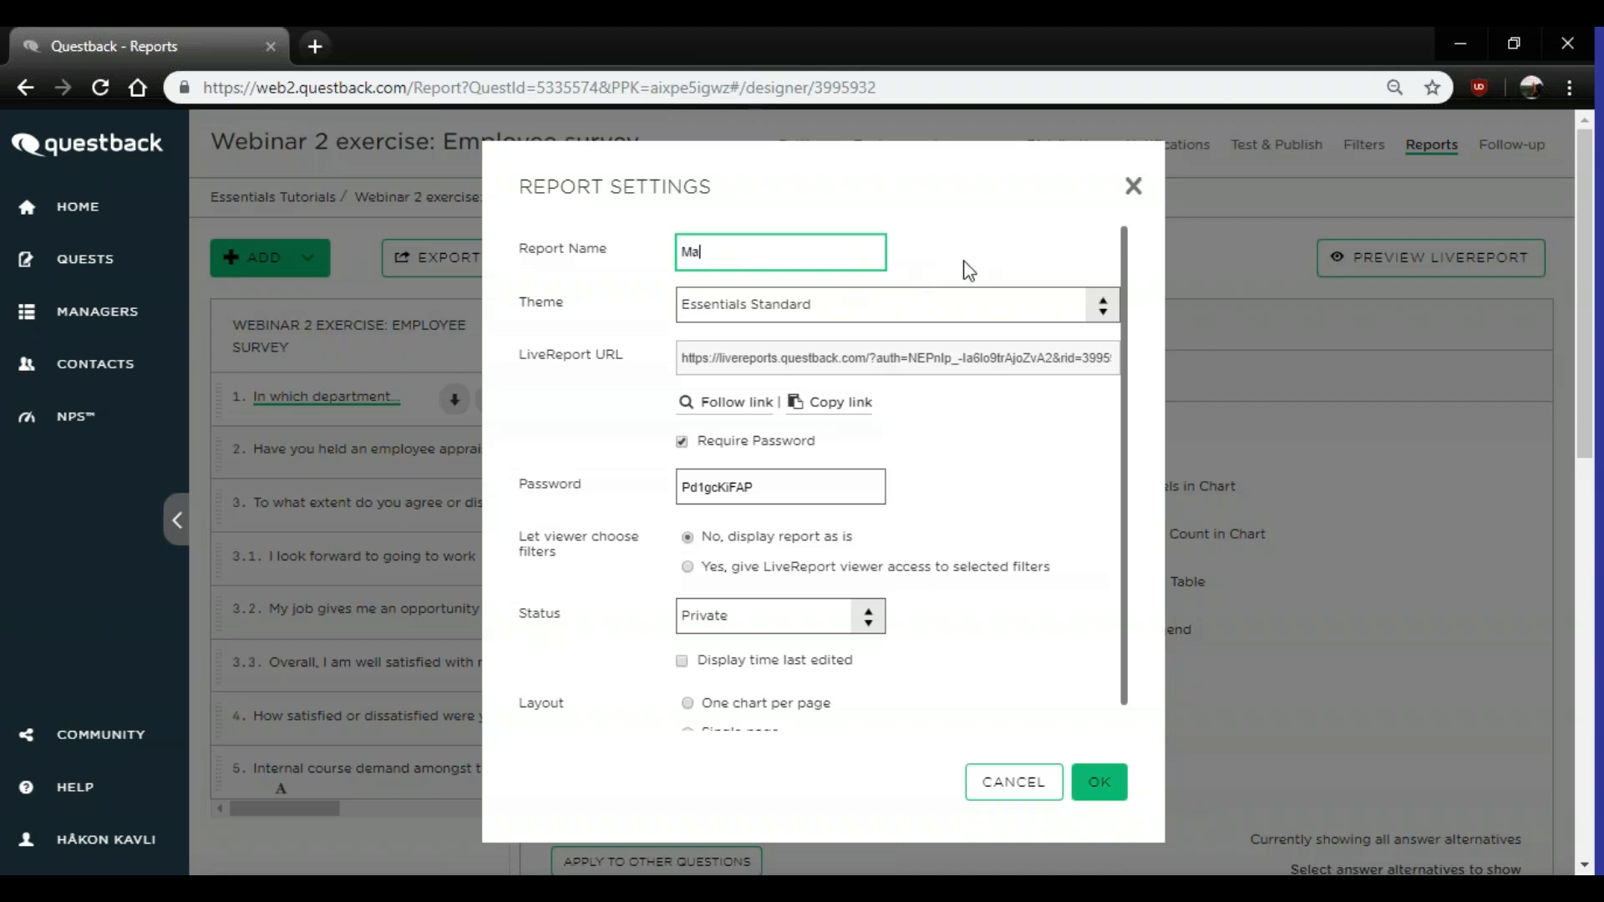
text(in report 2019)
click(748, 251)
text(: Employee survey 201)
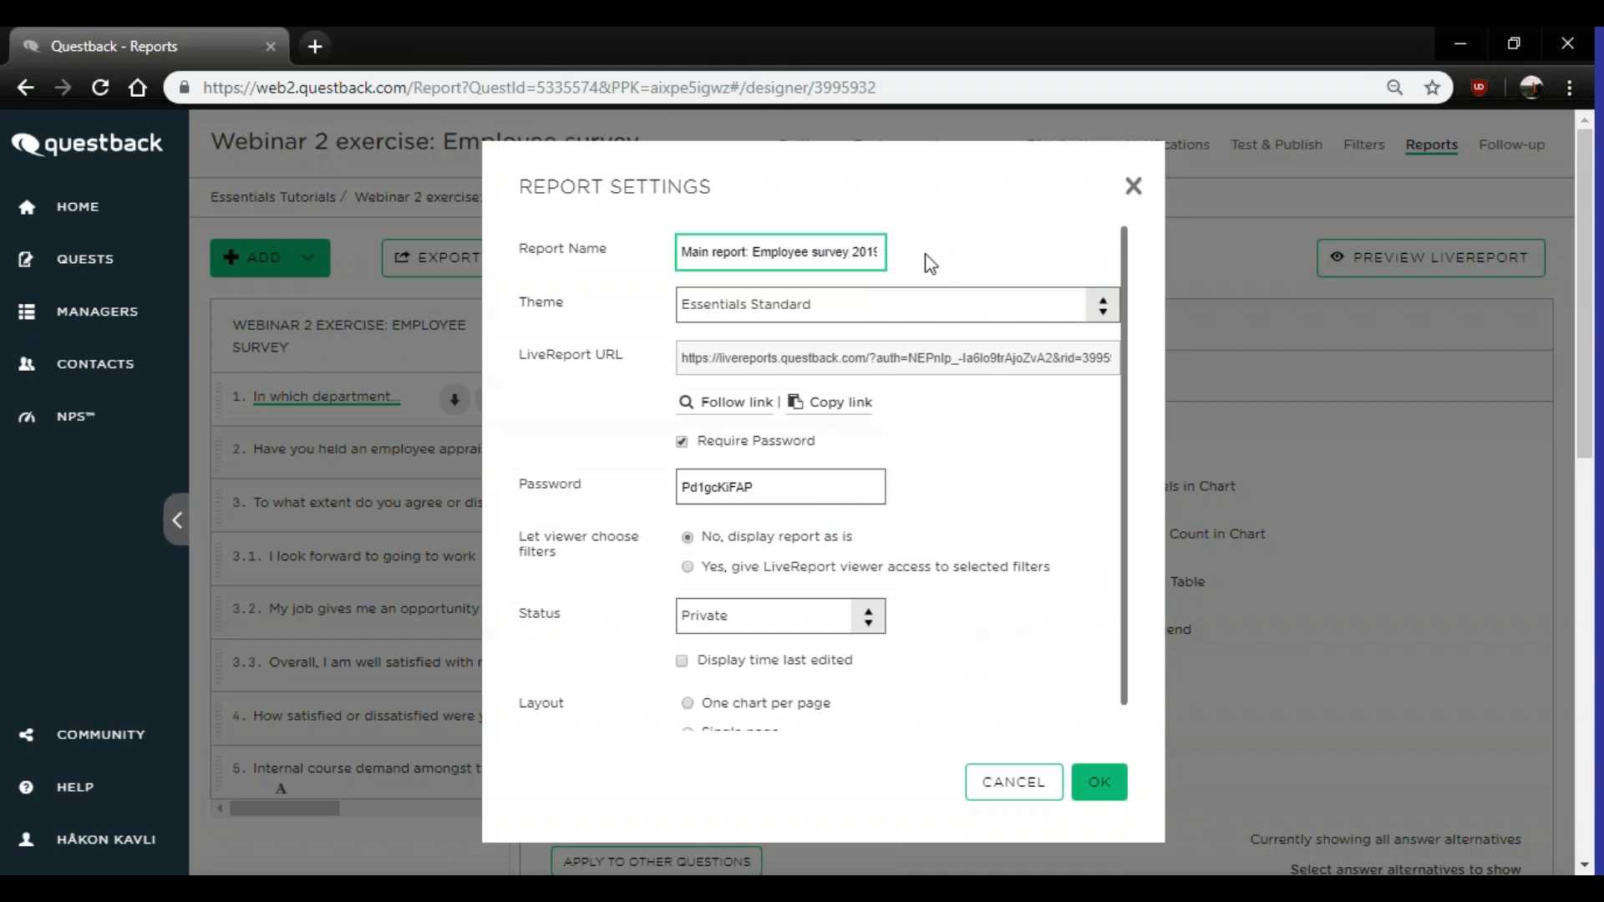
- Set the report's status to Public and save the report settings
scroll(877, 307, down, 2)
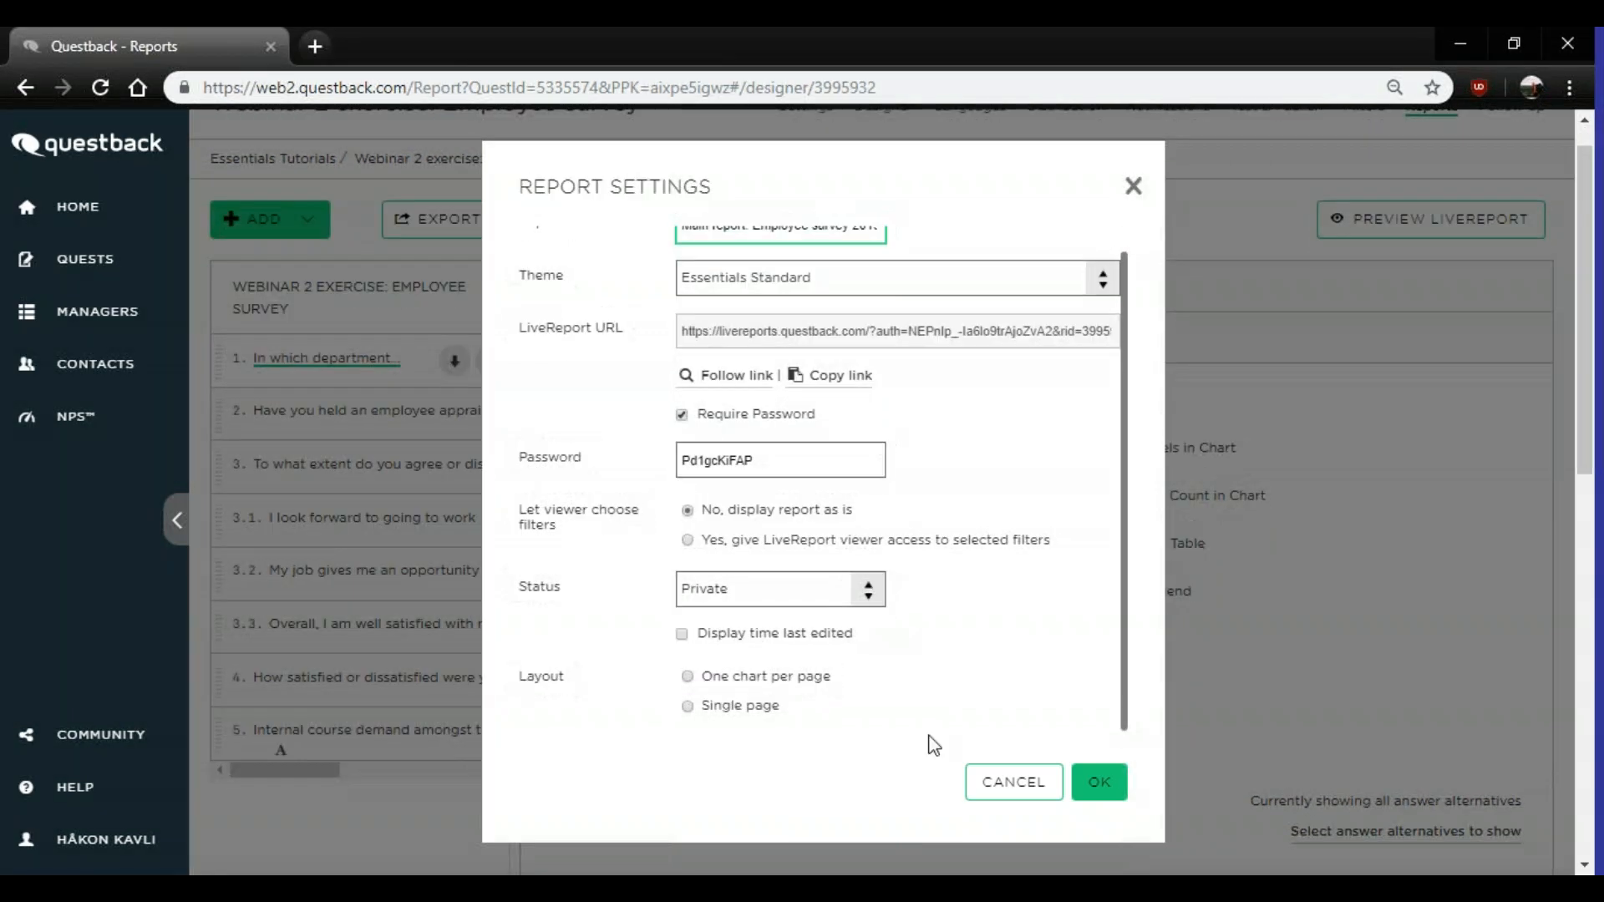
scroll(873, 506, up, 2)
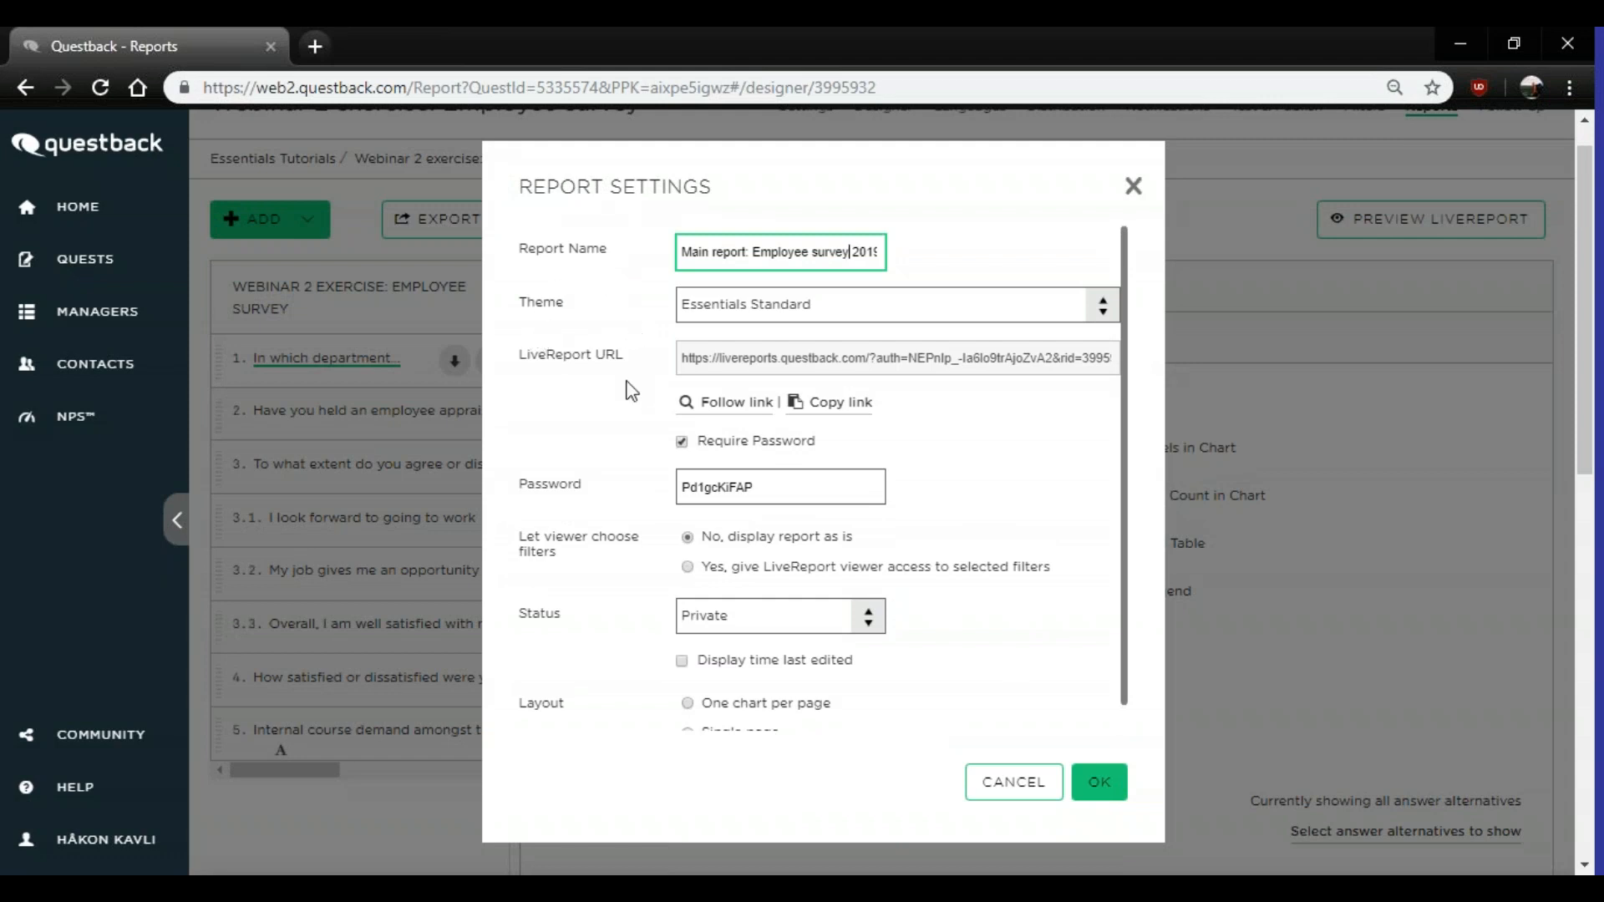
scroll(650, 600, down, 1)
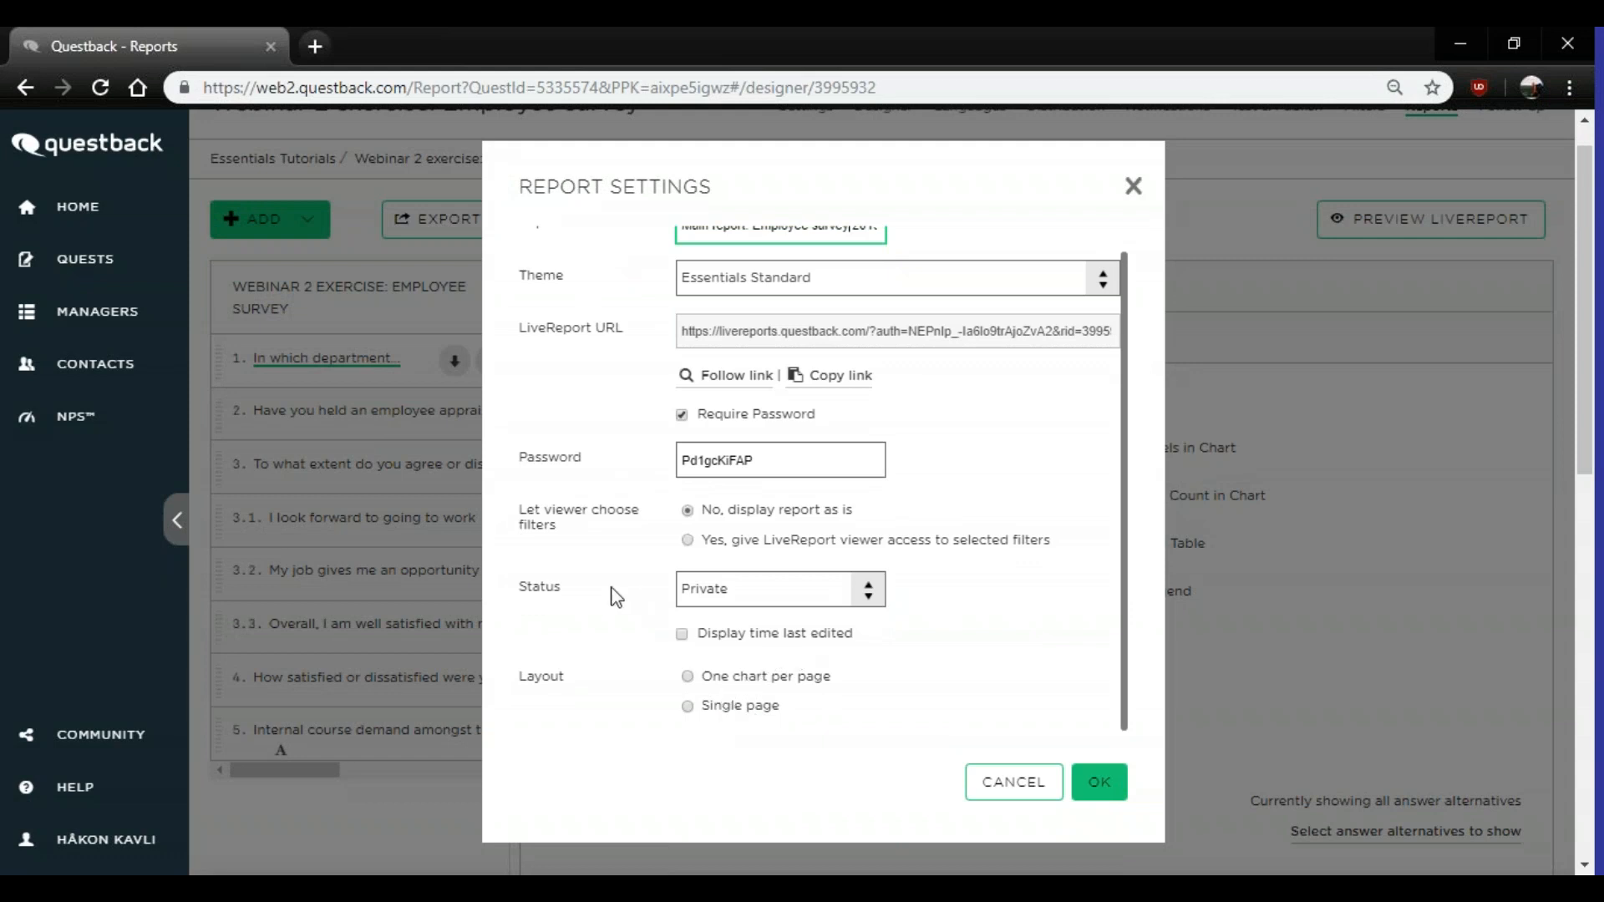
click(764, 594)
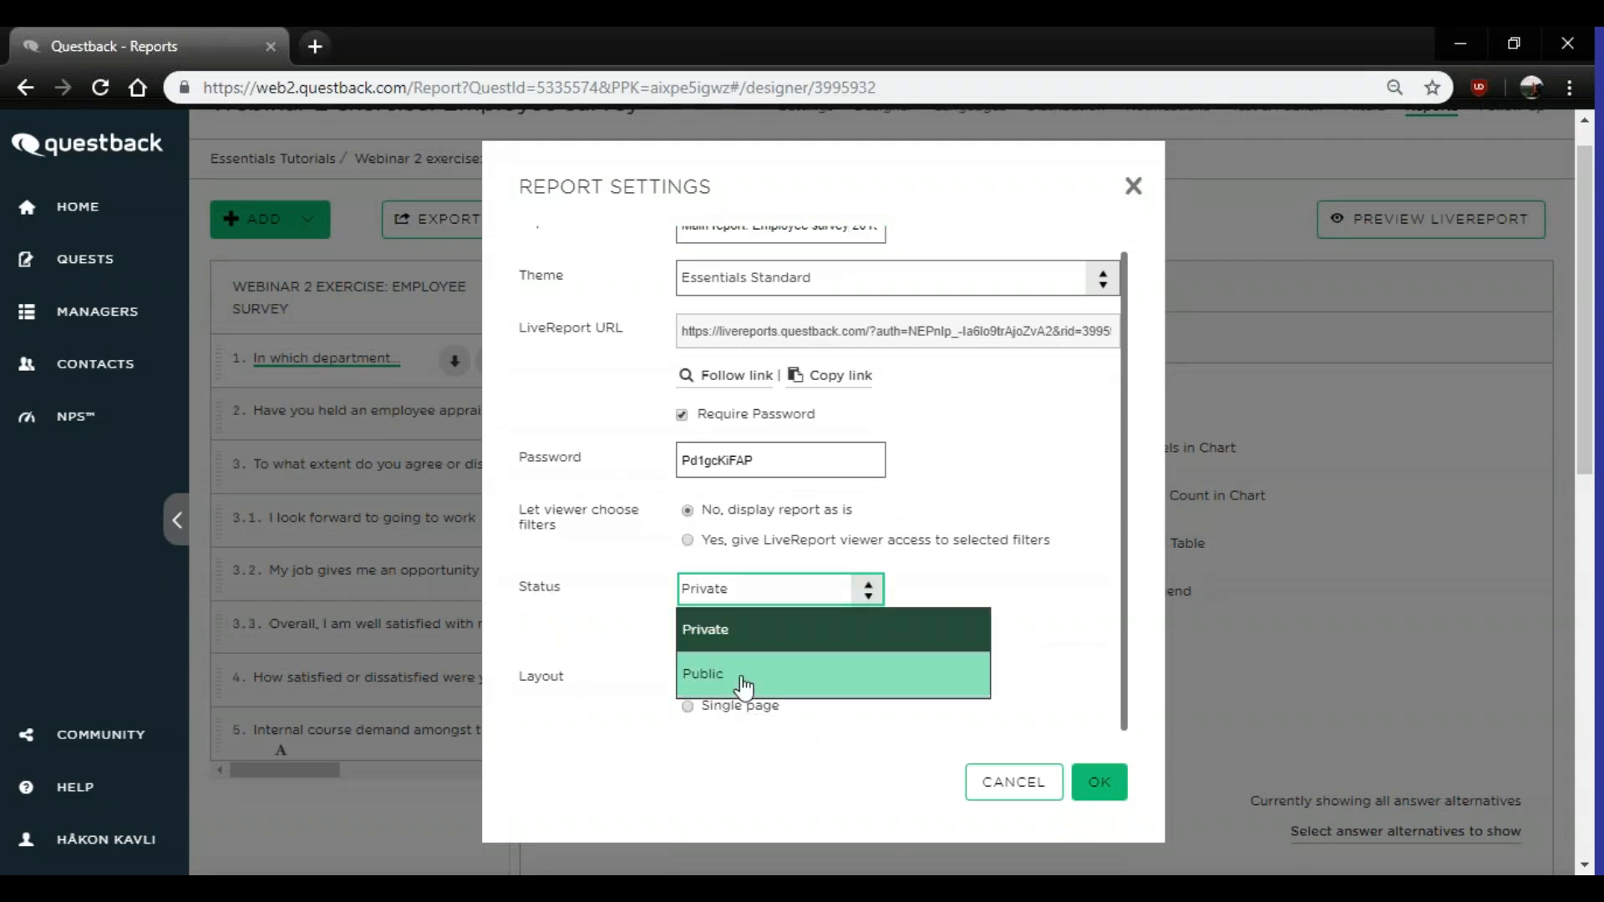
click(742, 687)
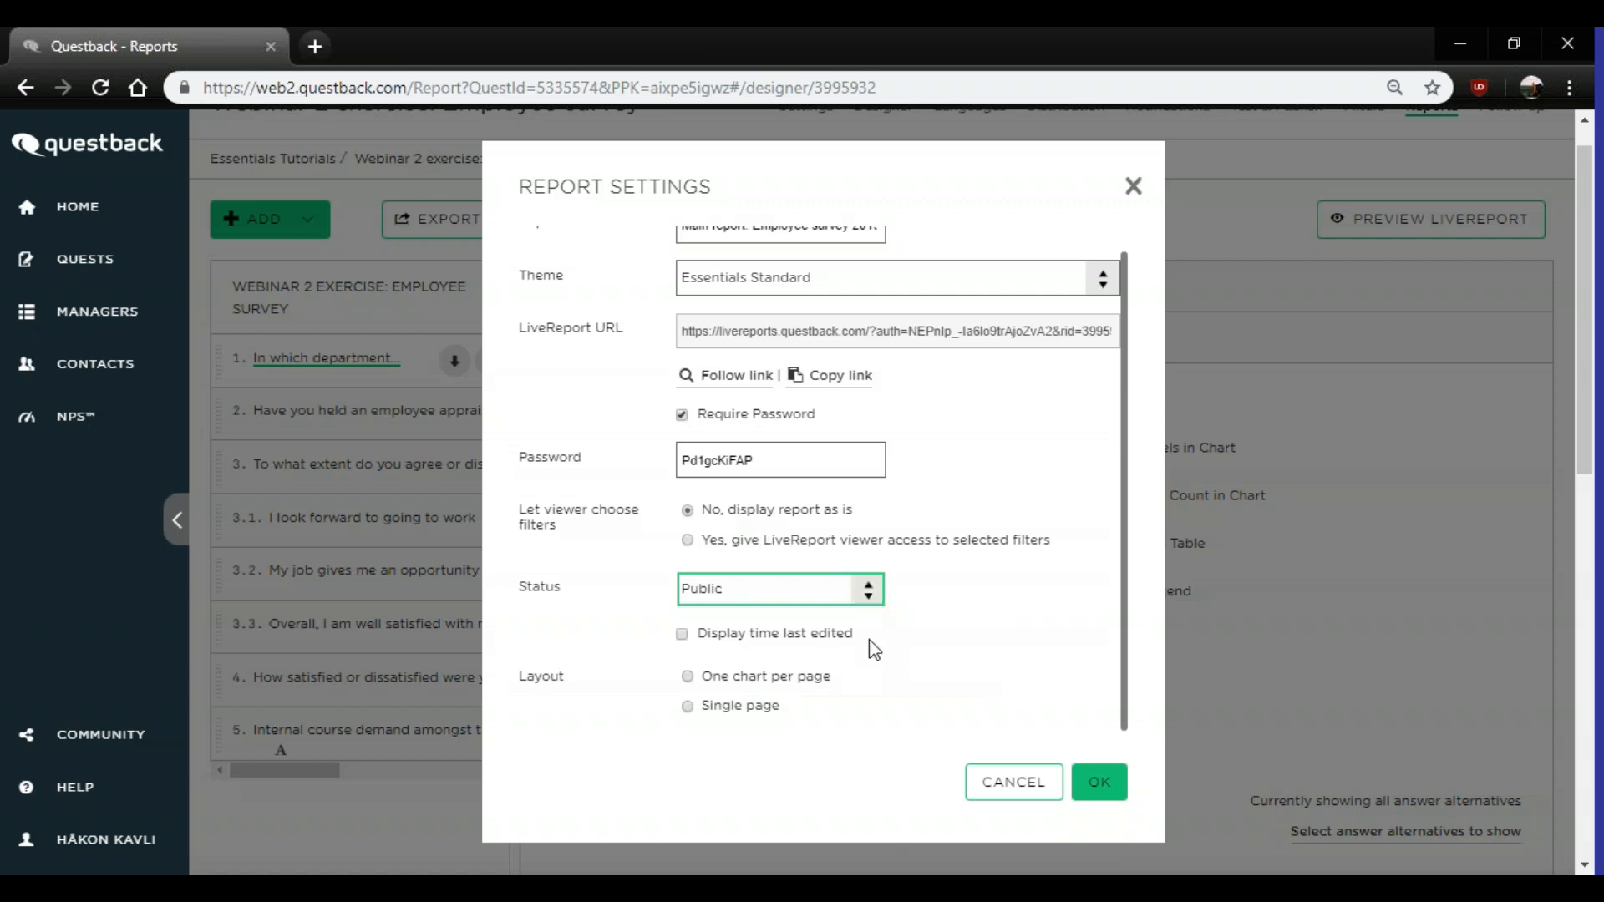
click(1096, 785)
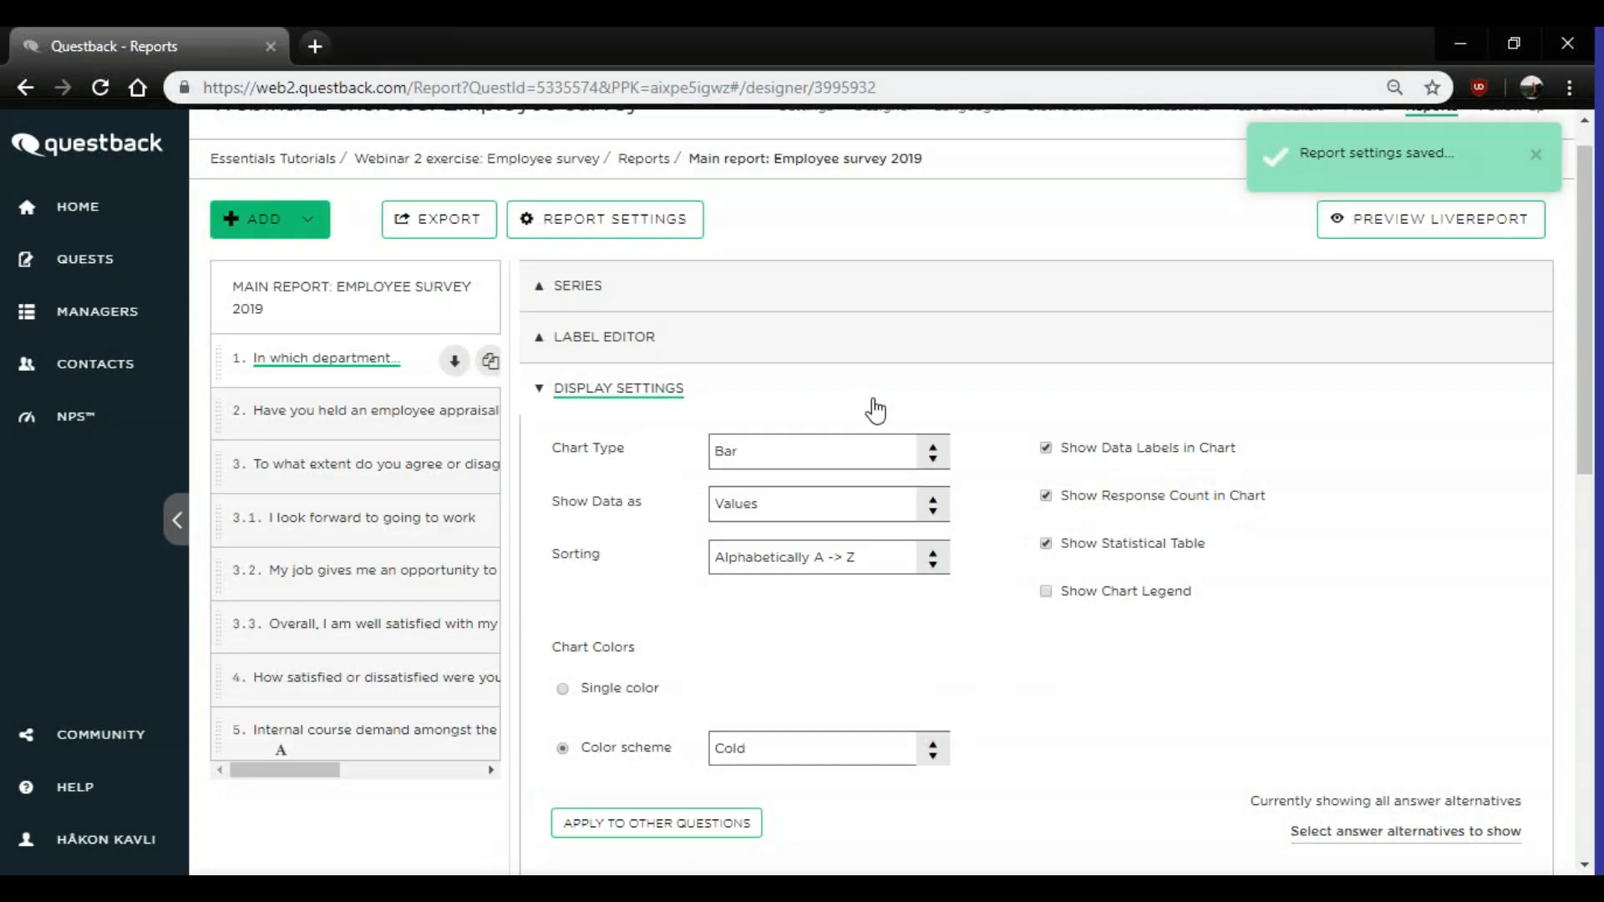
- Open the report's export options and review the formats for summarized reports, raw data, report metadata and all answer forms
scroll(871, 409, up, 1)
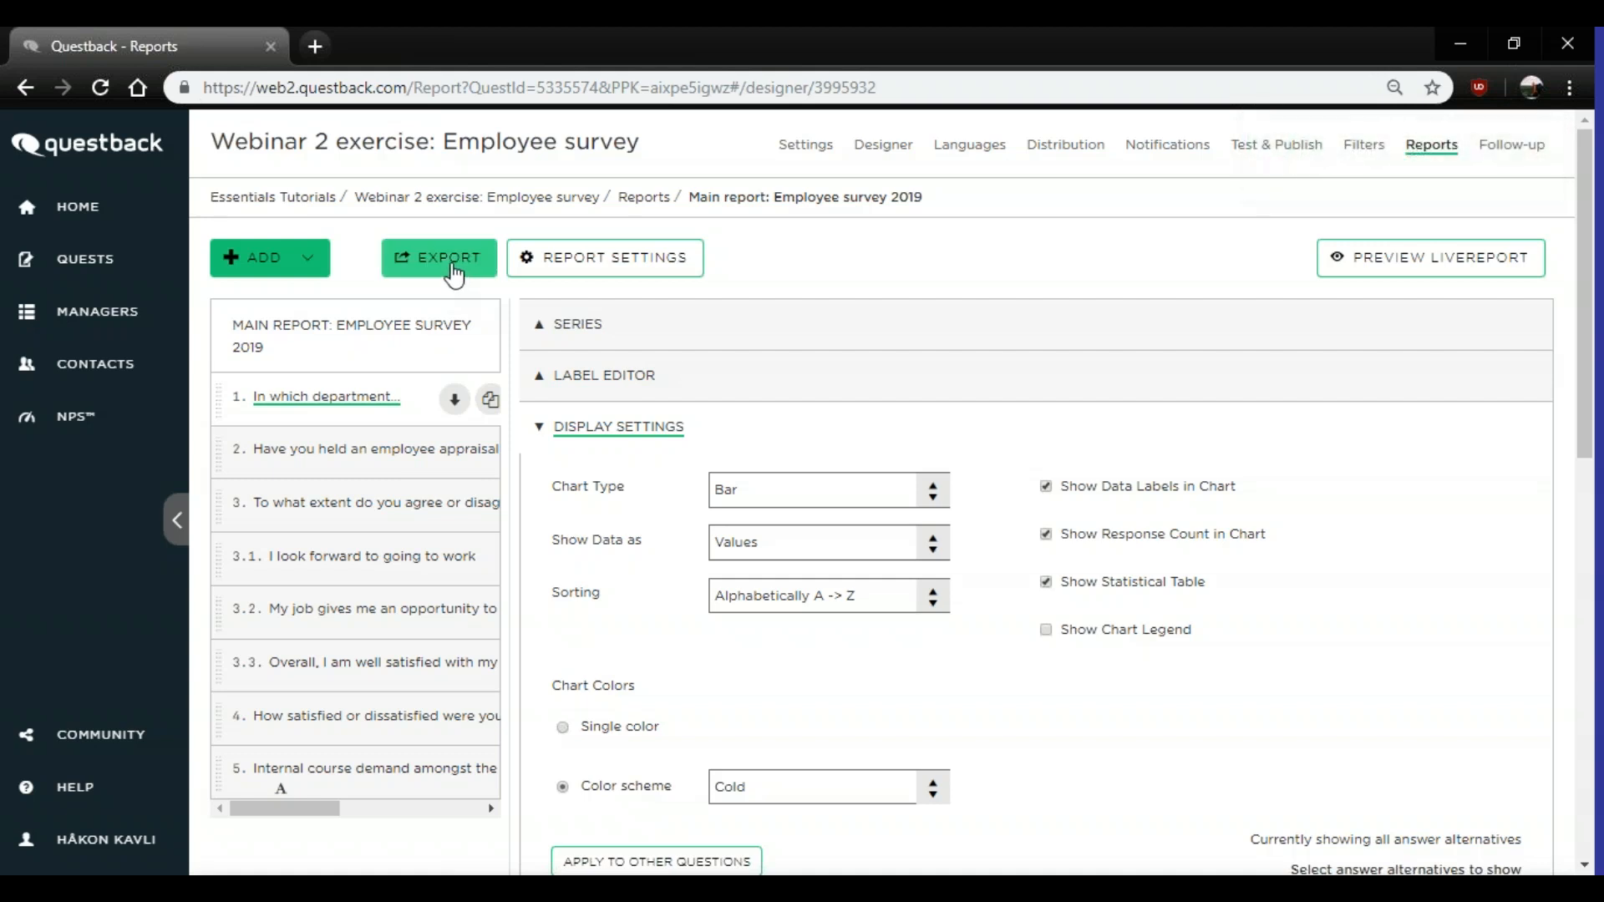
click(454, 269)
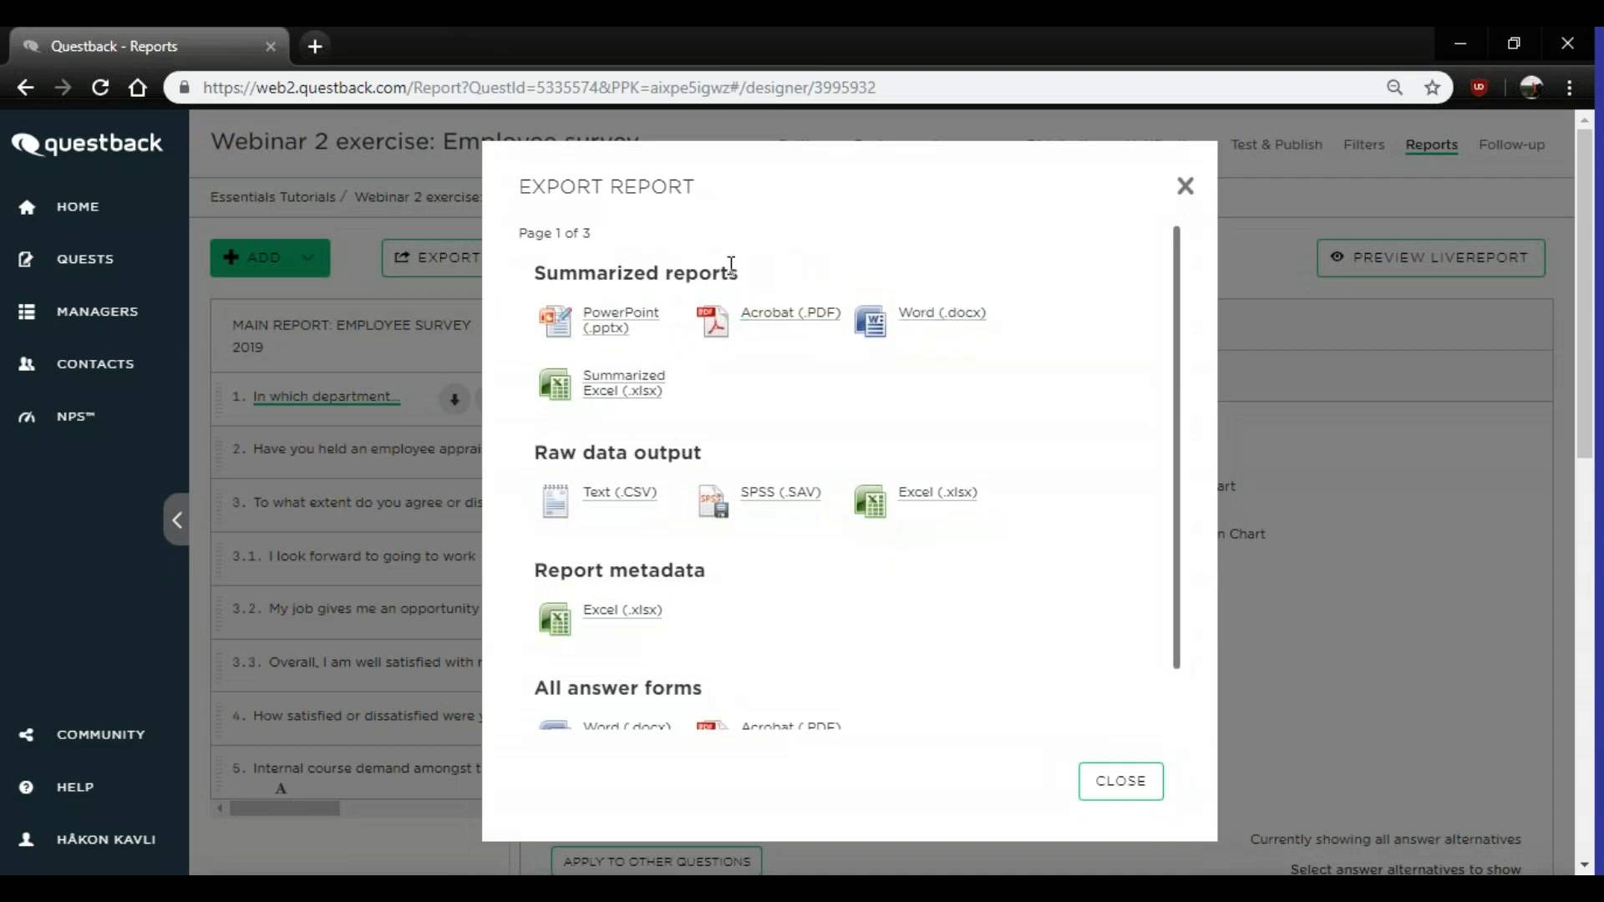
scroll(737, 276, down, 1)
scroll(869, 390, down, 1)
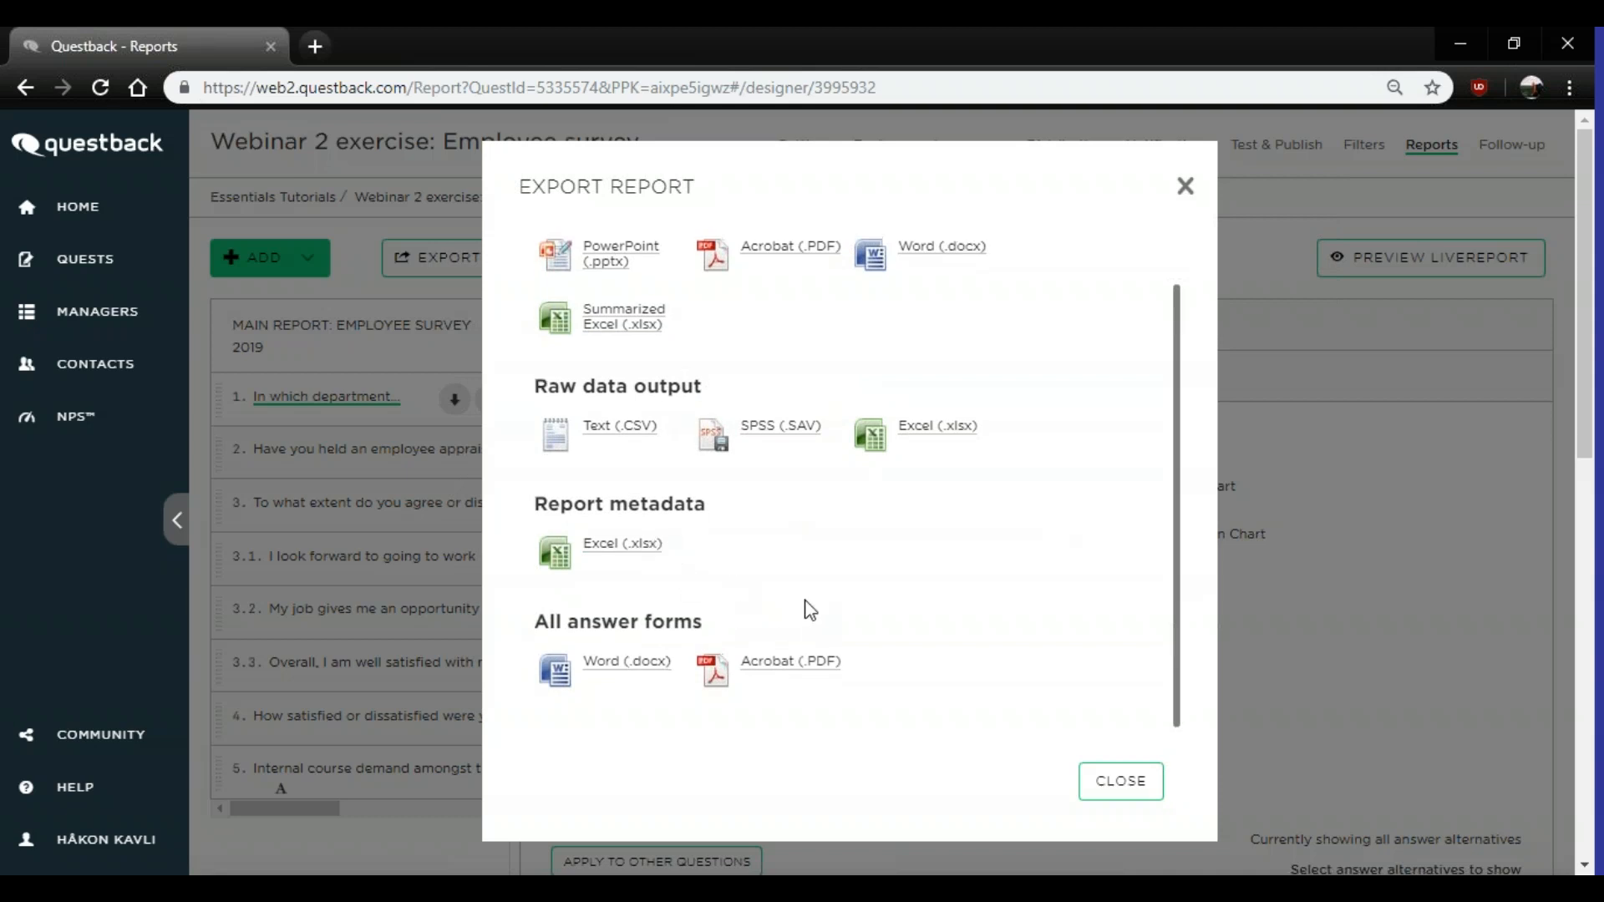
scroll(809, 609, up, 2)
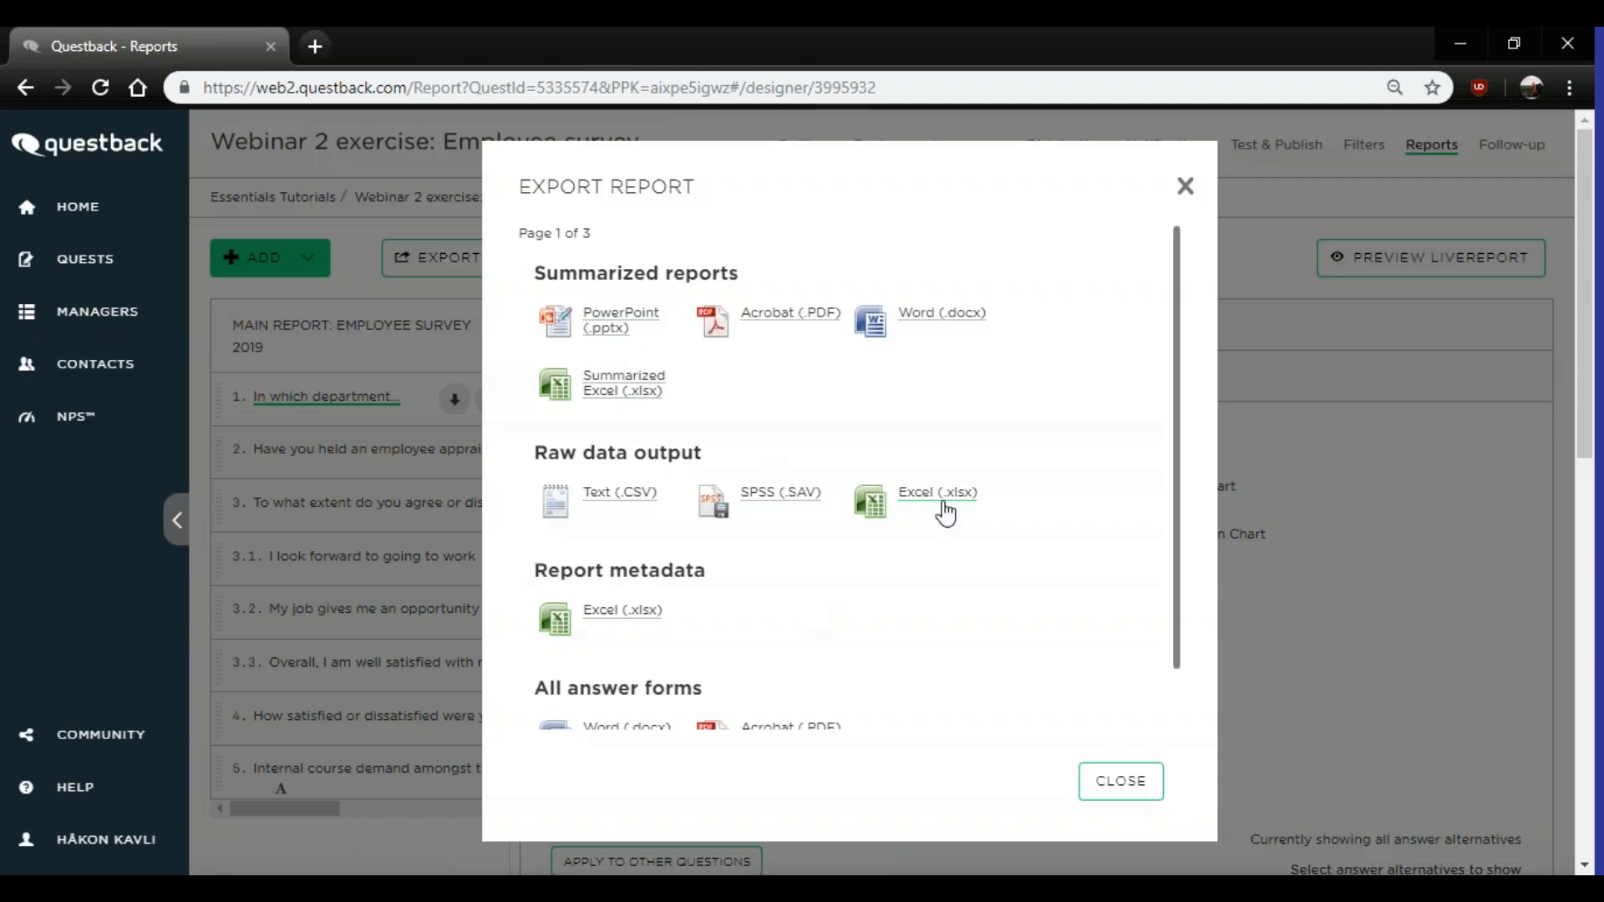
scroll(945, 513, down, 1)
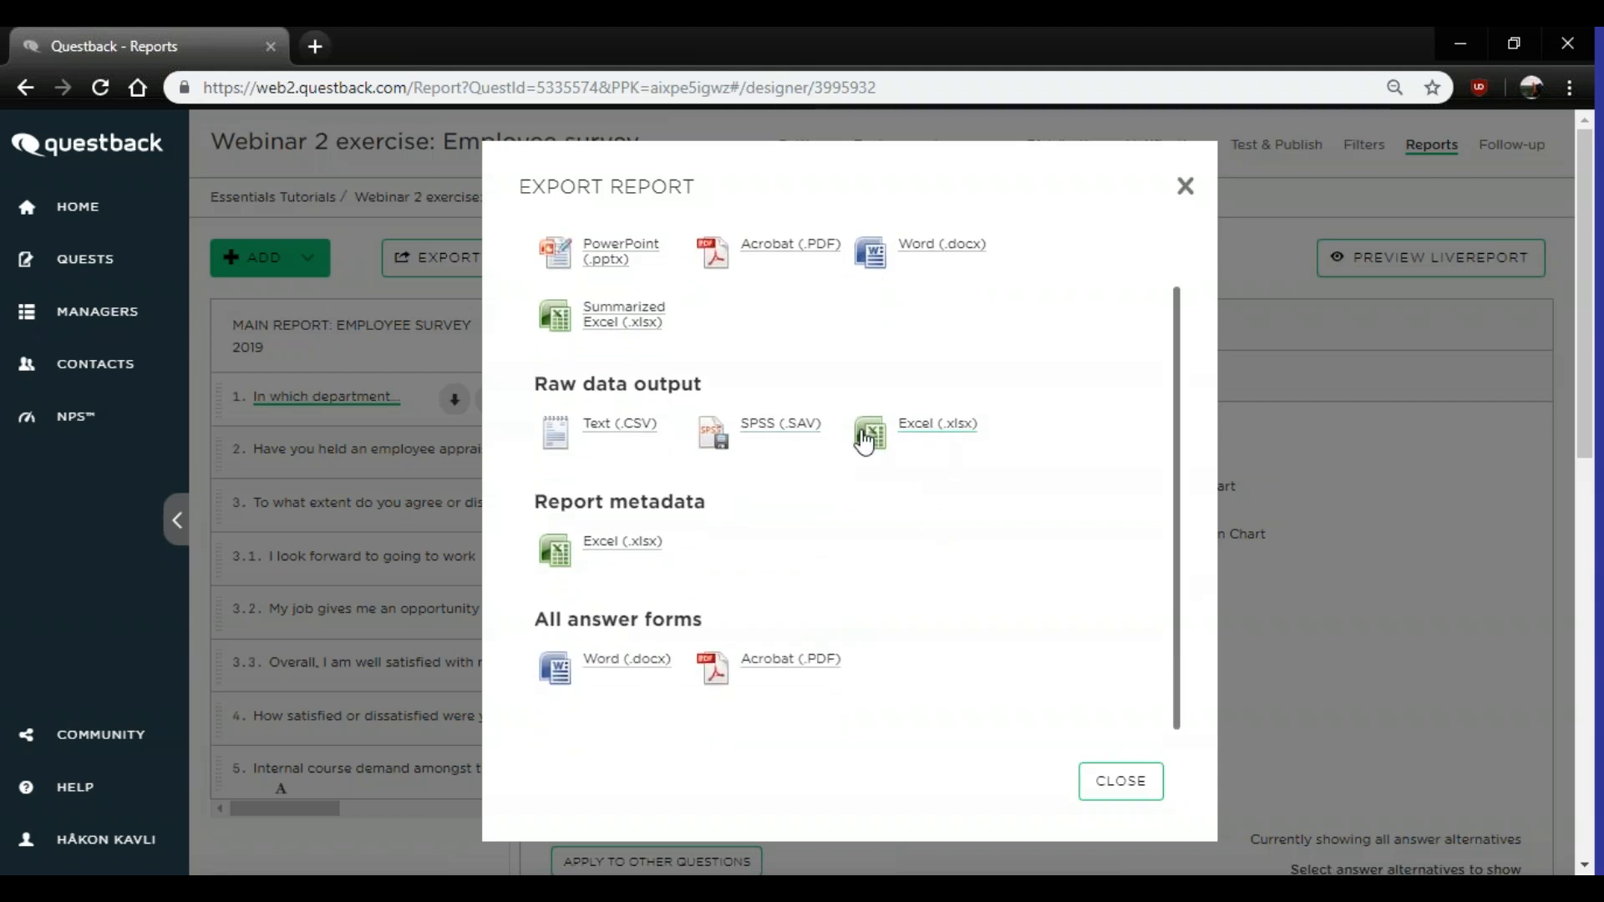
scroll(894, 455, down, 1)
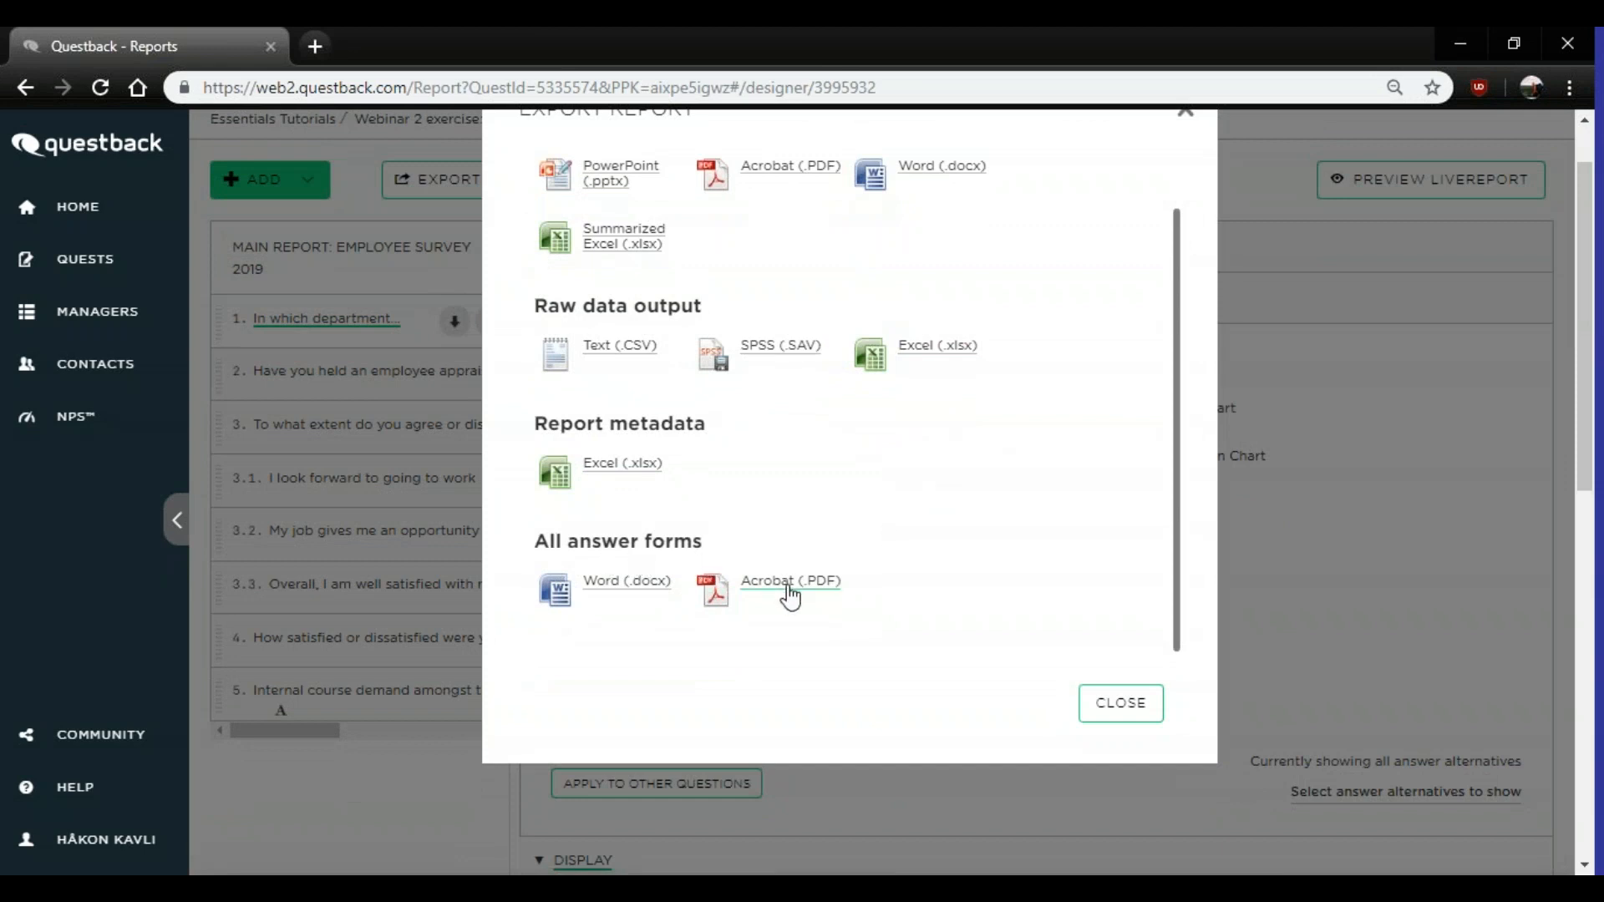
scroll(815, 597, up, 1)
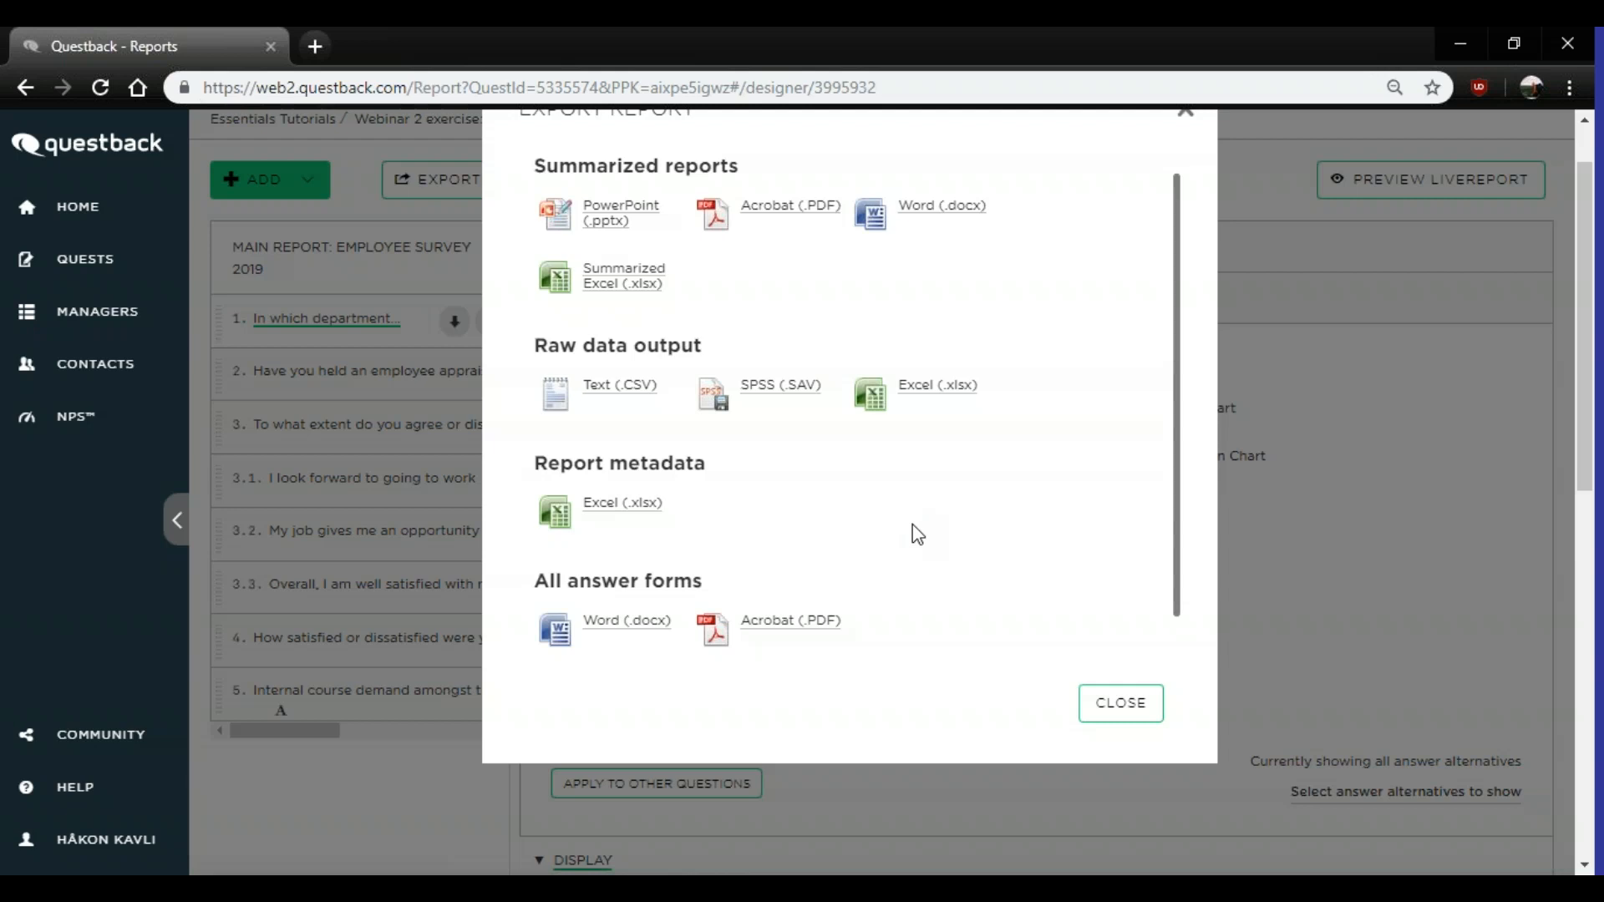
- Export the summarized report as an Acrobat PDF, sent as a secure download link, in portrait orientation with charts and tables
scroll(915, 532, up, 1)
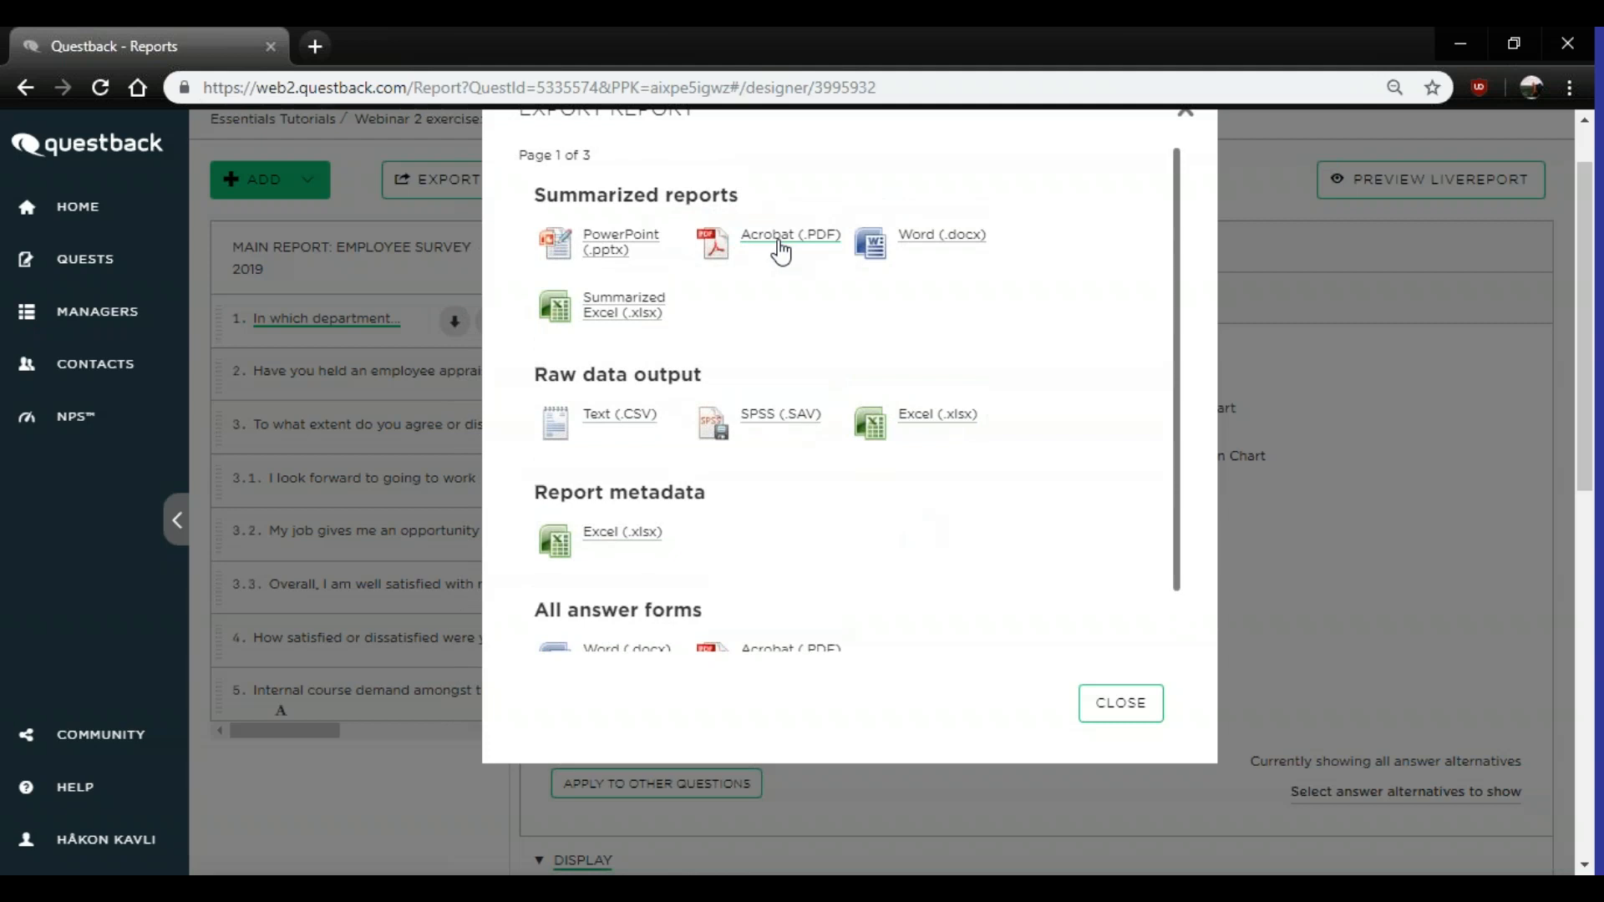
click(779, 249)
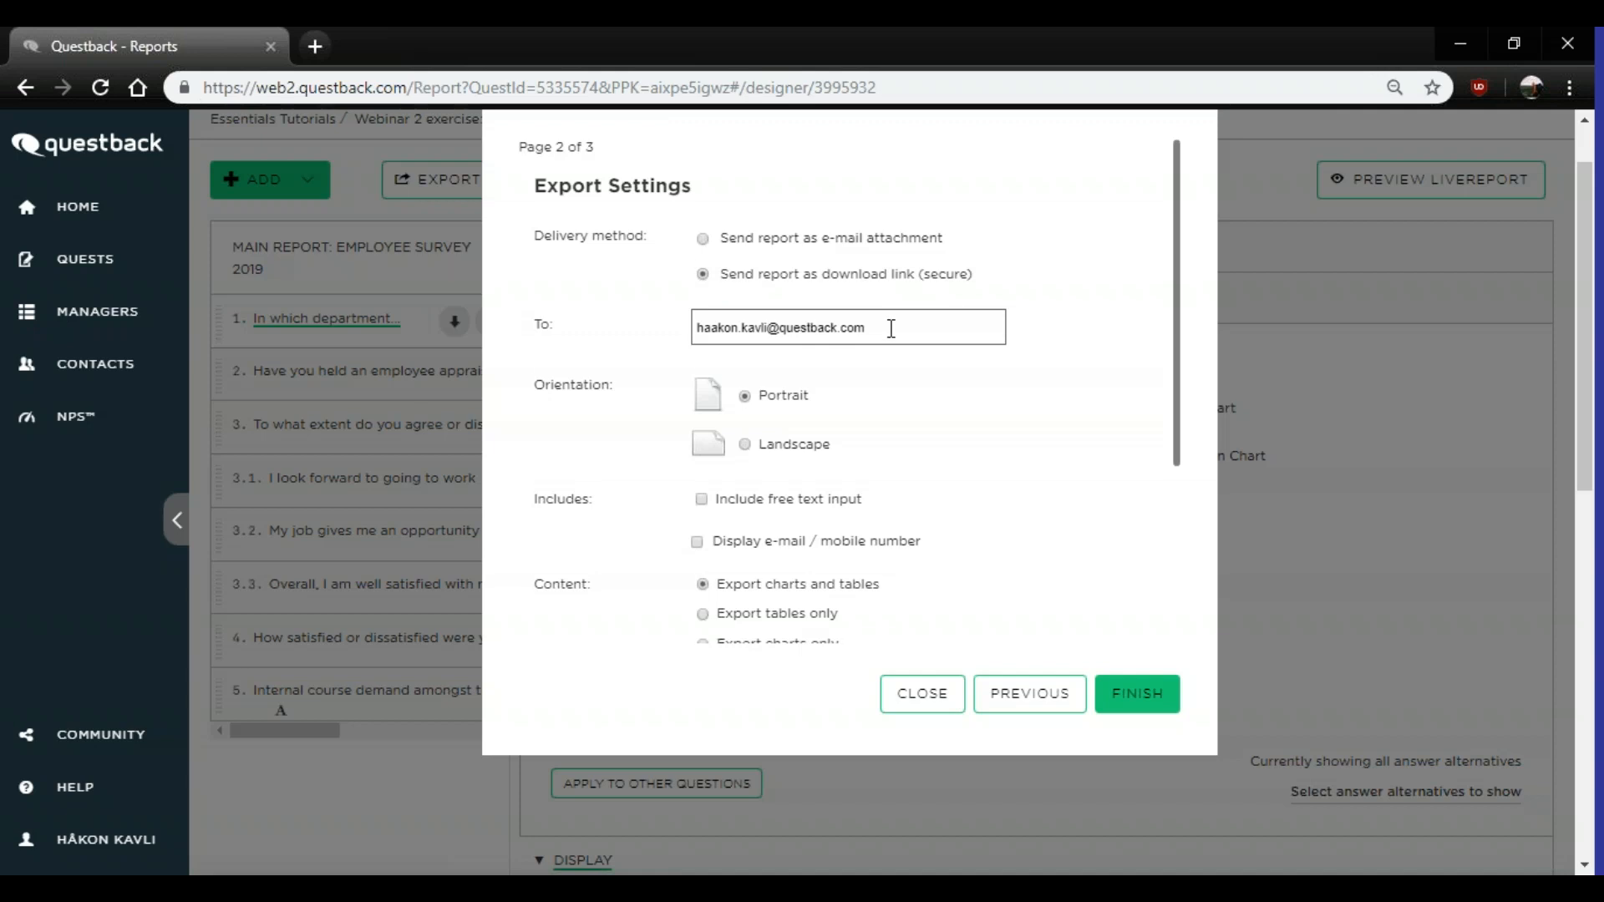
scroll(891, 328, down, 2)
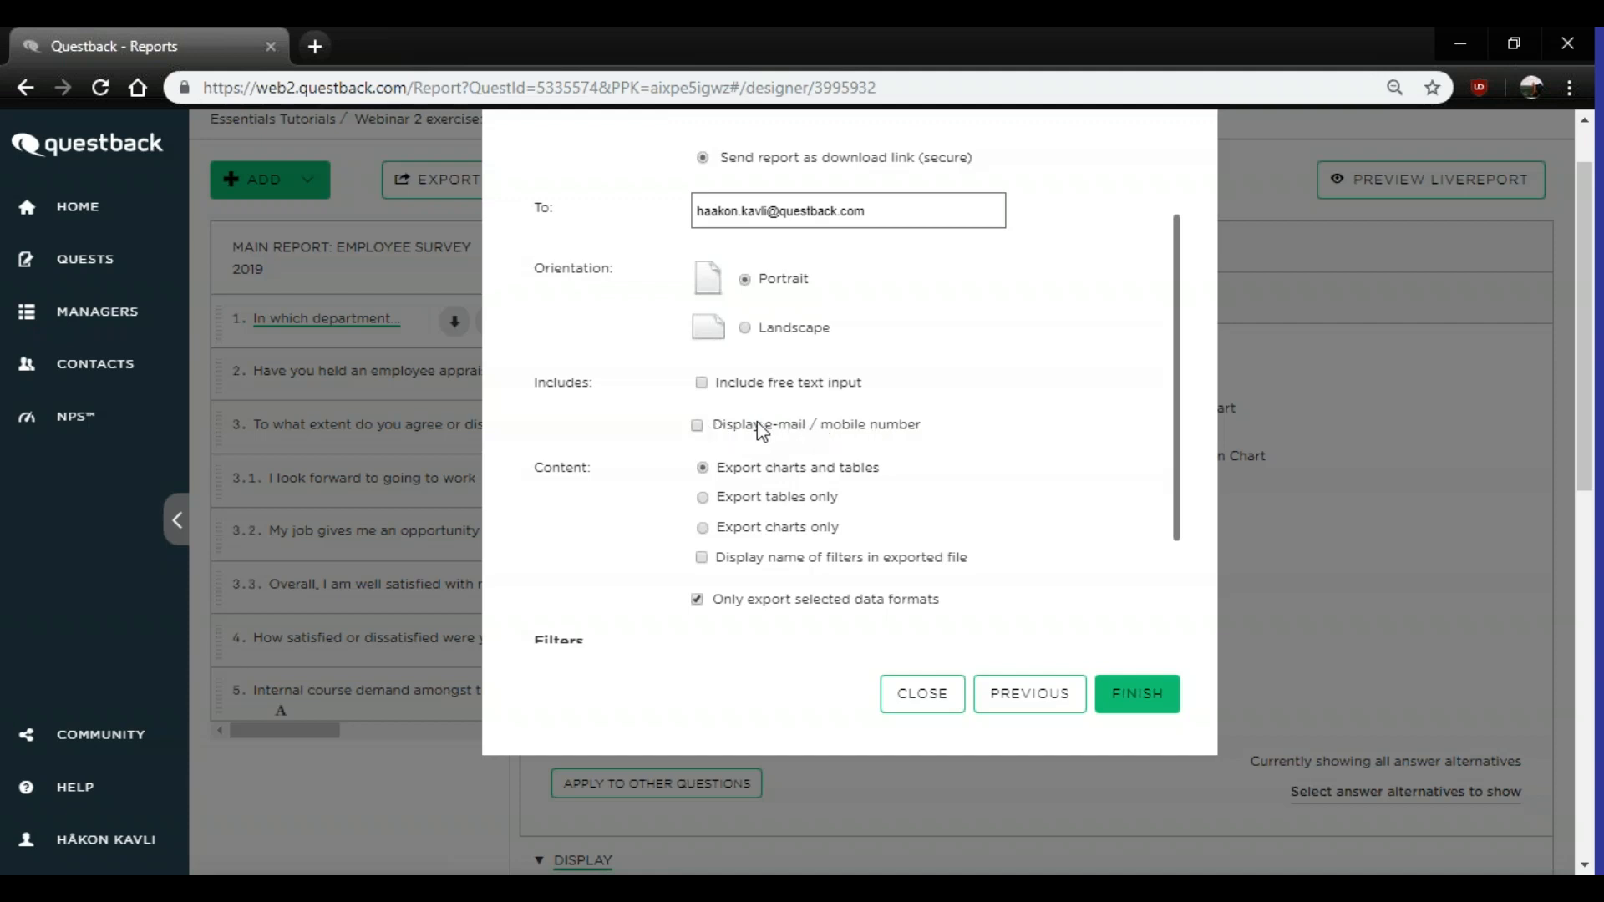
scroll(743, 433, down, 1)
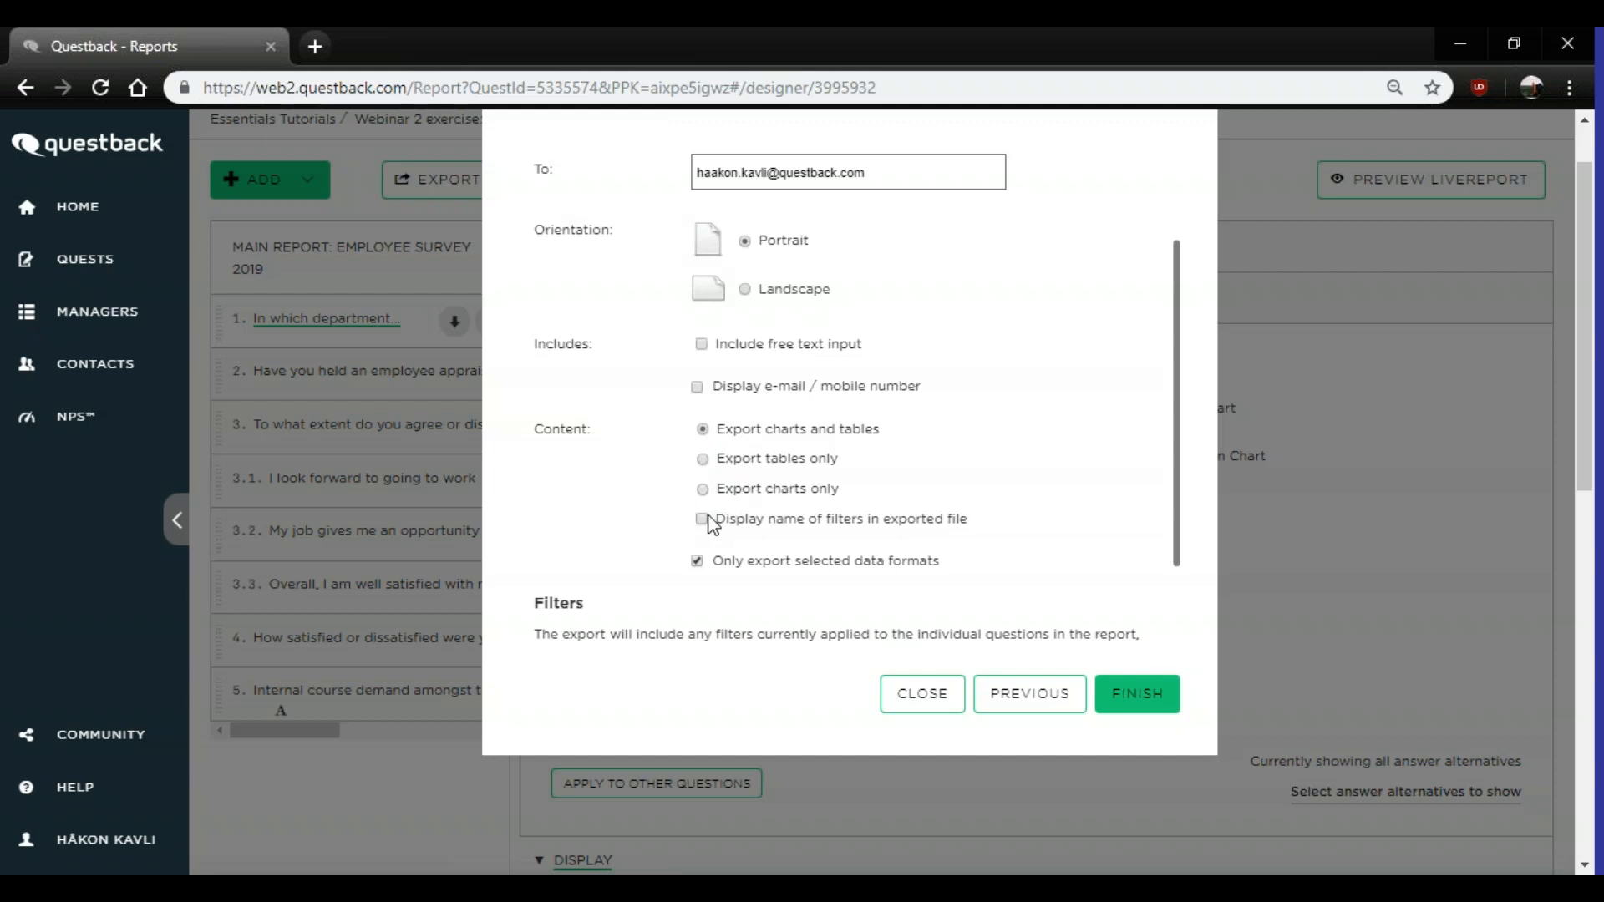
scroll(700, 535, down, 1)
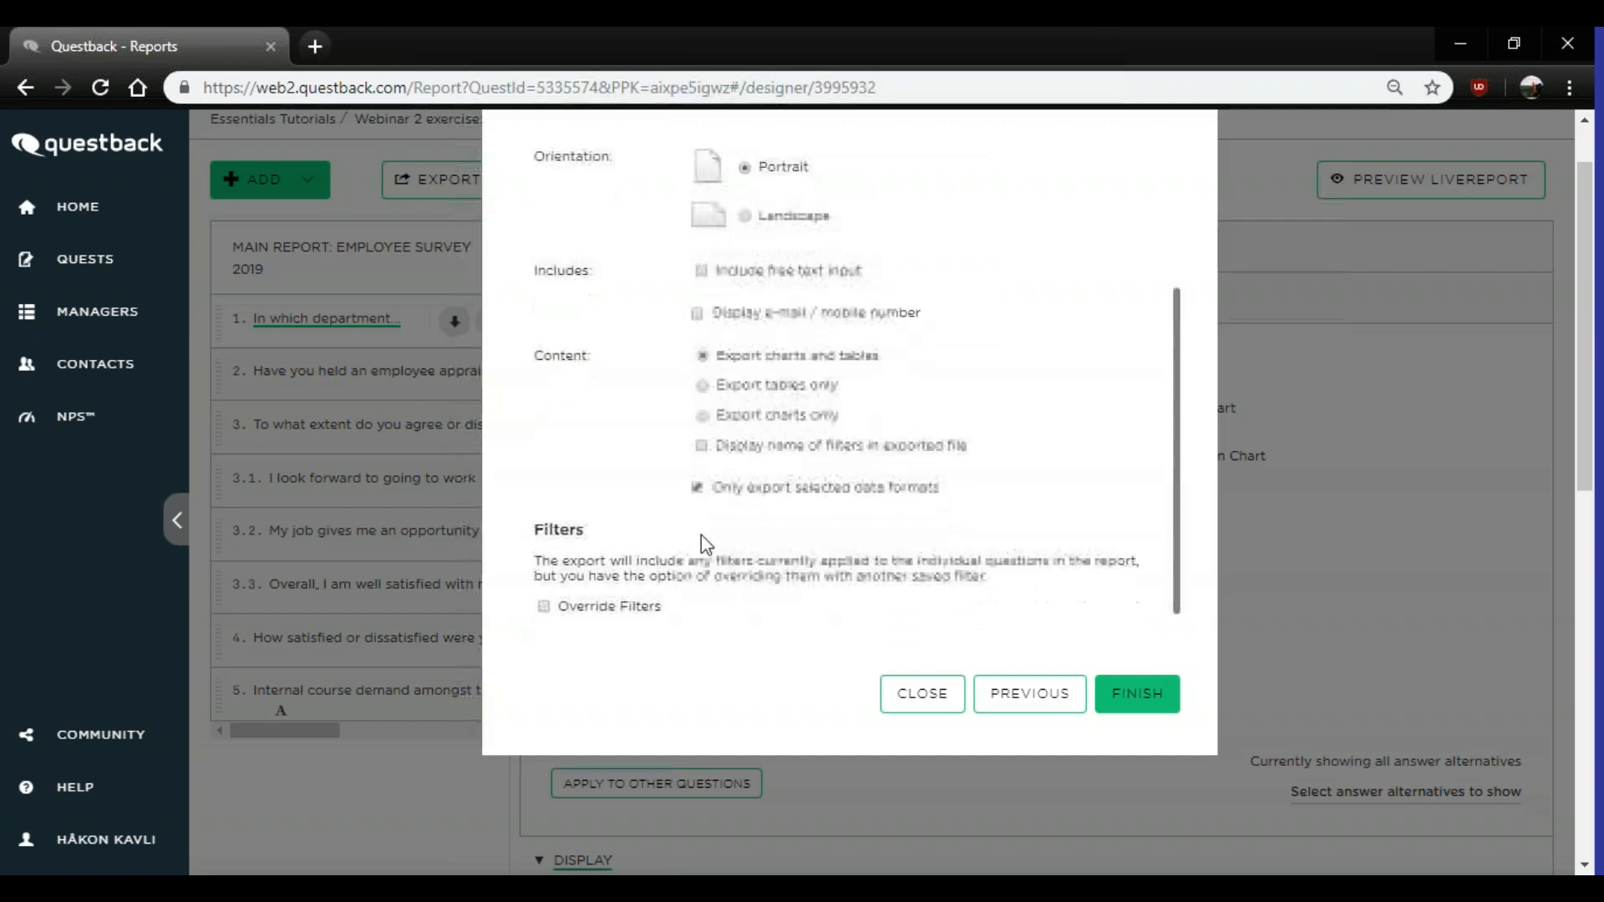
scroll(710, 528, down, 1)
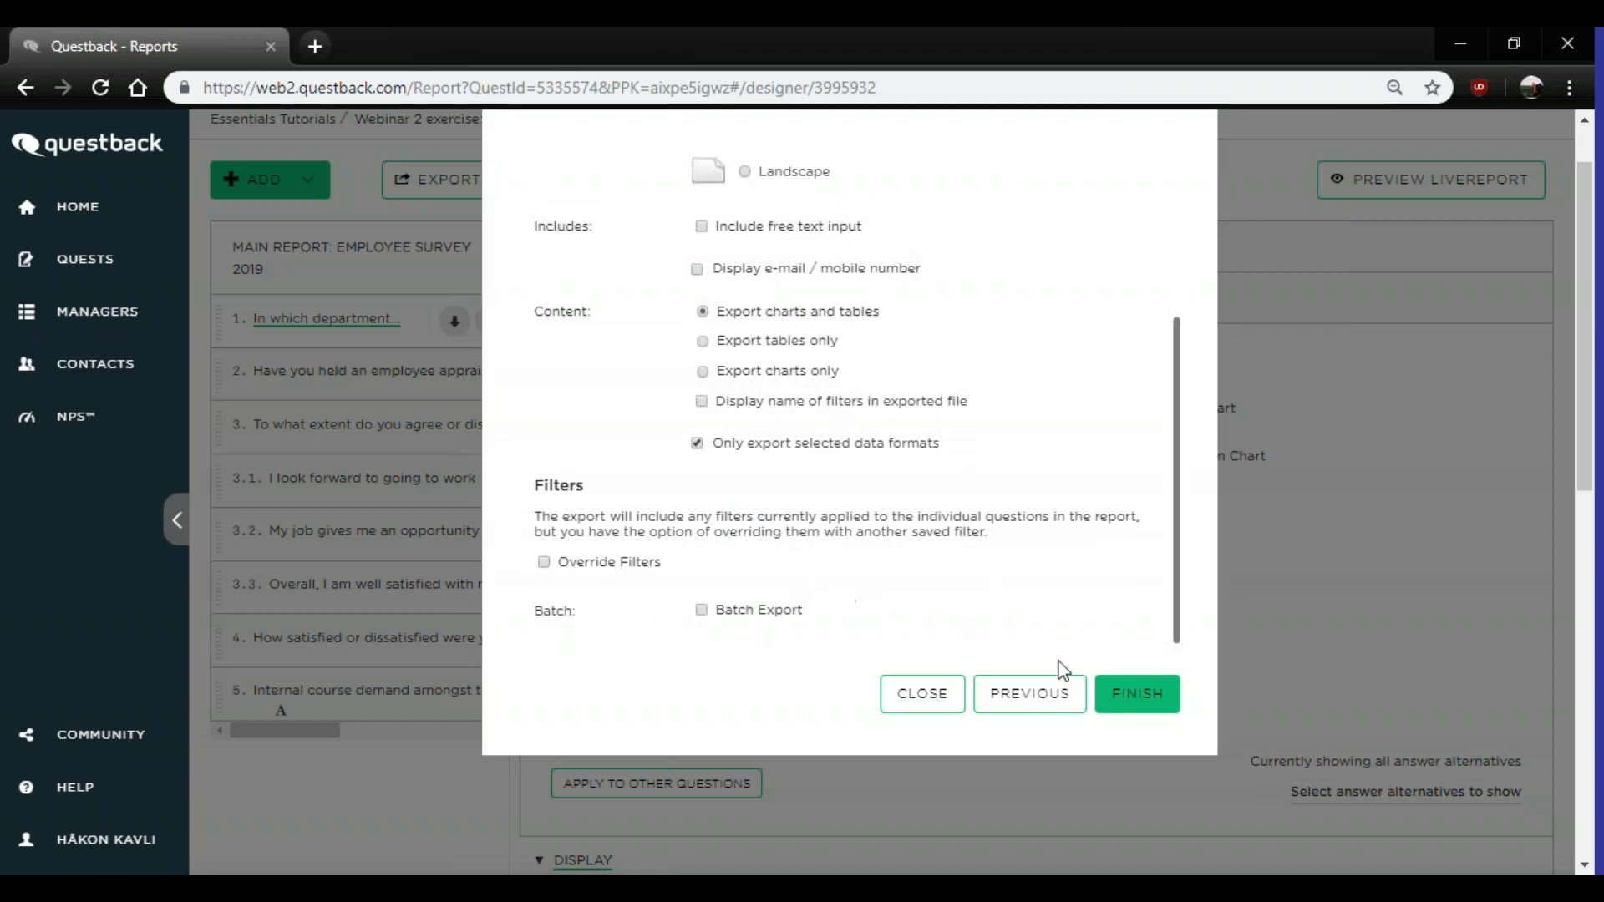
click(1128, 702)
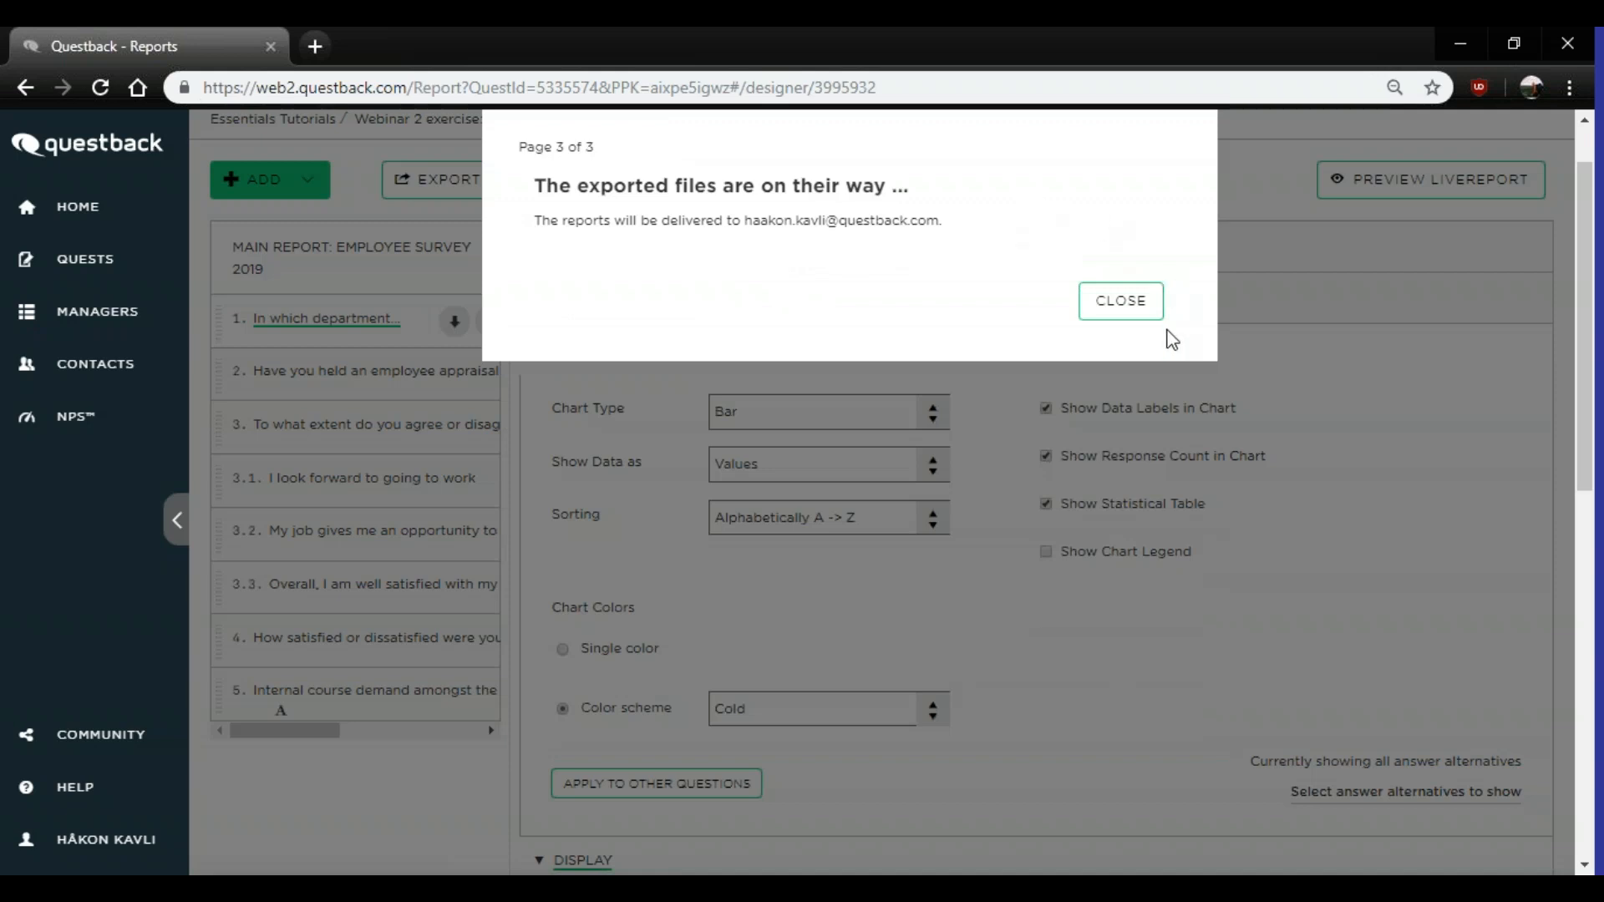
click(1119, 302)
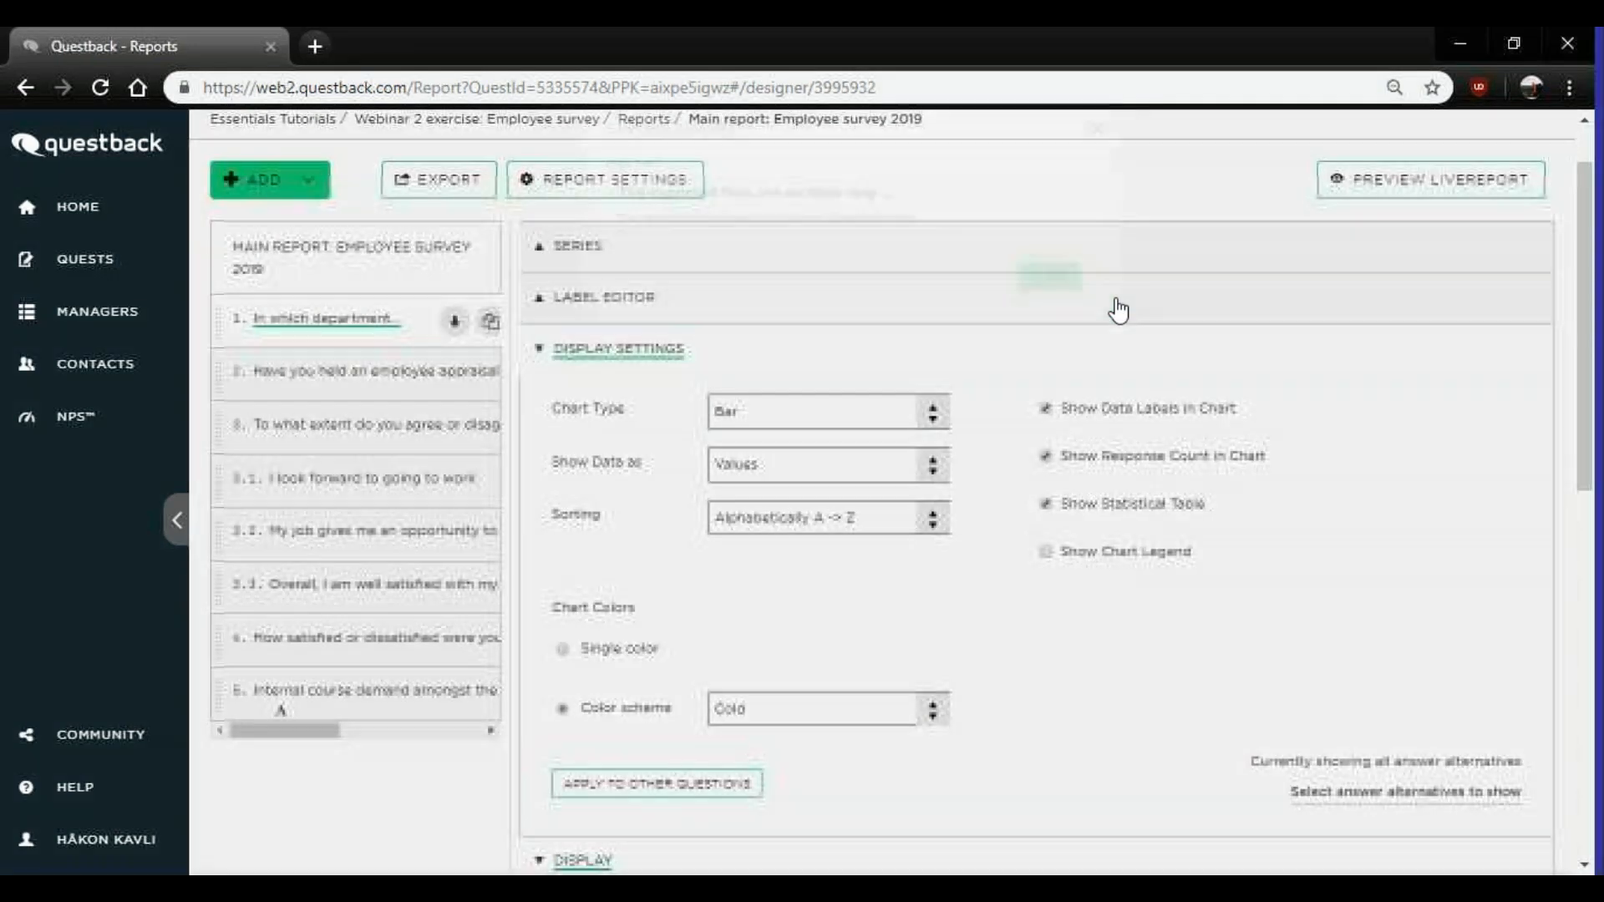
- Go to the survey's available exported files and download the Main report: Employee survey 2019 PDF
scroll(1131, 301, up, 1)
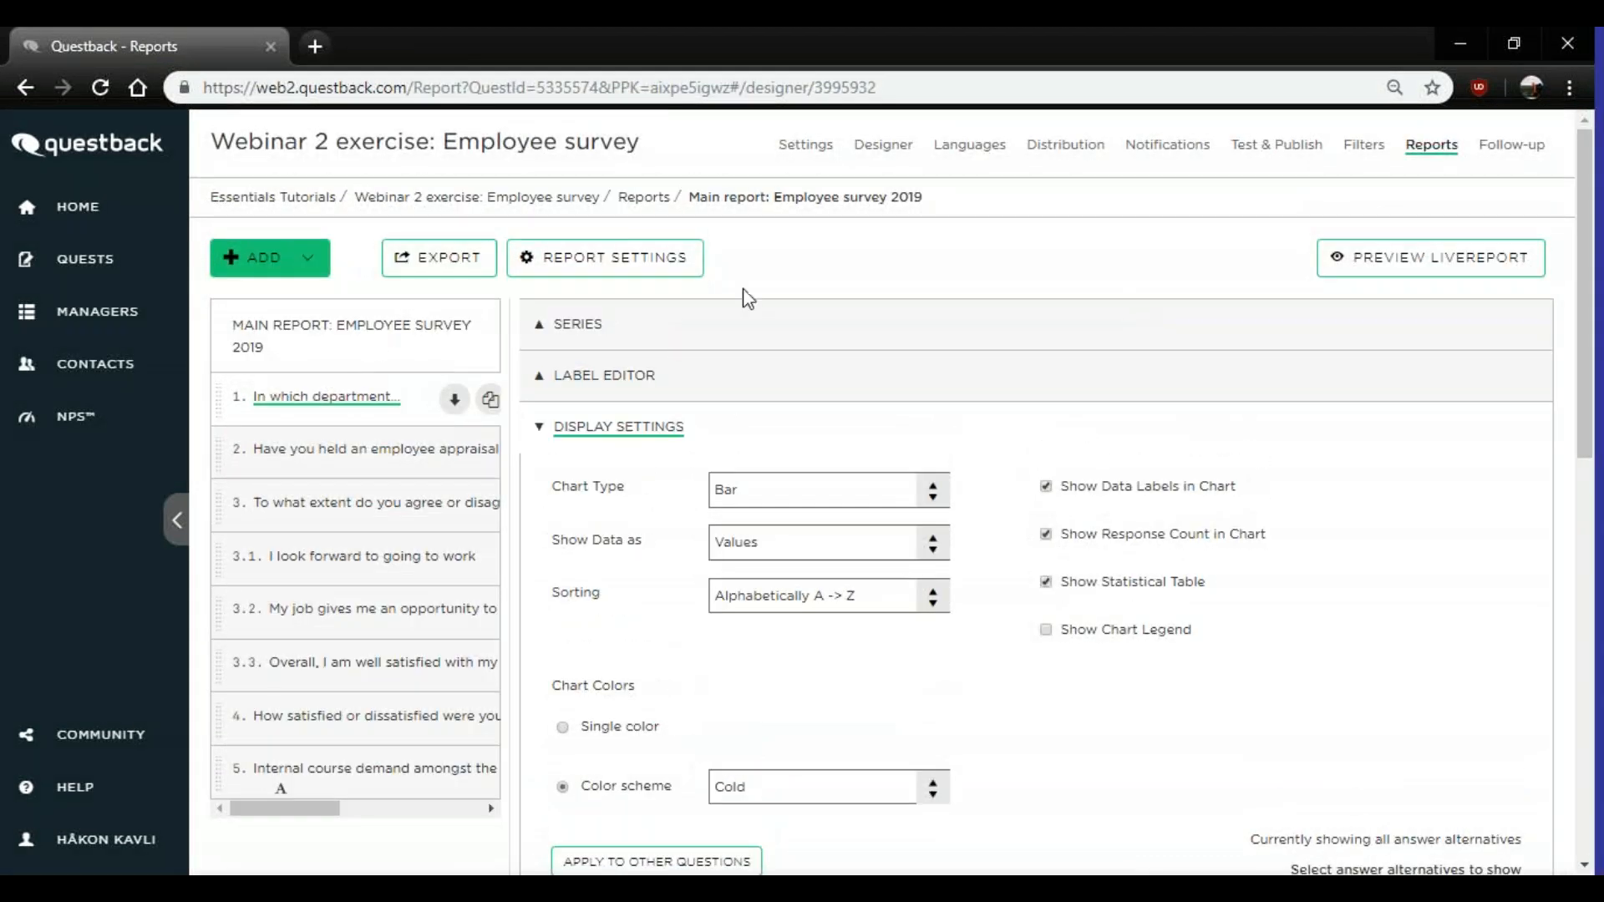
click(1431, 149)
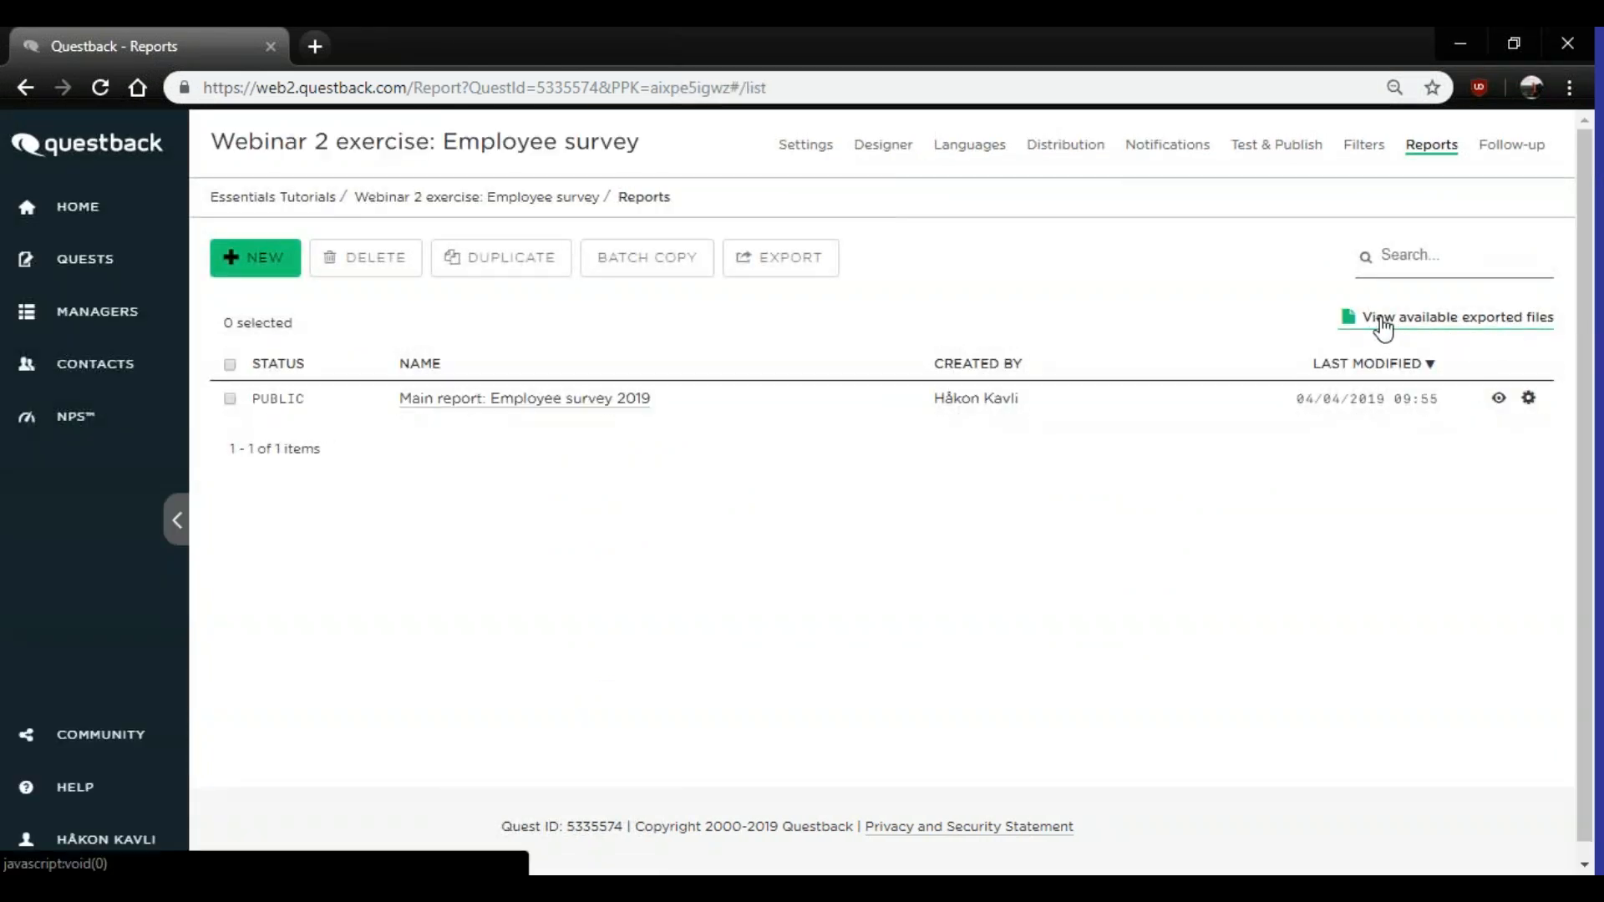
click(1437, 326)
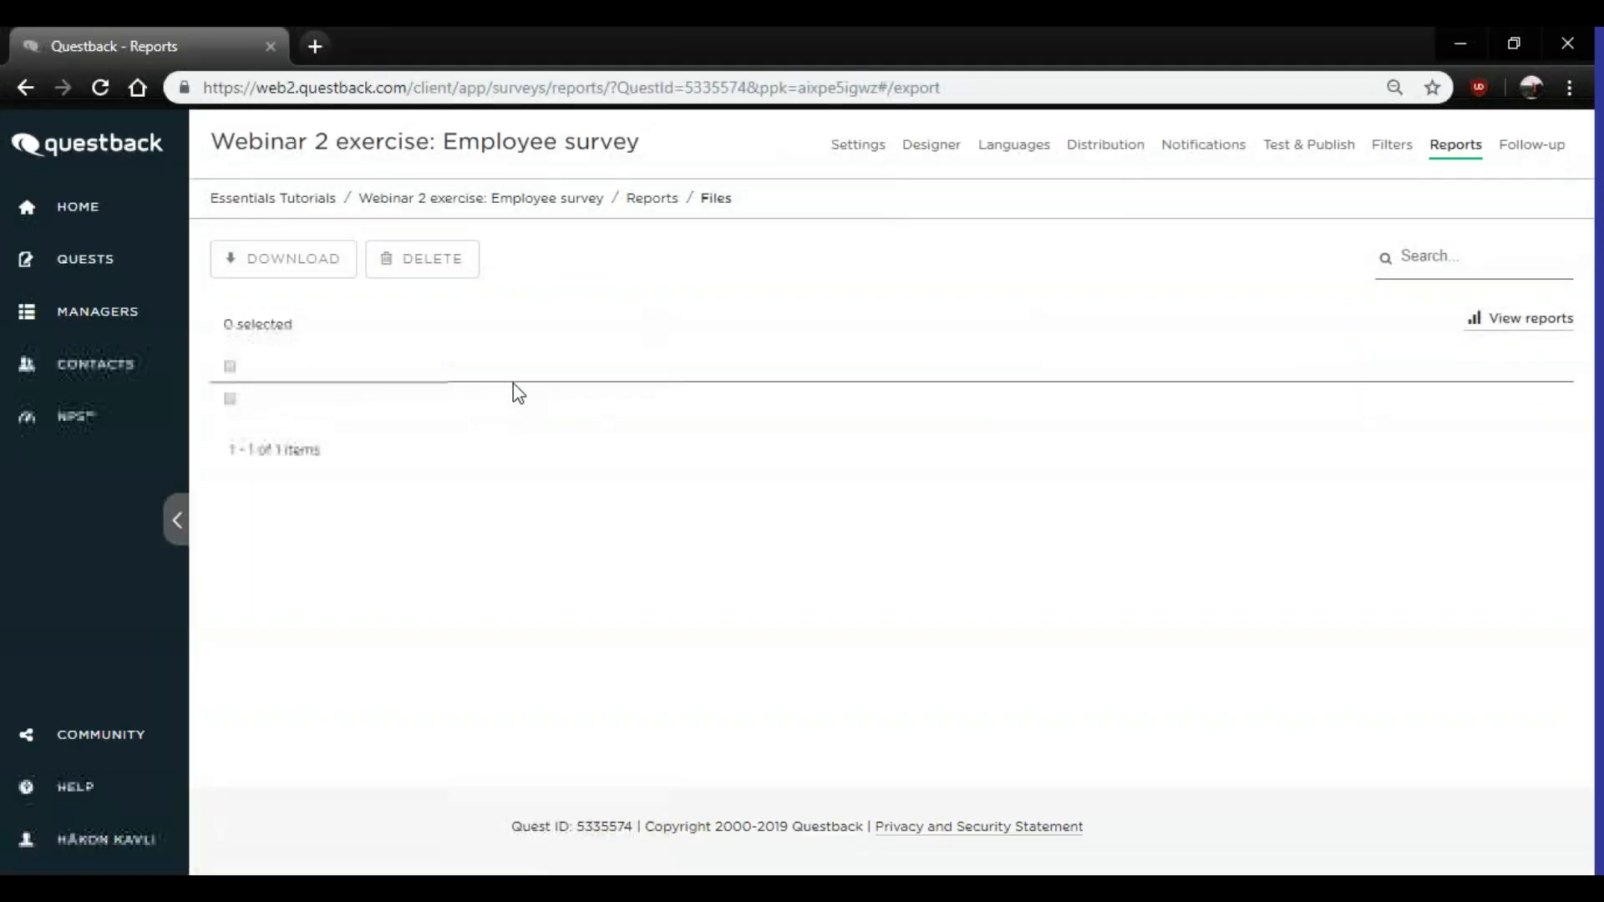
click(230, 403)
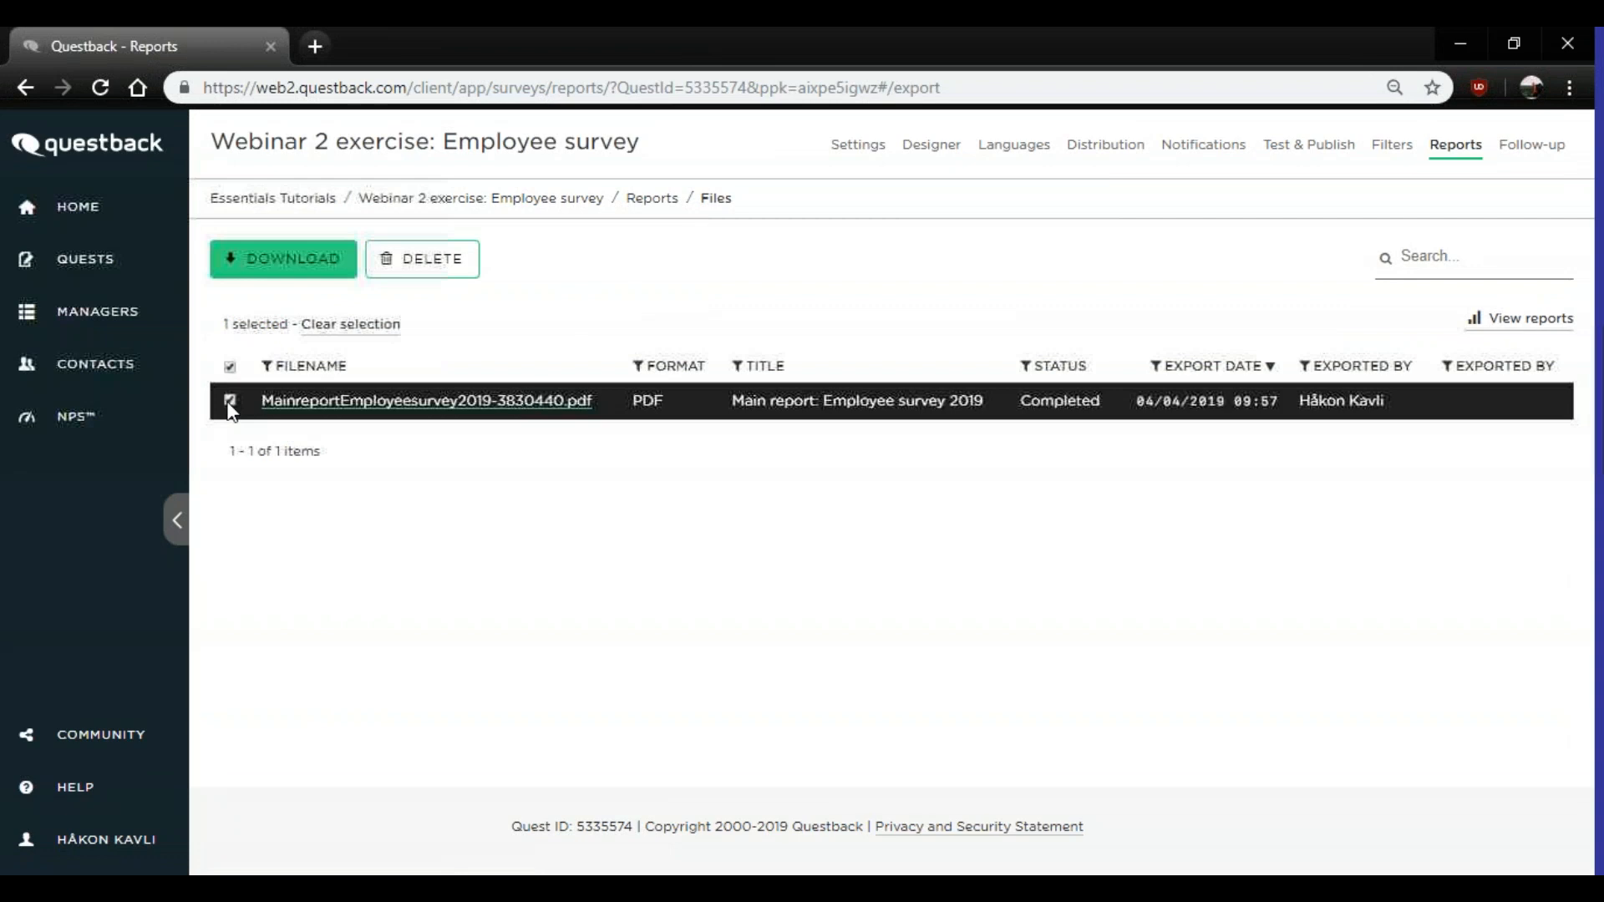
click(299, 272)
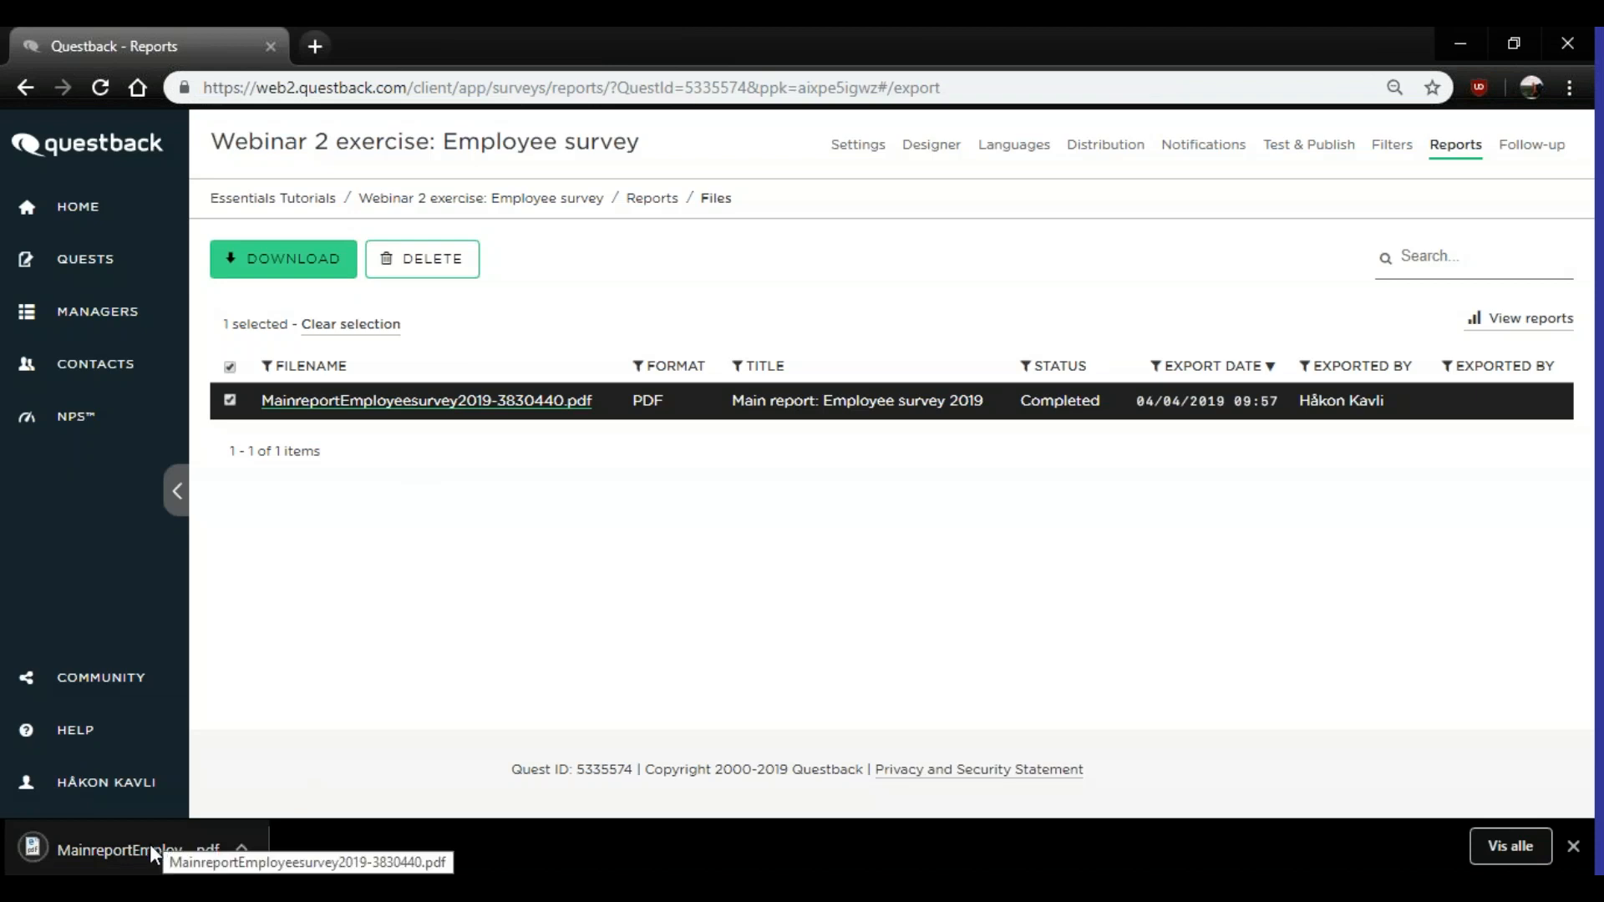
- Open the downloaded PDF report and examine the charts and tables of questions 1 to 3
click(124, 853)
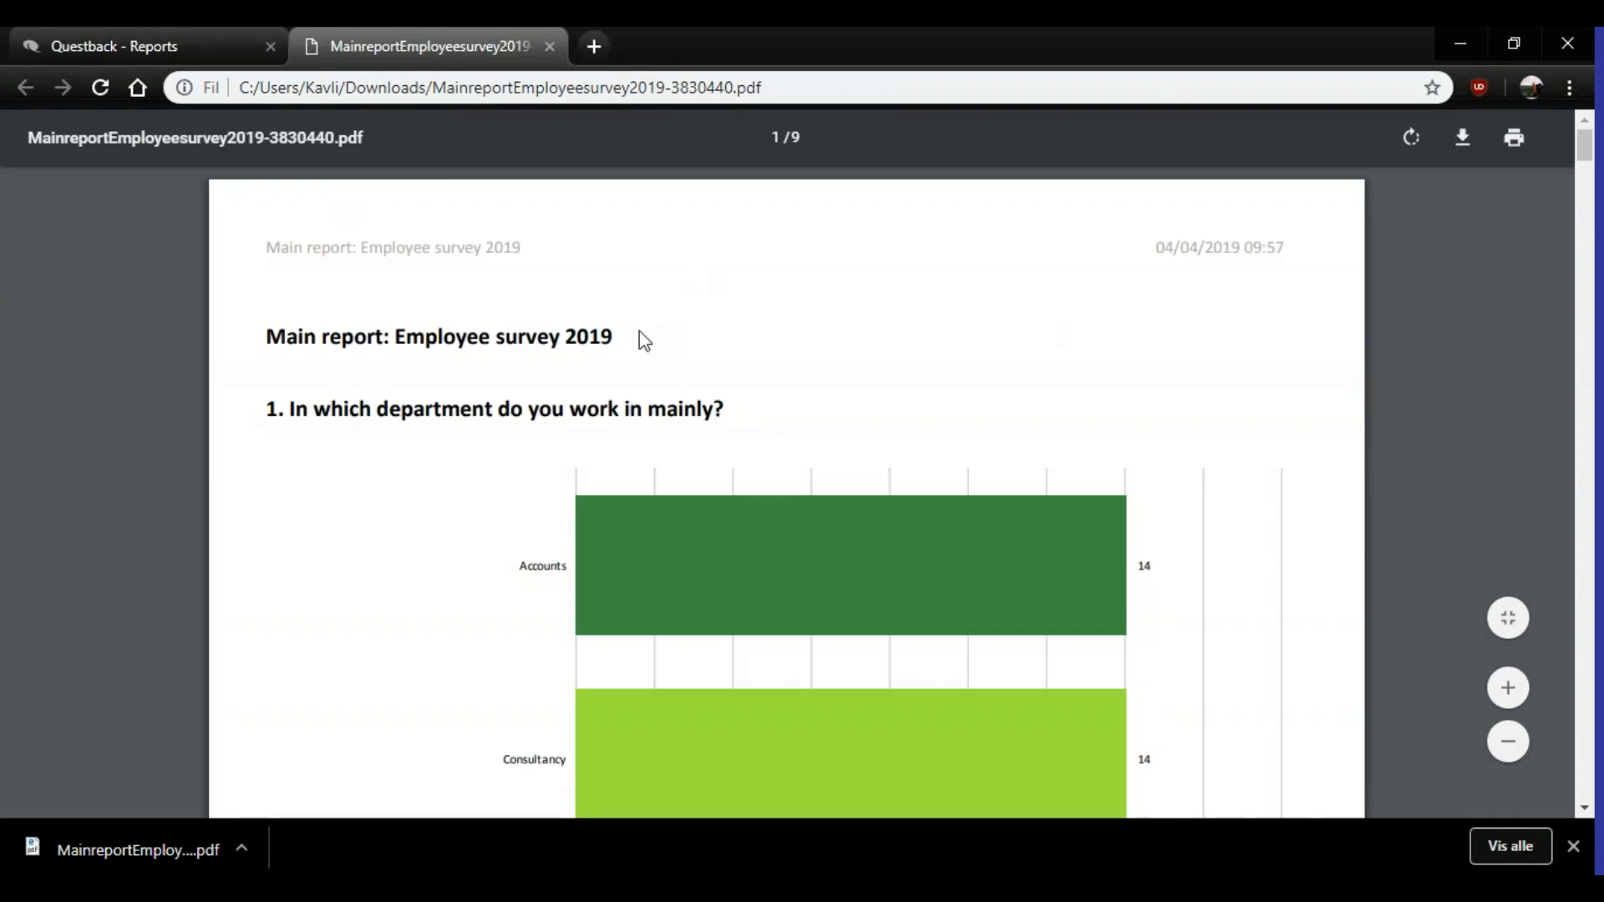
scroll(680, 360, down, 7)
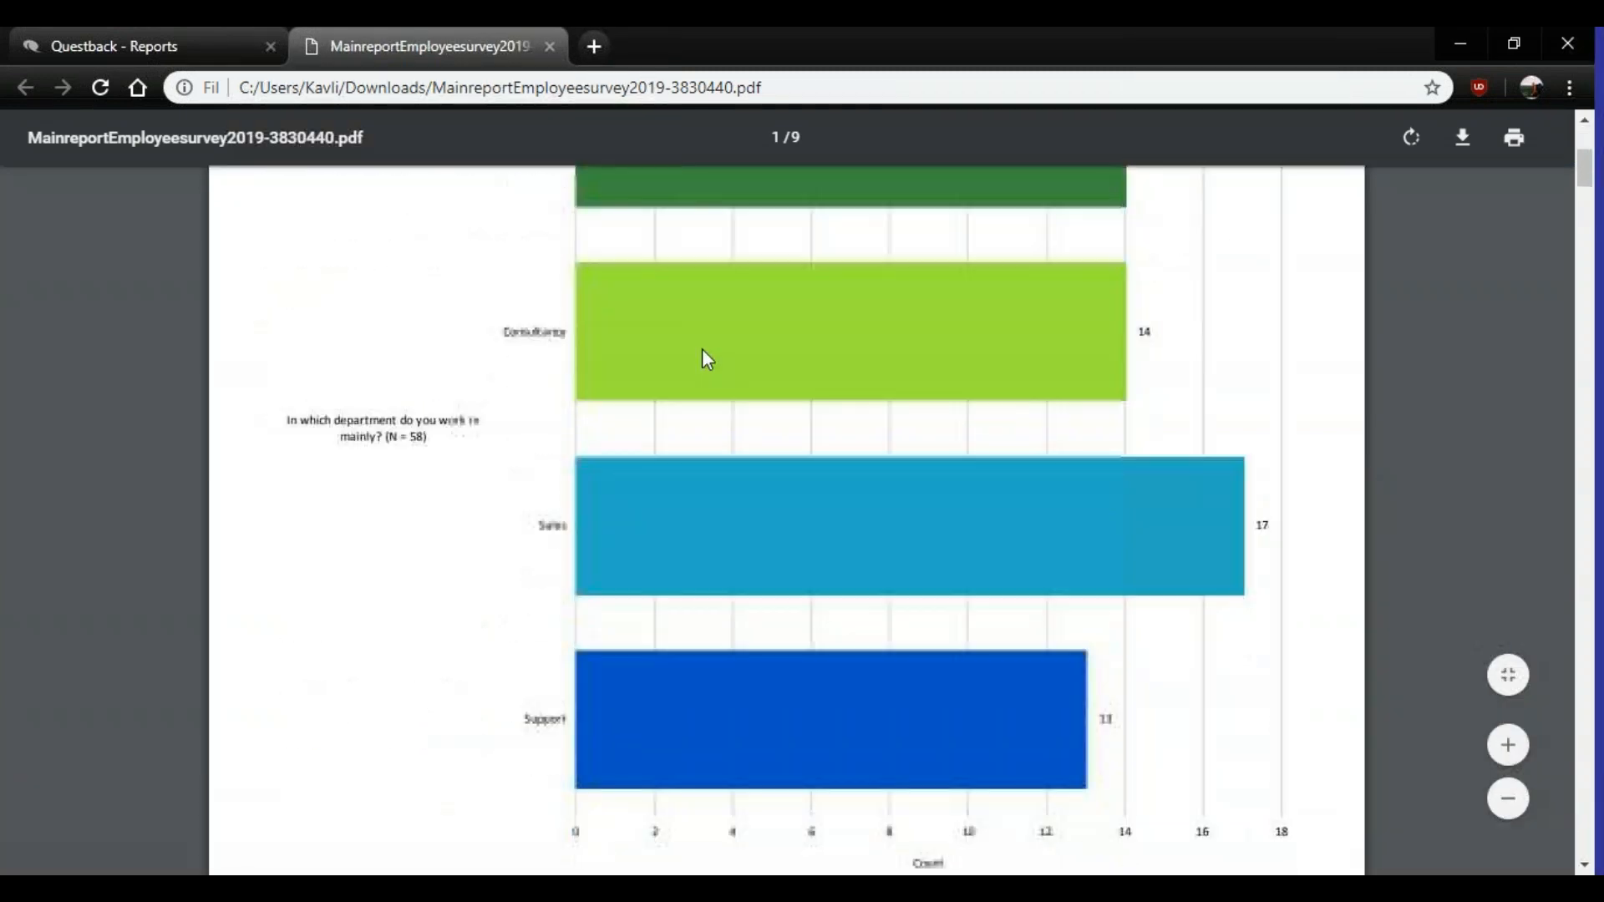
scroll(704, 366, down, 6)
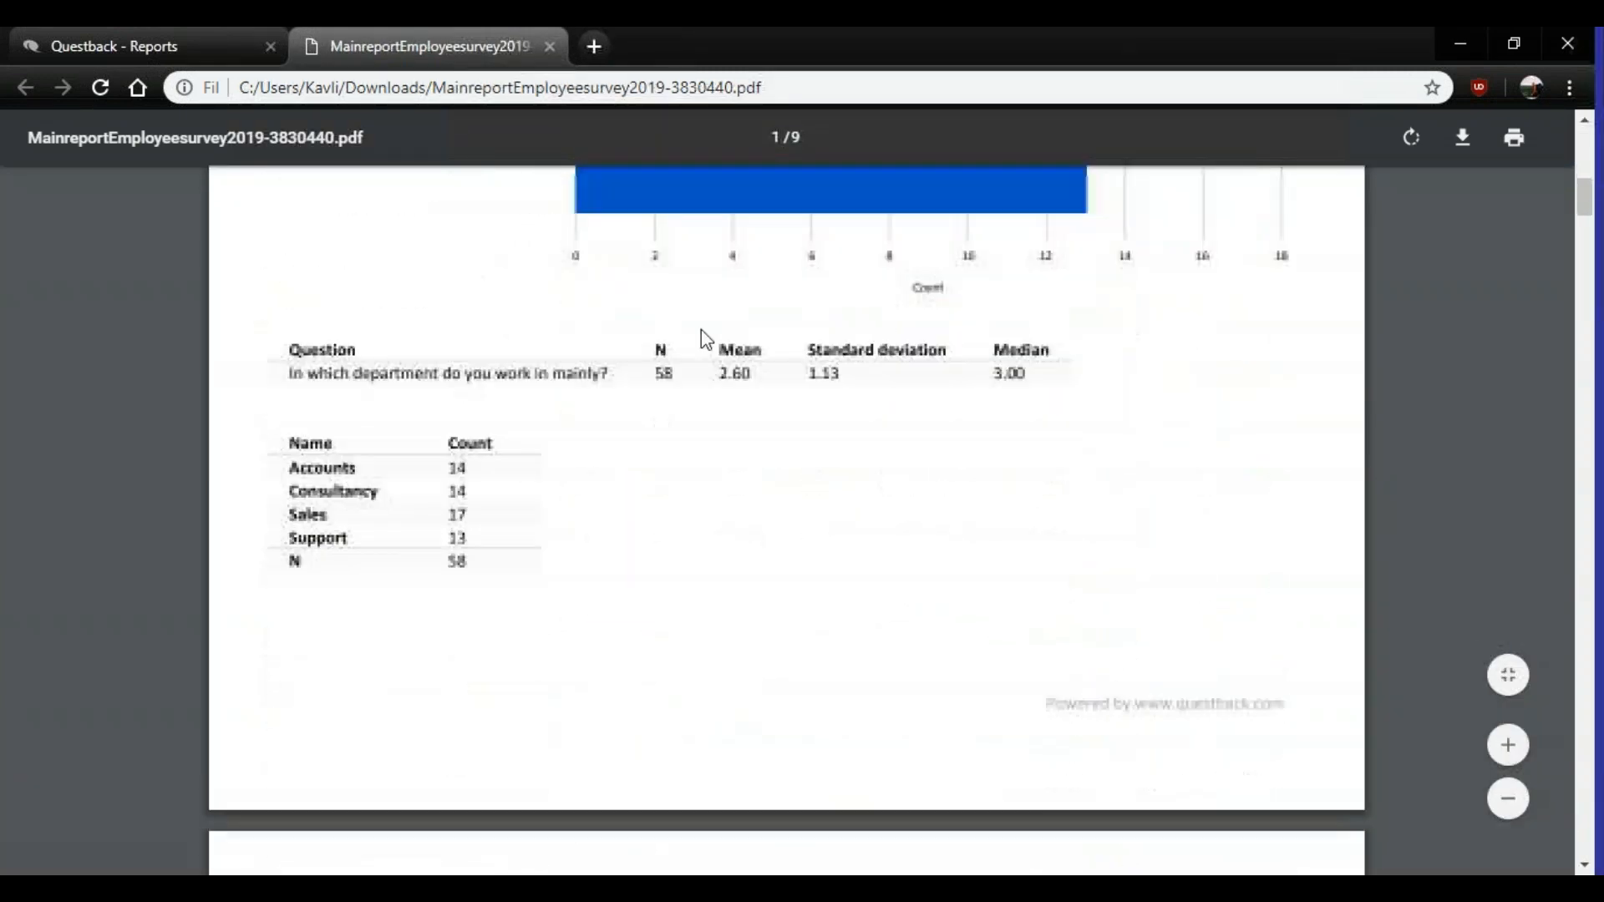
scroll(701, 339, down, 10)
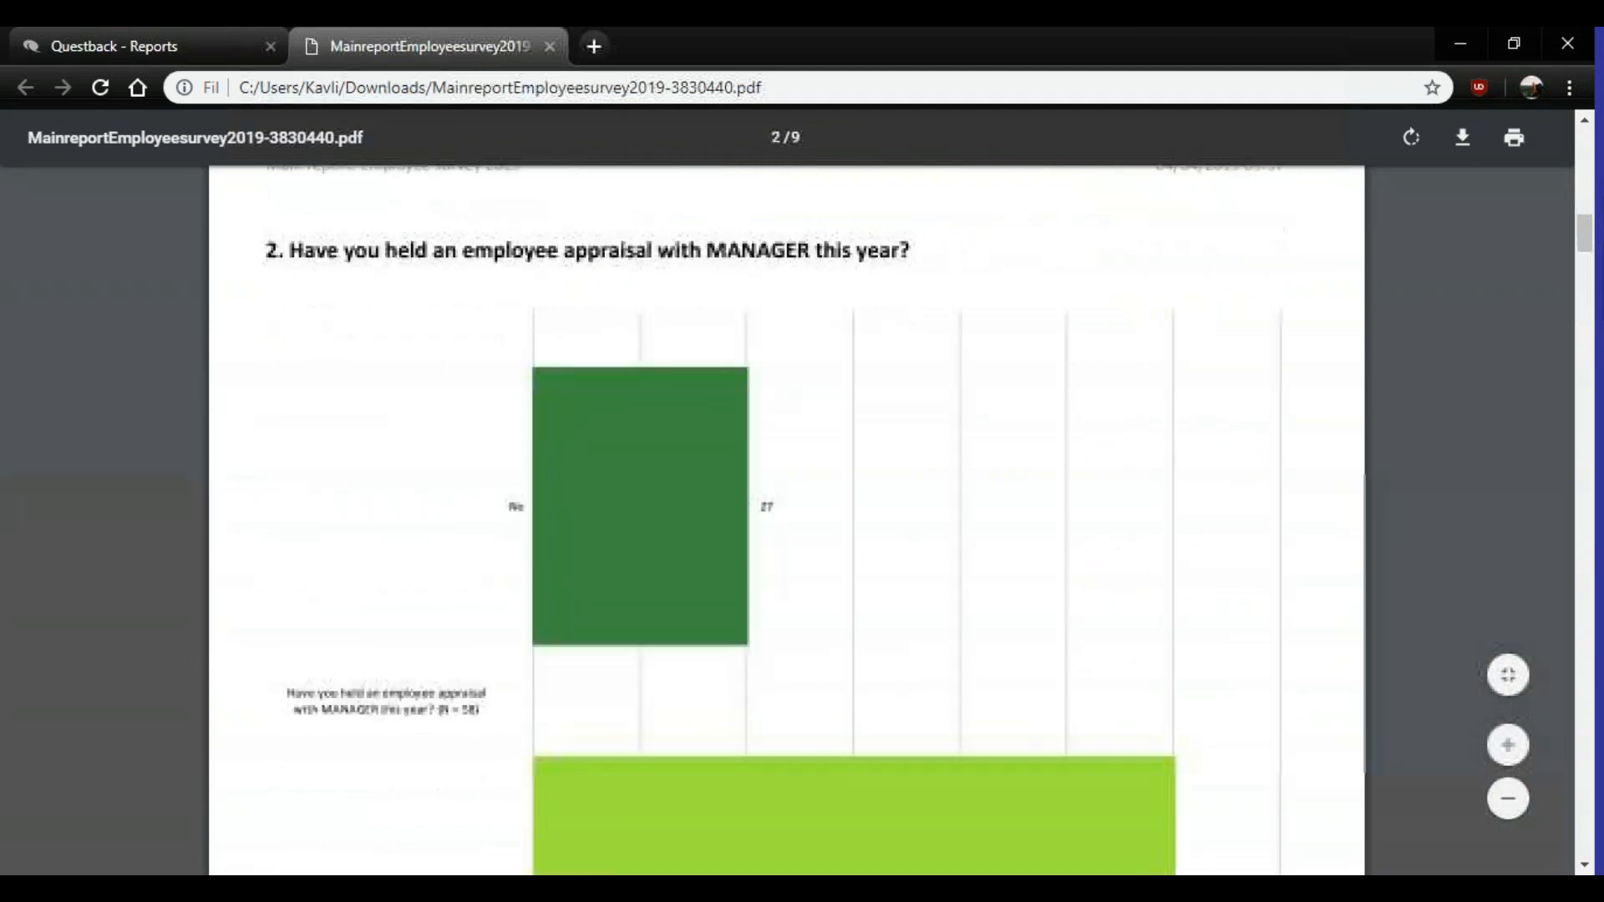
scroll(679, 352, down, 7)
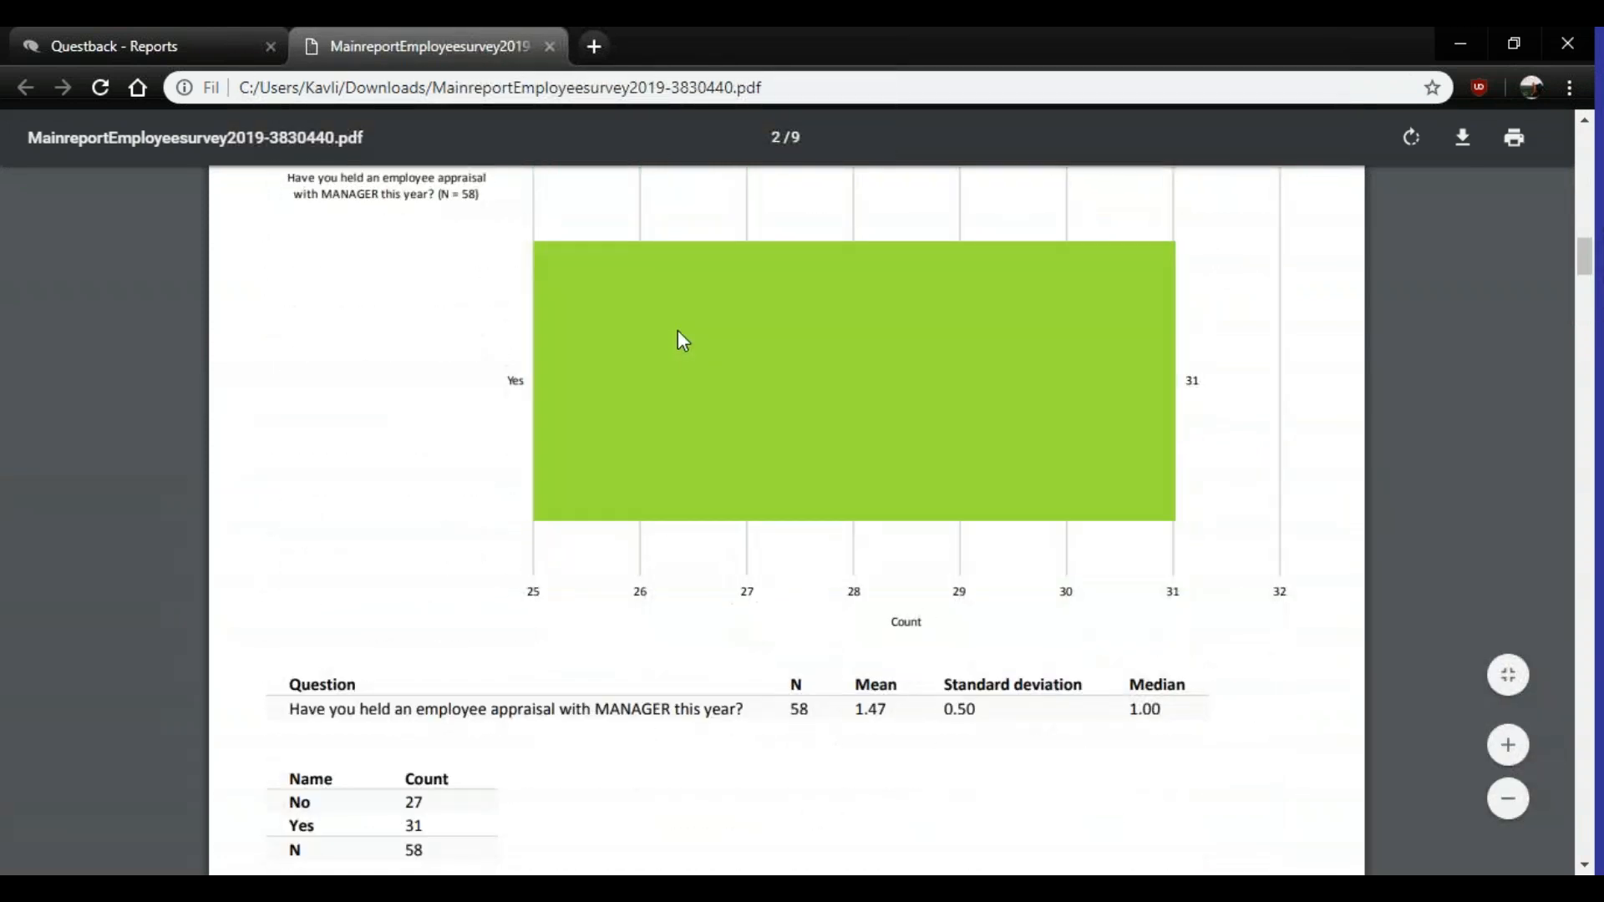
scroll(683, 359, down, 10)
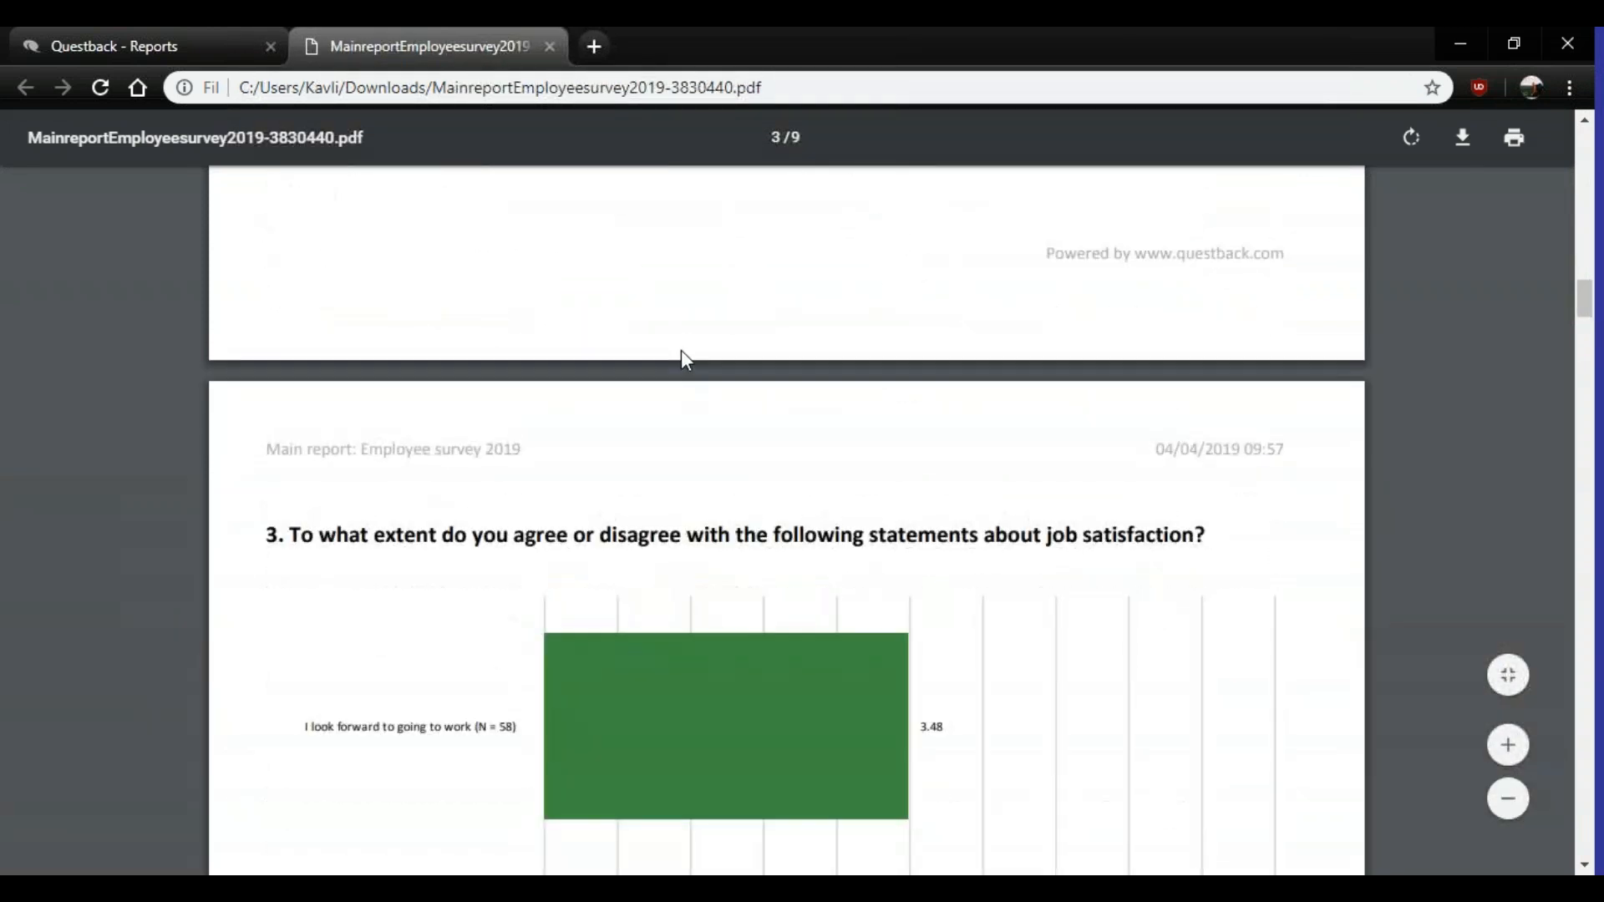
scroll(683, 347, down, 3)
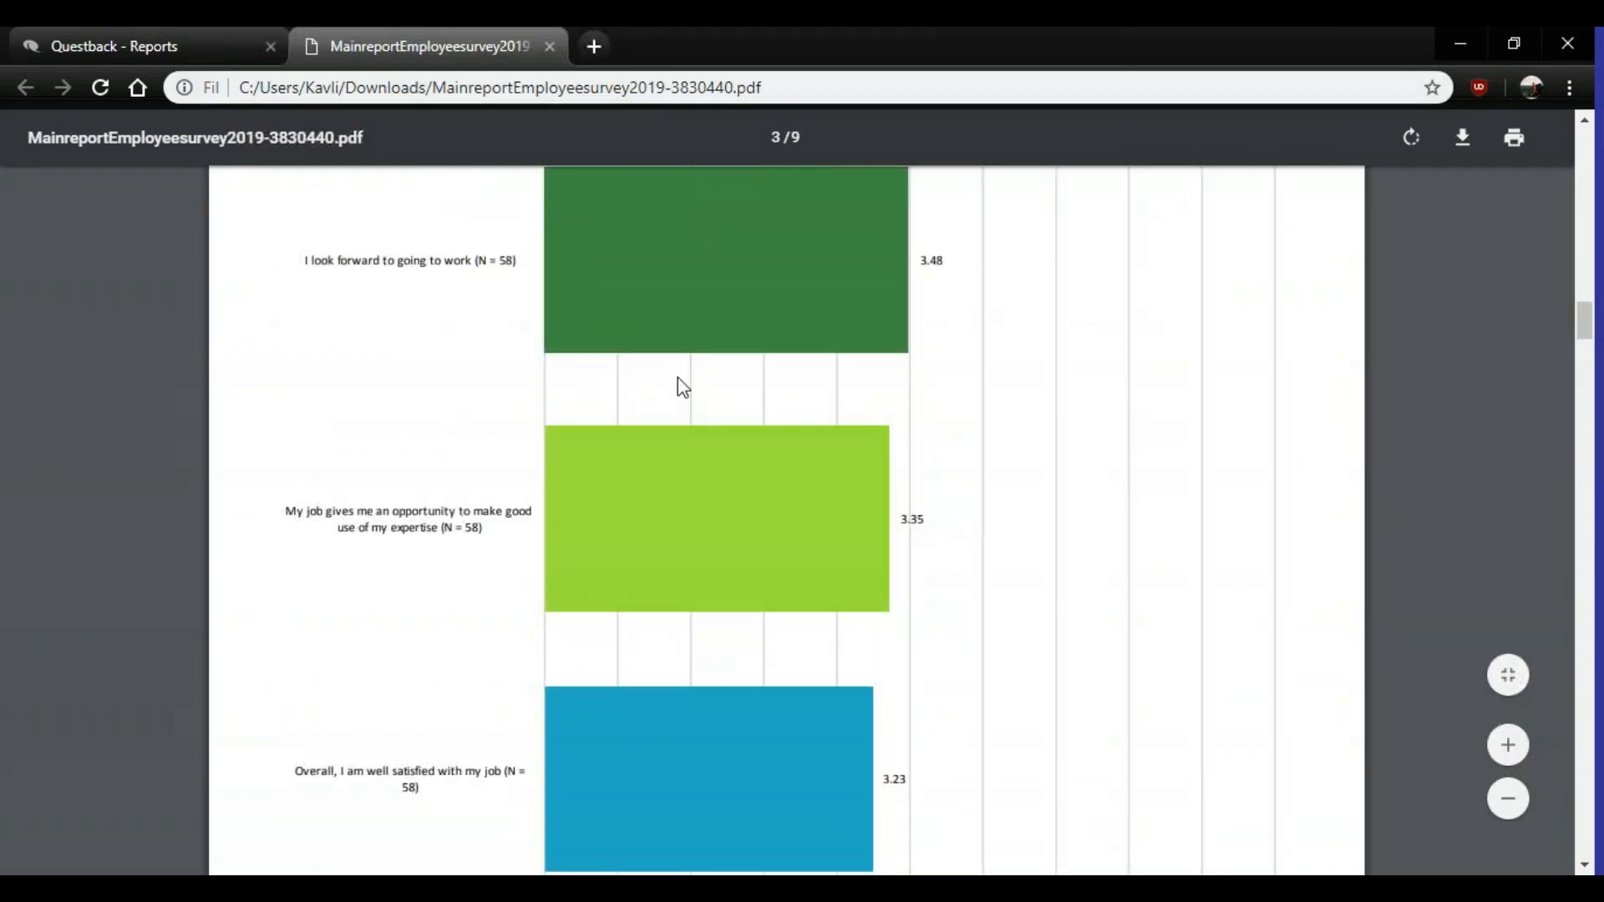
scroll(683, 393, down, 7)
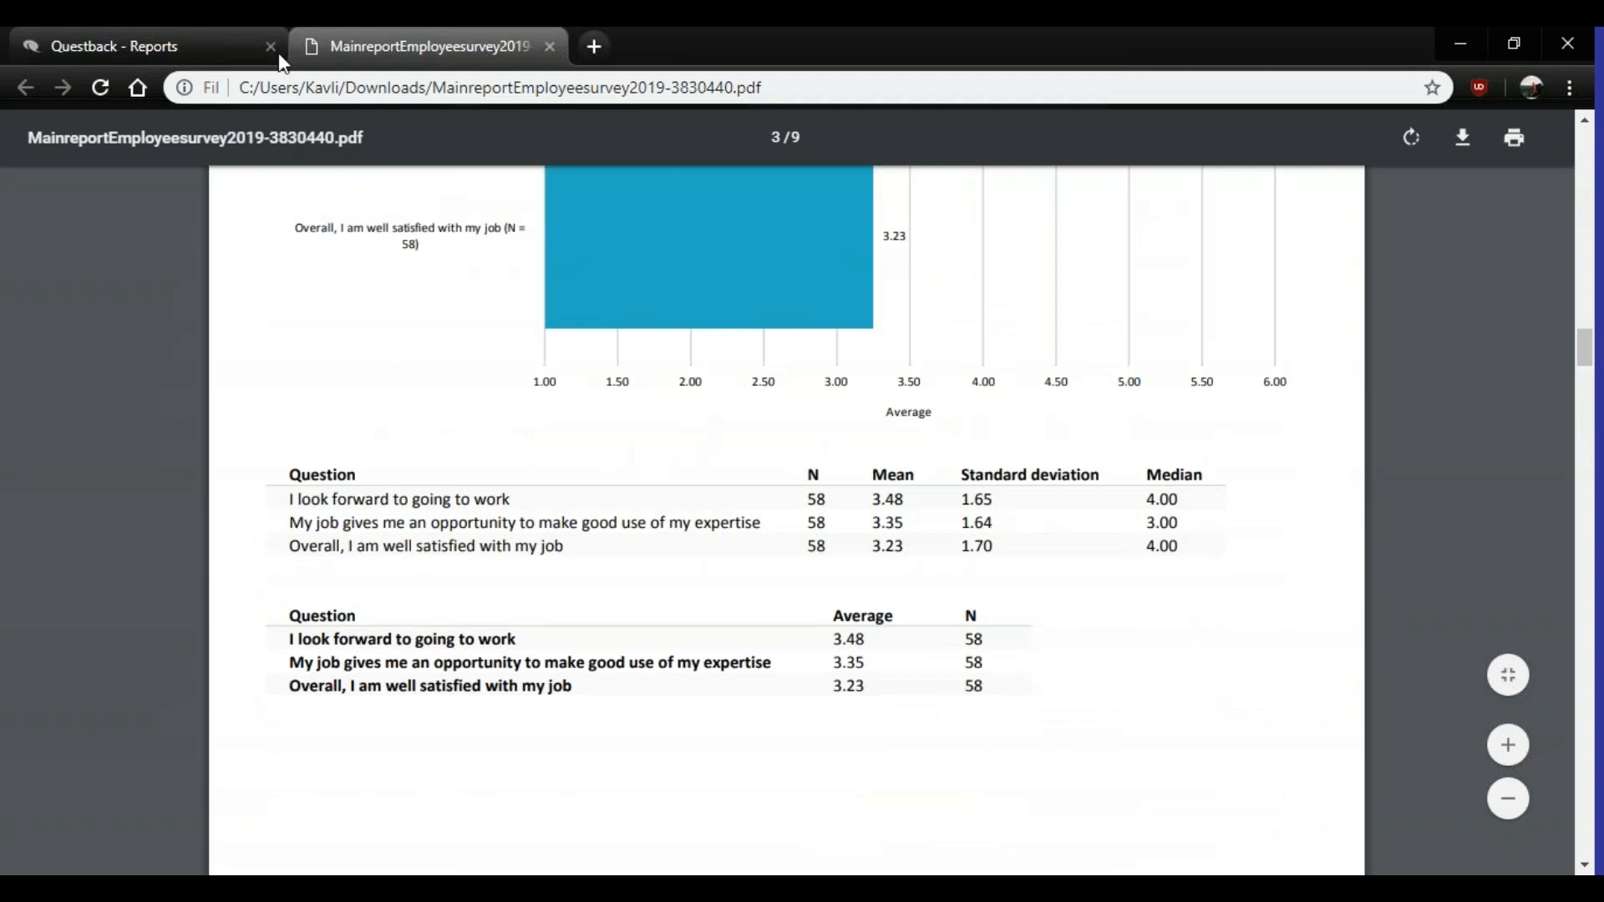
- Return to the survey's report list in Questback and open "Main report: Employee survey 2019"
click(172, 39)
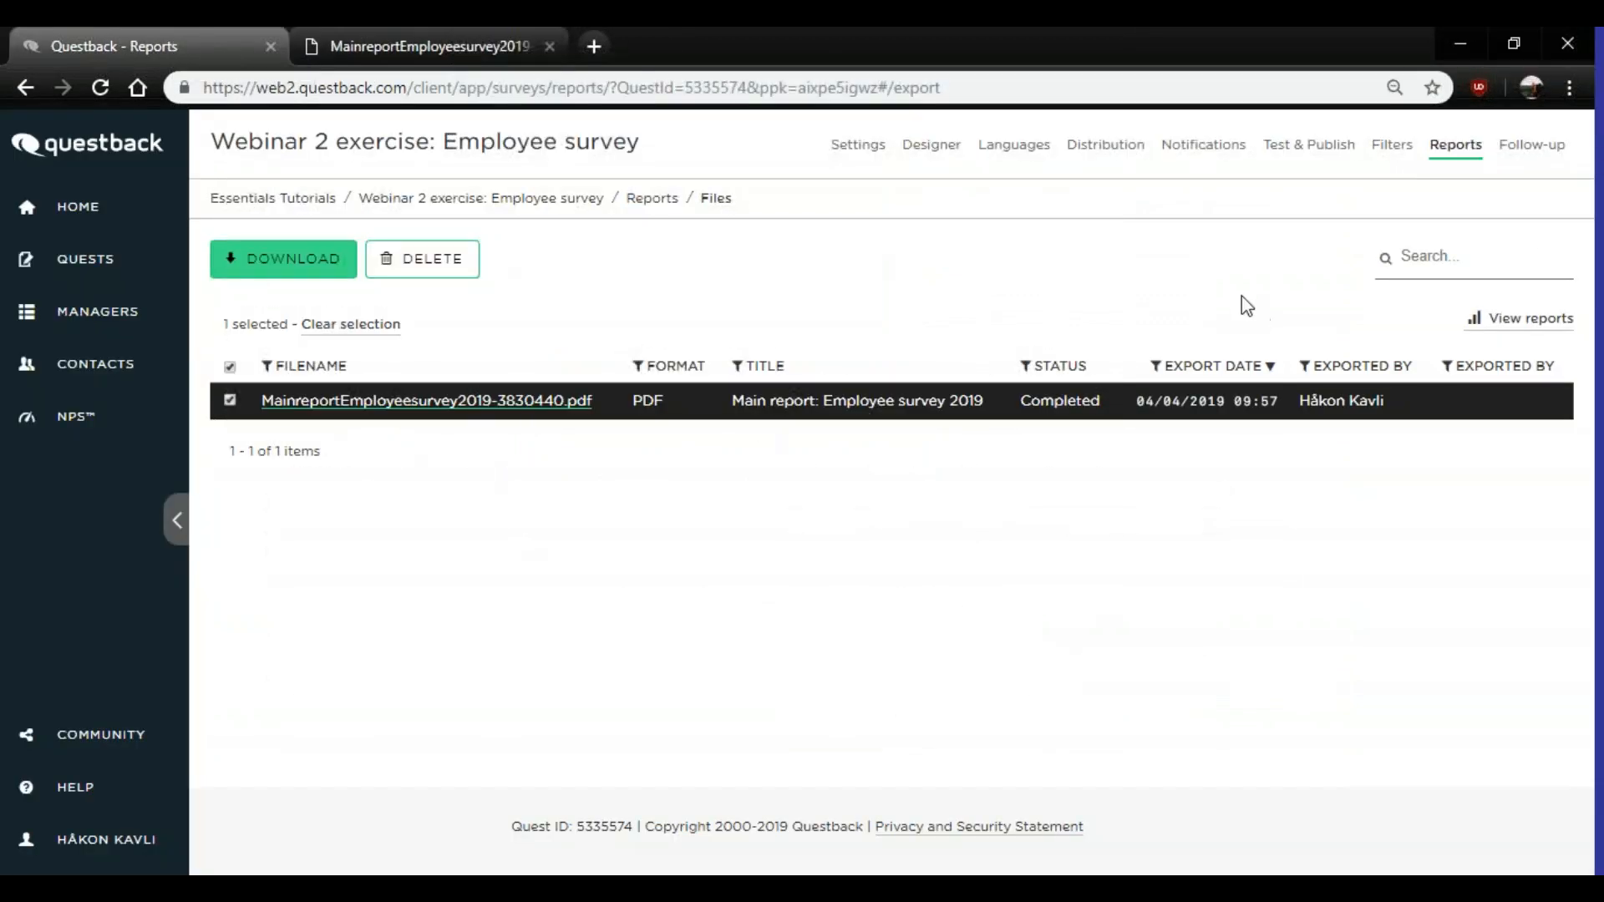
click(1518, 322)
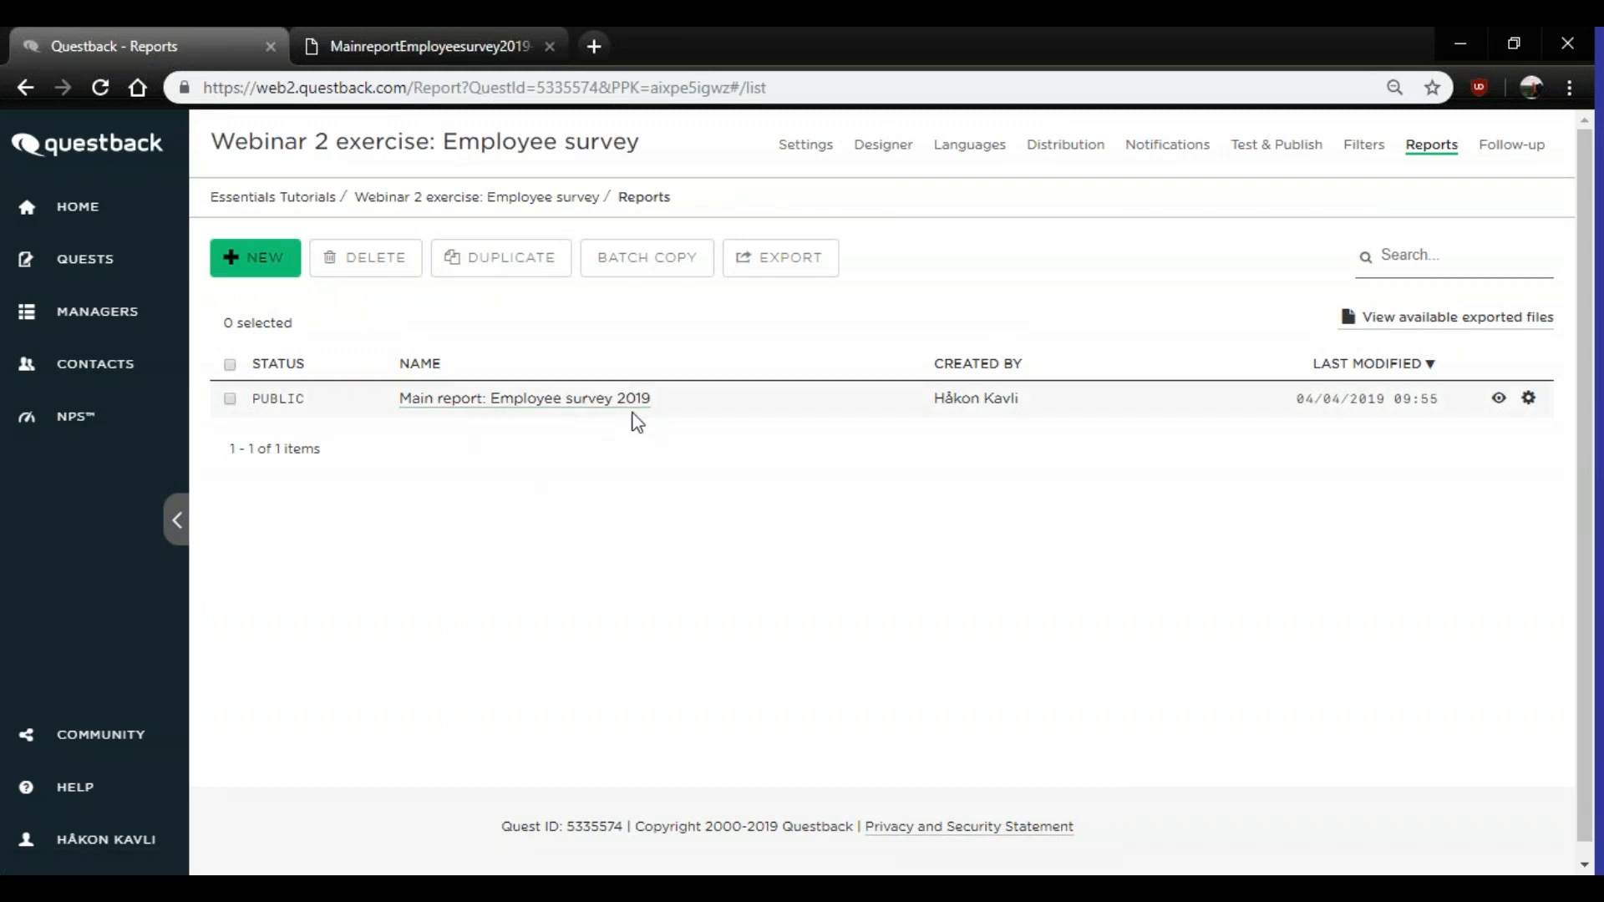
click(517, 406)
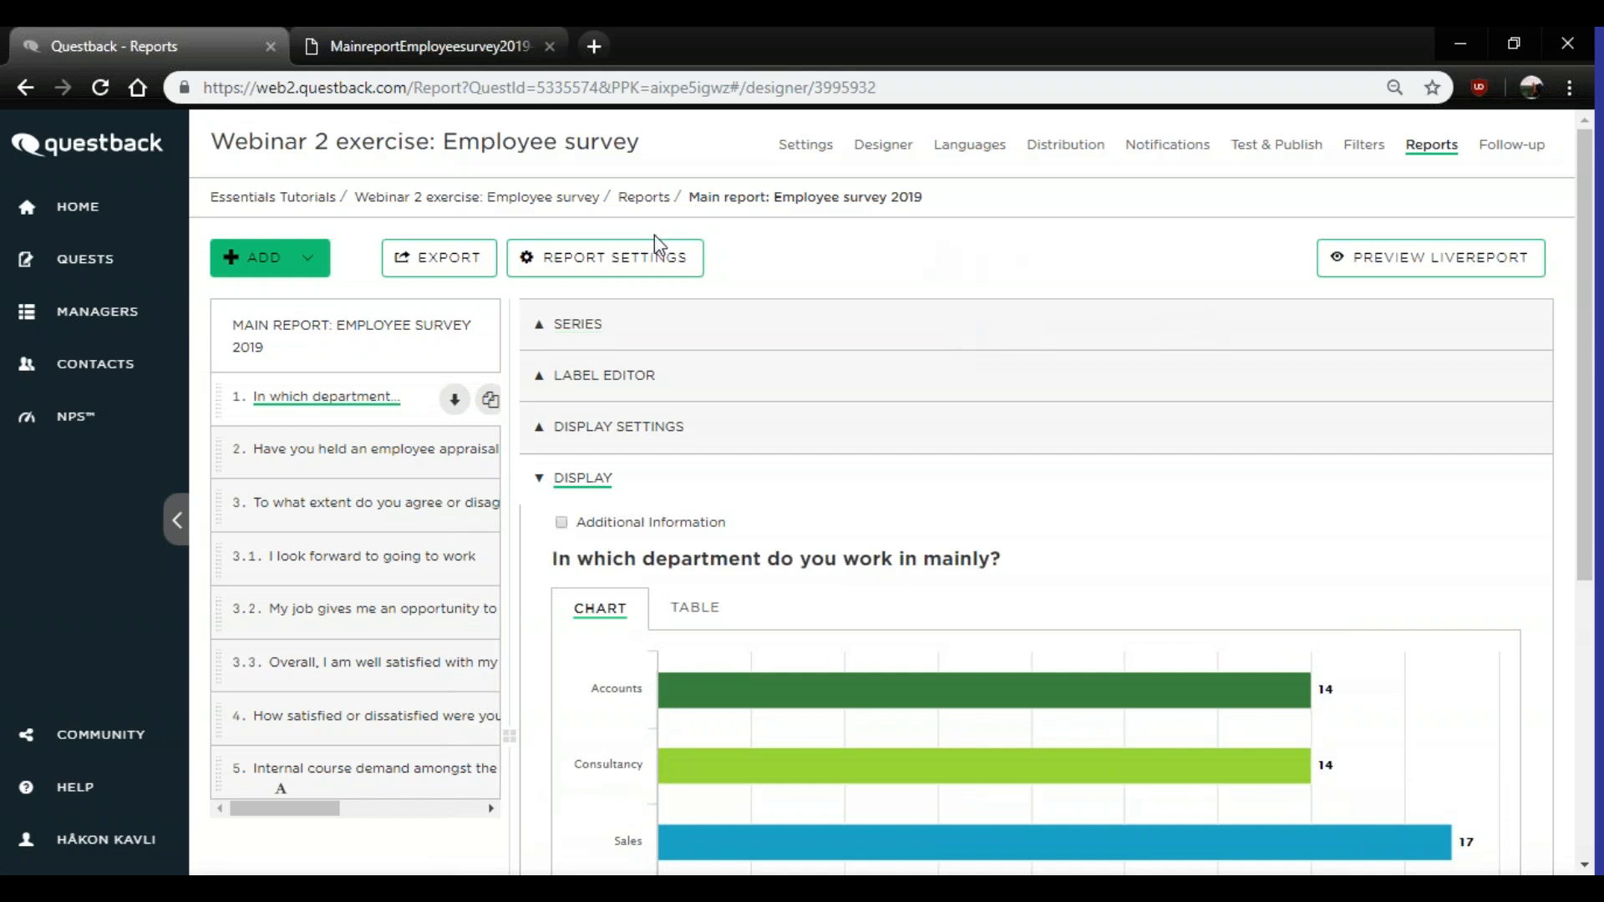
- Turn off the password requirement for the LiveReport and save the report settings
click(596, 265)
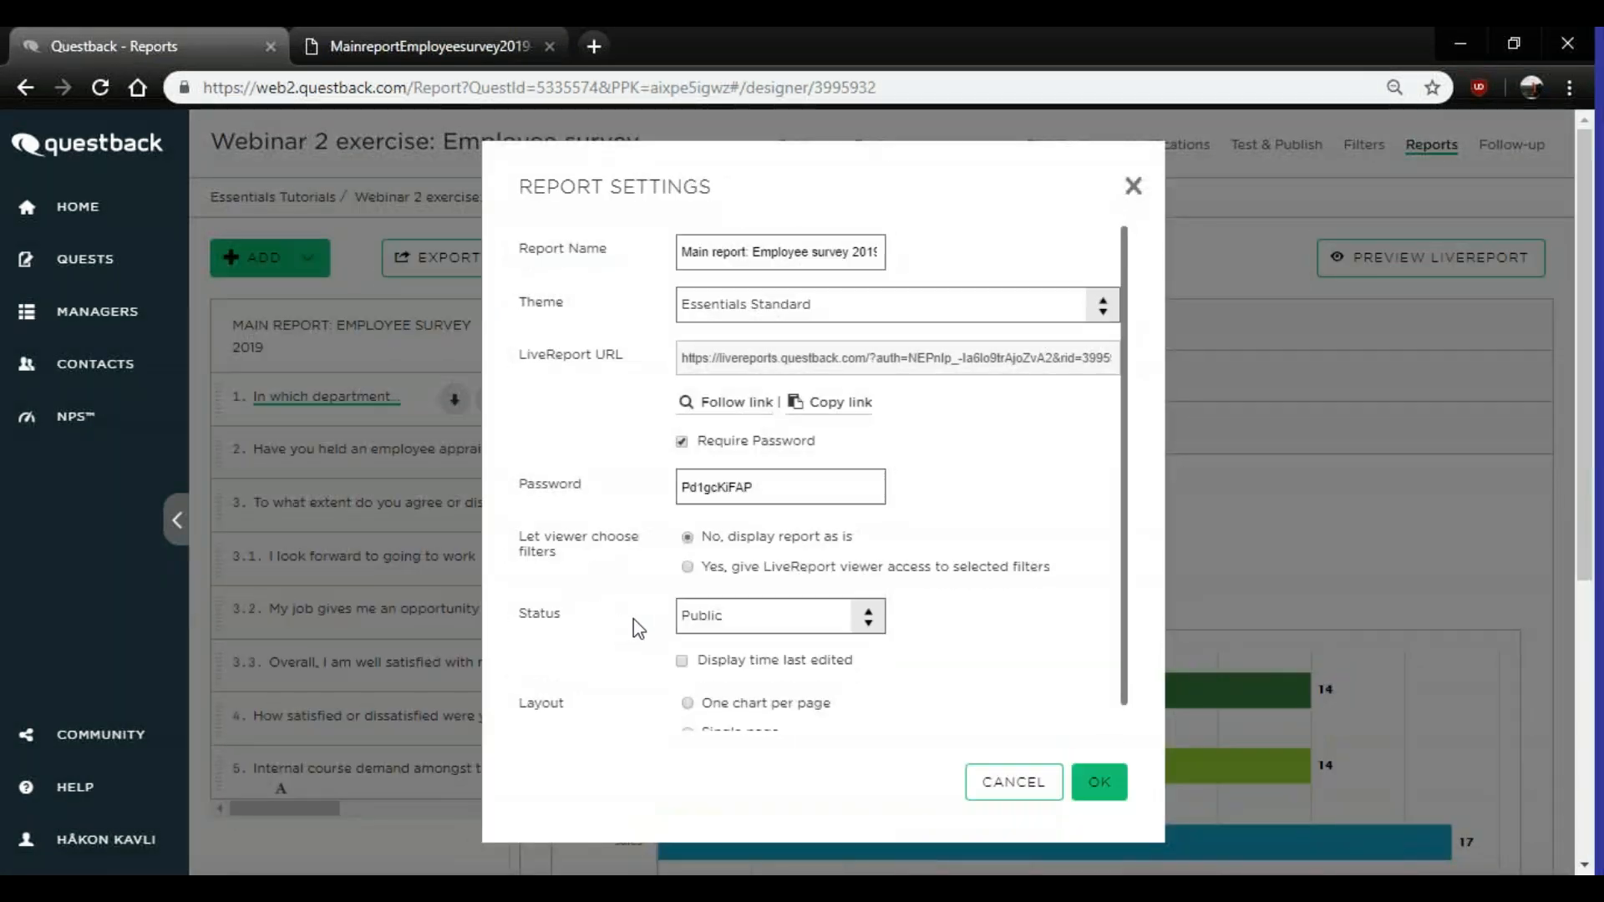
scroll(735, 618, down, 1)
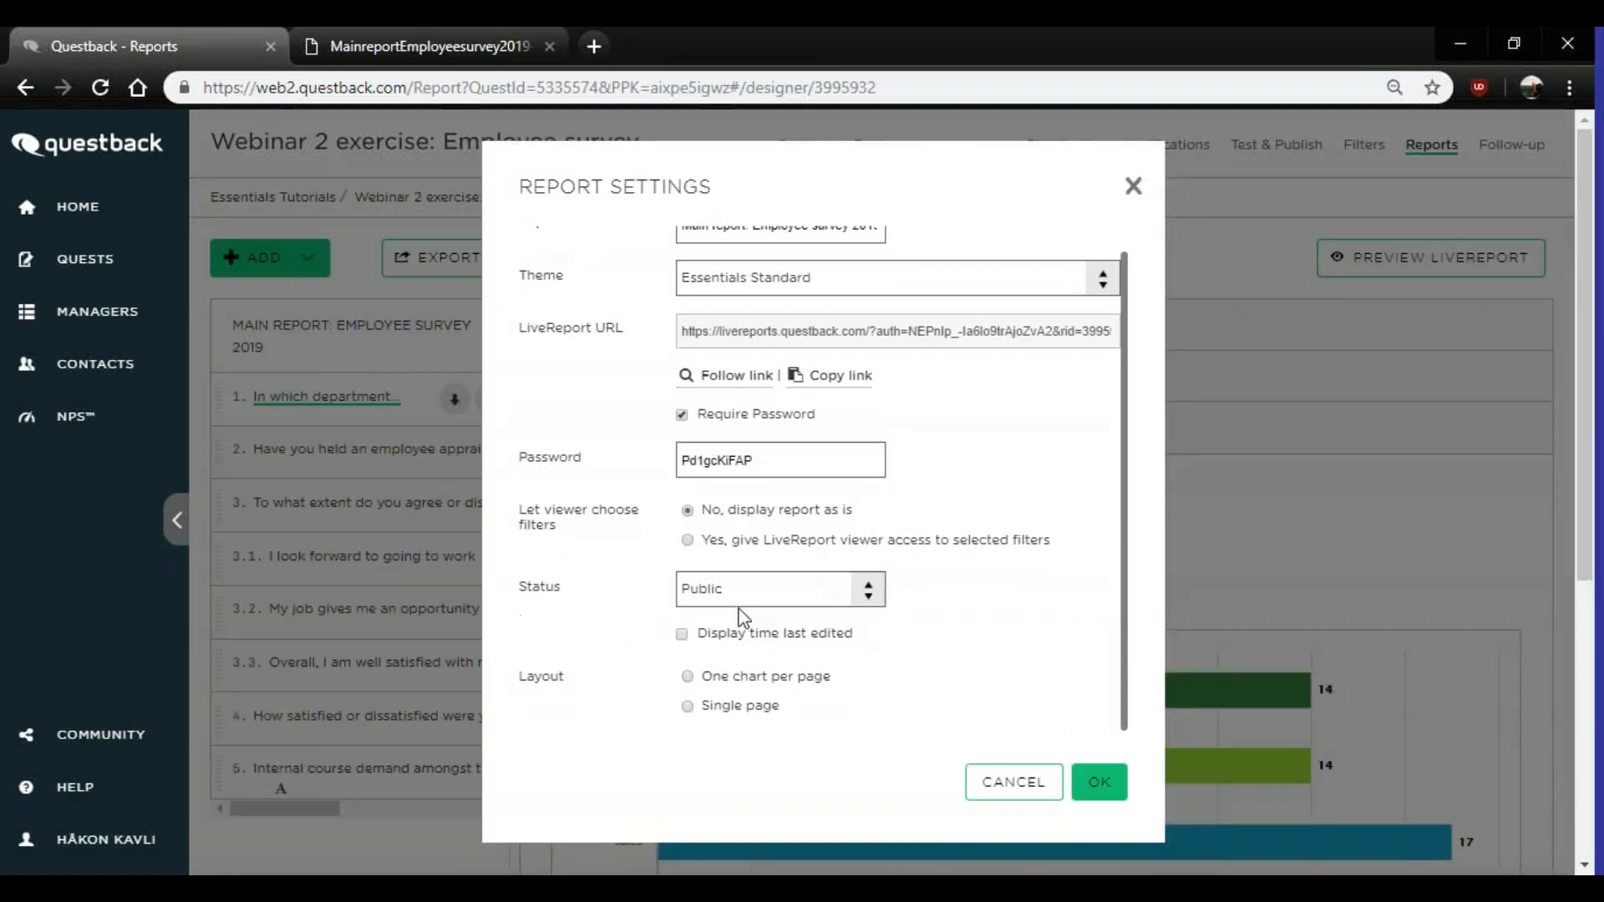
click(682, 415)
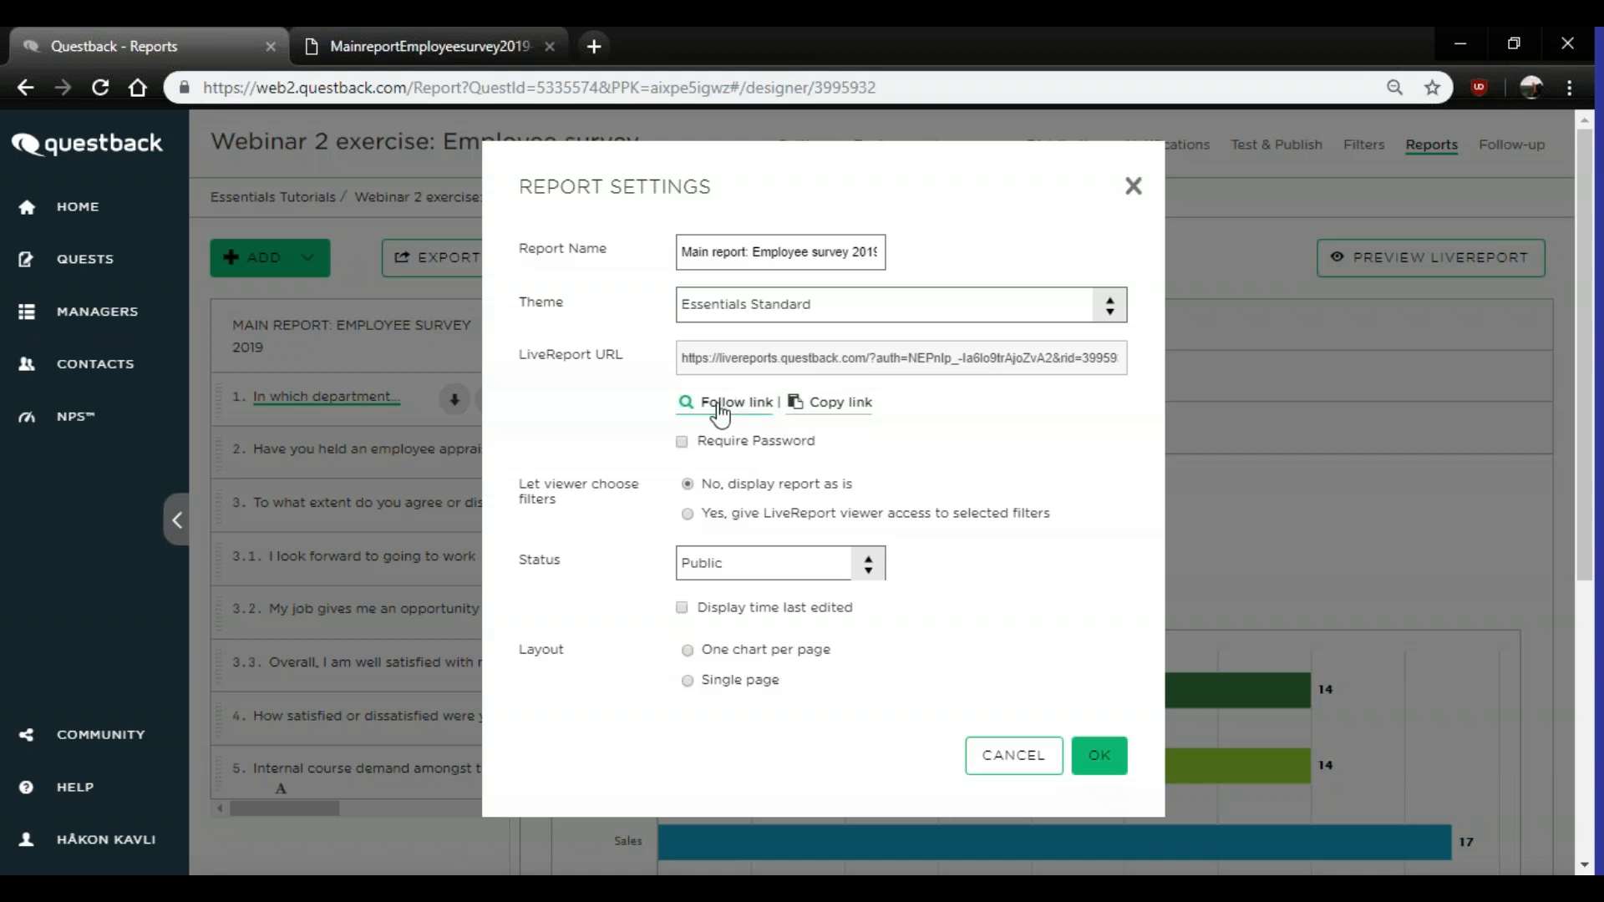
click(720, 410)
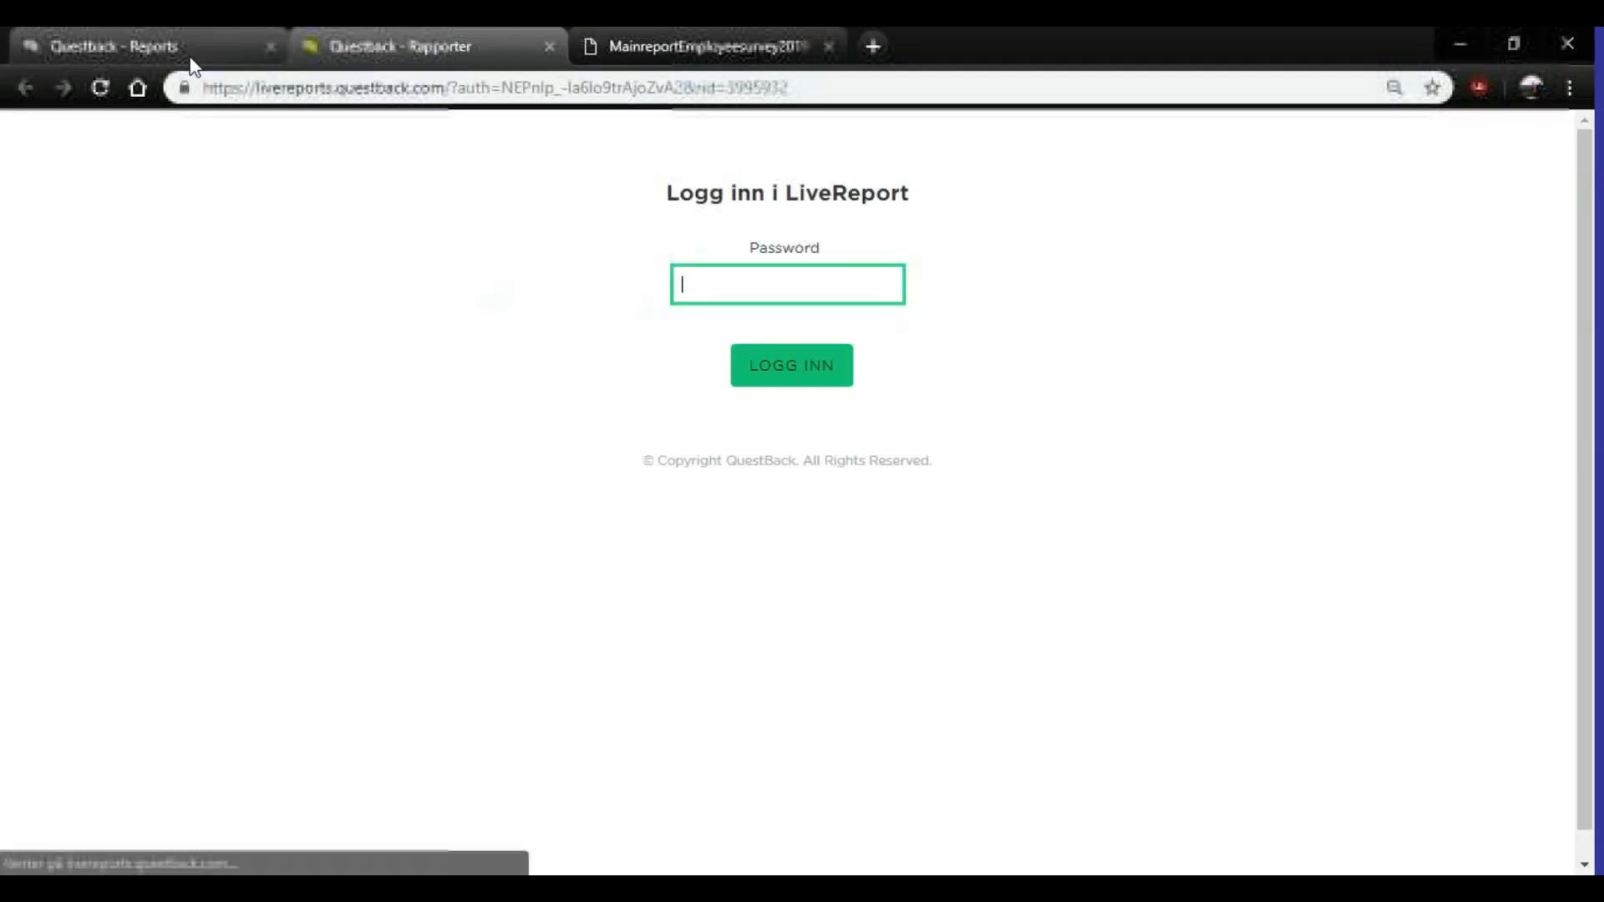
click(550, 45)
scroll(1048, 639, down, 1)
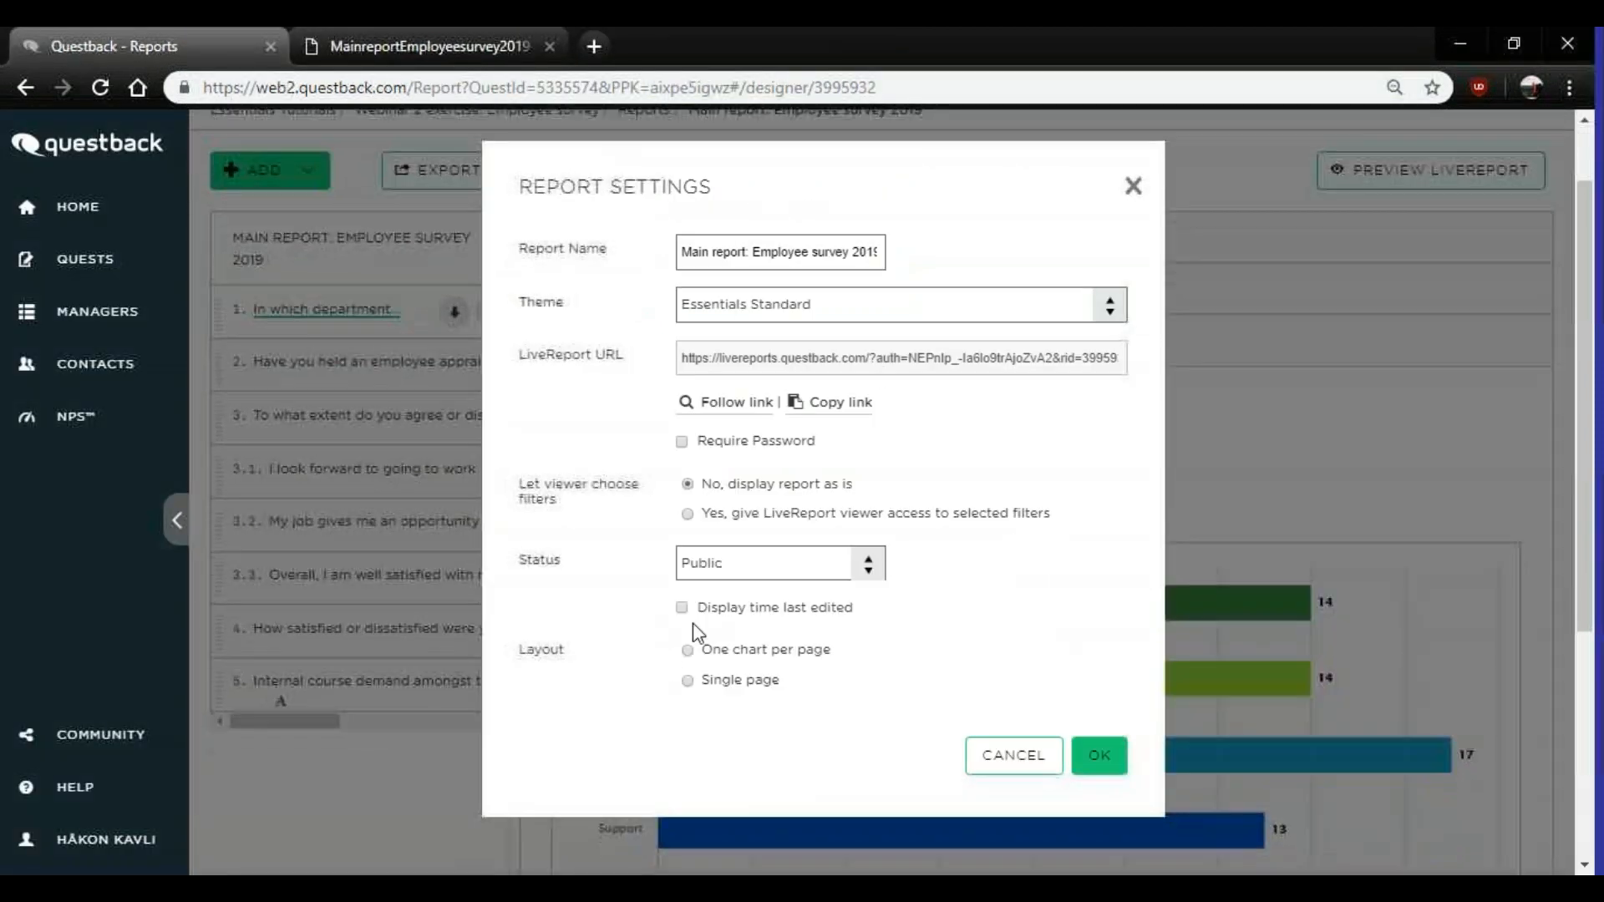
scroll(693, 623, down, 3)
click(1095, 757)
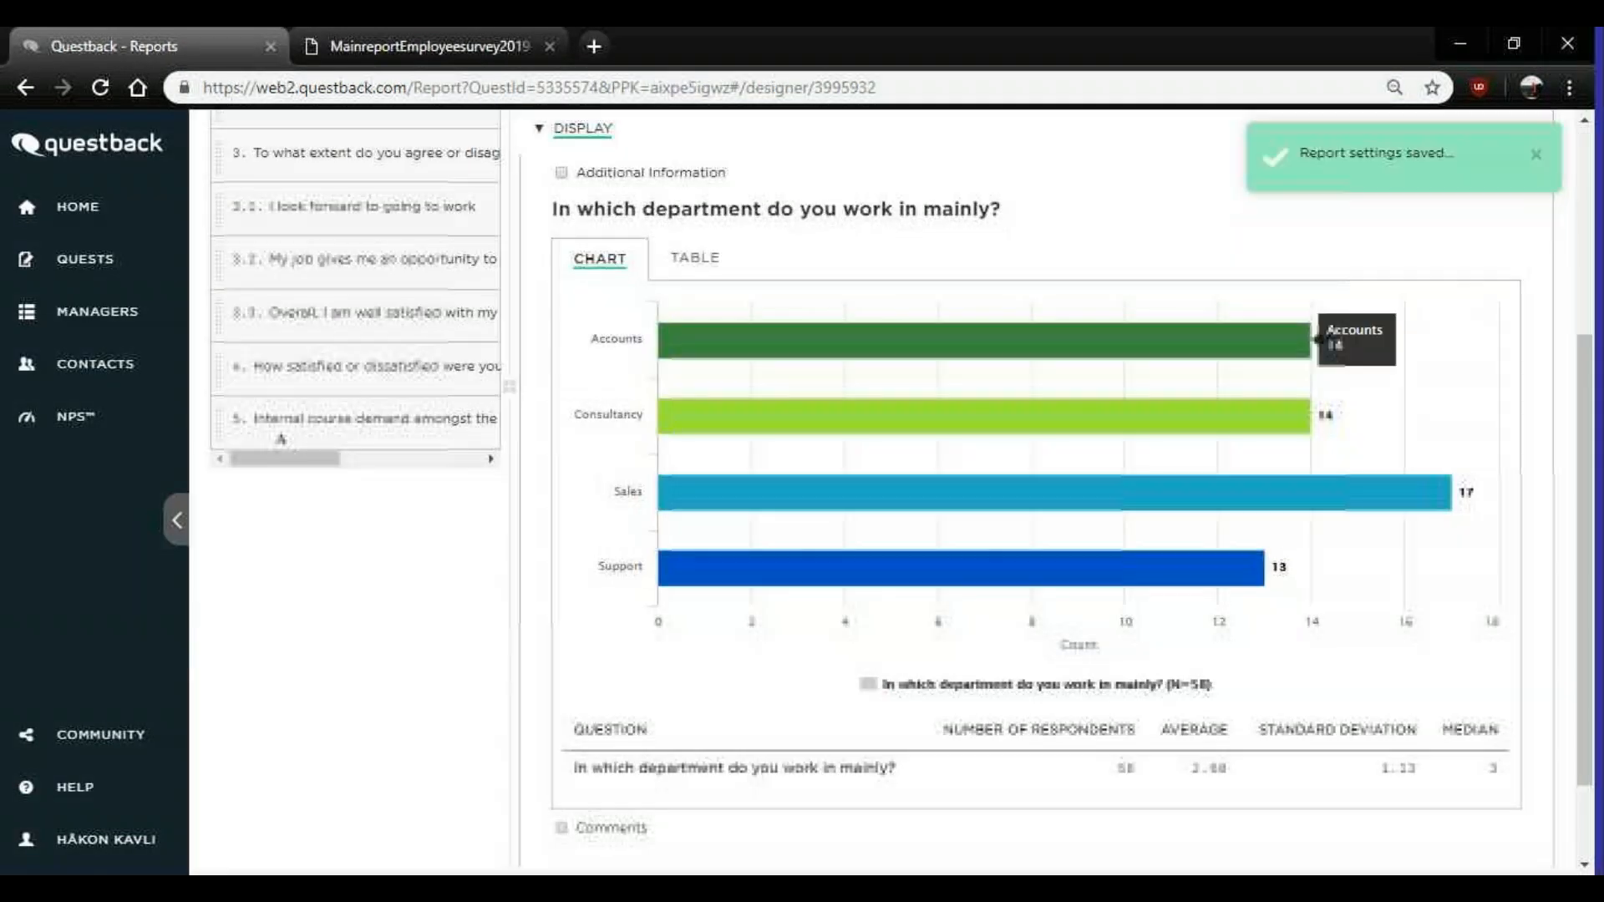
- Preview the LiveReport, review the department question's chart and go on to page 2
scroll(1399, 360, up, 4)
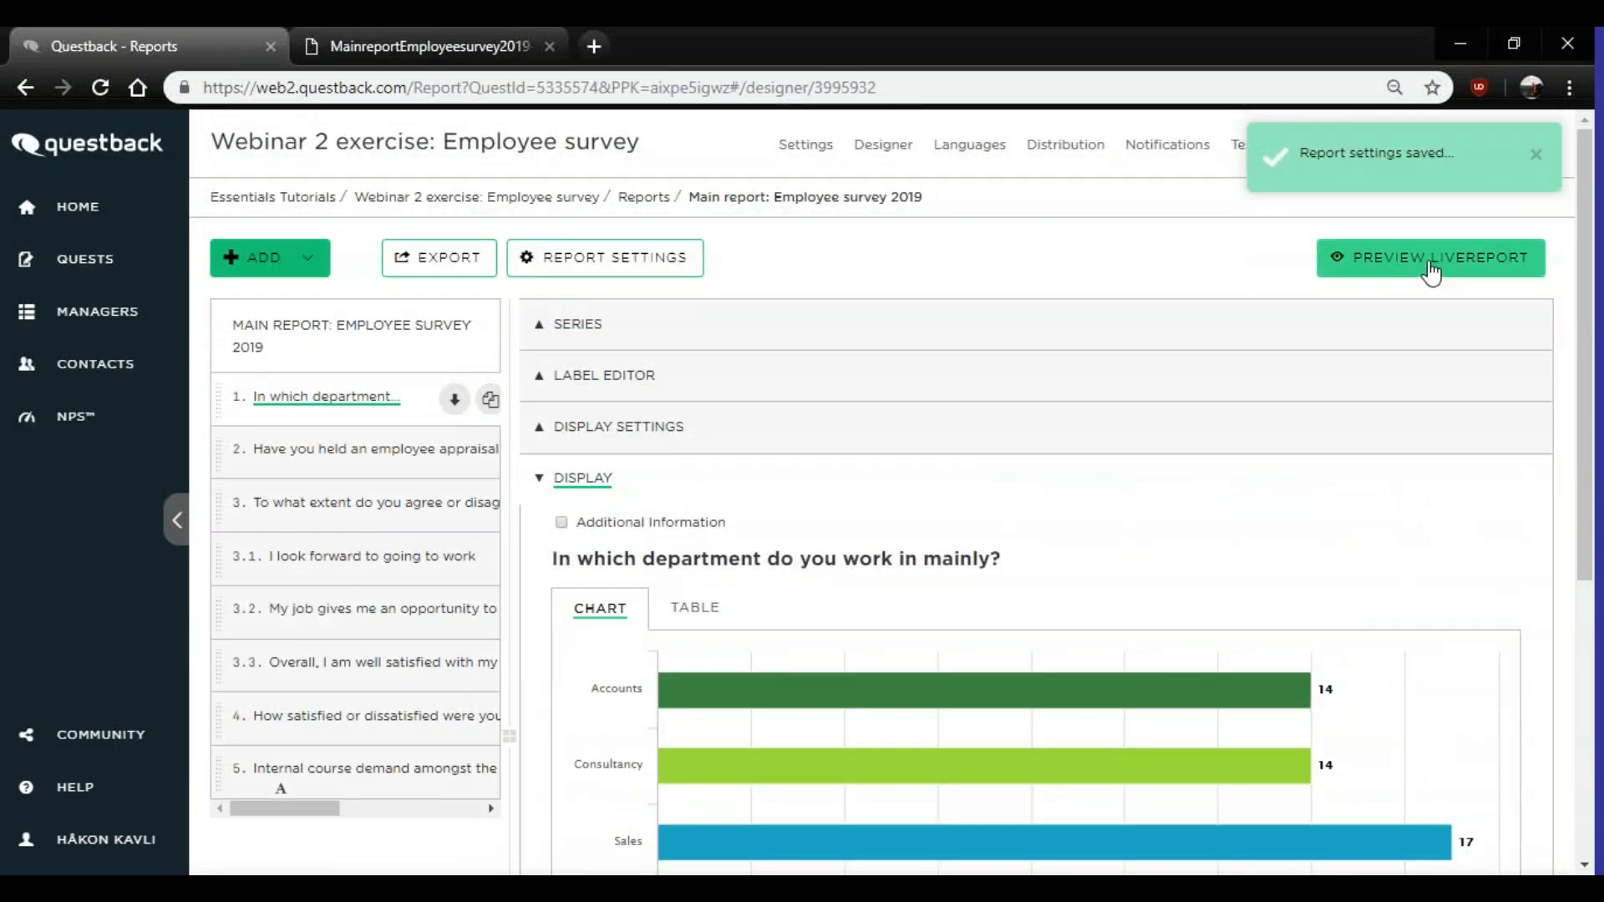
click(1432, 272)
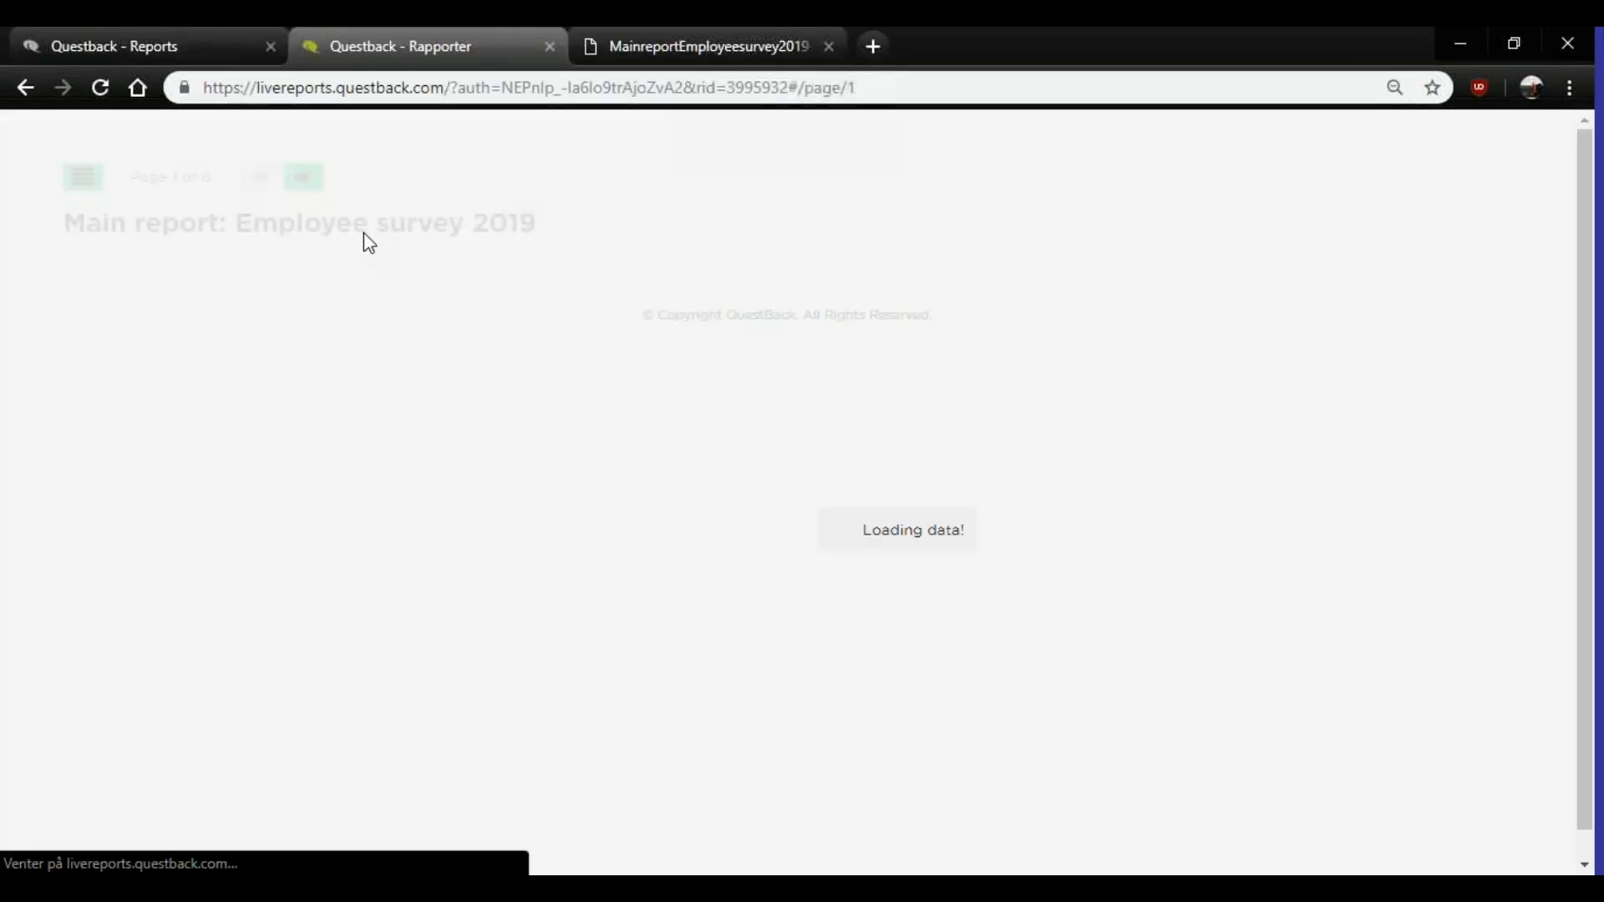
scroll(535, 297, down, 2)
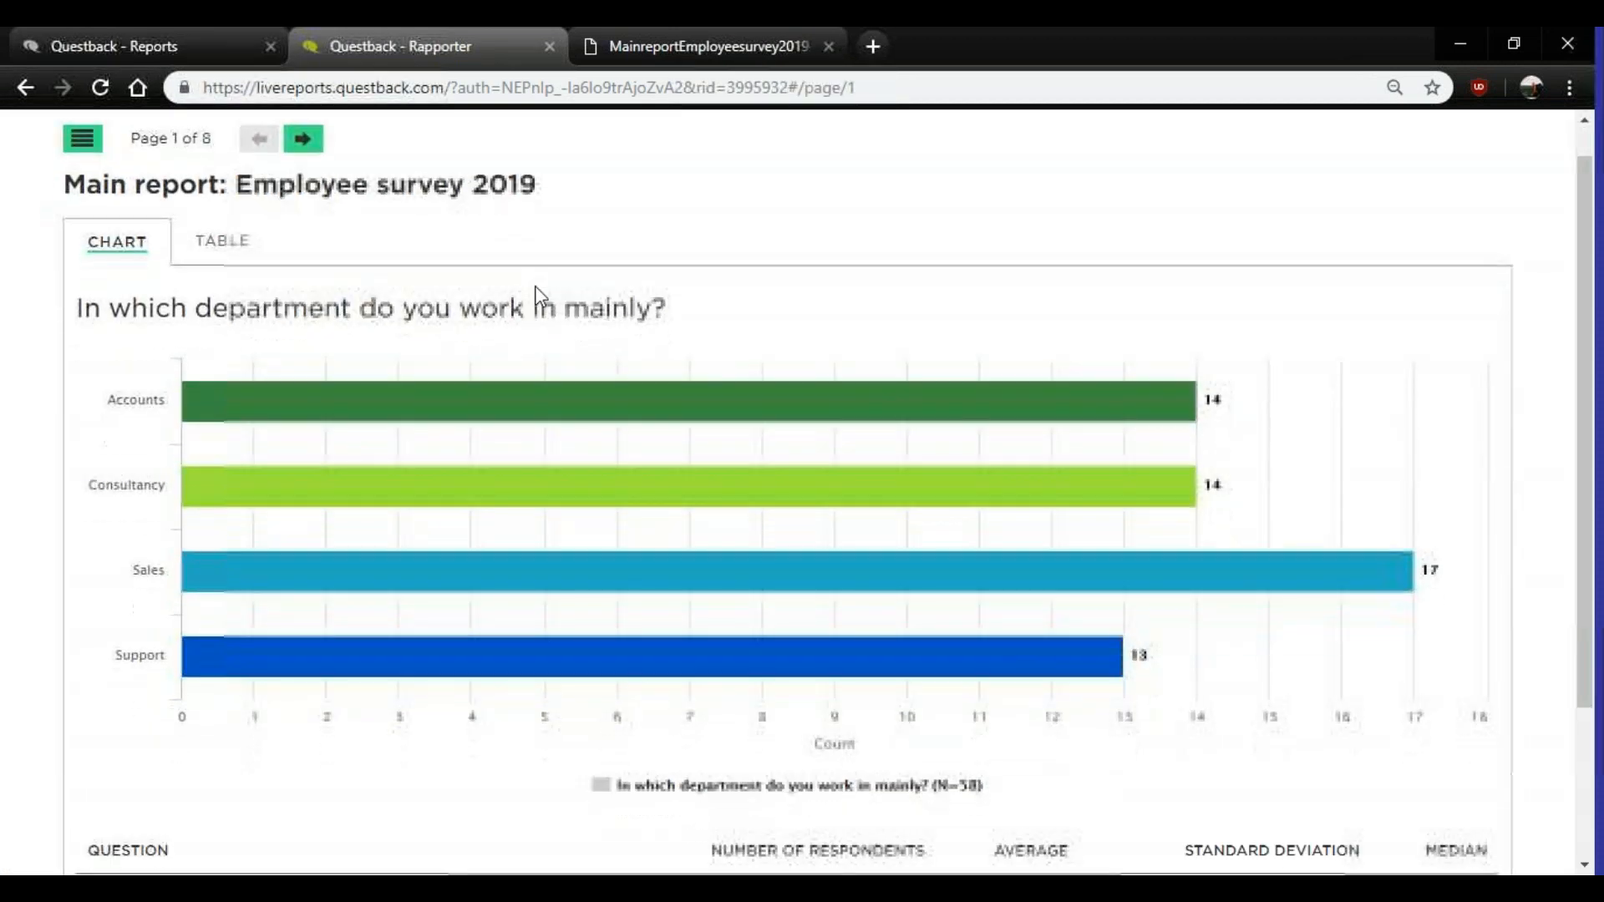
scroll(528, 305, down, 1)
scroll(537, 304, up, 3)
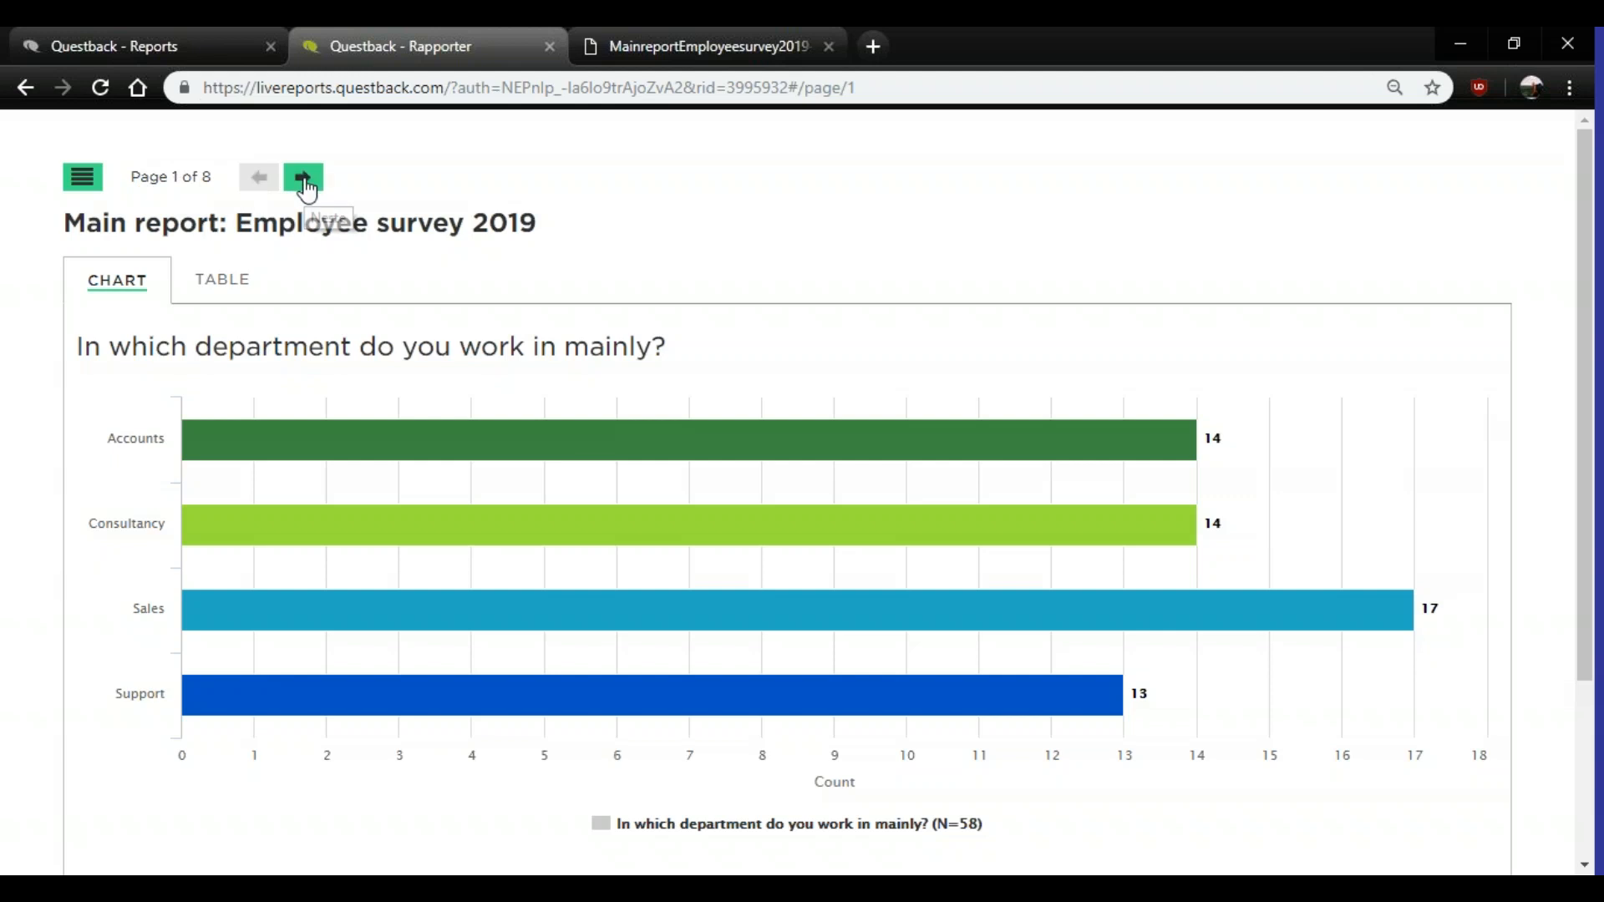
click(306, 189)
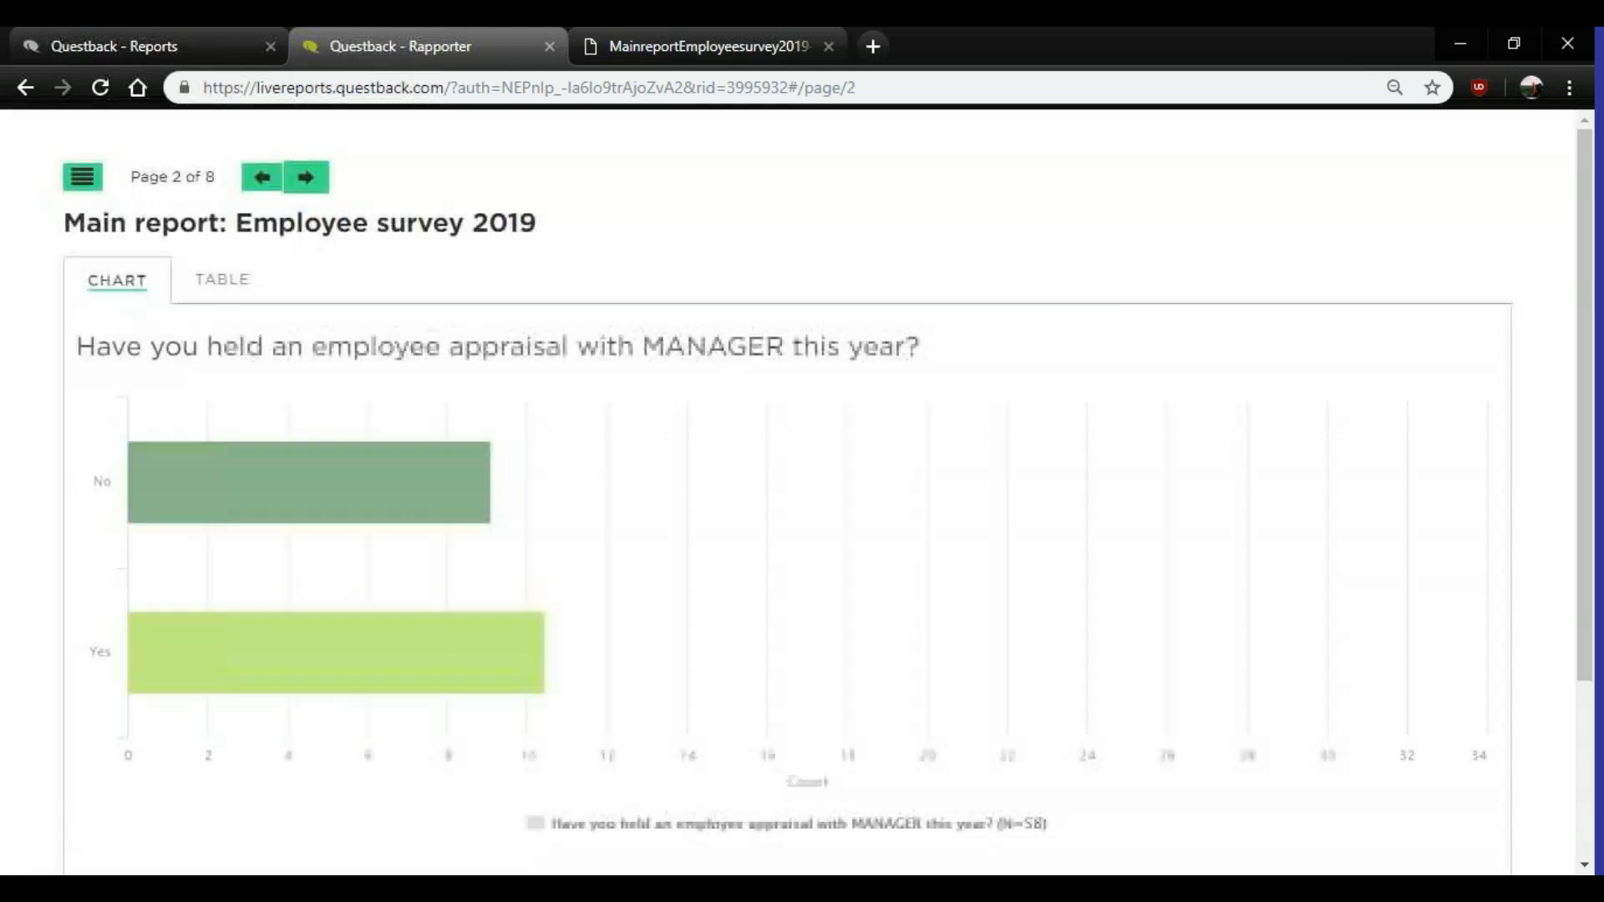
- Page through the LiveReport to page 4, and return to the report editor
click(307, 189)
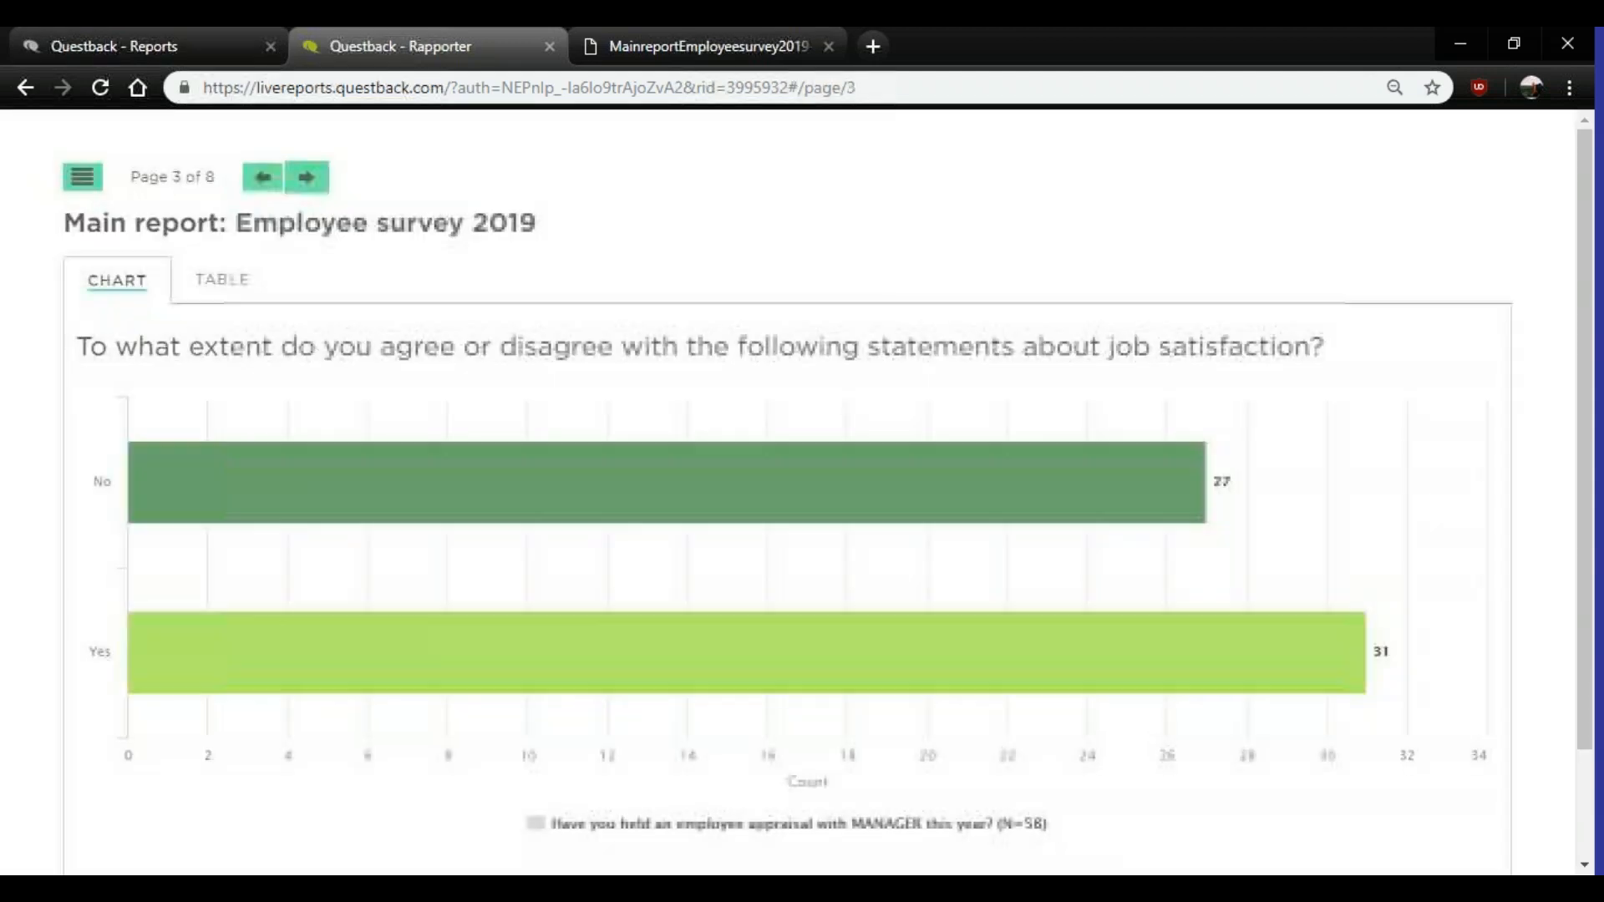
click(308, 187)
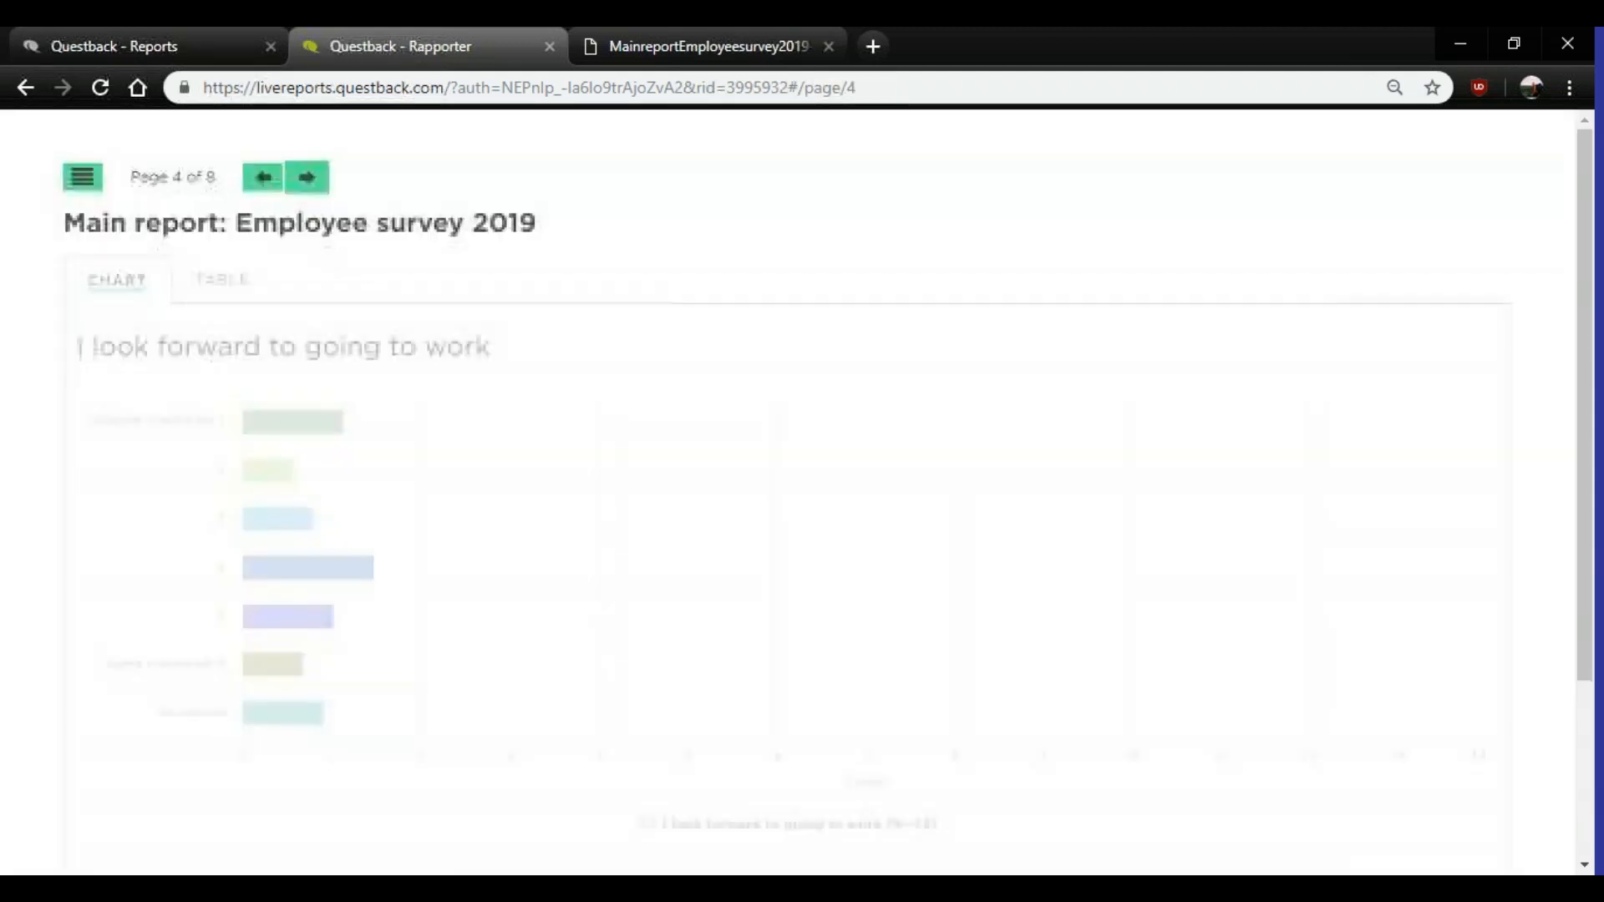
click(185, 52)
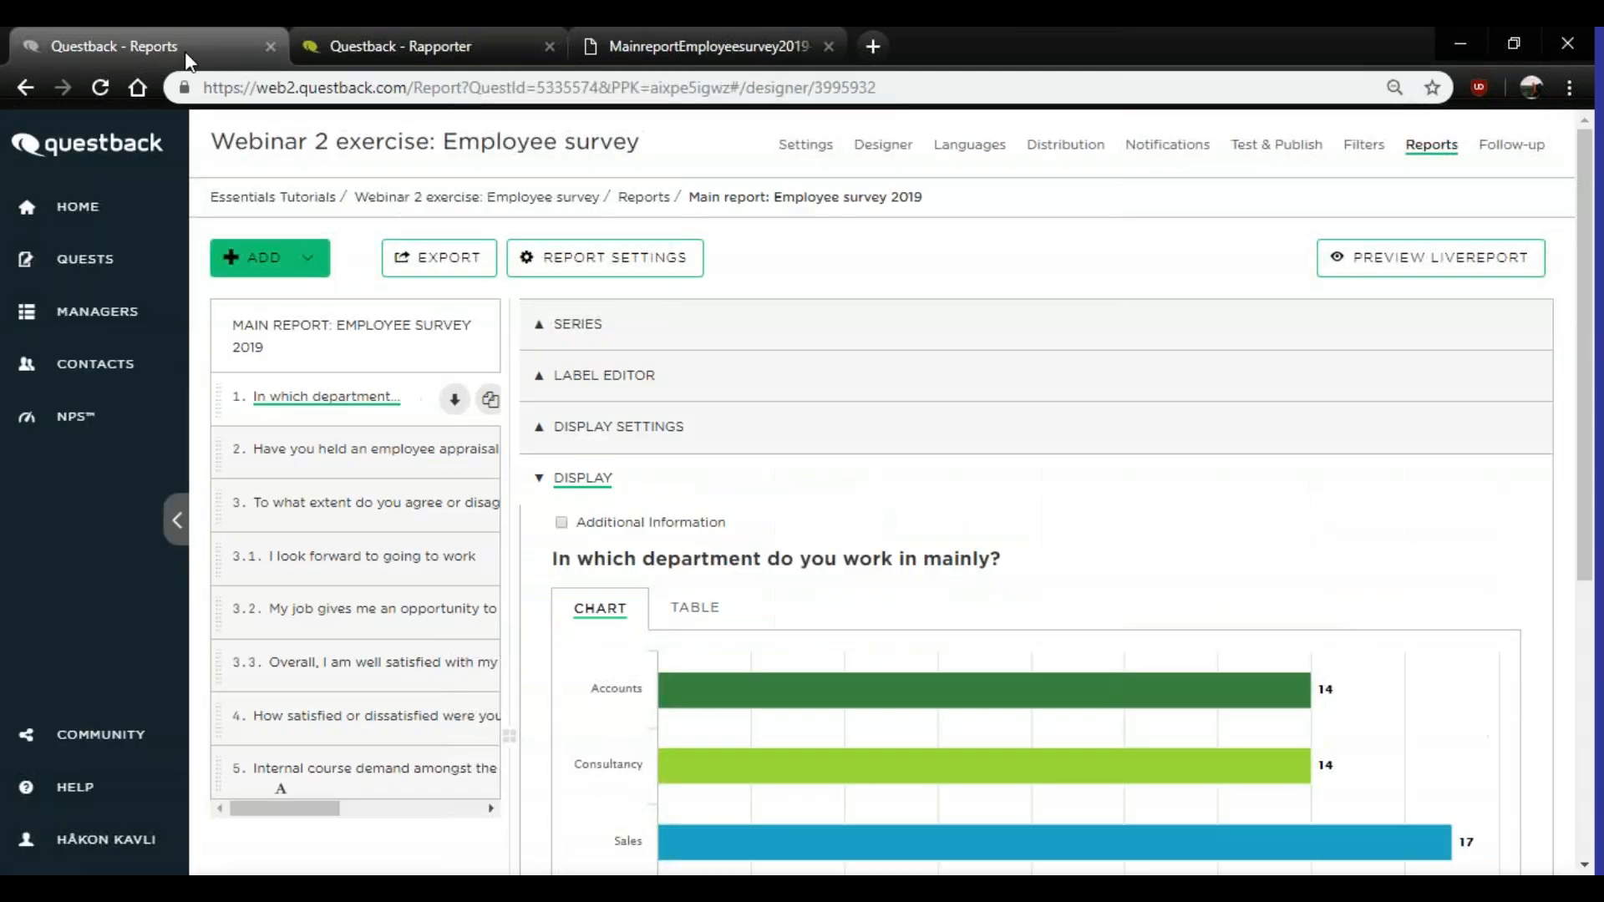
- Set the report's layout to a single page with the two column layout and save the report settings
click(635, 268)
scroll(717, 626, down, 1)
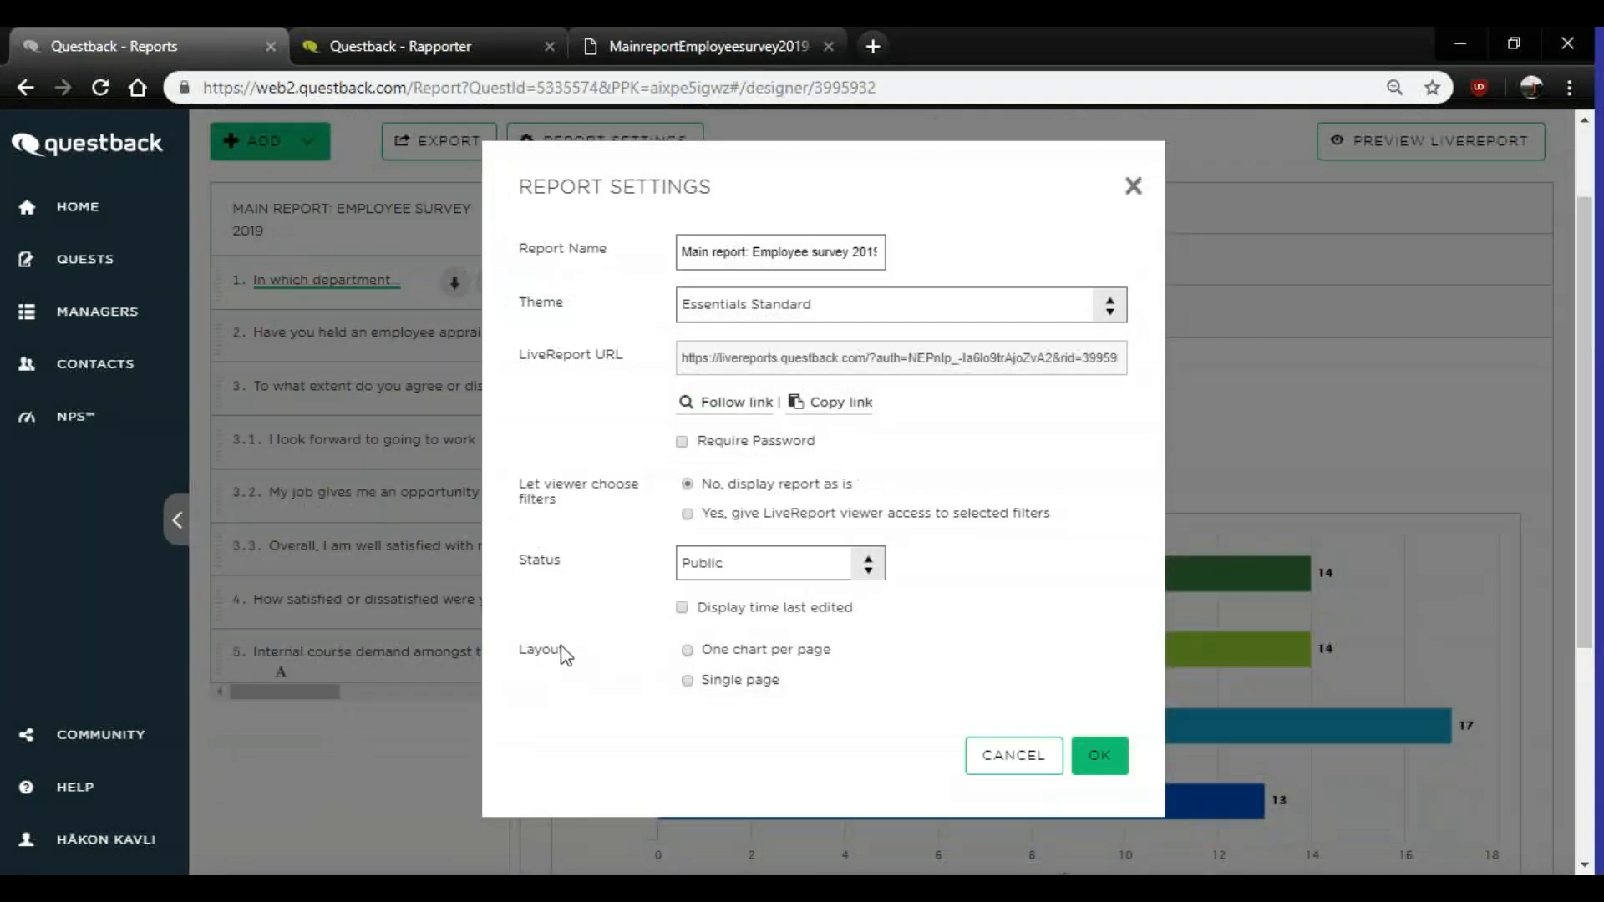
click(687, 680)
scroll(835, 693, down, 1)
click(865, 701)
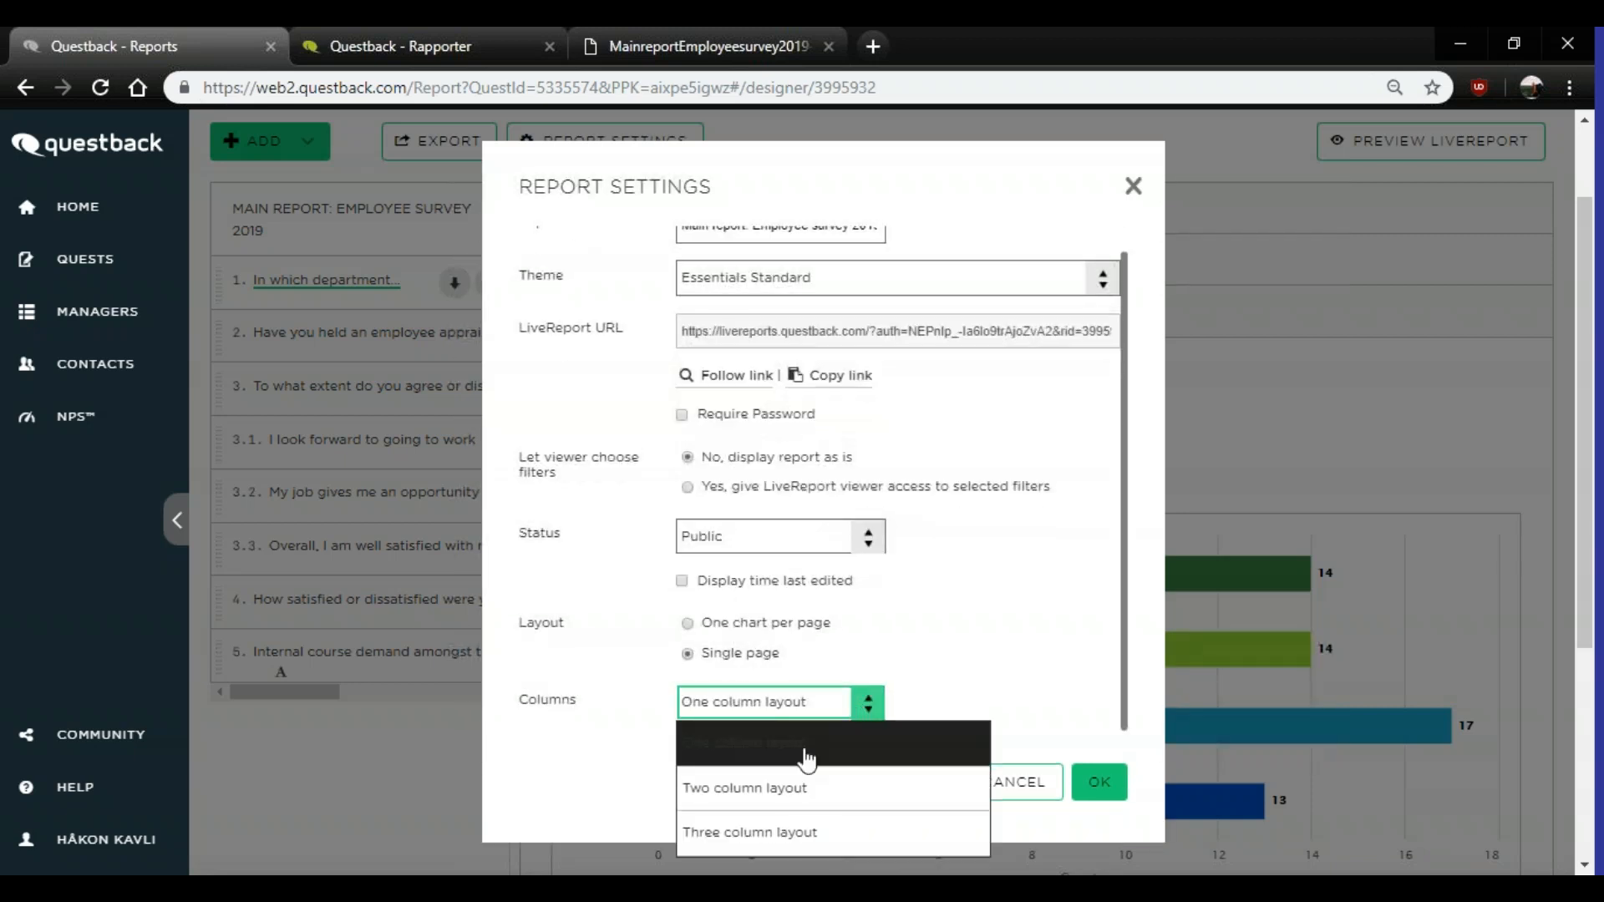
click(760, 802)
click(1099, 783)
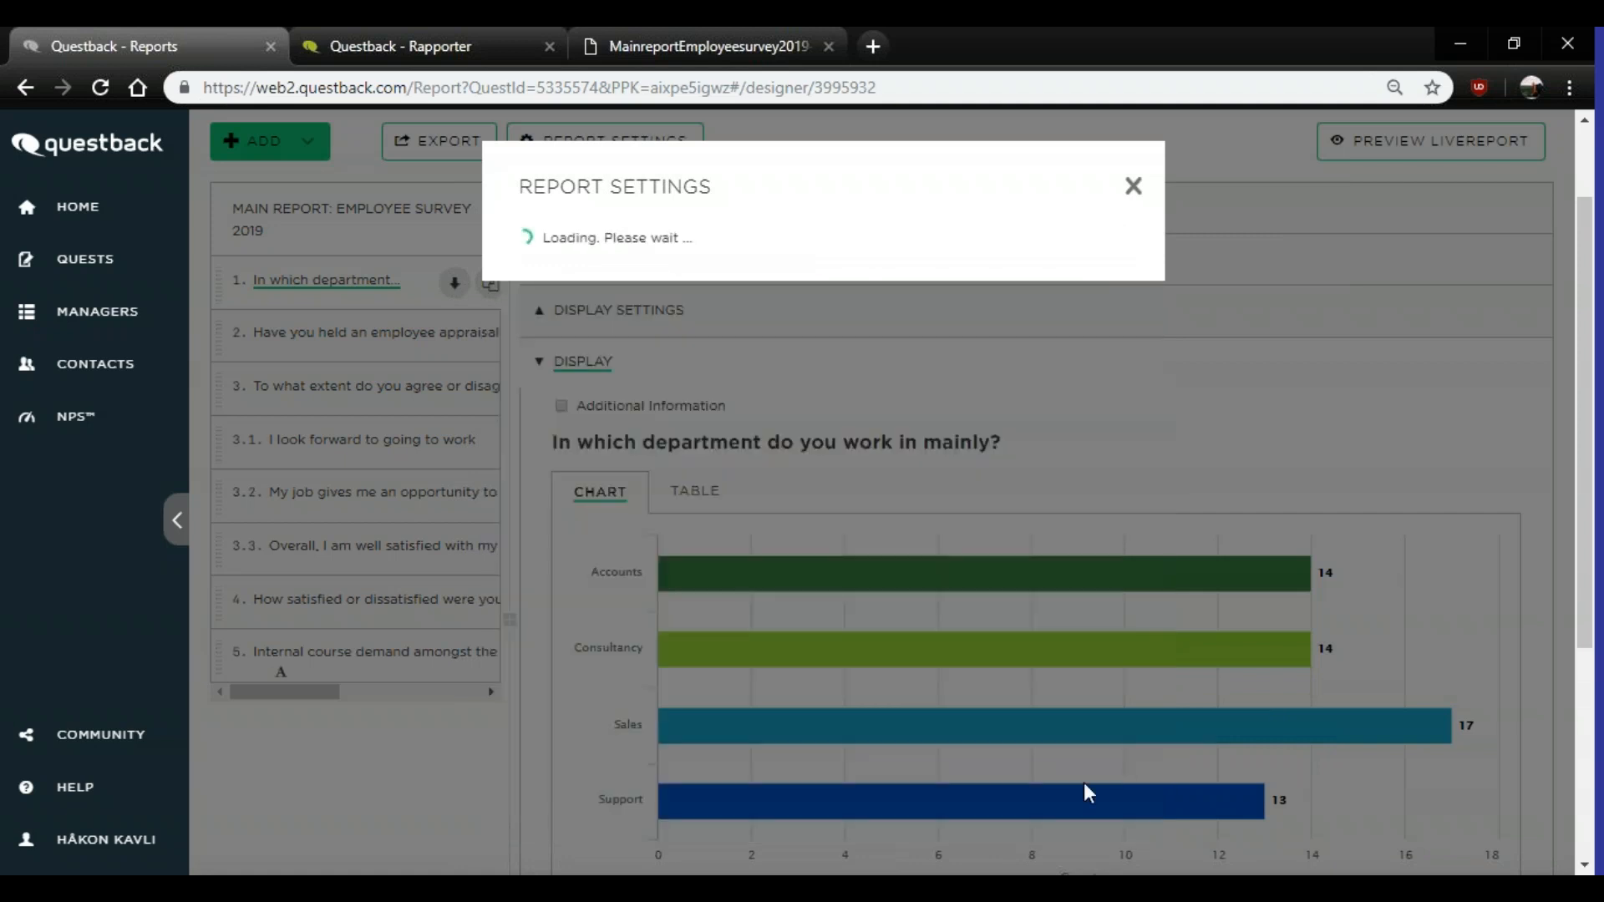
scroll(1400, 323, up, 2)
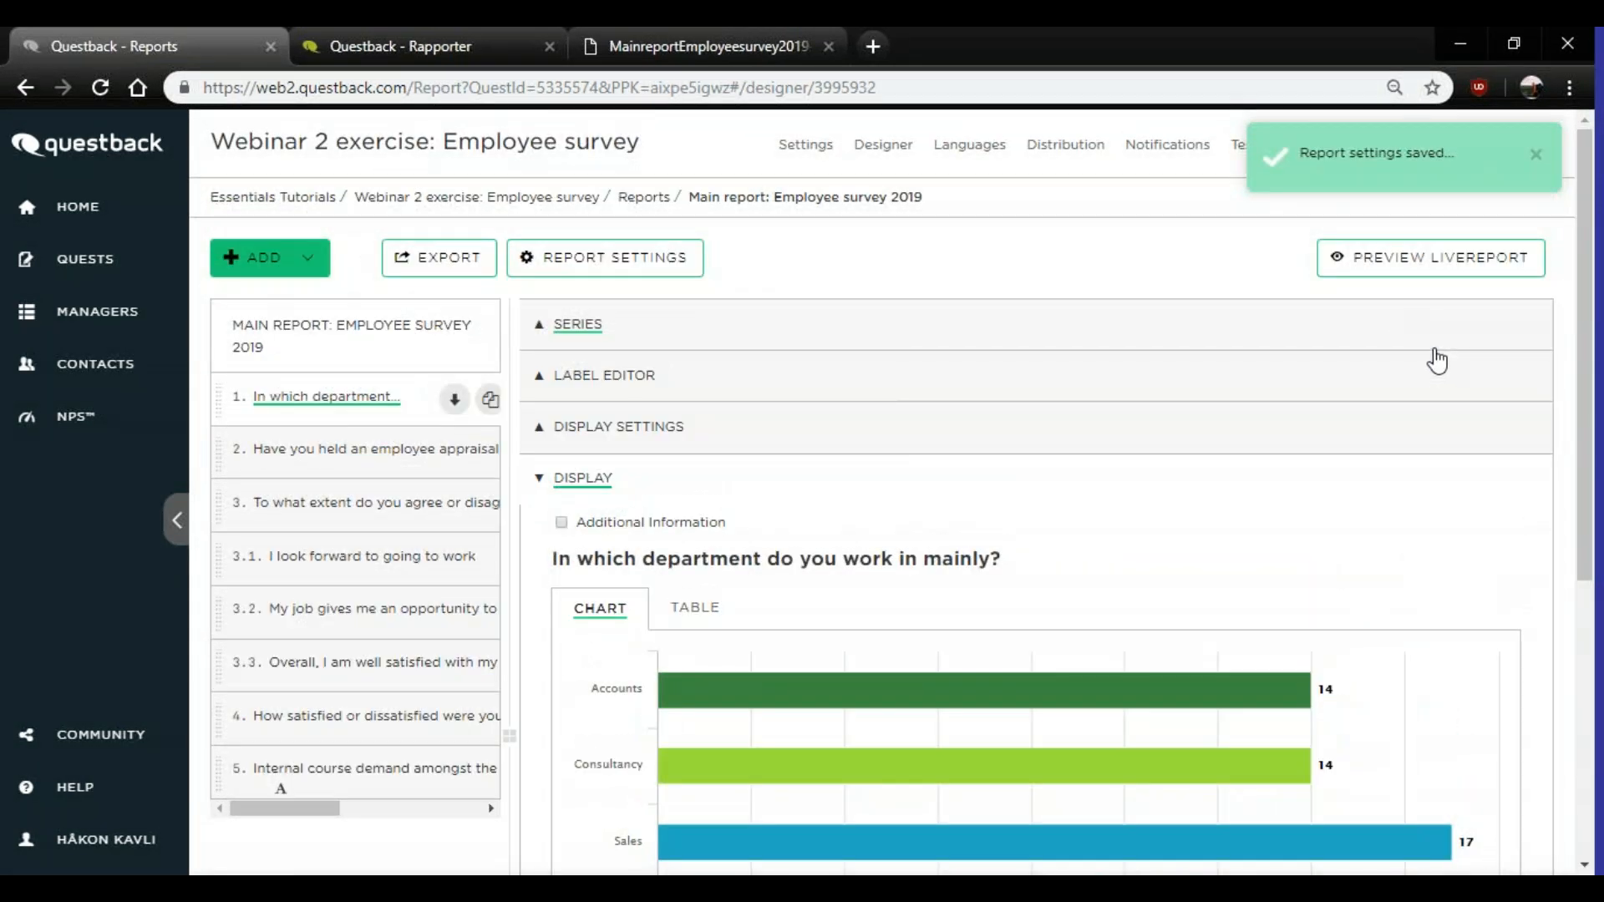
- Preview the LiveReport again and review its charts in the two-column layout down to the internal course demand chart
click(1383, 267)
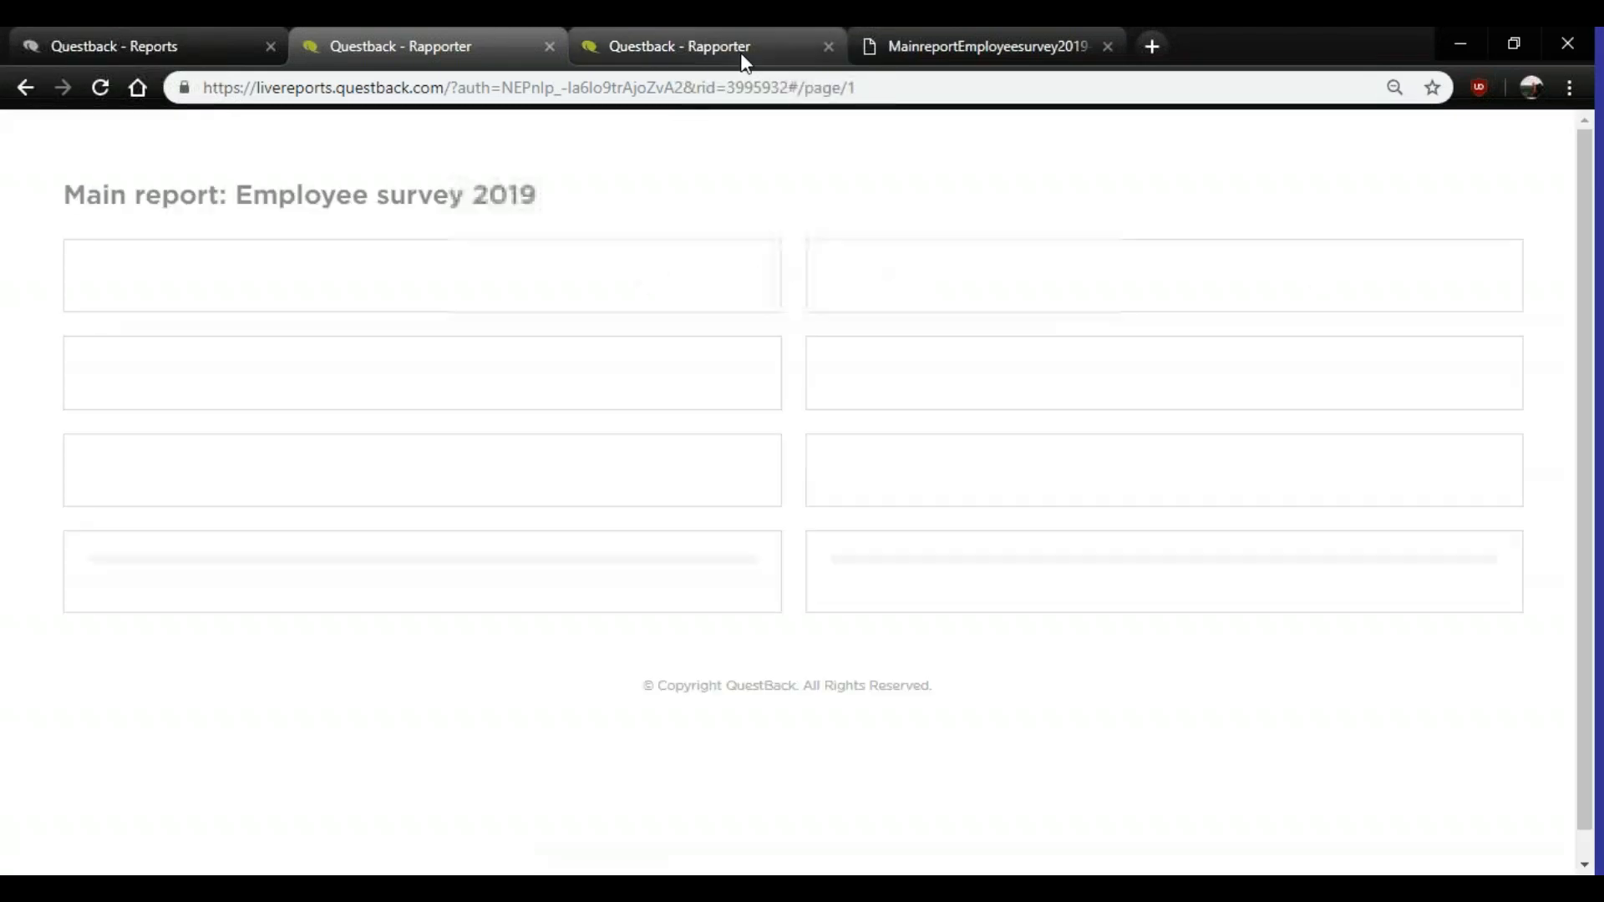
scroll(648, 426, down, 1)
scroll(835, 466, down, 1)
scroll(836, 463, down, 6)
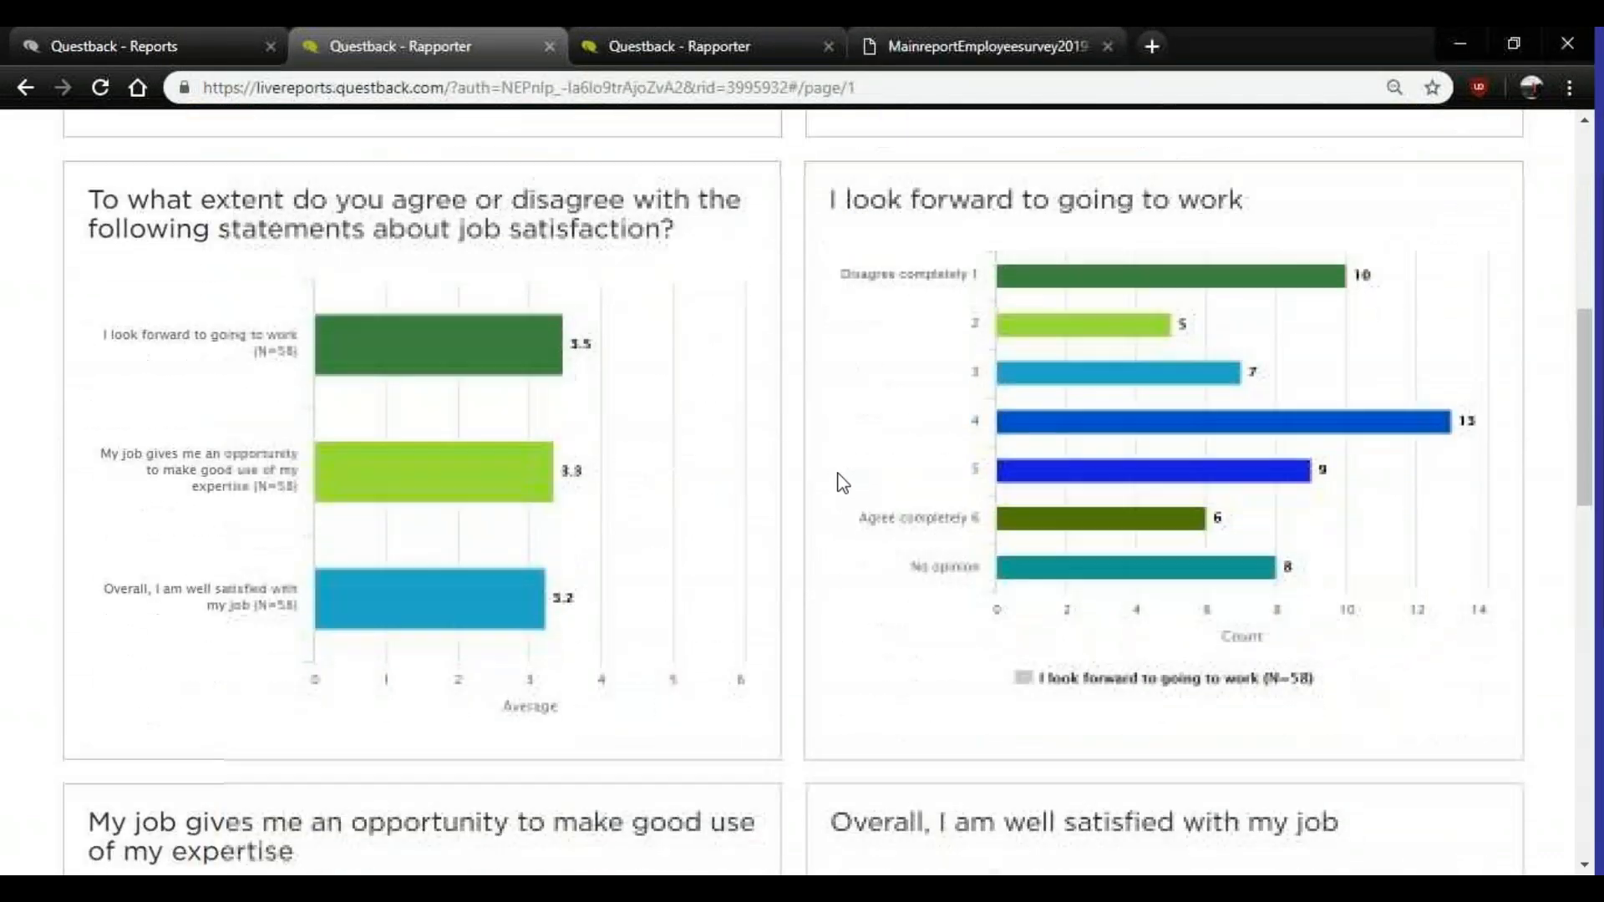
scroll(837, 474, down, 5)
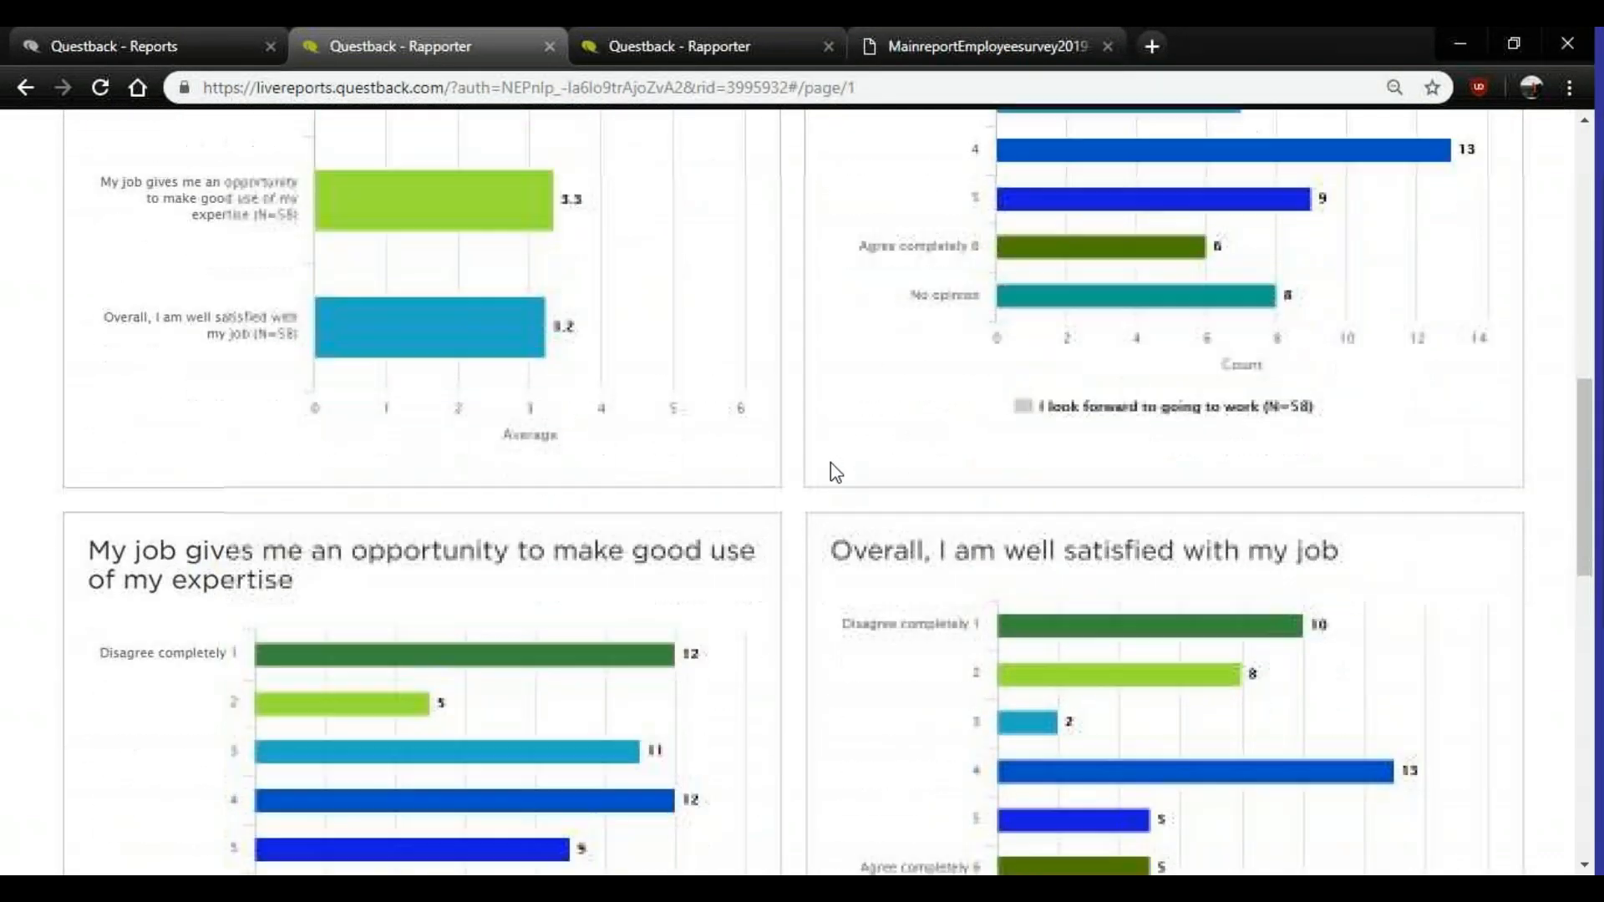
scroll(833, 459, down, 3)
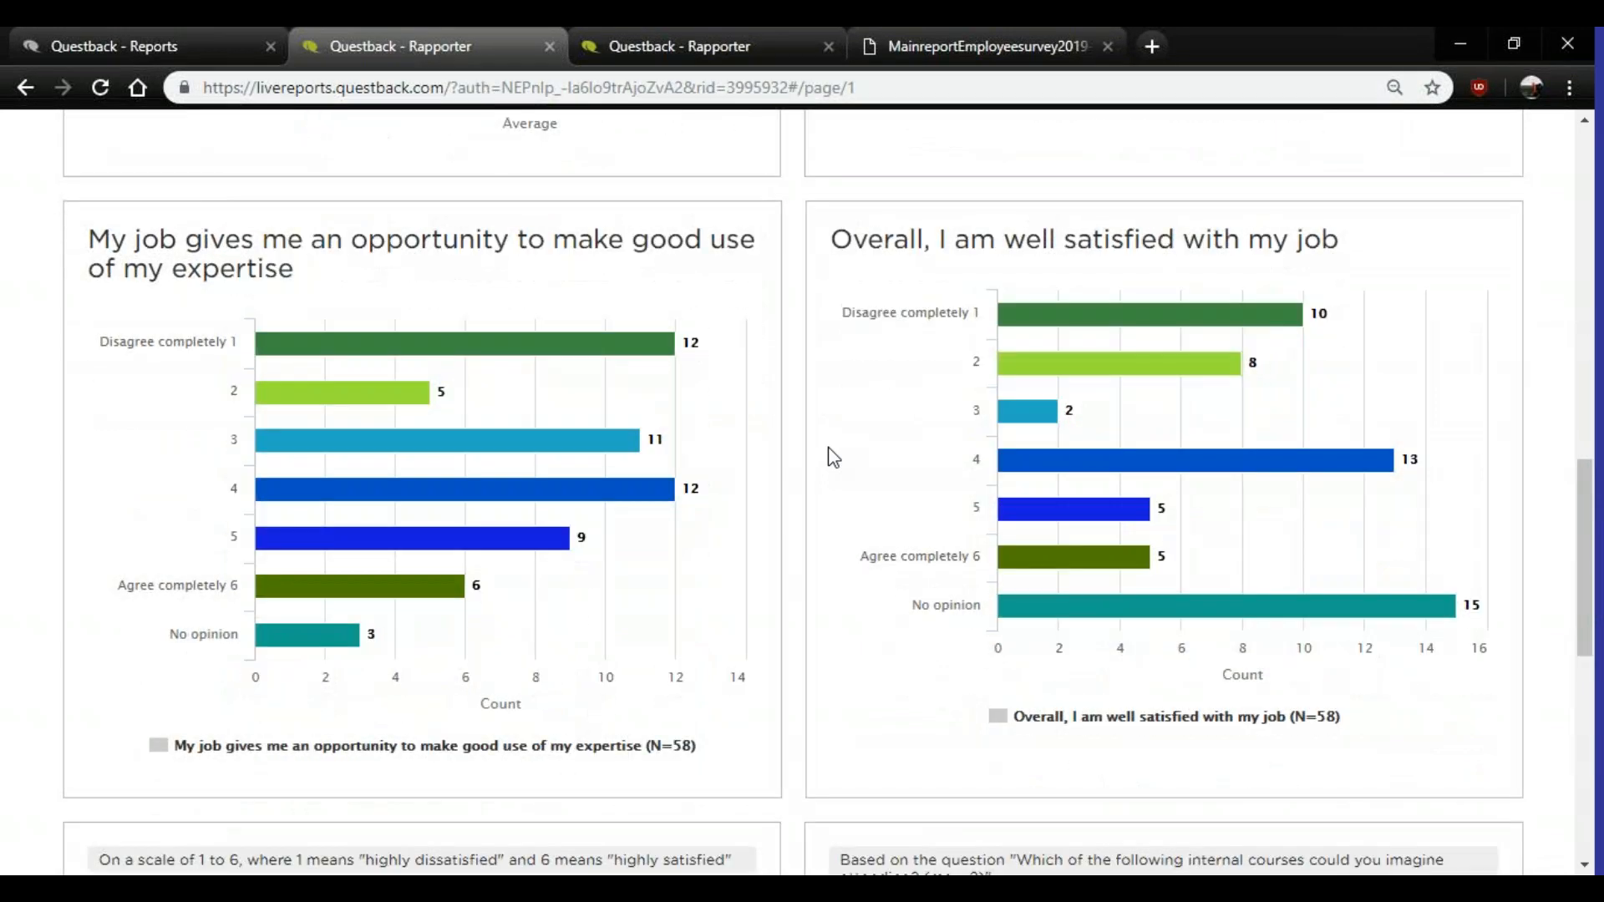
scroll(833, 457, down, 5)
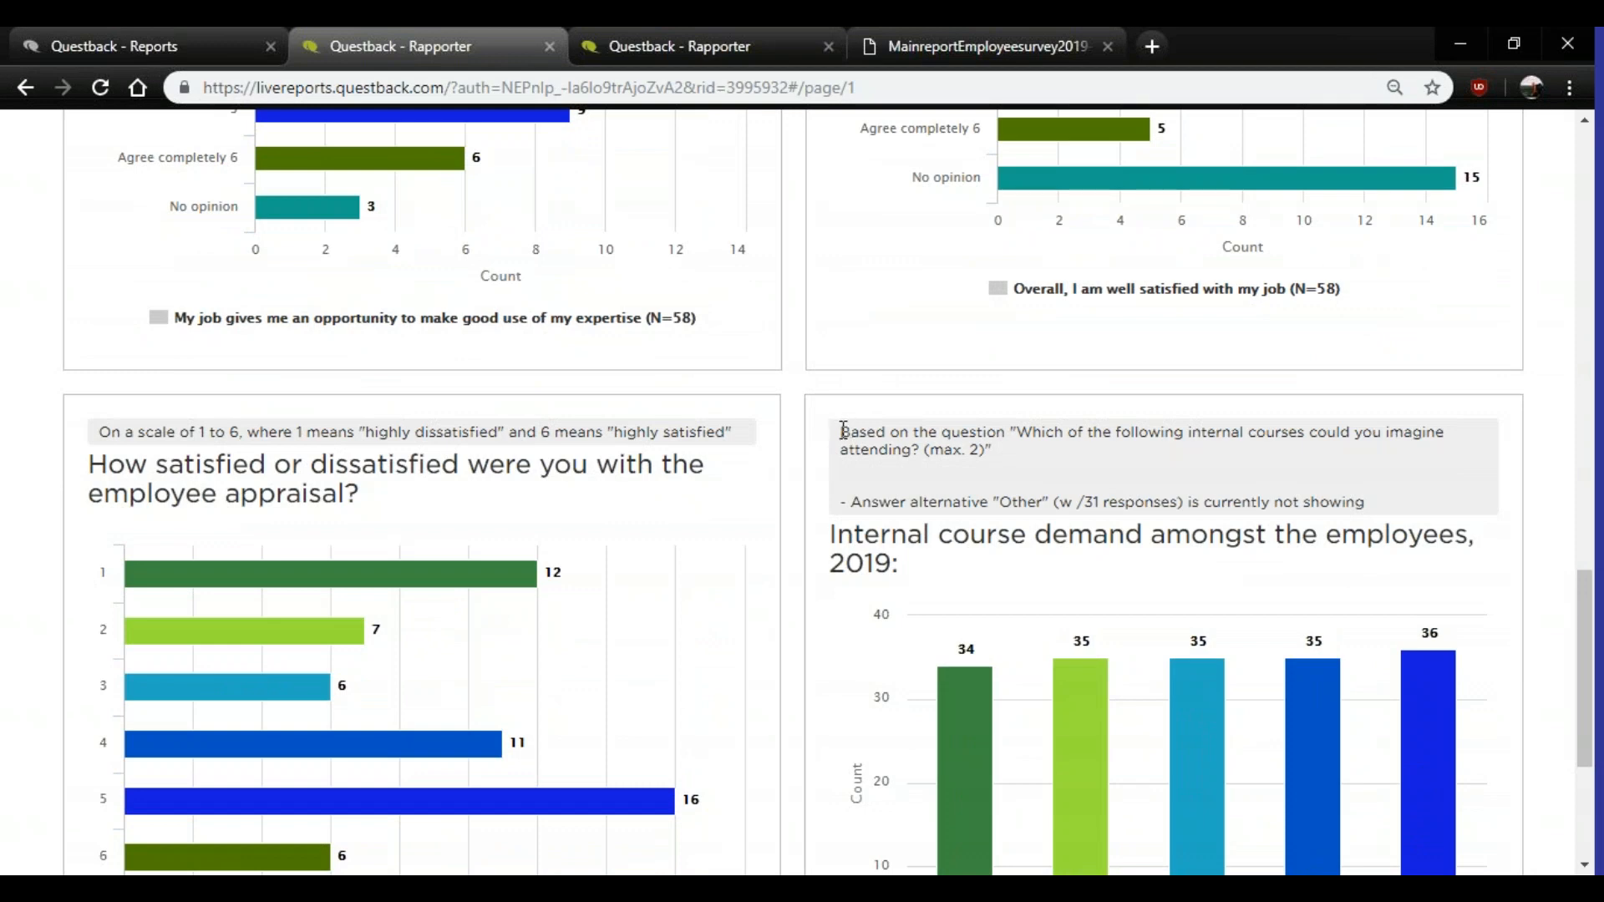
scroll(843, 429, down, 1)
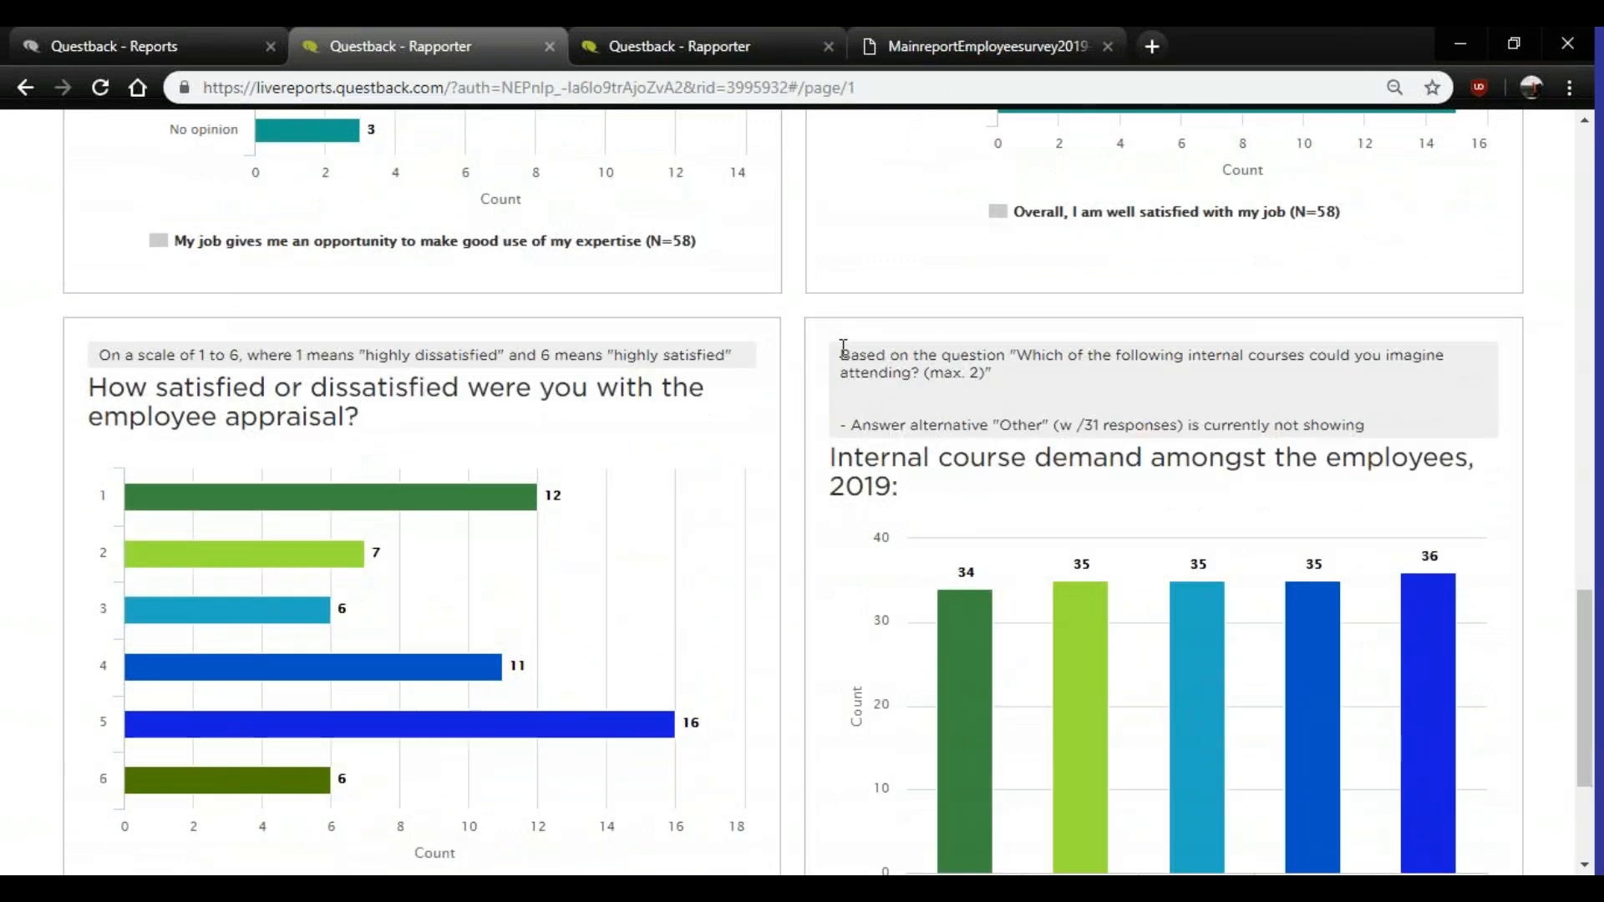
- Examine the note and bars of the internal course demand chart, and look back over the charts up to the report's start
drag(843, 346, 1417, 443)
scroll(1406, 433, down, 1)
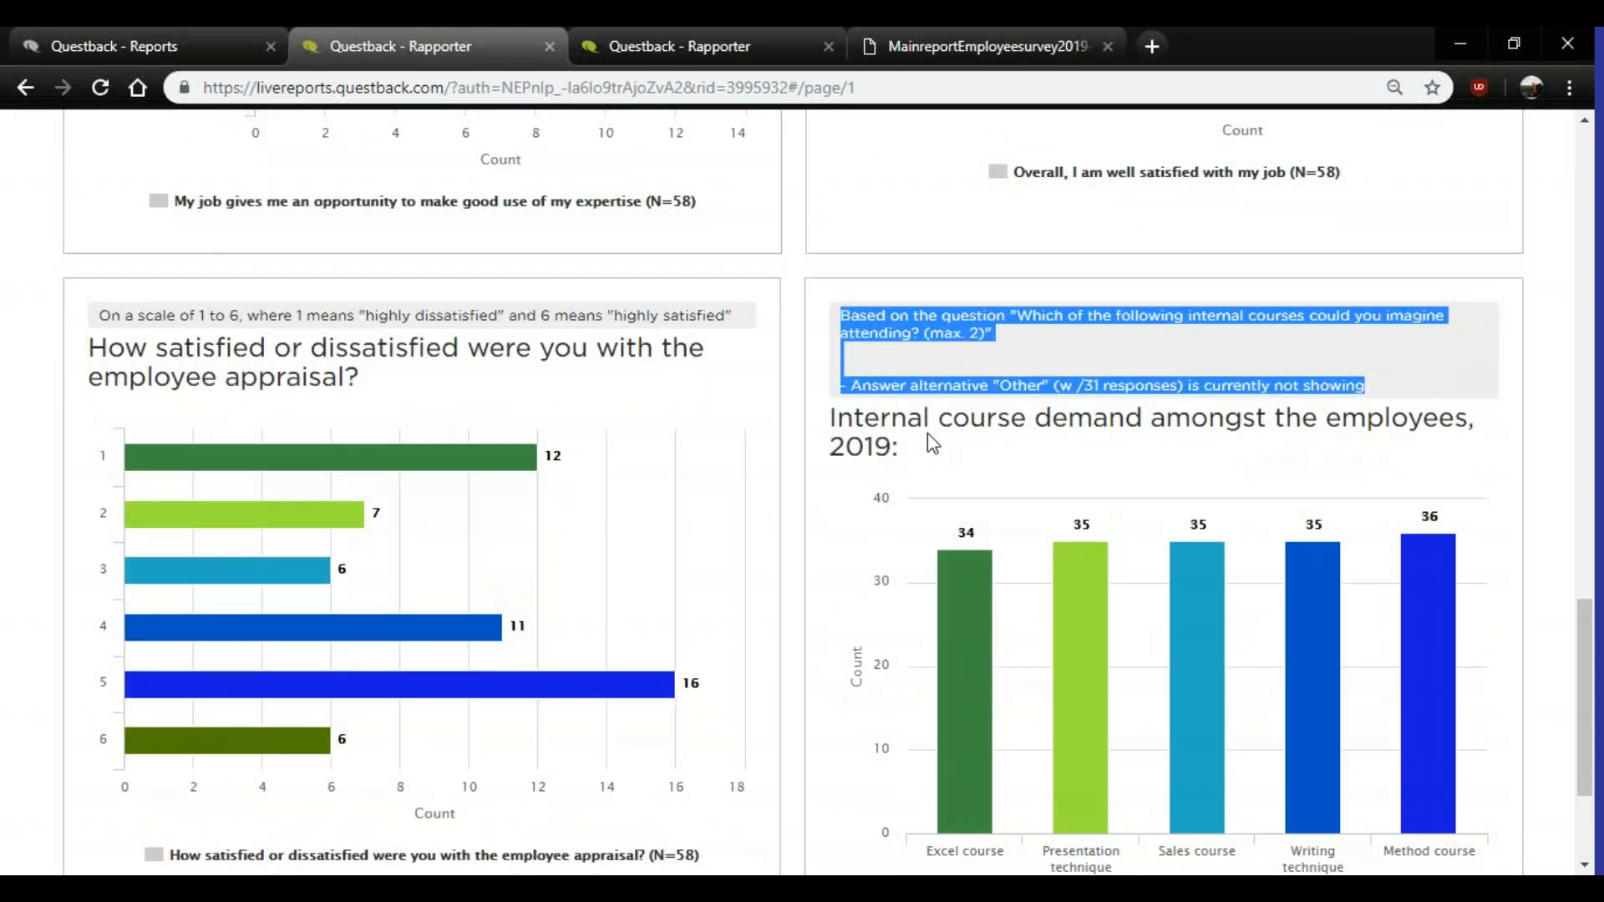
scroll(830, 409, down, 3)
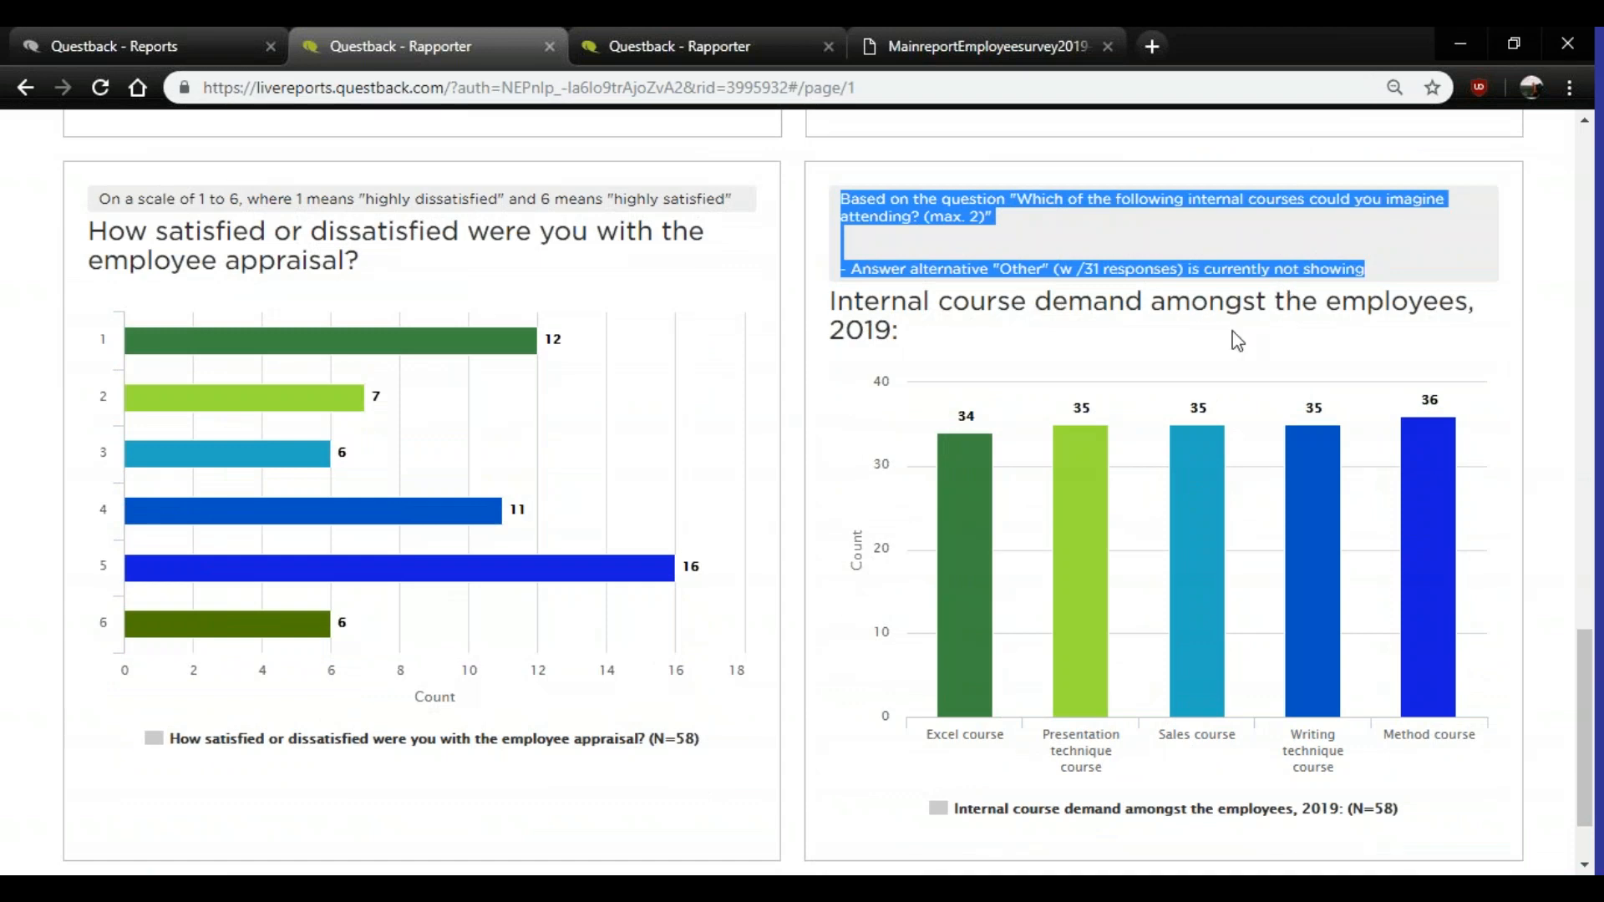
scroll(959, 343, down, 3)
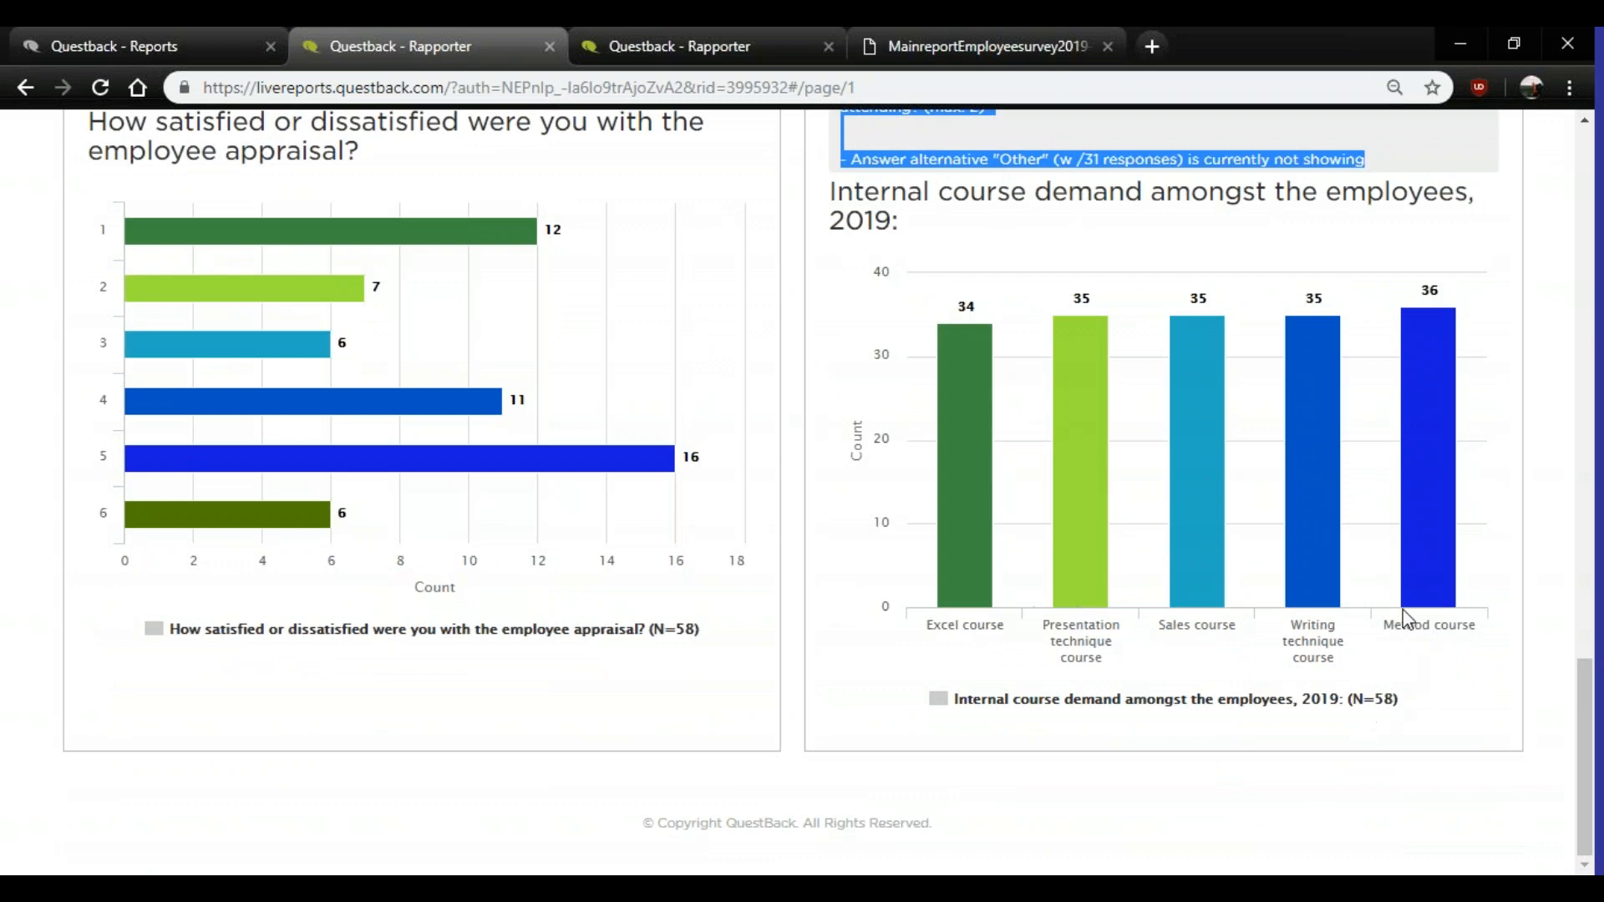
scroll(1406, 620, up, 2)
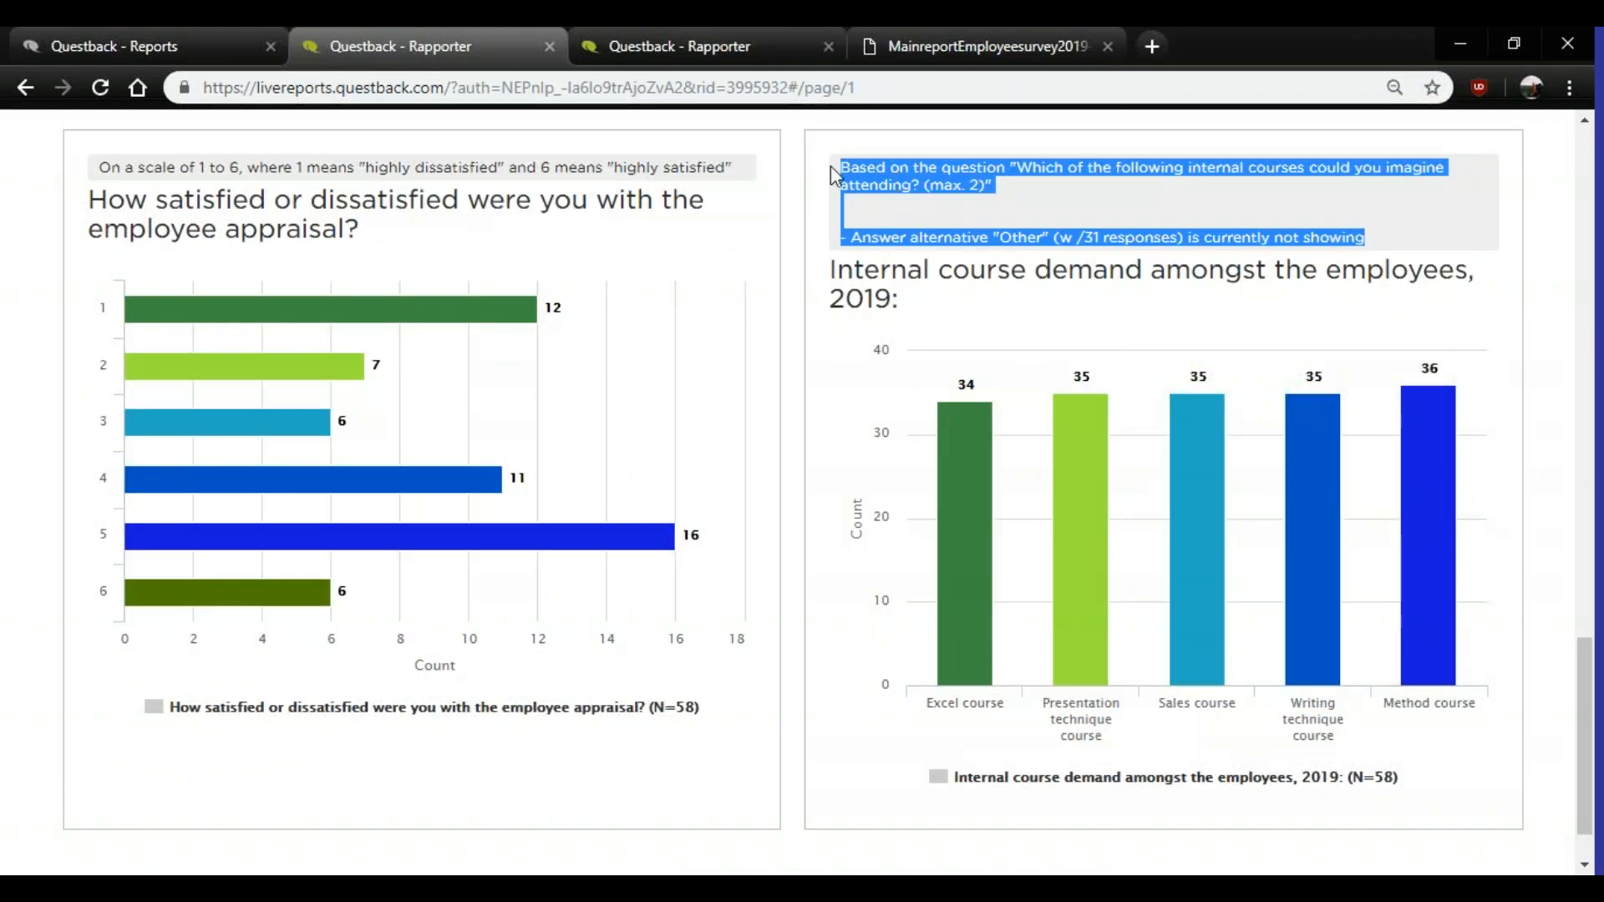
click(869, 169)
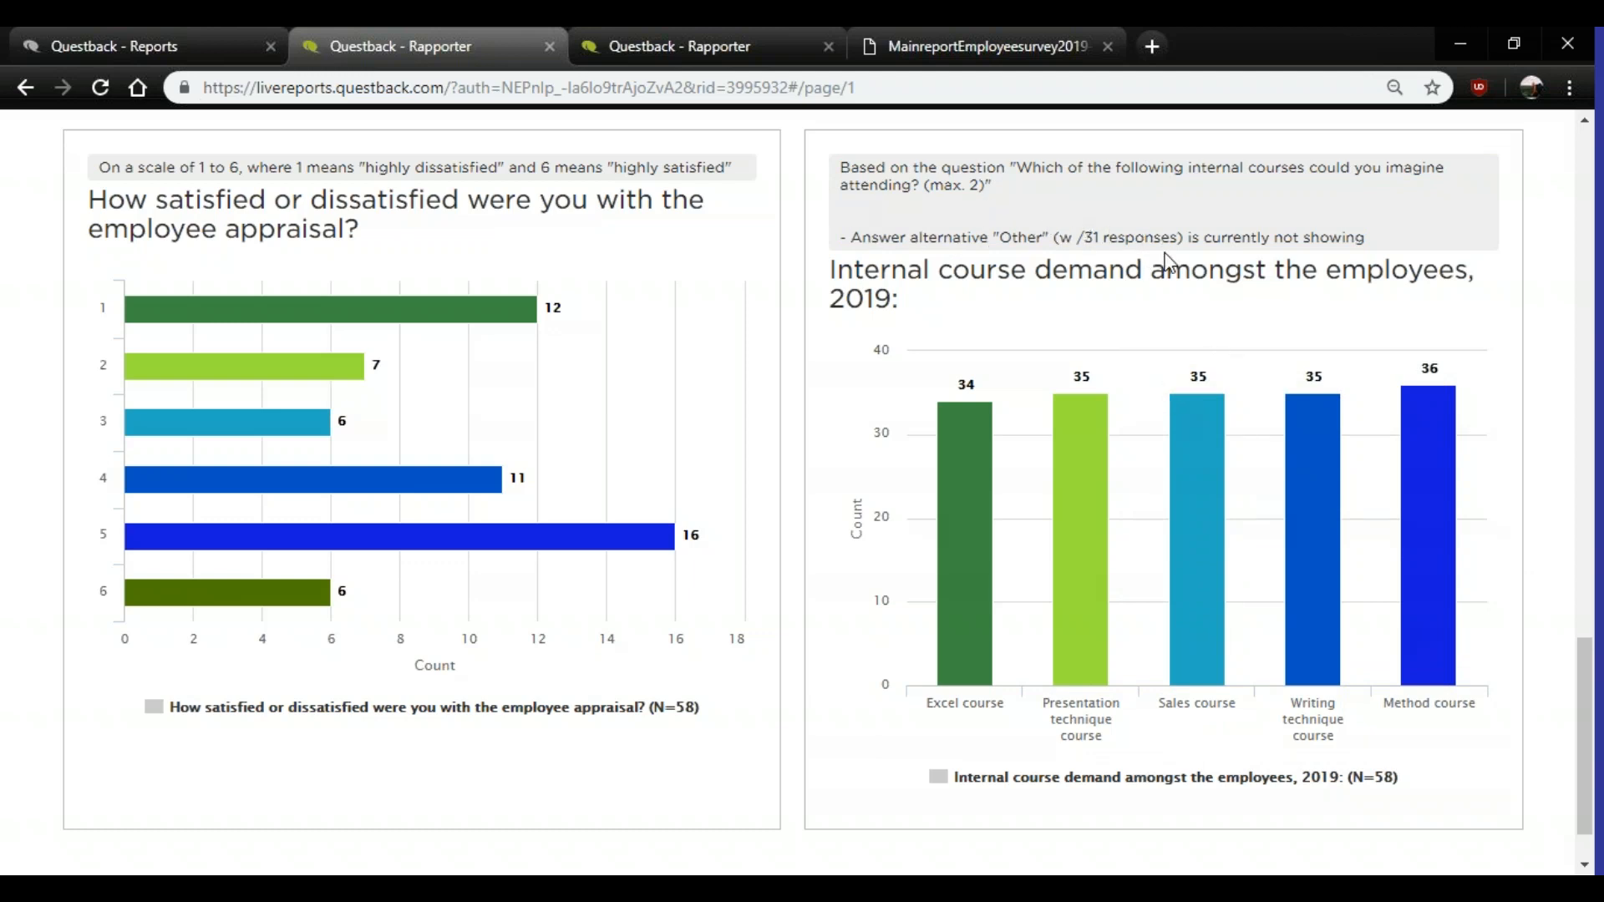
mouse_move(1325, 406)
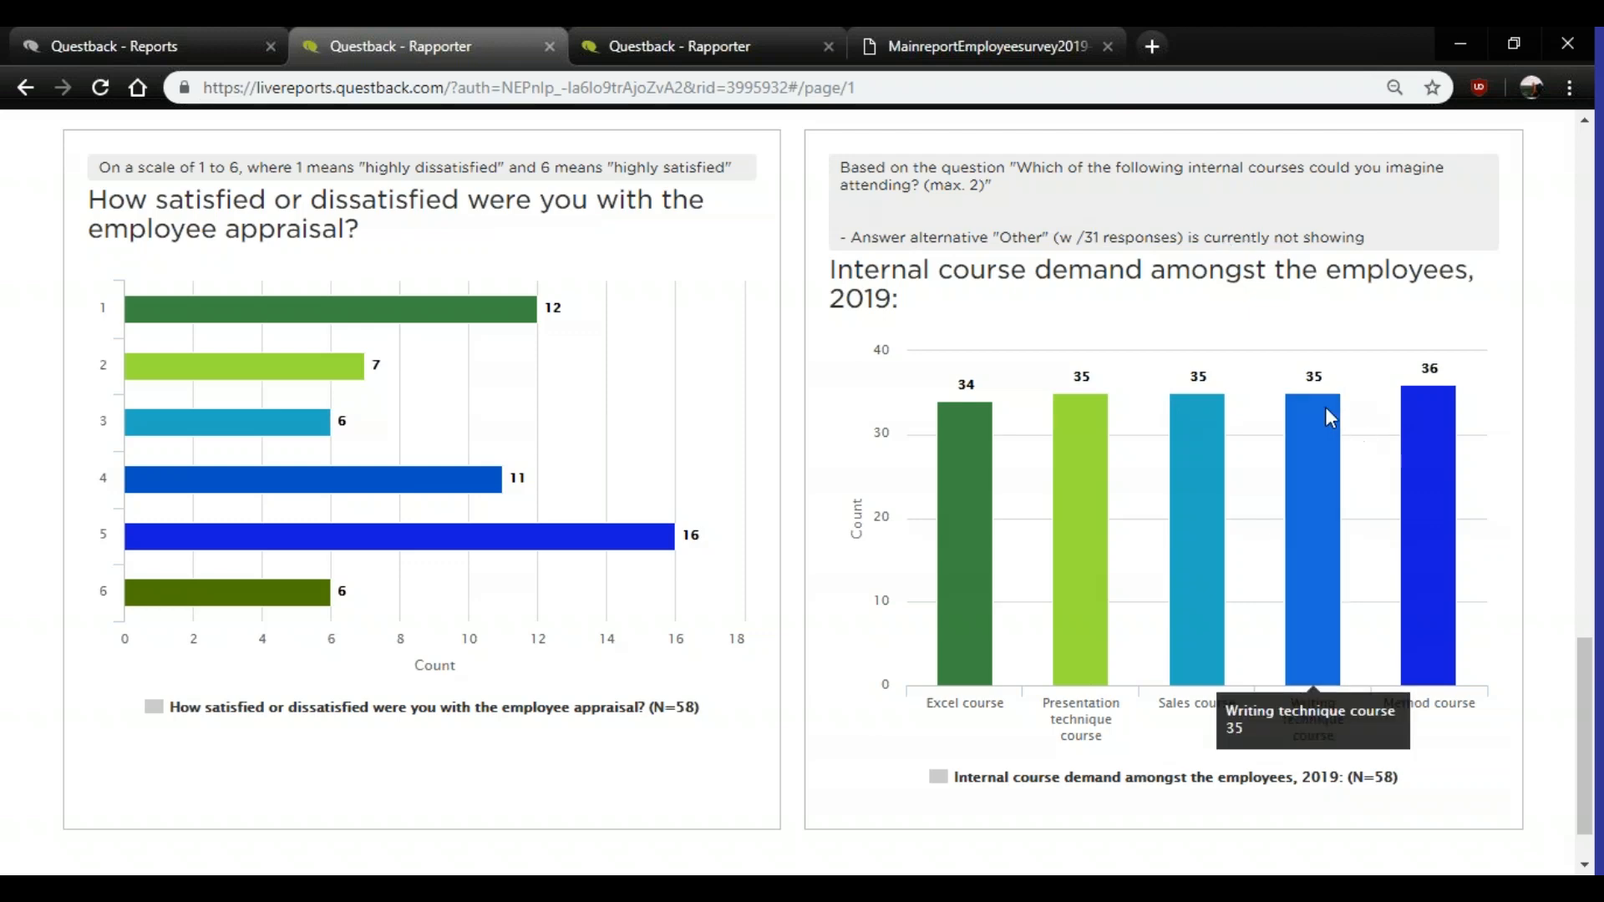
scroll(1283, 448, up, 7)
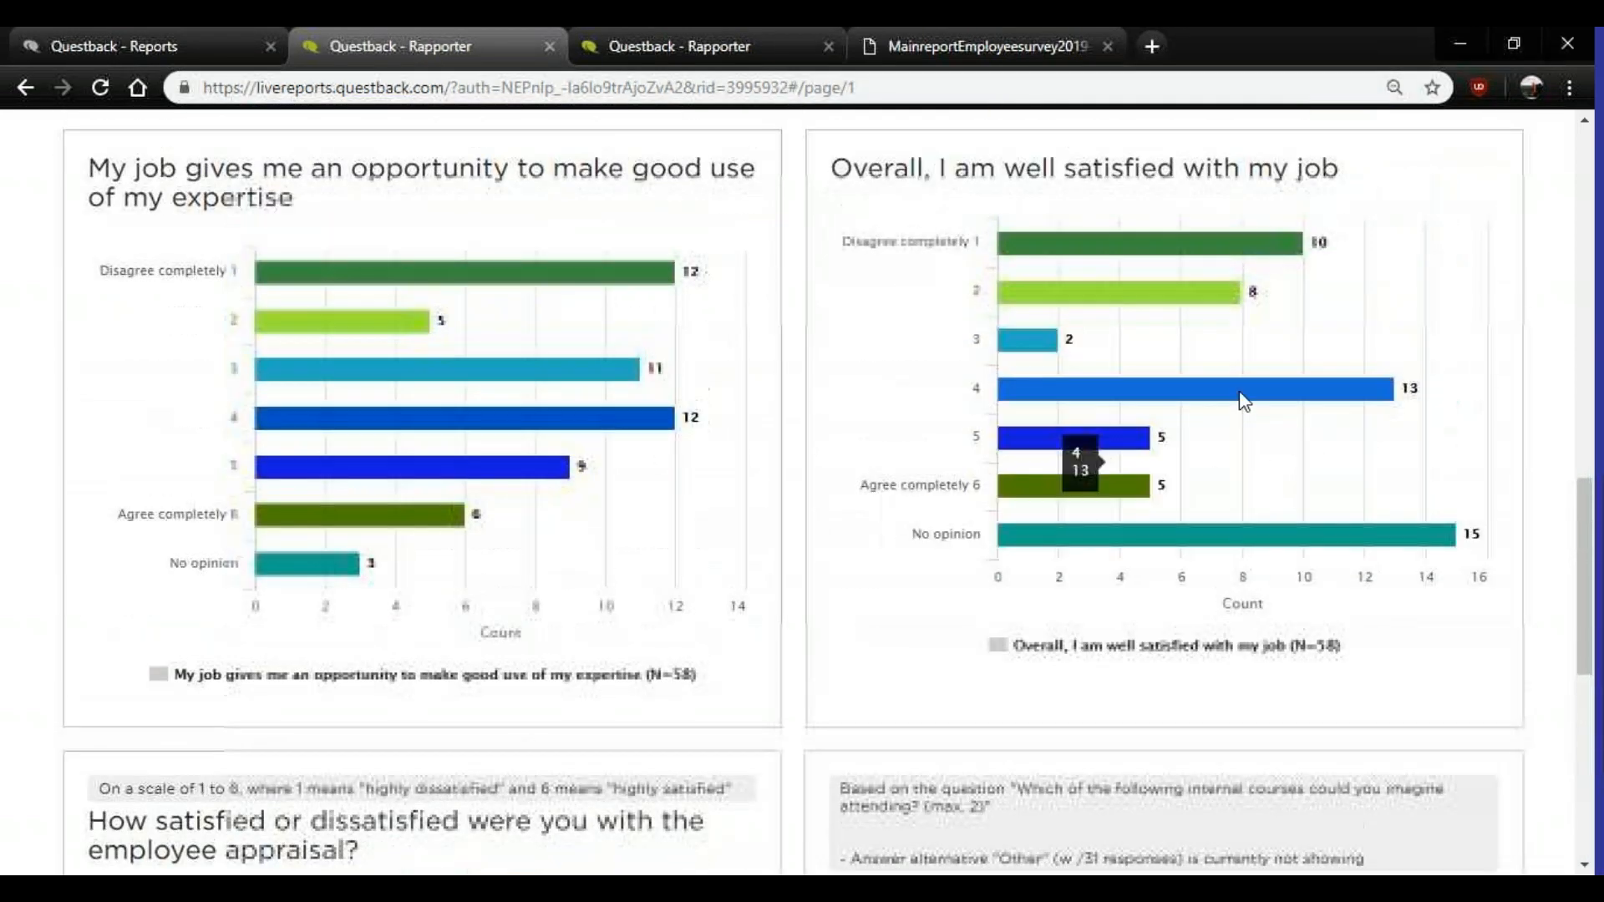
scroll(1243, 401, up, 10)
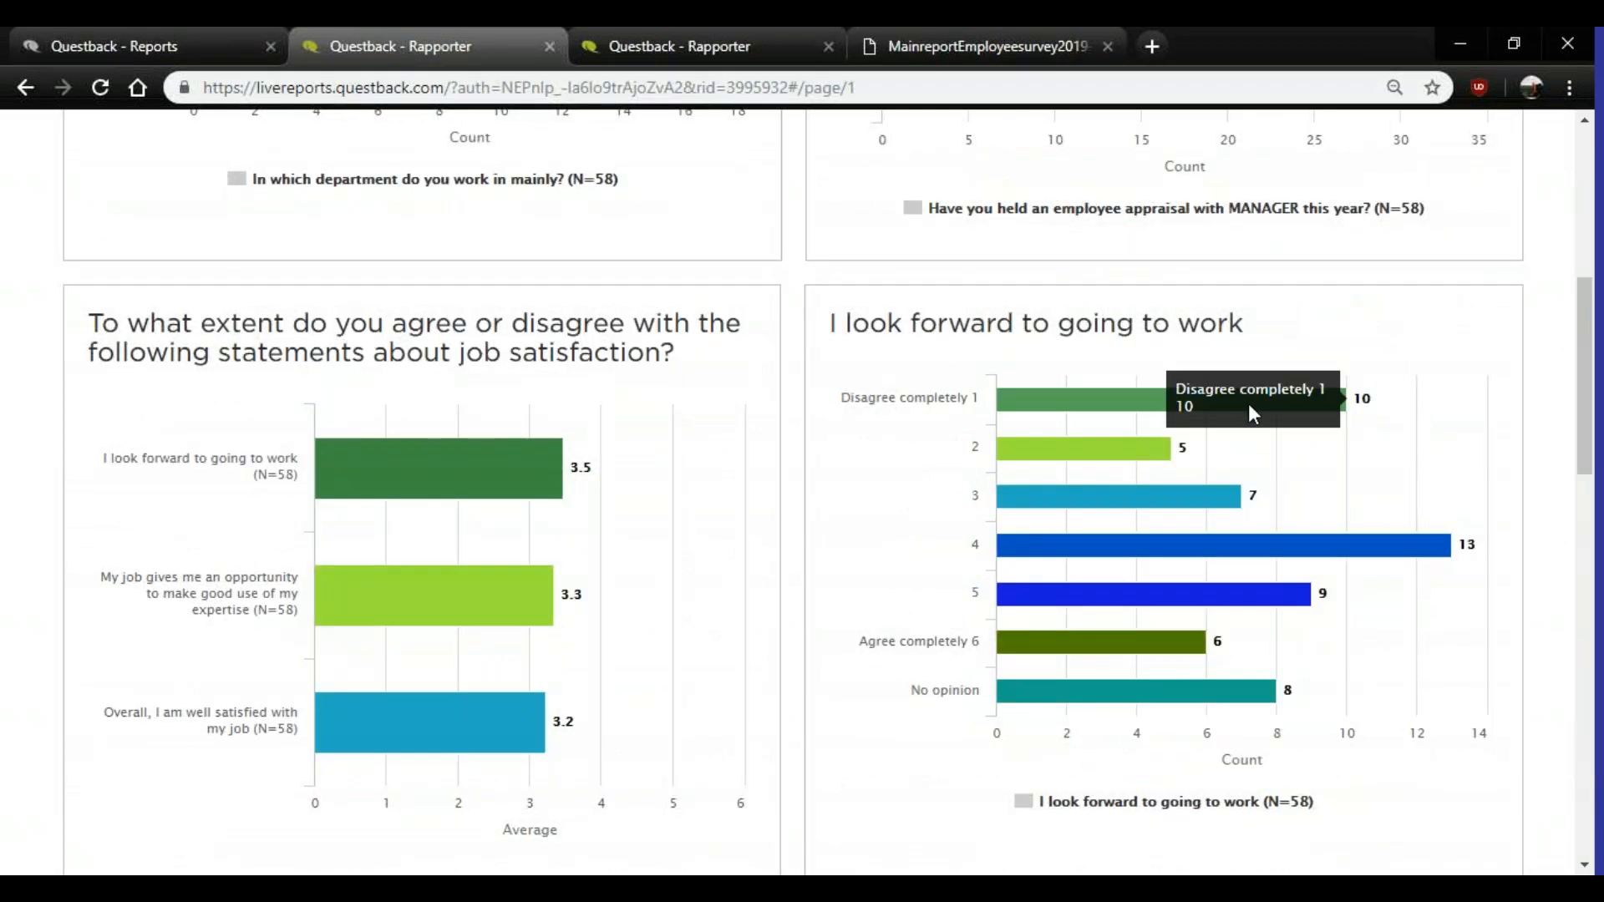
scroll(1248, 403, up, 7)
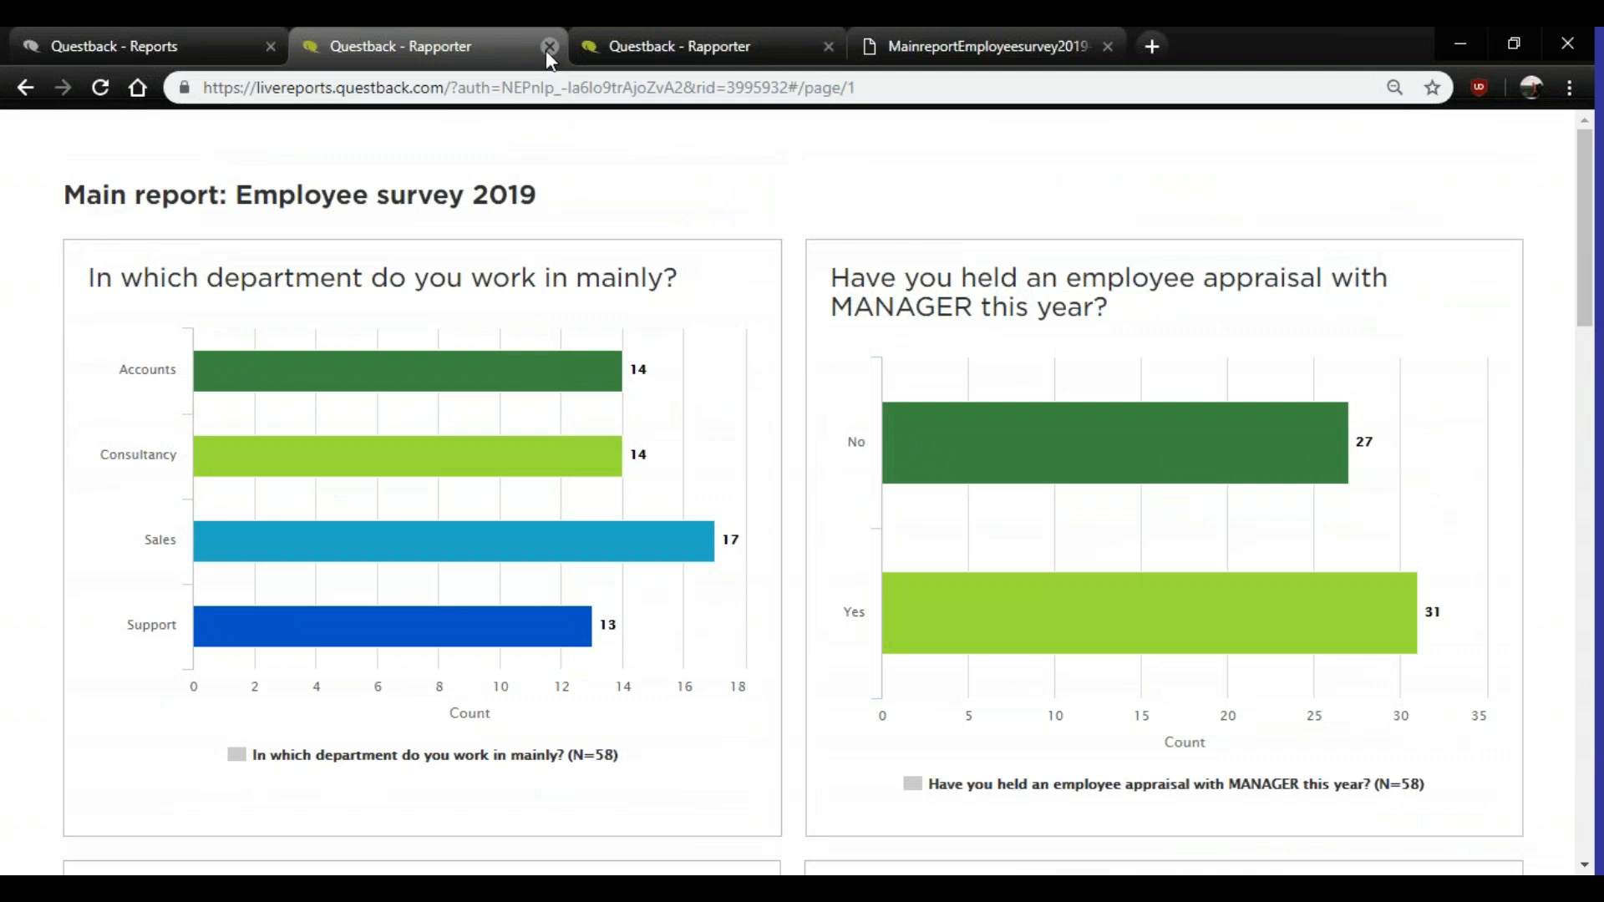
- Close both LiveReport previews and look over the report settings without changing them
click(548, 48)
click(549, 48)
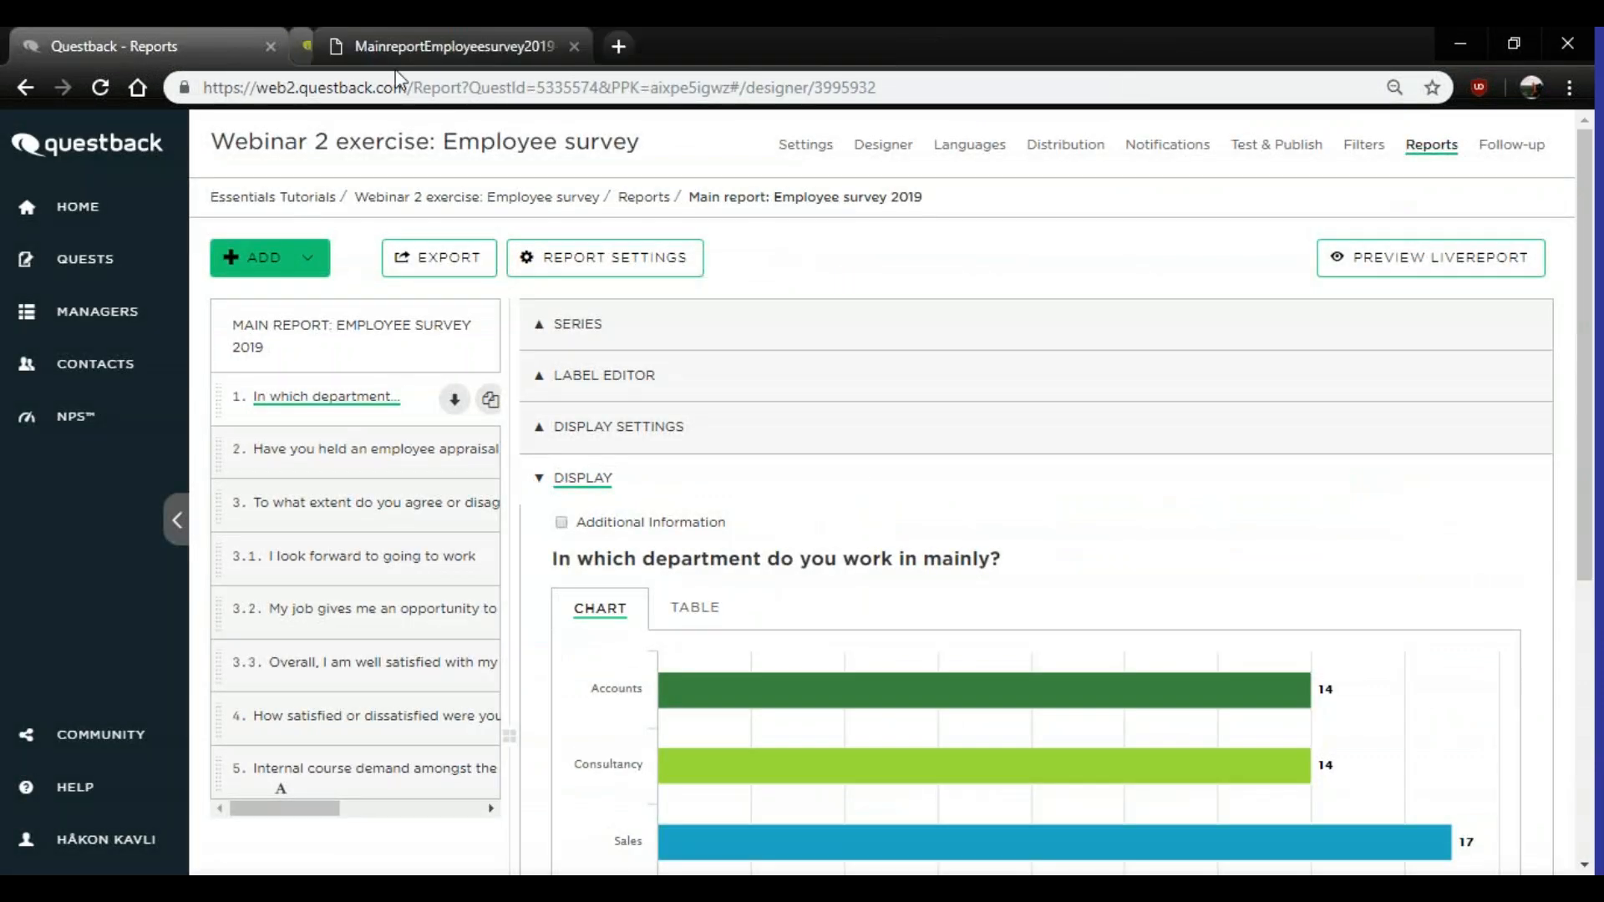
click(671, 267)
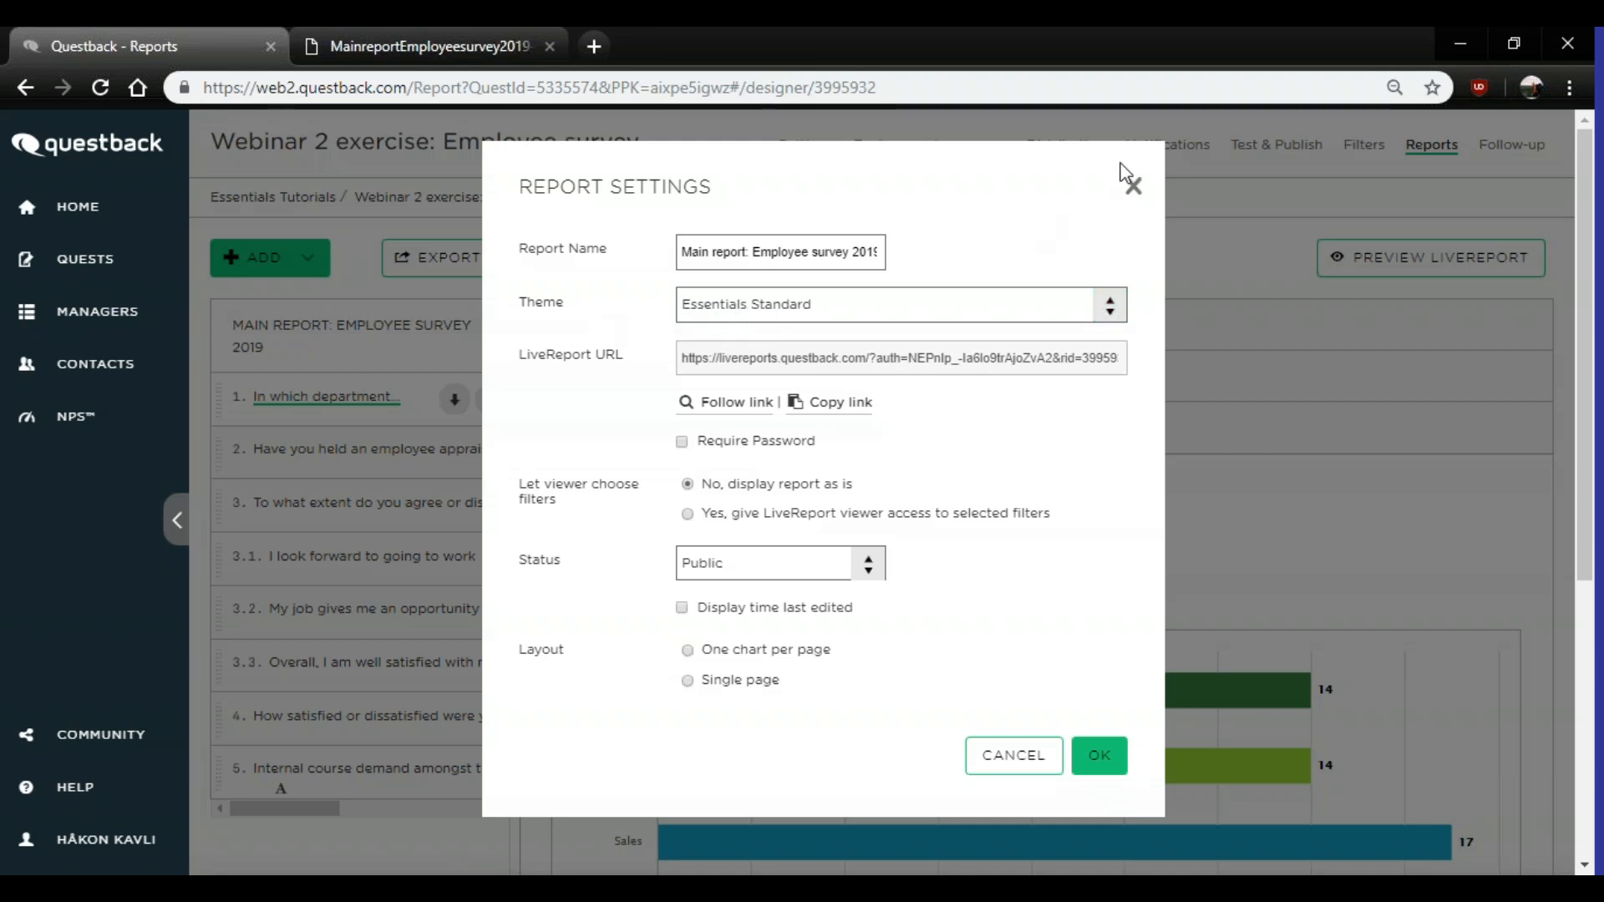
click(1132, 188)
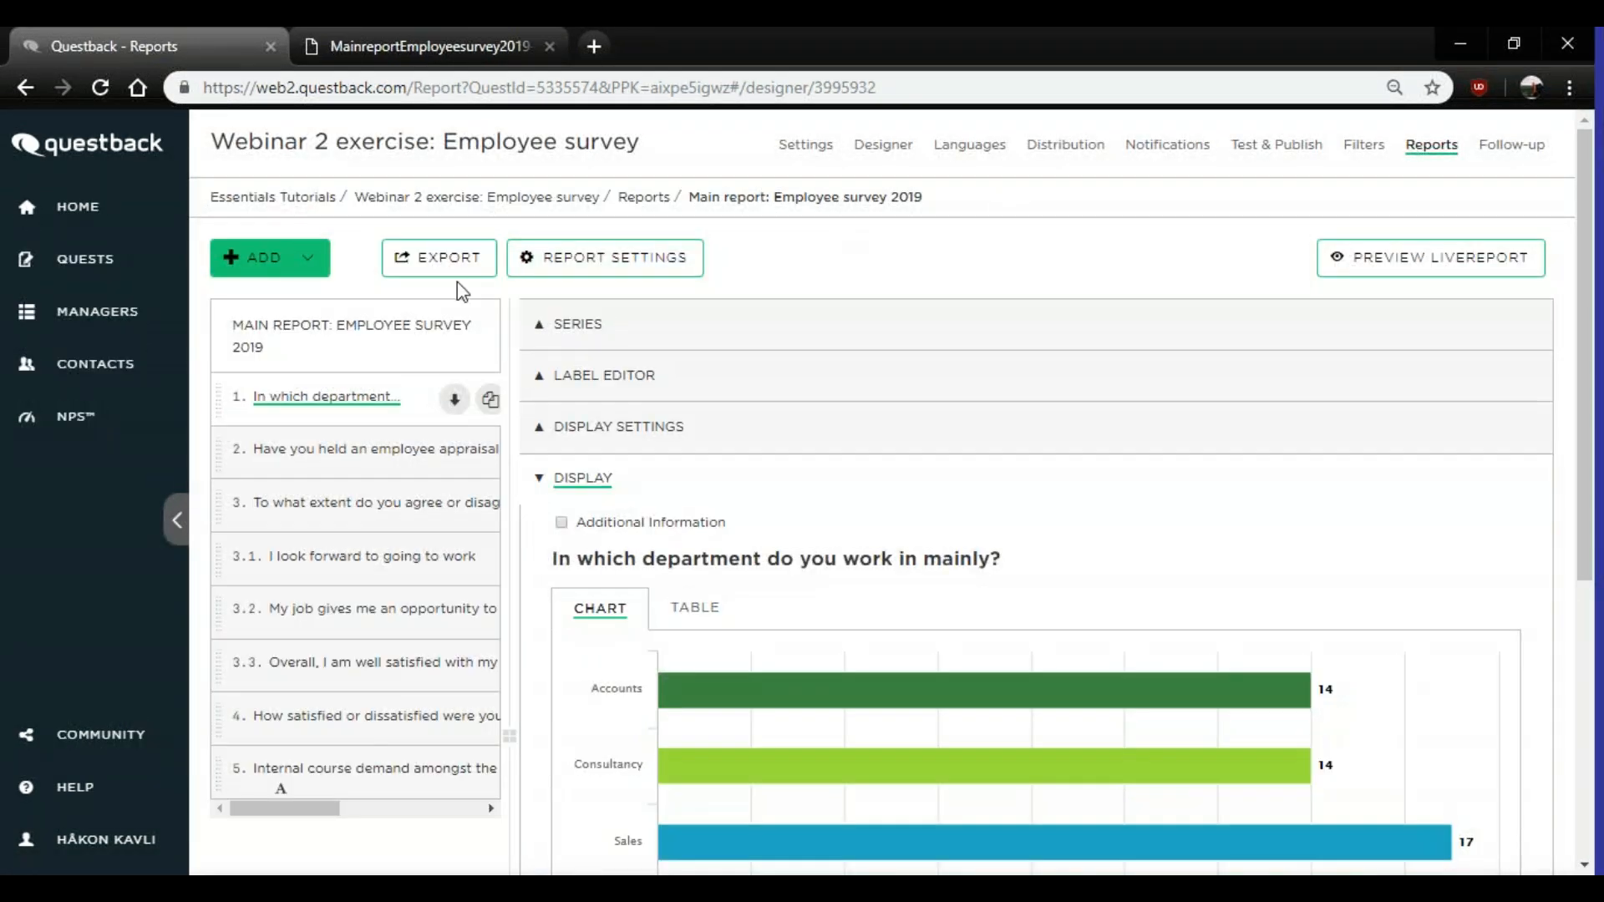
- Go to the Theme Manager, look at the "Seasons - Summer - Kurs" quest theme and return to the theme list
click(80, 330)
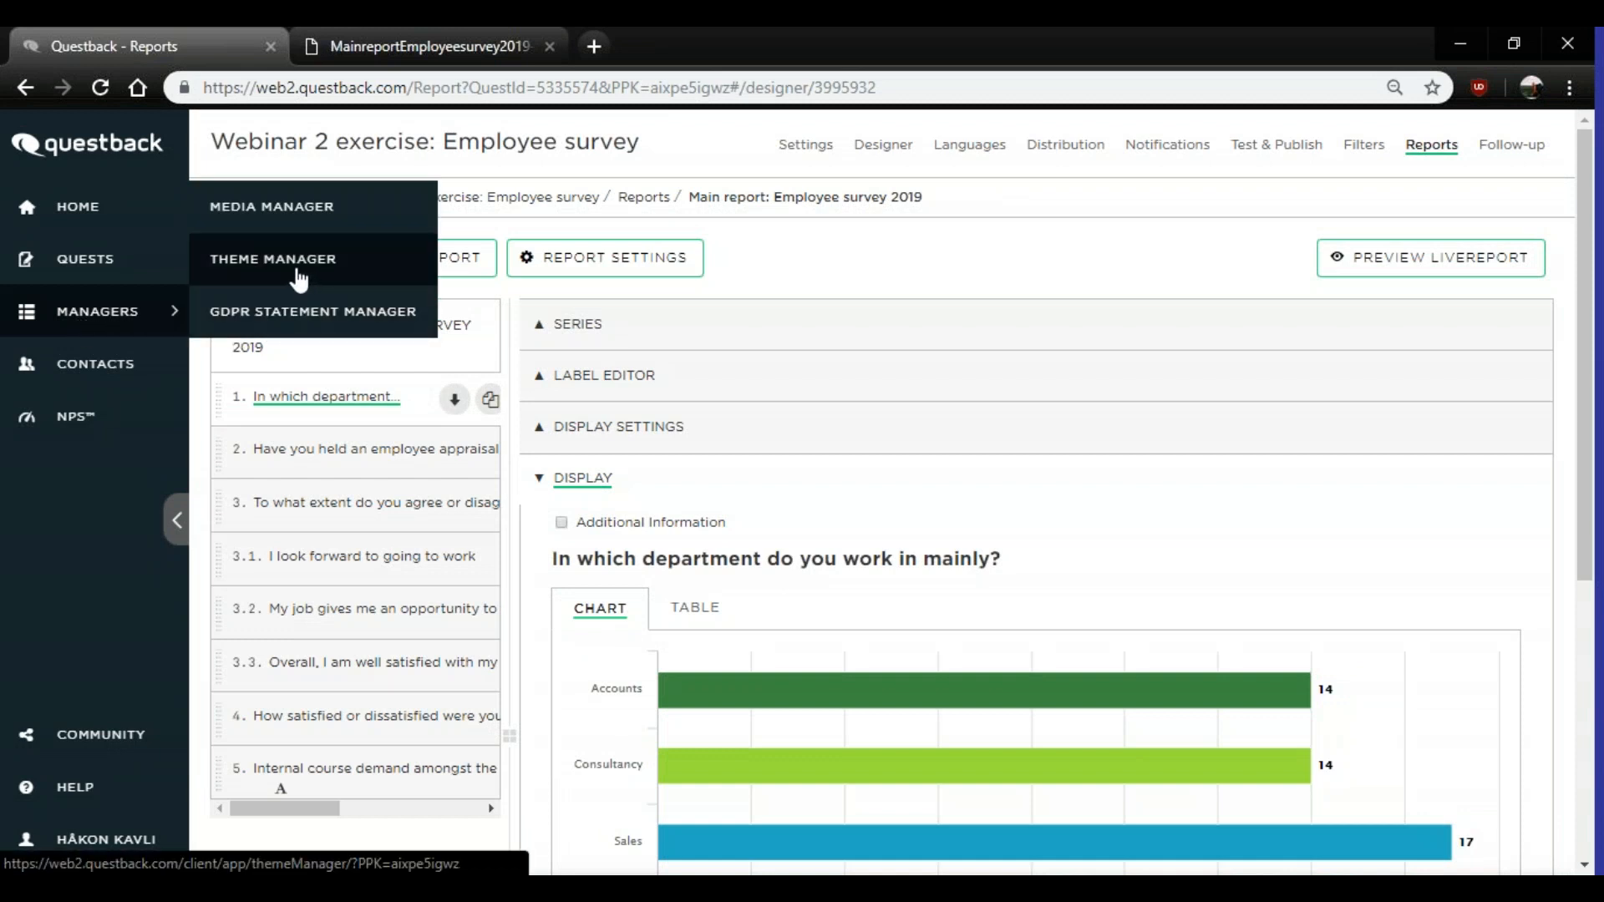
click(298, 269)
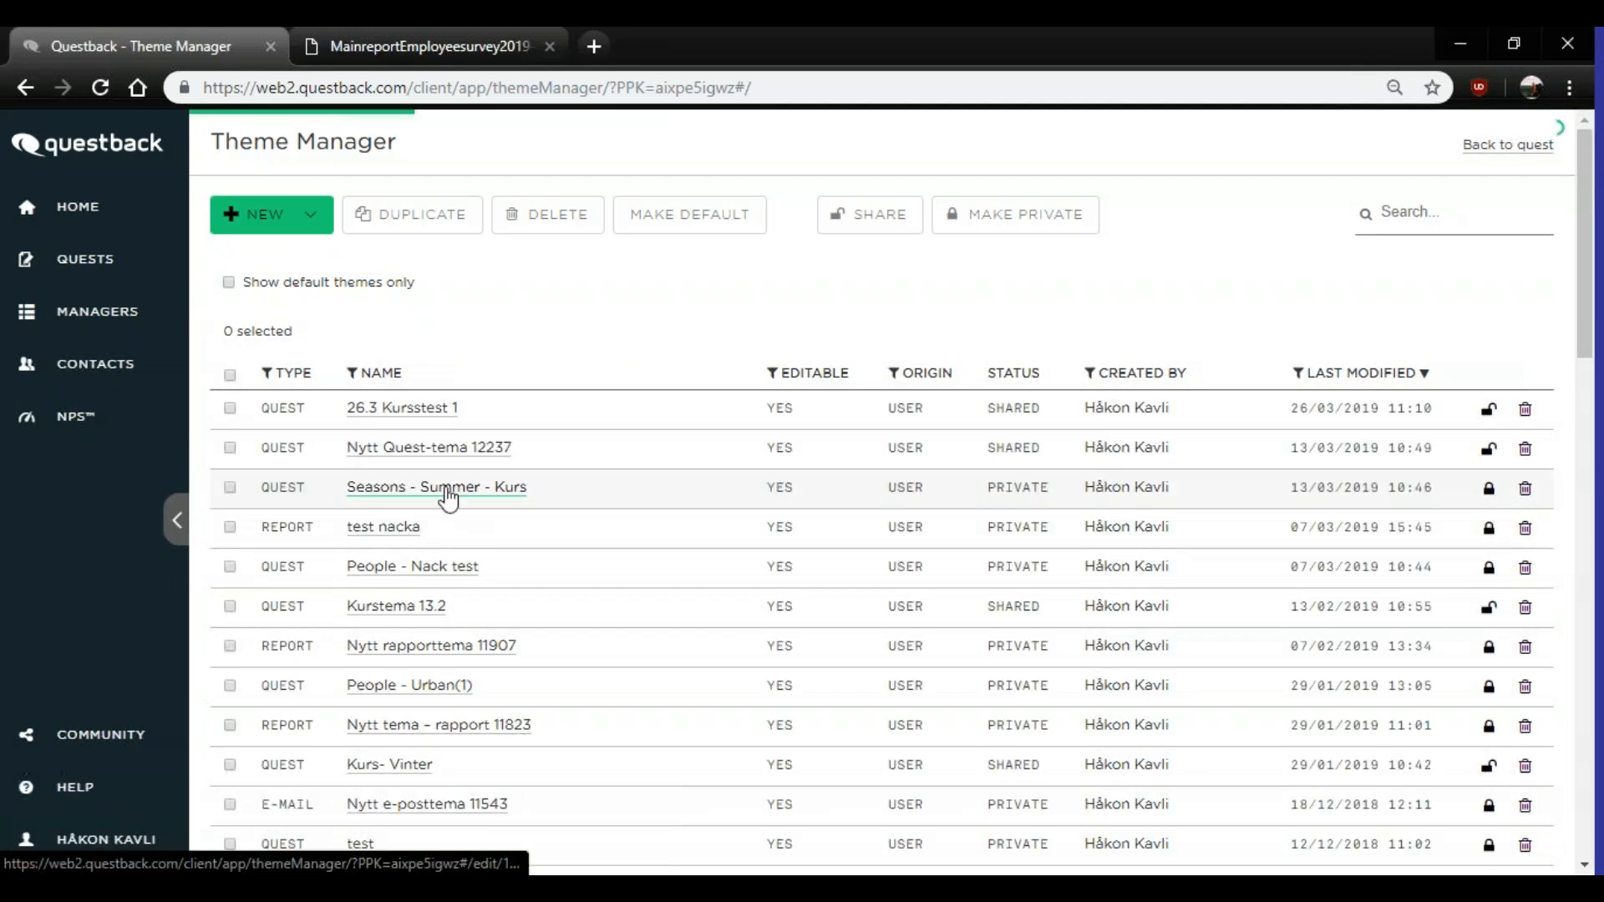
click(436, 487)
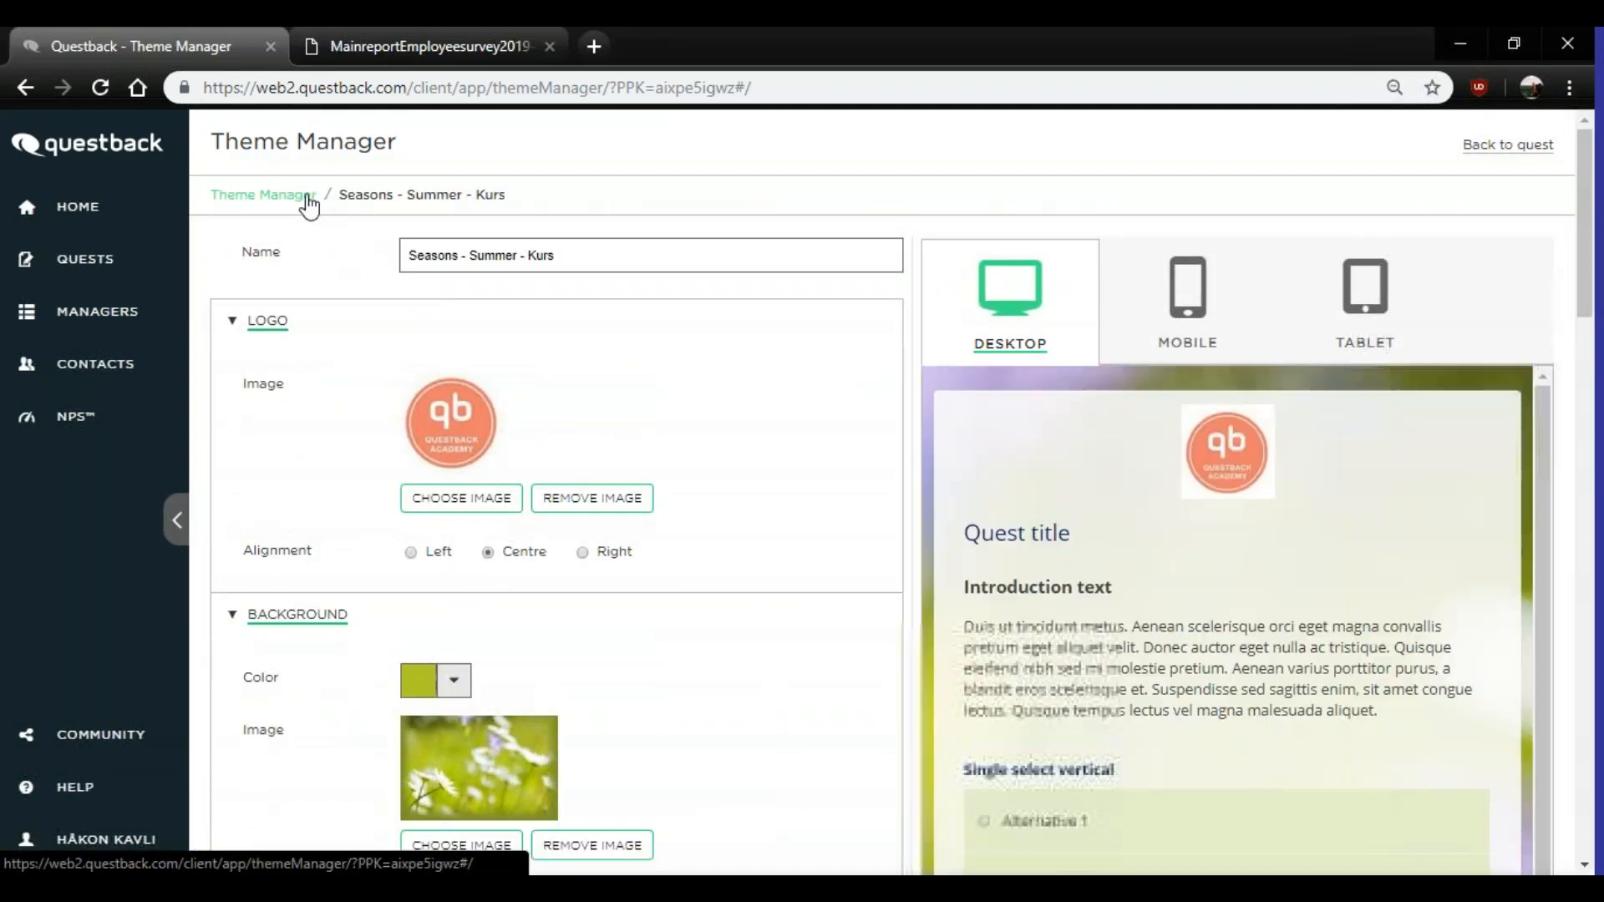
click(309, 201)
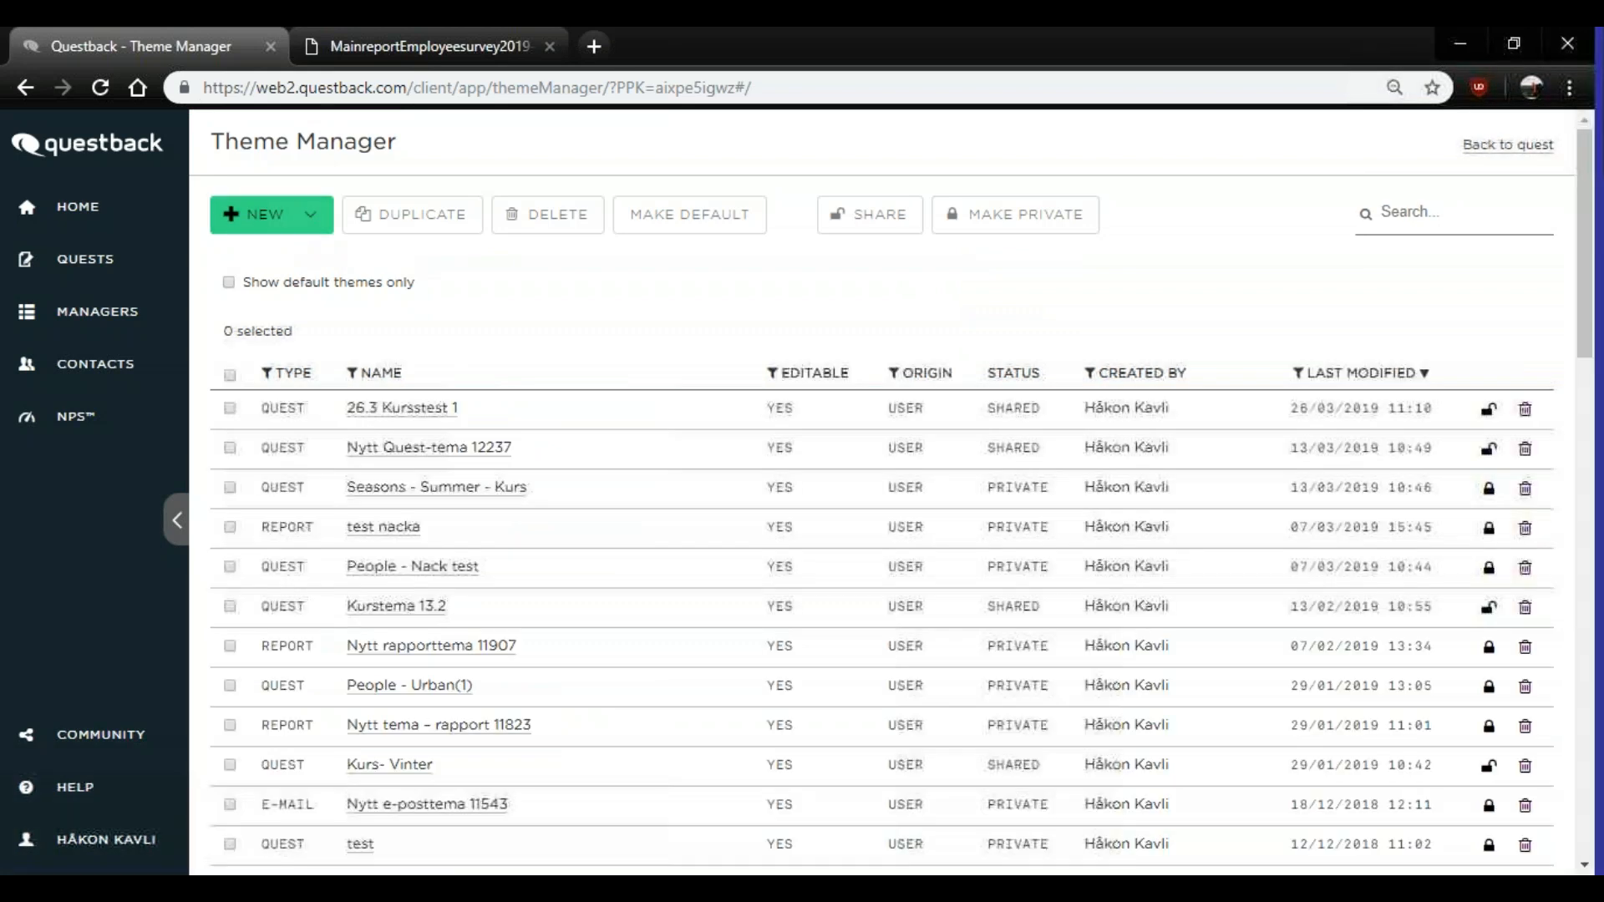
- Create a new report theme and look at its desktop preview
click(303, 223)
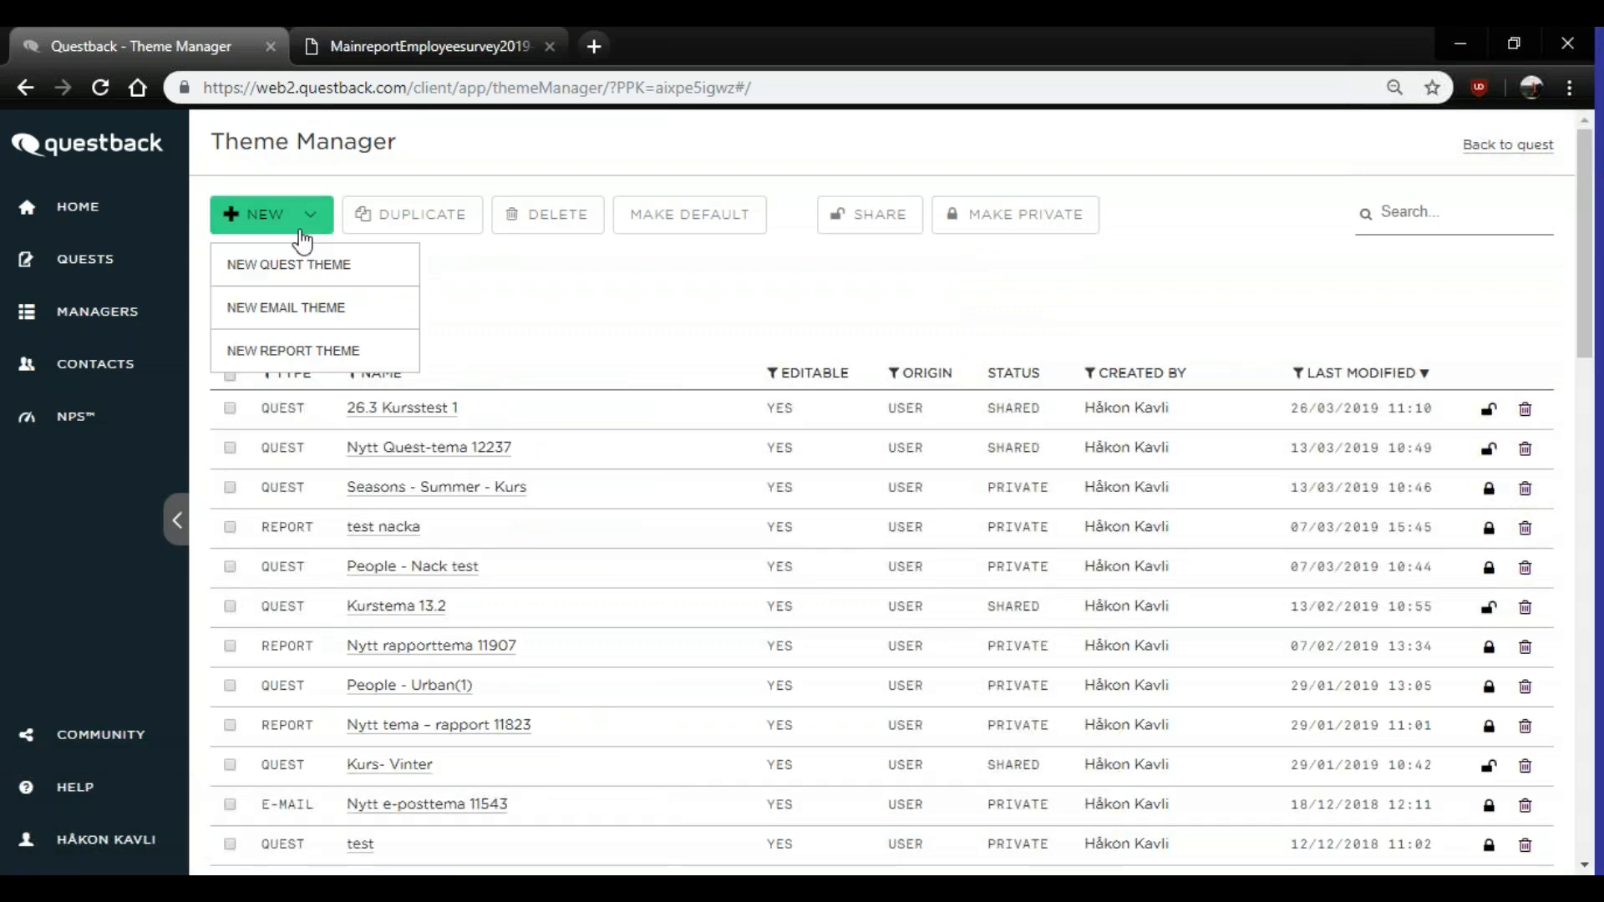
click(298, 361)
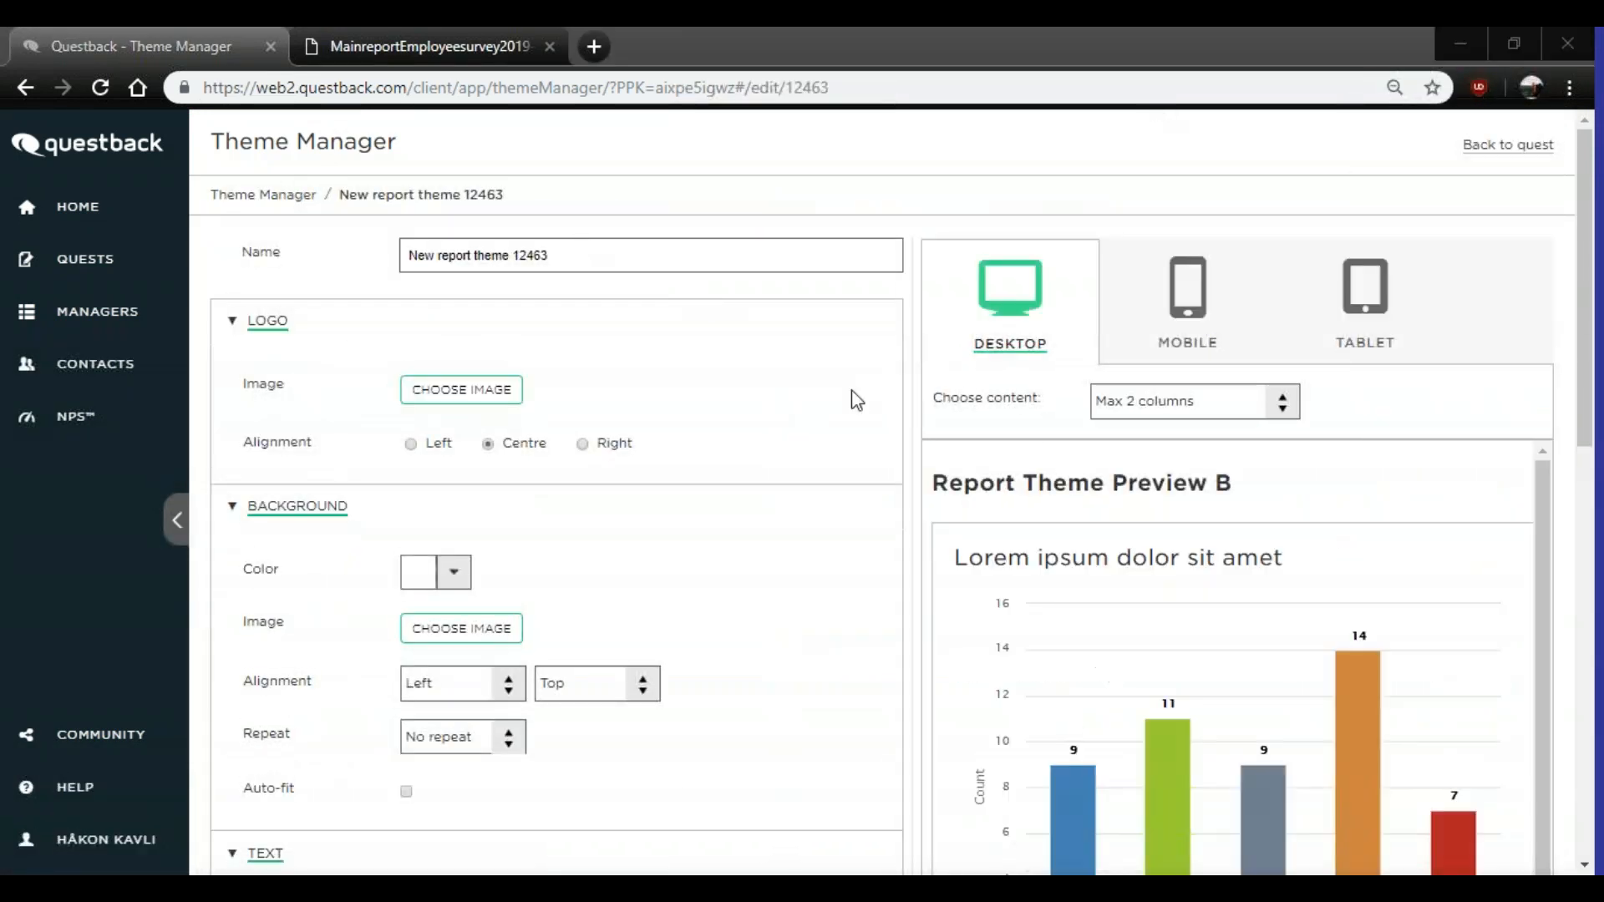
scroll(986, 462, down, 1)
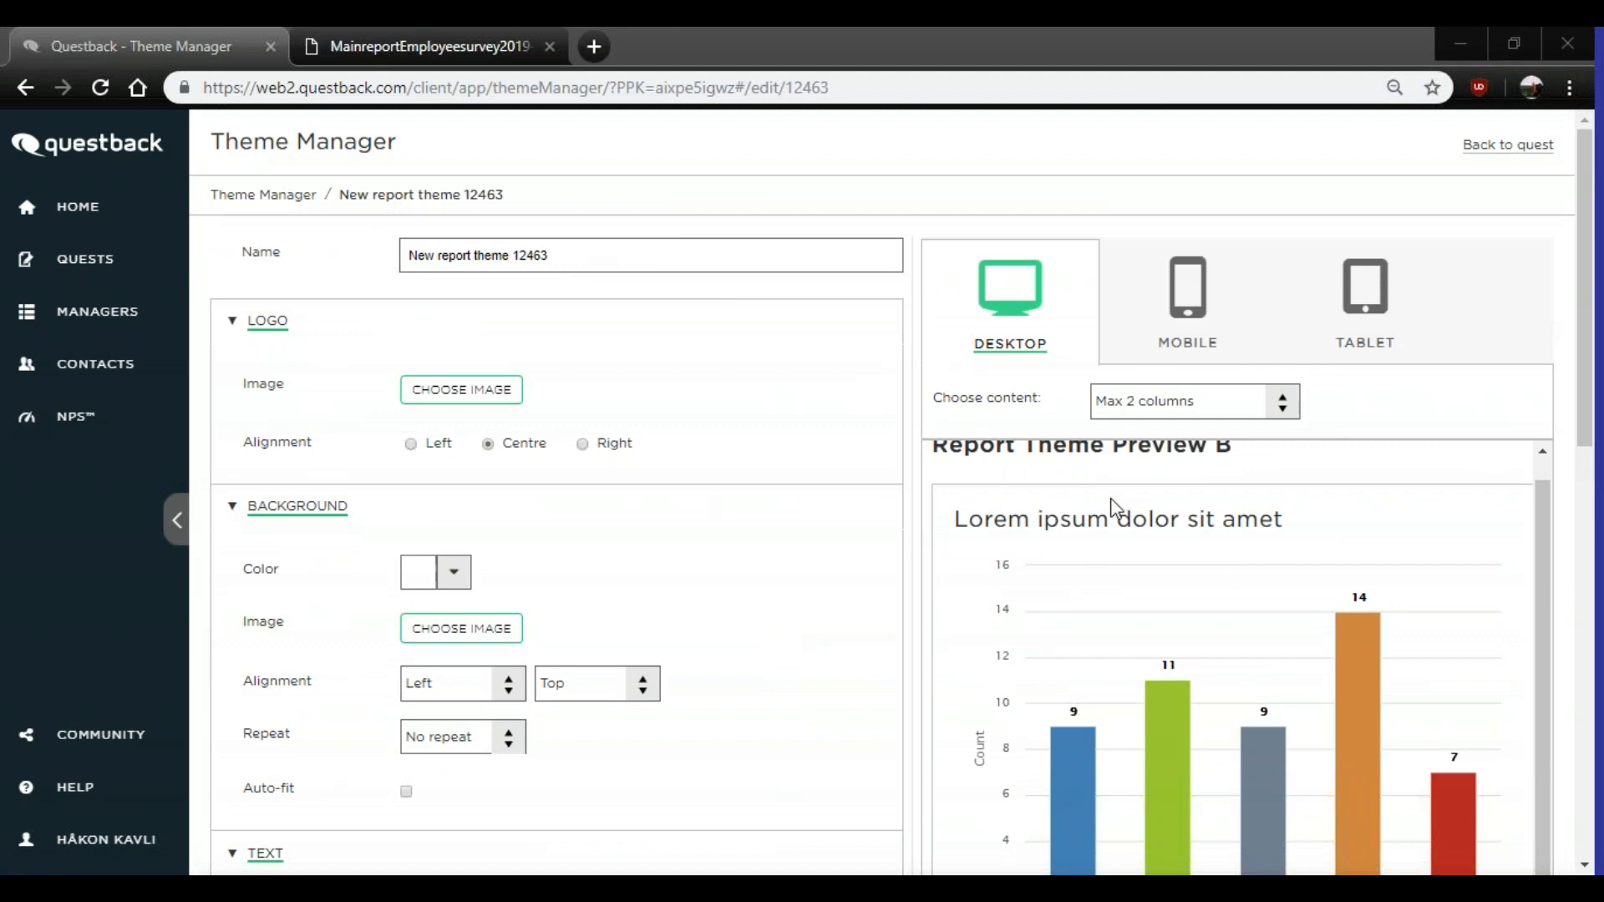
- Name the new report theme "Webinar 2 Report Theme" and save it
triple_click(605, 257)
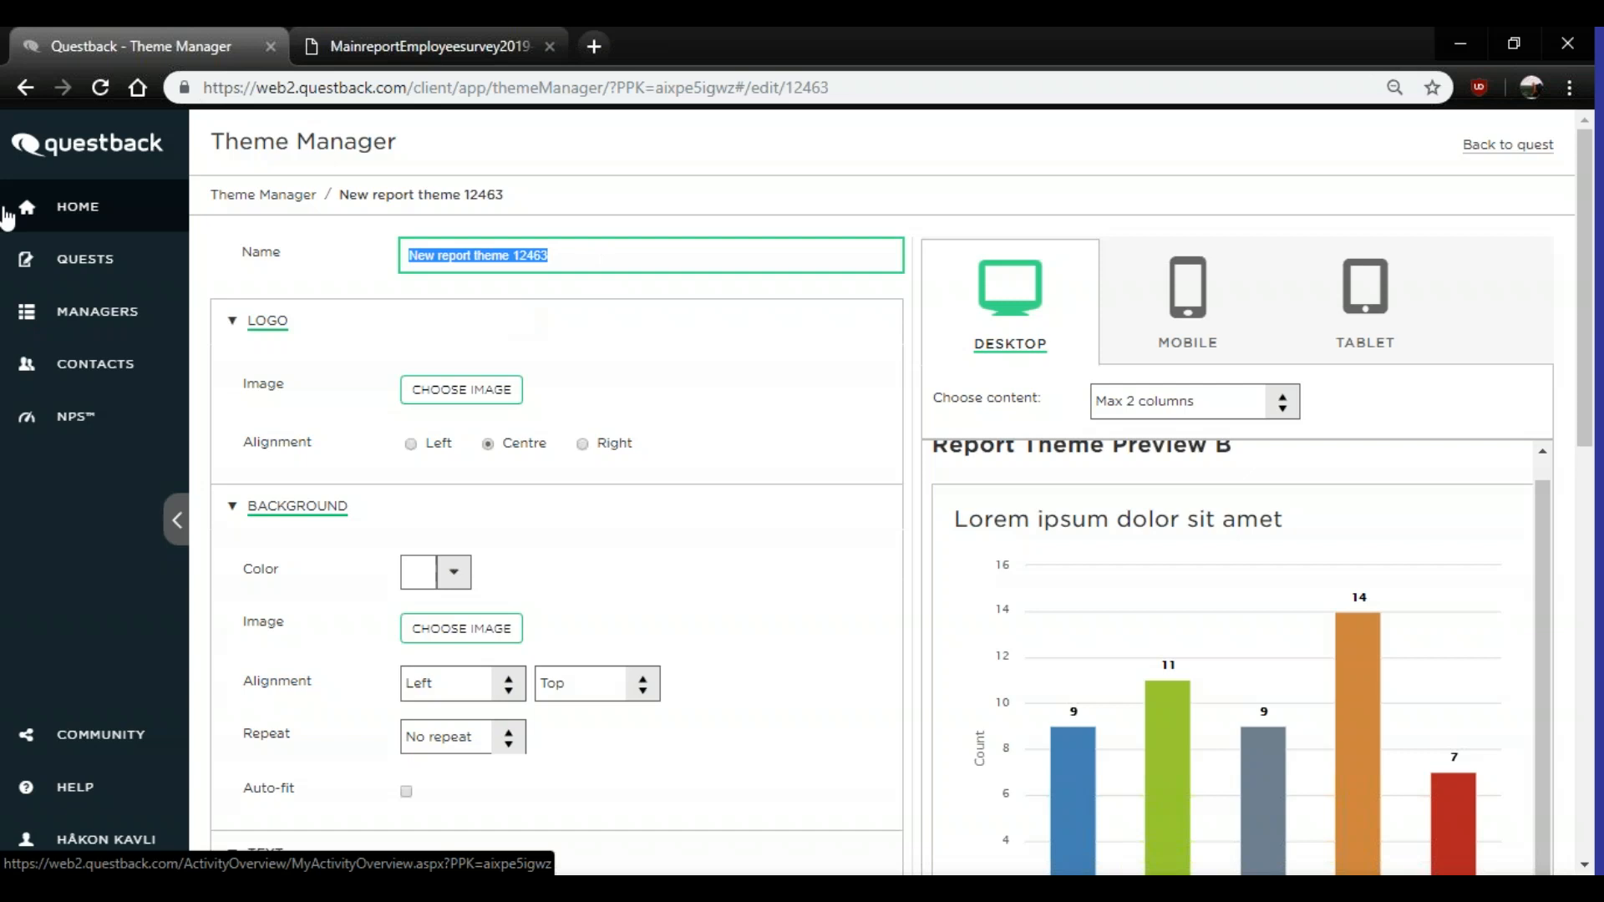
text(Webinar)
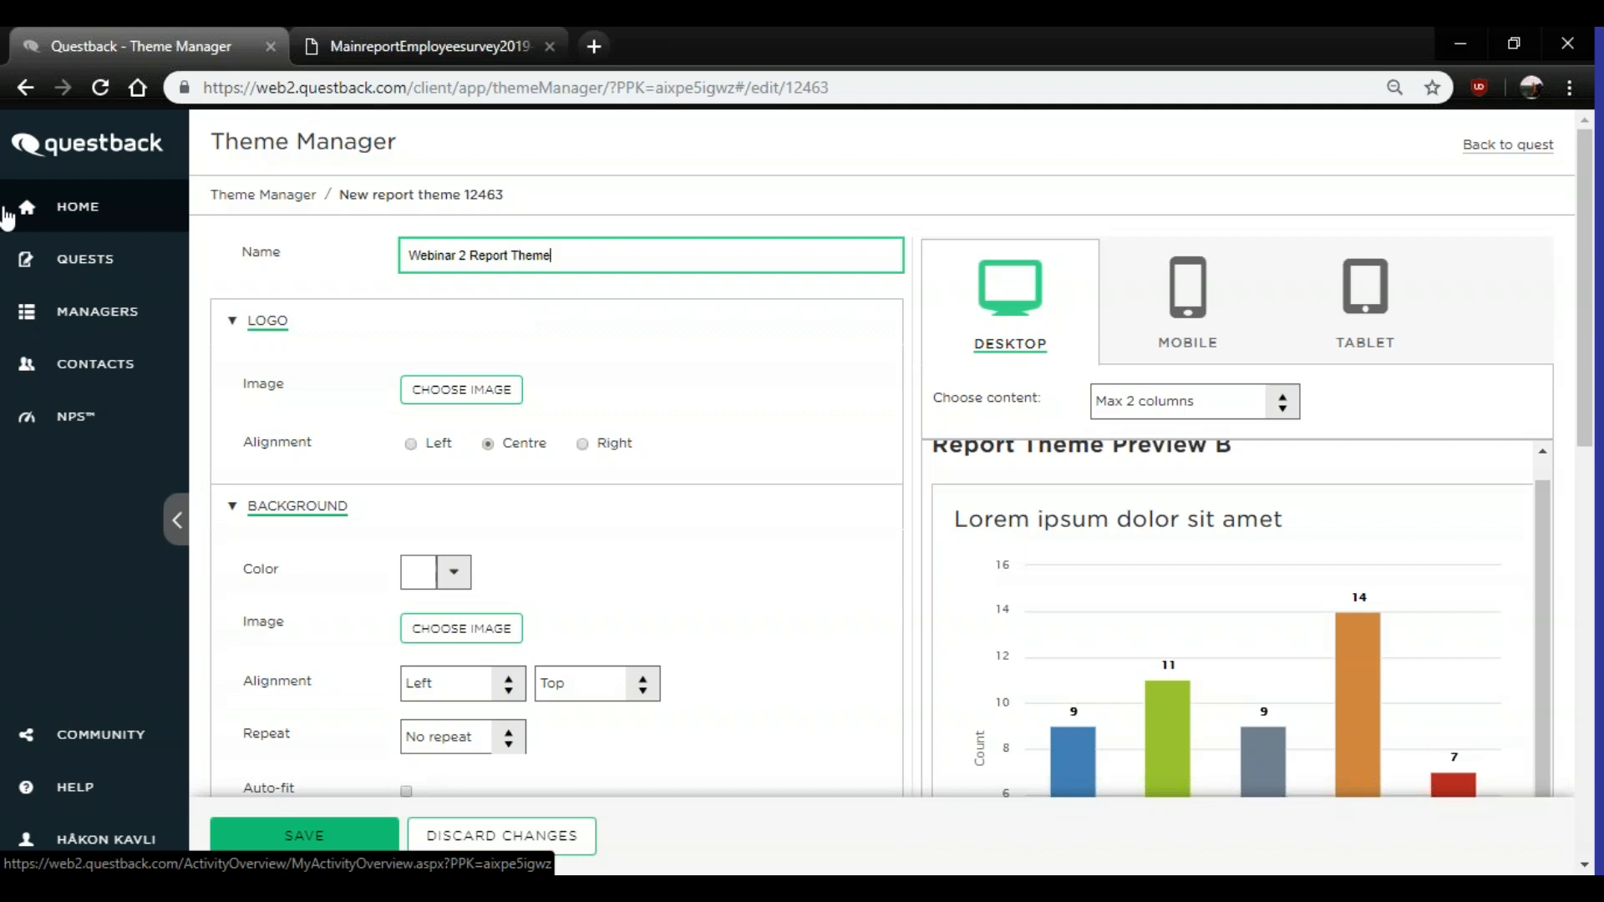
click(381, 845)
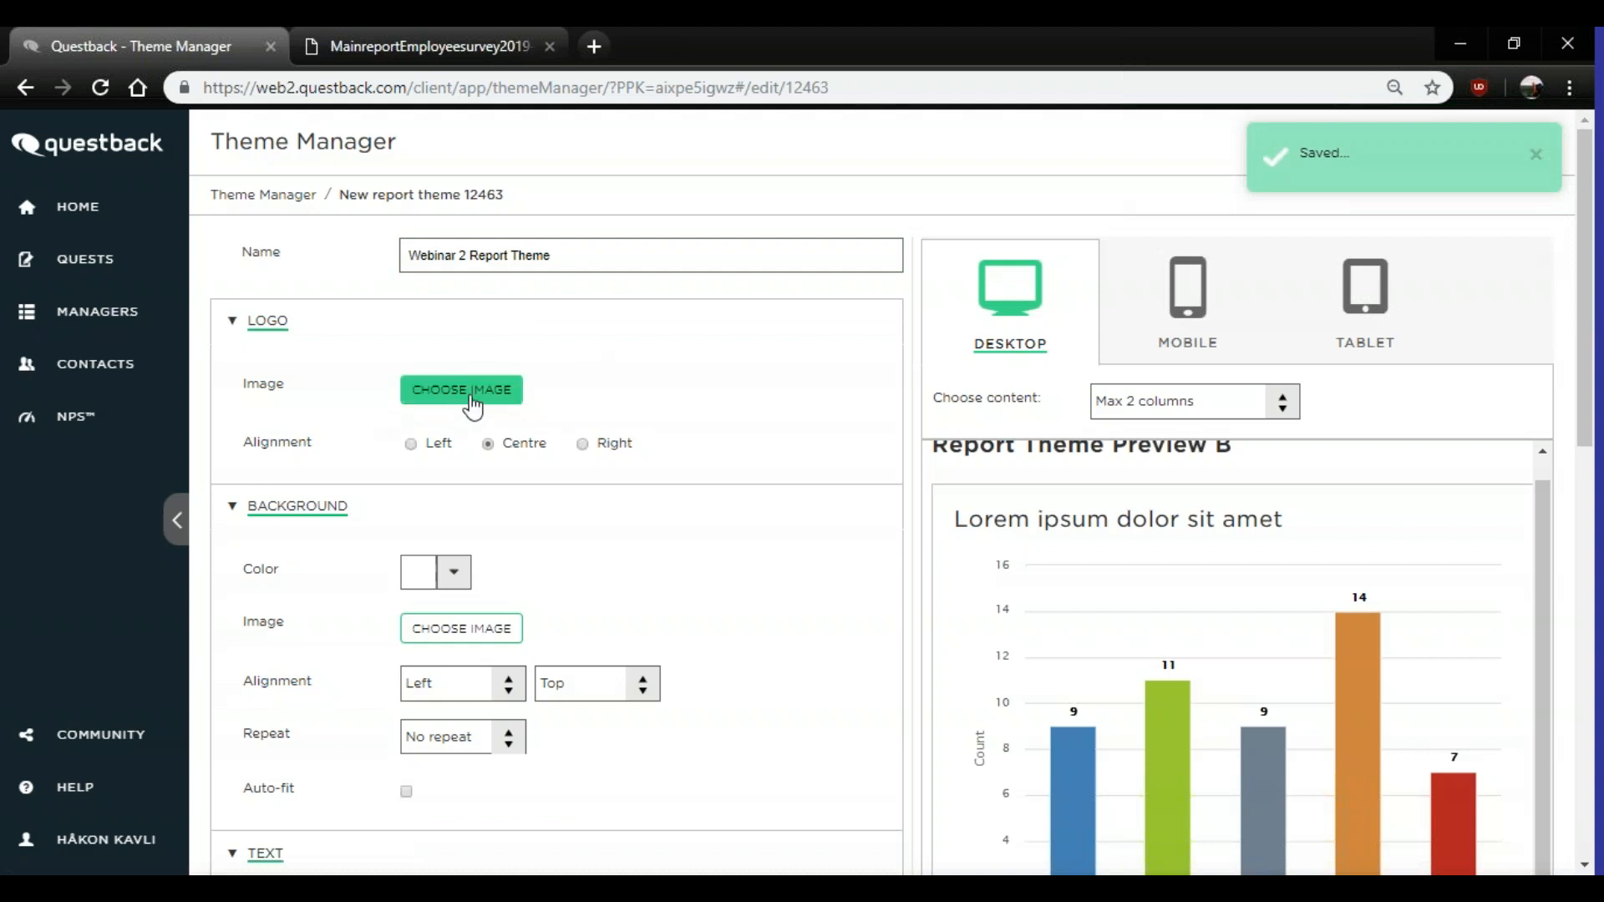
- Insert qb_logo2.png from the media library as the report theme's logo and check it in the desktop preview
click(468, 402)
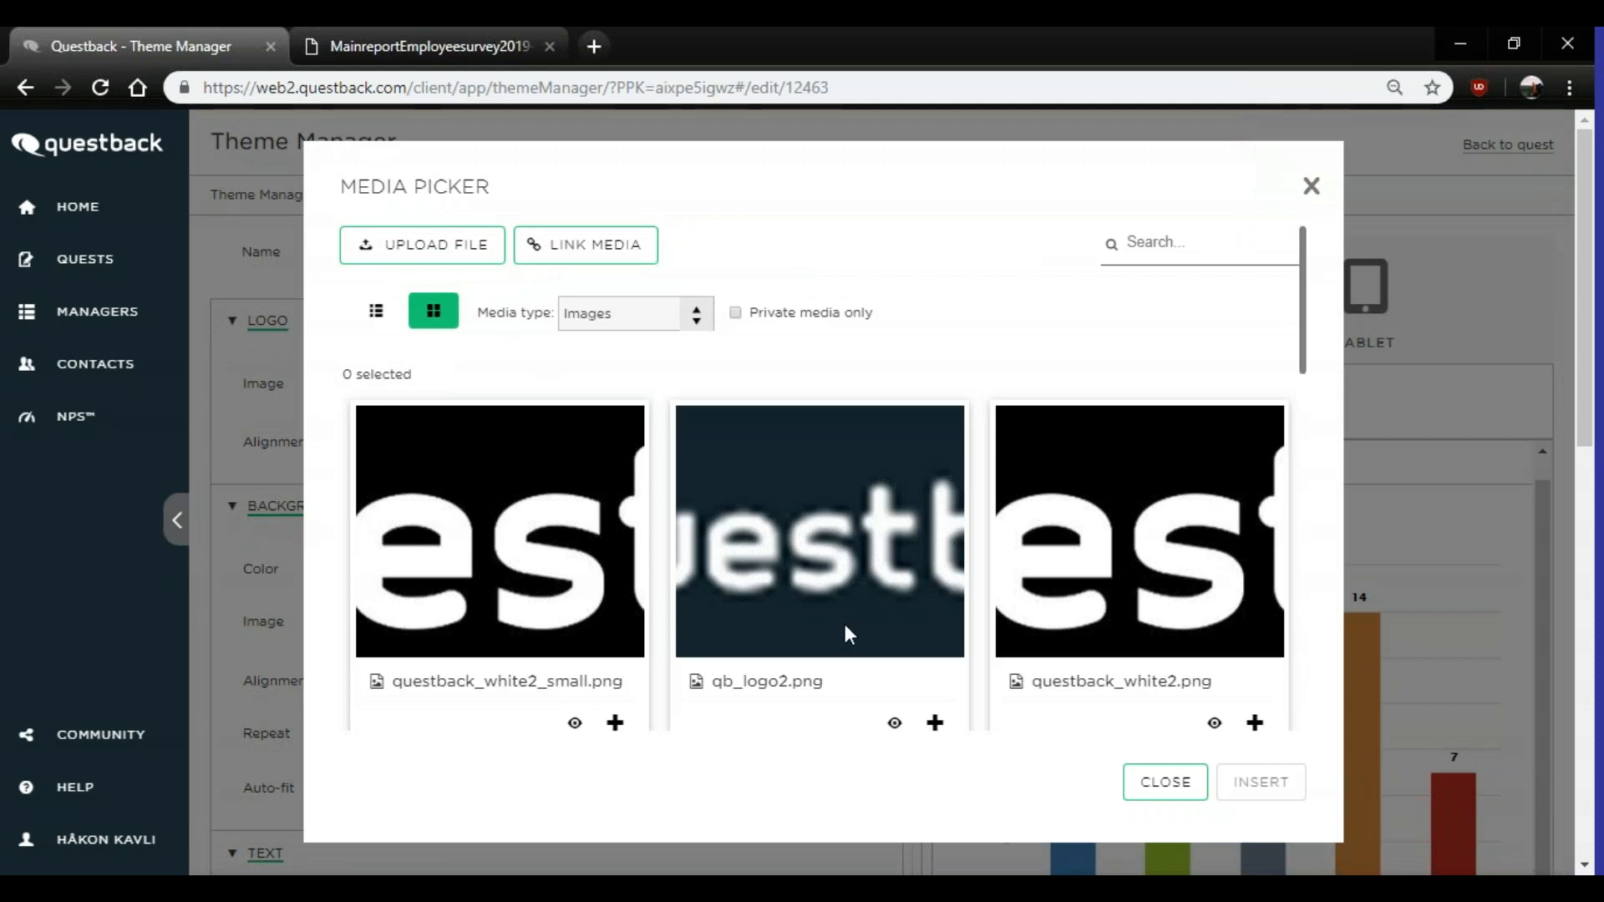
click(780, 560)
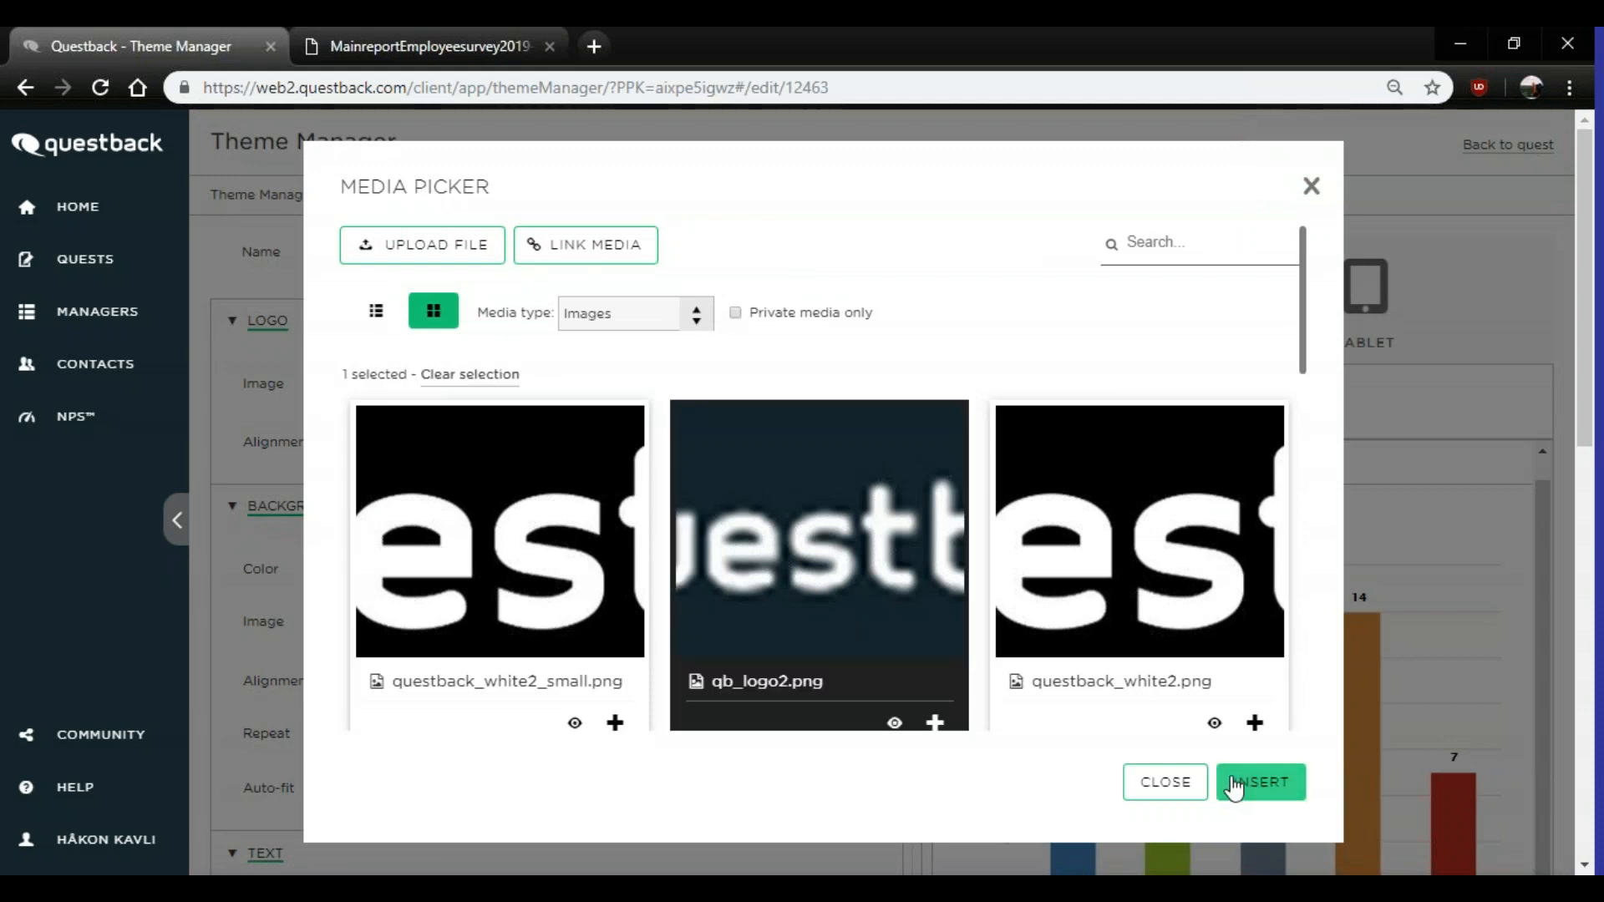
click(1234, 786)
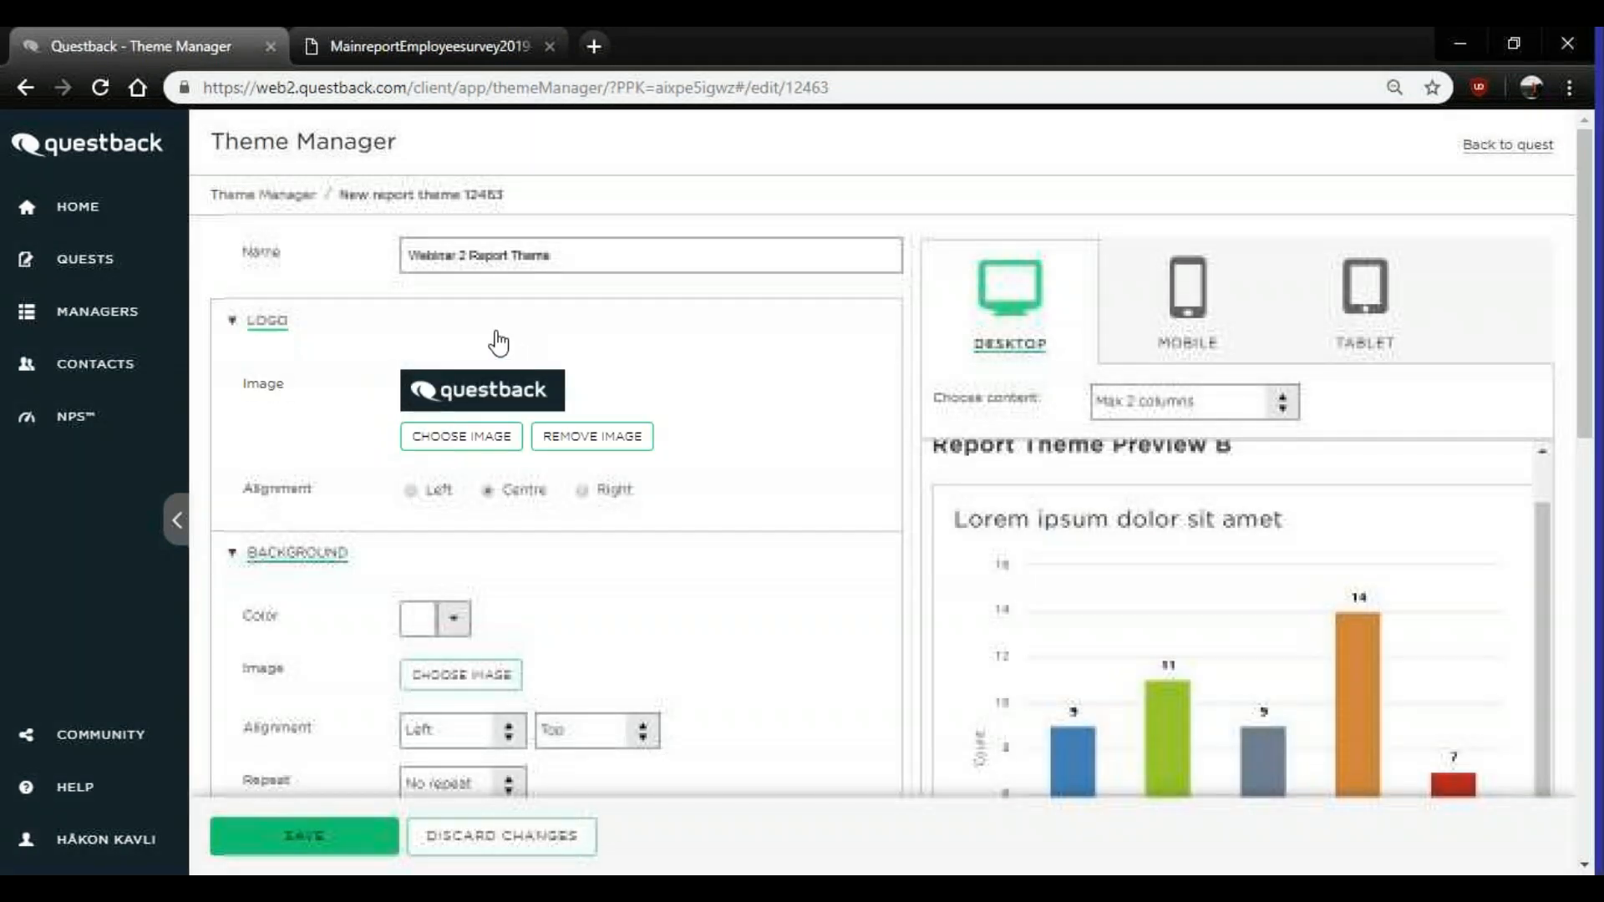
scroll(510, 353, down, 1)
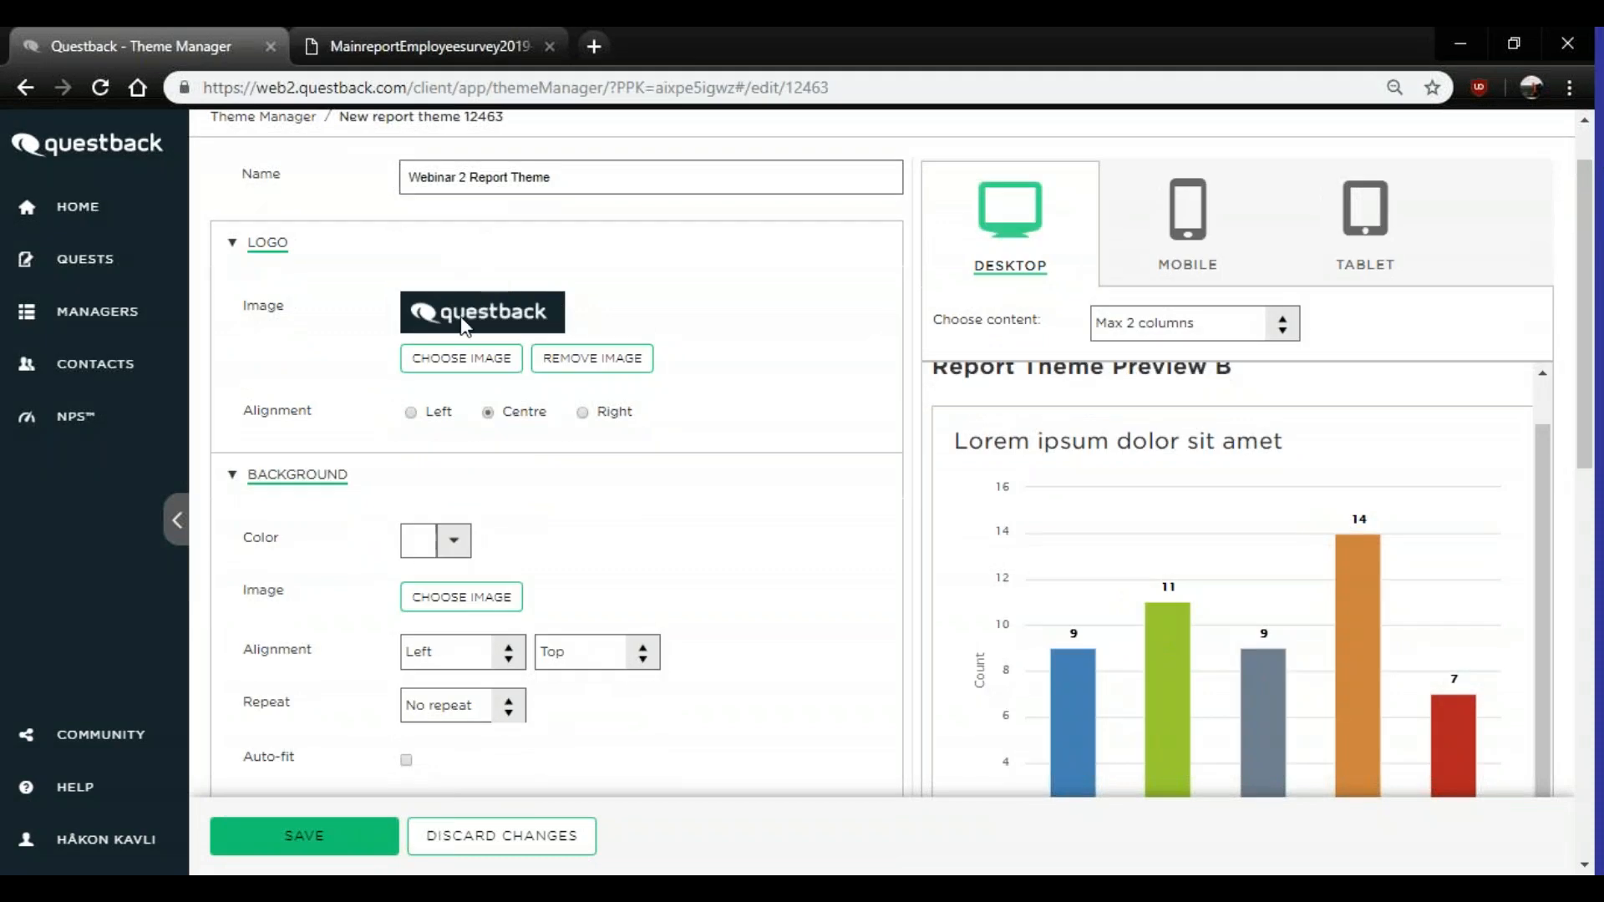
scroll(585, 359, down, 1)
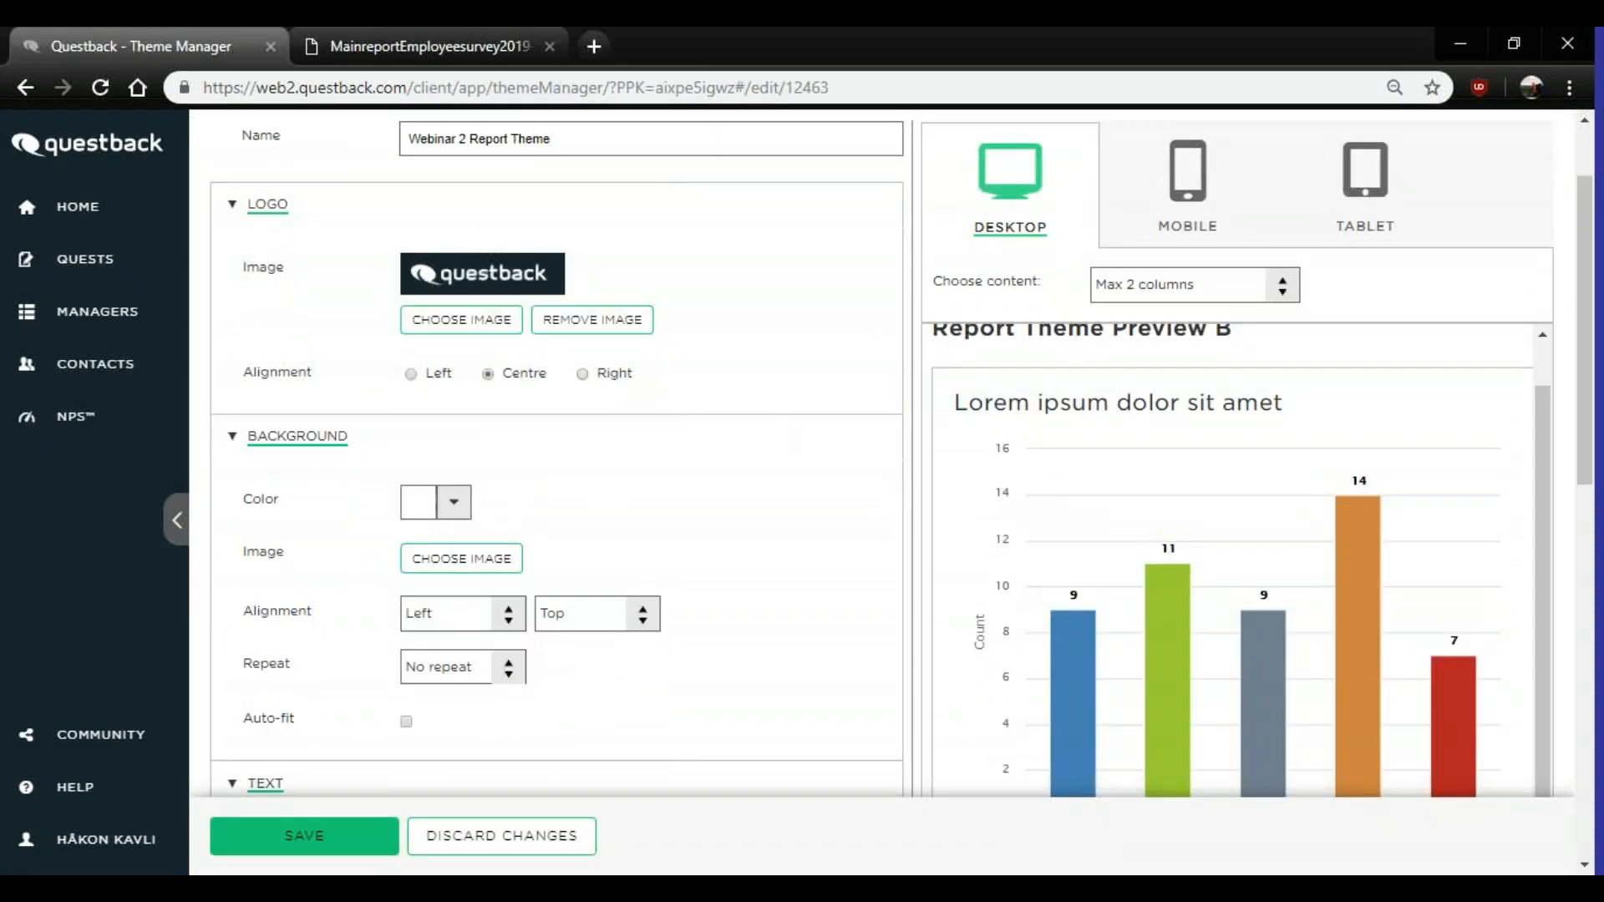
scroll(1529, 497, up, 2)
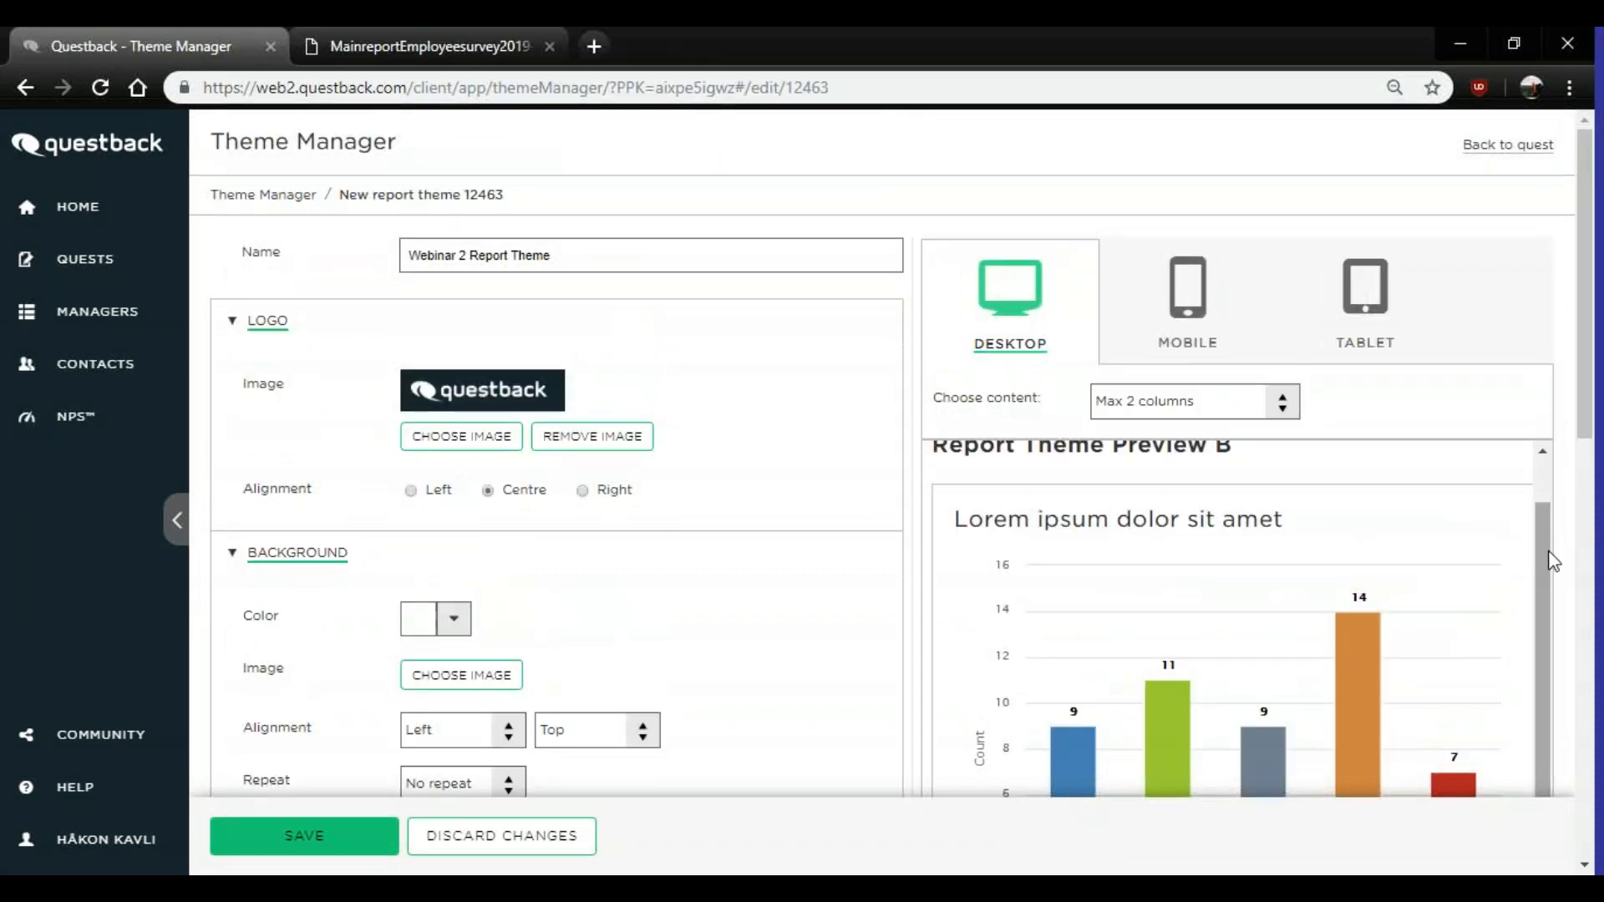
scroll(1552, 561, up, 1)
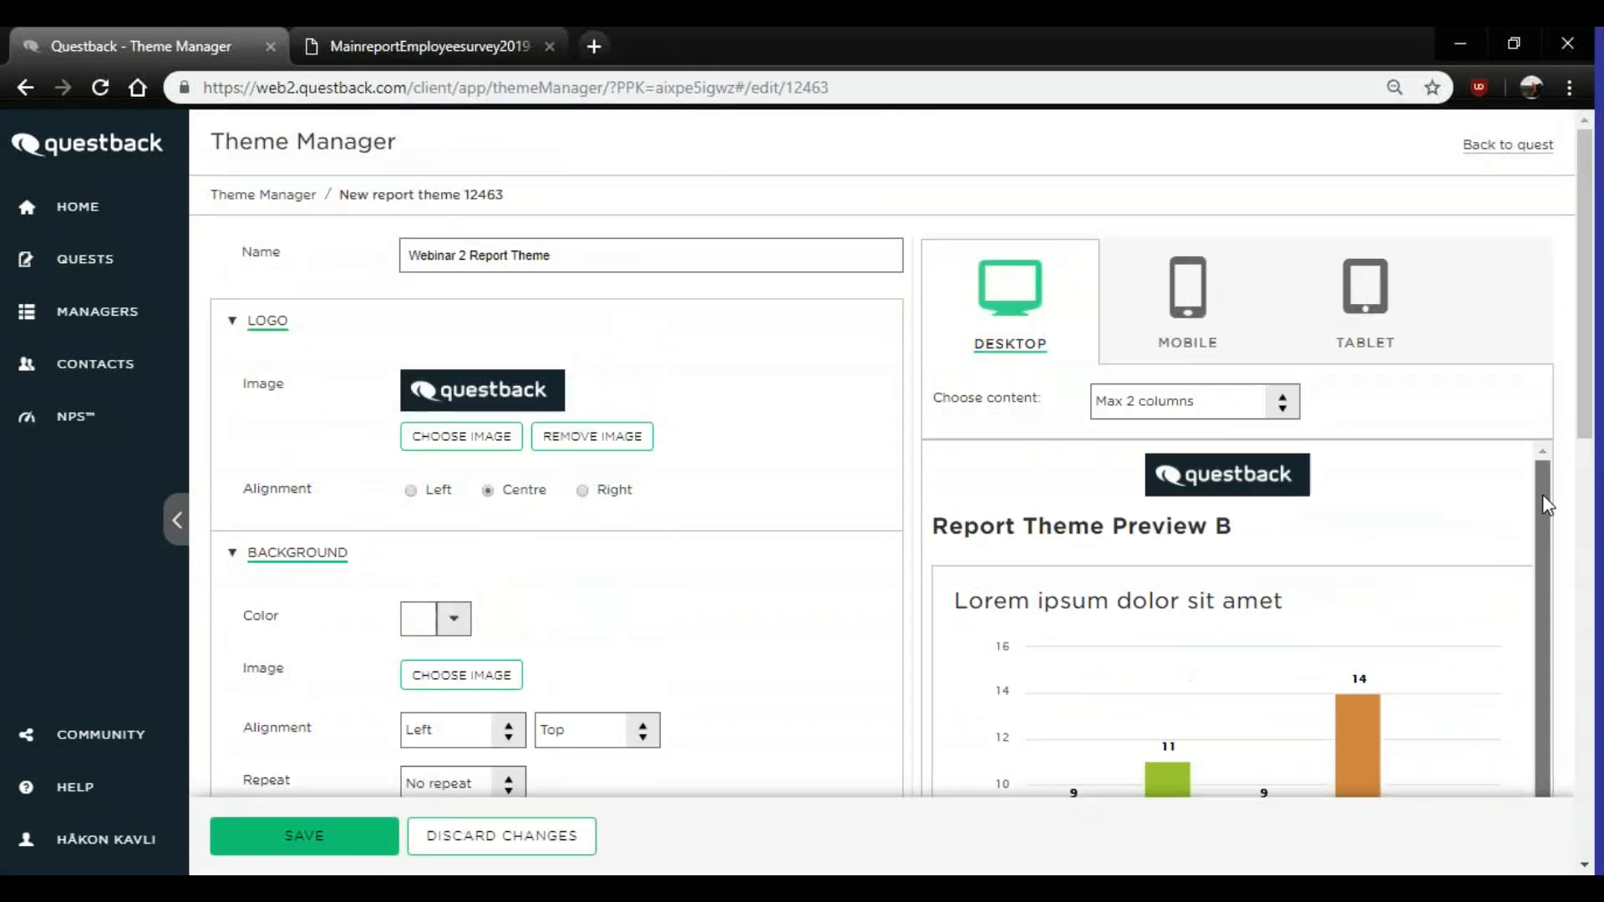
- Set the logo alignment to Right and save the report theme
click(584, 492)
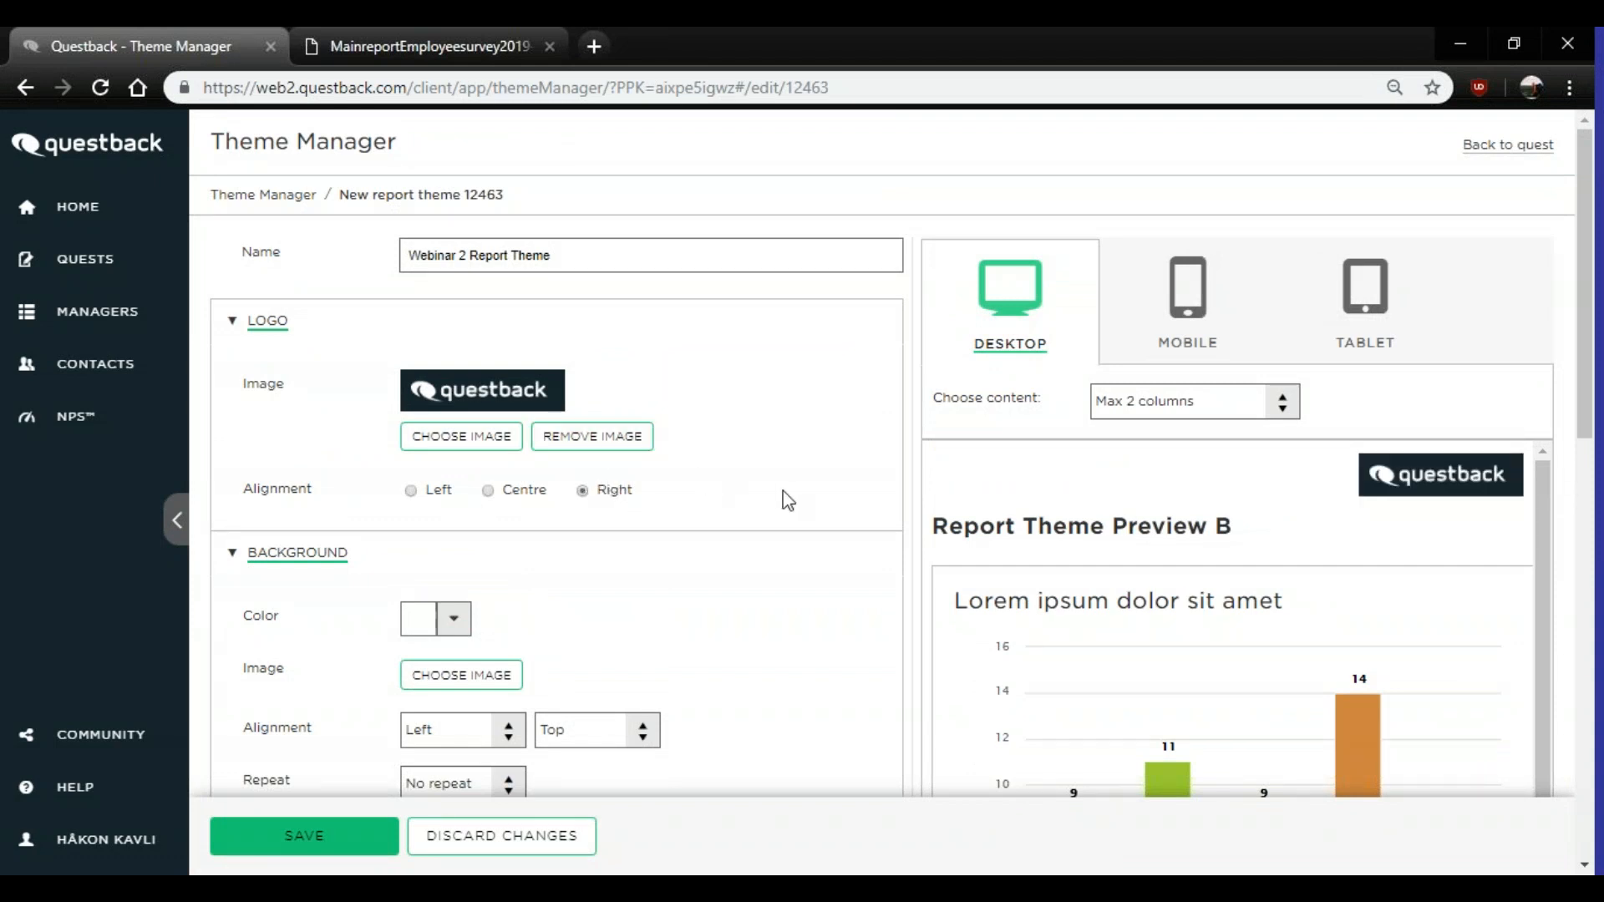
scroll(660, 496, down, 2)
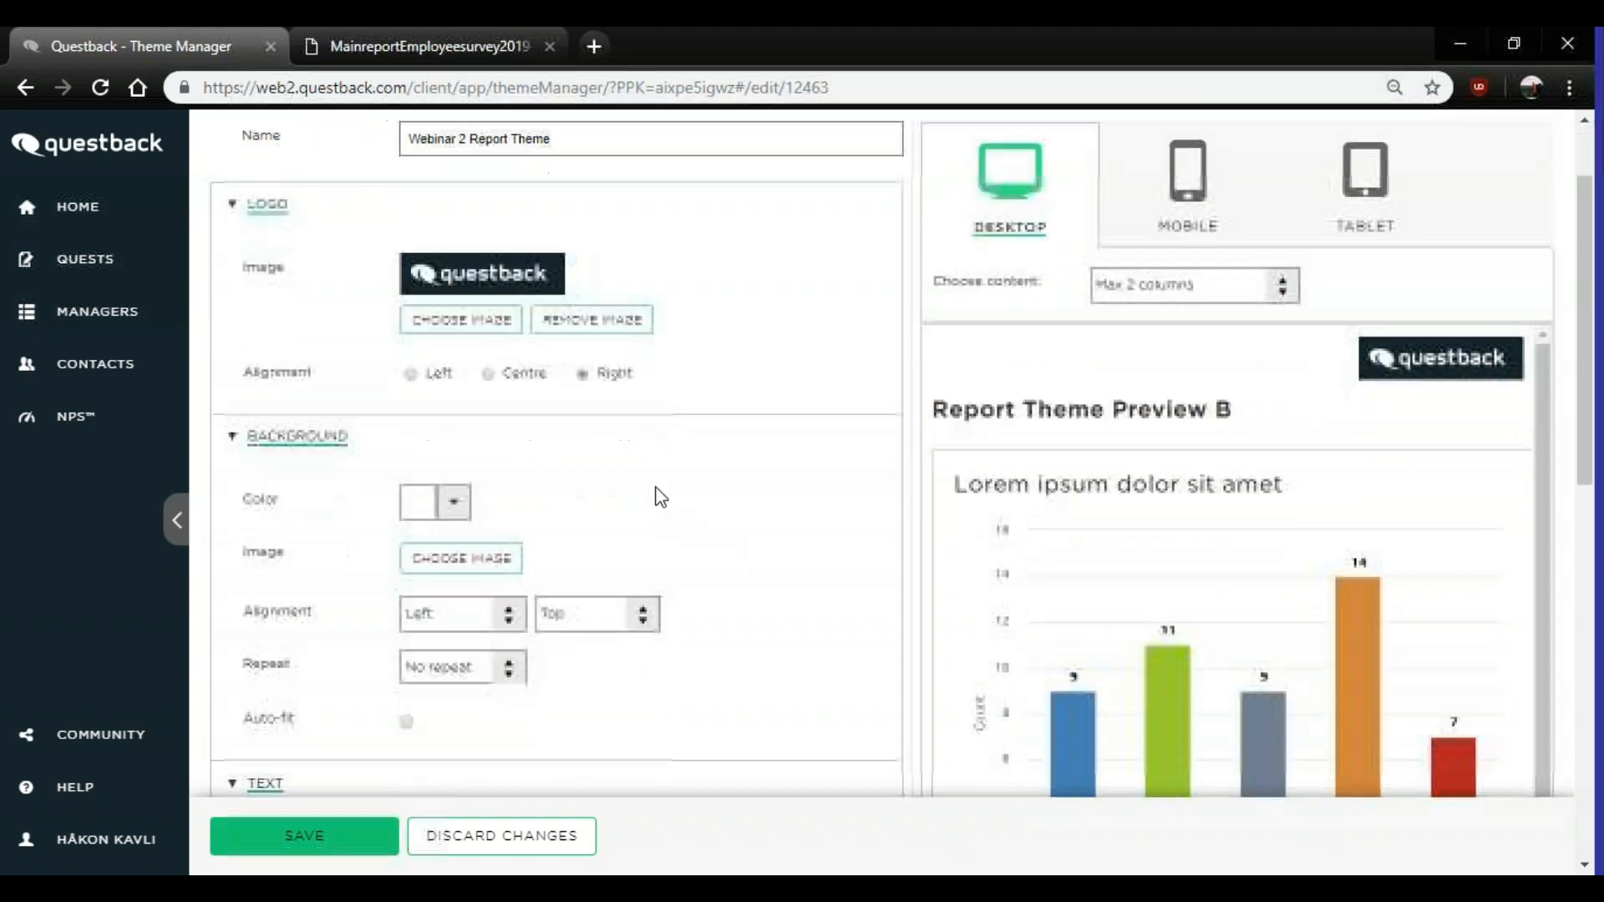
click(373, 856)
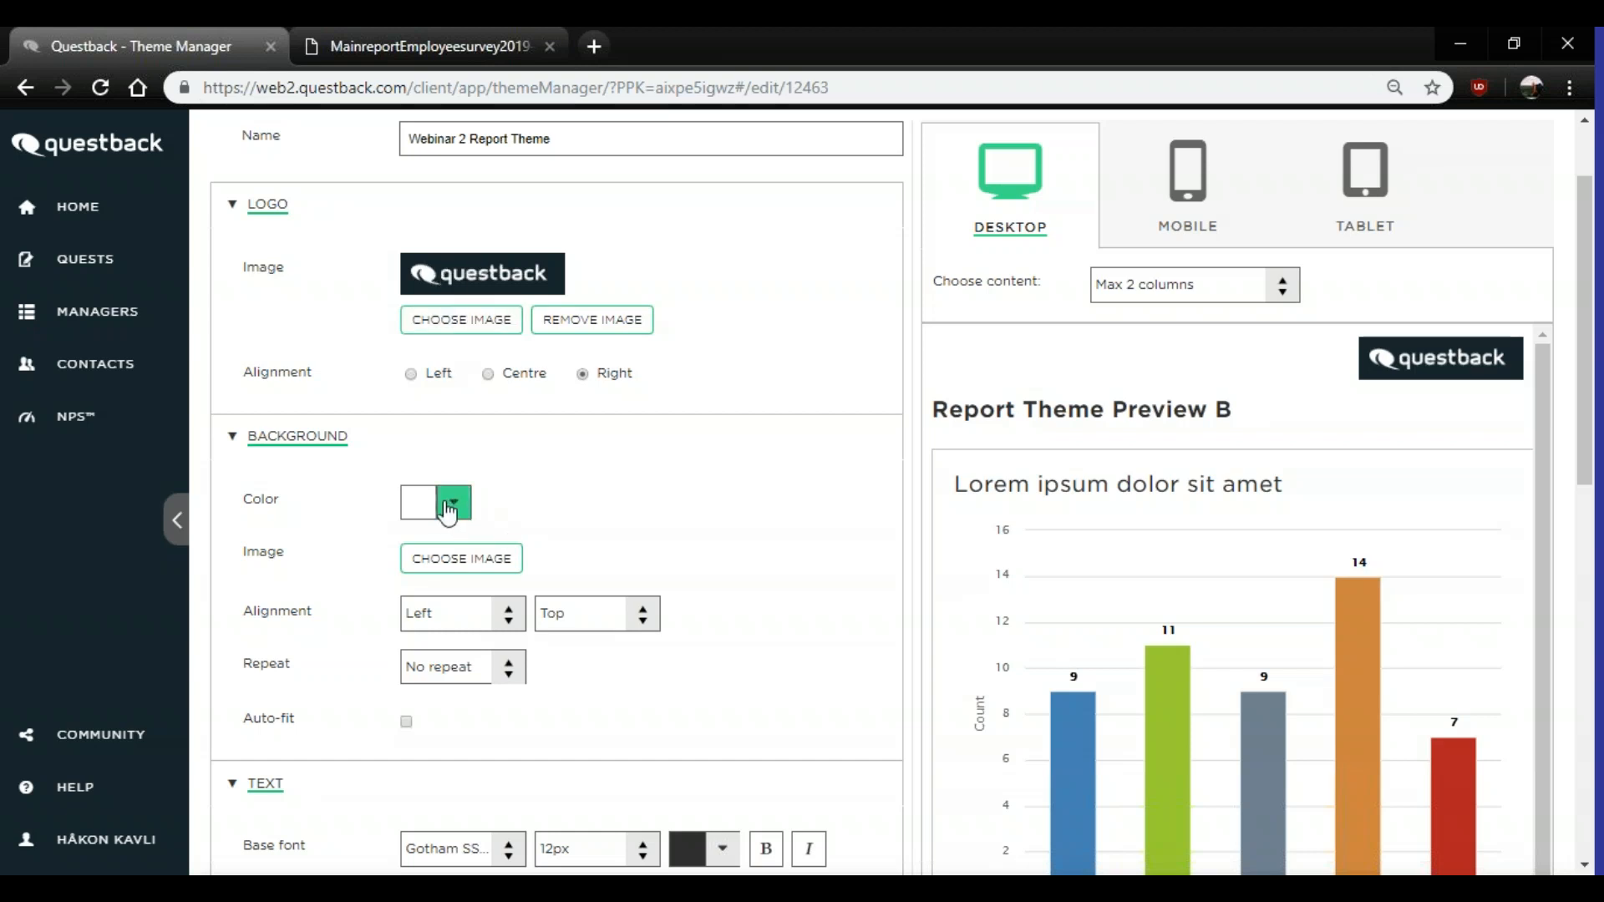
- Set the report theme's background color to rgba(22, 38, 45, 1) and apply it
click(451, 505)
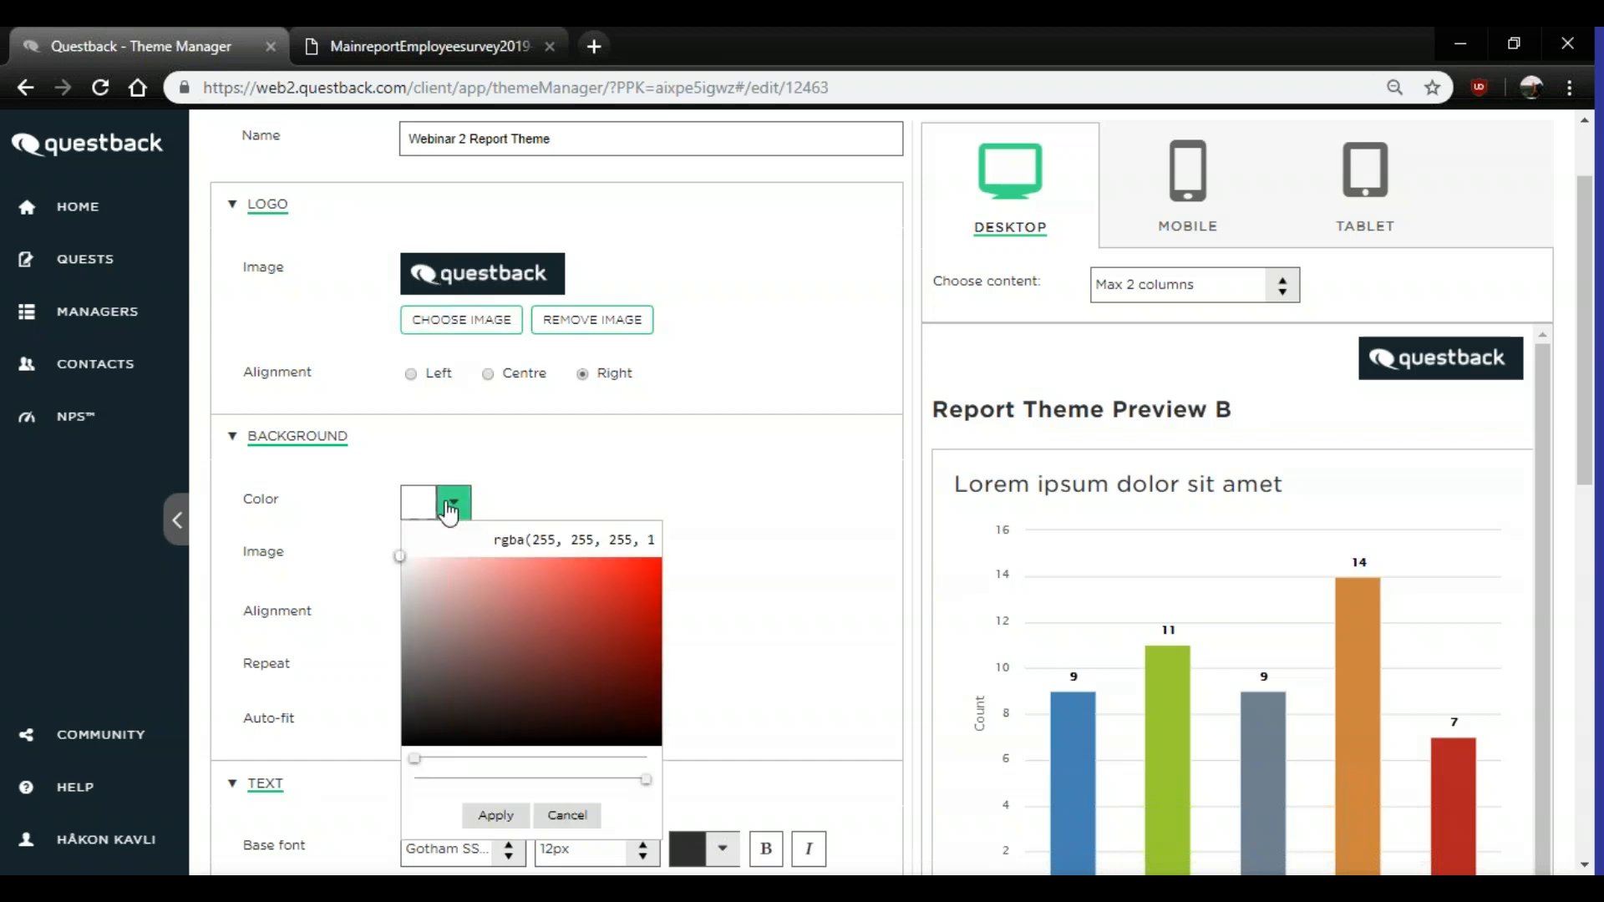
click(543, 542)
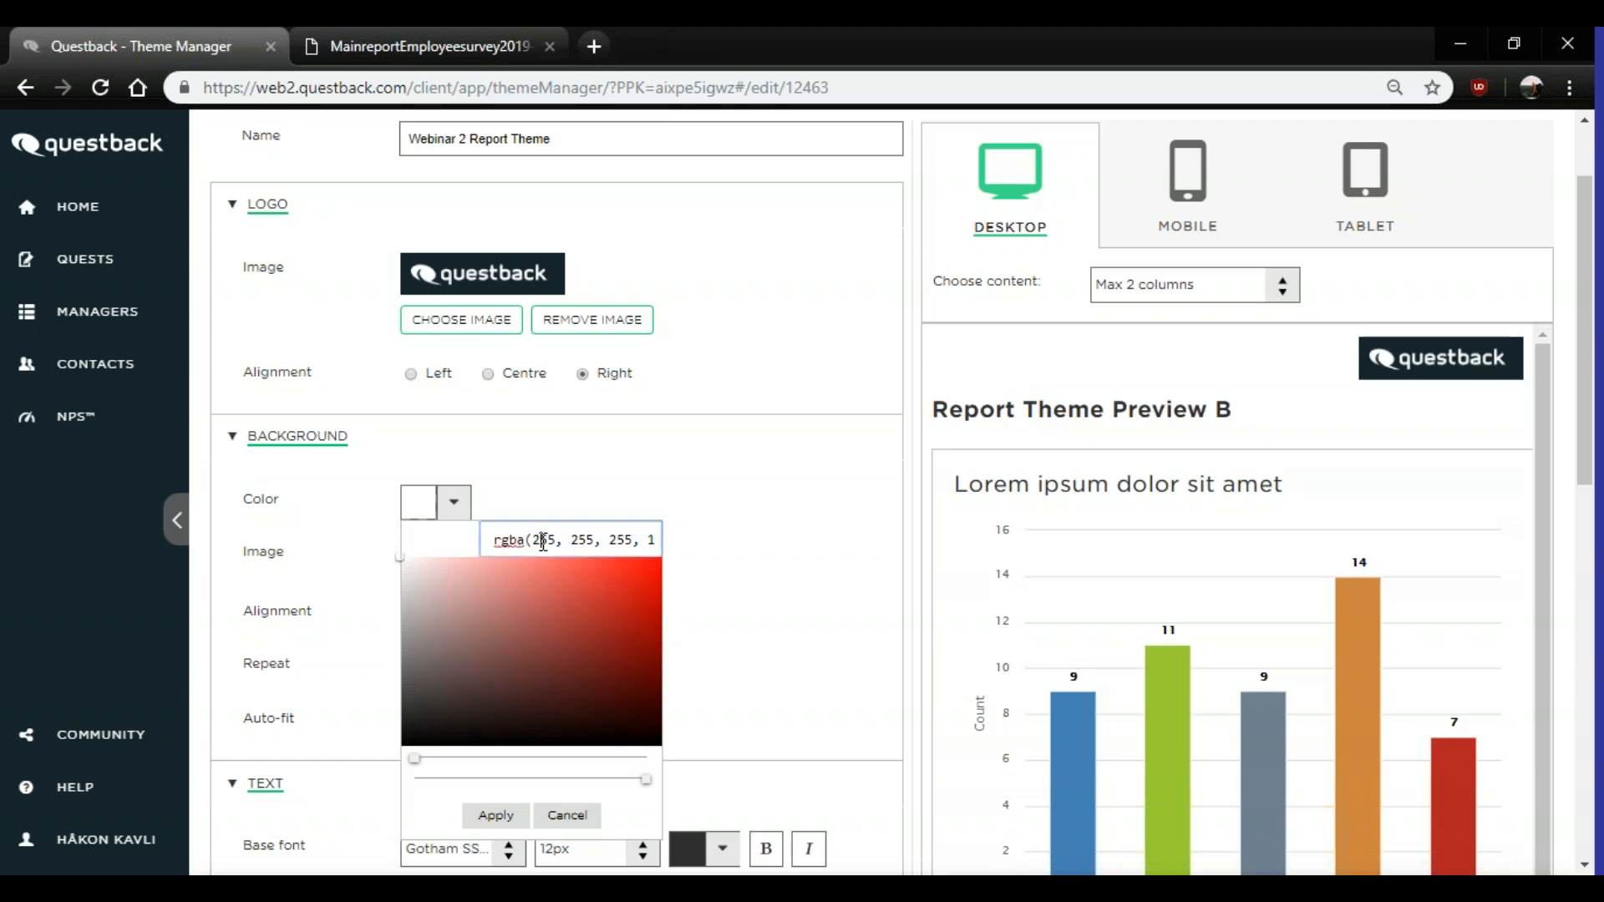
double_click(543, 541)
text(22)
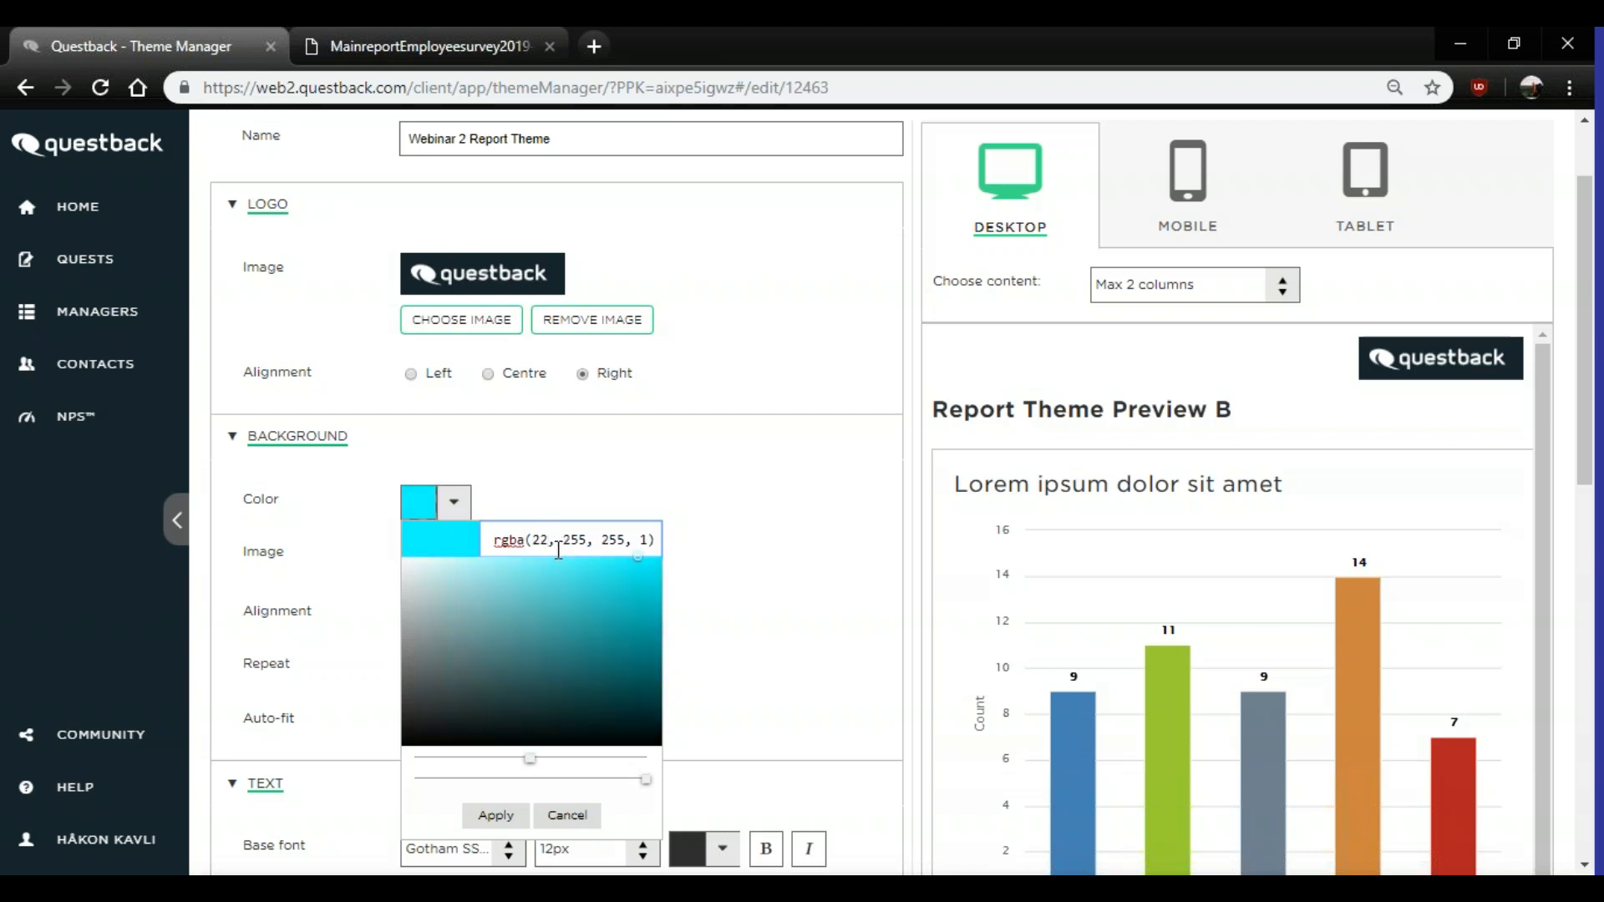
double_click(582, 539)
text(38)
double_click(605, 540)
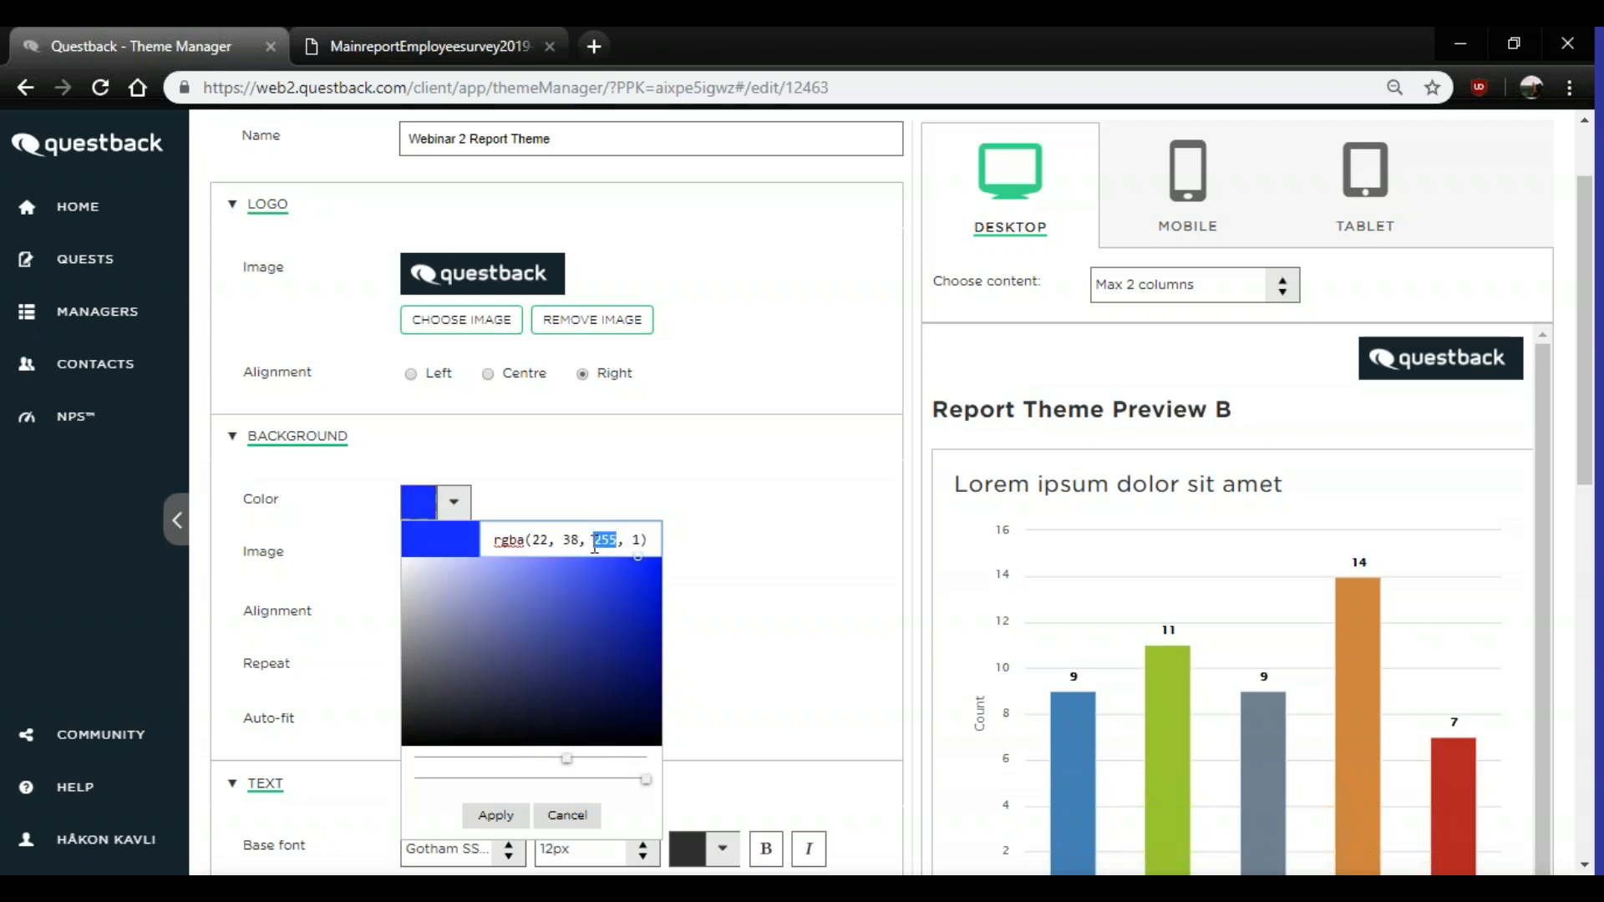
text(45)
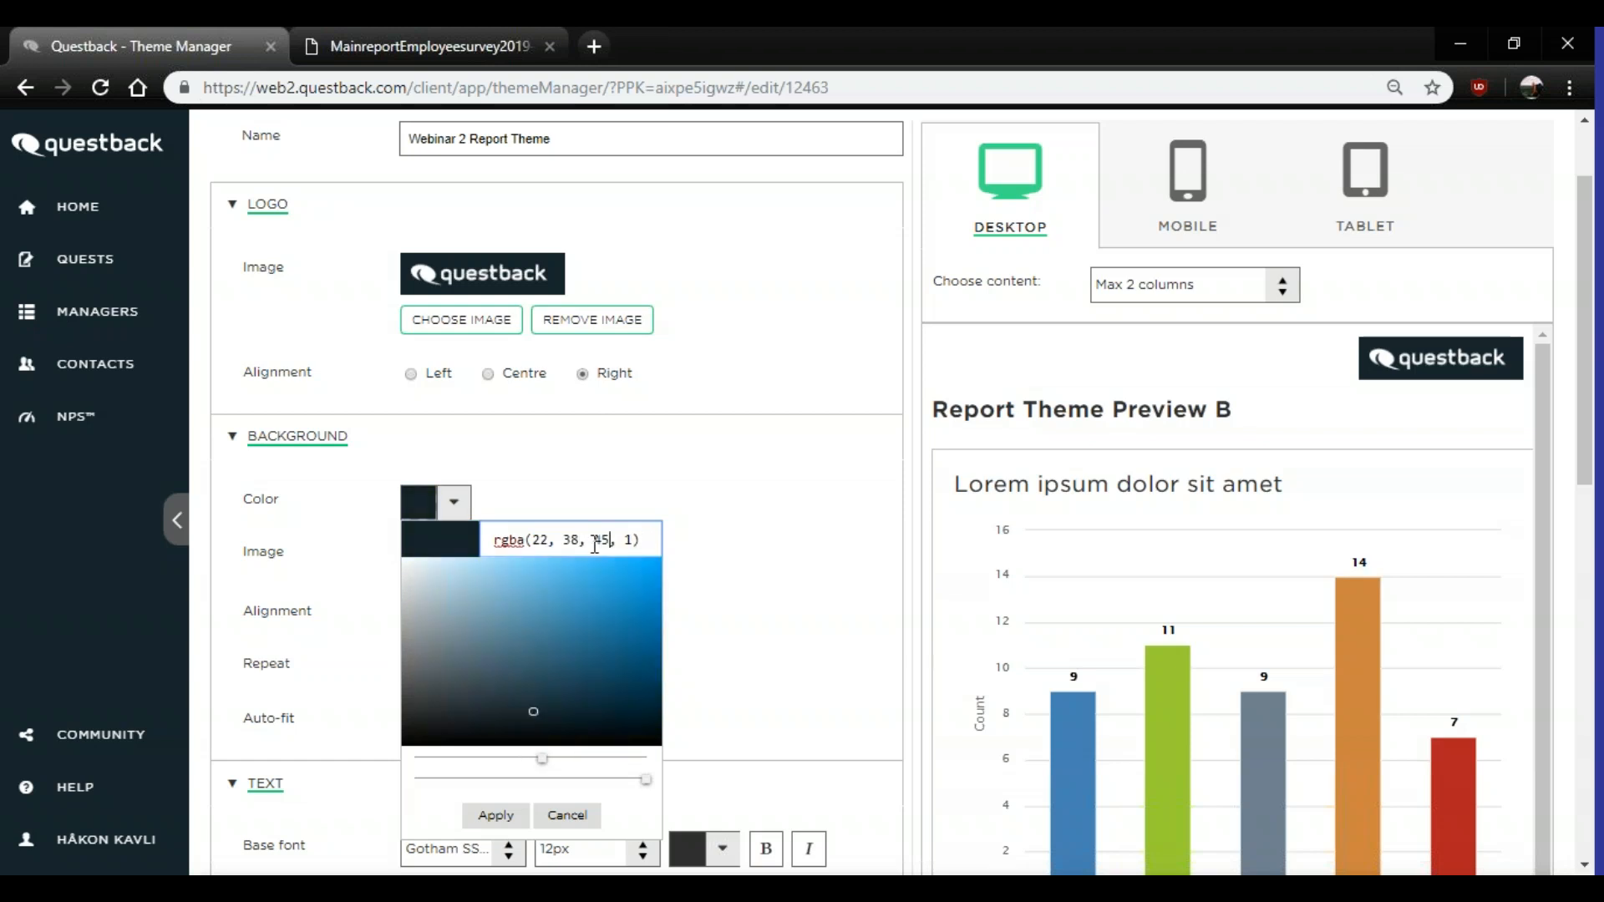
click(496, 815)
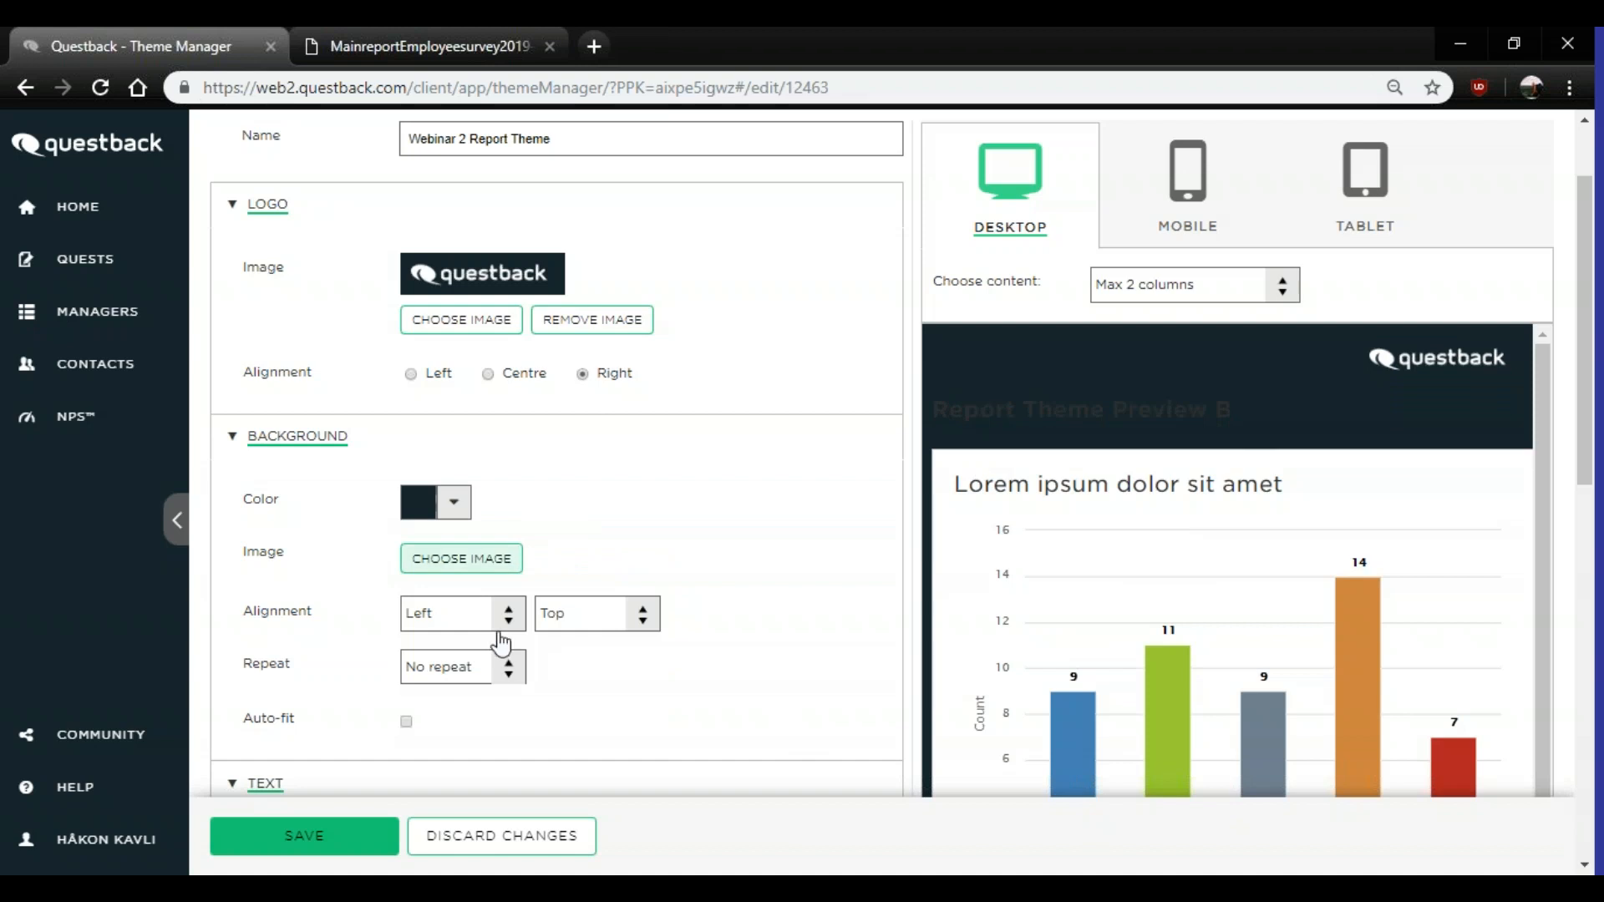
- Set the Title text color to near-white, rgba(254, 253, 253, 1), and save the report theme
scroll(501, 644, down, 3)
scroll(735, 605, down, 1)
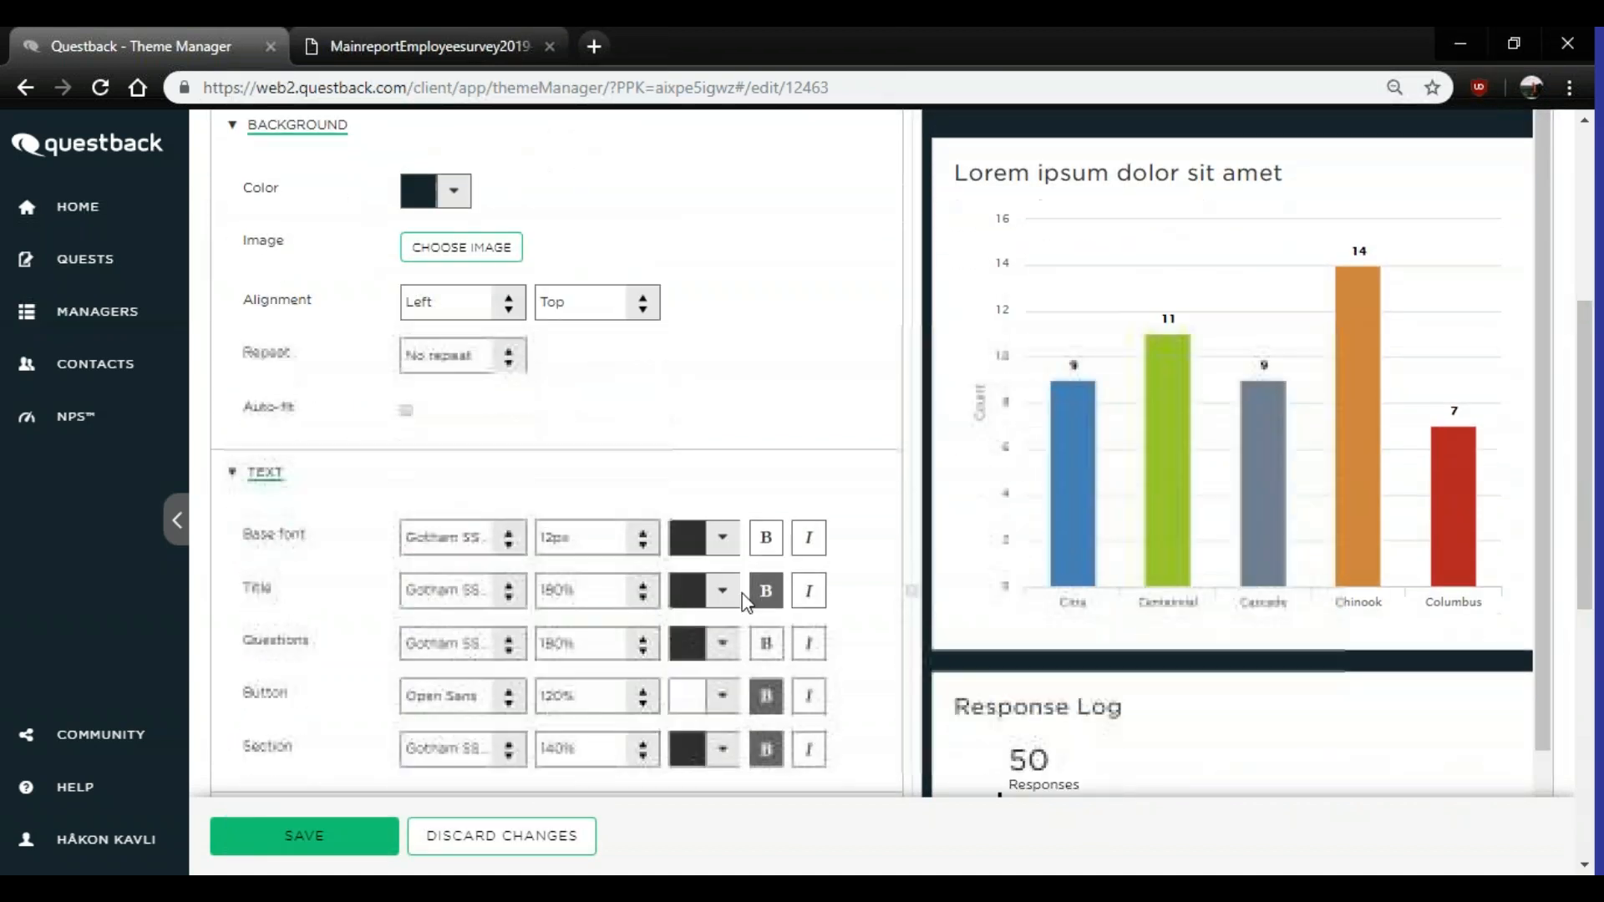
click(725, 595)
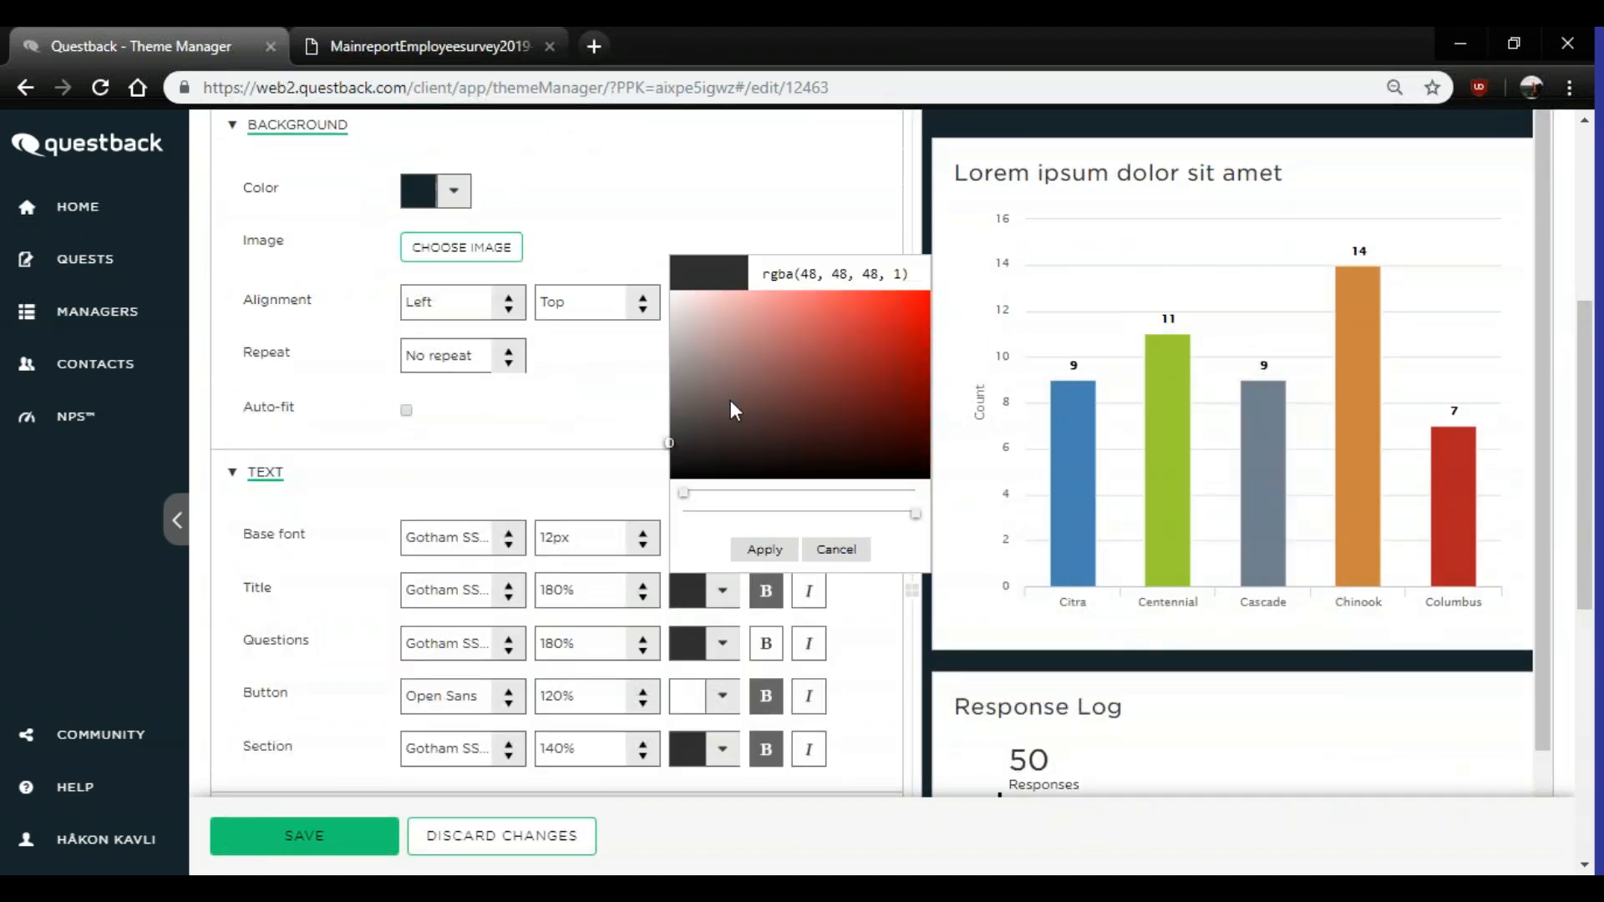
double_click(669, 456)
click(722, 590)
click(672, 293)
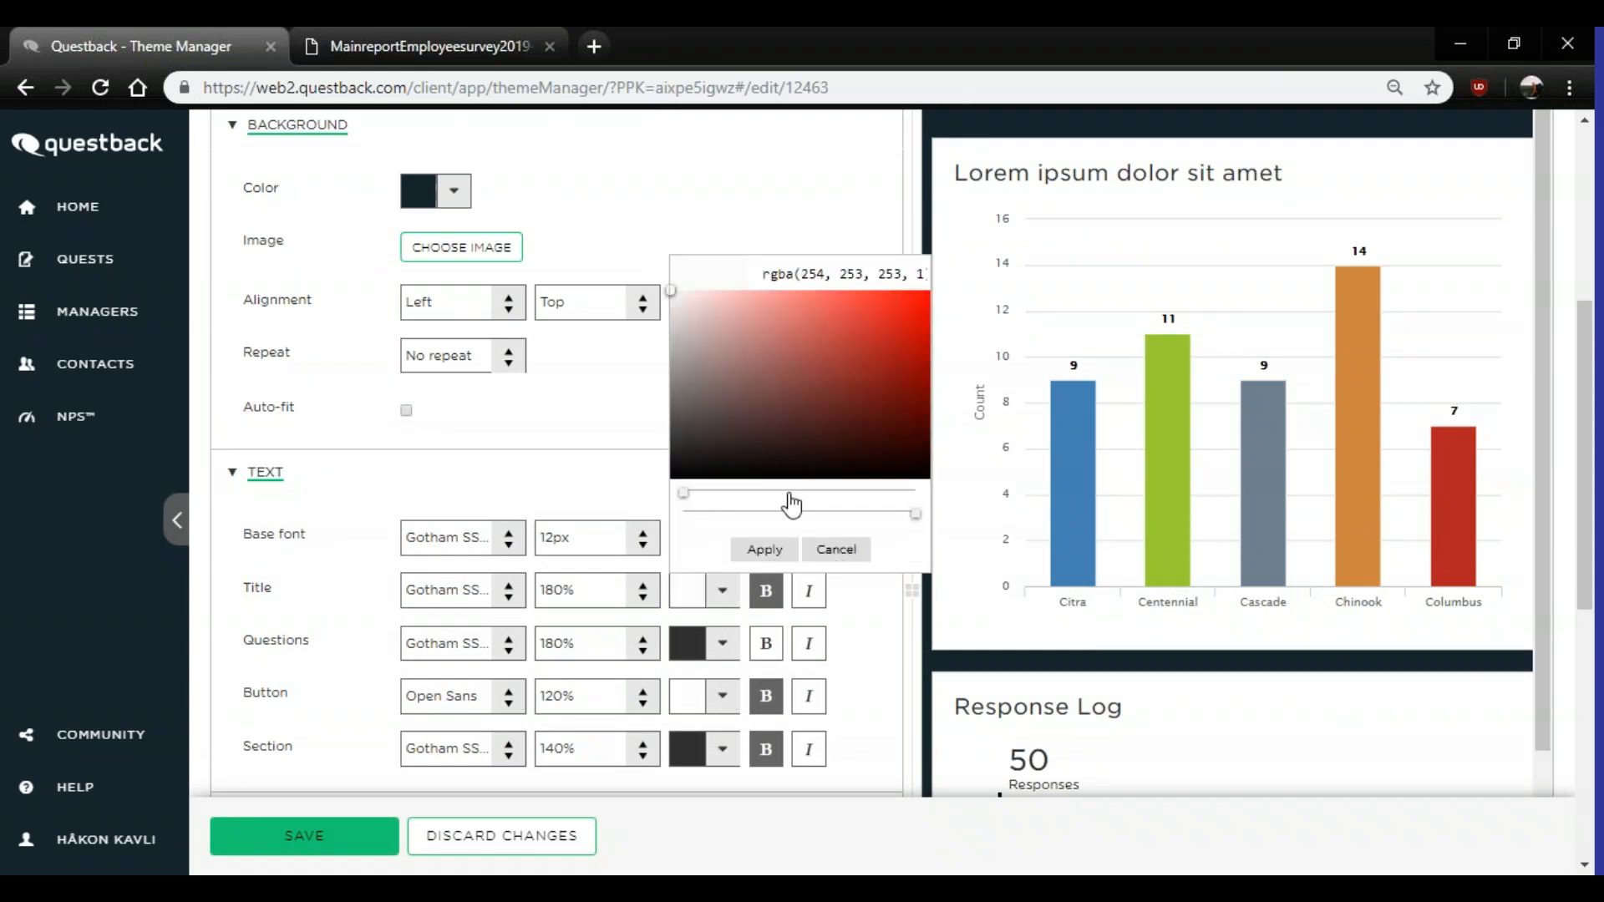
click(764, 548)
scroll(743, 620, down, 3)
click(250, 833)
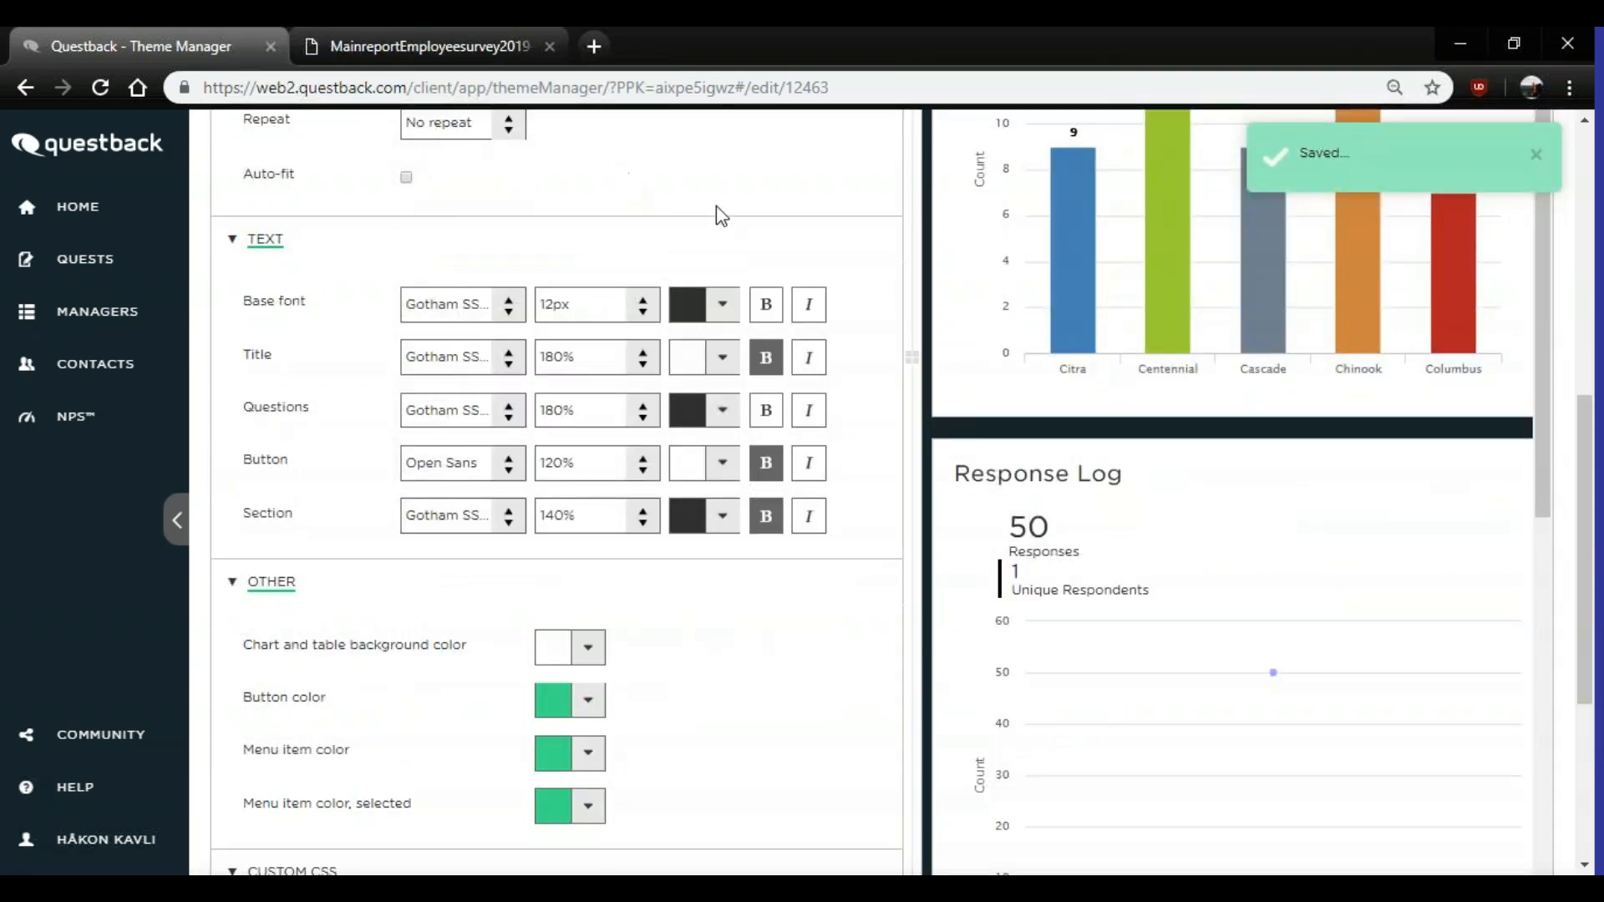
- Look over the theme preview and the remaining text, other color and custom CSS settings without changing them
scroll(1274, 456, up, 4)
scroll(1267, 433, up, 3)
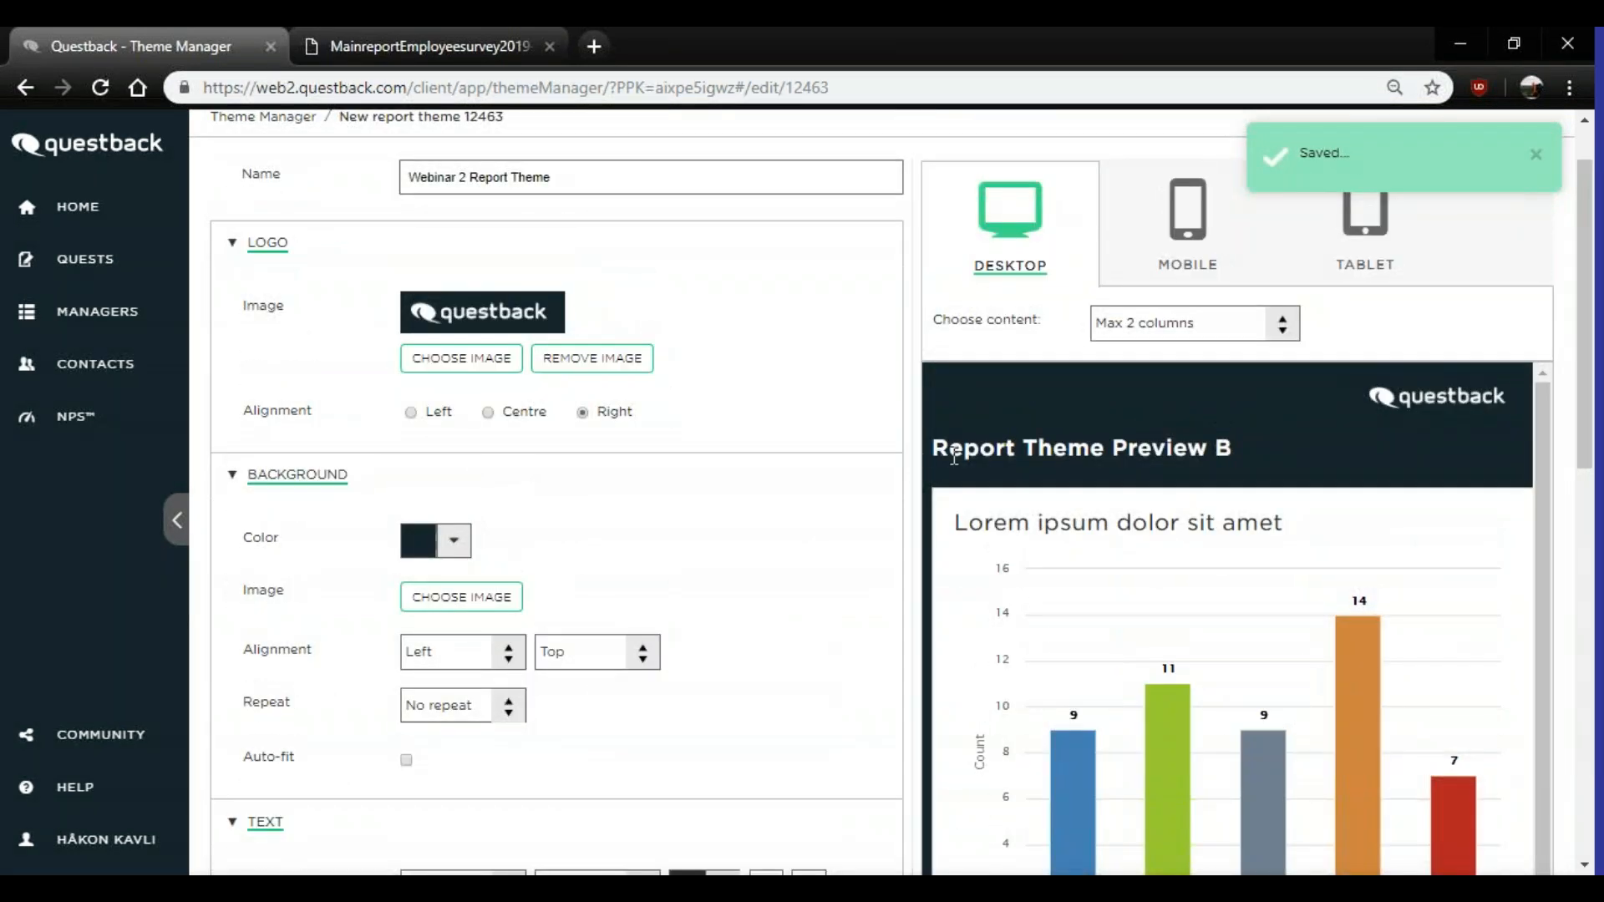
scroll(554, 530, down, 2)
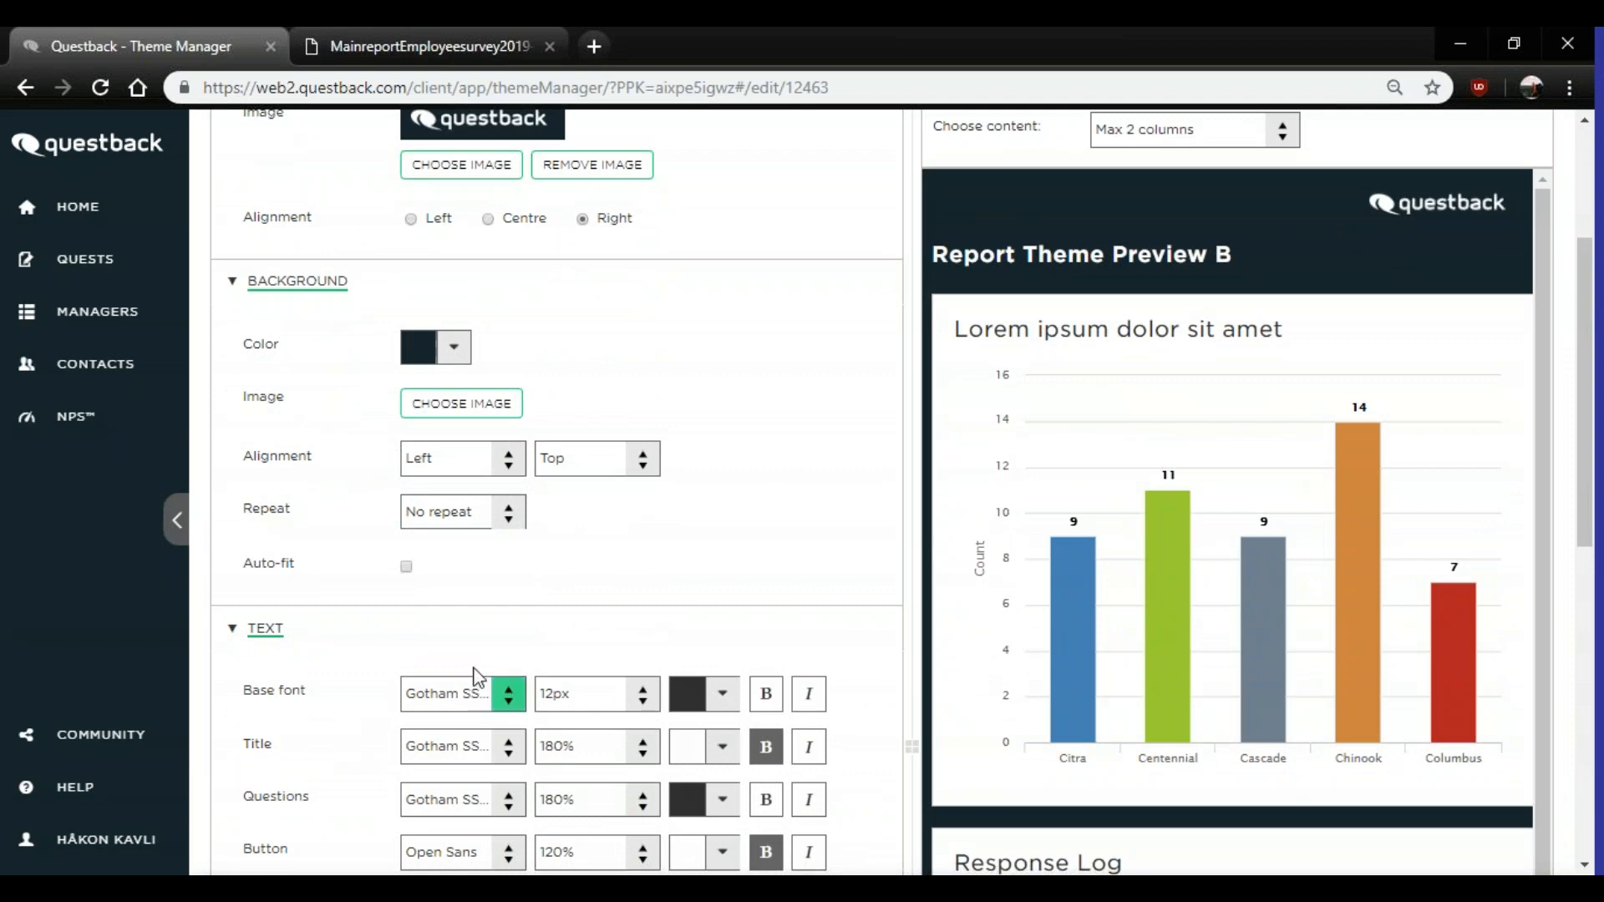
scroll(346, 714, down, 2)
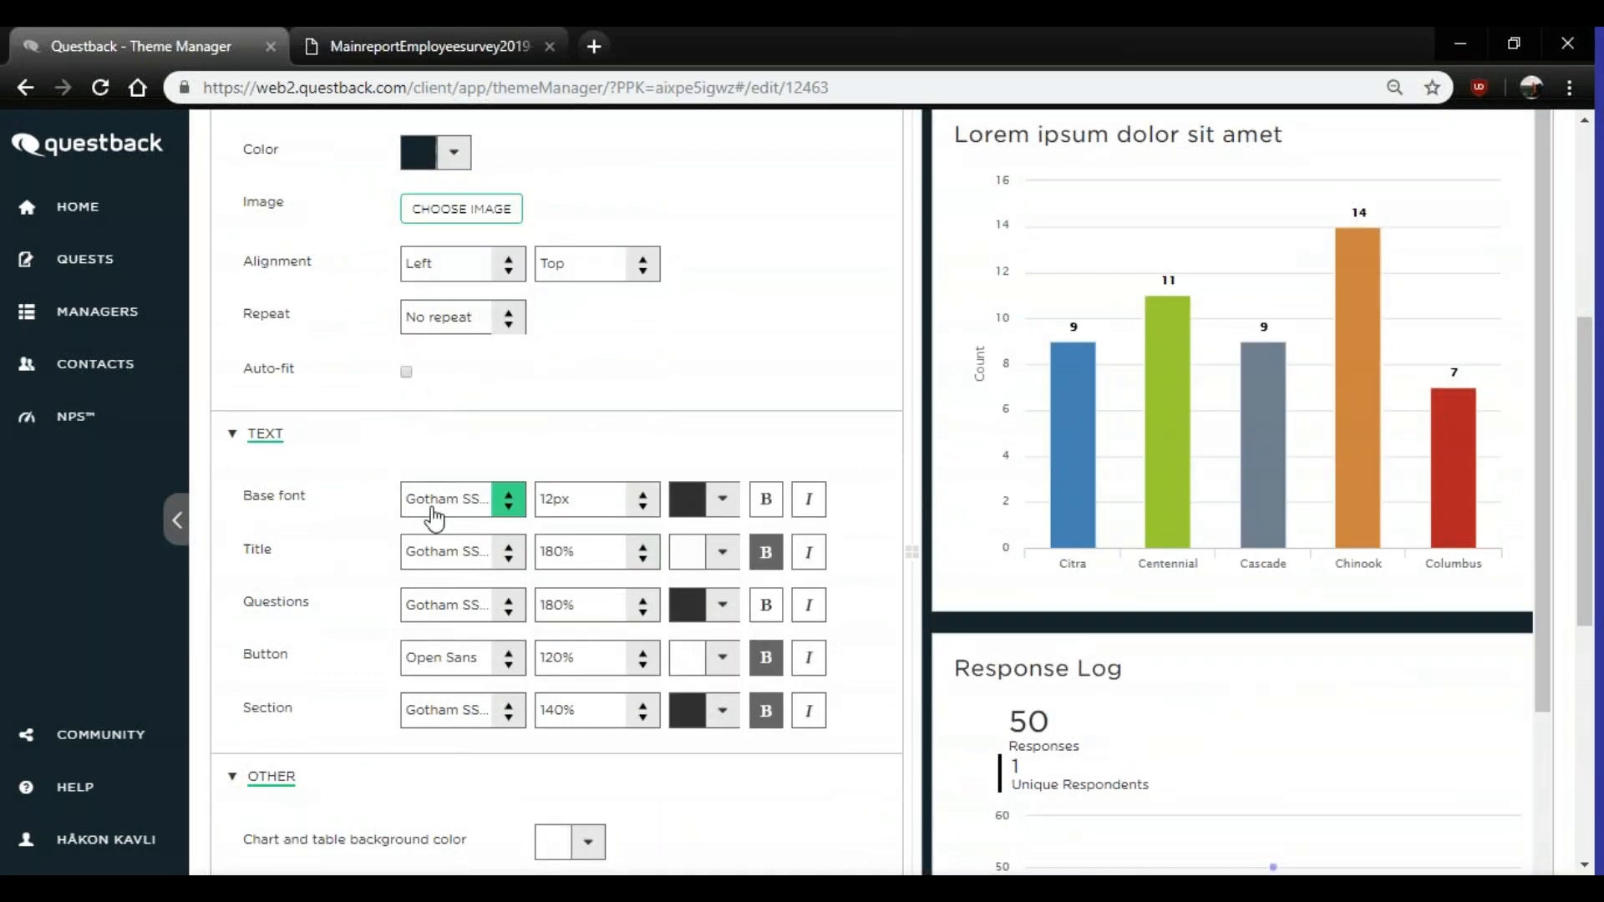
scroll(433, 518, down, 1)
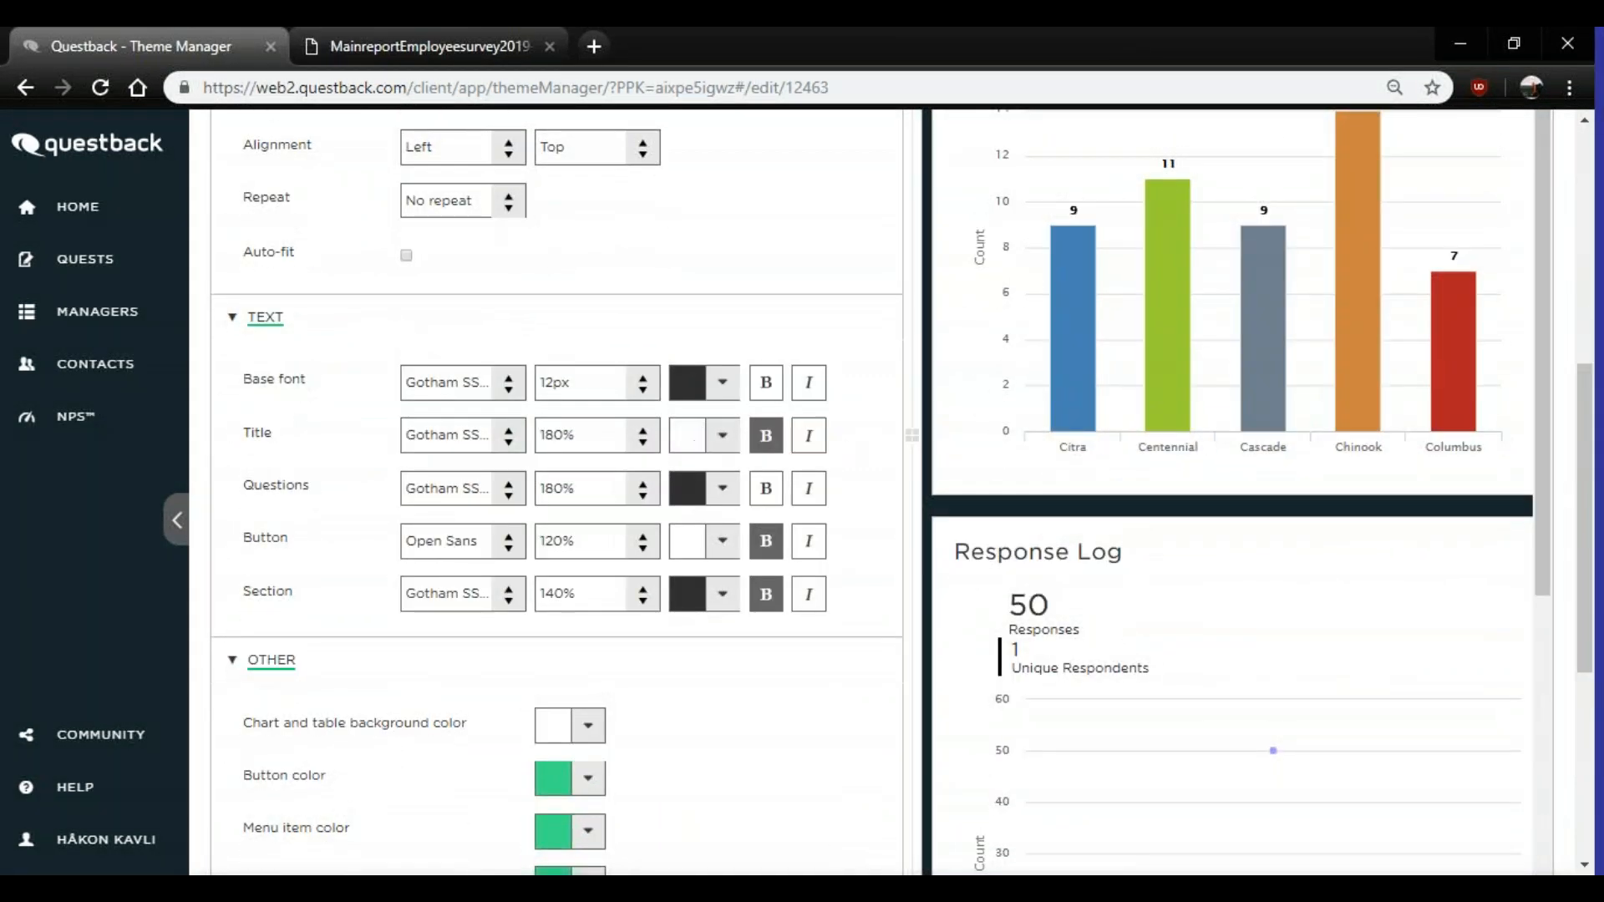
scroll(539, 656, down, 1)
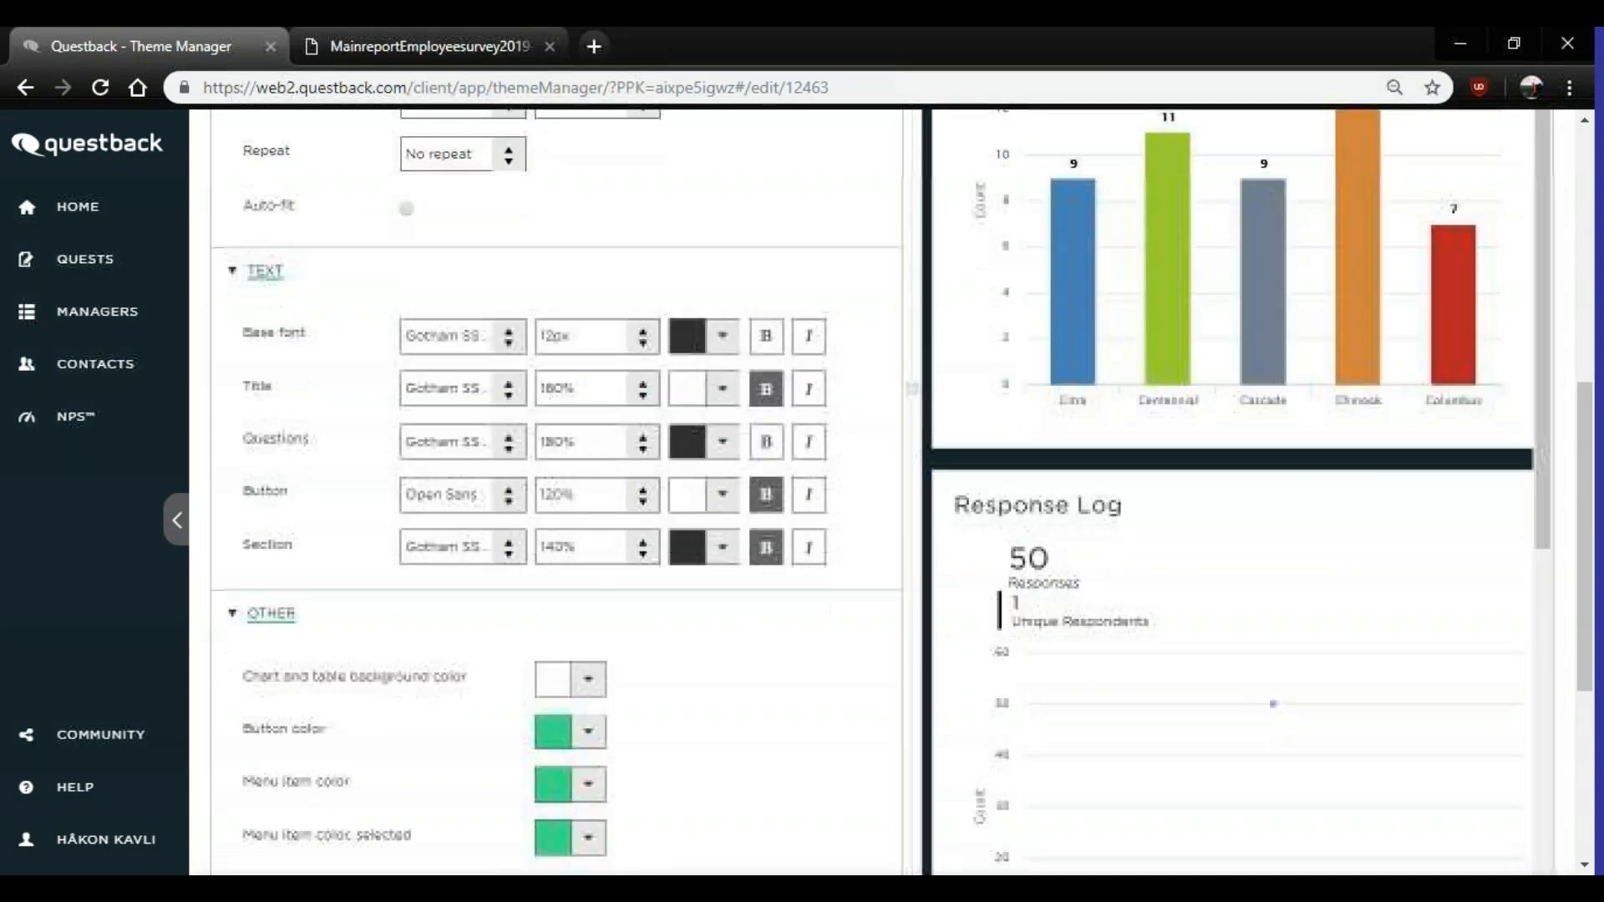
scroll(530, 716, down, 3)
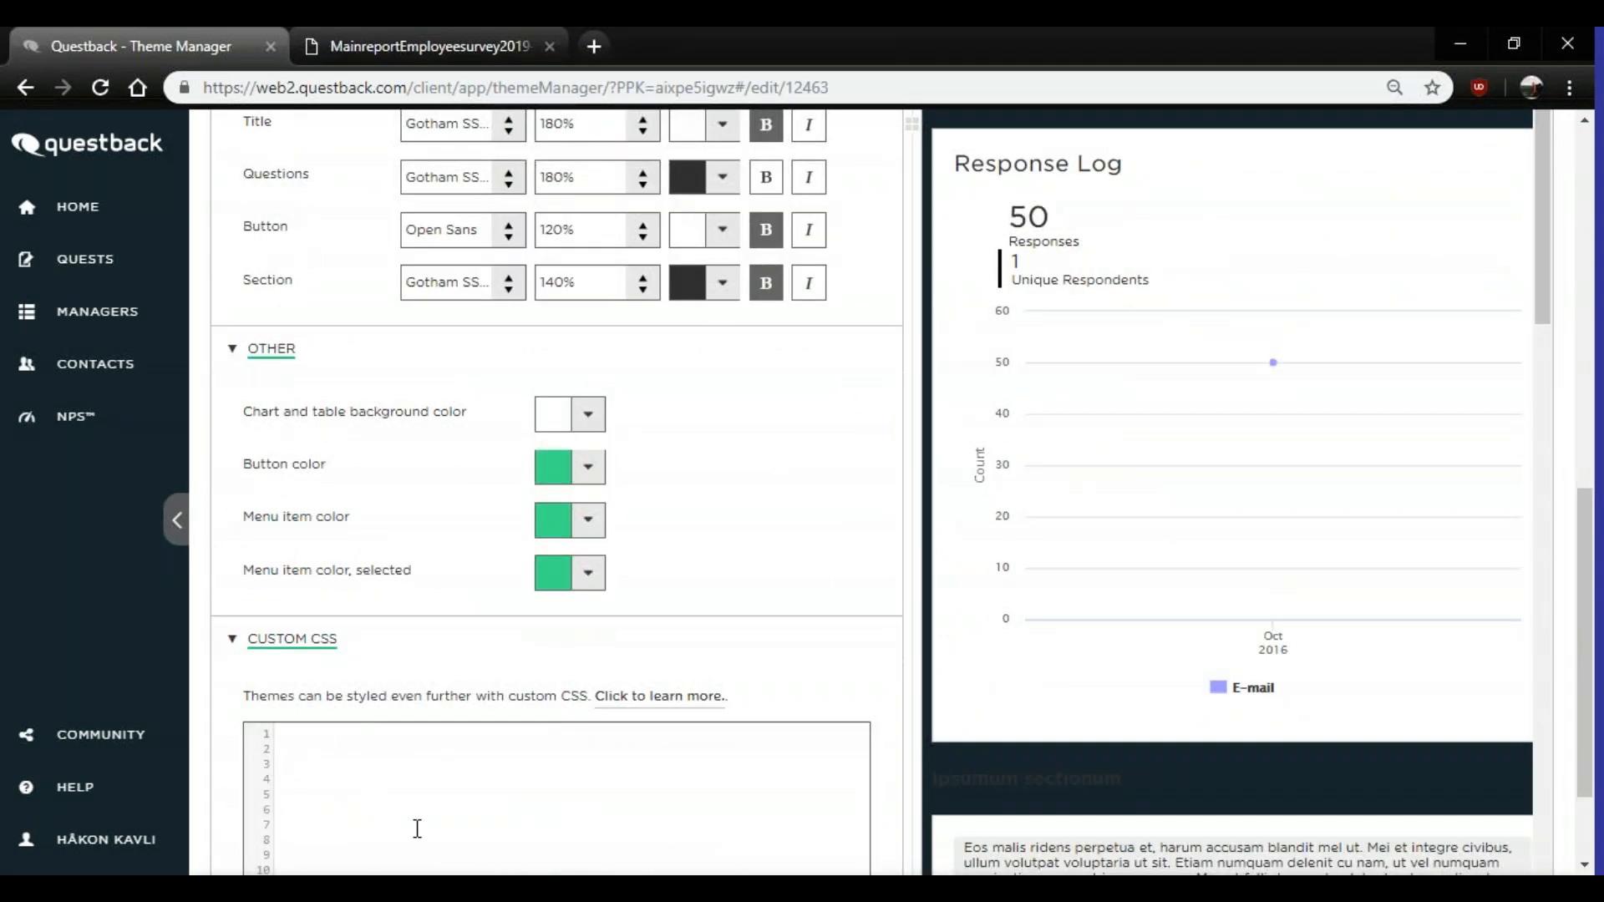
scroll(426, 827, up, 8)
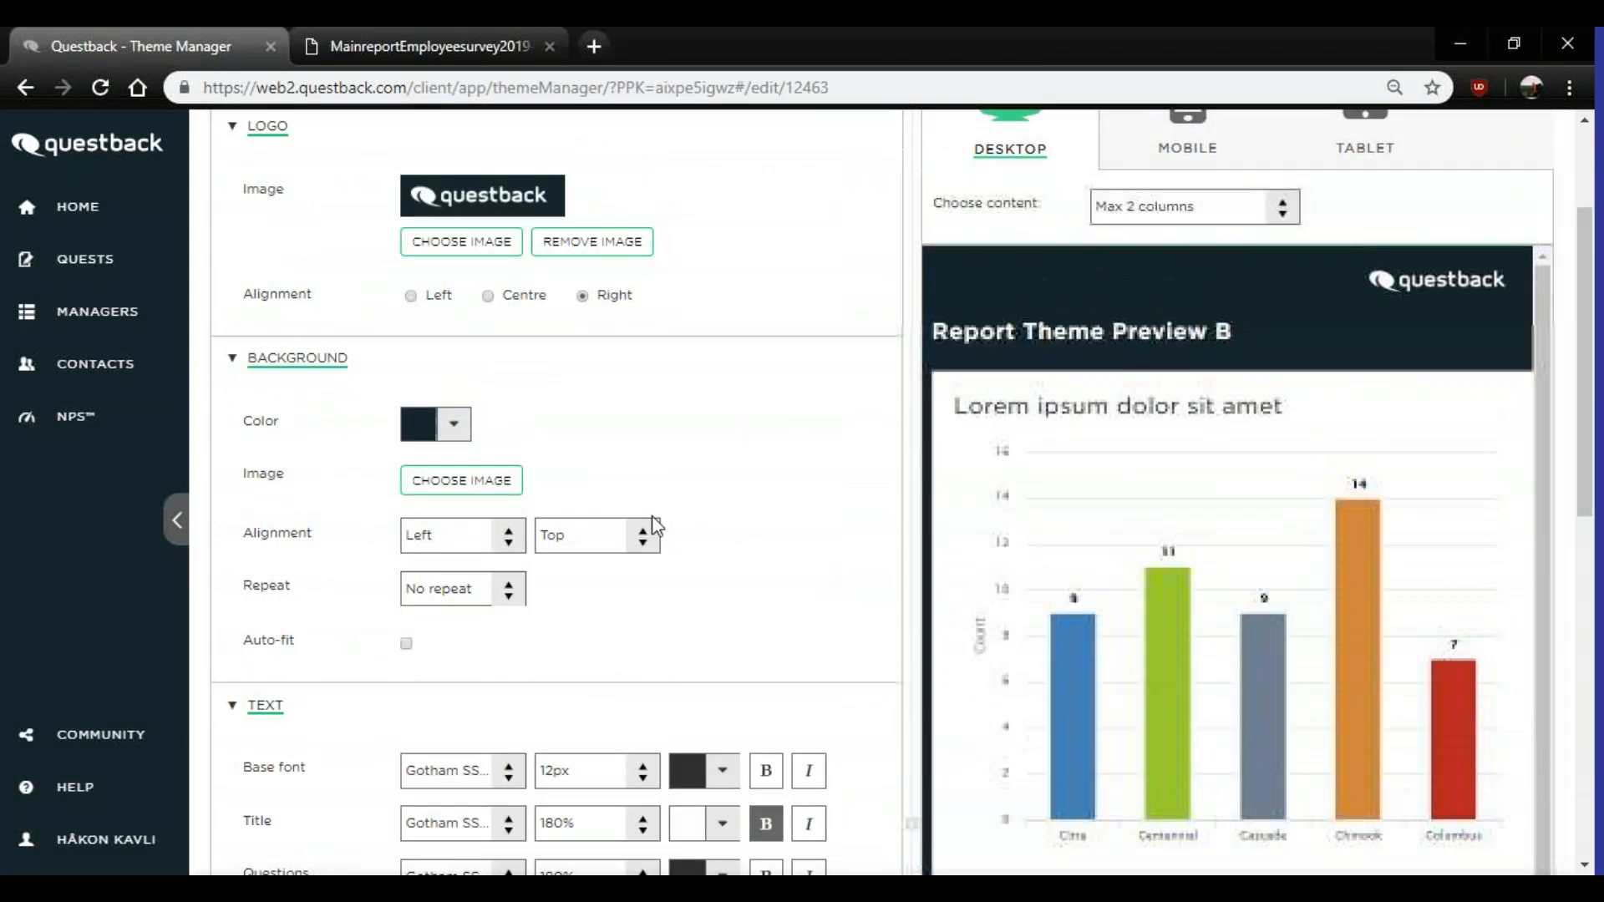
scroll(656, 524, up, 2)
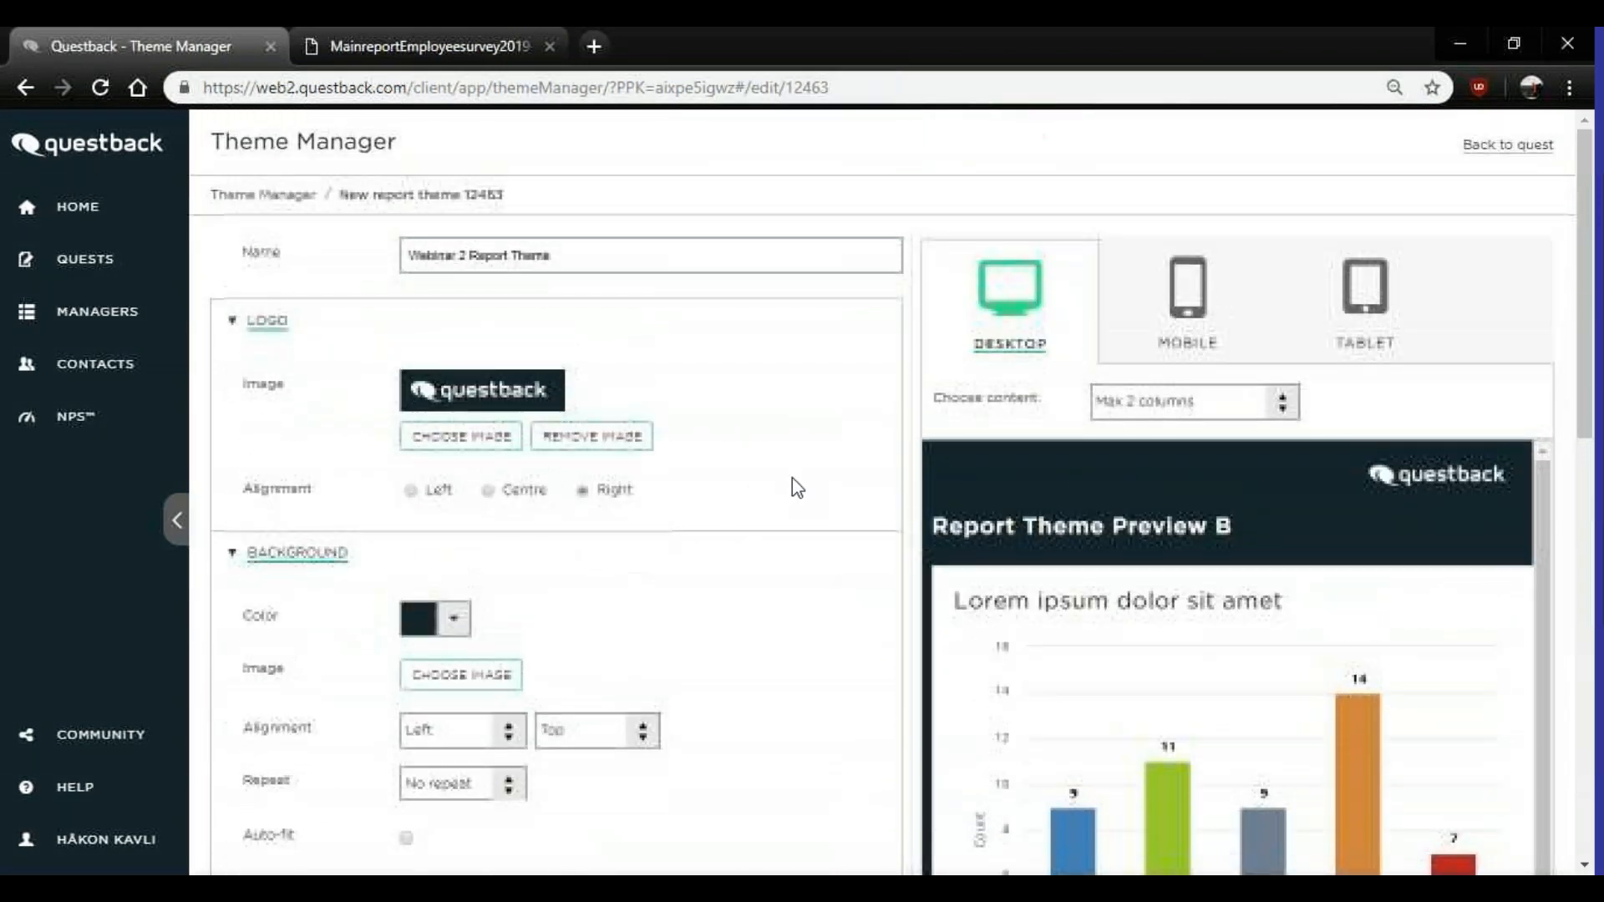
- Return to the quest's report list and set the theme of "Main report: Employee survey 2019" to "Webinar 2 Report Theme"
click(1506, 150)
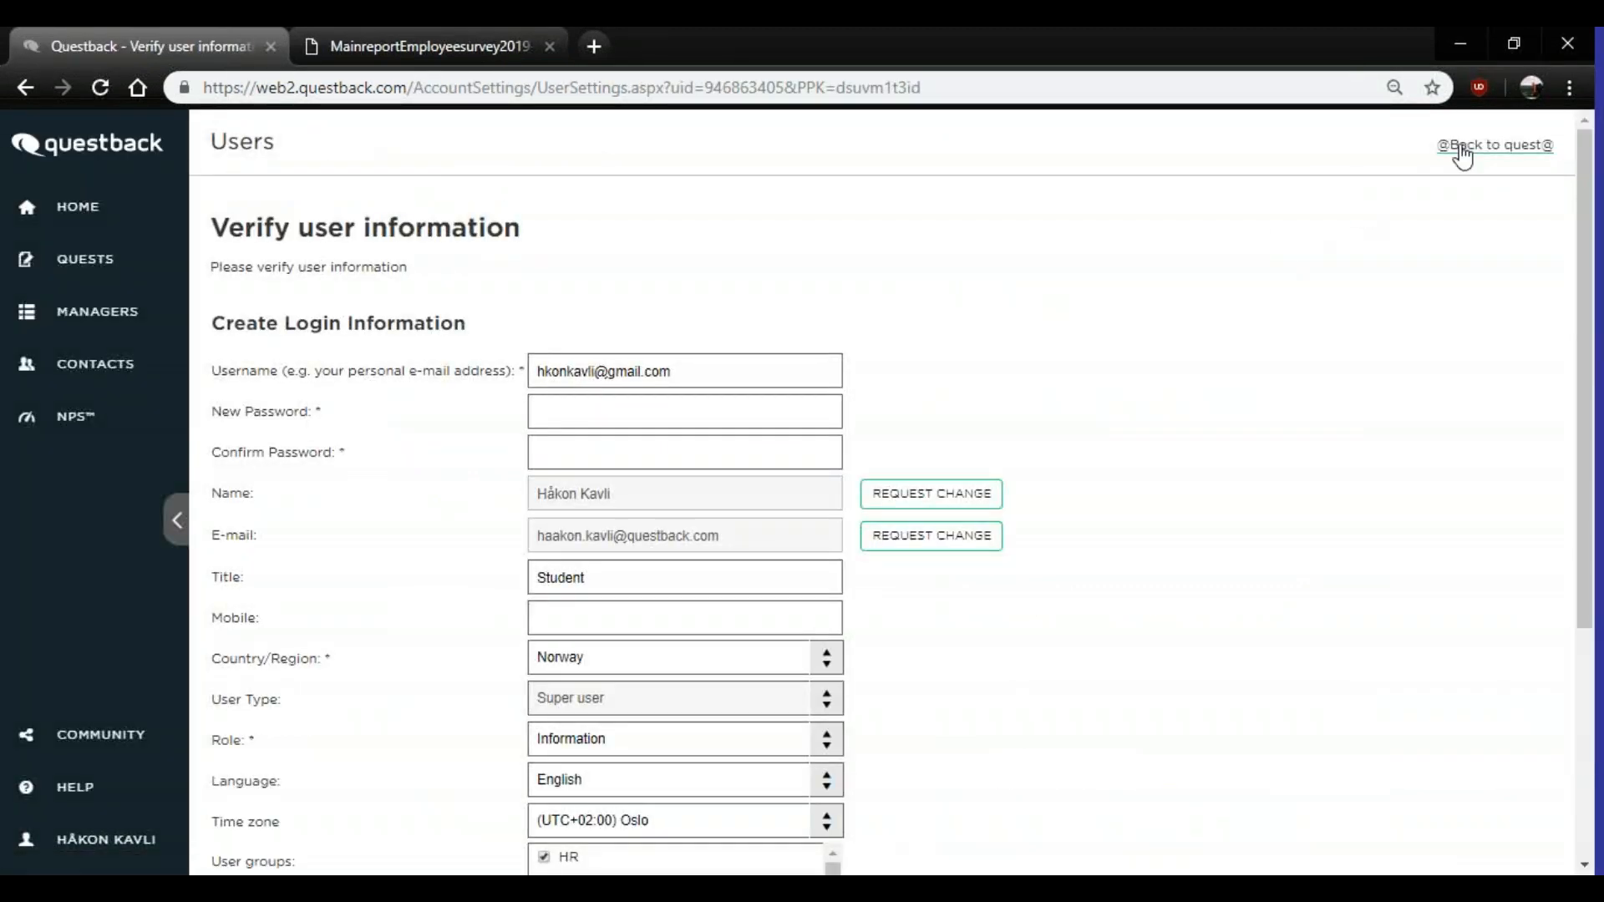
click(1461, 150)
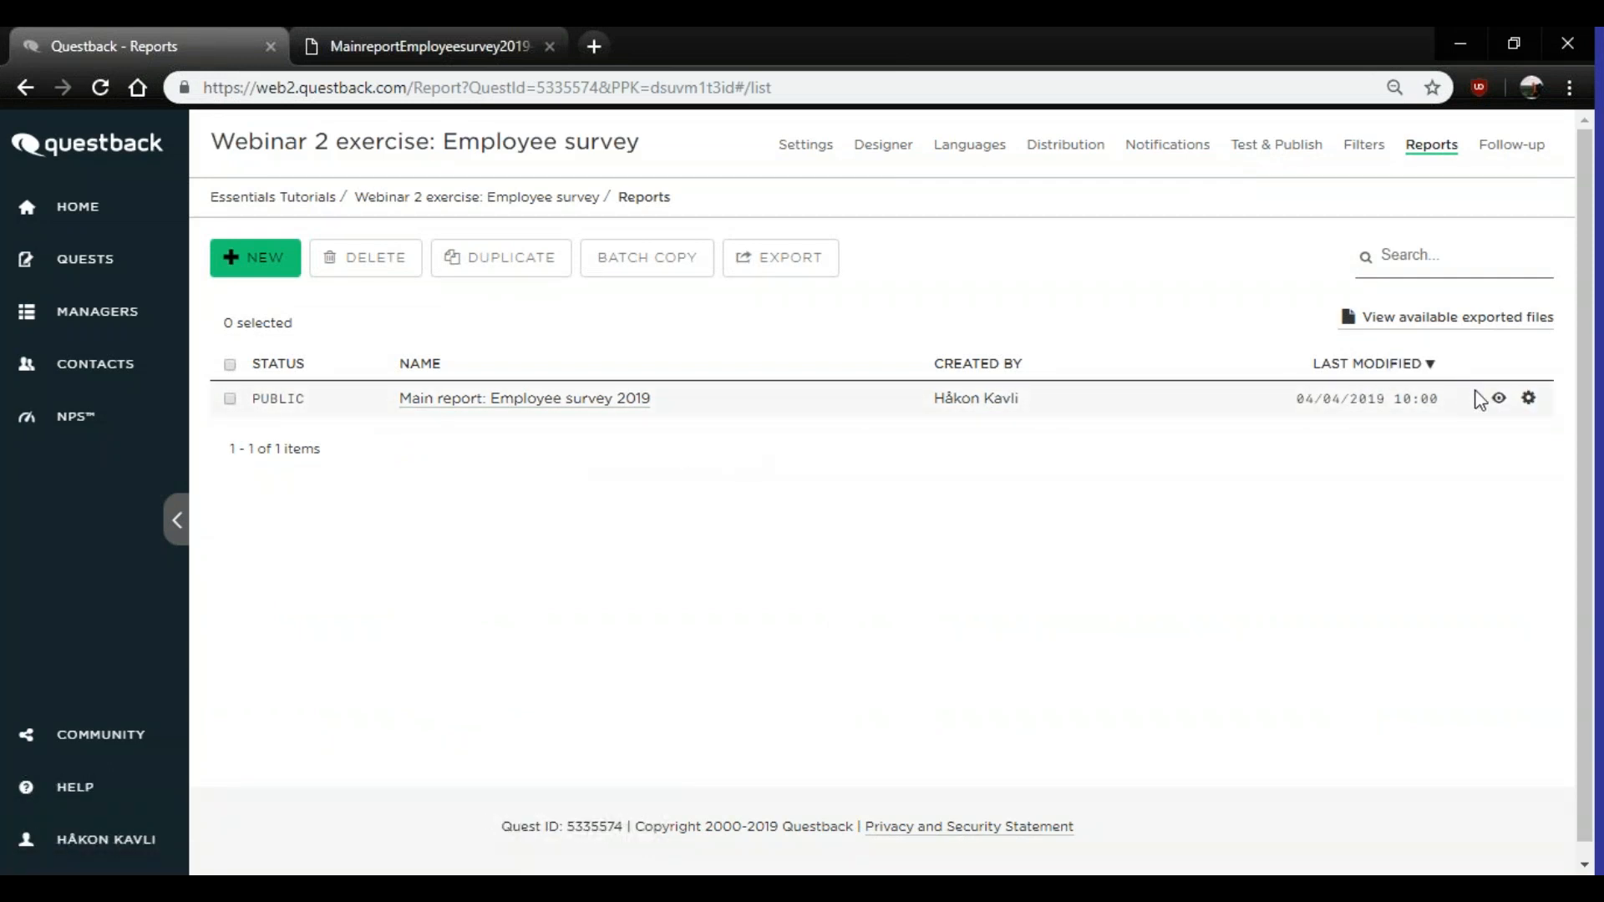
click(1529, 399)
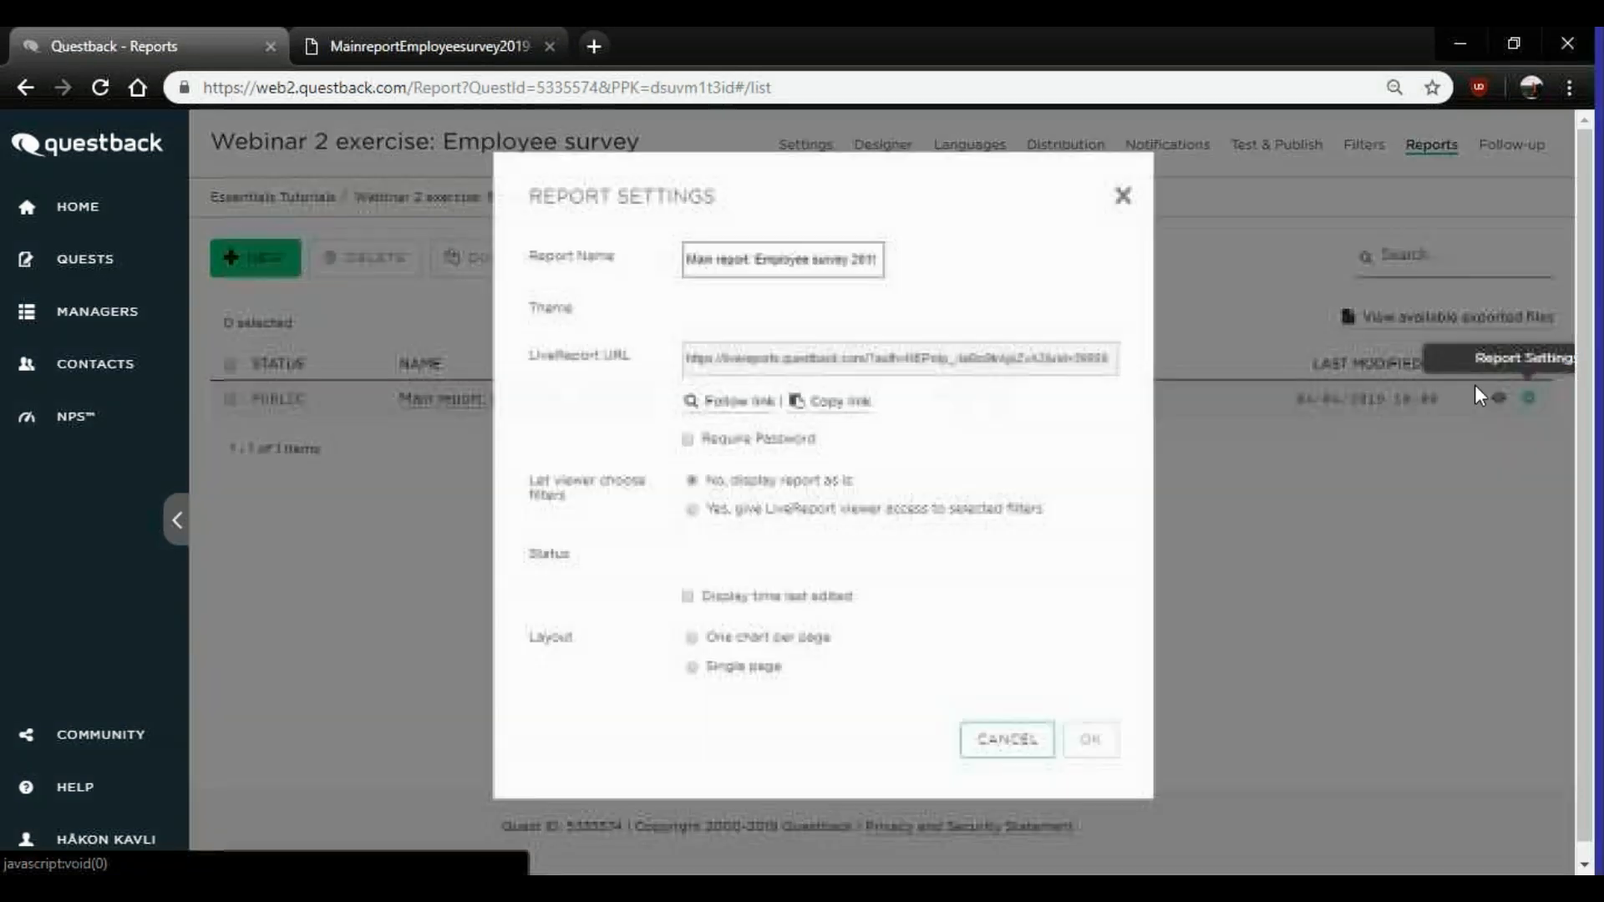
click(736, 308)
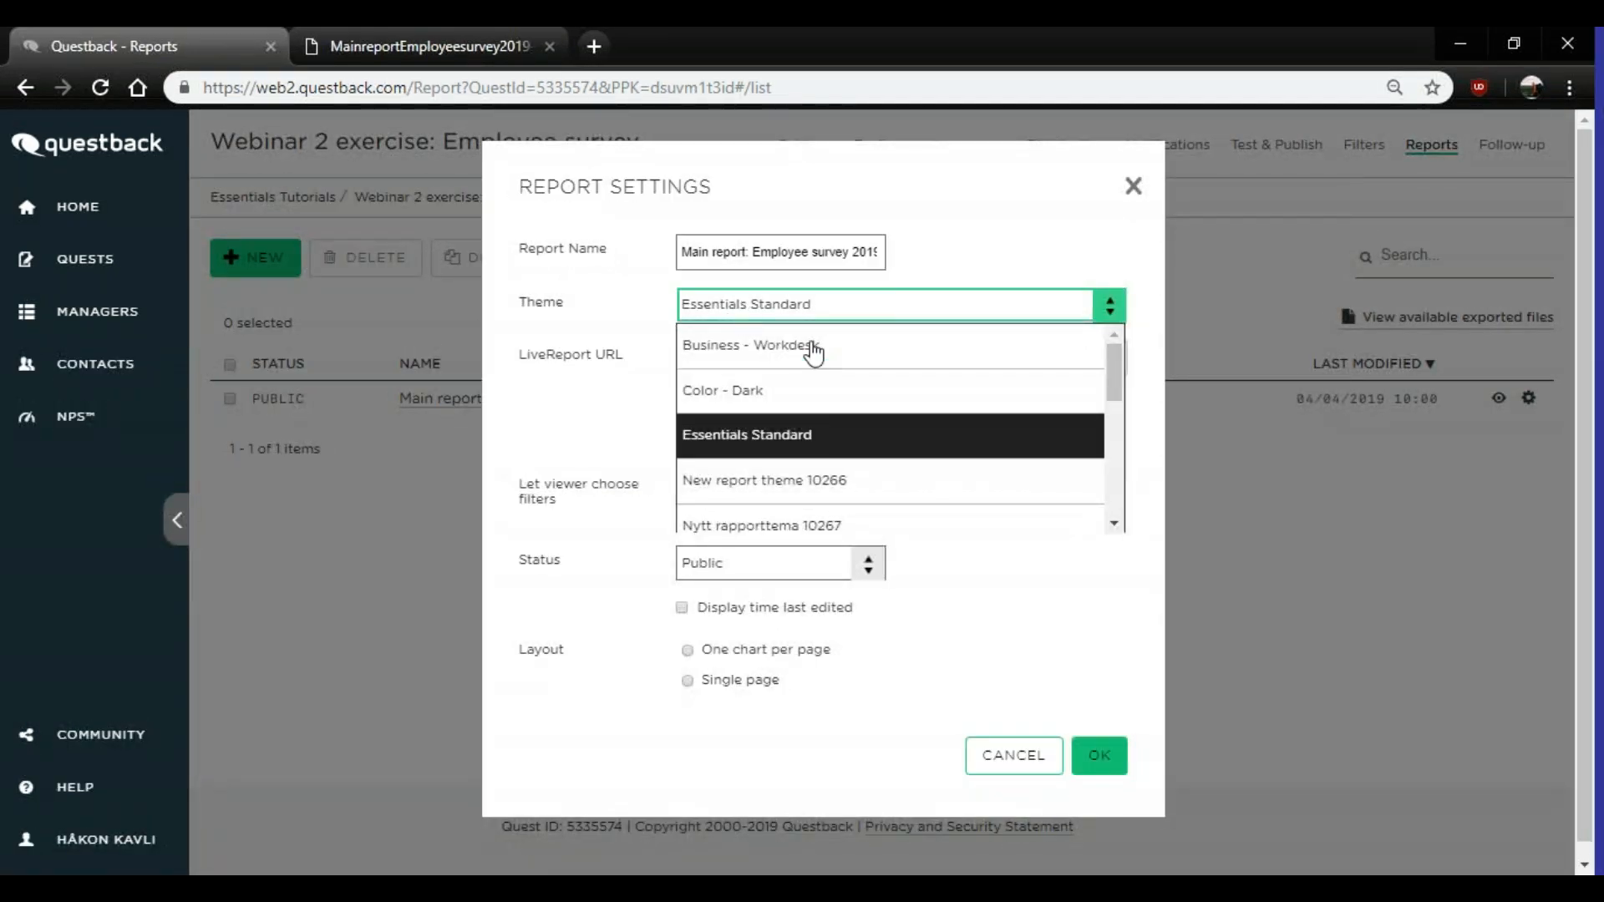
drag(1118, 381, 1100, 519)
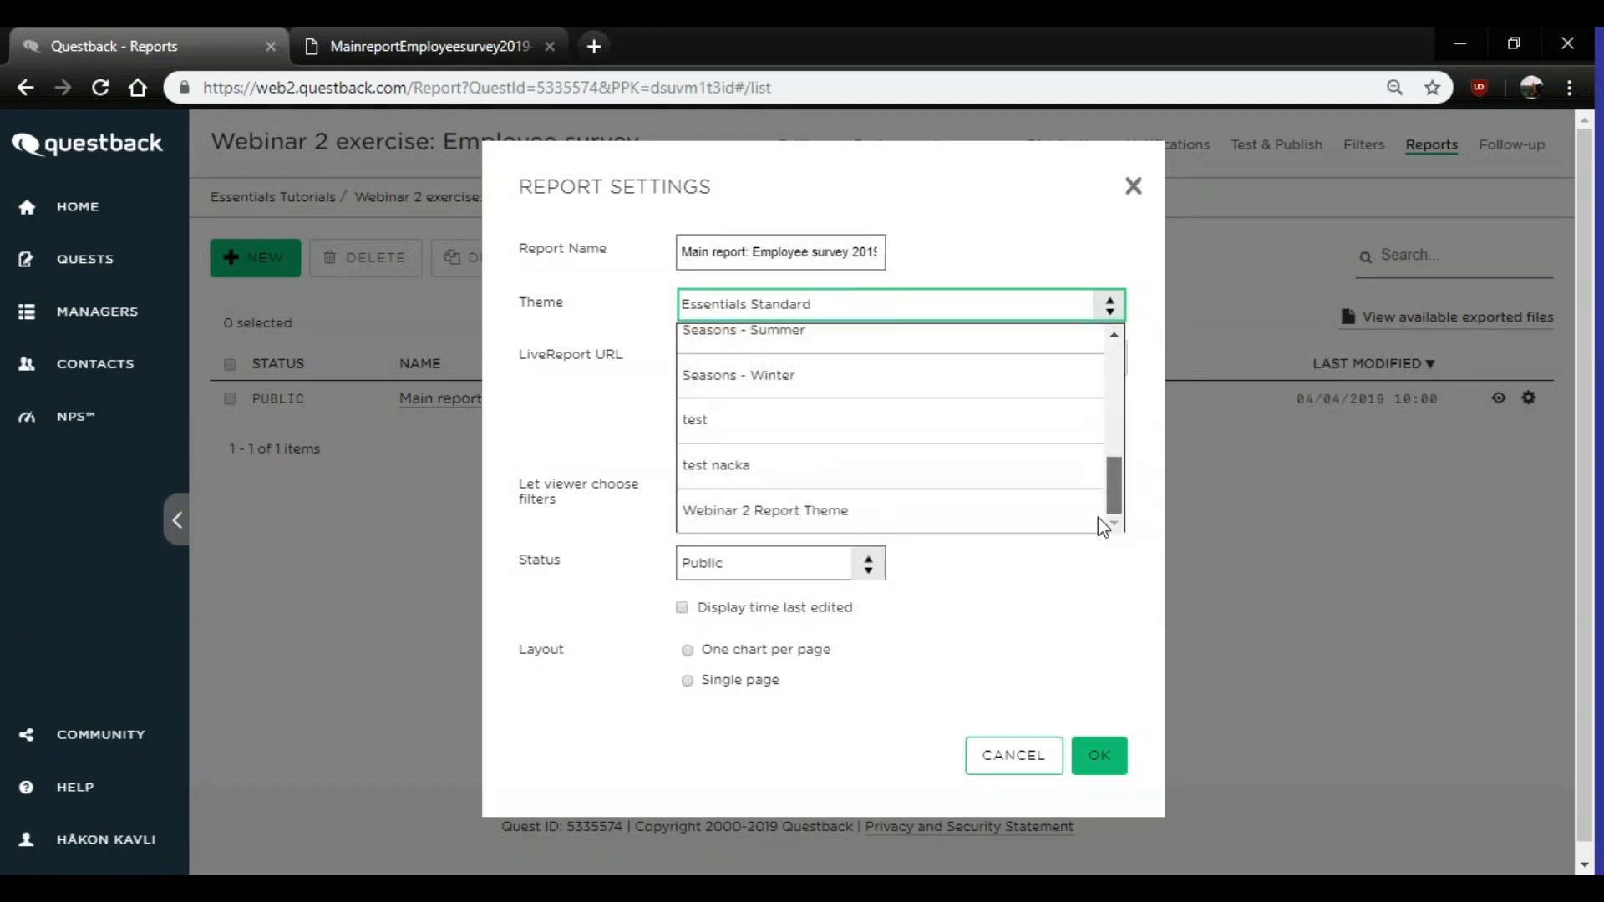
click(706, 520)
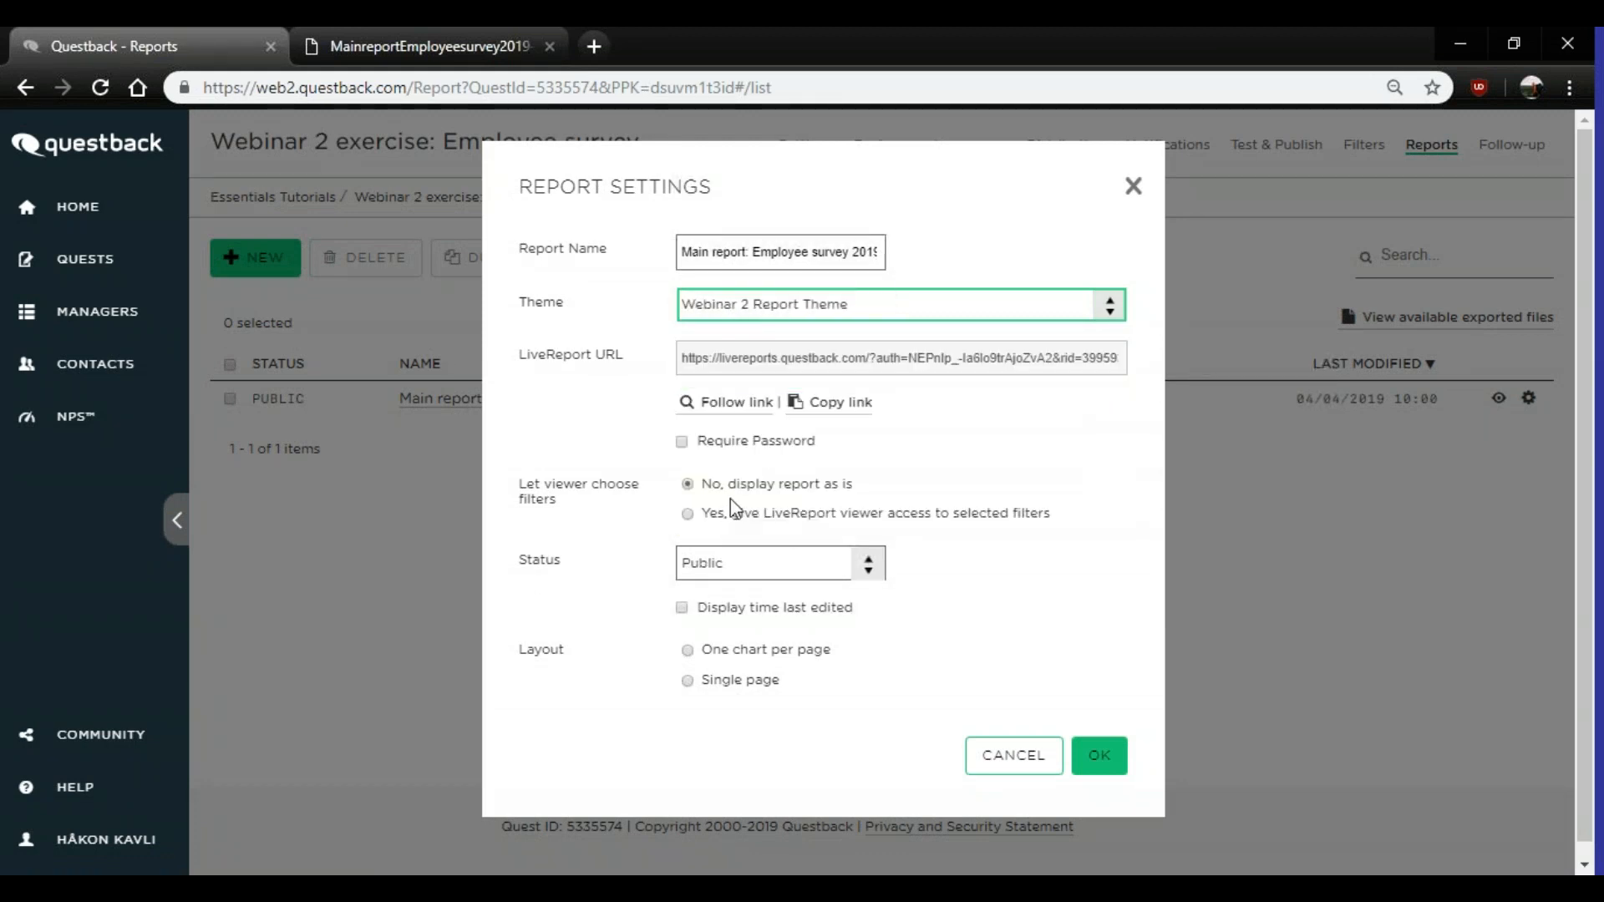
click(1095, 758)
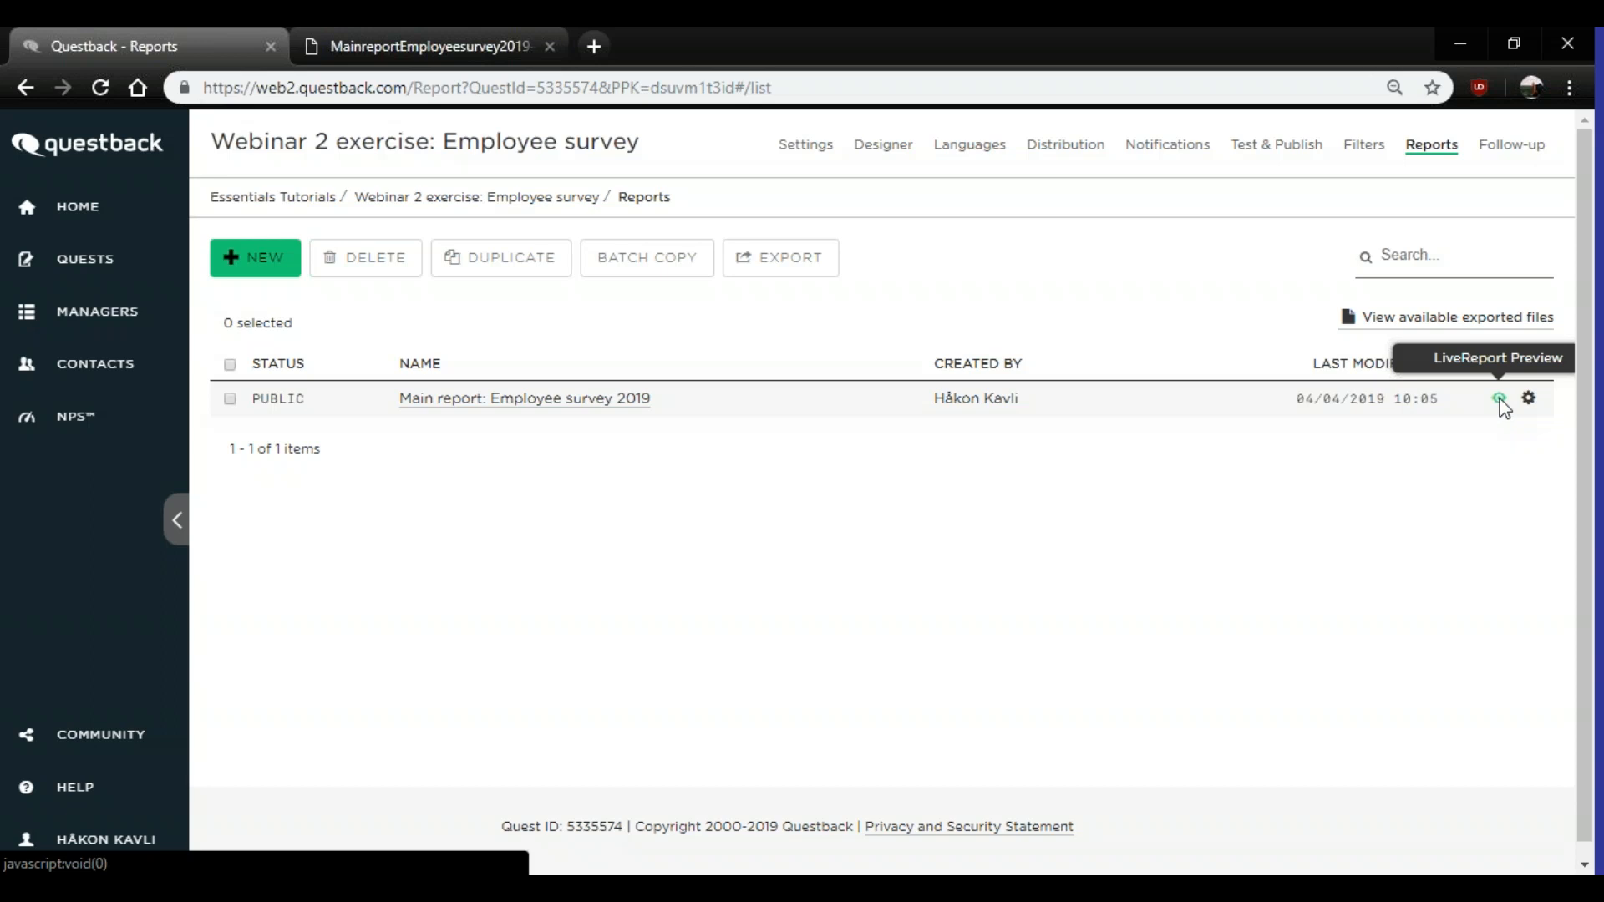
- Open the LiveReport preview of "Main report: Employee survey 2019" and examine the logo, title, background and charts in the applied theme
click(1499, 399)
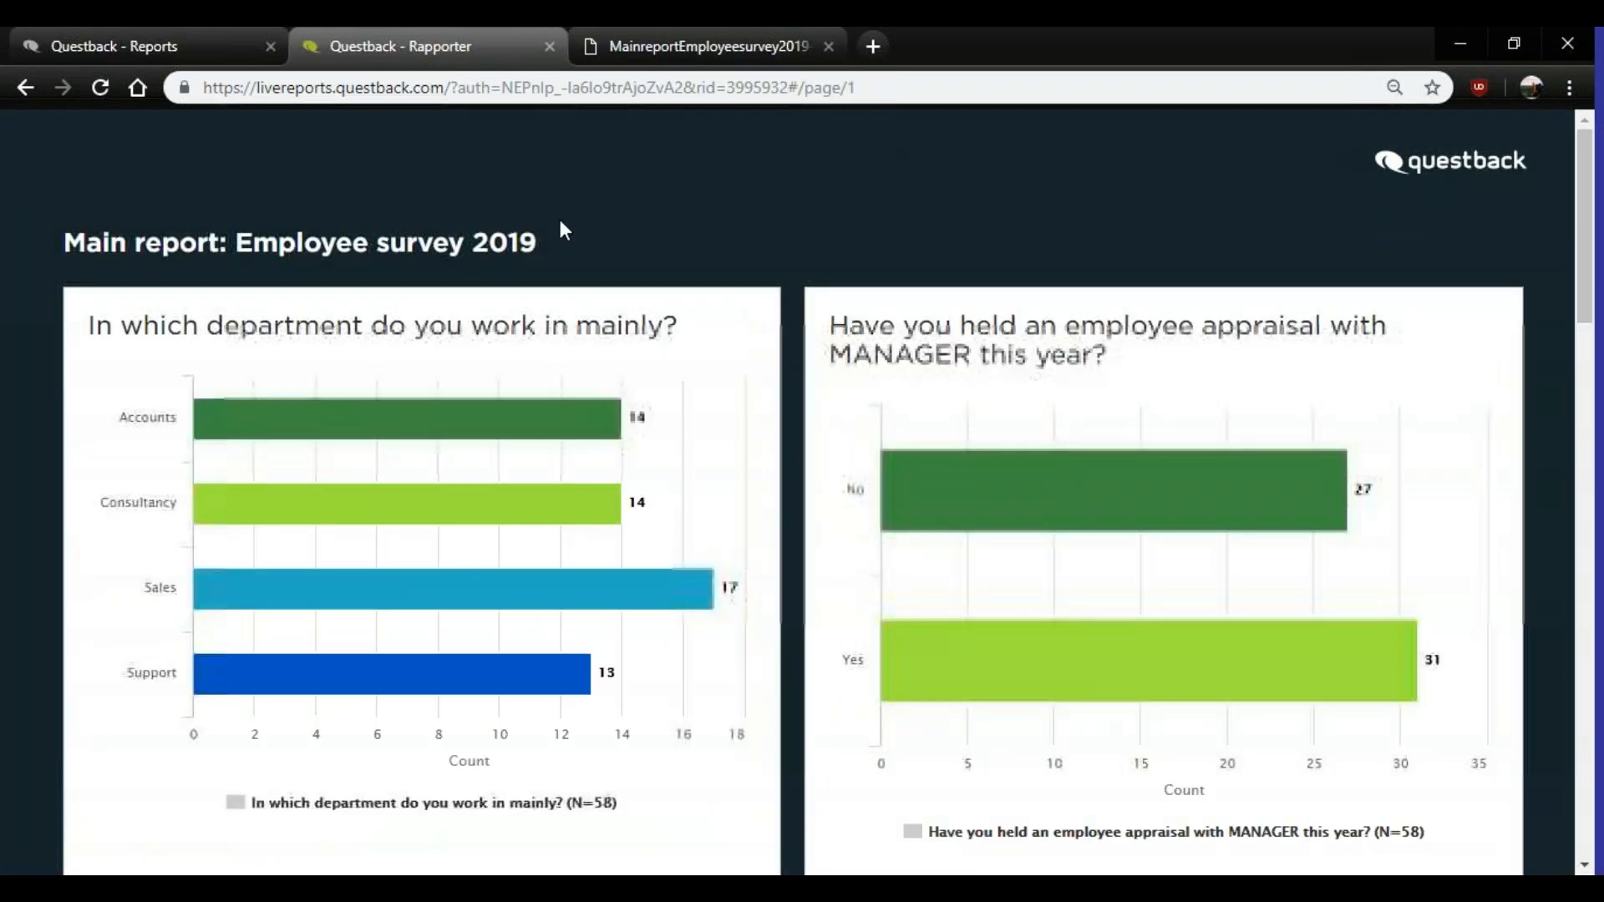
scroll(572, 251, down, 3)
scroll(601, 268, down, 4)
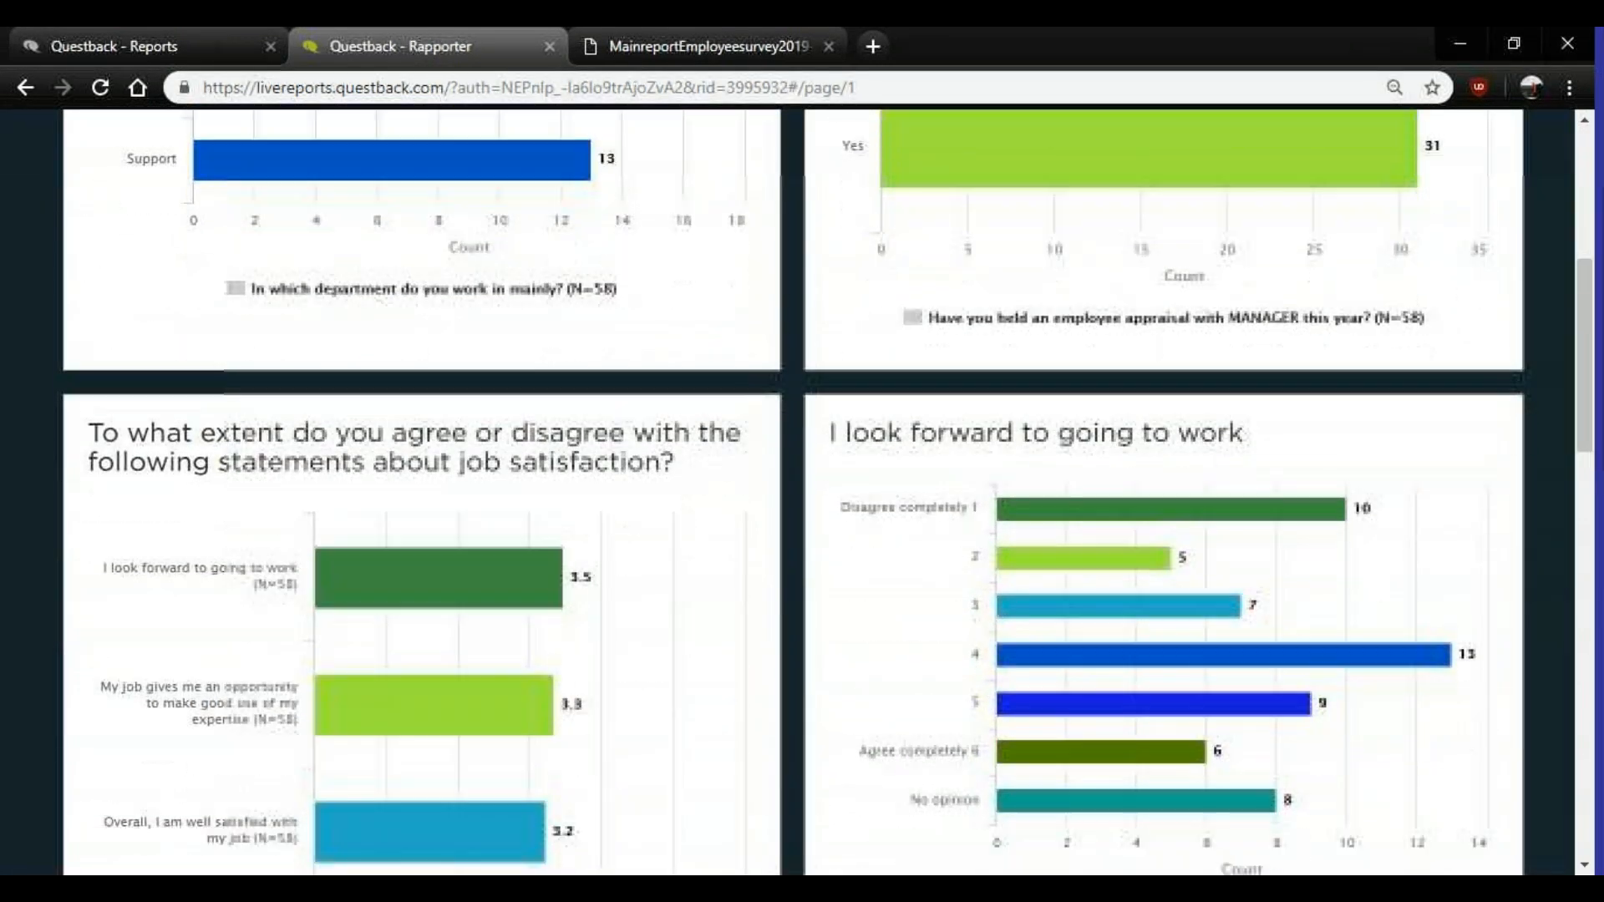
scroll(579, 294, up, 7)
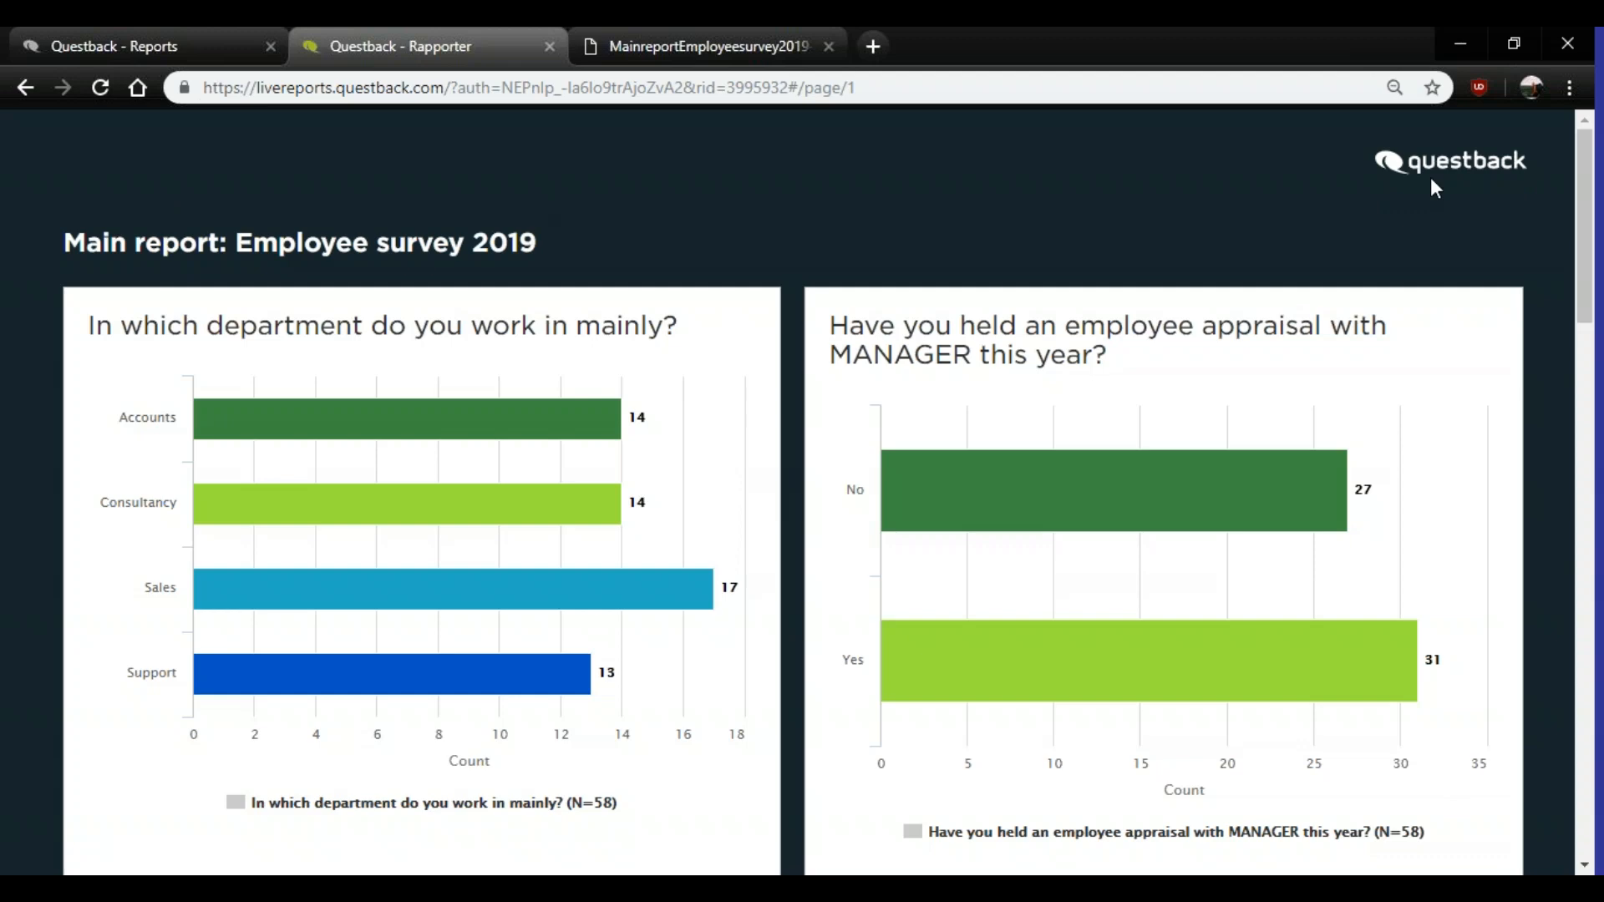
scroll(1359, 226, down, 1)
scroll(1355, 237, down, 2)
scroll(1355, 237, up, 2)
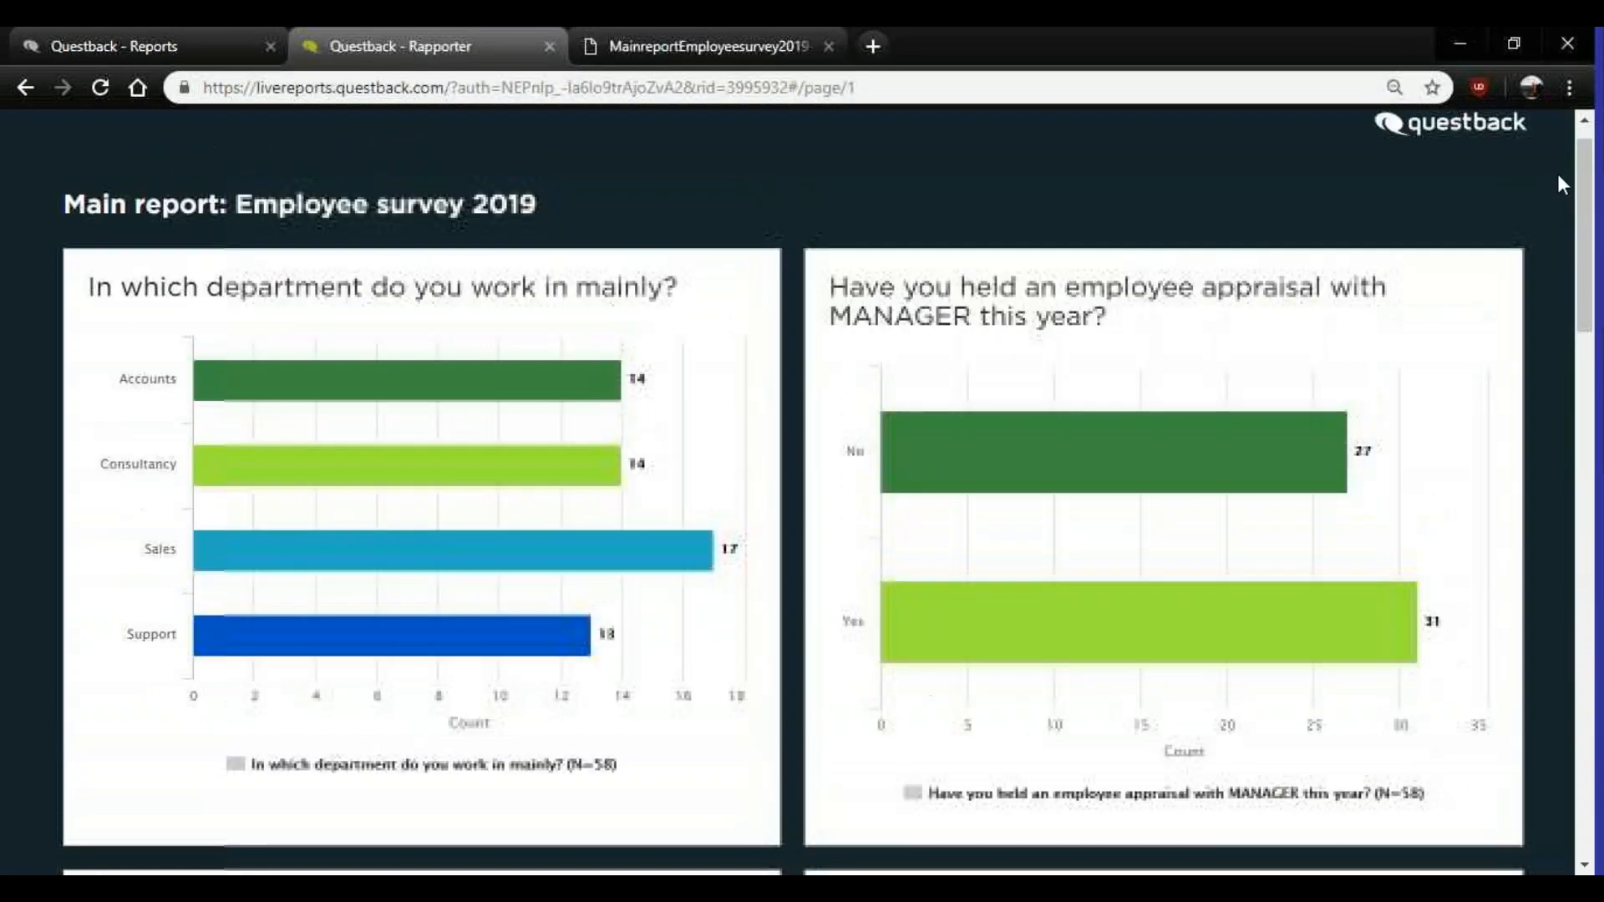
scroll(14, 285, down, 2)
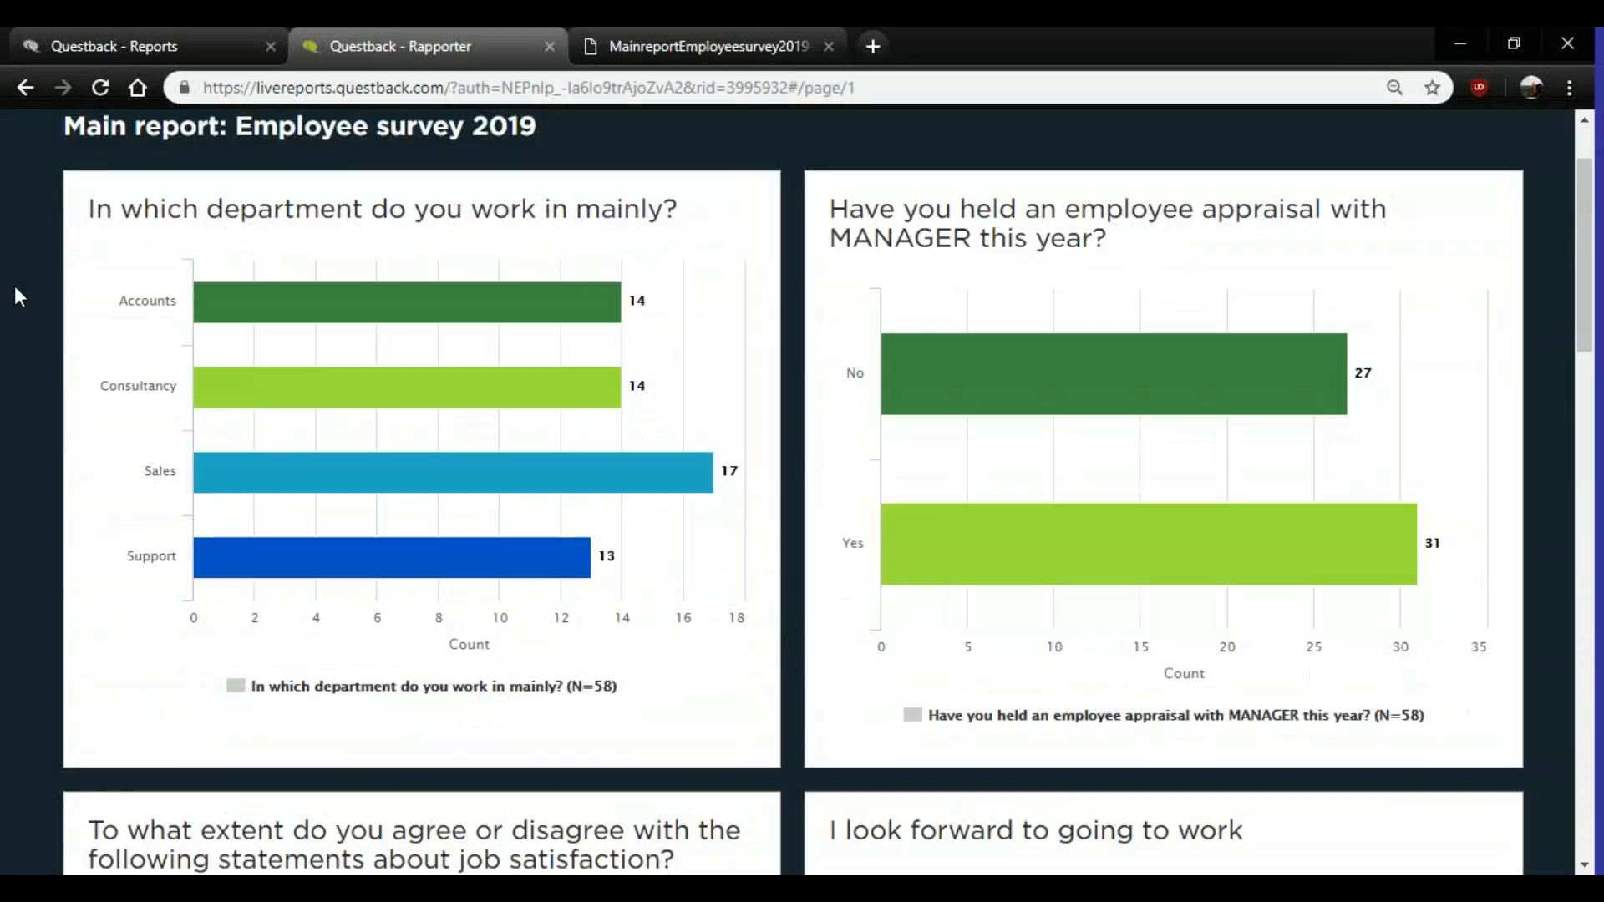
scroll(27, 320, up, 2)
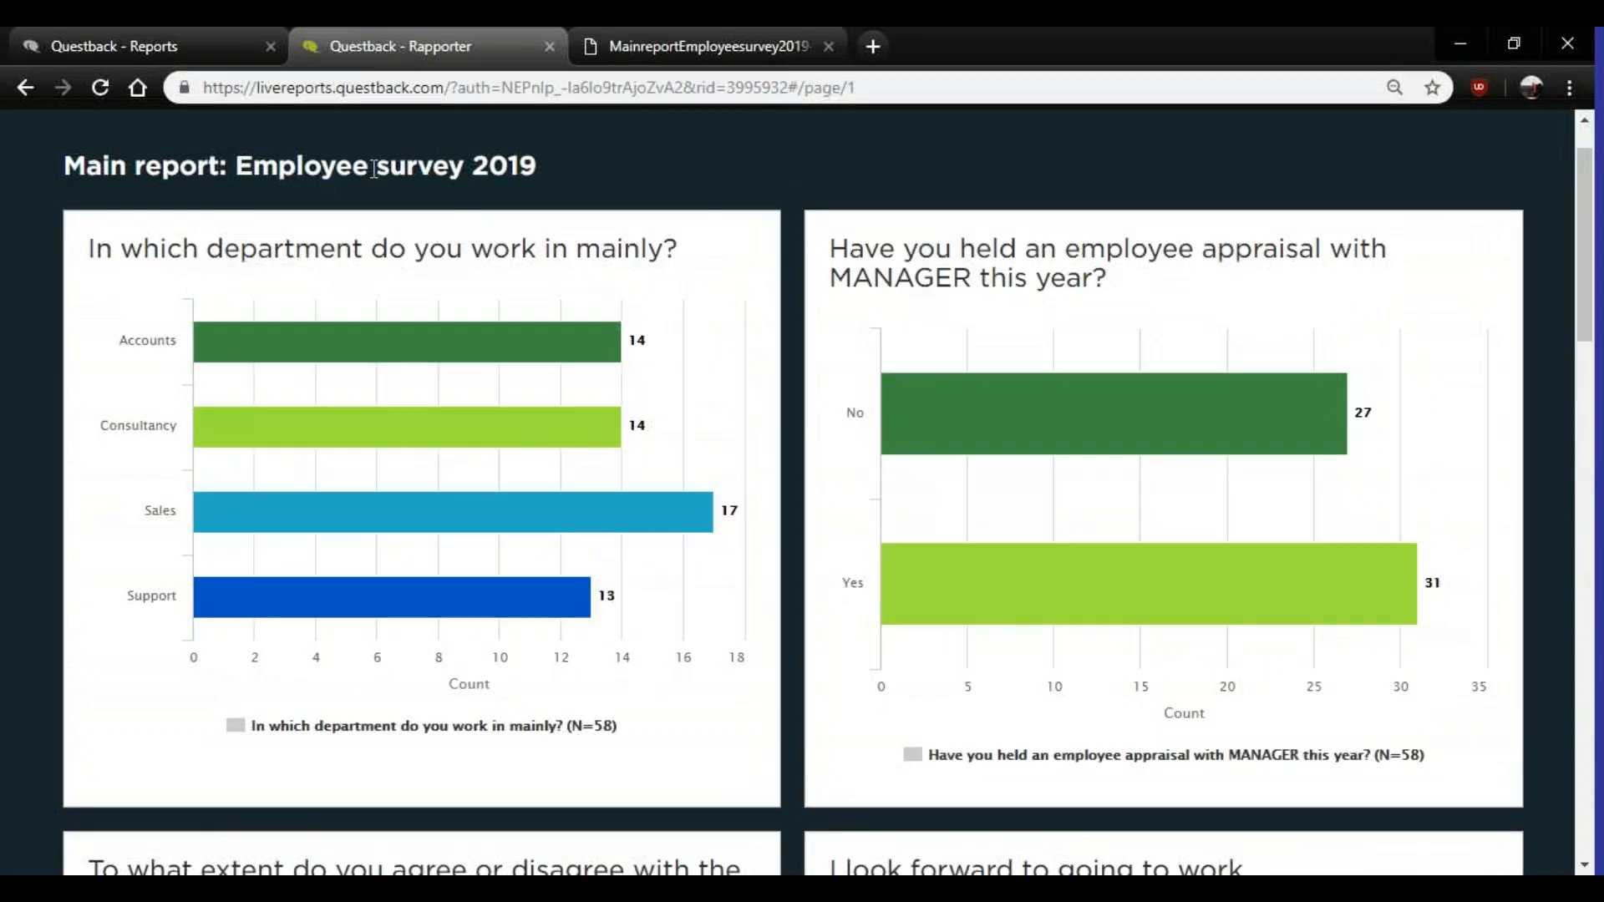
scroll(589, 234, down, 8)
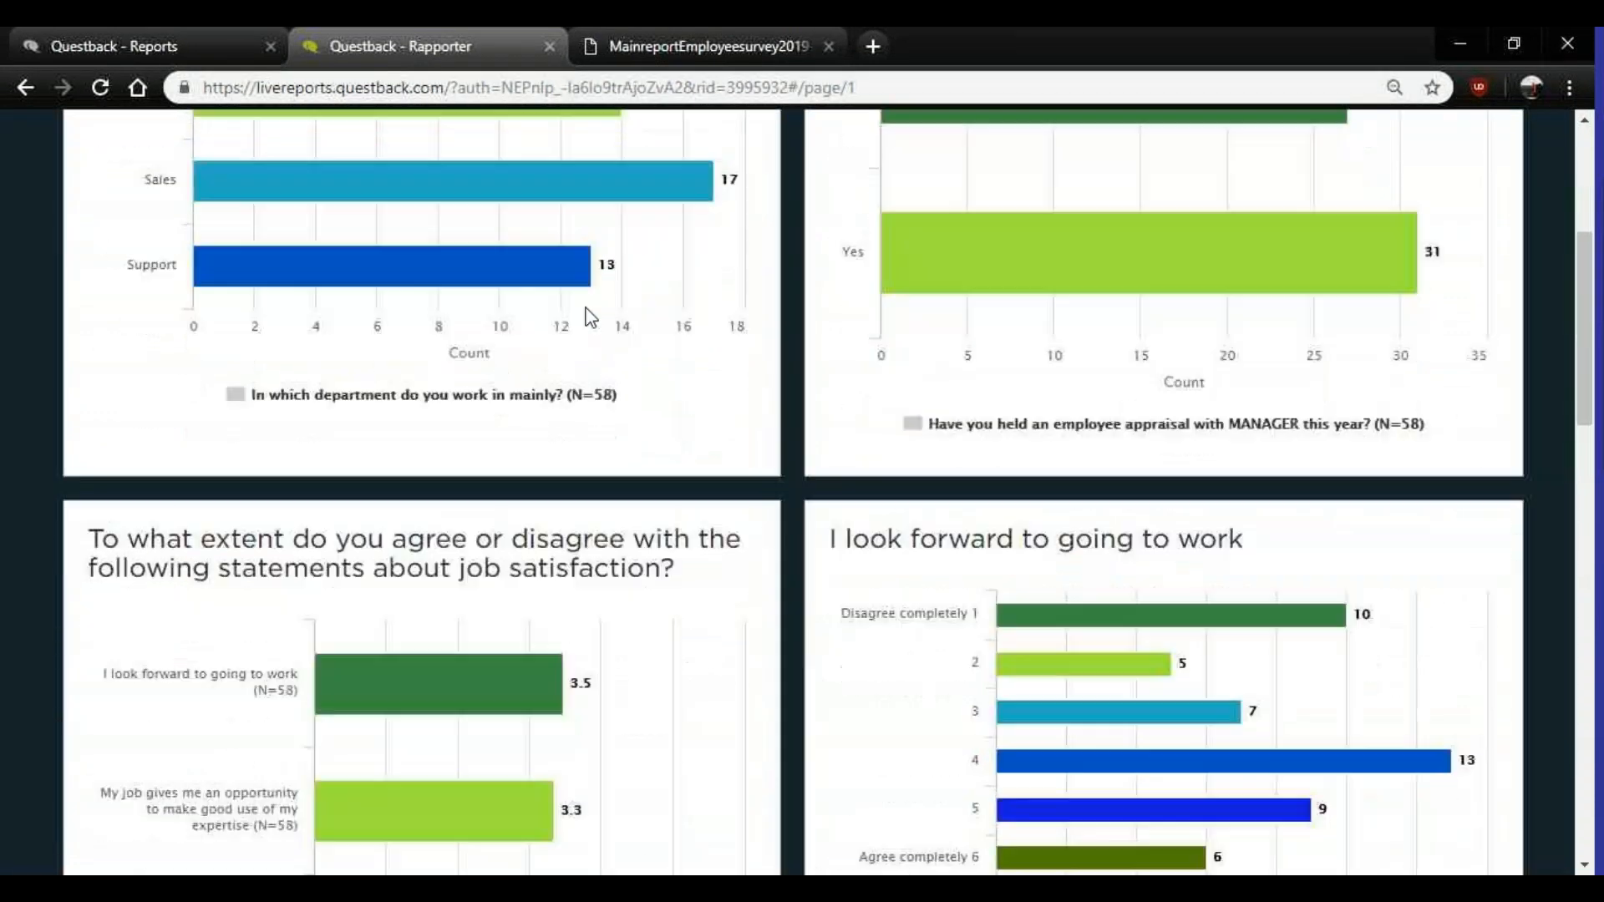
scroll(543, 330, down, 5)
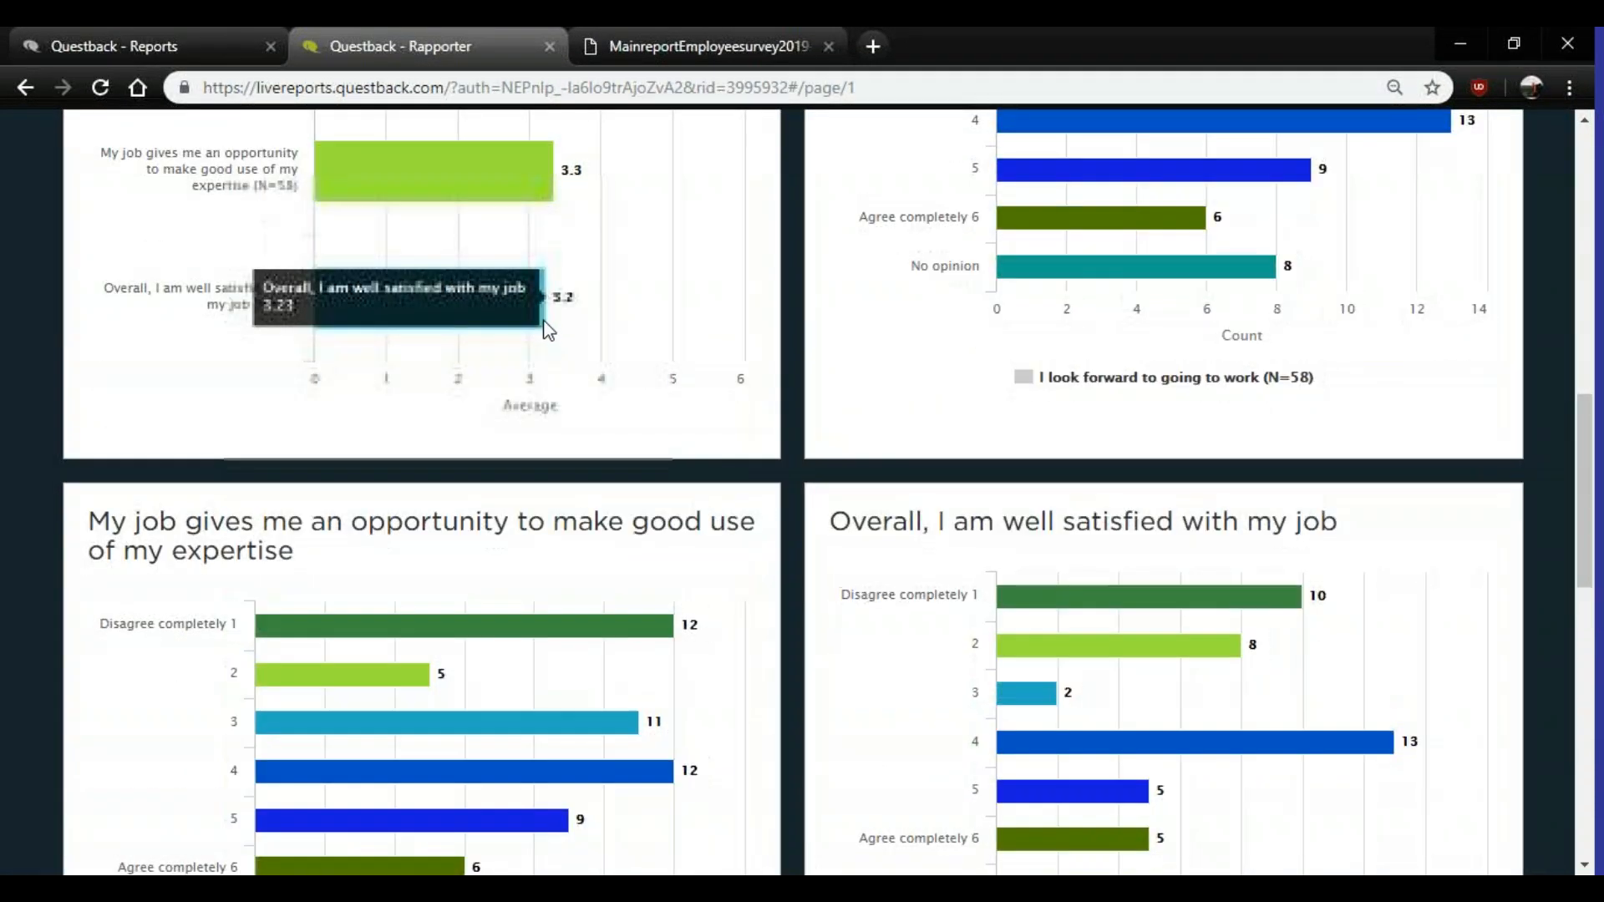
- Close the live report preview and open the employee survey's filters
scroll(544, 332, up, 11)
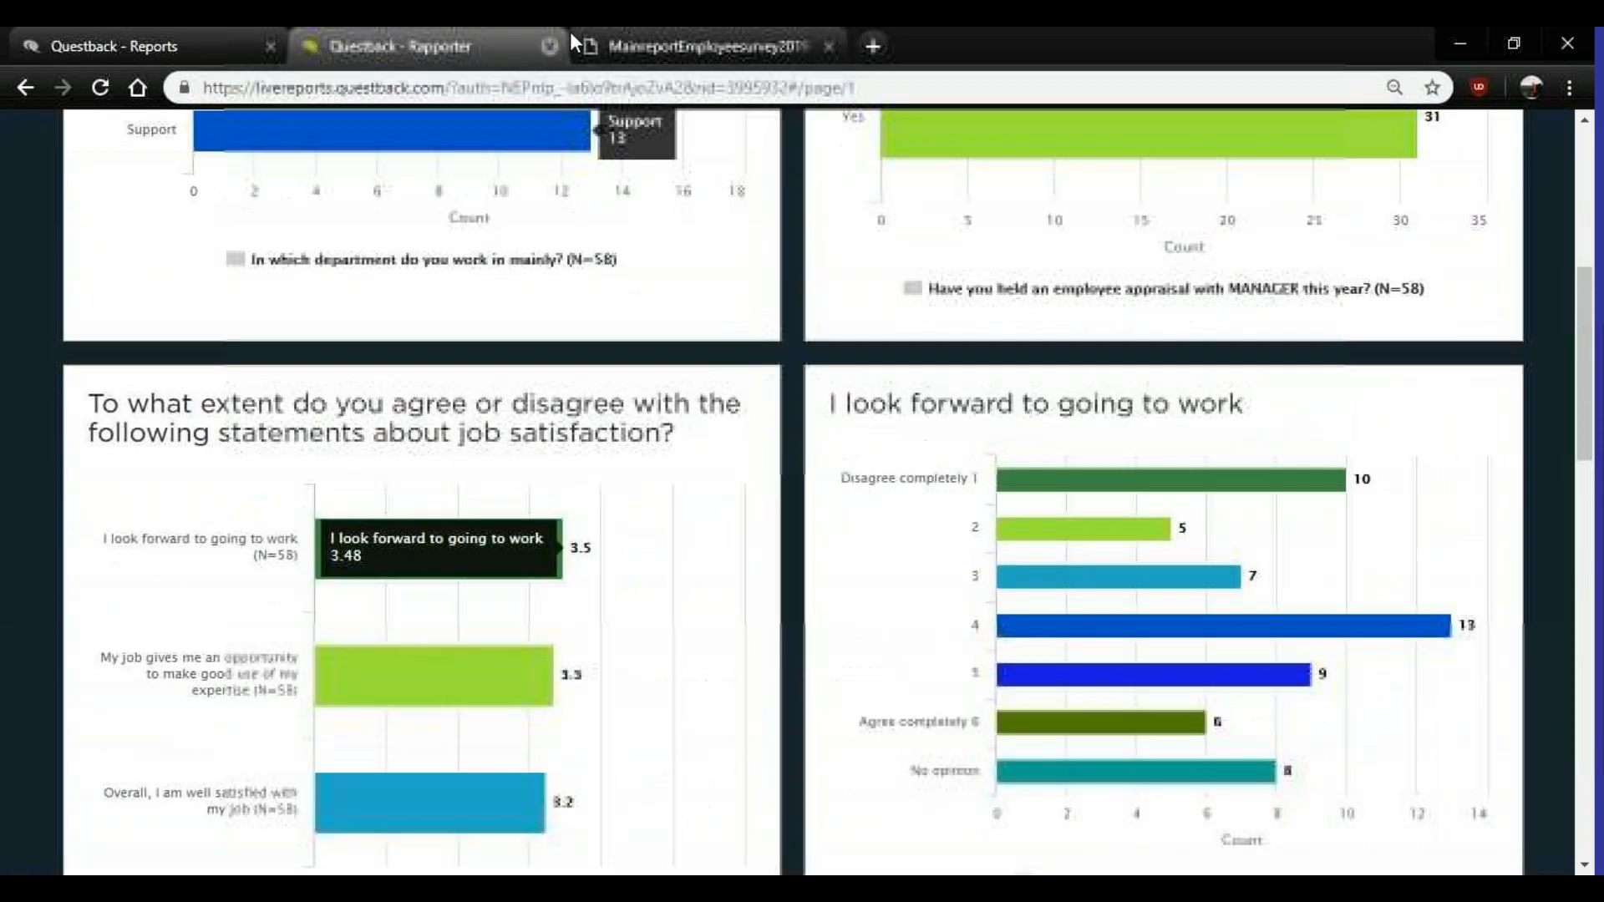
click(549, 46)
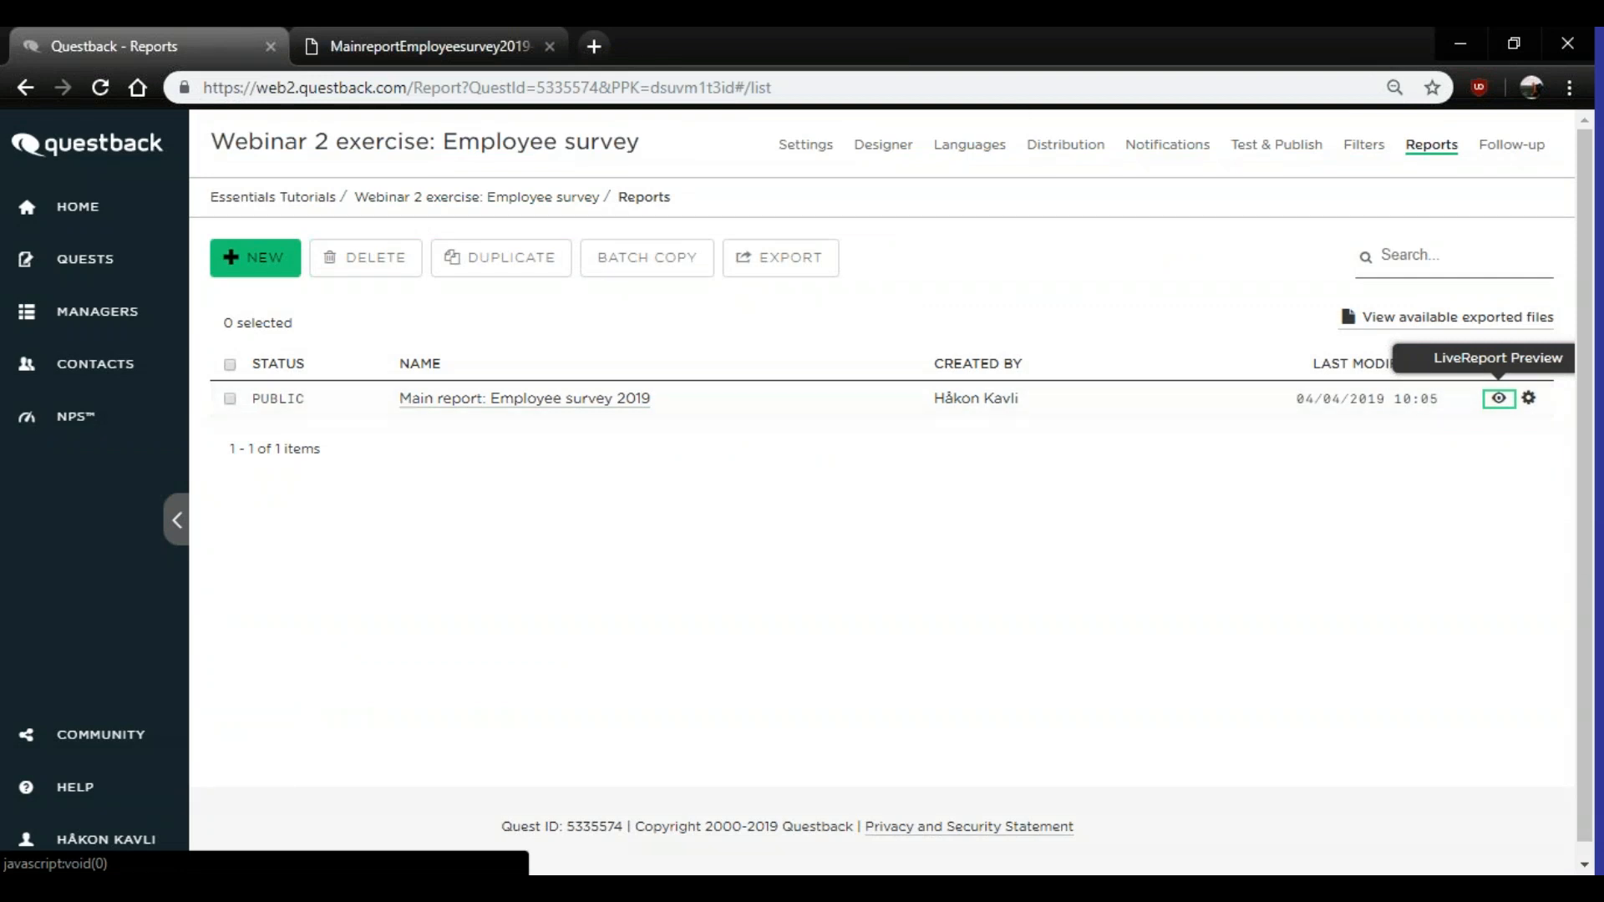
click(1360, 155)
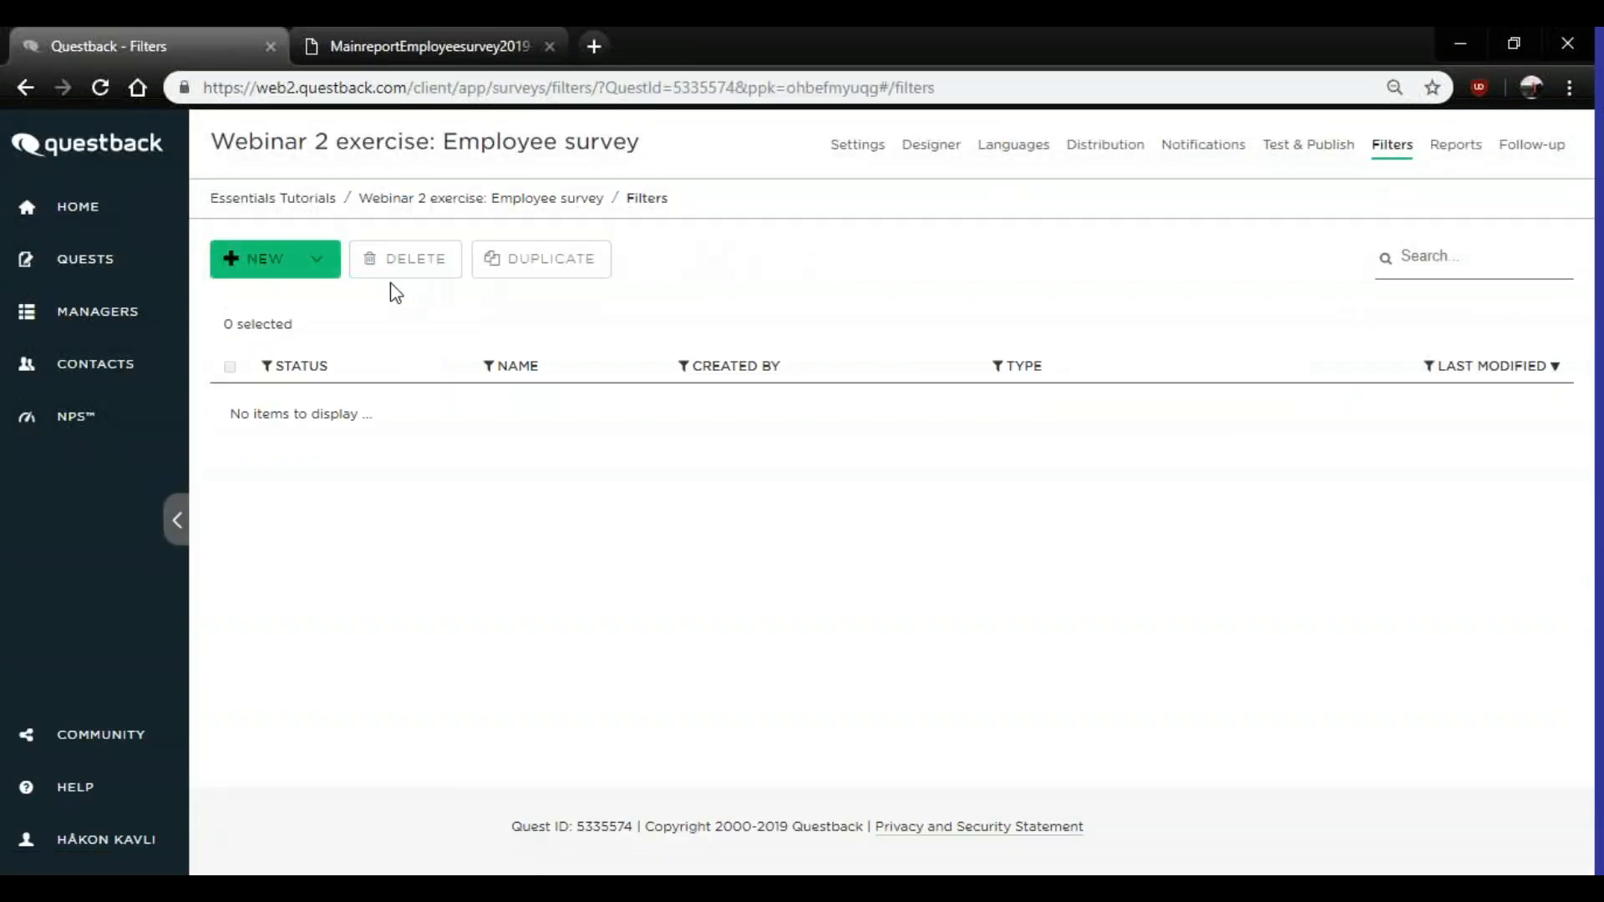
- Start a new value filter set up as one or more single-condition filters
click(323, 266)
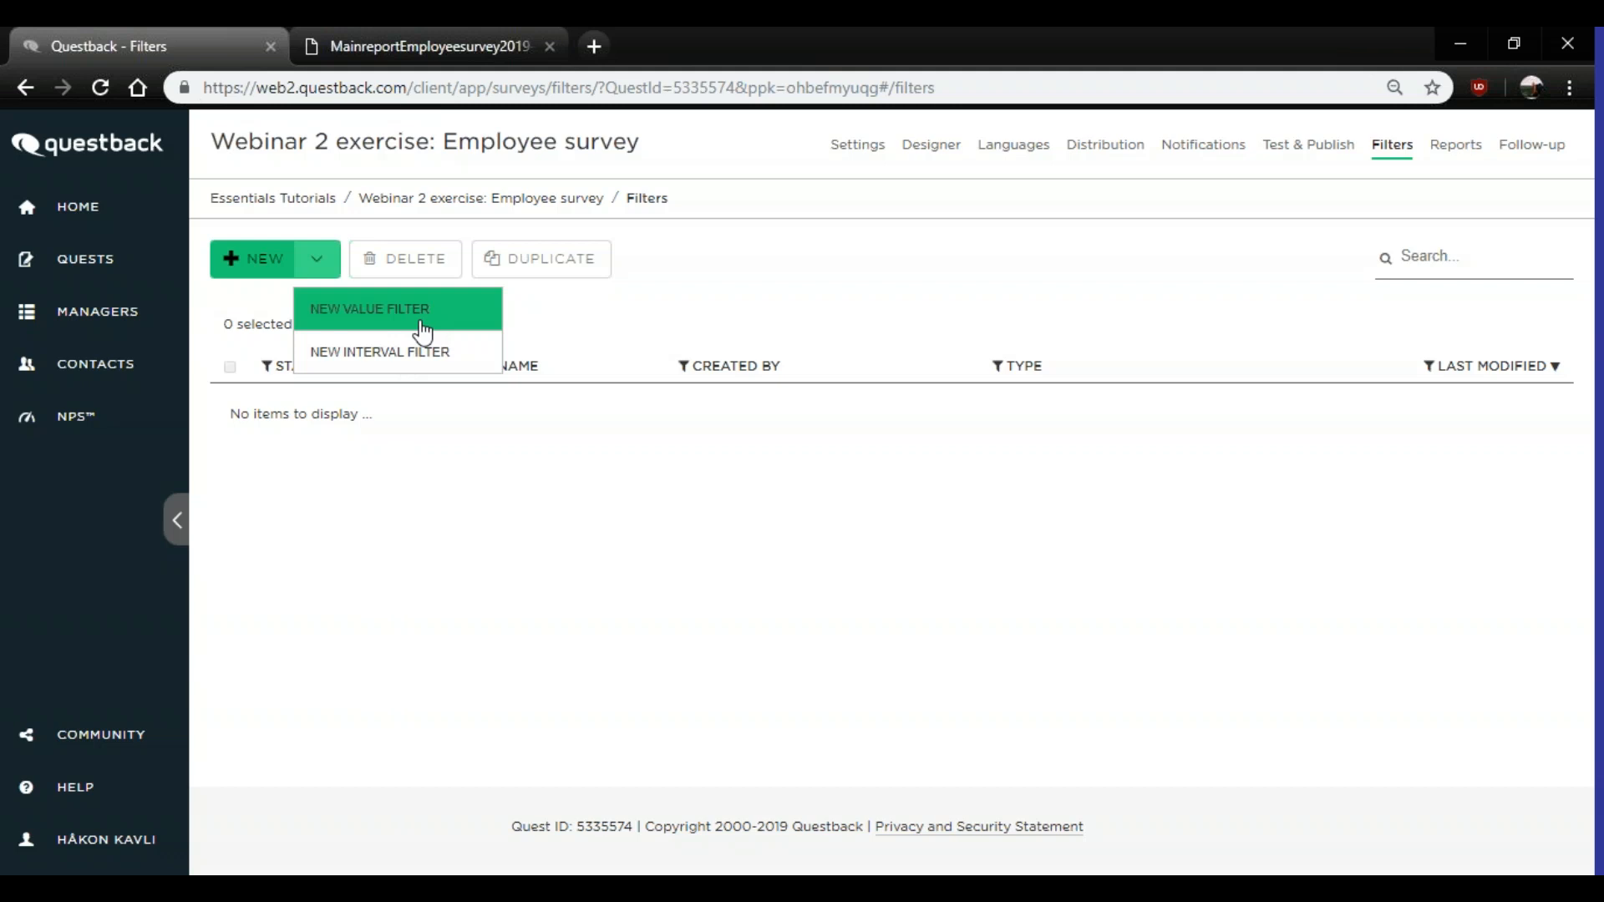
click(360, 323)
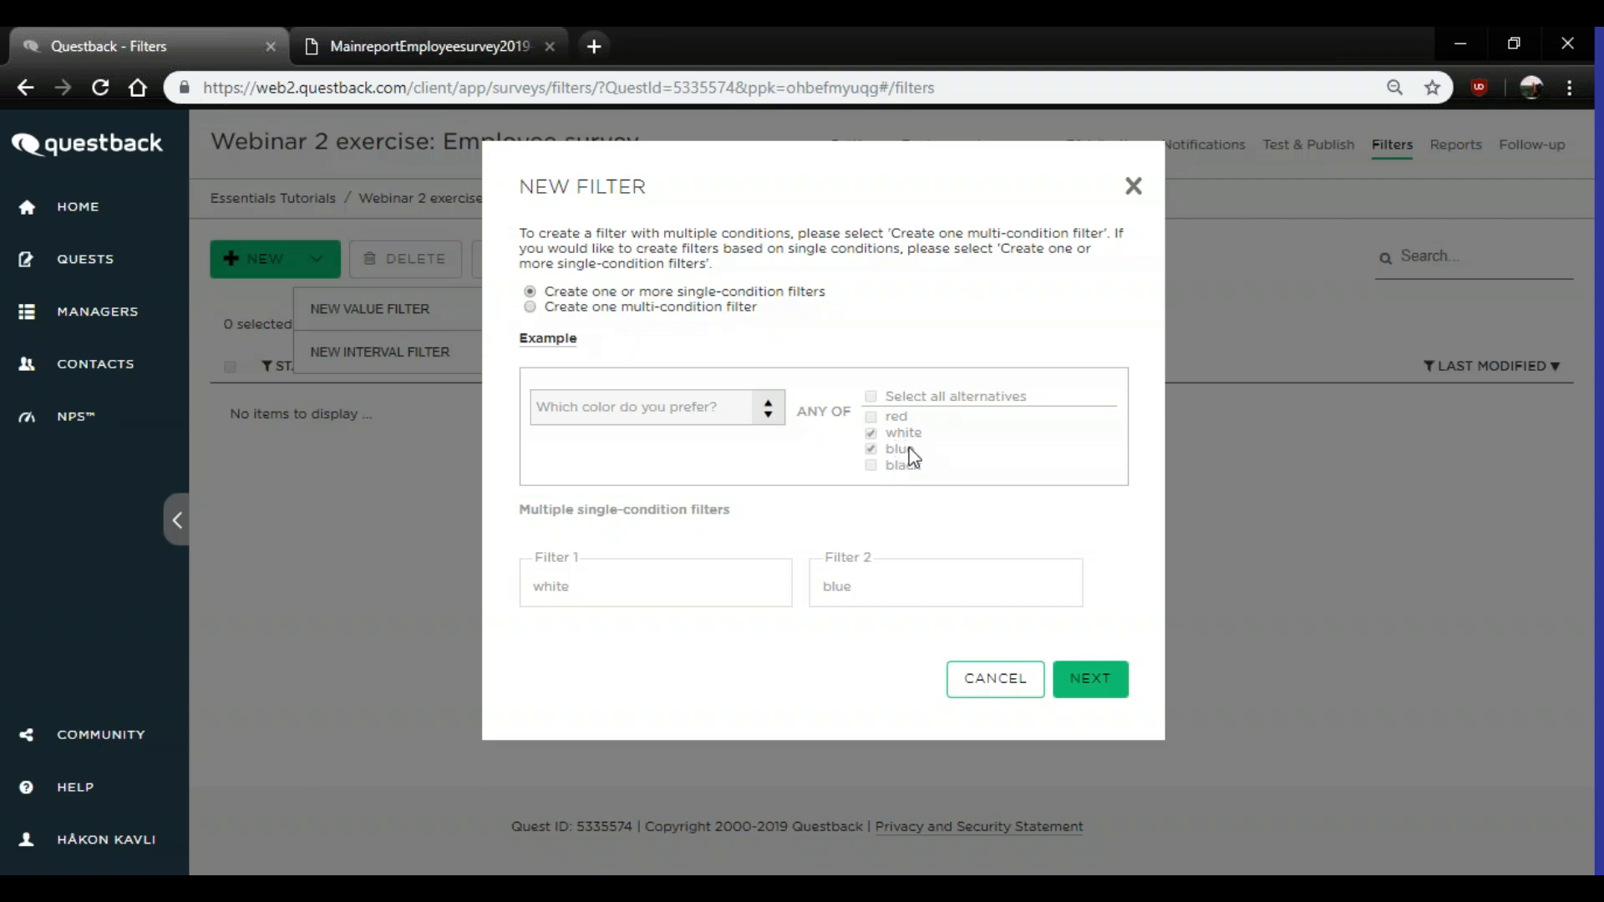
click(530, 306)
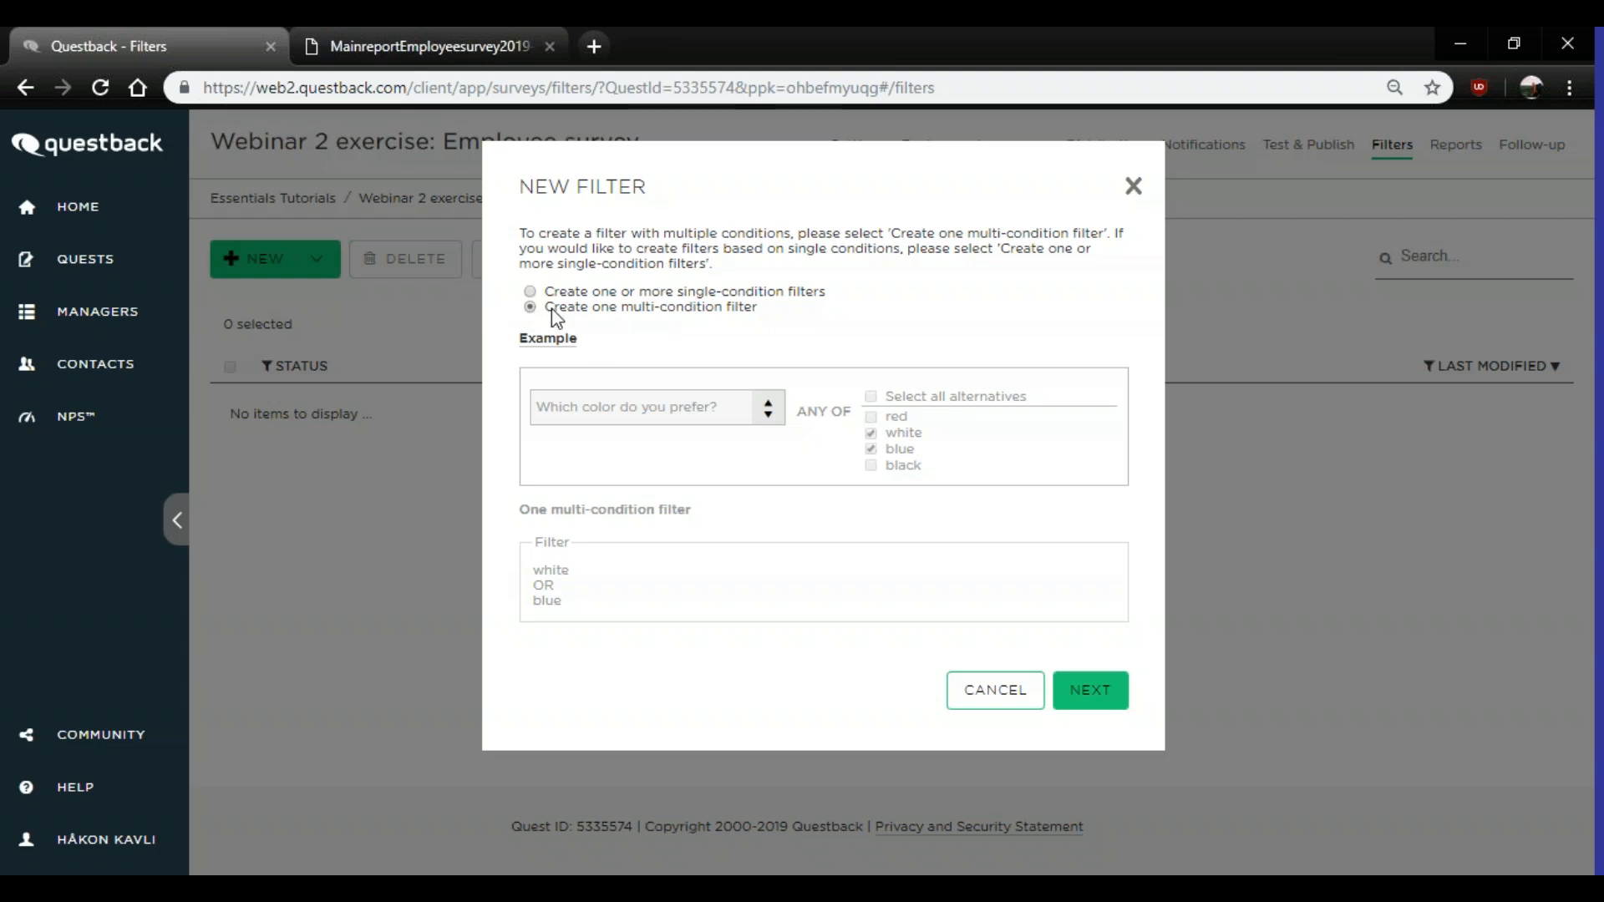
click(531, 291)
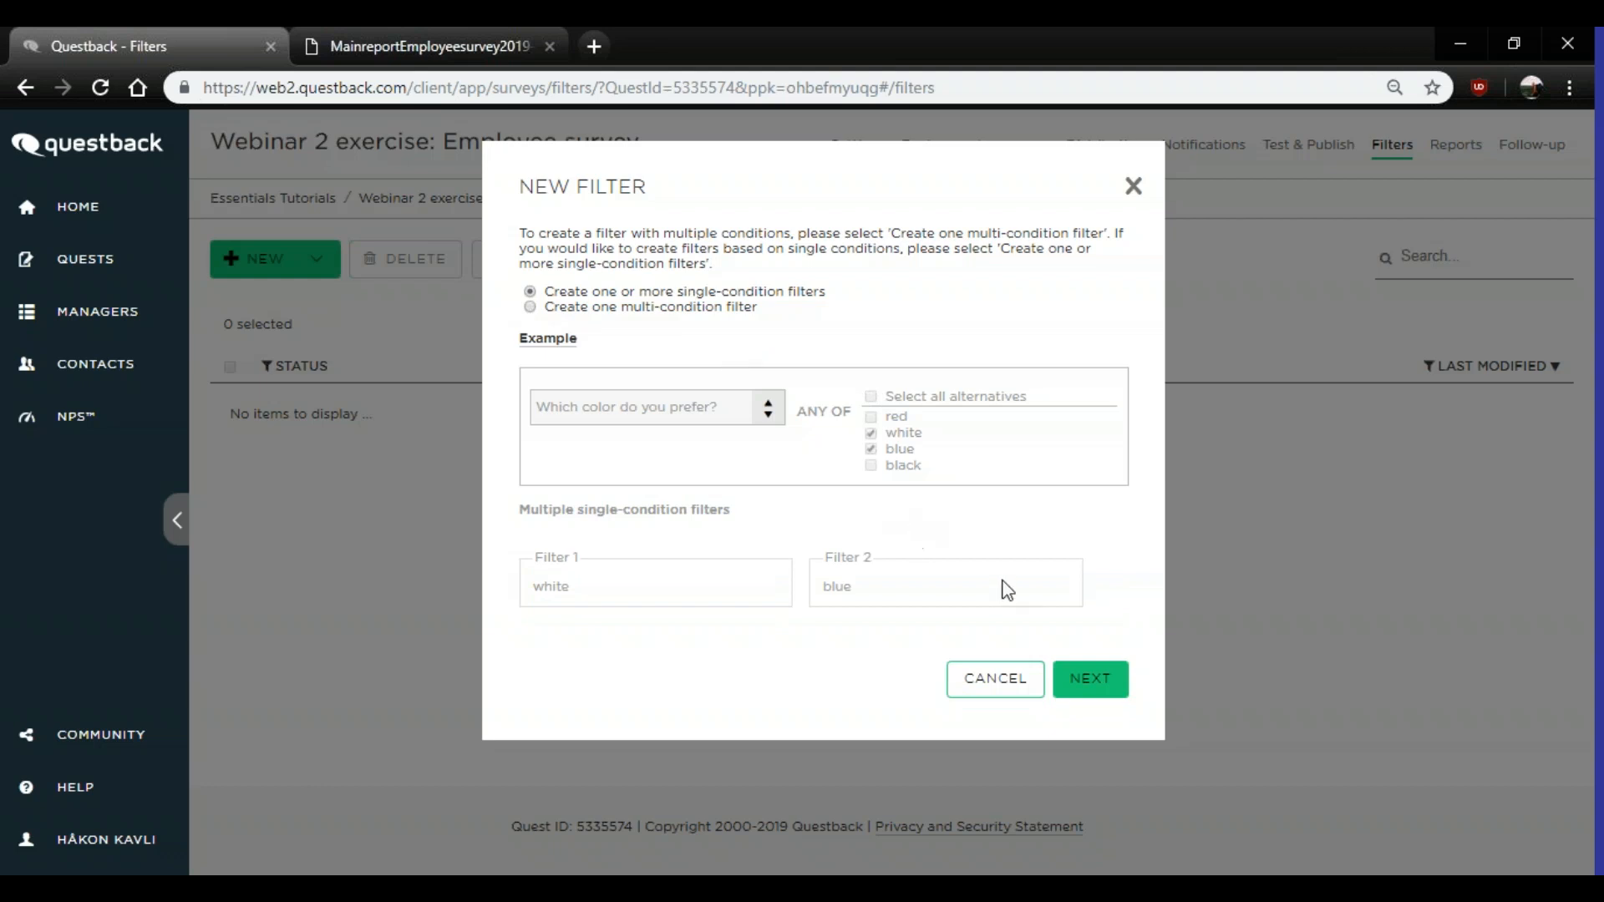
click(1108, 686)
- Base the filters on any of all the alternatives in question 1, "In which department do you work in mainly?"
click(545, 342)
click(540, 406)
click(1154, 262)
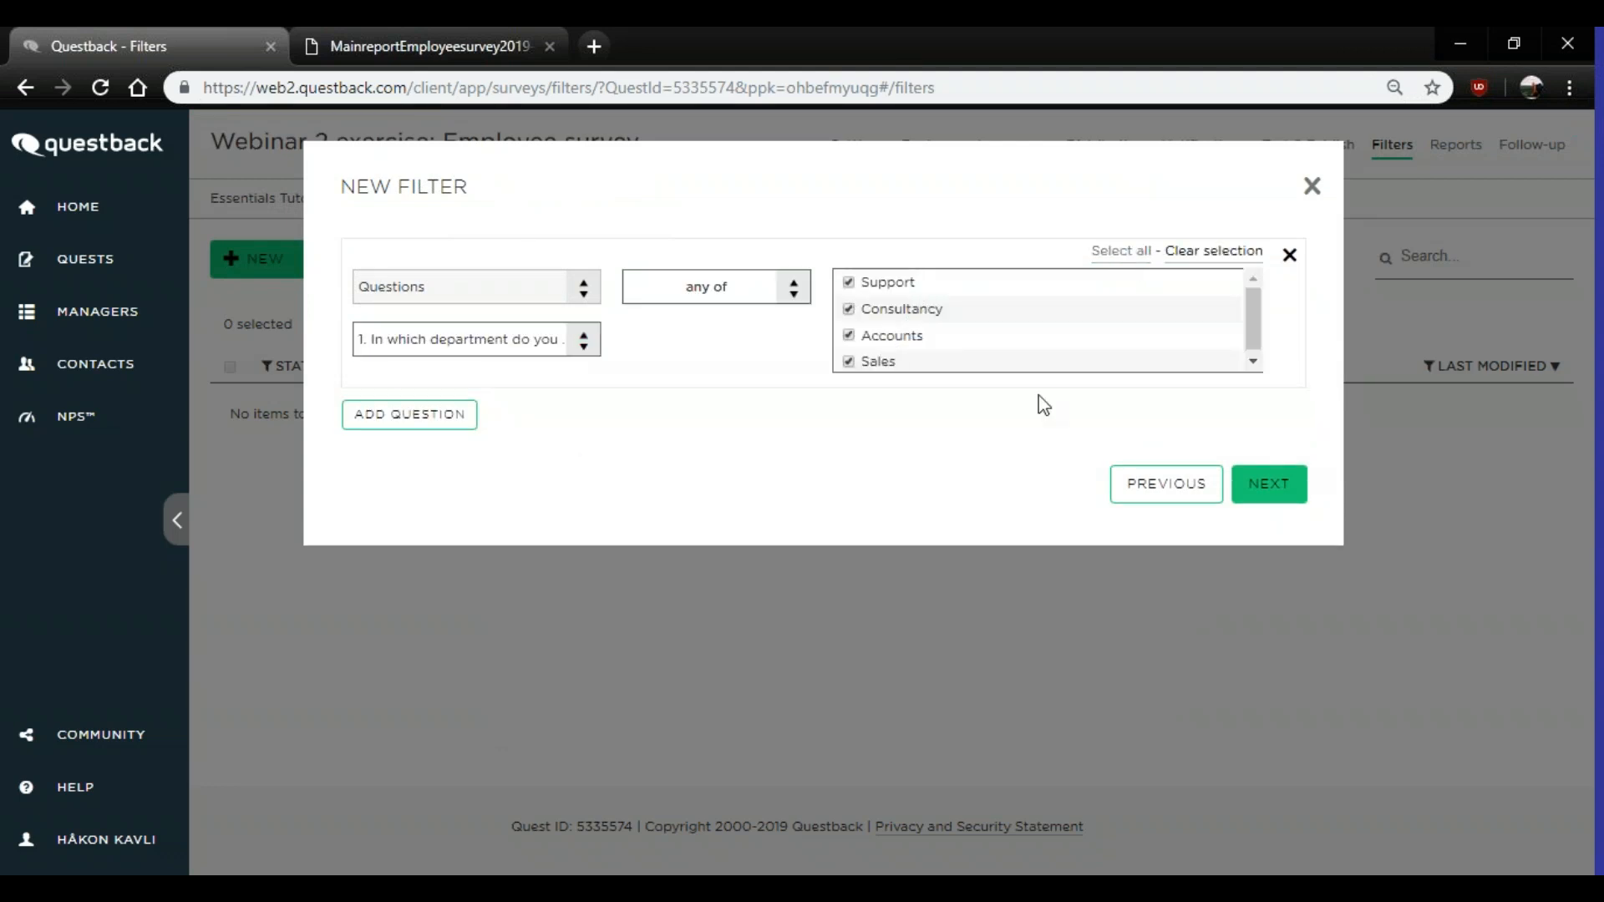
click(1248, 489)
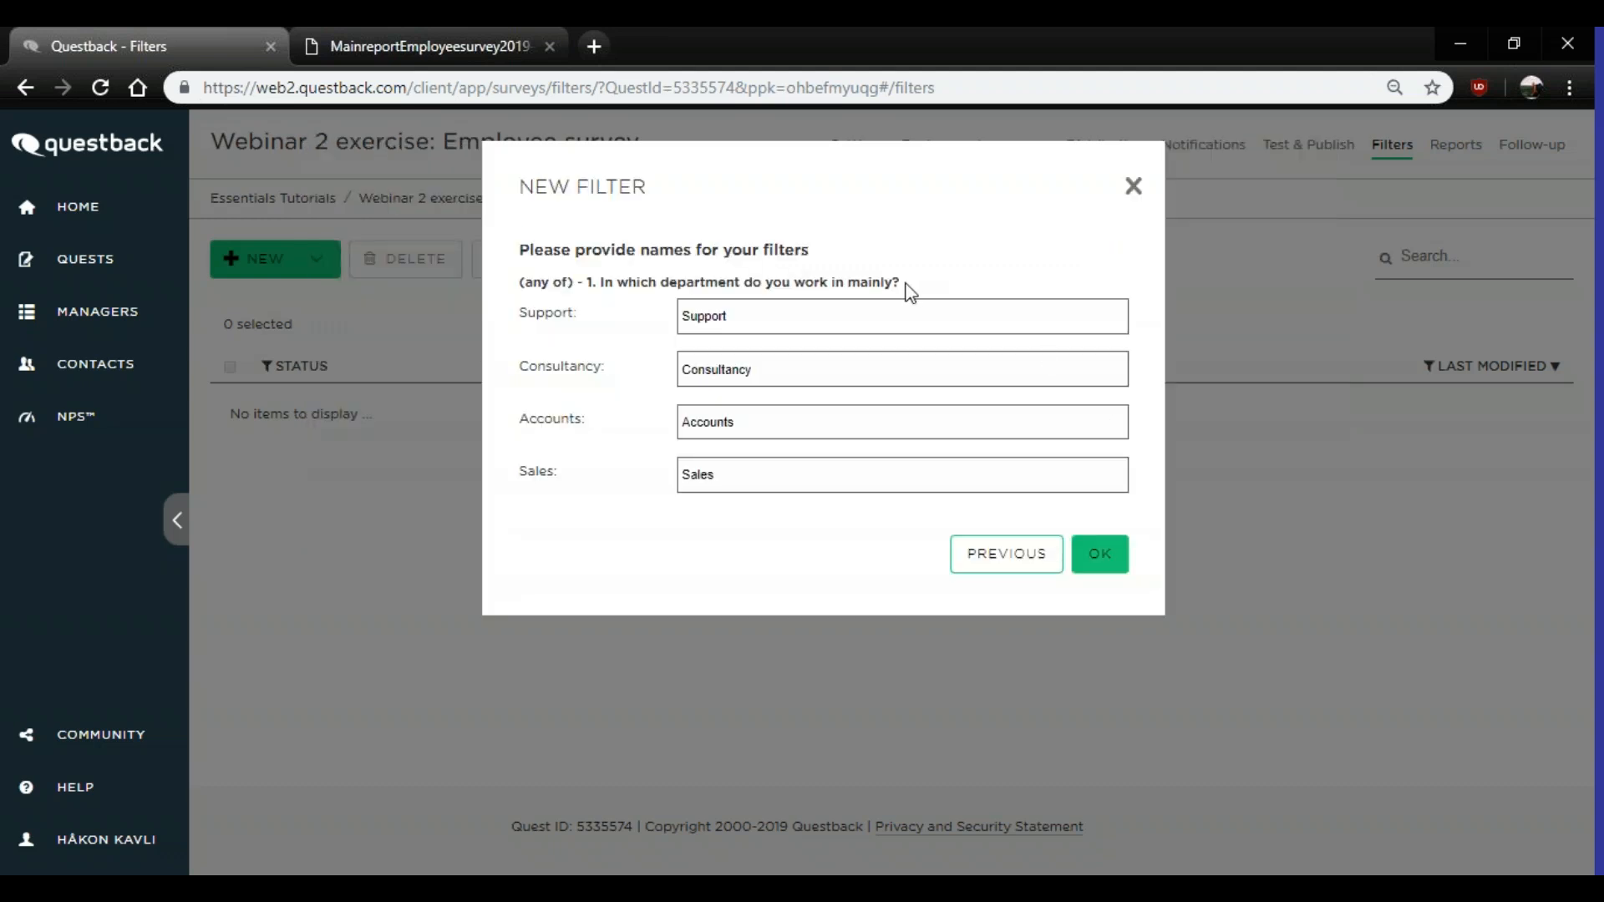
- Prefix the Support, Consultancy, Accounts and Sales filter names with "Department: " and create the four filters
click(684, 318)
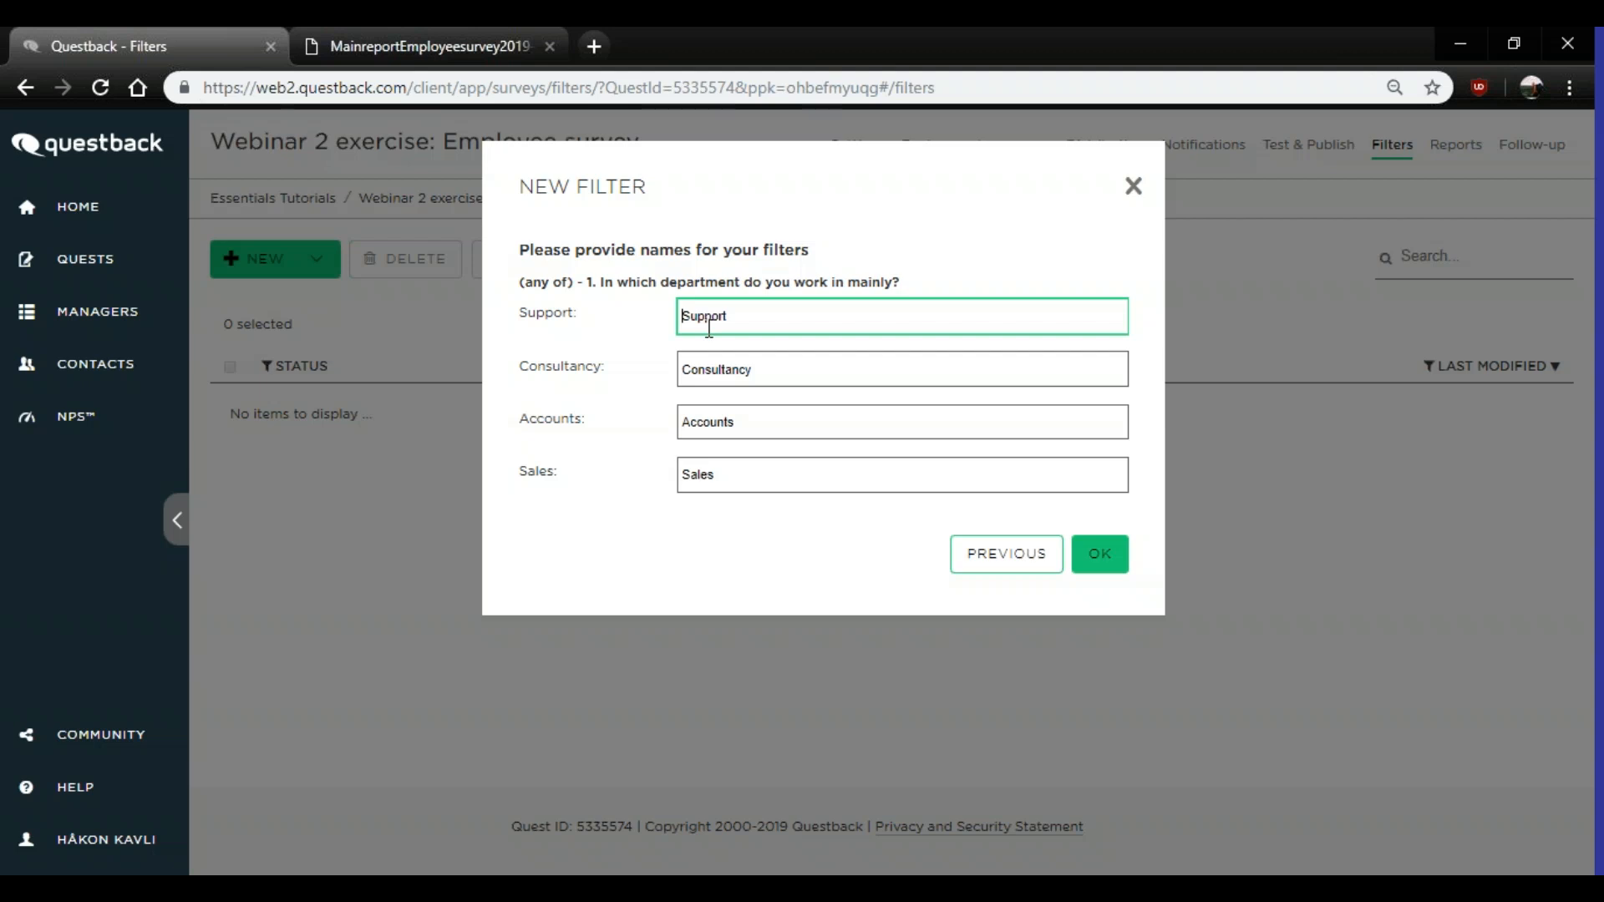
text(Department:)
drag(754, 316, 648, 301)
key(ctrl+c)
click(683, 370)
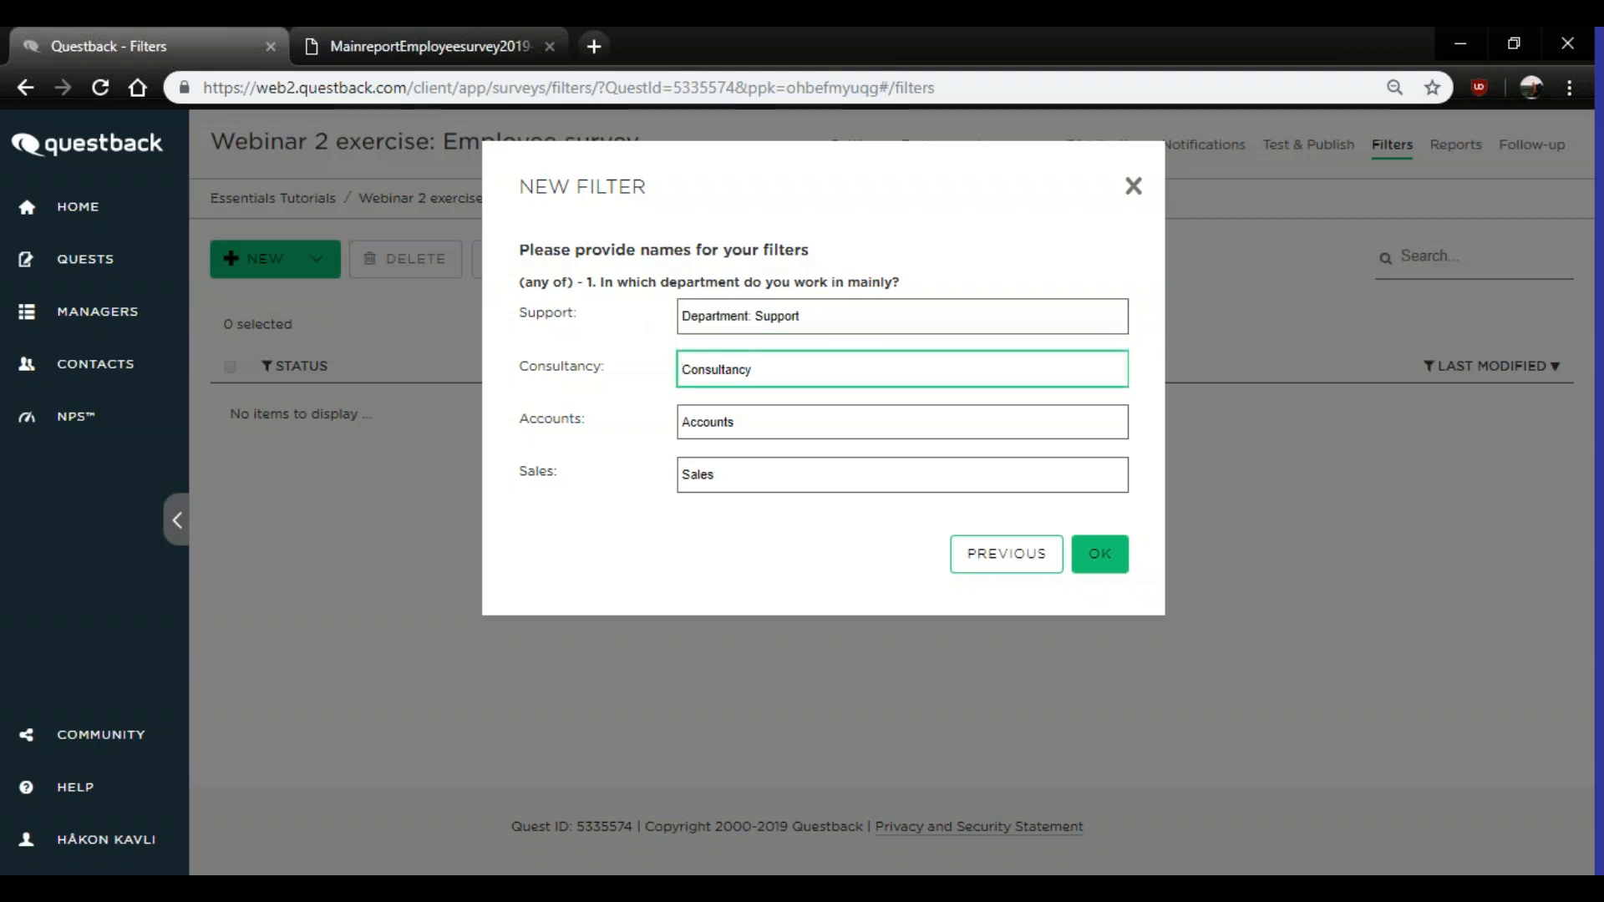
key(ctrl+v)
click(687, 422)
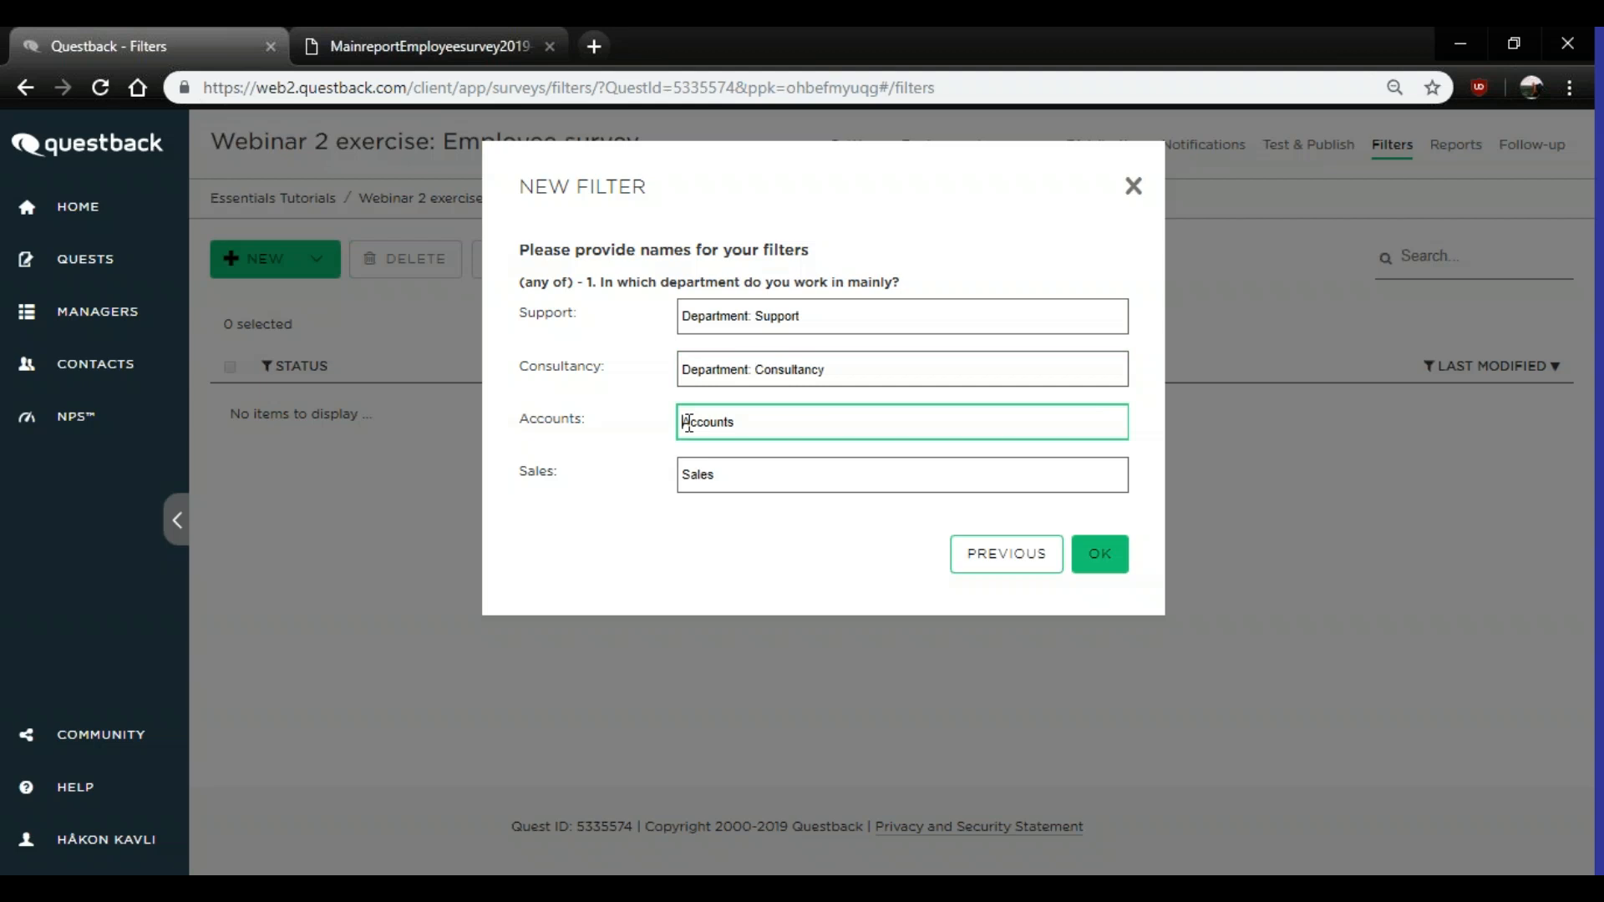
key(ctrl+v)
click(685, 475)
key(ctrl+v)
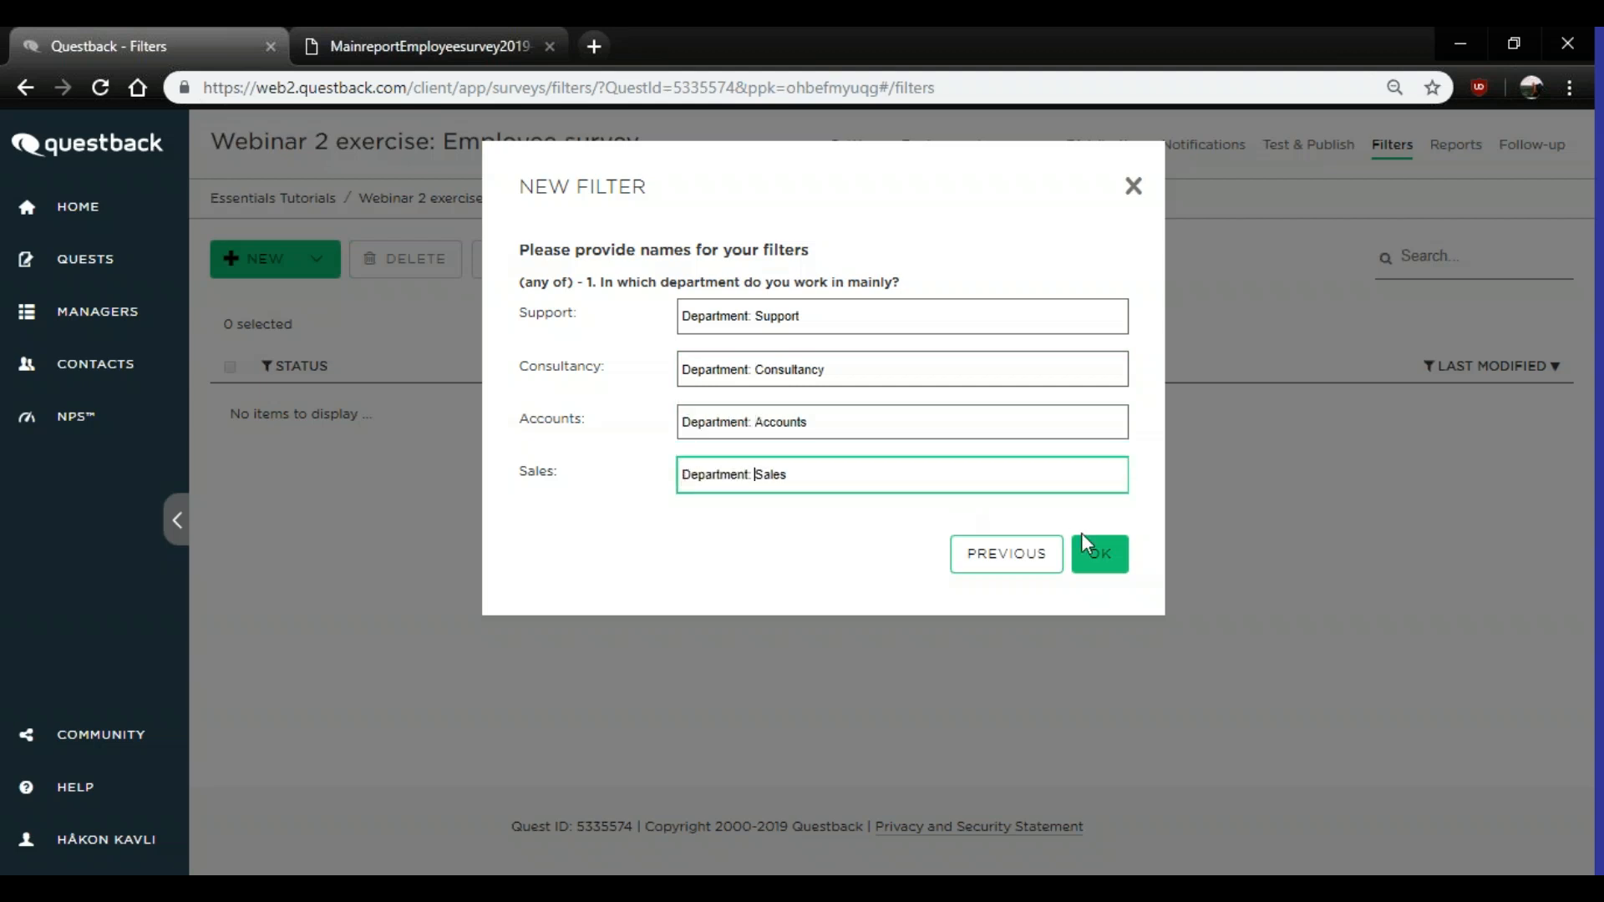
click(1100, 562)
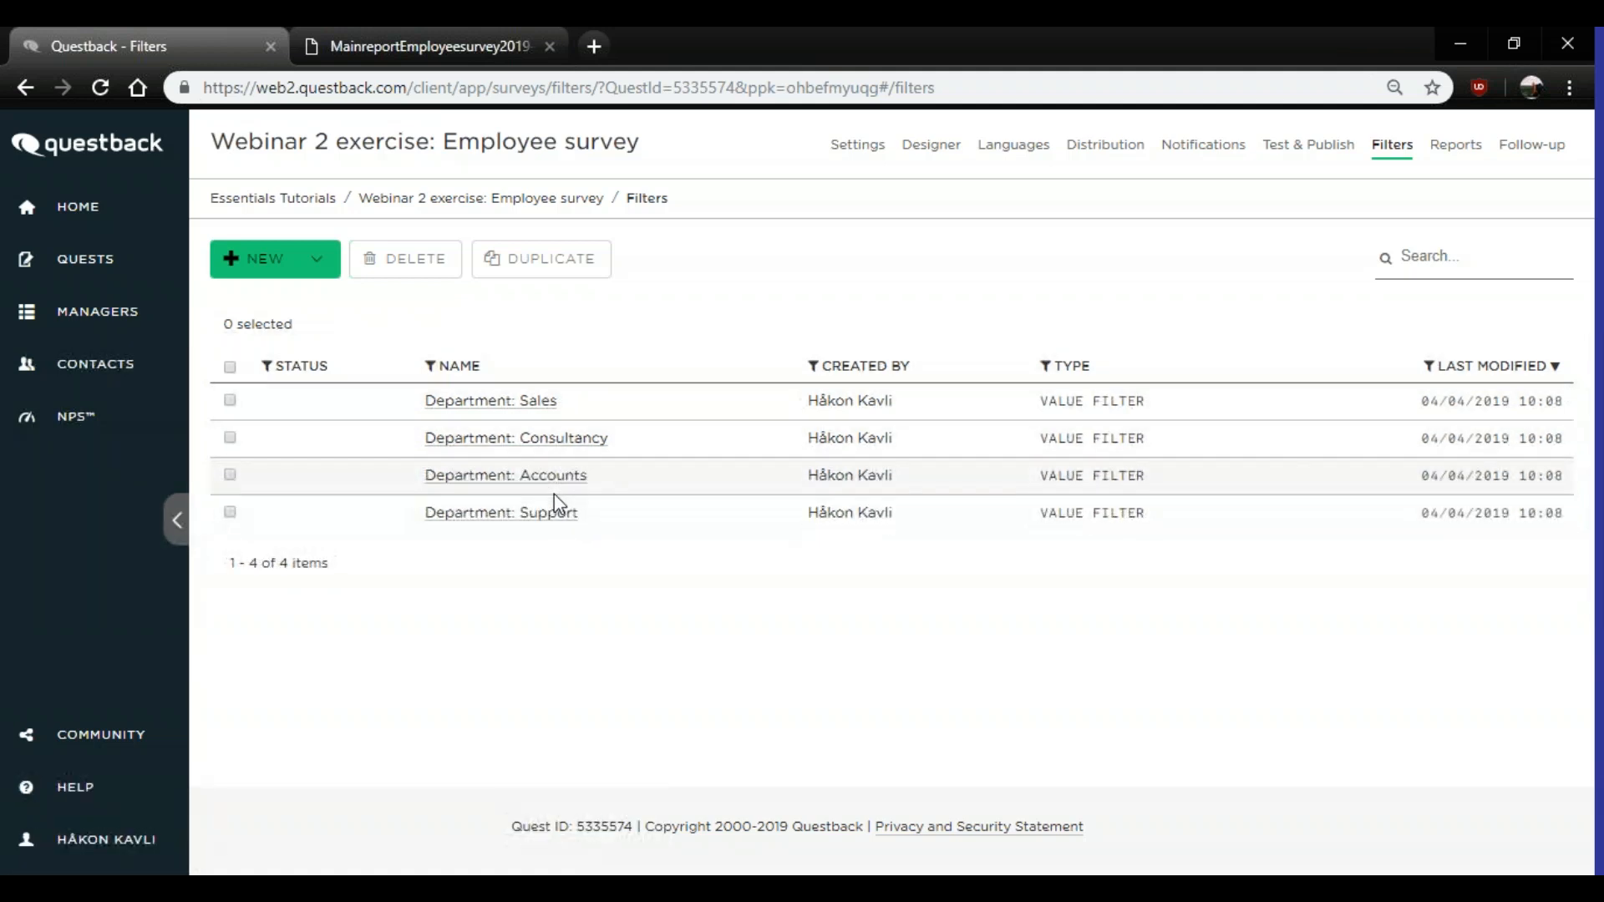
- Start another value filter, set up as one multi-condition filter
click(316, 259)
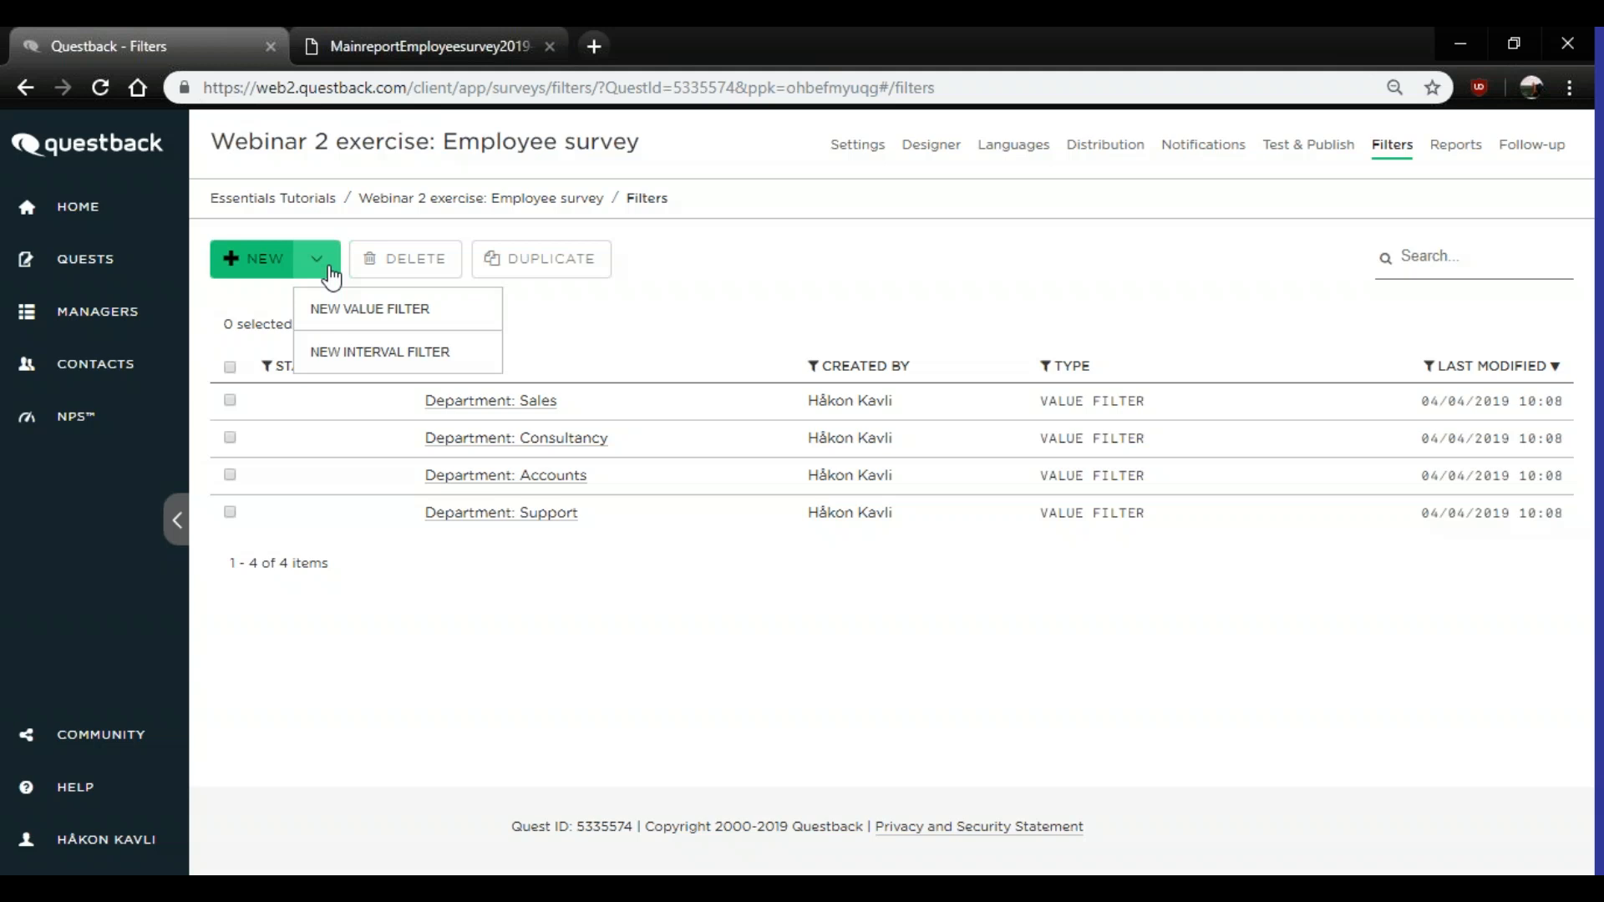
click(377, 320)
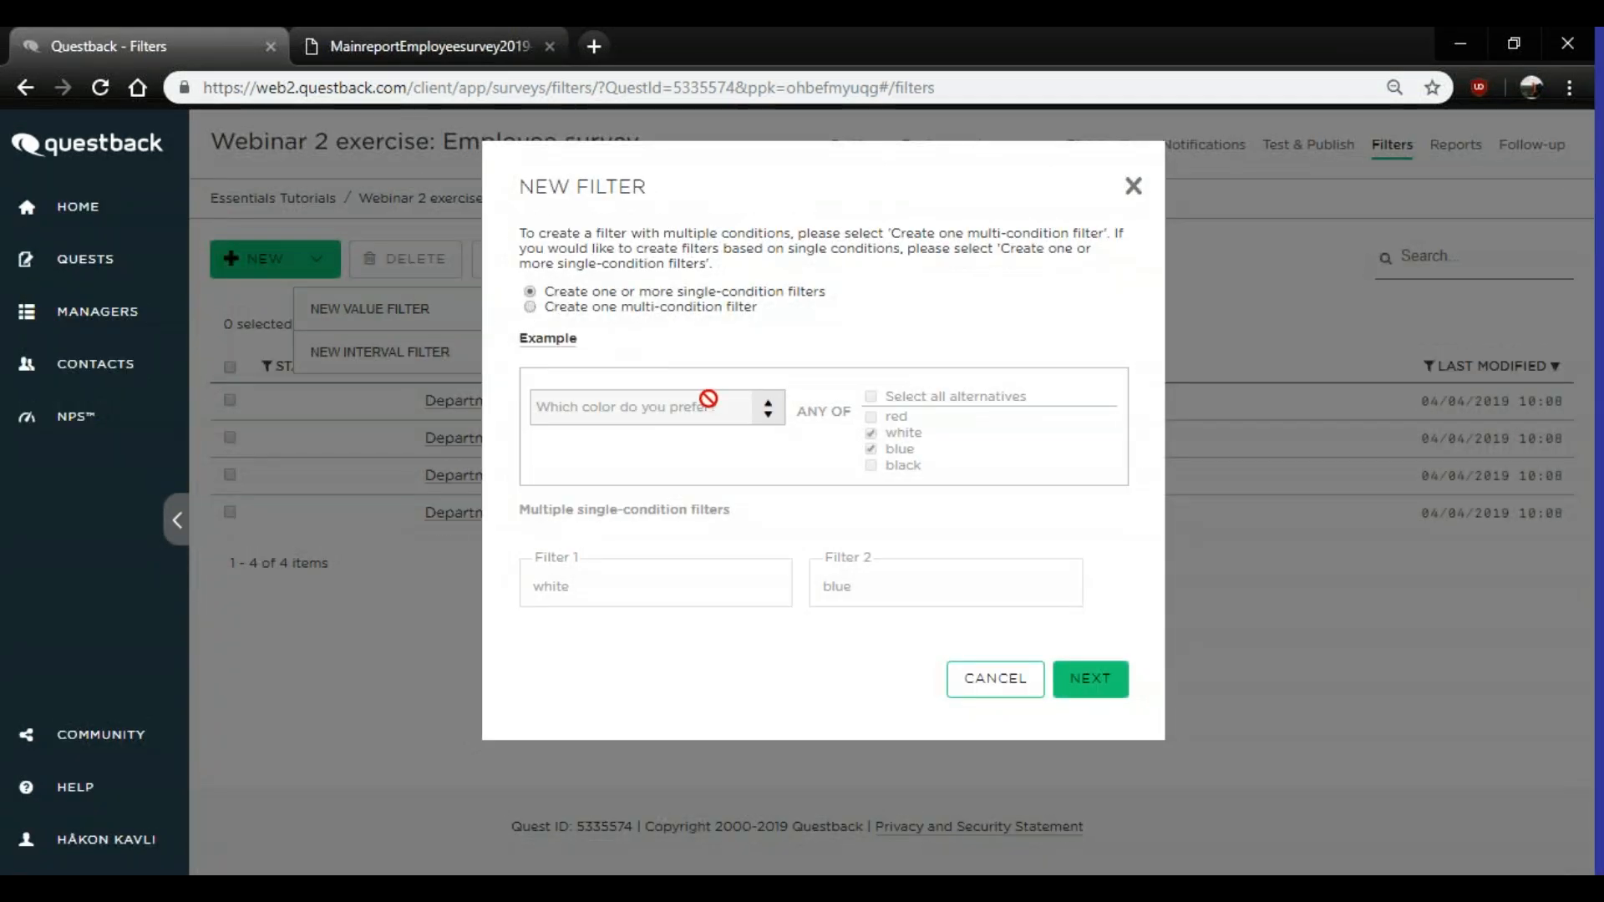
click(547, 308)
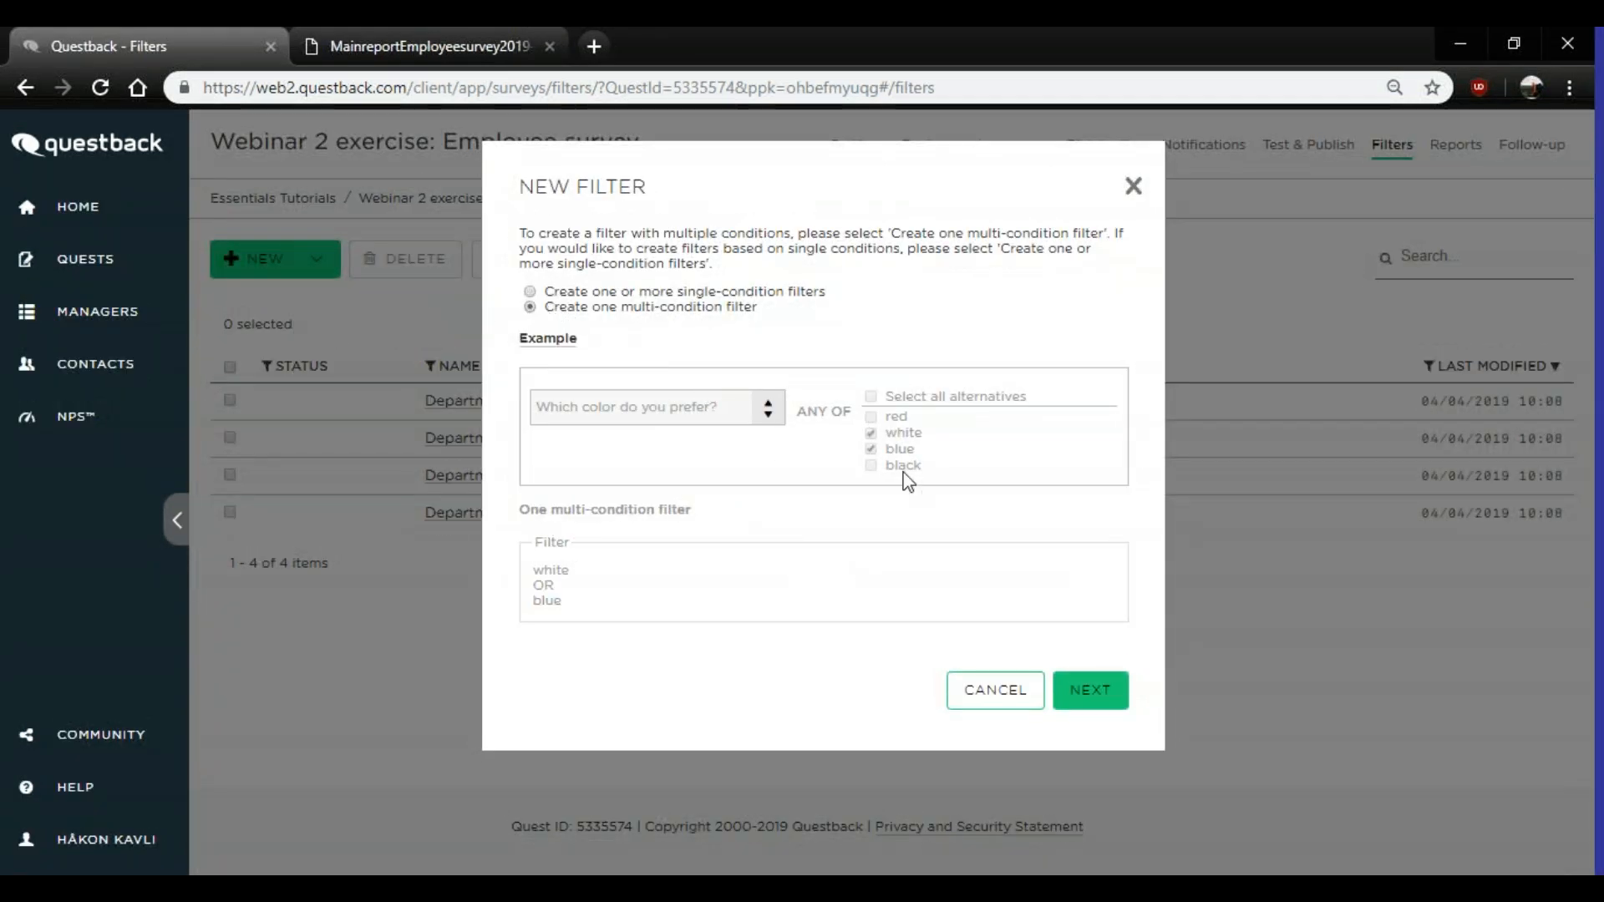
click(1081, 693)
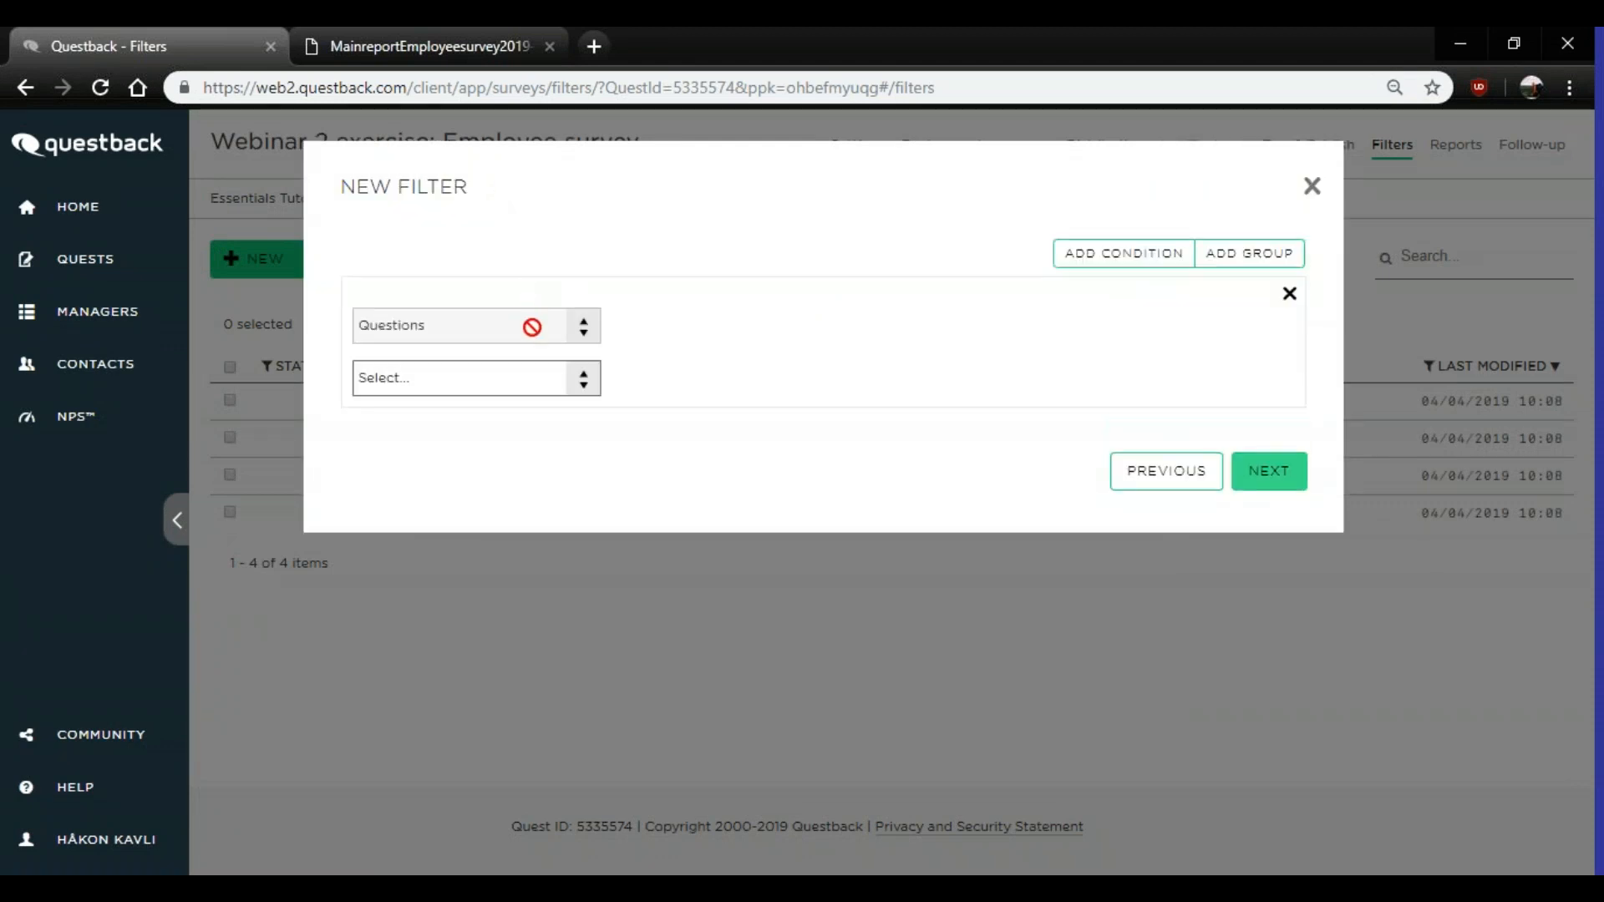
- Set the filter condition to any of Support and Consultancy for question 1 on the main department
click(529, 388)
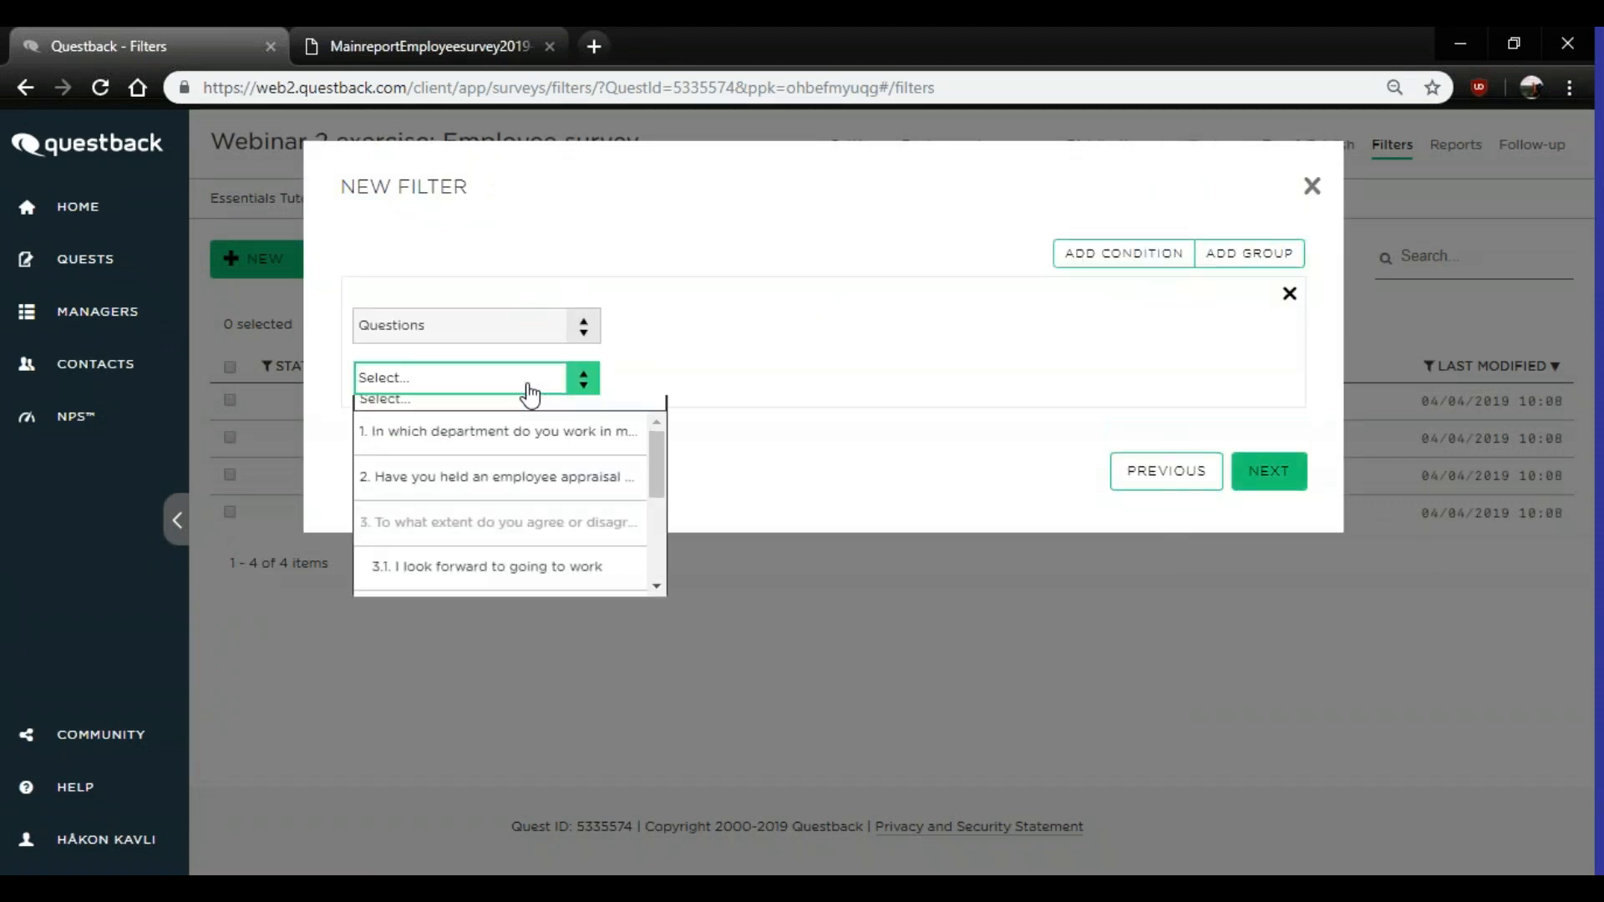
click(507, 457)
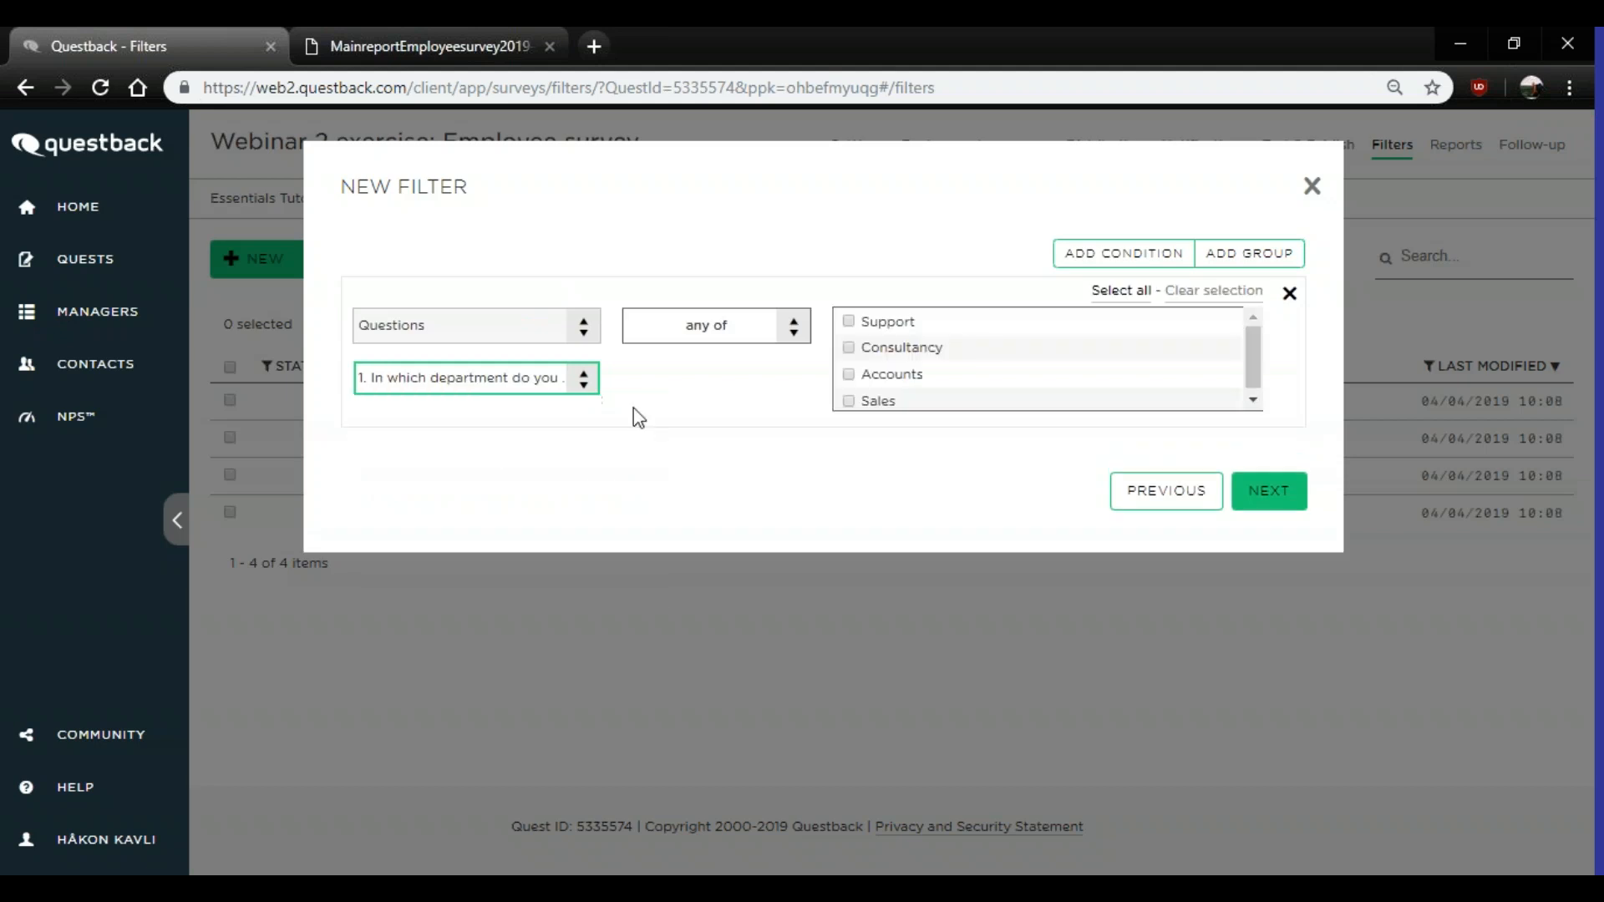
click(850, 322)
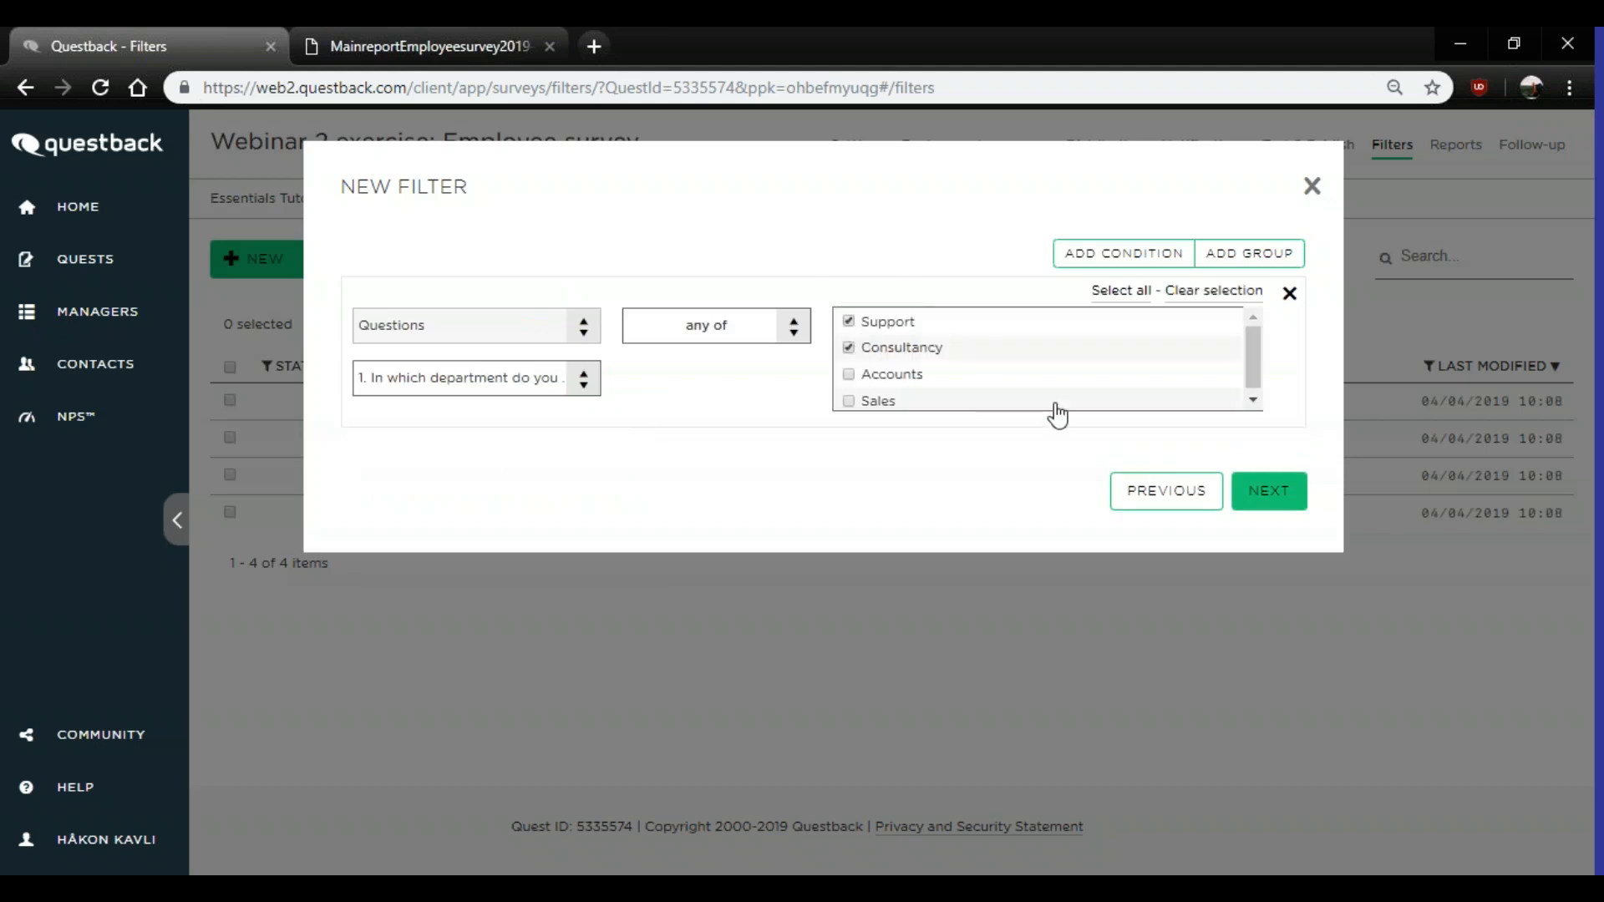
click(1258, 496)
- Name the filter "Departments: Support & Consultancy" and create it
click(716, 303)
text(De)
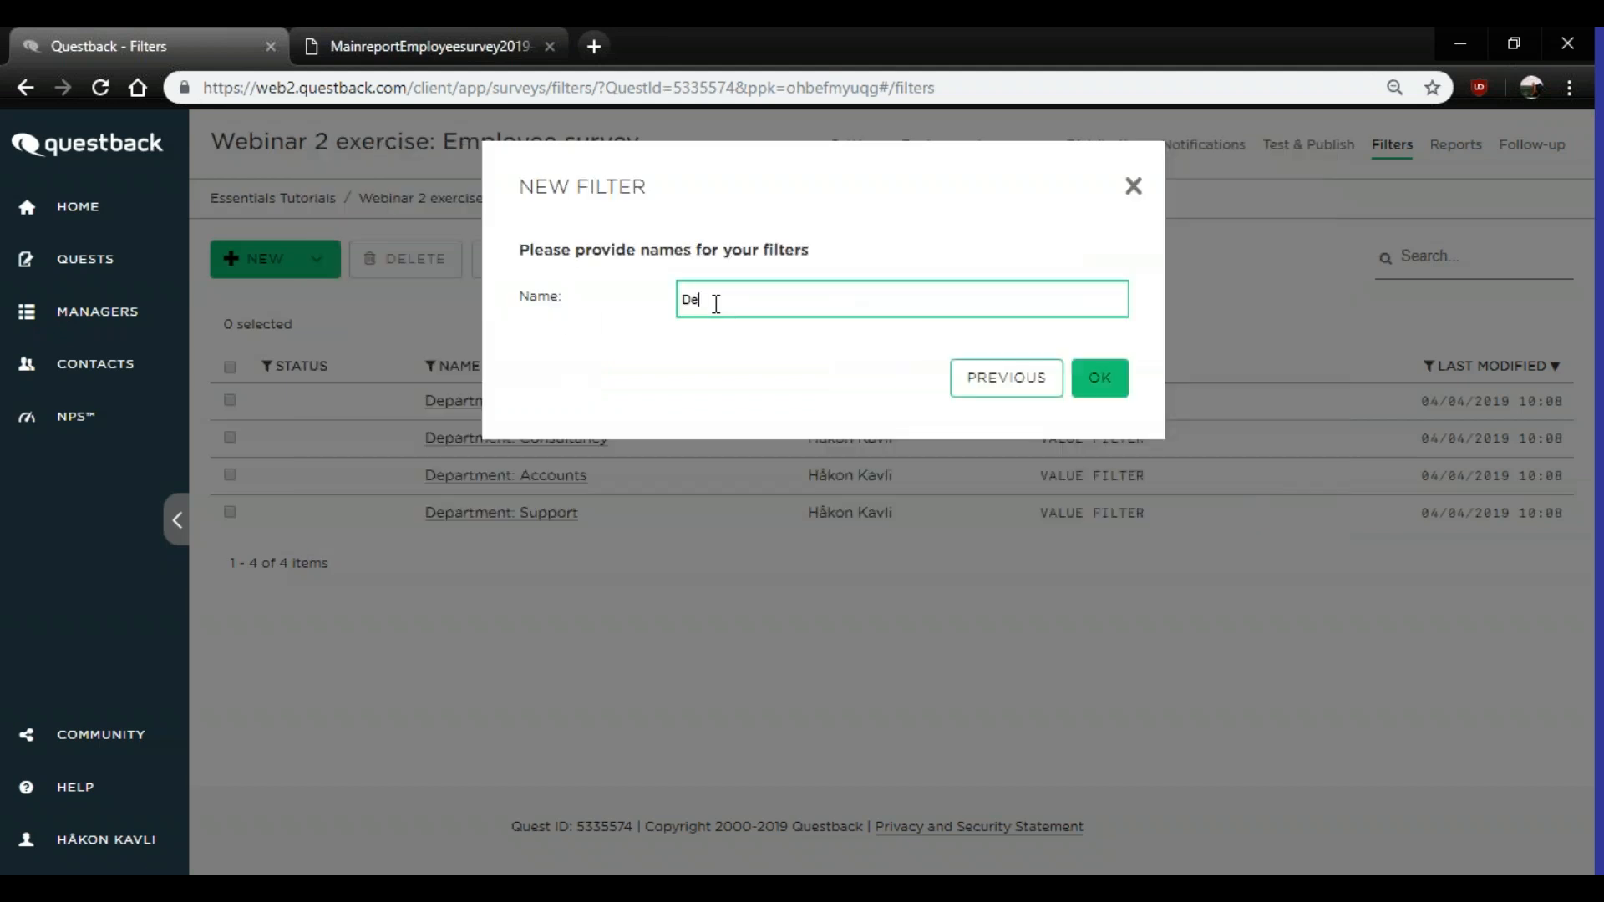
key(BackSpace)
key(BackSpace)
text(Department)
text(s: Support)
text( 6)
text(&)
text( Cons)
text(ultancy)
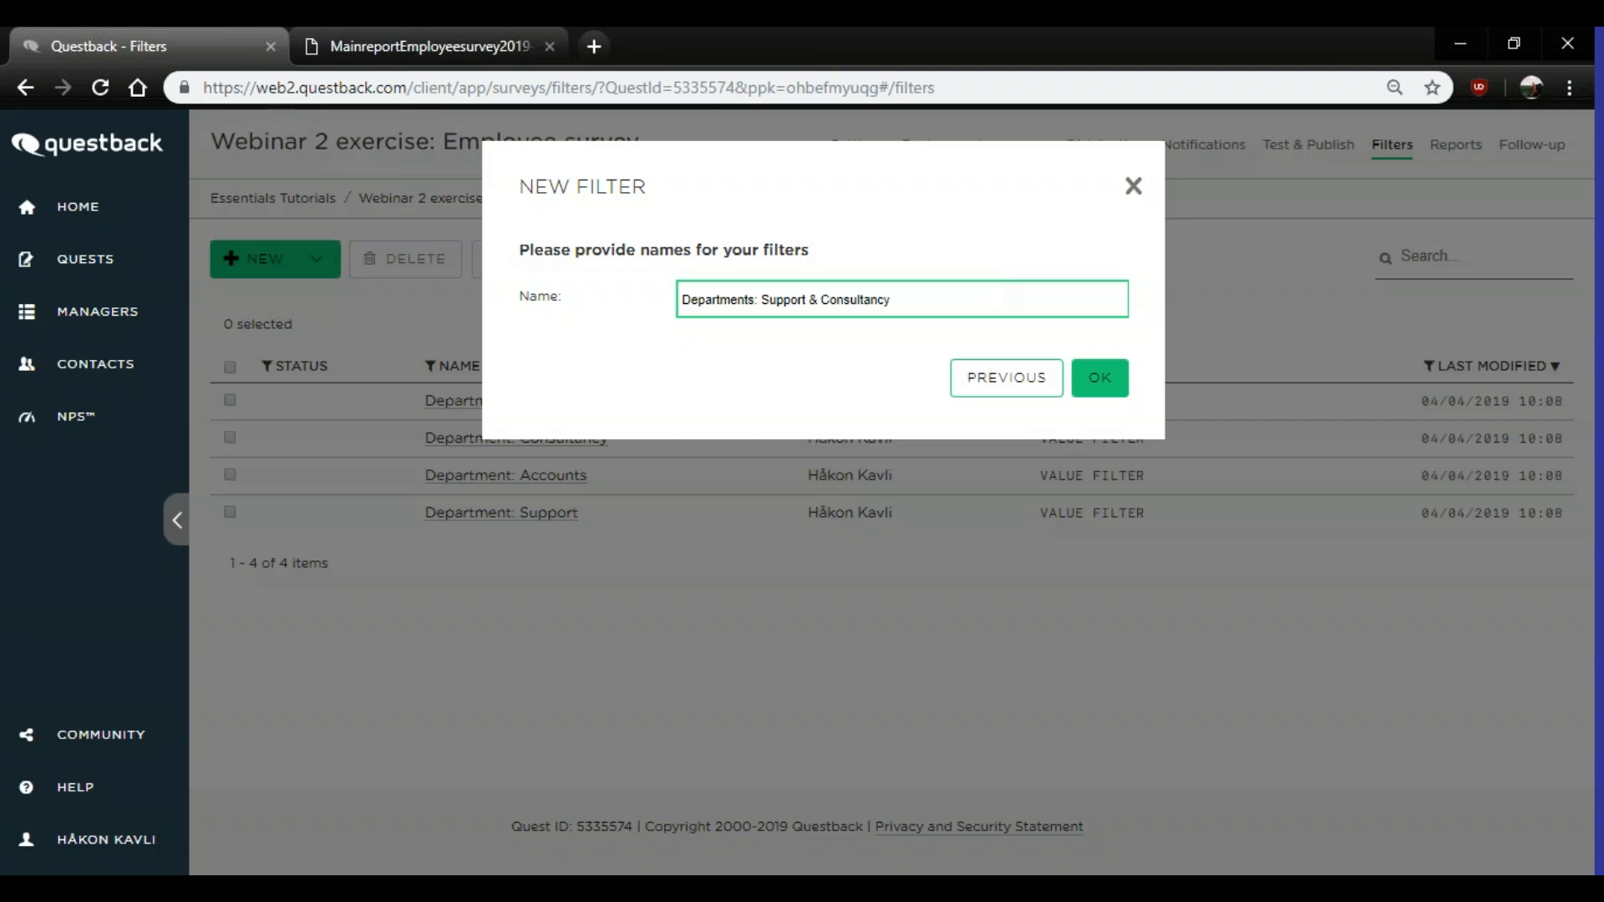
click(764, 298)
drag(763, 297, 402, 260)
click(1126, 380)
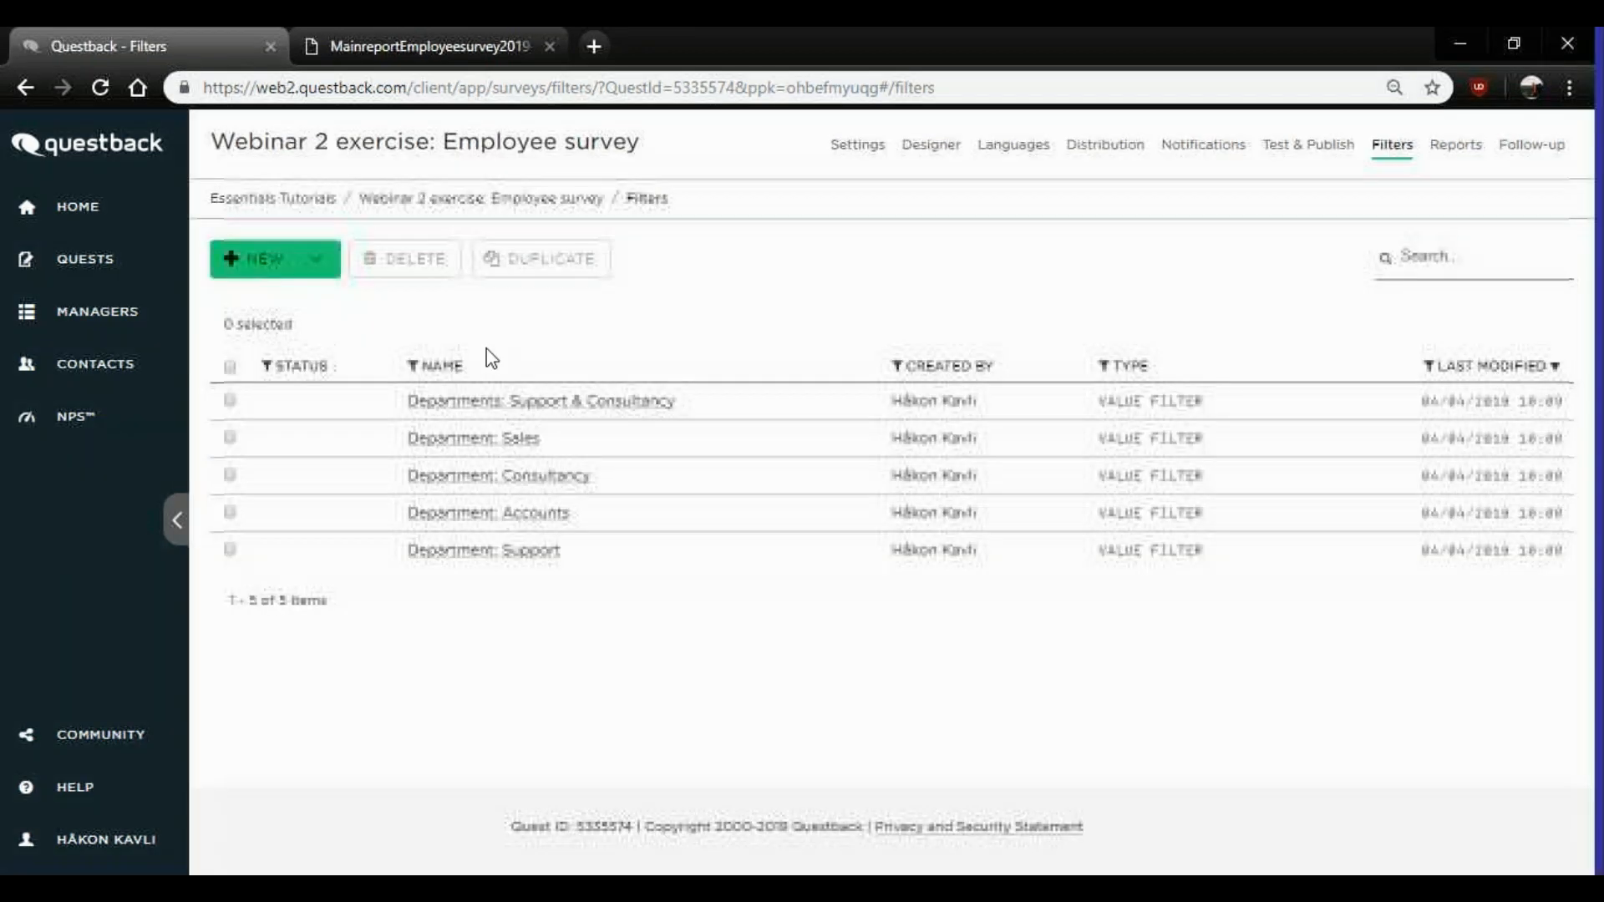
- Begin one more multi-condition value filter
click(317, 262)
click(250, 260)
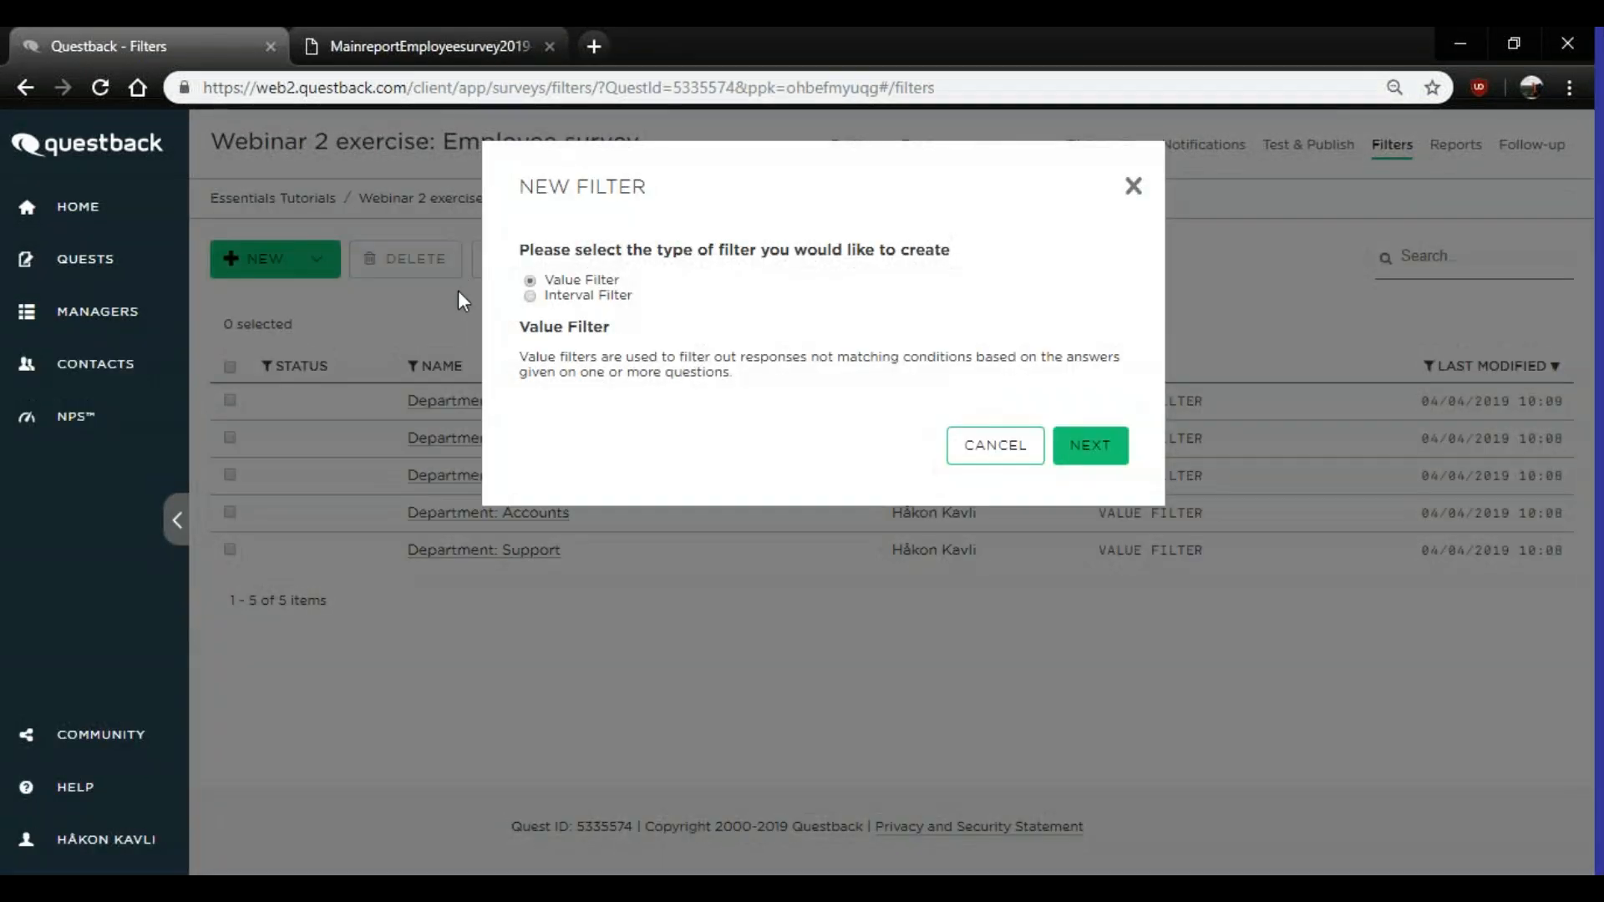
click(1120, 454)
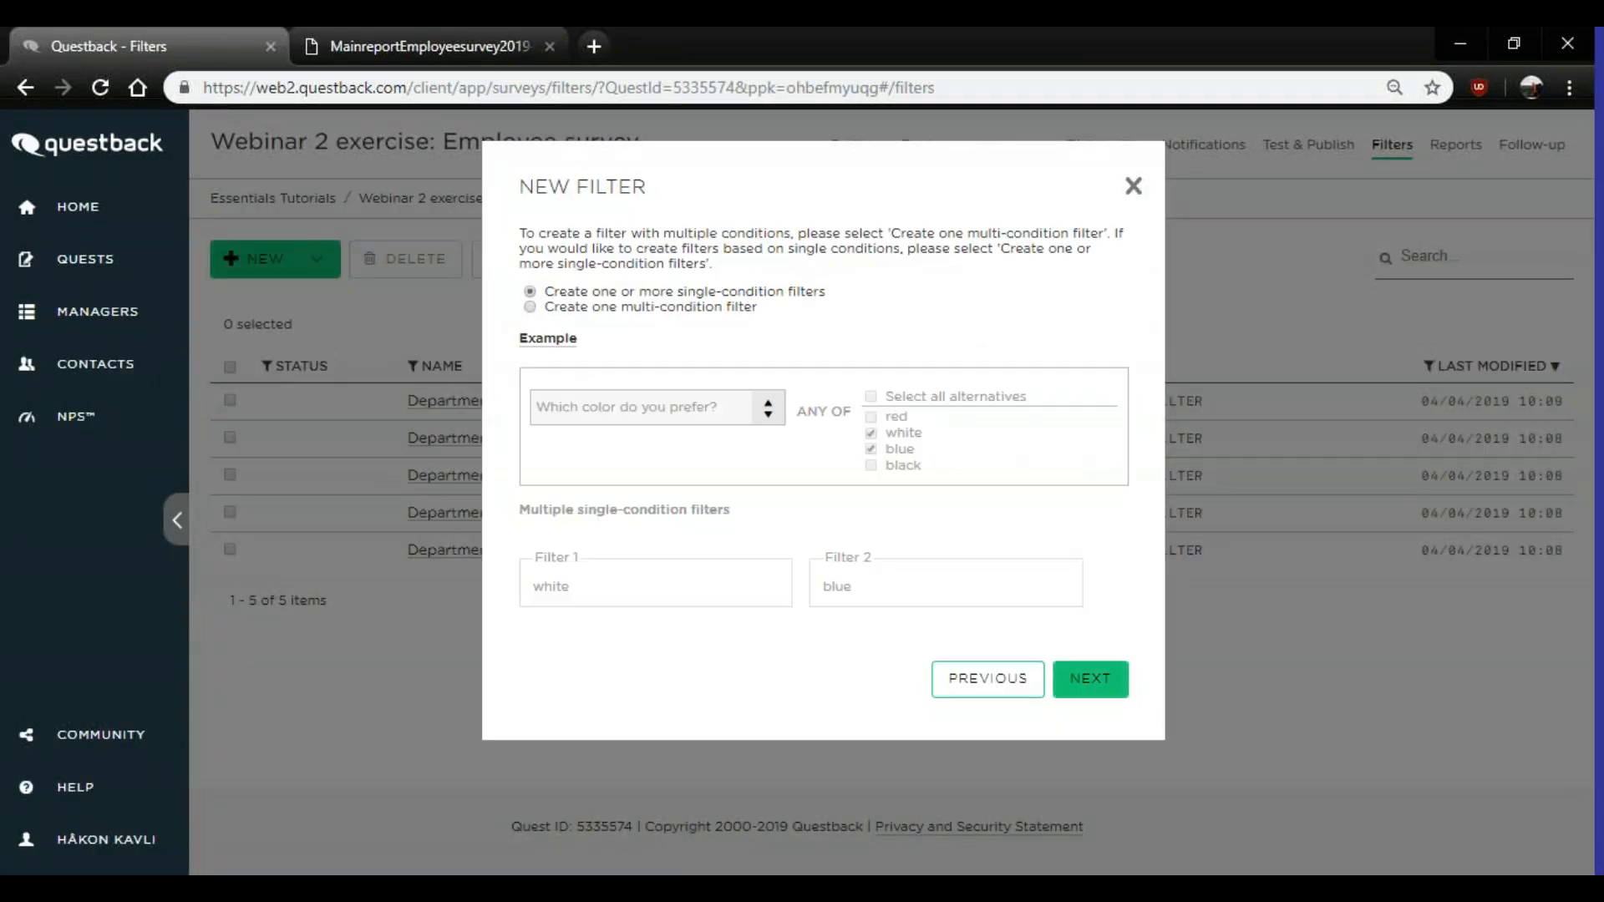
click(530, 307)
click(1101, 692)
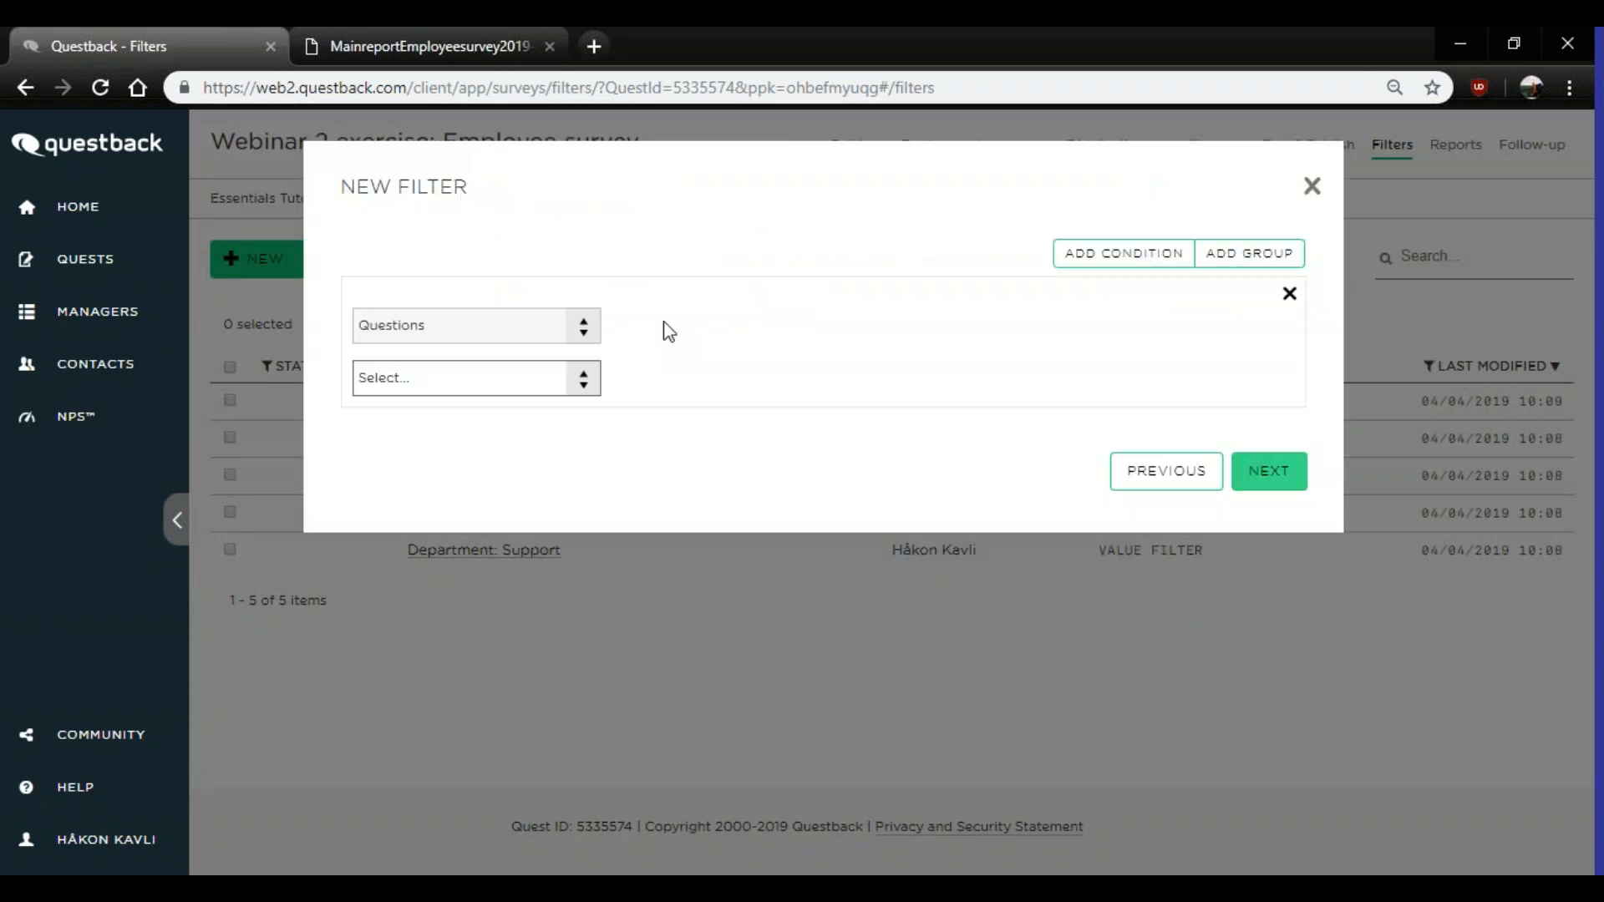
- Set the first condition to none of Support and Consultancy for question 1 on the main department
click(527, 389)
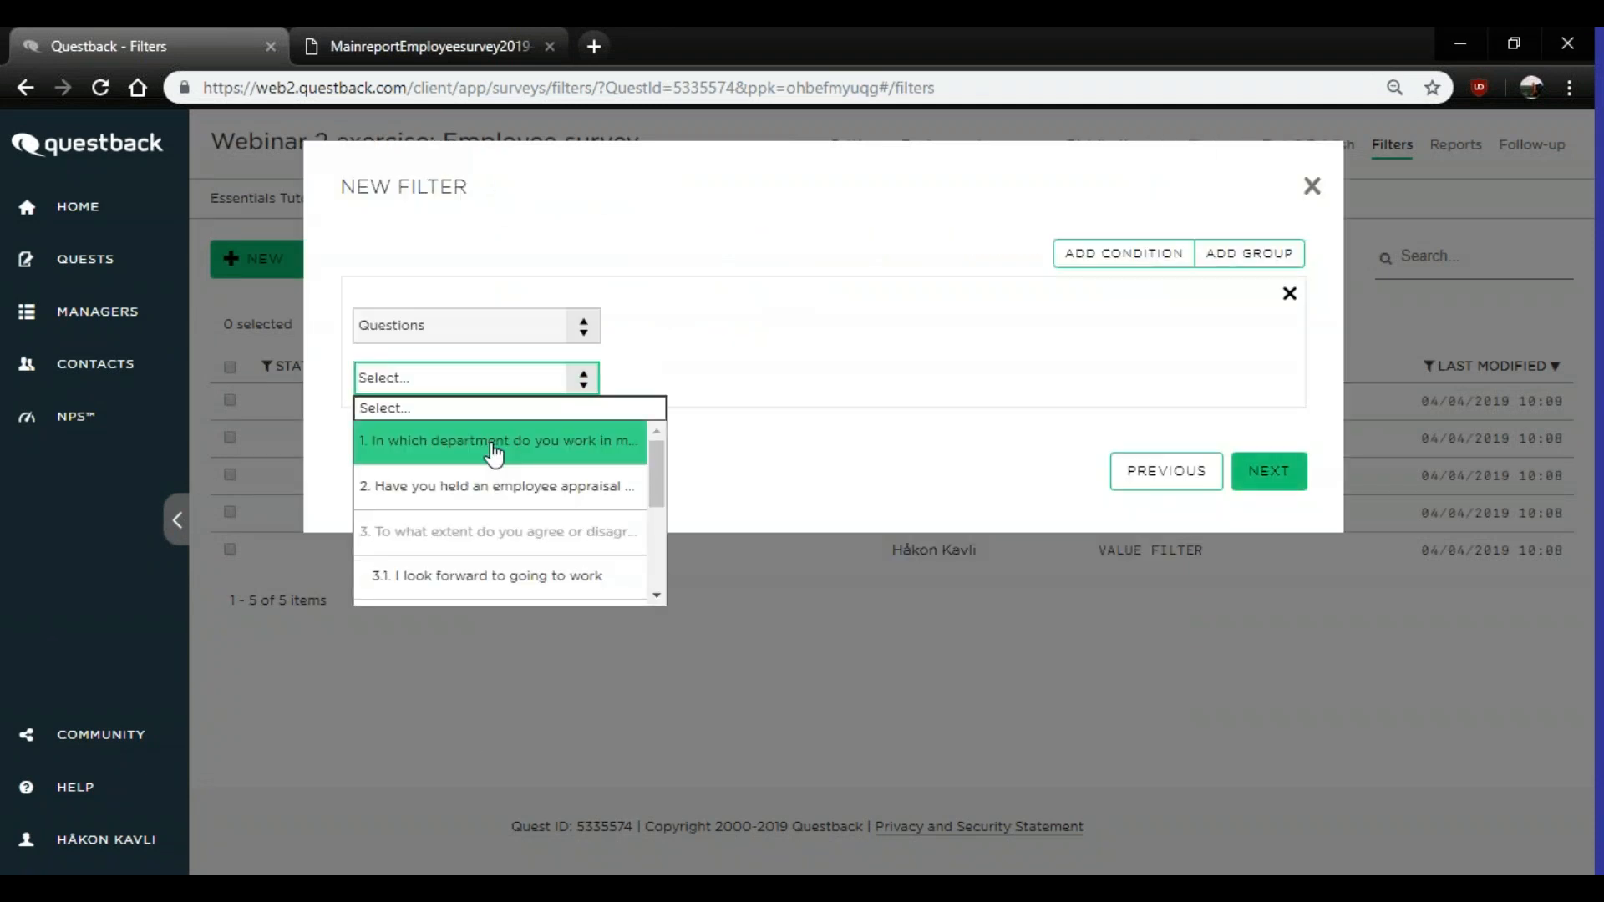
click(494, 453)
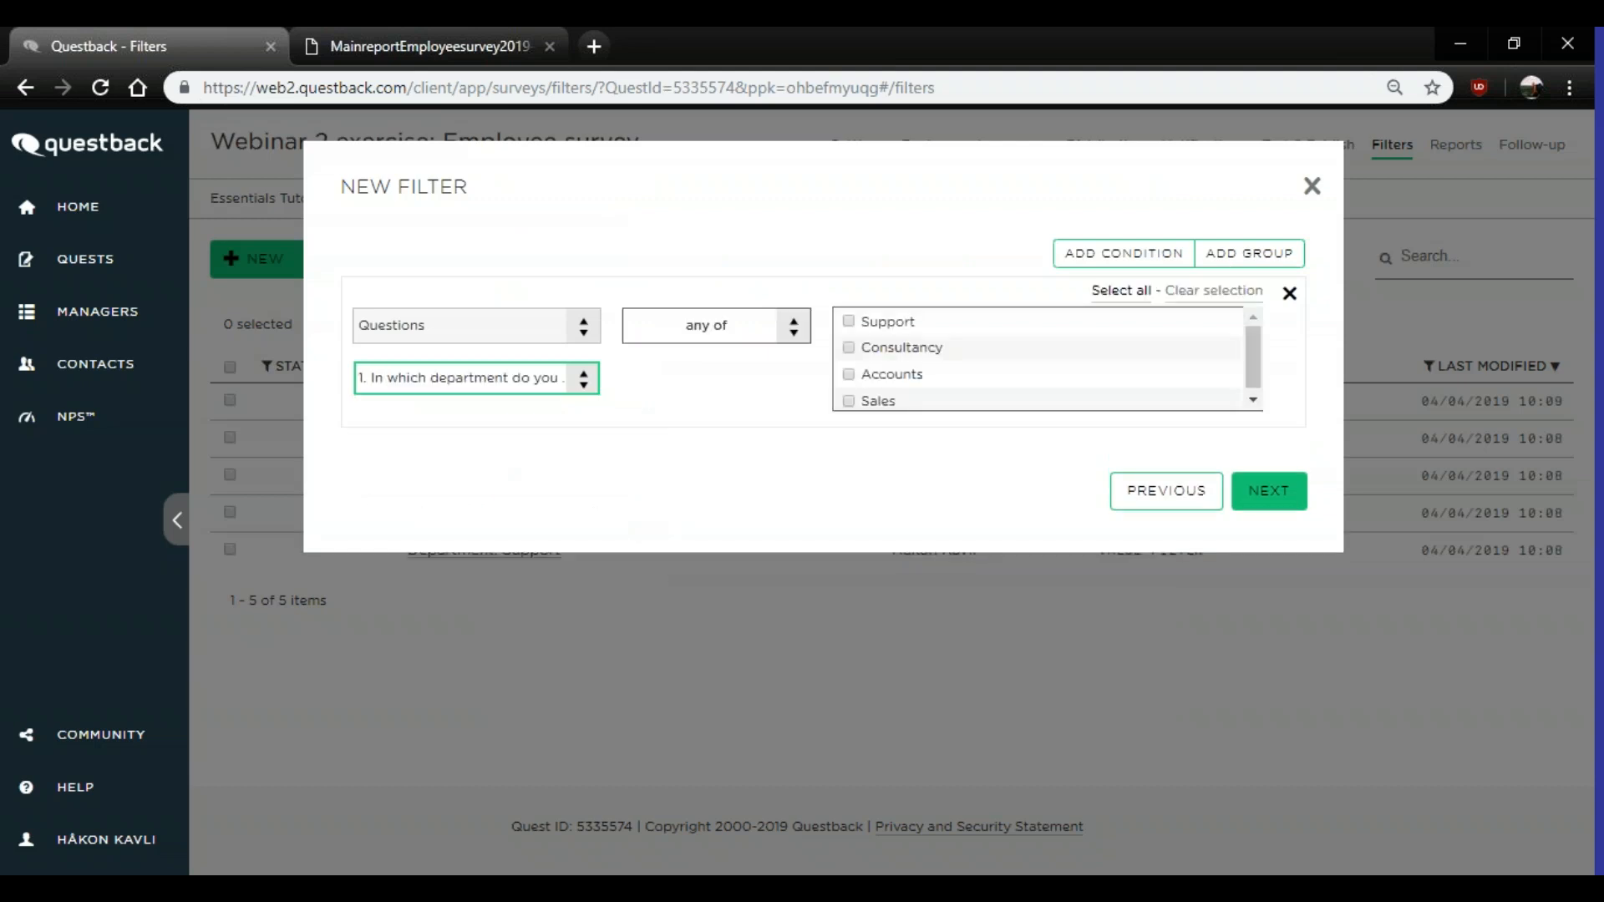
click(792, 337)
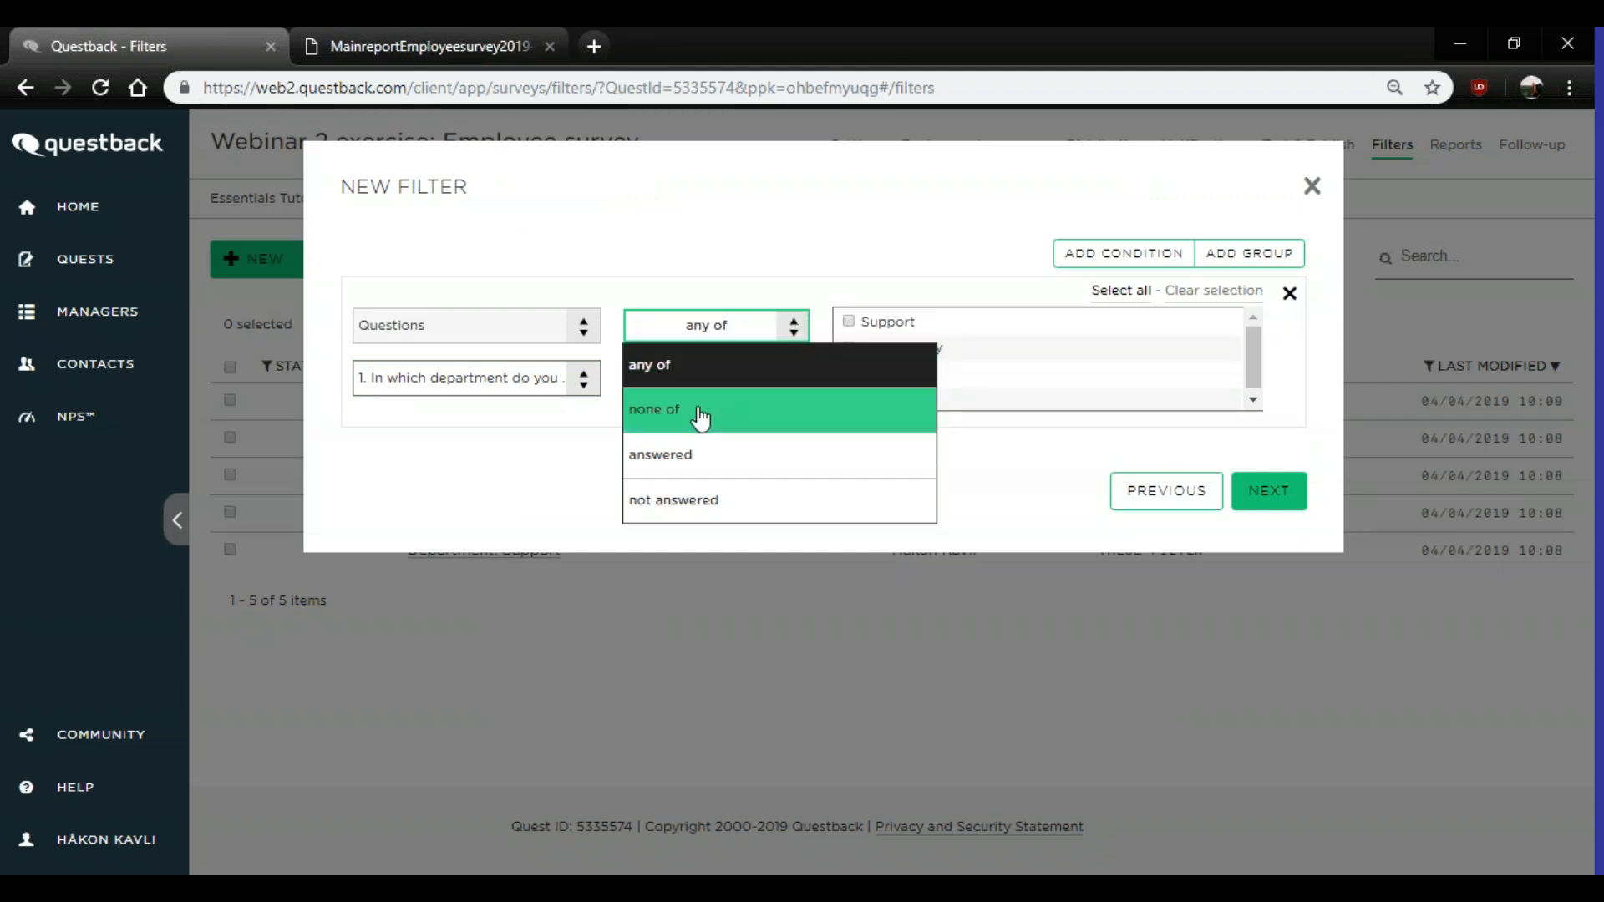
click(665, 422)
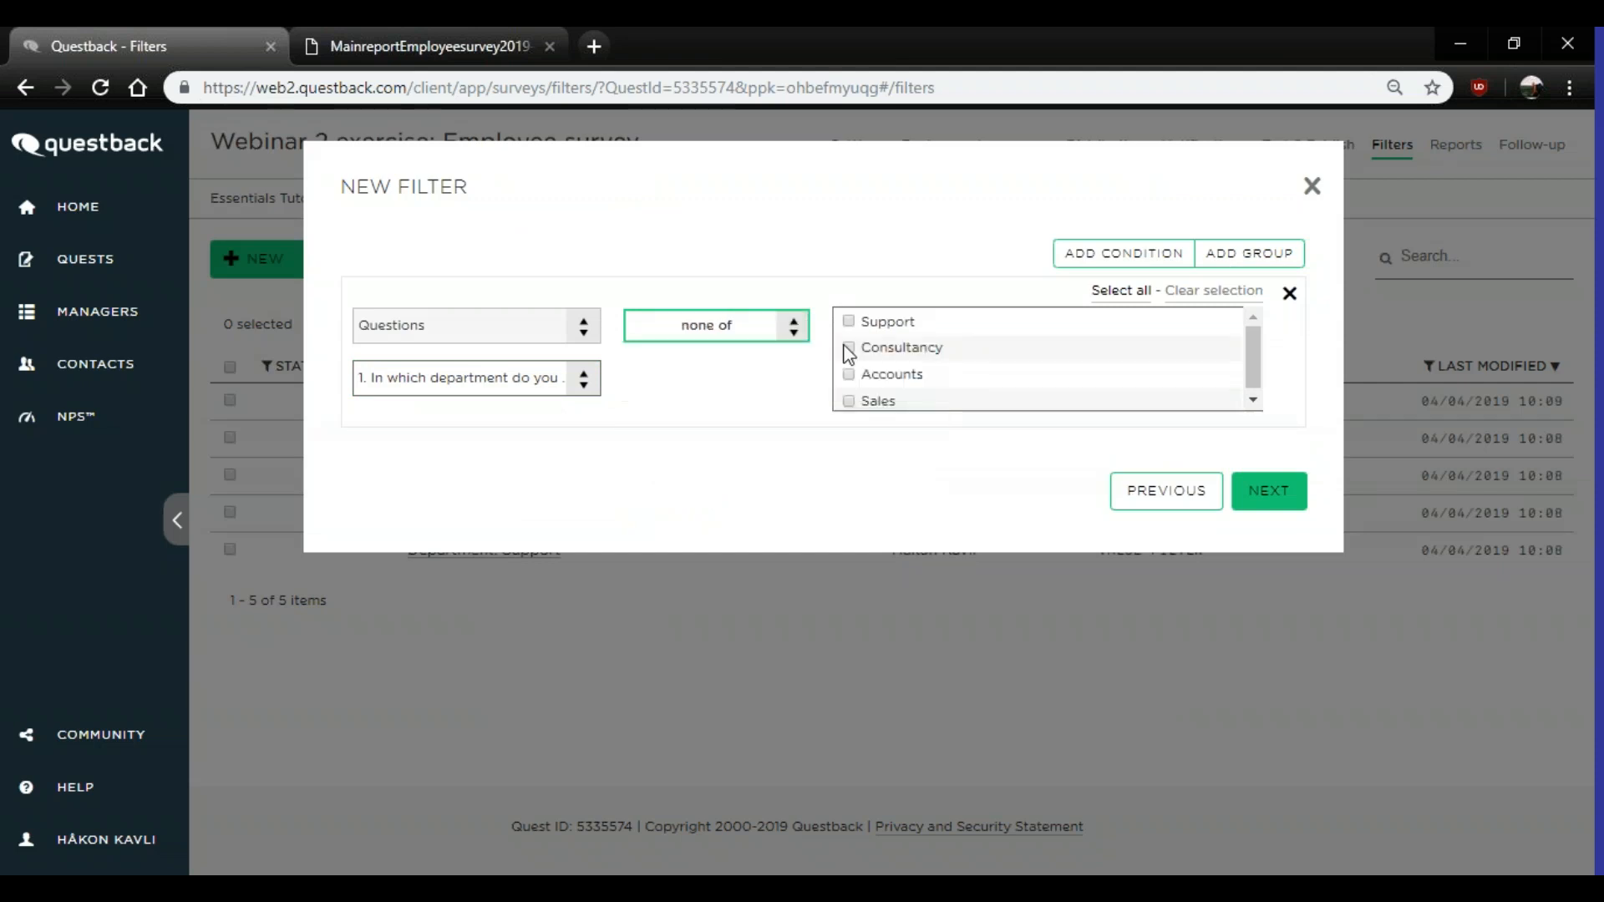
click(849, 322)
click(850, 354)
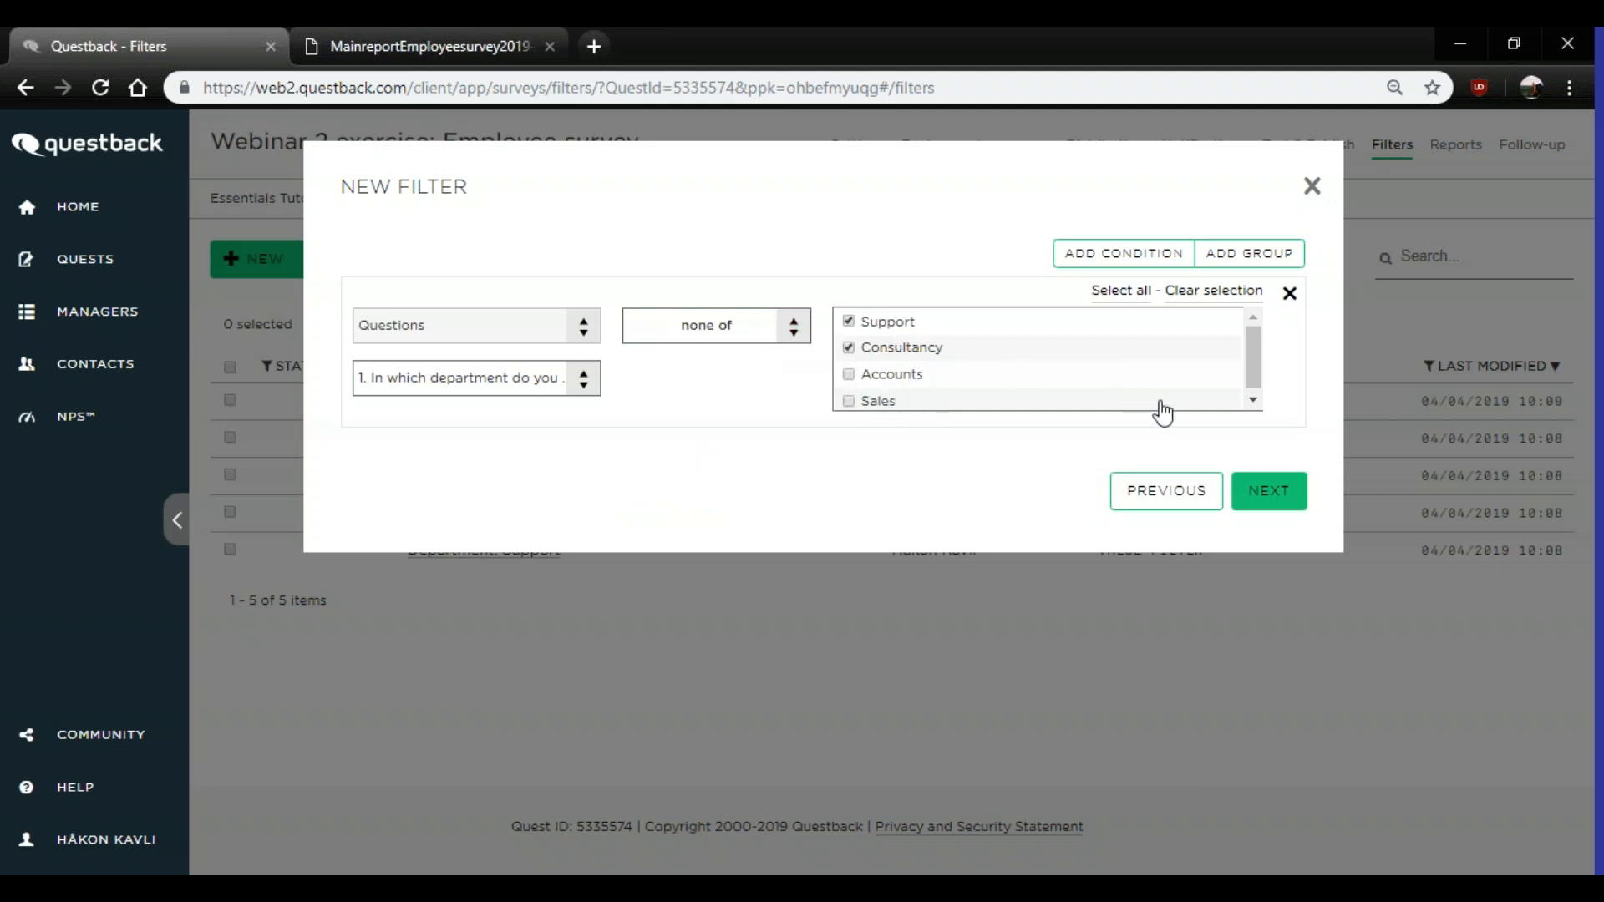
- Add a second condition joined with AND, matching any of Accounts and Sales for question 1 on the main department
click(1110, 265)
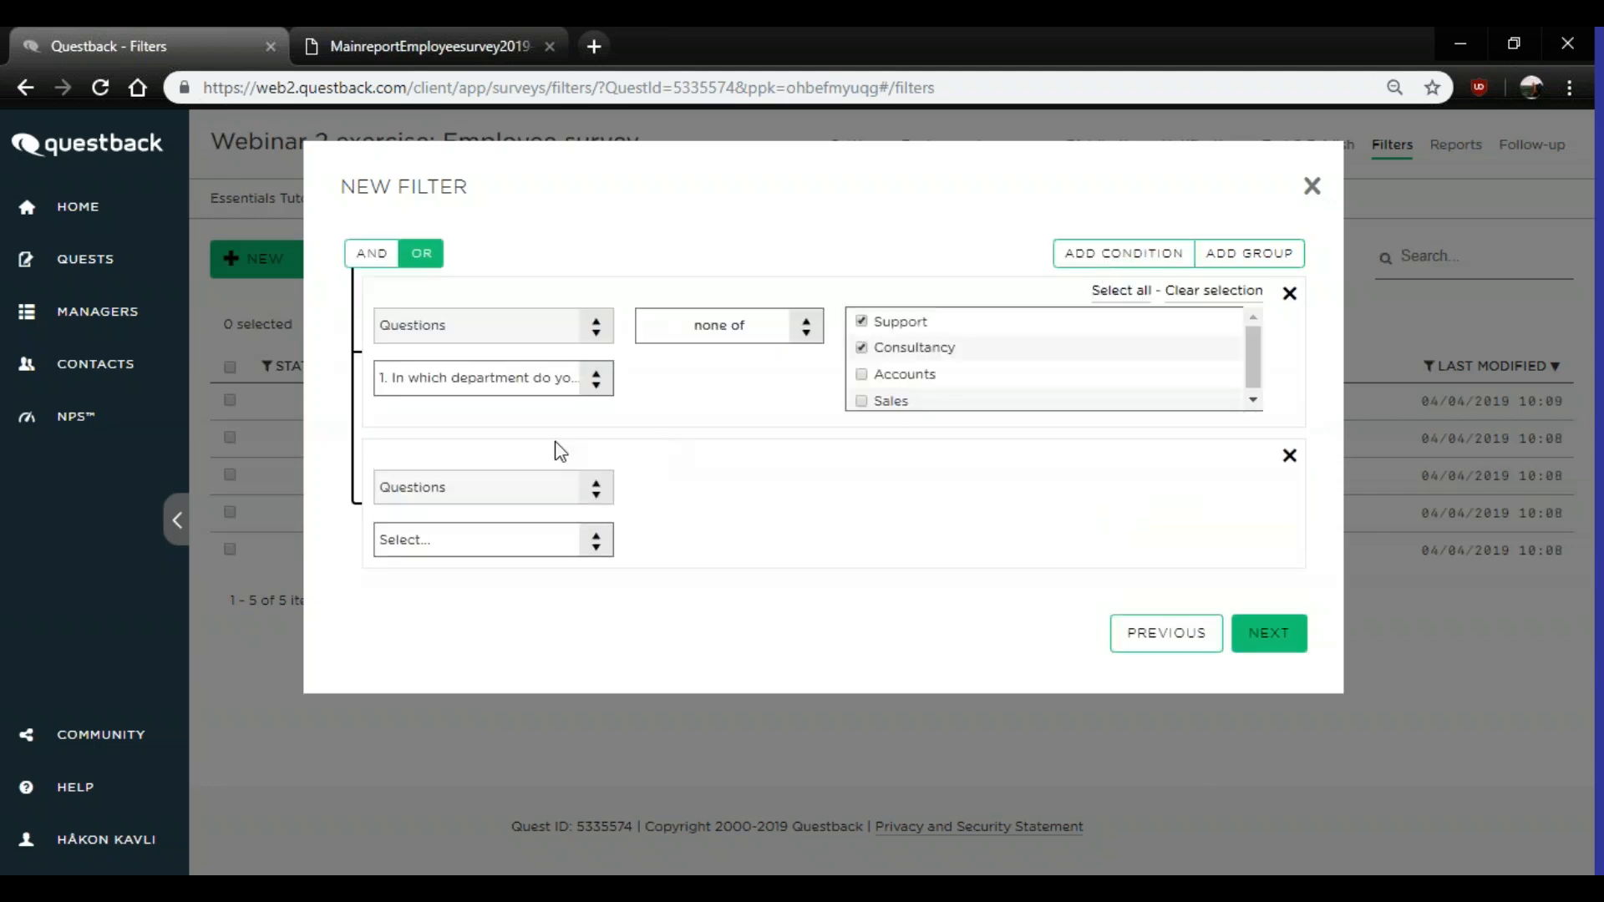
click(366, 257)
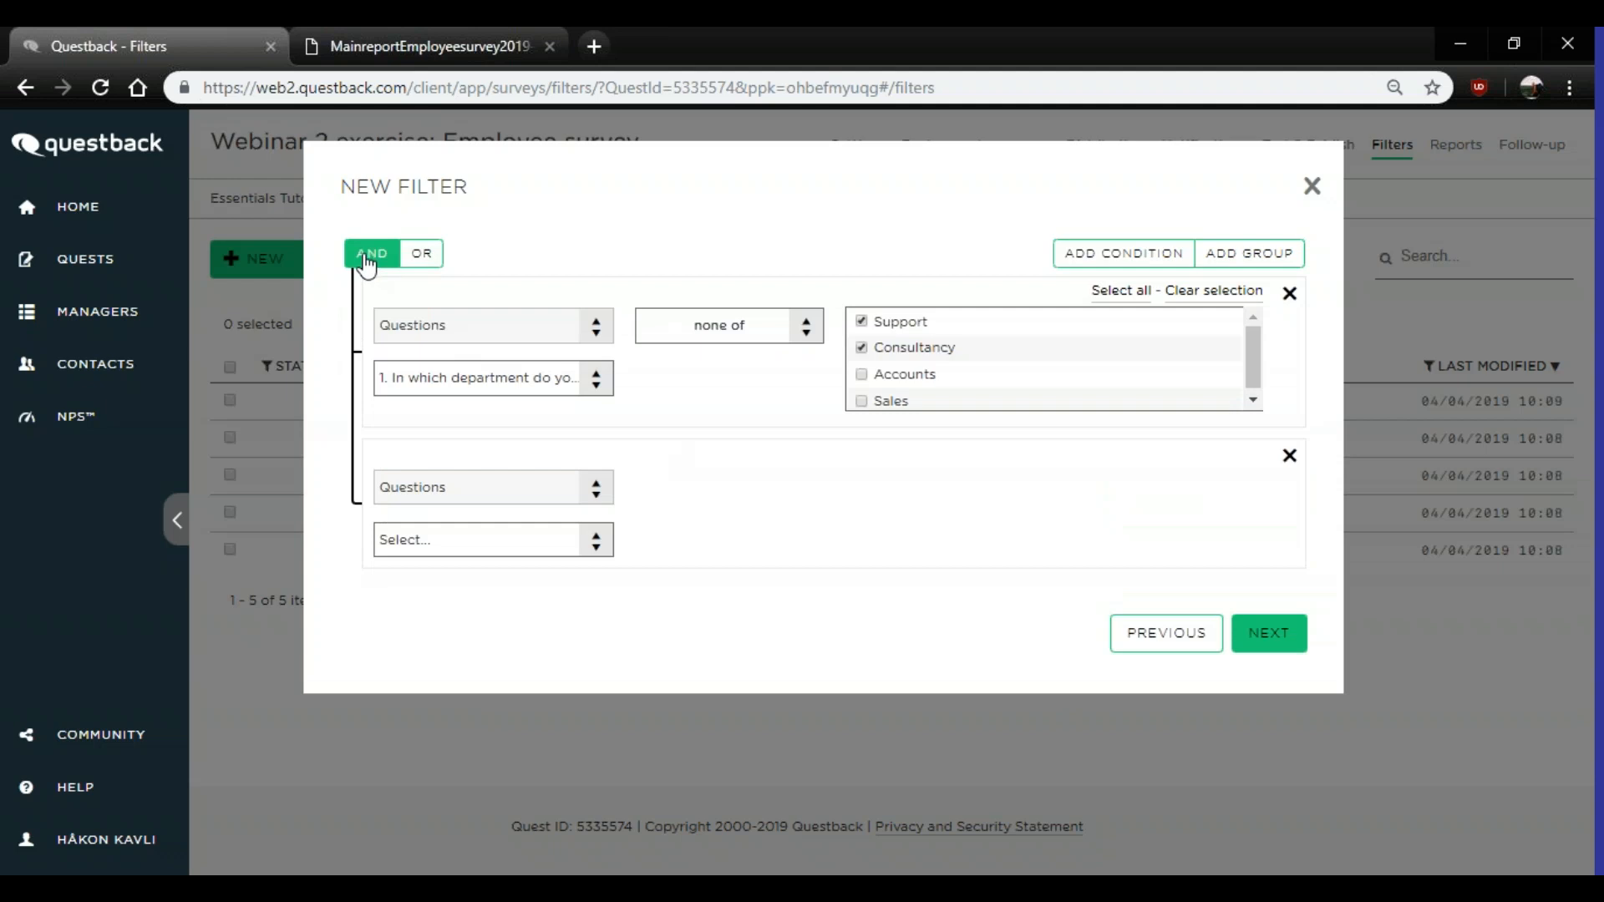
click(585, 543)
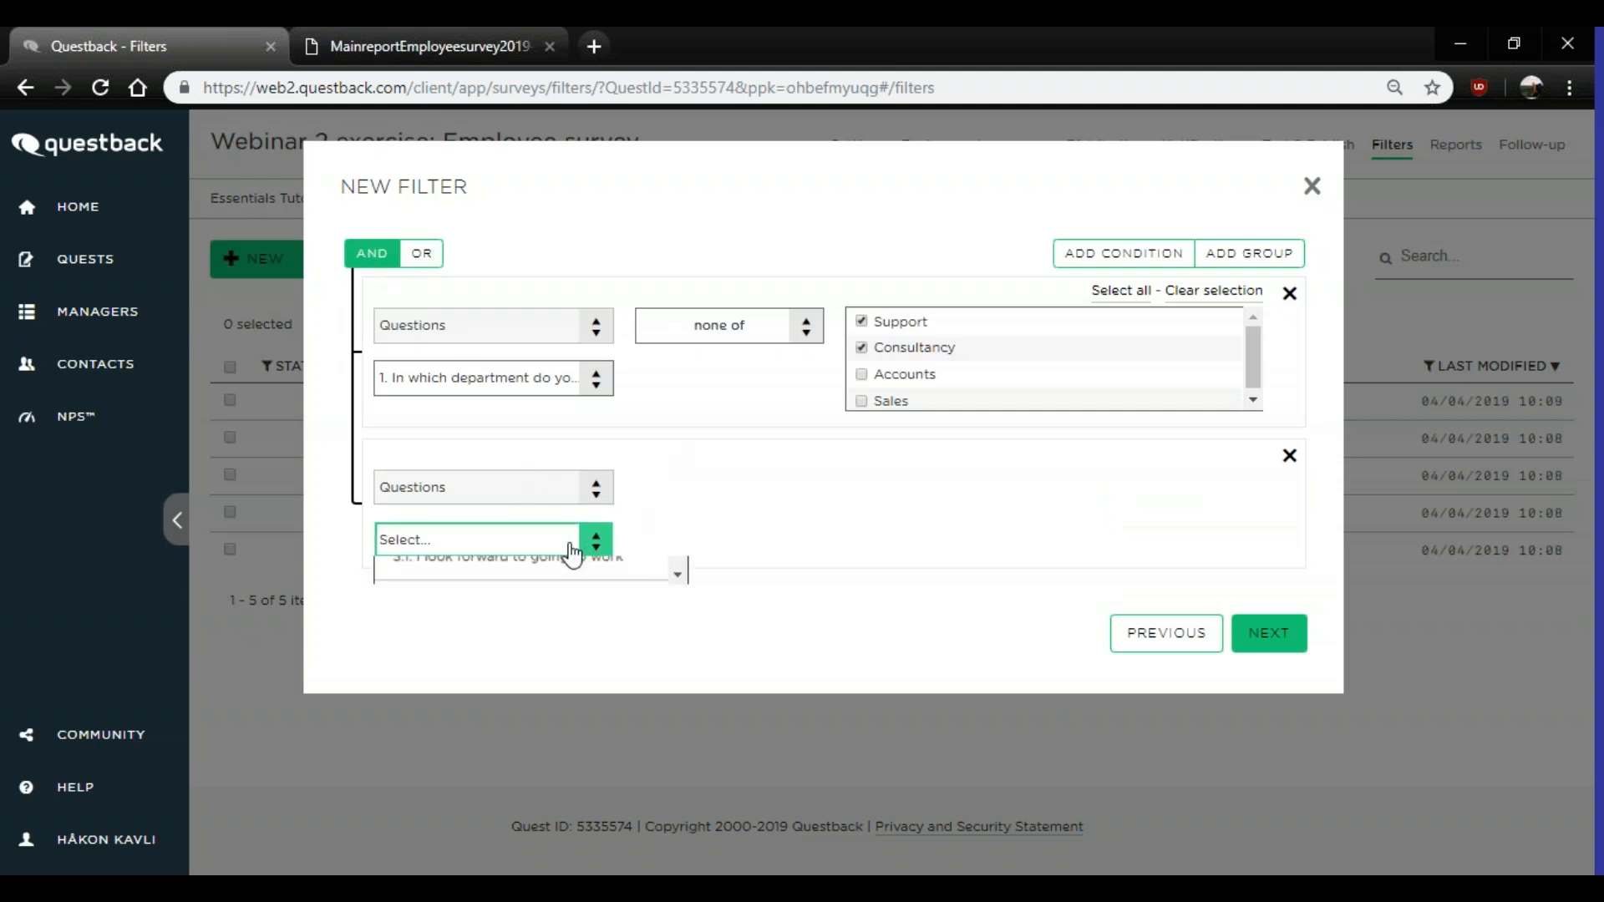
click(485, 622)
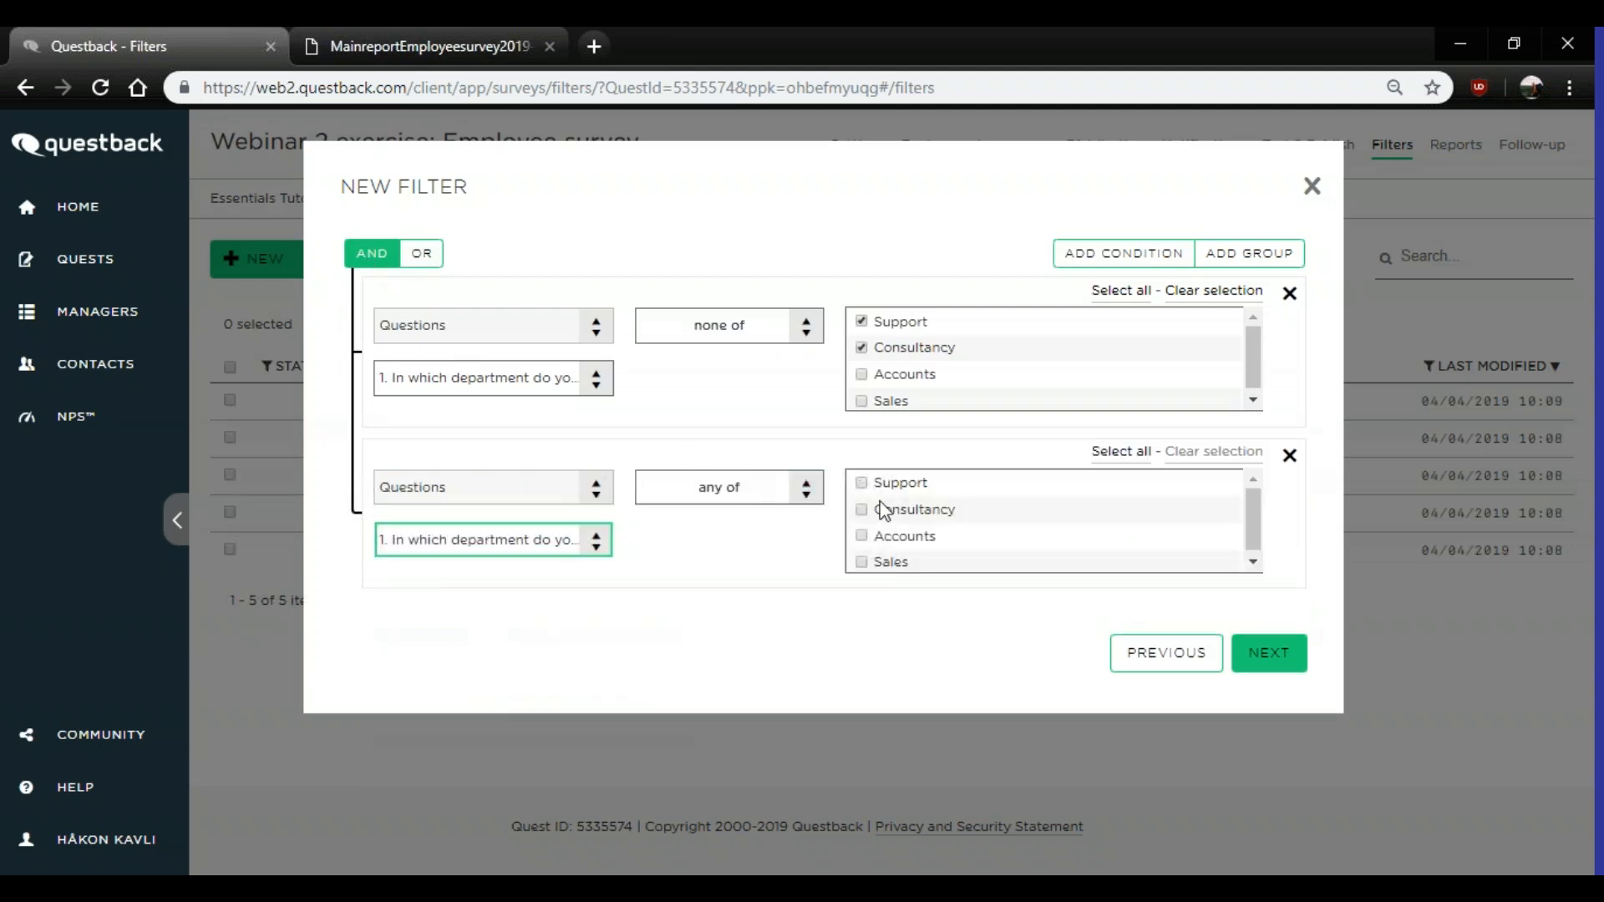
click(864, 537)
click(863, 563)
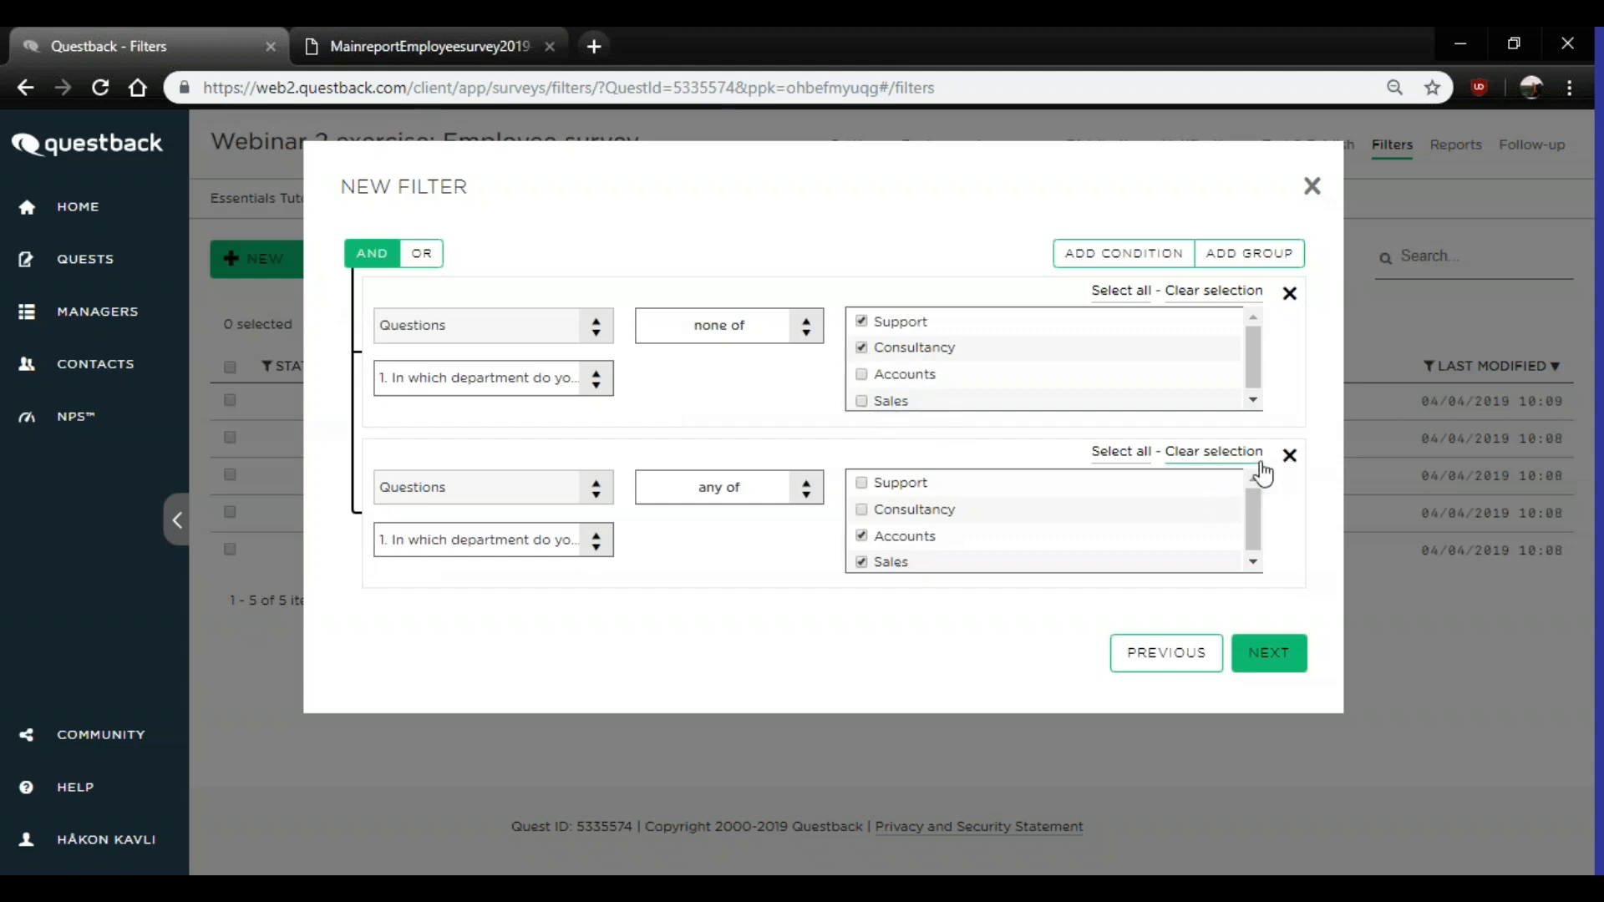
- Remove the none-of condition for Support and Consultancy, and create the filter under the name "Departments: Accounts & Sales"
click(1291, 296)
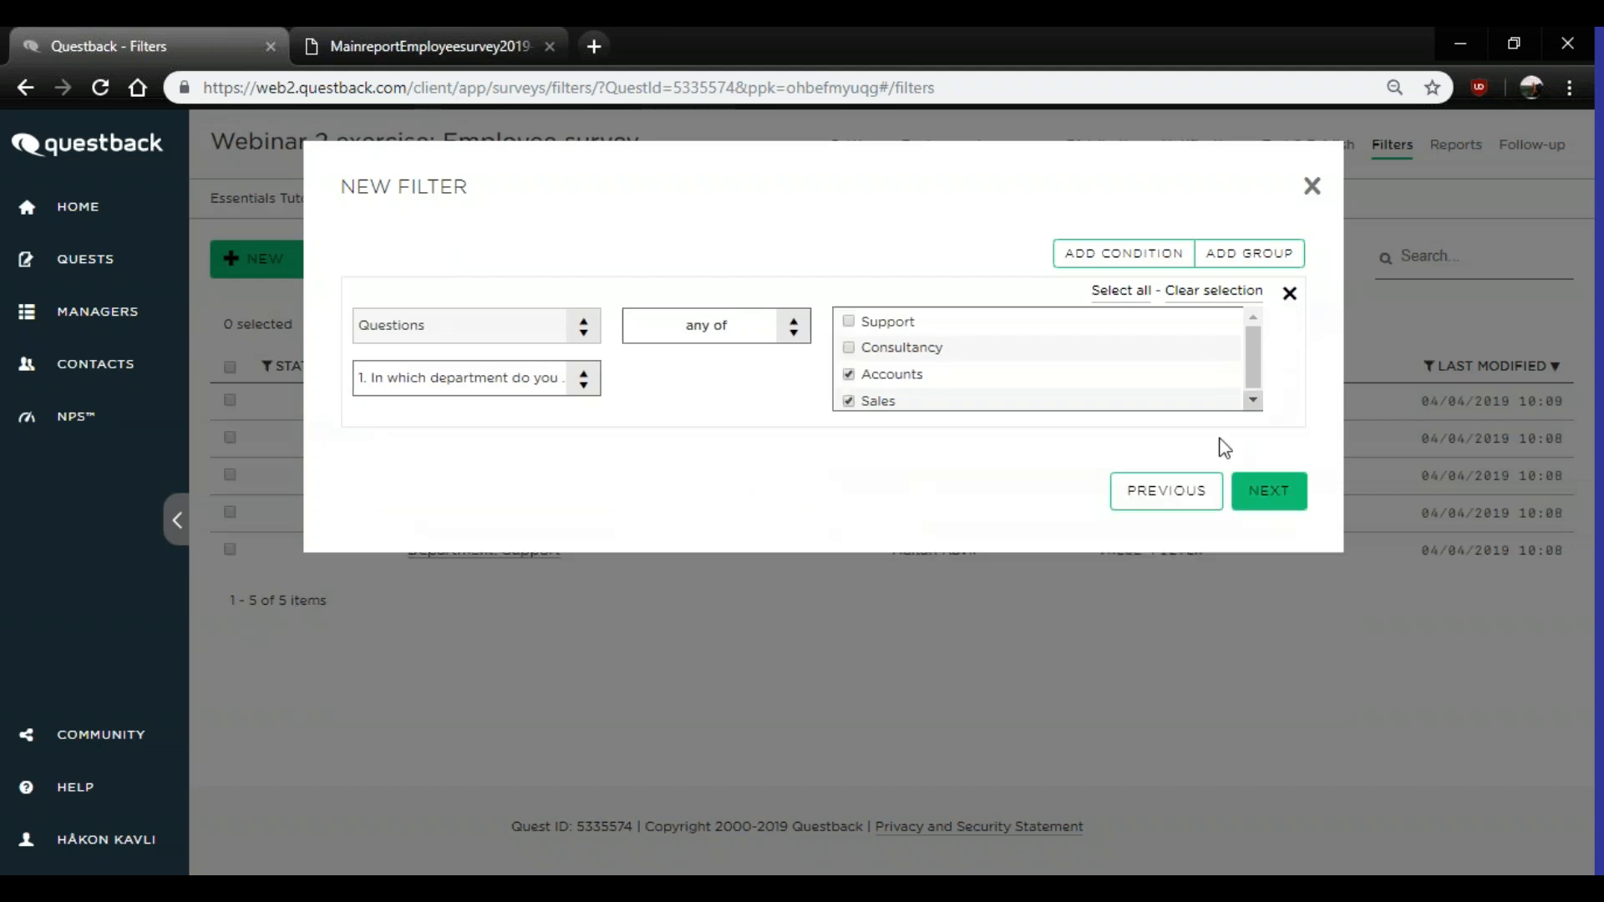
click(1266, 492)
click(823, 306)
text(Departments: Accounts & Sales)
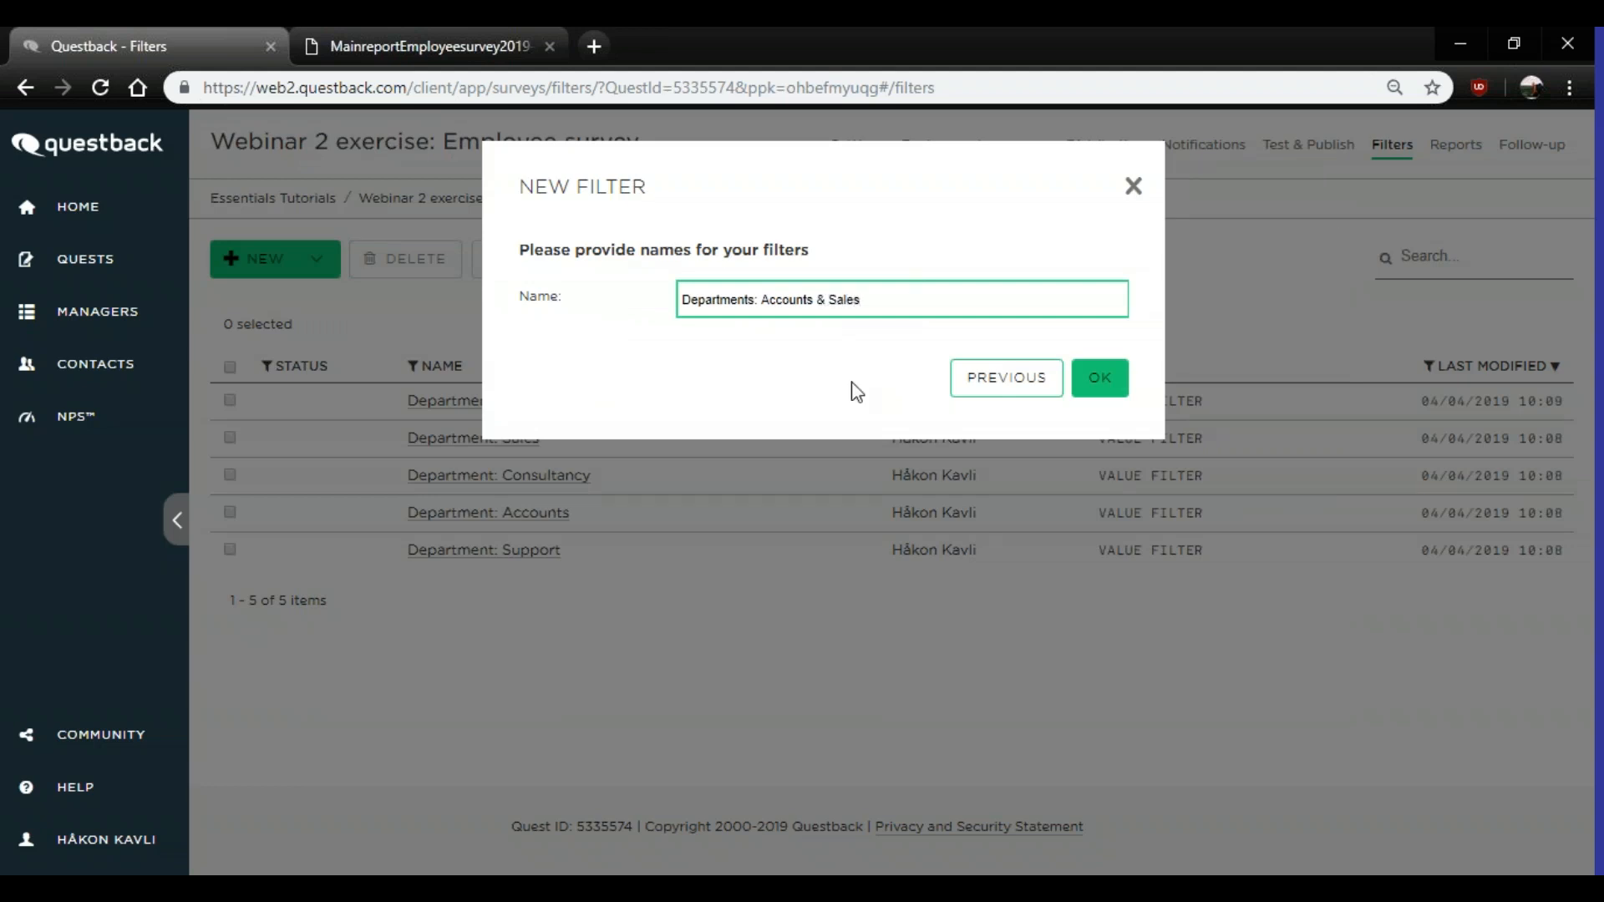
click(1100, 380)
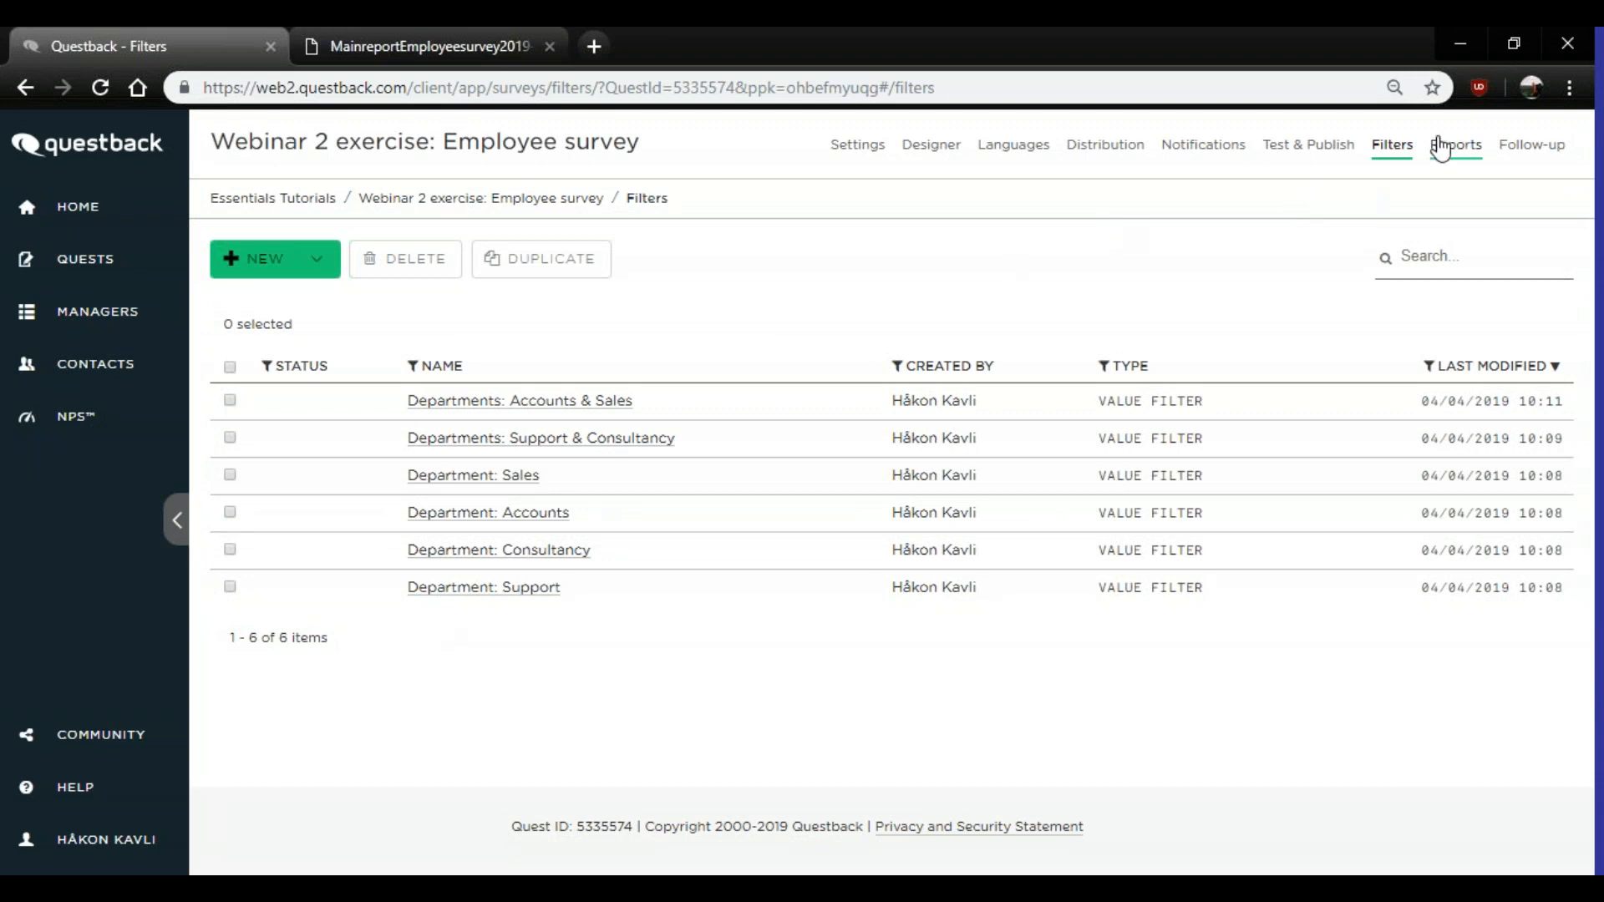
- Duplicate the report "Main report: Employee survey 2019" in the survey's reports
click(1463, 161)
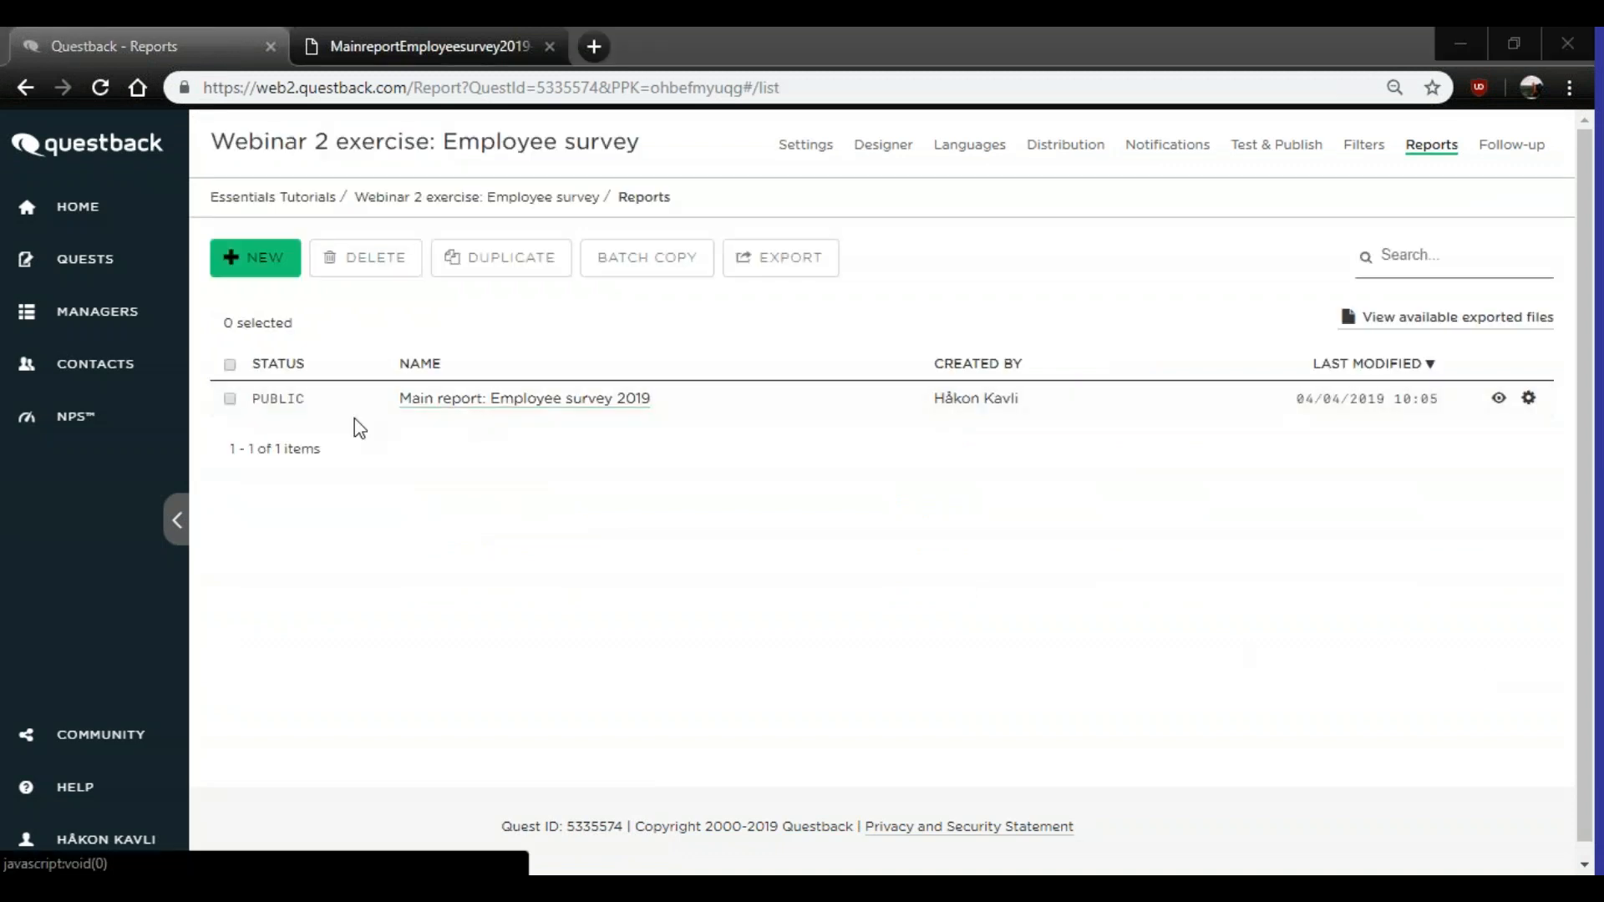
click(230, 400)
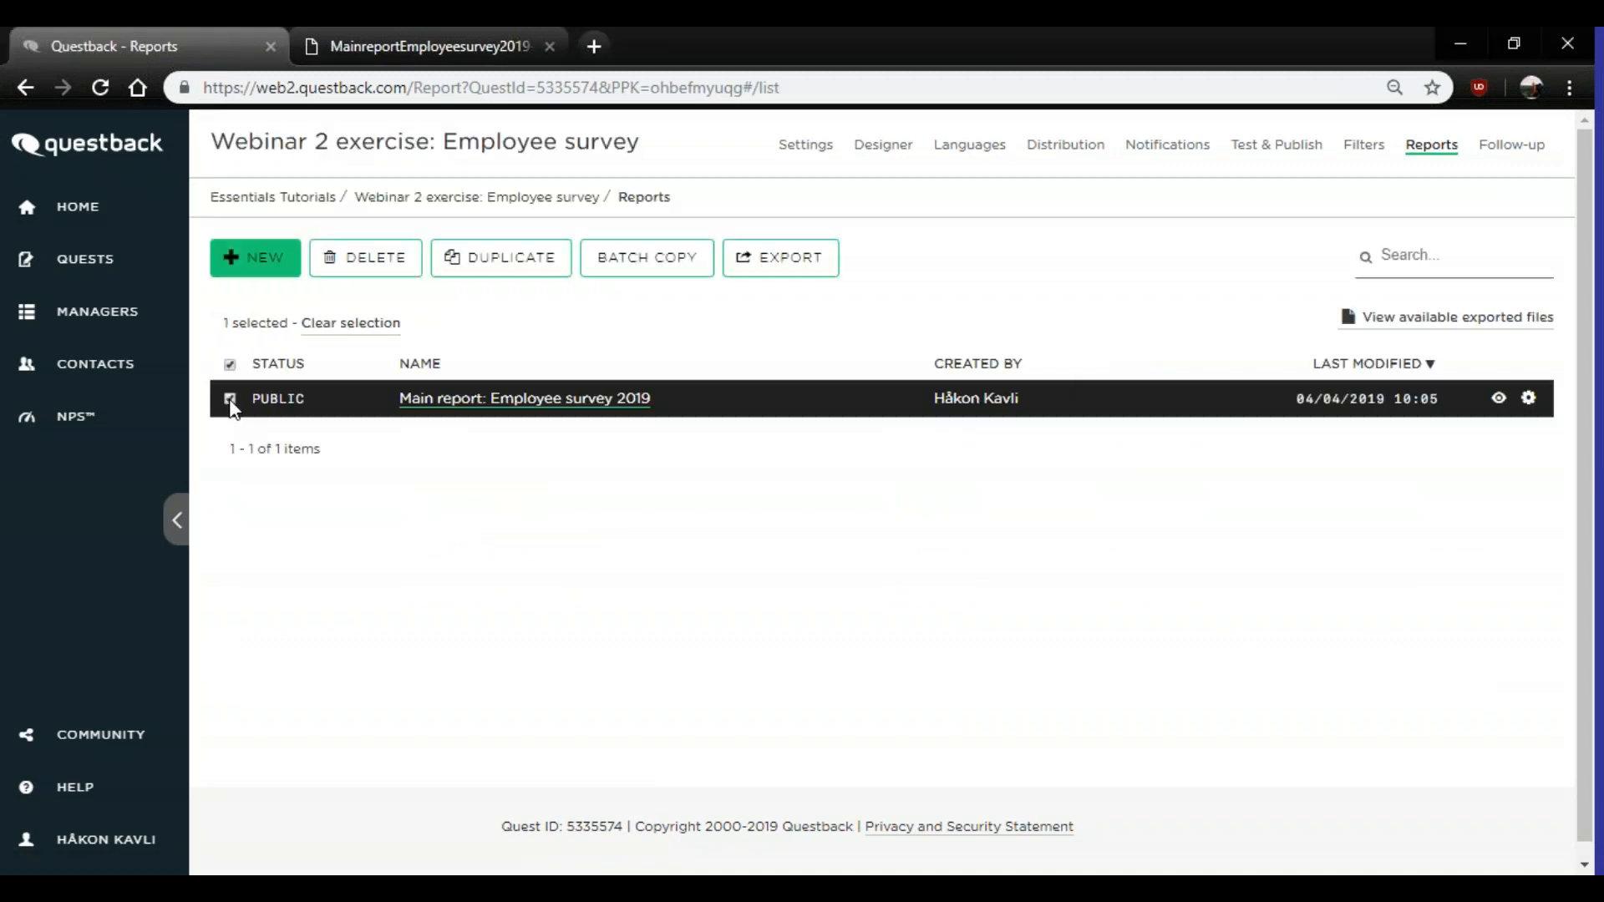
click(524, 266)
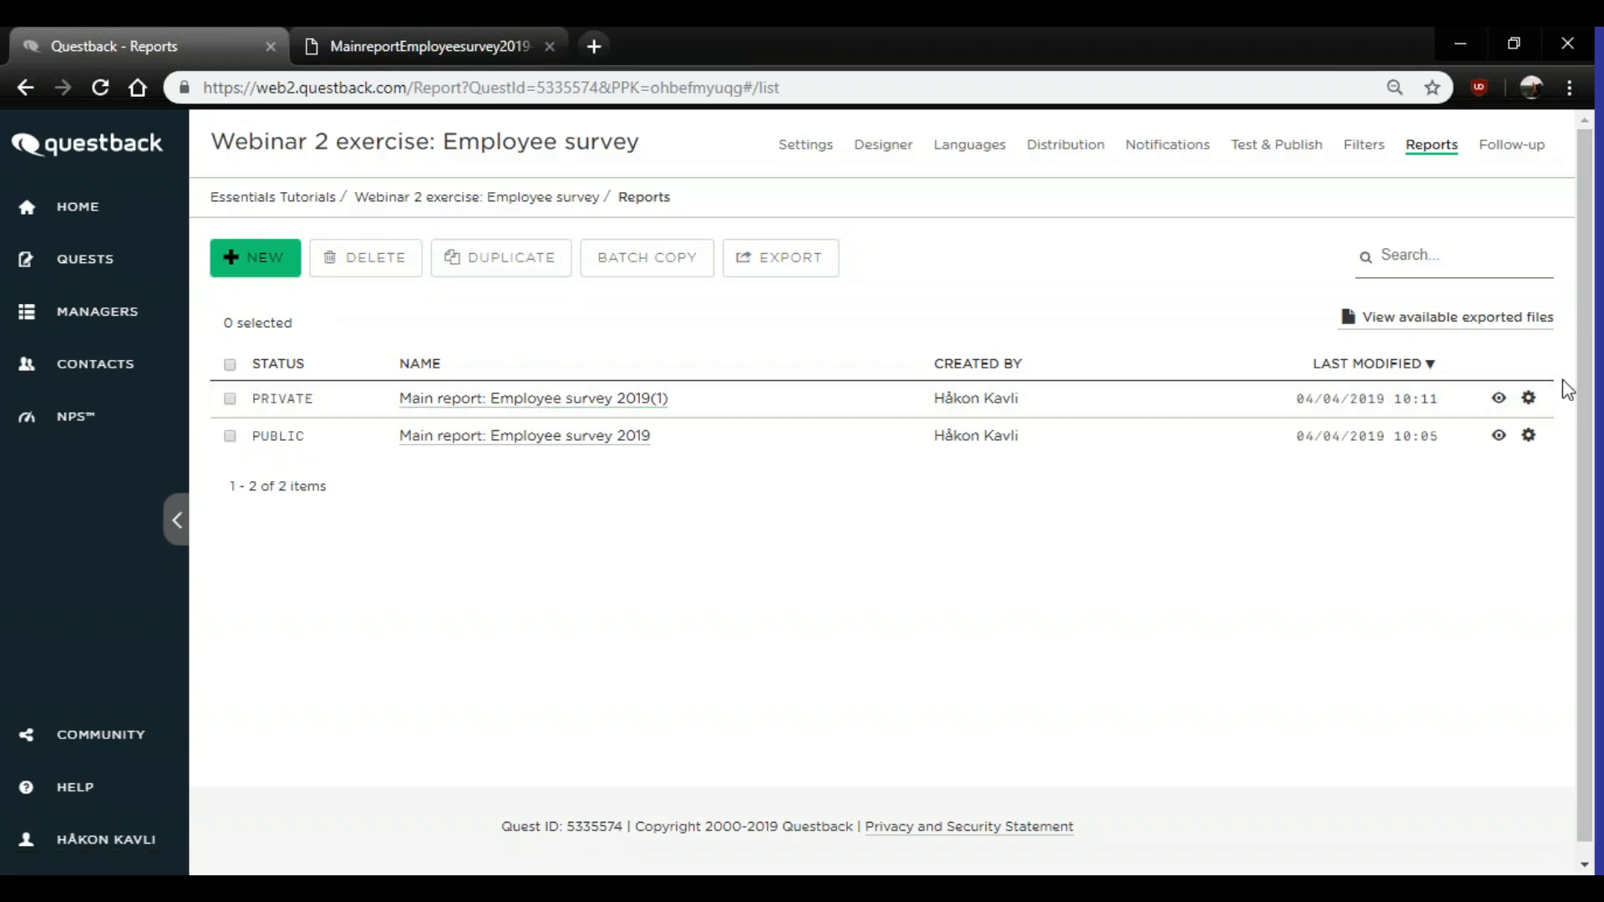
- Rename the duplicated report to "Employee survey 2019 | Results from:" in its settings and save it
click(1526, 401)
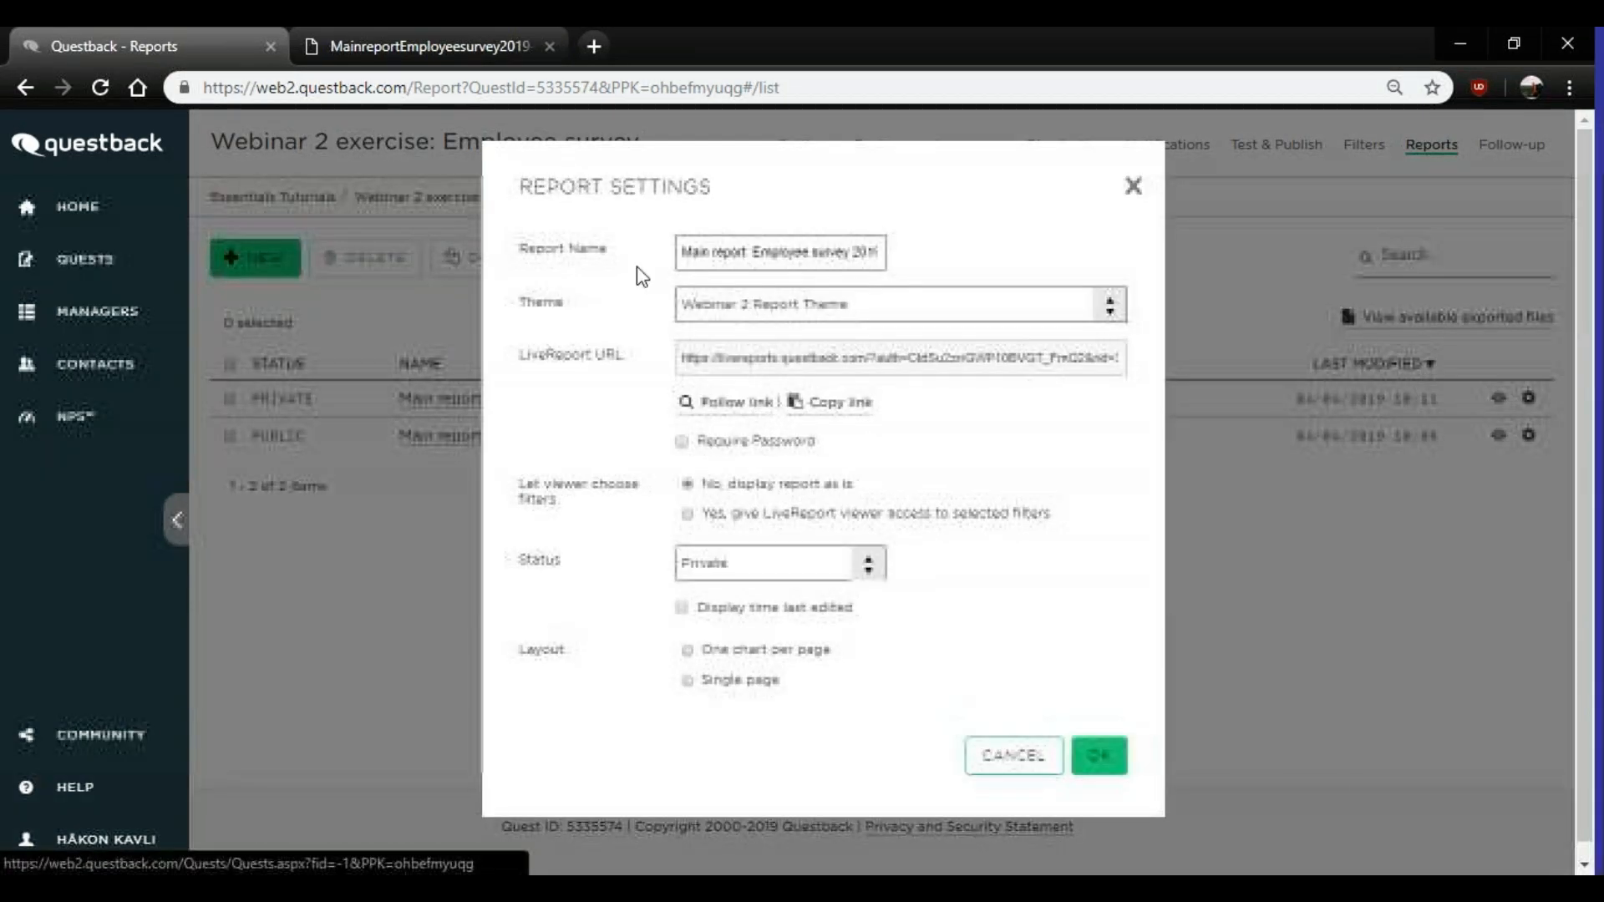
click(755, 246)
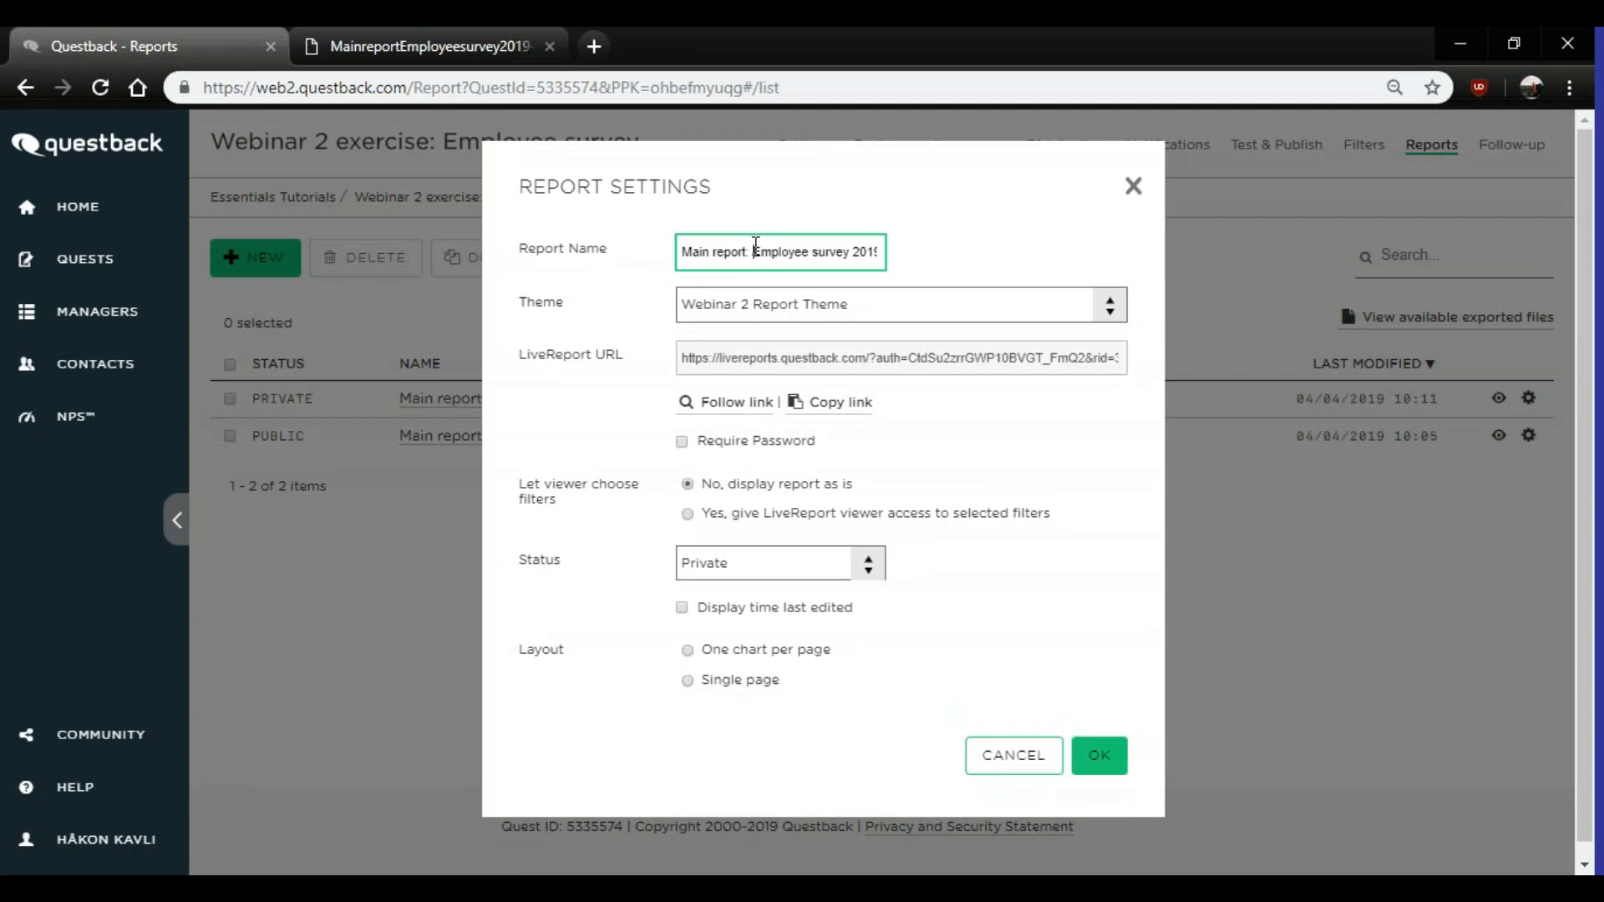
drag(738, 248, 617, 269)
key(BackSpace)
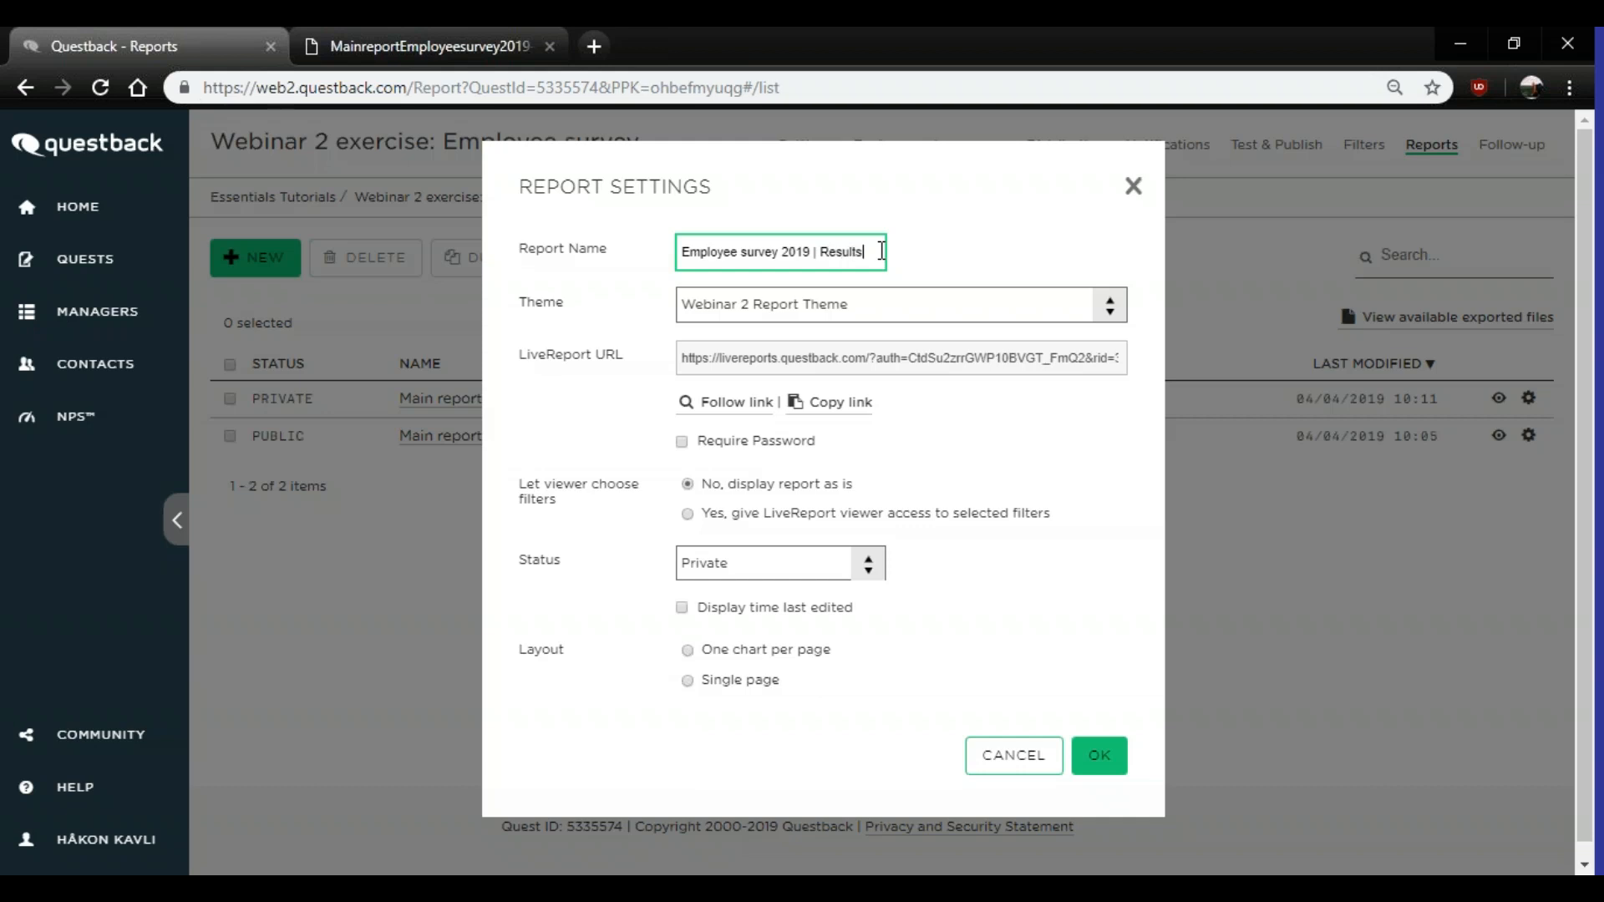
text(om)
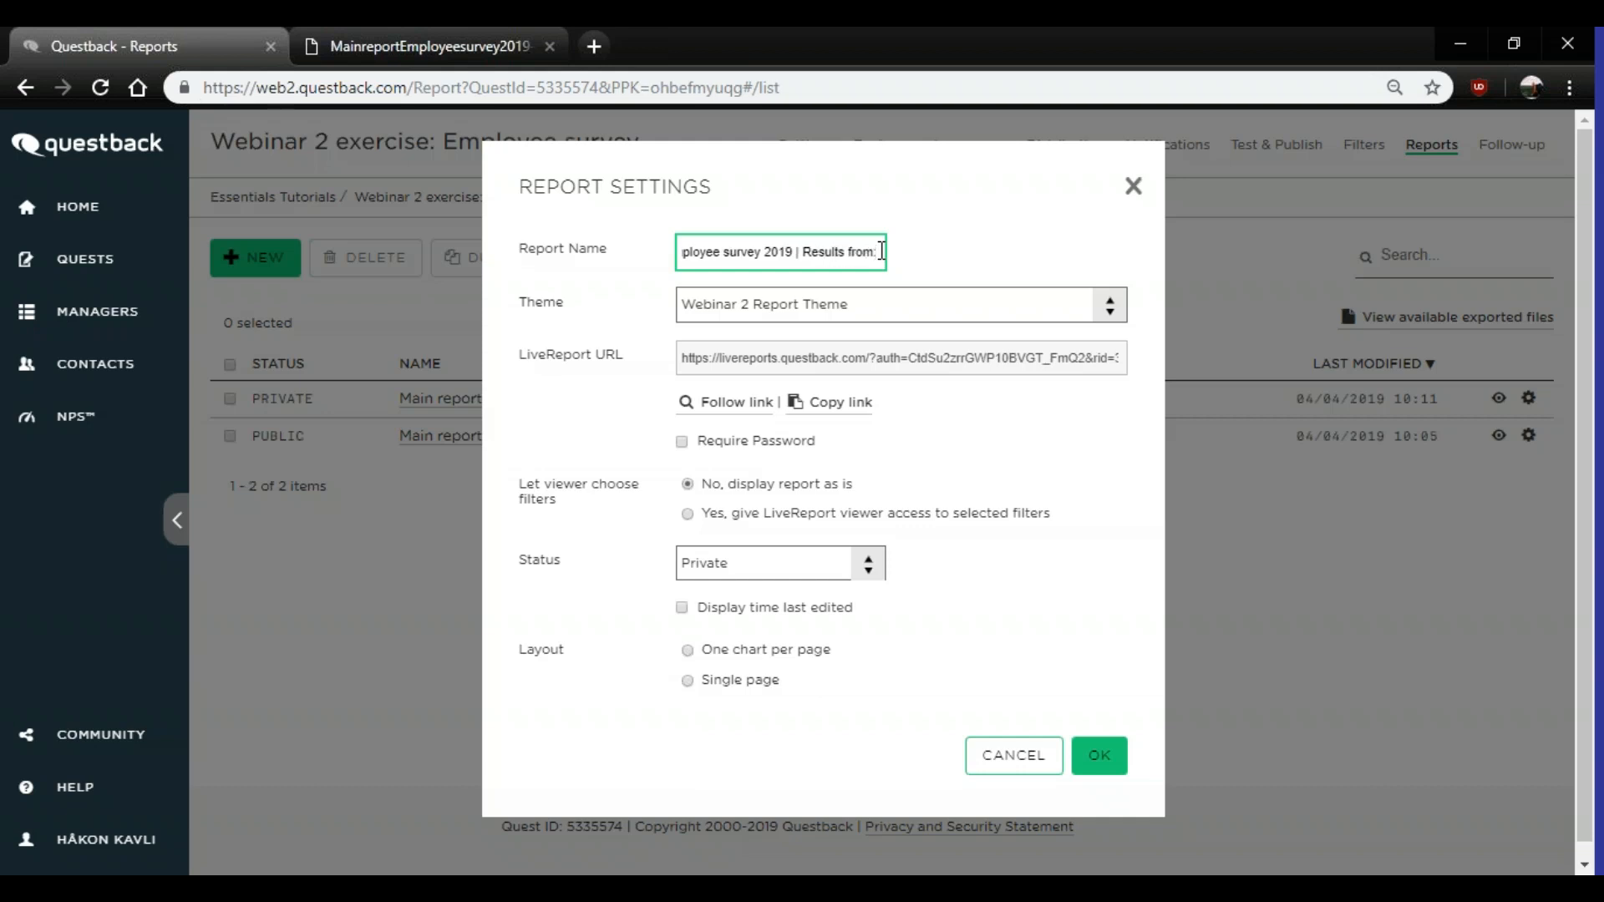
click(1101, 756)
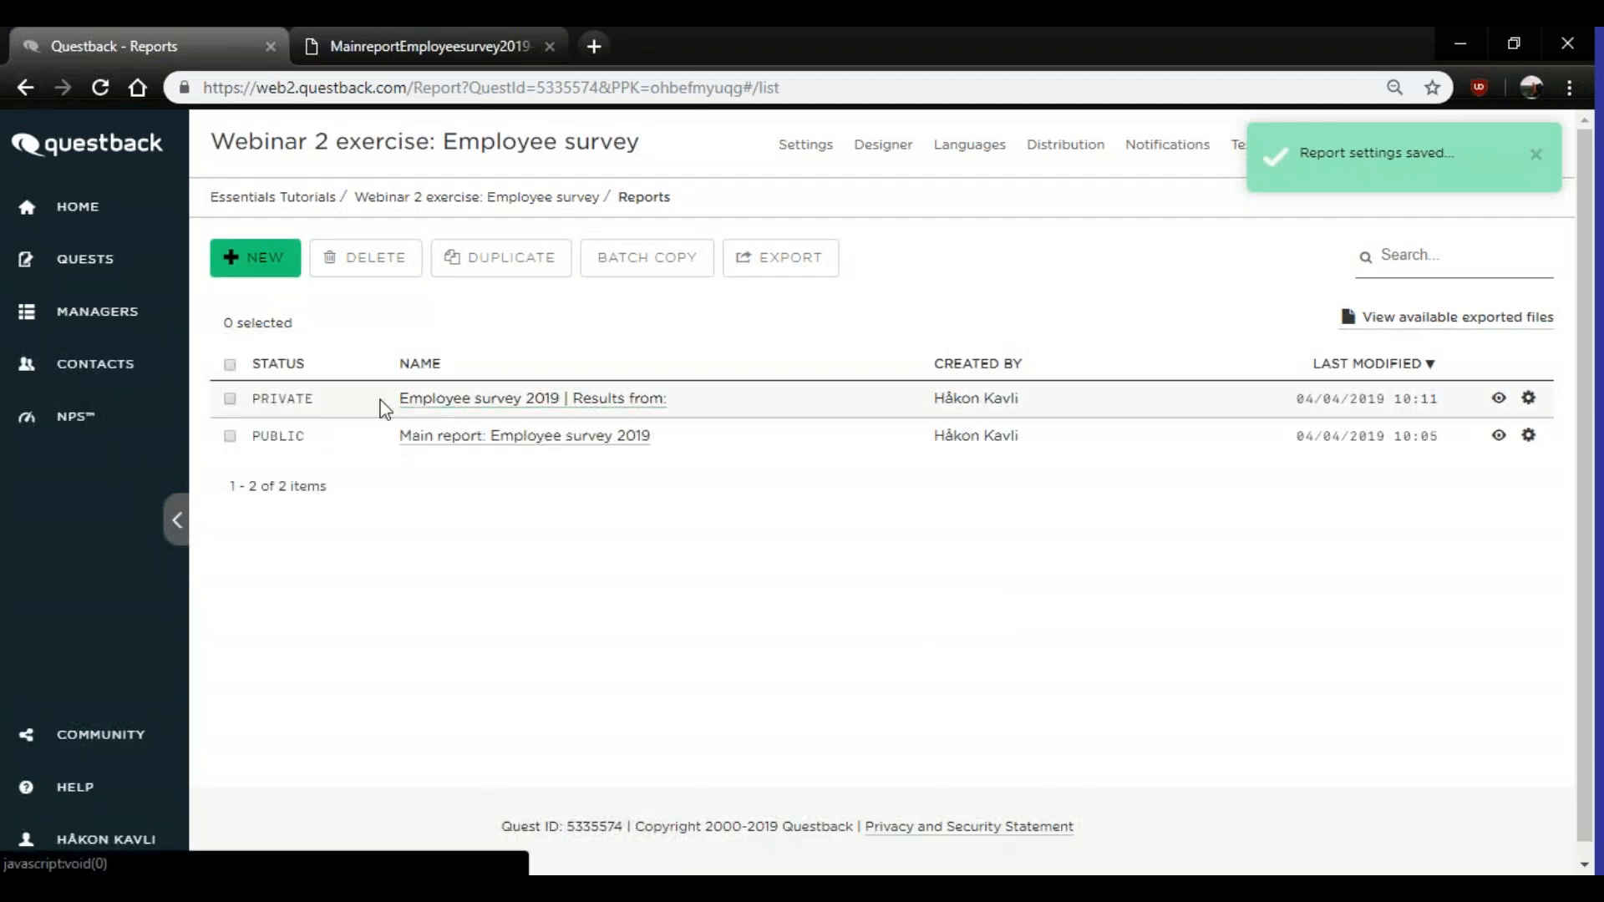
- Set up a batch copy of the "Employee survey 2019 | Results from:" report using only the "Department: Accounts" value filter
click(231, 399)
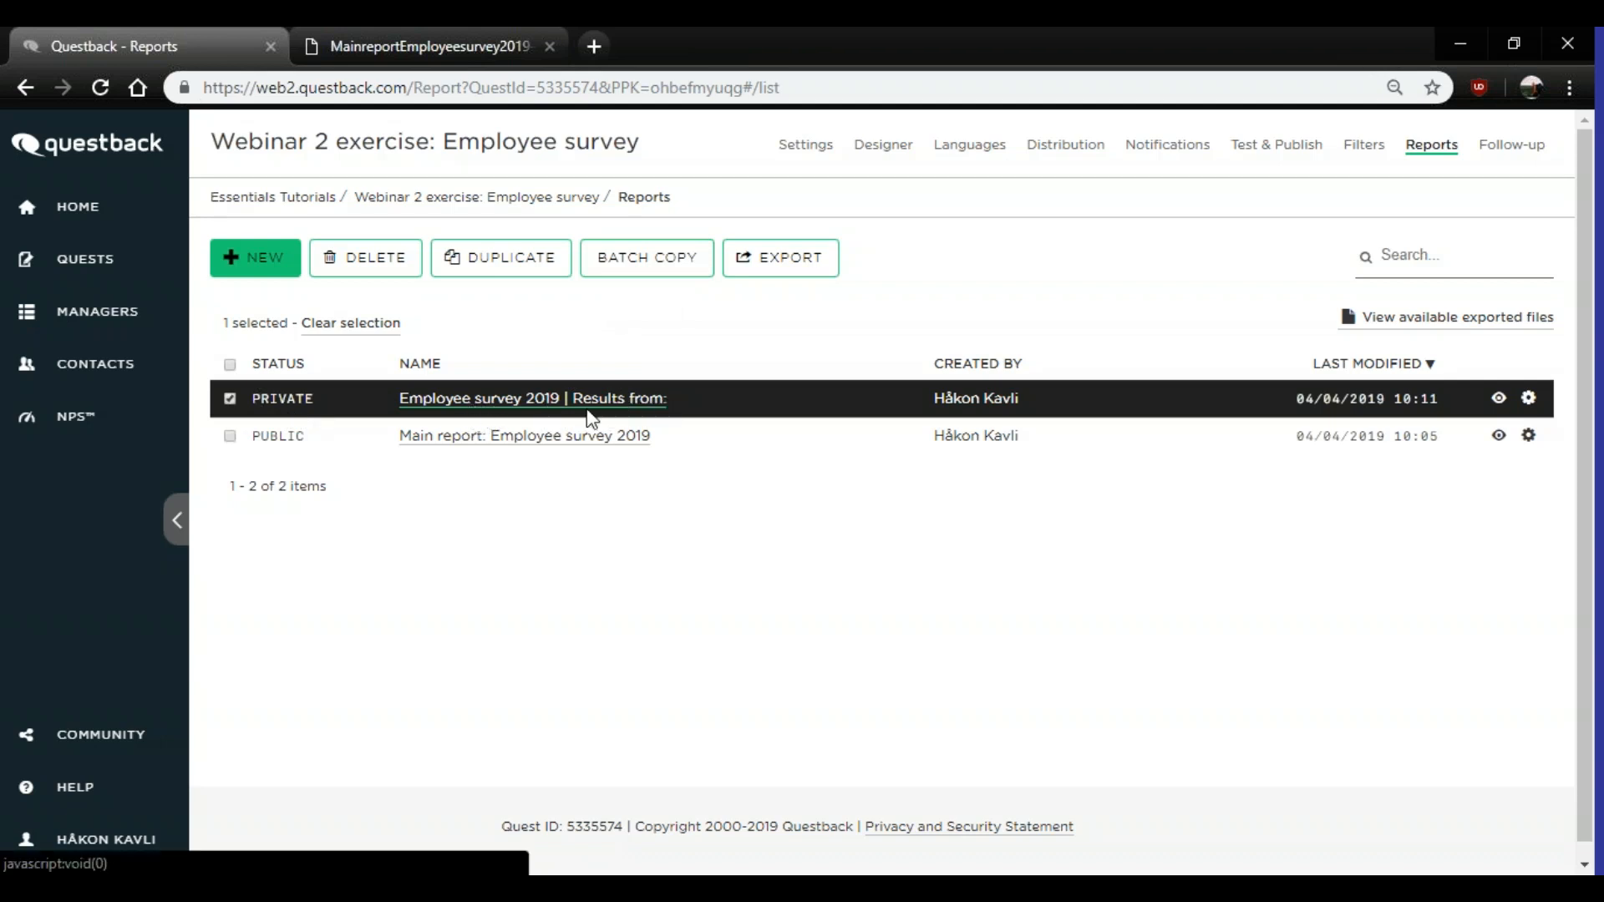
click(646, 269)
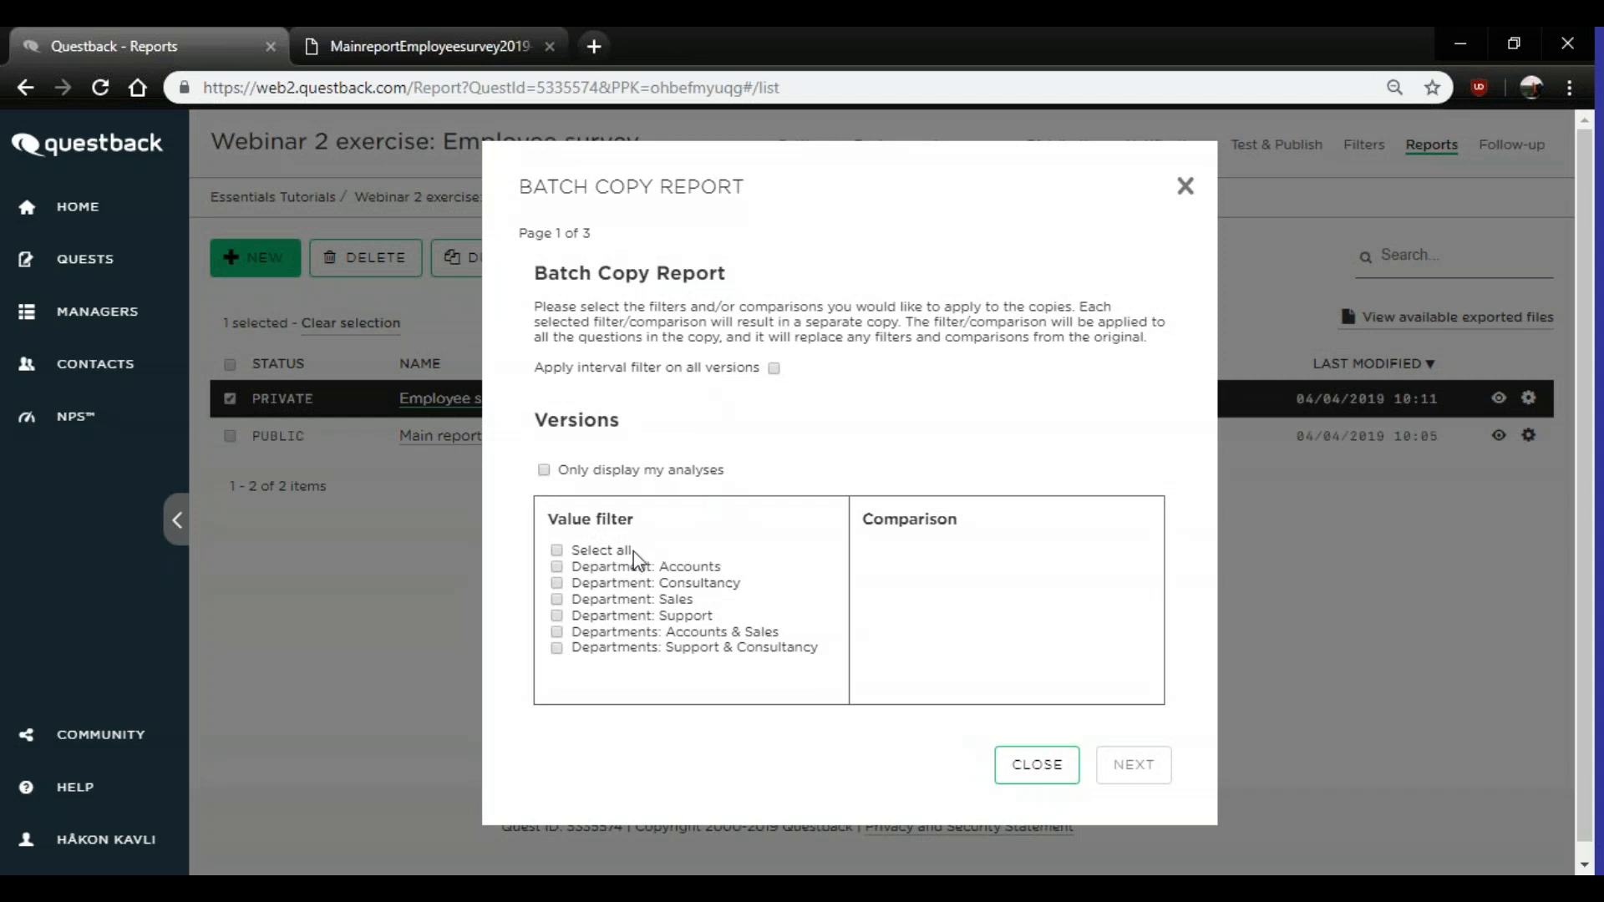
click(558, 550)
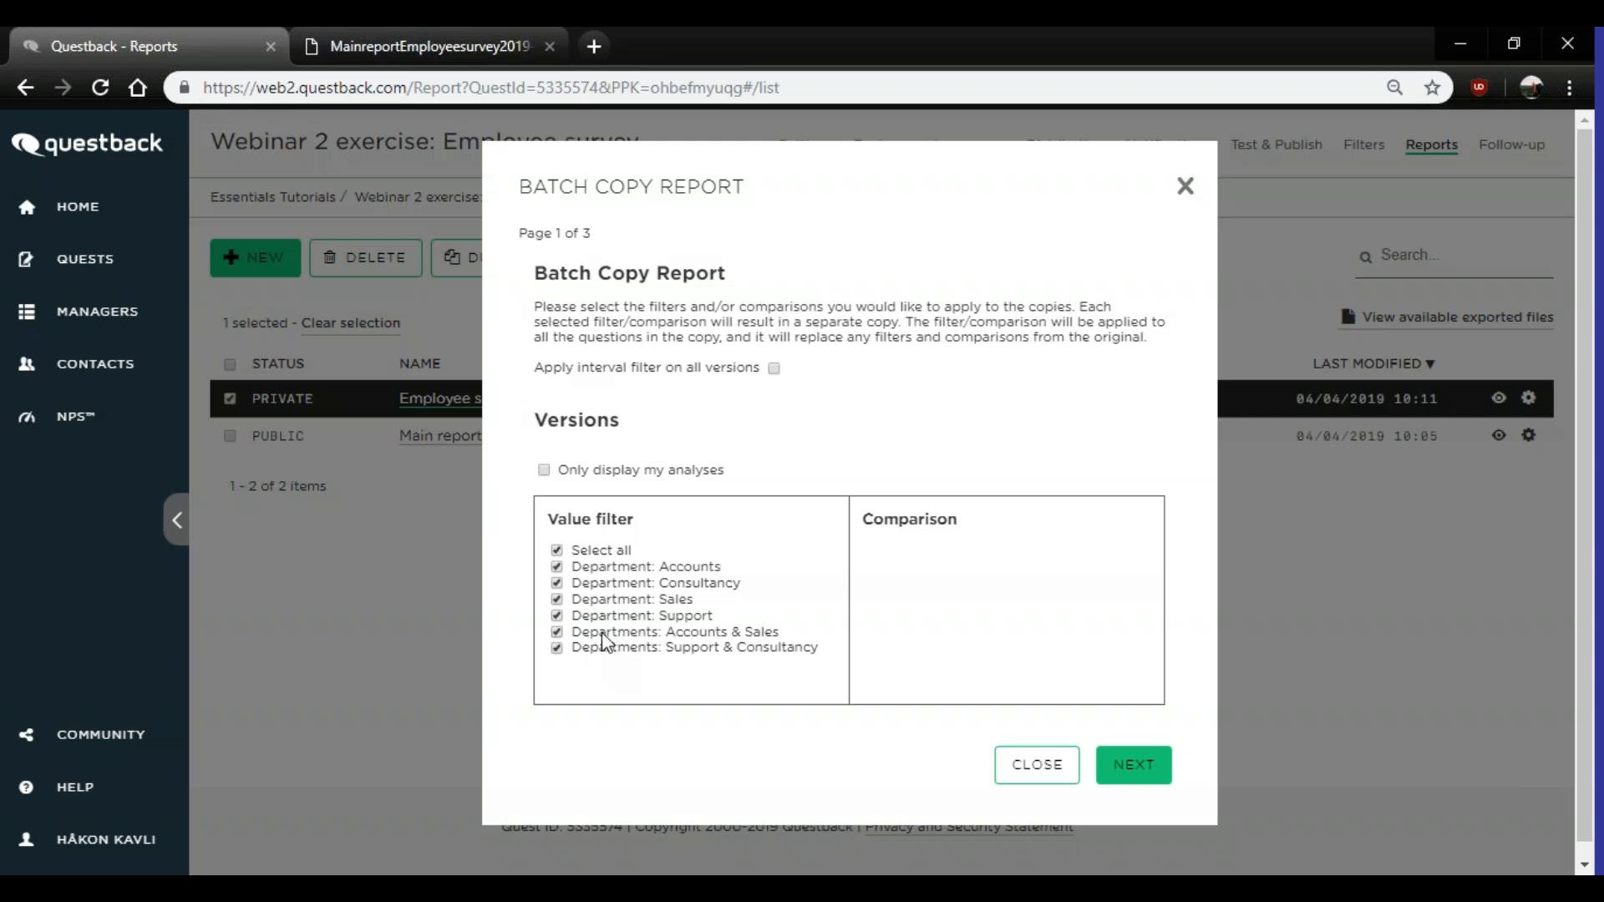
click(557, 551)
click(558, 568)
click(1134, 767)
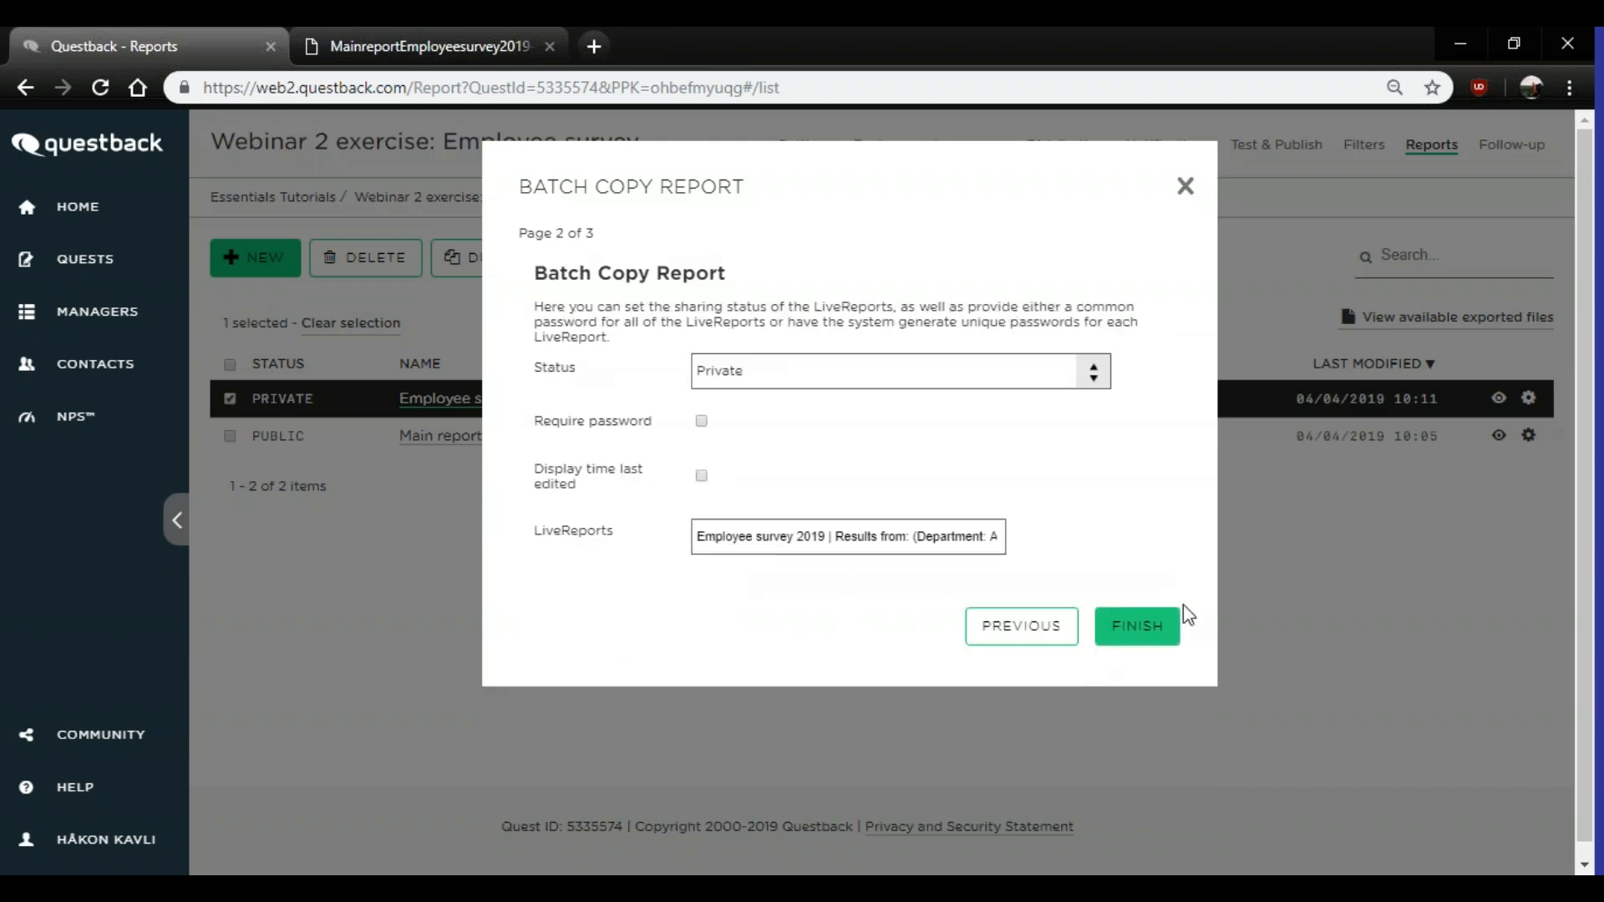
- Name the copied LiveReport "Employee survey 2019 | Results from Accounts" and finish the batch copy without downloading the links
click(910, 537)
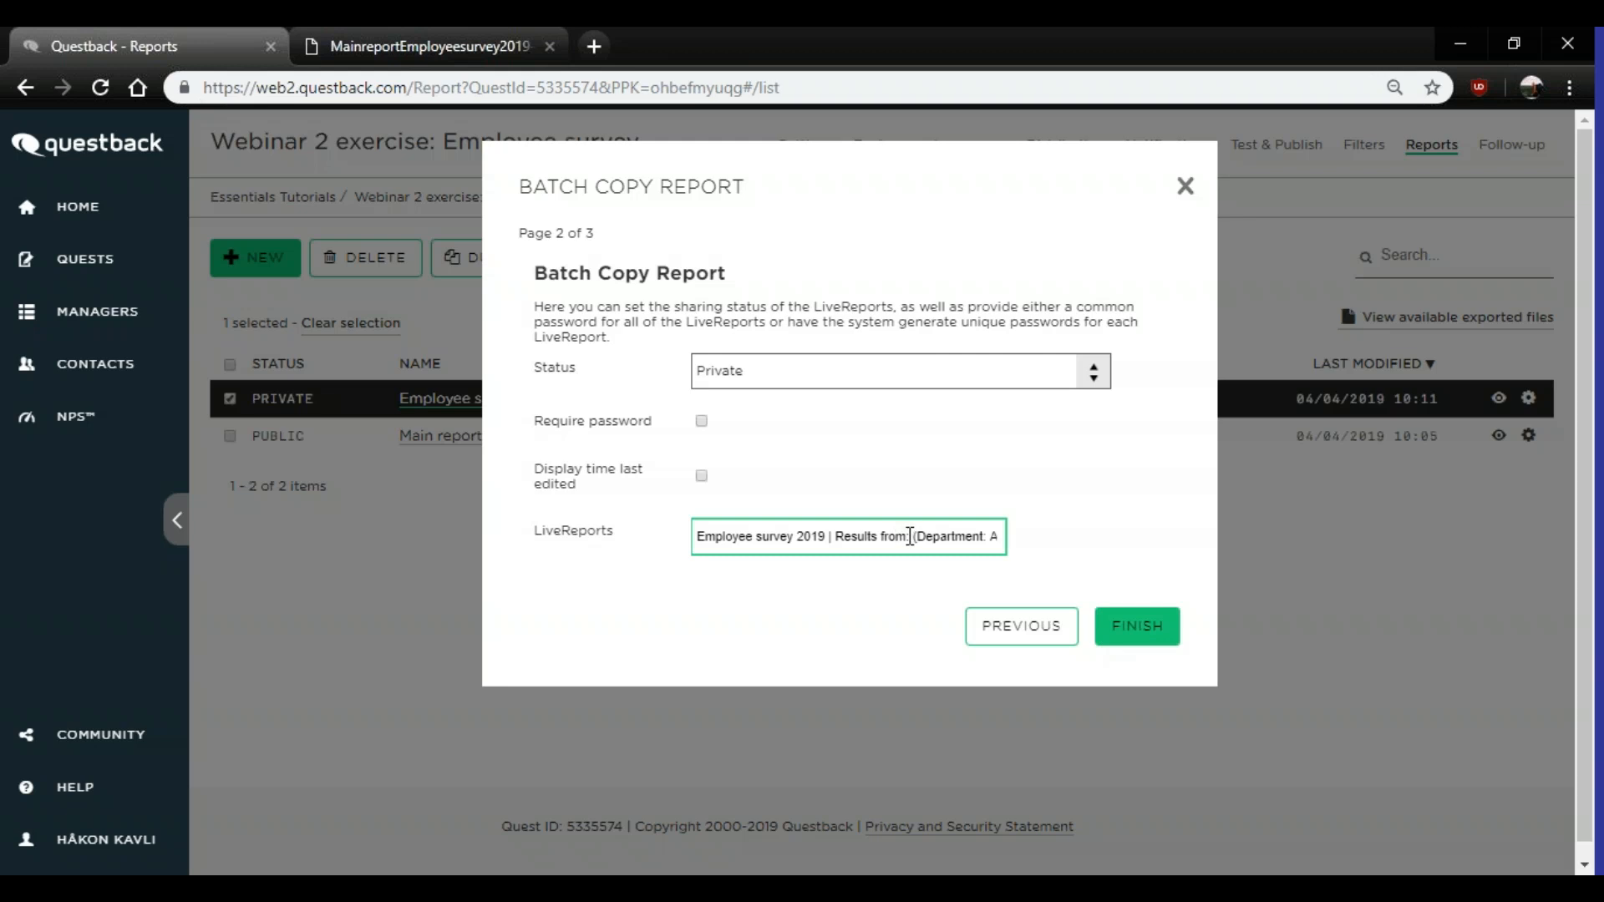
key(Delete)
key(End)
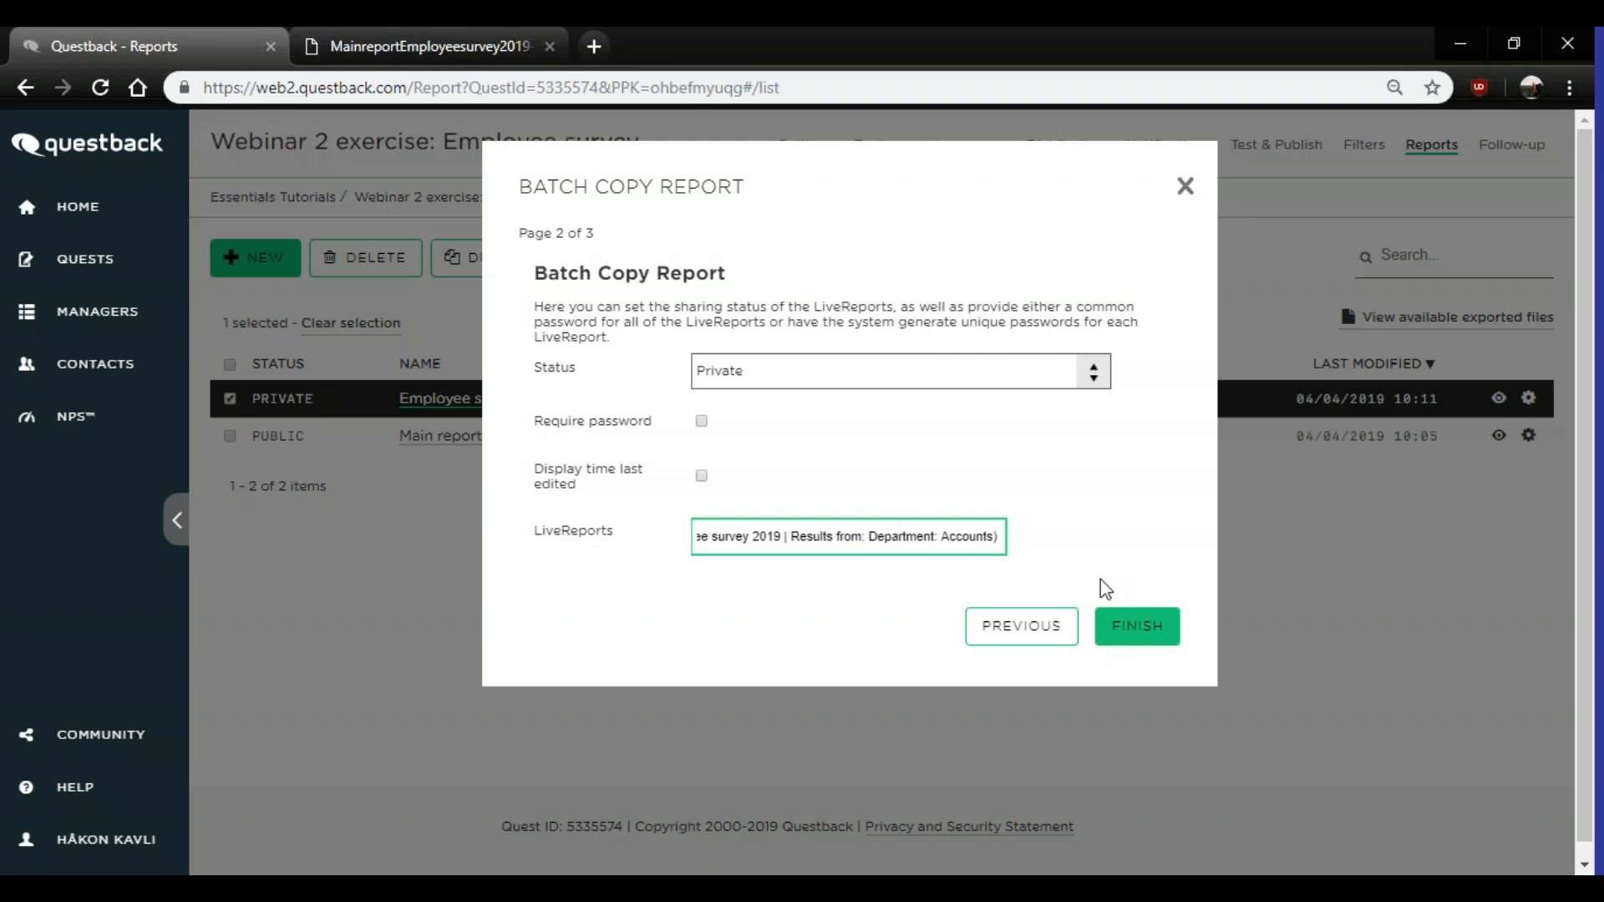
key(Left)
key(Left)
key(Left)
key(Left)
key(Left)
key(BackSpace)
key(BackSpace)
key(BackSpace)
key(BackSpace)
key(BackSpace)
key(BackSpace)
key(BackSpace)
key(BackSpace)
key(BackSpace)
key(BackSpace)
key(BackSpace)
key(BackSpace)
key(BackSpace)
key(BackSpace)
key(BackSpace)
text(m)
key(End)
key(BackSpace)
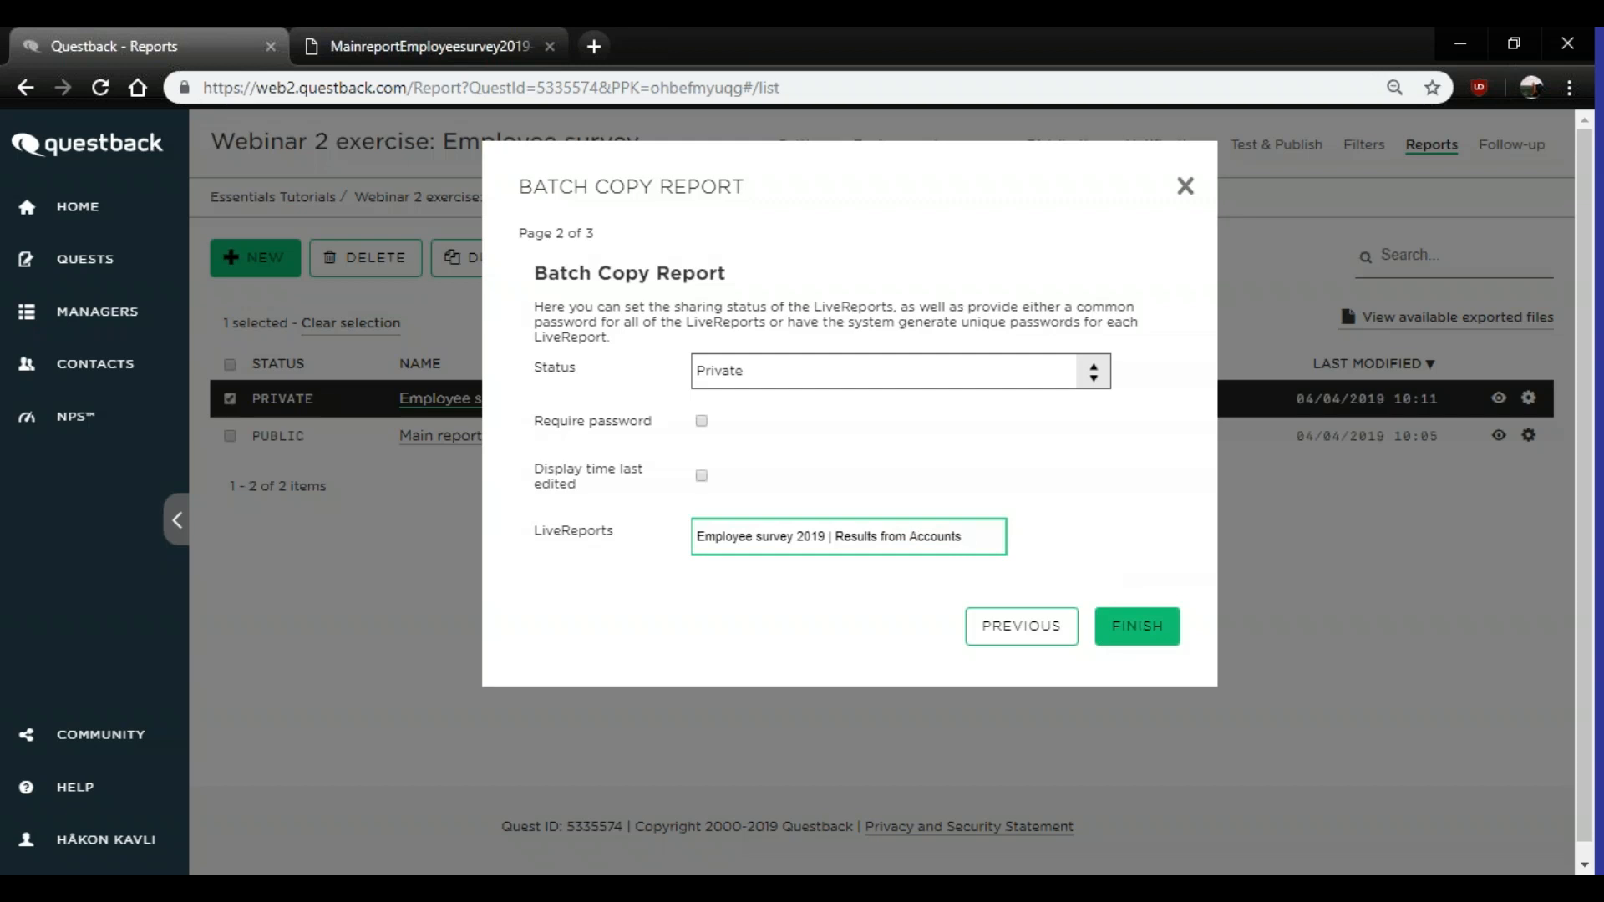
click(1134, 629)
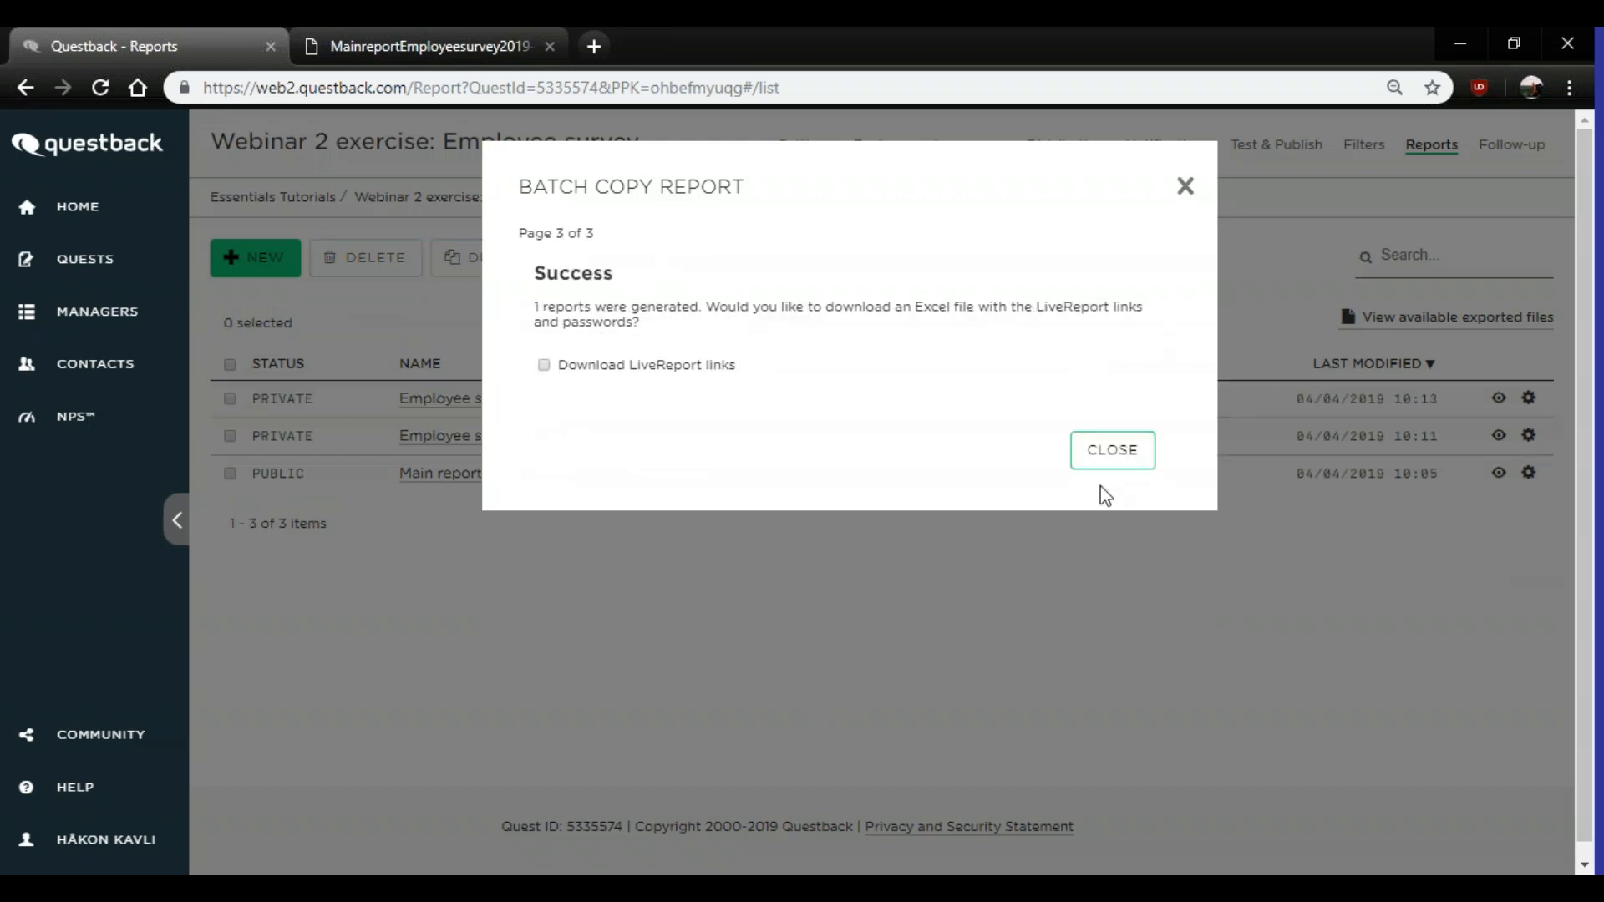
click(1115, 452)
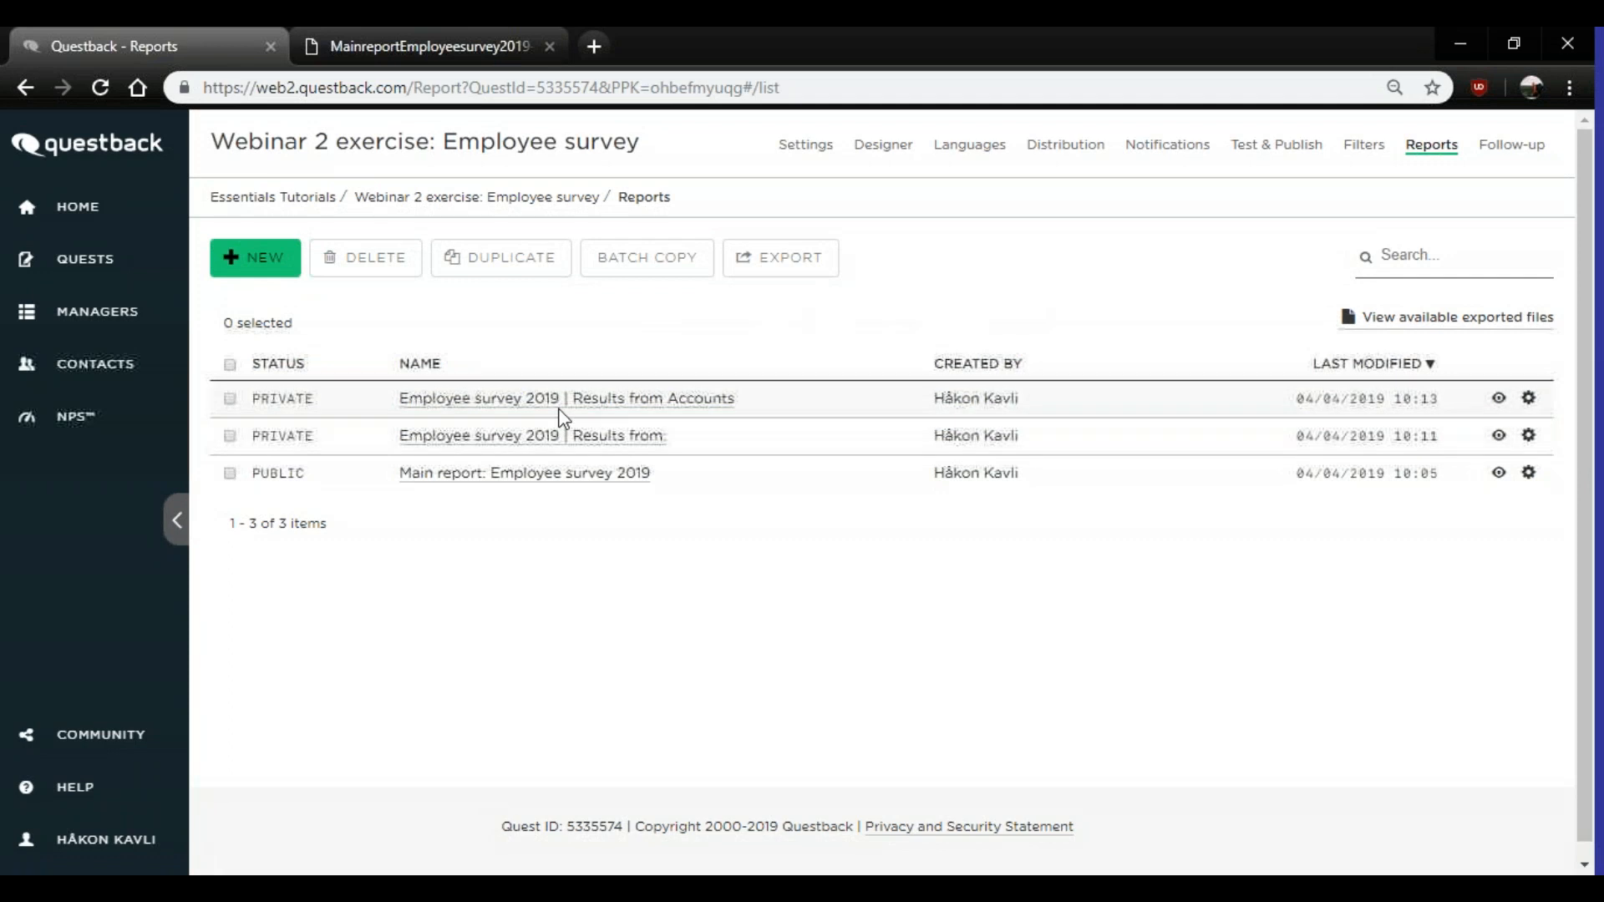
- Open the "Employee survey 2019 | Results from Accounts" report and examine the department question's chart and statistics
click(660, 409)
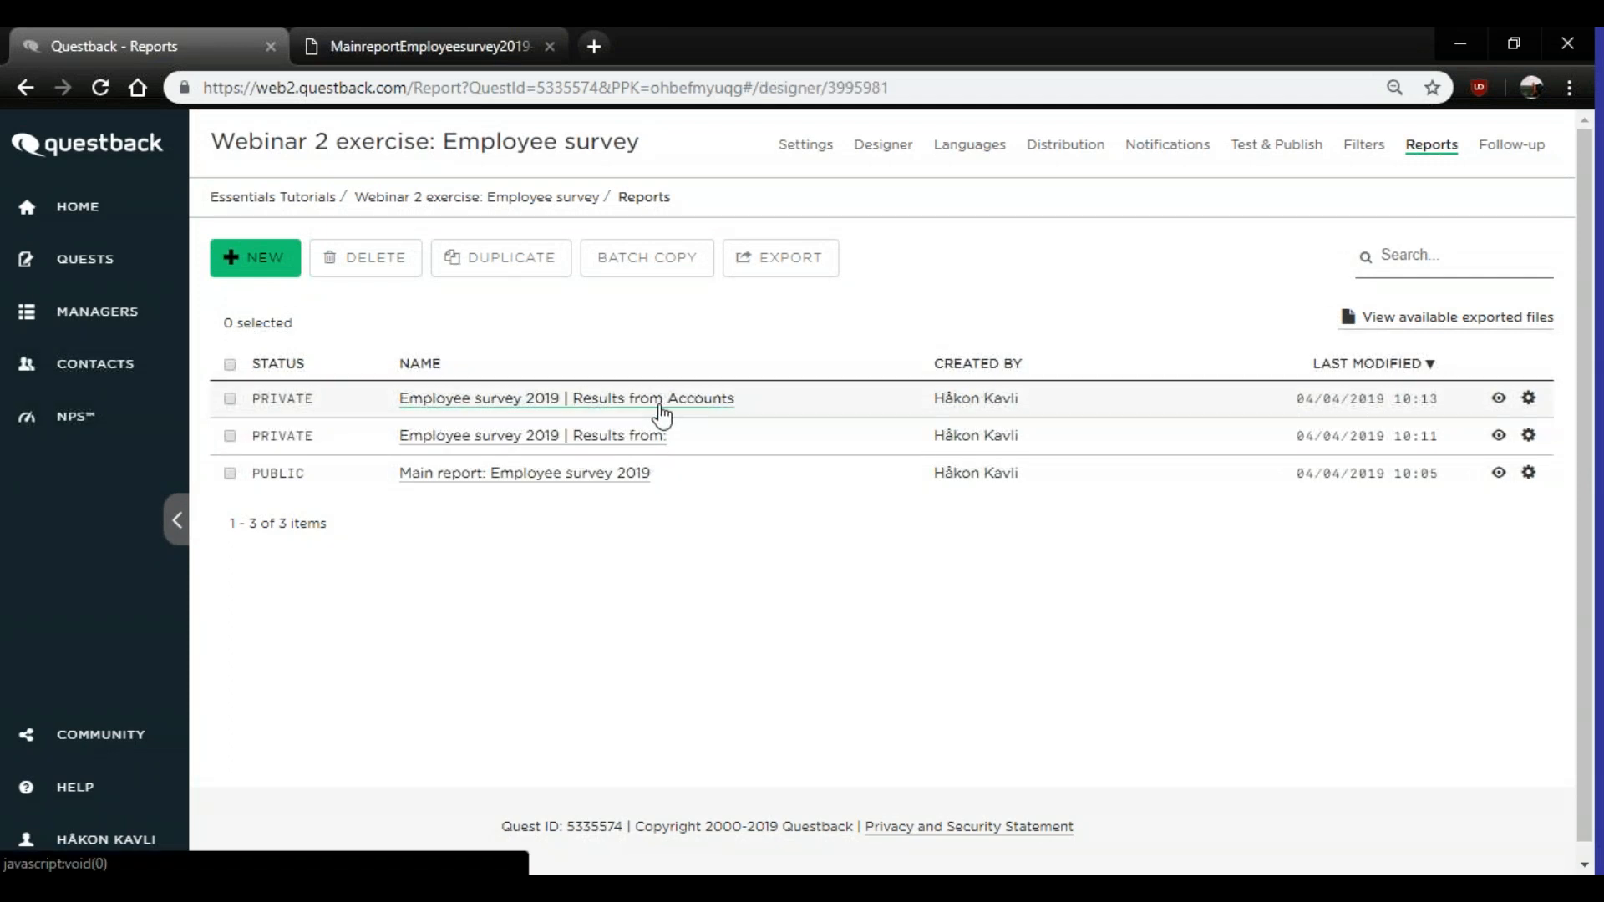
click(288, 405)
scroll(1090, 601, down, 2)
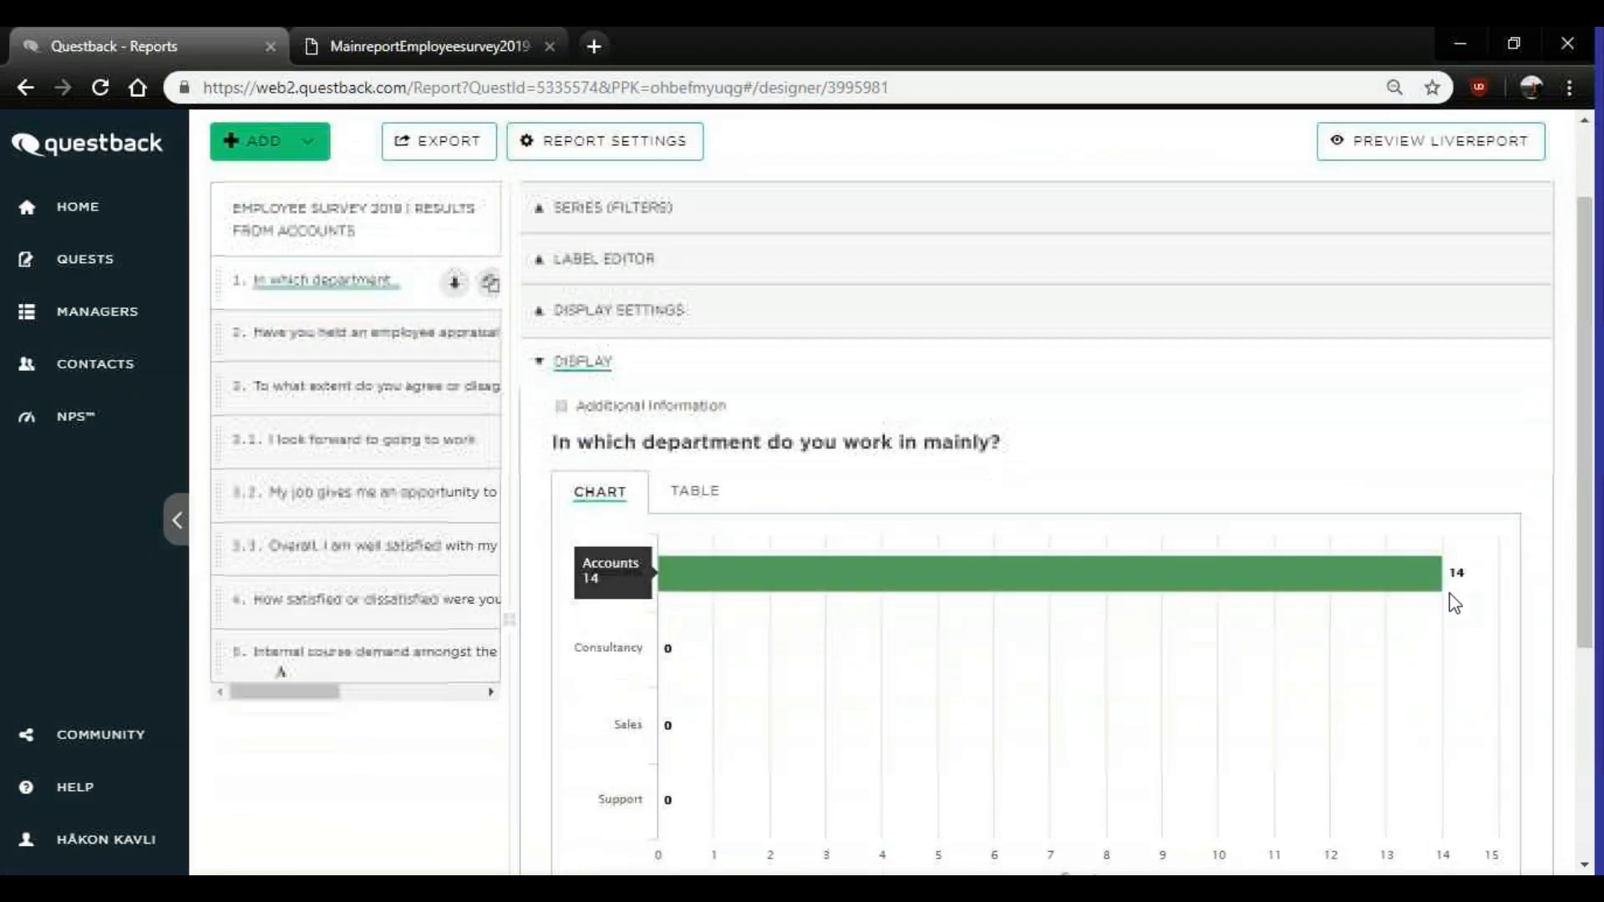
scroll(848, 573, down, 2)
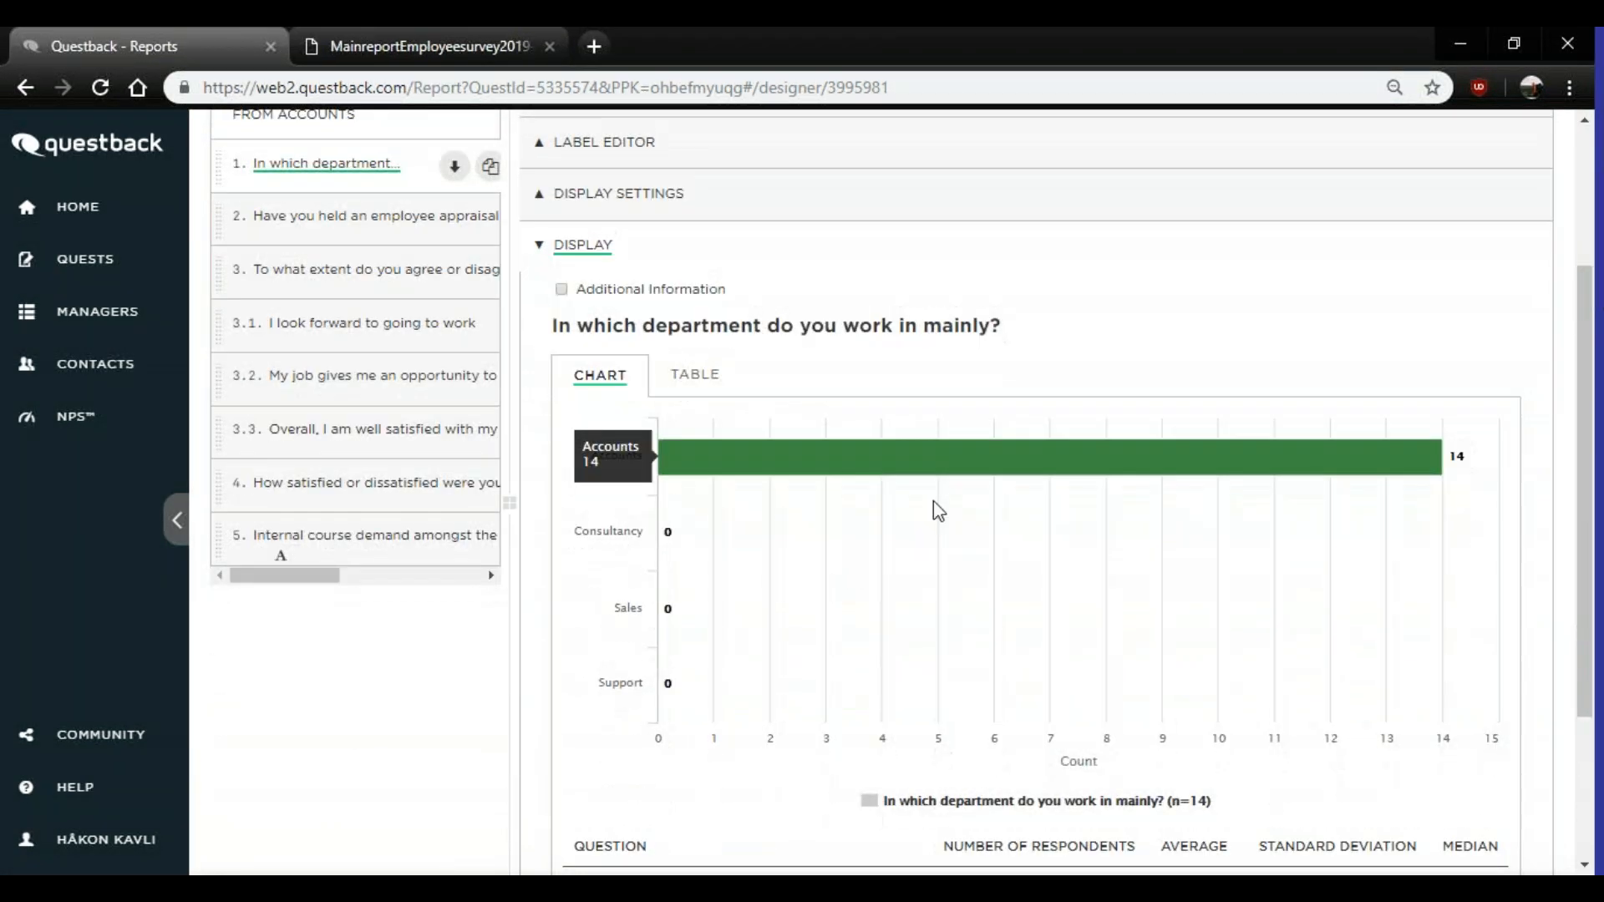
scroll(1186, 451, down, 4)
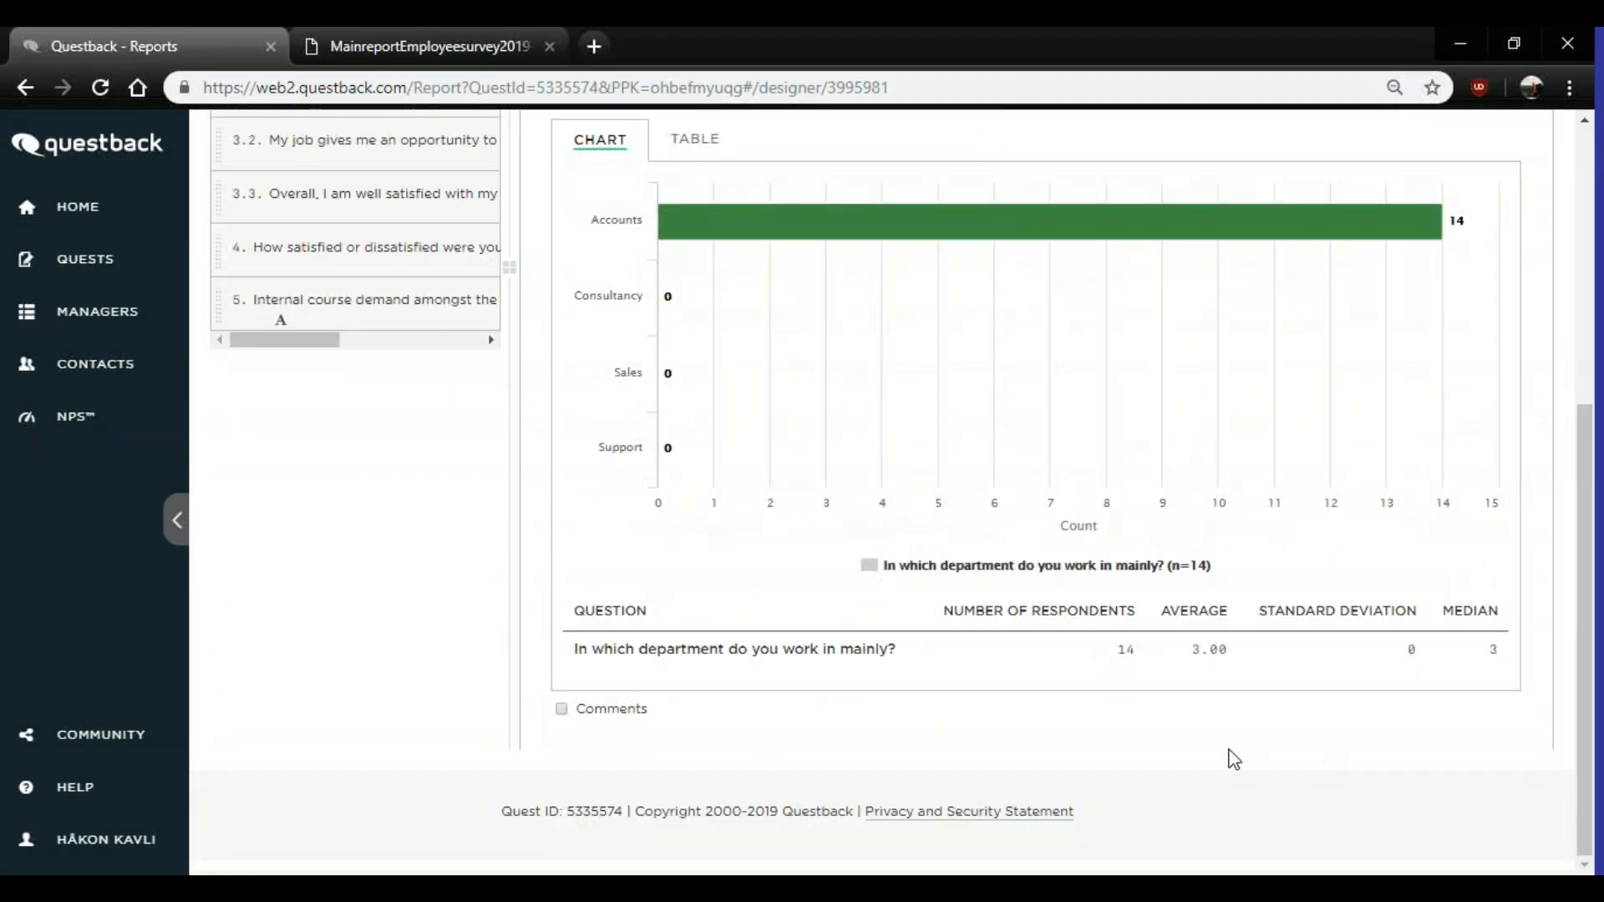
scroll(315, 362, up, 4)
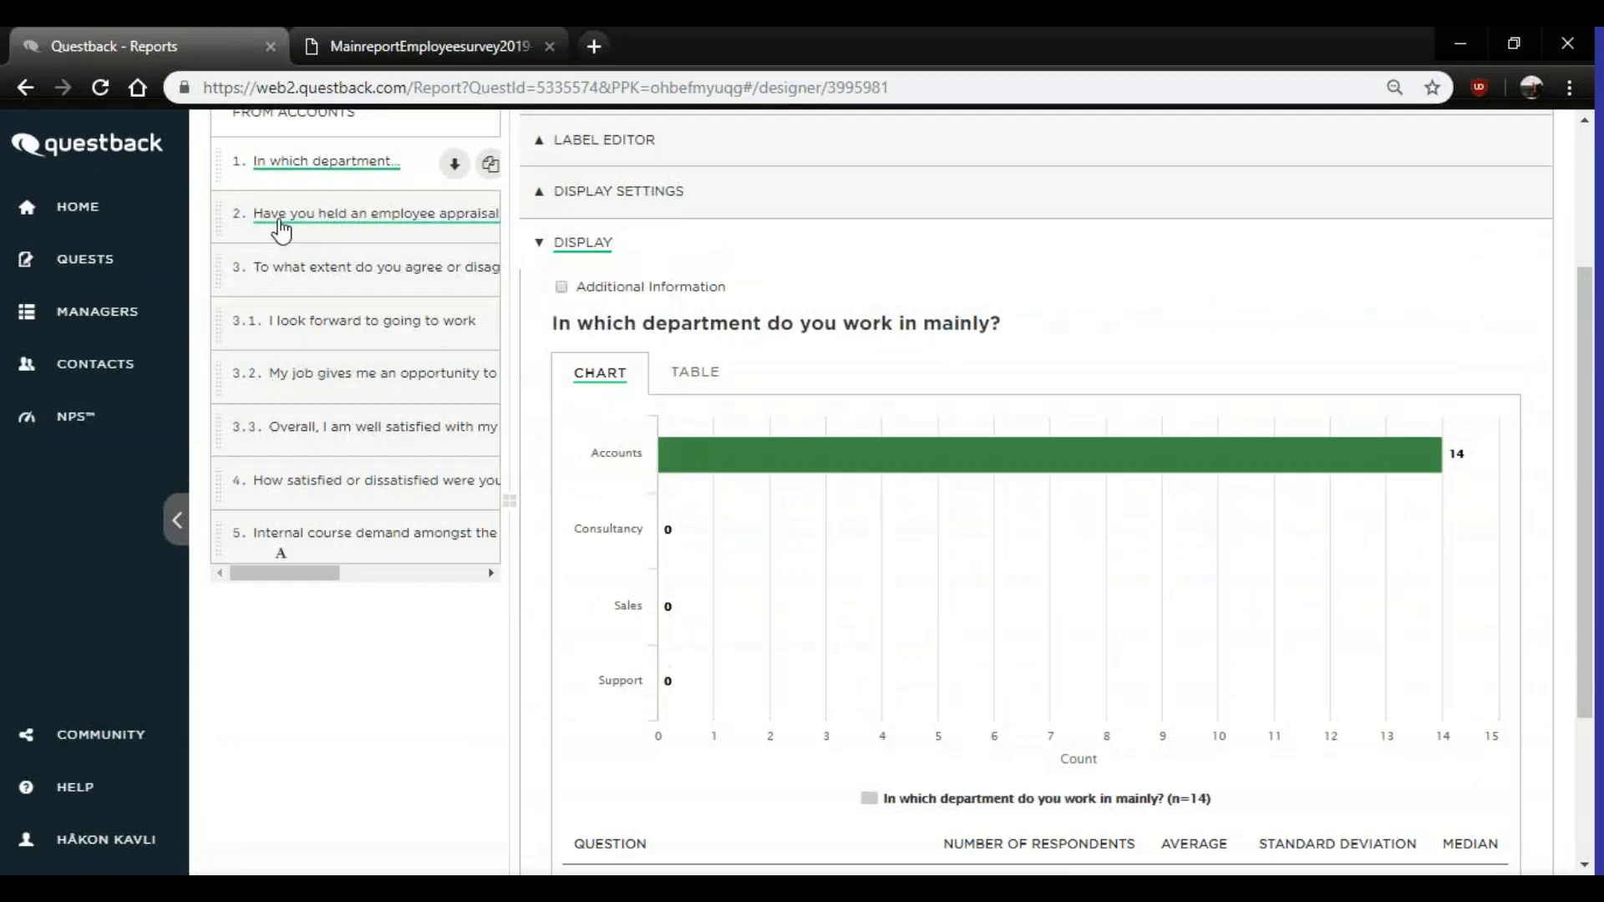
- Examine the chart and statistics of question 3 on job satisfaction in the Accounts report
click(273, 288)
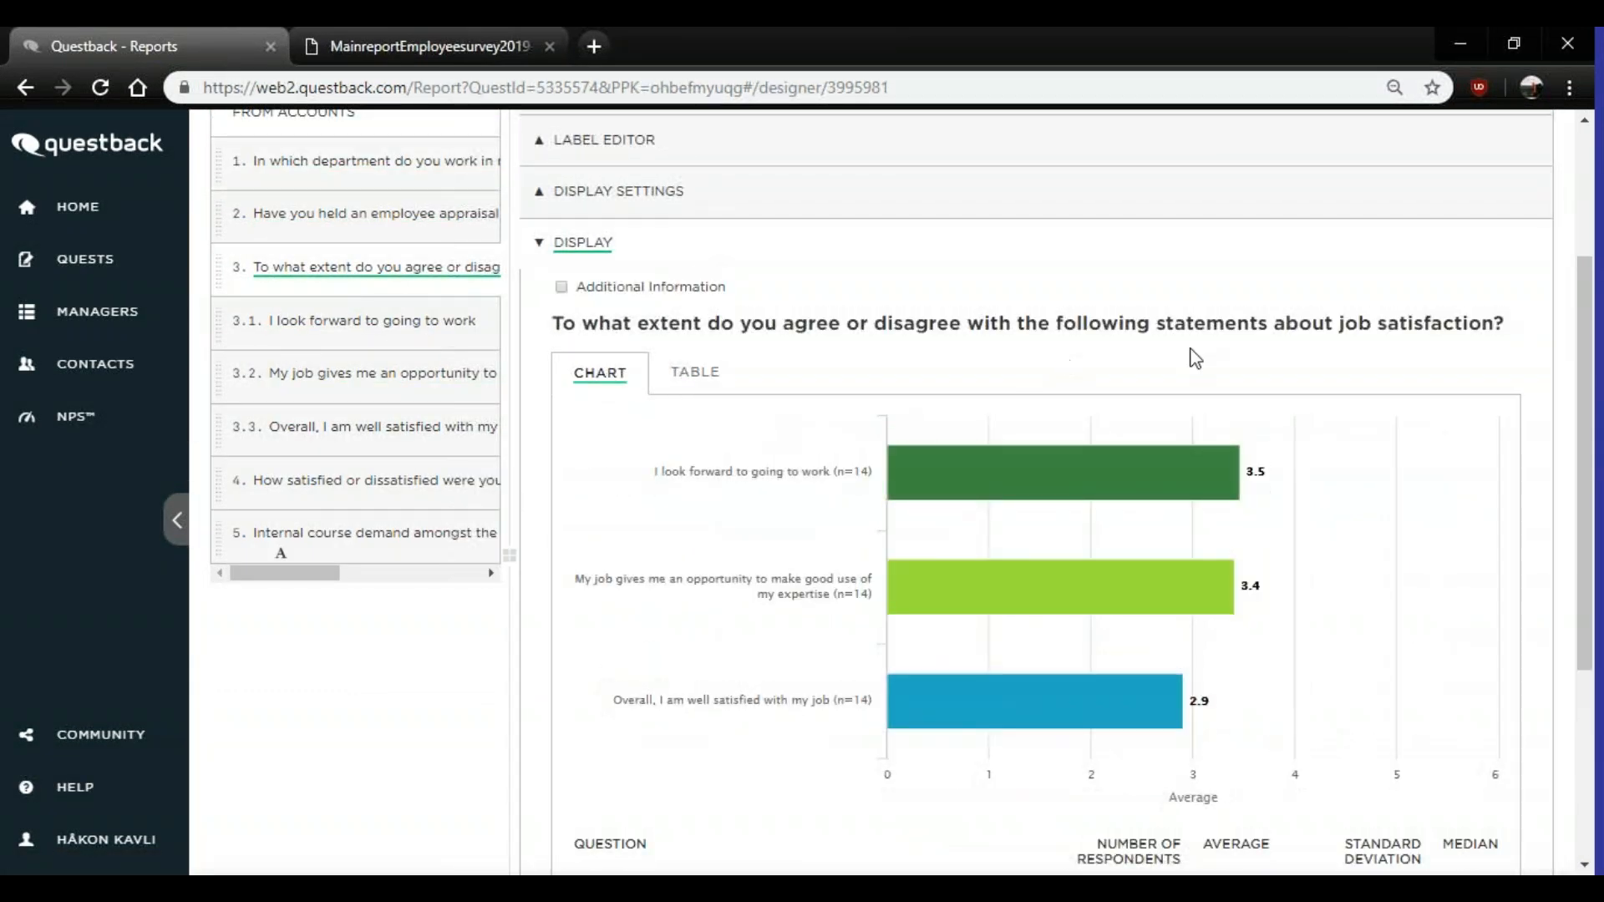
scroll(1082, 417, down, 1)
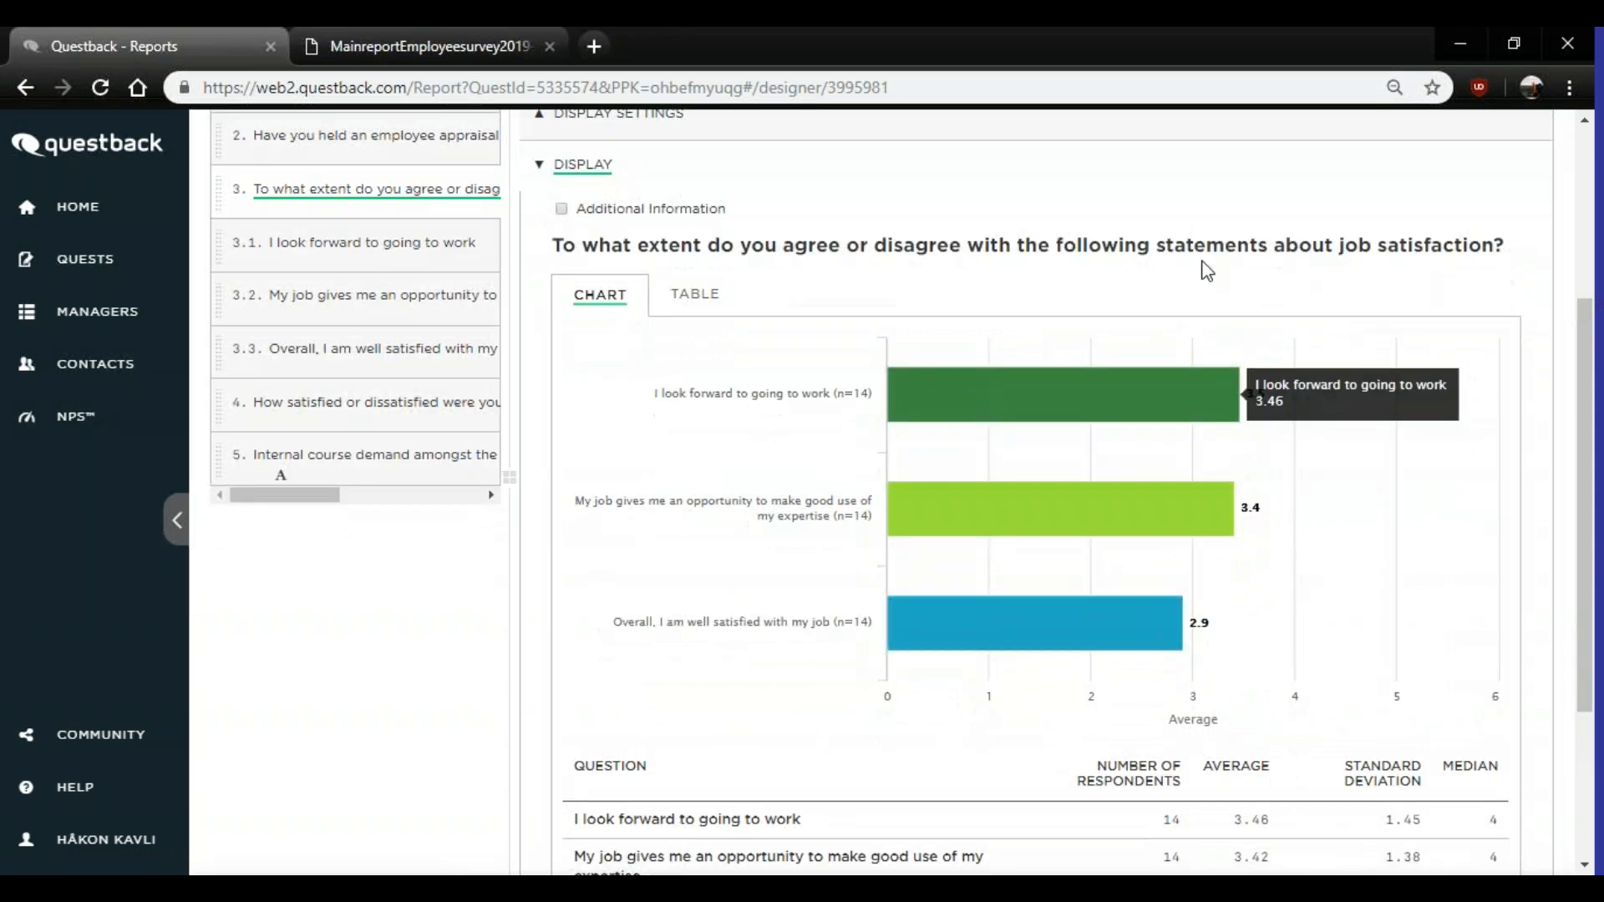
scroll(1081, 526, down, 2)
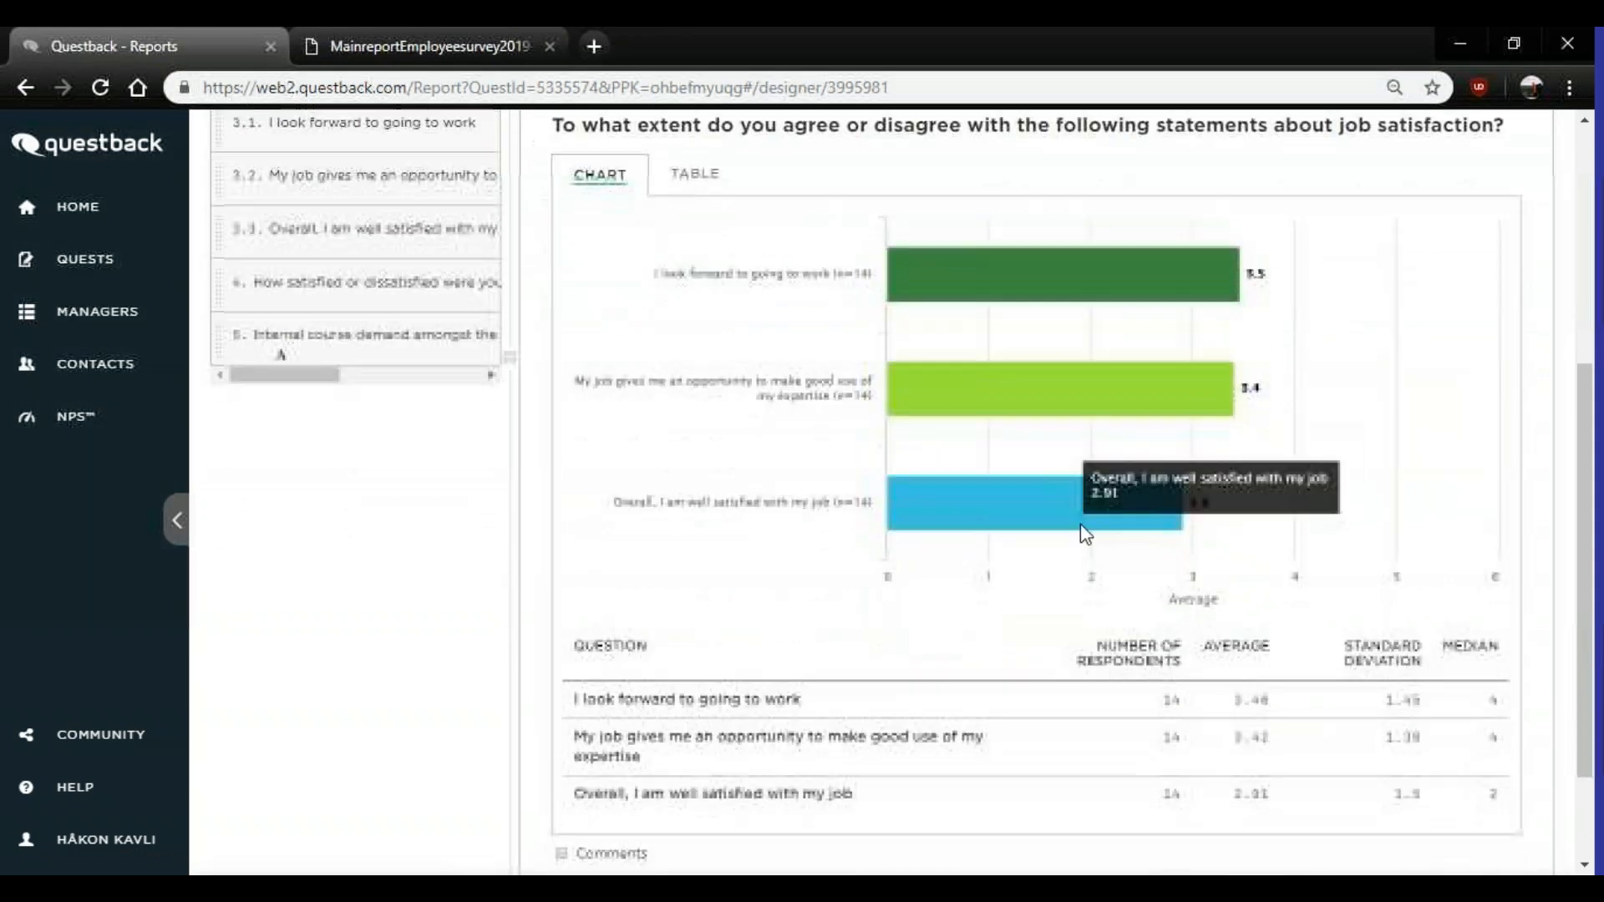
scroll(1117, 570, down, 1)
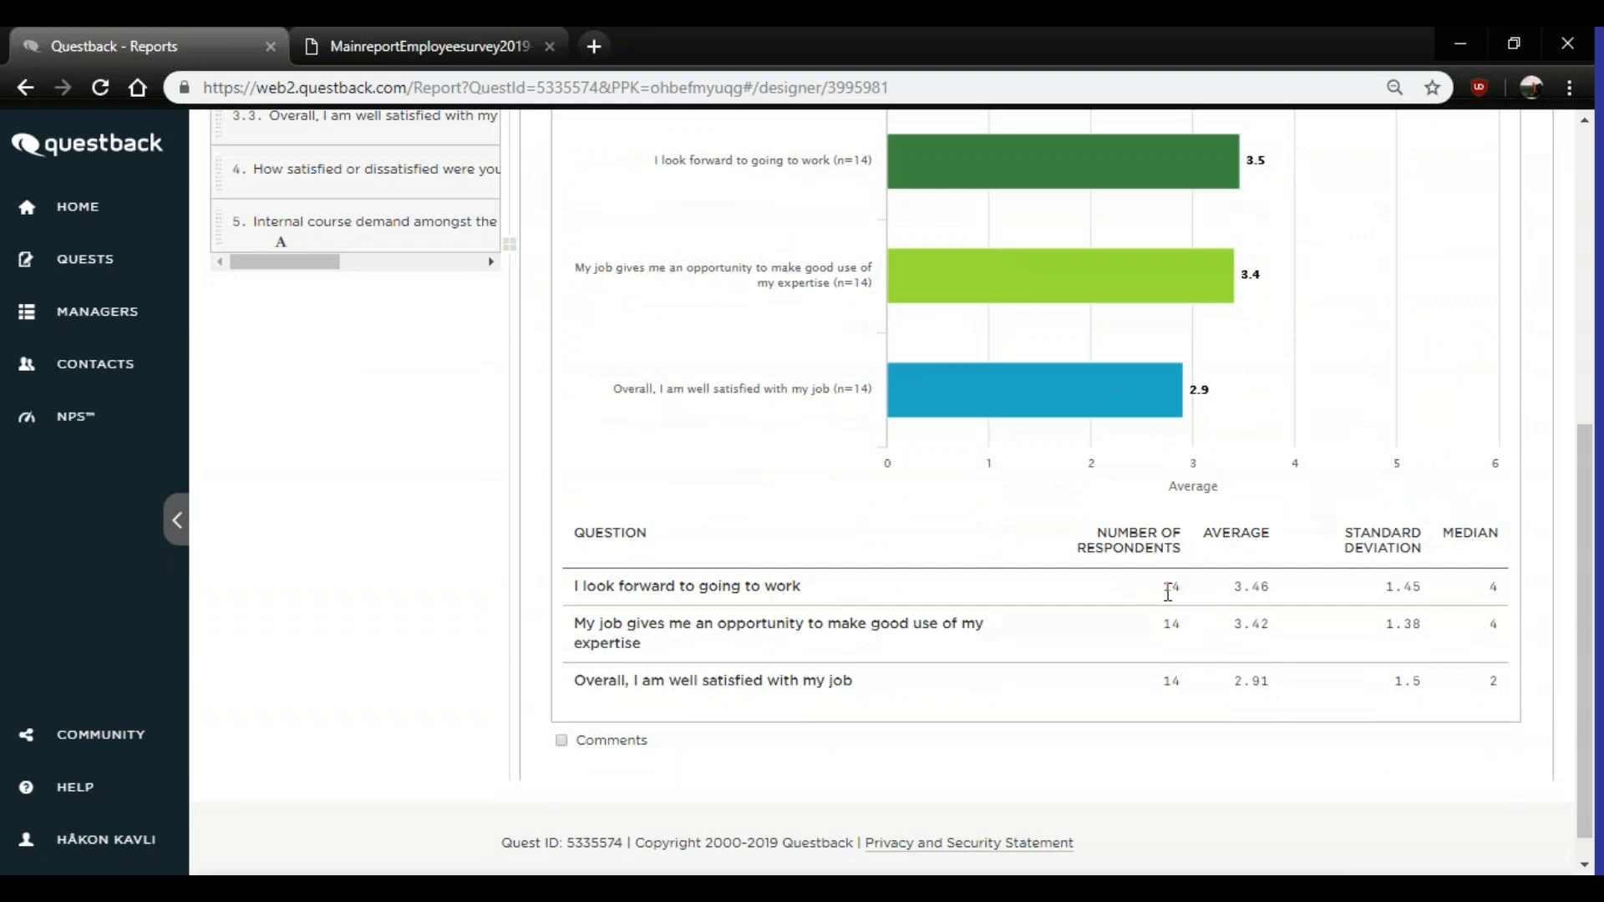
scroll(1173, 668, up, 5)
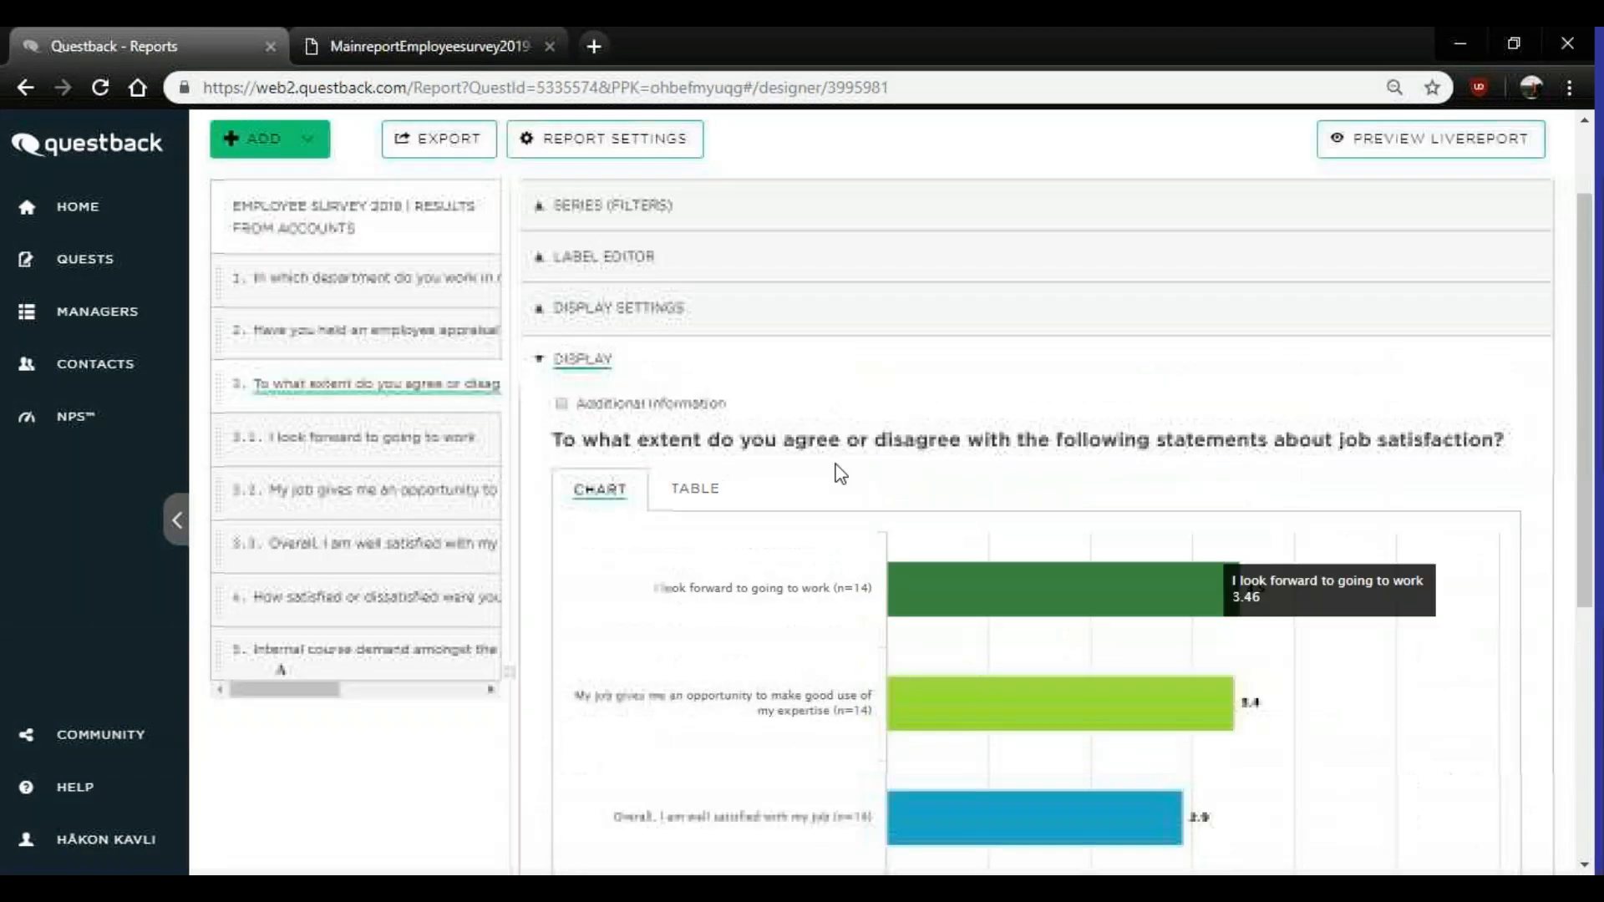
- Expand the series filters of question 3 in the Accounts report and check which value filter is applied
scroll(645, 543, up, 1)
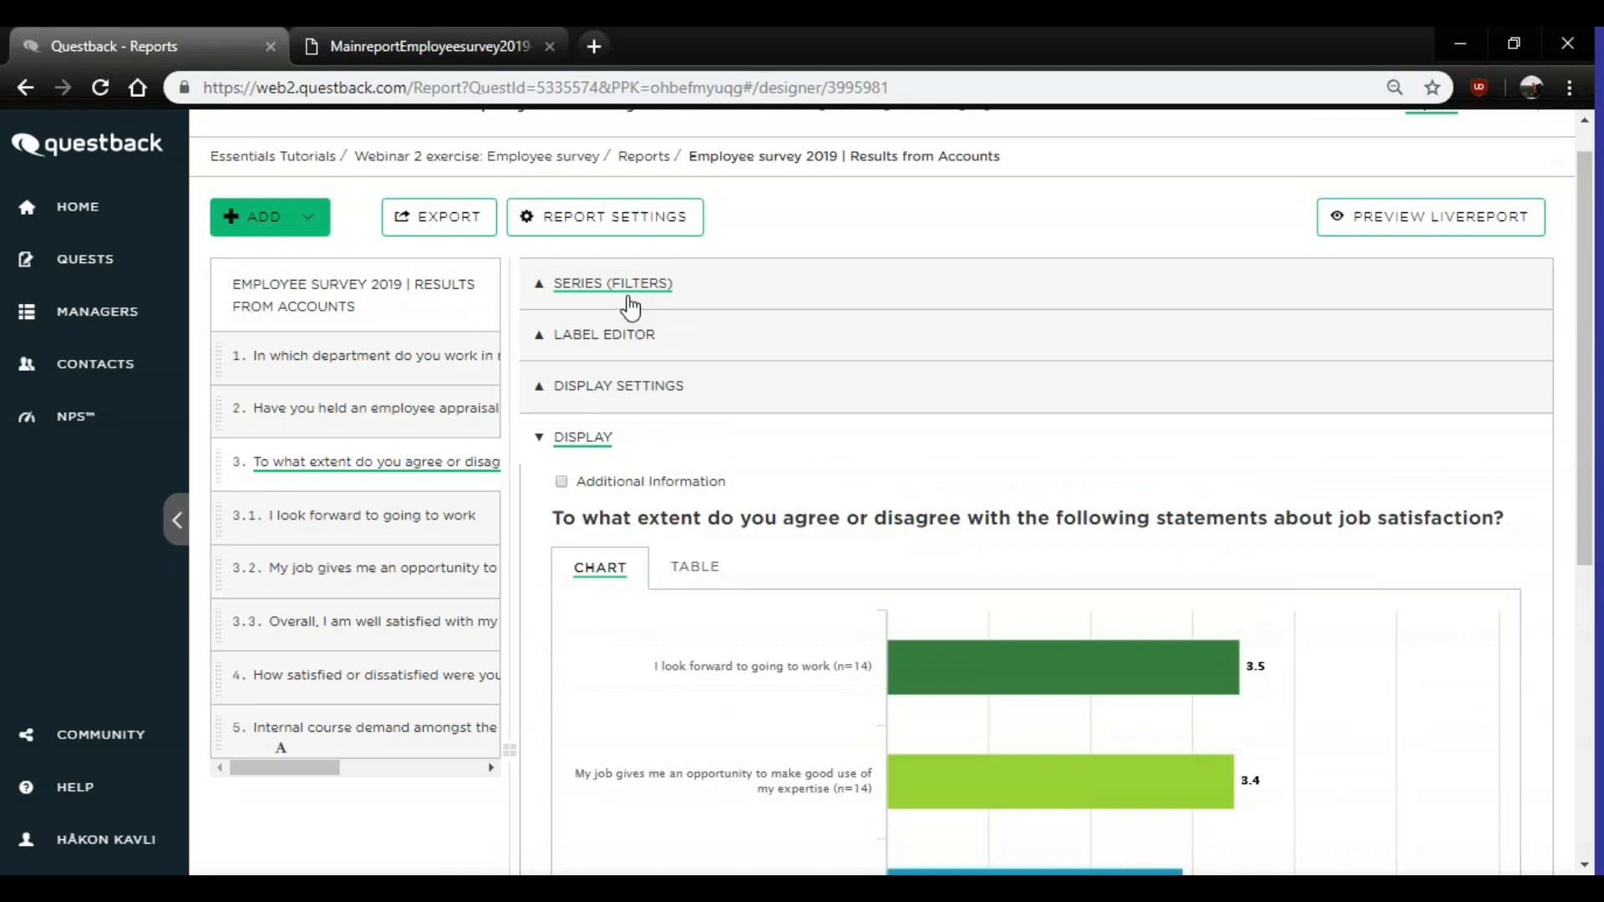
click(573, 287)
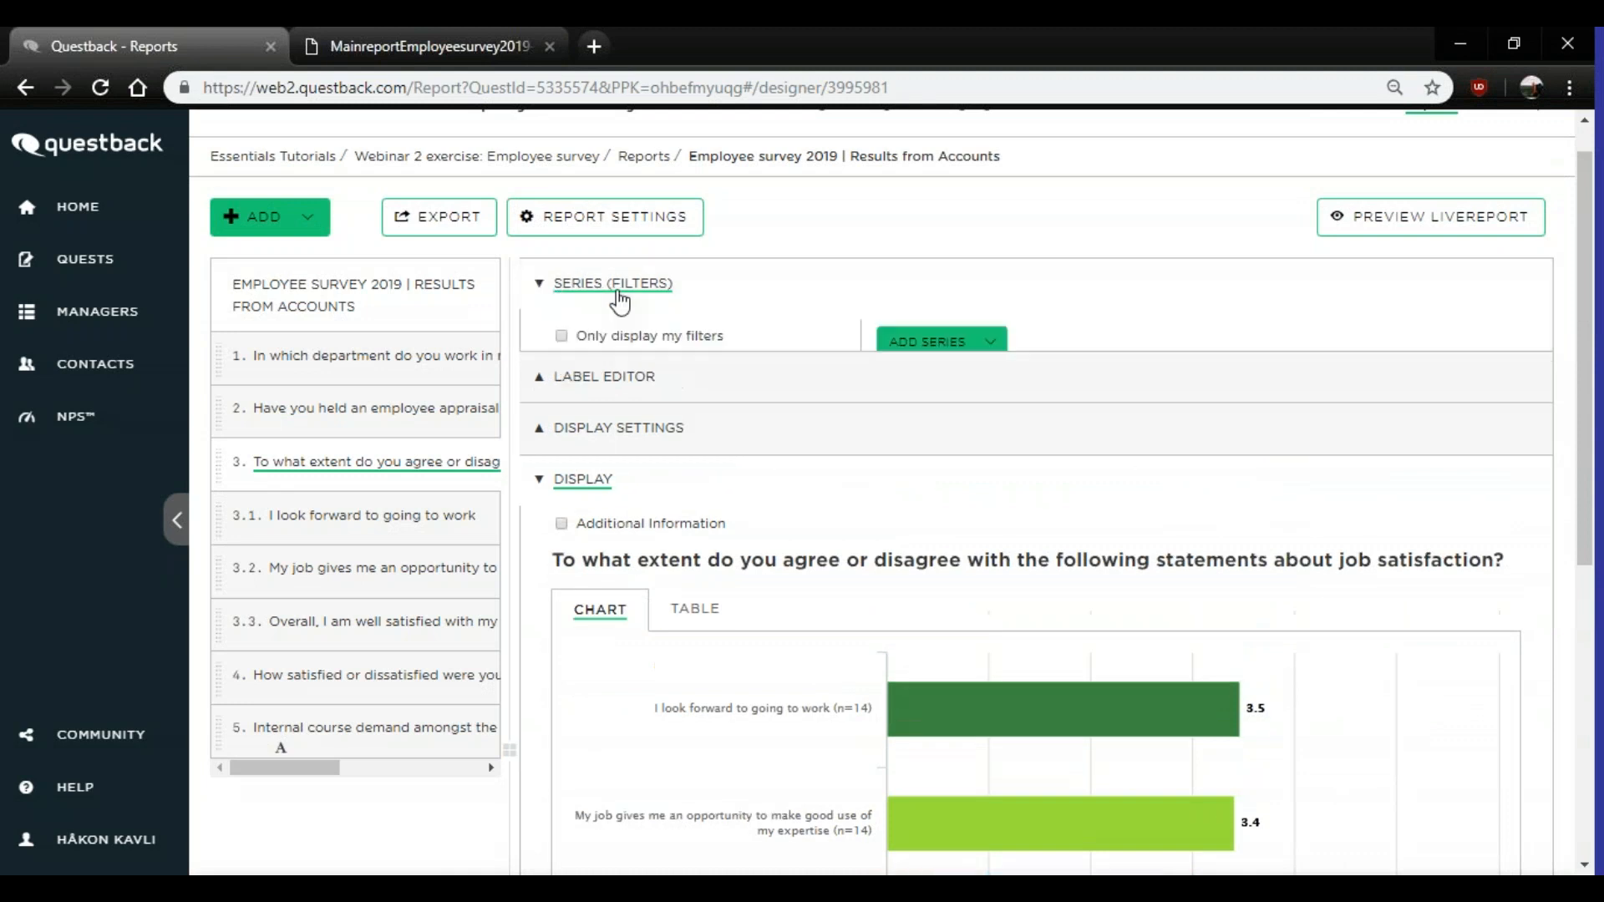
scroll(793, 434, down, 1)
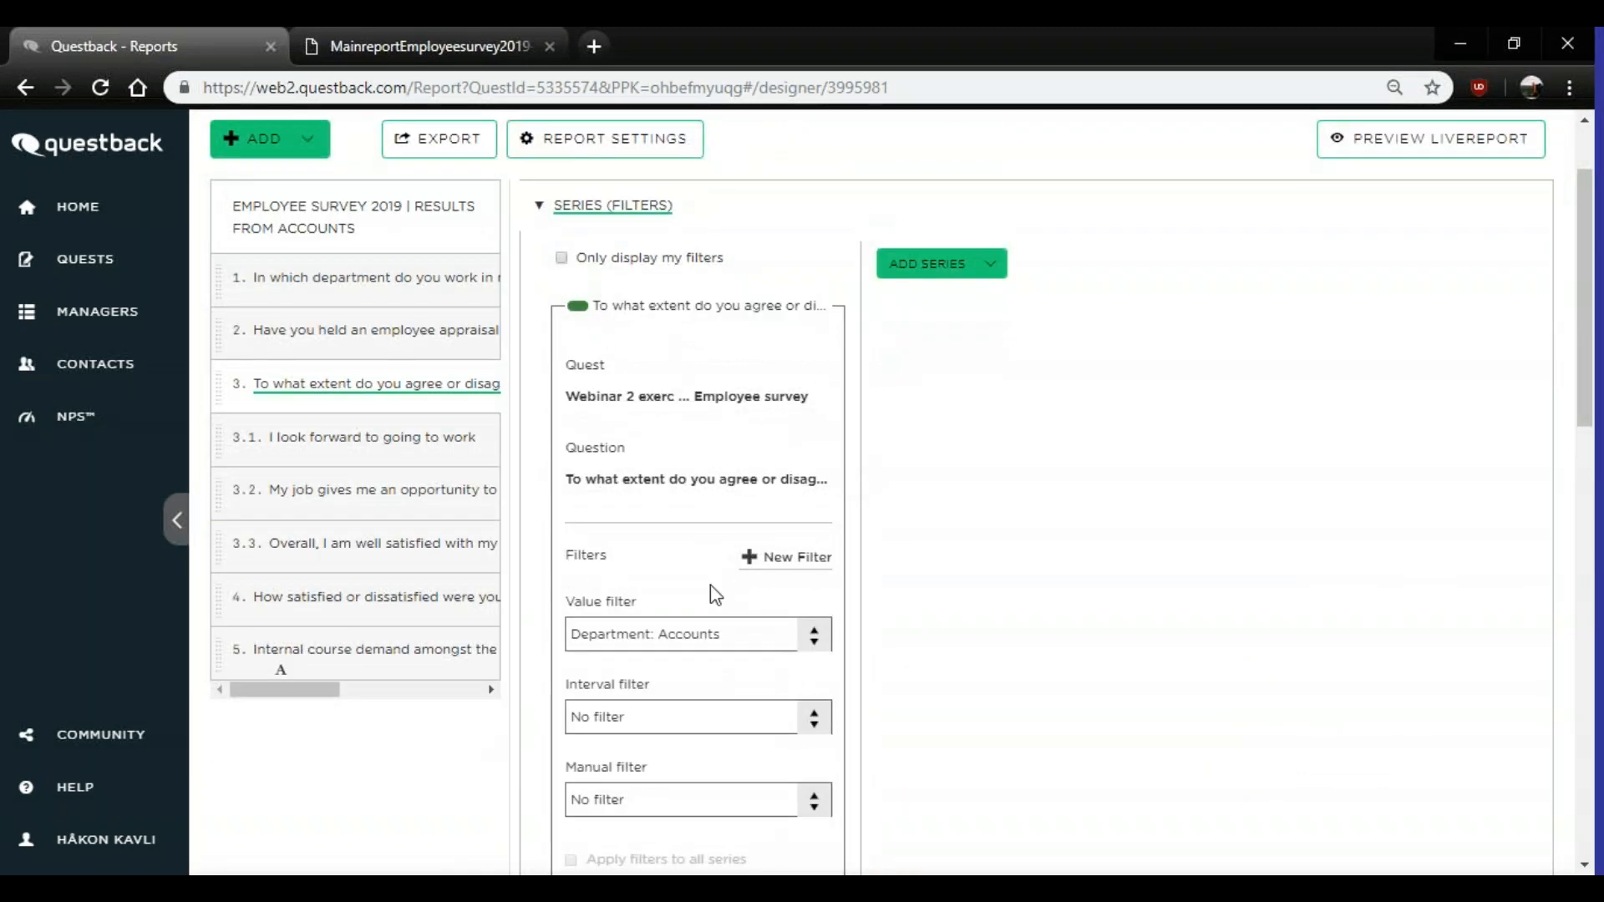
scroll(648, 644, down, 2)
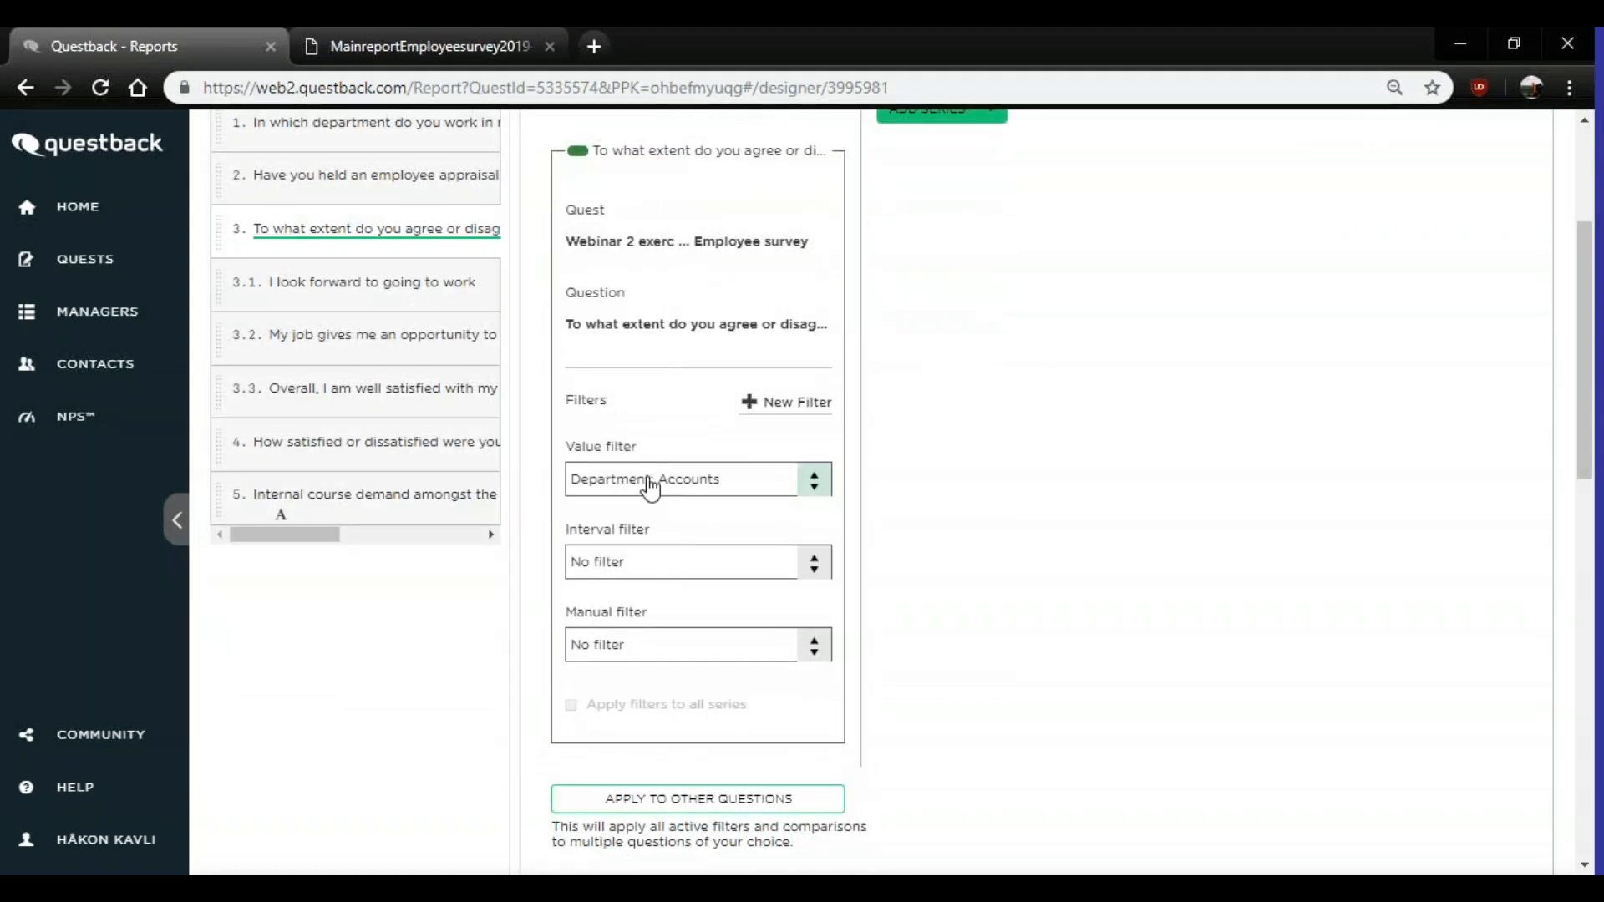
scroll(720, 506, up, 4)
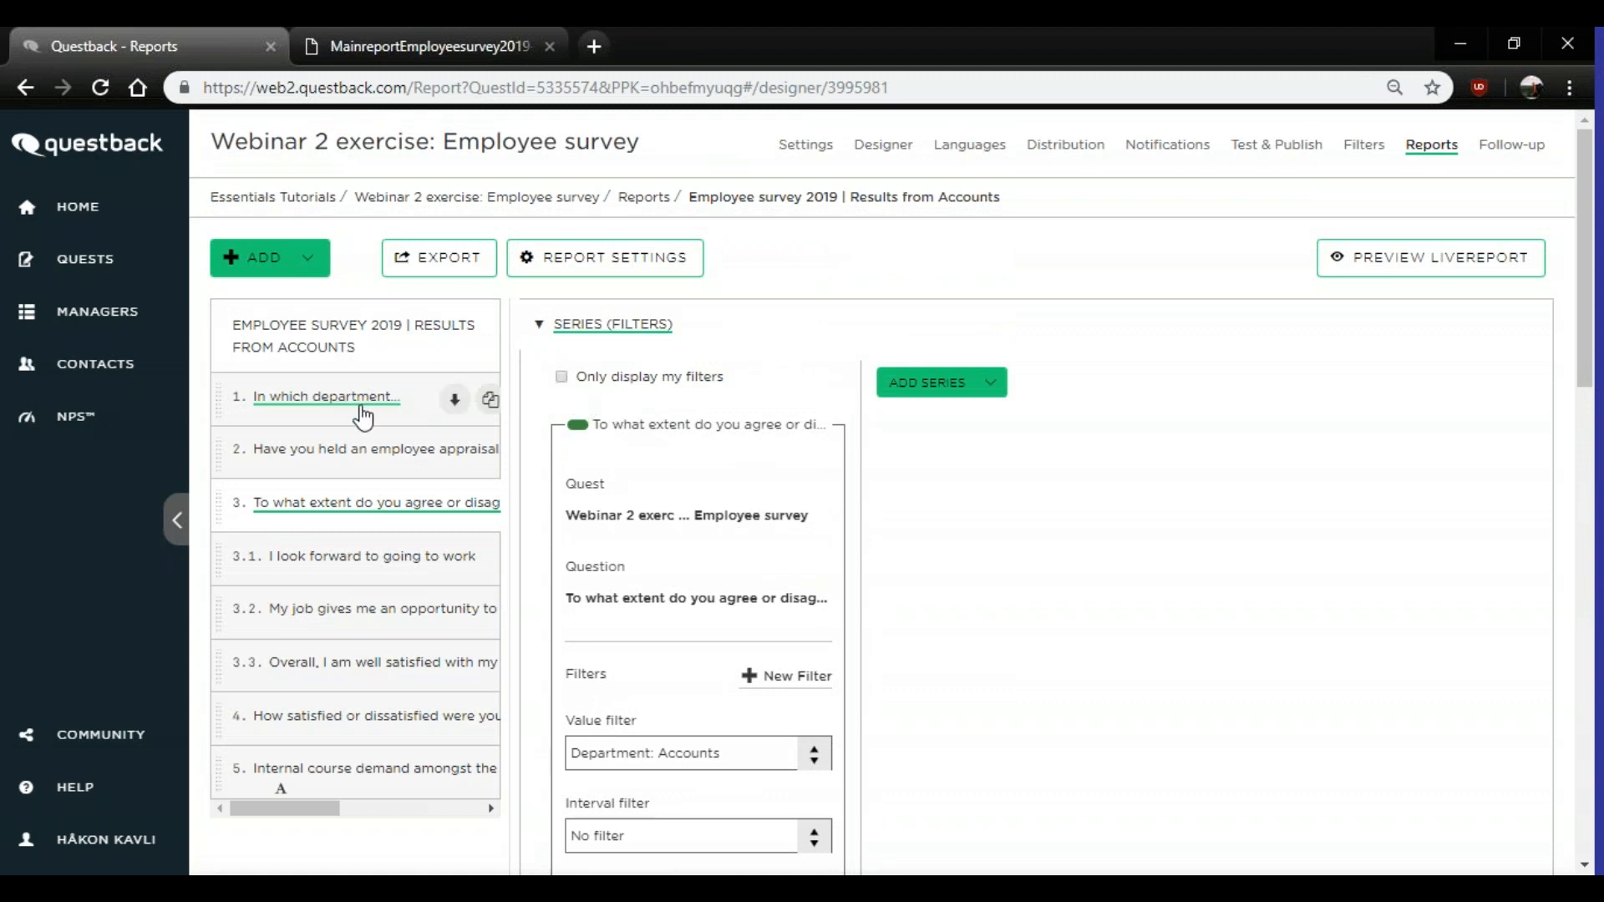
- Widen the question list and delete question 1, "In which department do you work in mainly?", from the Accounts report
click(362, 408)
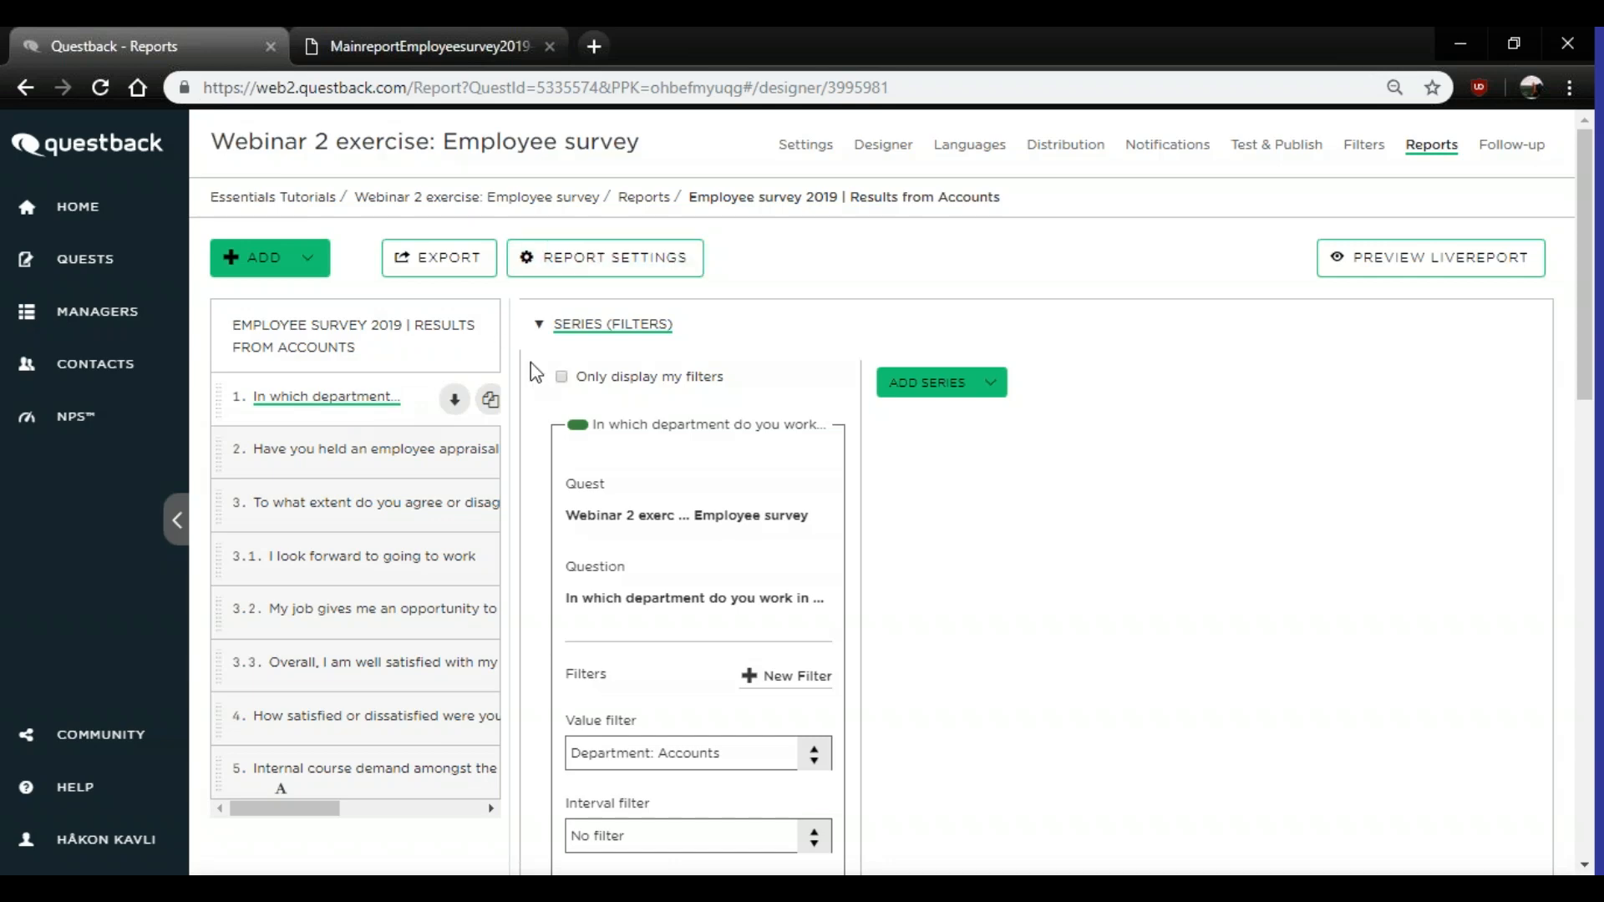
drag(510, 331, 642, 329)
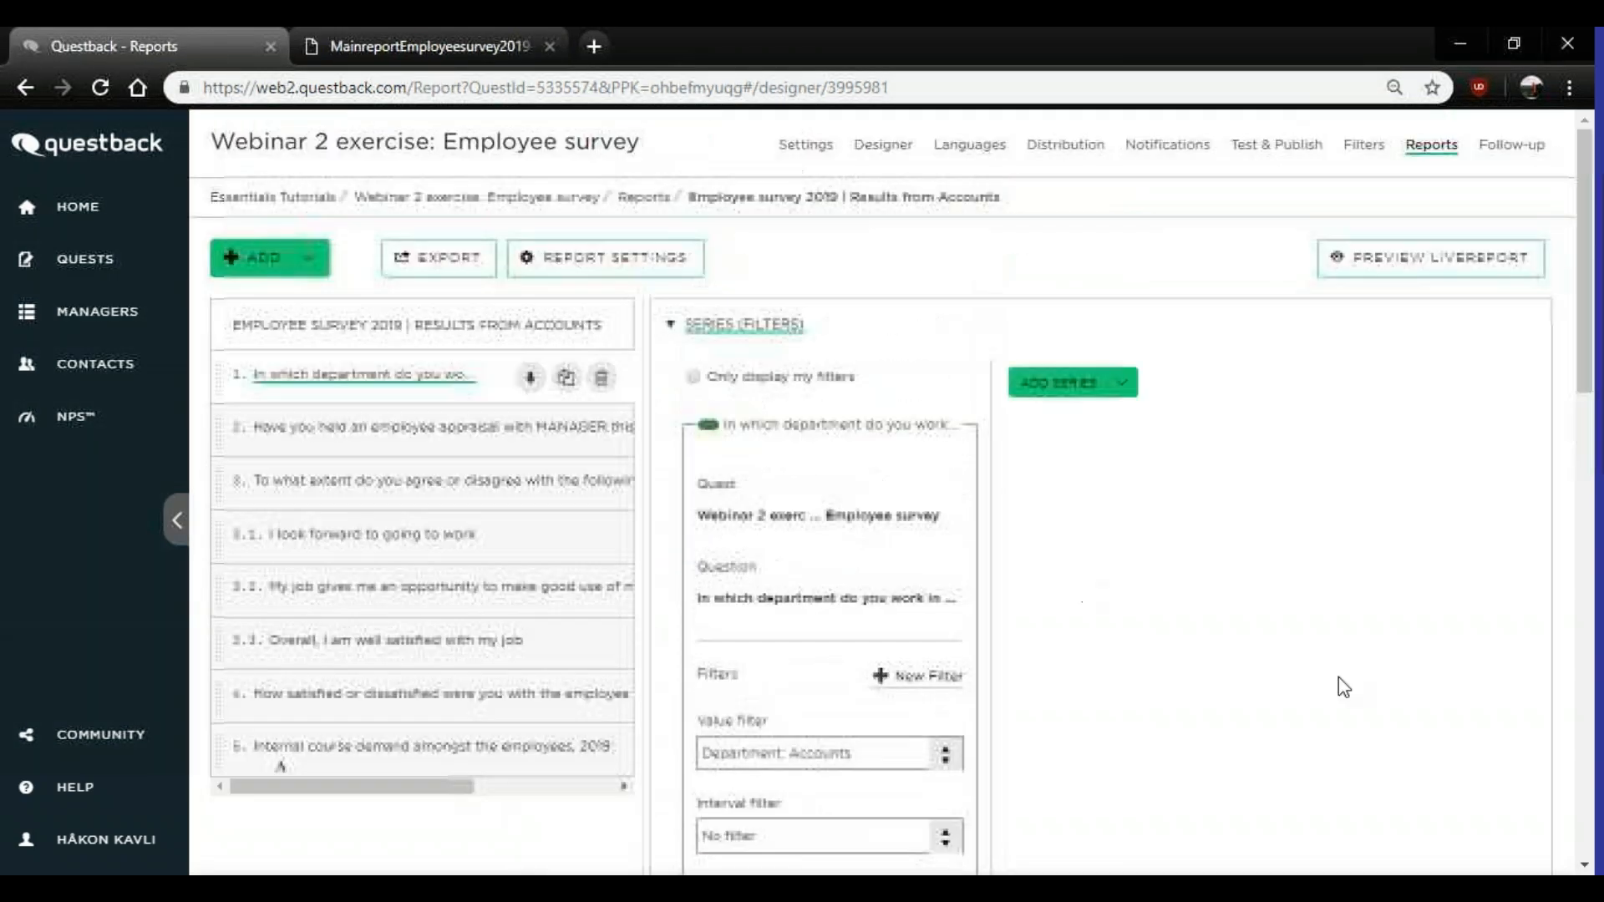
scroll(1359, 688, down, 10)
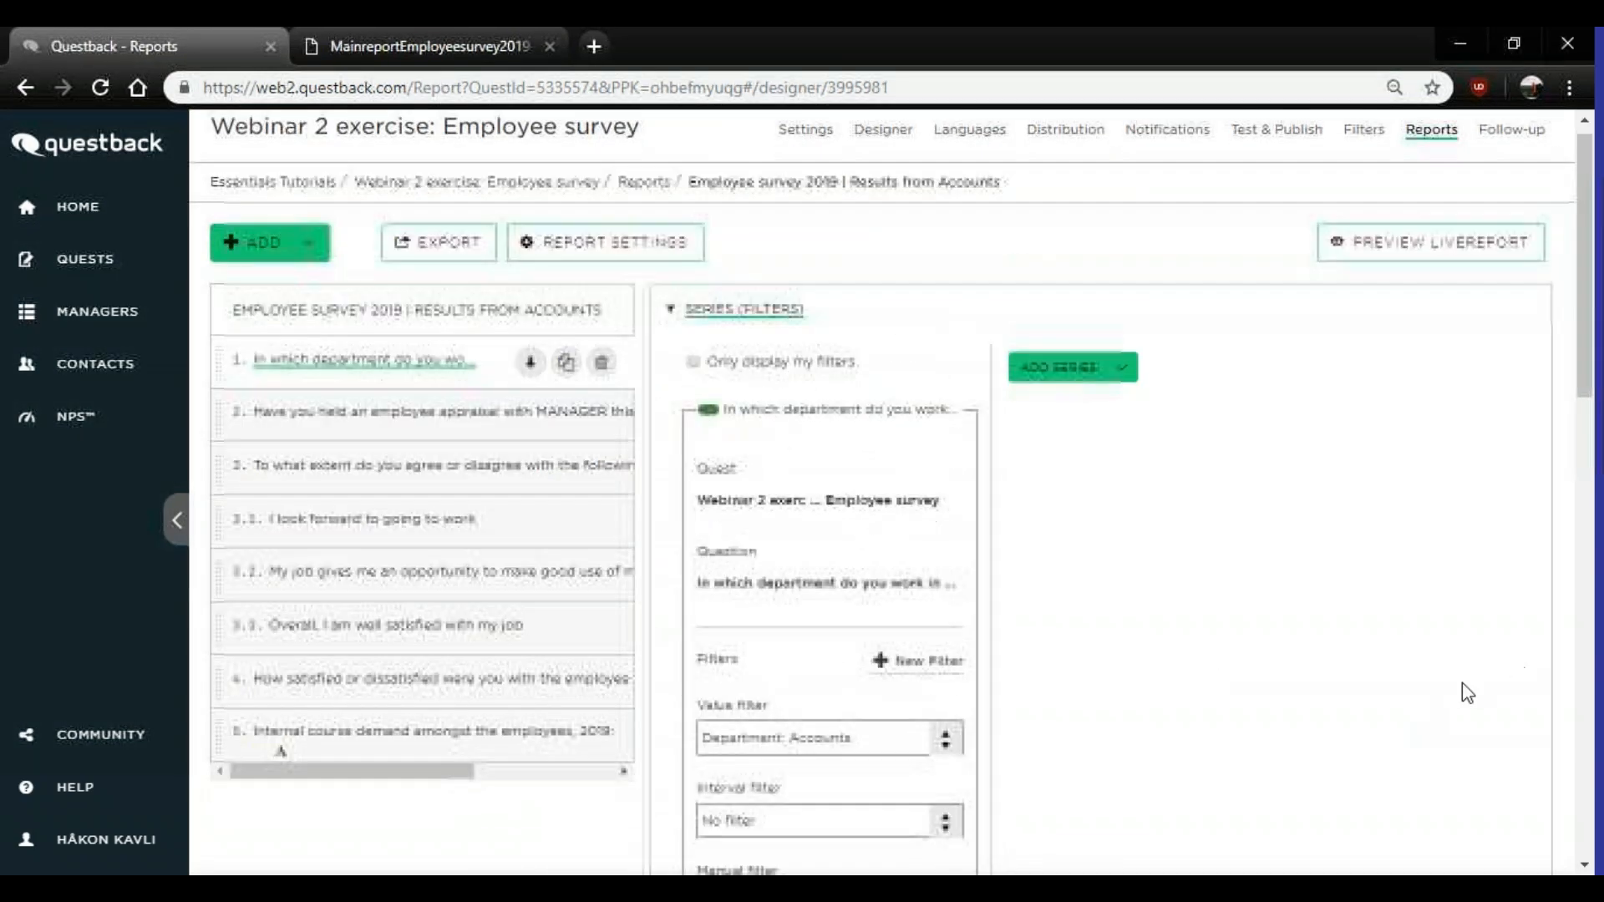
scroll(1234, 625, down, 2)
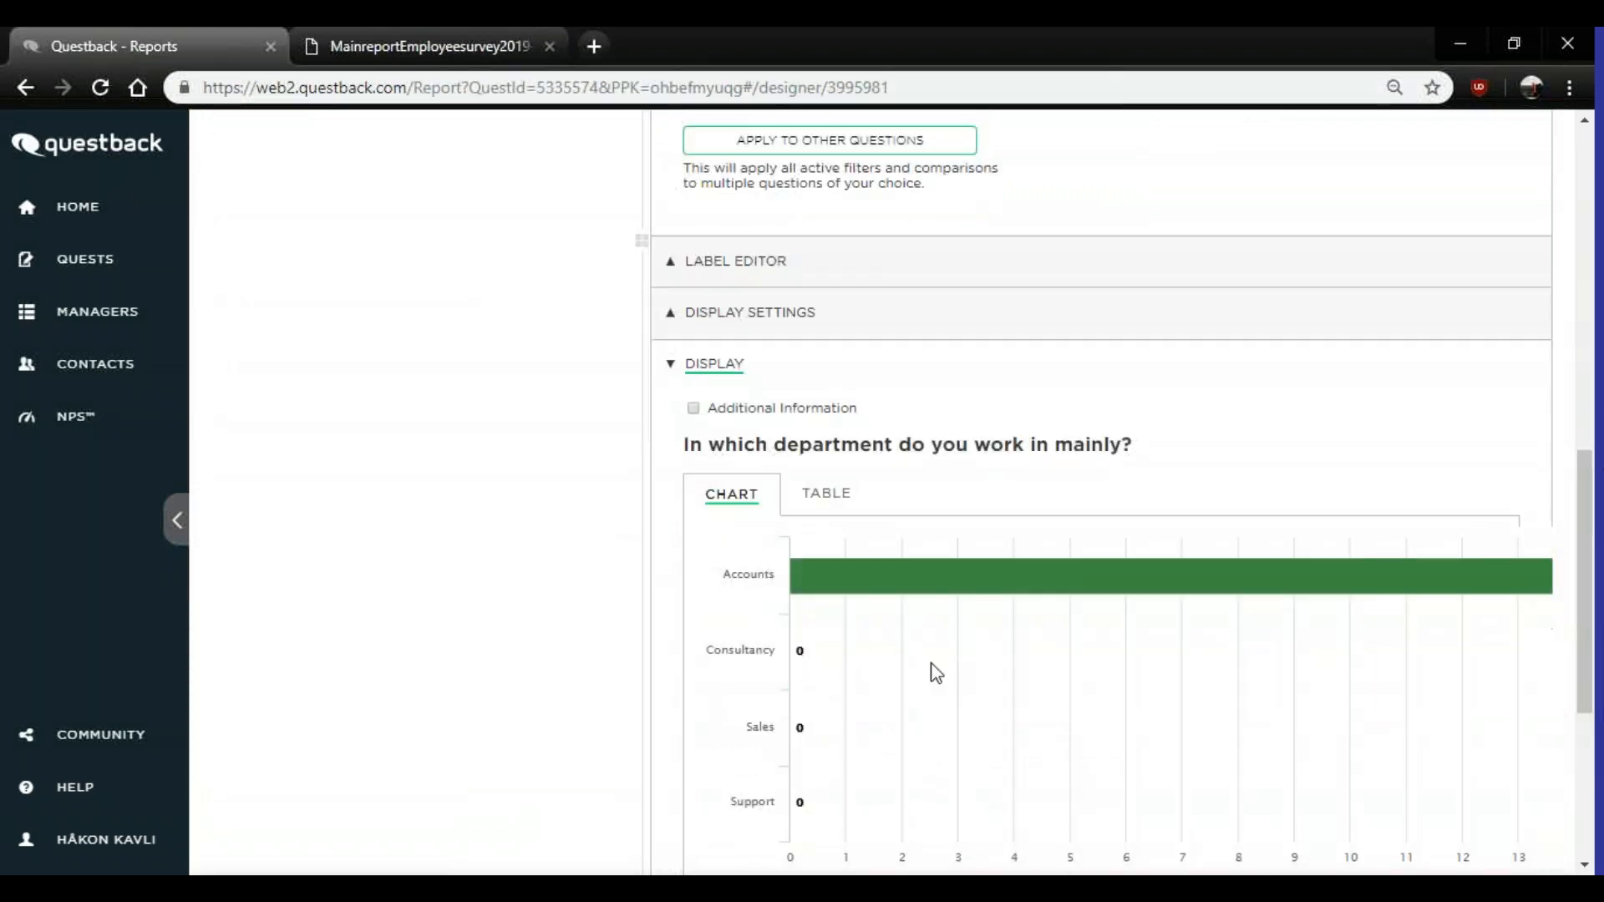
scroll(927, 593, up, 12)
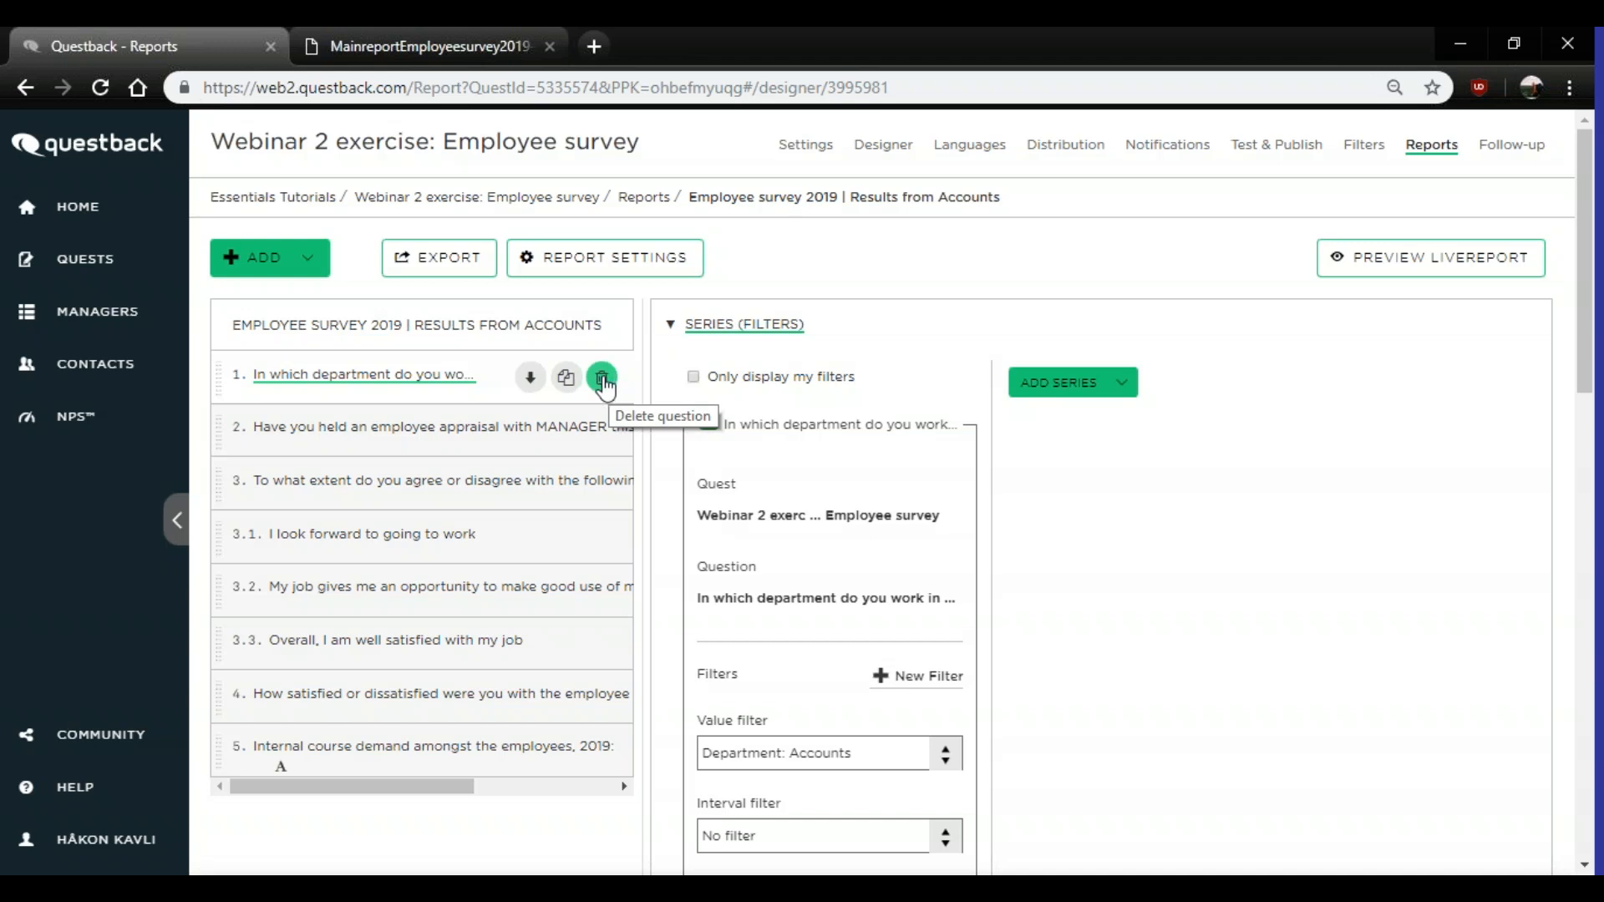
click(603, 381)
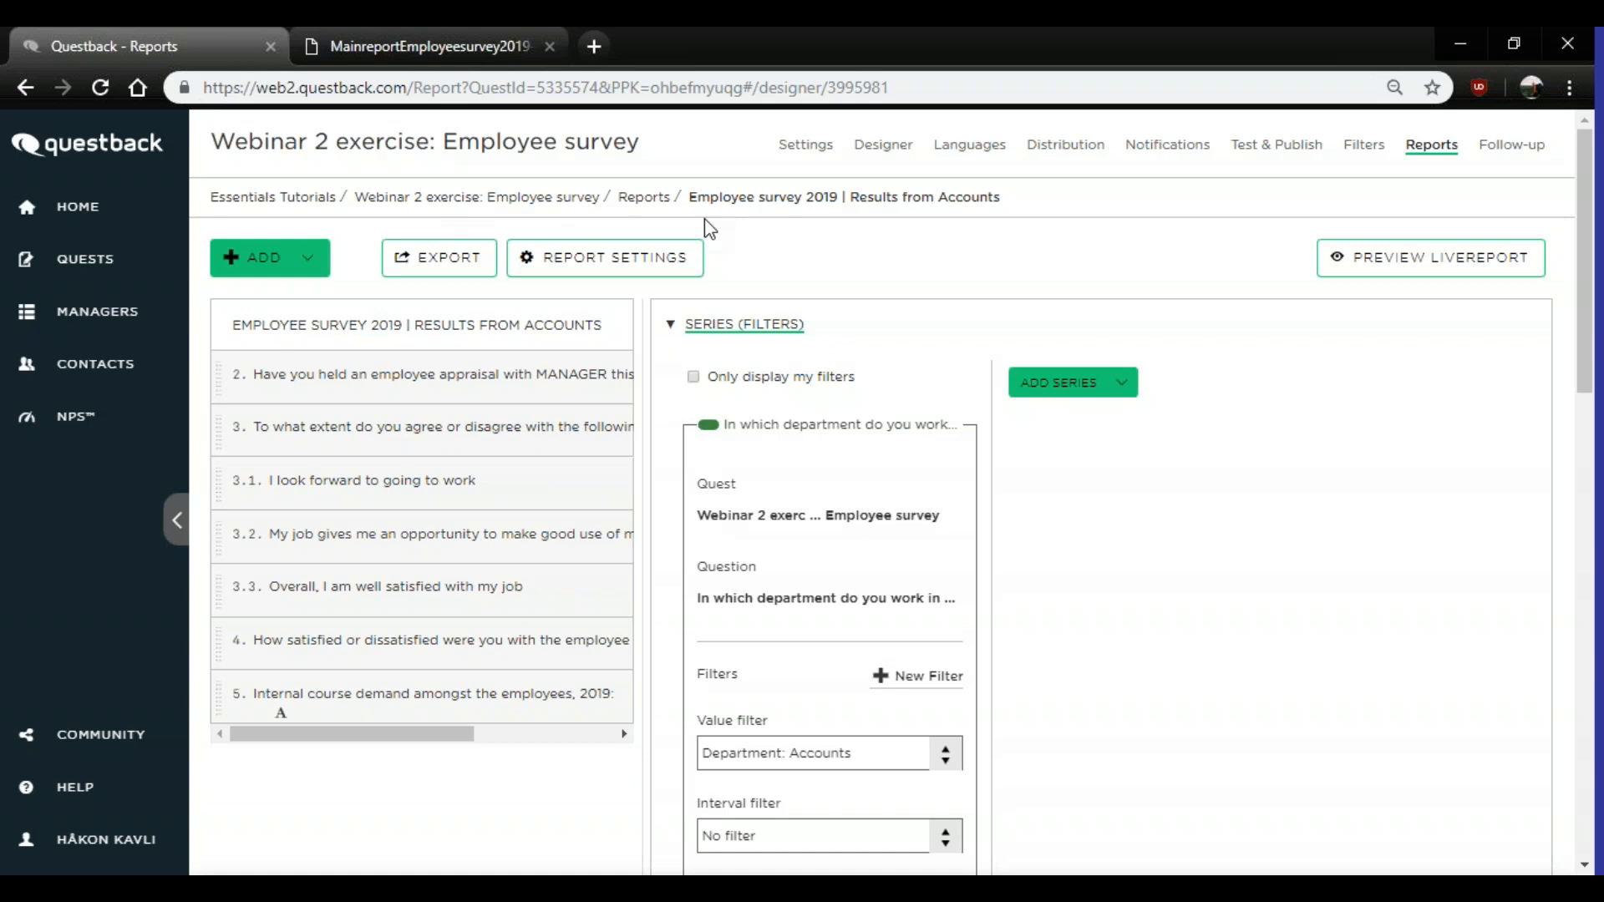
- Return to the report list and open the department question in the "Employee survey 2019 | Results from:" report
click(645, 201)
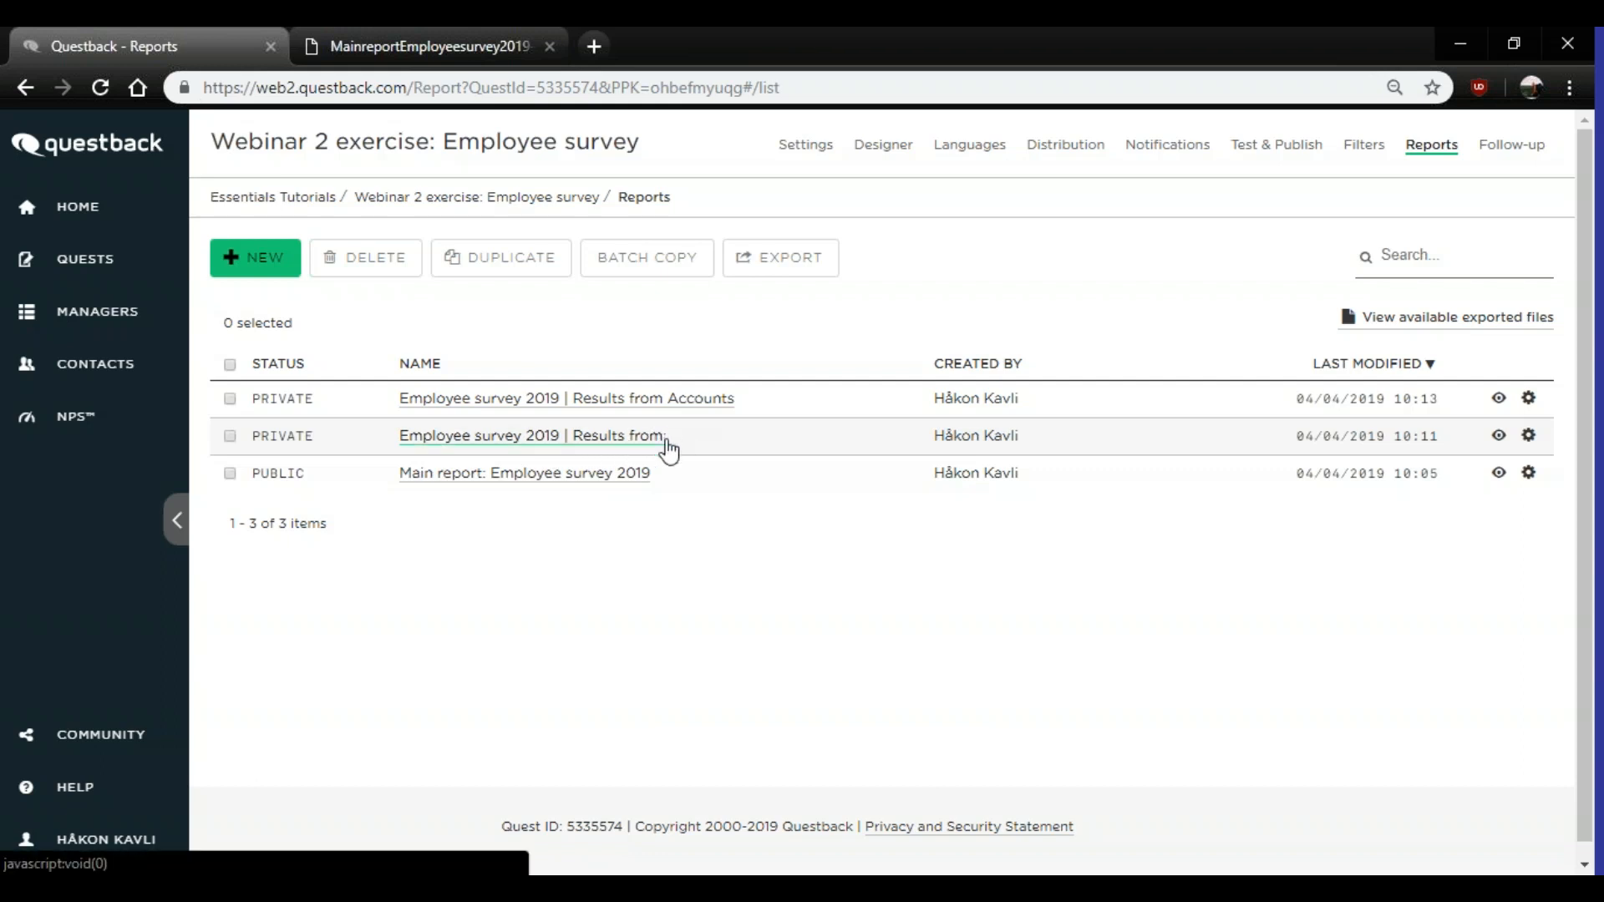
click(233, 441)
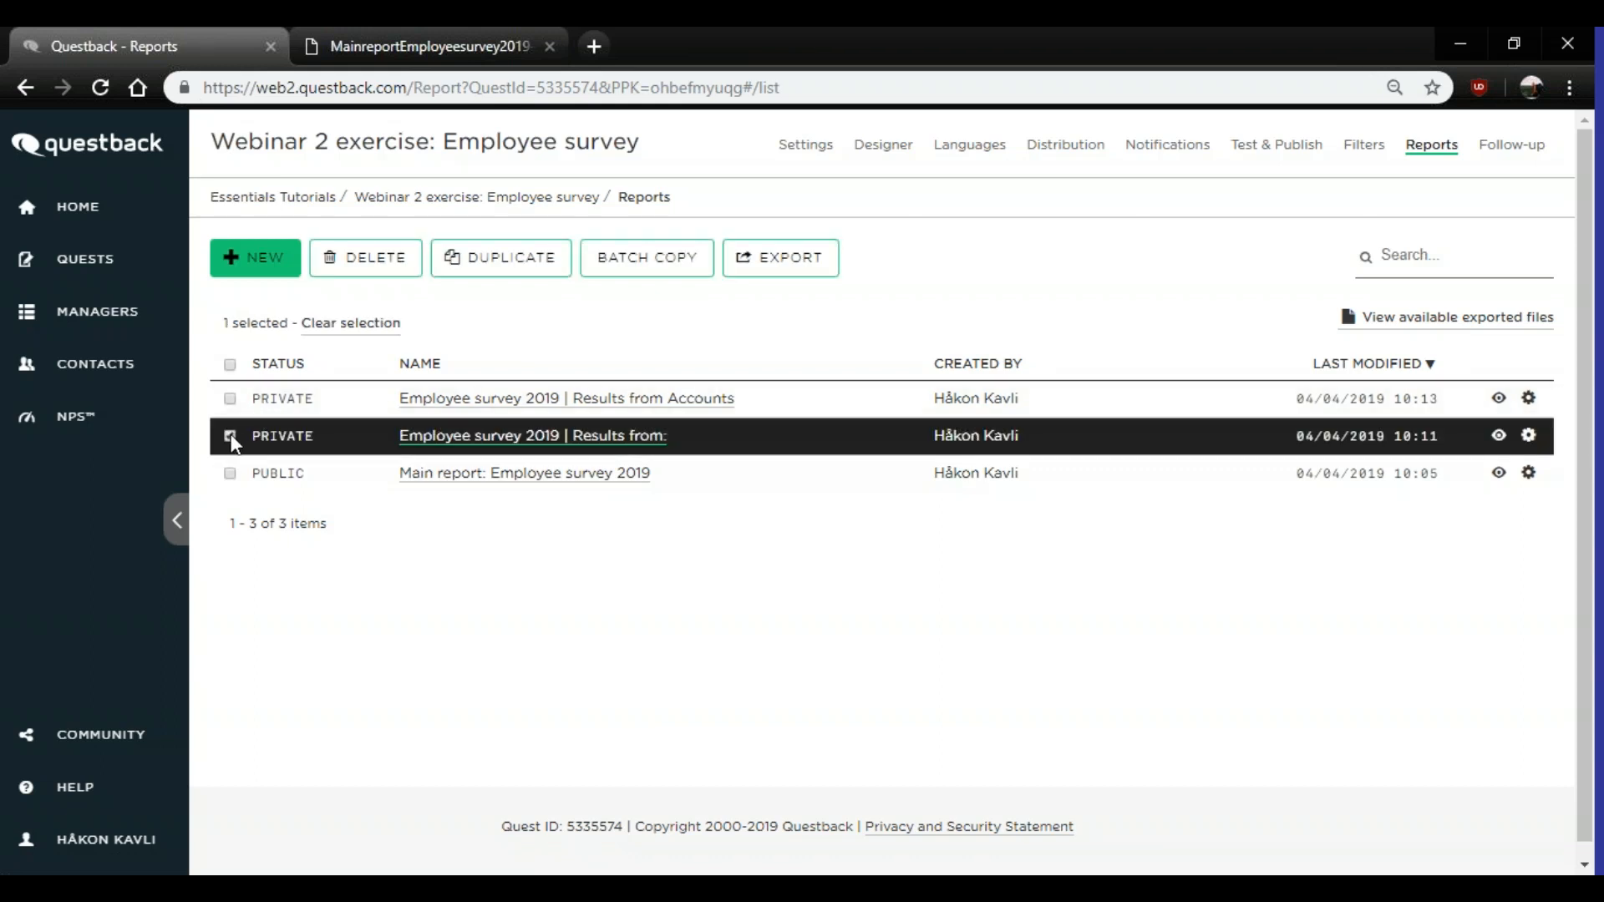
click(232, 435)
click(488, 443)
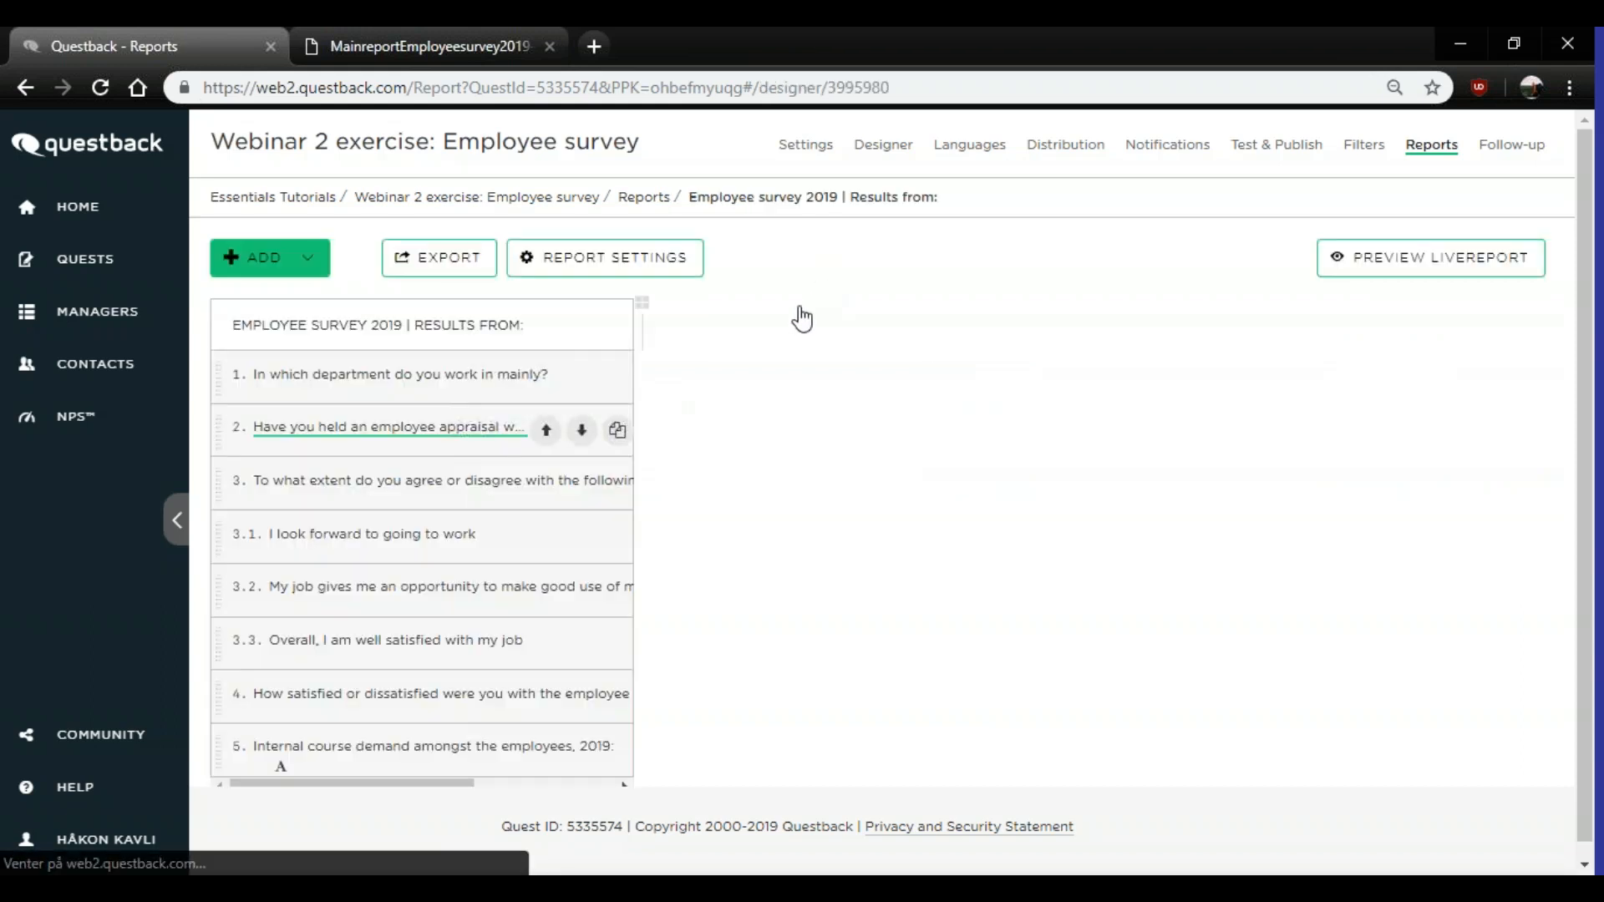
click(425, 373)
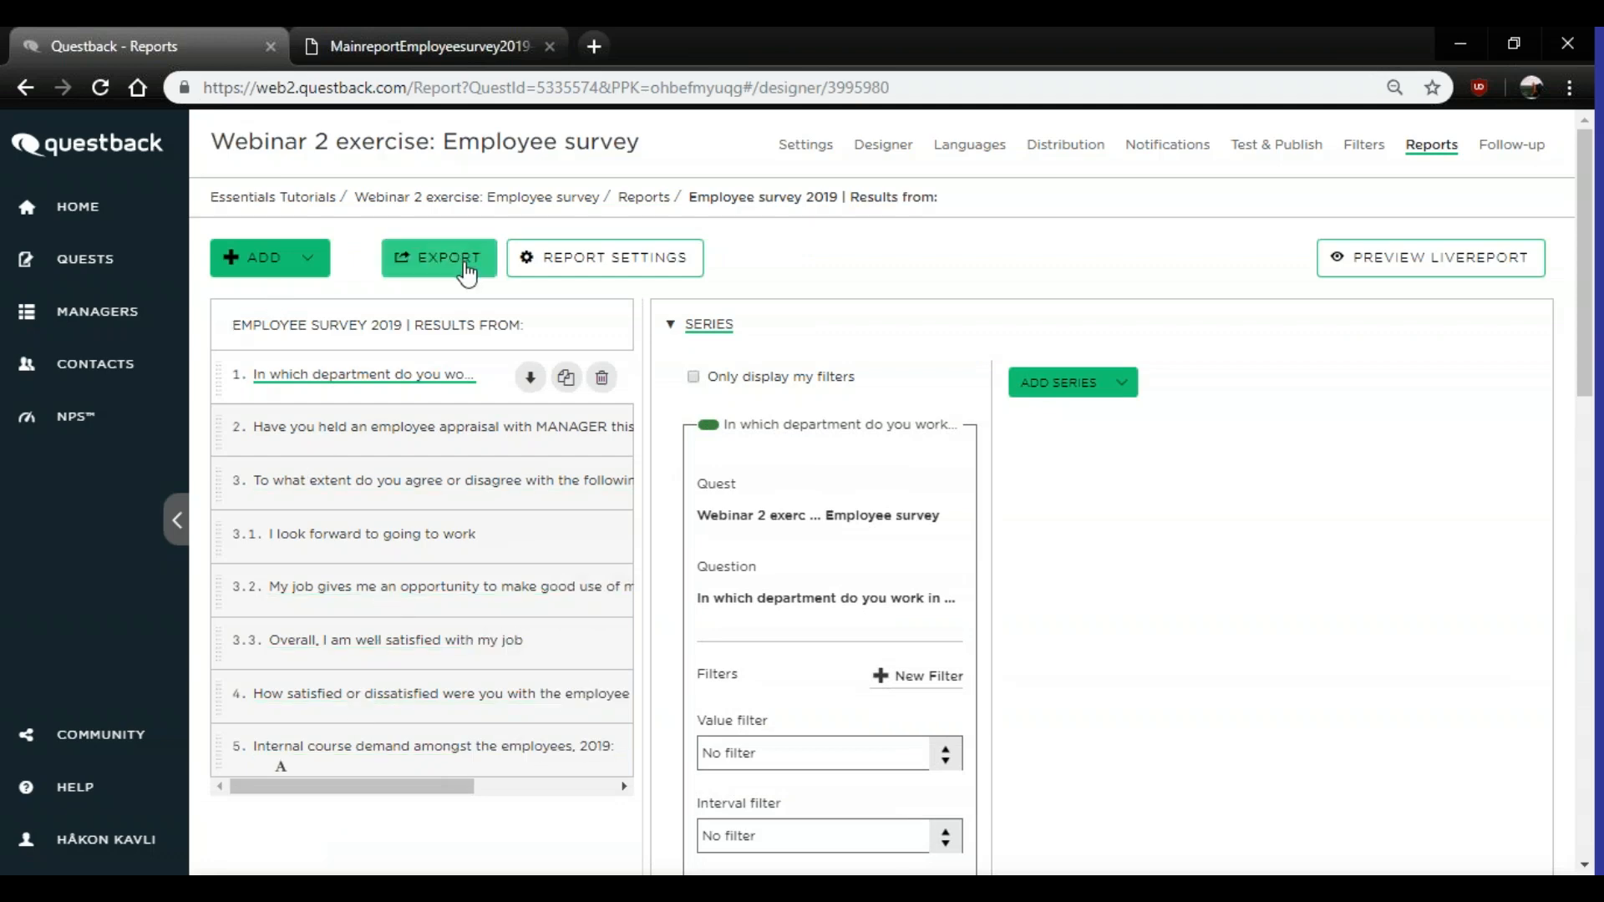
scroll(900, 361, down, 10)
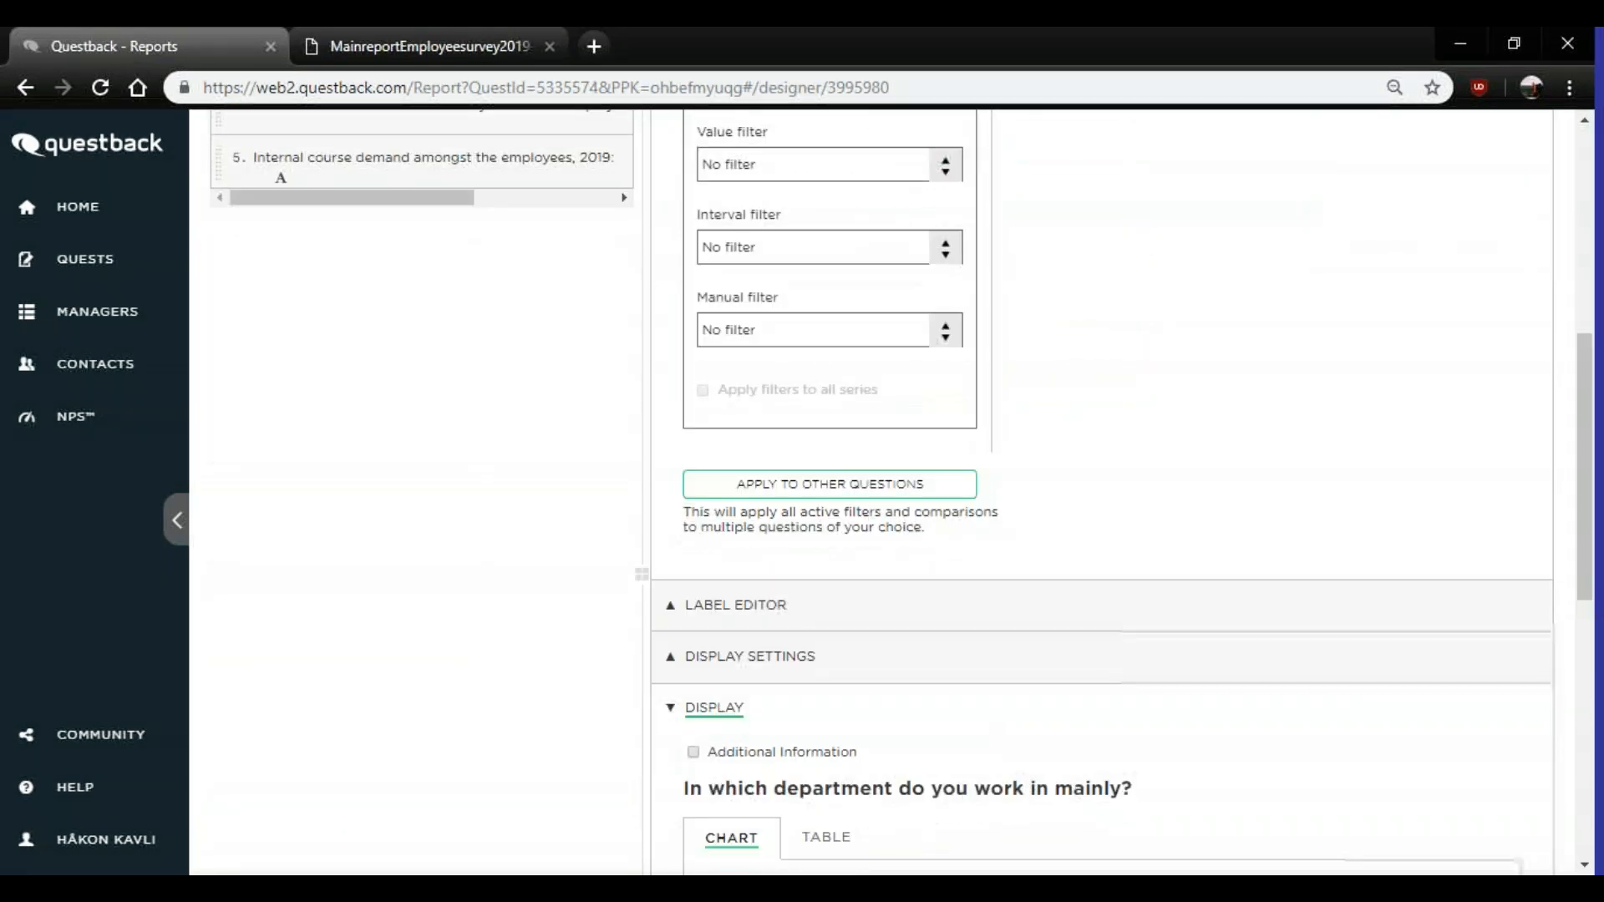
scroll(1106, 690, up, 12)
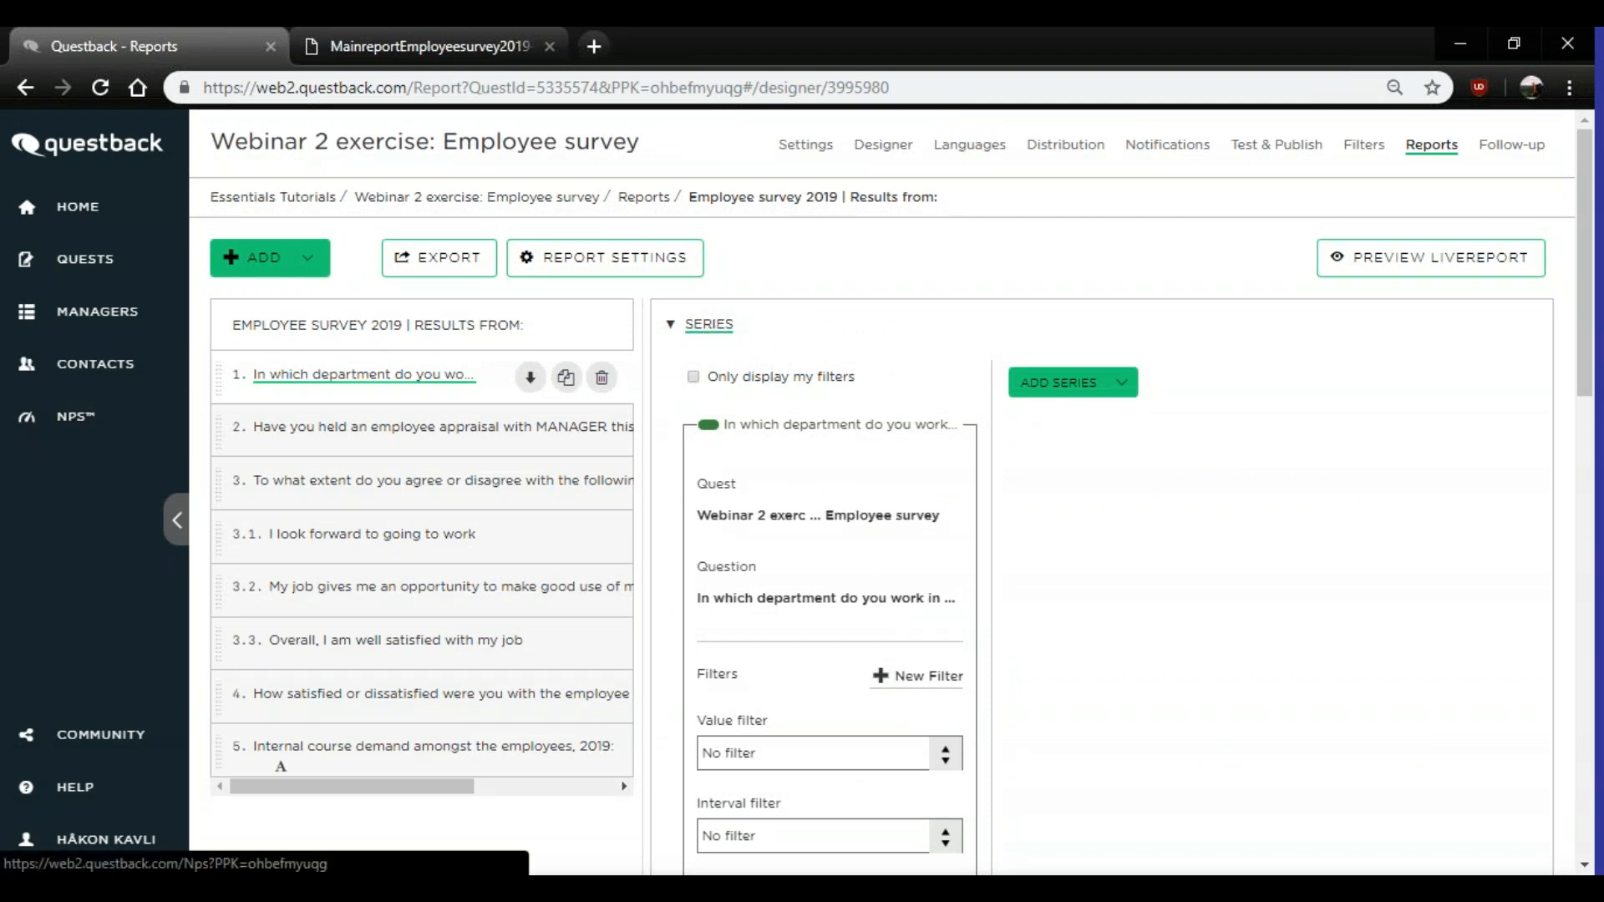
- Add a cross tabulation with question 1, "In which department do you work in mainly?", to the department question and save it
click(1114, 399)
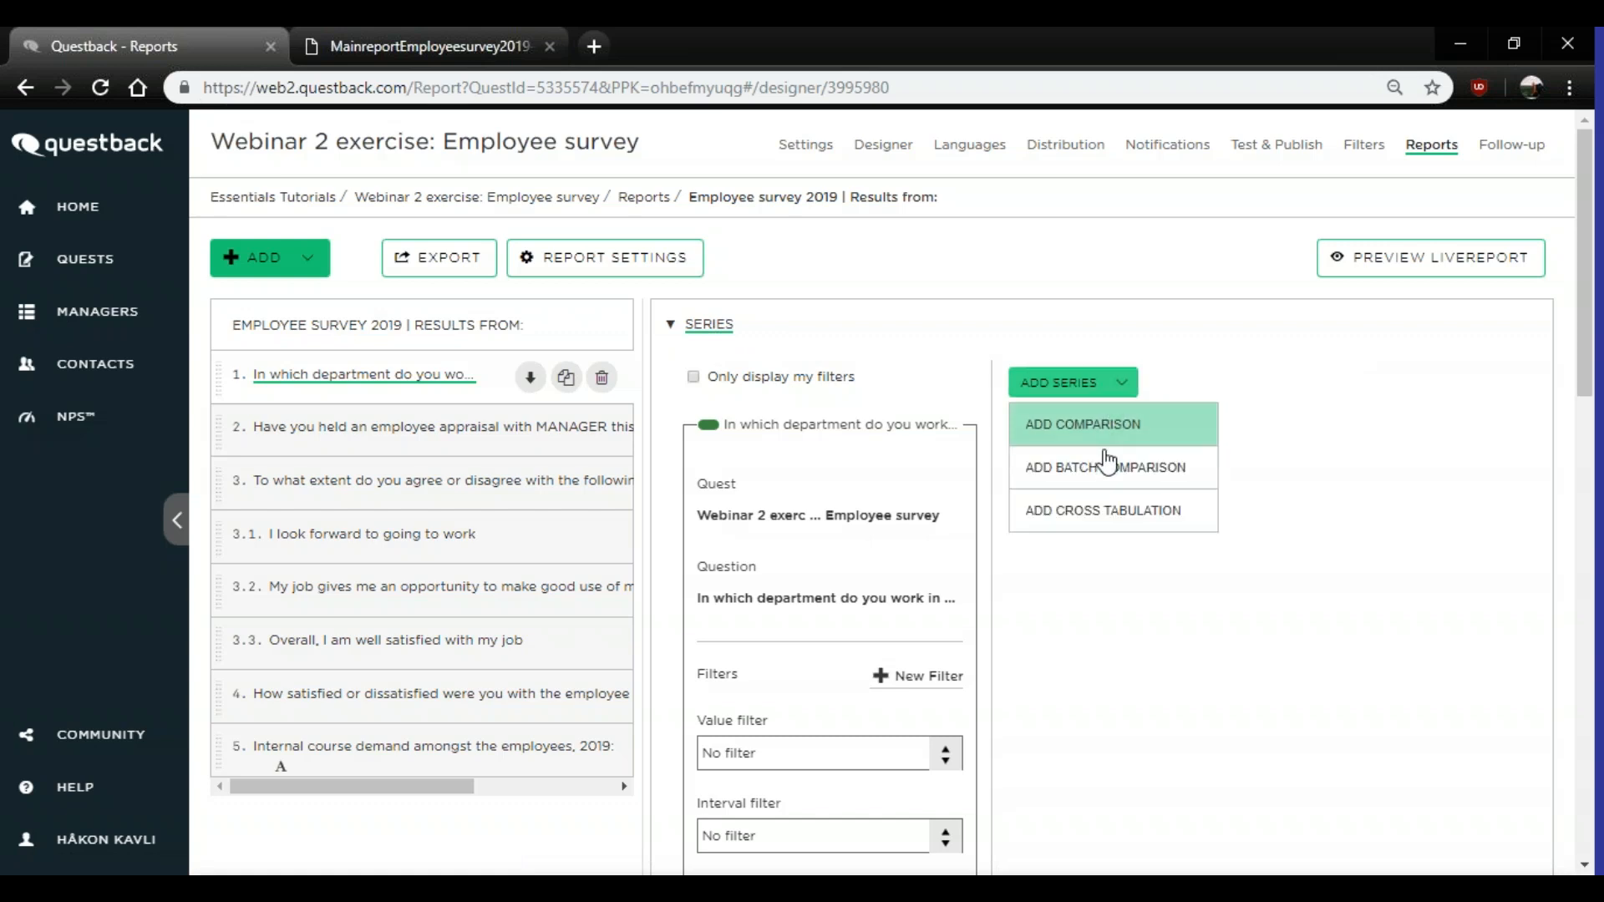
click(1097, 522)
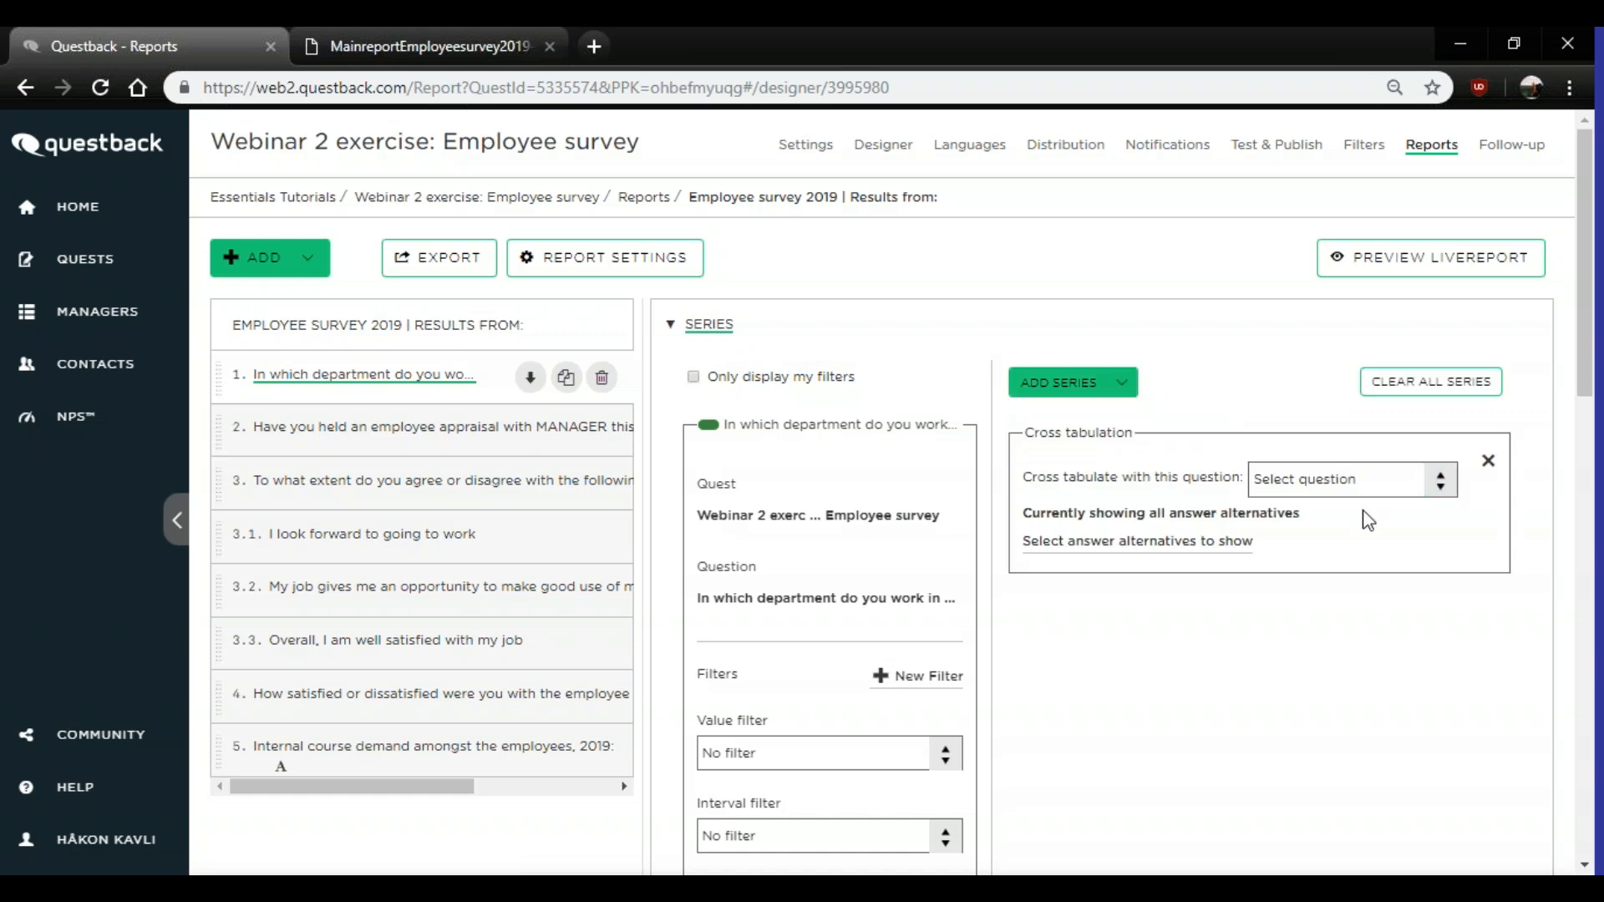
click(1366, 485)
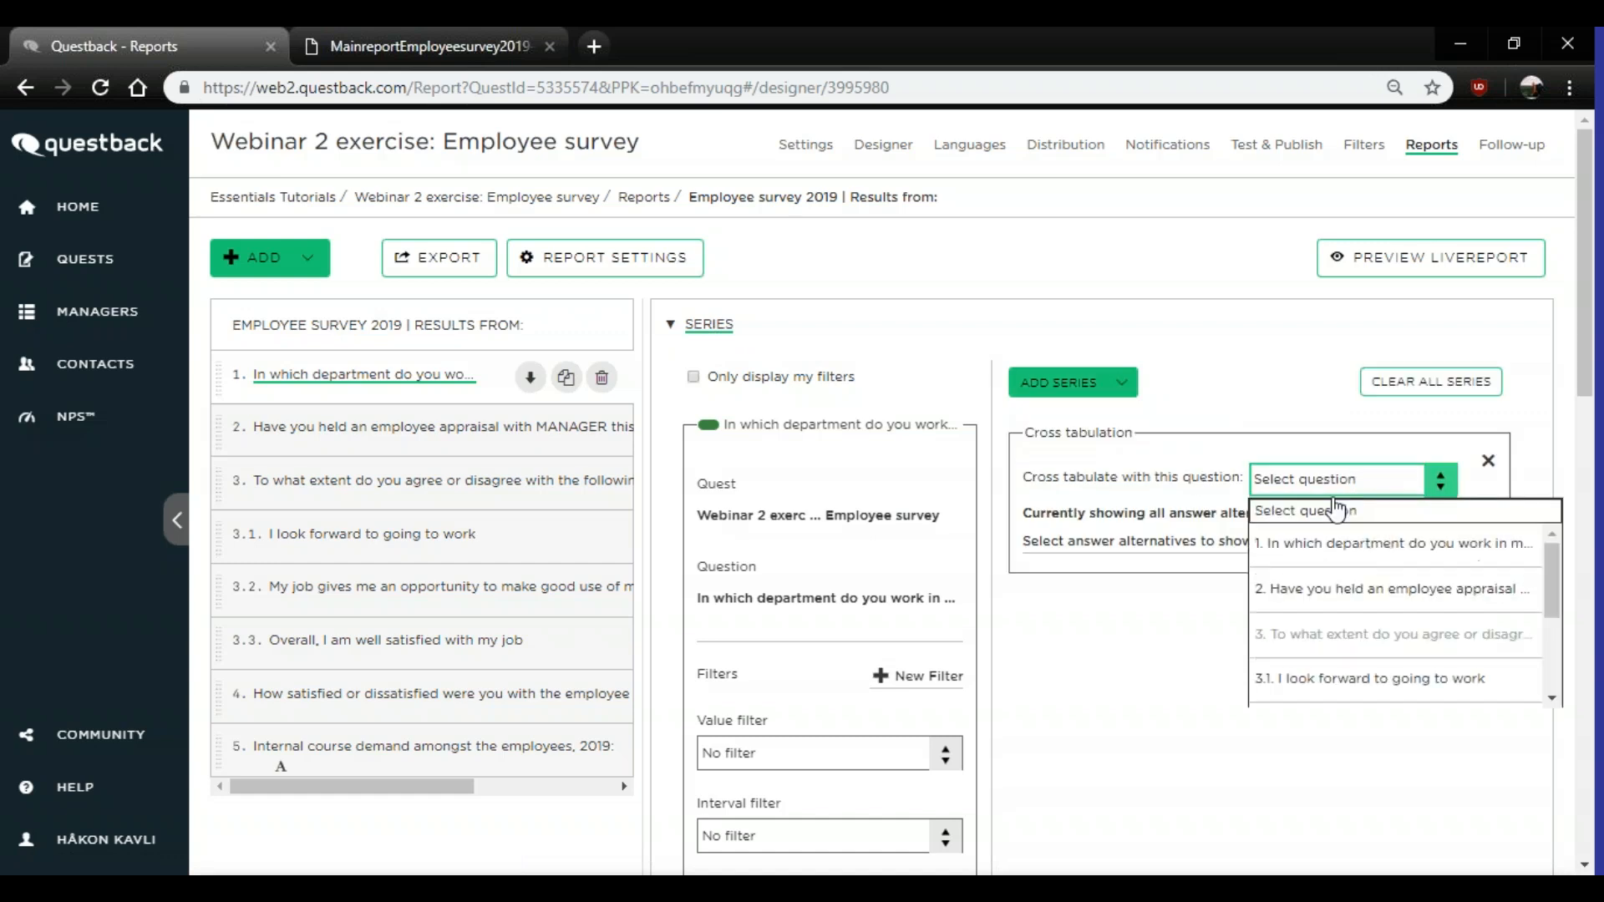
click(1301, 550)
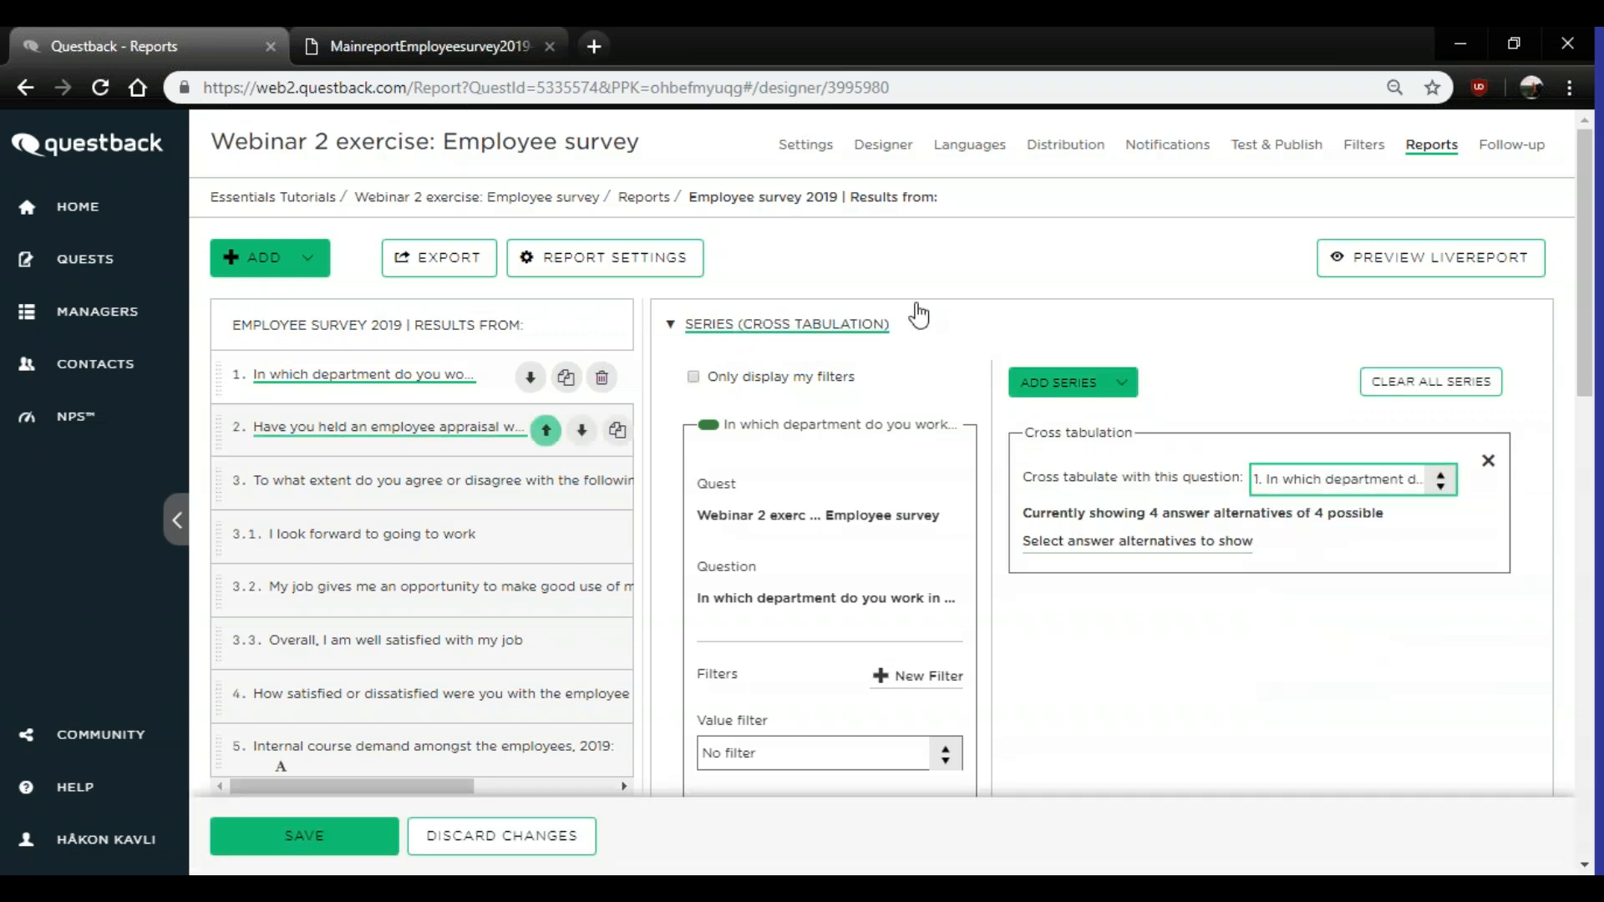
scroll(1149, 467, down, 8)
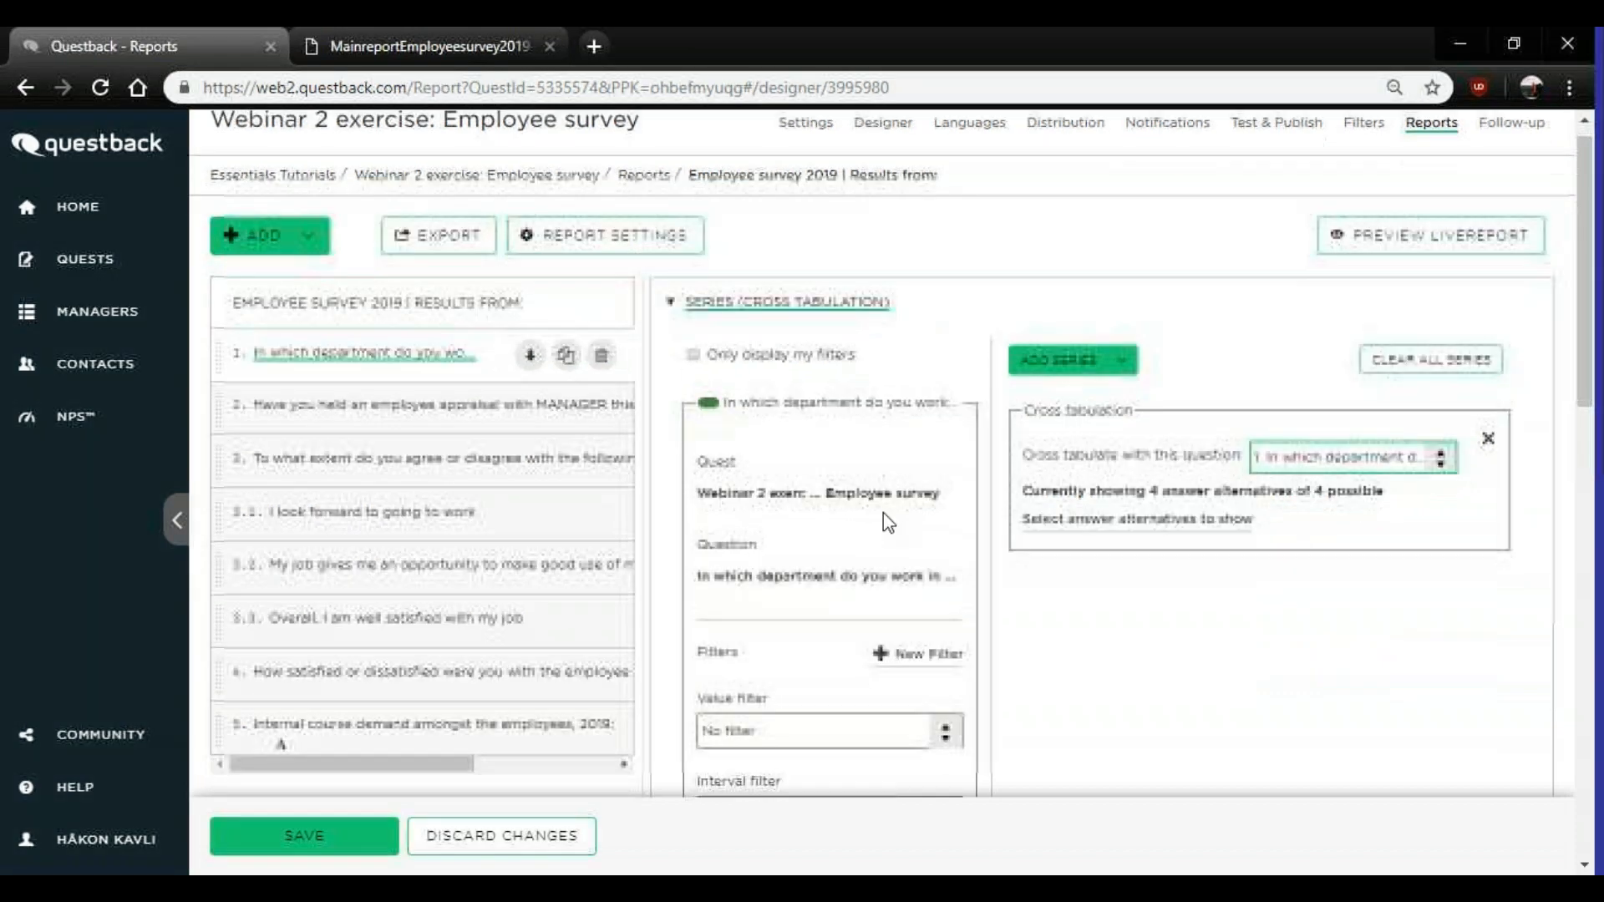
scroll(1168, 482, down, 4)
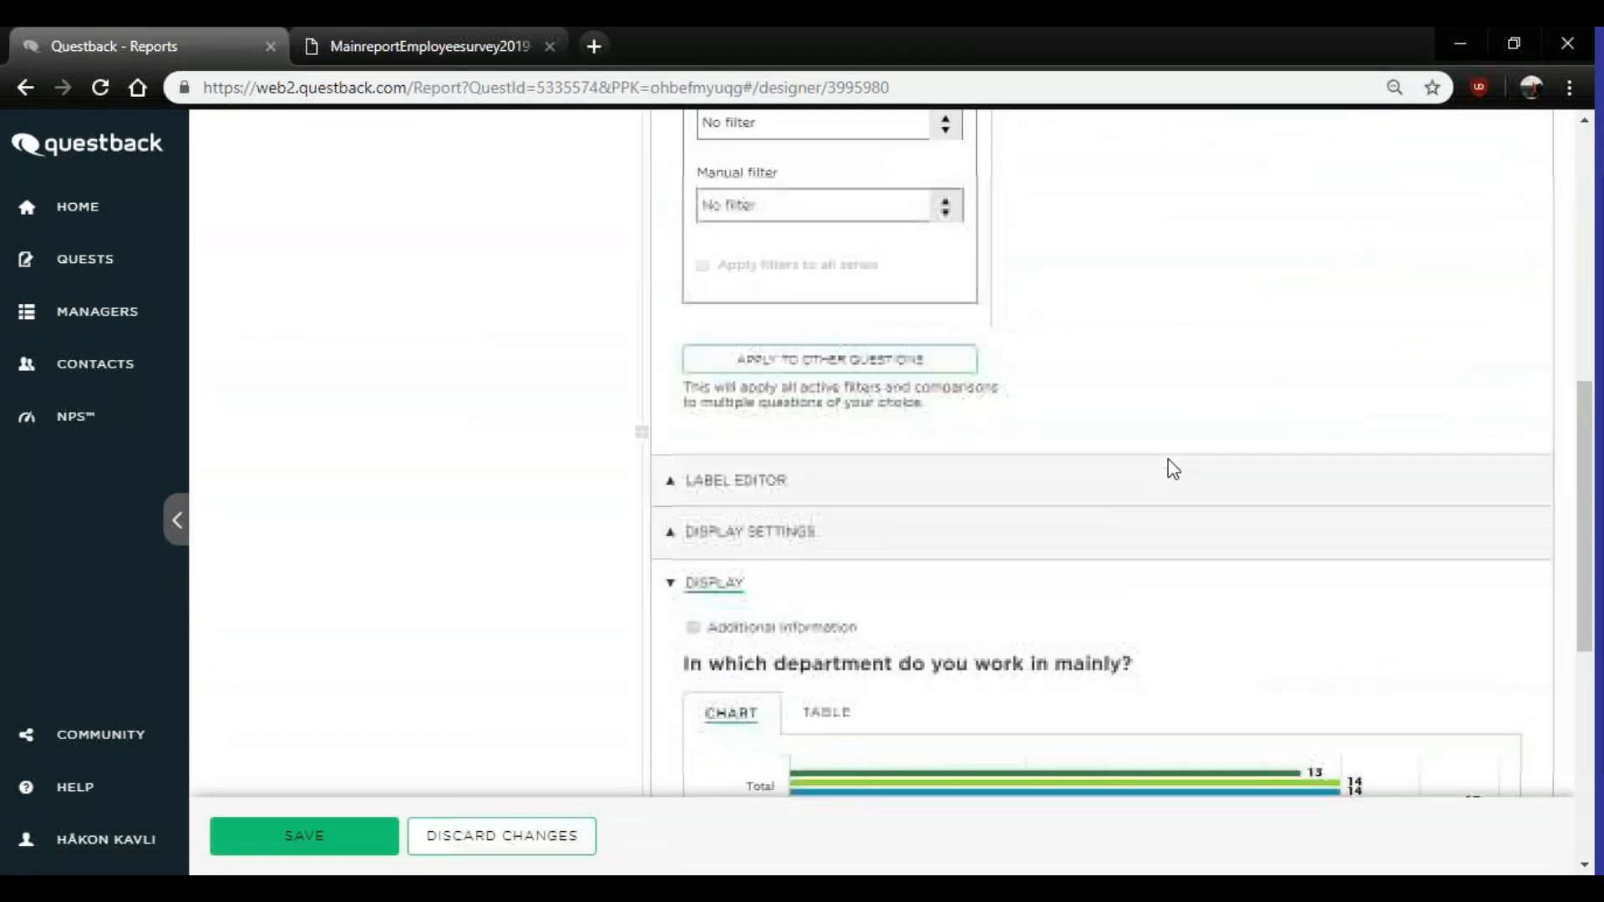
click(315, 847)
scroll(1151, 553, down, 1)
scroll(1151, 553, down, 1)
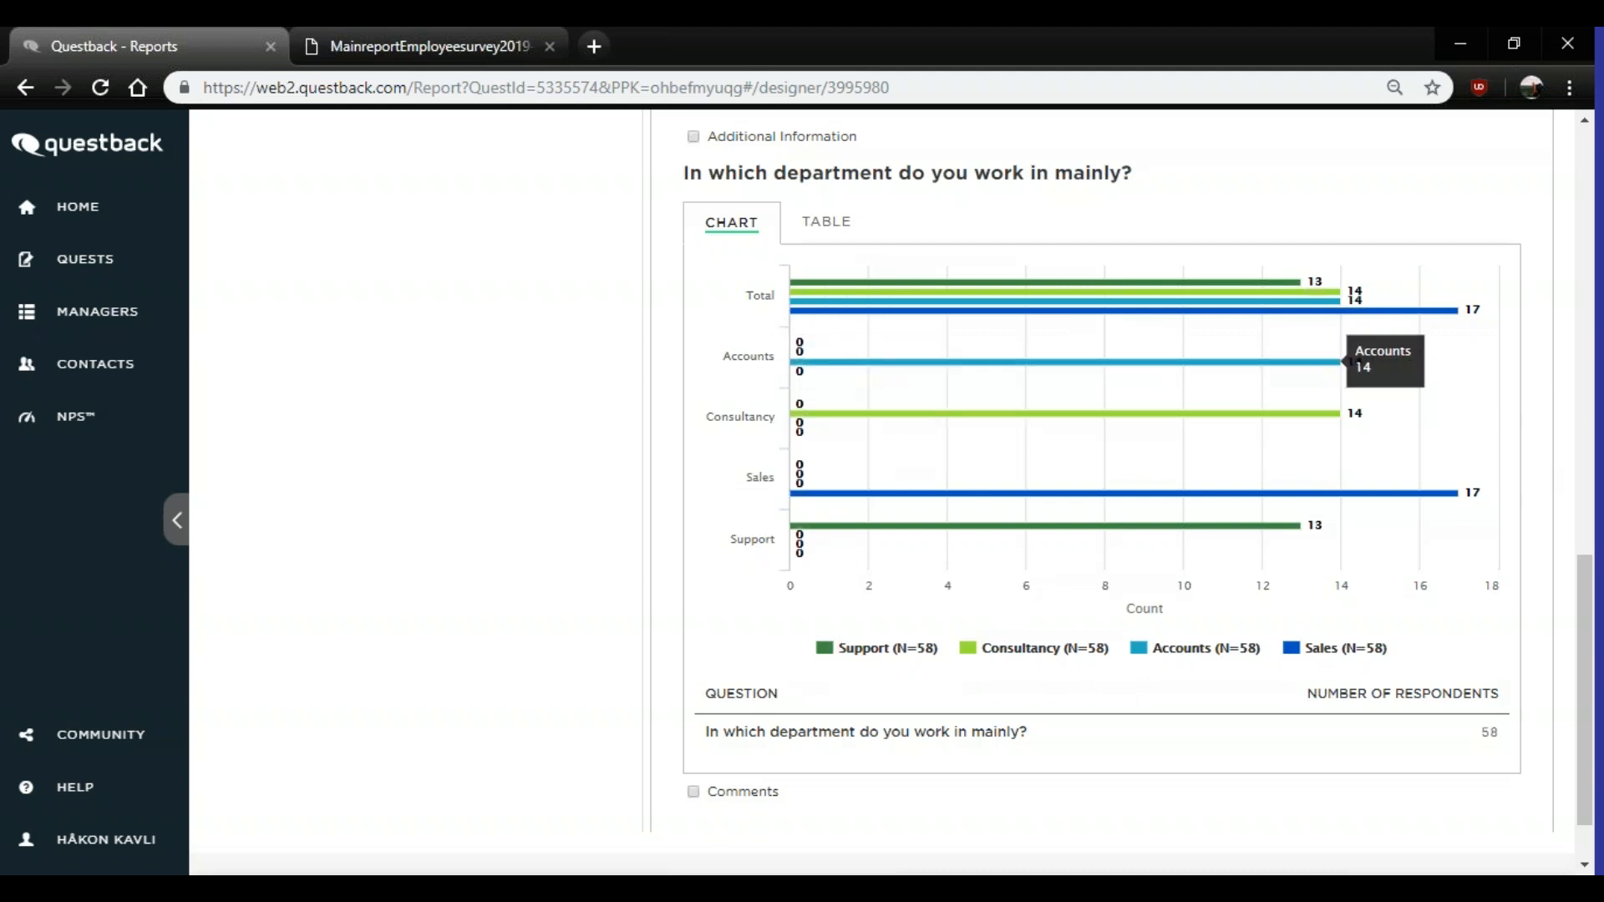
- Apply the department cross tabulation to all other available questions in the report
scroll(895, 454, up, 12)
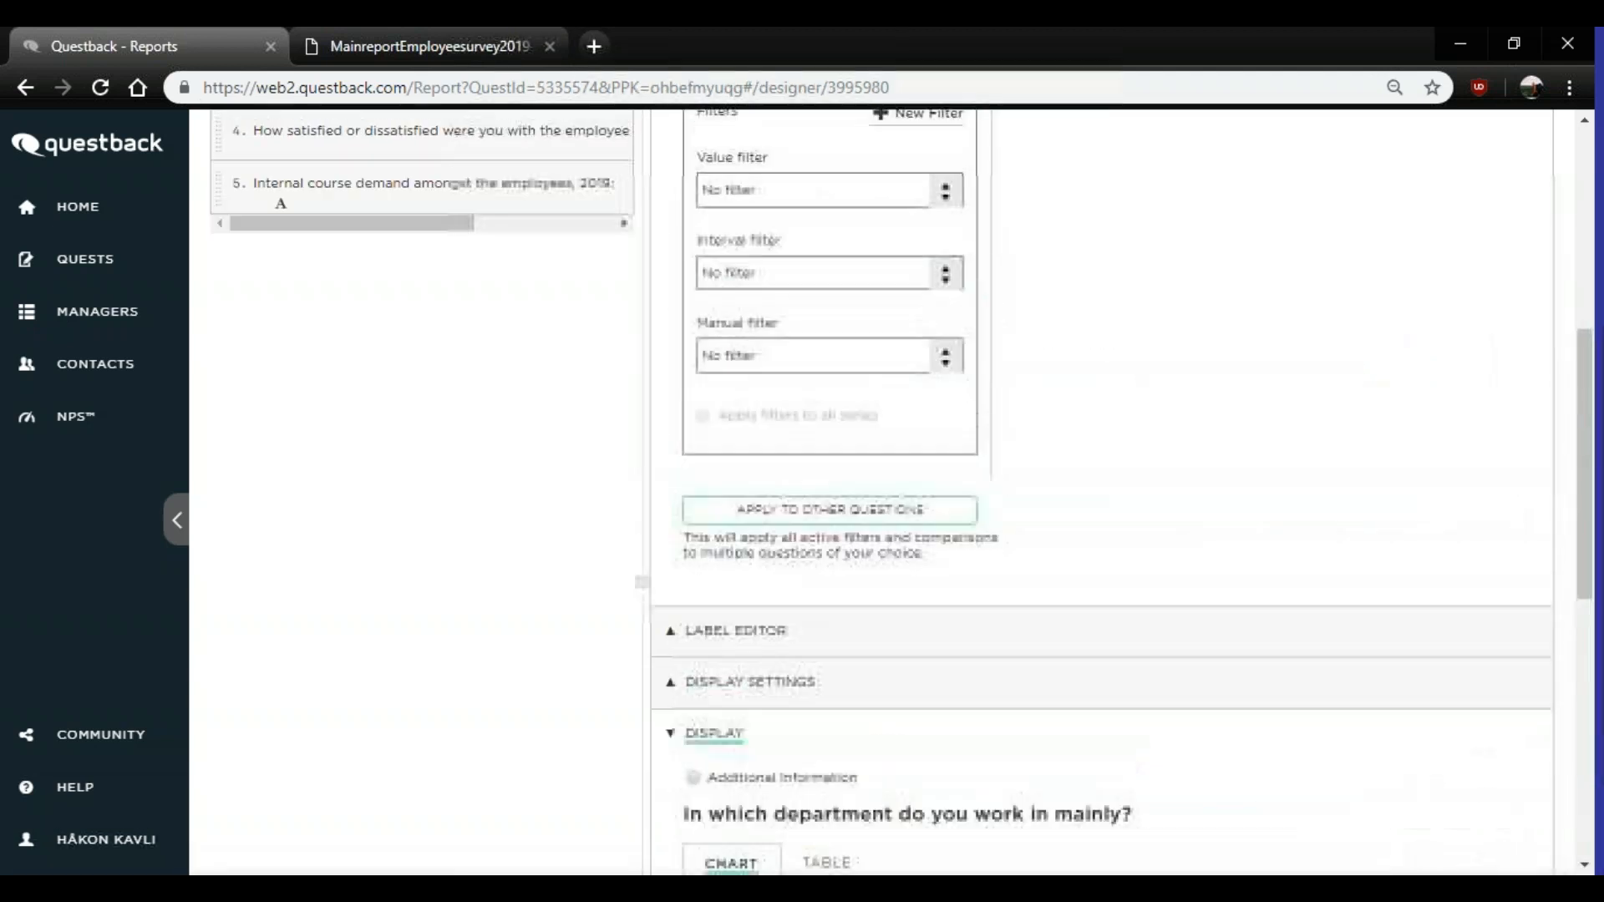
scroll(1211, 645, down, 6)
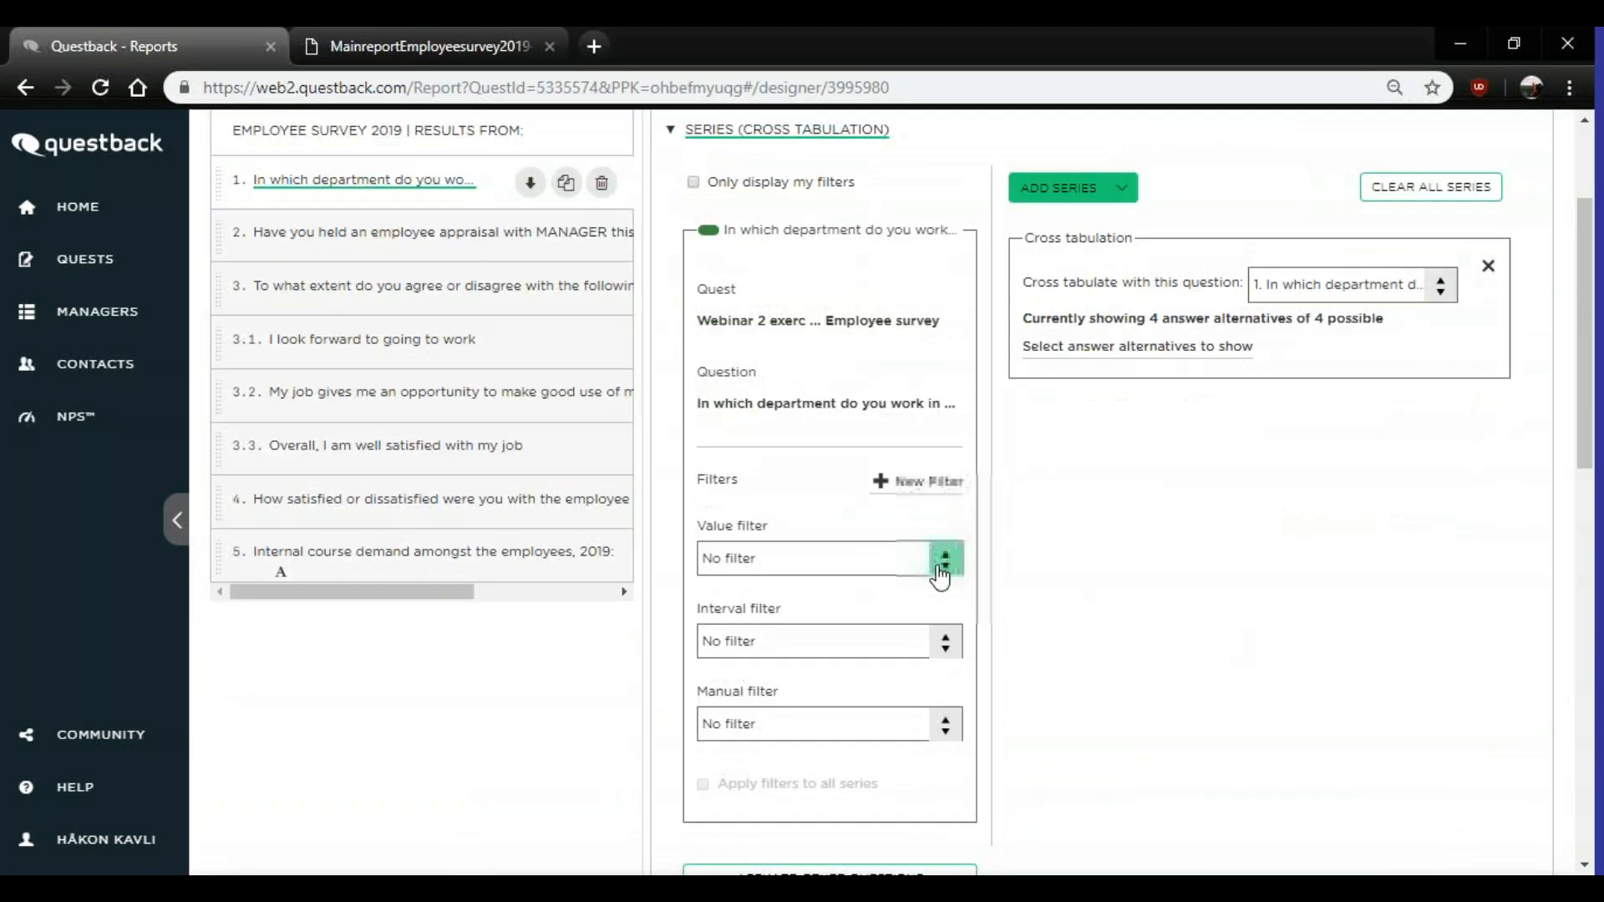
click(800, 609)
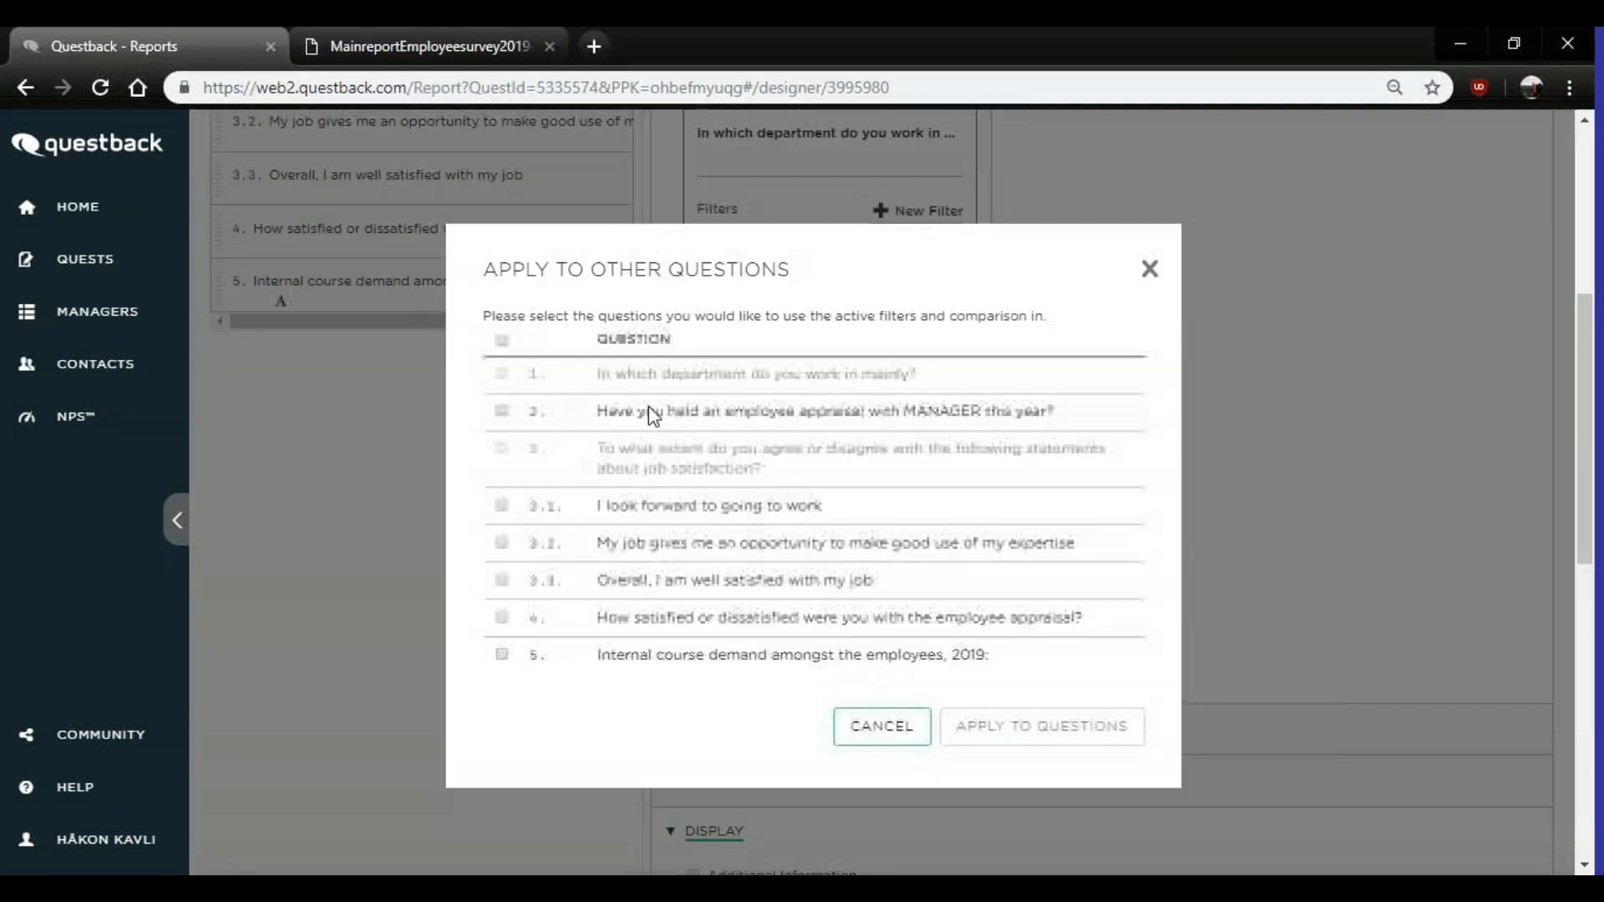
click(502, 341)
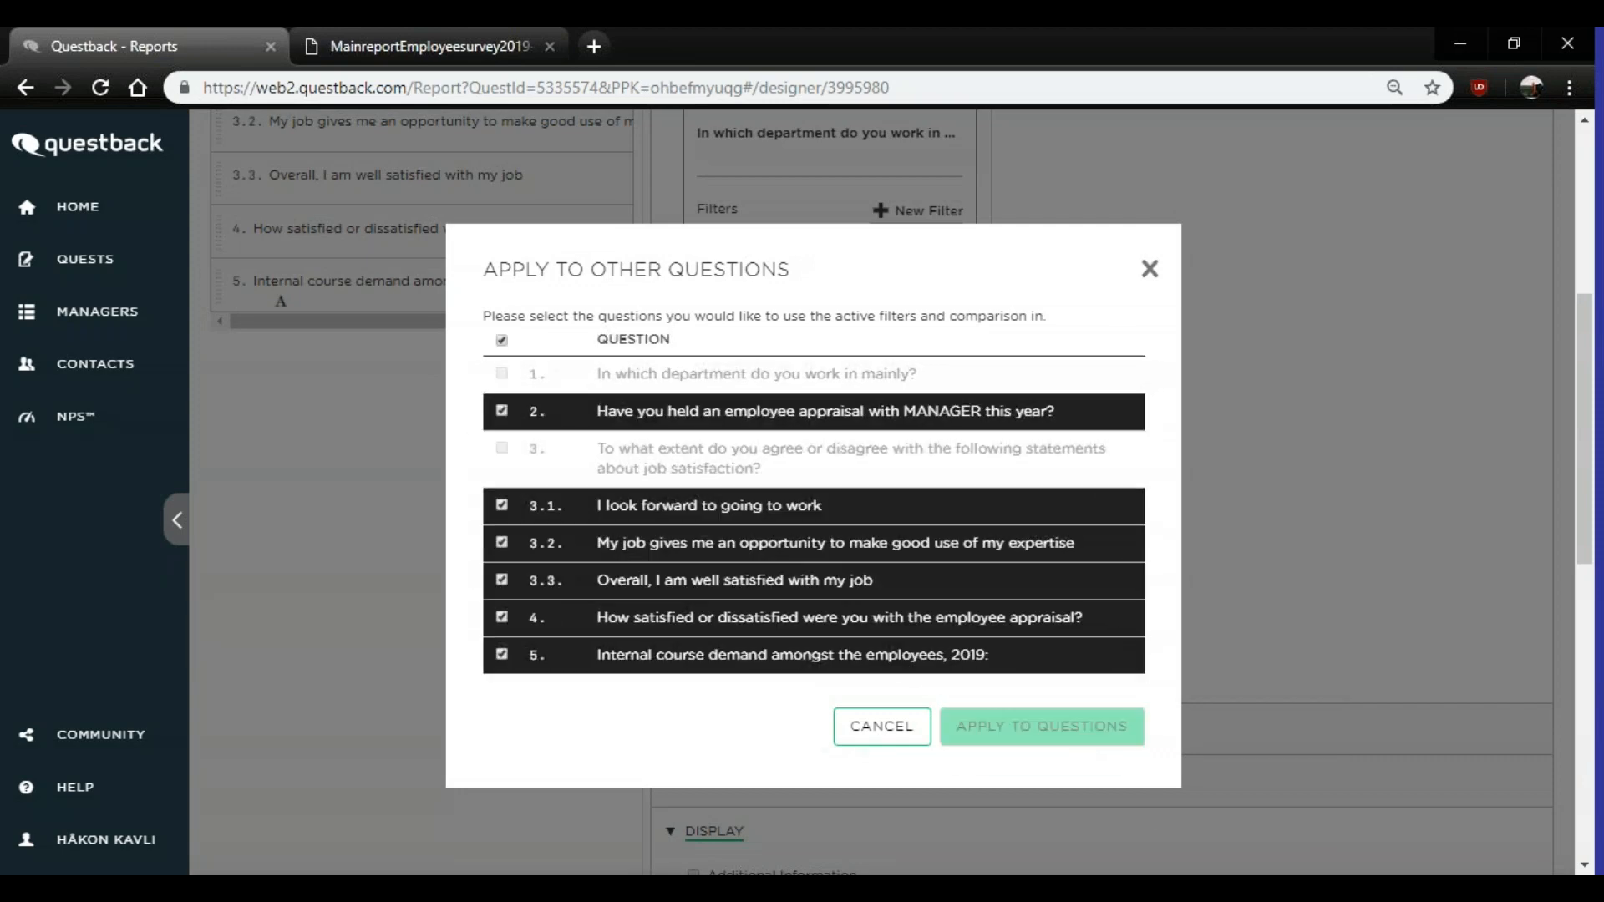
click(1078, 727)
- Open question 2 on employee appraisals and examine its chart cross-tabulated by department
scroll(1088, 584, up, 6)
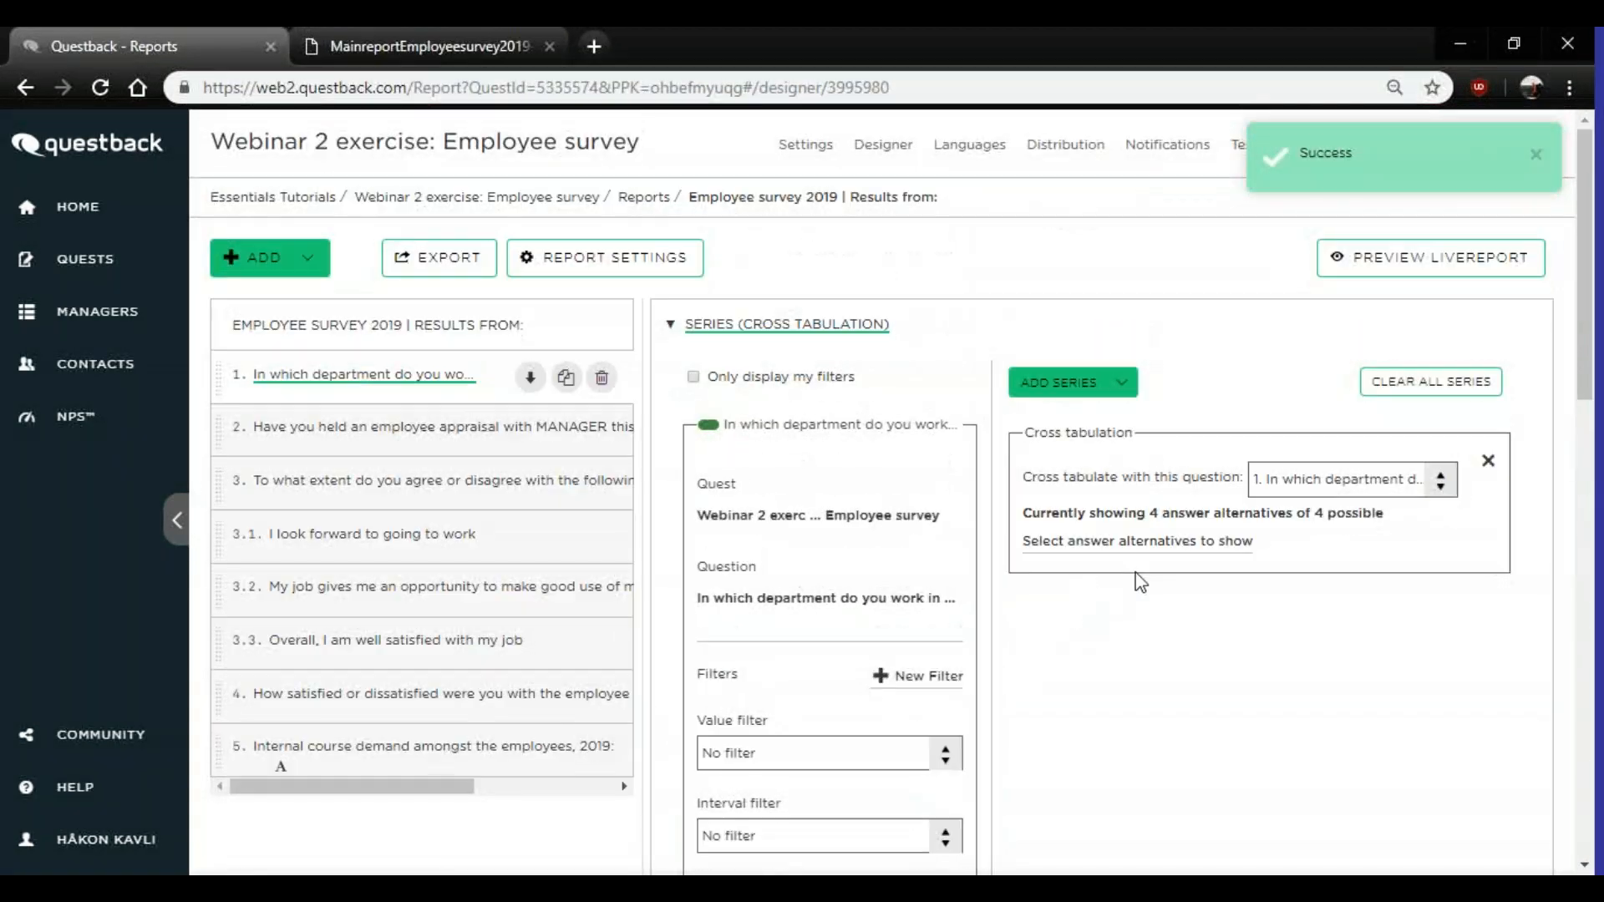
click(352, 427)
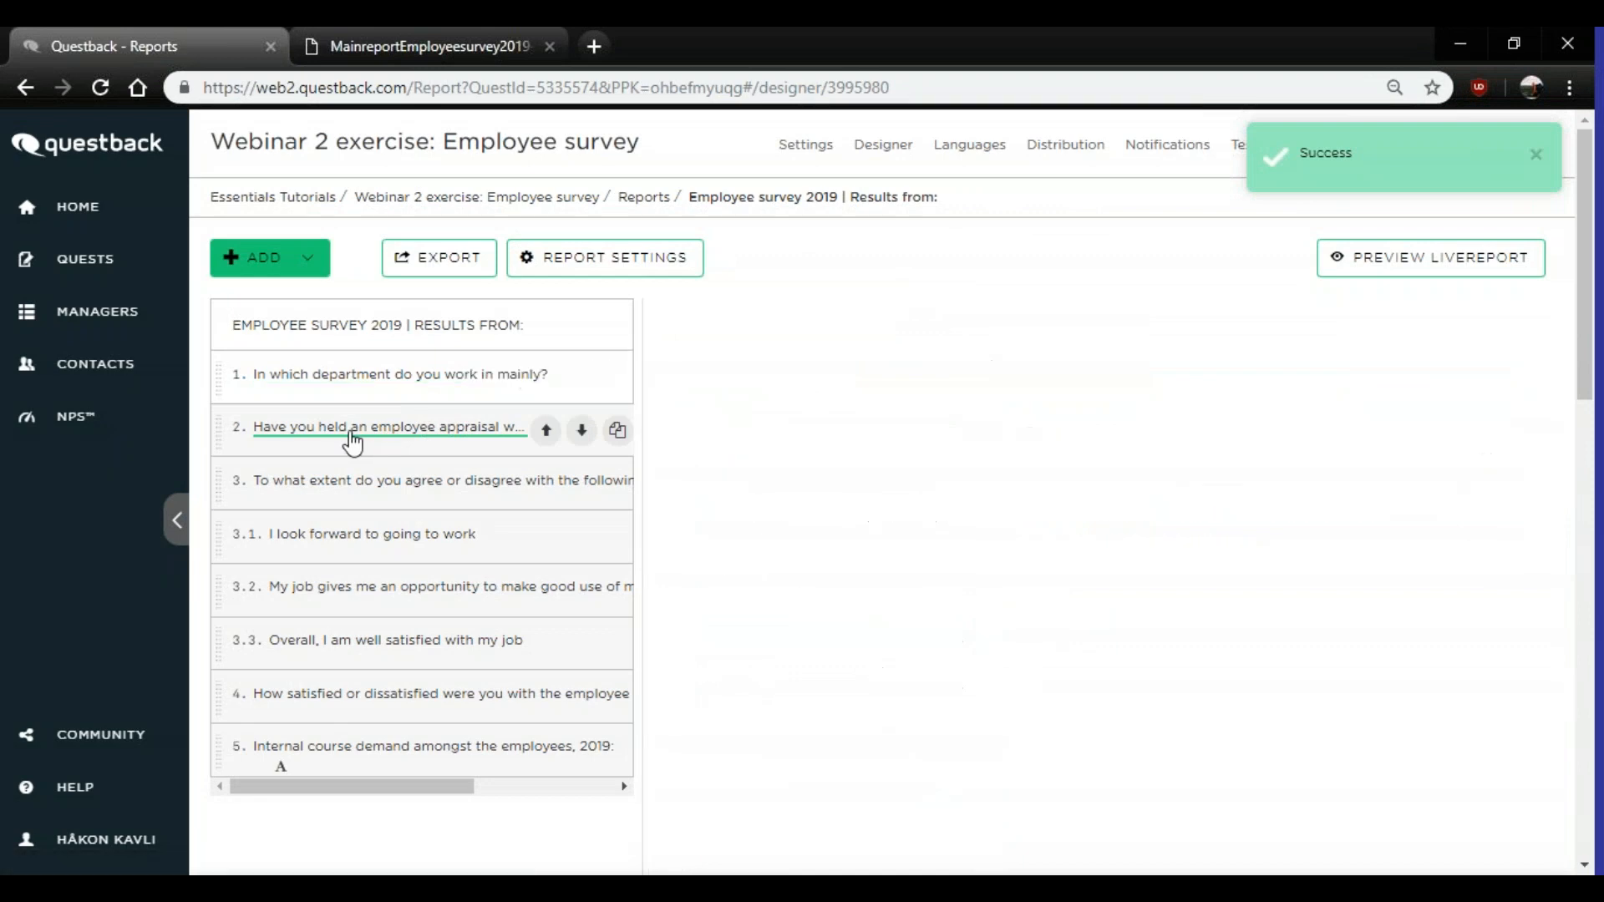
scroll(1321, 462, down, 10)
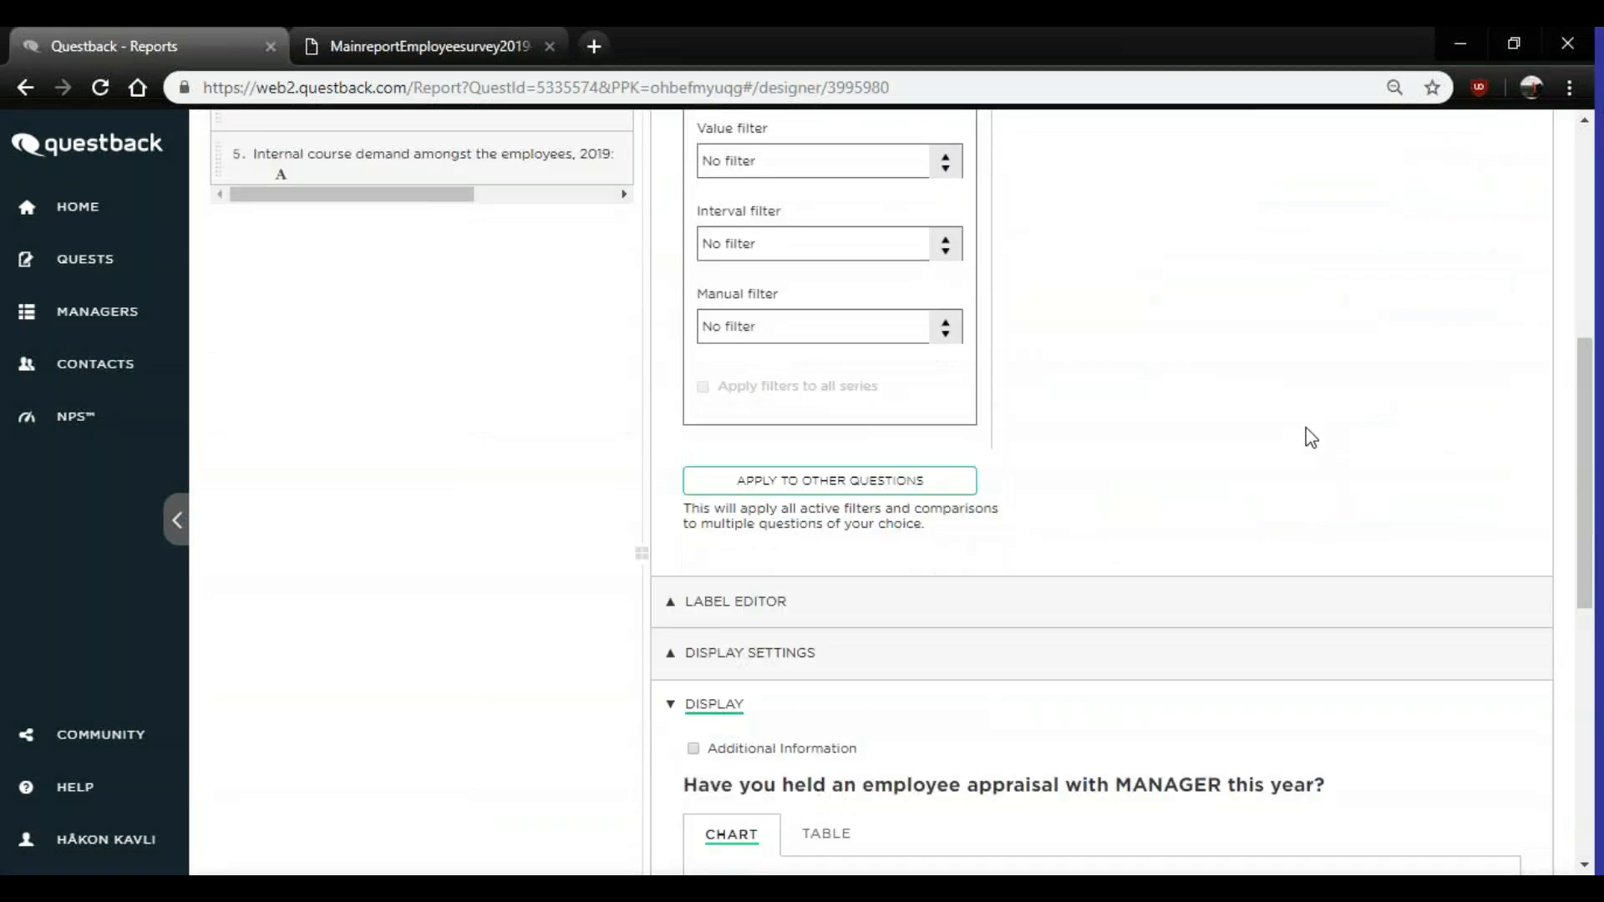
scroll(1296, 427, down, 3)
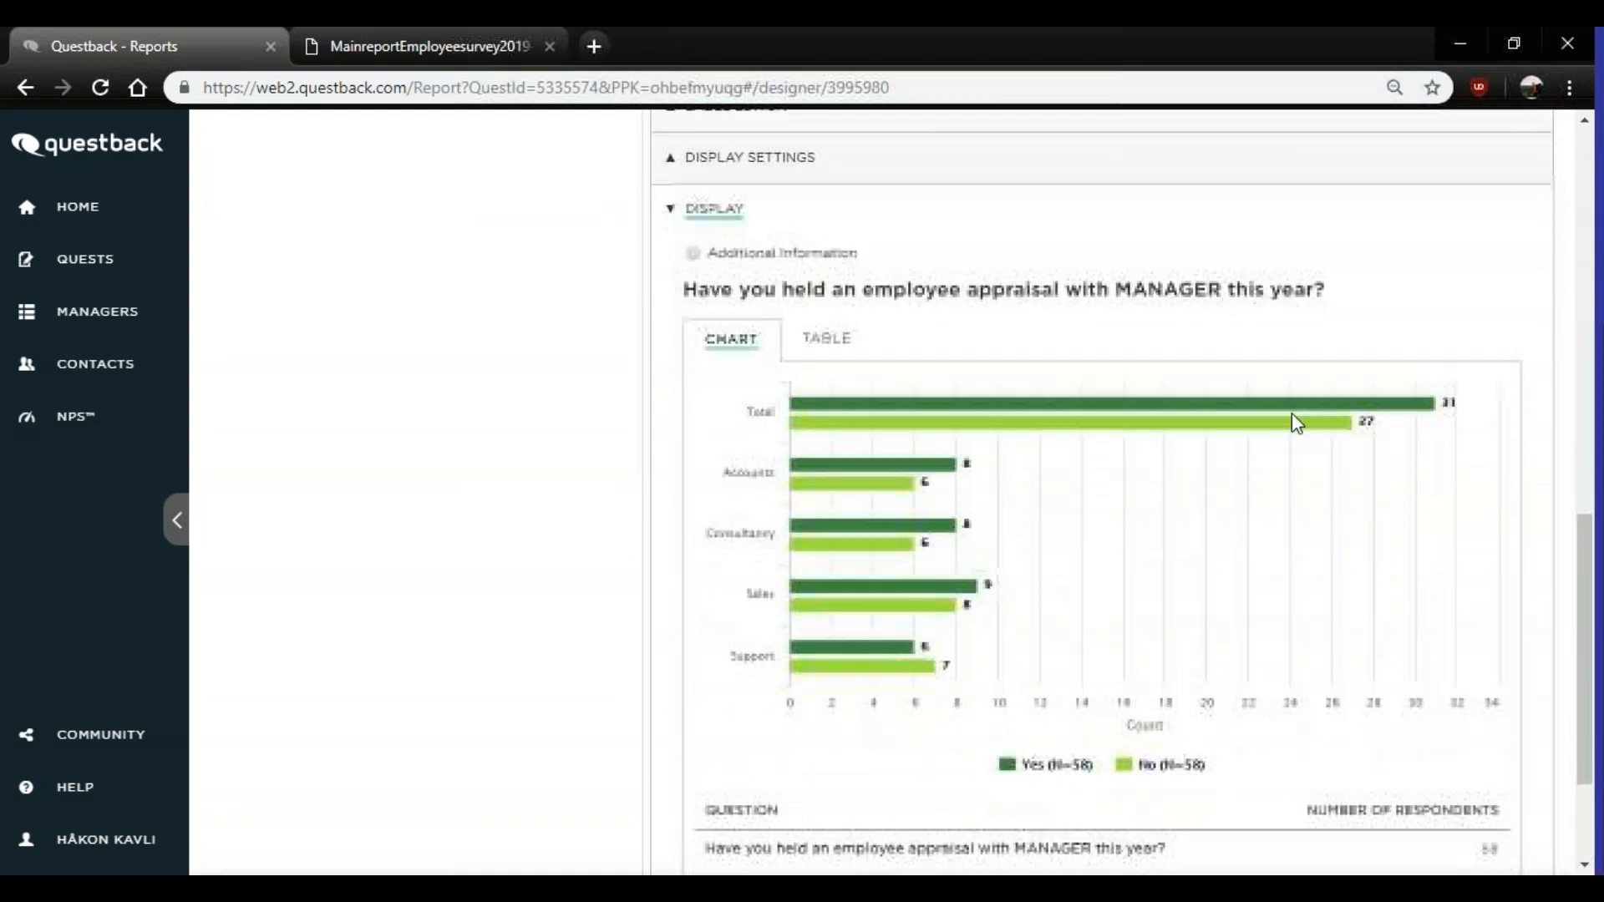
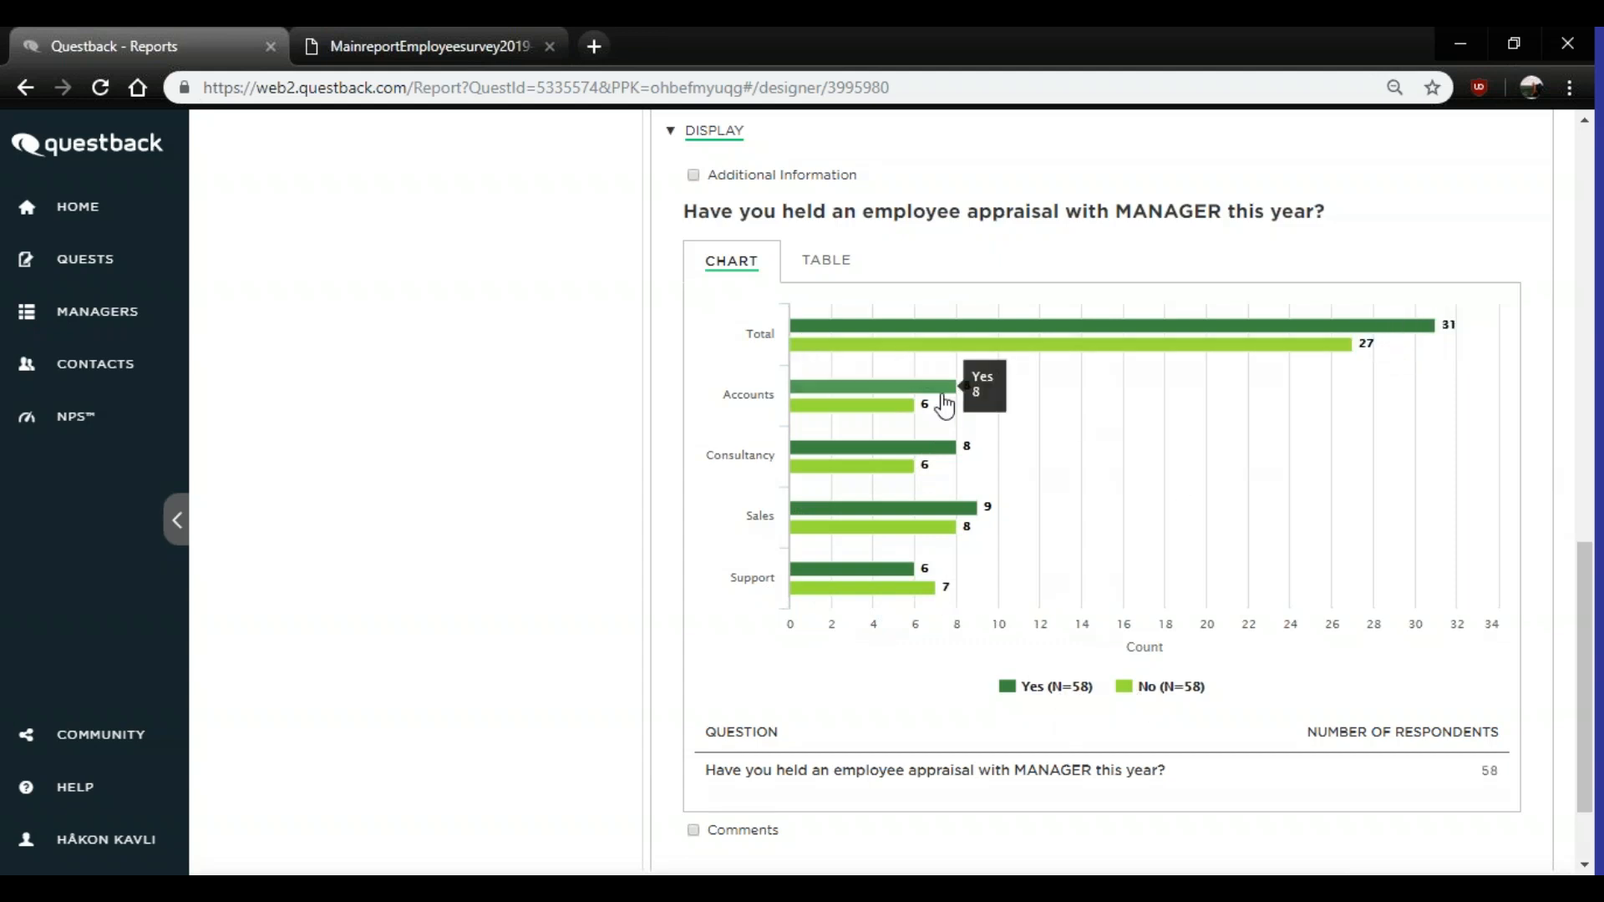
scroll(988, 465, up, 4)
scroll(1076, 506, up, 6)
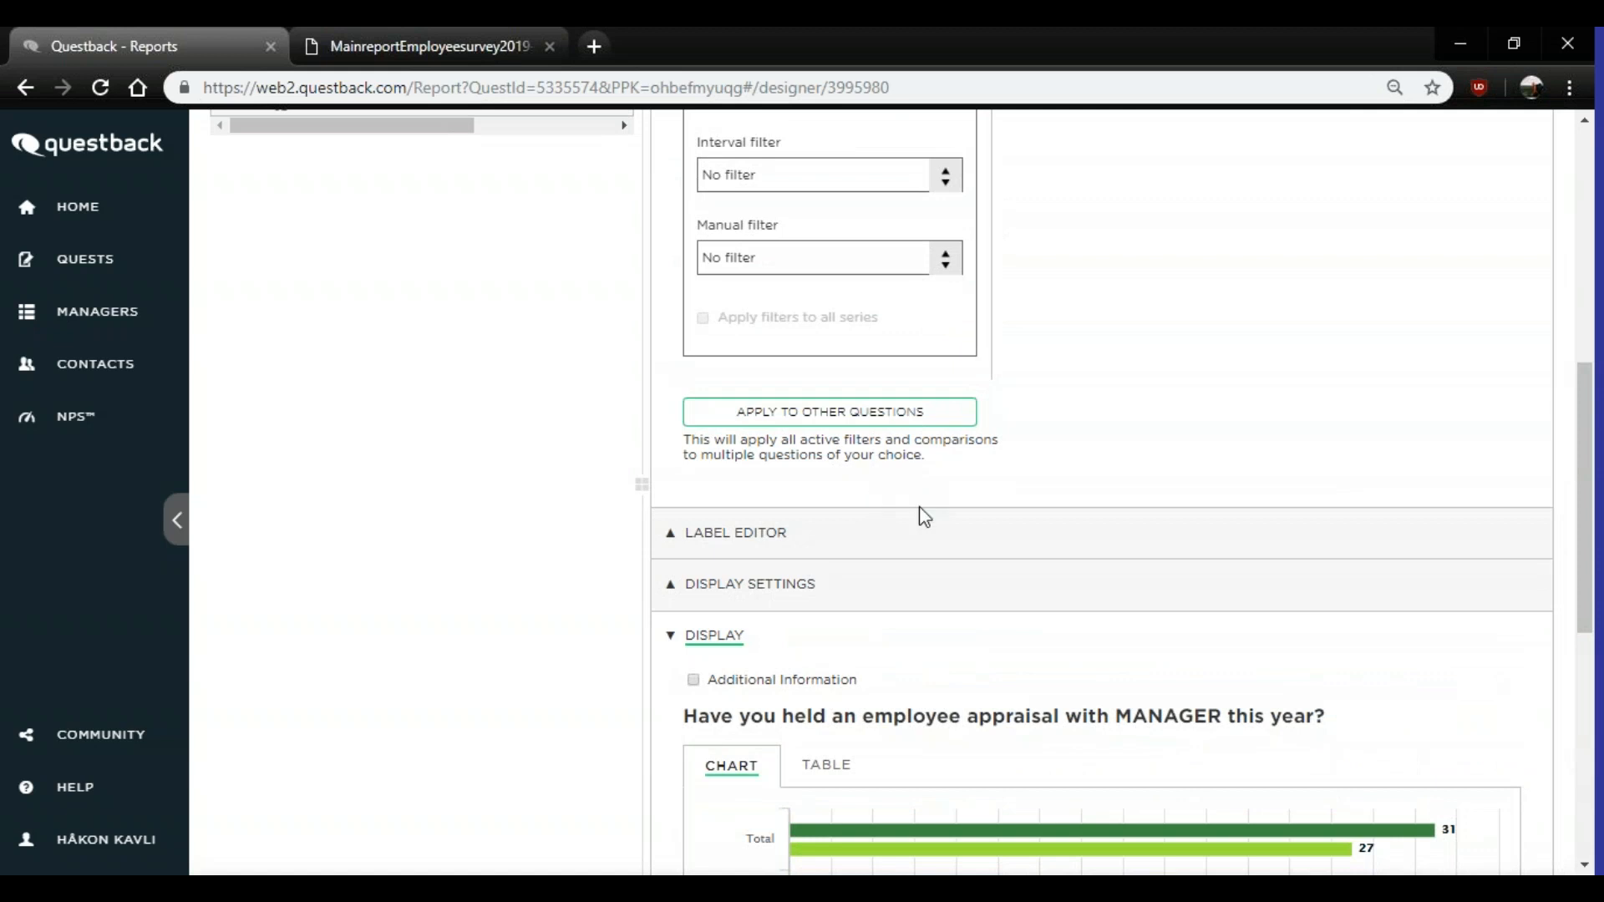
scroll(805, 630, down, 3)
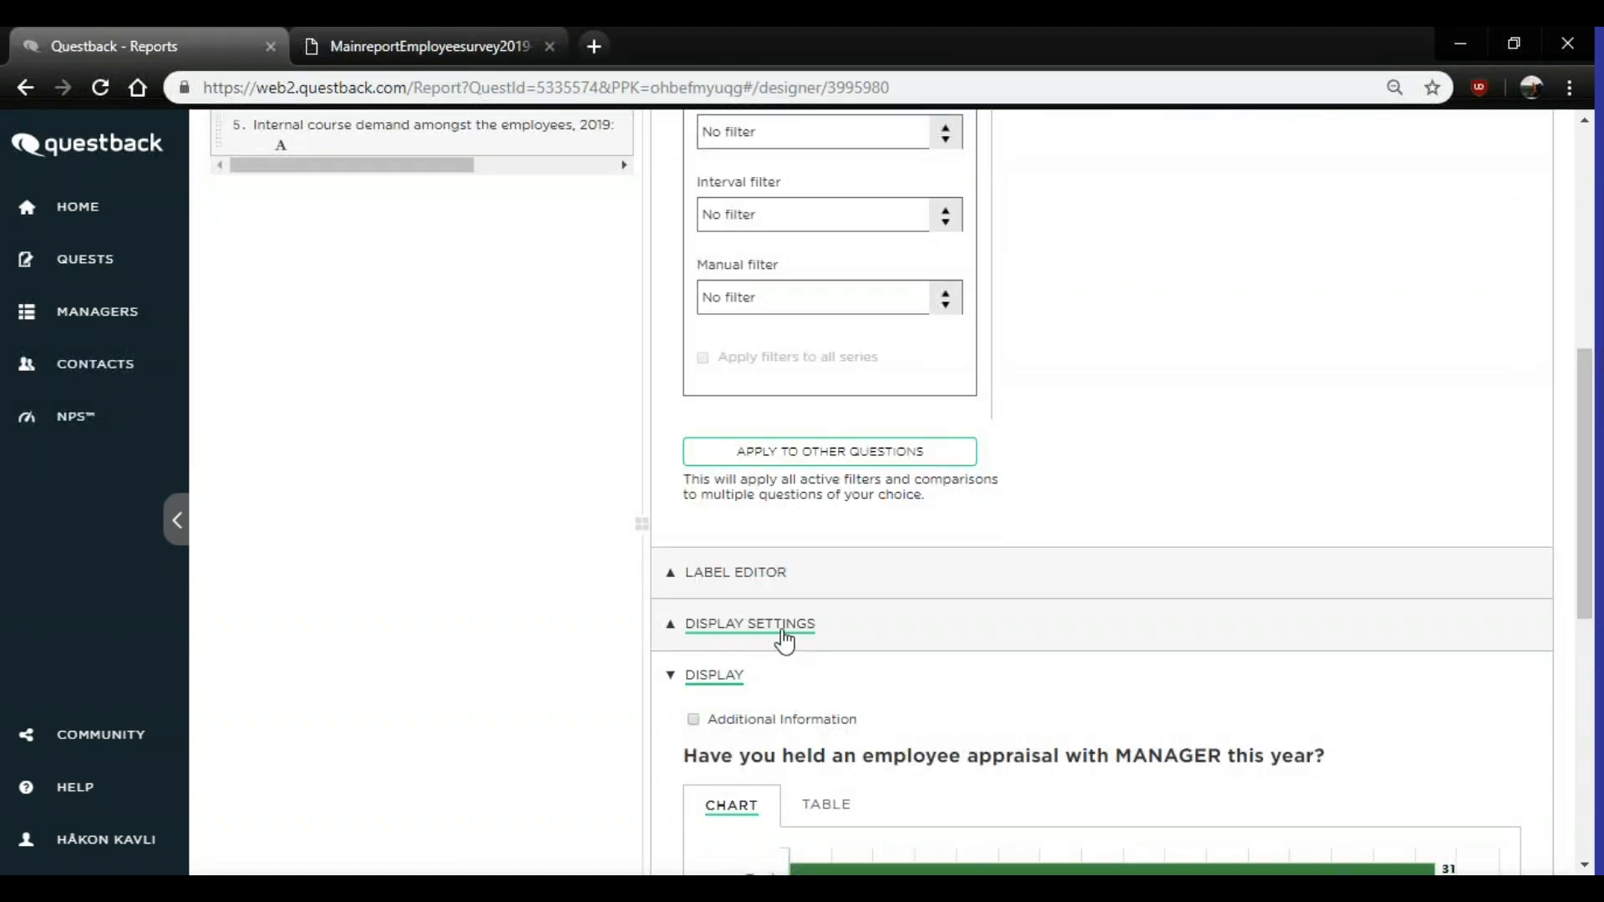
- Change the chart type of the employee appraisal question to Column, save it, and check the resulting chart
click(782, 640)
scroll(802, 643, down, 2)
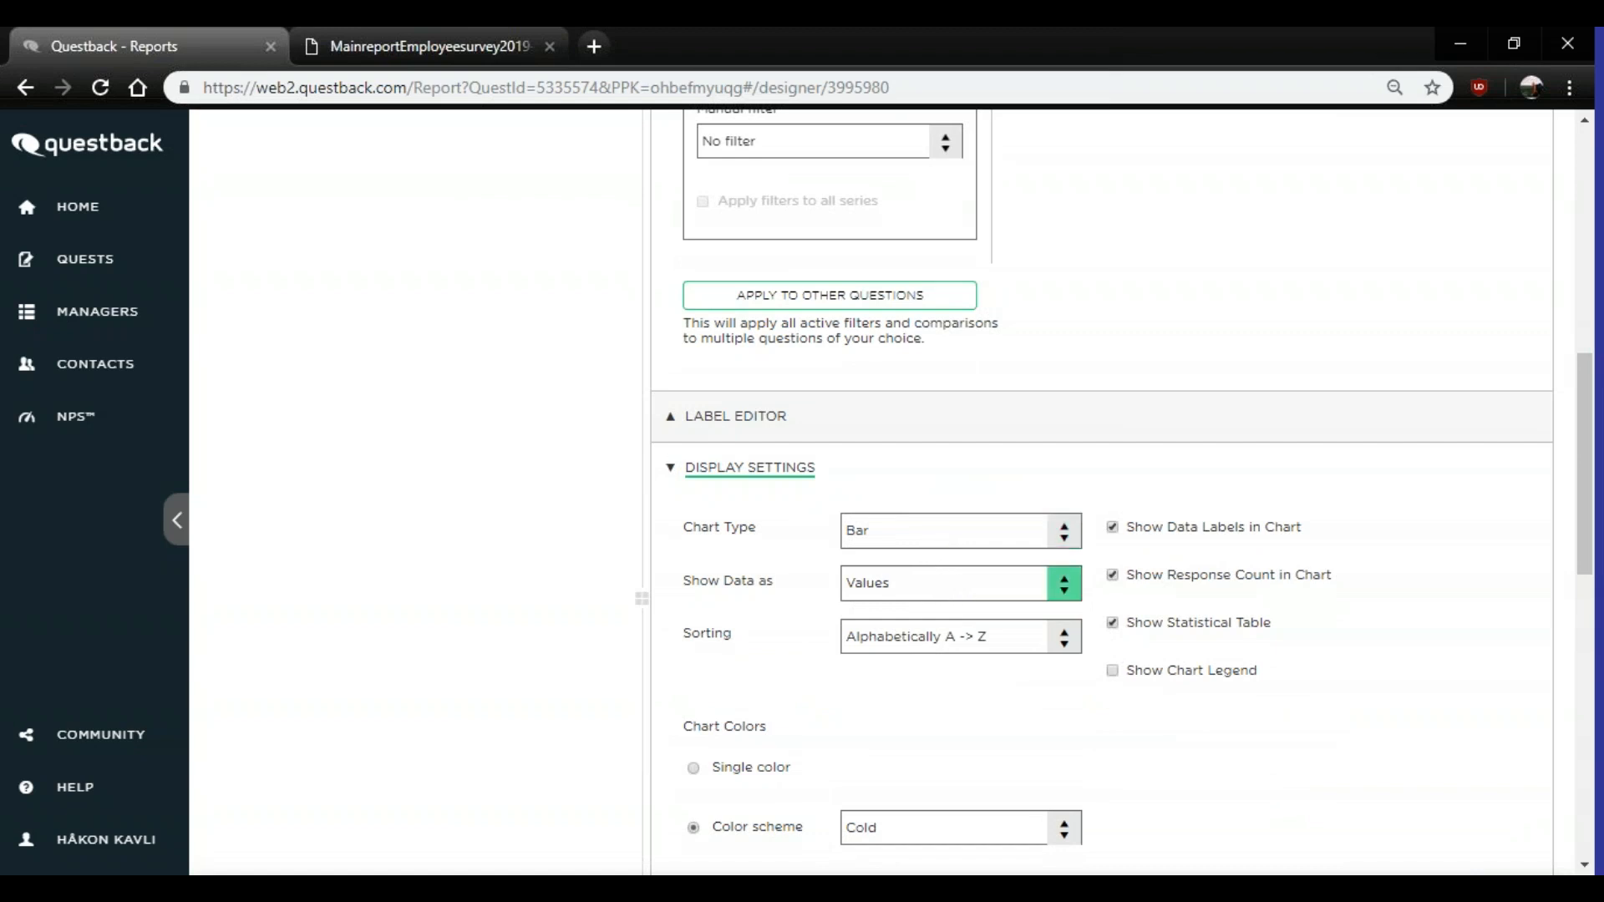
click(946, 550)
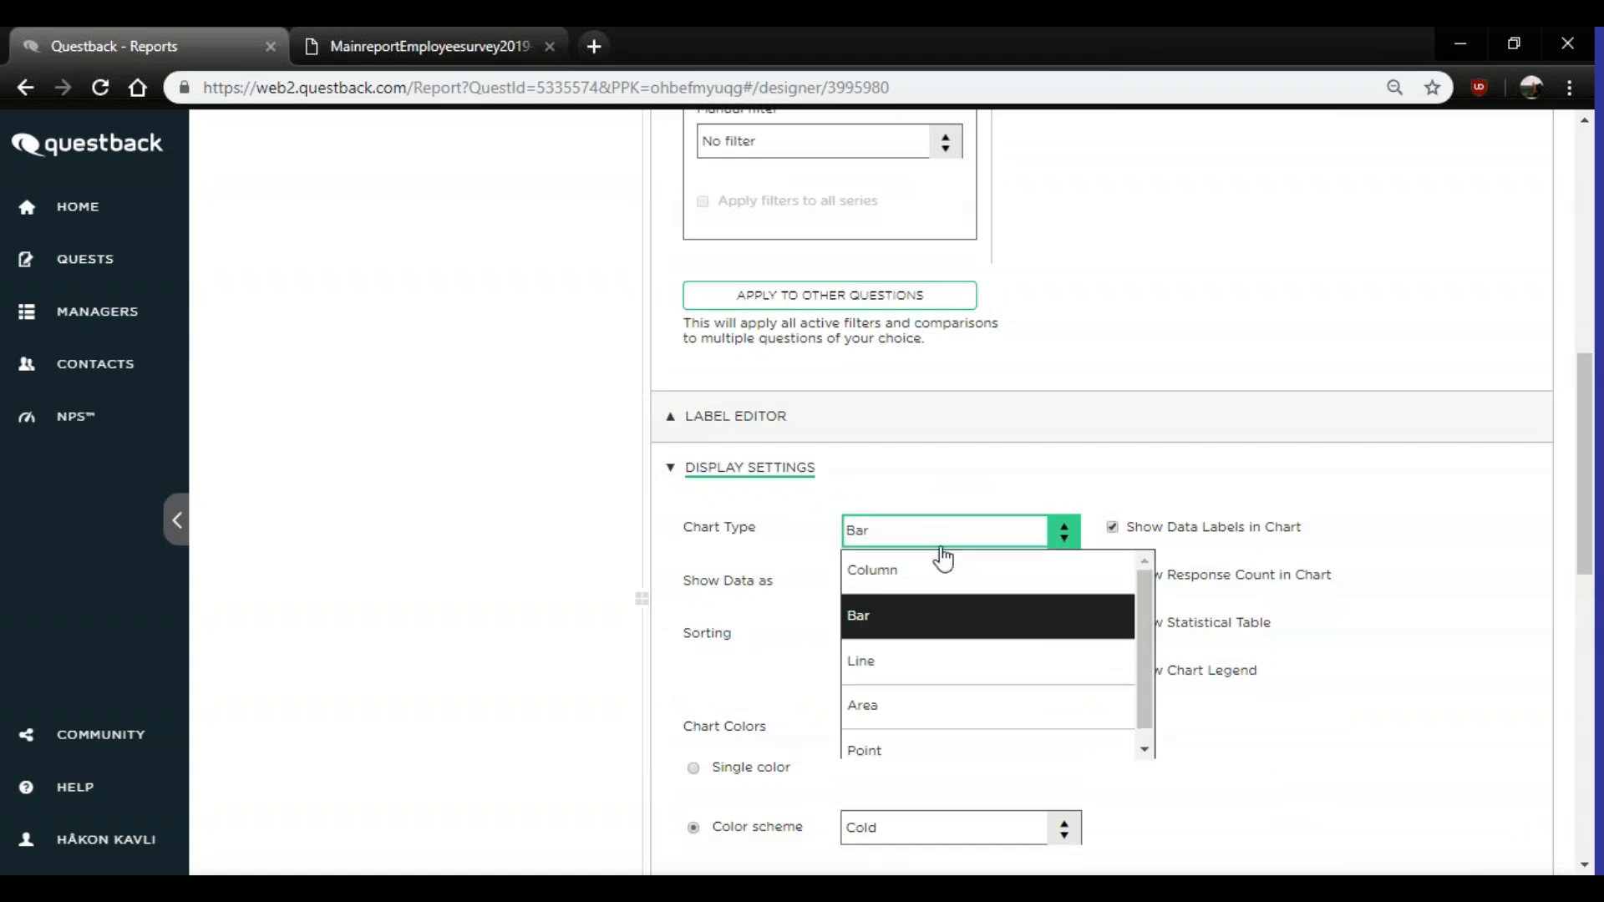
click(932, 584)
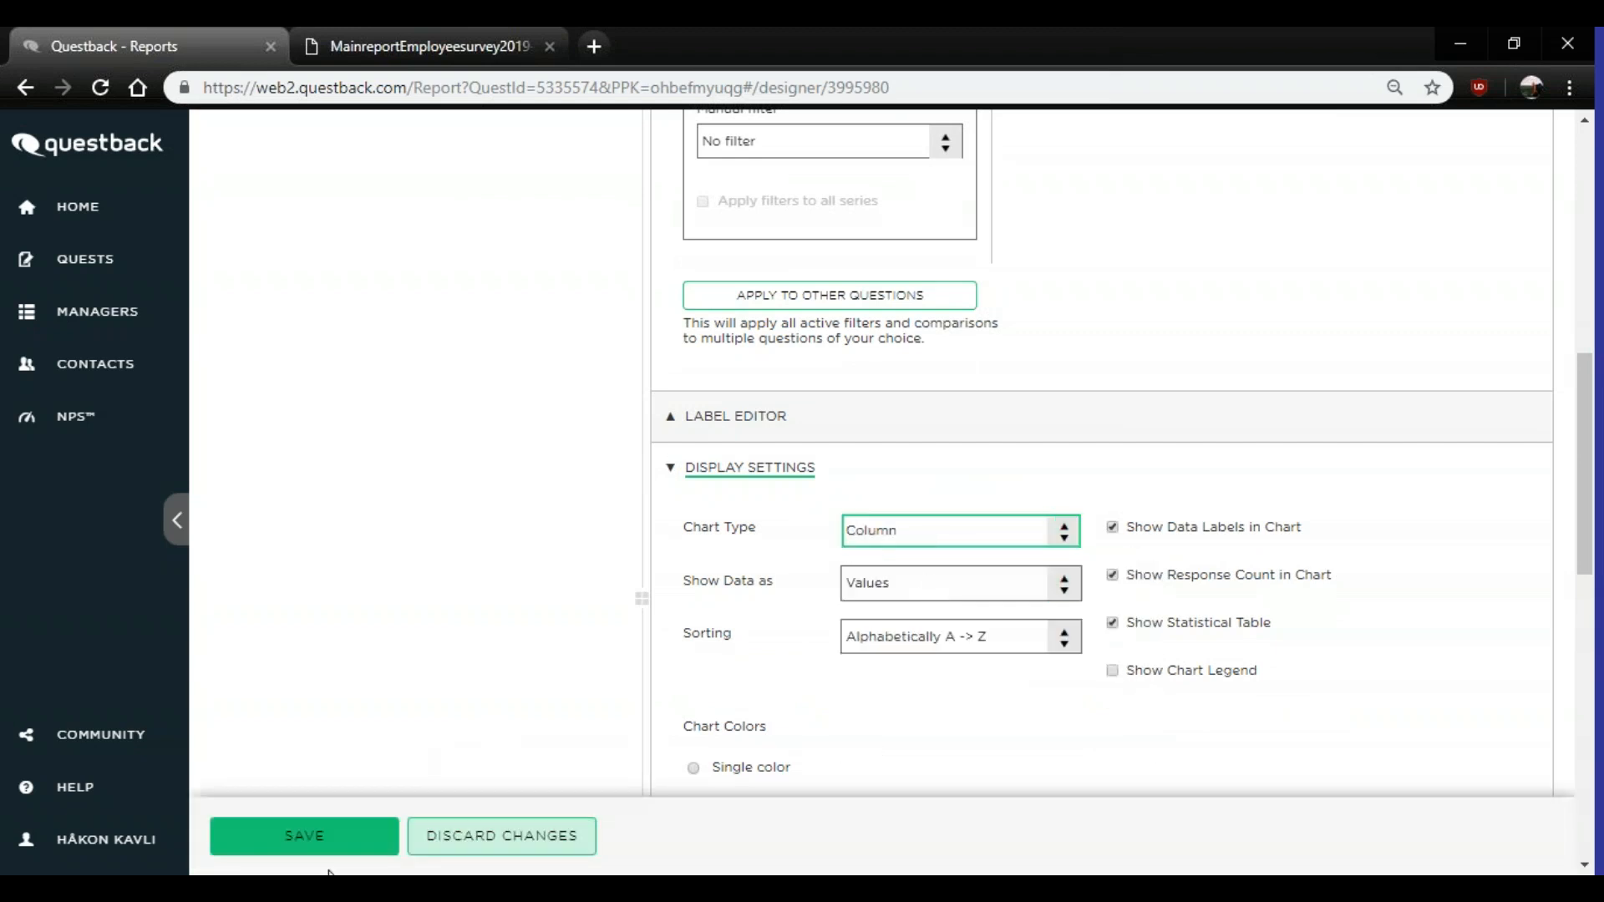
click(311, 843)
scroll(950, 487, down, 10)
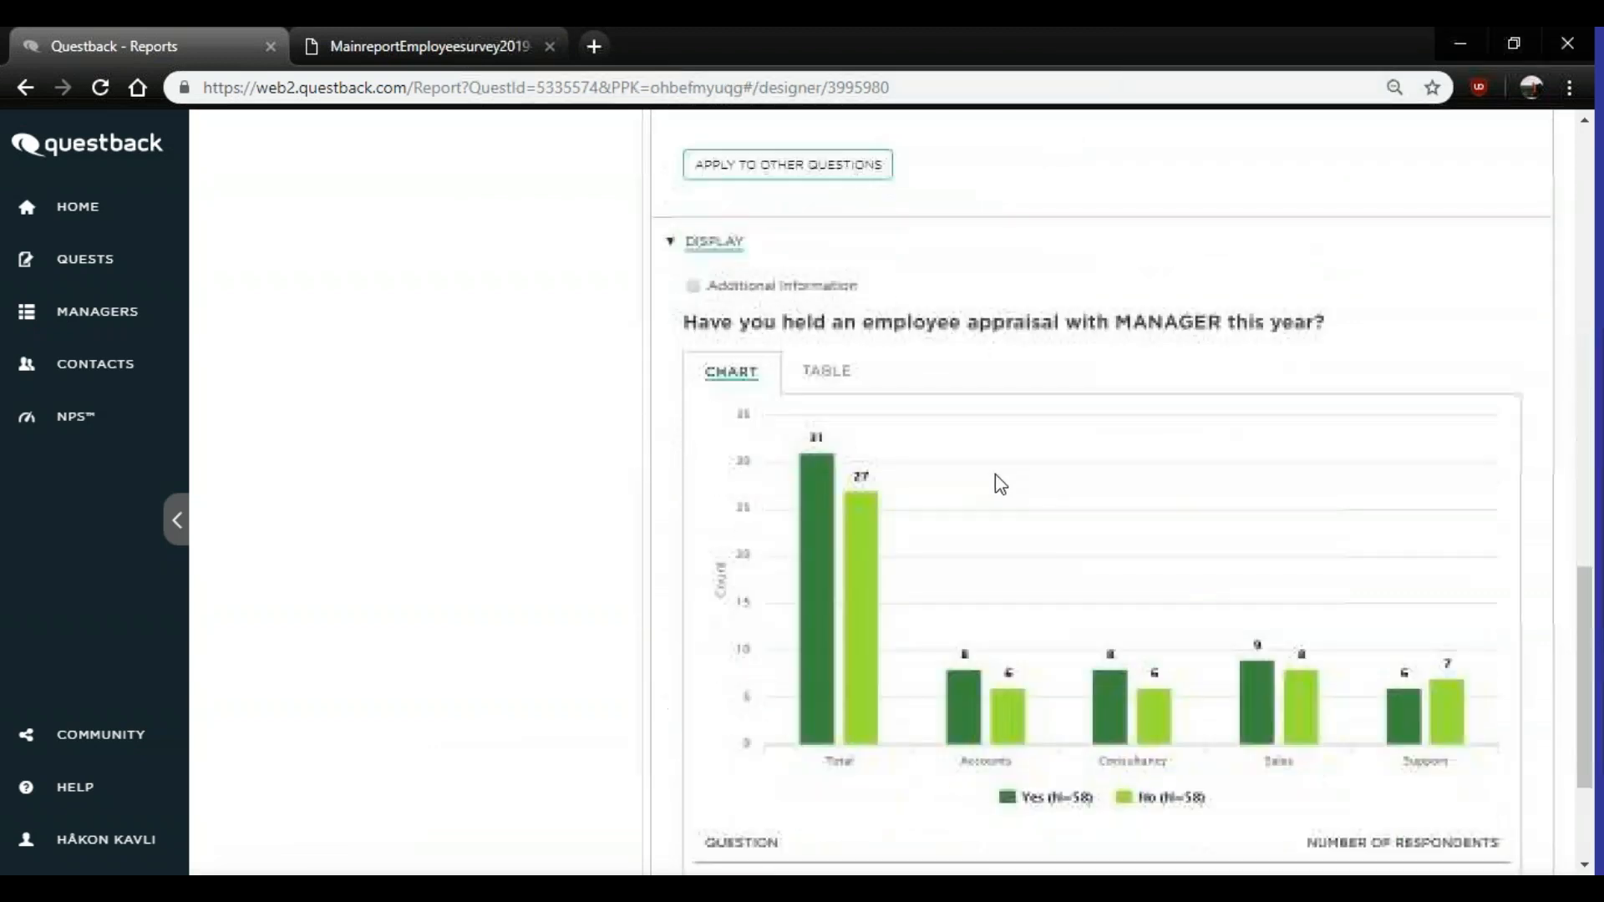
mouse_move(858, 473)
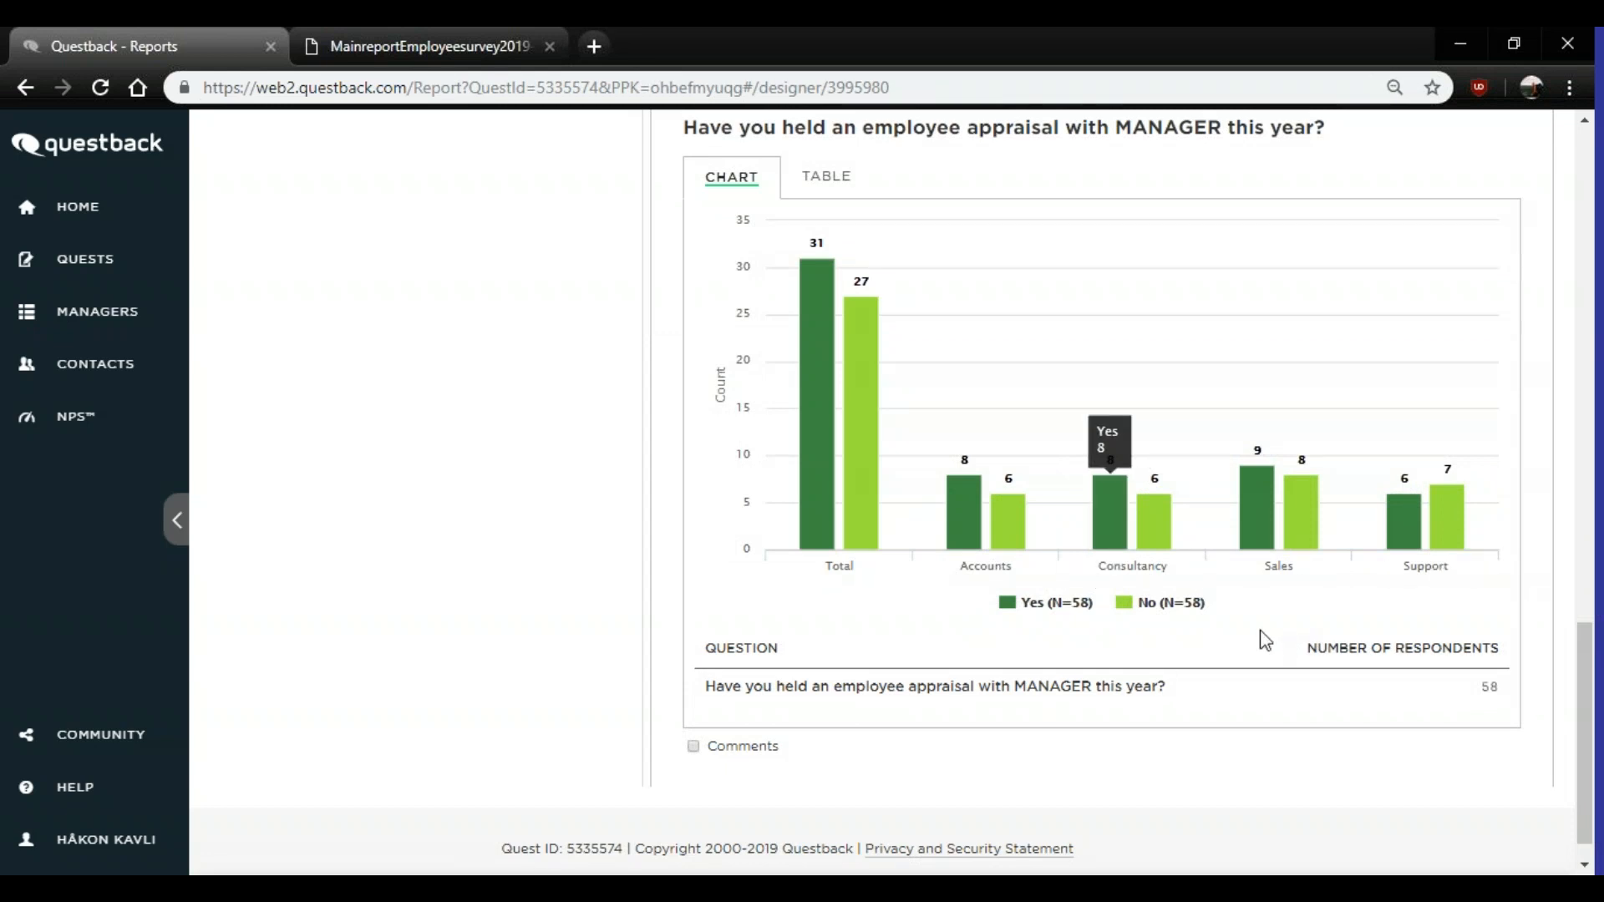
- Apply the employee appraisal question's display settings to all other available questions in the report
scroll(1091, 709, up, 5)
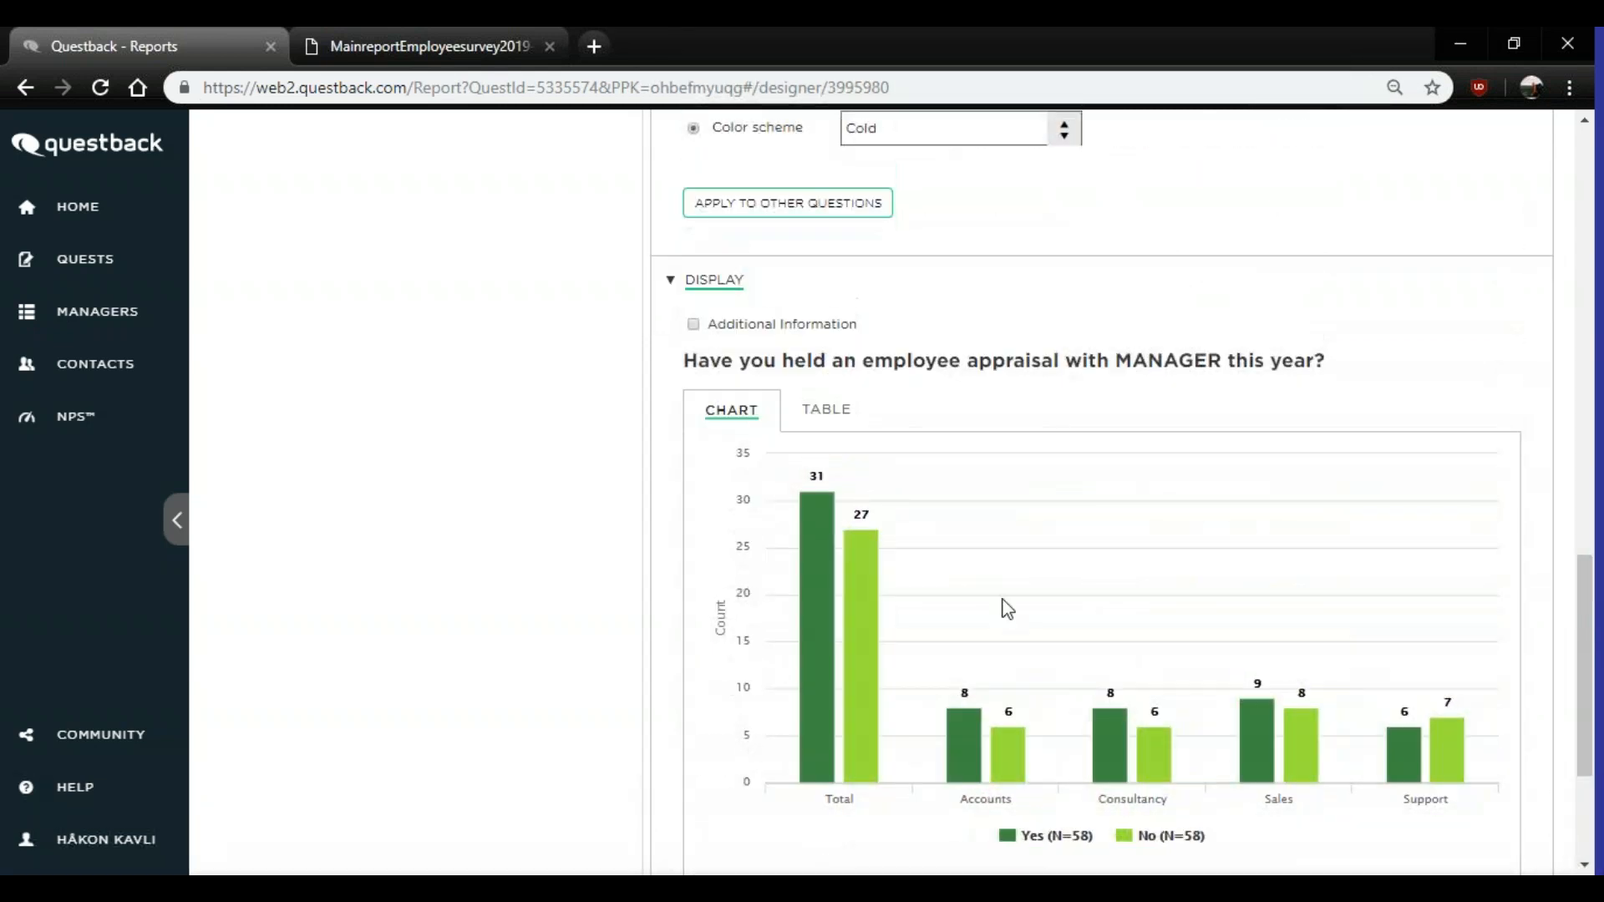
click(786, 441)
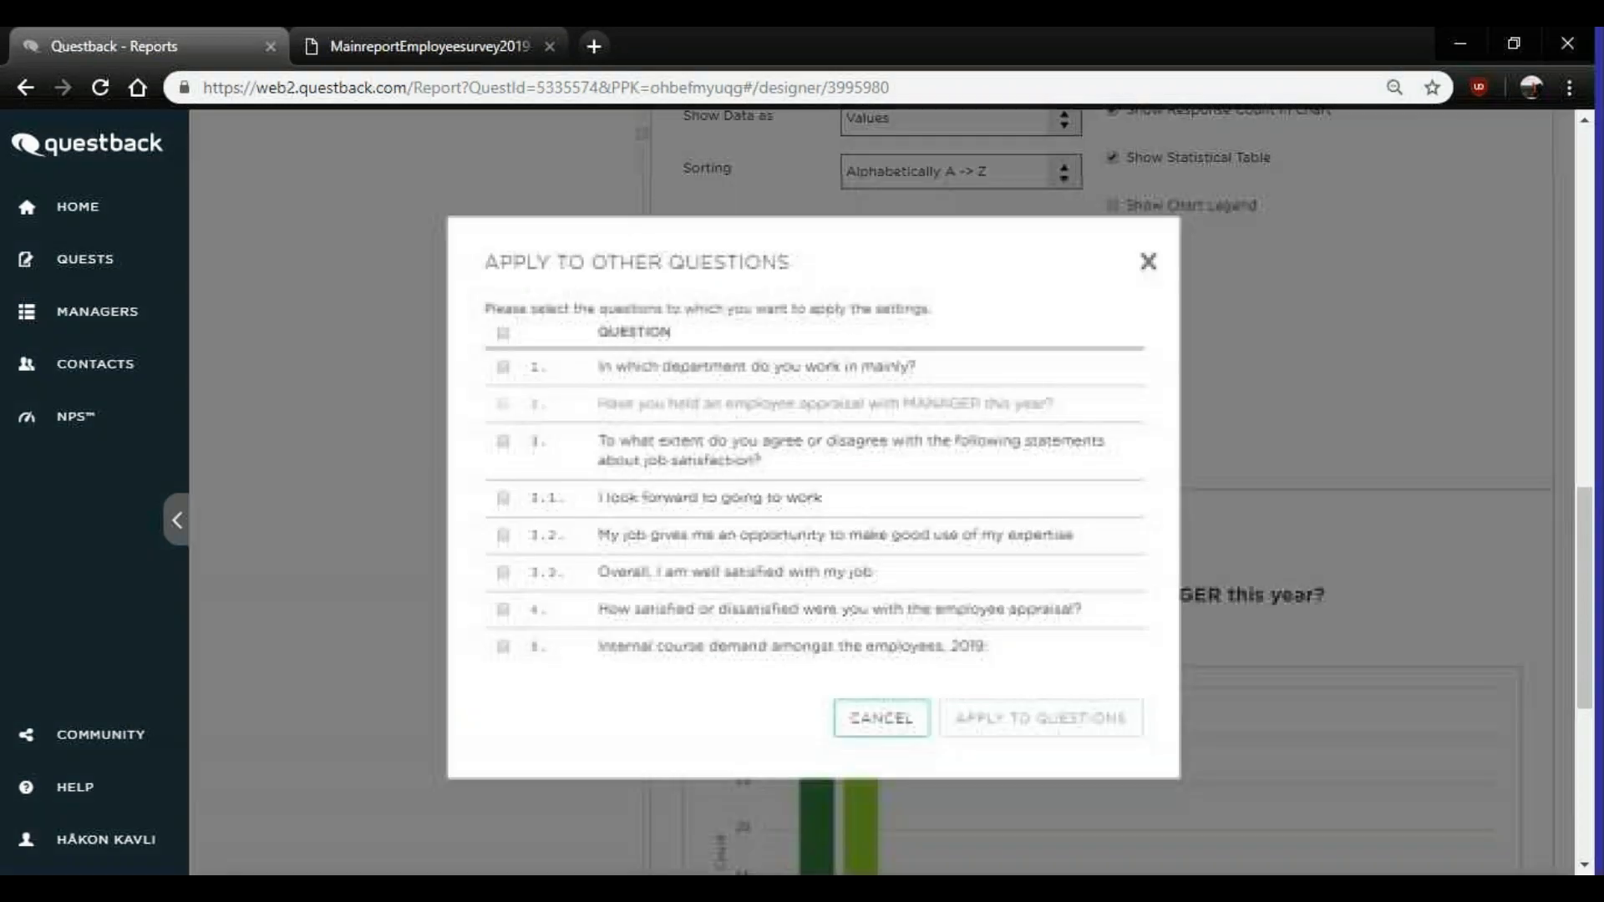
click(502, 341)
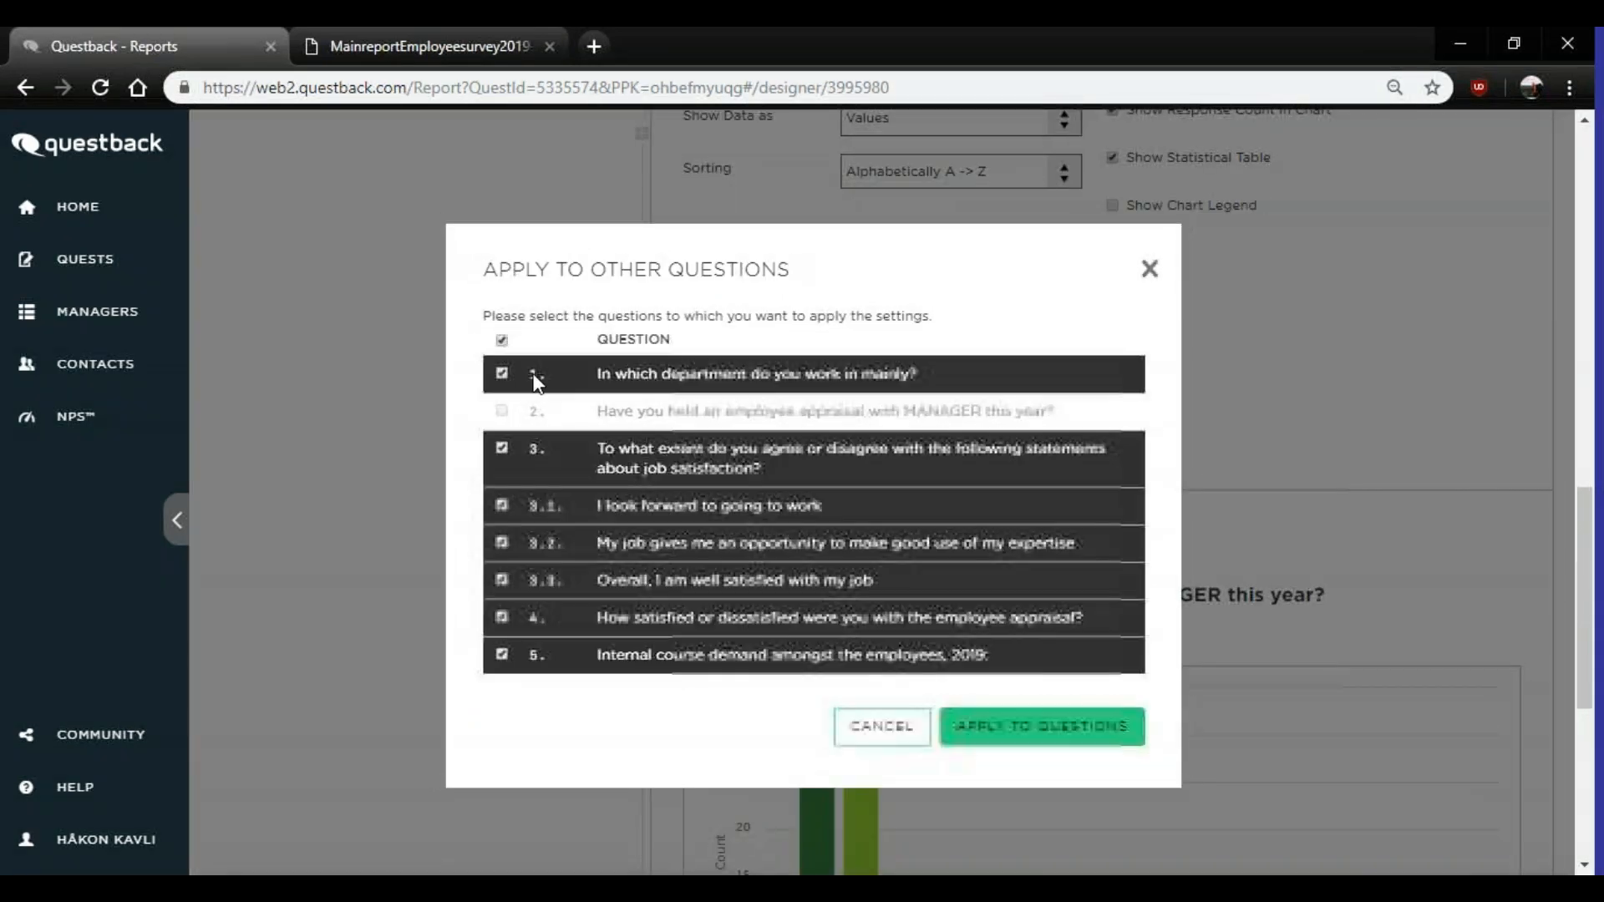
click(1074, 746)
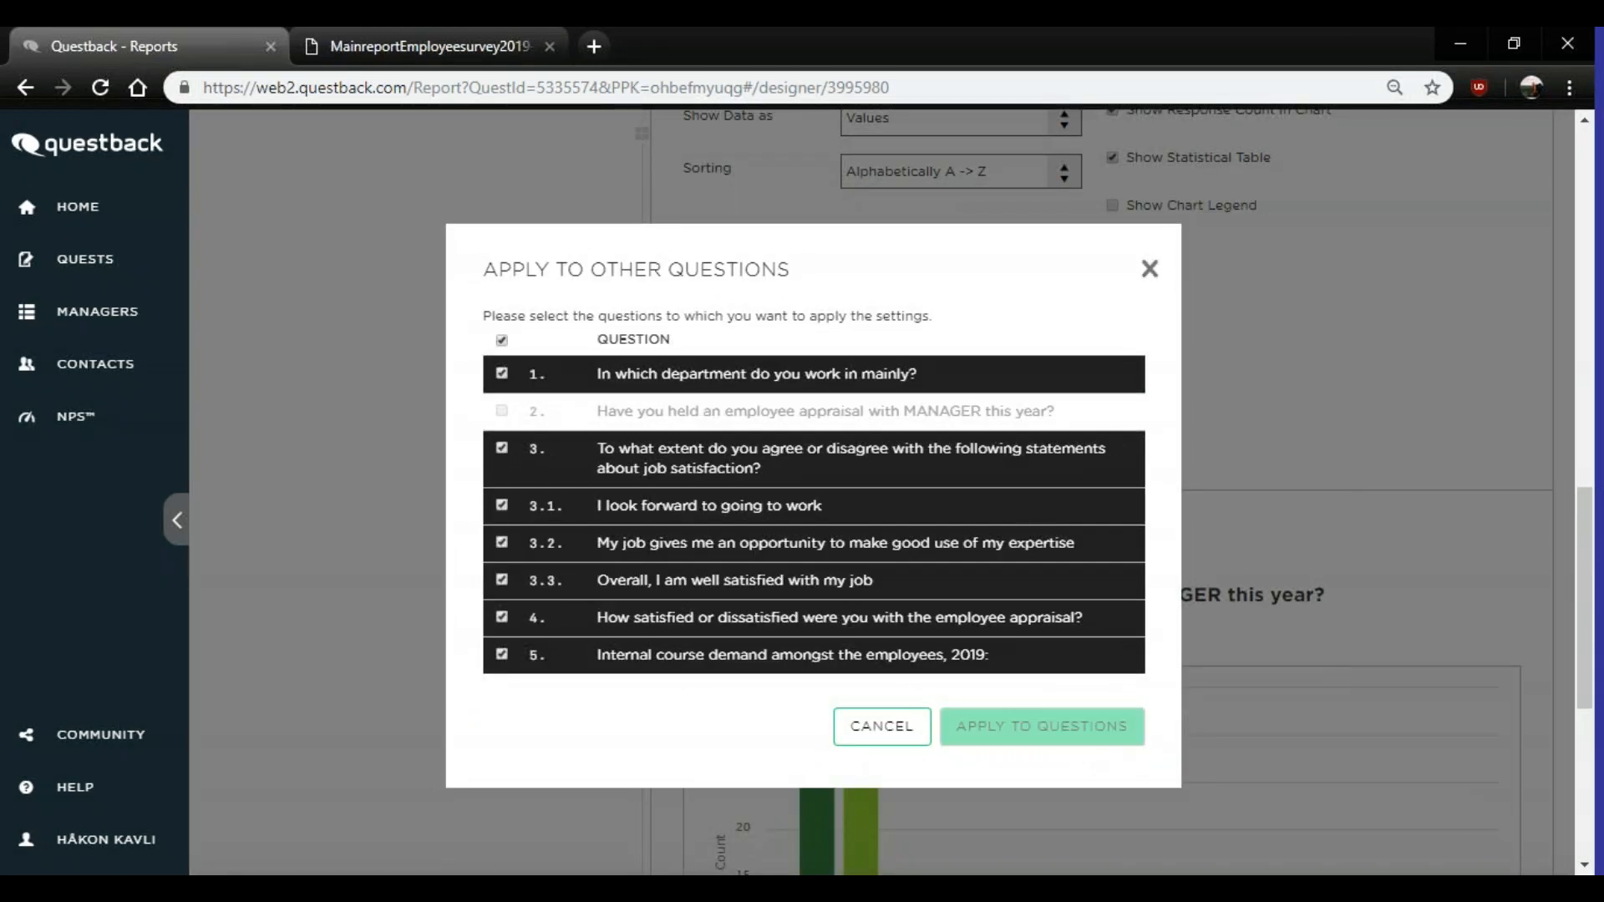
scroll(1275, 493, down, 6)
scroll(1265, 485, up, 10)
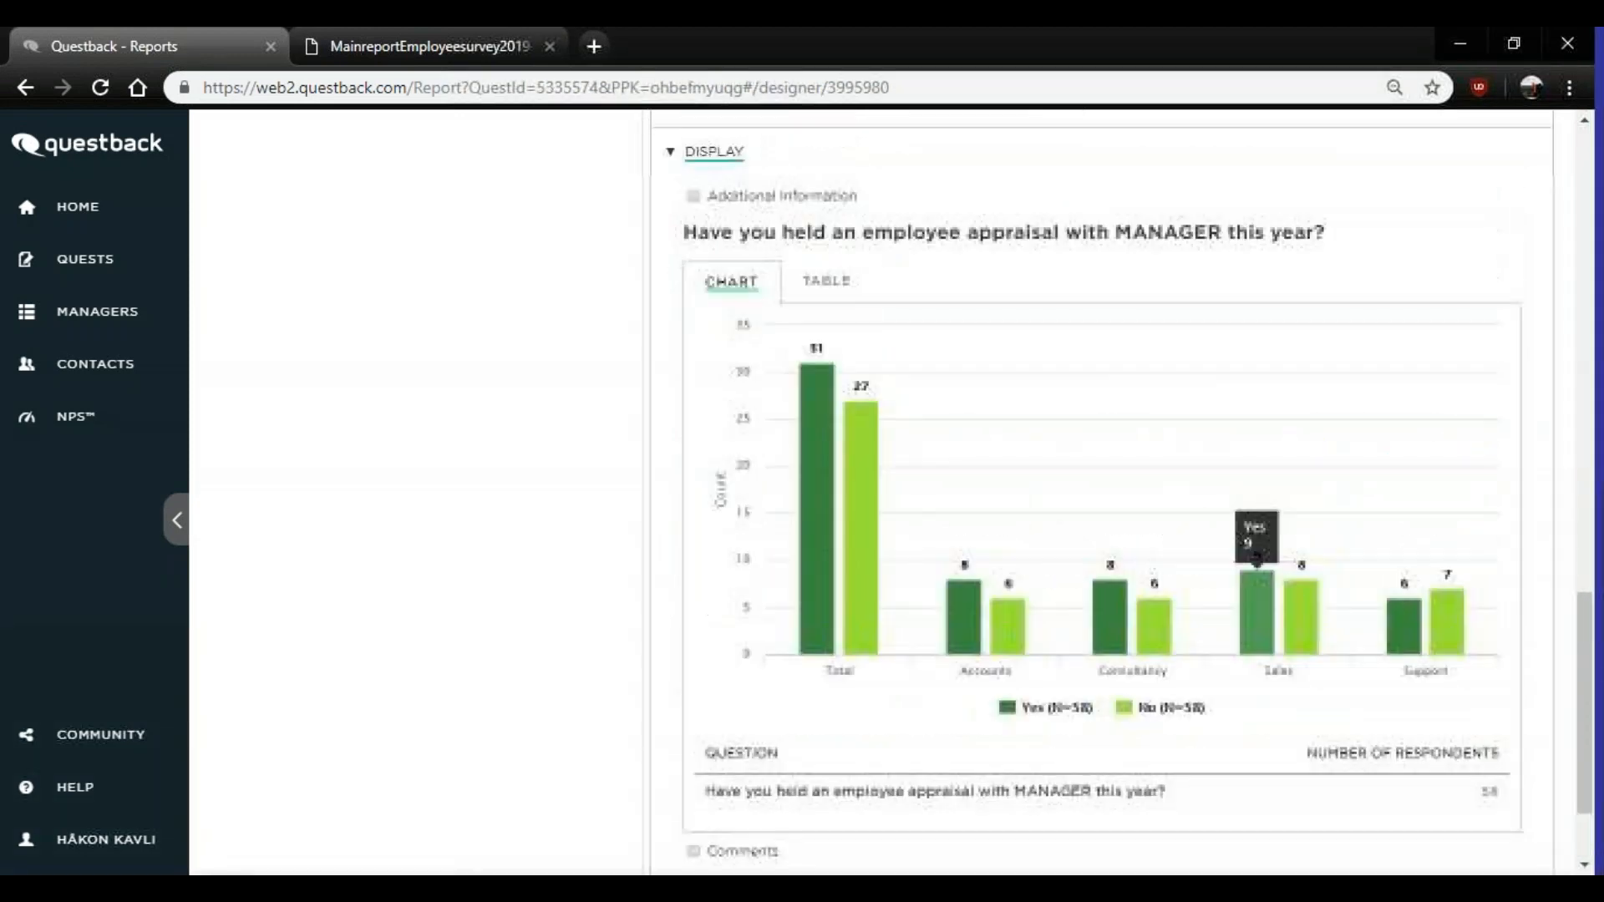
- Change the report name to "Employee survey 2019 | Cross-tabulated on Department" in the report settings
scroll(1189, 470, up, 5)
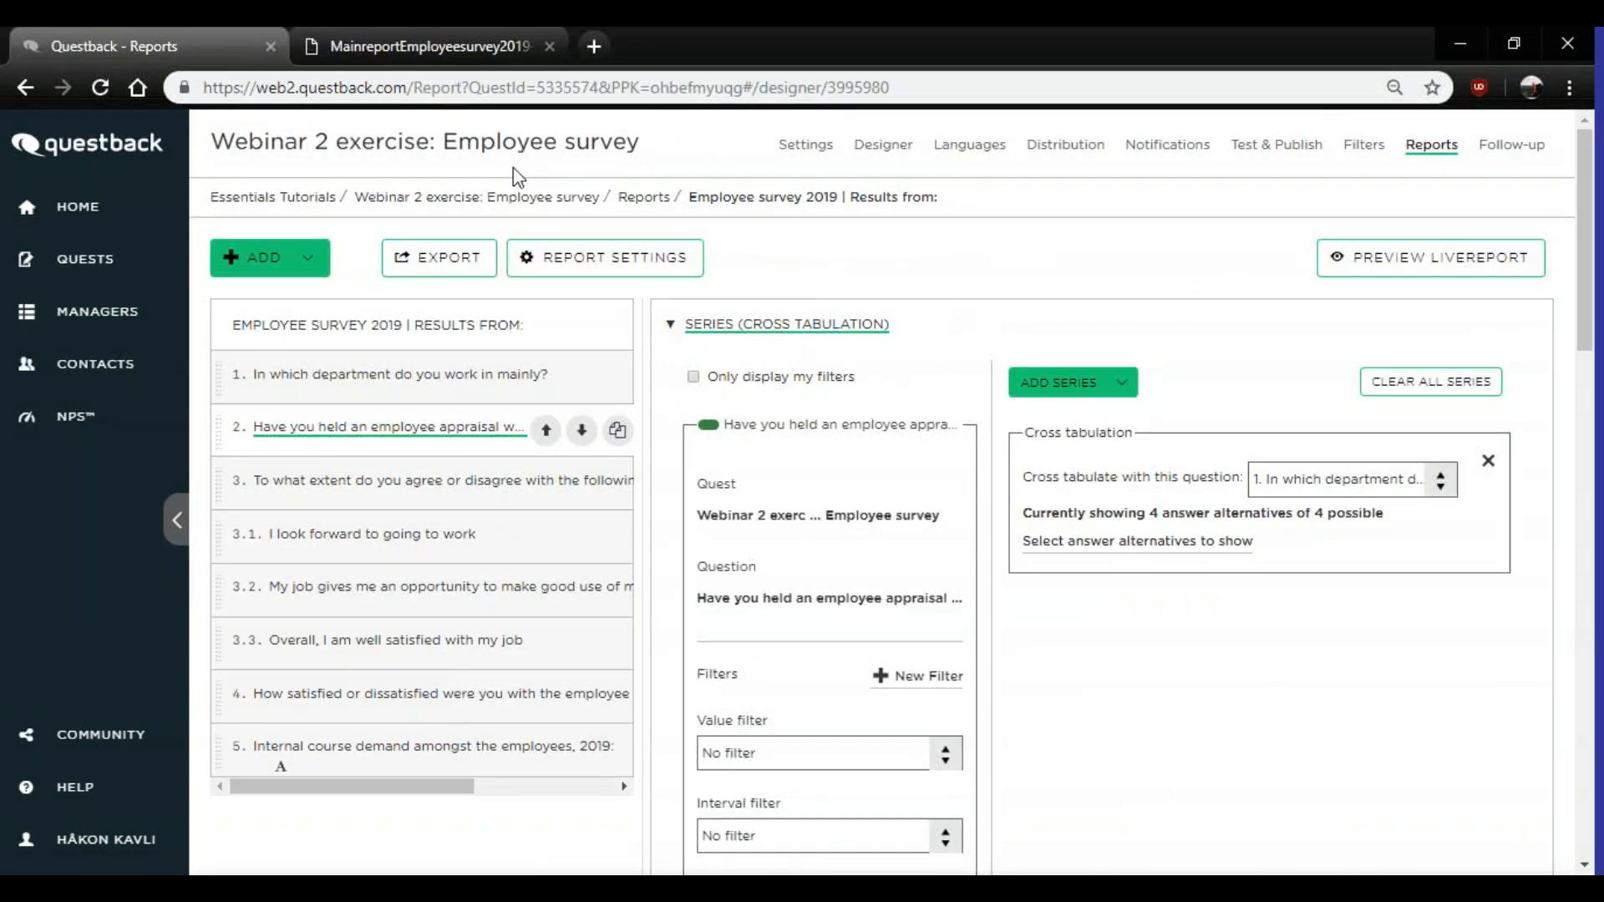
click(597, 262)
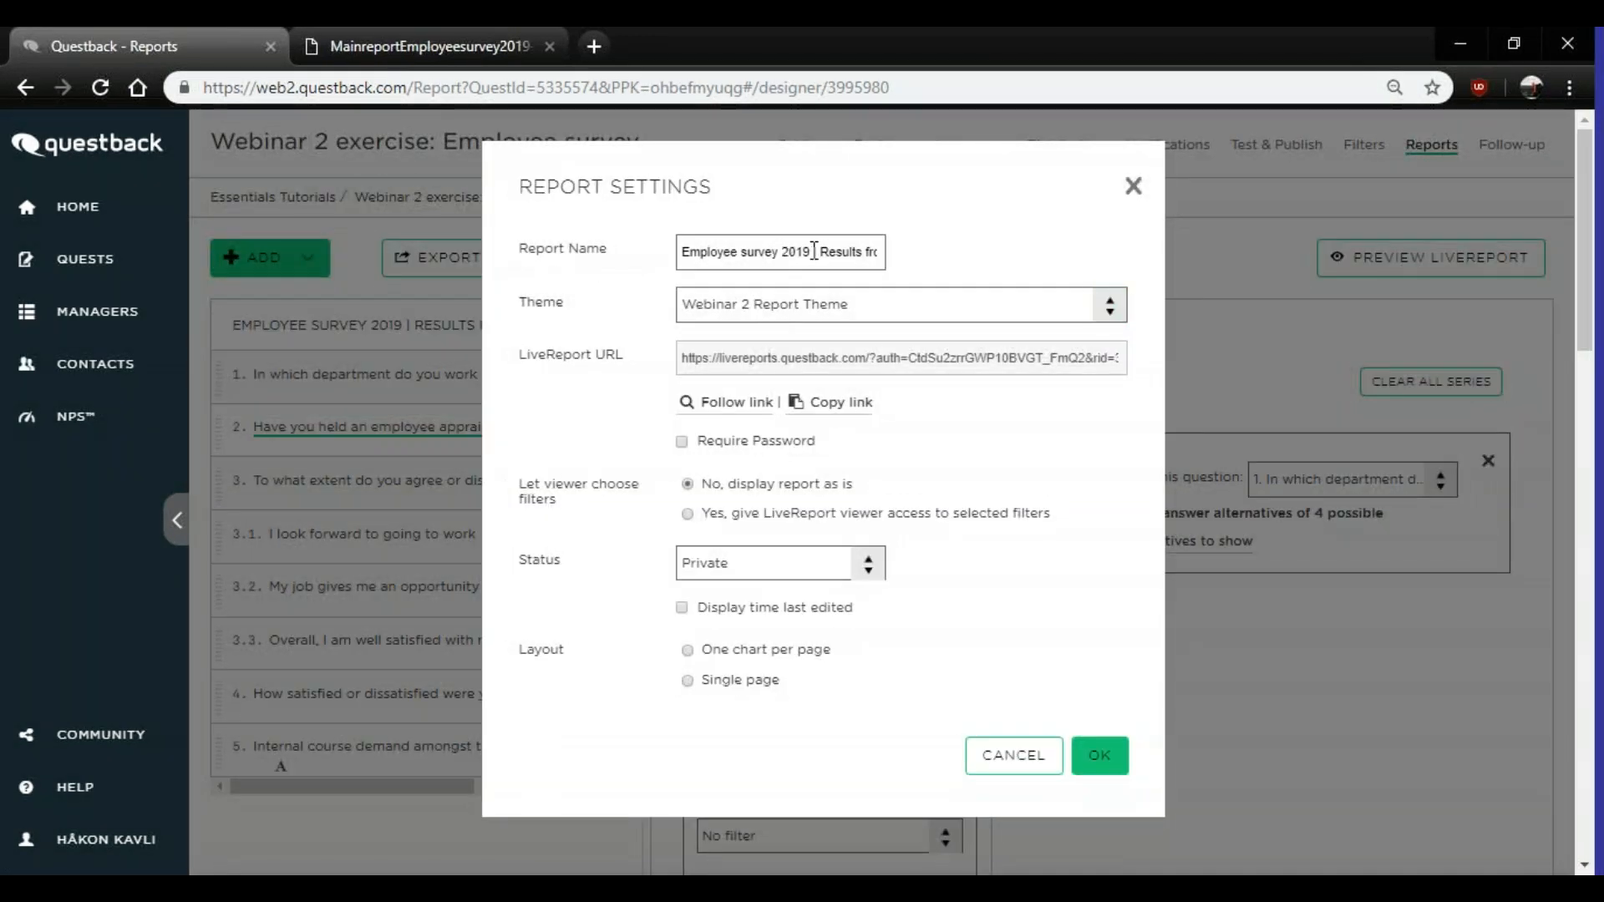
drag(822, 254, 899, 275)
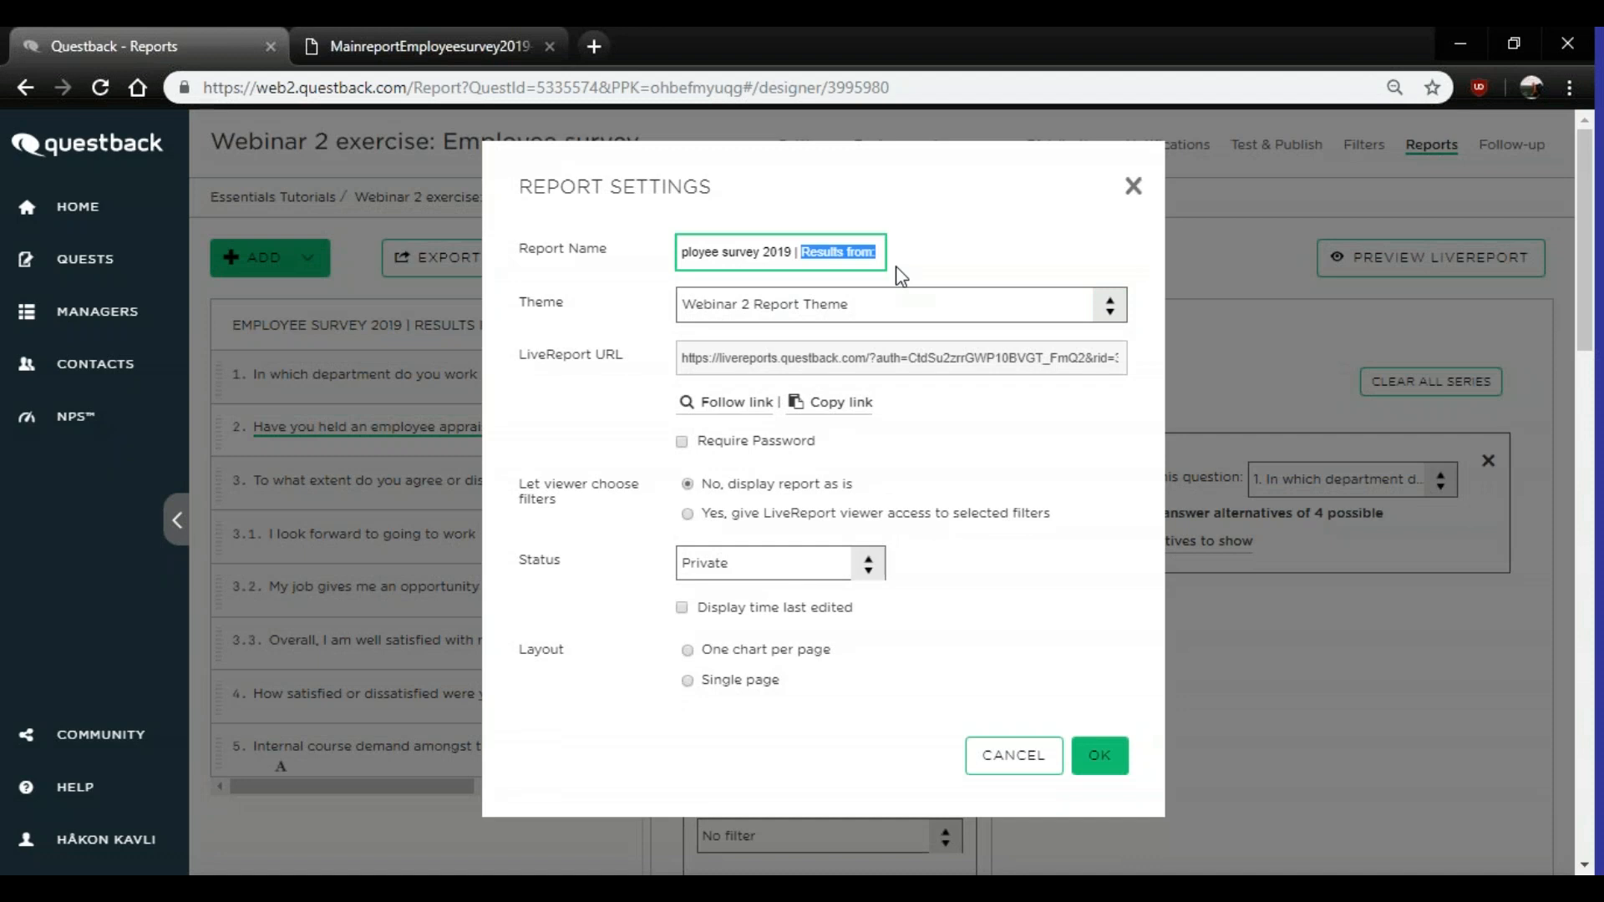
text(Cr)
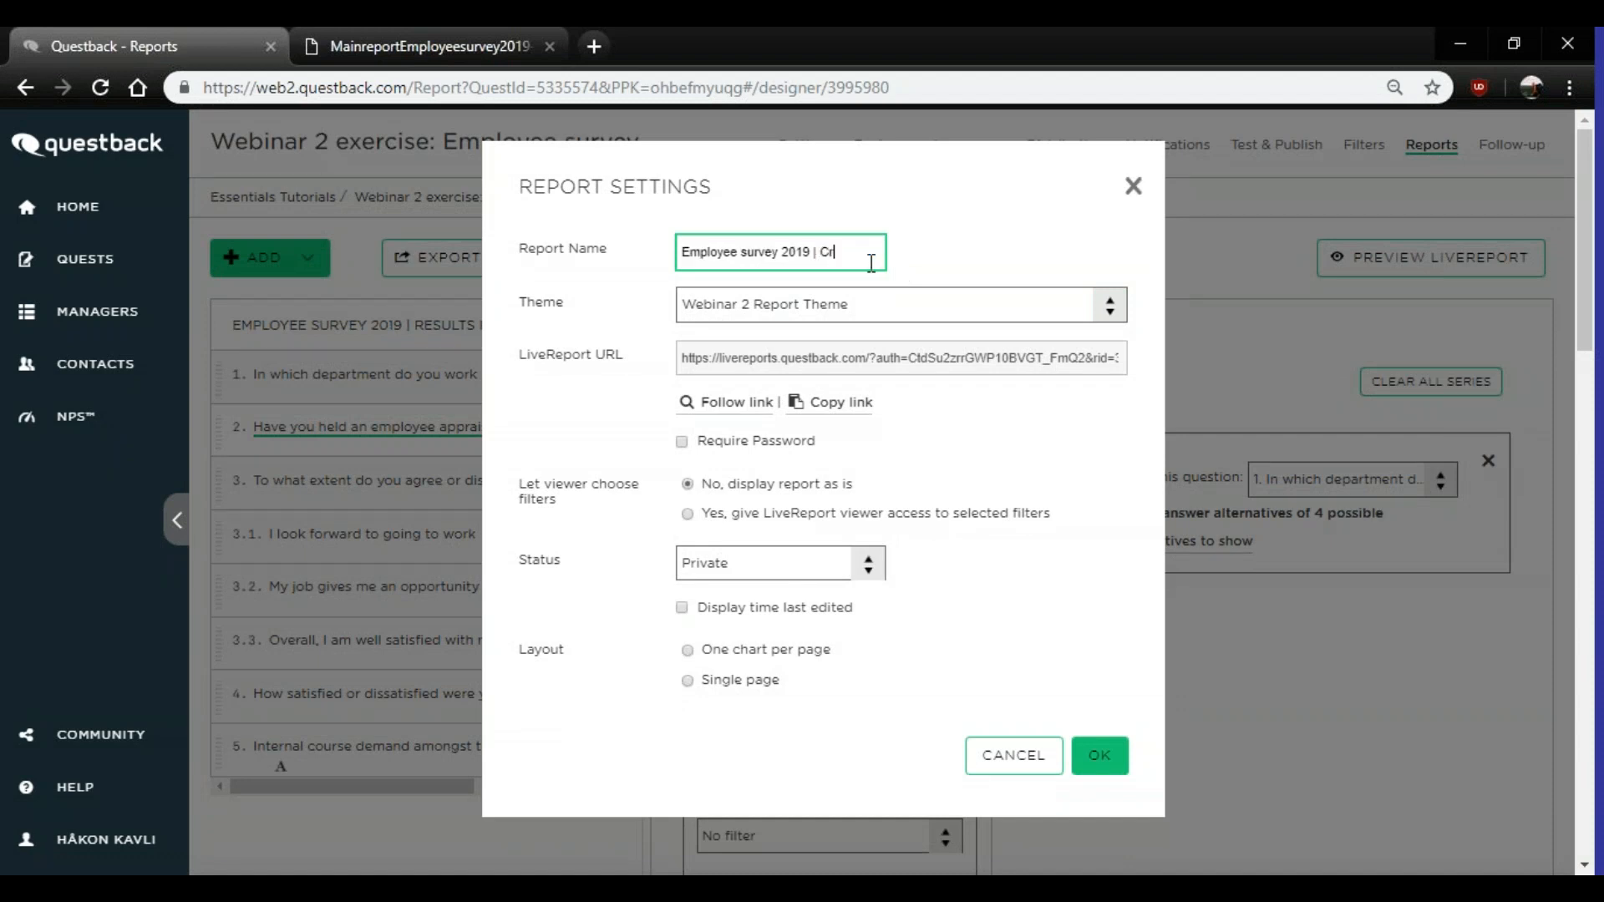
text(oss-tabulat)
text(d)
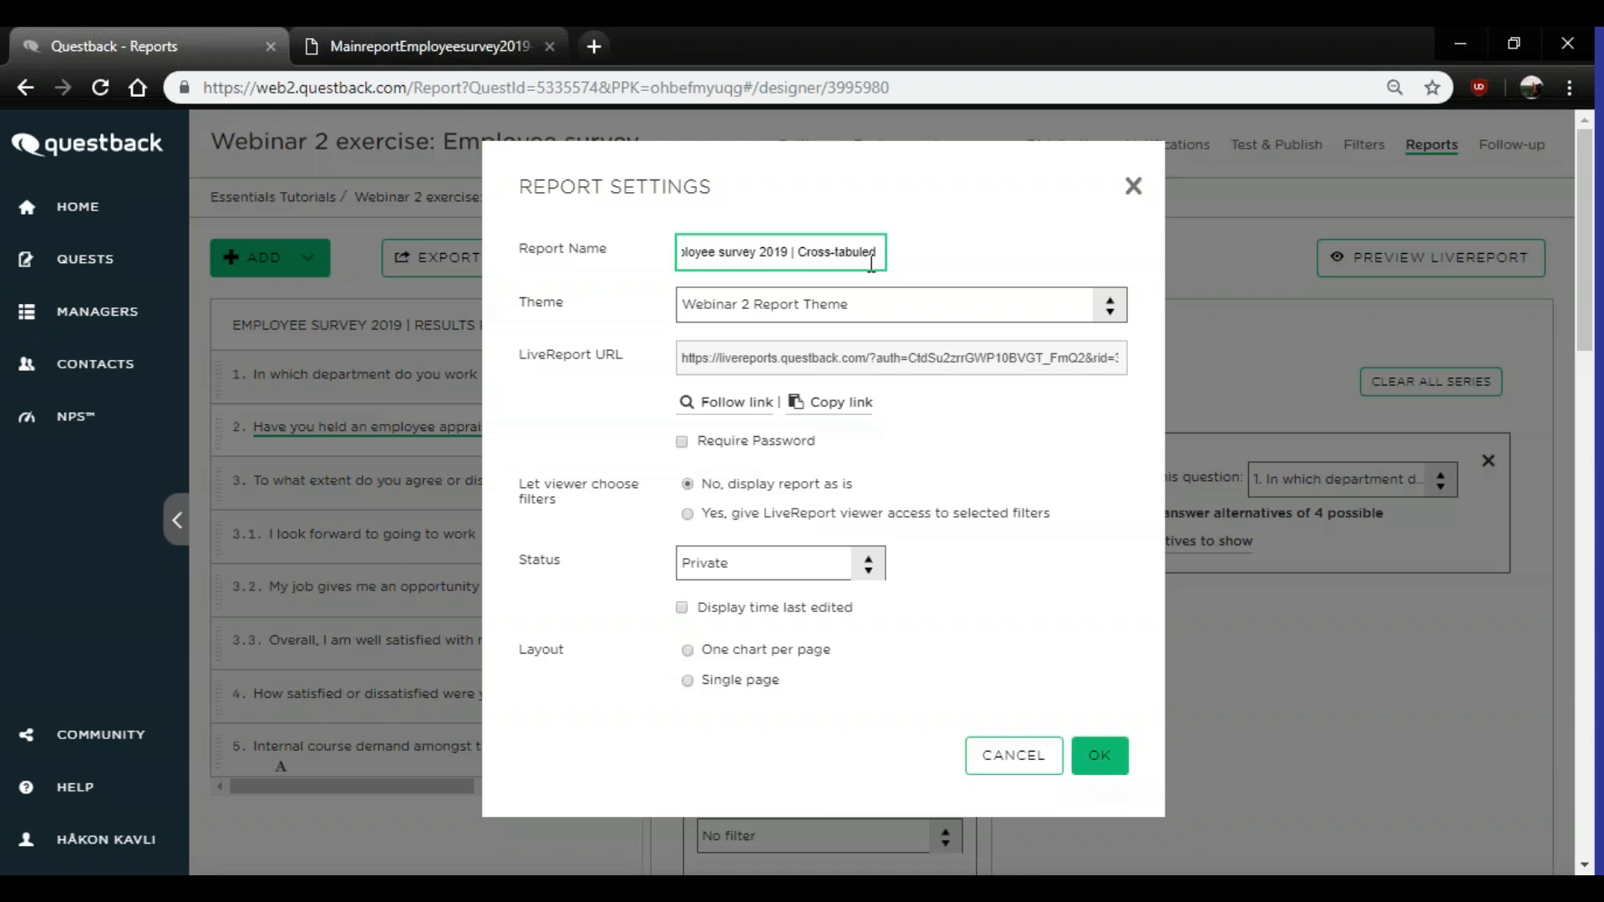
key(BackSpace)
key(BackSpace)
text(a)
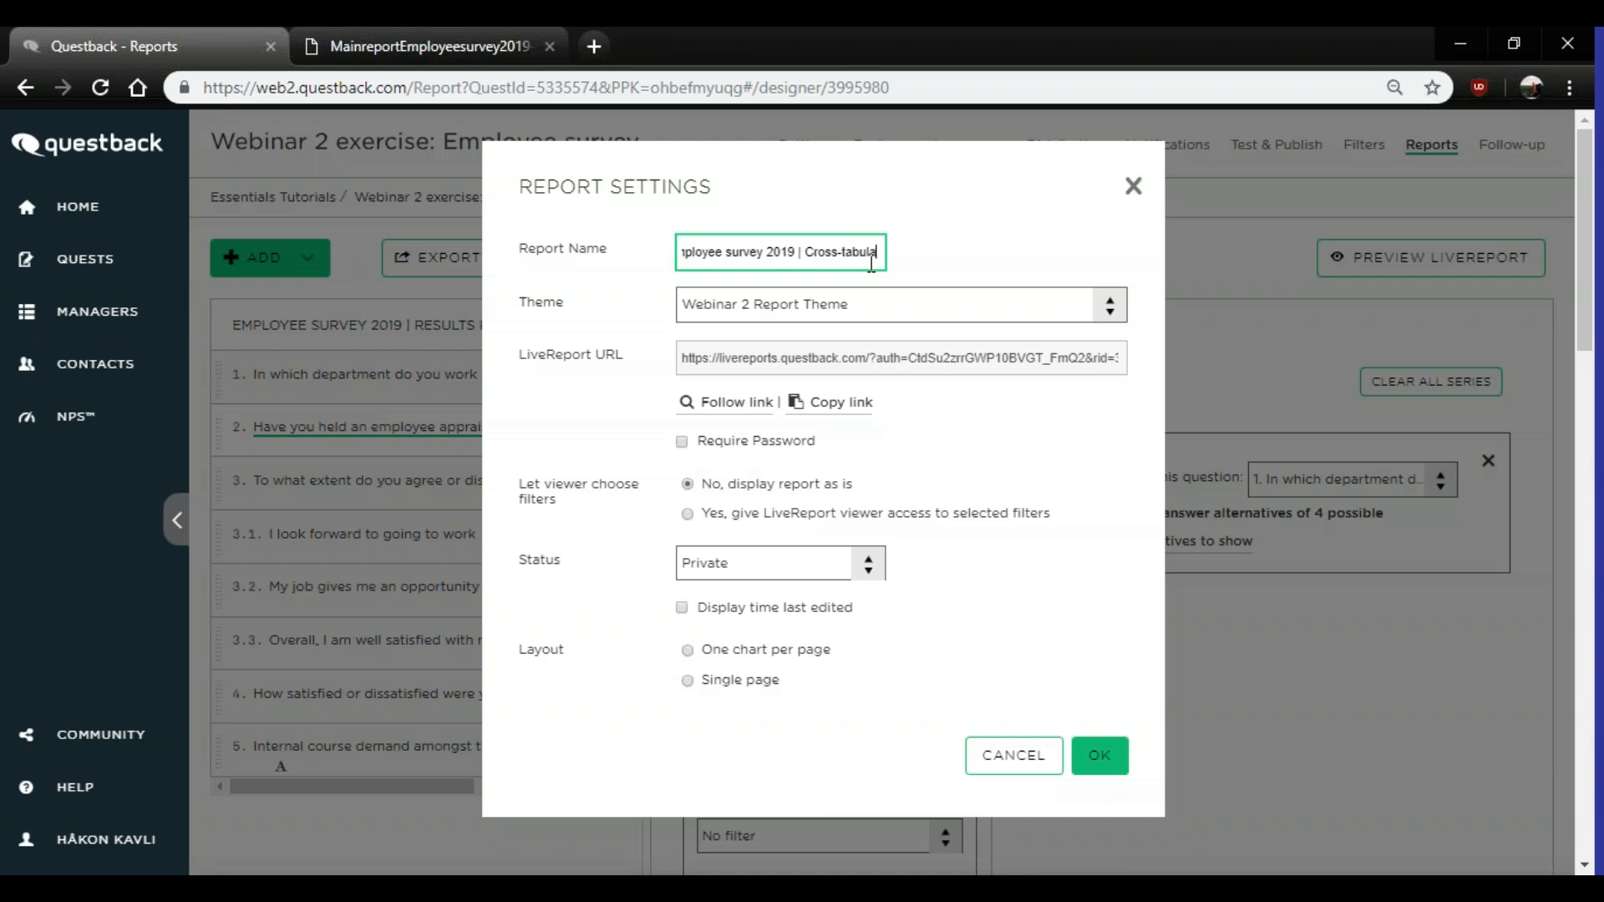
text(ted on Depa)
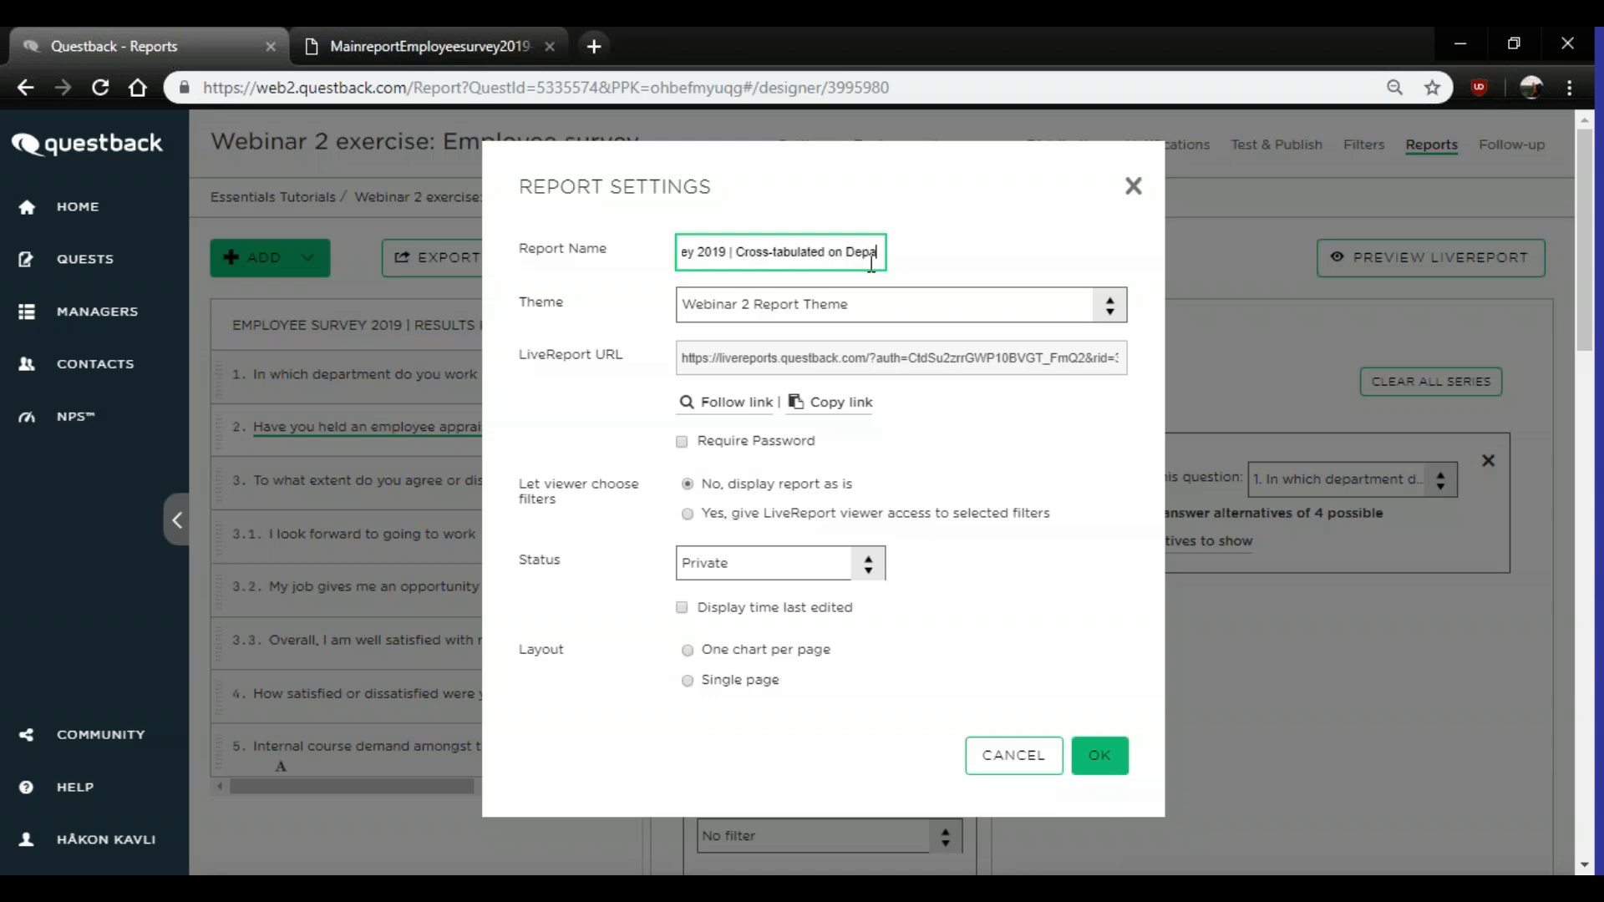
key(BackSpace)
text(artment)
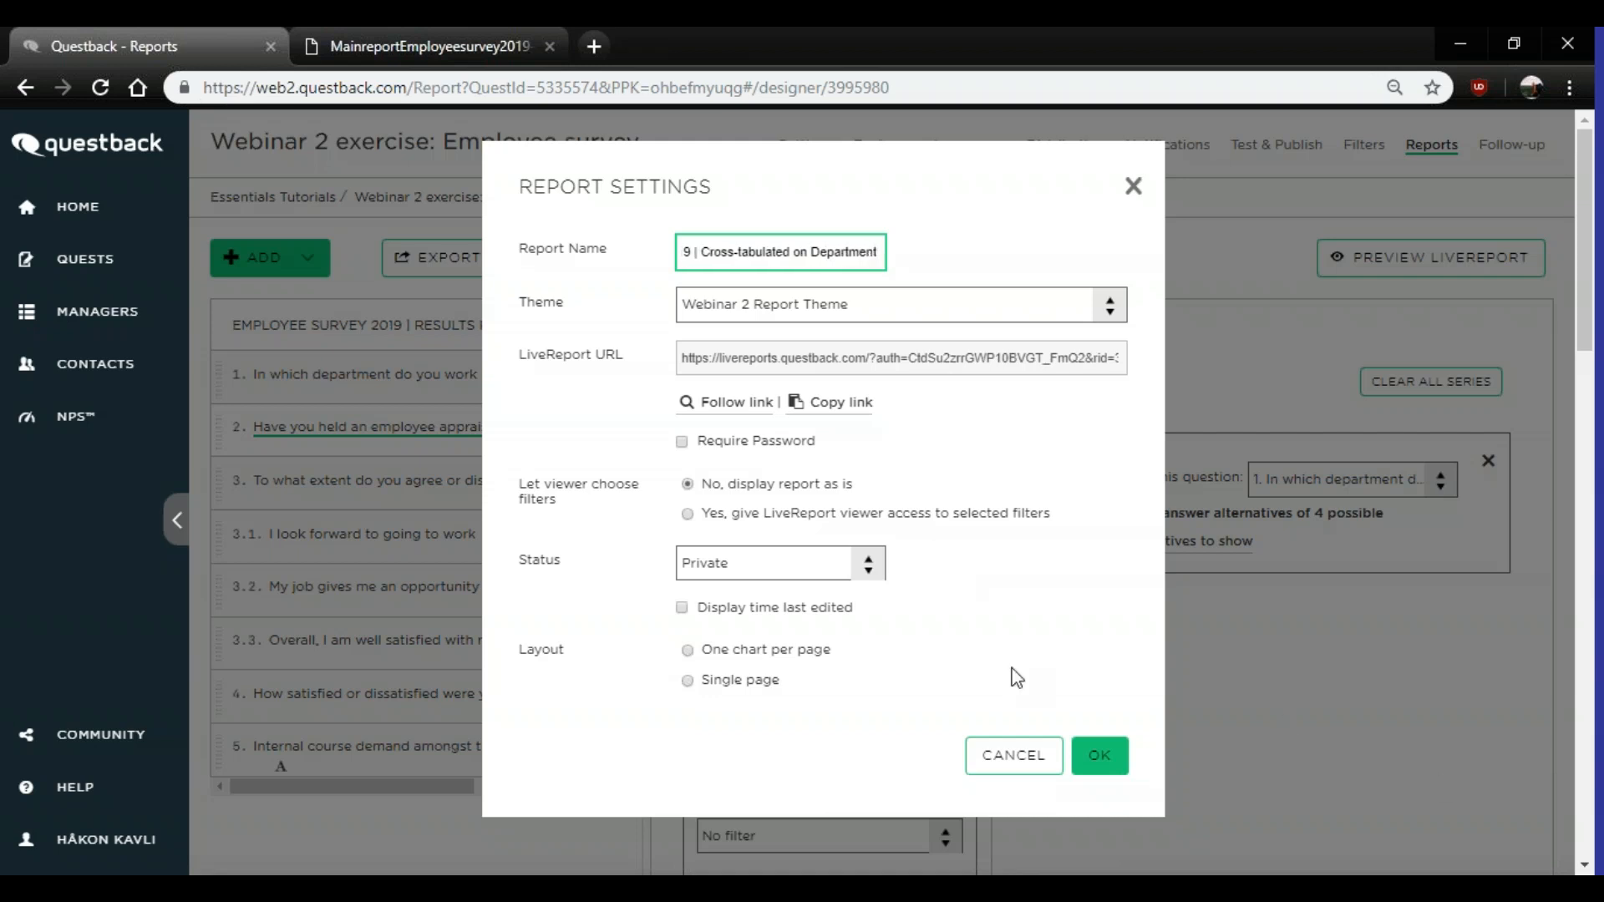
- Set the report to a single page with a two column layout and Public status, and save the report settings
scroll(688, 651, down, 2)
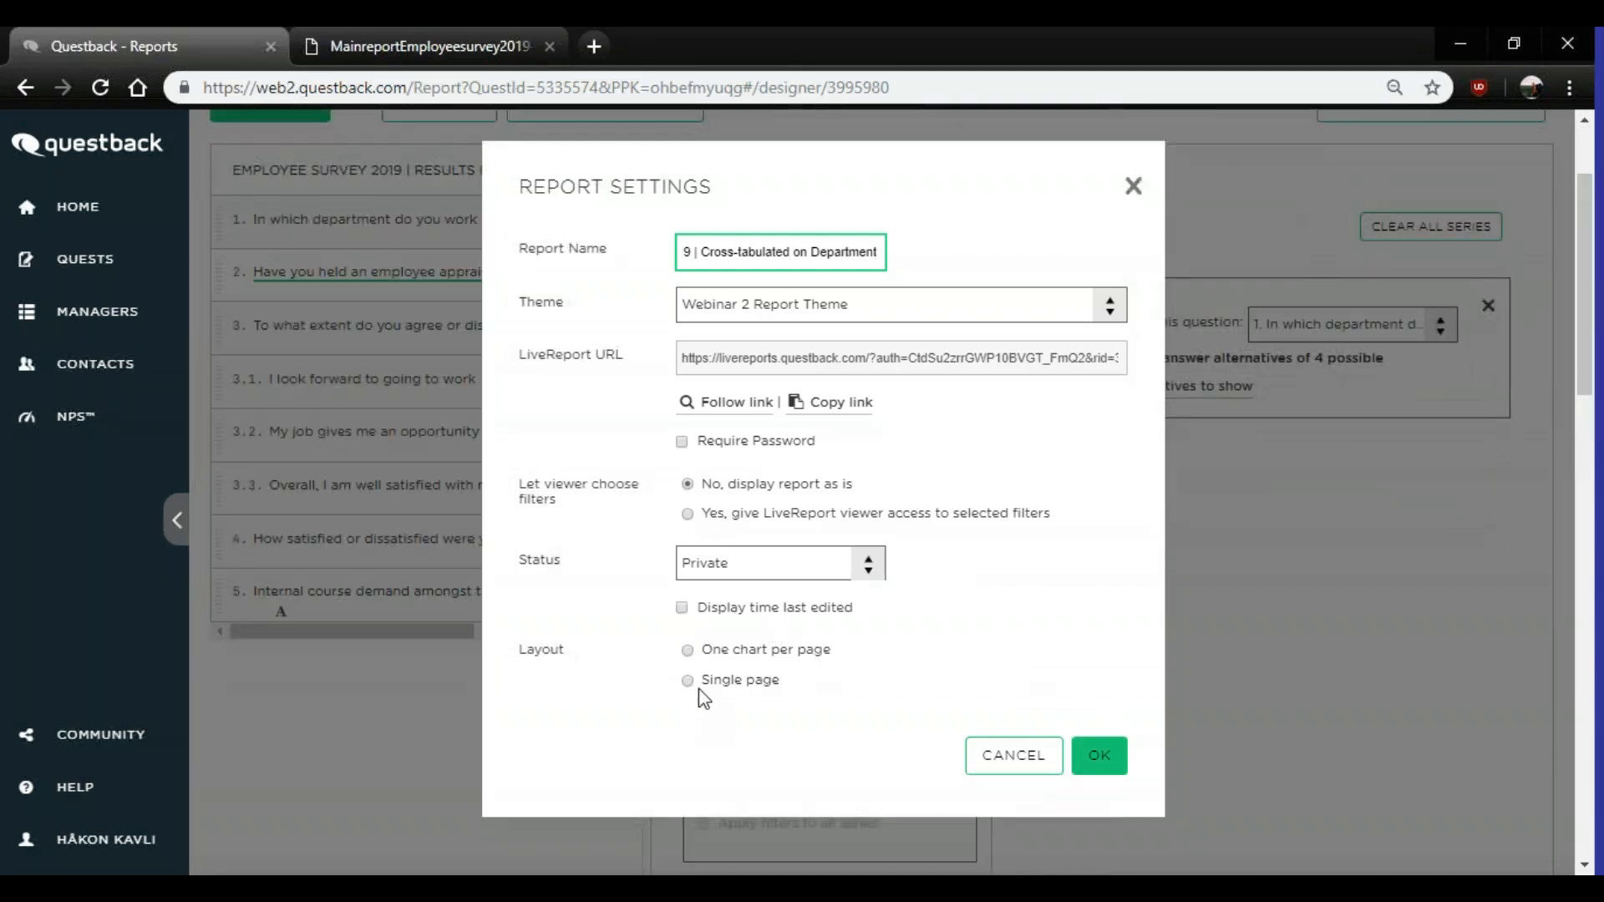
click(691, 681)
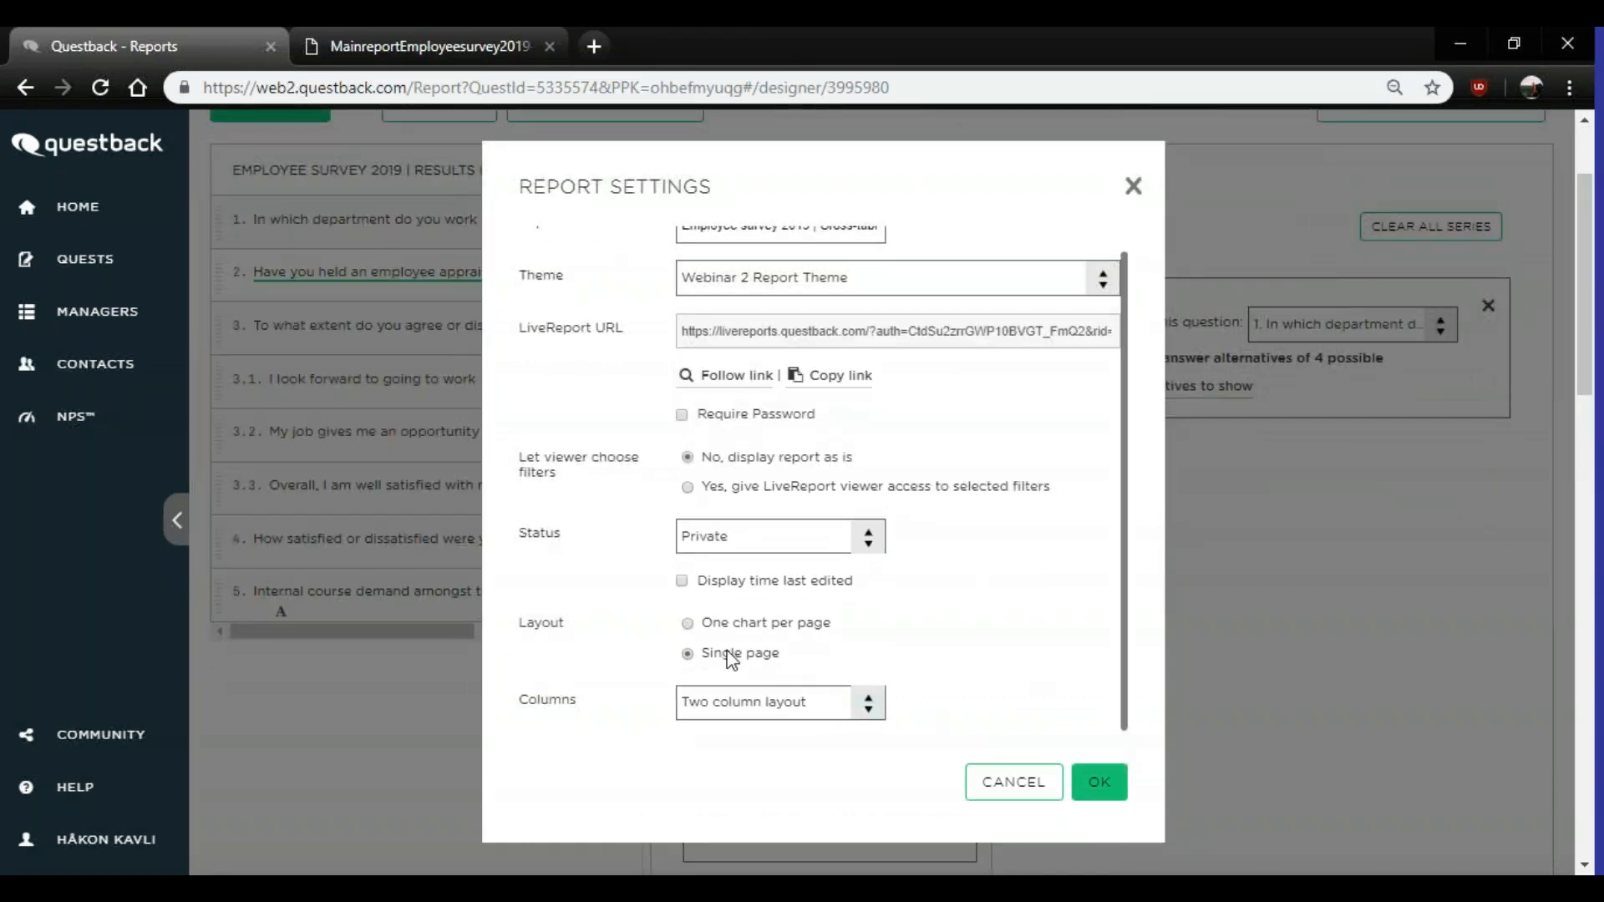
click(748, 539)
click(735, 622)
click(865, 705)
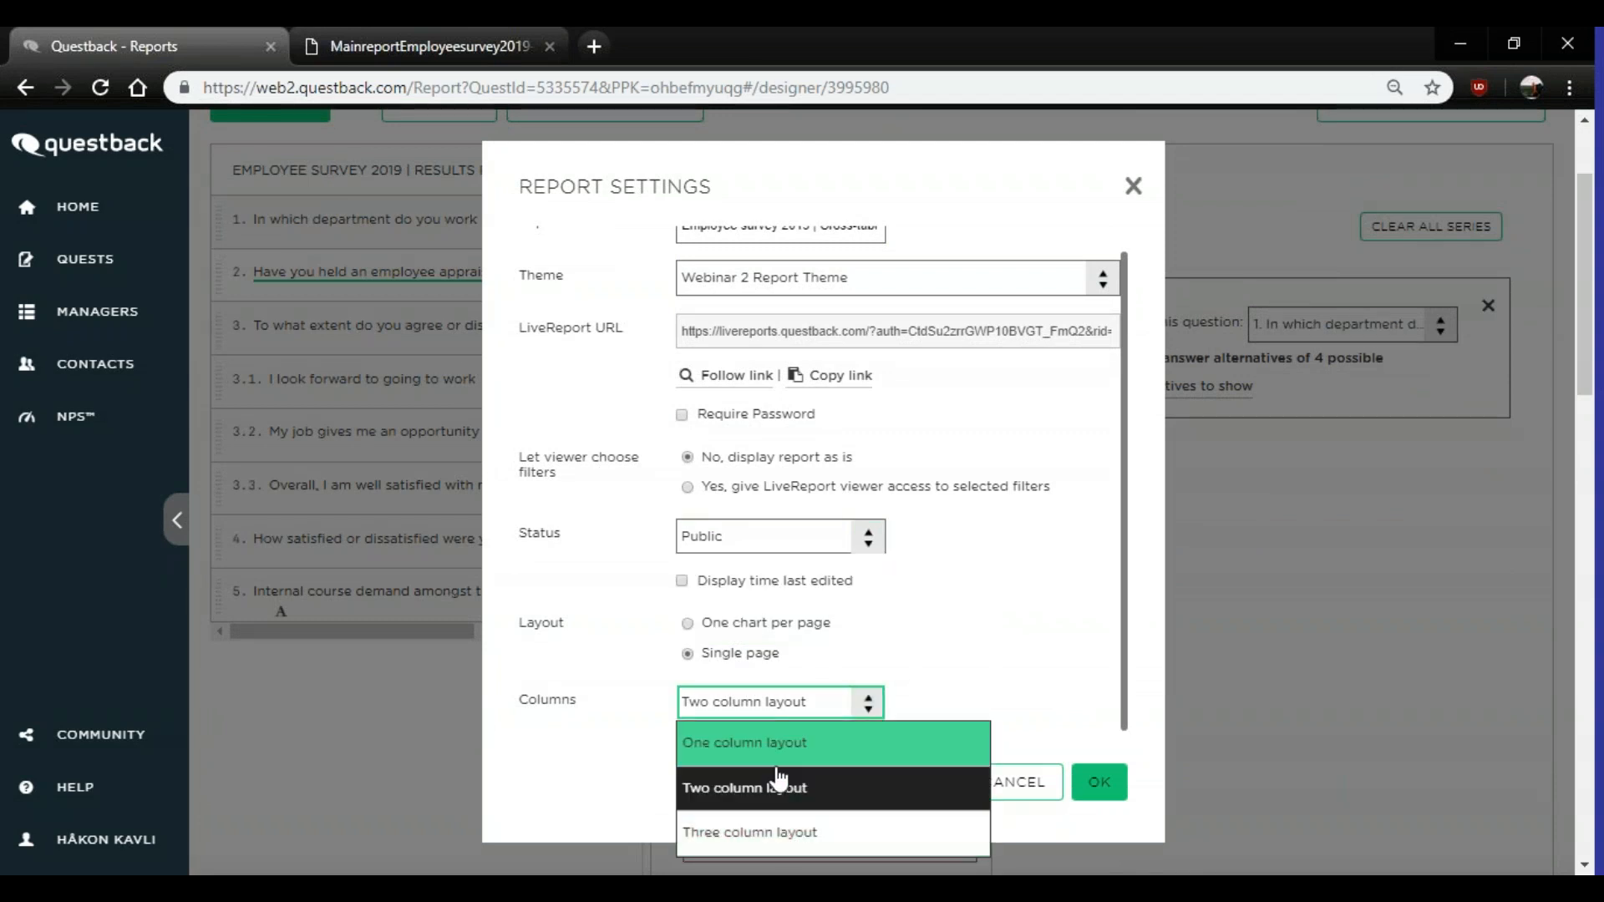
click(777, 787)
click(1099, 786)
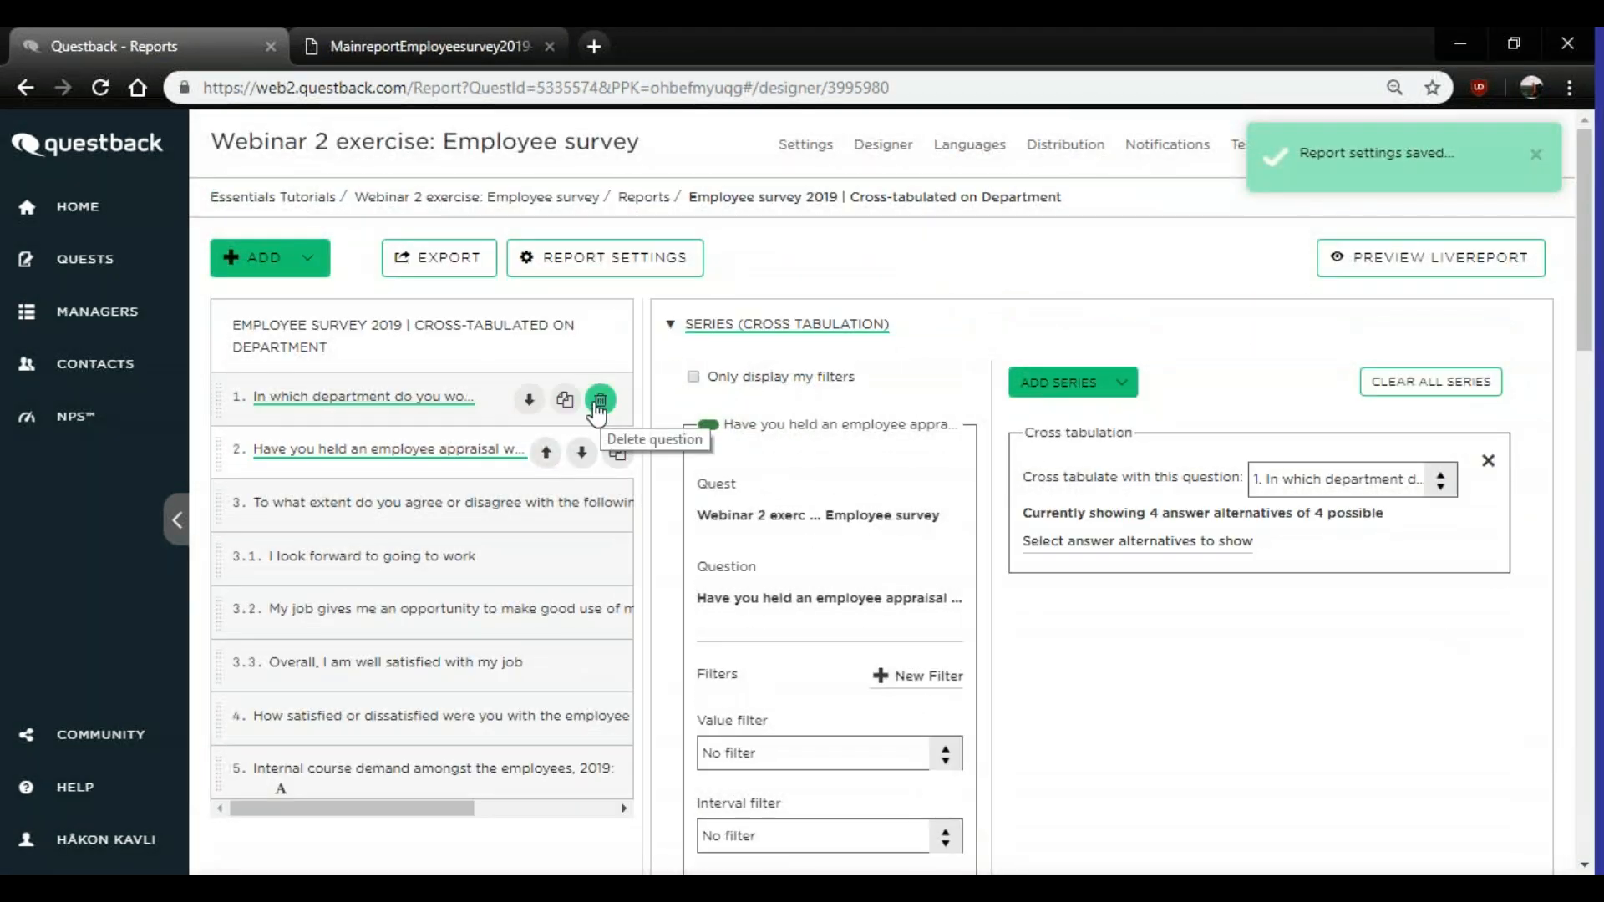
- Delete question 1, "In which department do you work in mainly?", from the report and open the LiveReport preview
click(599, 402)
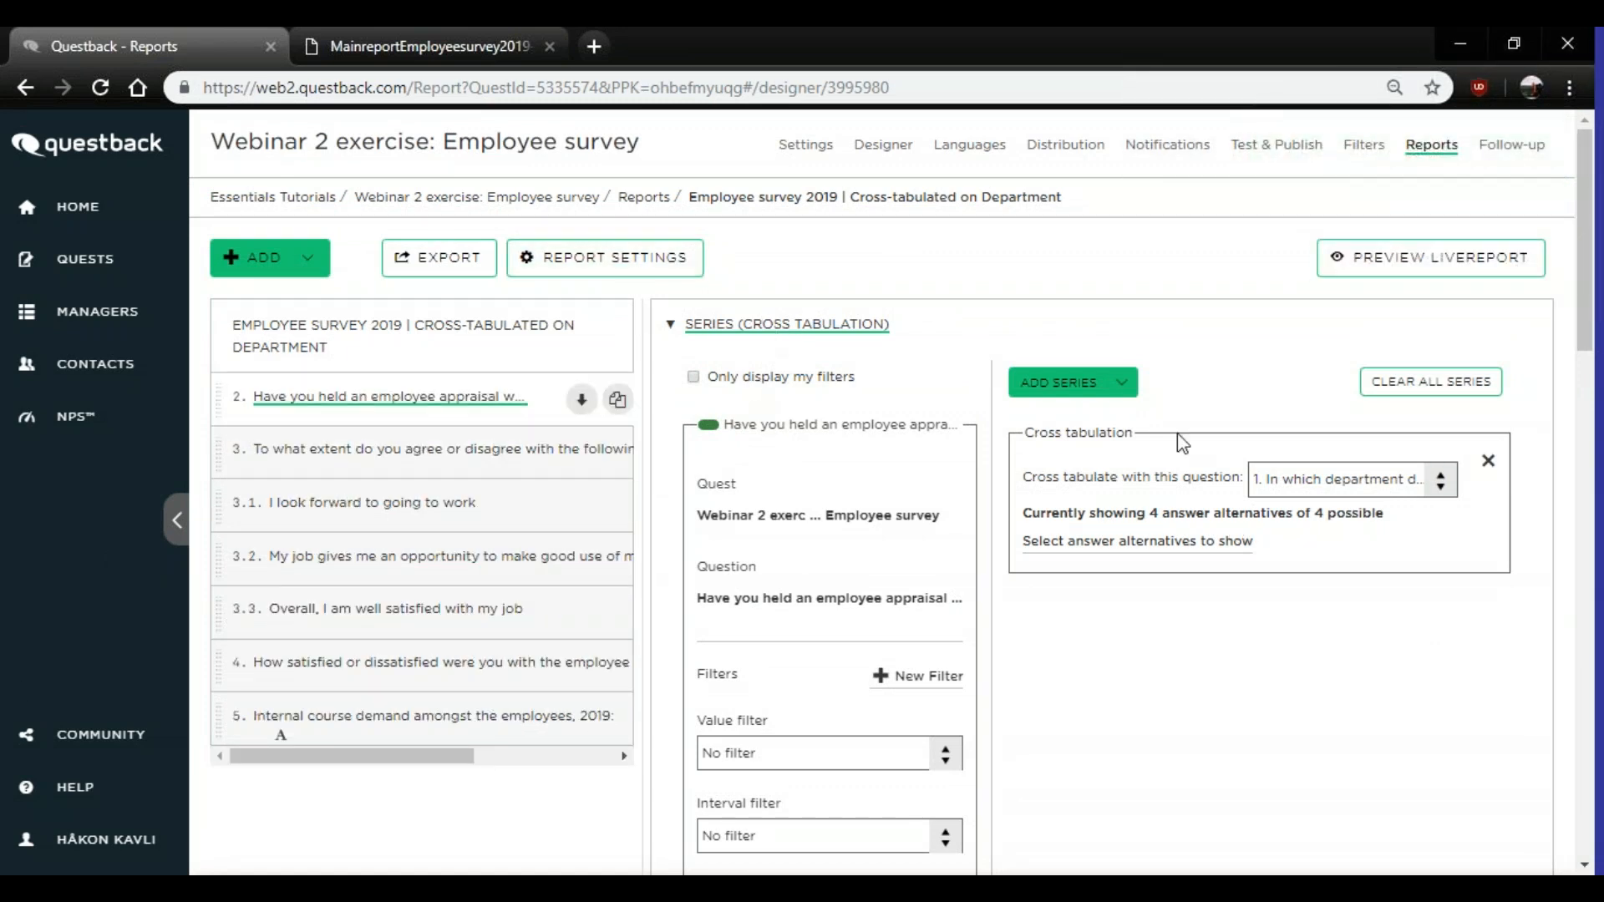
click(1400, 266)
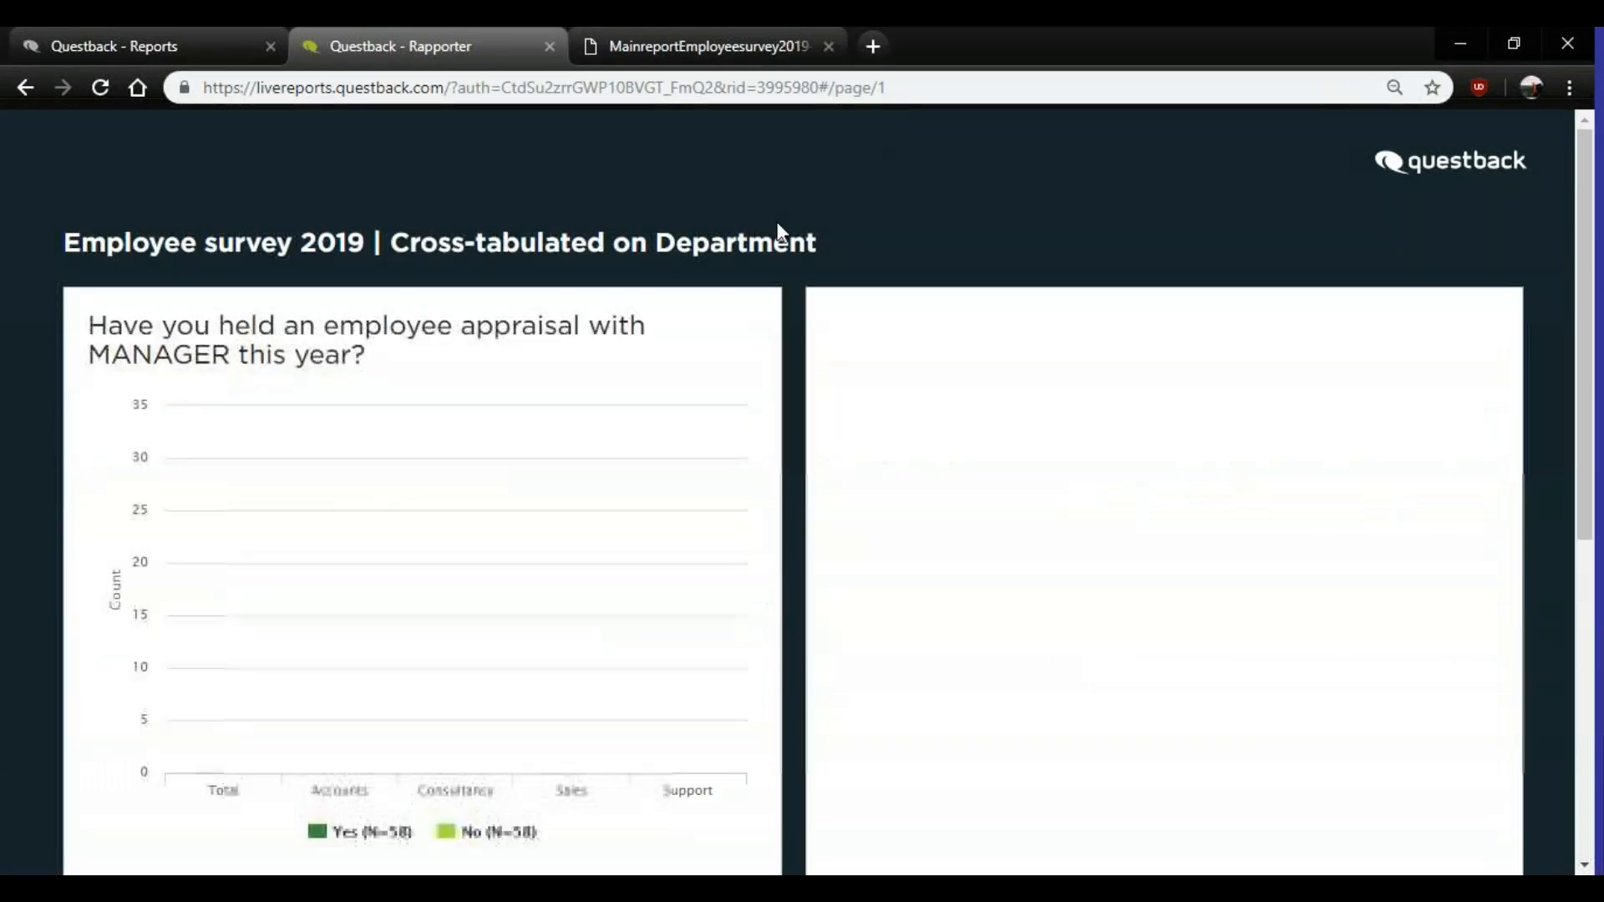
- Examine the cross-tabulated department charts throughout the LiveReport, including internal course demand, and close the preview and the main report tab
scroll(448, 469, down, 2)
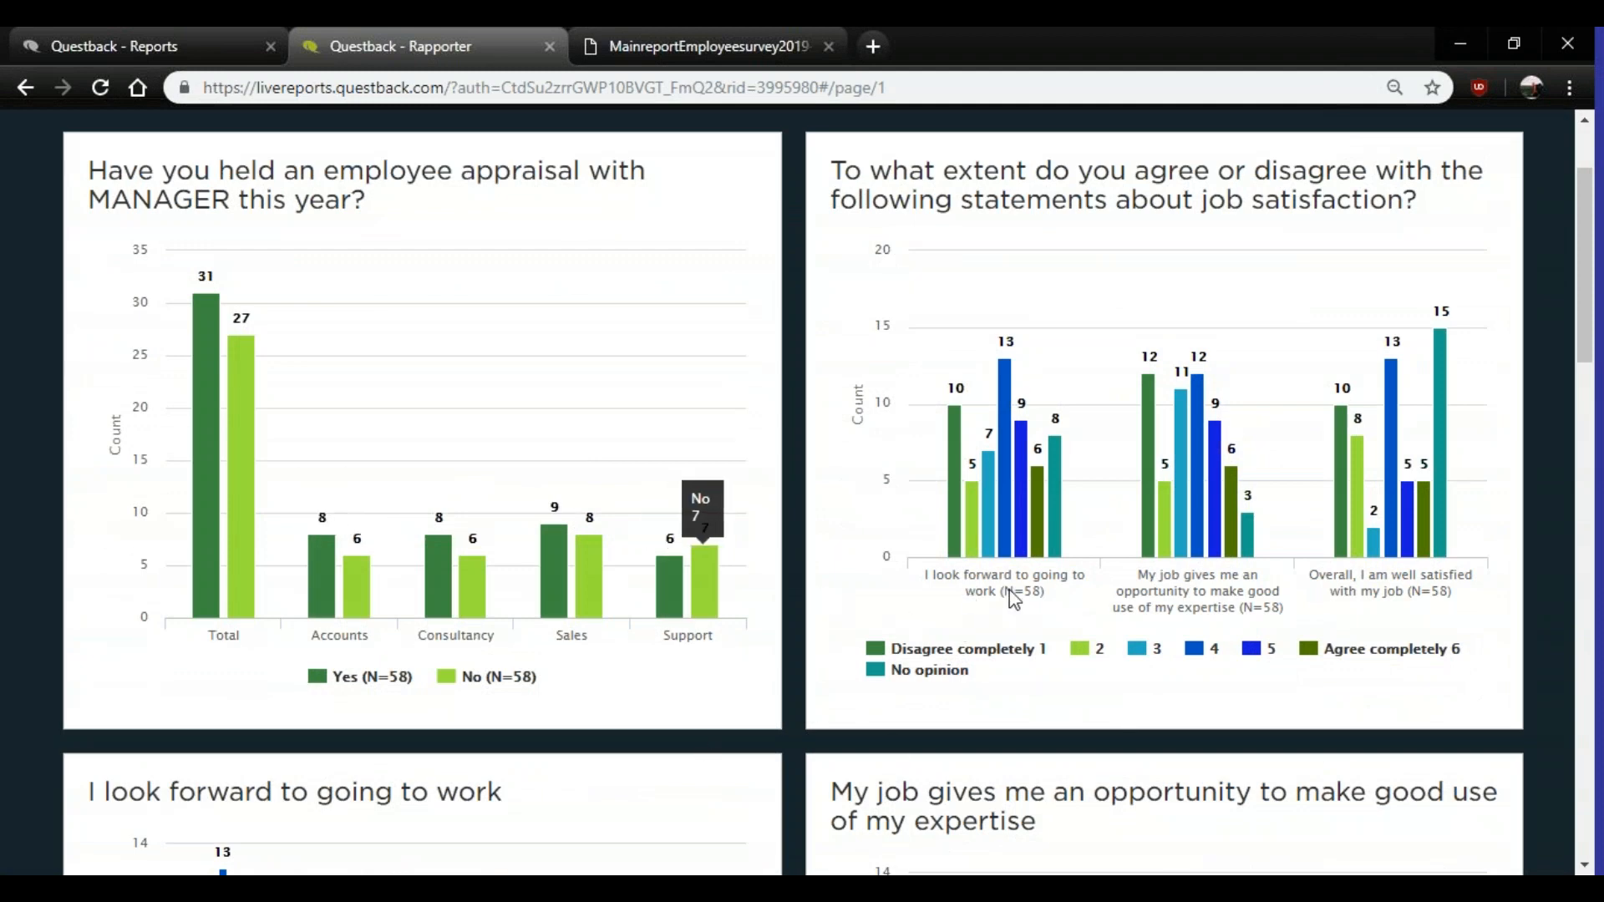
scroll(1240, 576, down, 6)
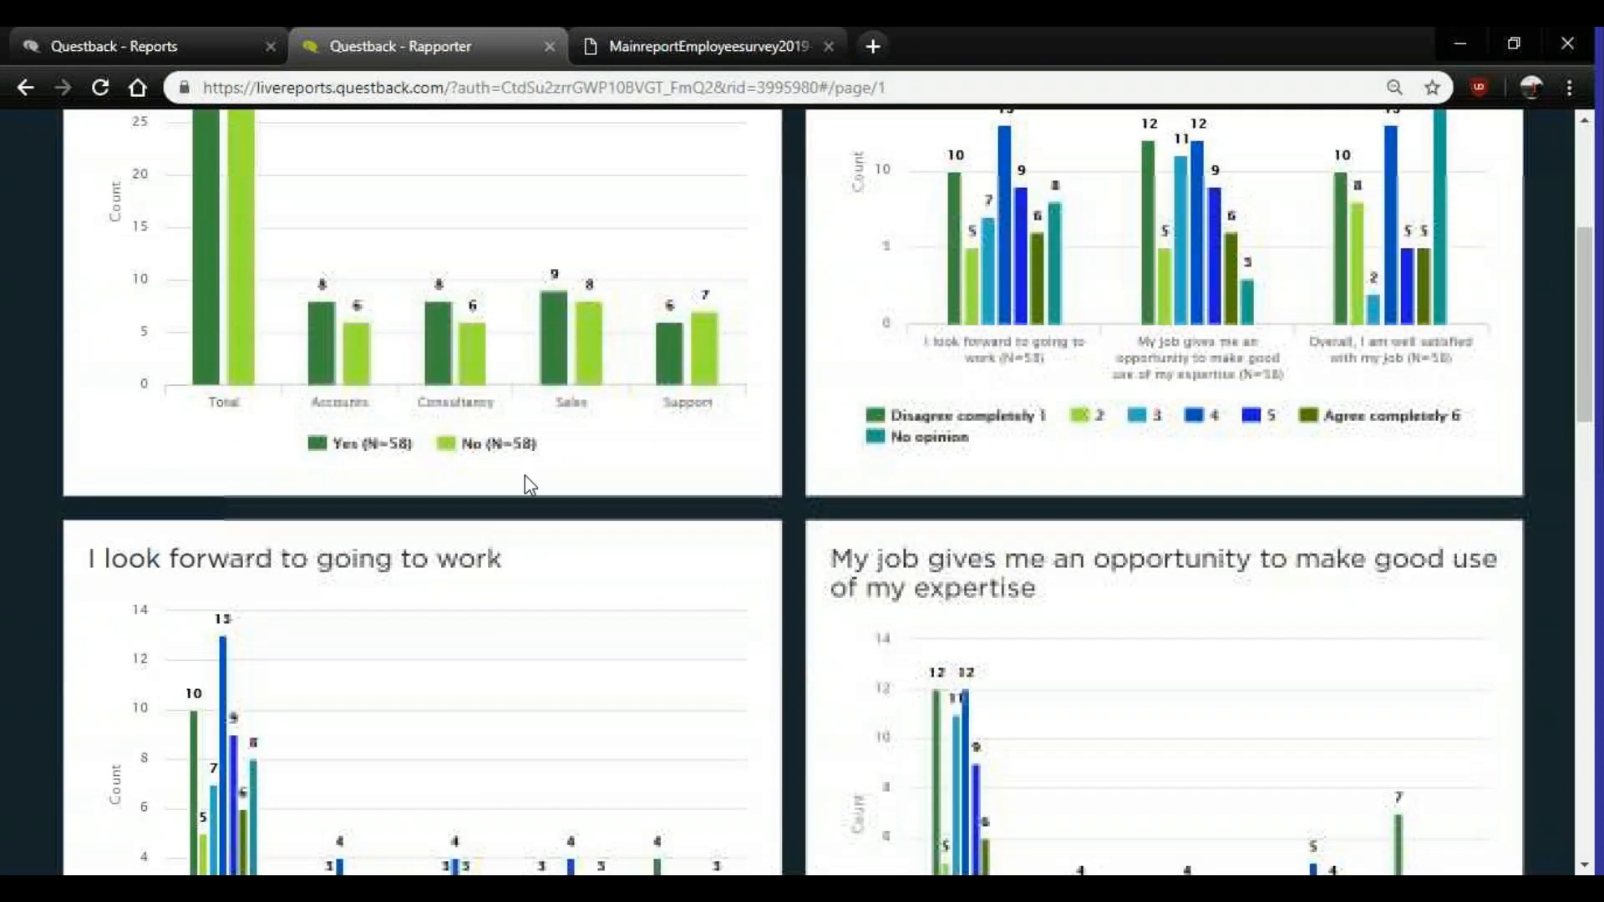
scroll(422, 499, down, 2)
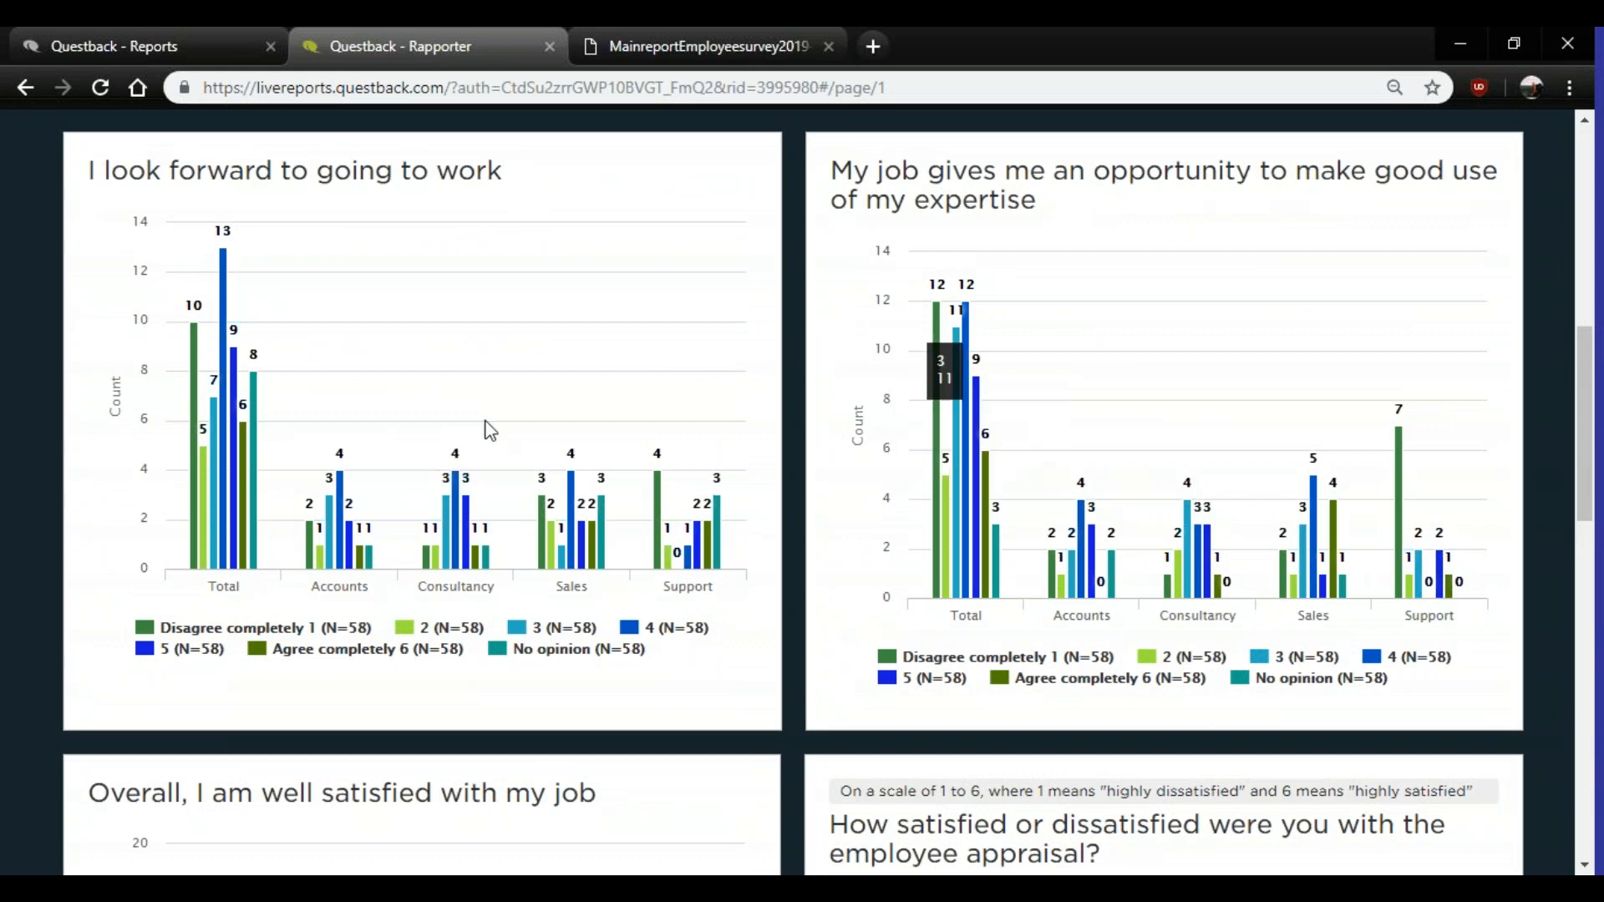
scroll(982, 524, up, 1)
scroll(978, 543, up, 2)
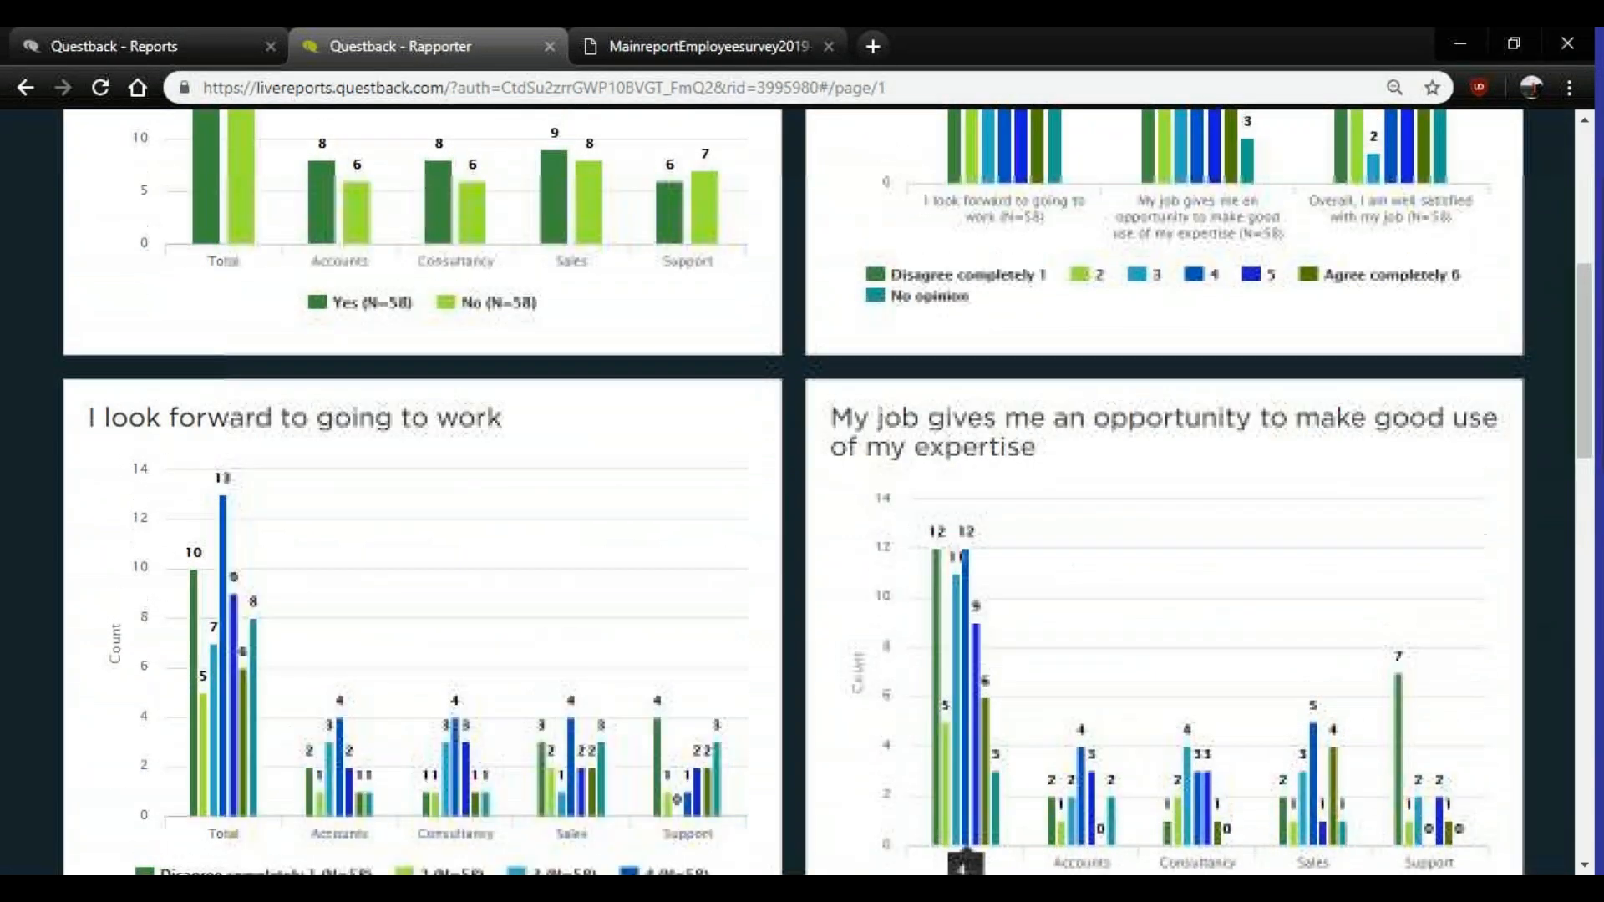
scroll(919, 501, up, 6)
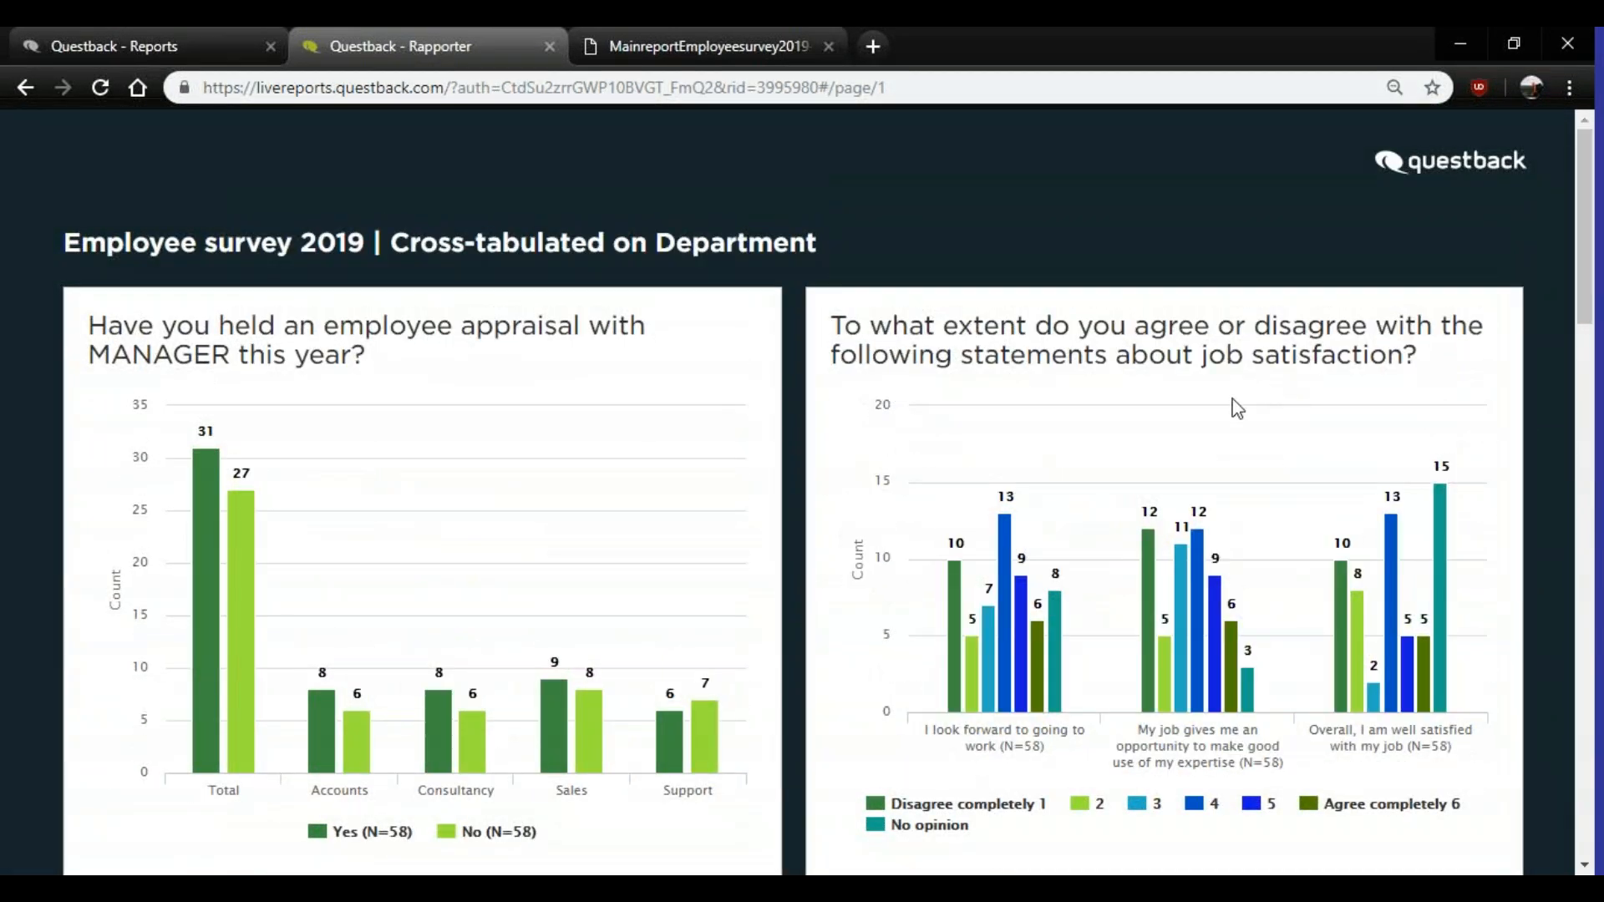
scroll(1237, 409, down, 9)
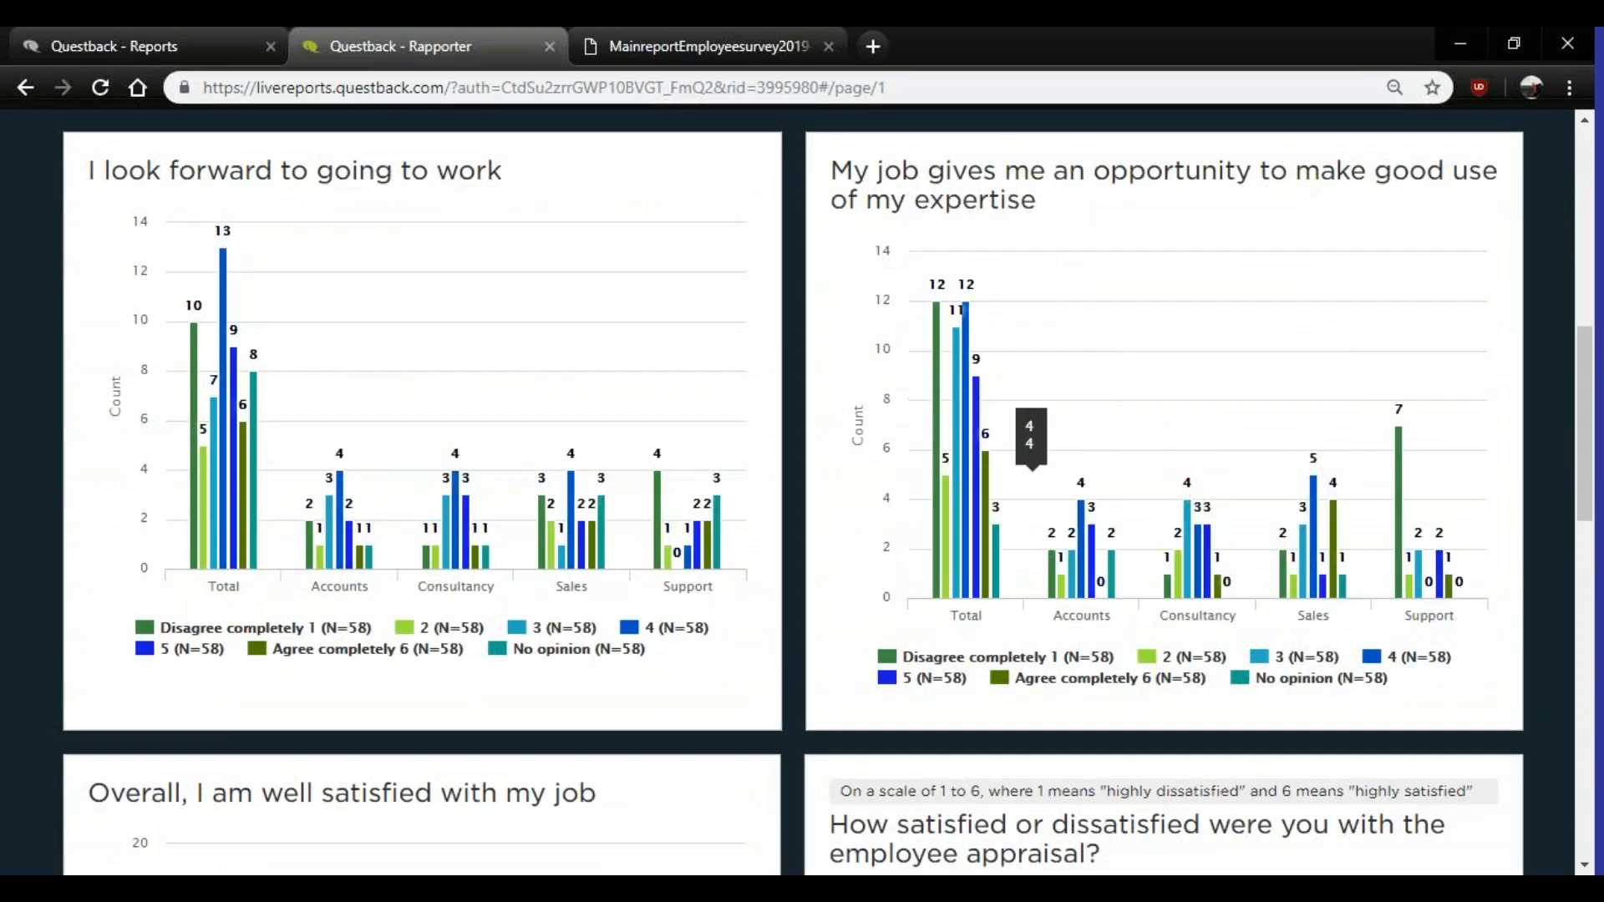
scroll(1420, 573, down, 8)
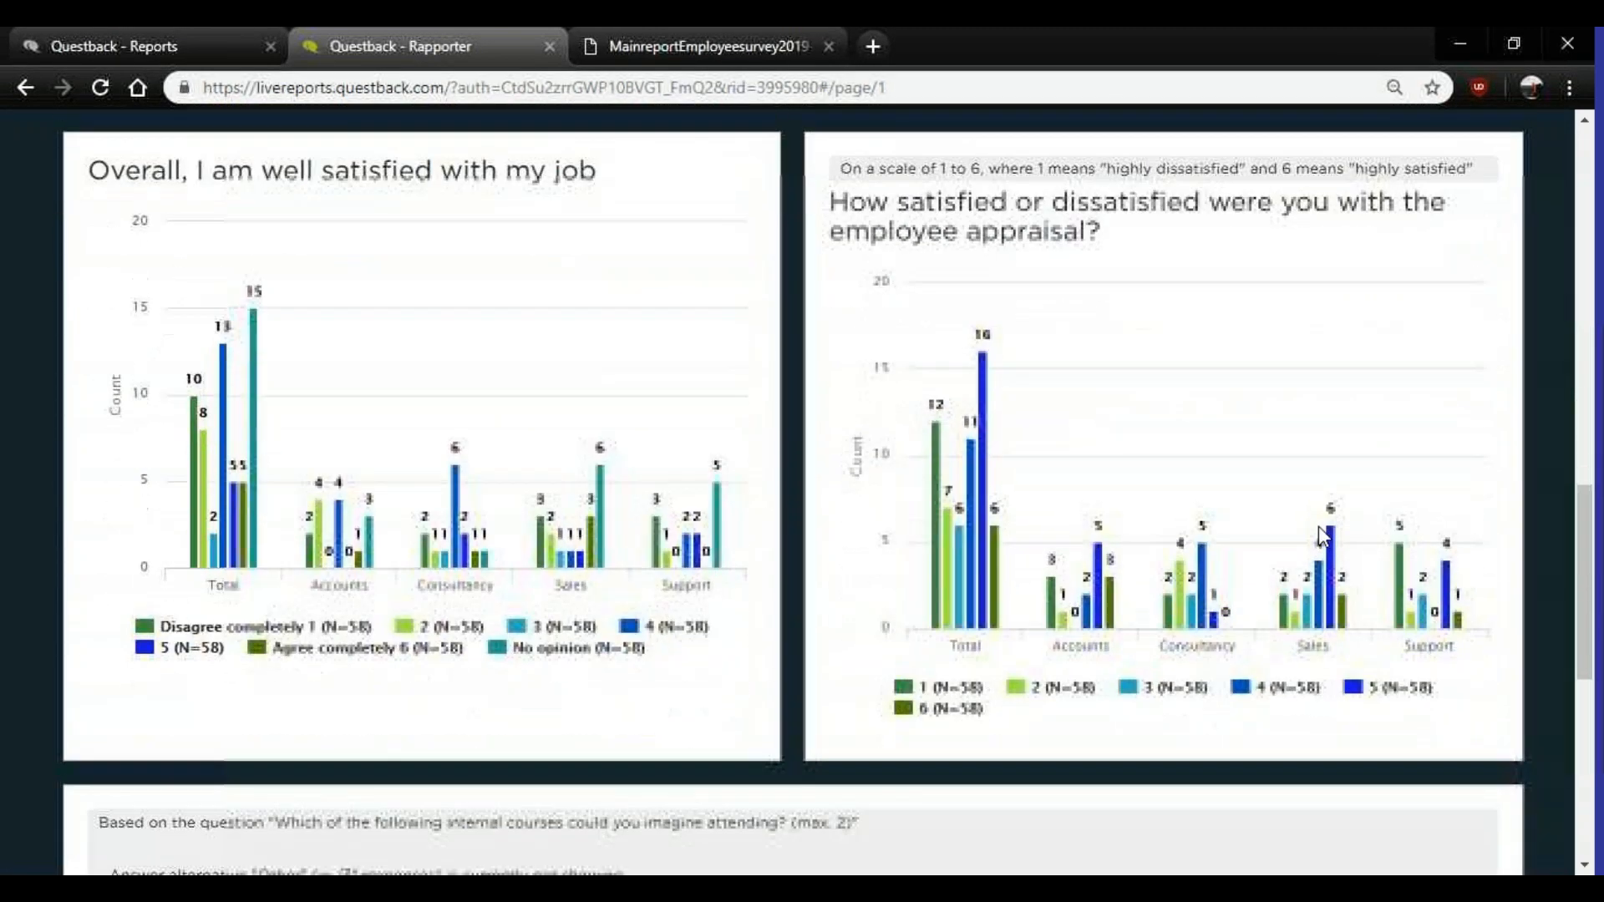
scroll(746, 617, down, 8)
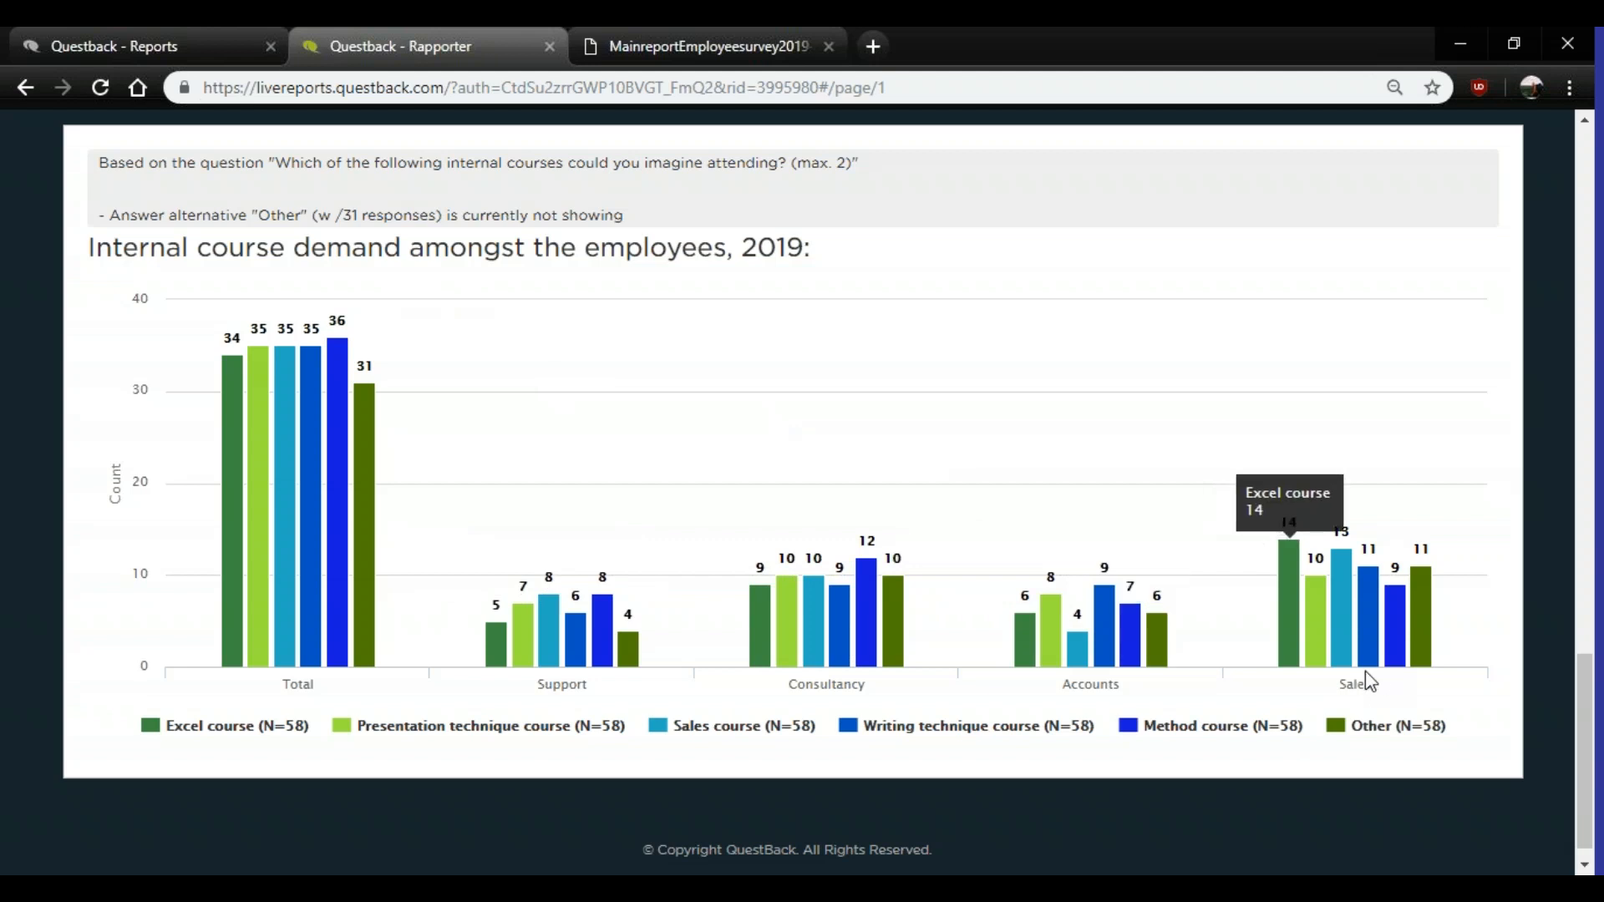
scroll(1303, 635, up, 1)
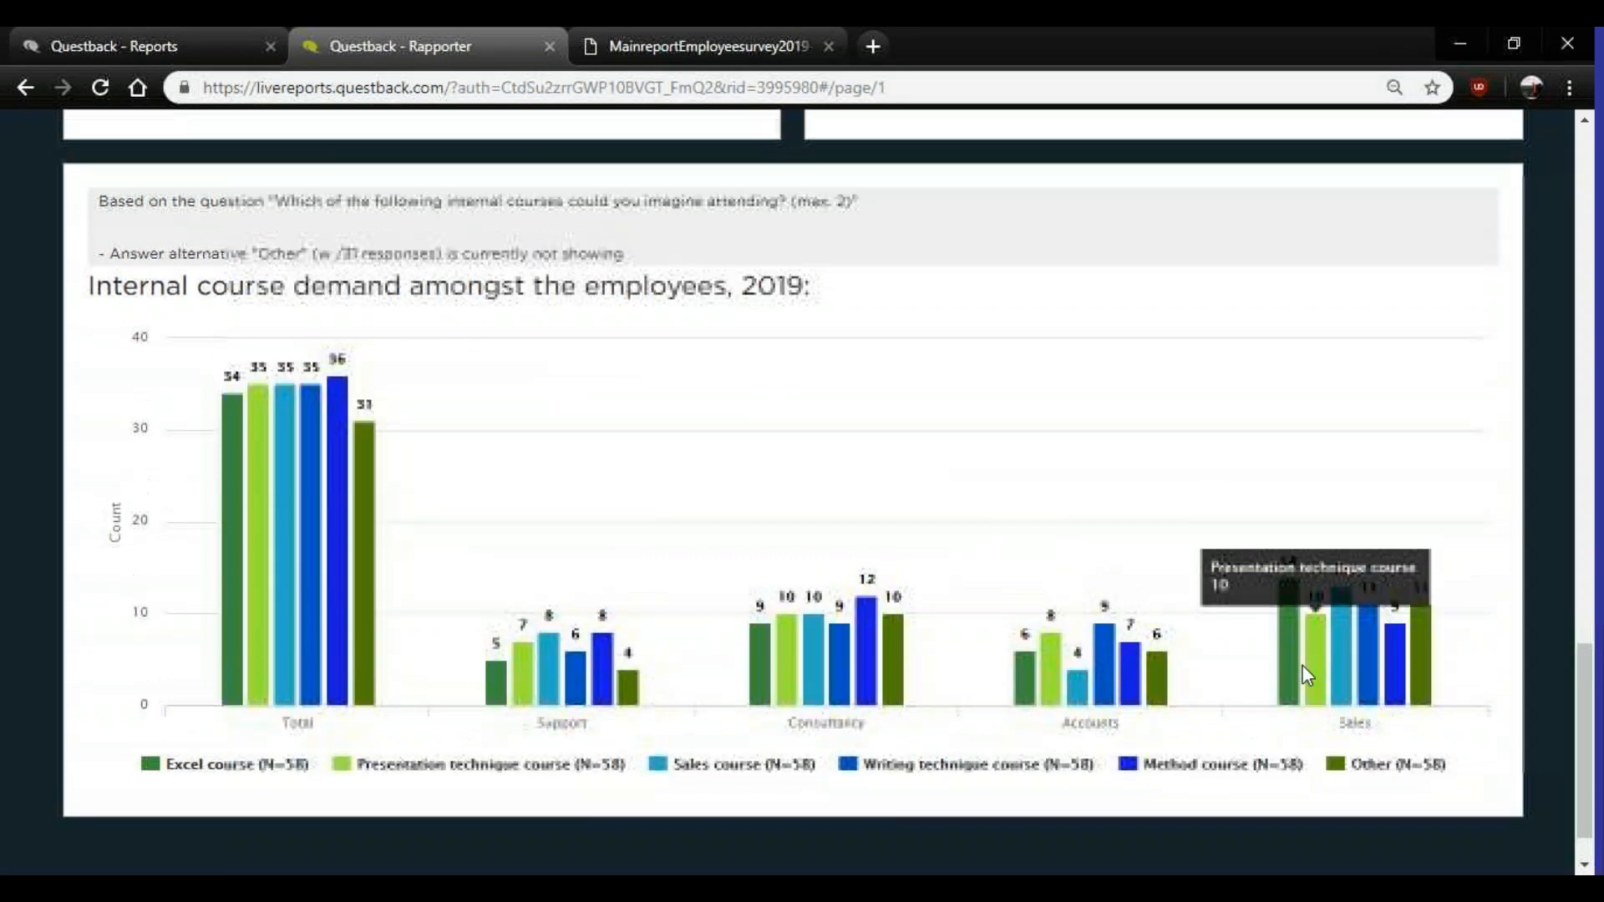
click(549, 46)
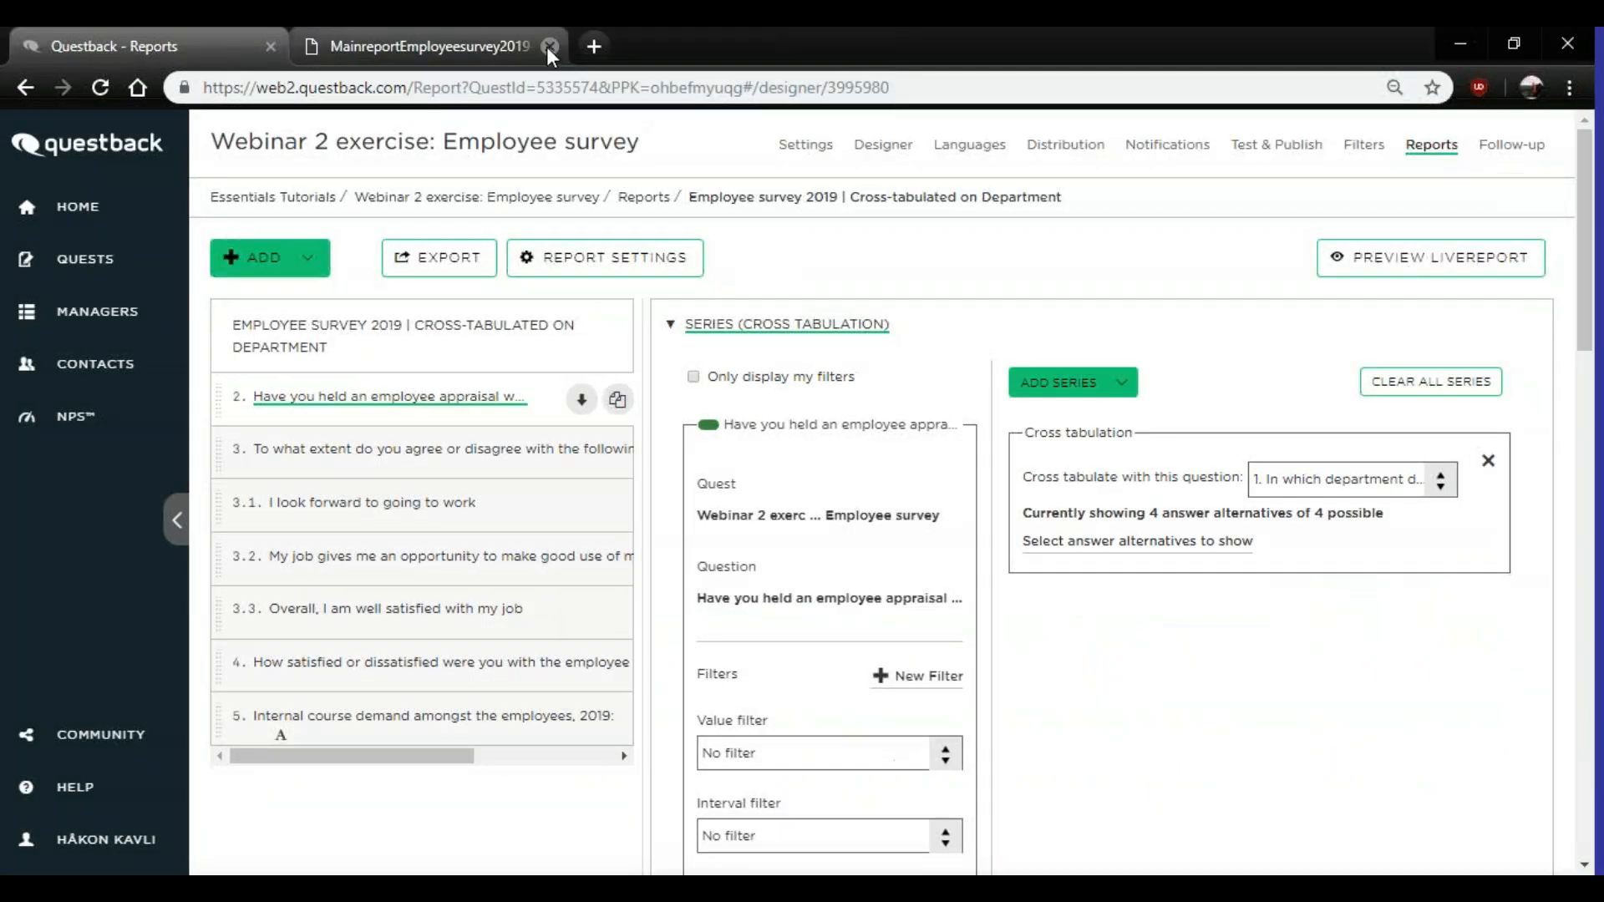
click(548, 46)
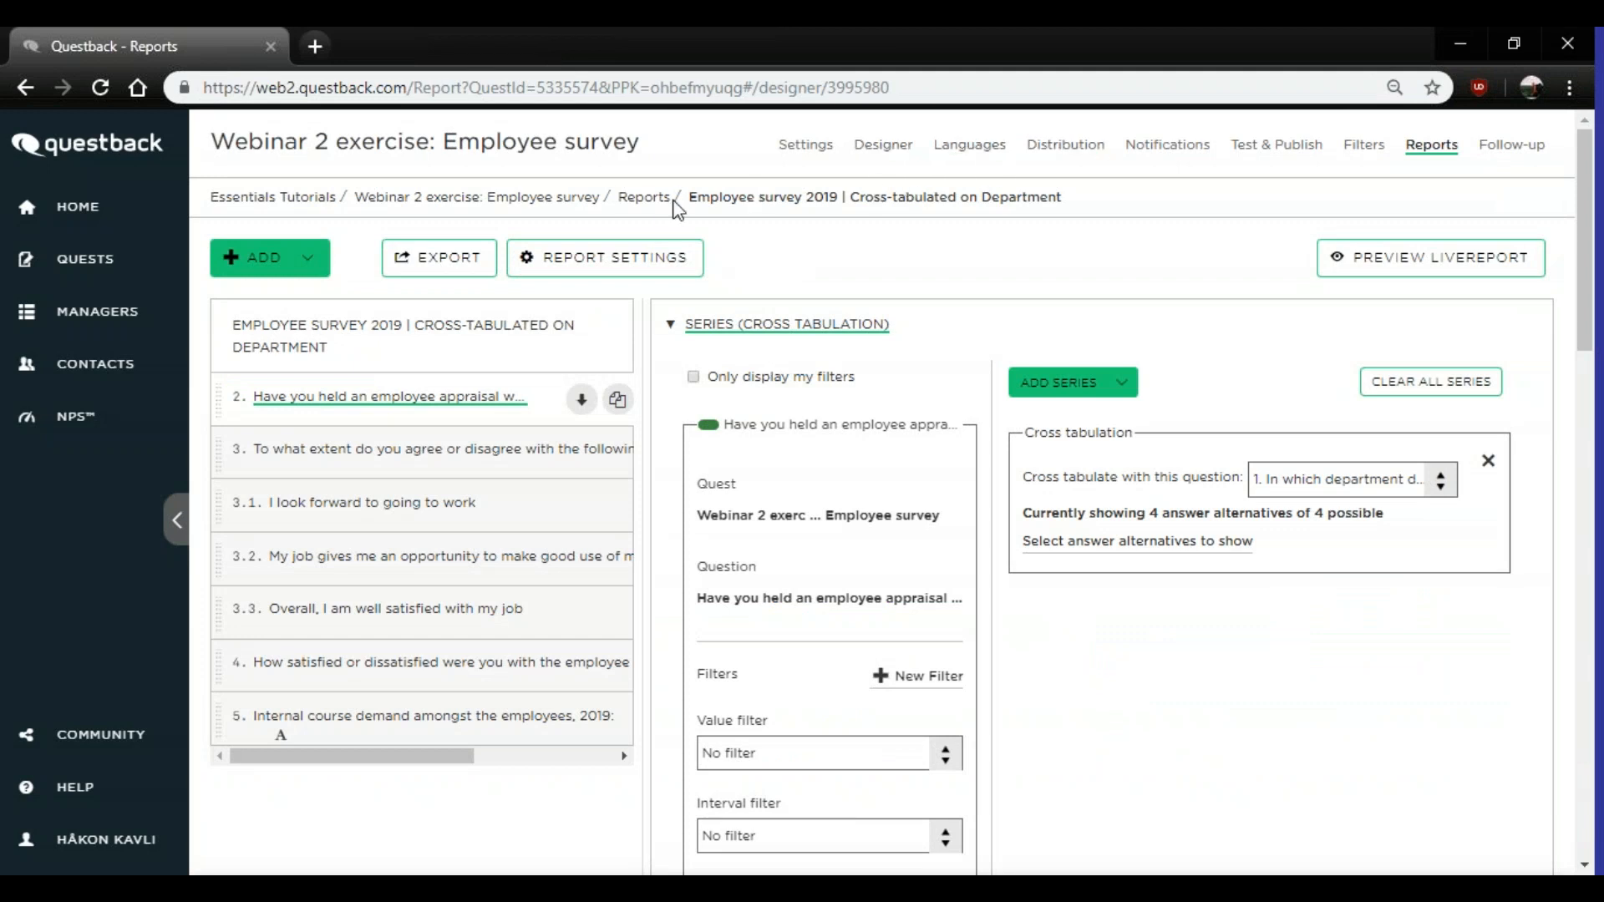
- Return to the reports list and duplicate "Main report: Employee survey 2019"
click(645, 199)
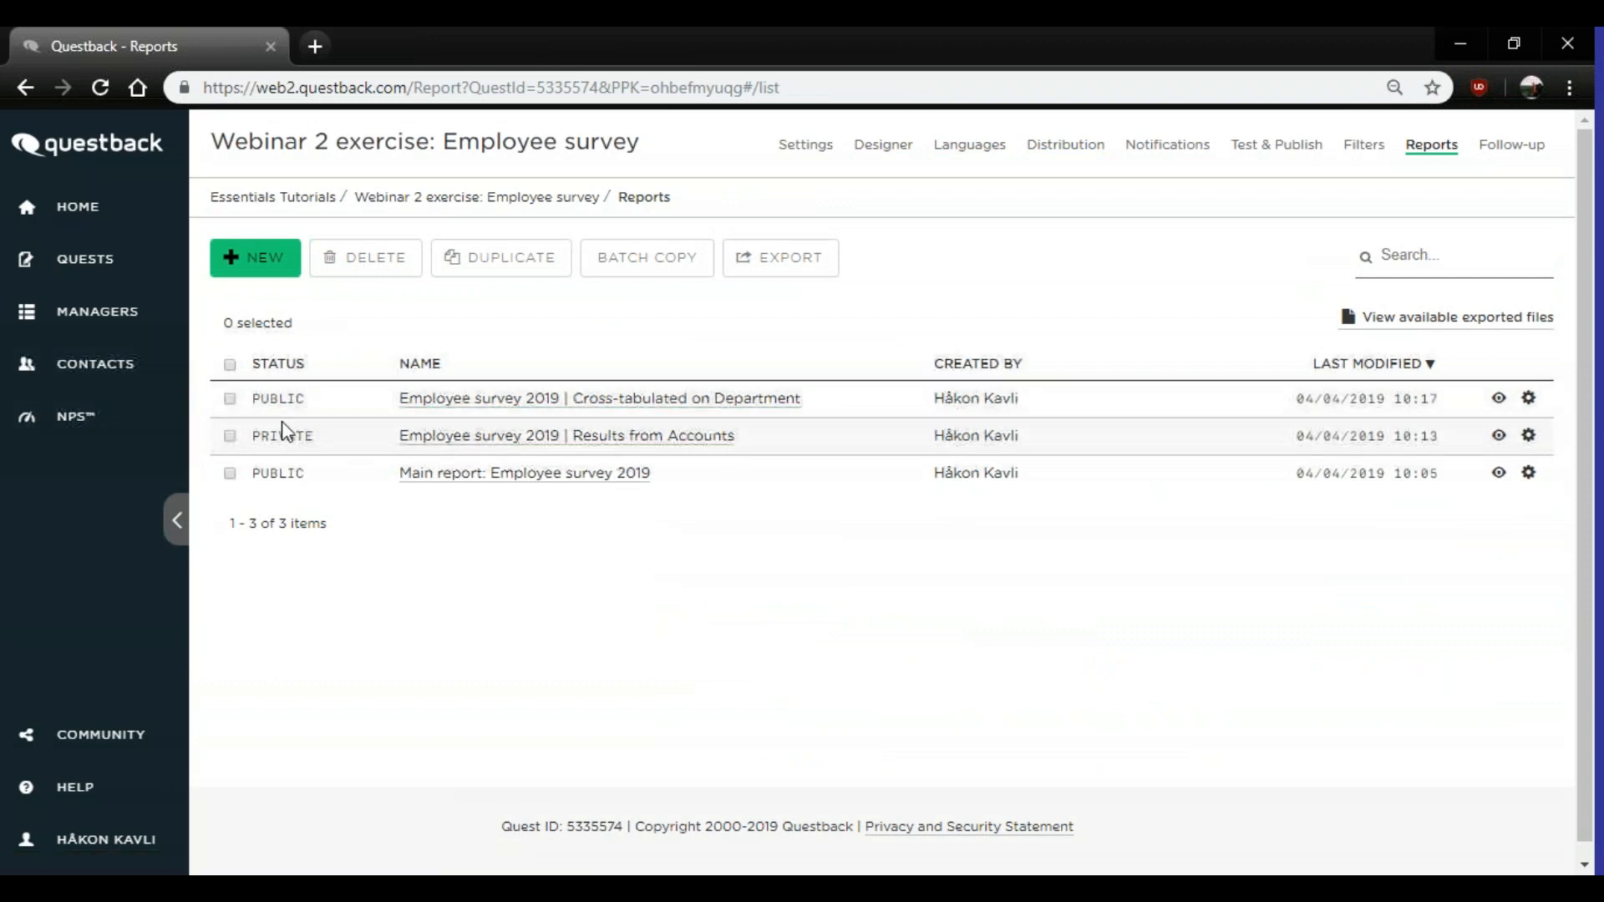
click(230, 474)
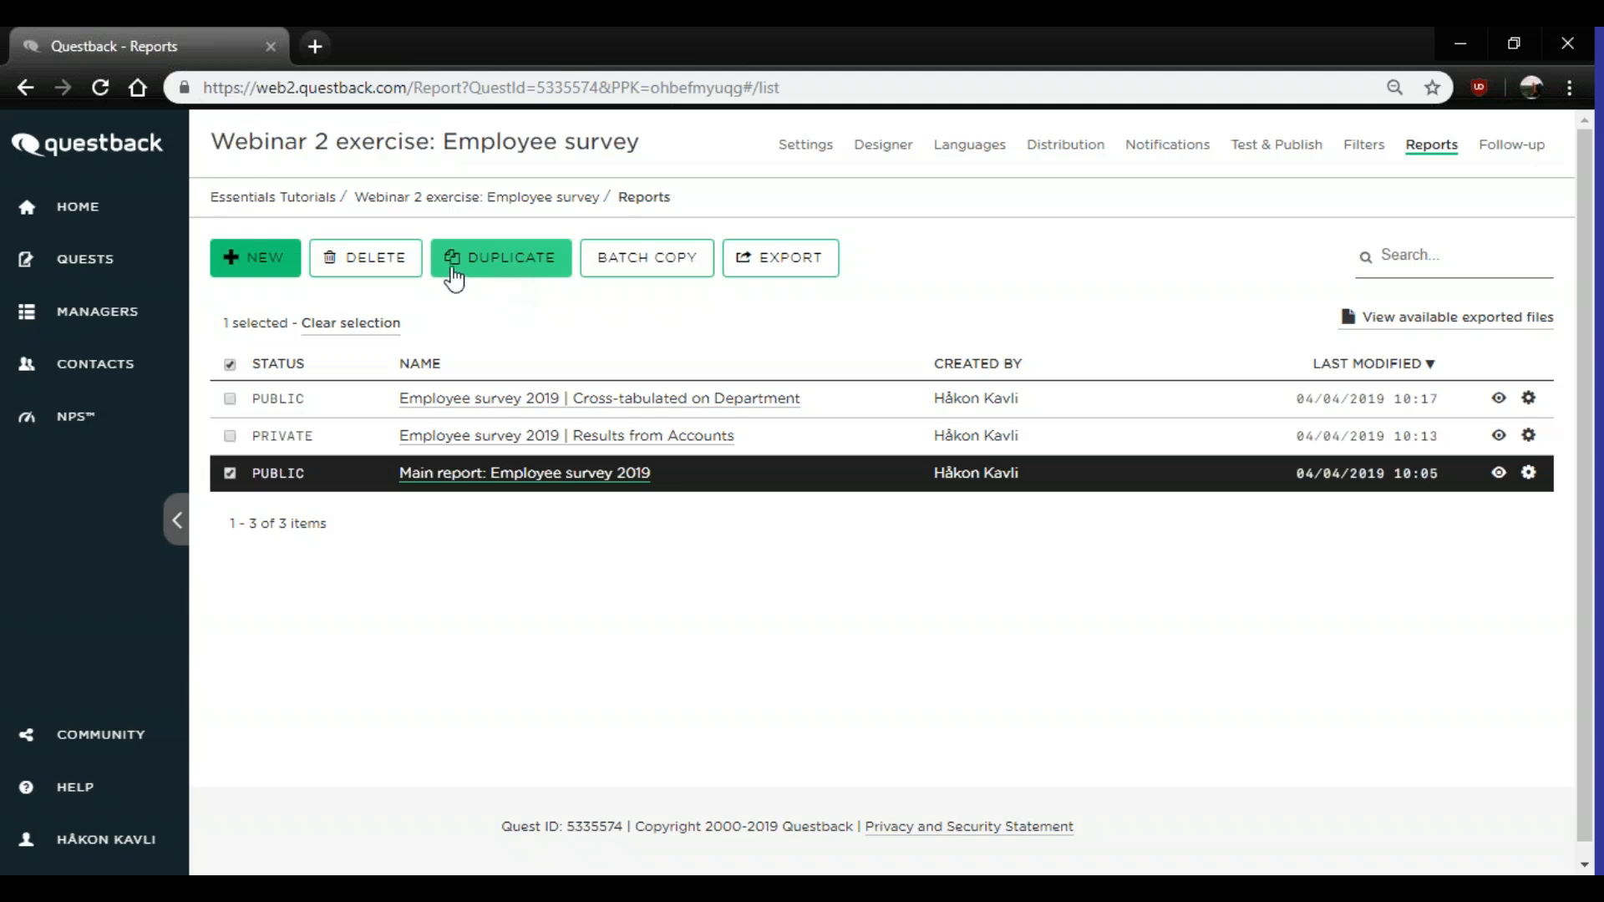
click(514, 266)
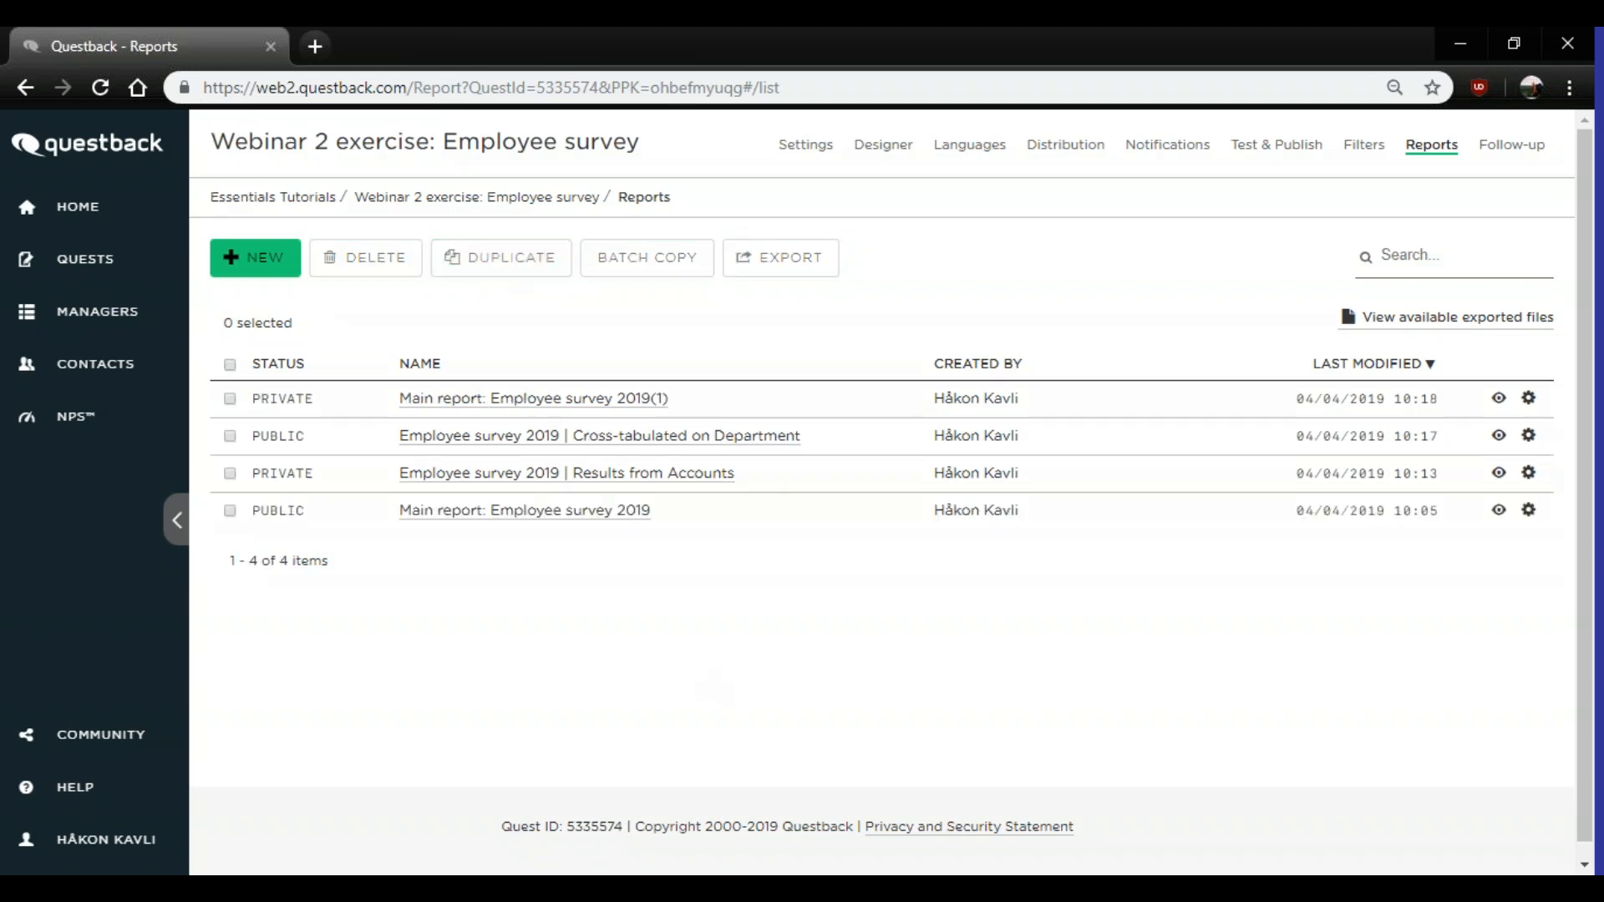
- Rename the duplicated report to "Employee survey 2019 | Comparison between Support and Consultancy Departments" in its report settings
click(1529, 399)
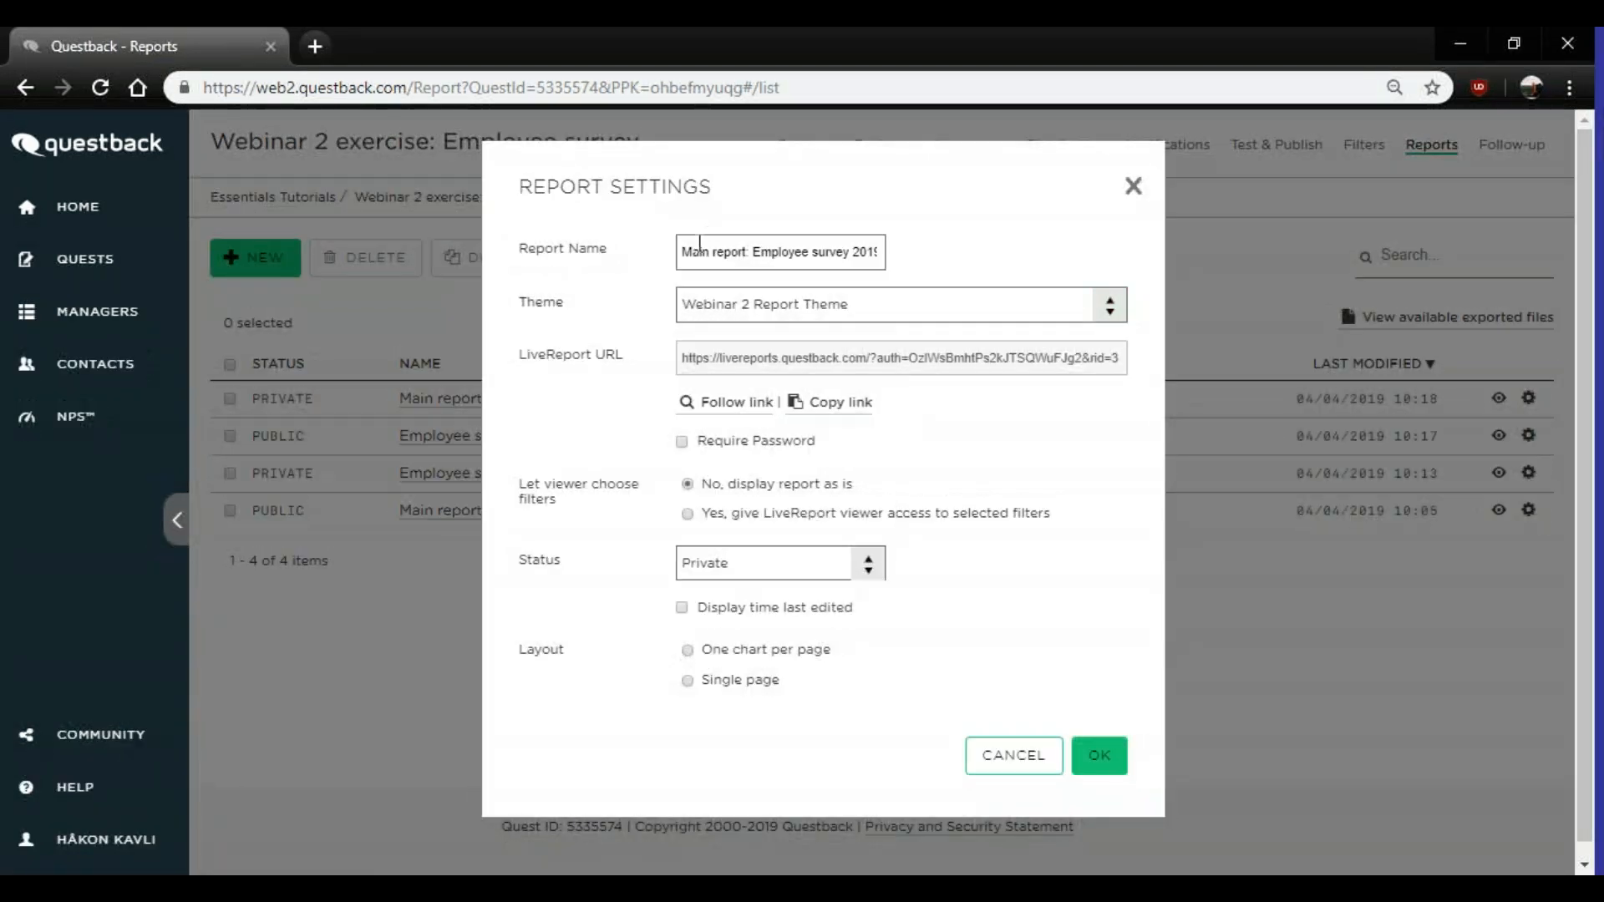
drag(689, 256, 755, 262)
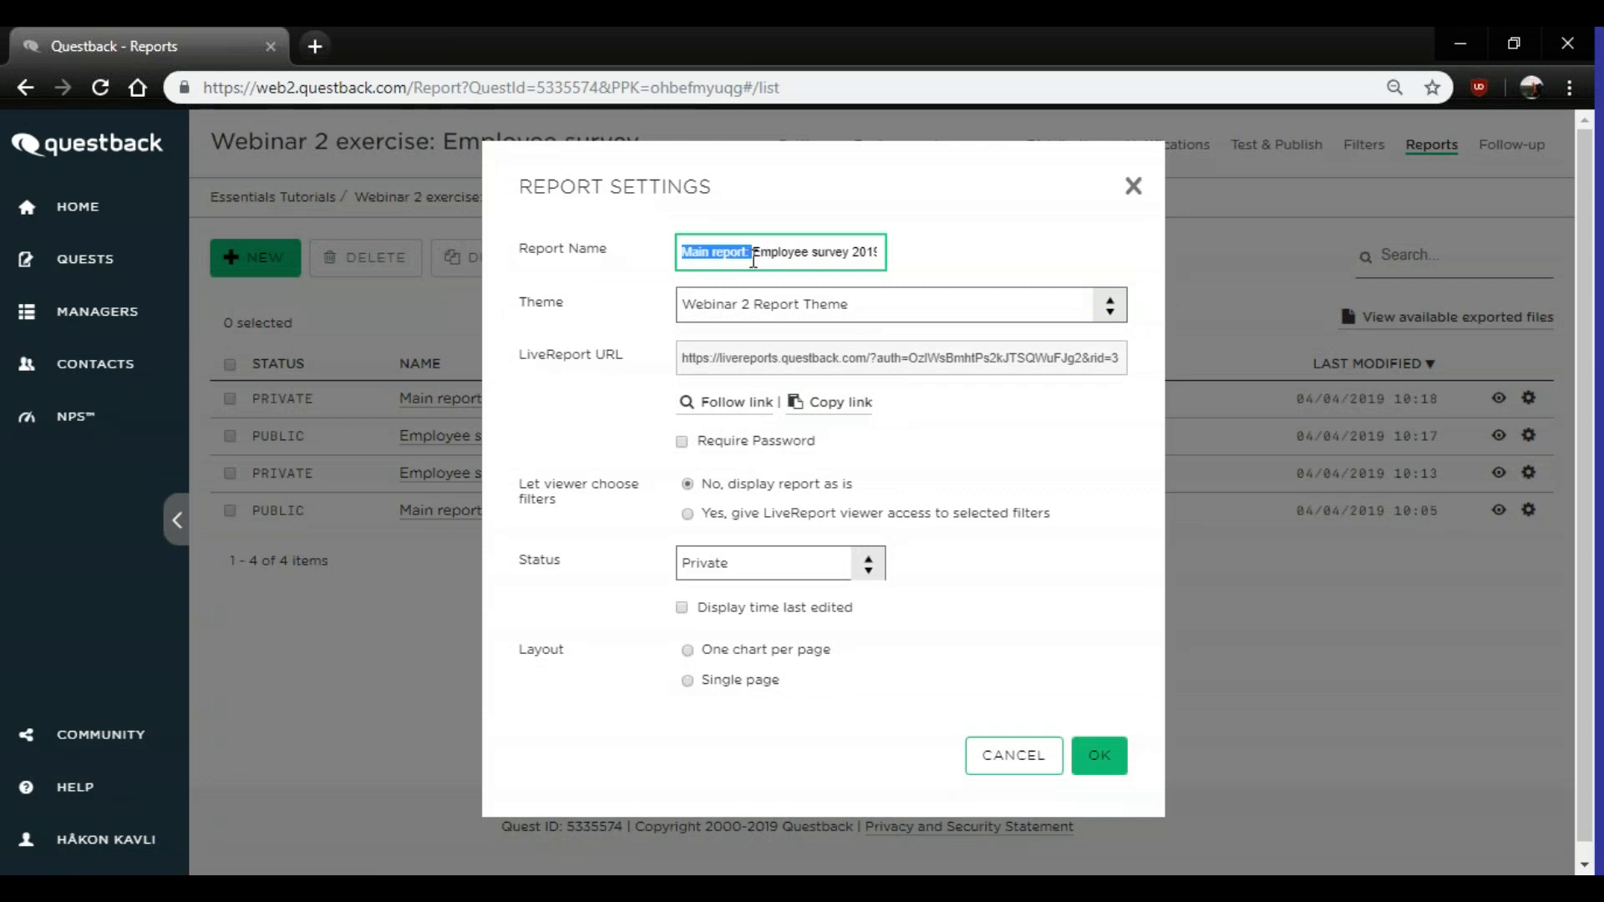
key(BackSpace)
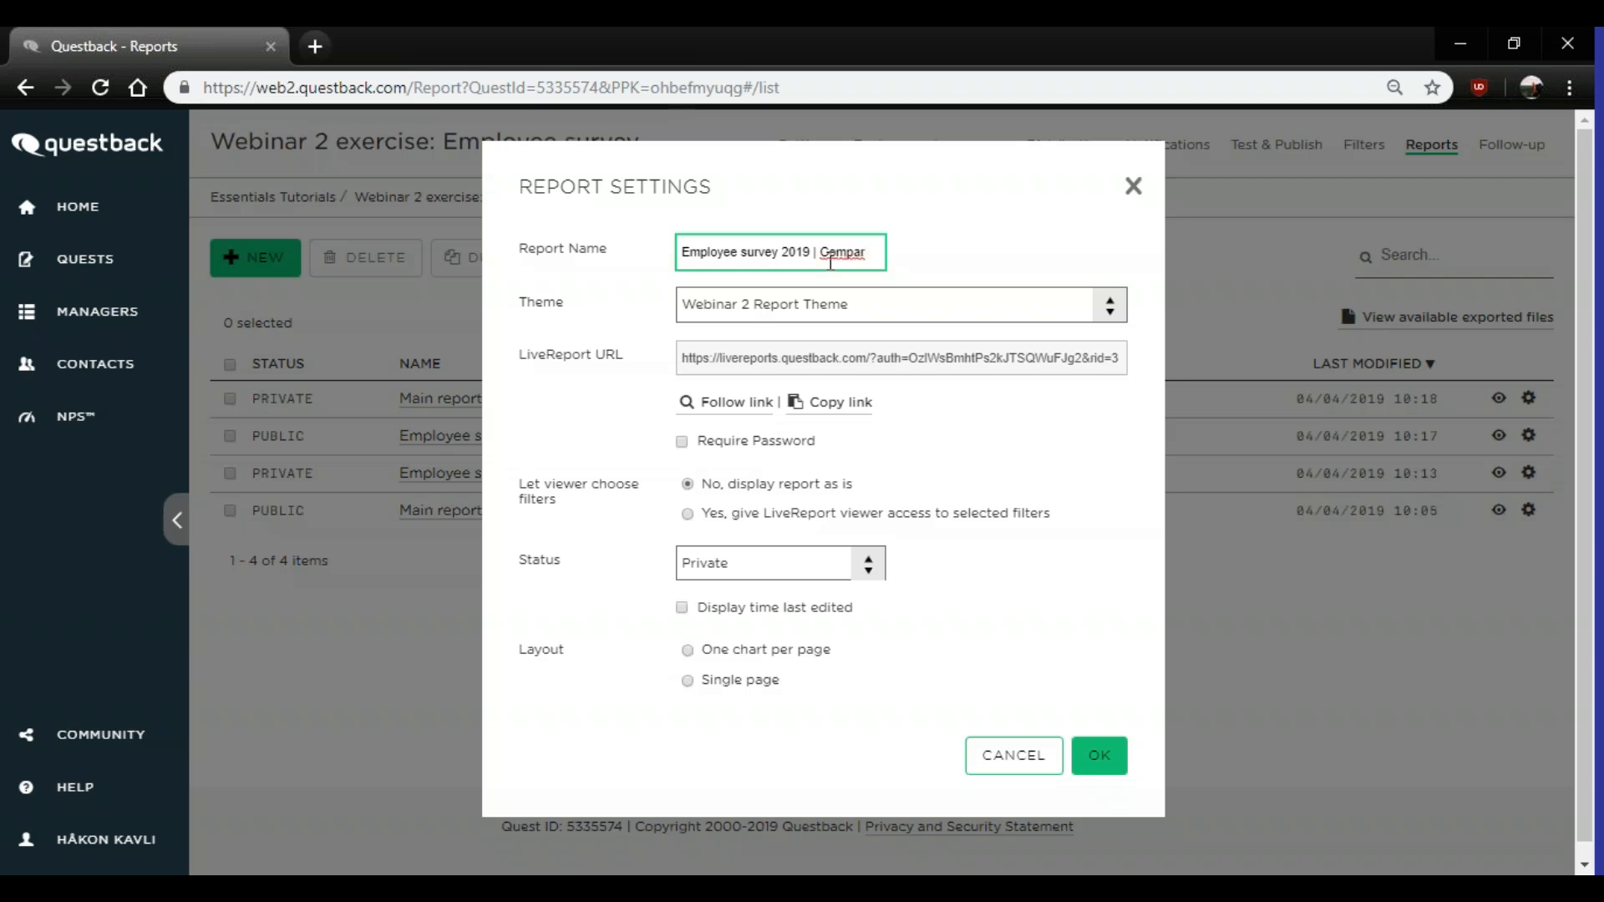
text(on)
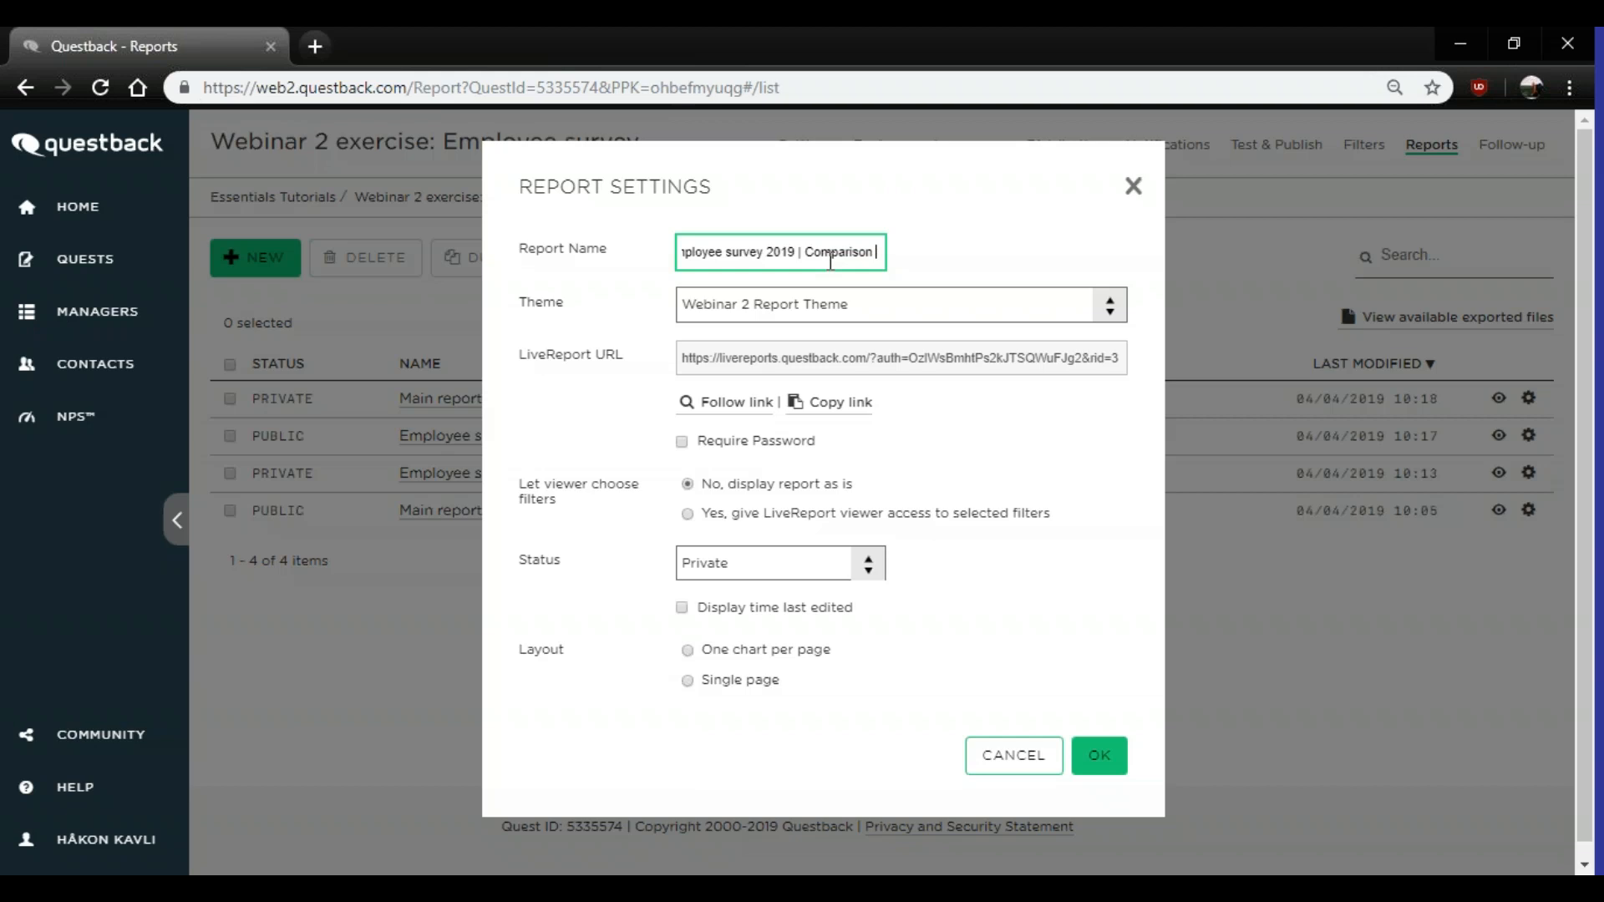
text(s between)
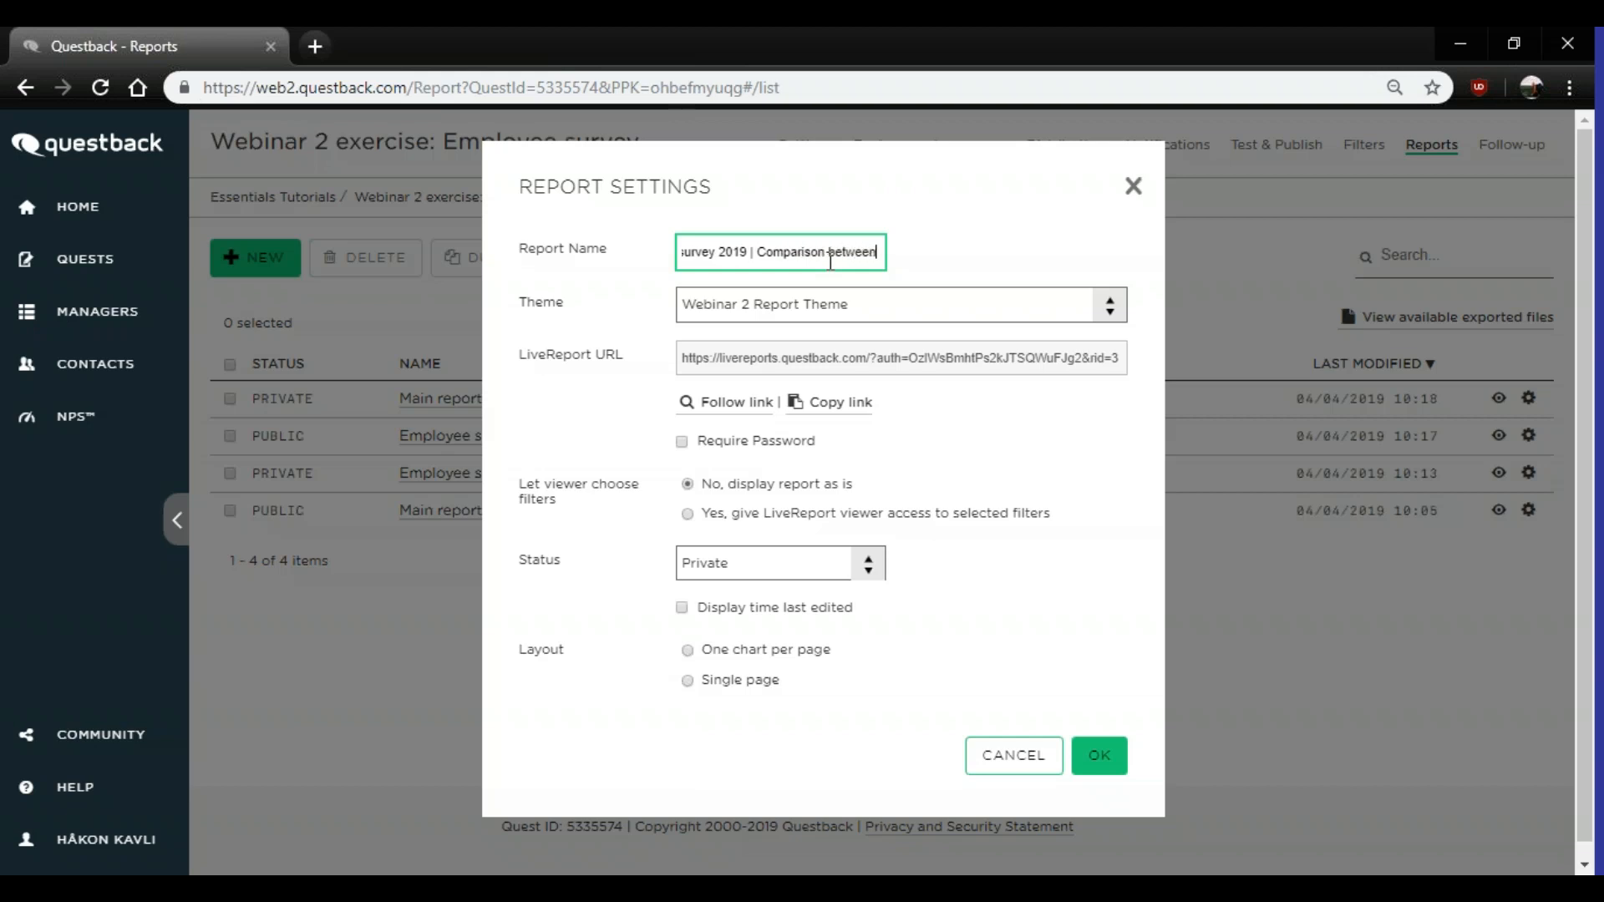
text( Support an)
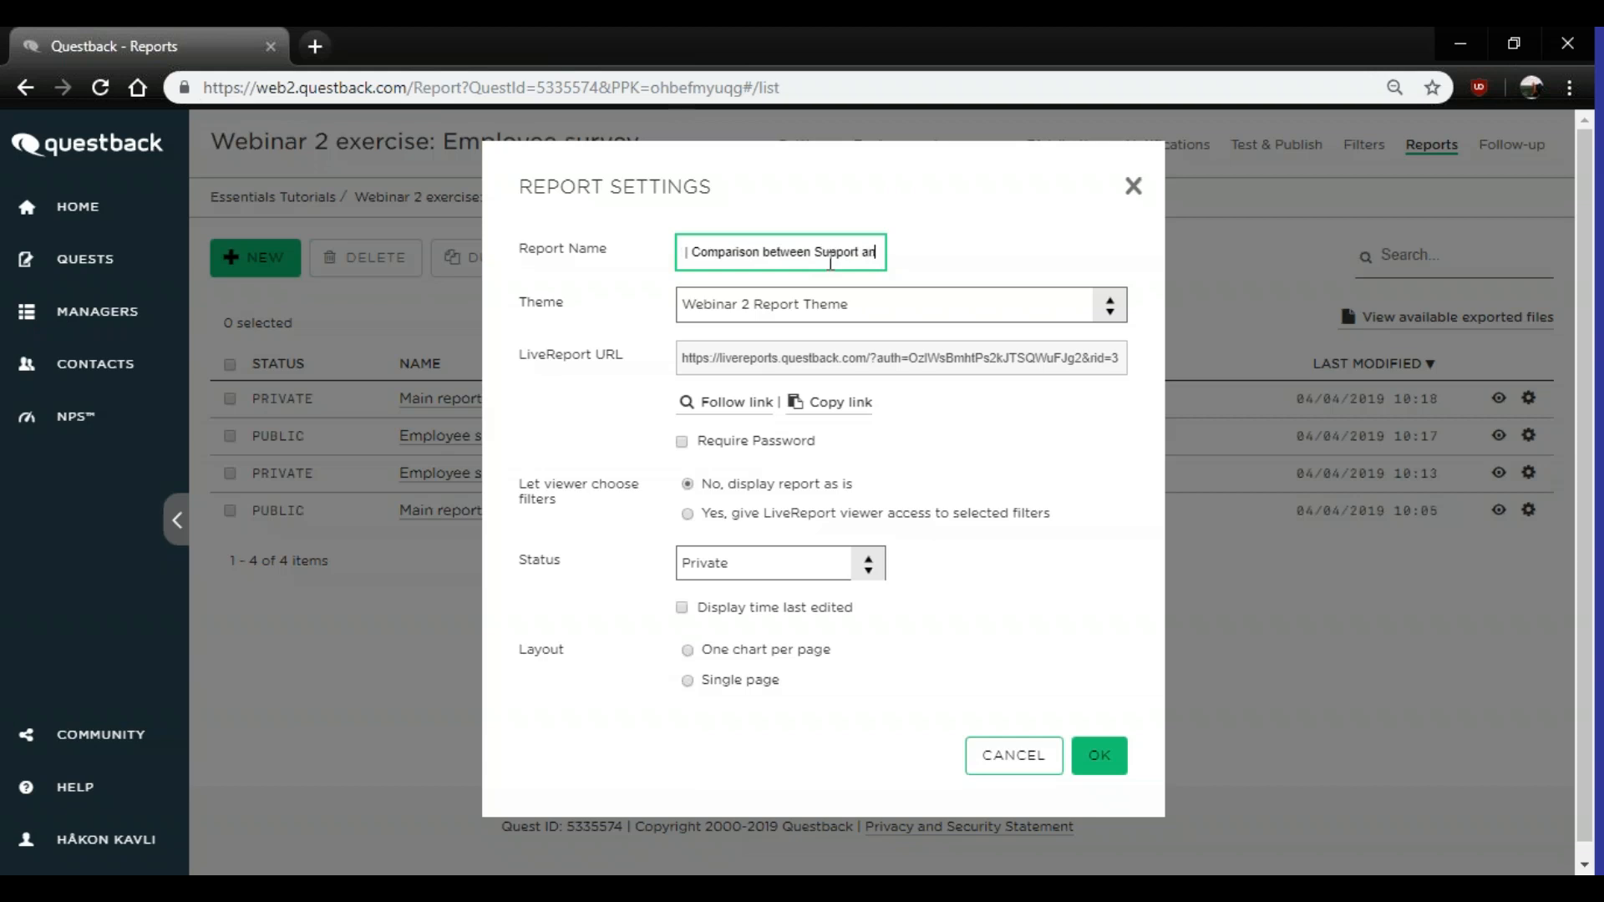
text(d Consultancy department)
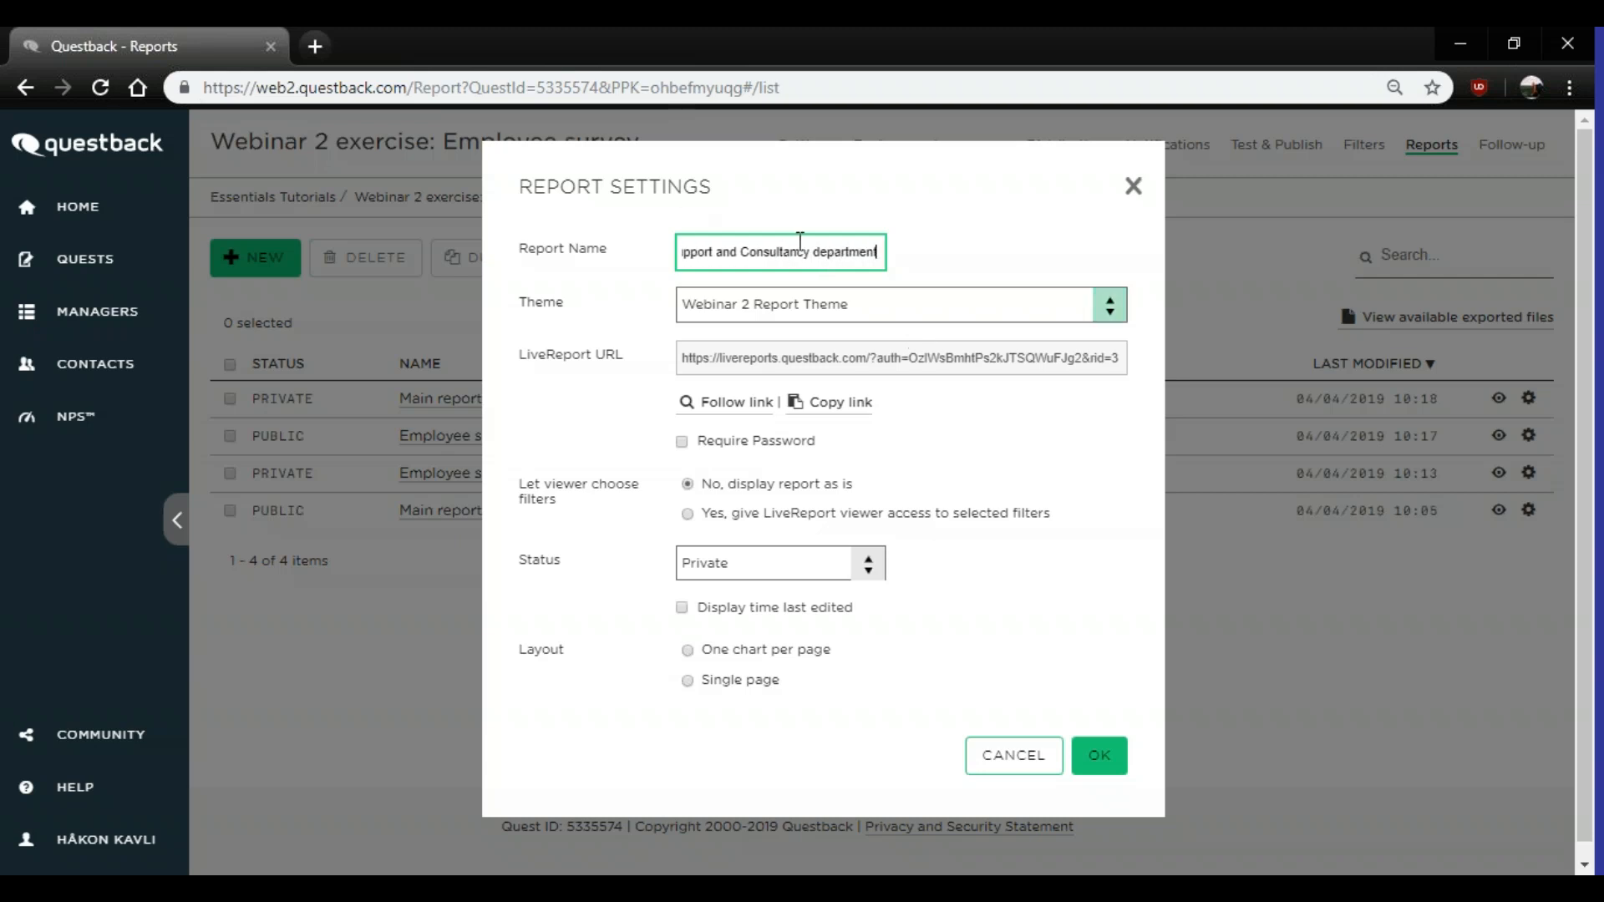
text(s)
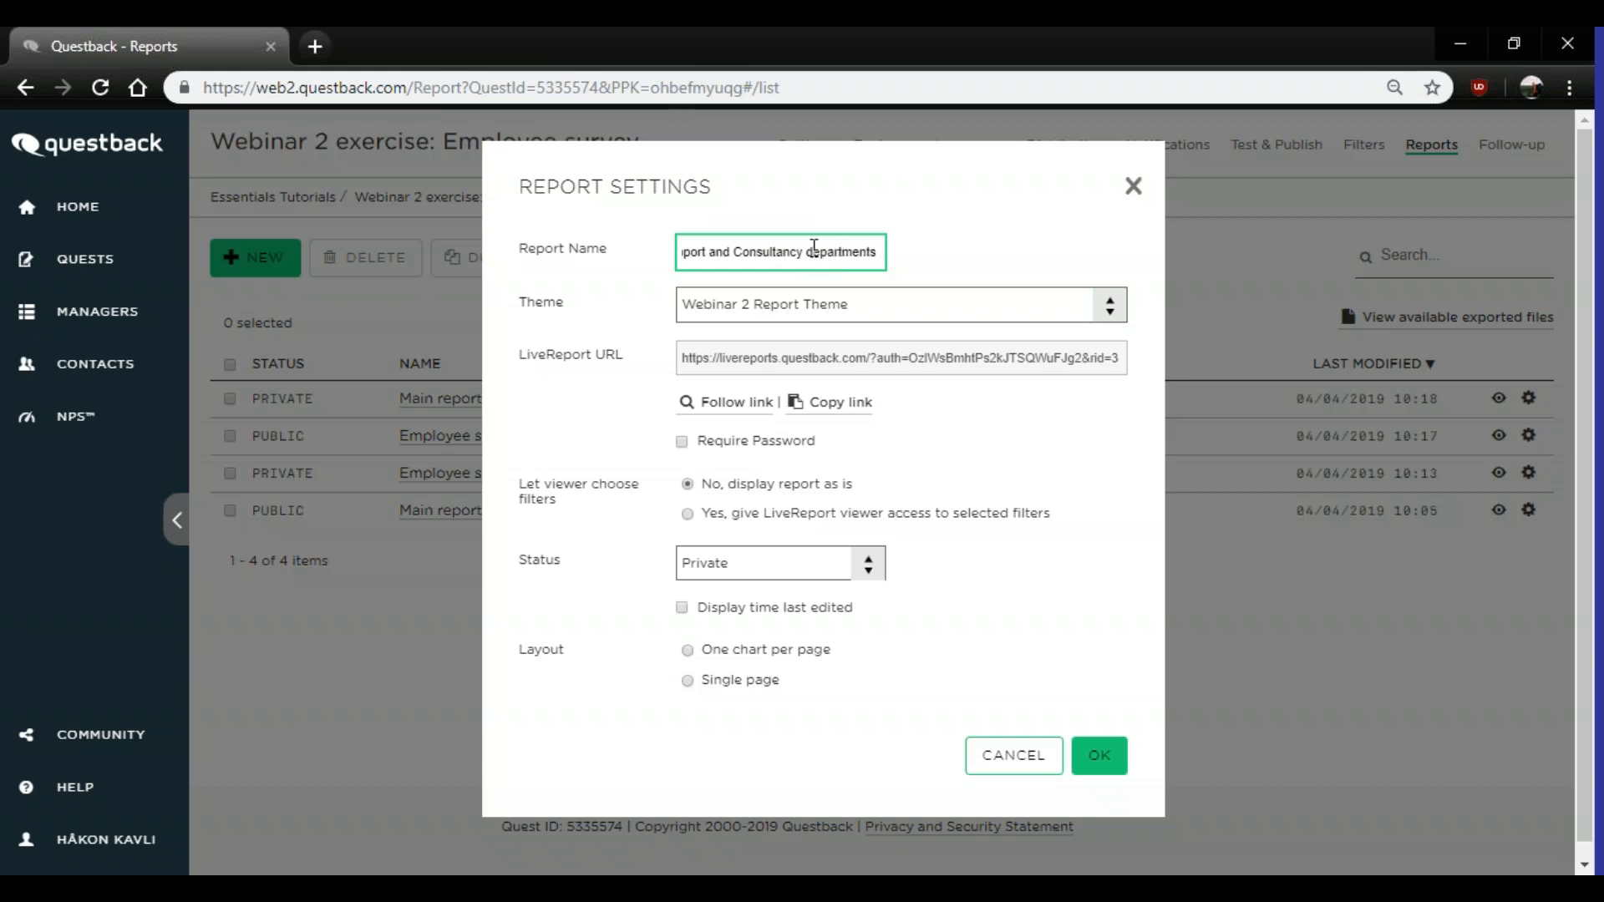
key(BackSpace)
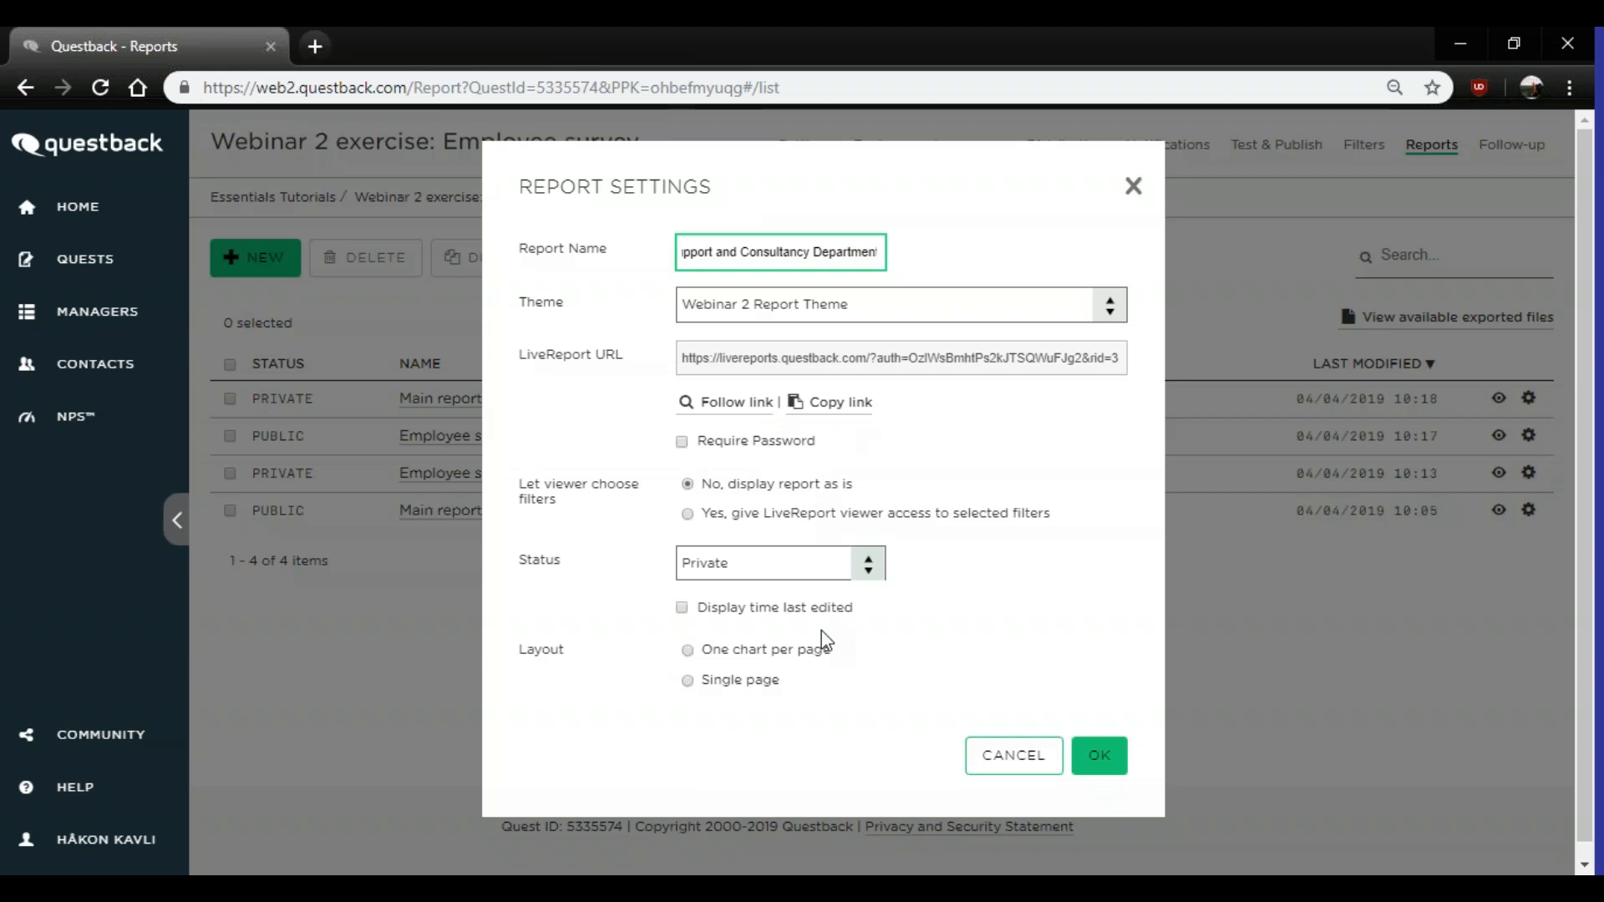
- Set the report's status to Public and its layout to a single page with two columns, and save the report settings
click(866, 562)
click(703, 653)
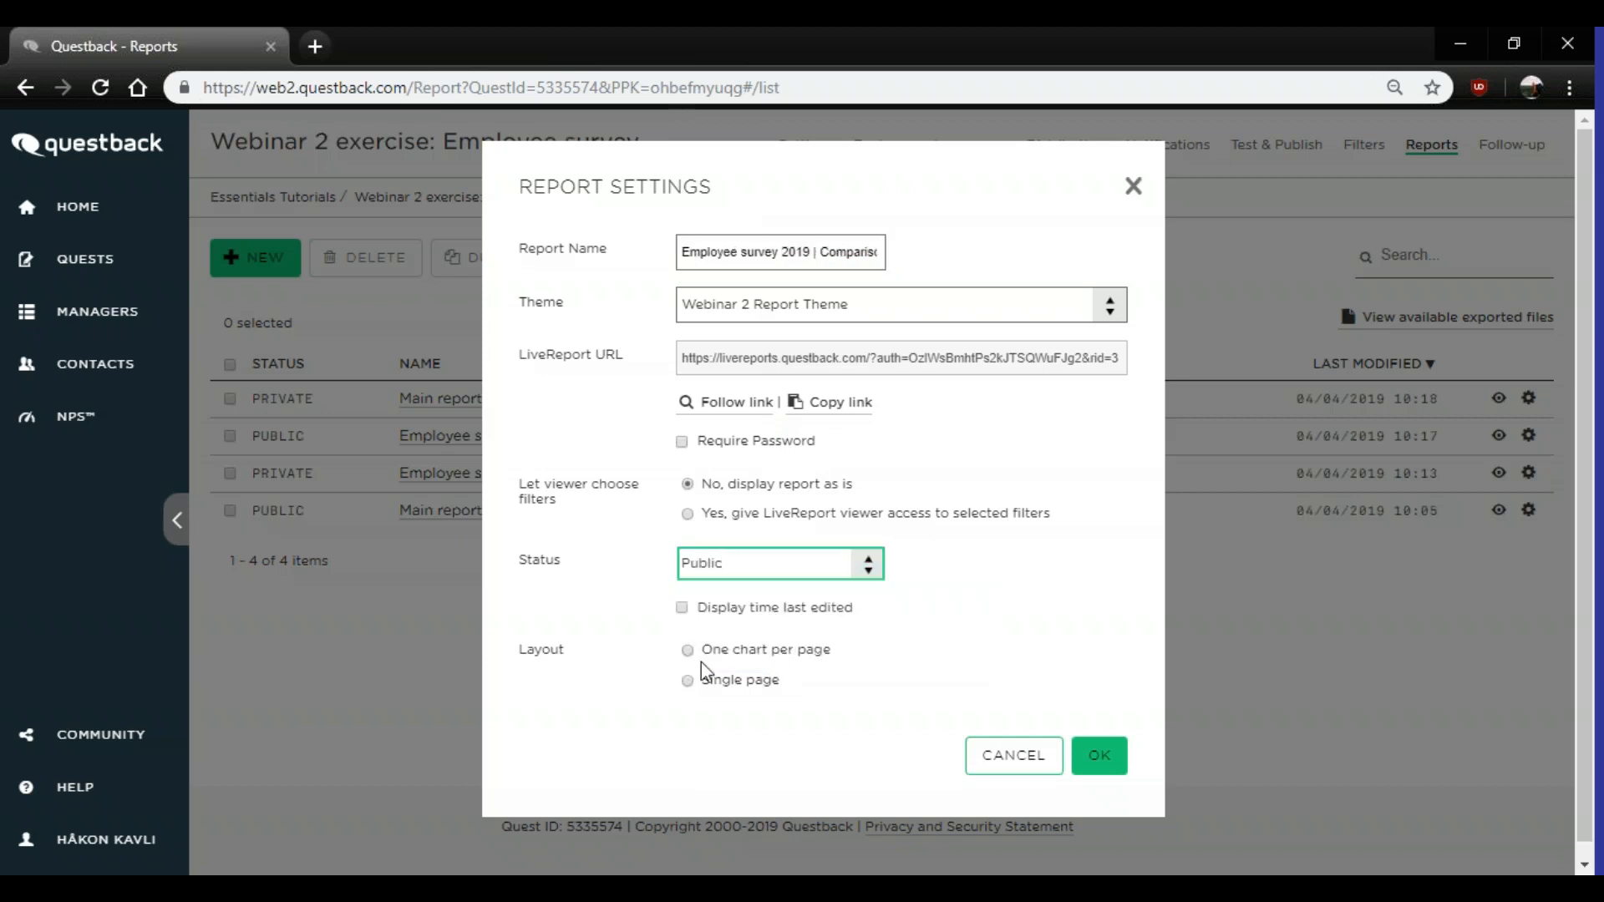
click(688, 681)
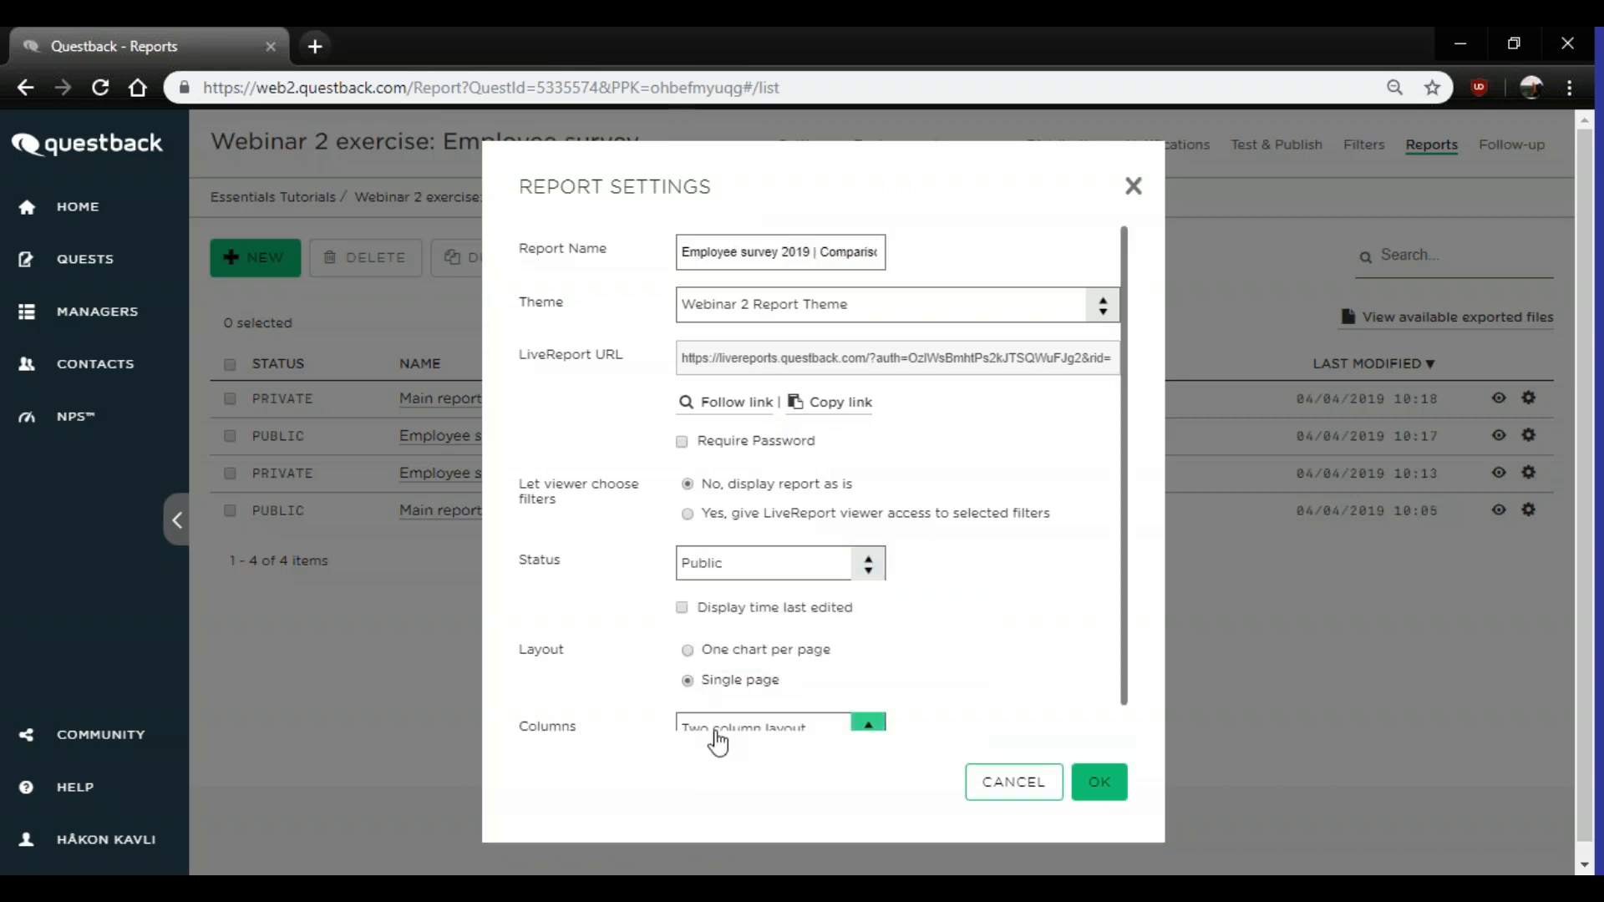
click(1099, 785)
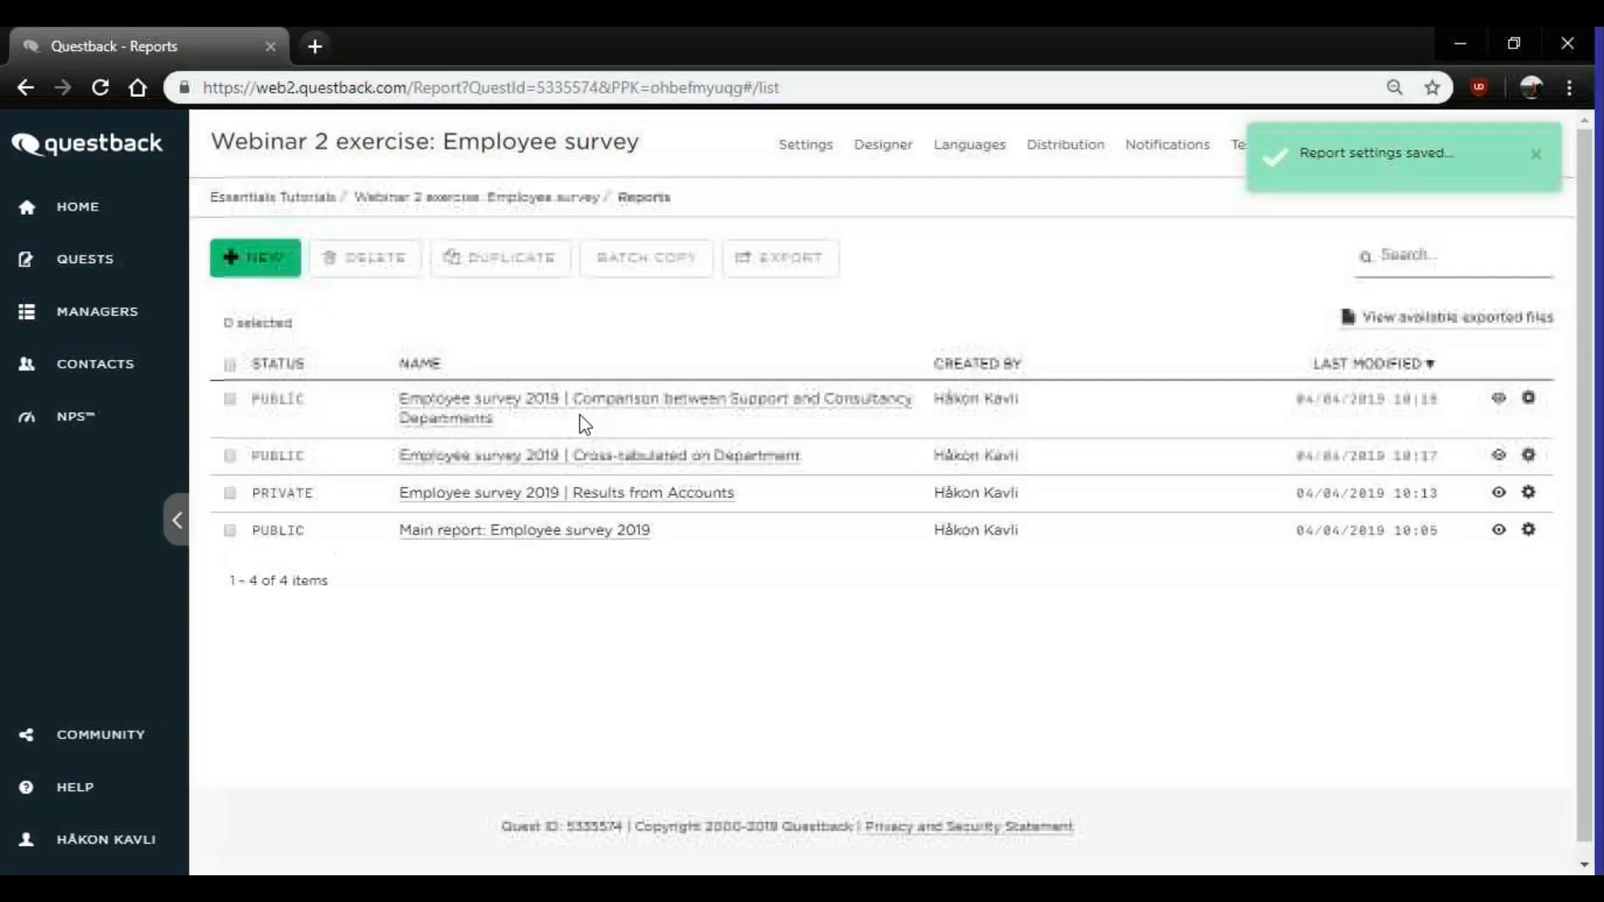
- Open the Support and Consultancy comparison report and select question 1, "In which department do you work in mainly?"
click(616, 410)
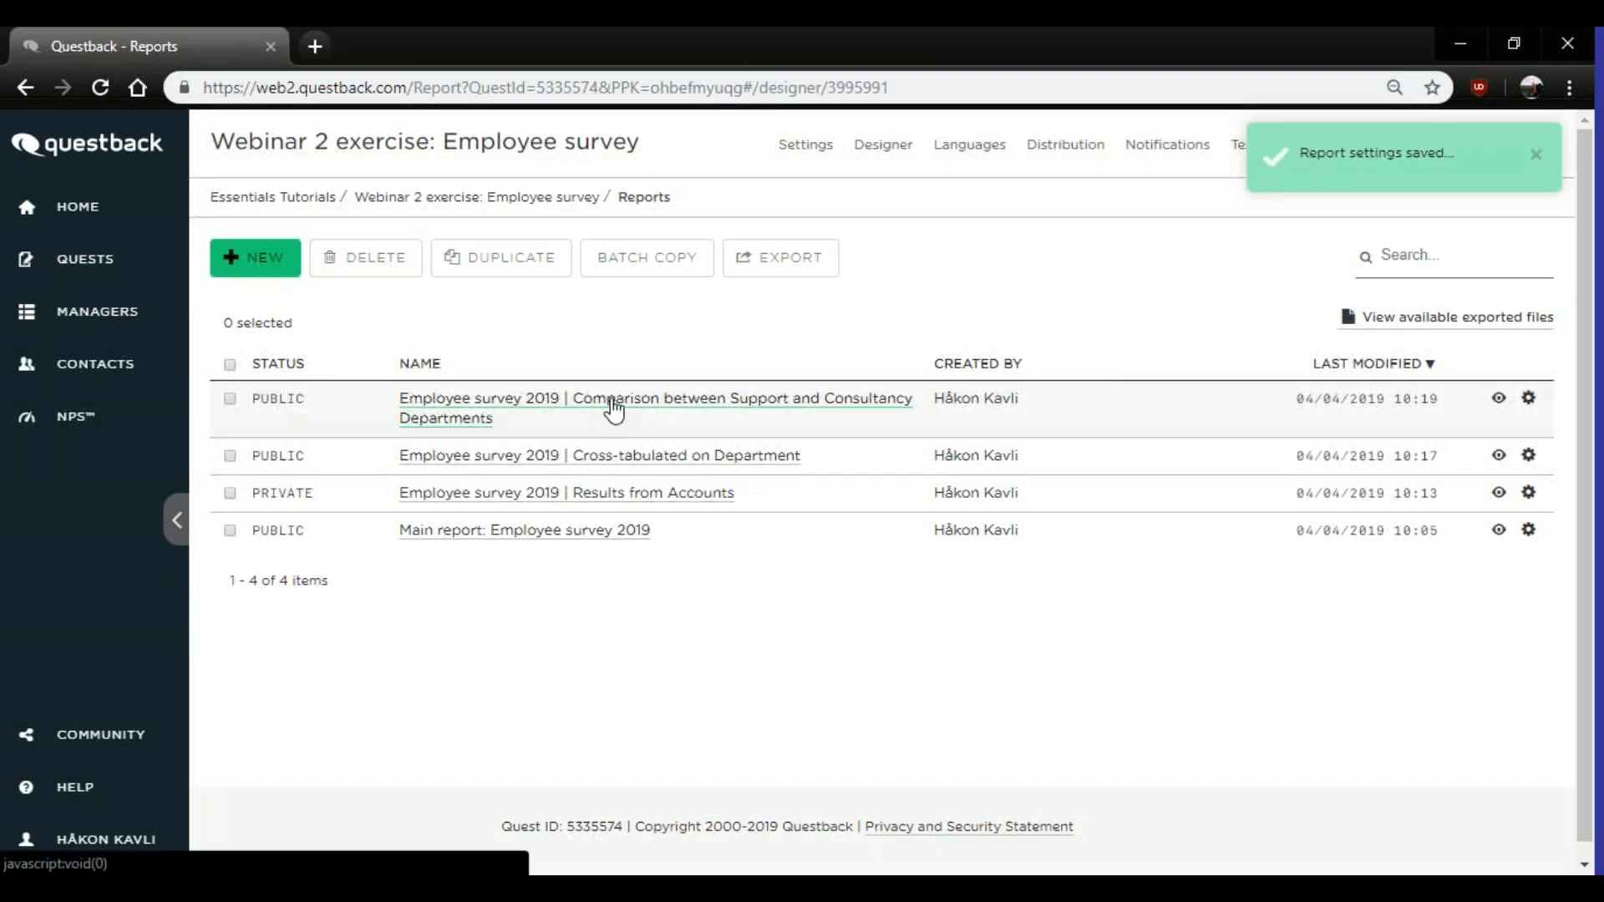
scroll(660, 382, down, 1)
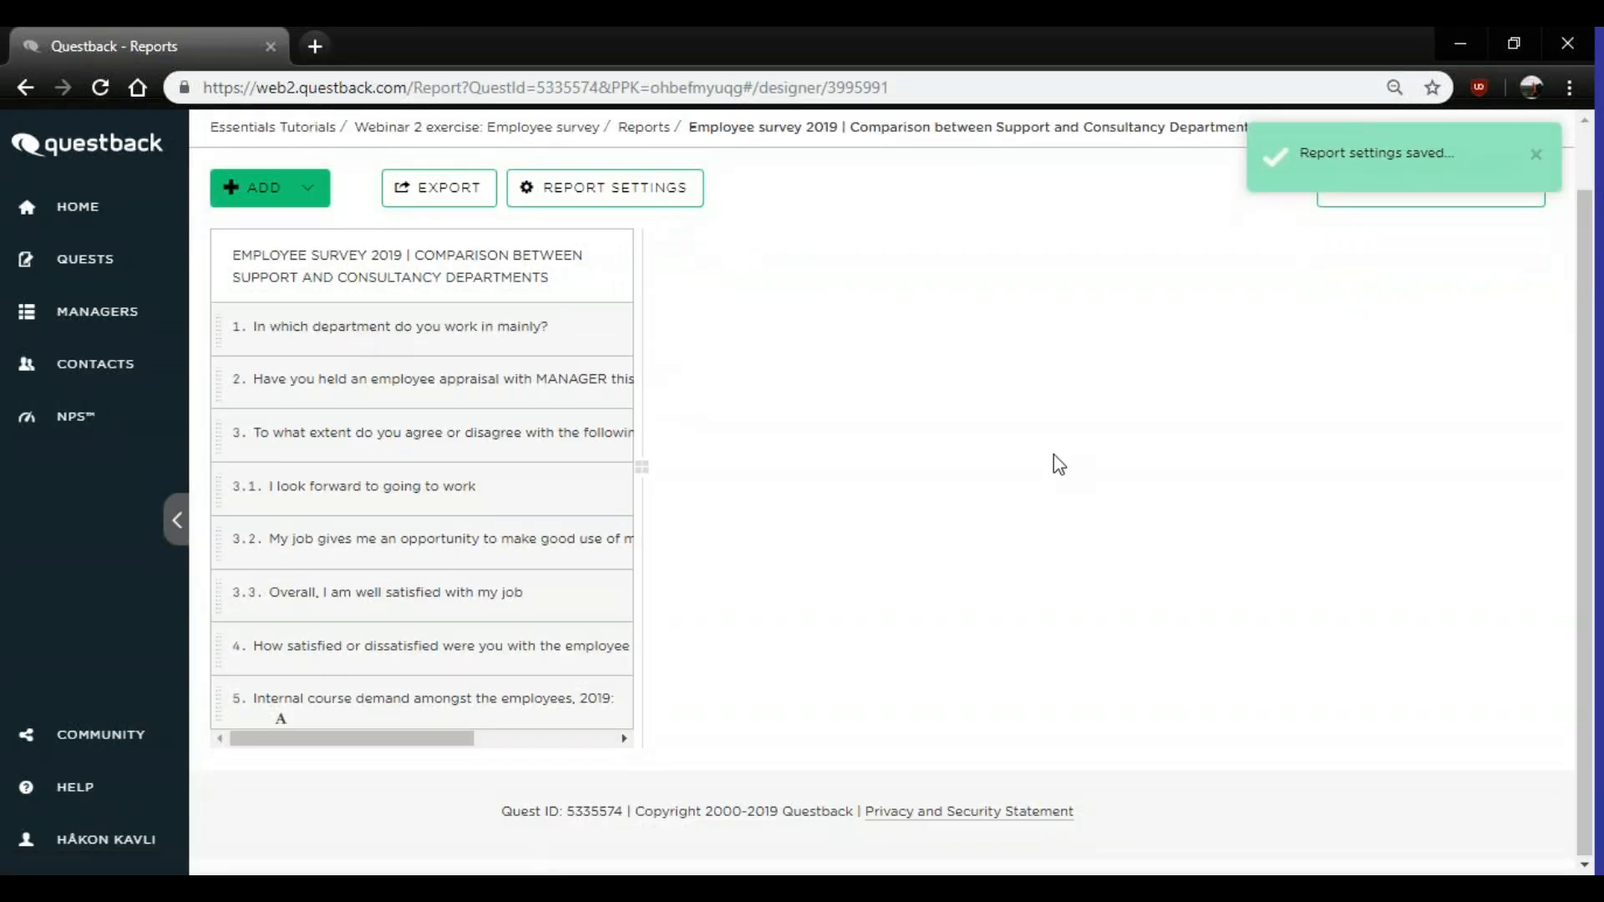
scroll(700, 361, up, 1)
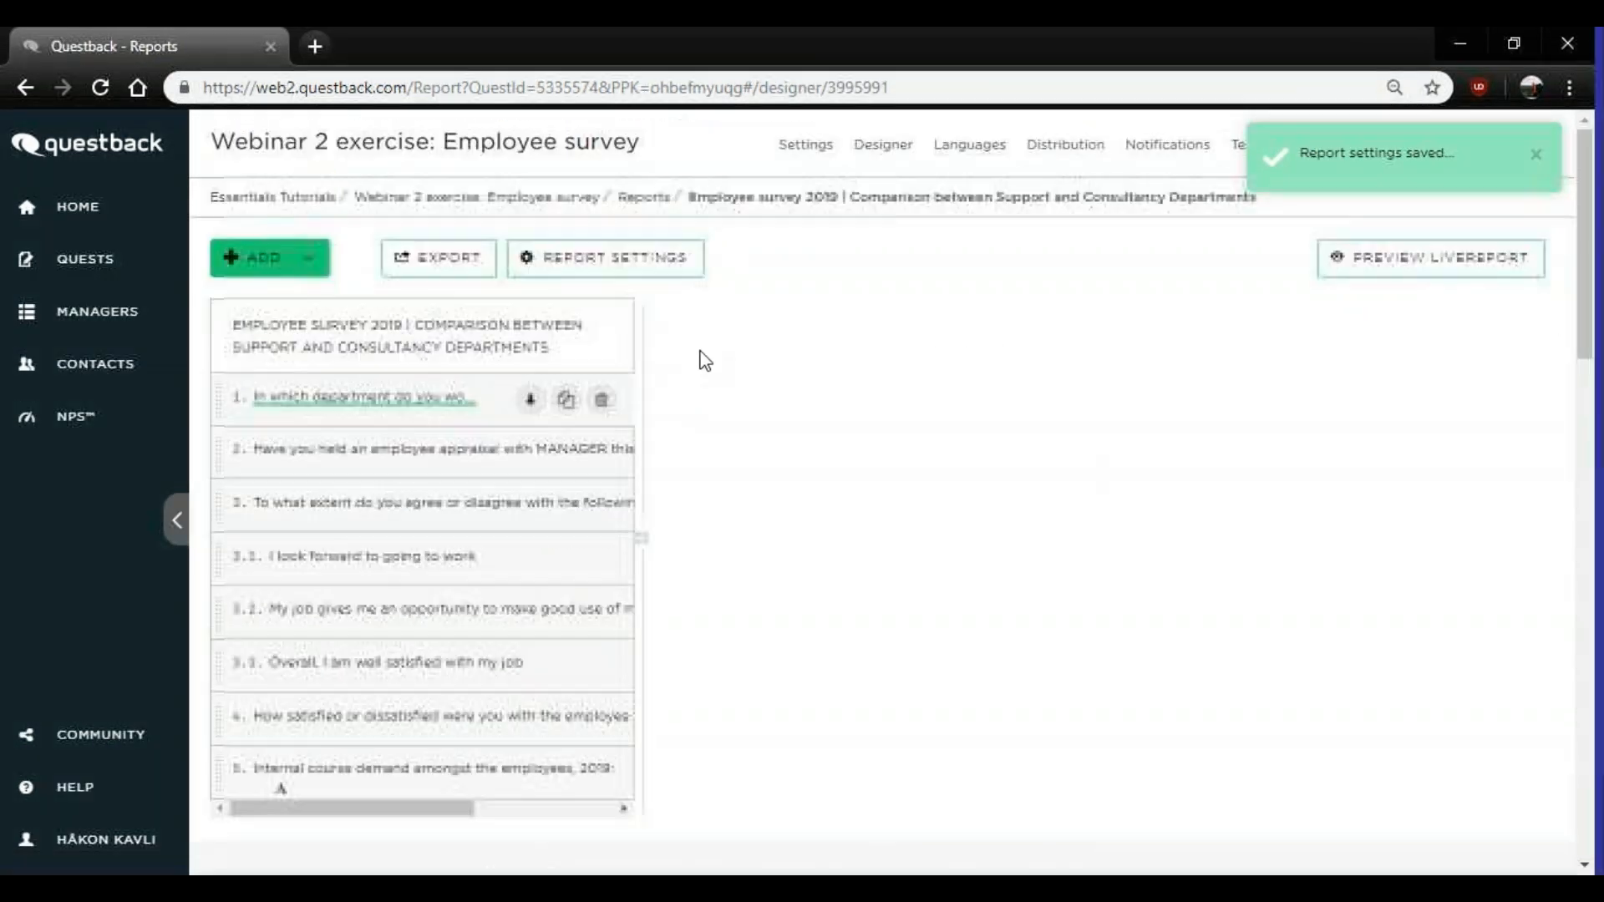
click(415, 390)
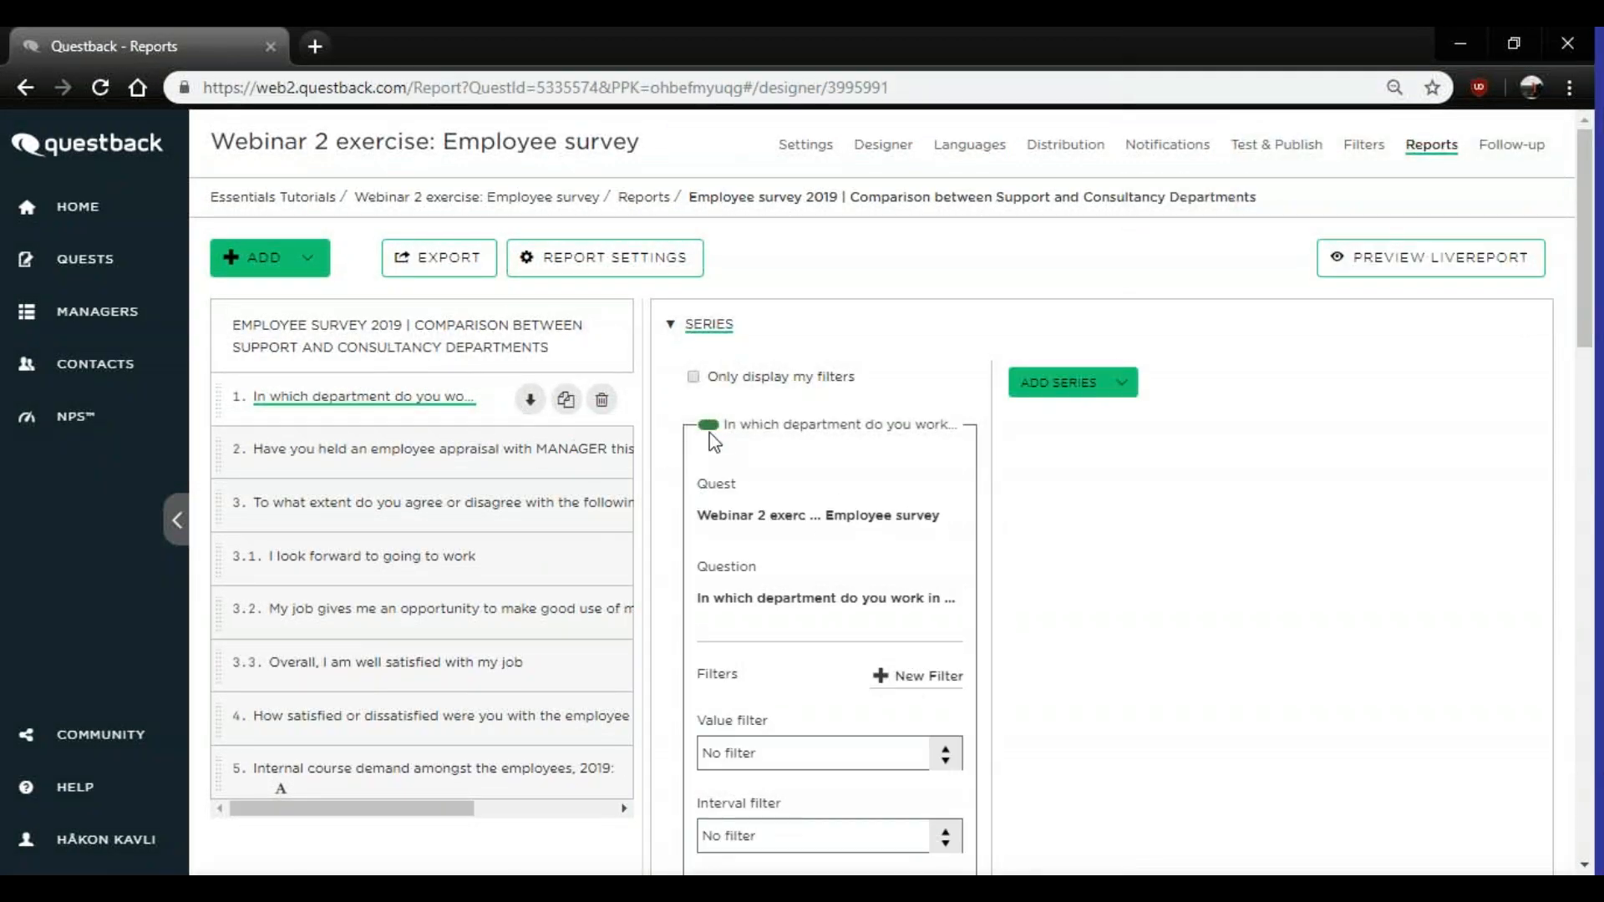
- Set the value filter of question 1's main series to Department: Support
scroll(854, 603, down, 2)
scroll(949, 576, up, 1)
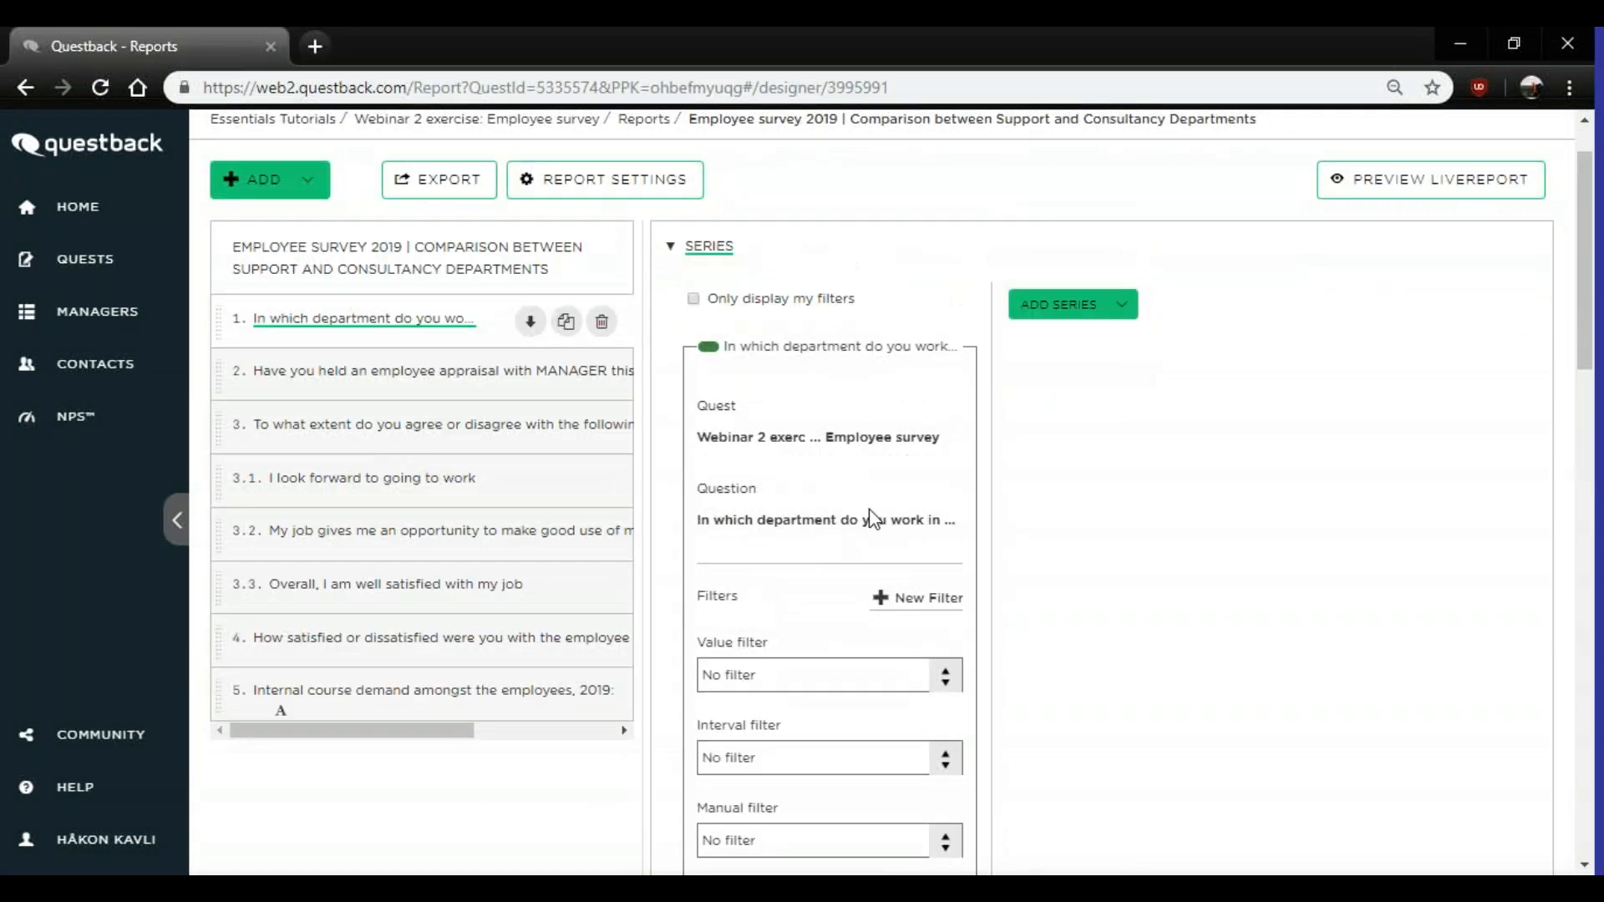
scroll(815, 512, down, 2)
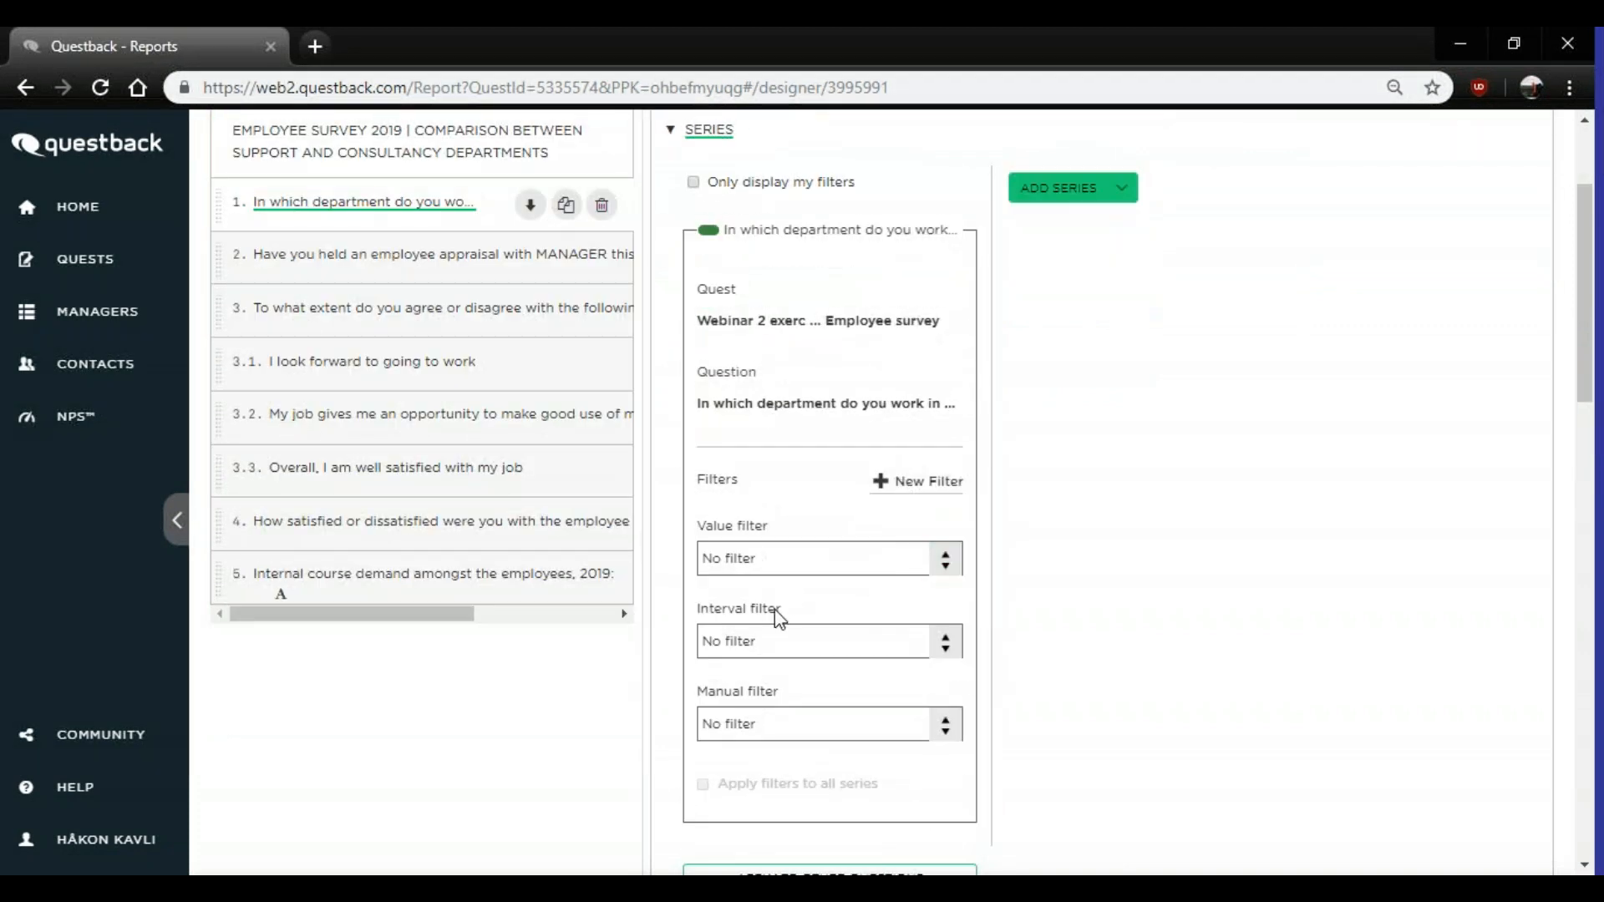
click(853, 573)
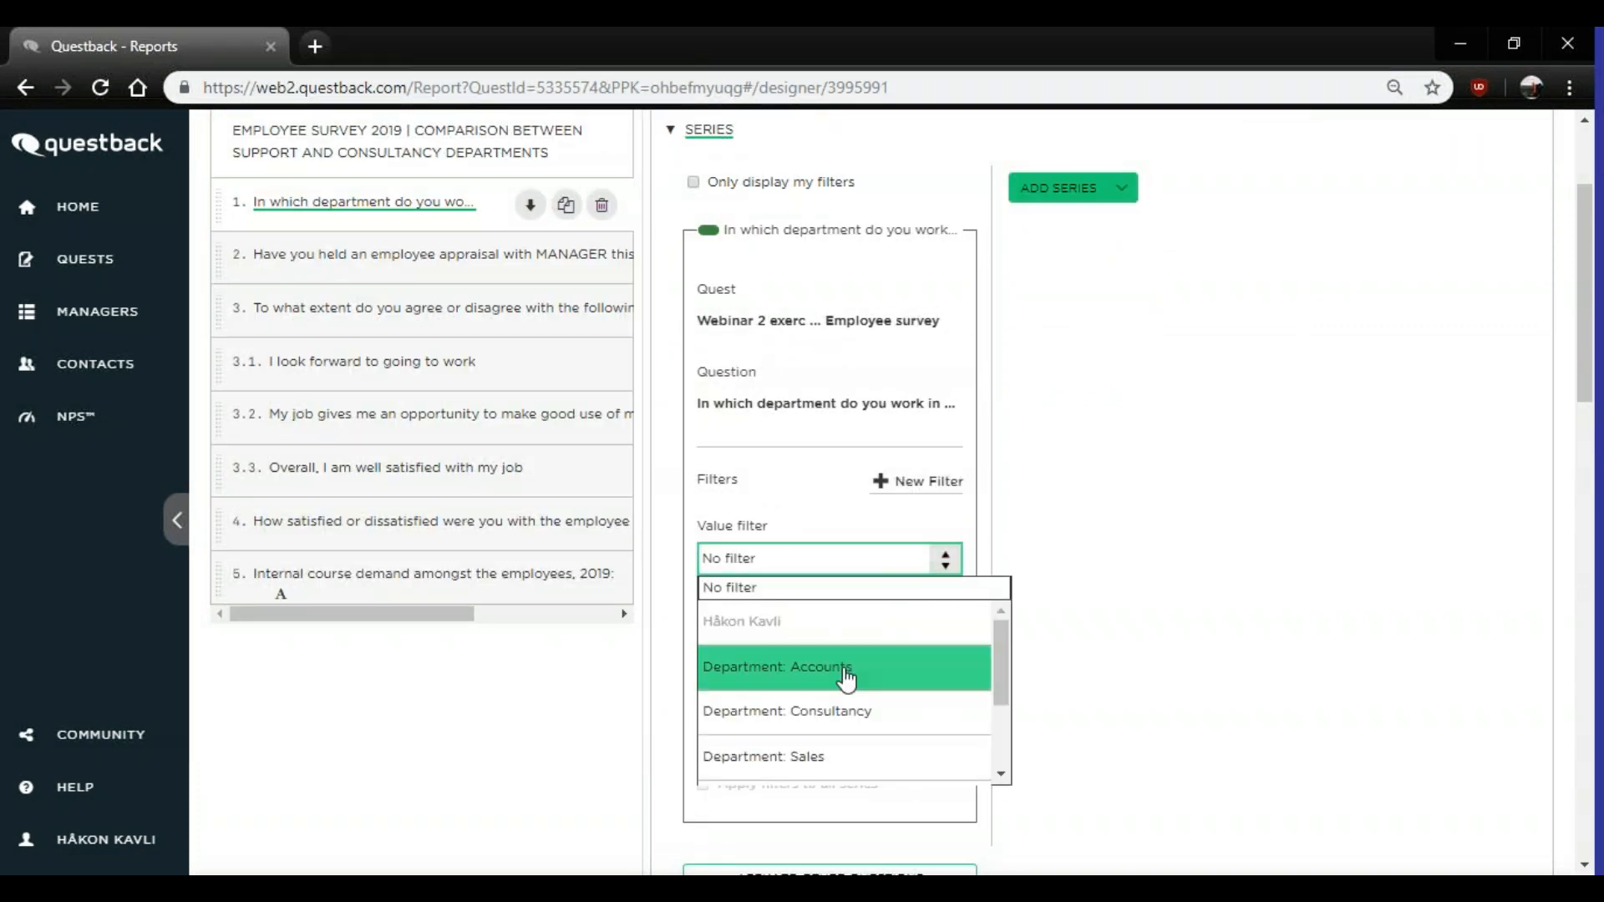
click(825, 762)
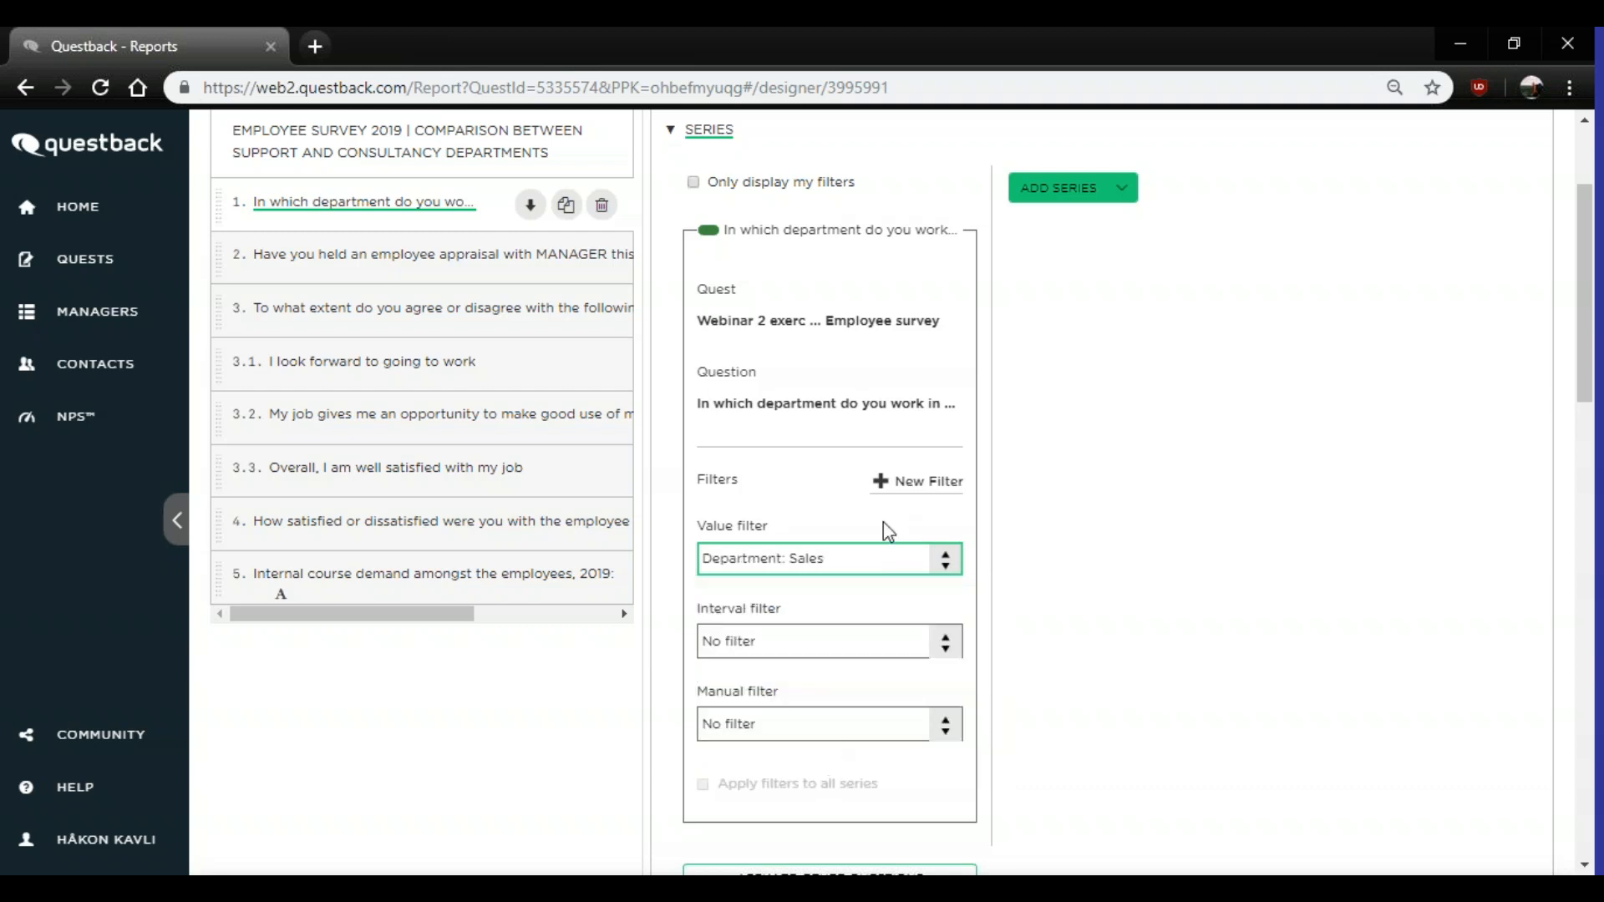
click(852, 561)
scroll(833, 710, down, 3)
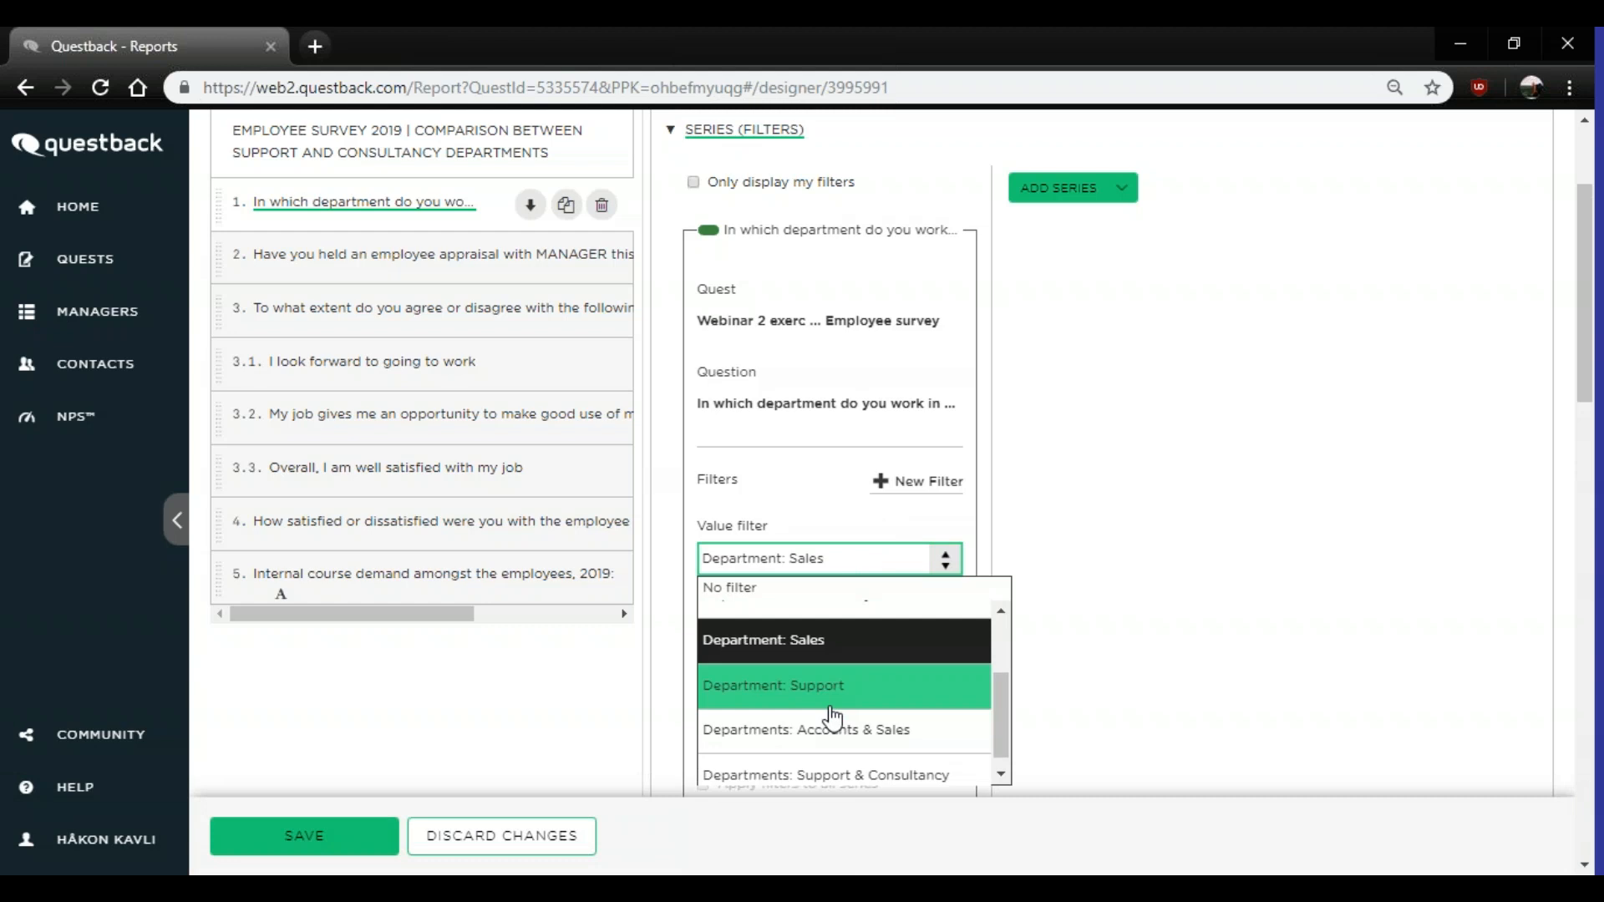
click(833, 715)
- Add a comparison series to question 1 with the value filter Department: Consultancy, and save the changes
scroll(970, 555, up, 3)
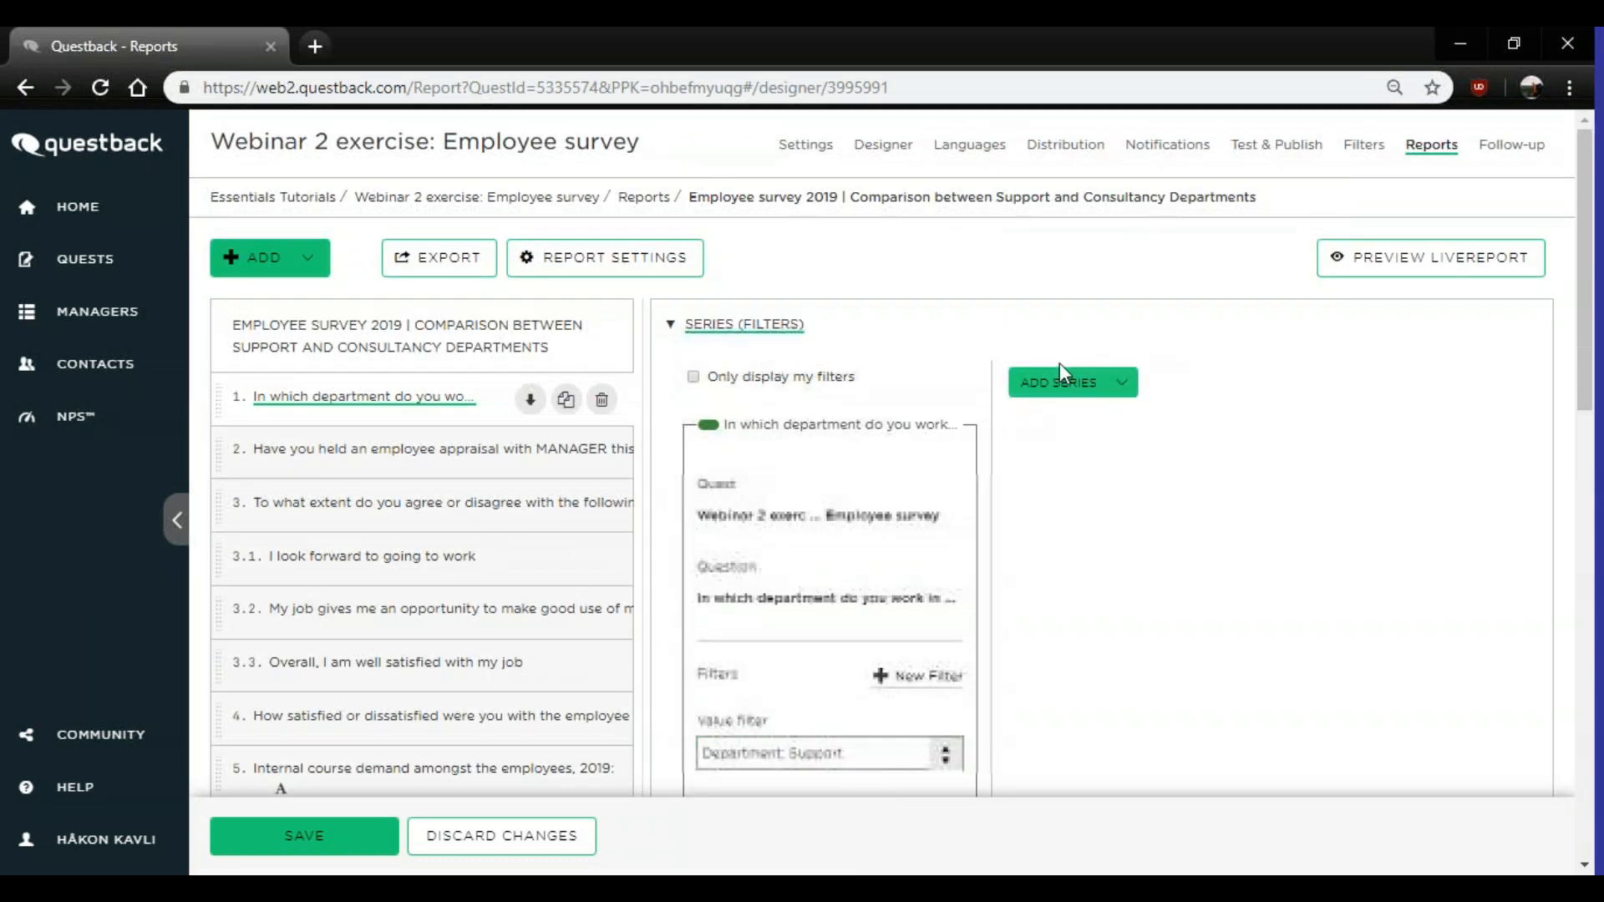
click(1065, 381)
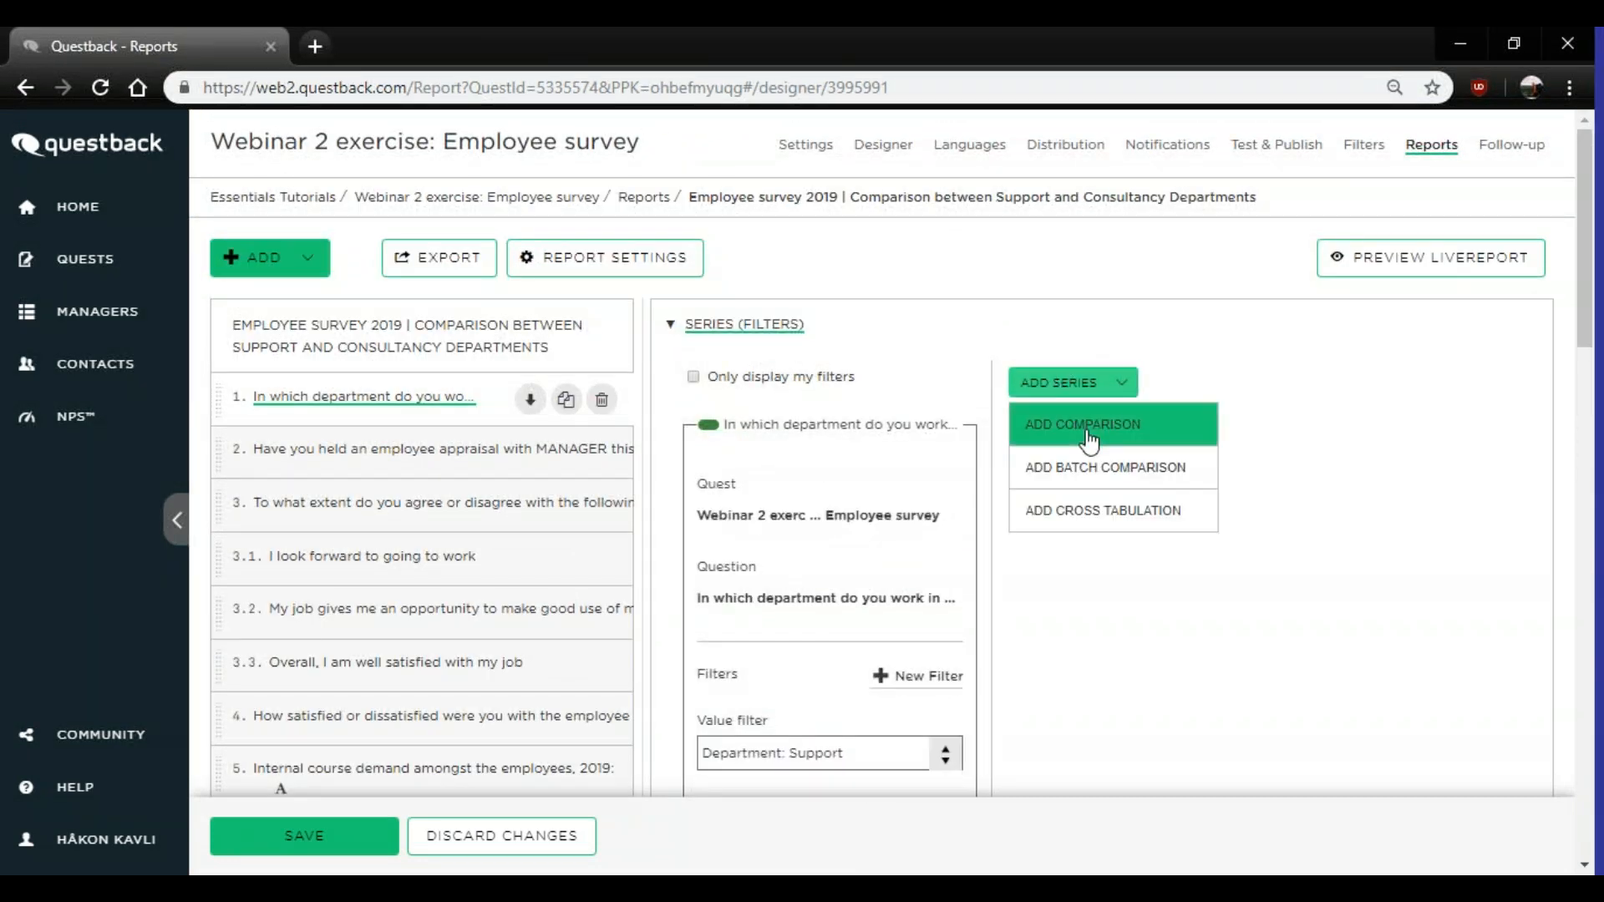
click(1084, 426)
scroll(1094, 468, down, 3)
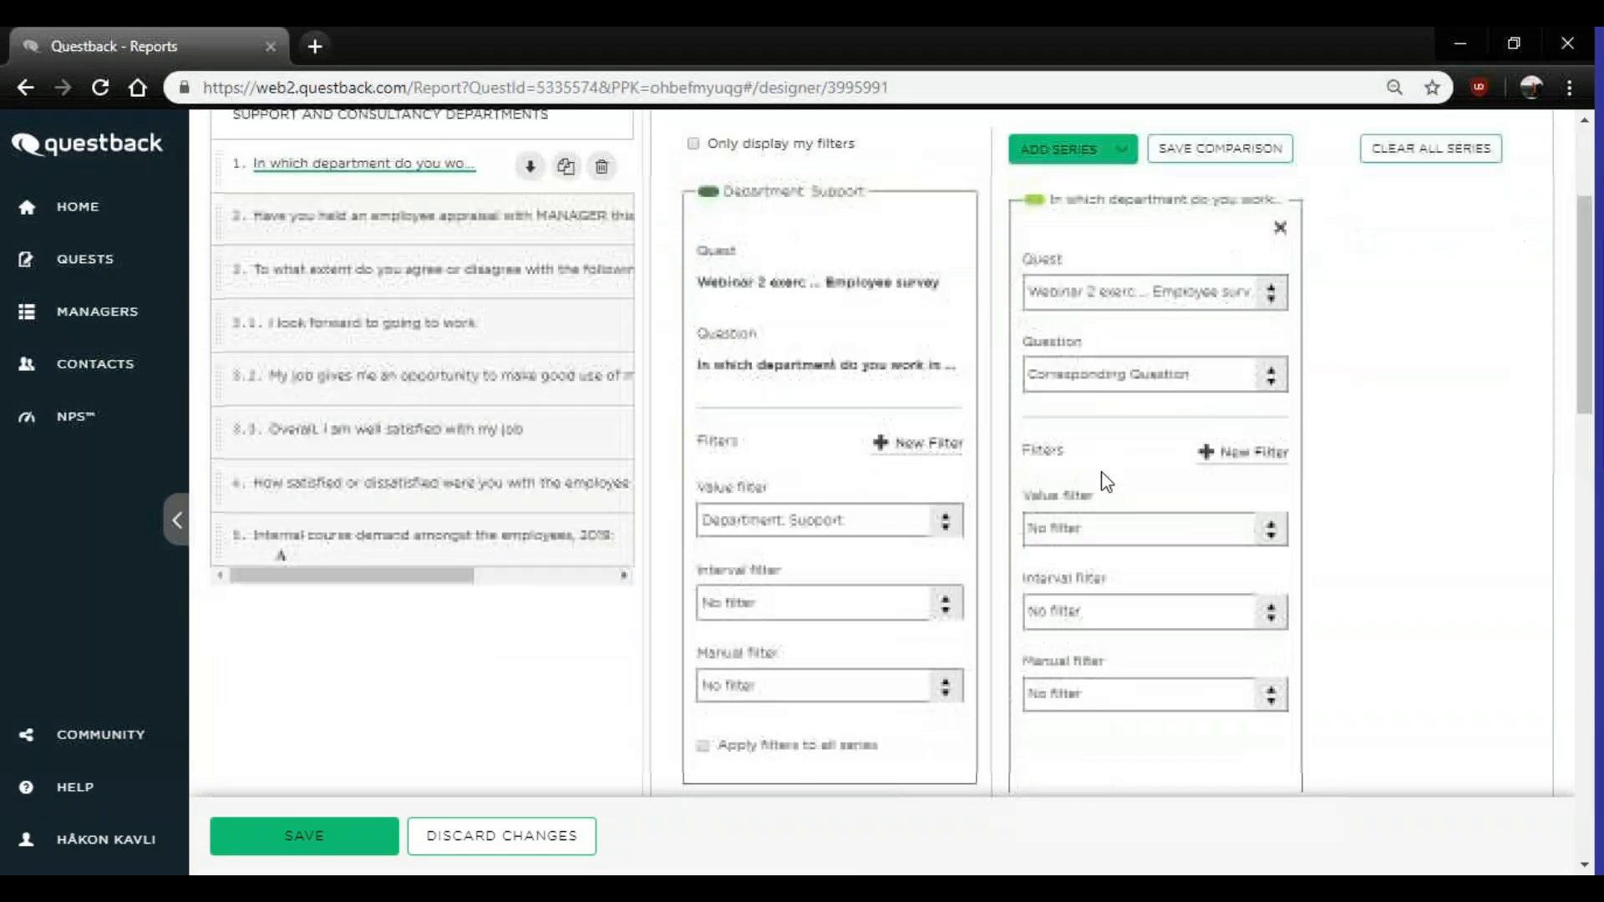
click(1163, 541)
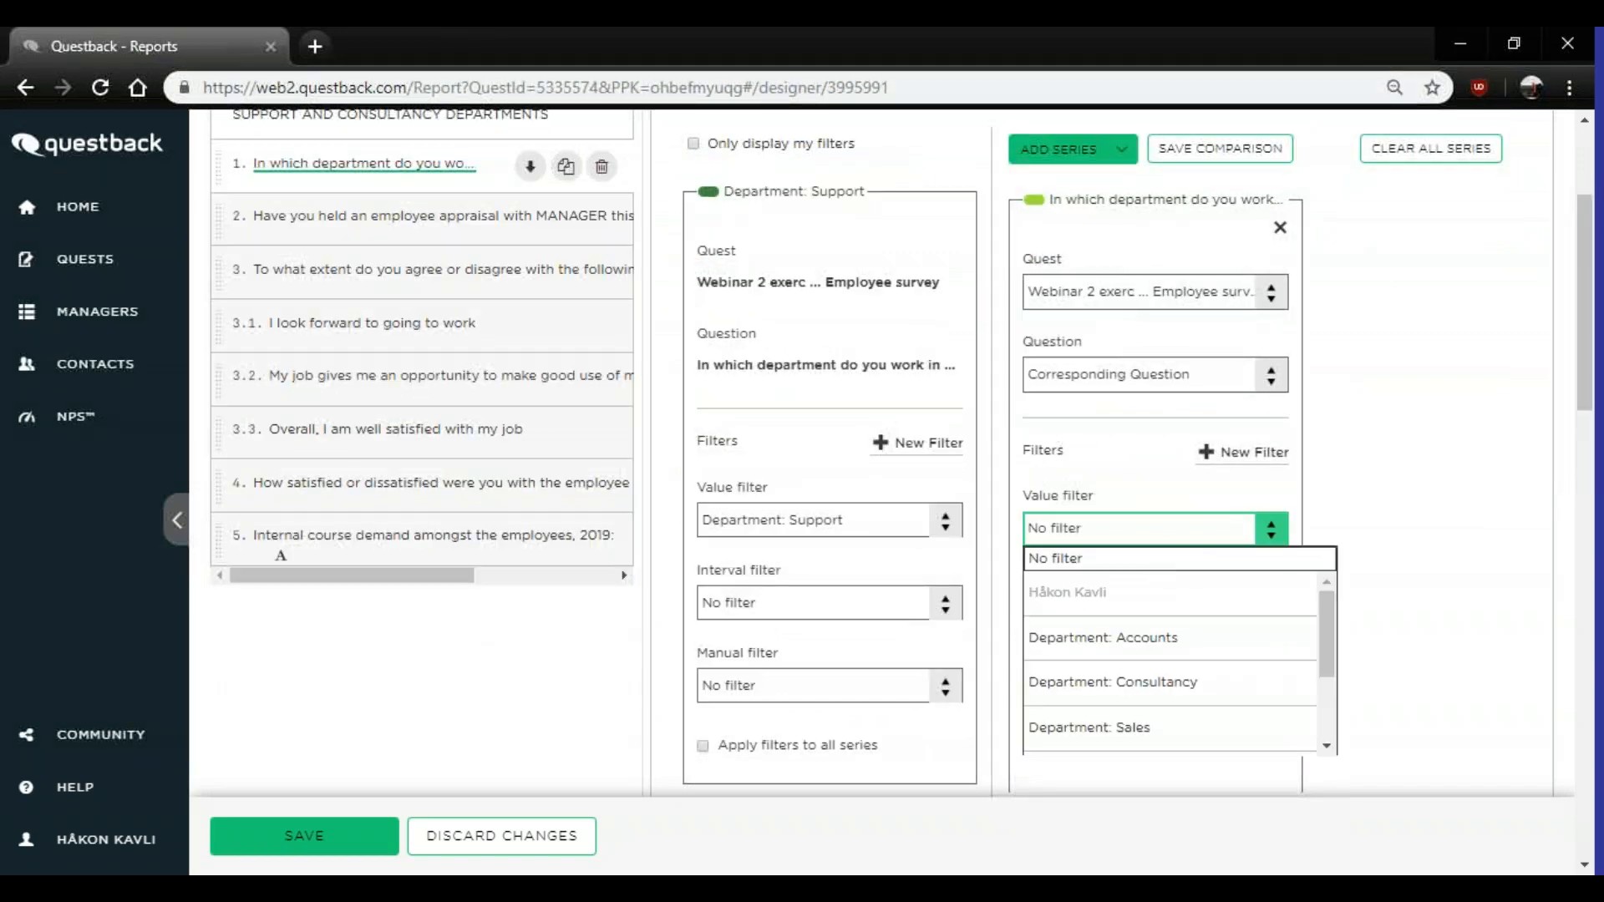
click(1166, 693)
click(309, 840)
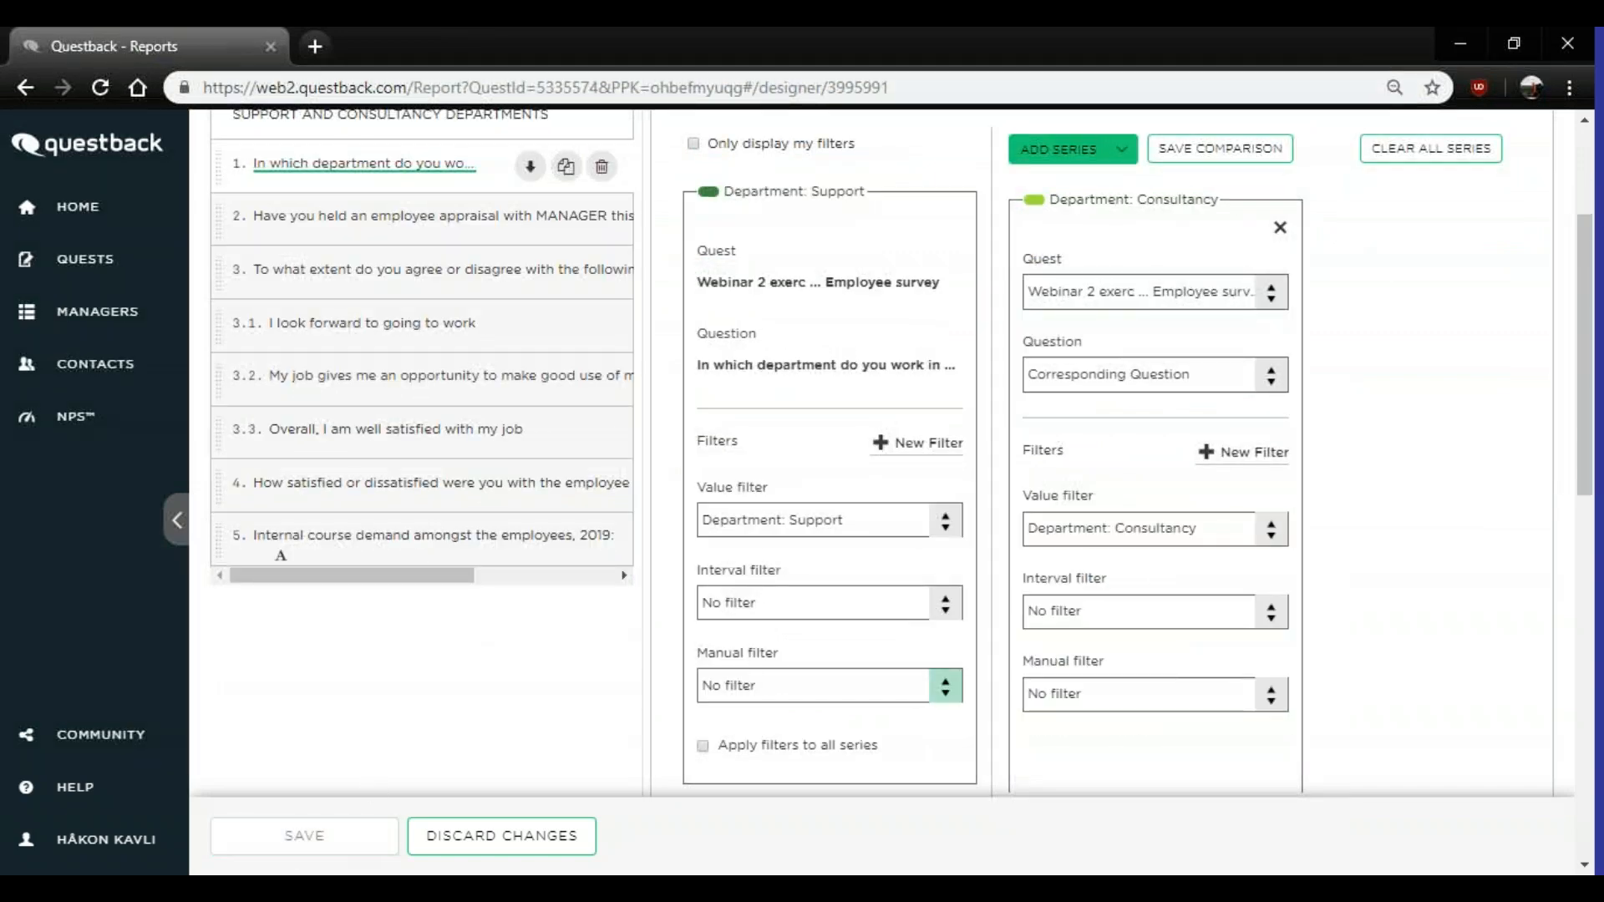
- Apply question 1's filter and comparison to all other selectable questions in the report
scroll(1436, 530, down, 4)
click(748, 488)
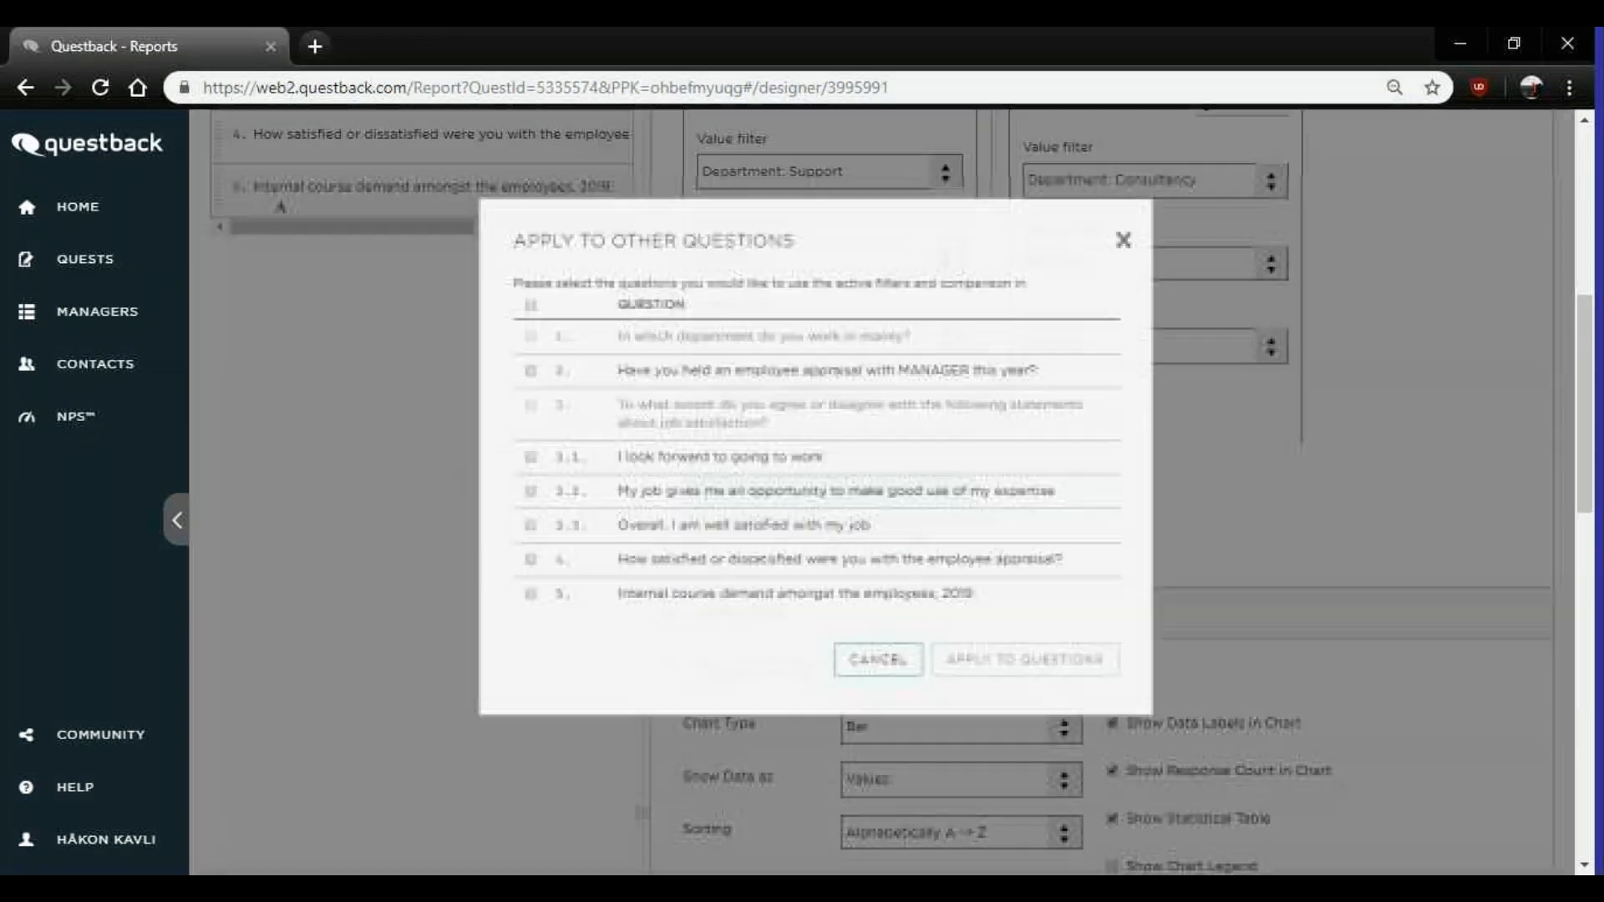
click(502, 343)
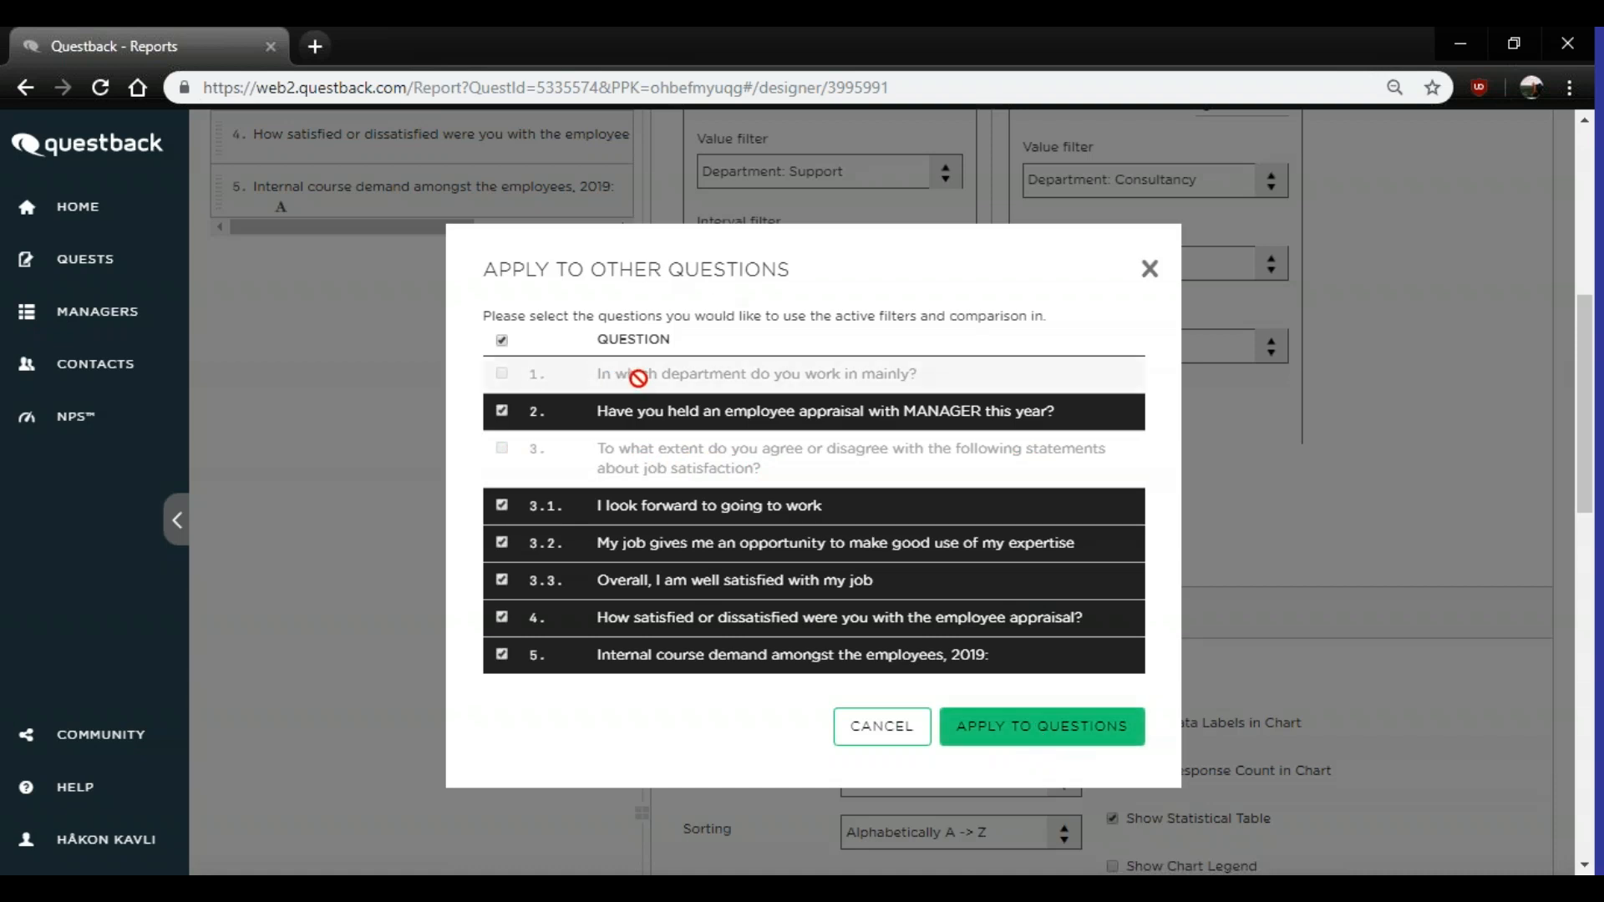
click(1040, 729)
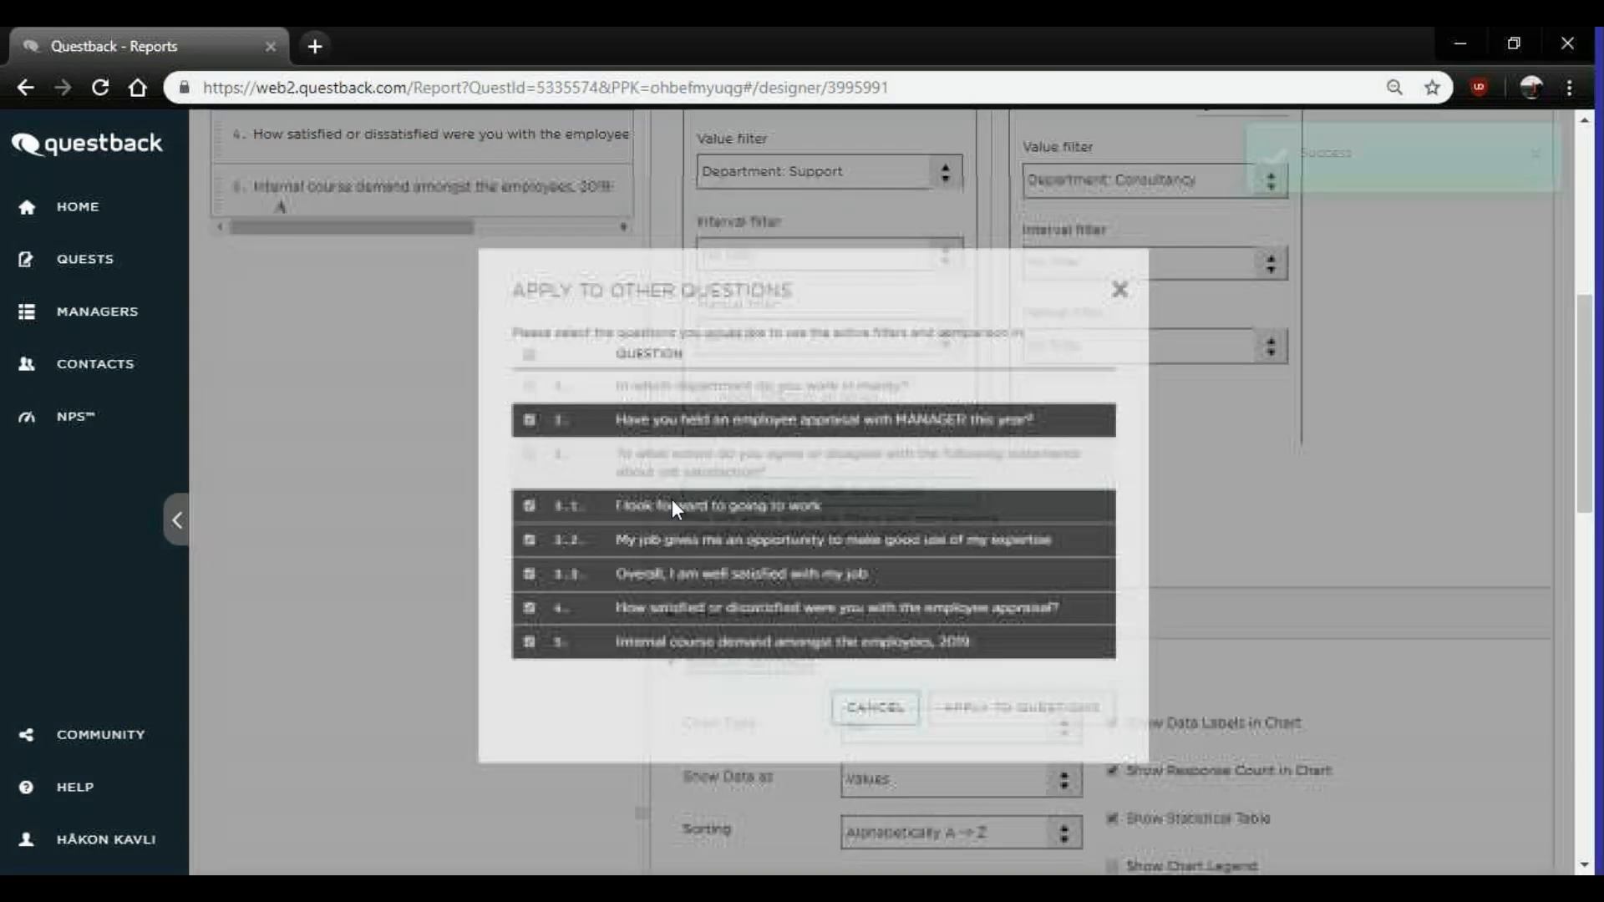
- Check question 1's comparison chart of the two departments and delete question 1 from the report
scroll(748, 407, up, 5)
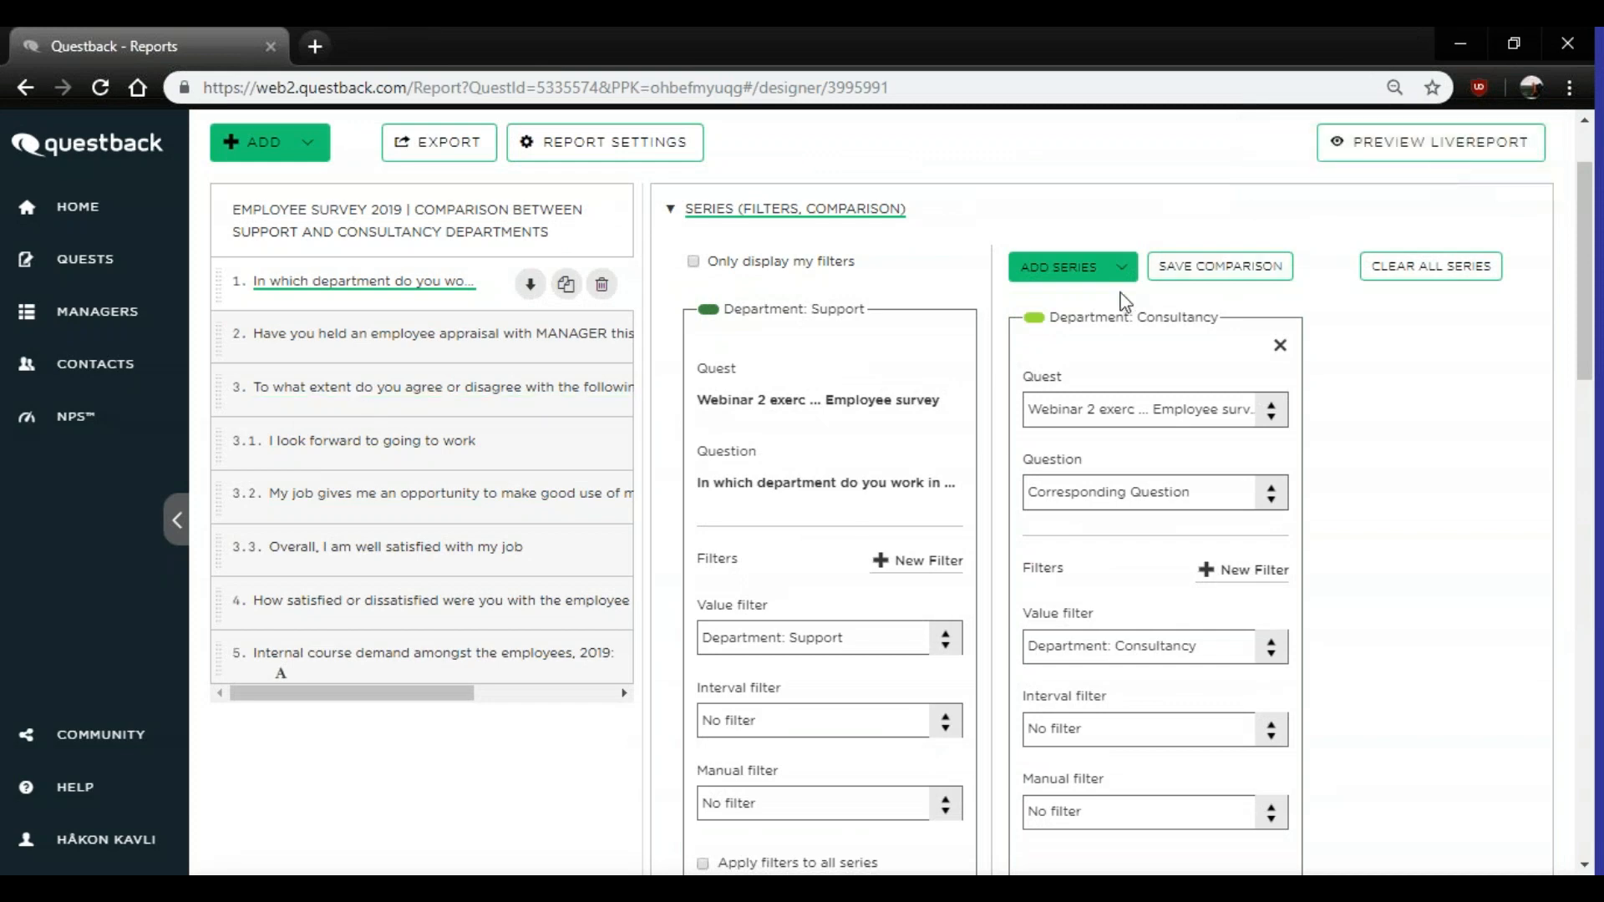
scroll(870, 433, down, 15)
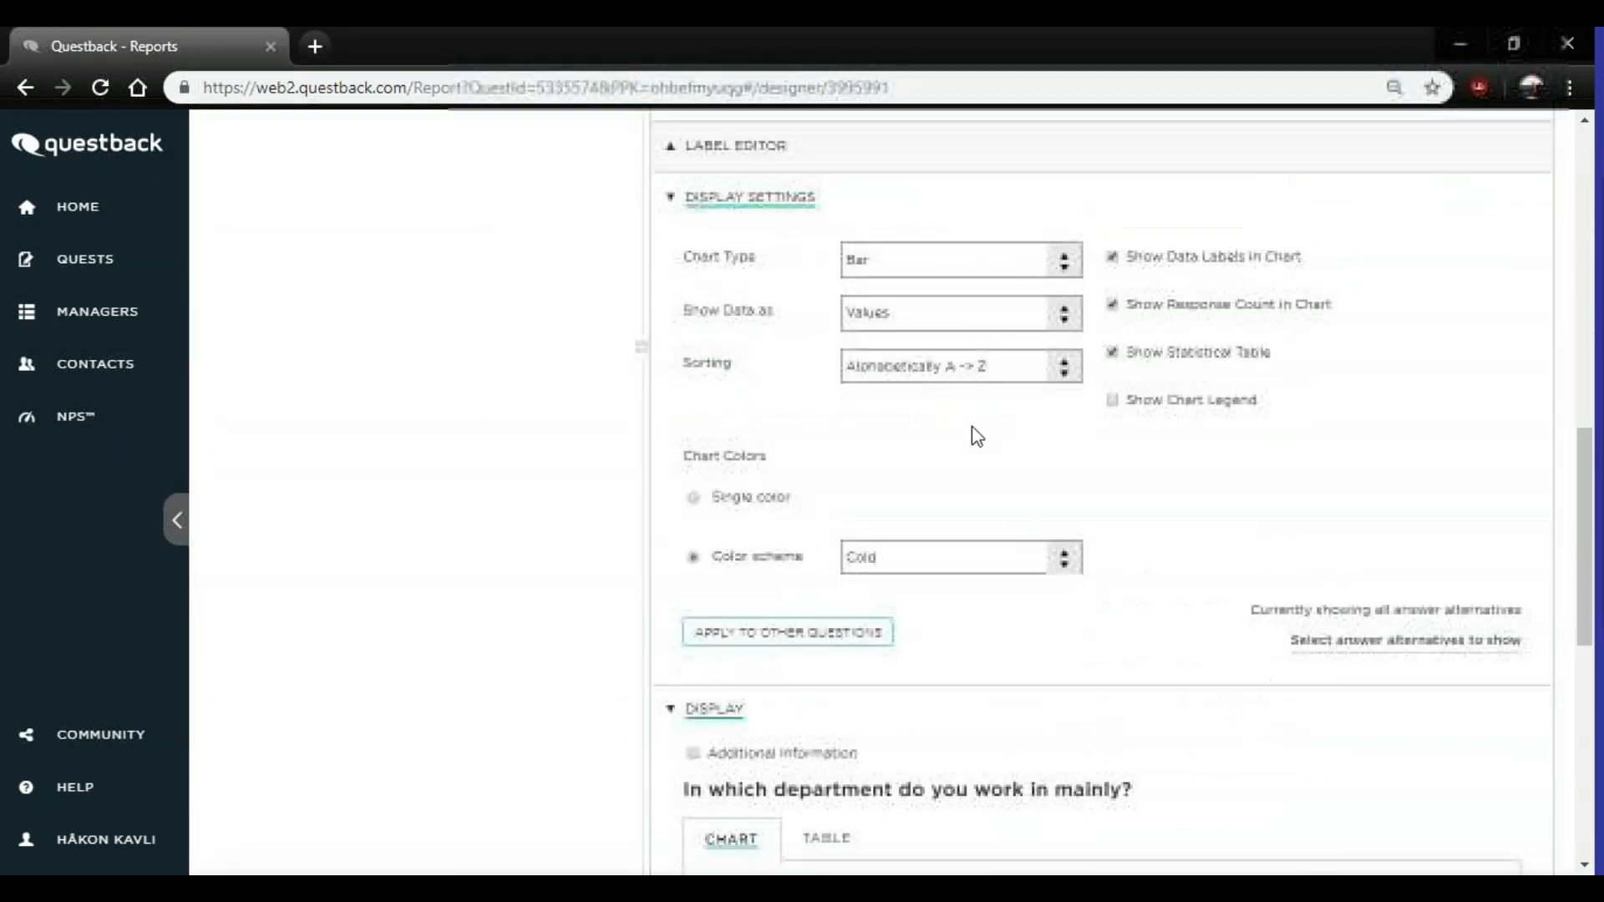
scroll(981, 474, down, 2)
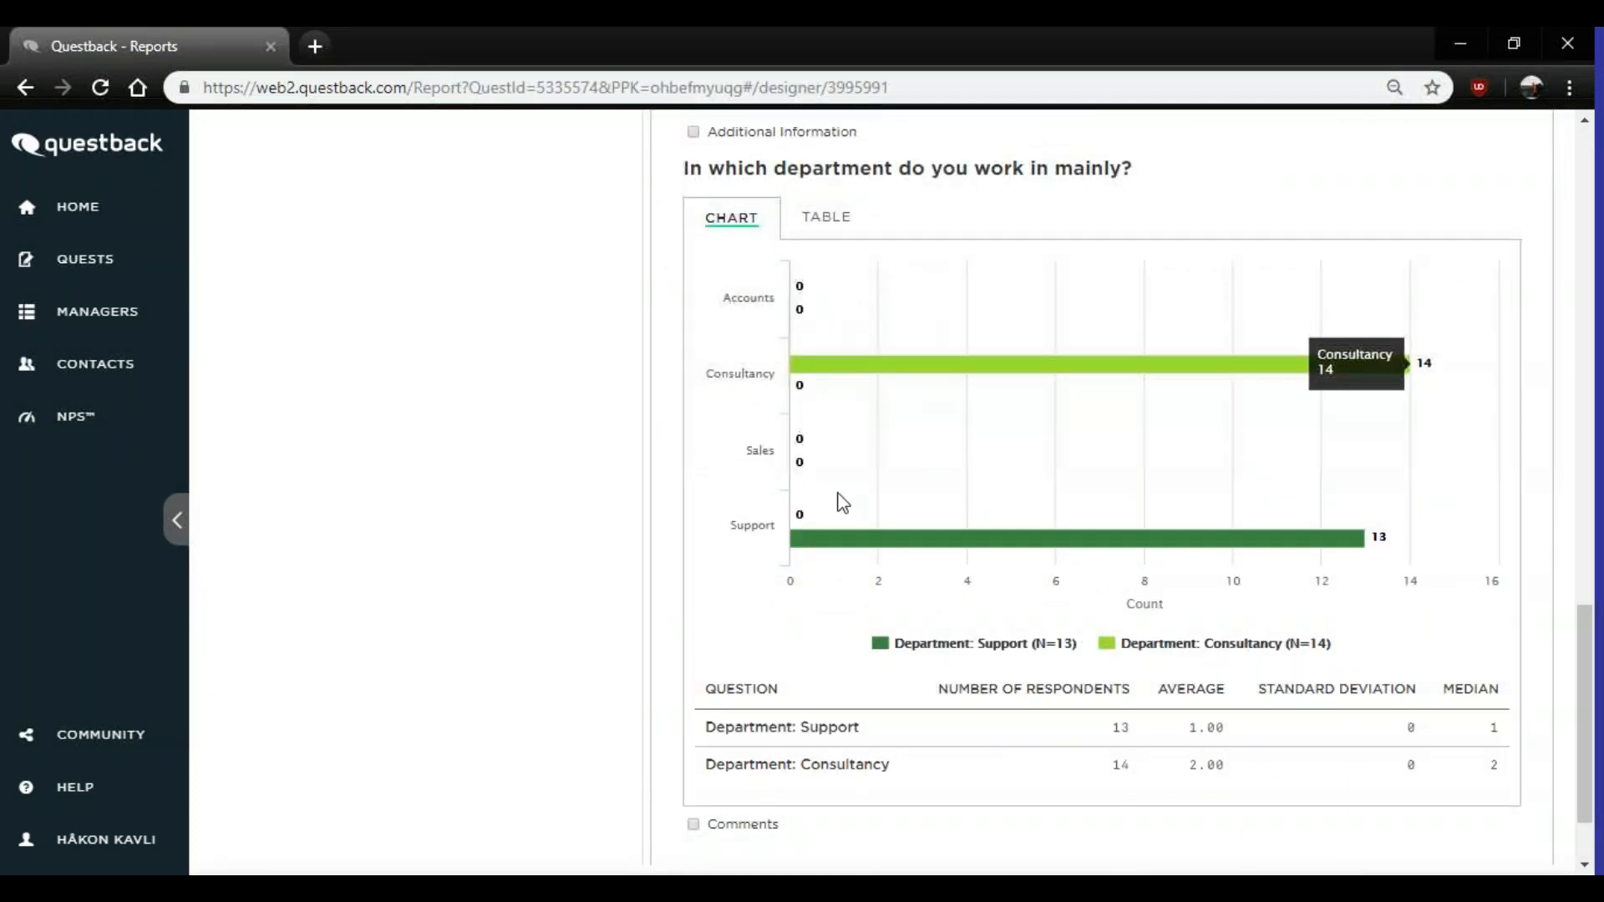
scroll(838, 501, up, 4)
scroll(622, 374, up, 13)
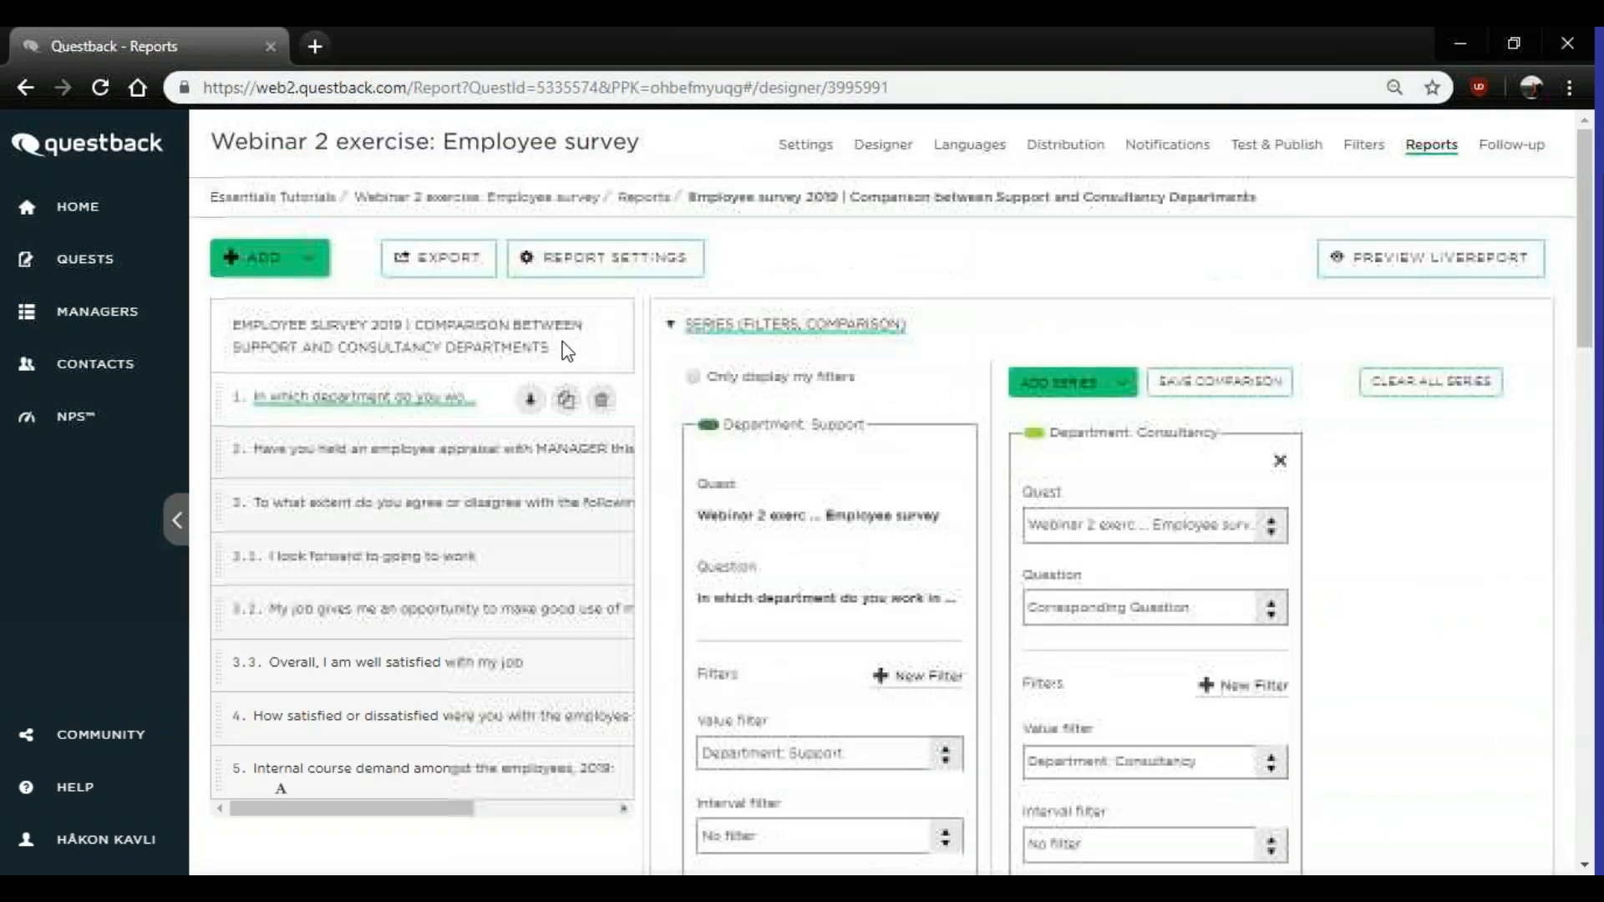
click(601, 400)
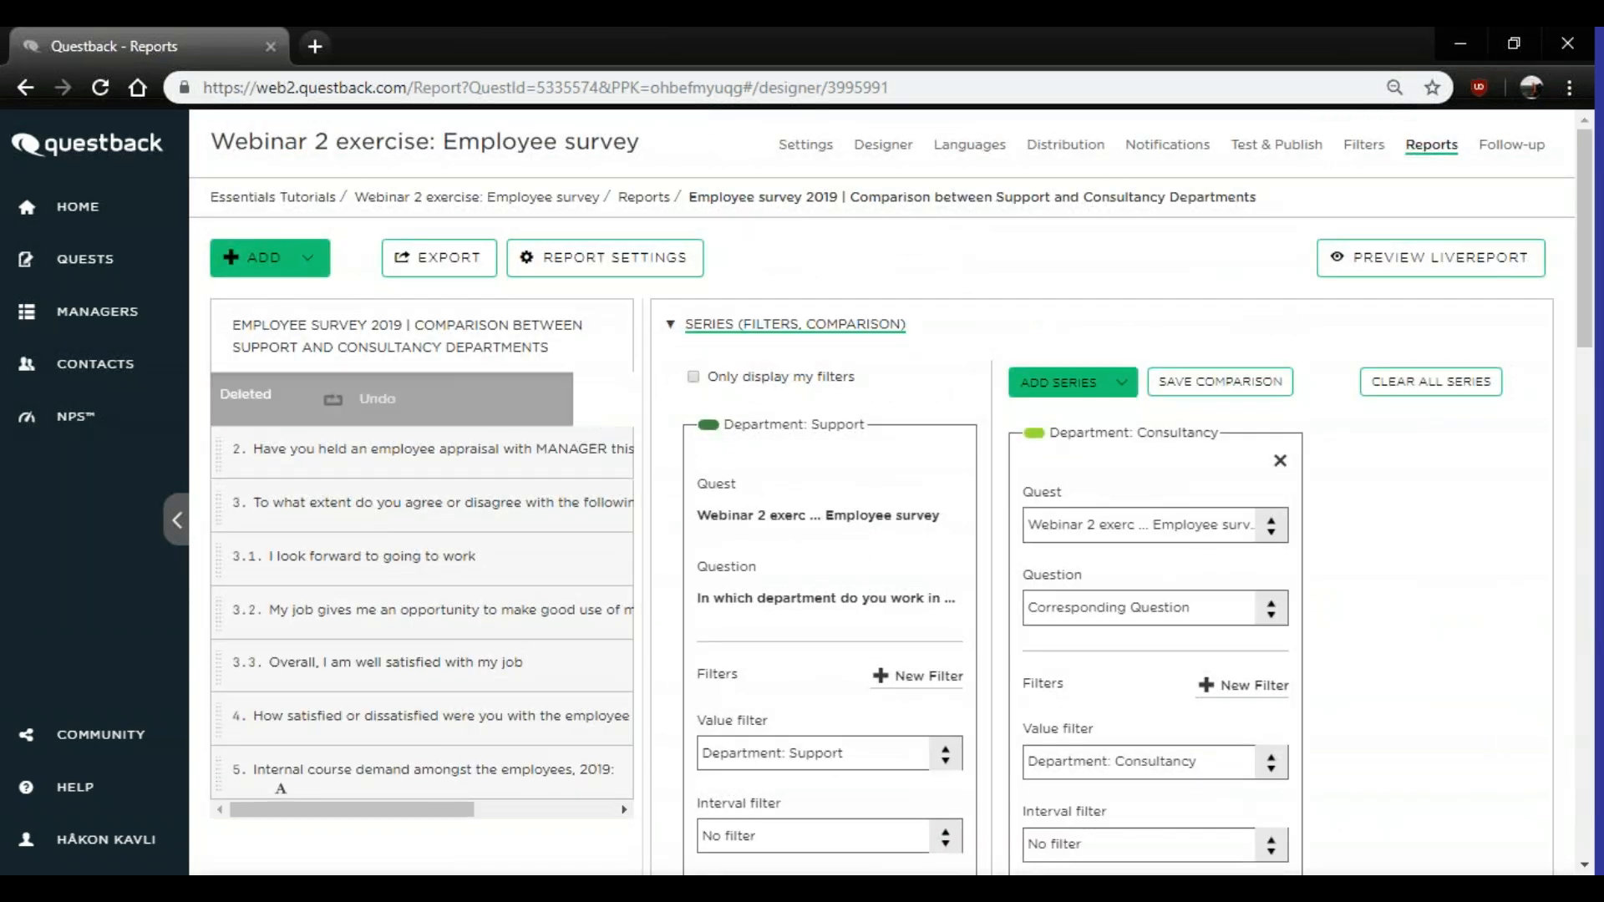
- Open question 2, "Have you held an employee appraisal with MANAGER this year?", and examine its chart and series filters
click(324, 421)
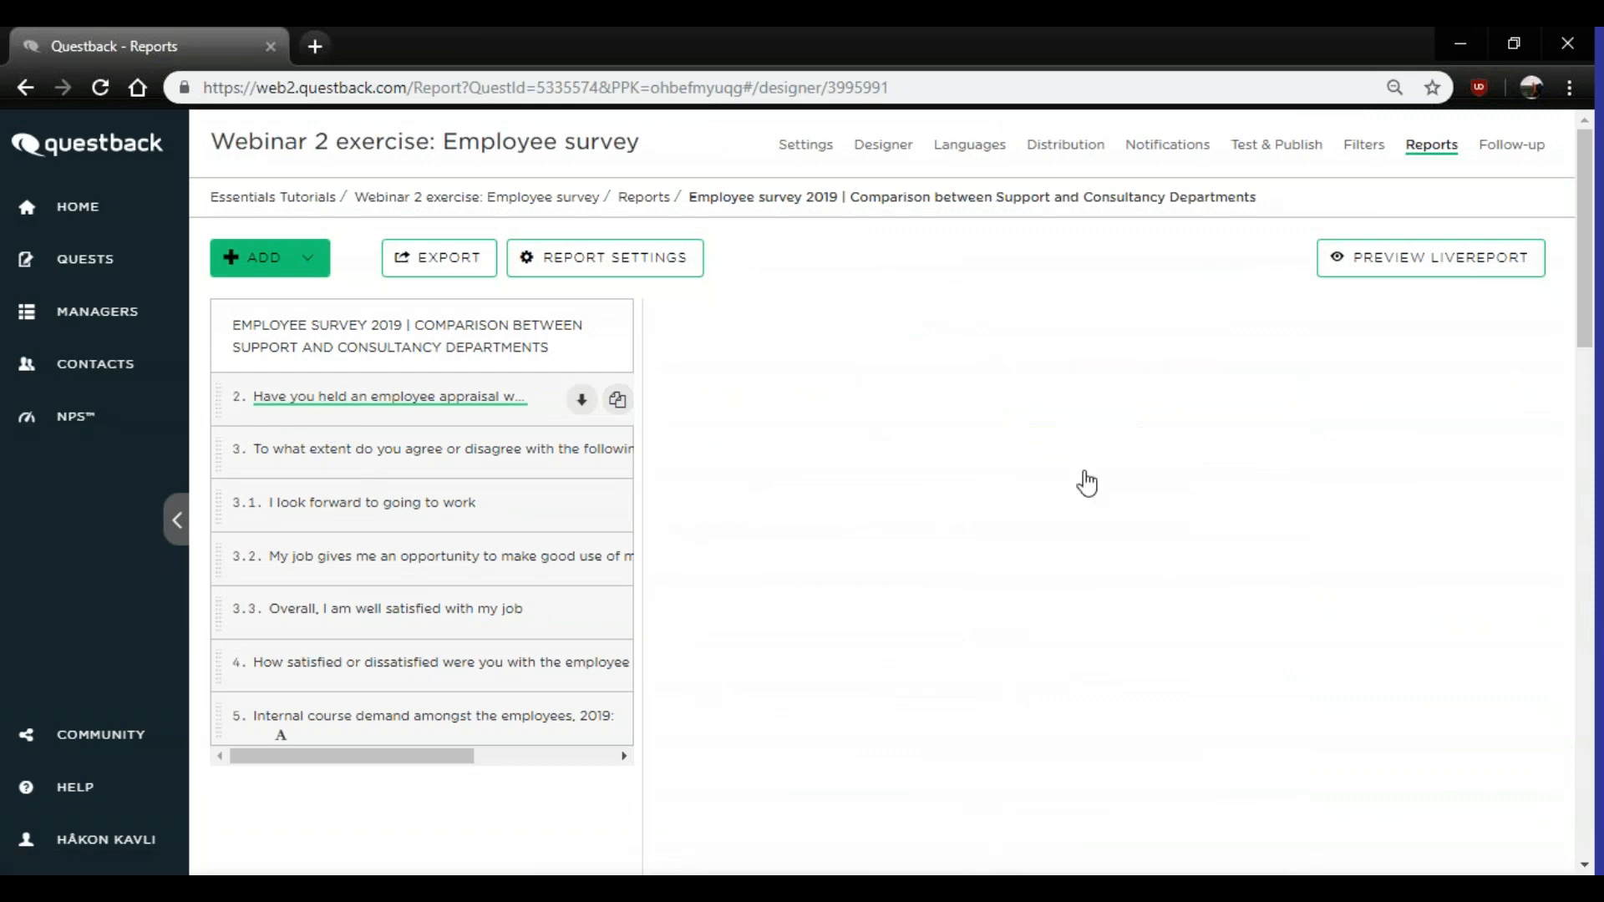
scroll(1120, 423, down, 7)
scroll(1143, 433, down, 10)
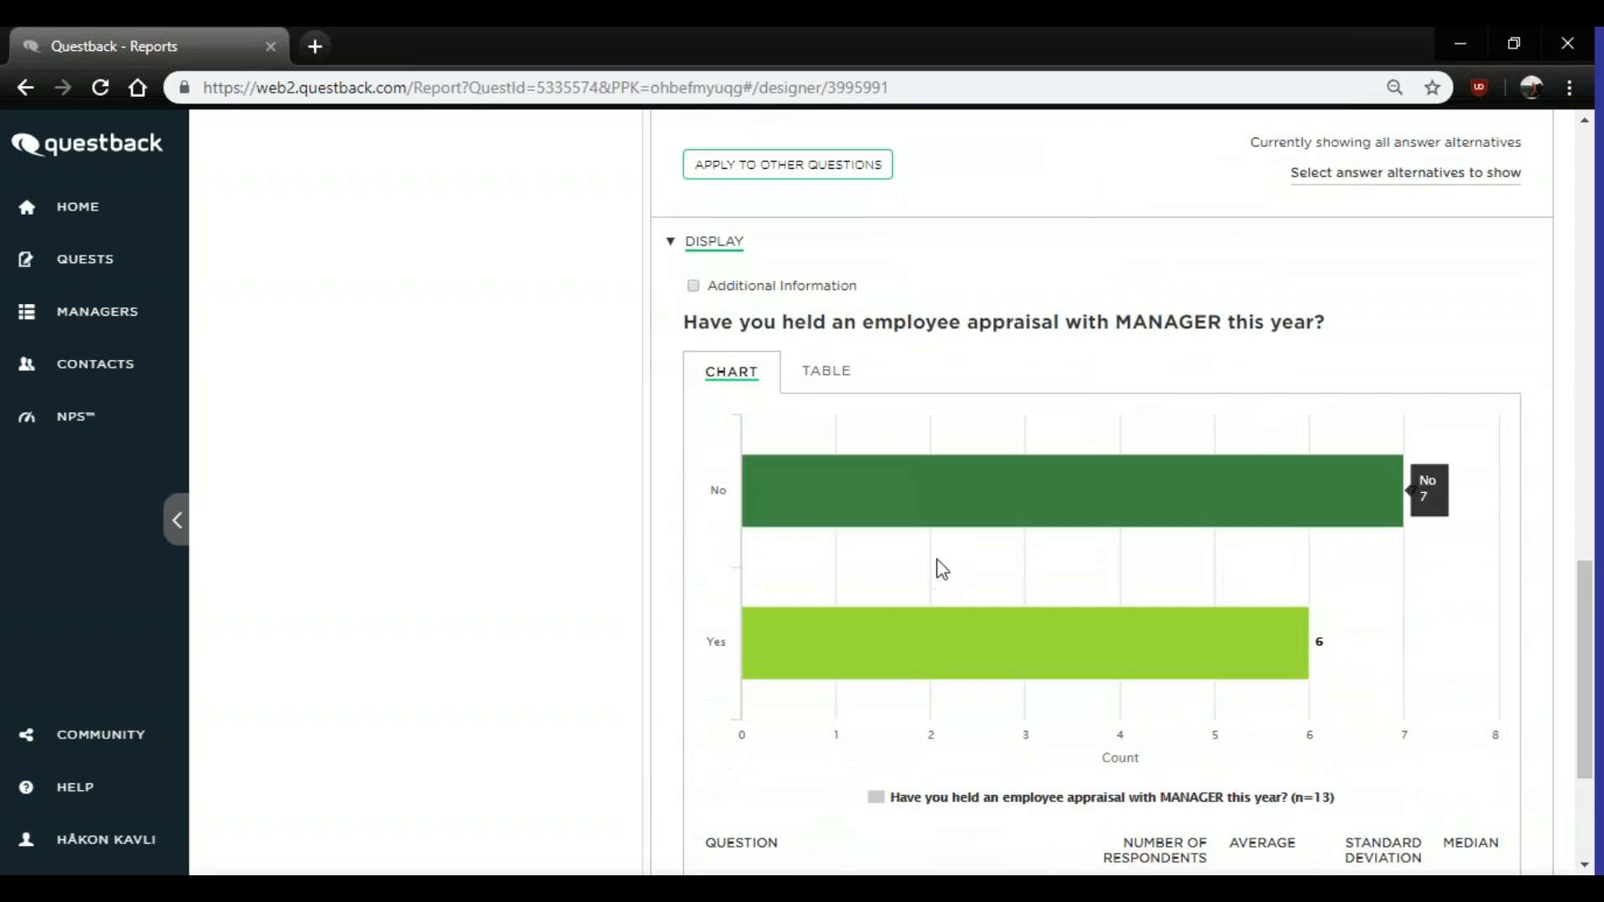
scroll(938, 568, down, 3)
scroll(938, 573, up, 10)
scroll(924, 505, up, 8)
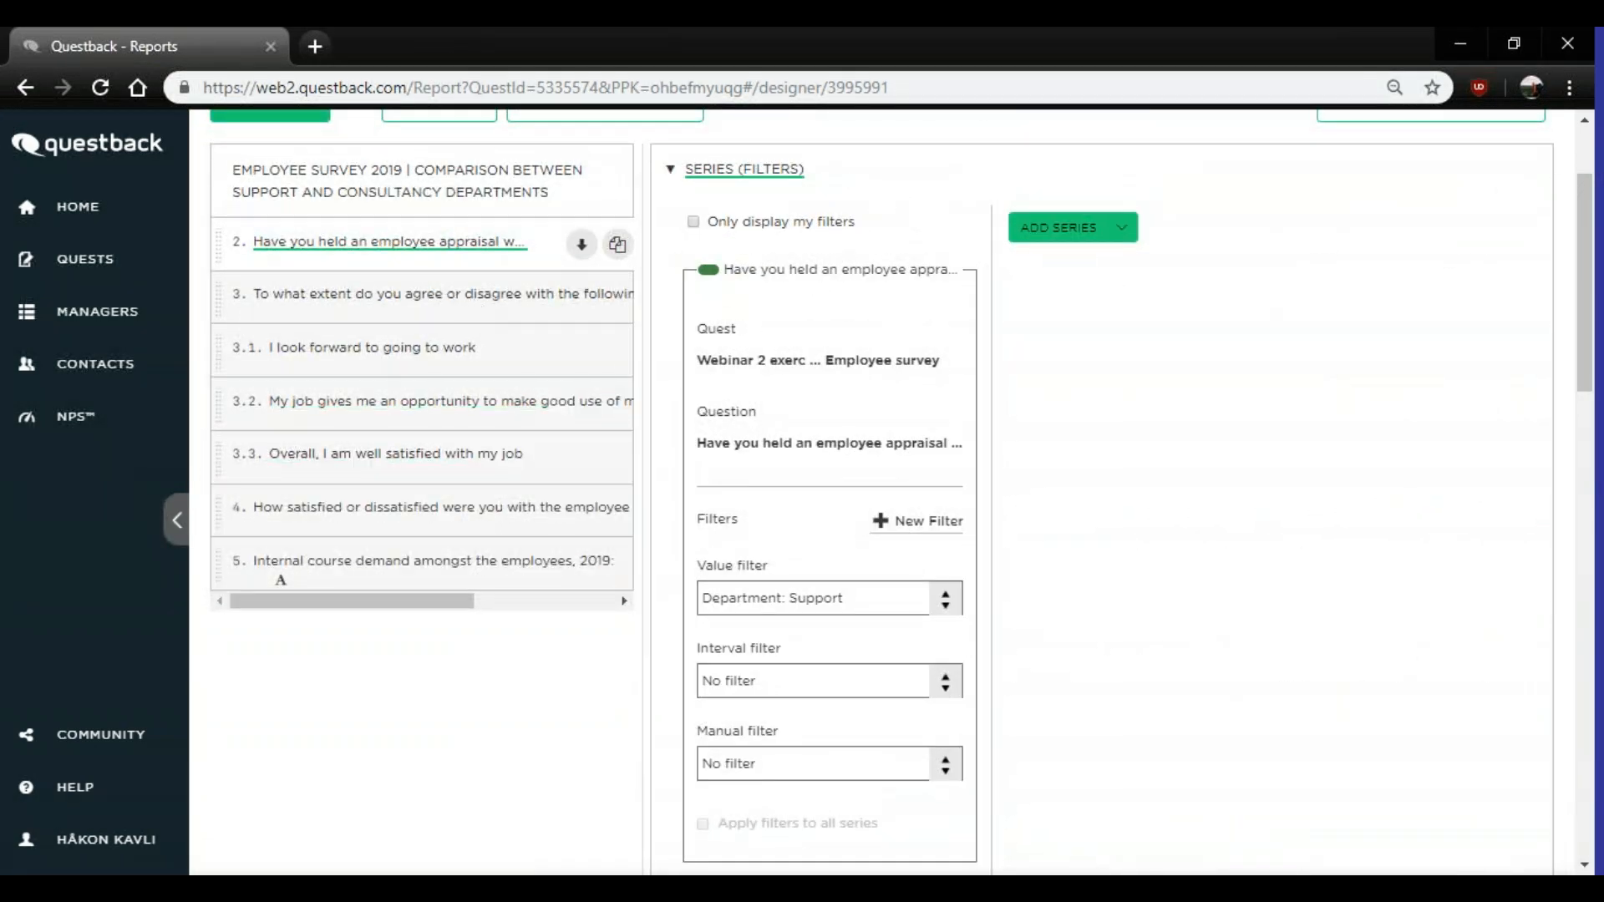
scroll(892, 277, down, 3)
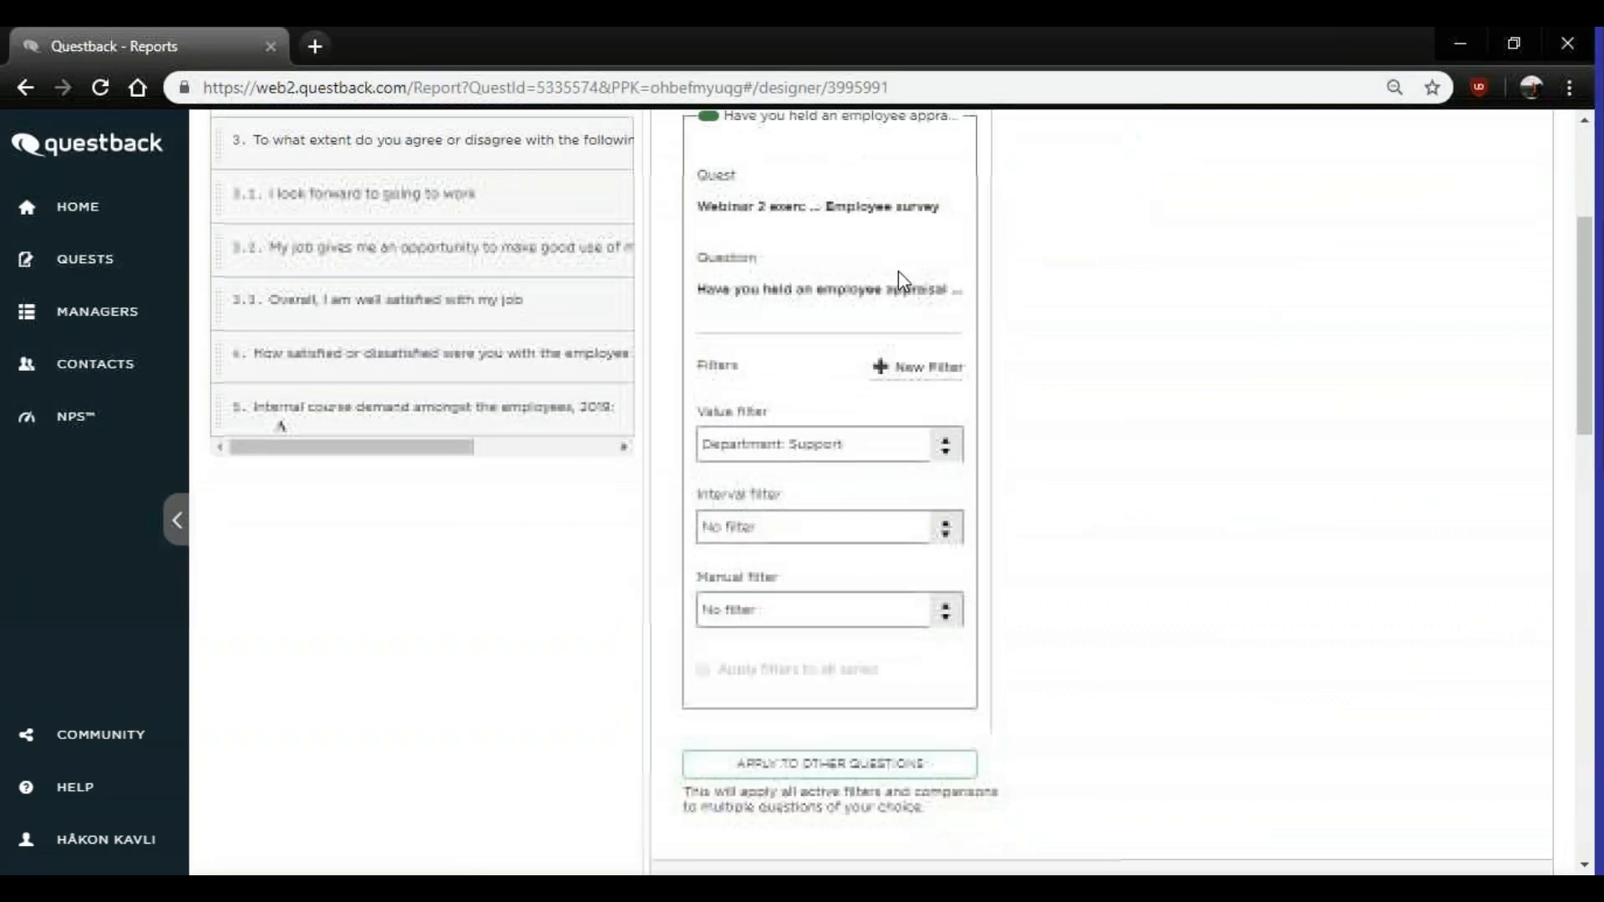
scroll(898, 270, up, 5)
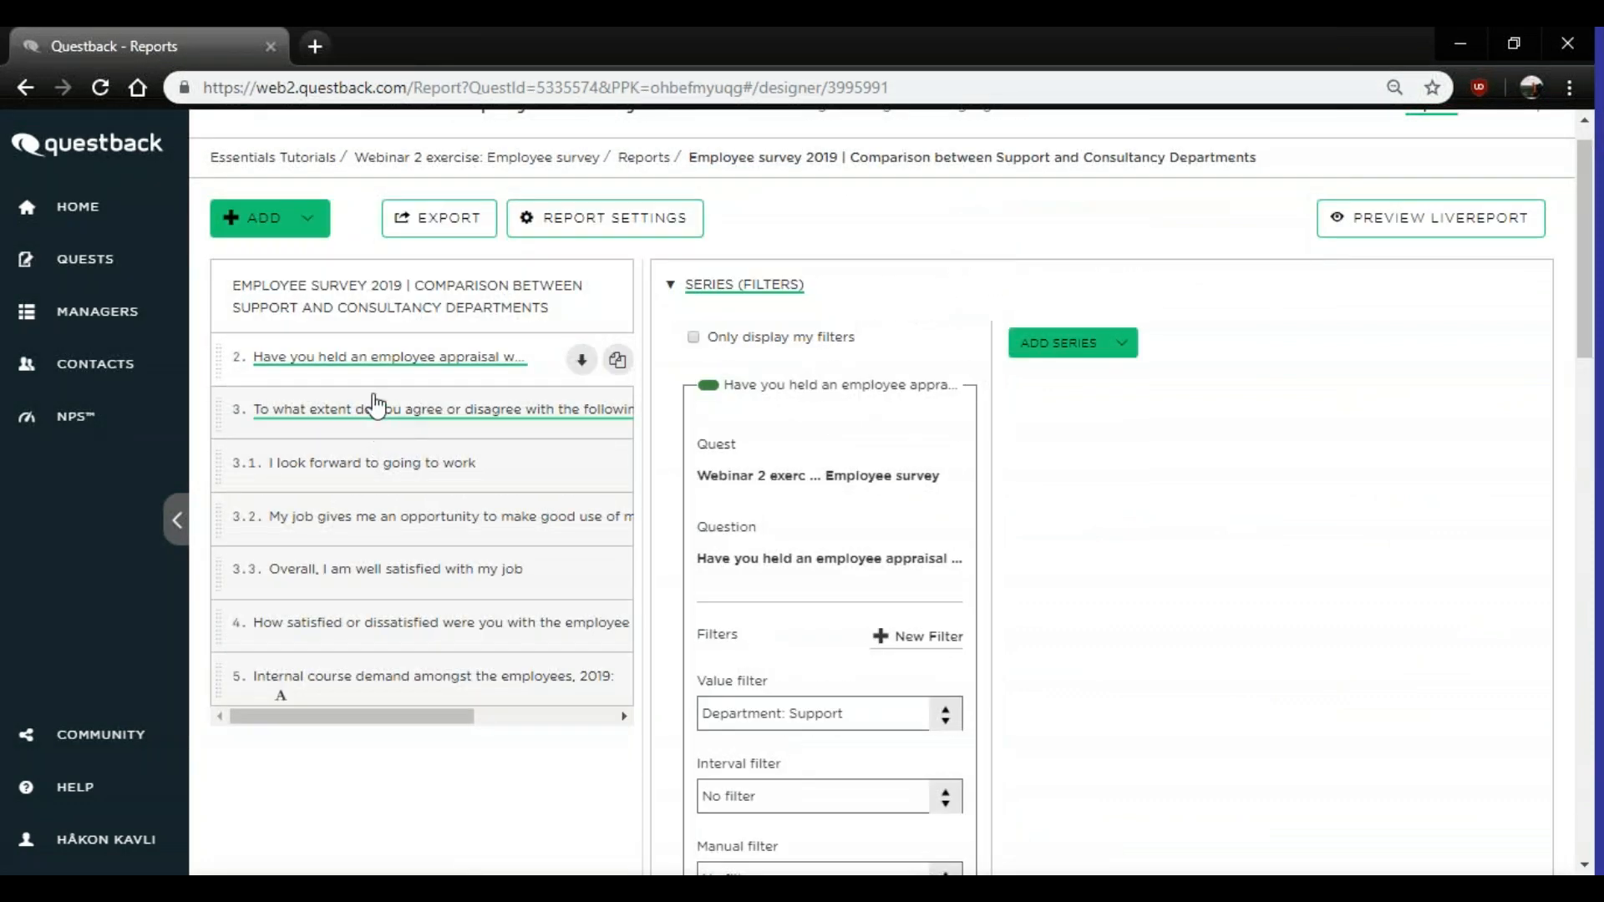
scroll(342, 501, down, 1)
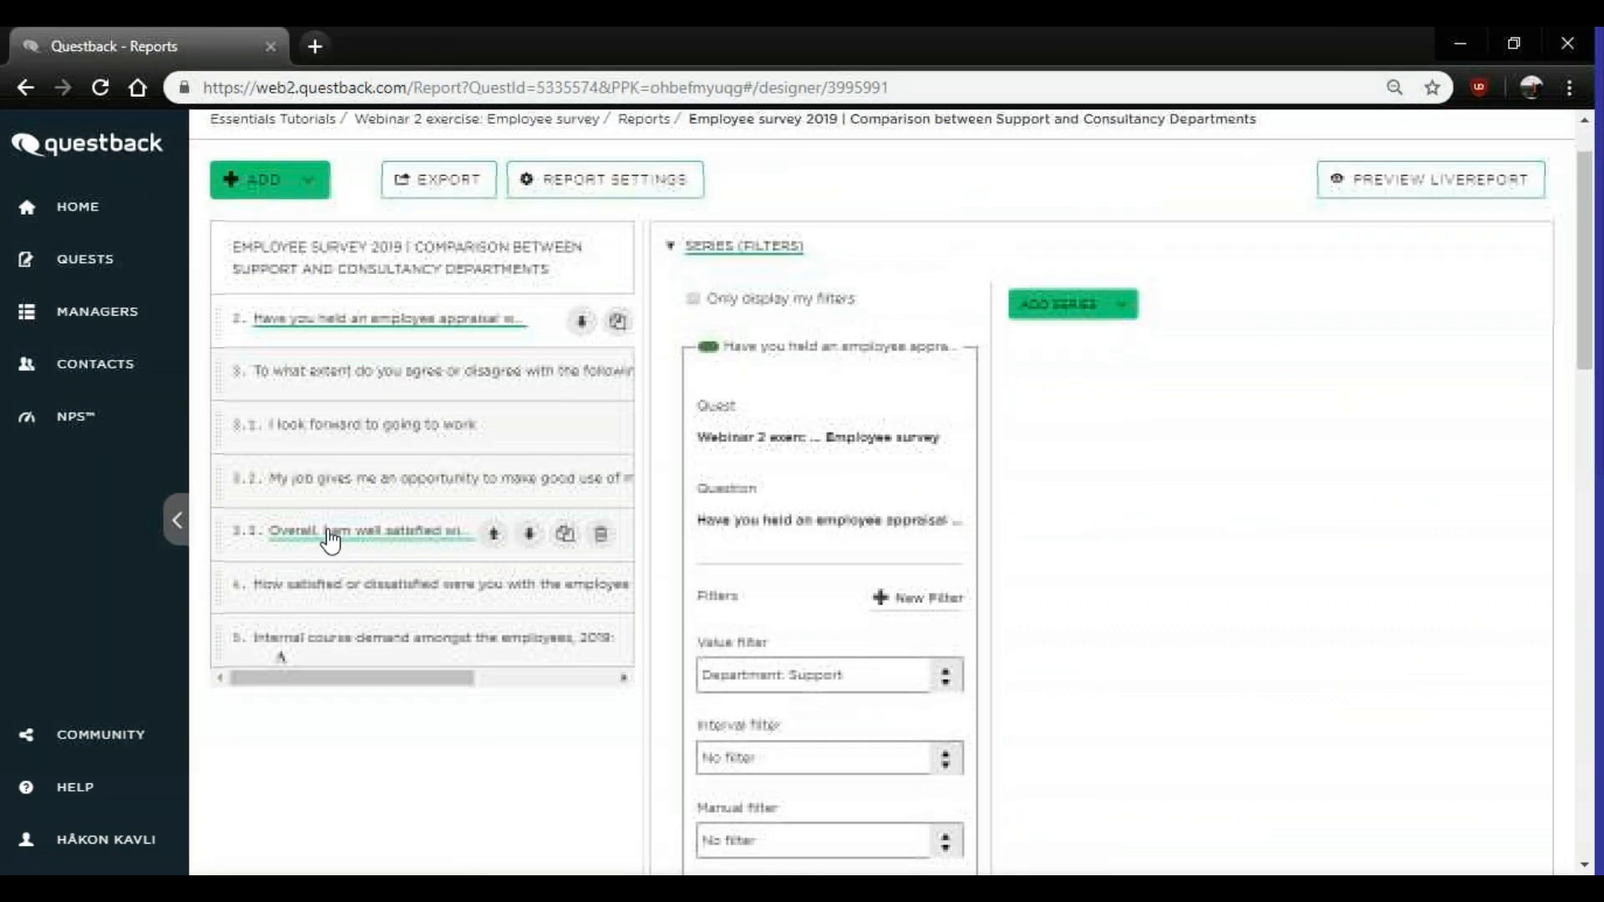
- Add a comparison series to question 4 with the value filter Department: Consultancy, and save the changes
click(324, 589)
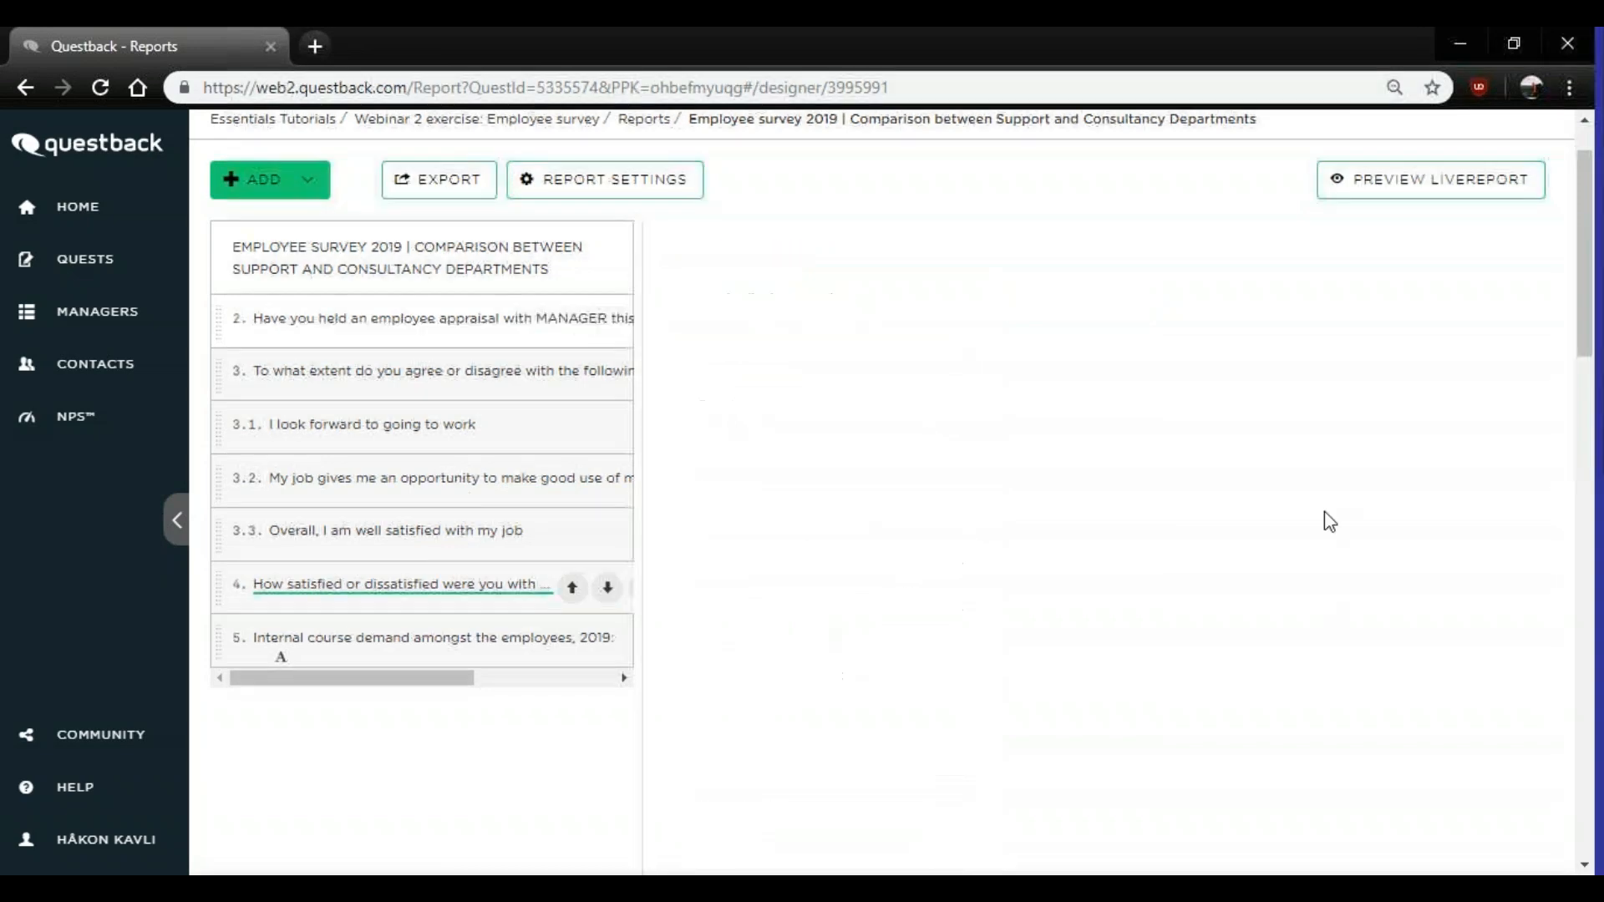
scroll(1006, 543, down, 10)
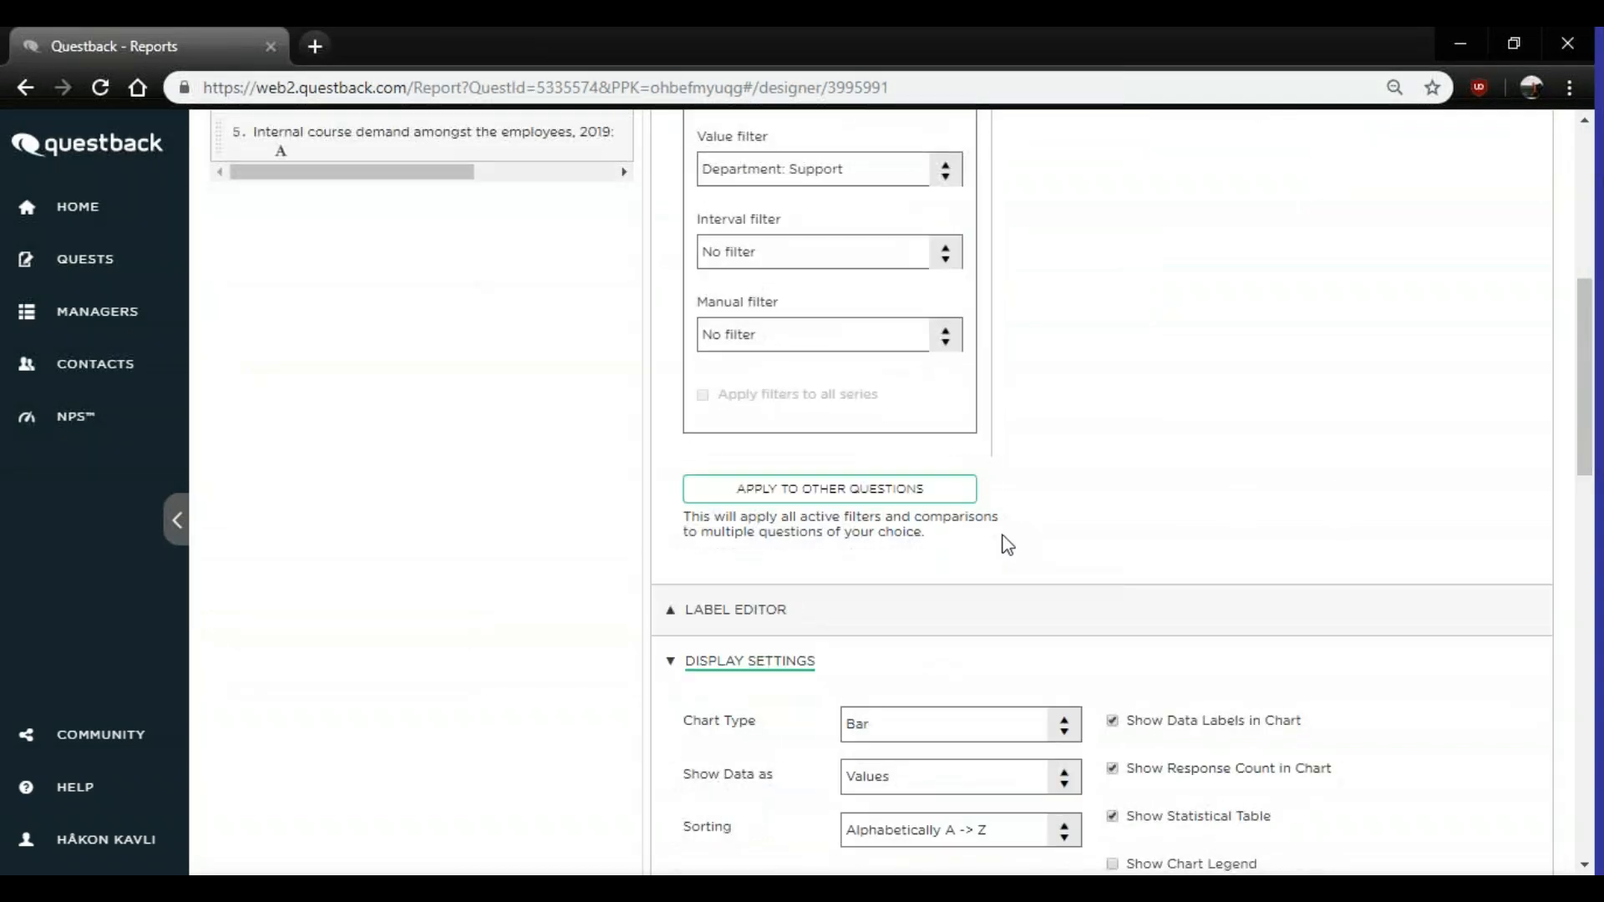
scroll(1006, 533, down, 4)
scroll(780, 472, up, 15)
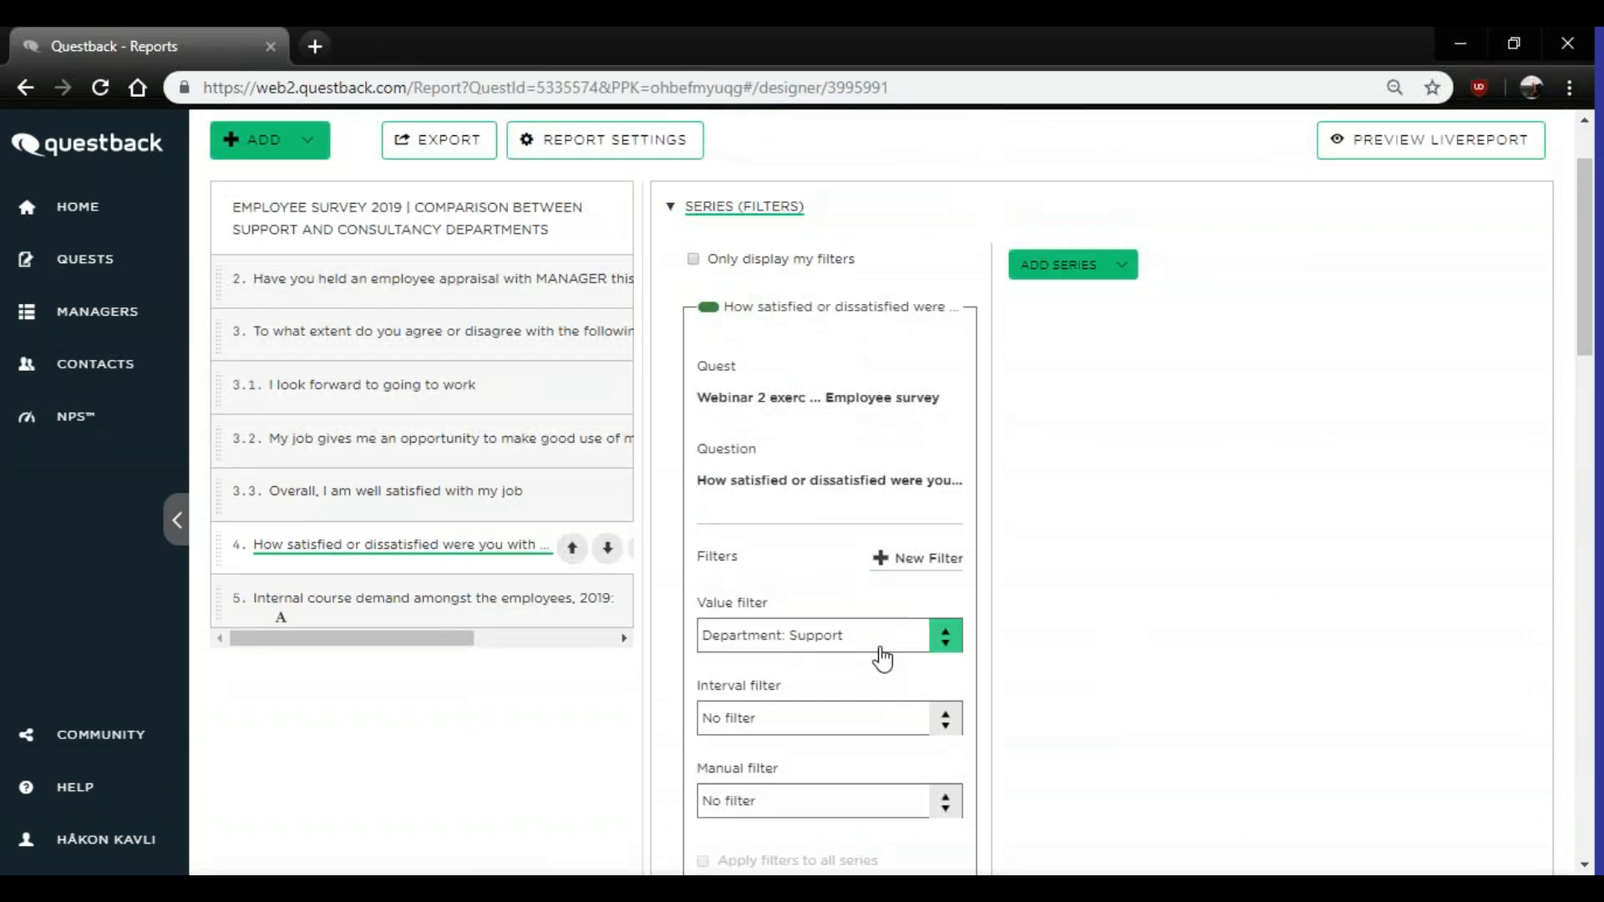
scroll(1083, 568, down, 3)
scroll(1089, 465, up, 5)
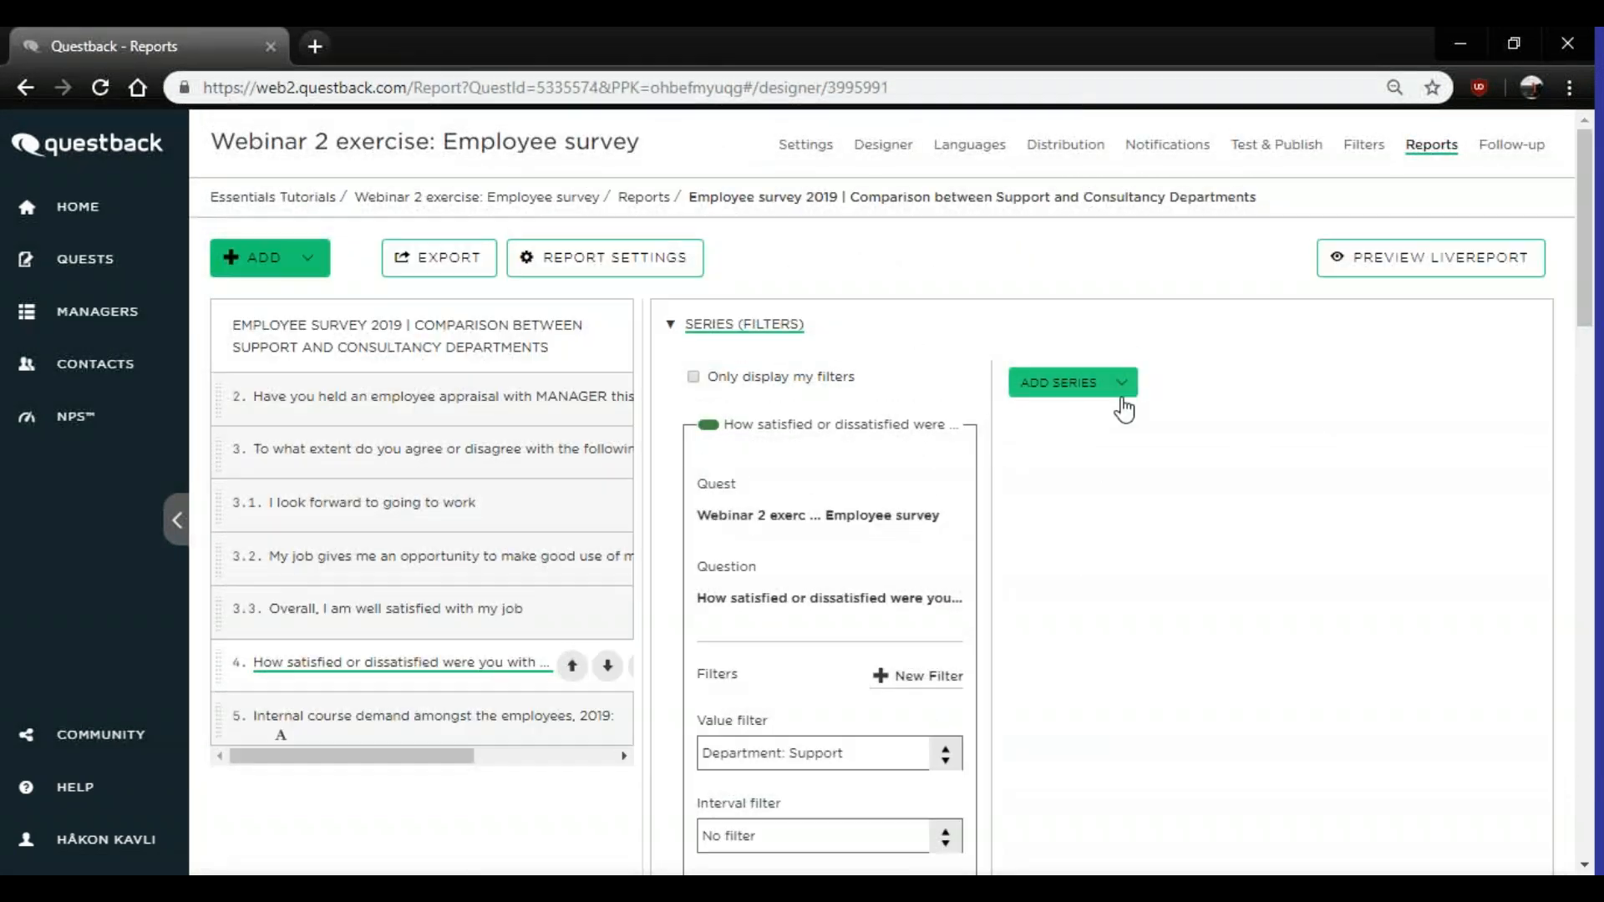
click(1088, 383)
click(1113, 425)
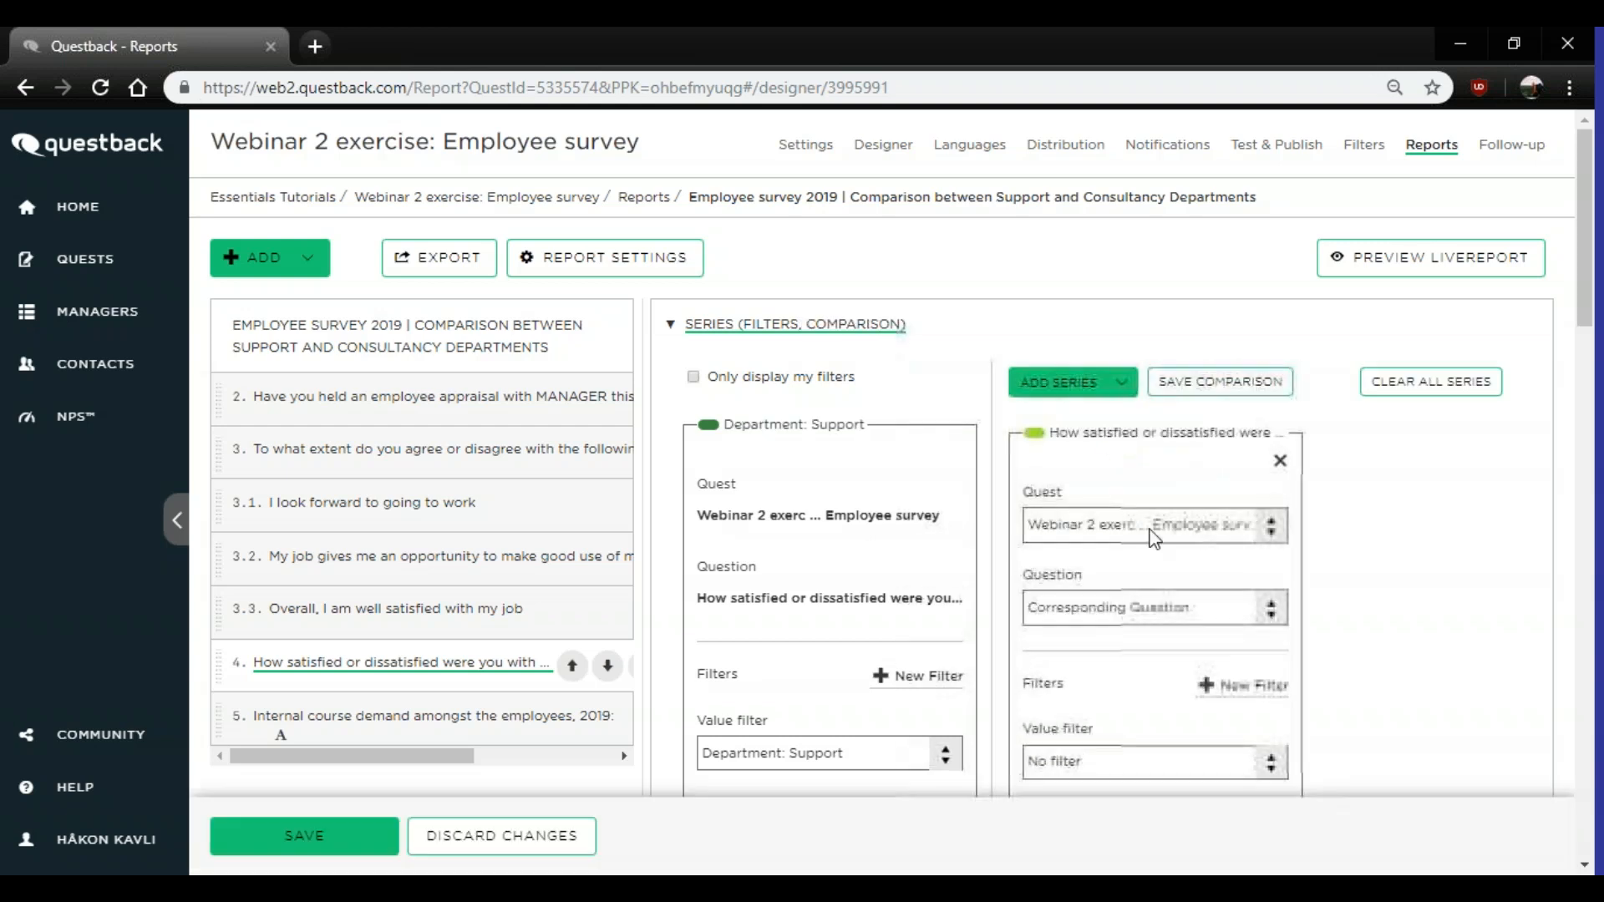
scroll(1114, 426, down, 4)
click(1103, 415)
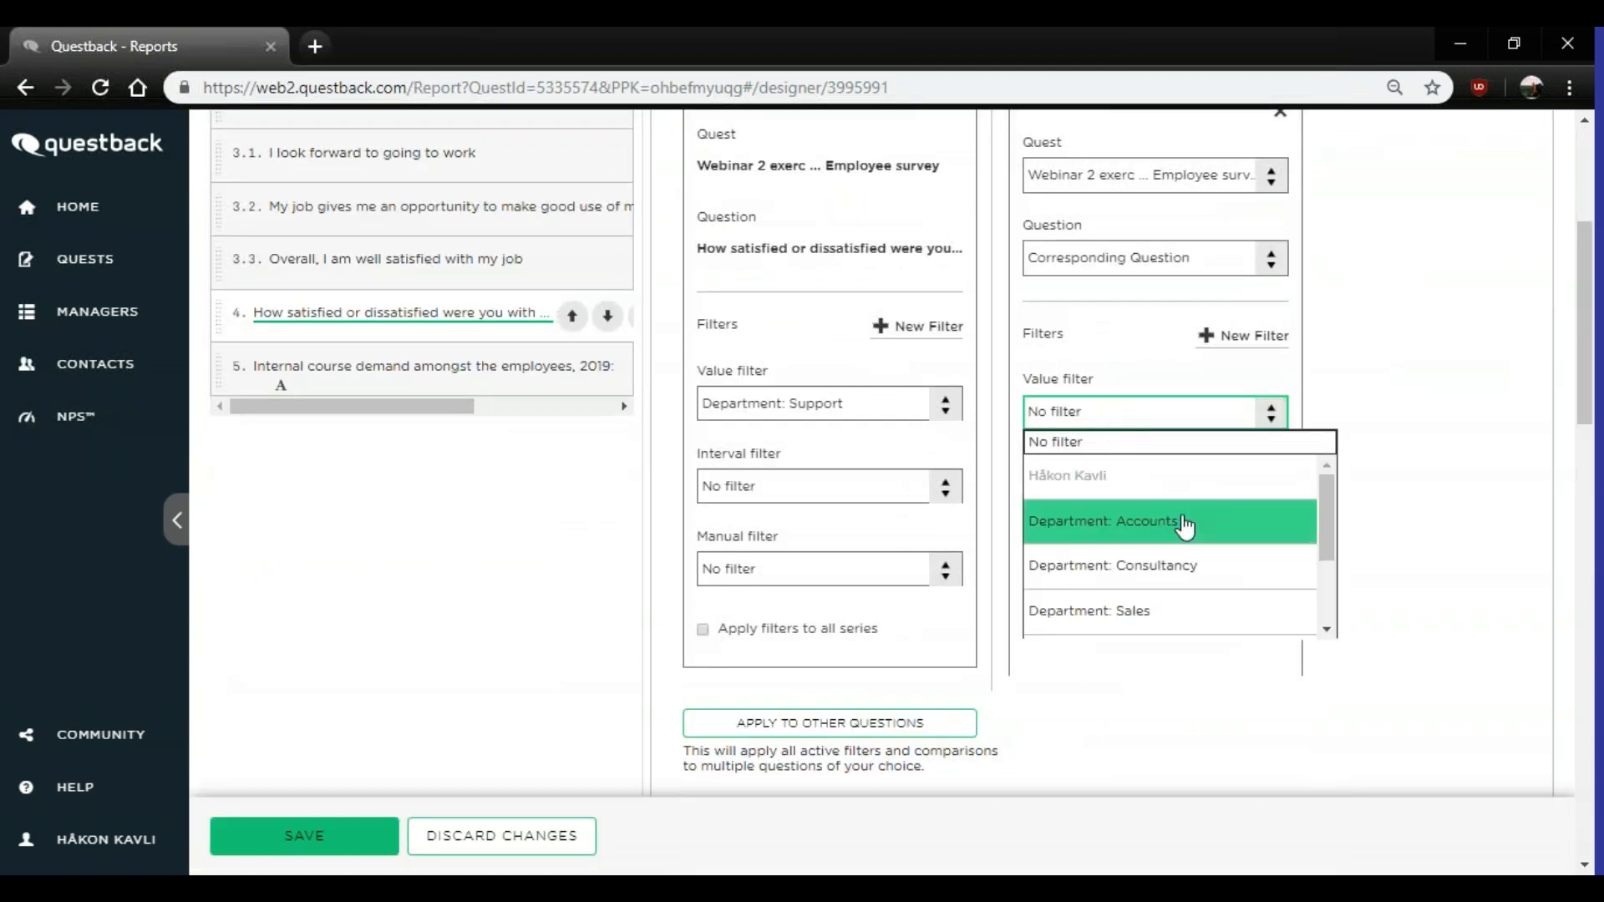
click(1146, 568)
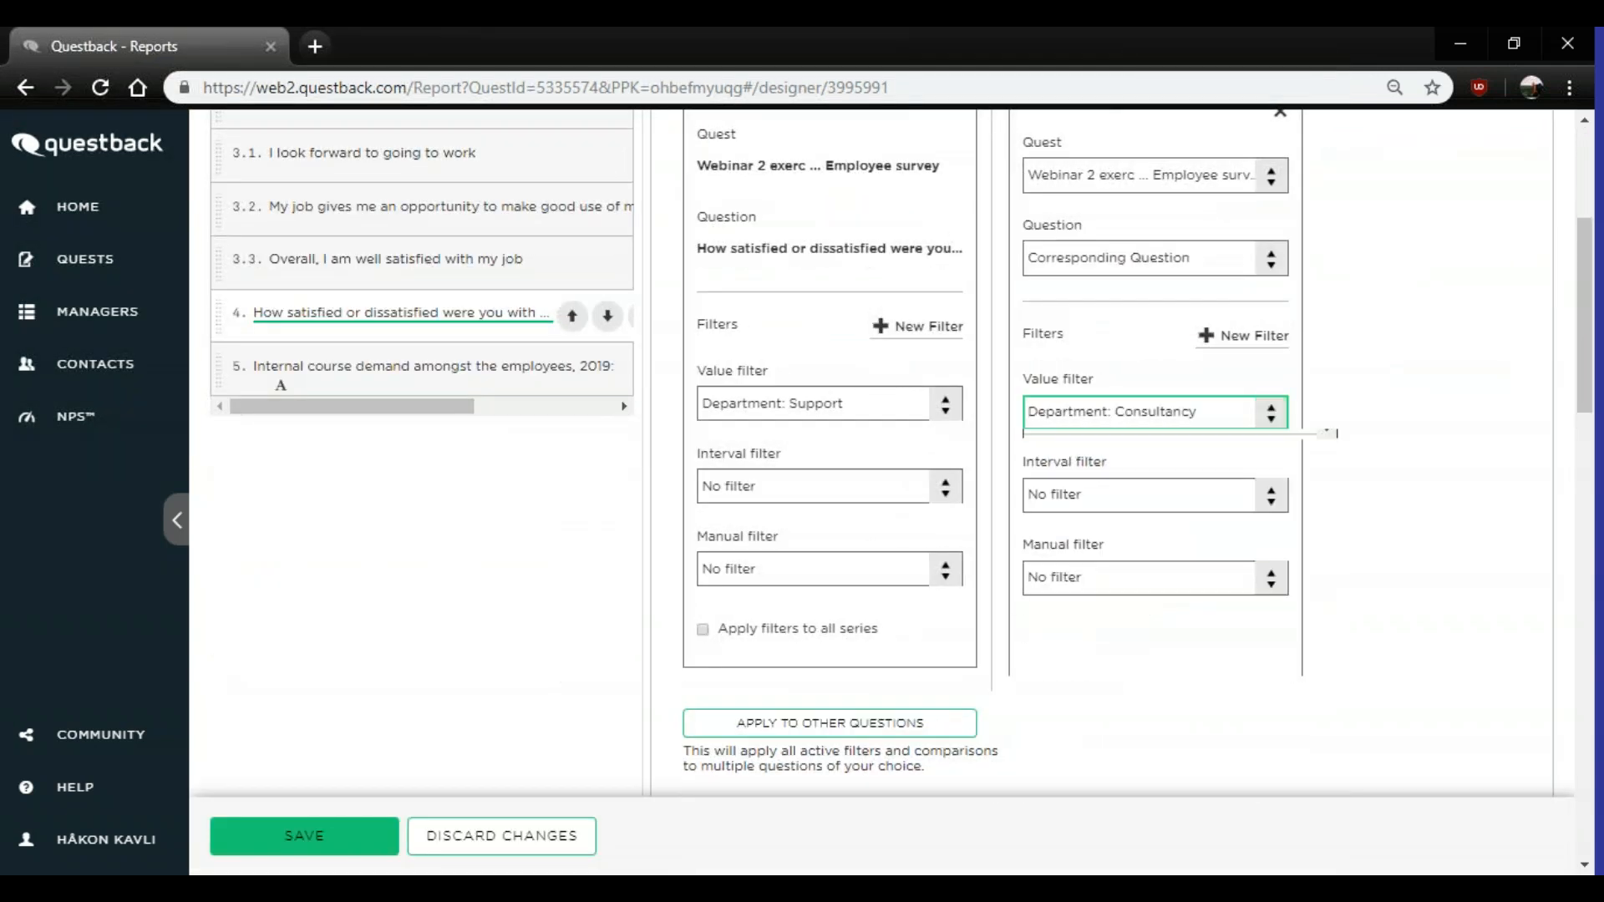
click(343, 836)
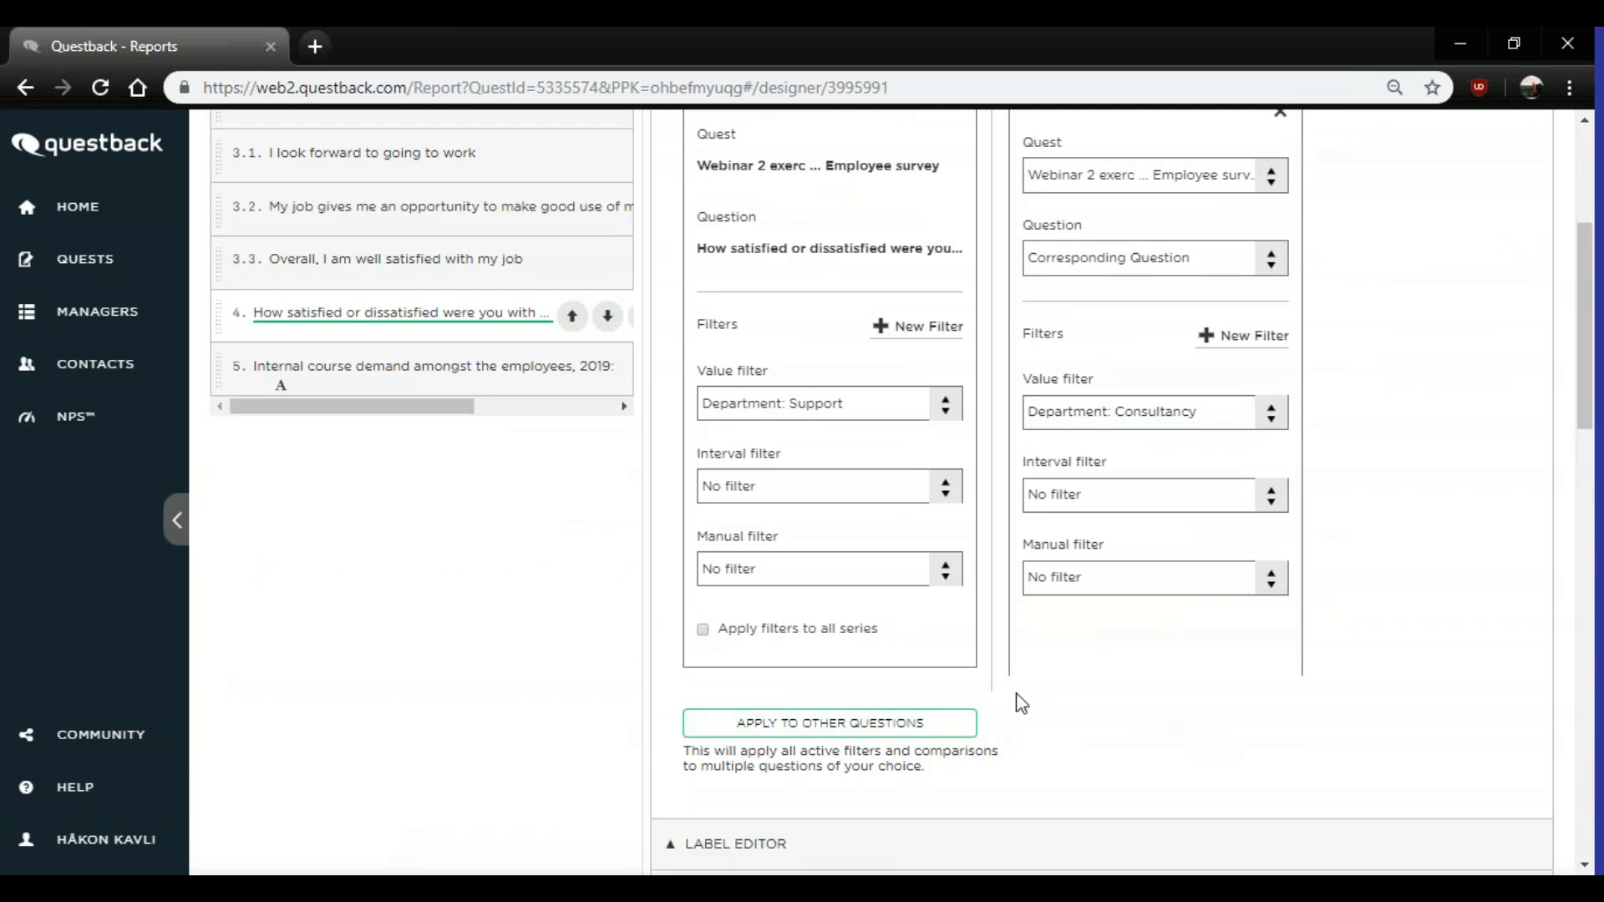
- Apply question 4's filter and comparison to all other selectable questions in the report
scroll(1186, 654, down, 1)
scroll(1181, 566, up, 5)
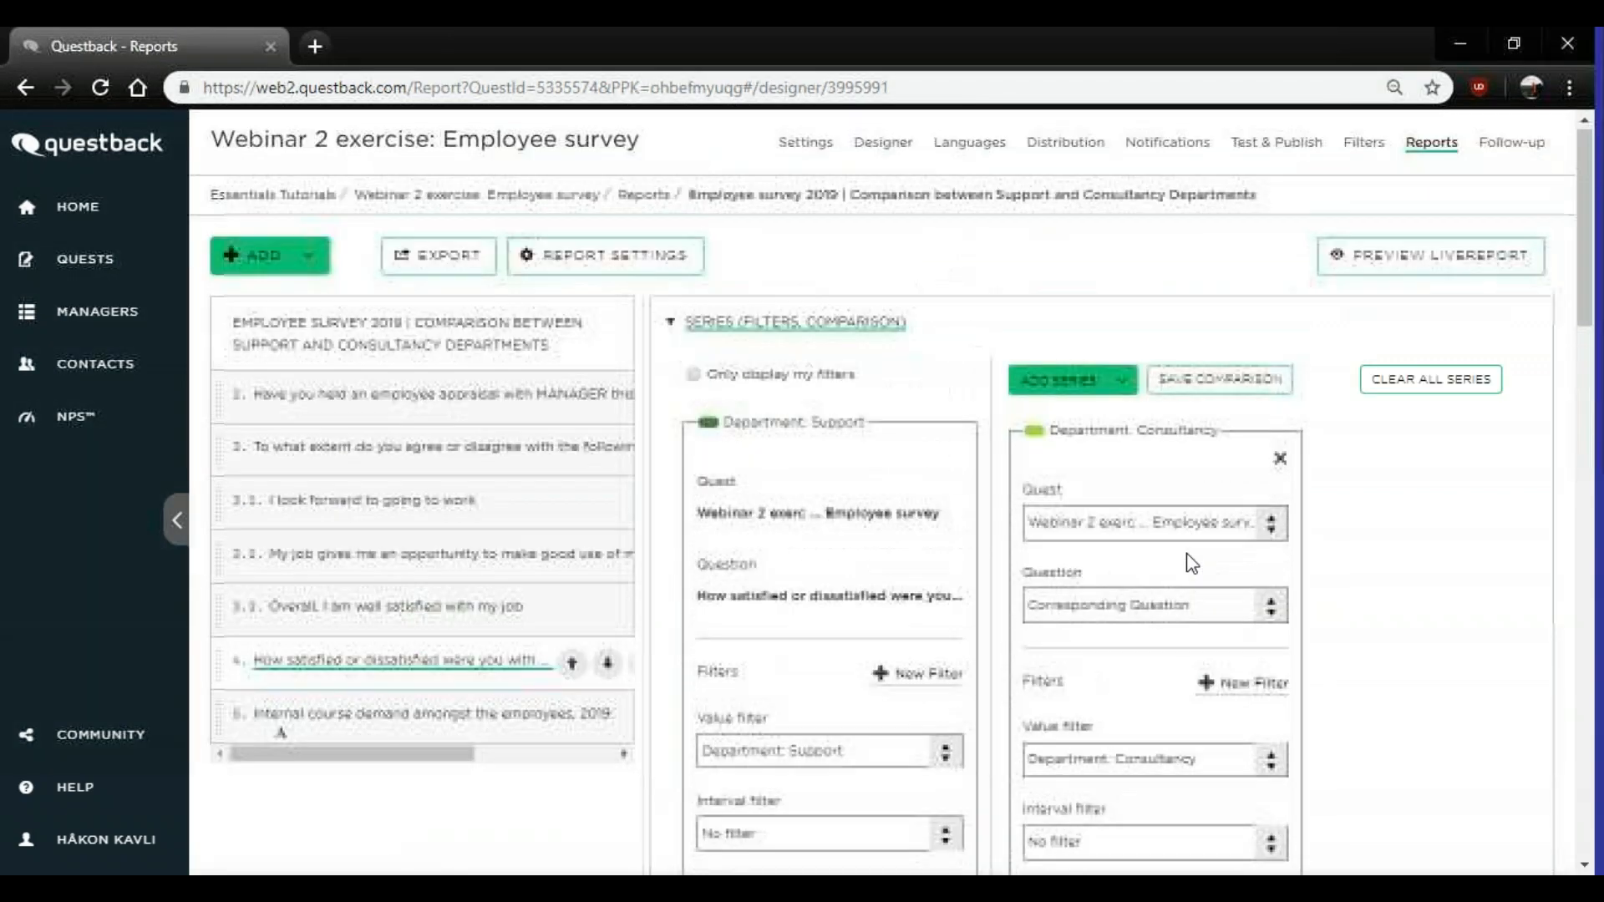
scroll(1163, 563, down, 6)
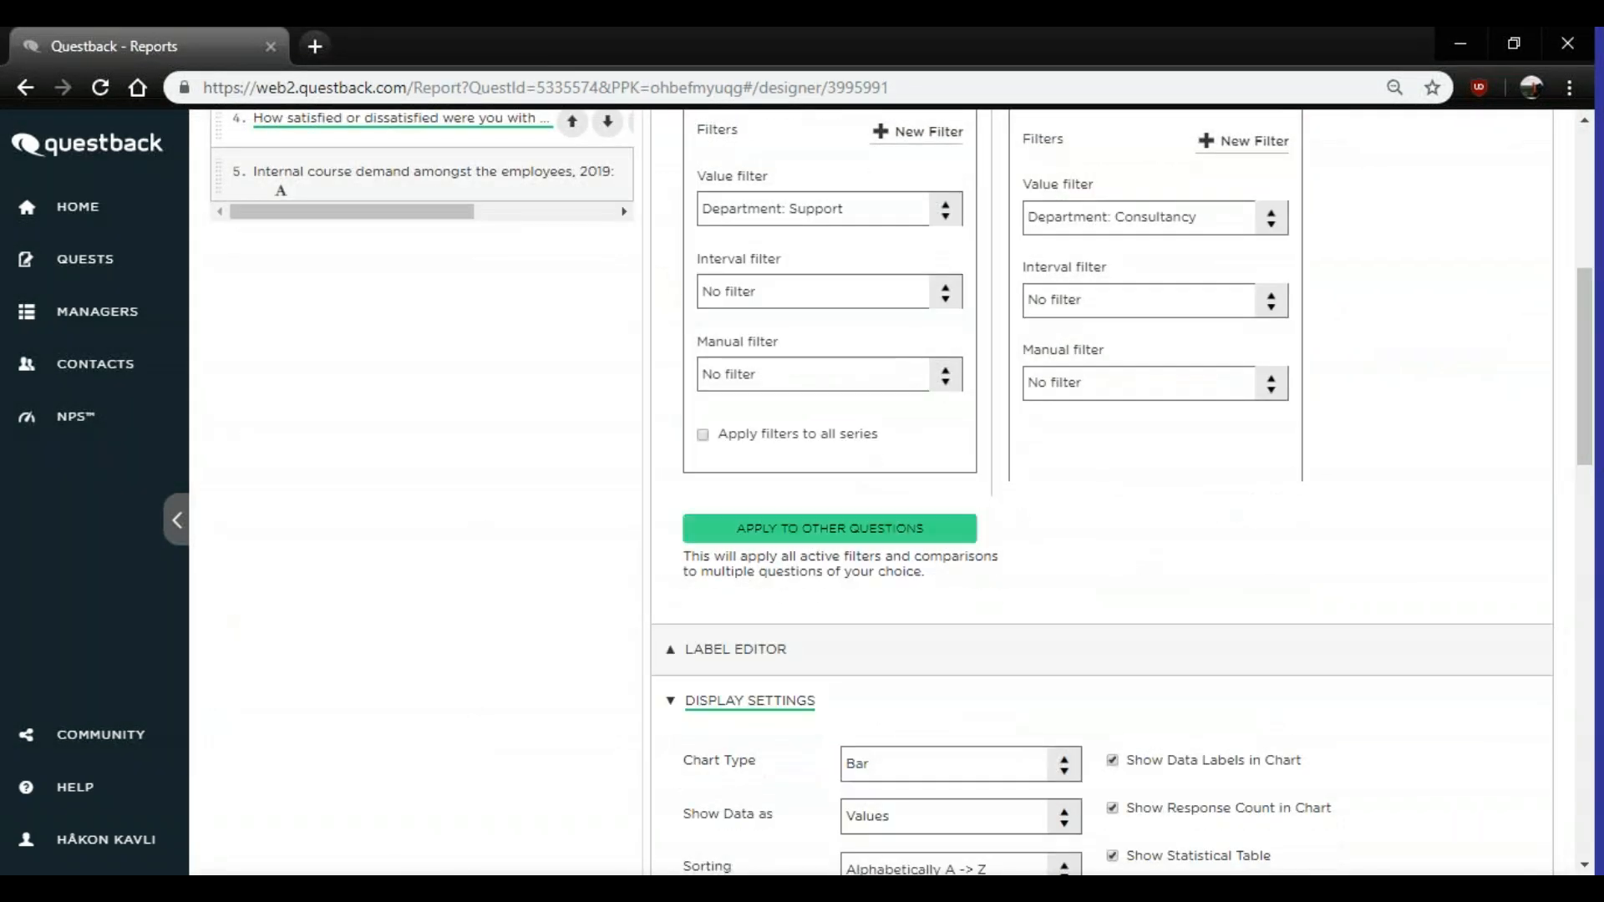
click(827, 526)
click(501, 360)
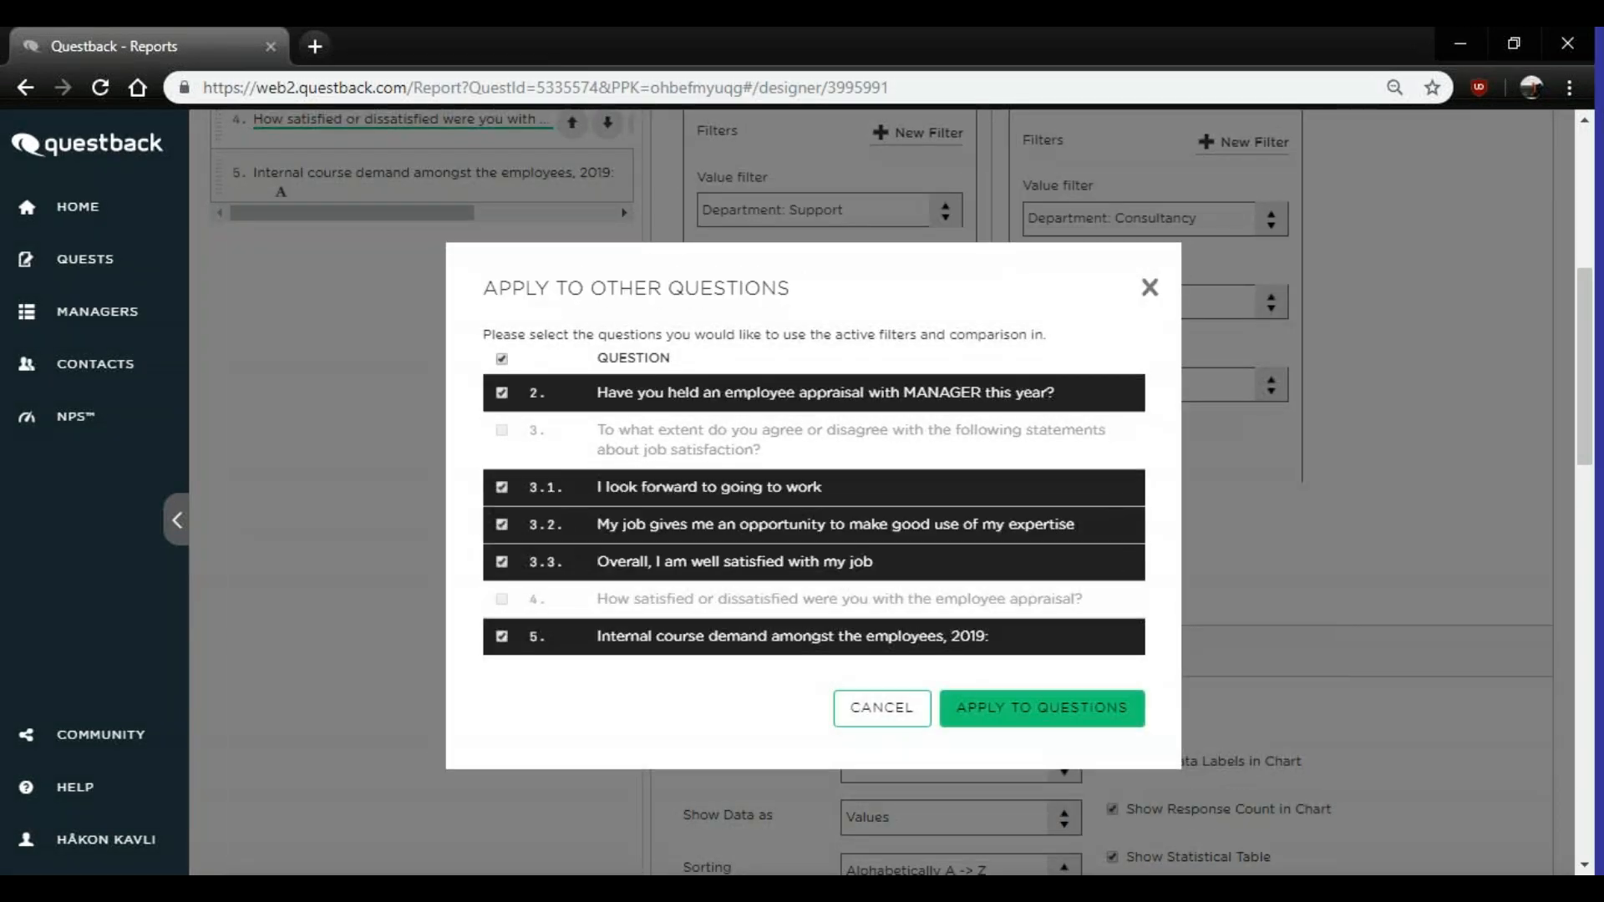
click(1020, 712)
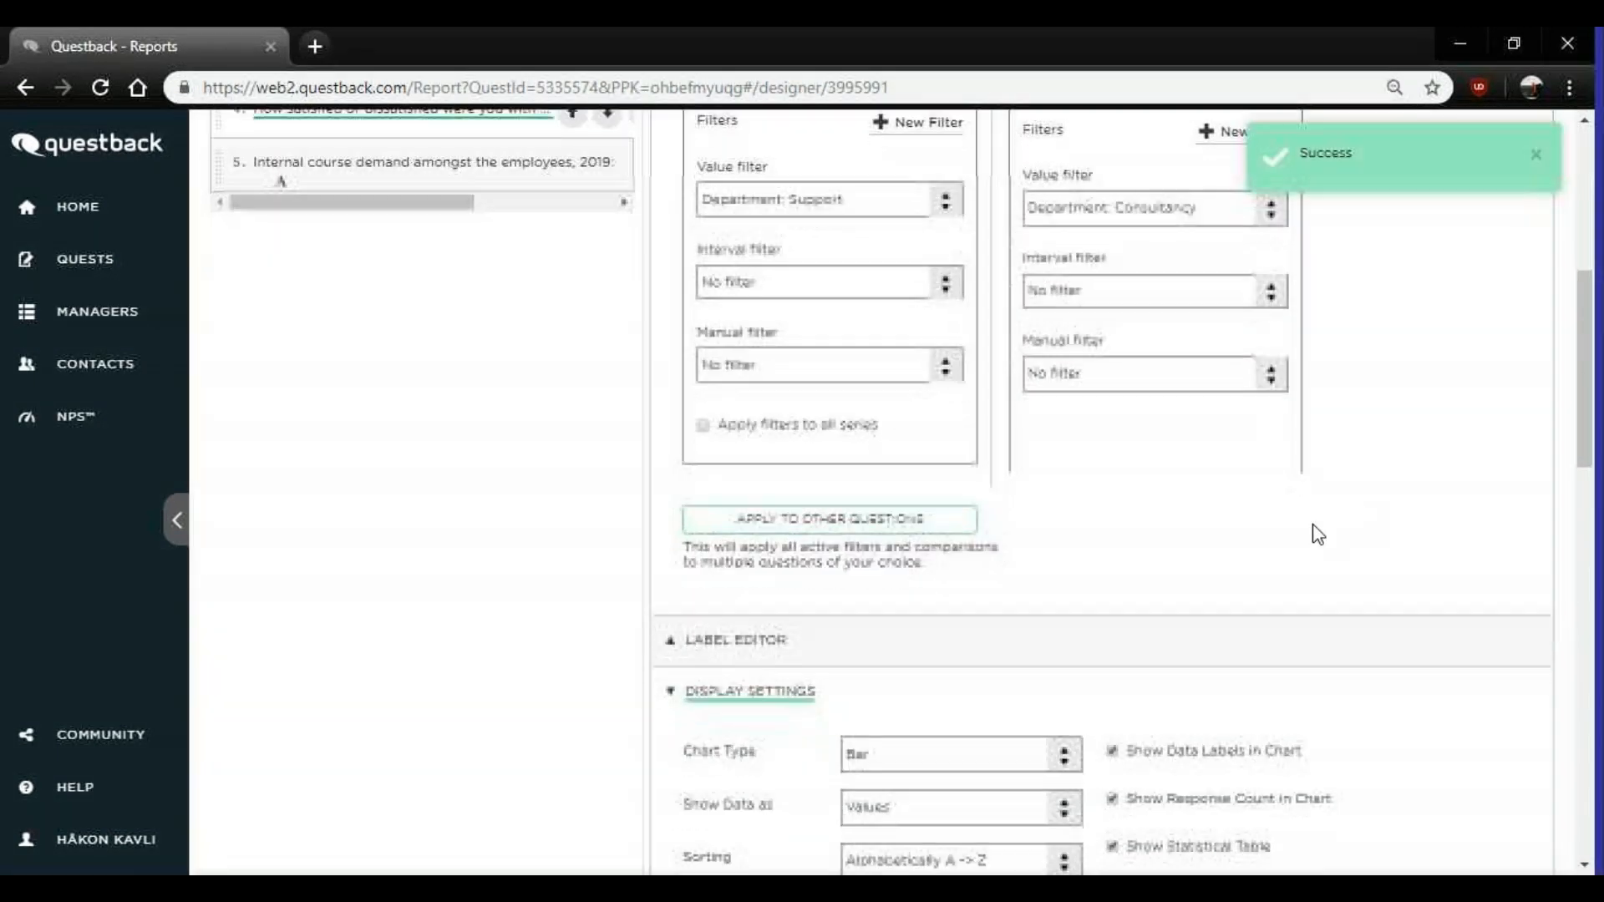
- Review question 4's comparison chart and set its chart type to Column
scroll(1349, 511, down, 10)
scroll(1336, 423, down, 4)
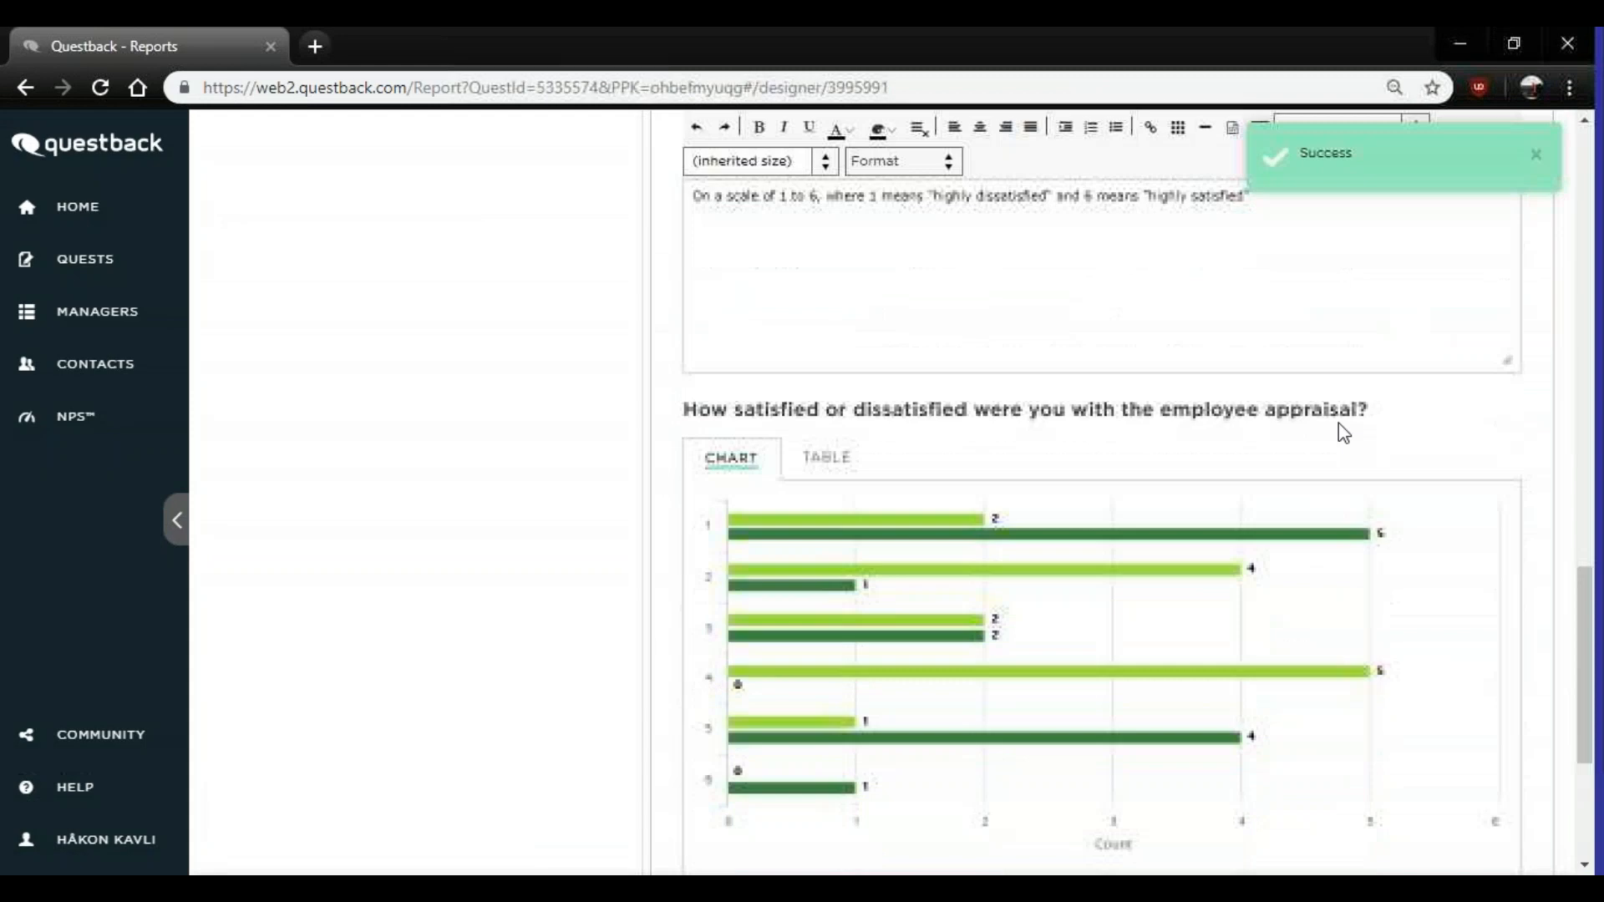
scroll(1116, 418, down, 4)
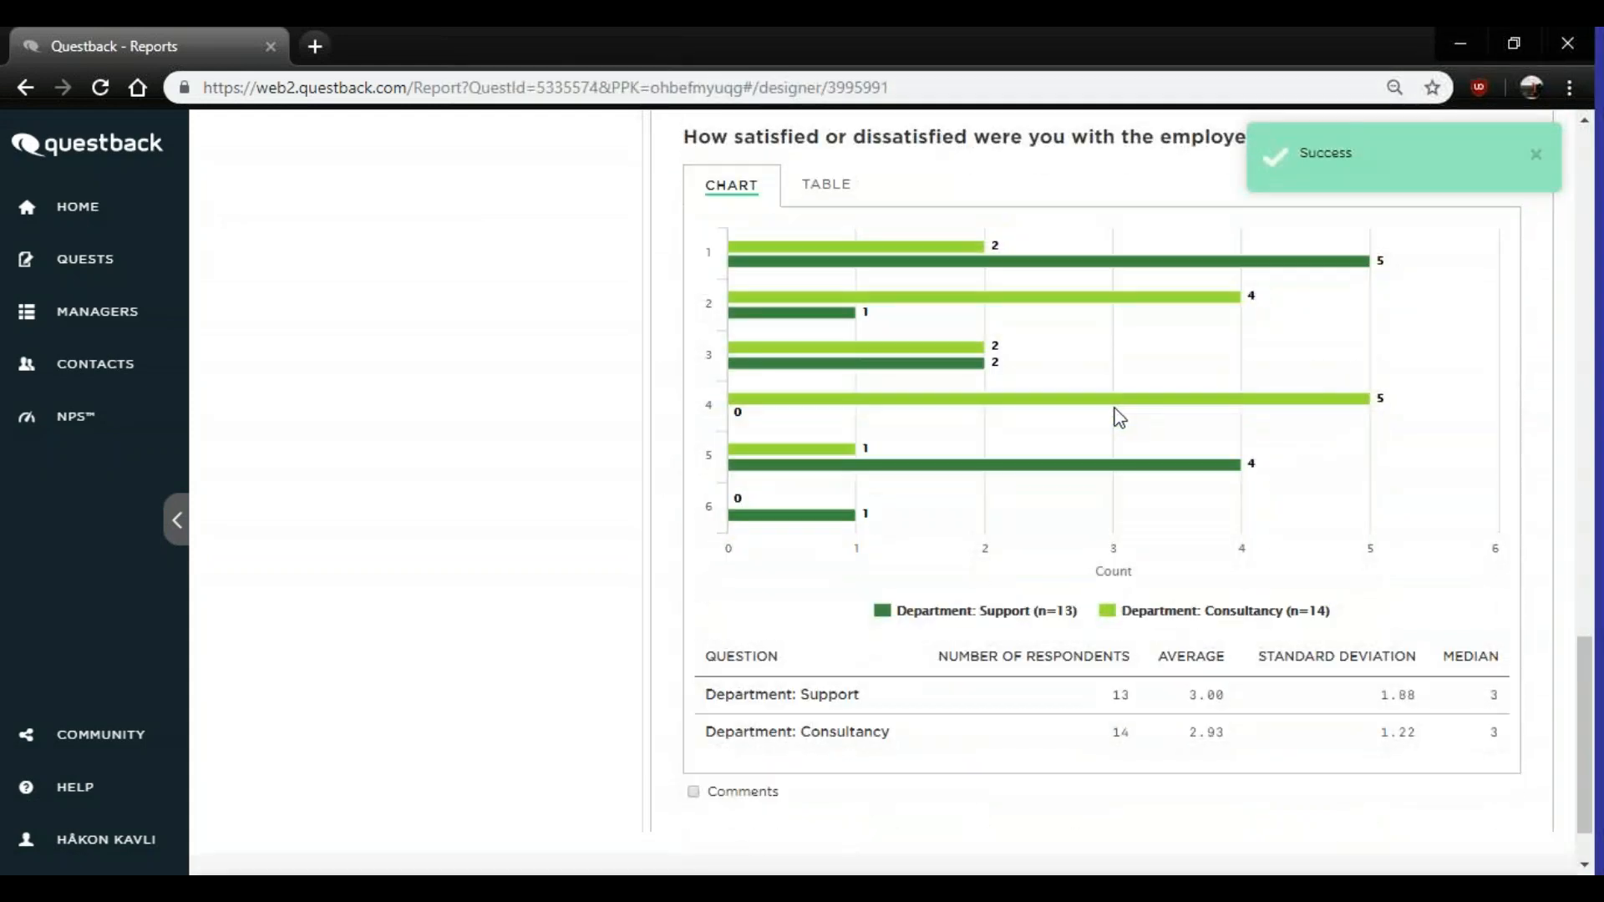
scroll(1114, 419, up, 15)
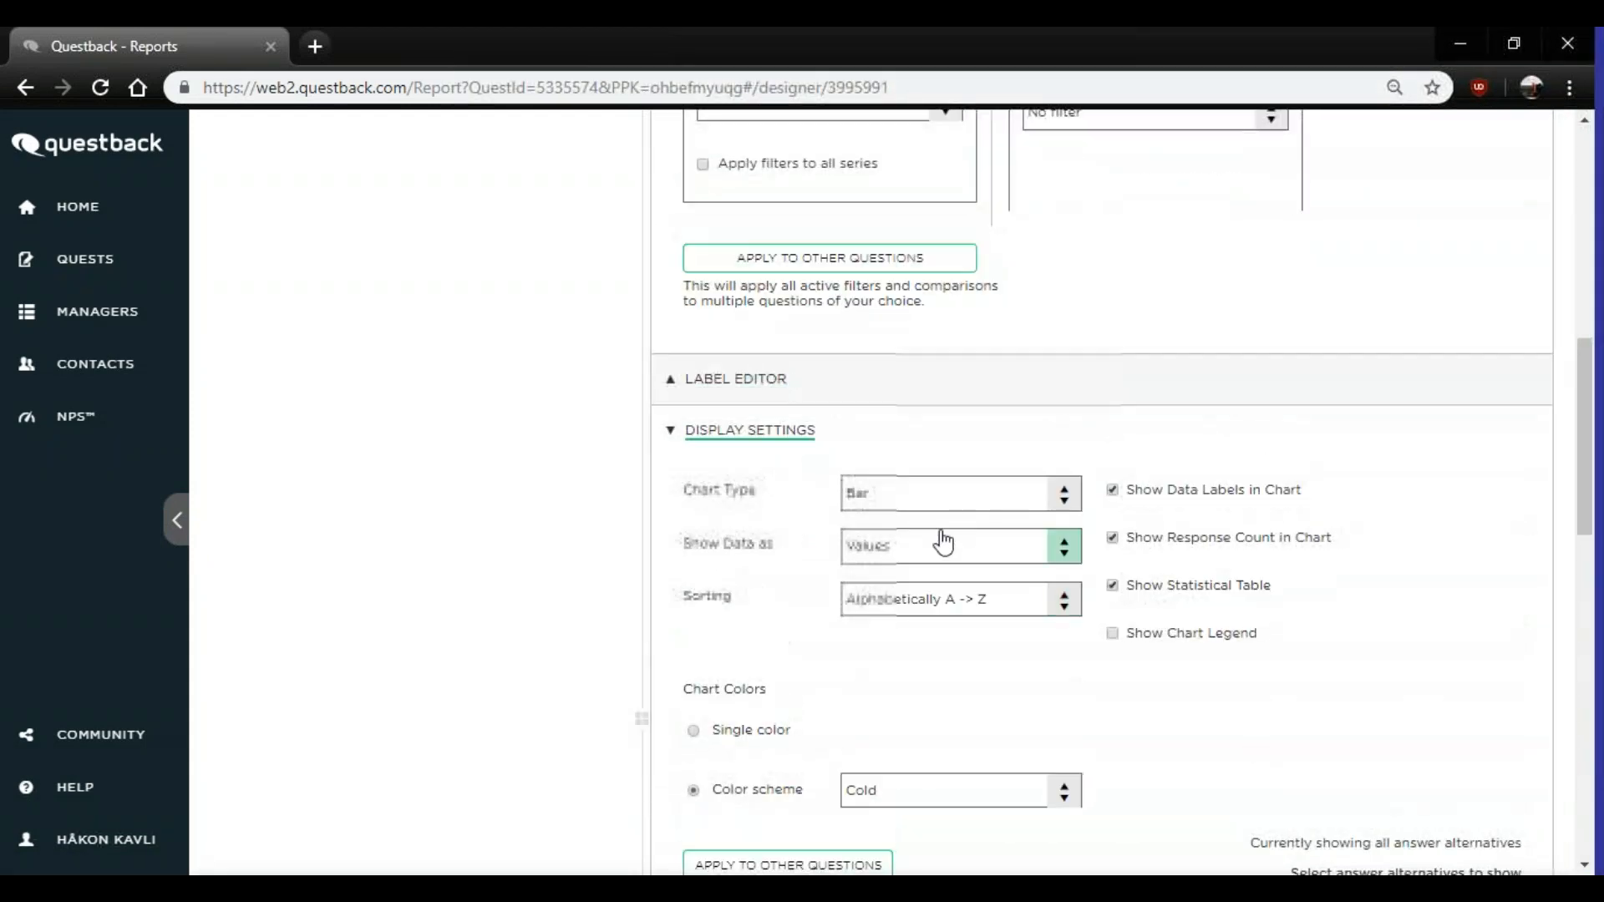
click(952, 515)
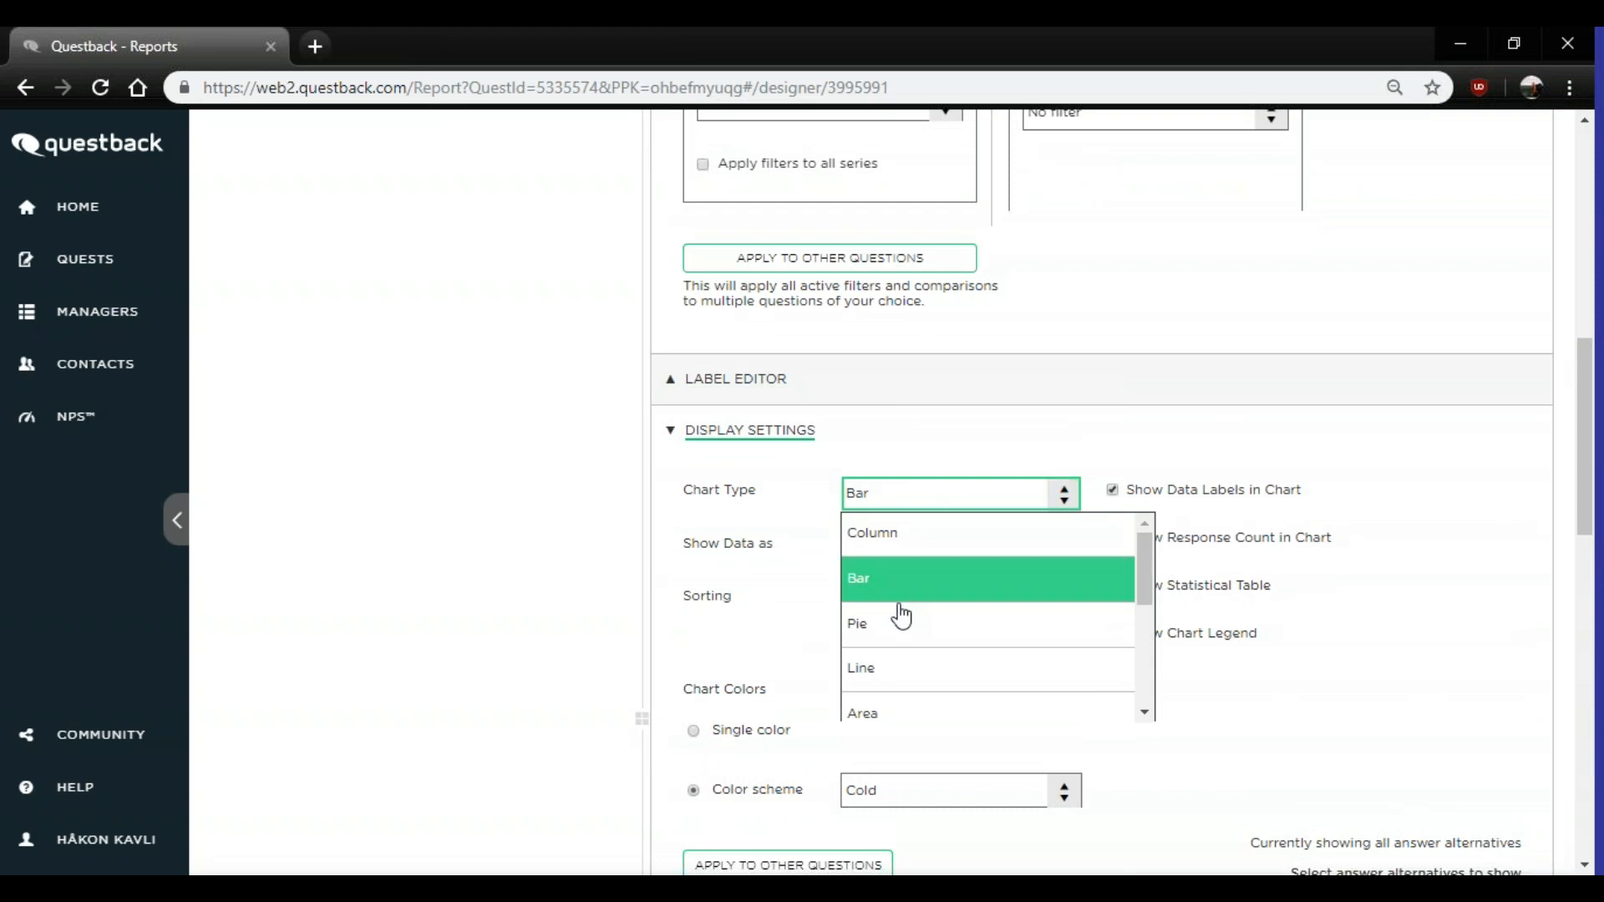
click(896, 551)
scroll(924, 529, down, 12)
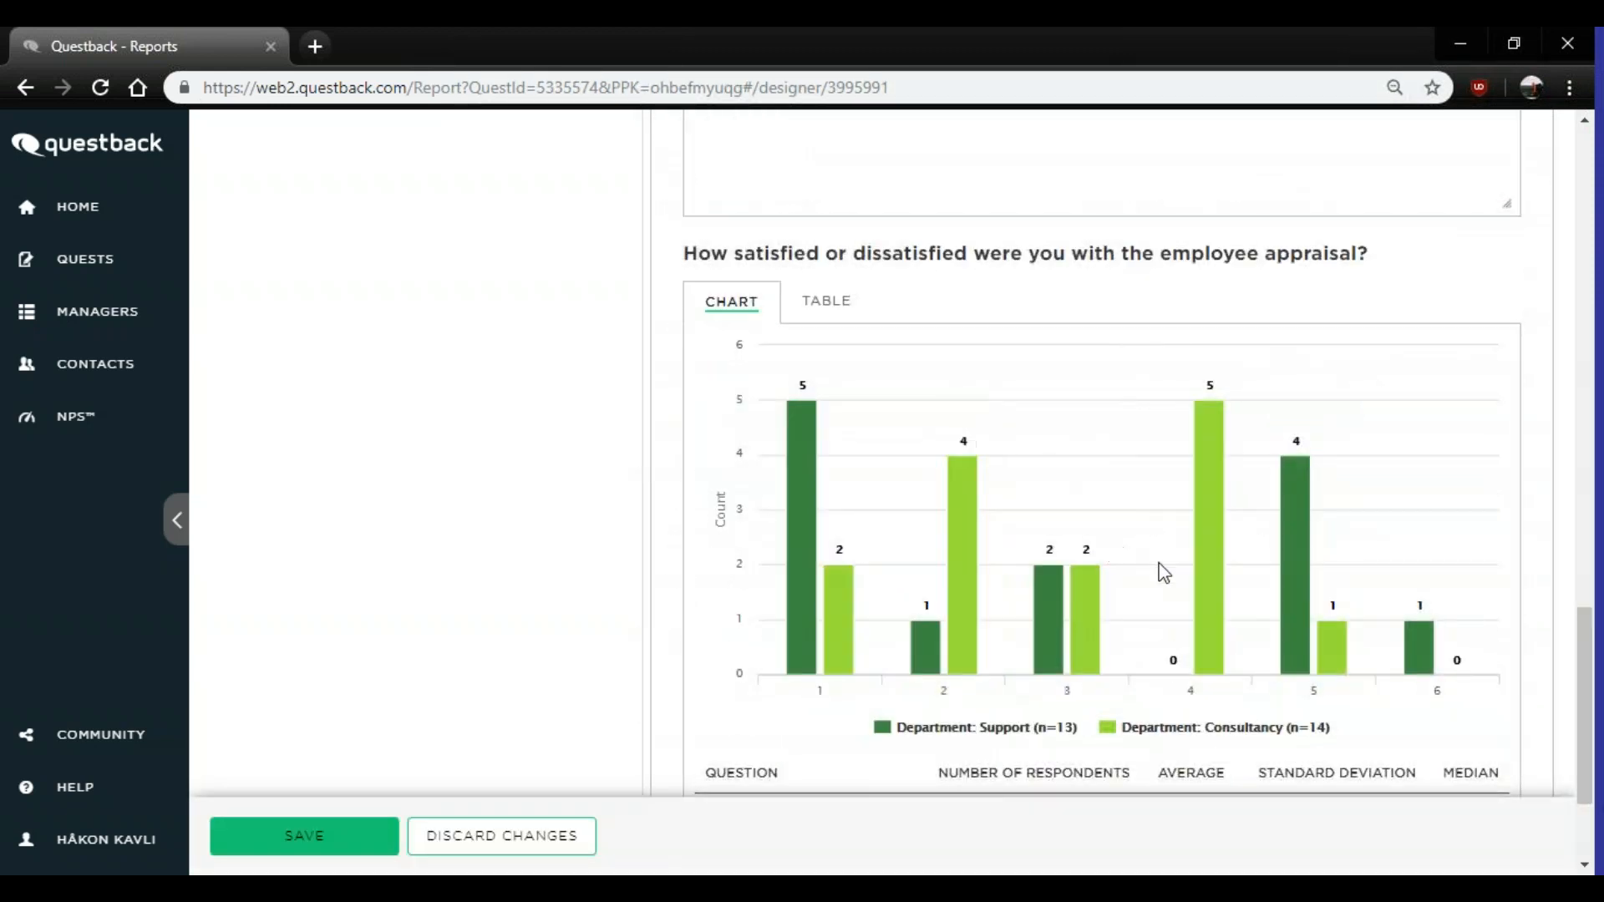
scroll(1270, 576, up, 1)
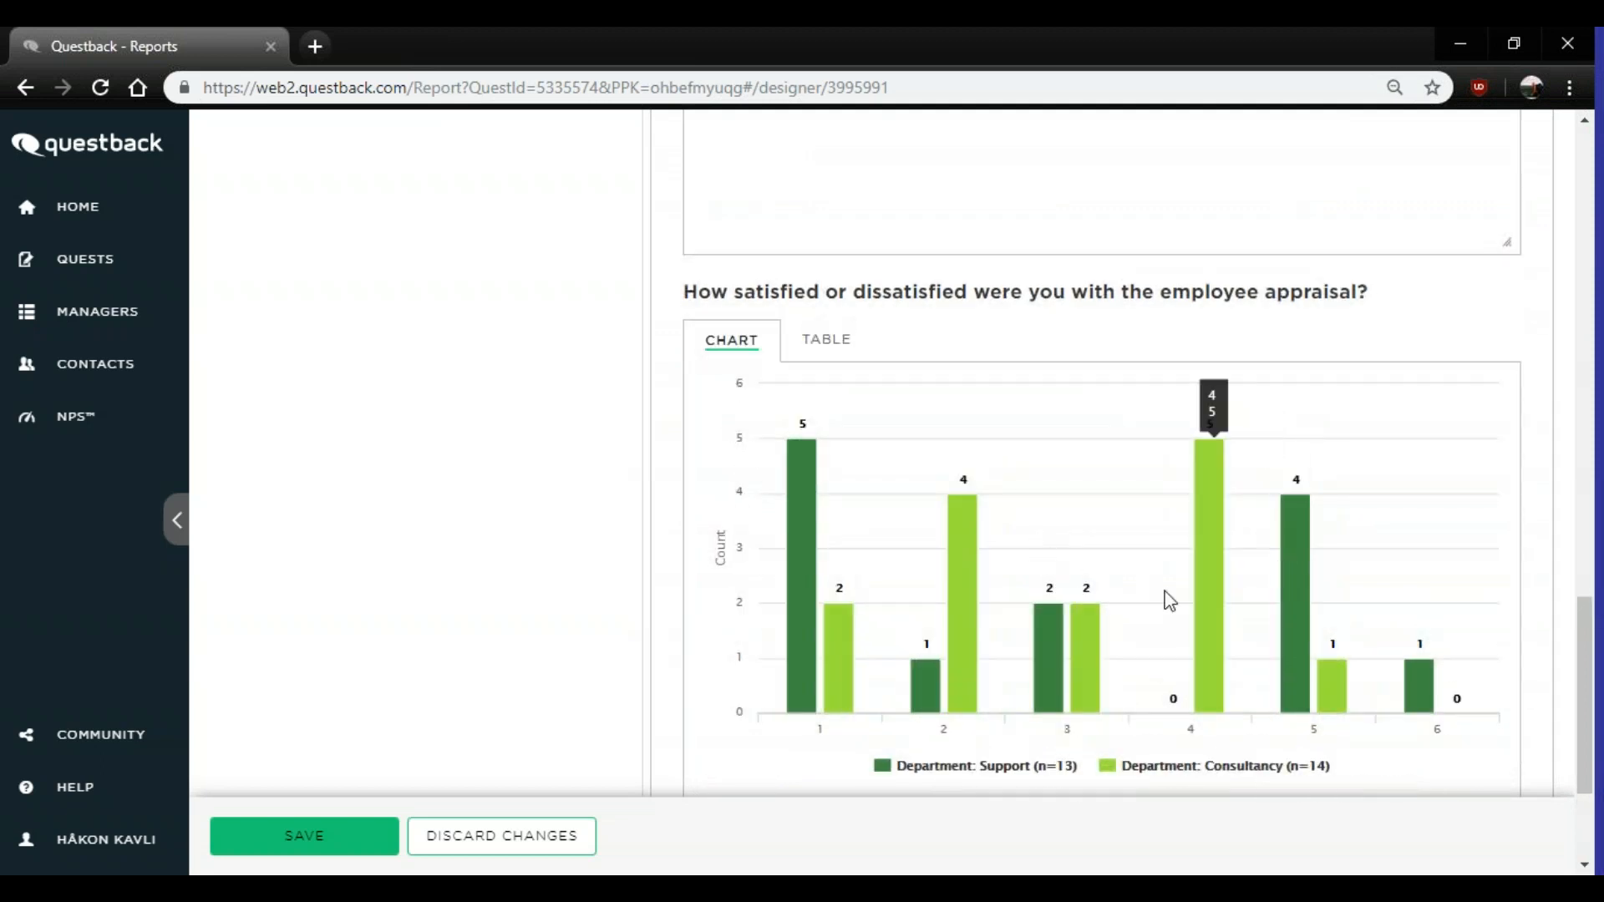
- Set the sorting of question 4's chart to Default order and check the chart
scroll(1145, 644, up, 9)
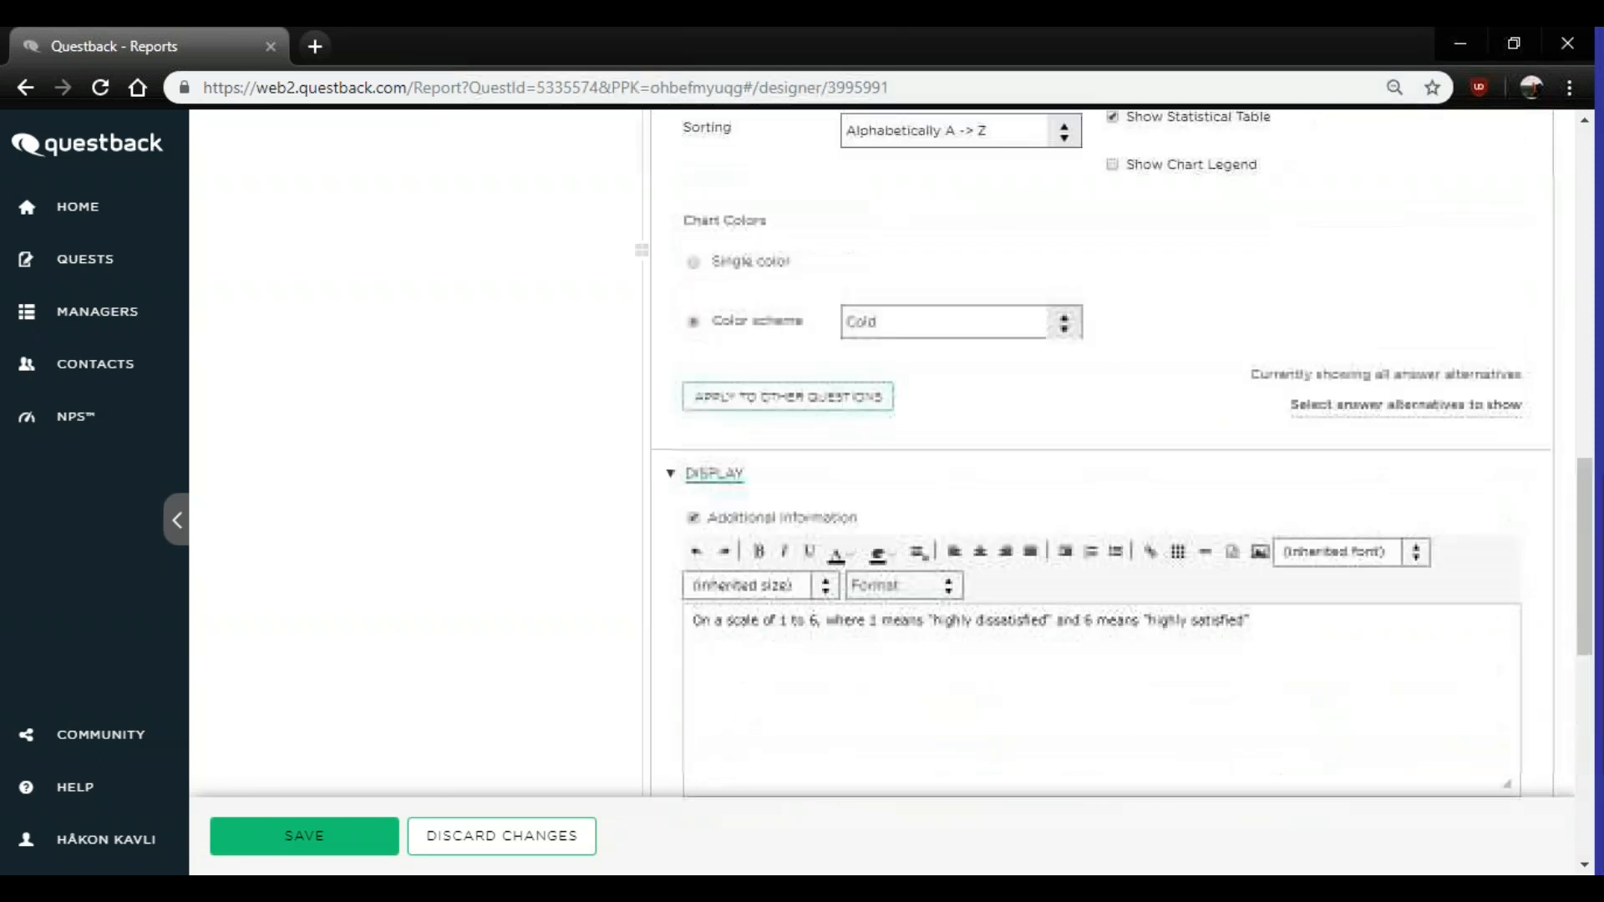
click(964, 374)
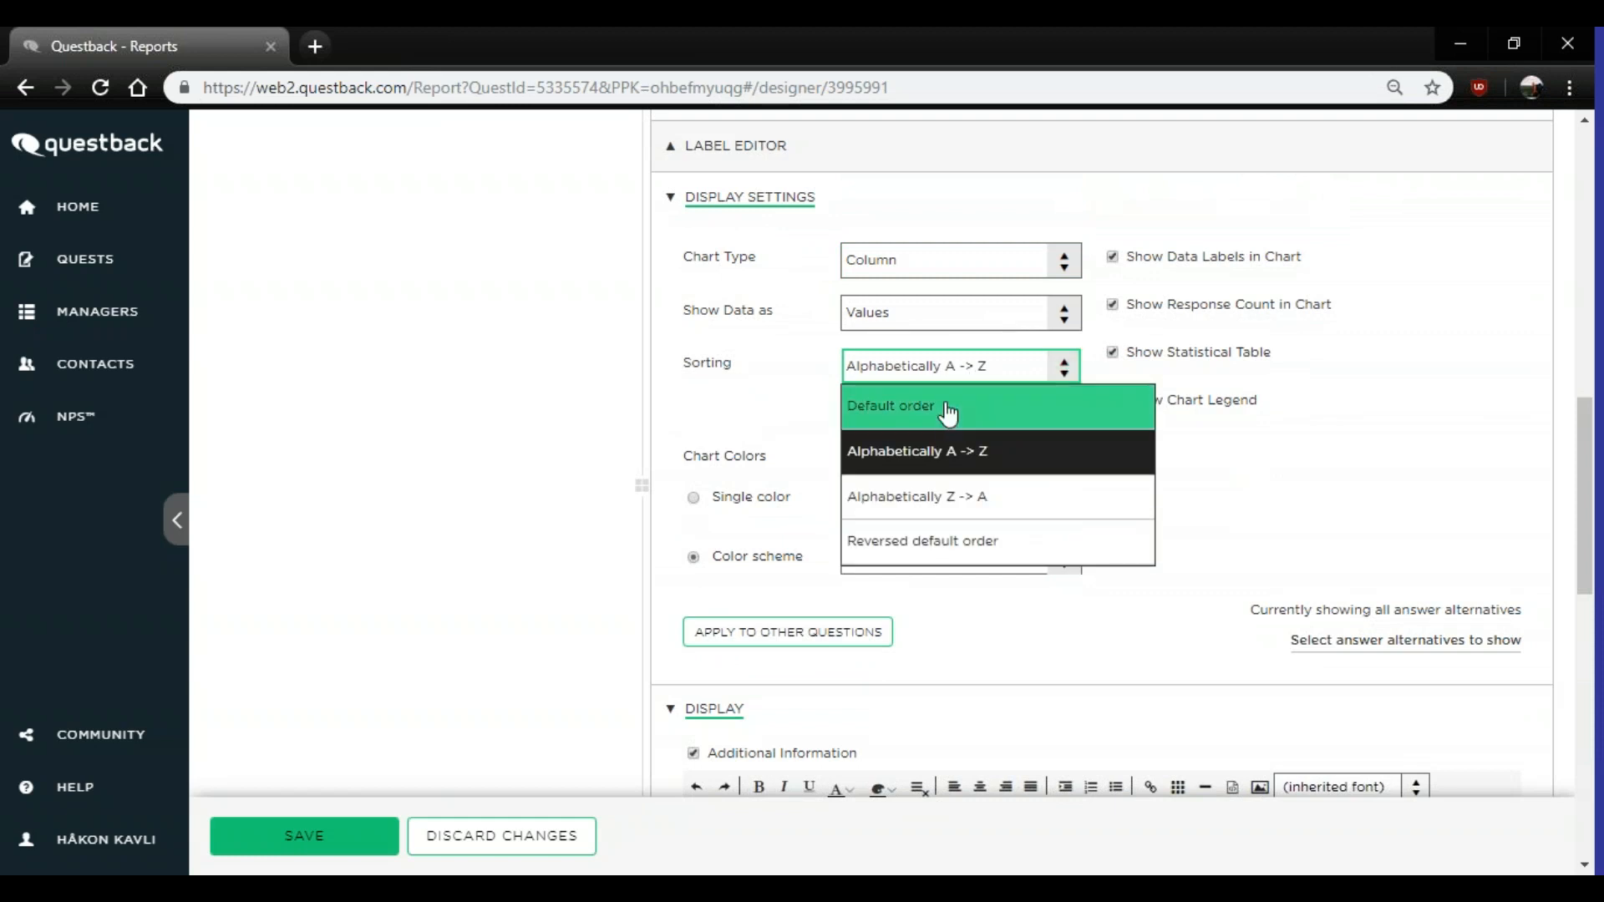
click(948, 409)
scroll(959, 322, down, 2)
scroll(1065, 504, down, 8)
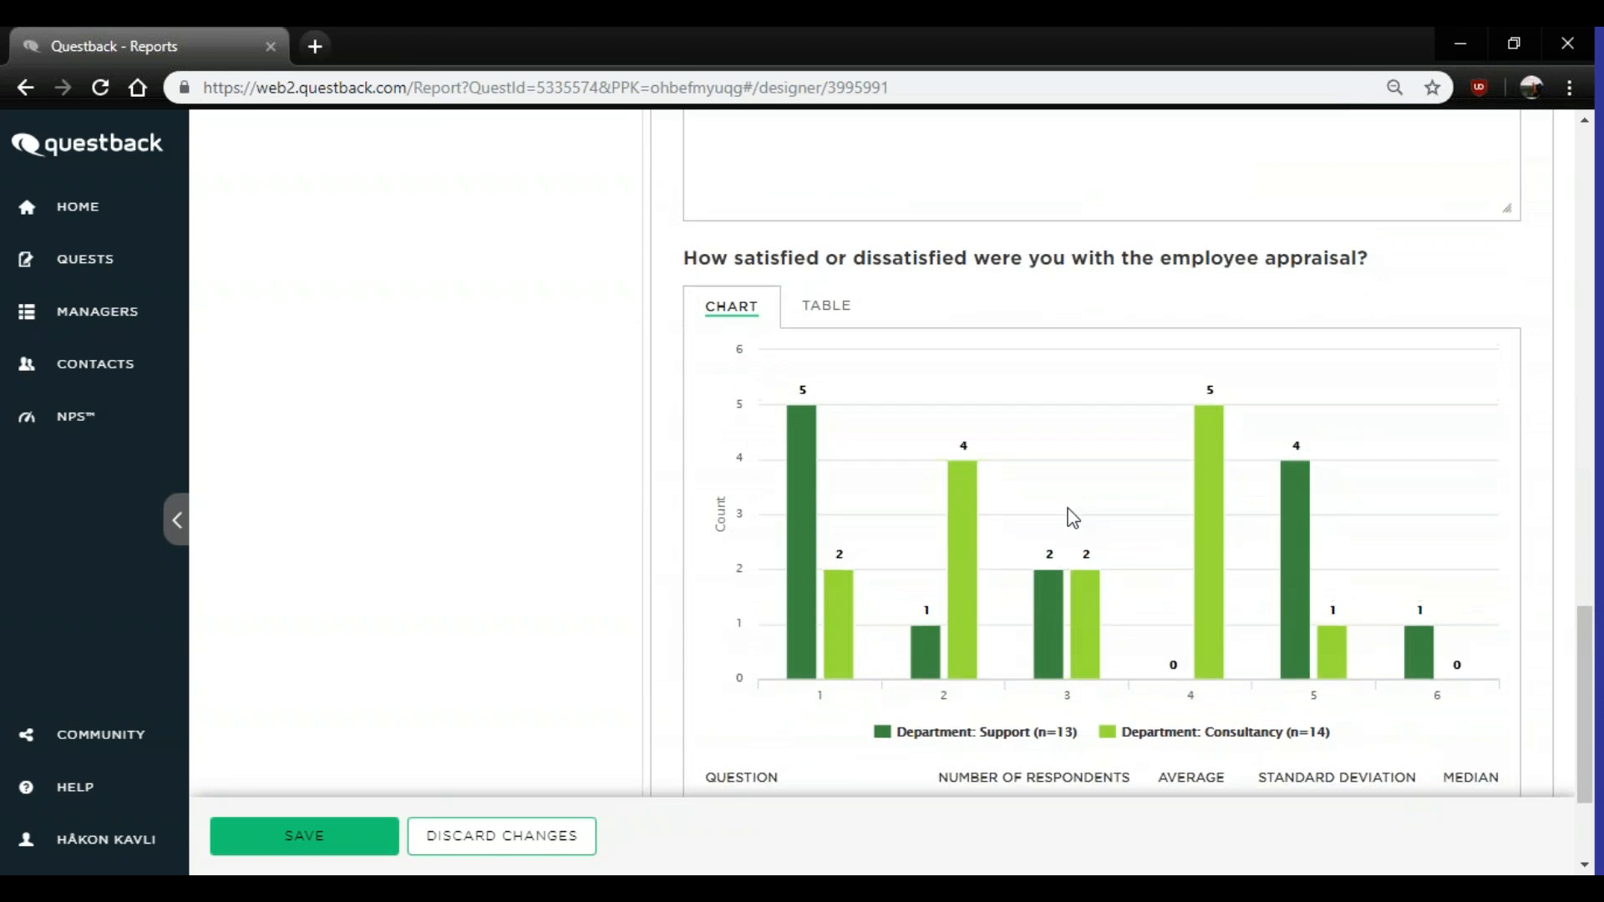
- Set question 4's chart to show data as Average and save the changes
scroll(1067, 515, up, 10)
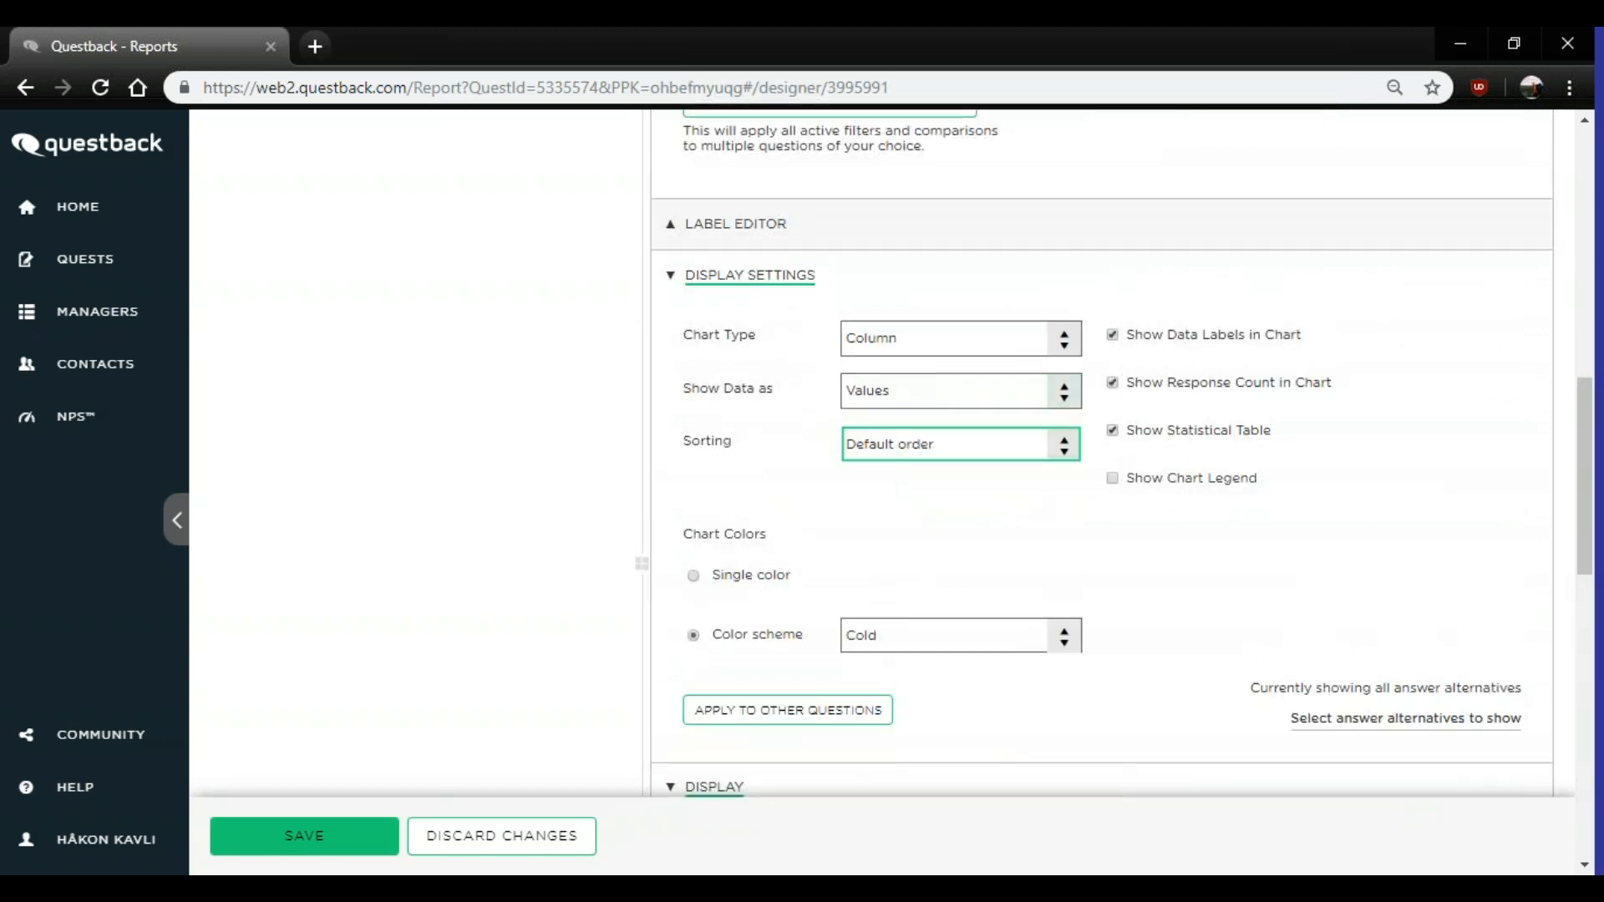
click(924, 400)
click(900, 526)
scroll(937, 530, down, 8)
scroll(945, 543, down, 2)
mouse_move(1200, 478)
scroll(881, 633, up, 10)
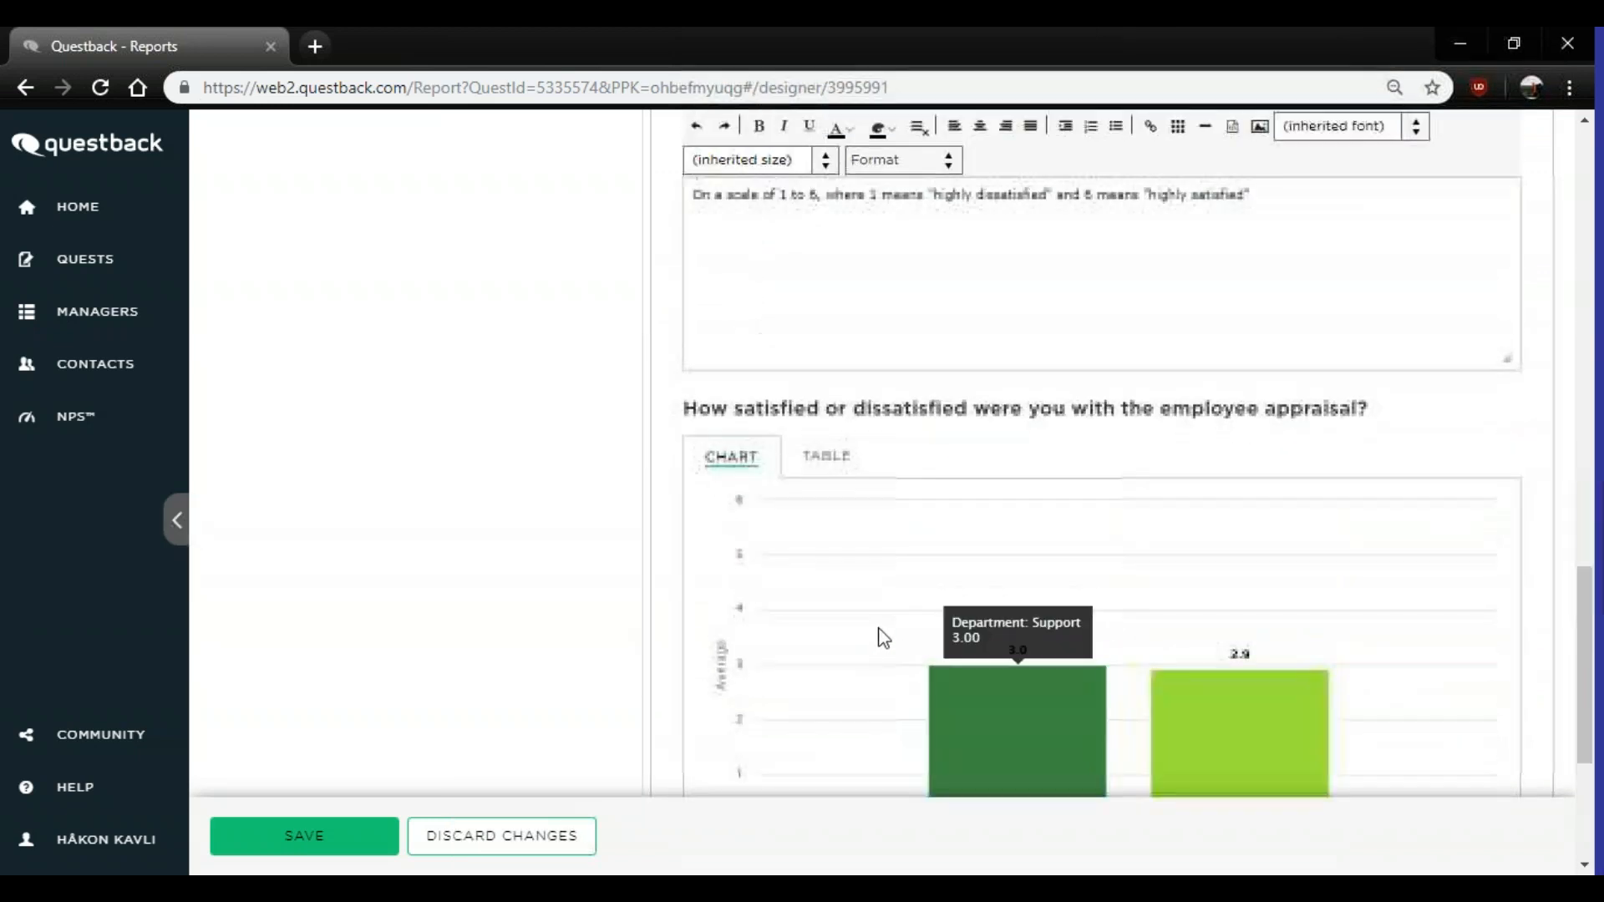
click(304, 836)
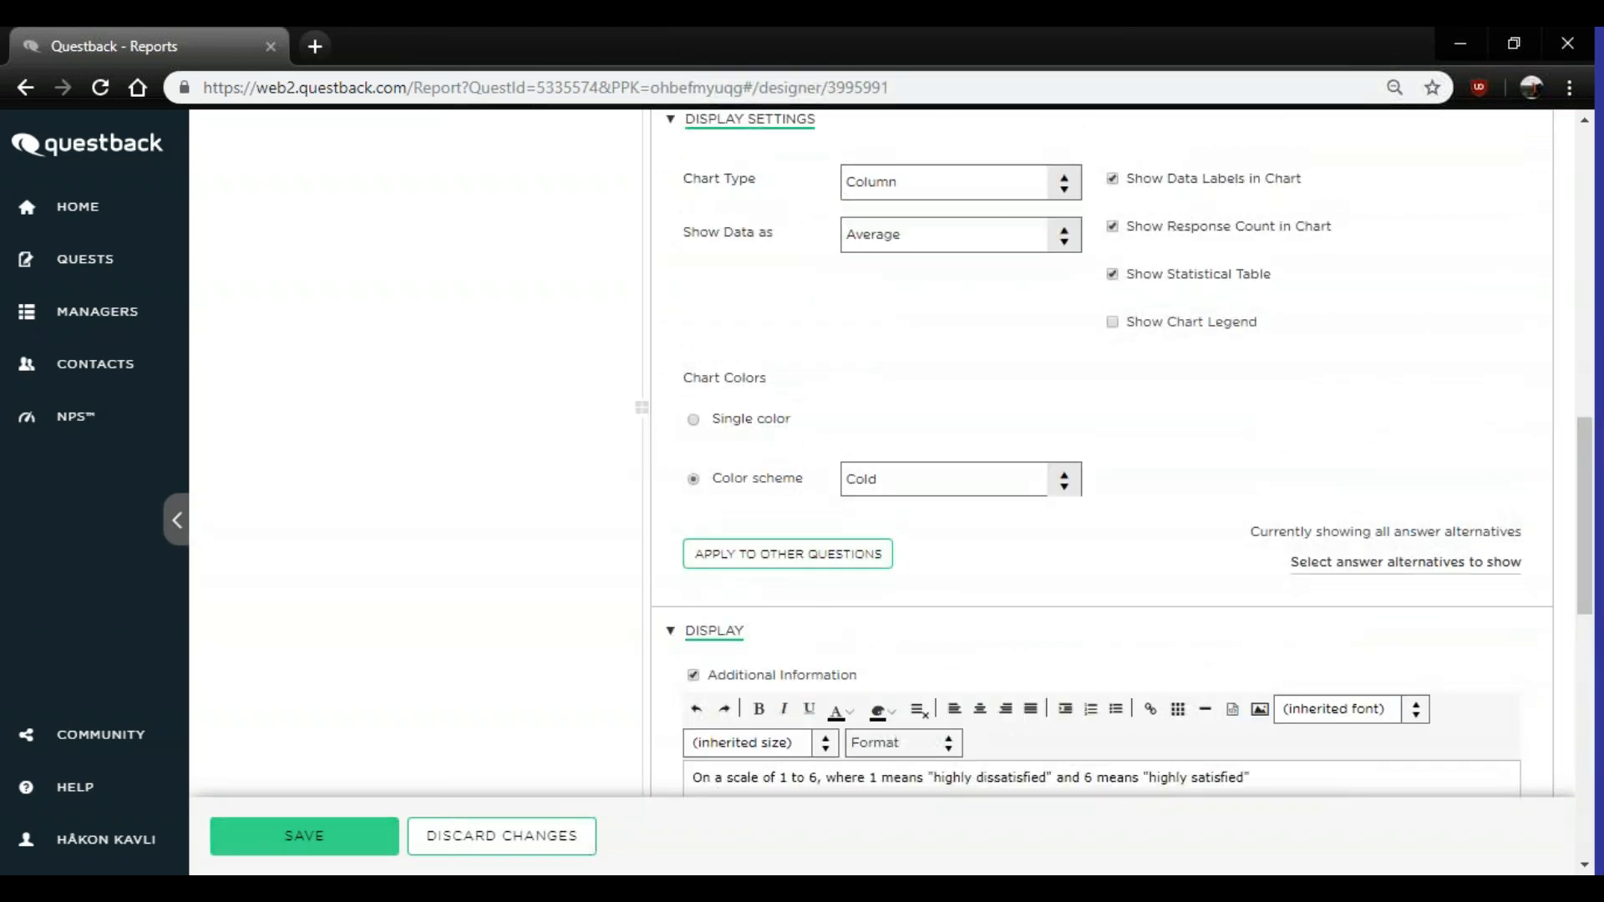
- Apply question 4's column chart, average and colour display settings to the other questions in the report
click(827, 564)
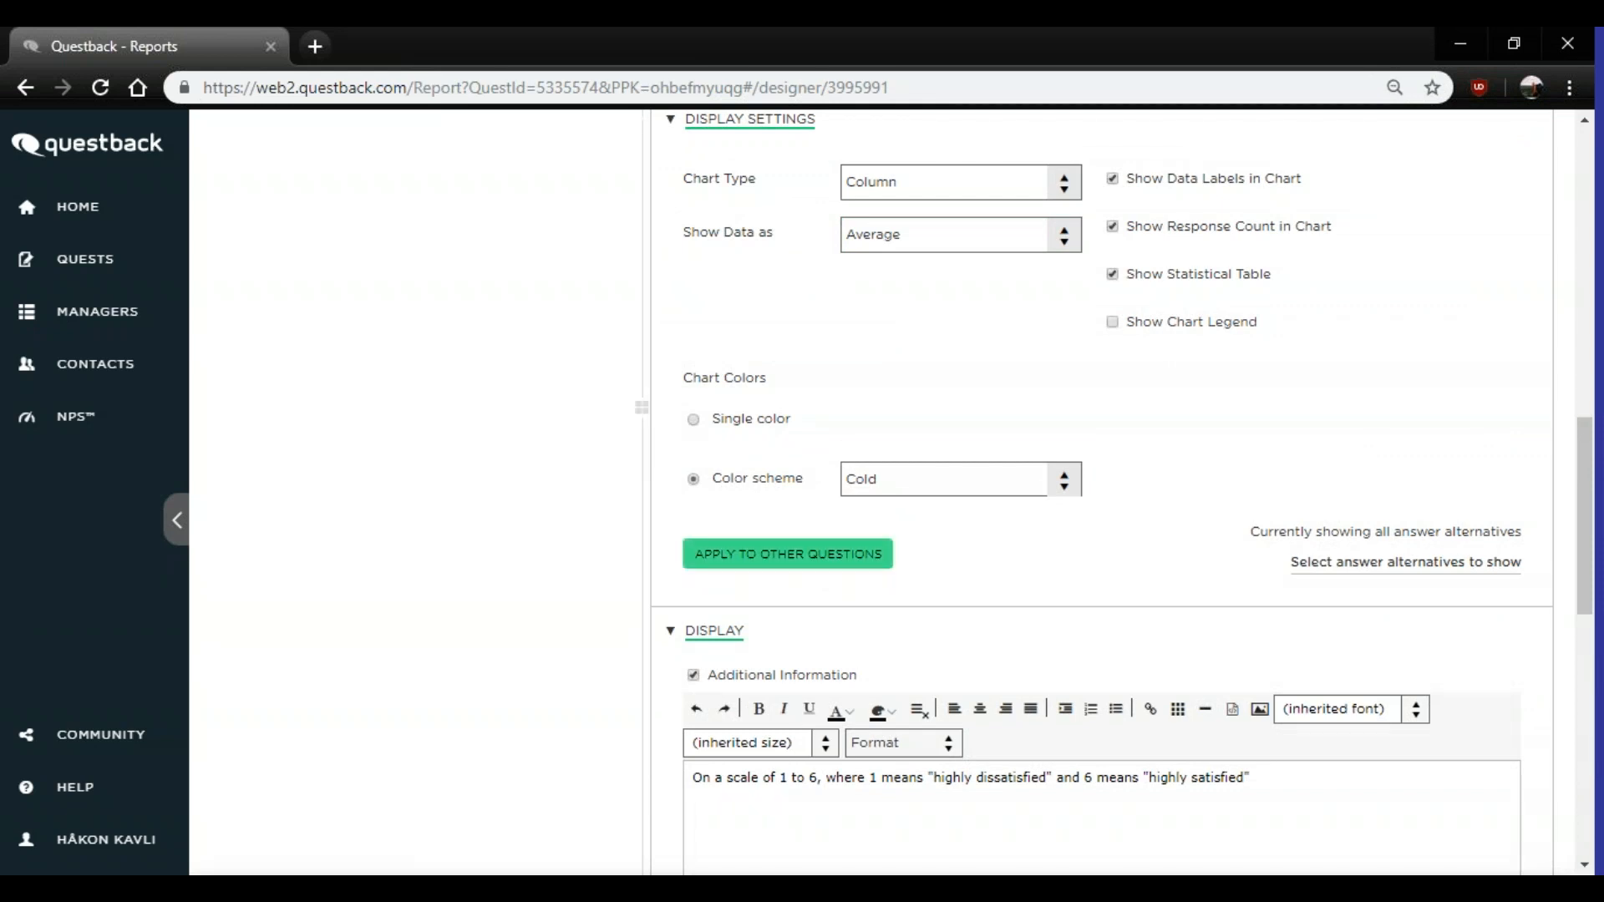
click(809, 566)
click(502, 359)
click(1058, 708)
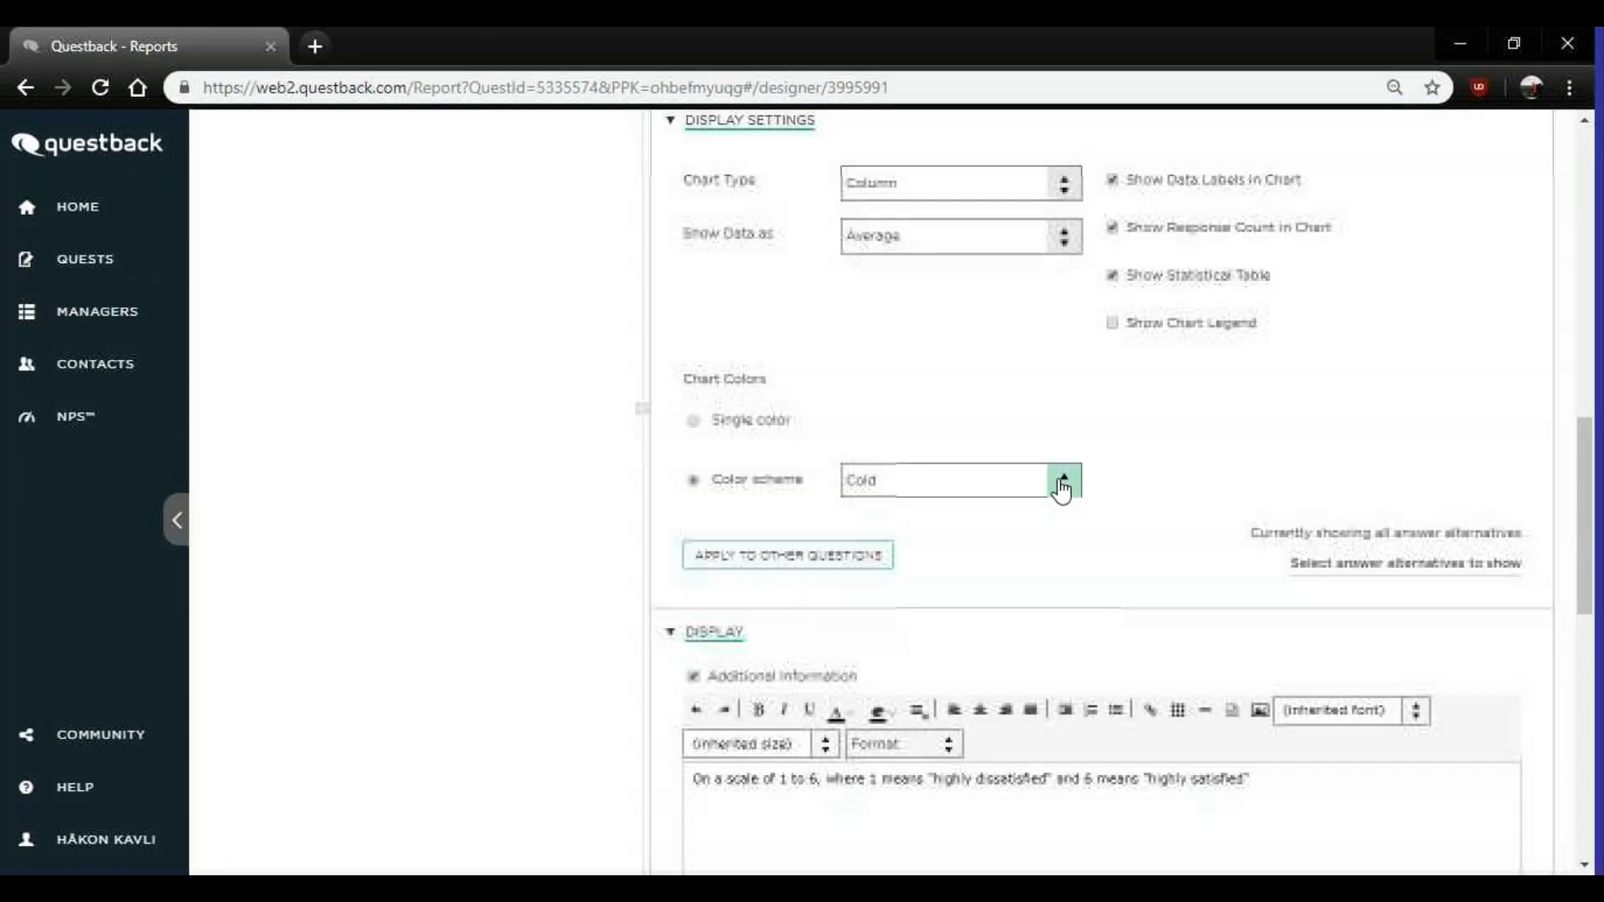
- Check question 4's chart, and examine question 3.1's Support and Consultancy comparison chart and series settings
scroll(1077, 509, down, 8)
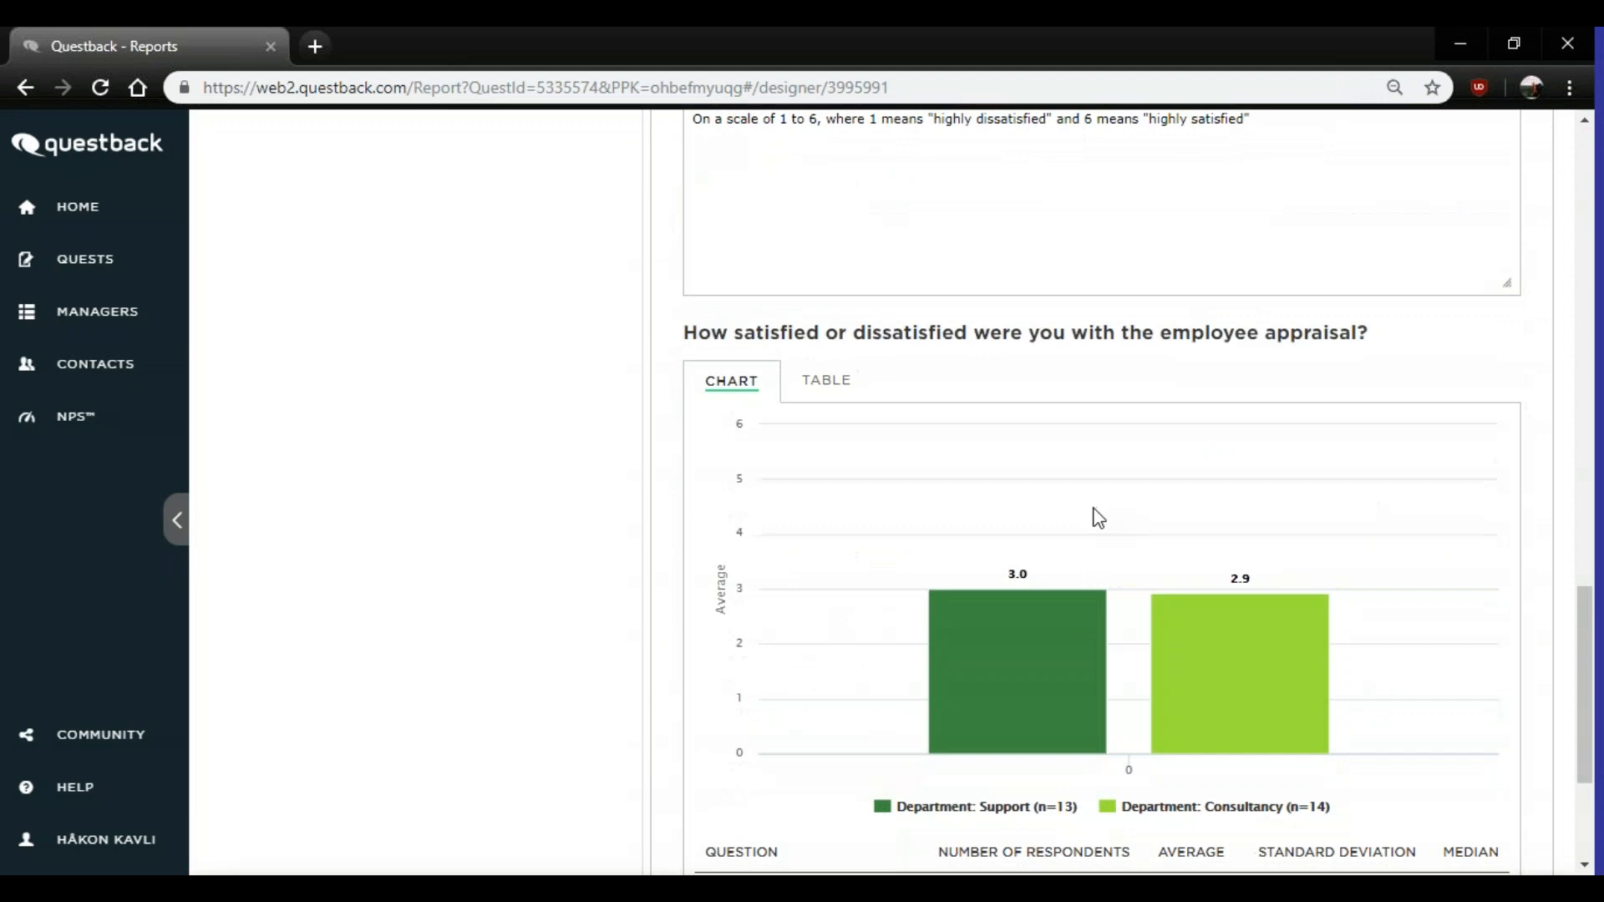
scroll(1094, 517, up, 16)
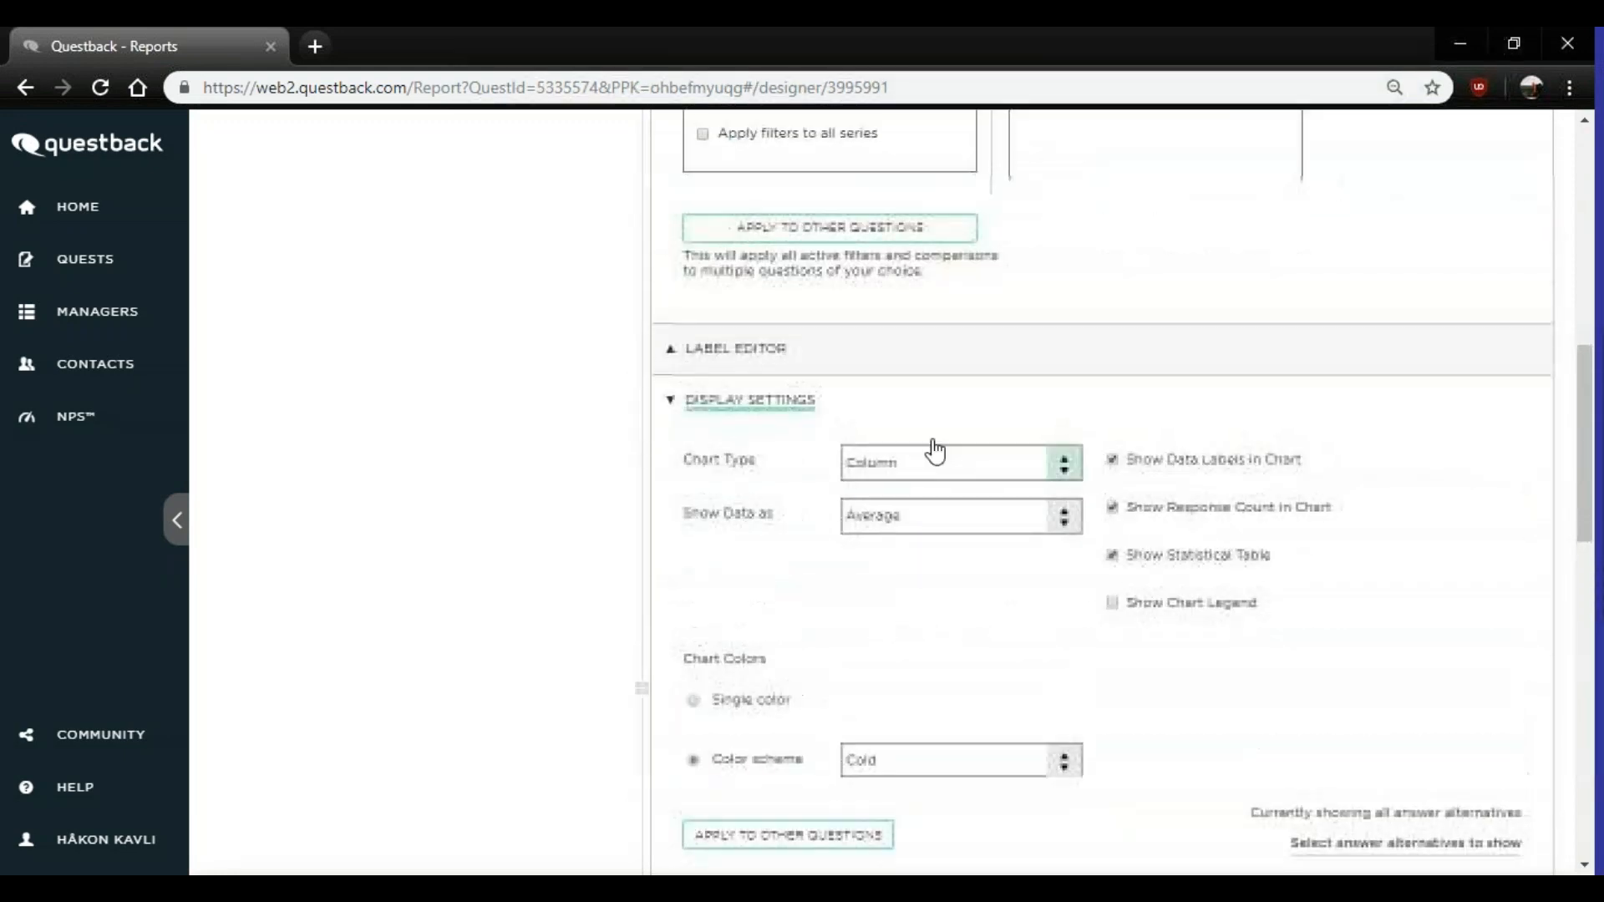
scroll(323, 405, up, 3)
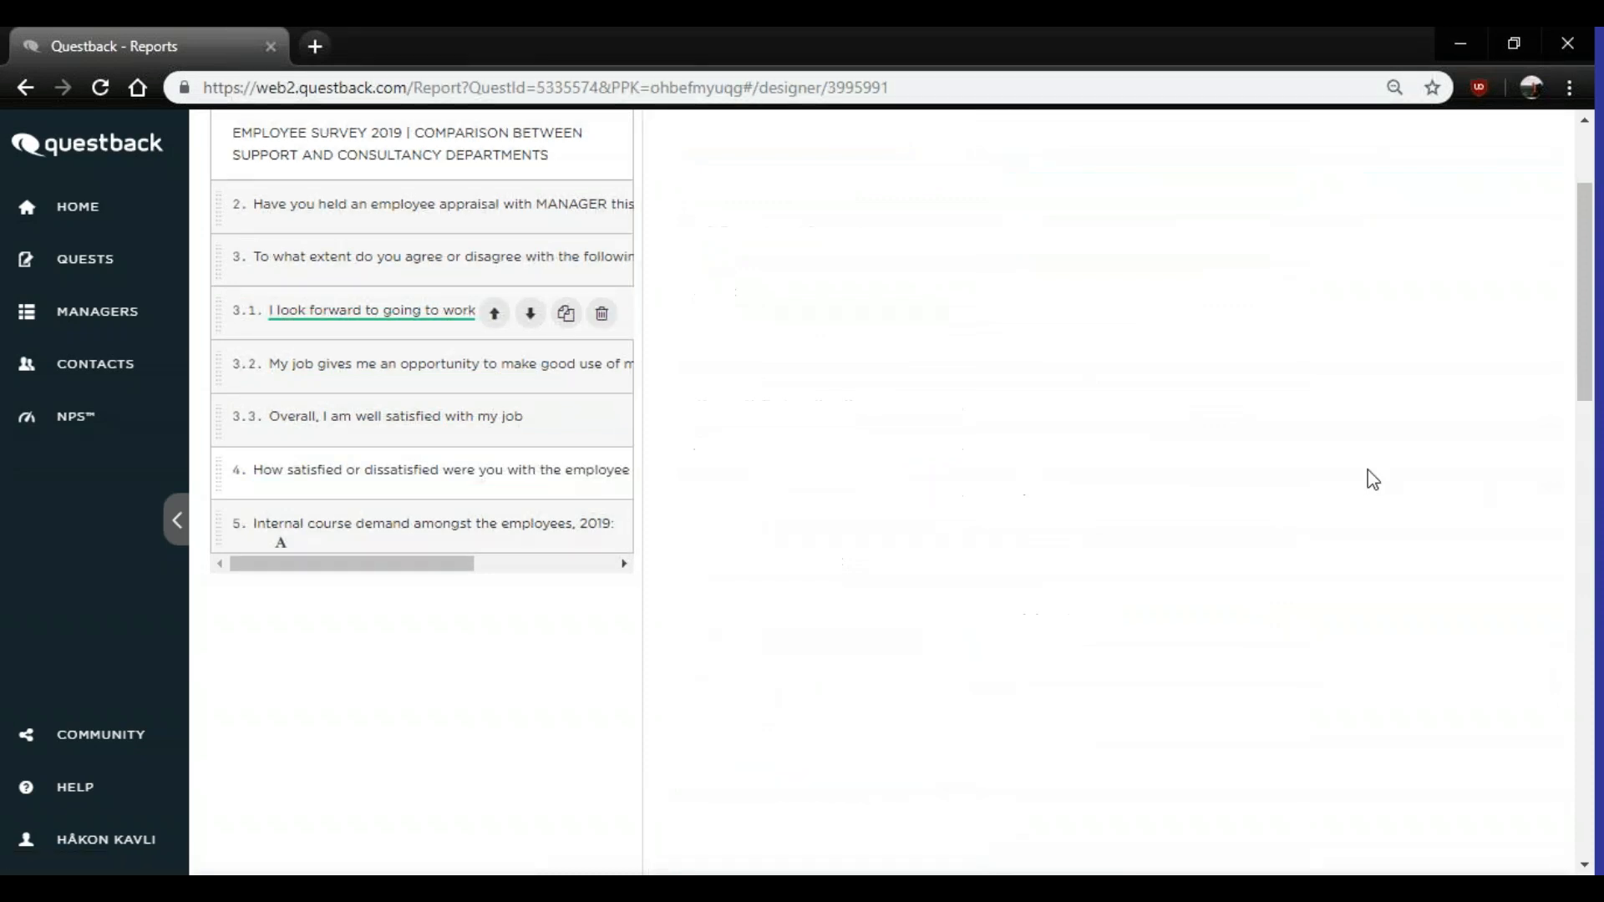
scroll(1307, 448, down, 5)
scroll(1347, 444, down, 8)
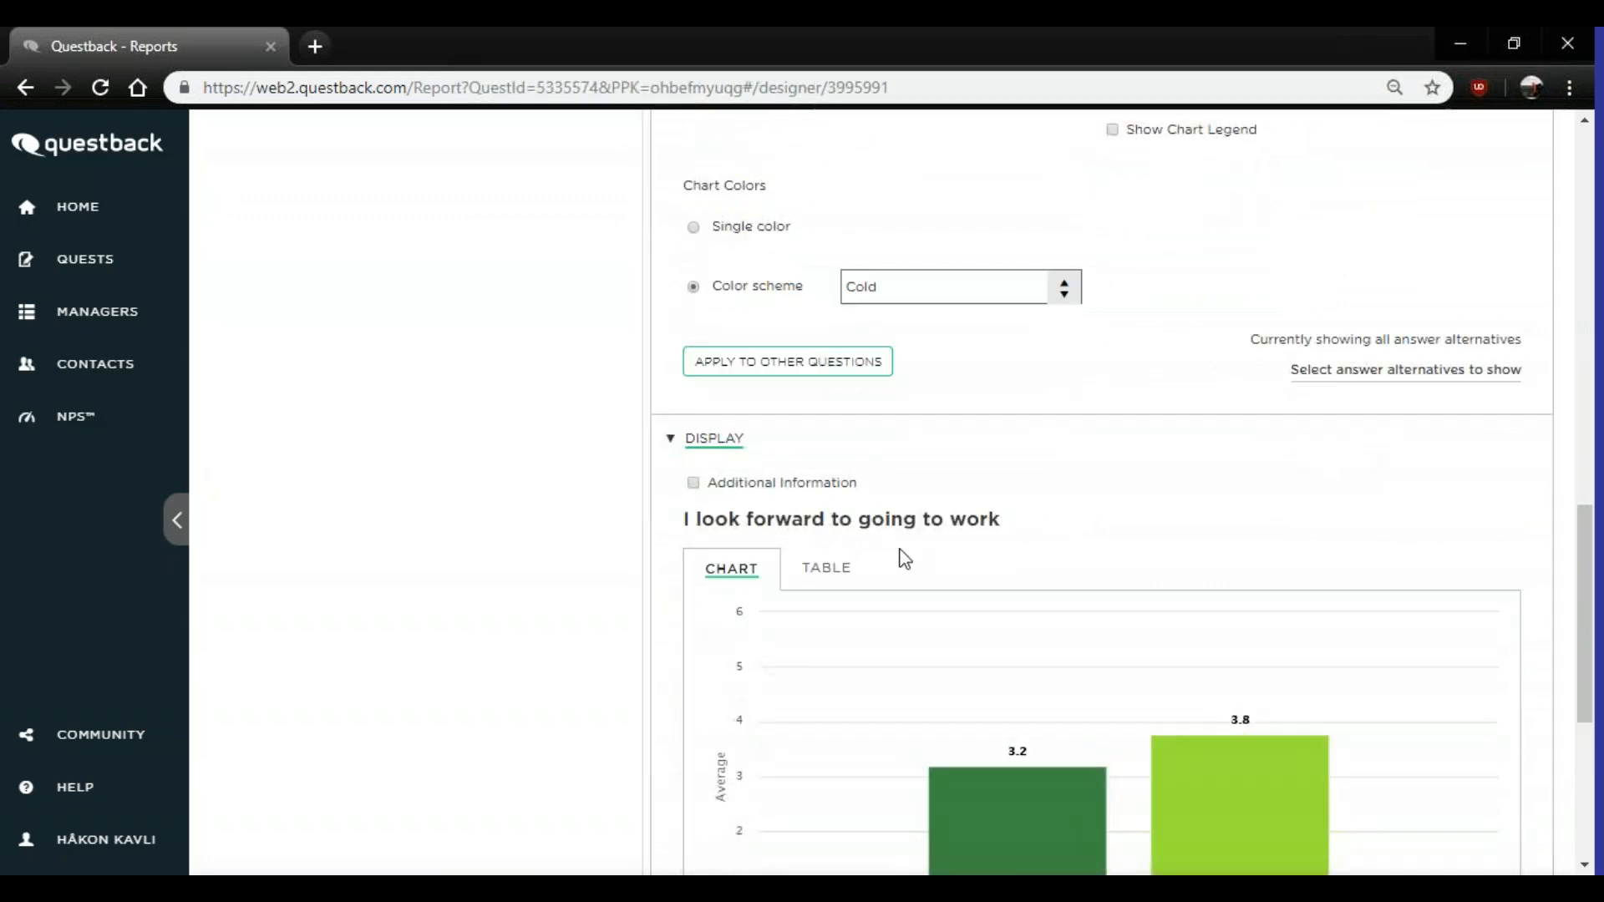
scroll(967, 465, down, 3)
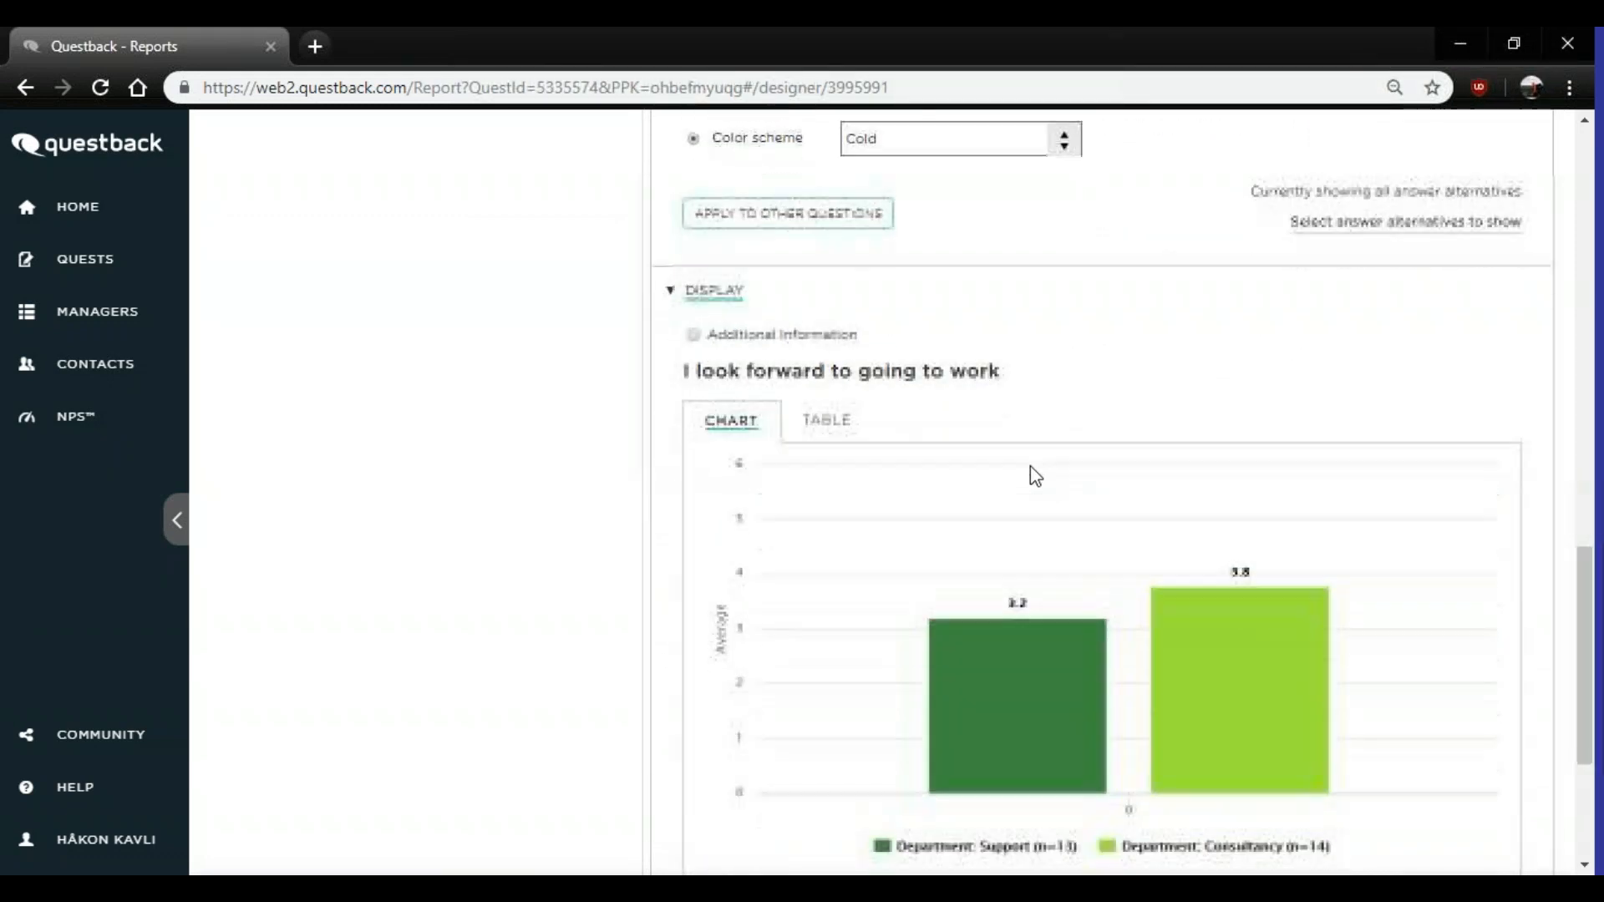
mouse_move(1251, 581)
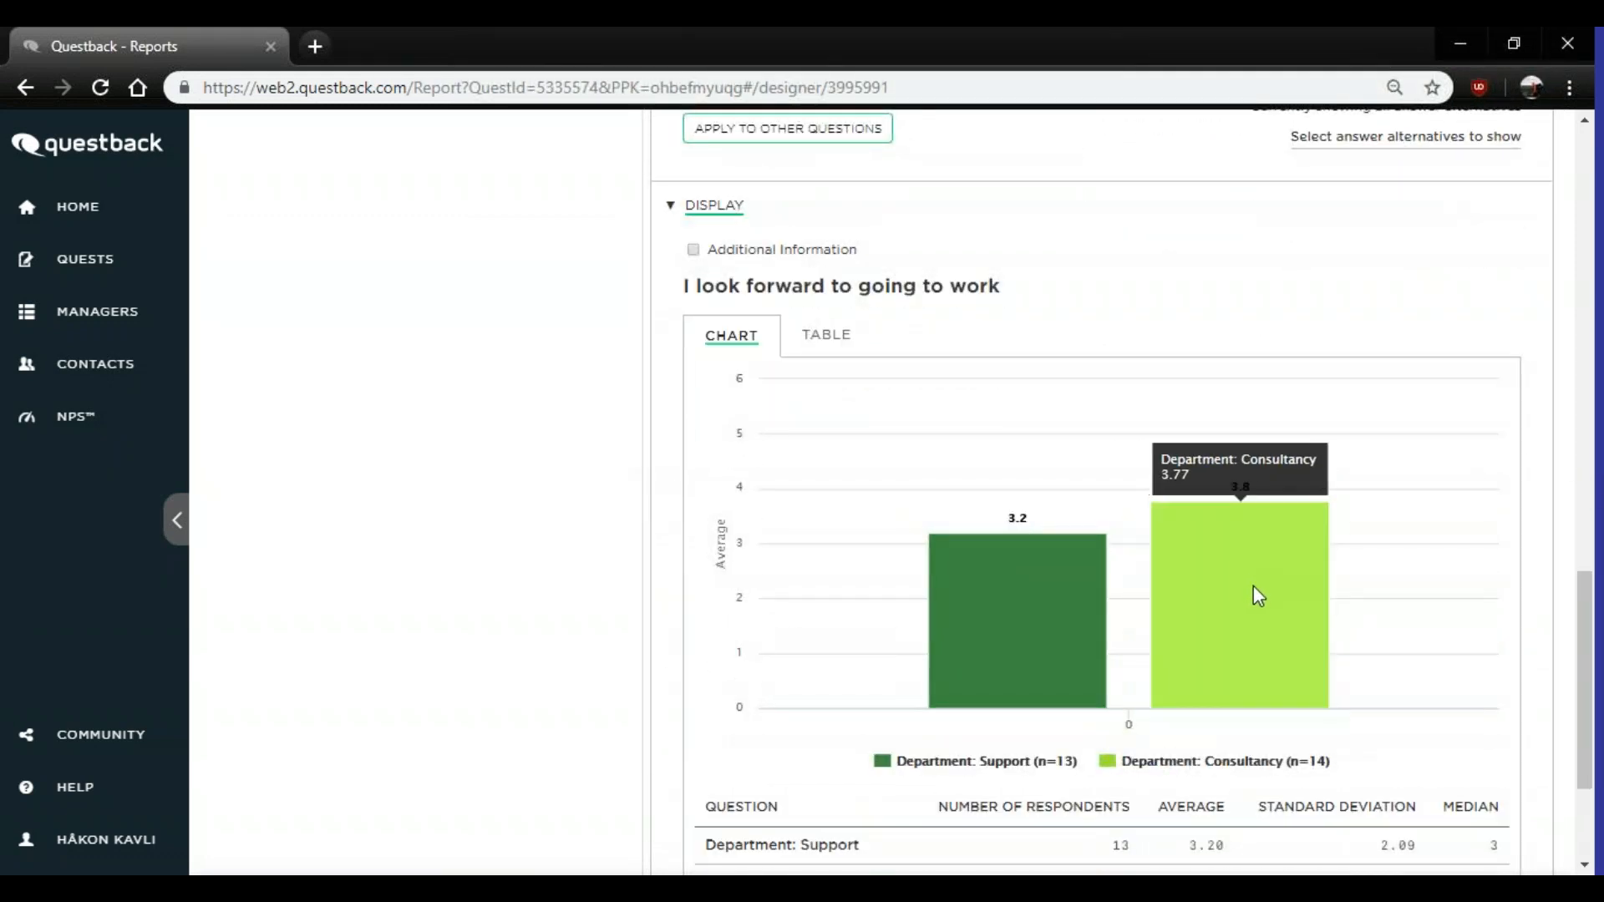
mouse_move(1031, 614)
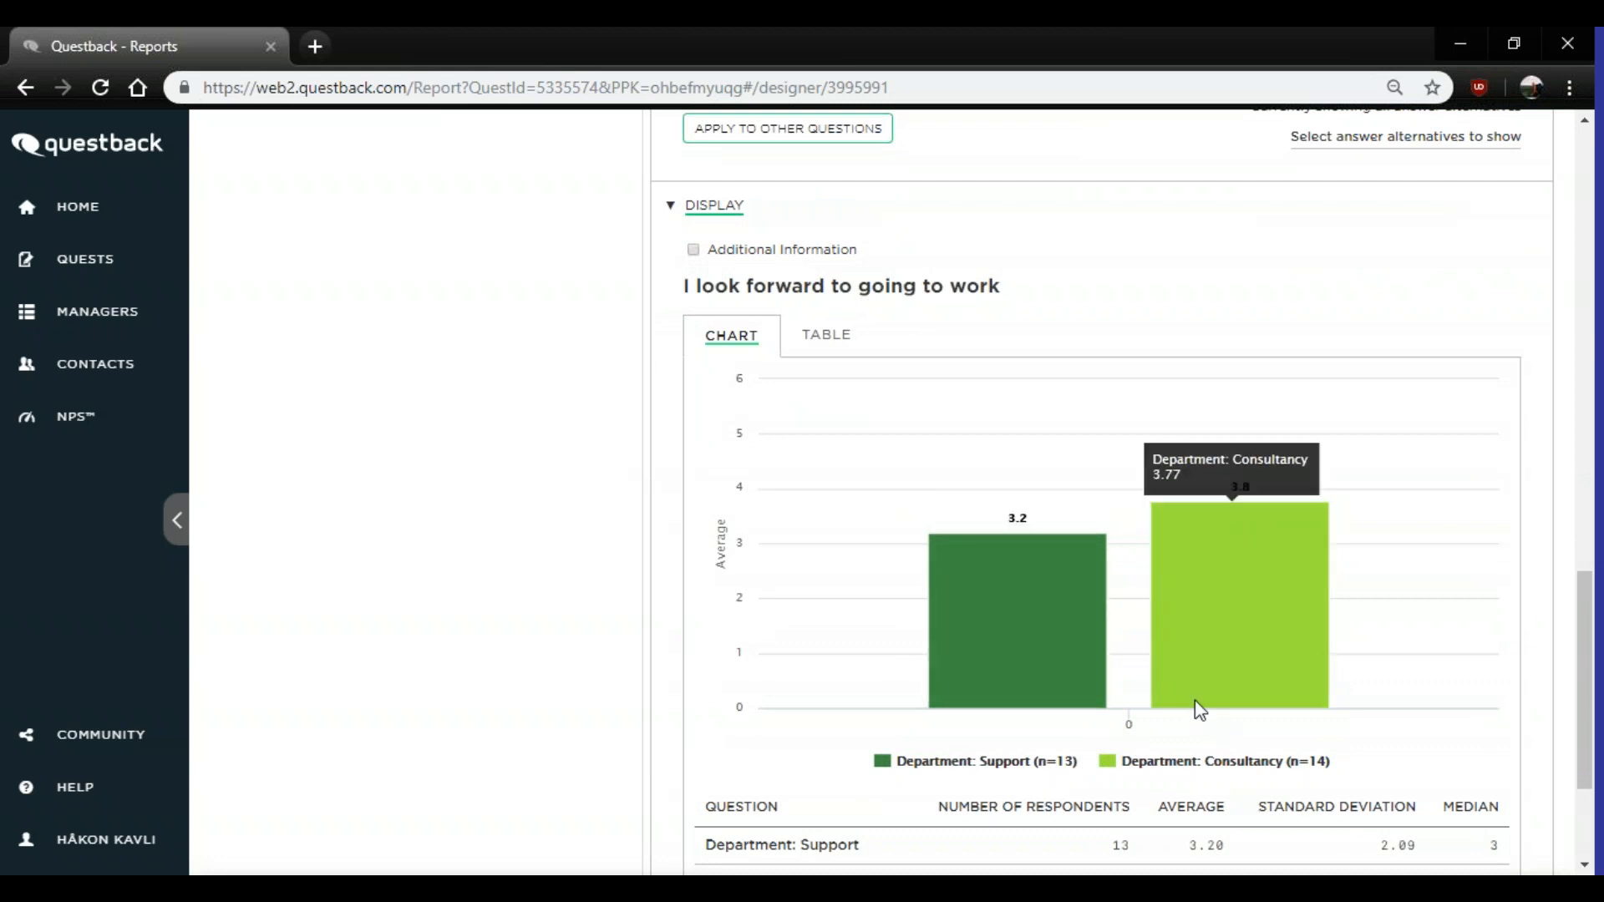
mouse_move(1221, 641)
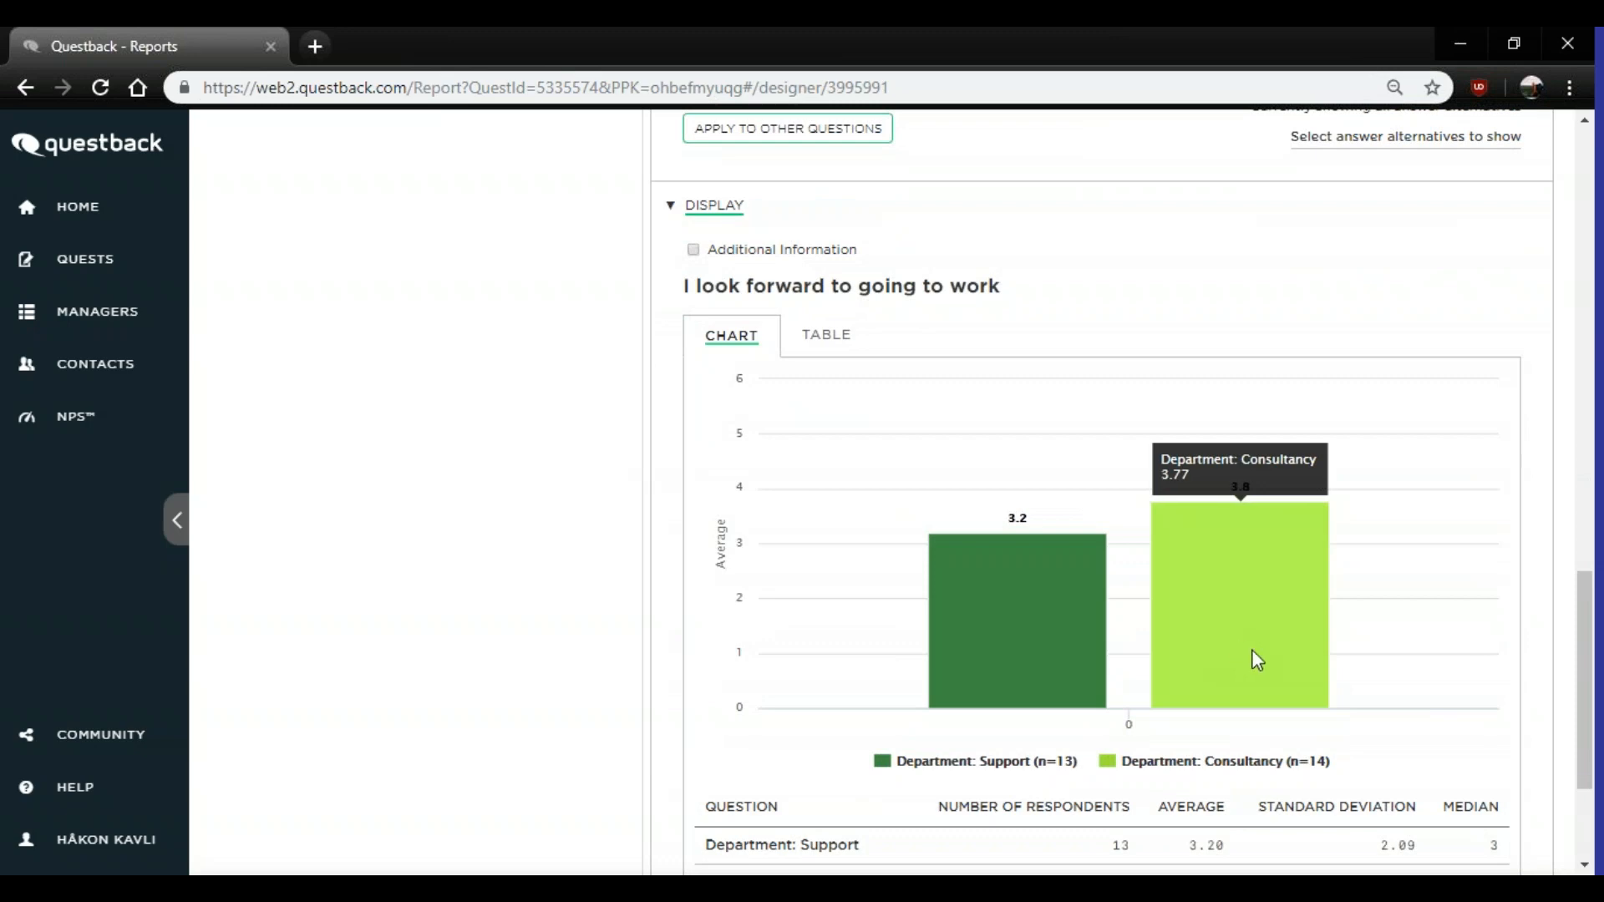
scroll(1257, 660, up, 15)
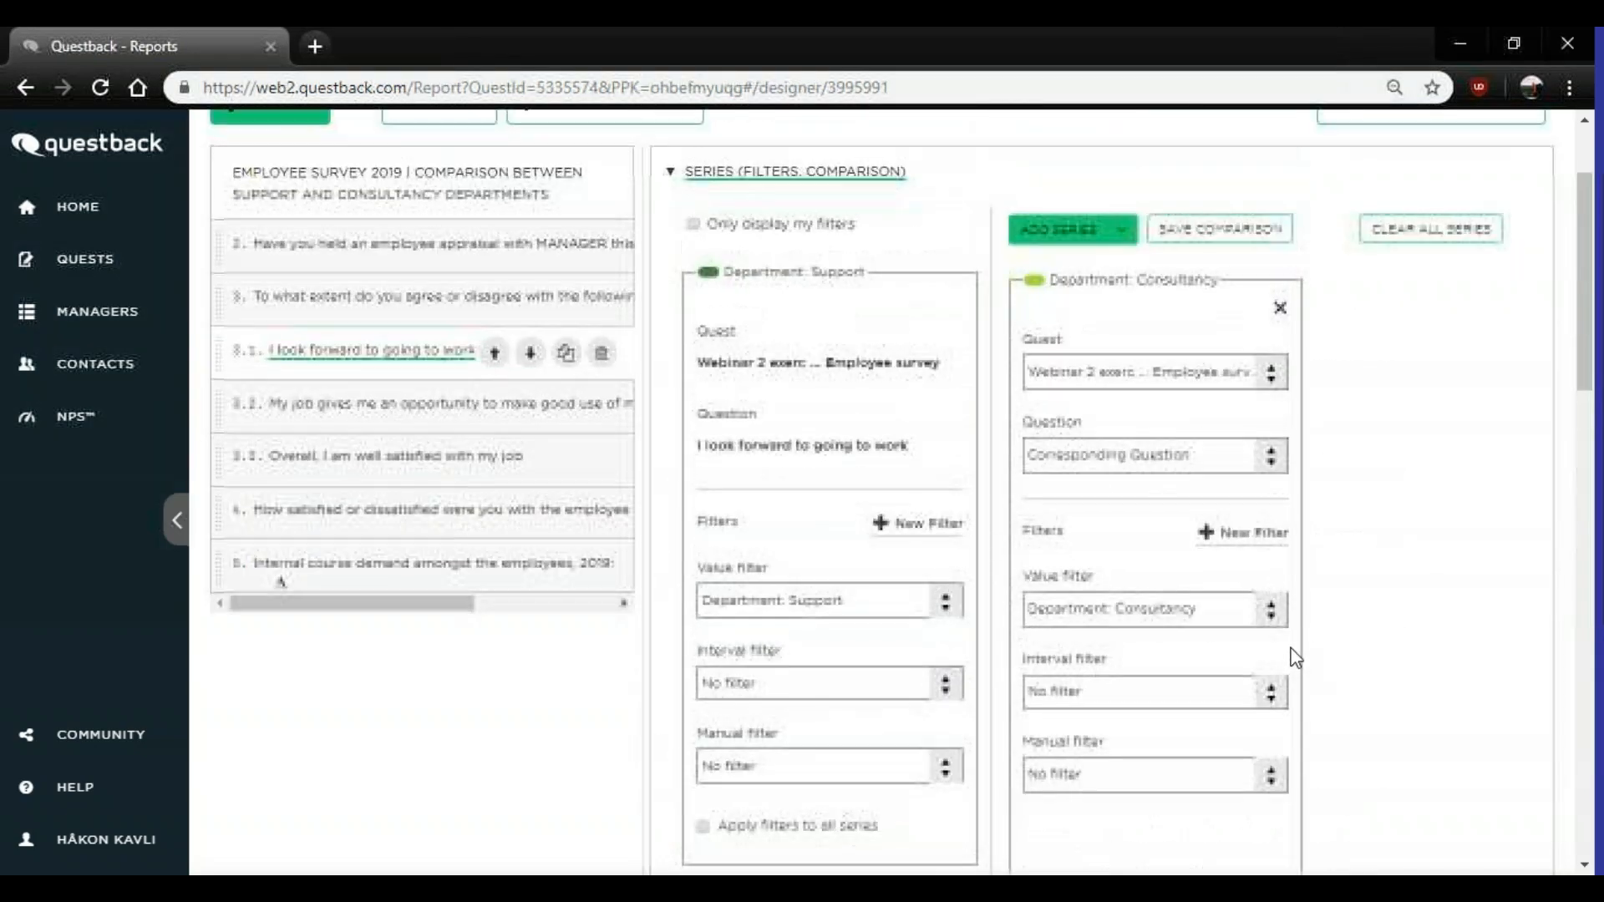
scroll(1294, 659, up, 2)
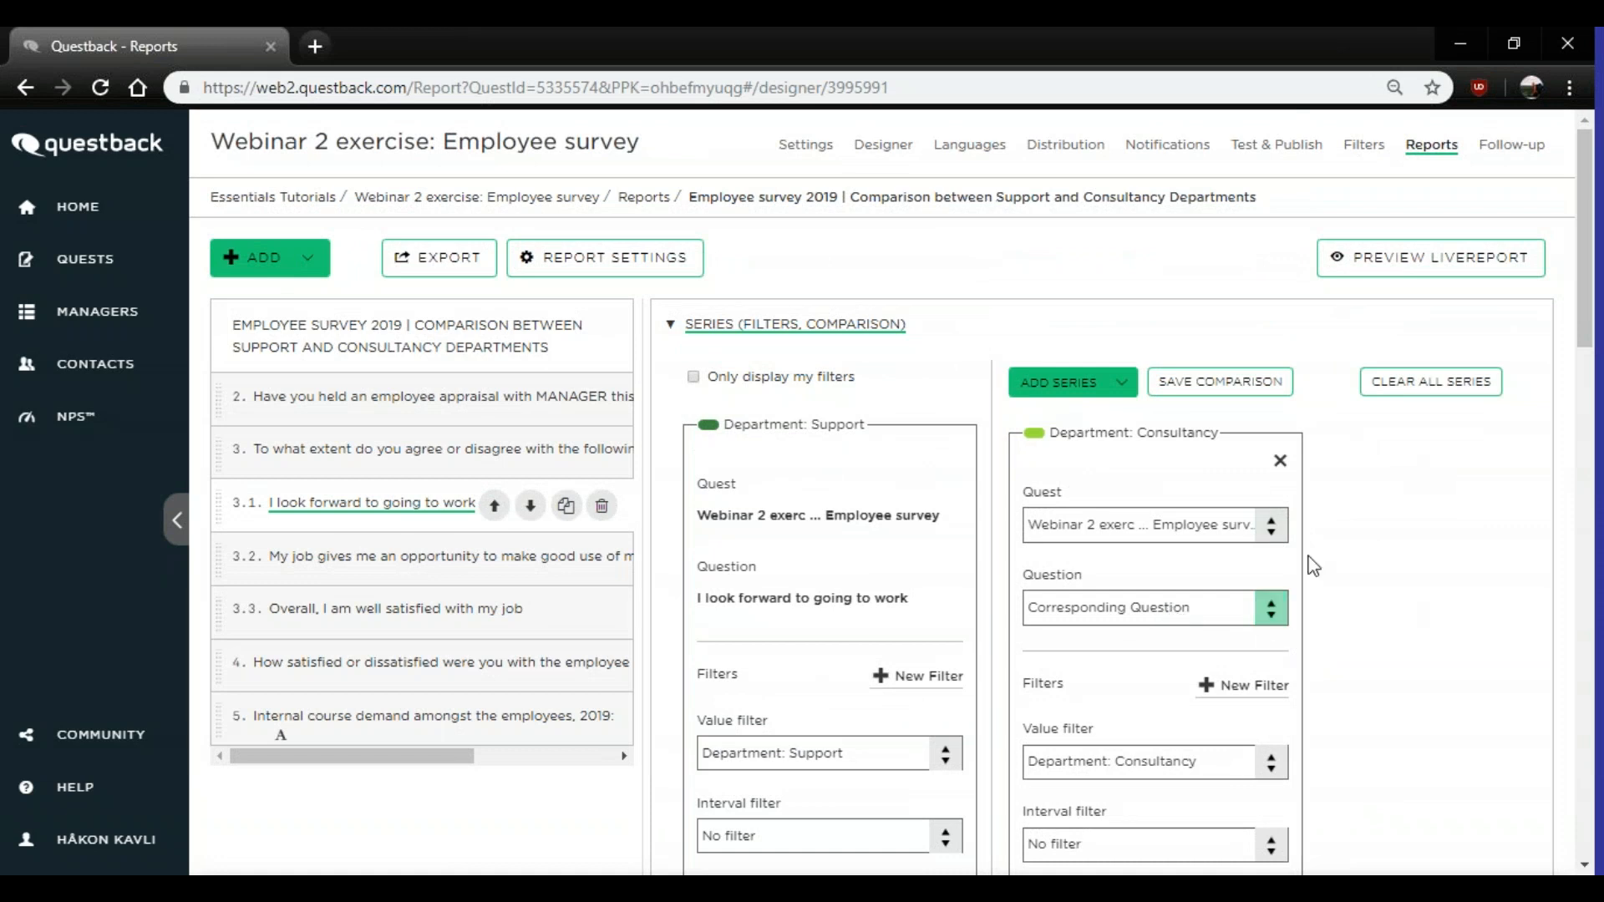
- Export all four employee survey reports from the reports list as summarized PDFs delivered by secure download link
click(1423, 149)
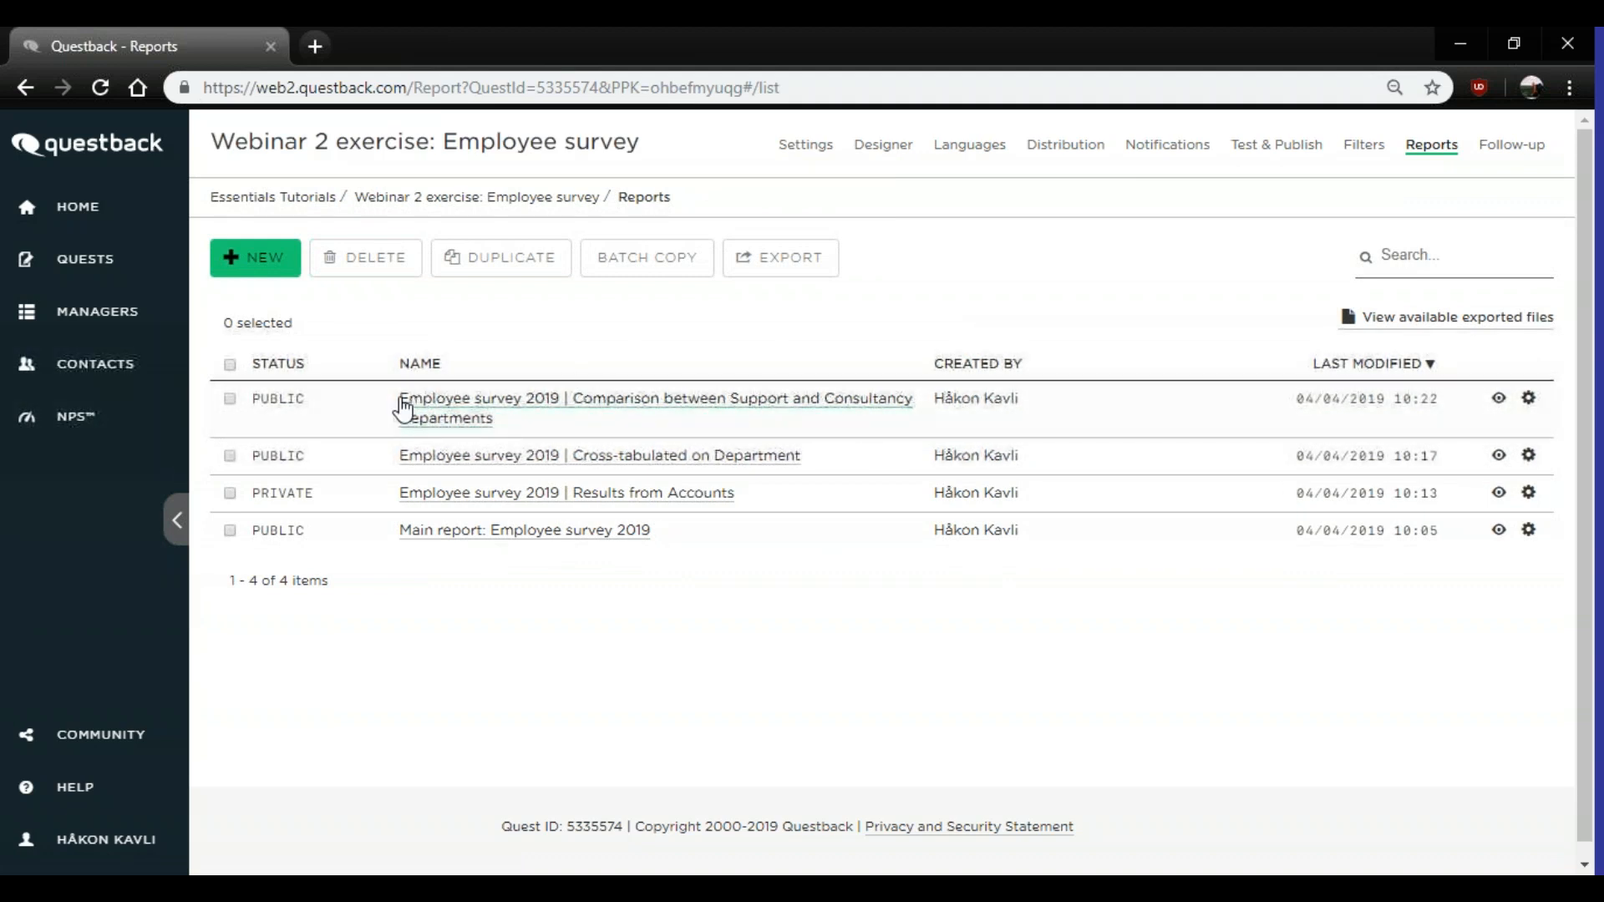
click(231, 365)
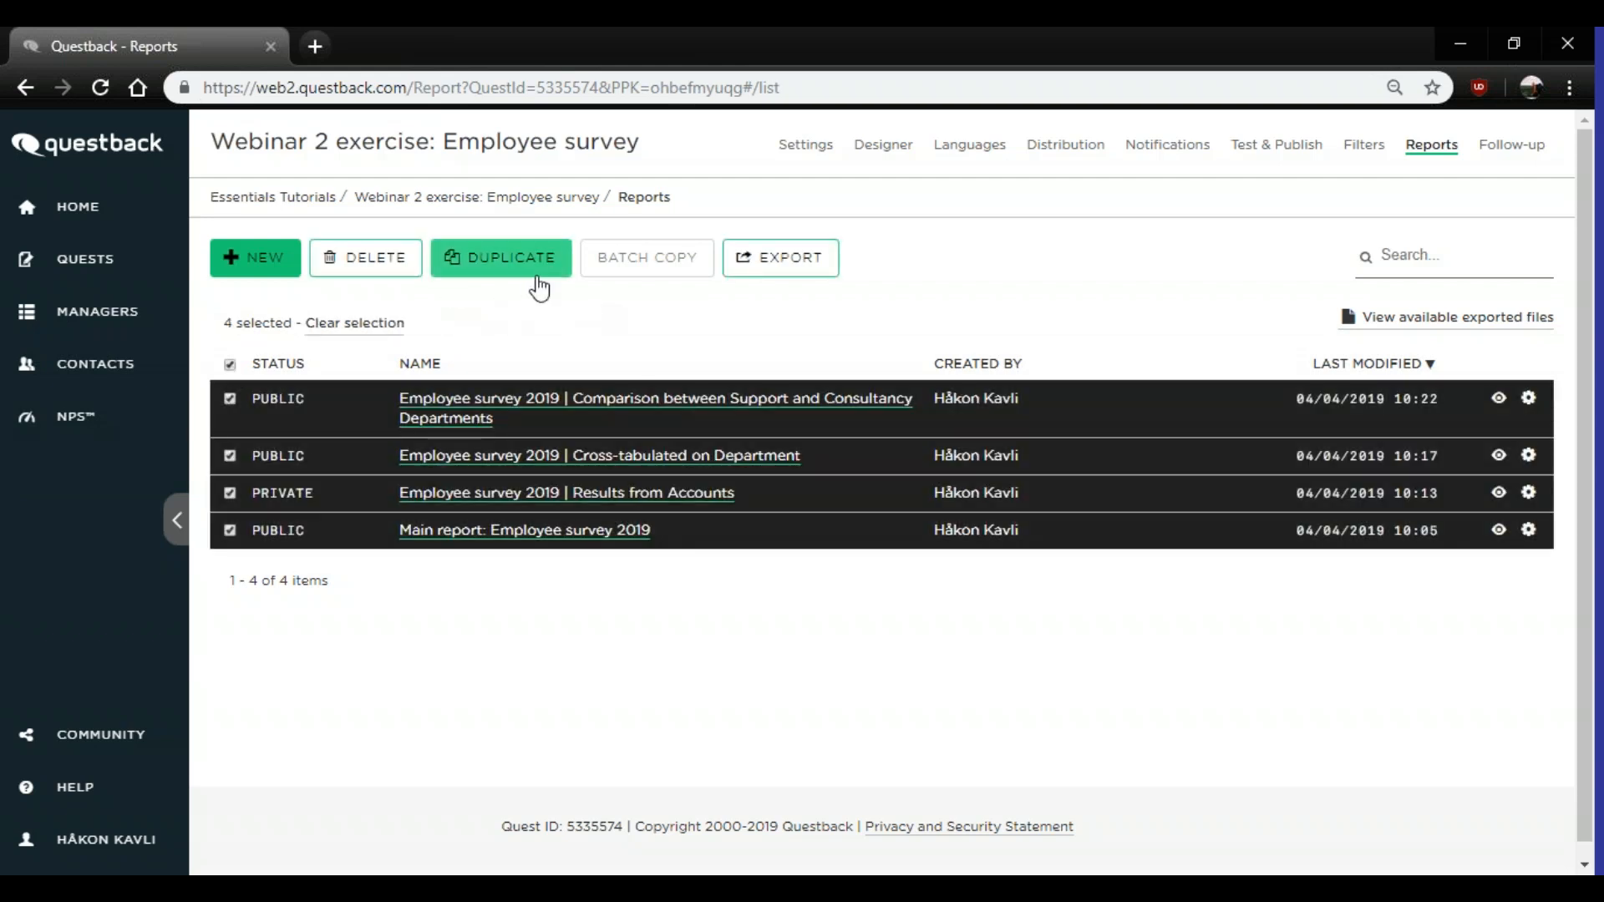
click(758, 266)
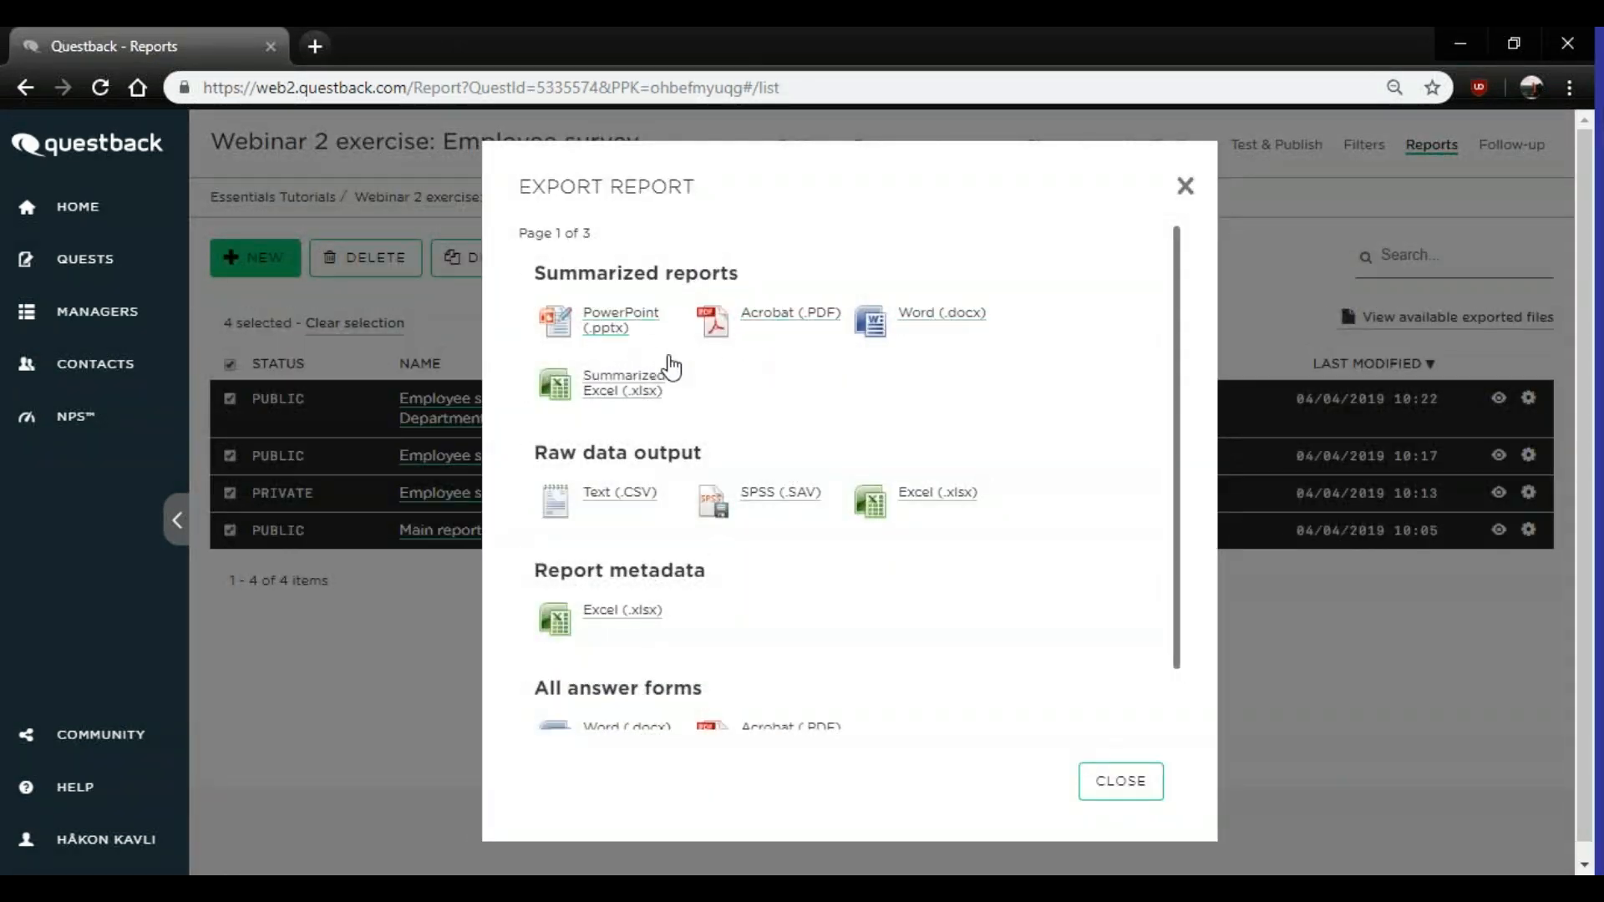
click(802, 322)
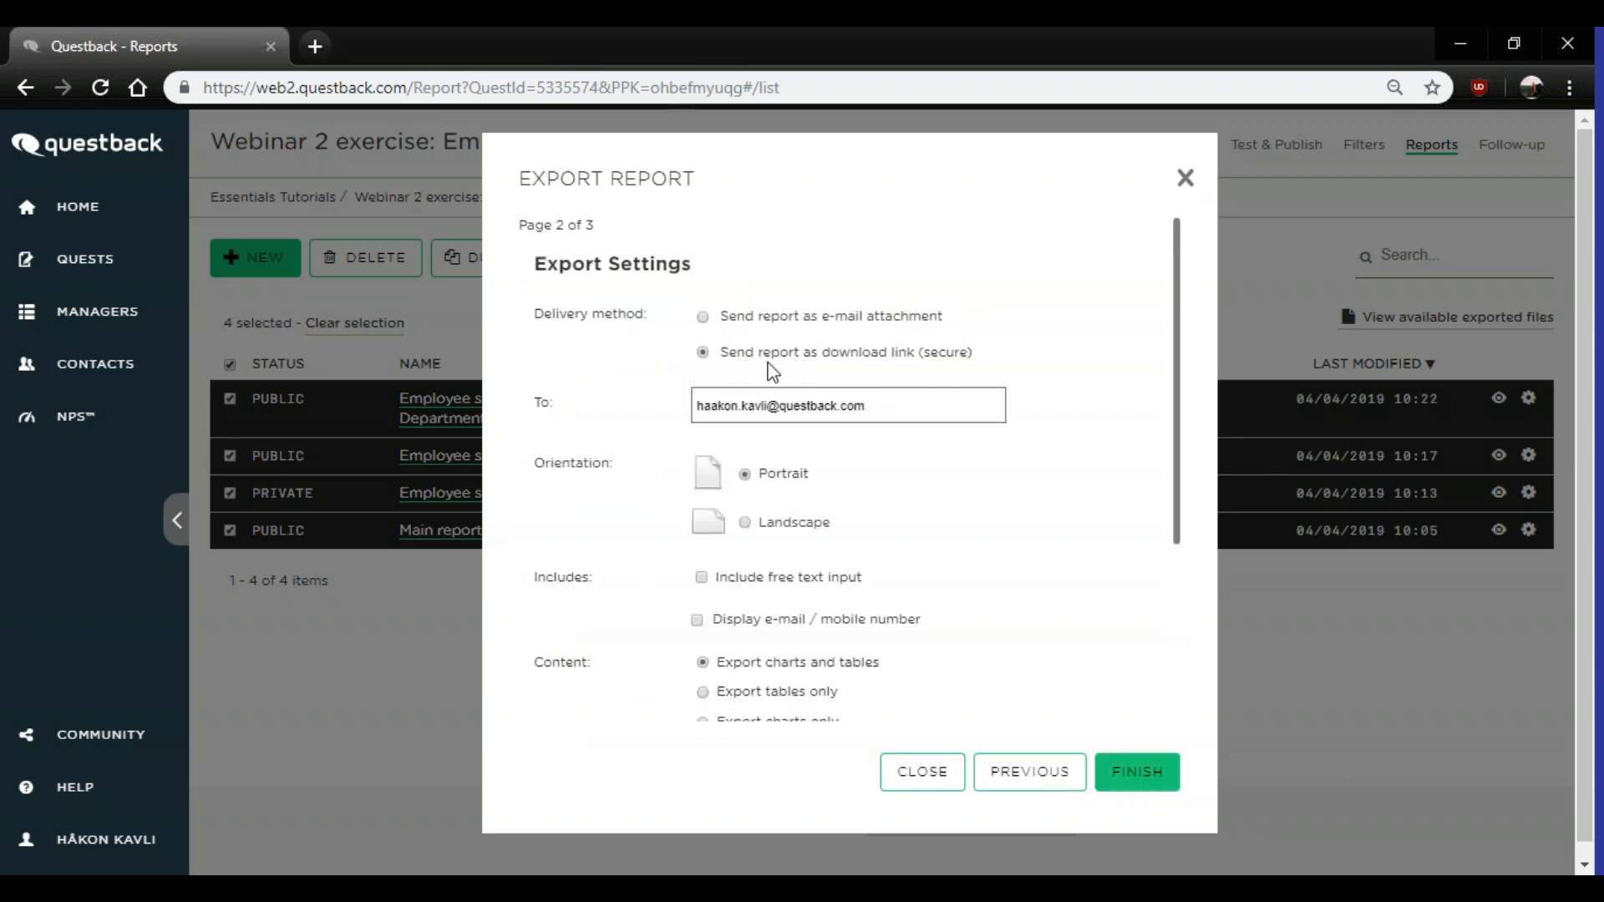
scroll(1156, 628, down, 3)
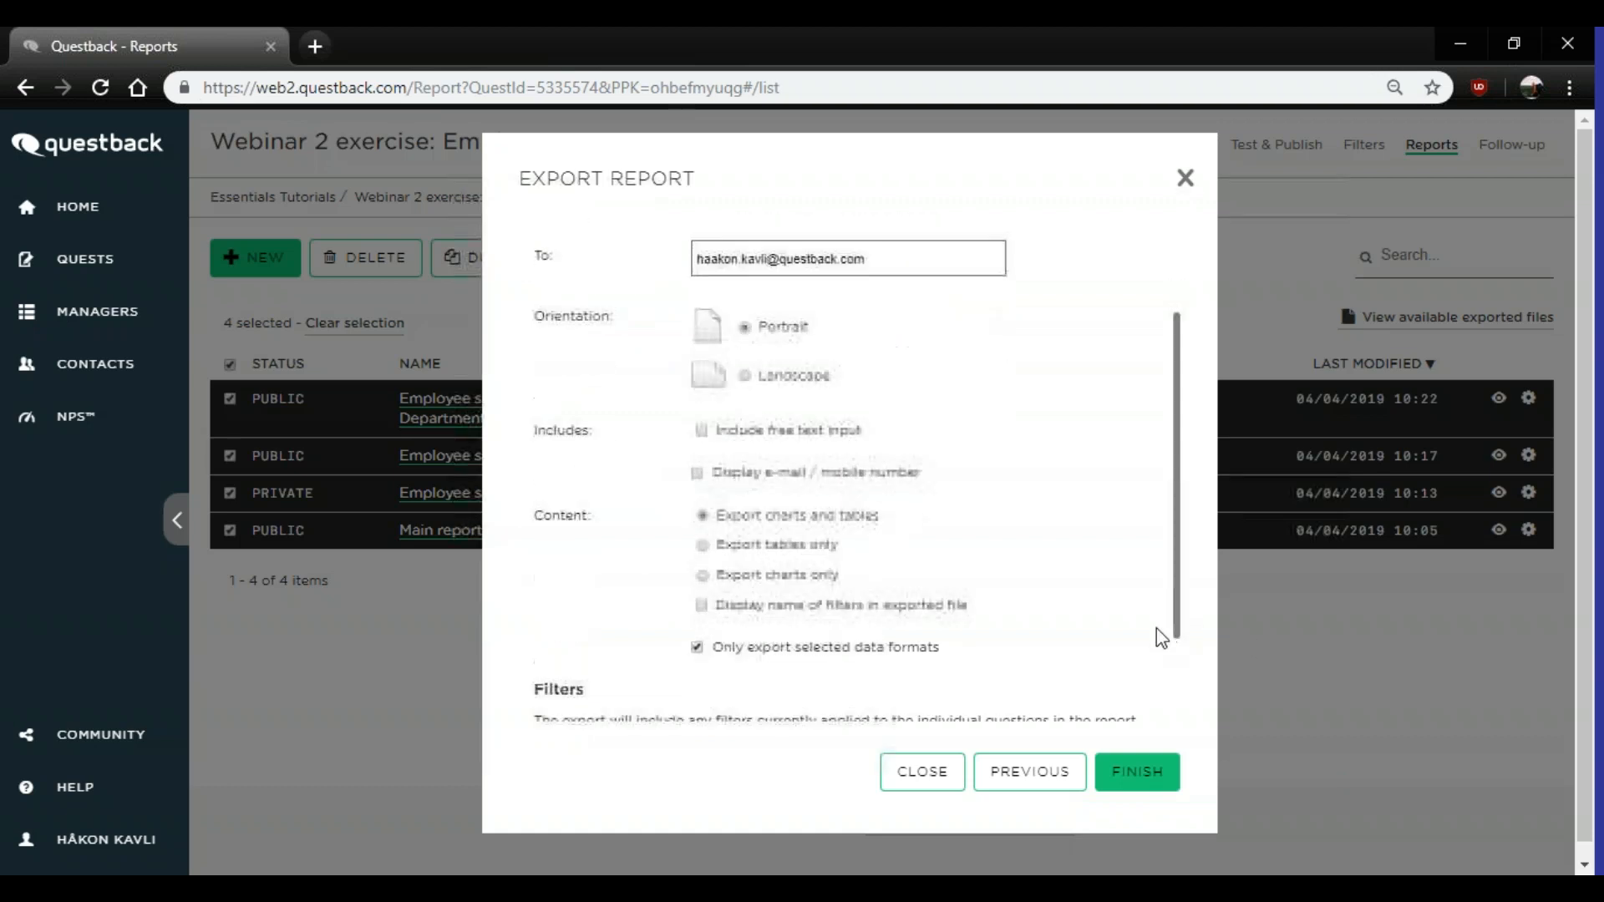
click(1138, 771)
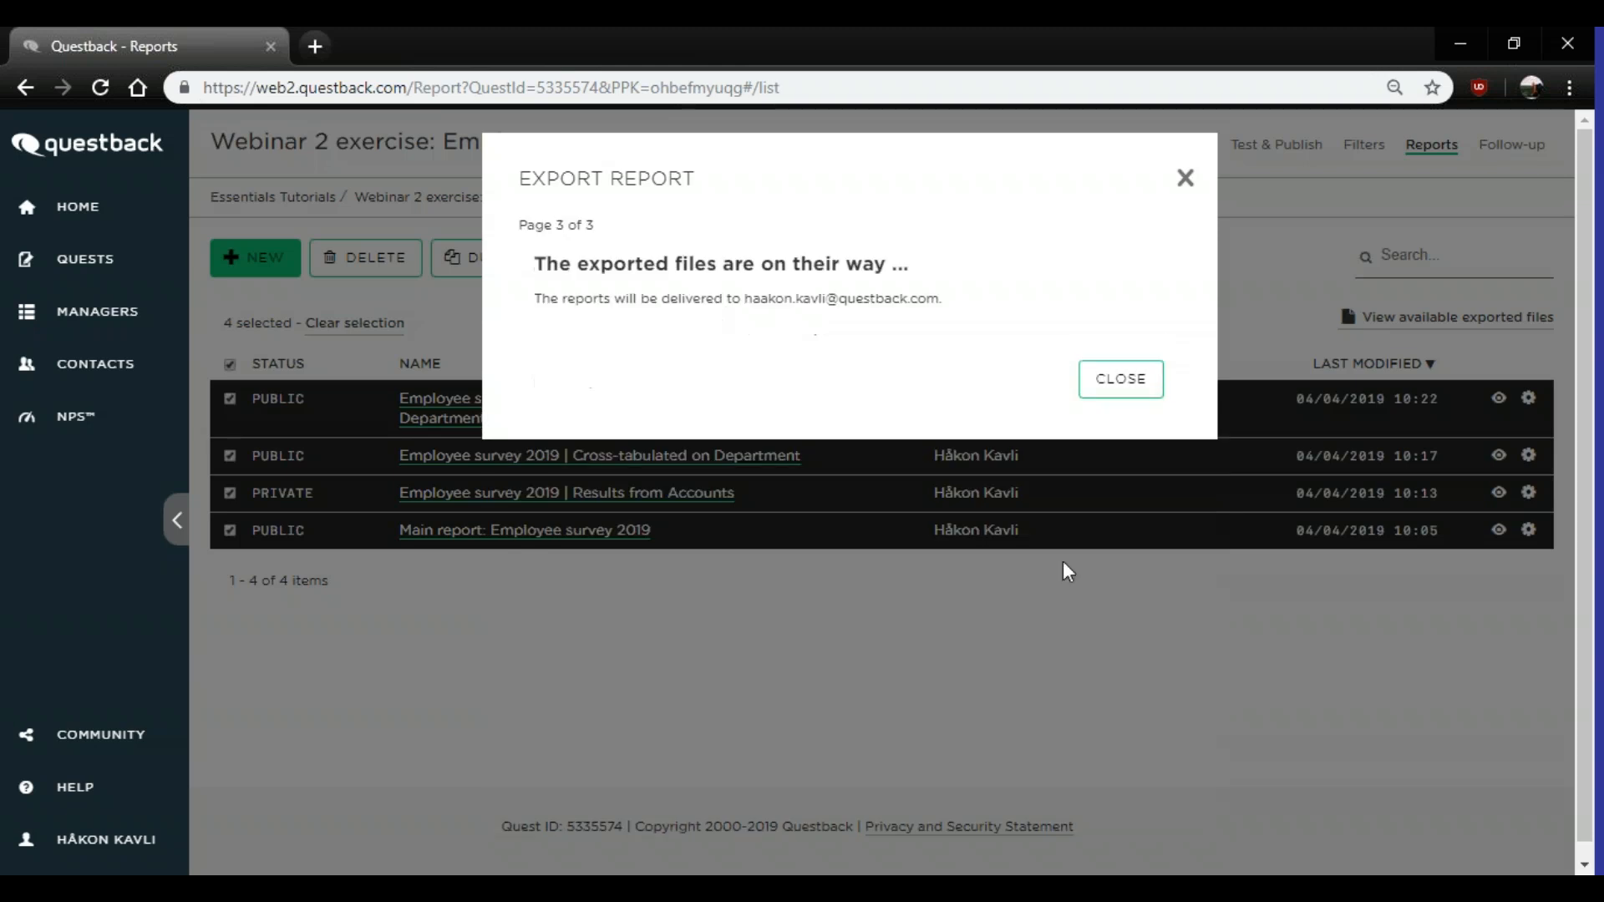
click(1128, 399)
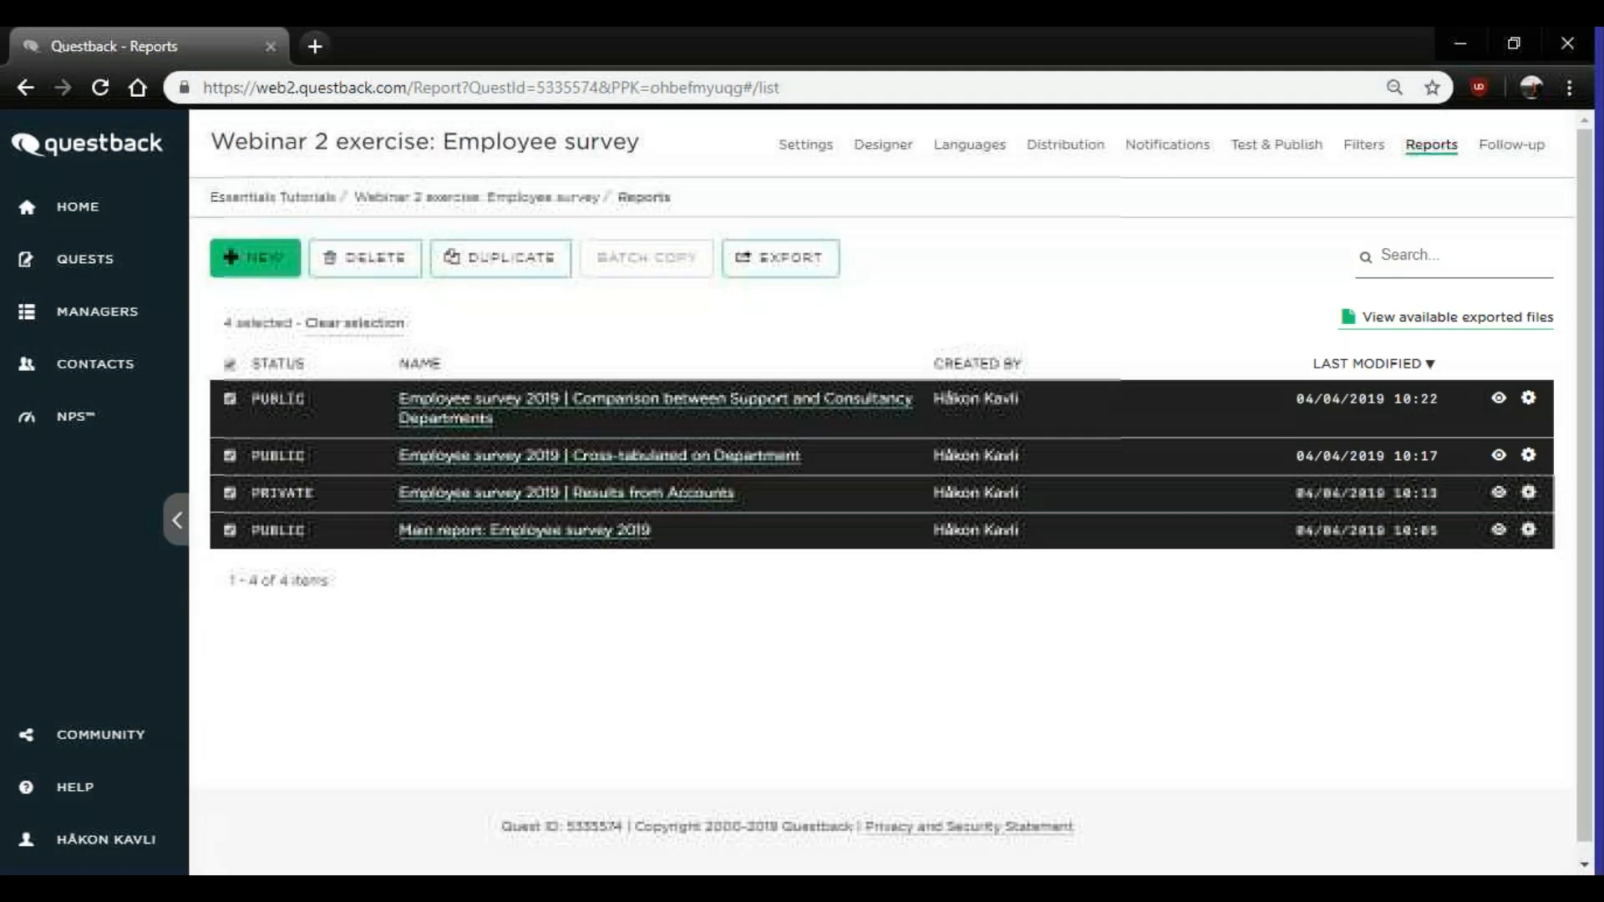
- View the available exported files and select the PDF of the Support and Consultancy comparison report
click(1406, 330)
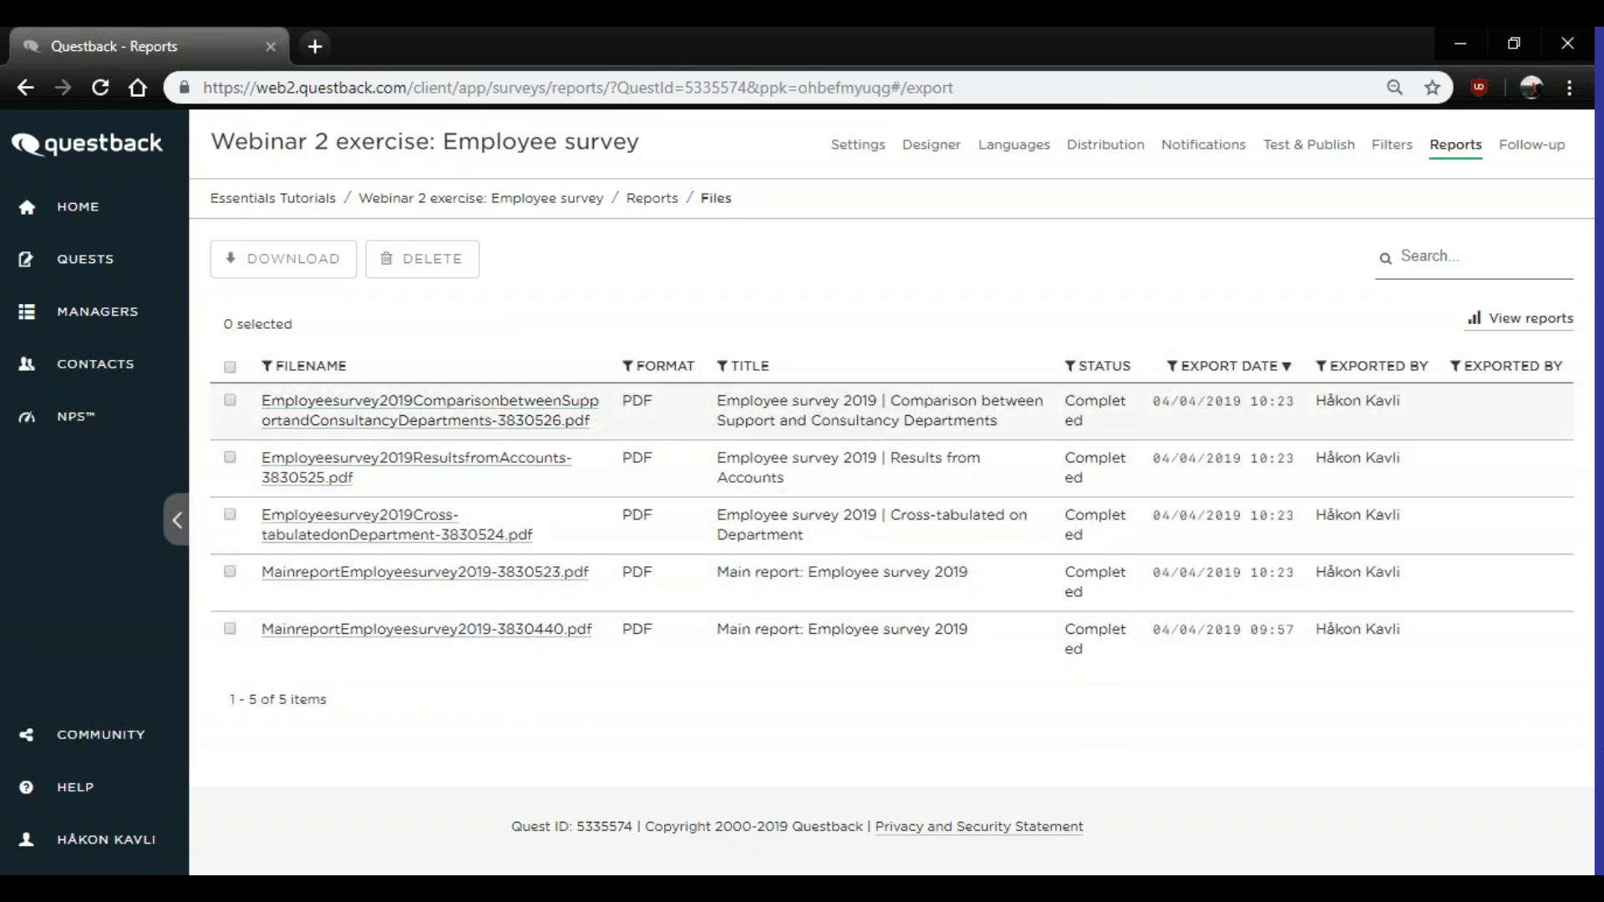
click(1528, 338)
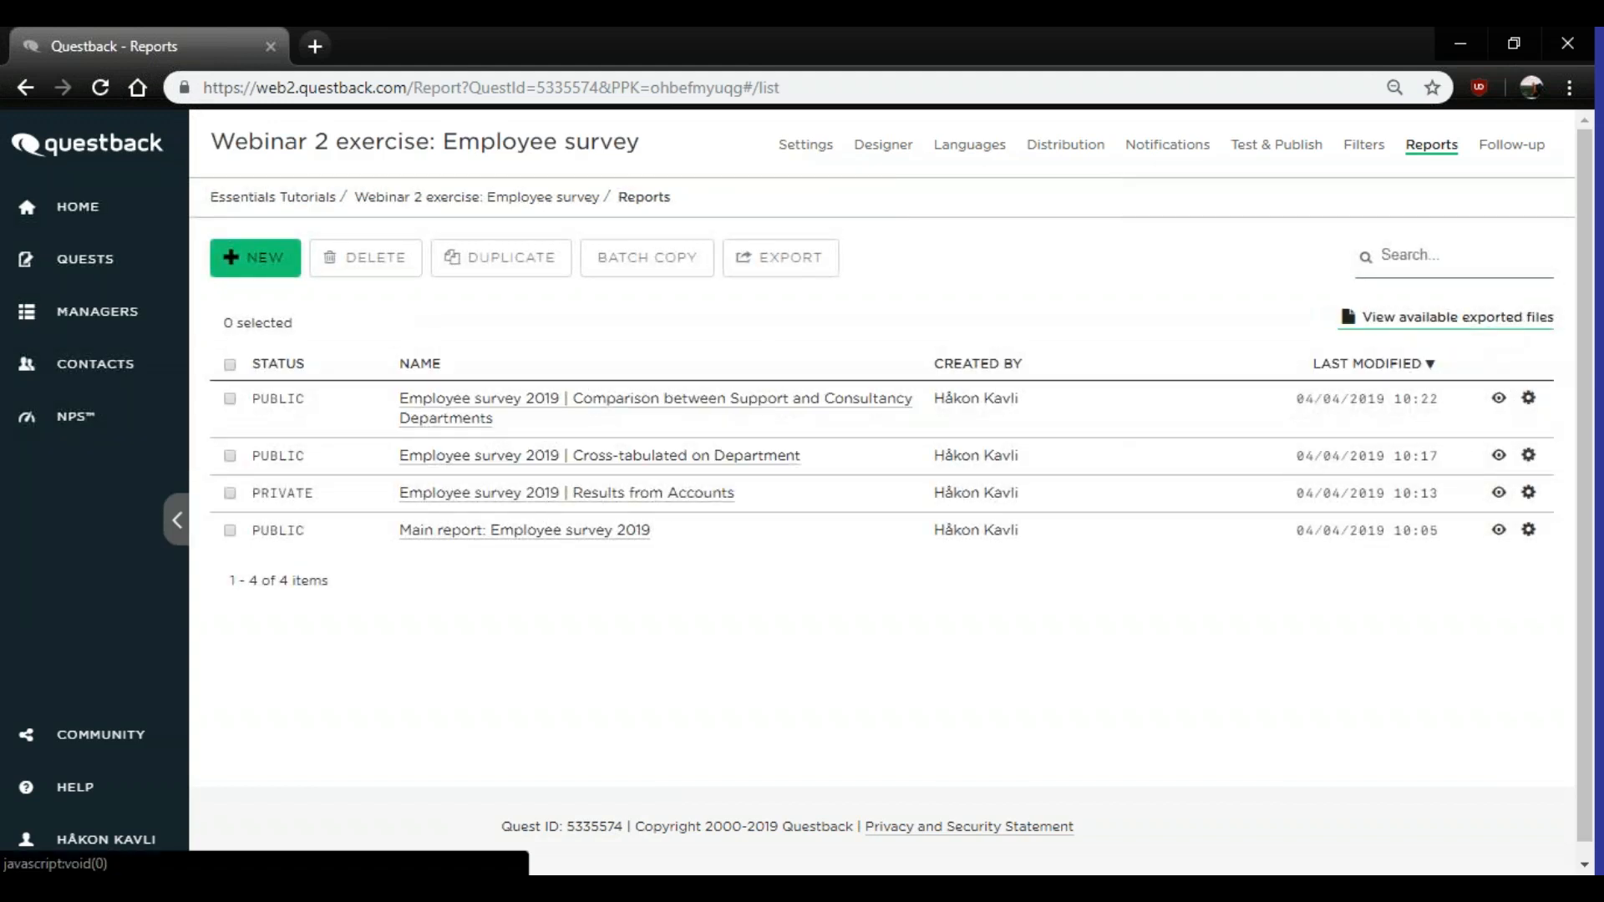
click(1497, 331)
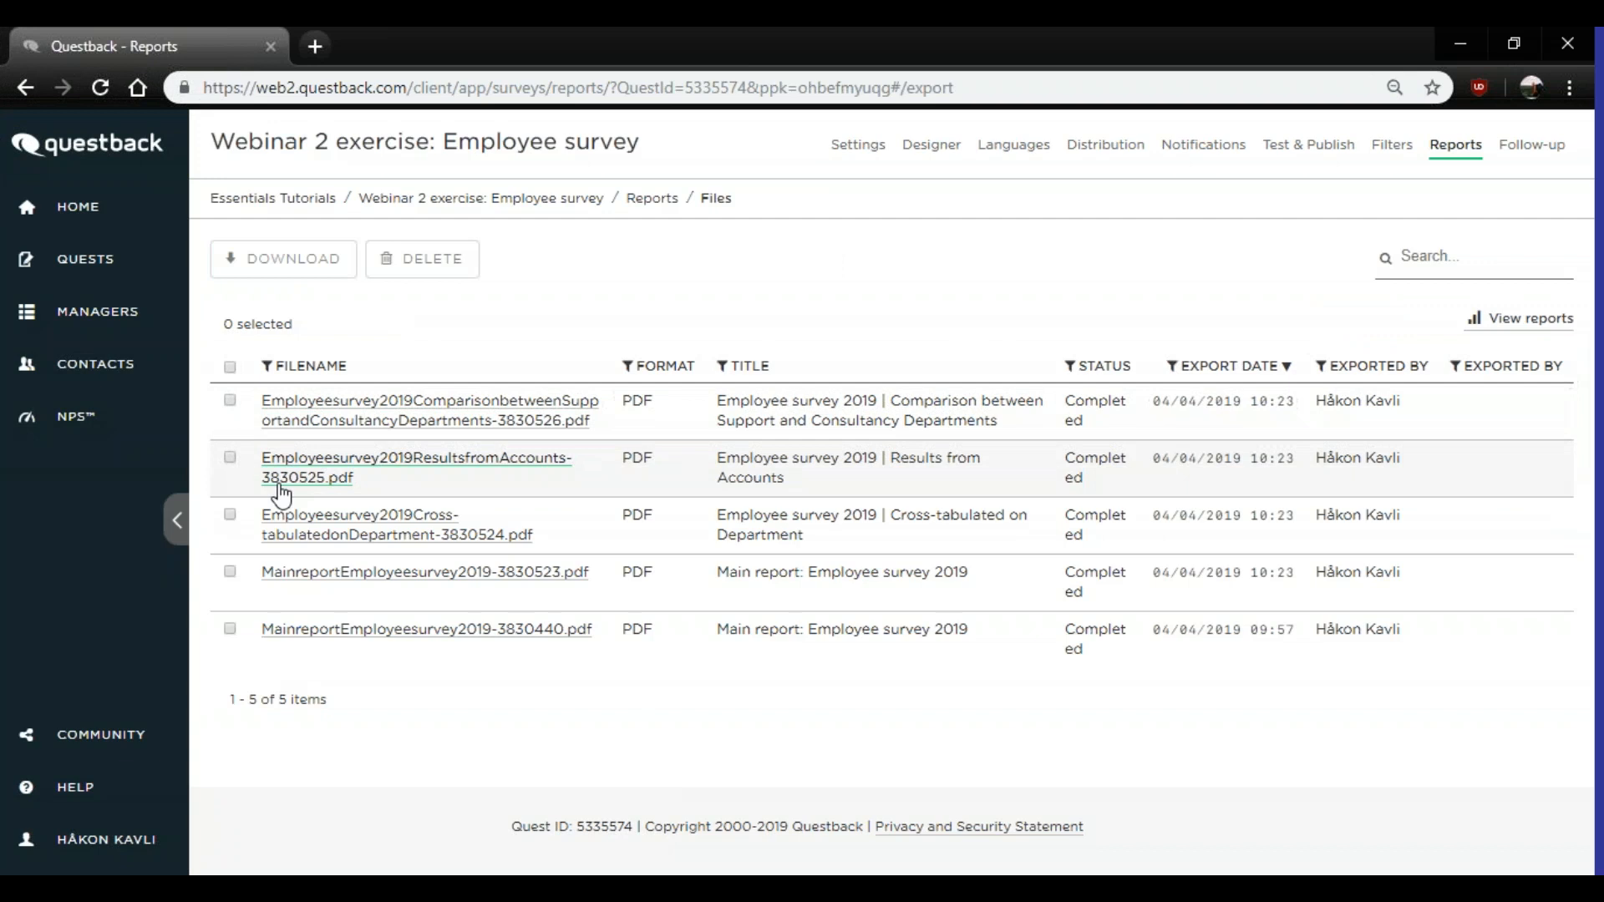
click(229, 400)
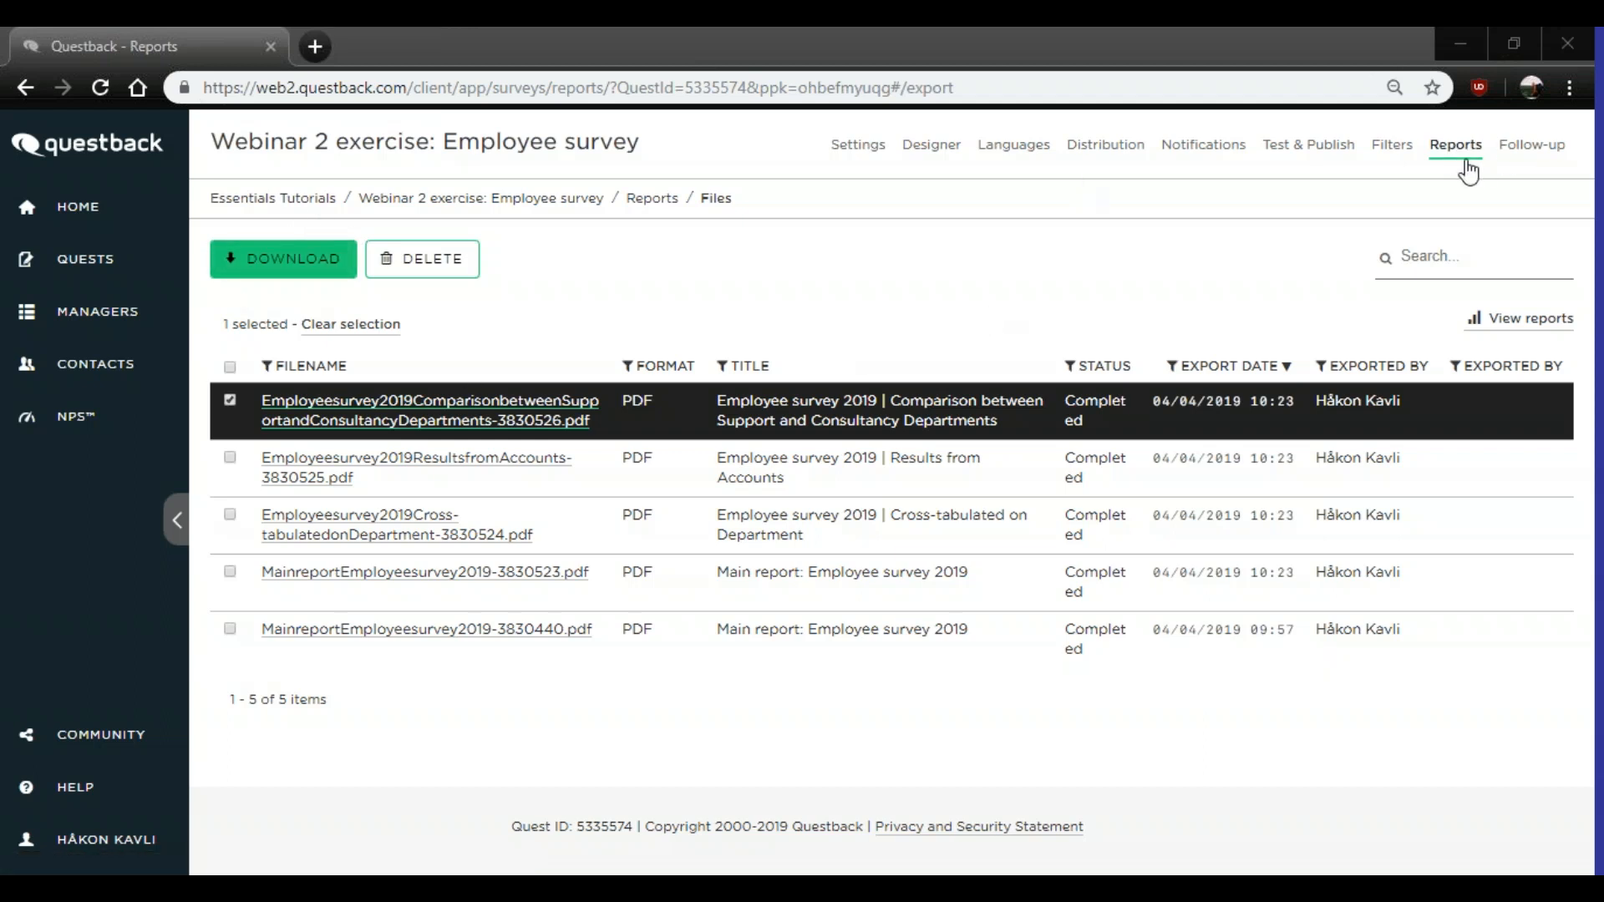
- Return to the reports list and export all four reports again as PDFs with the secure download link option
click(1455, 145)
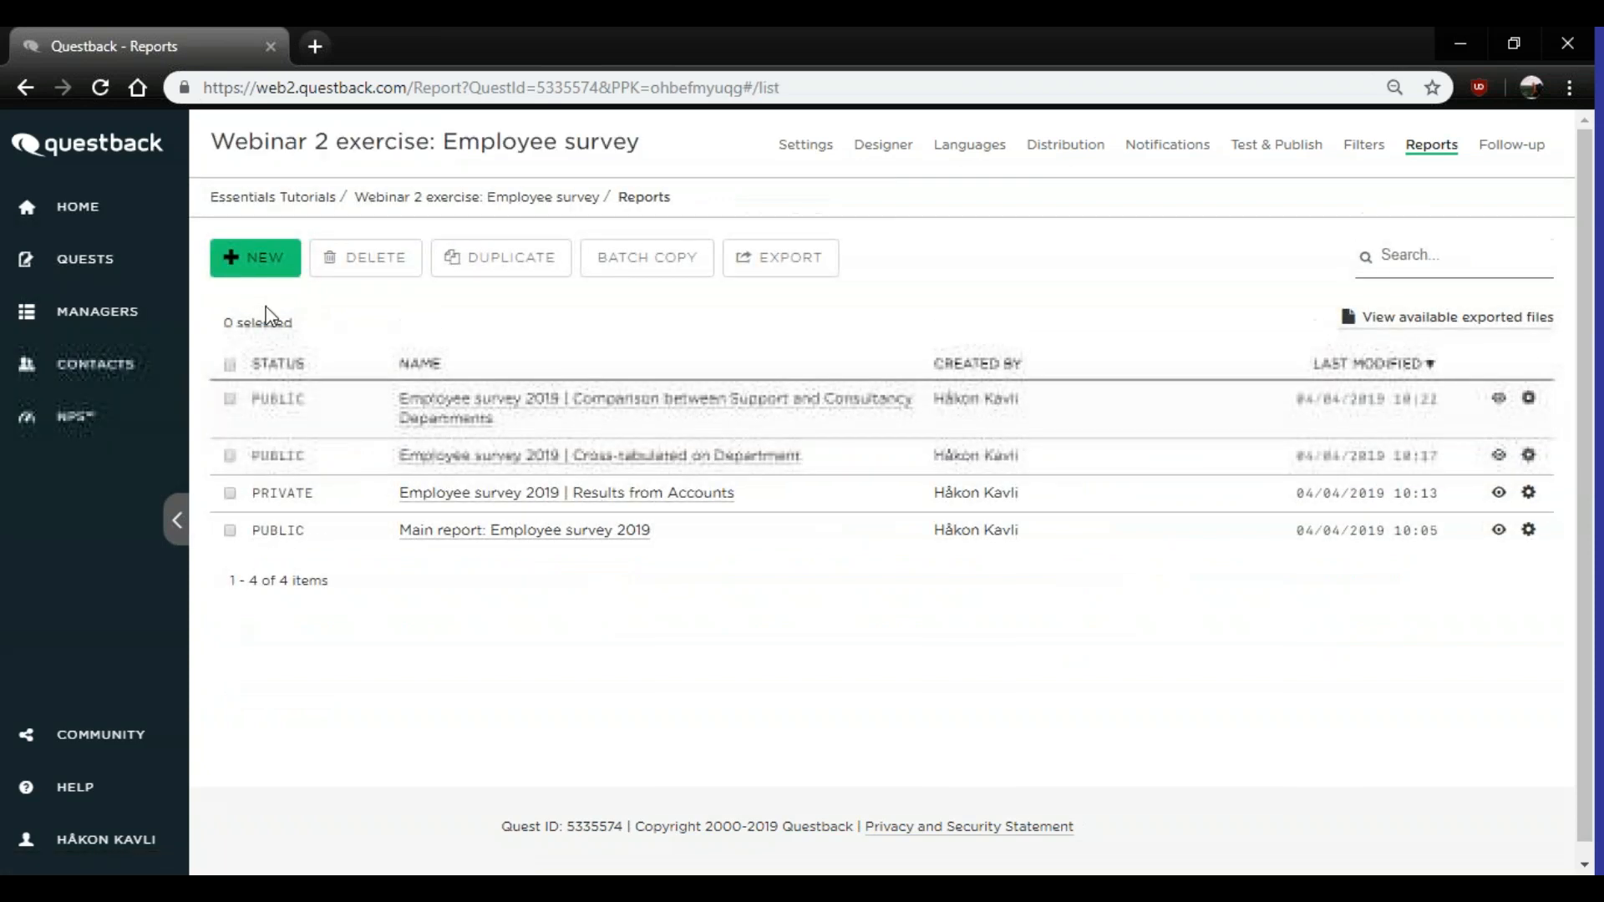
click(230, 365)
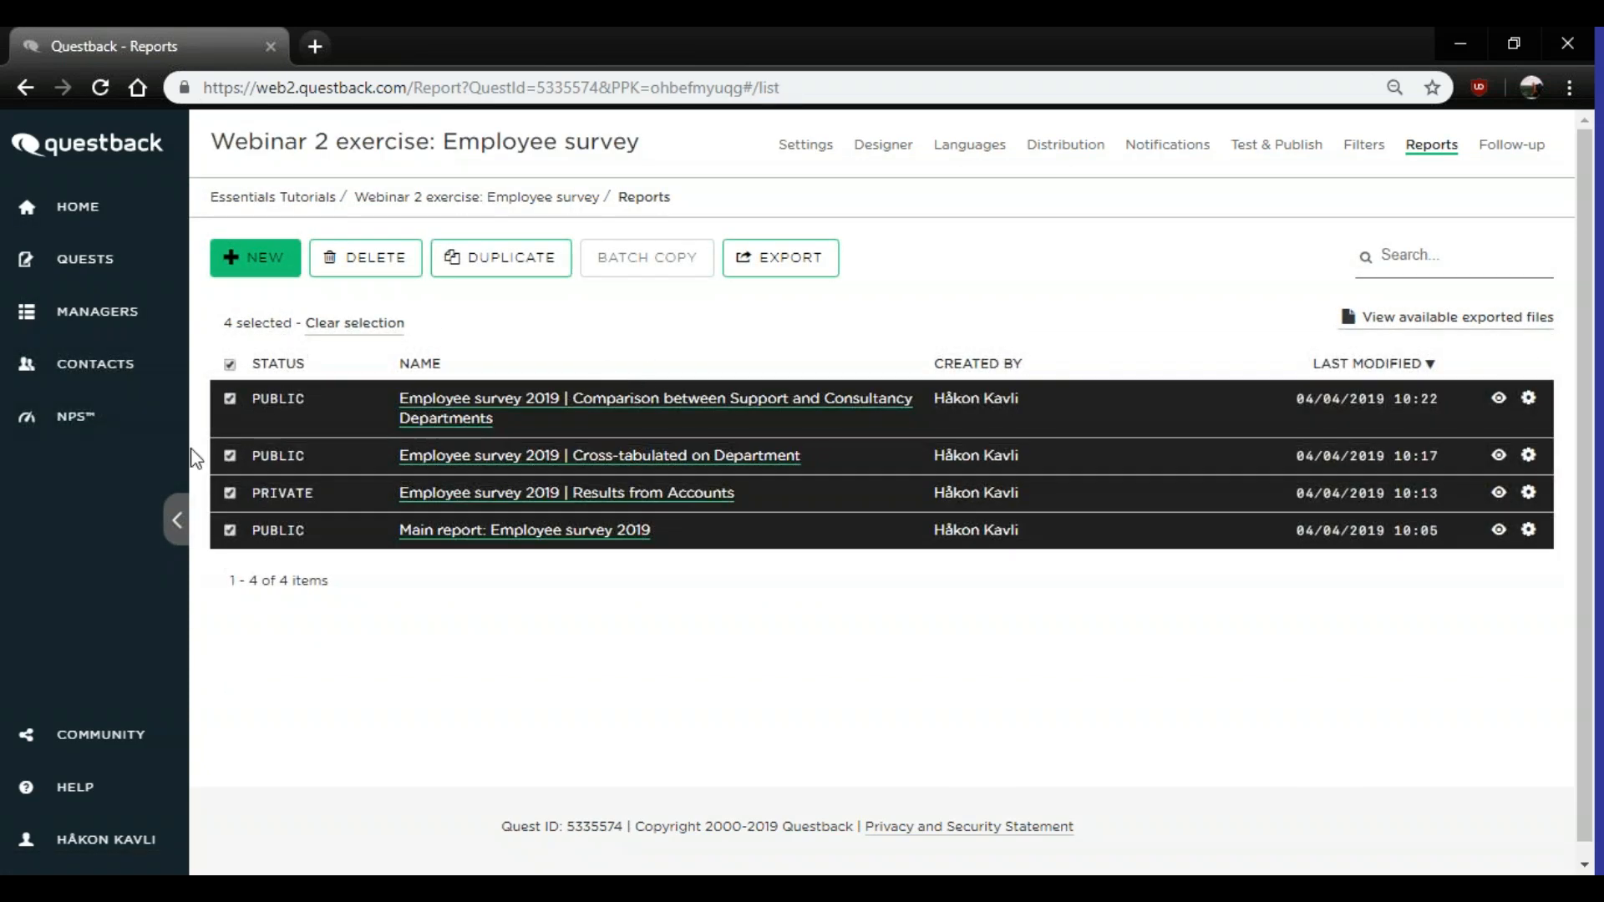
click(813, 269)
click(809, 329)
scroll(762, 355, down, 3)
scroll(763, 355, down, 1)
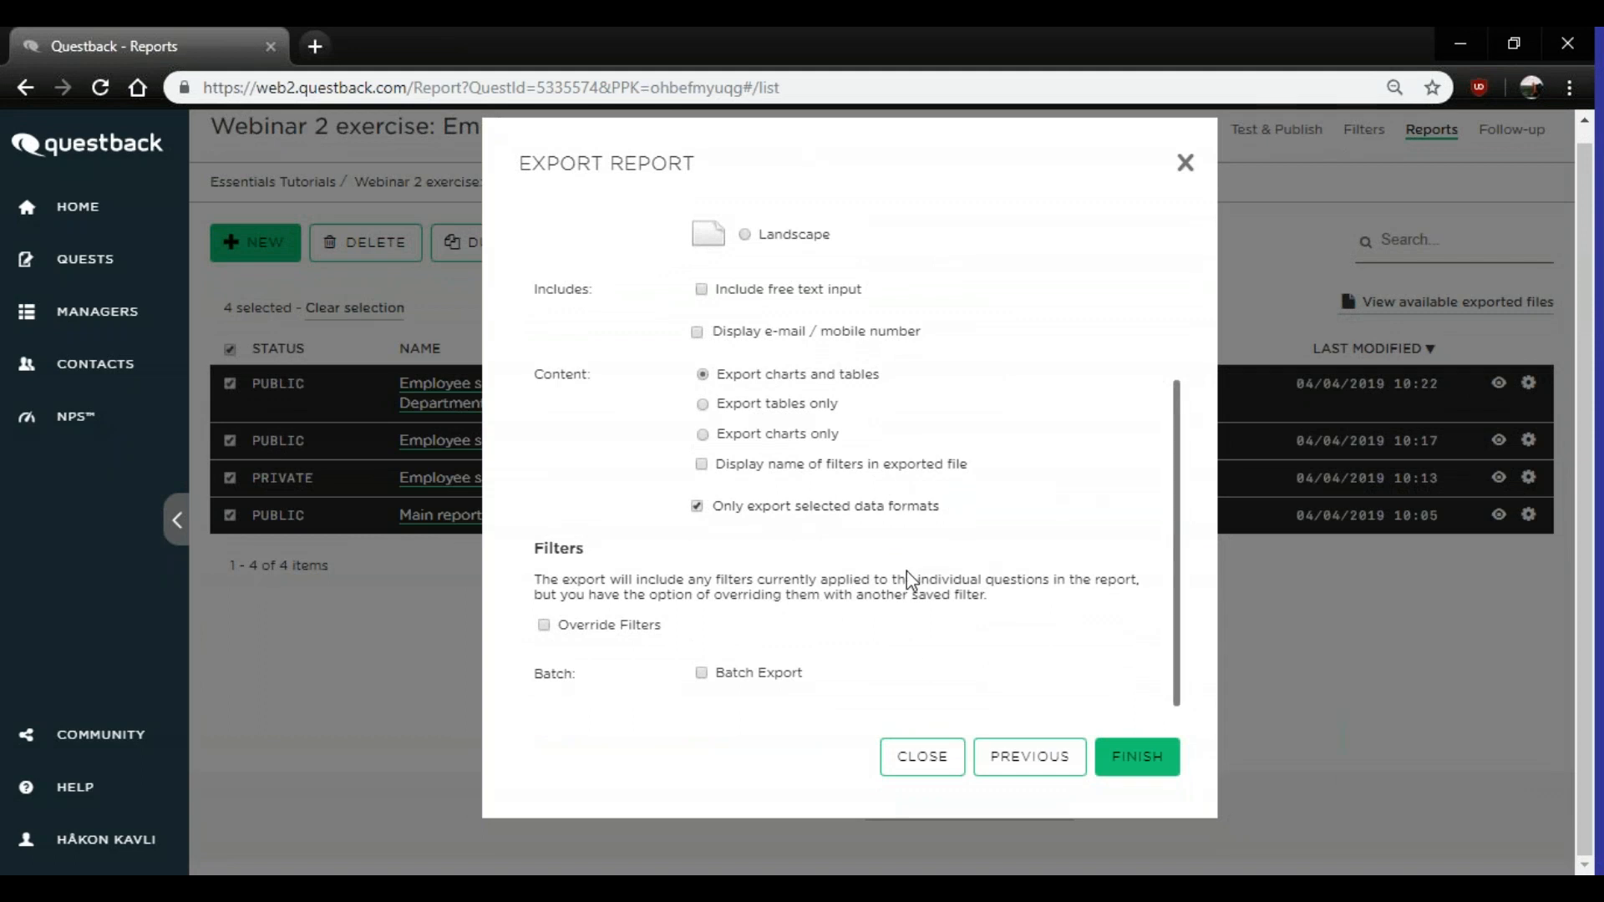
scroll(908, 579, up, 3)
click(715, 297)
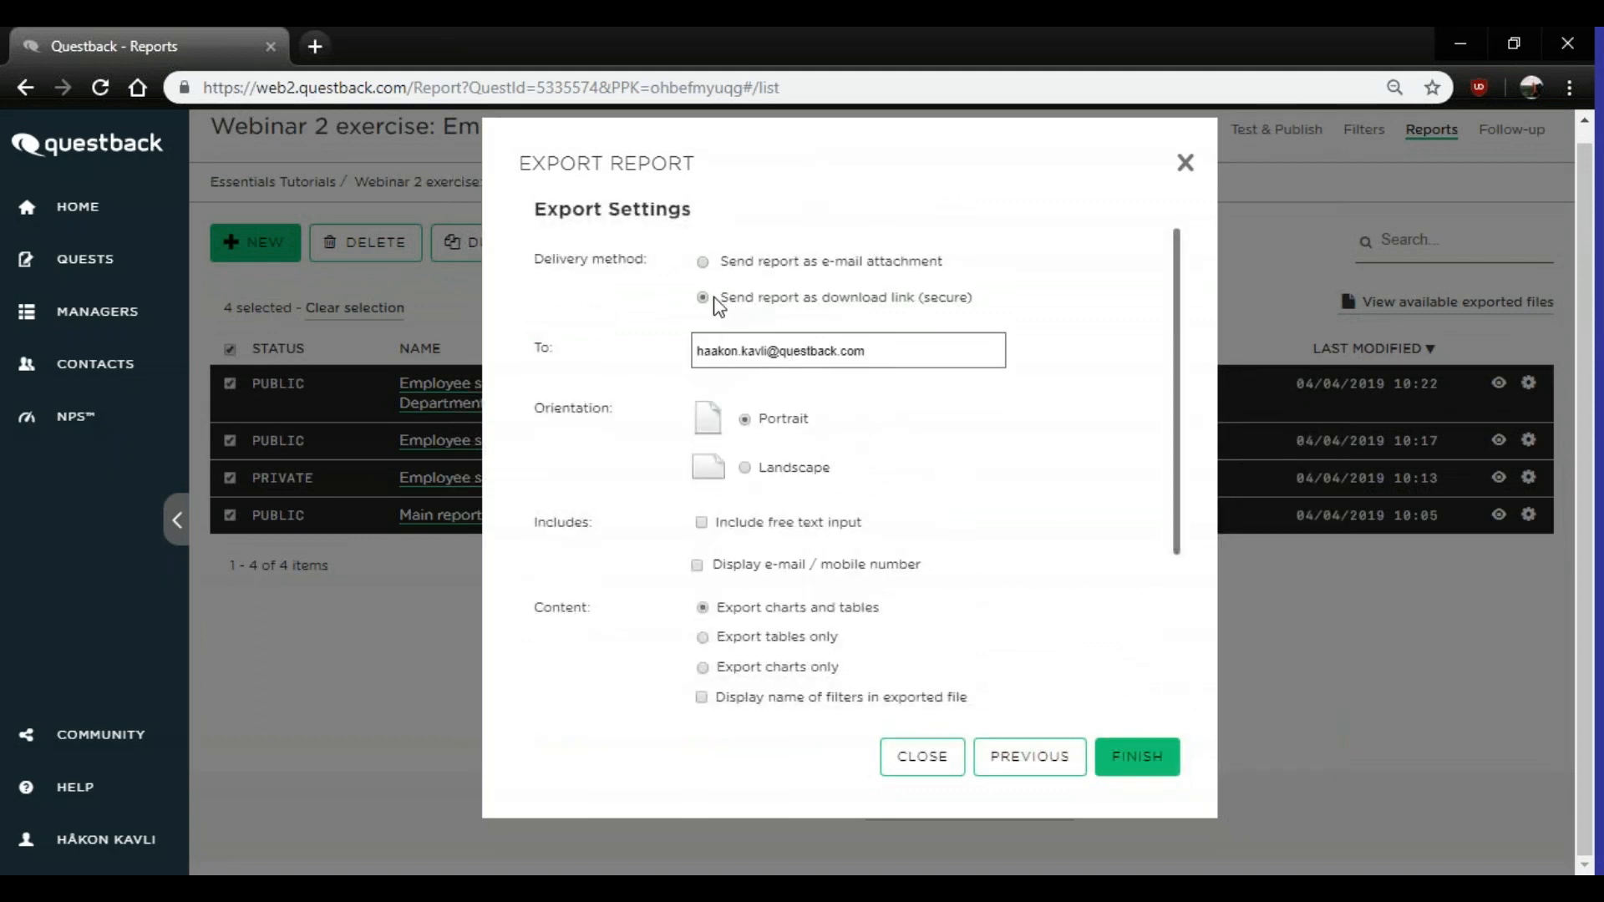
scroll(894, 468, down, 3)
click(1141, 773)
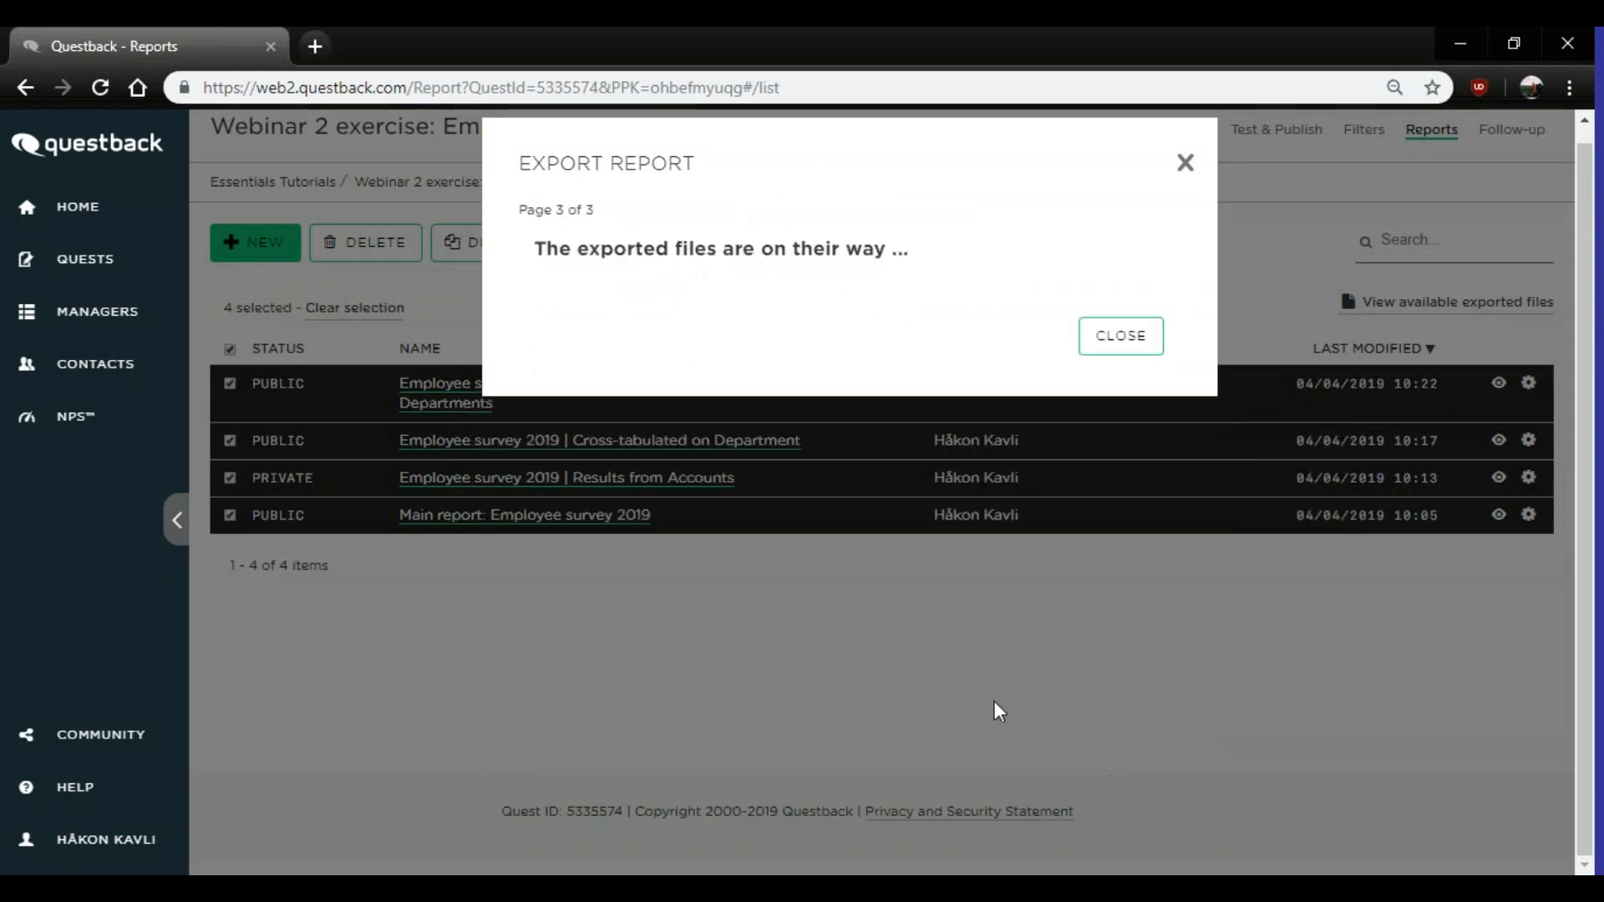
click(1129, 364)
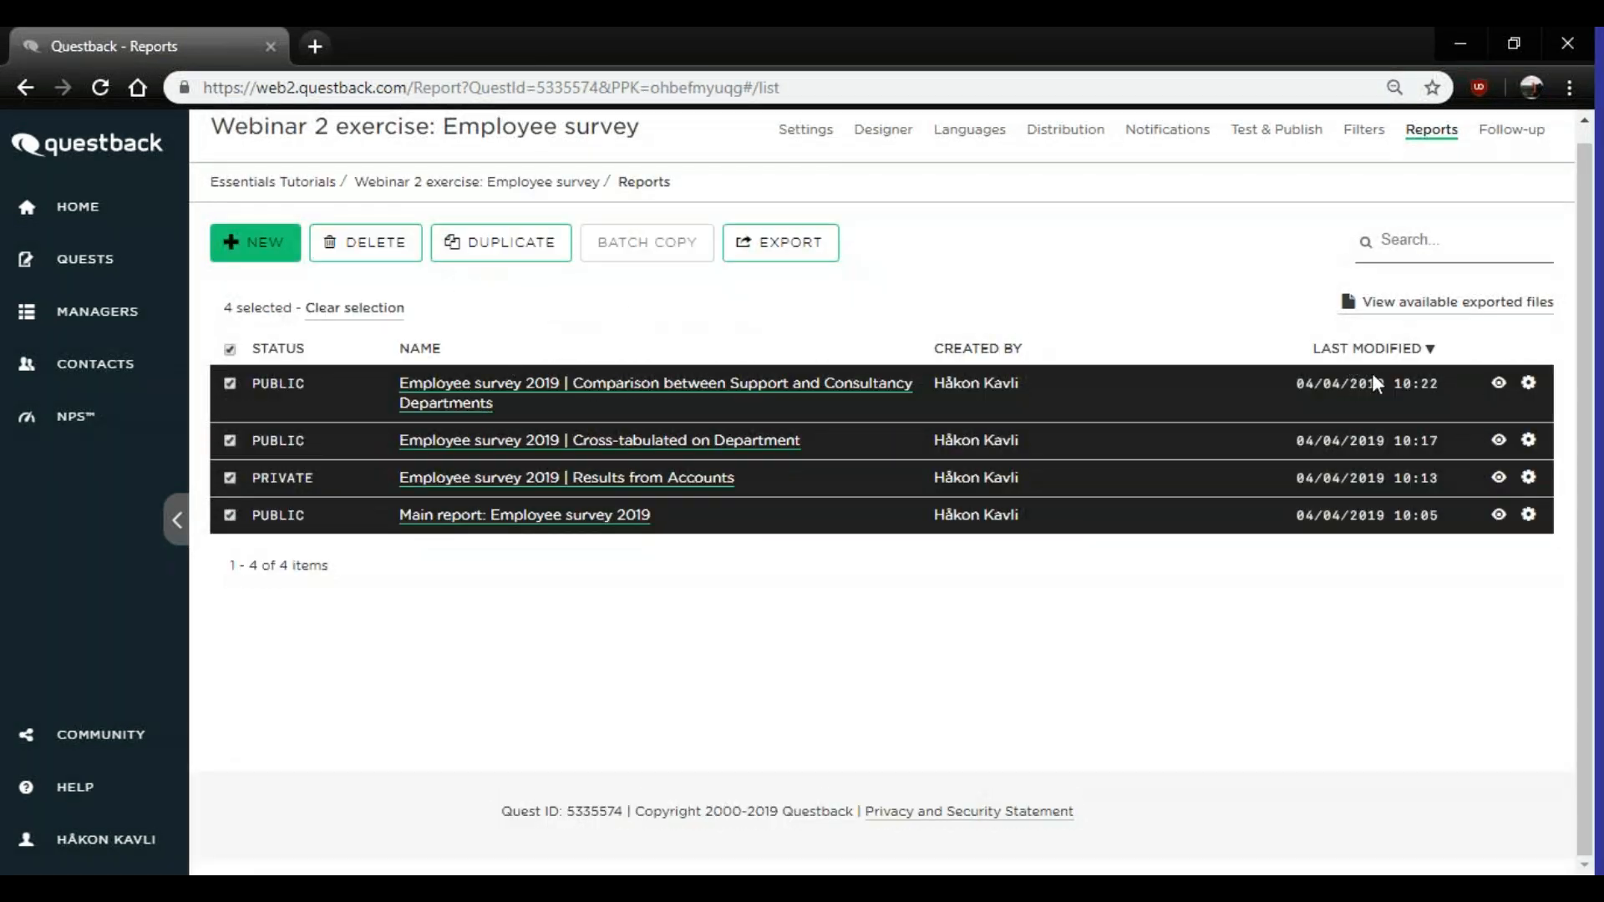
click(792, 256)
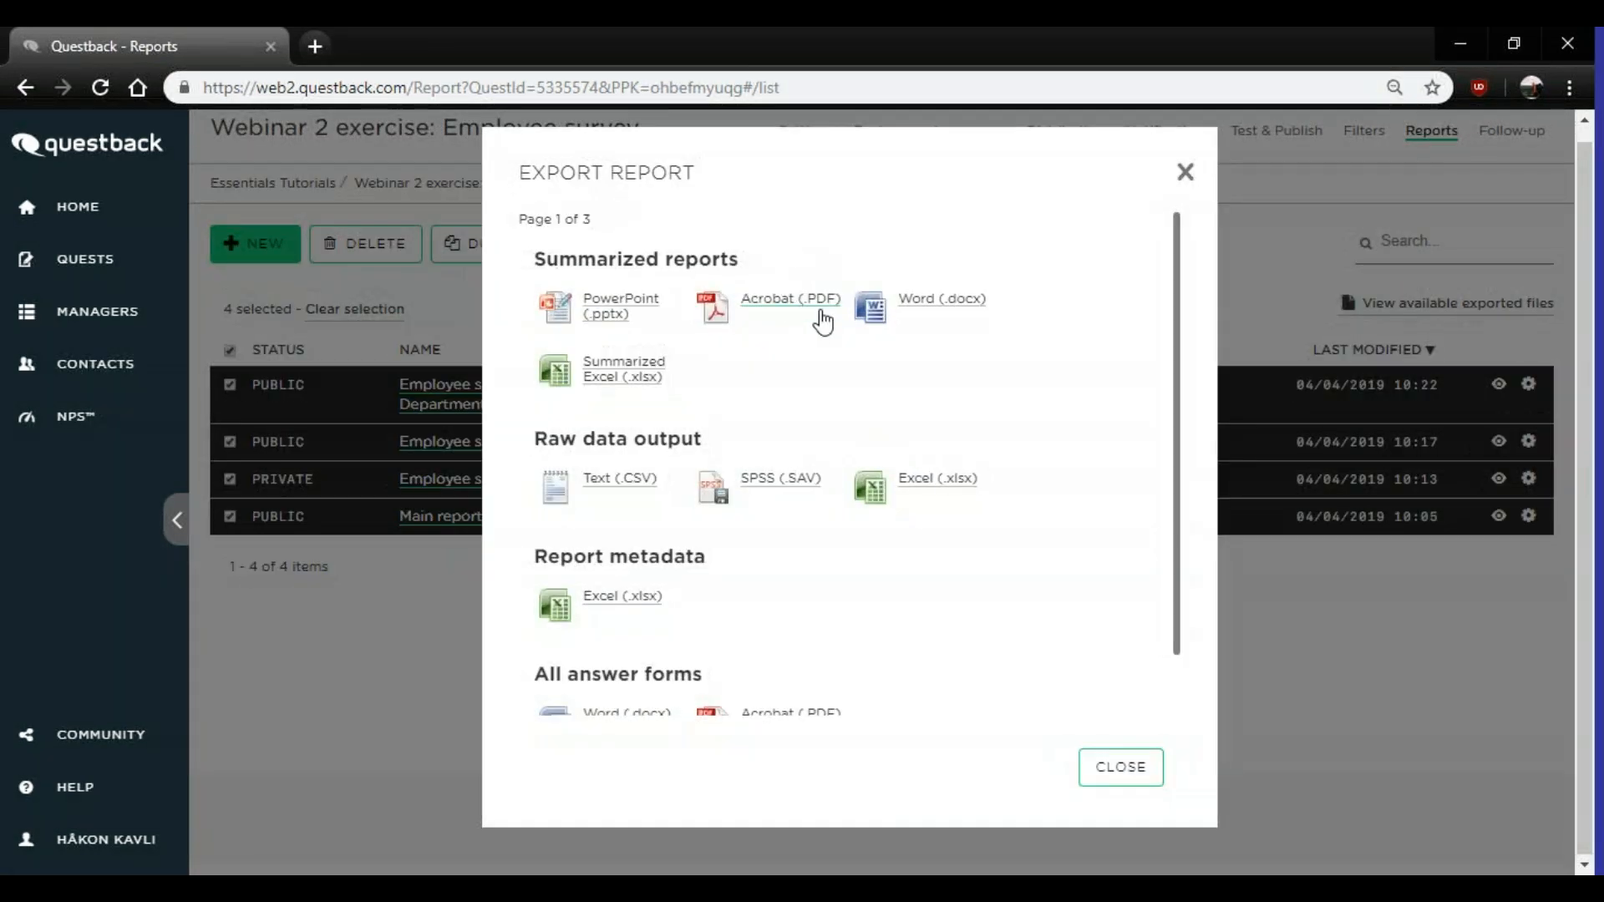
click(611, 314)
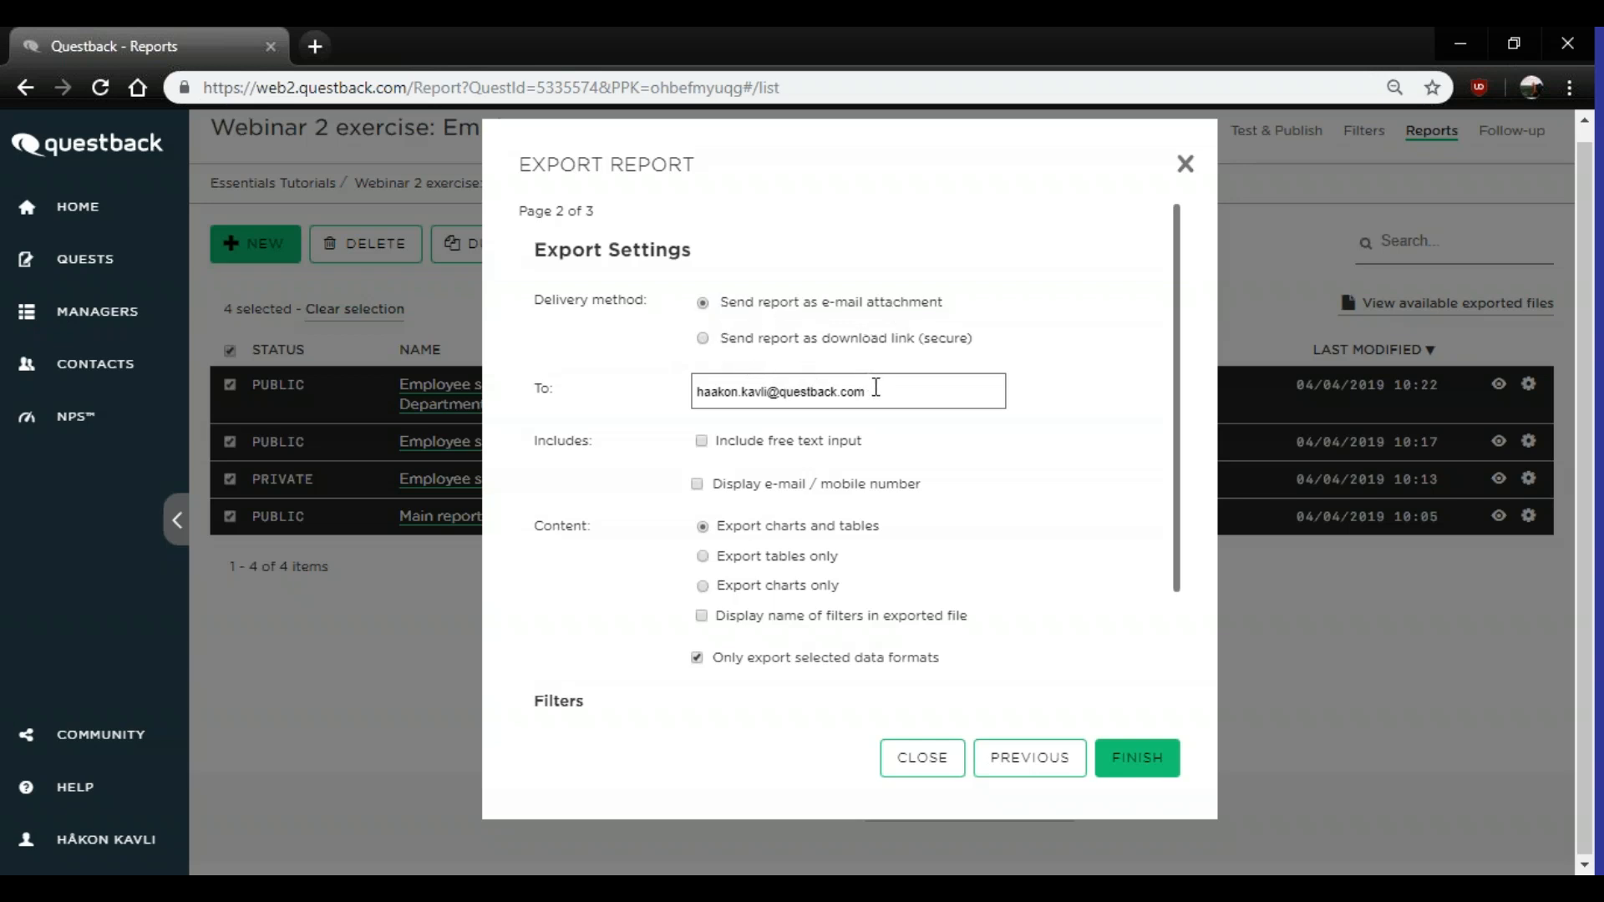
drag(767, 394, 579, 392)
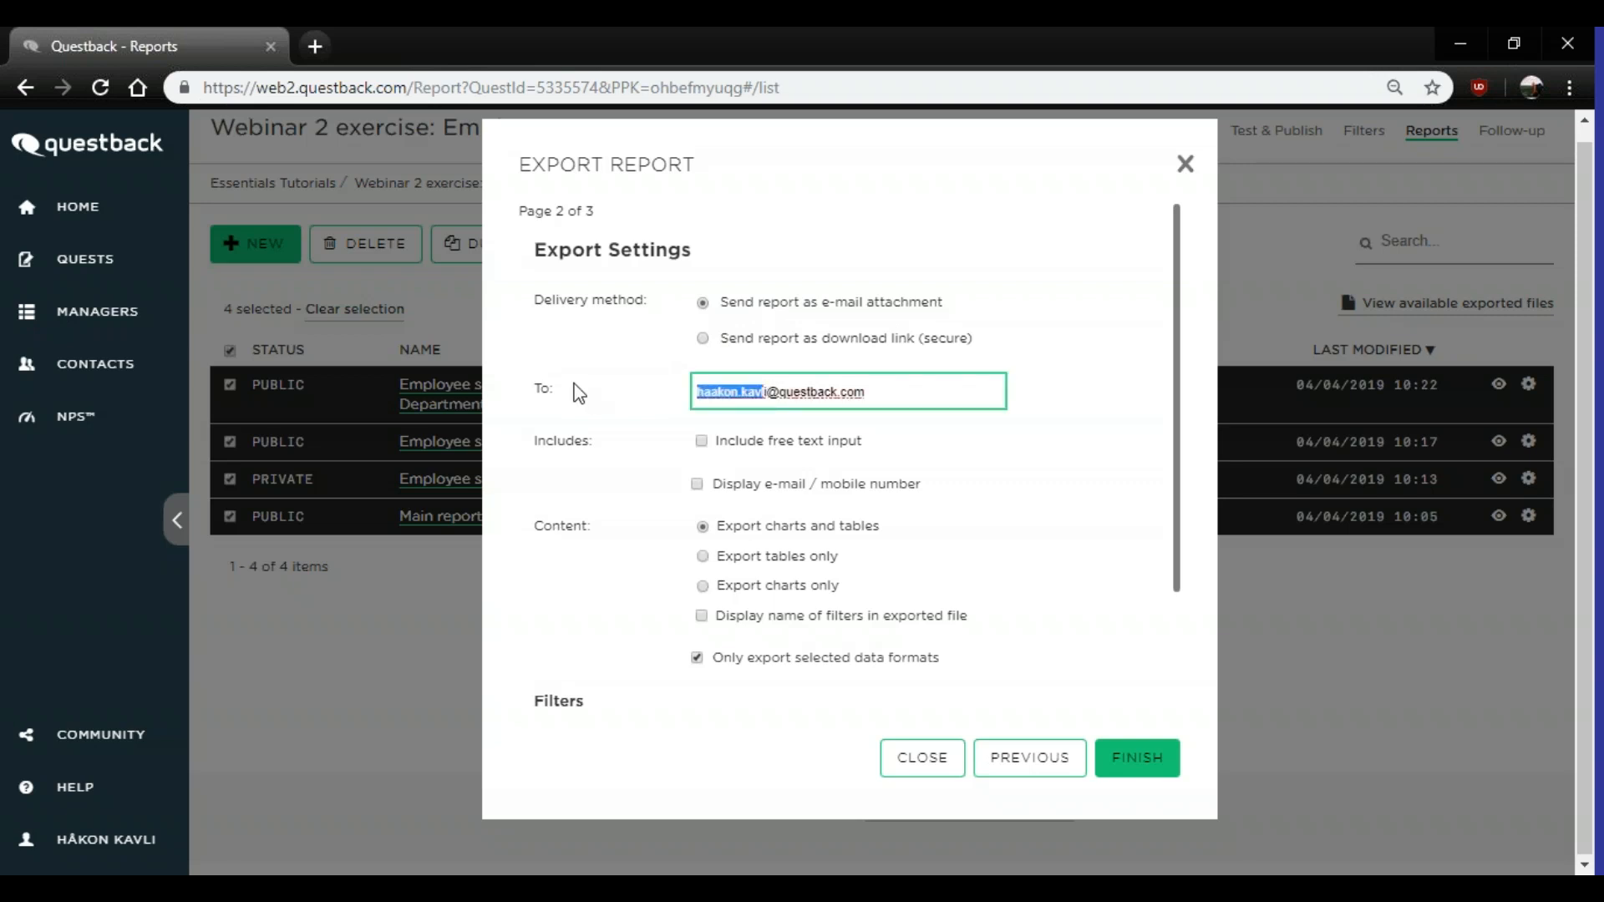
key(BackSpace)
text(colle)
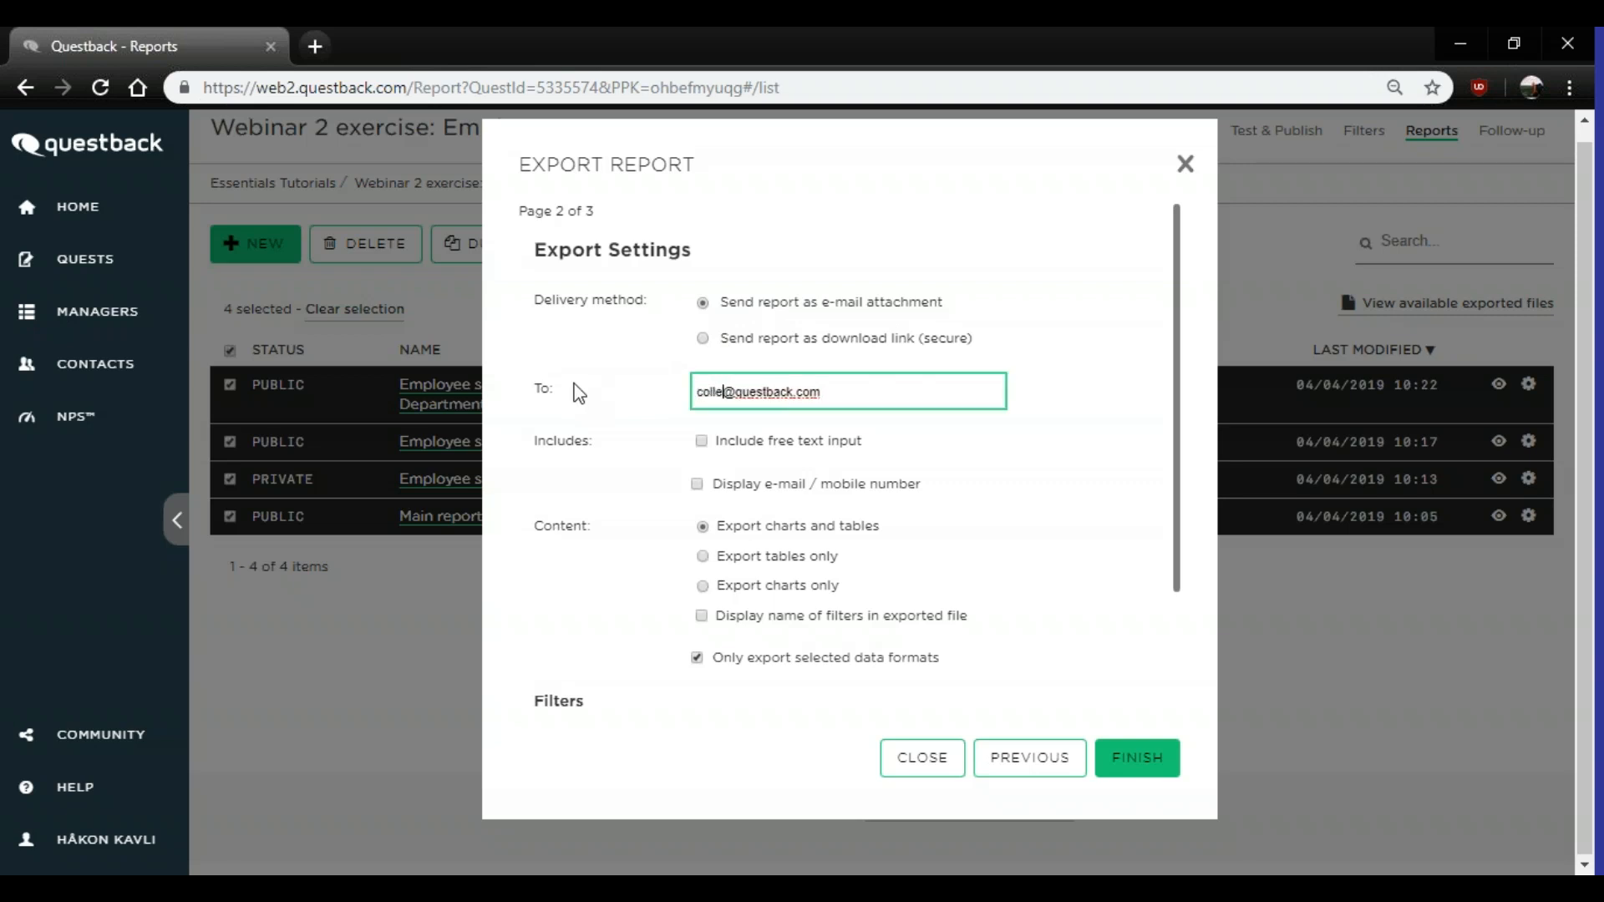
text(ague)
scroll(961, 447, down, 2)
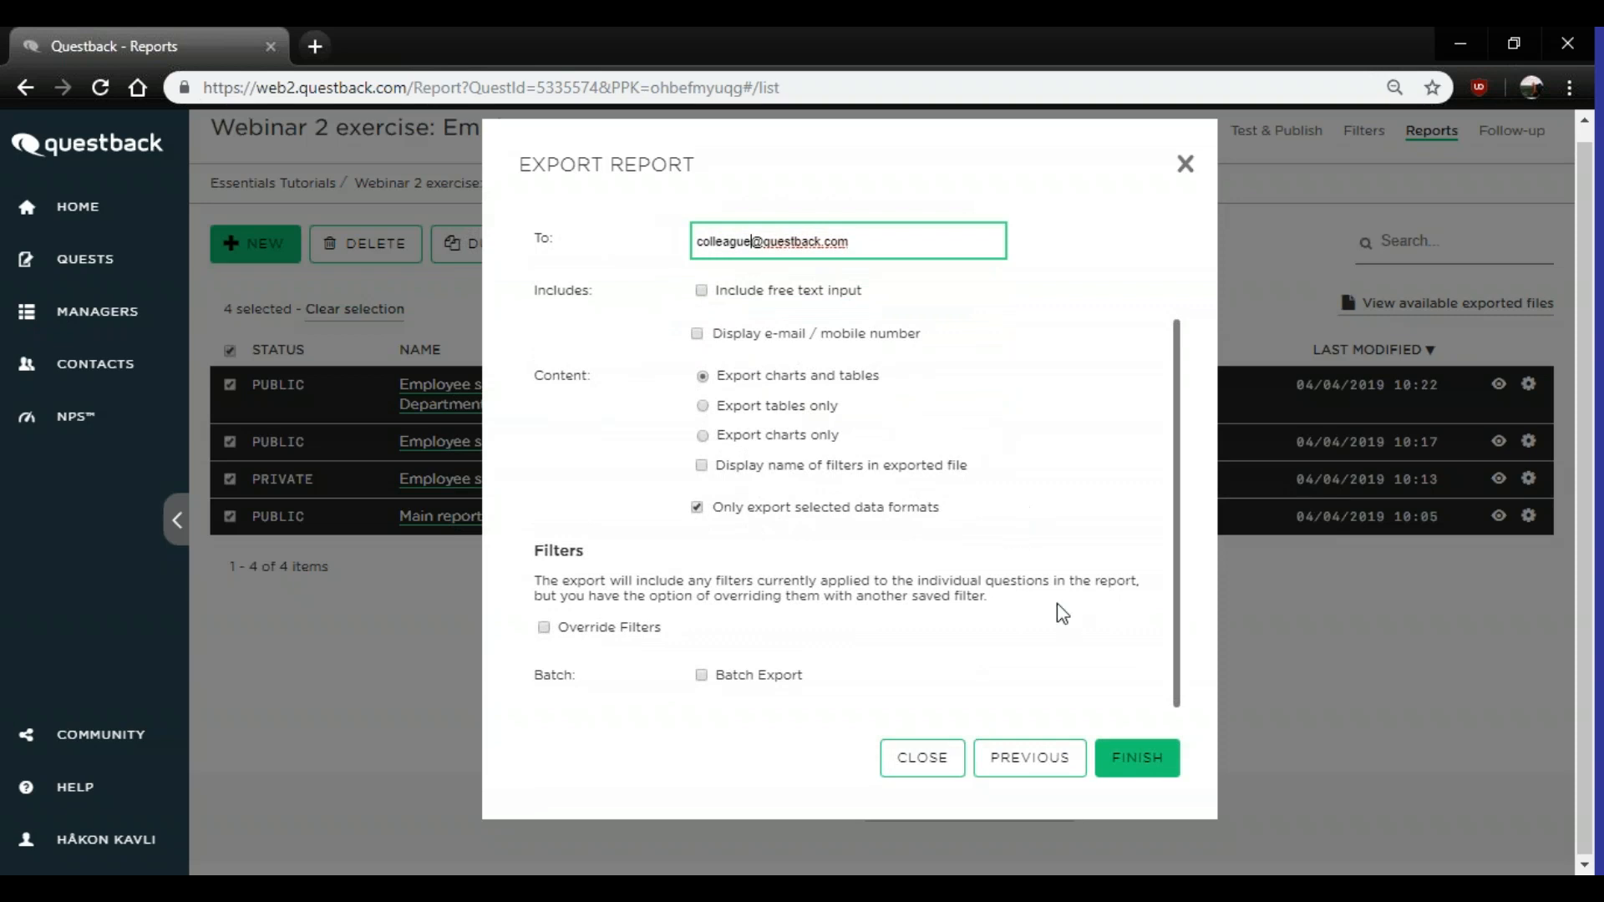
scroll(1086, 678, up, 1)
scroll(1086, 668, up, 1)
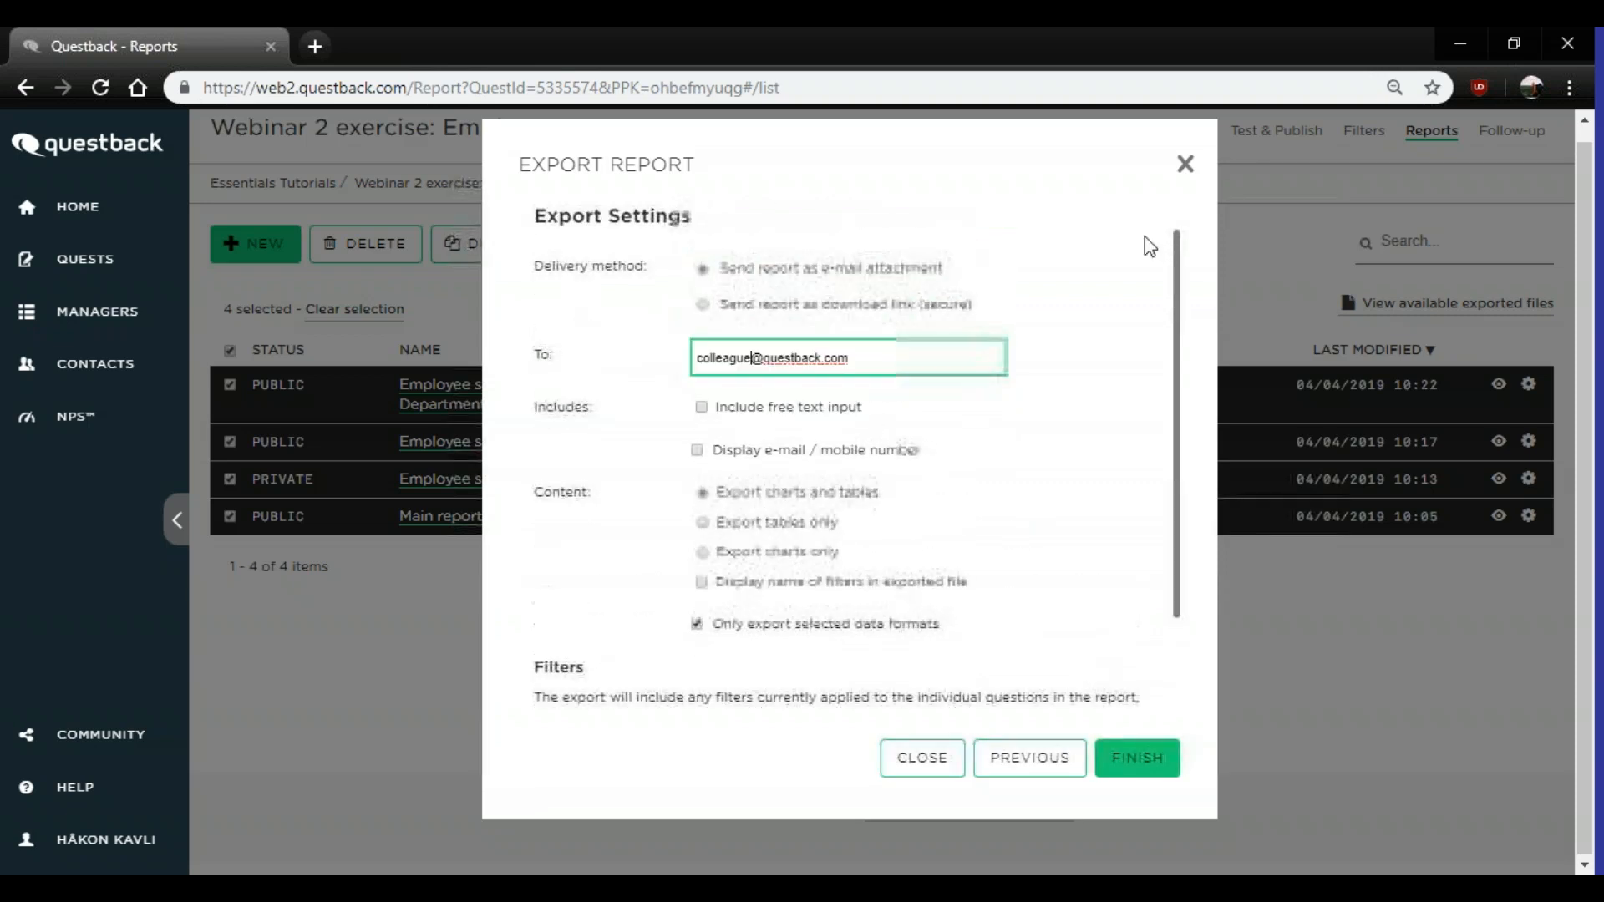
click(1182, 166)
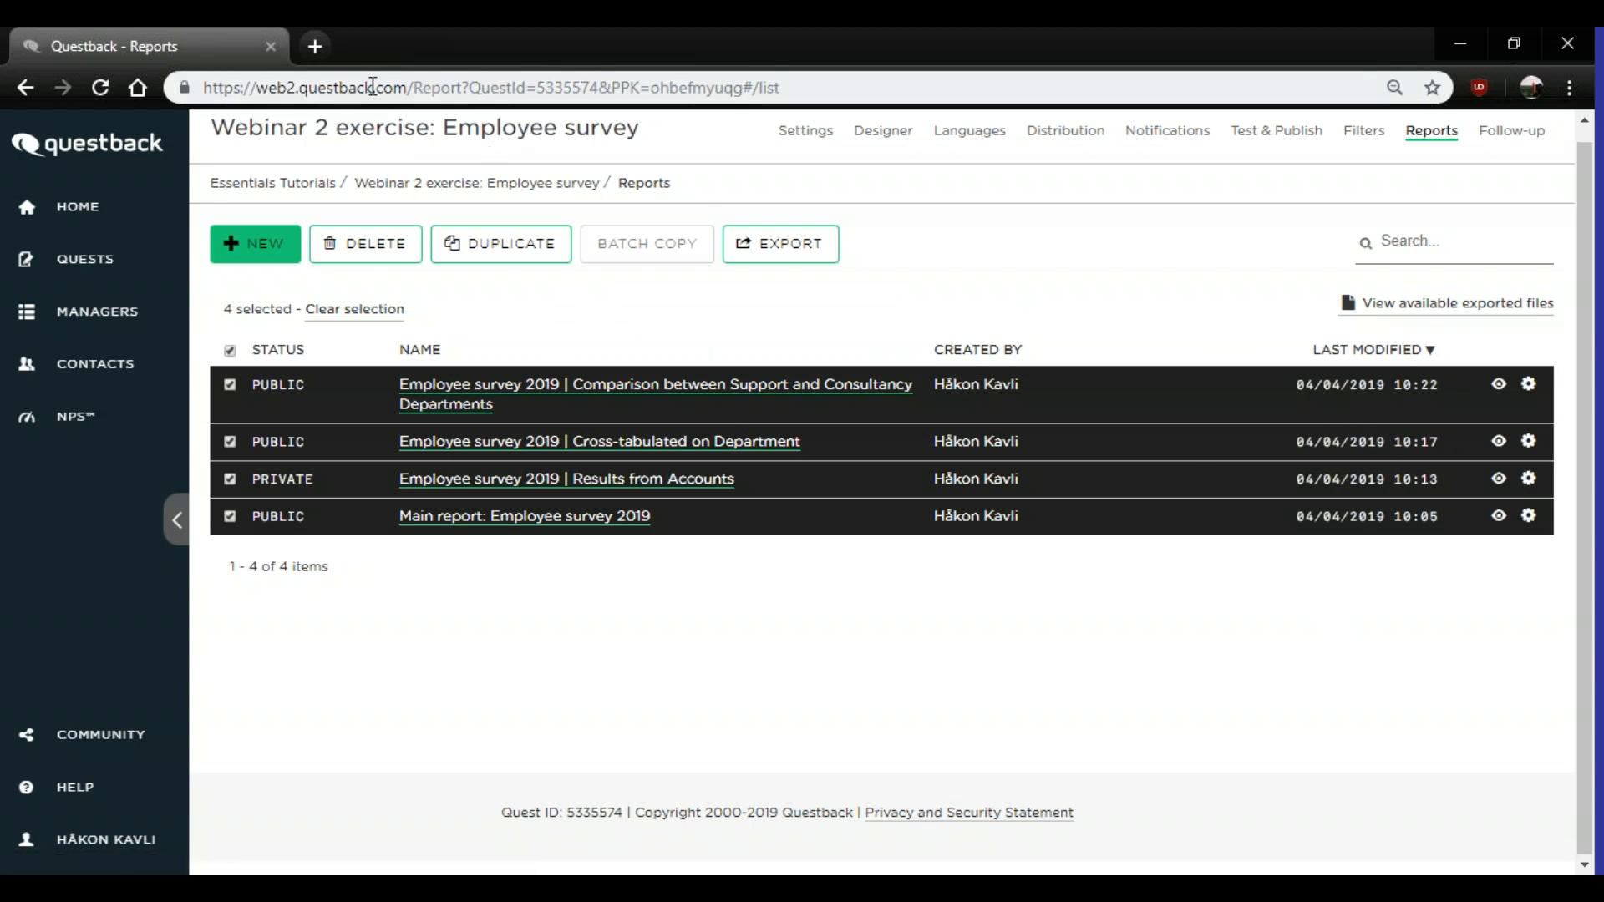
- Search the public Questback community for "reports" and read through the "Questback Essentials - How to use Reports?" article
click(105, 752)
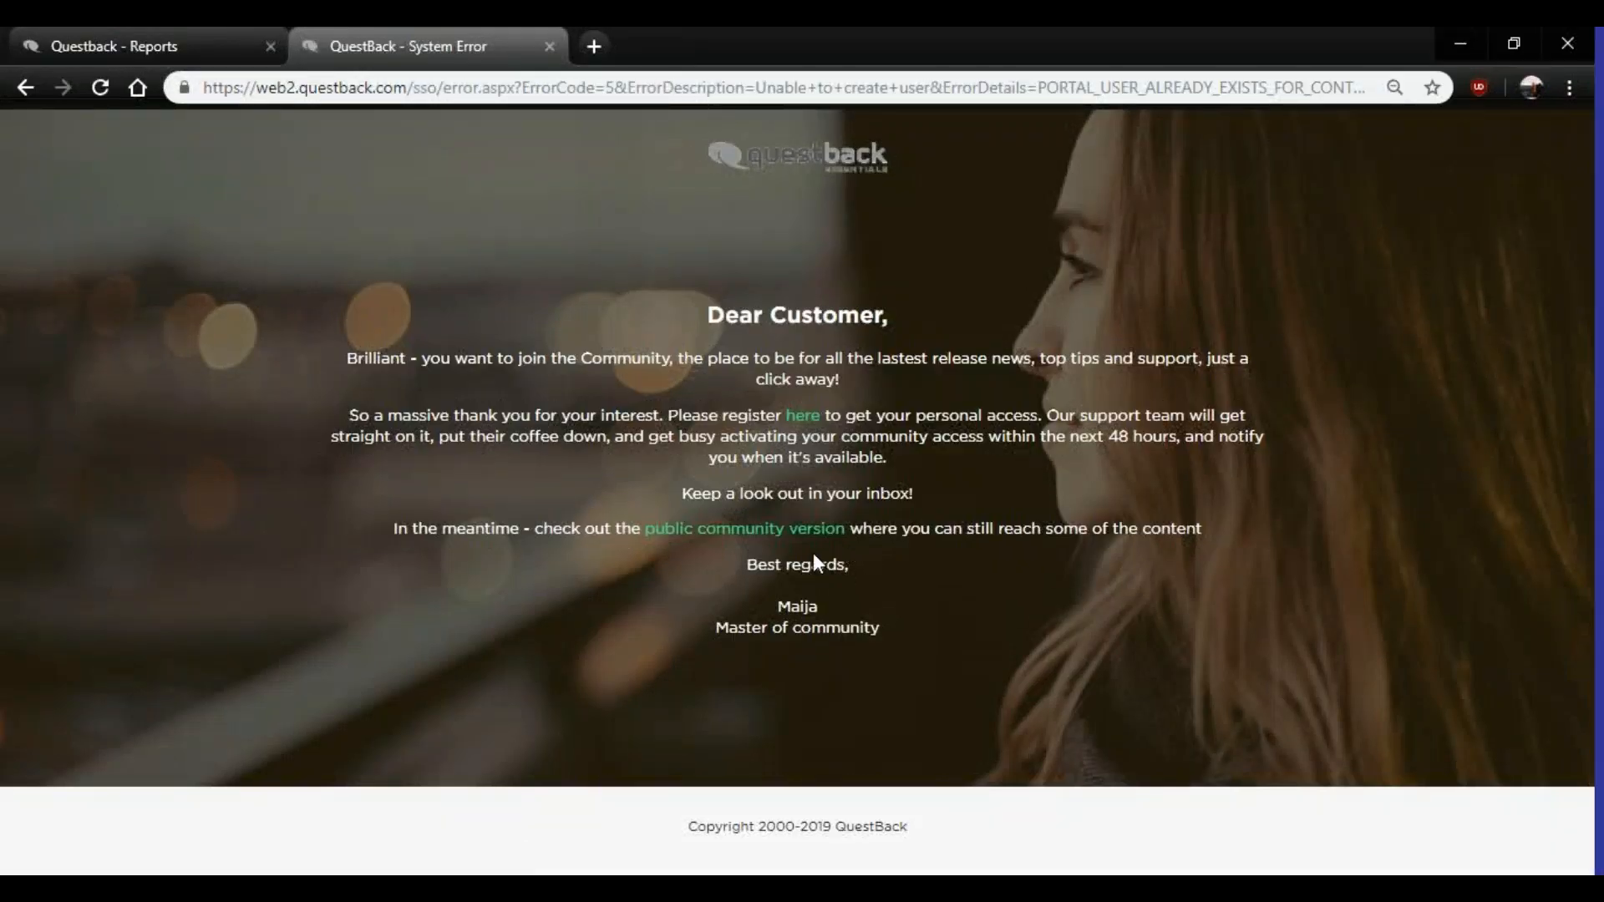
click(769, 535)
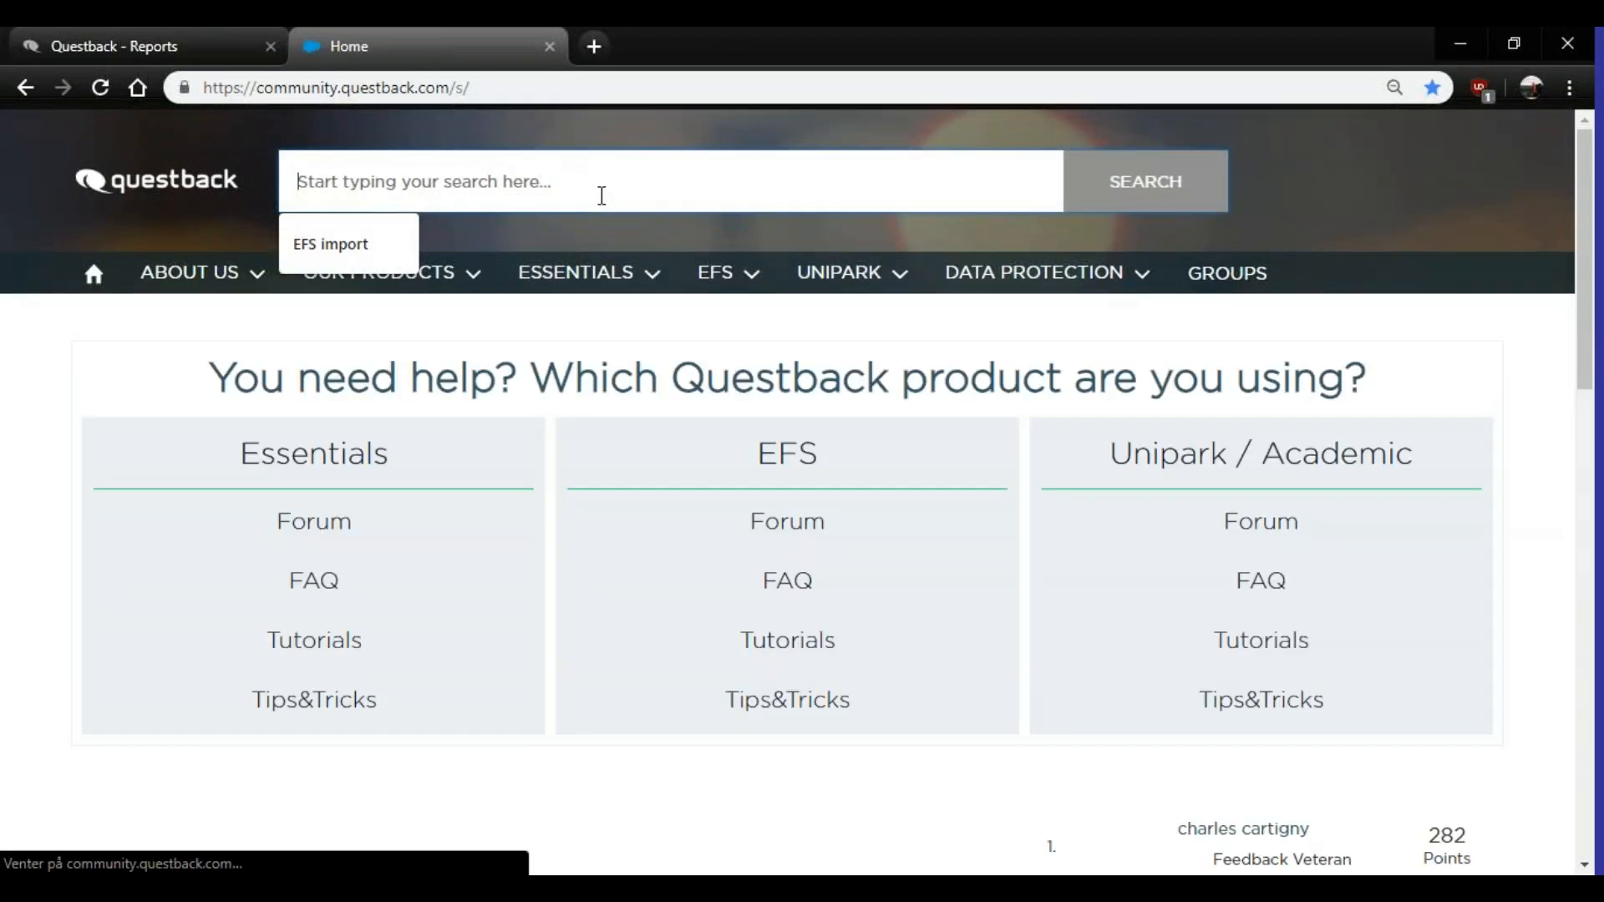
text(r)
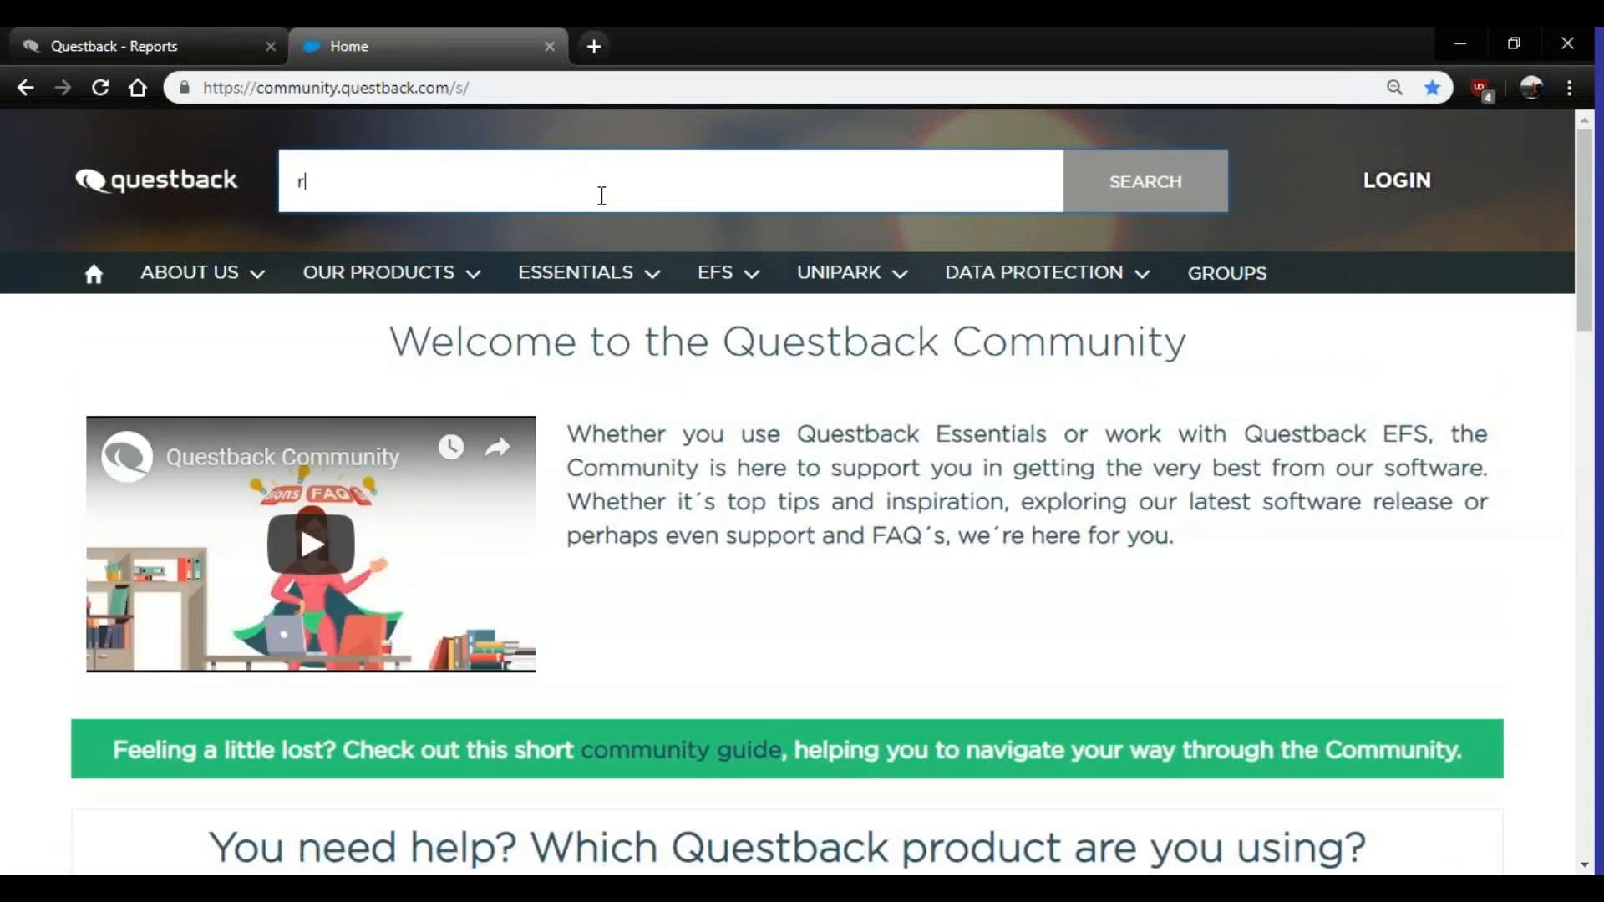
text(eports)
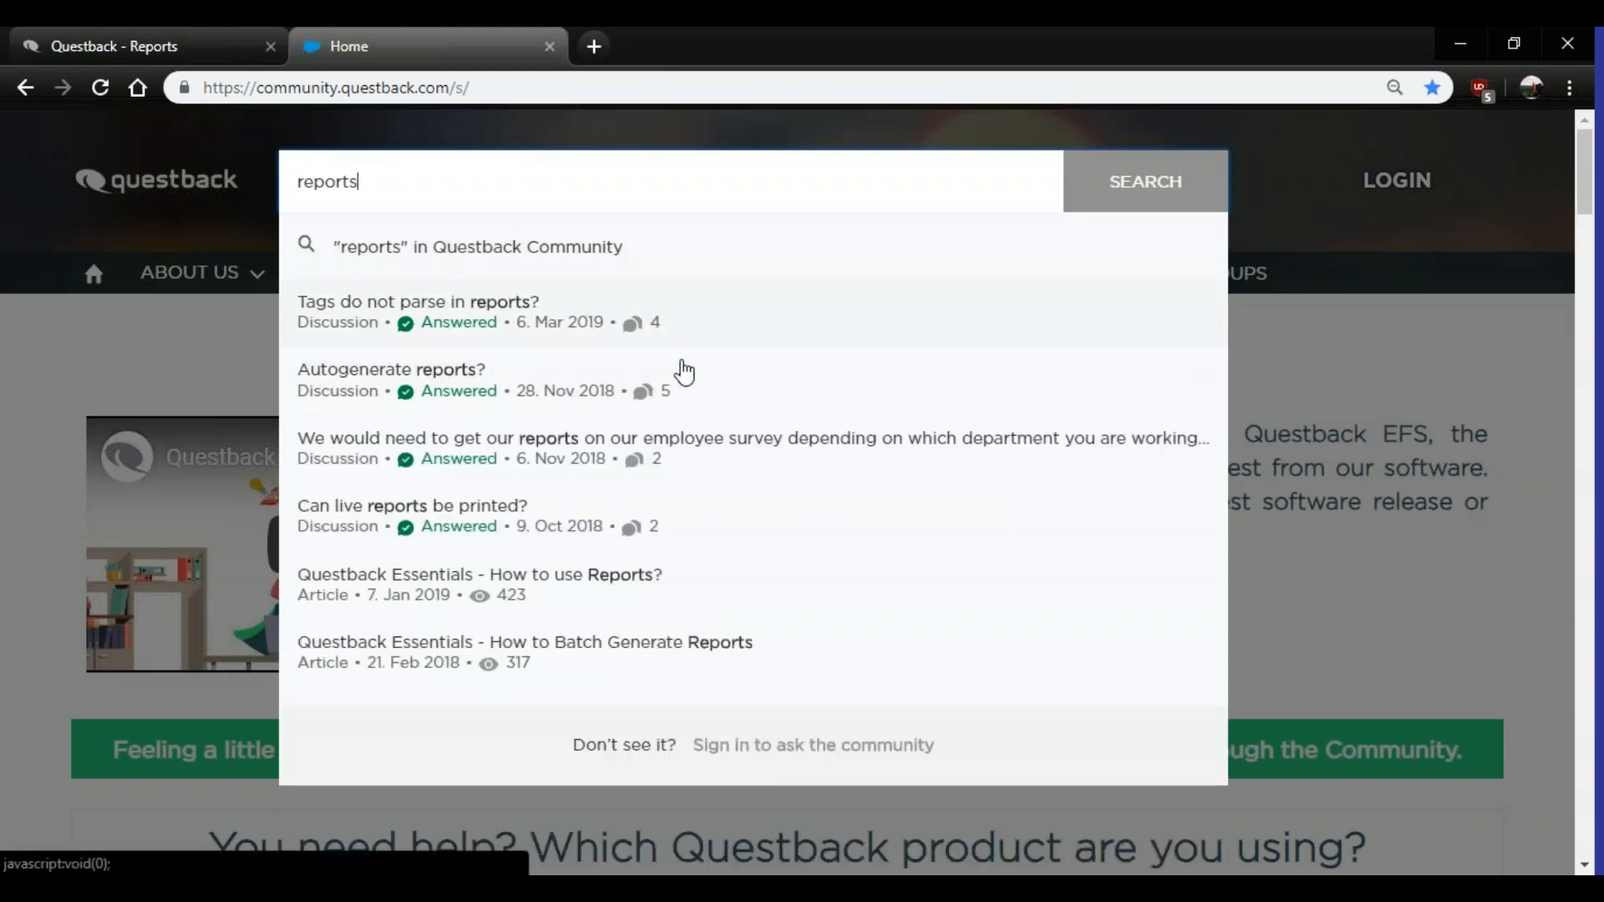
click(445, 580)
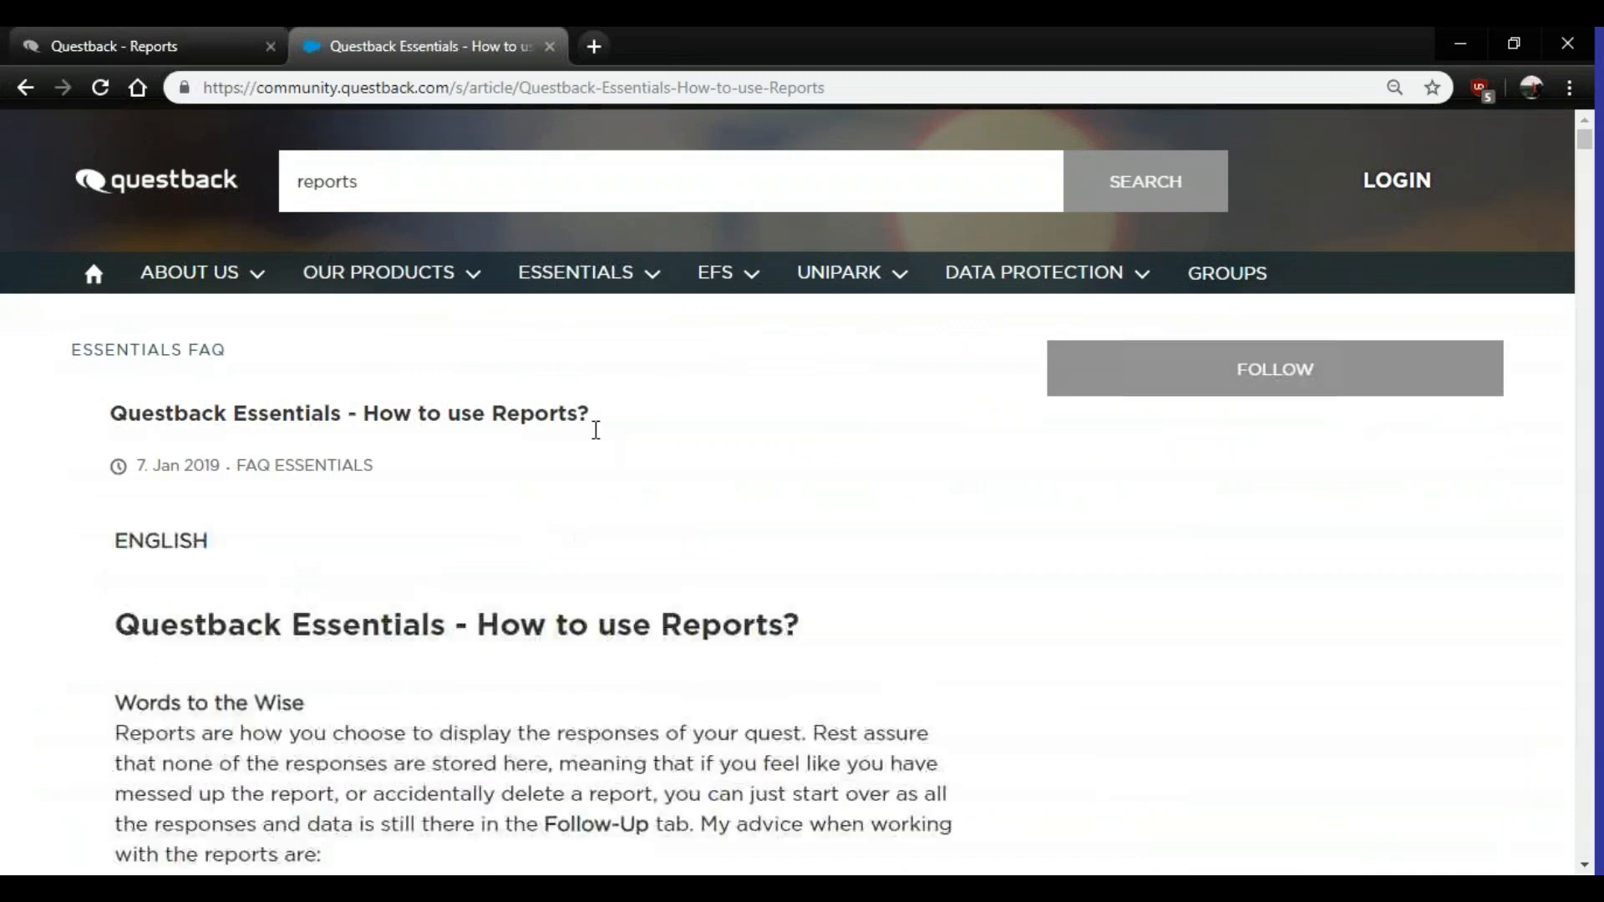
scroll(618, 457, down, 1)
scroll(618, 457, down, 7)
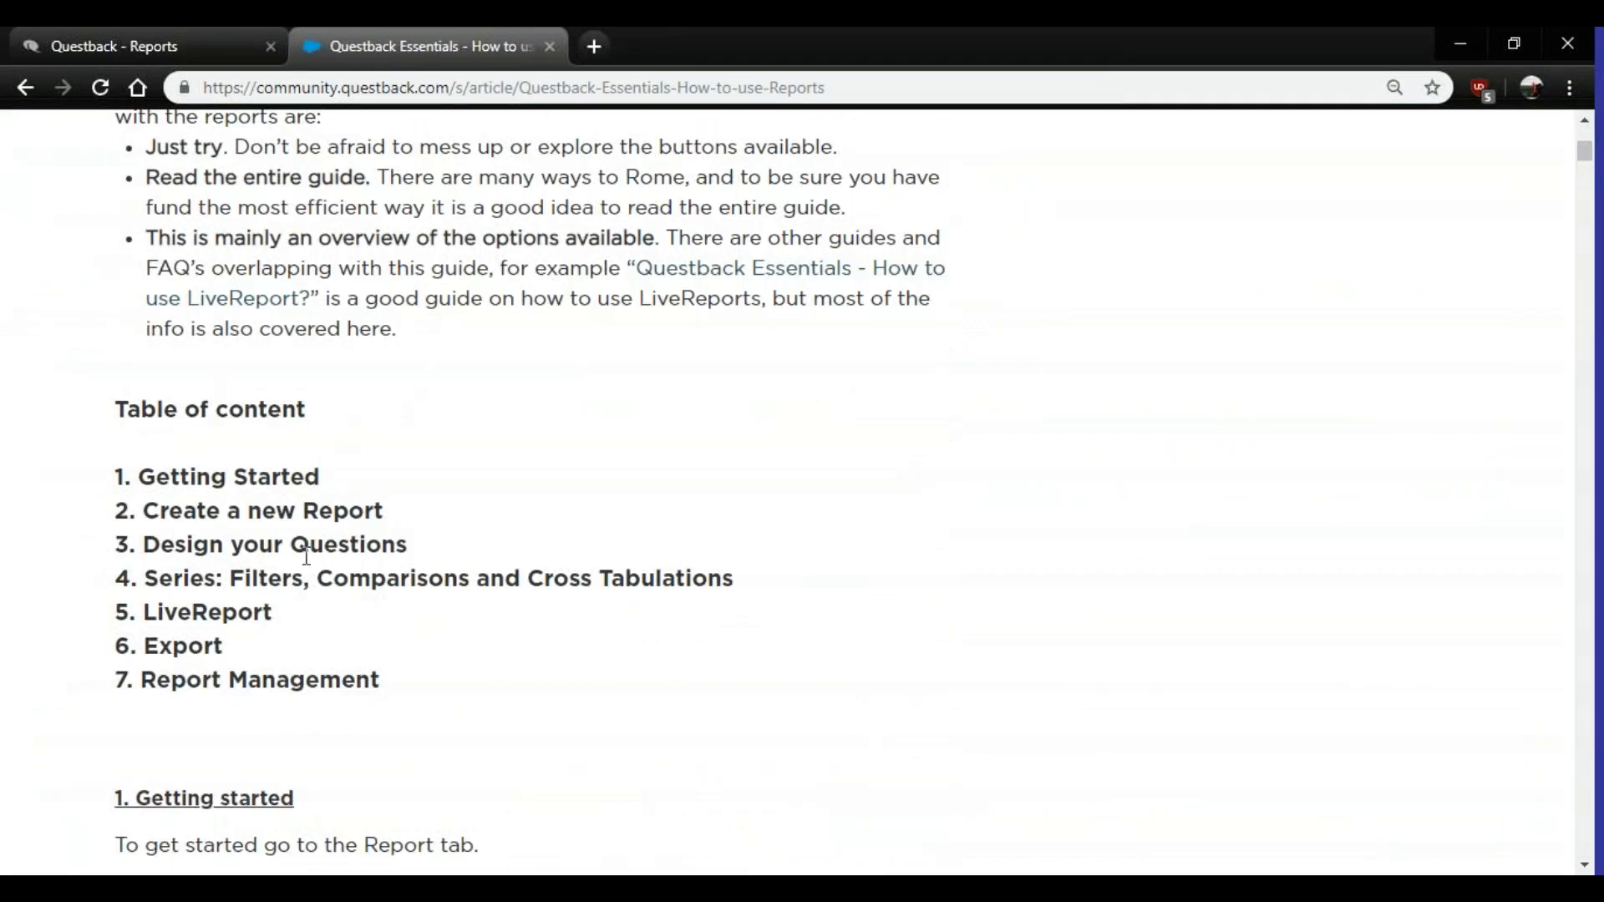
scroll(491, 487, down, 6)
scroll(614, 422, down, 6)
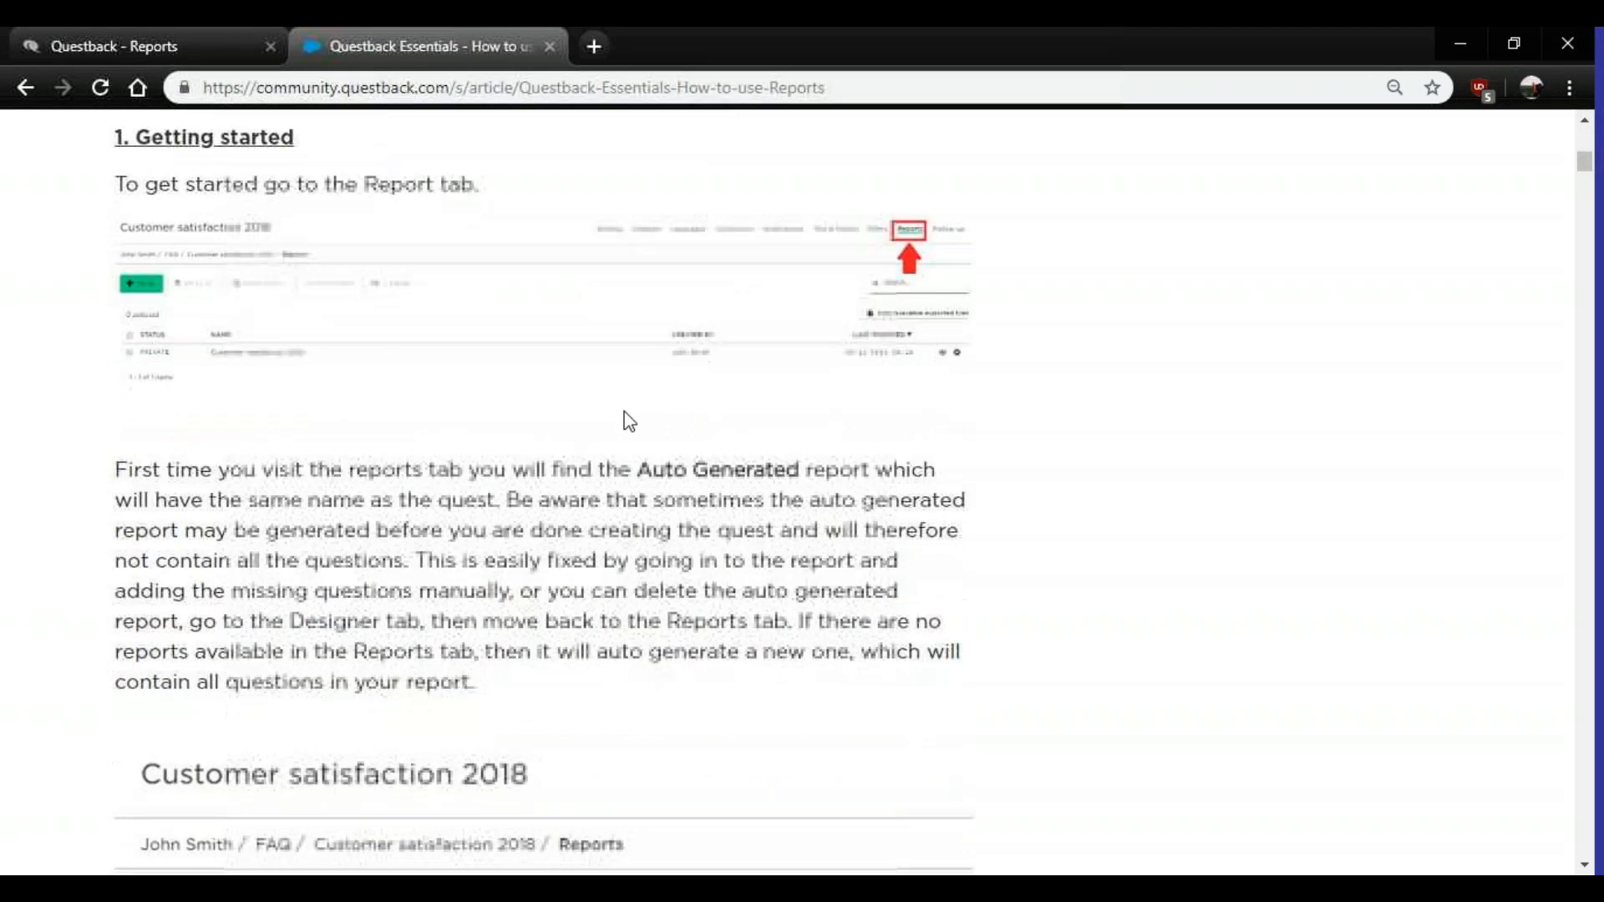
scroll(606, 424, down, 7)
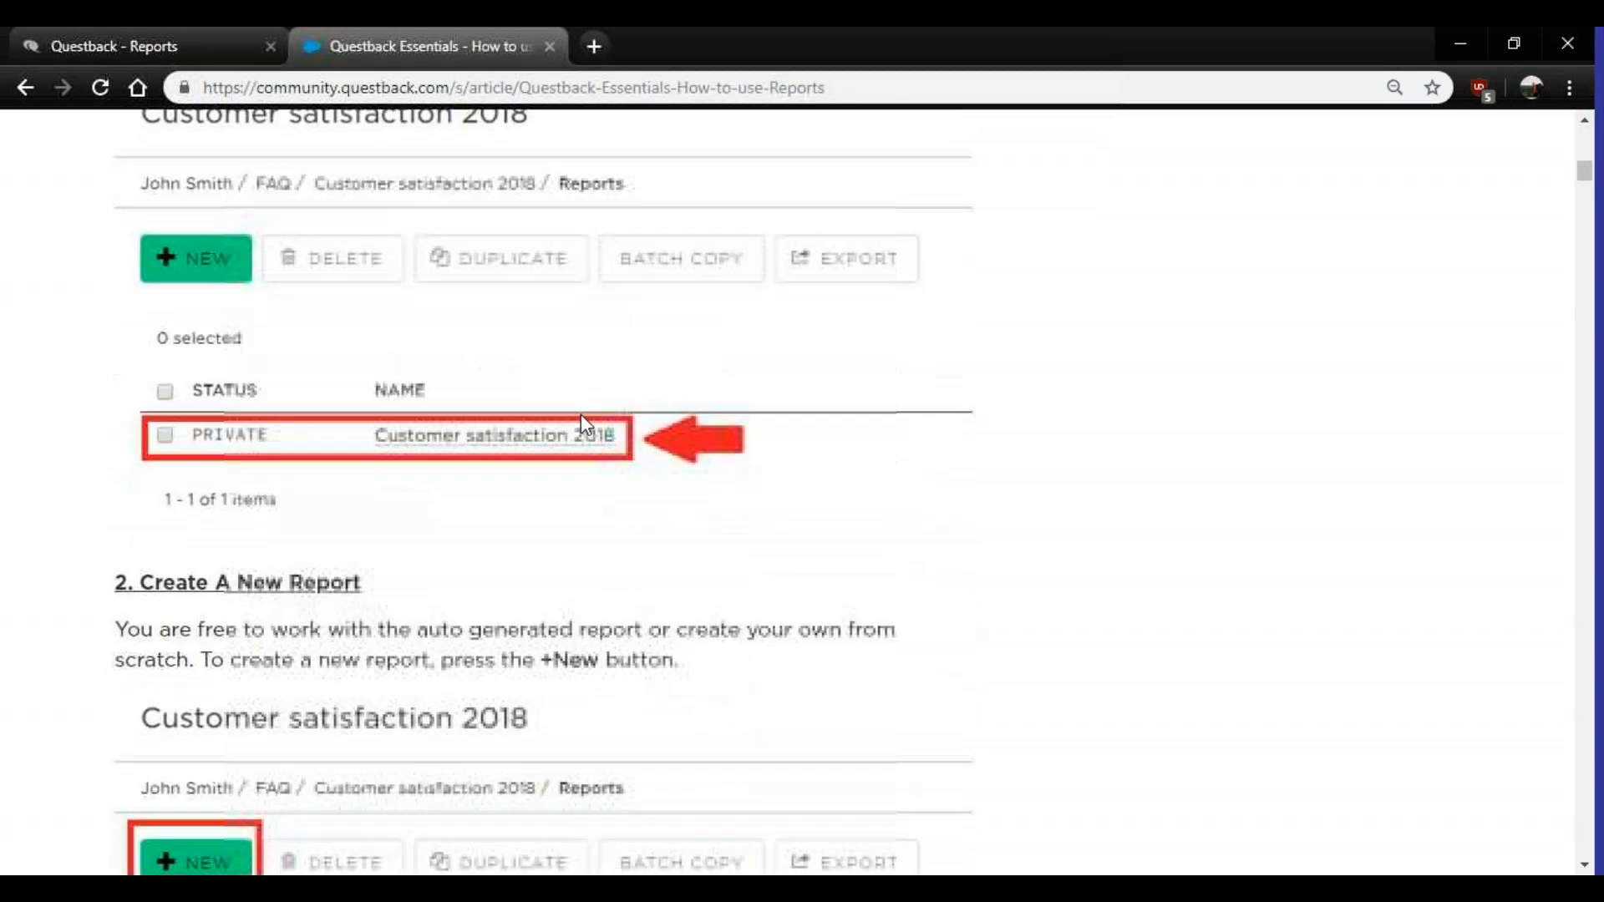
scroll(580, 408, down, 3)
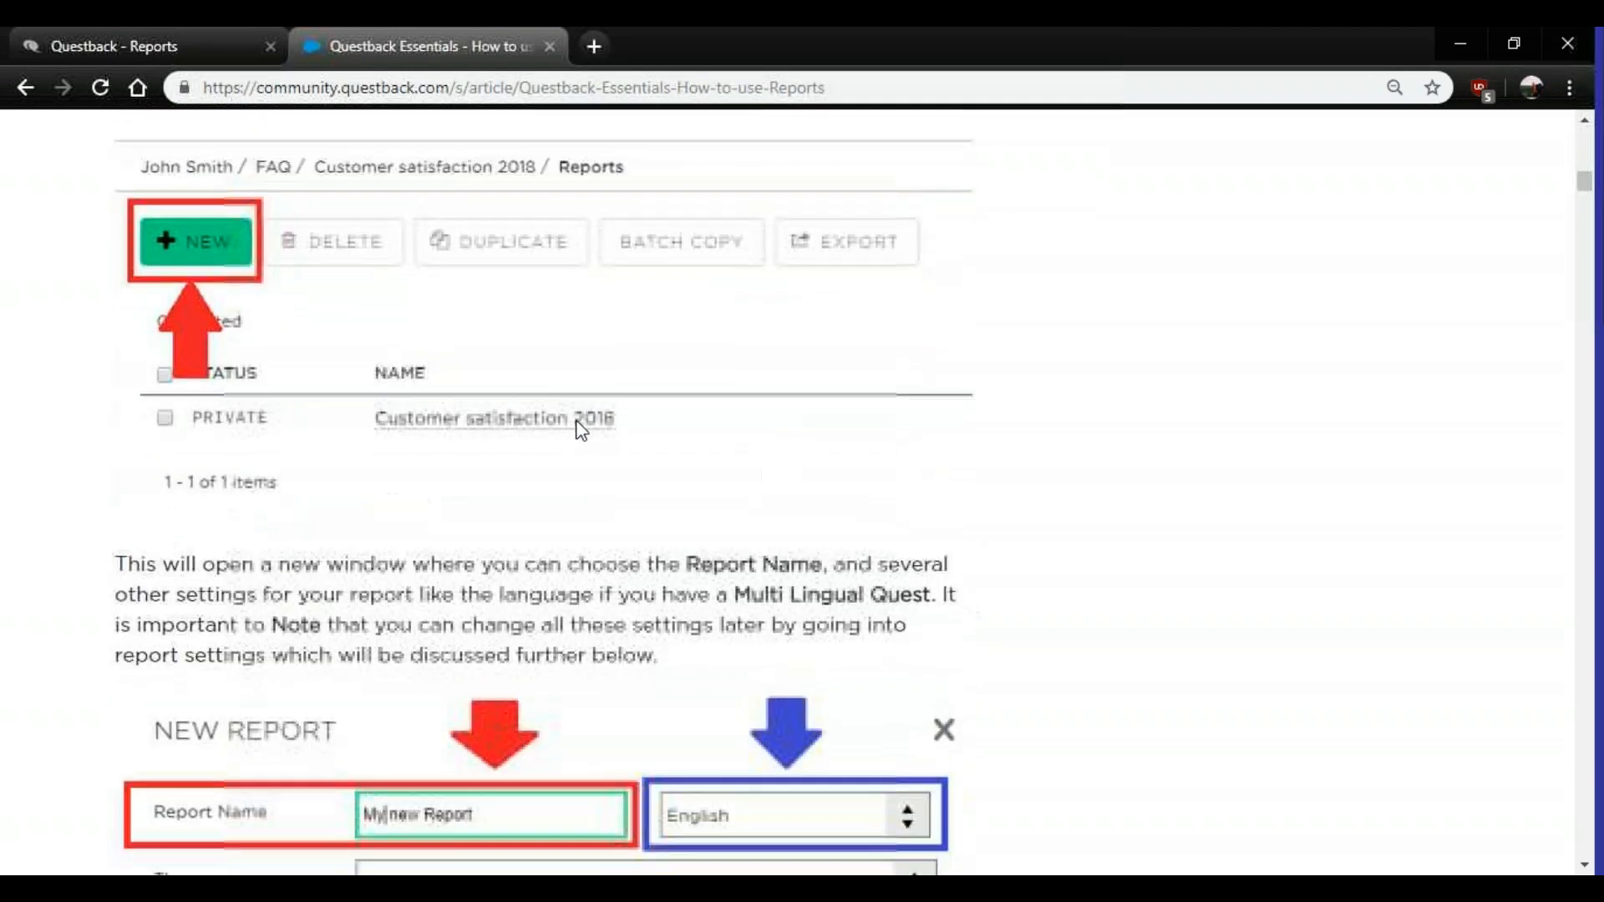
- Return to the employee survey, open its follow-up page, and sort the responses by respondent in descending and then ascending order
click(116, 33)
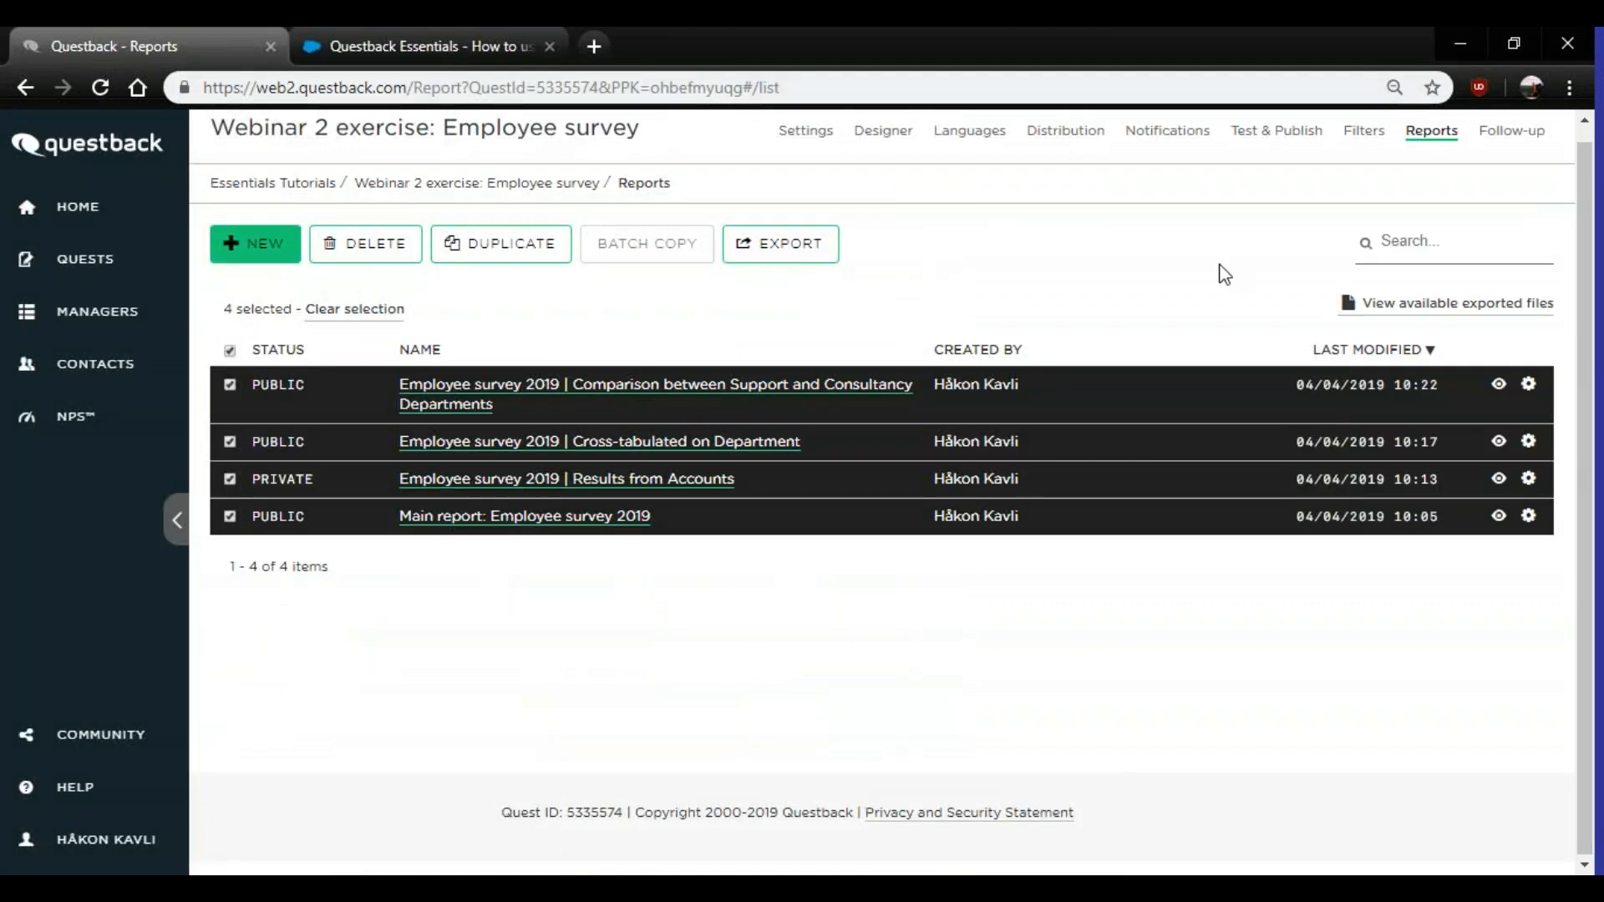
click(1513, 141)
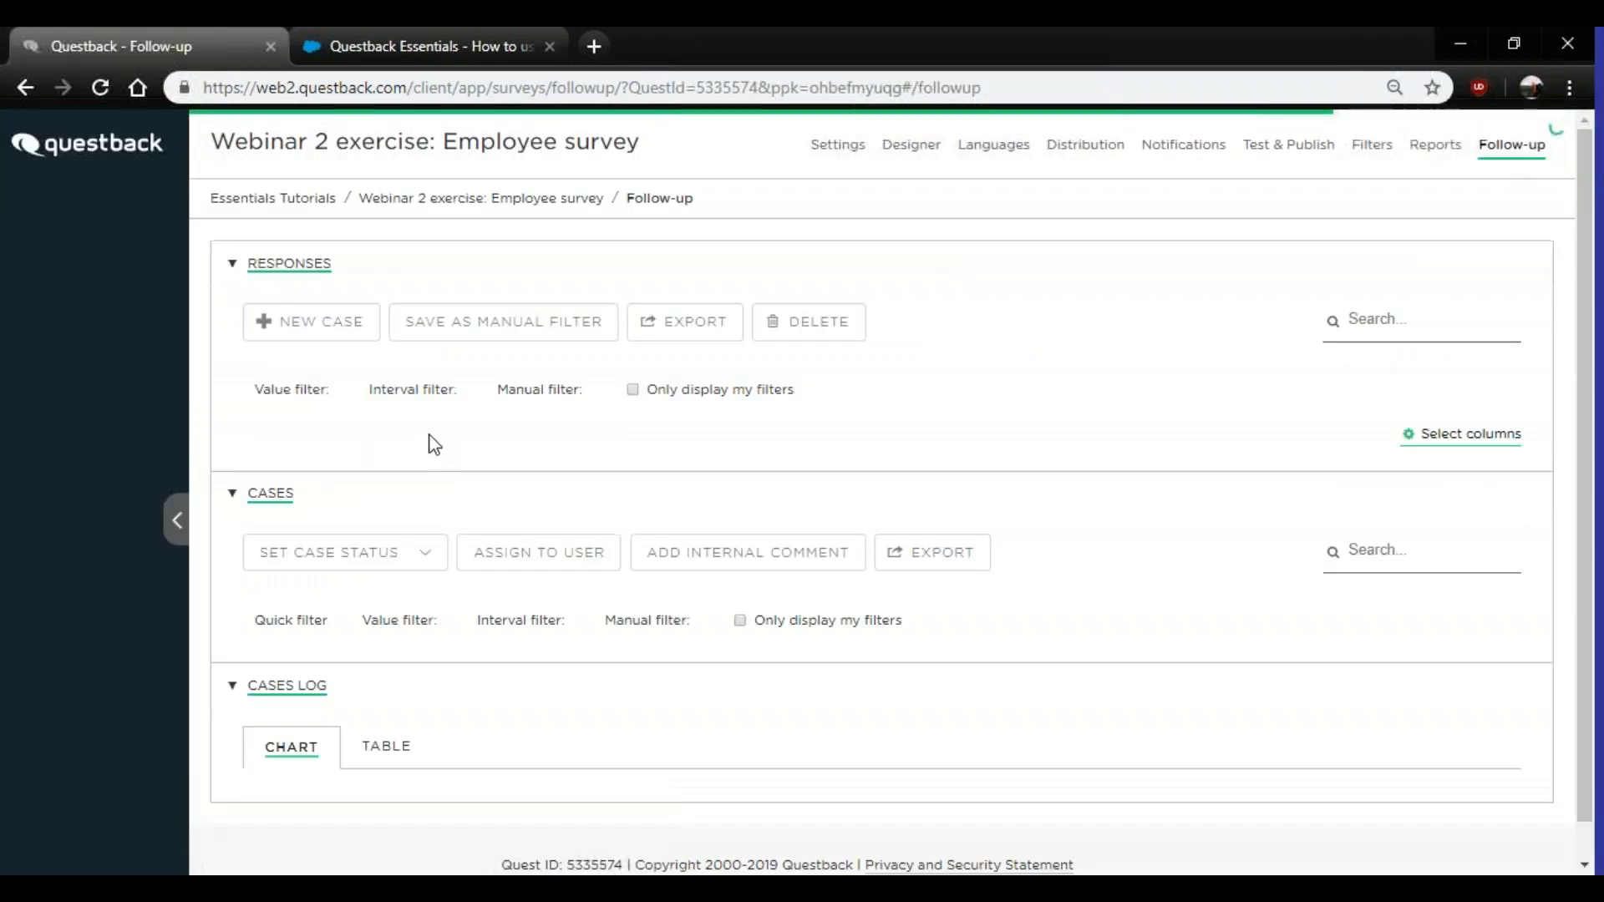
scroll(483, 505, down, 3)
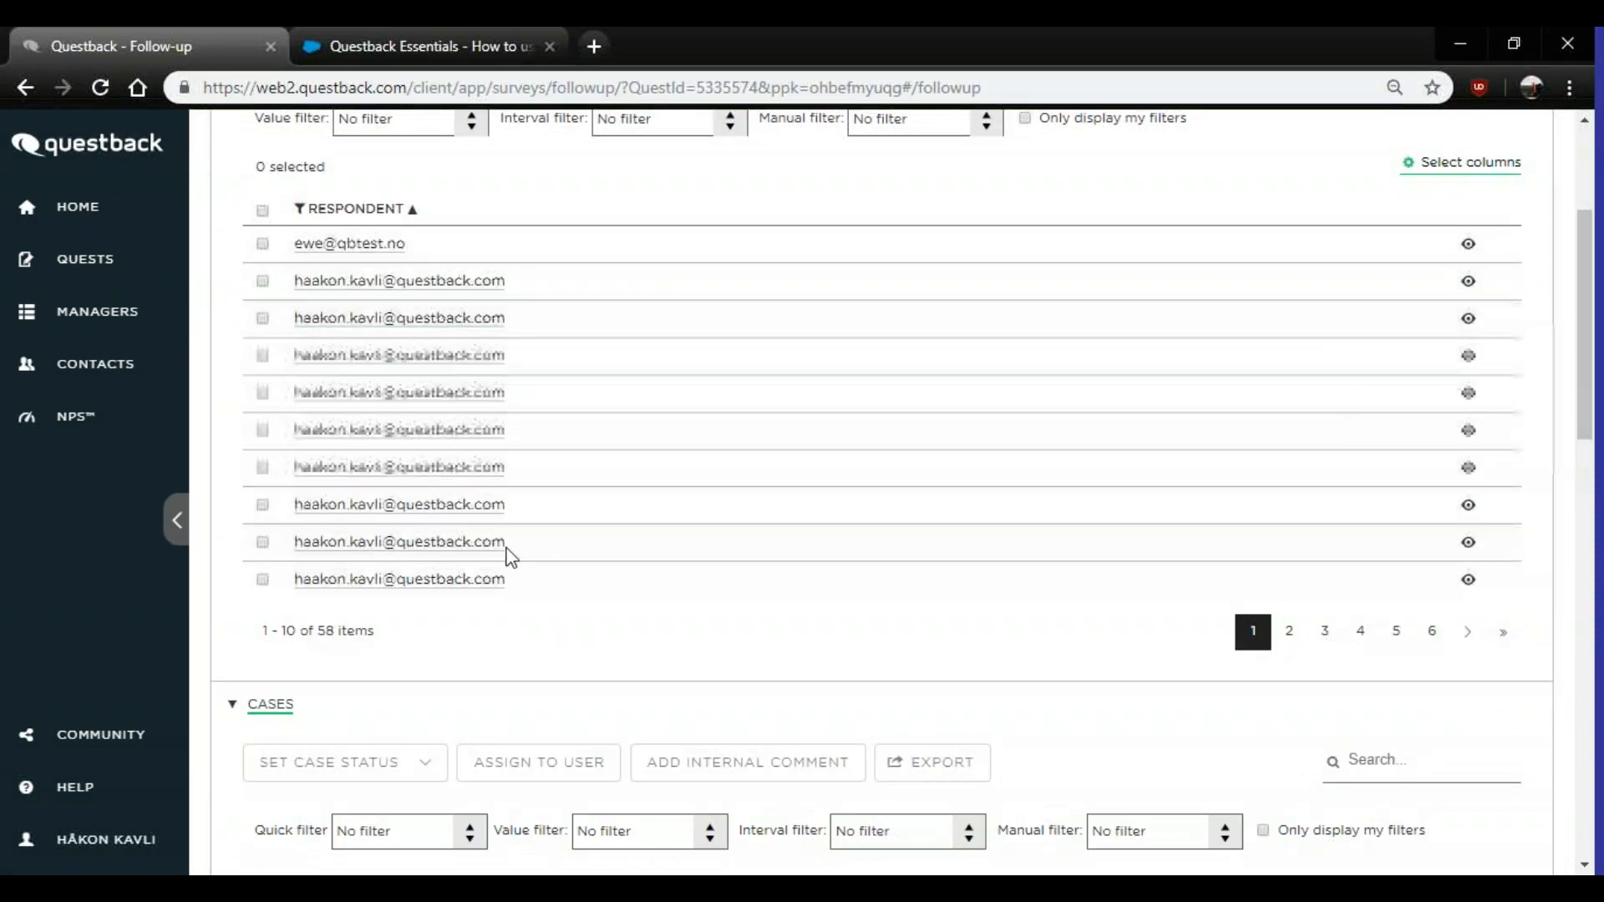
click(351, 210)
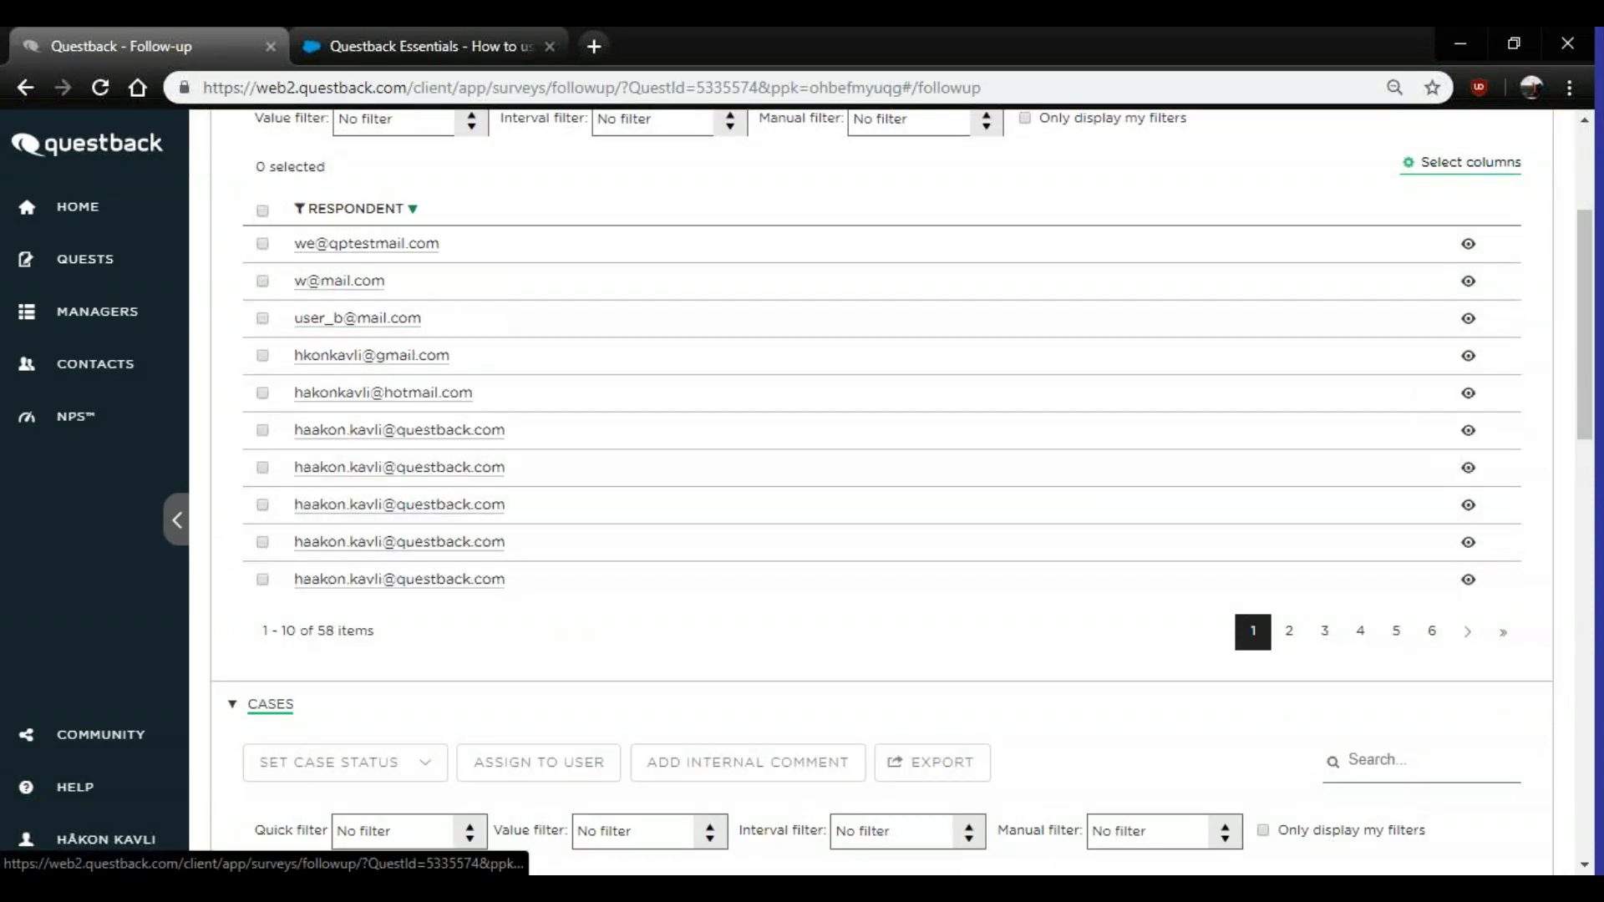
click(353, 211)
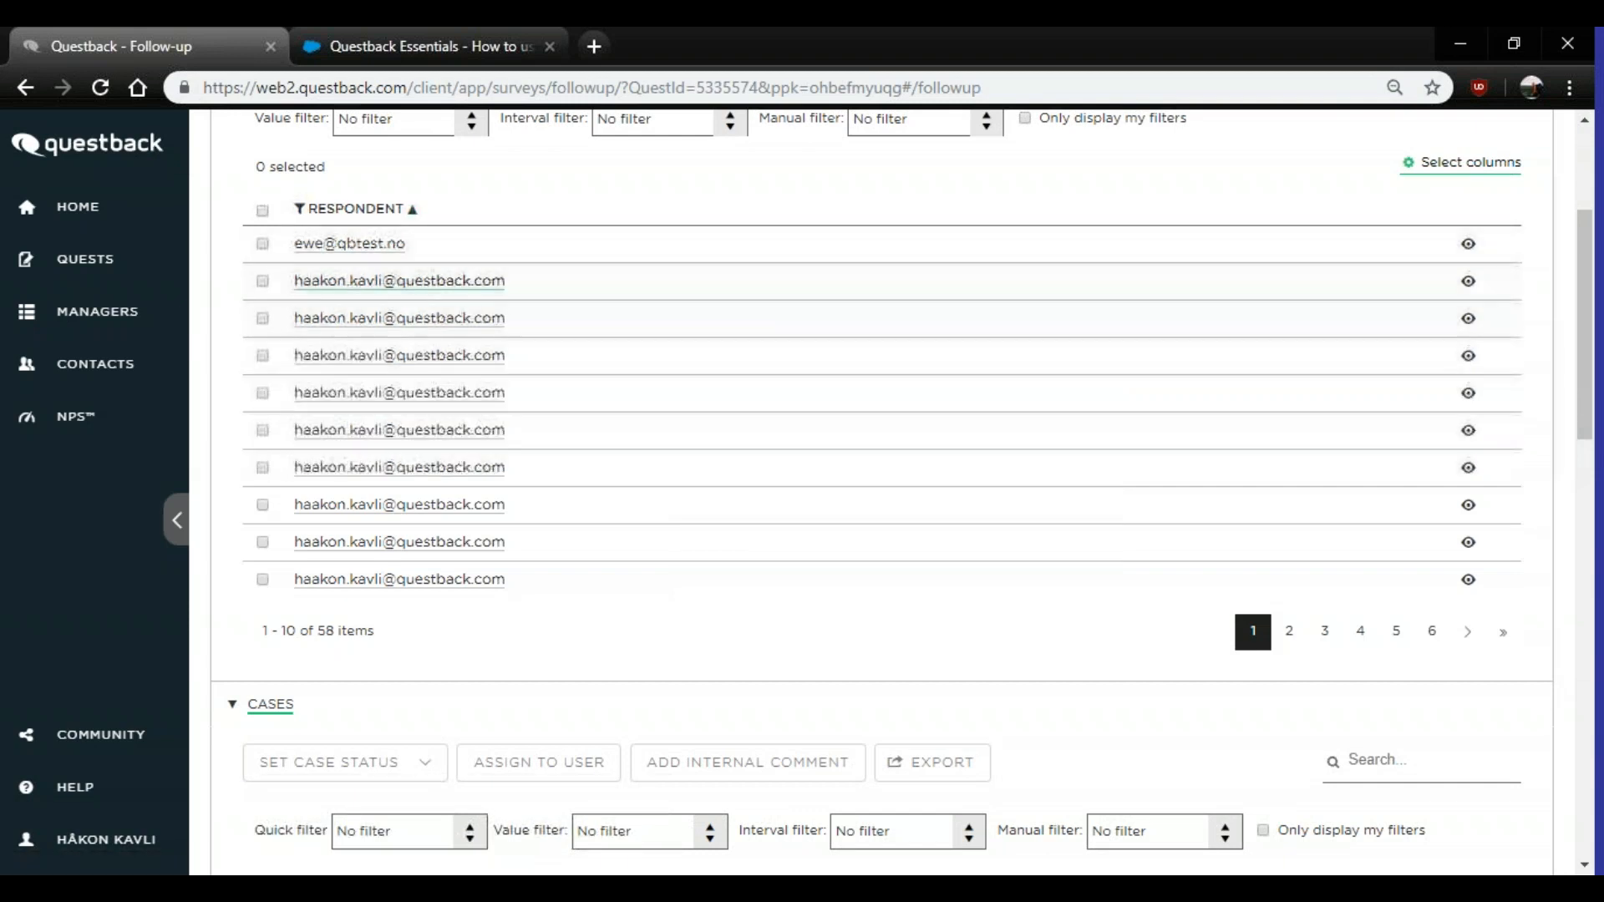
- Add the answers to question 6, about other comments, as a column in the responses list
scroll(420, 428, up, 3)
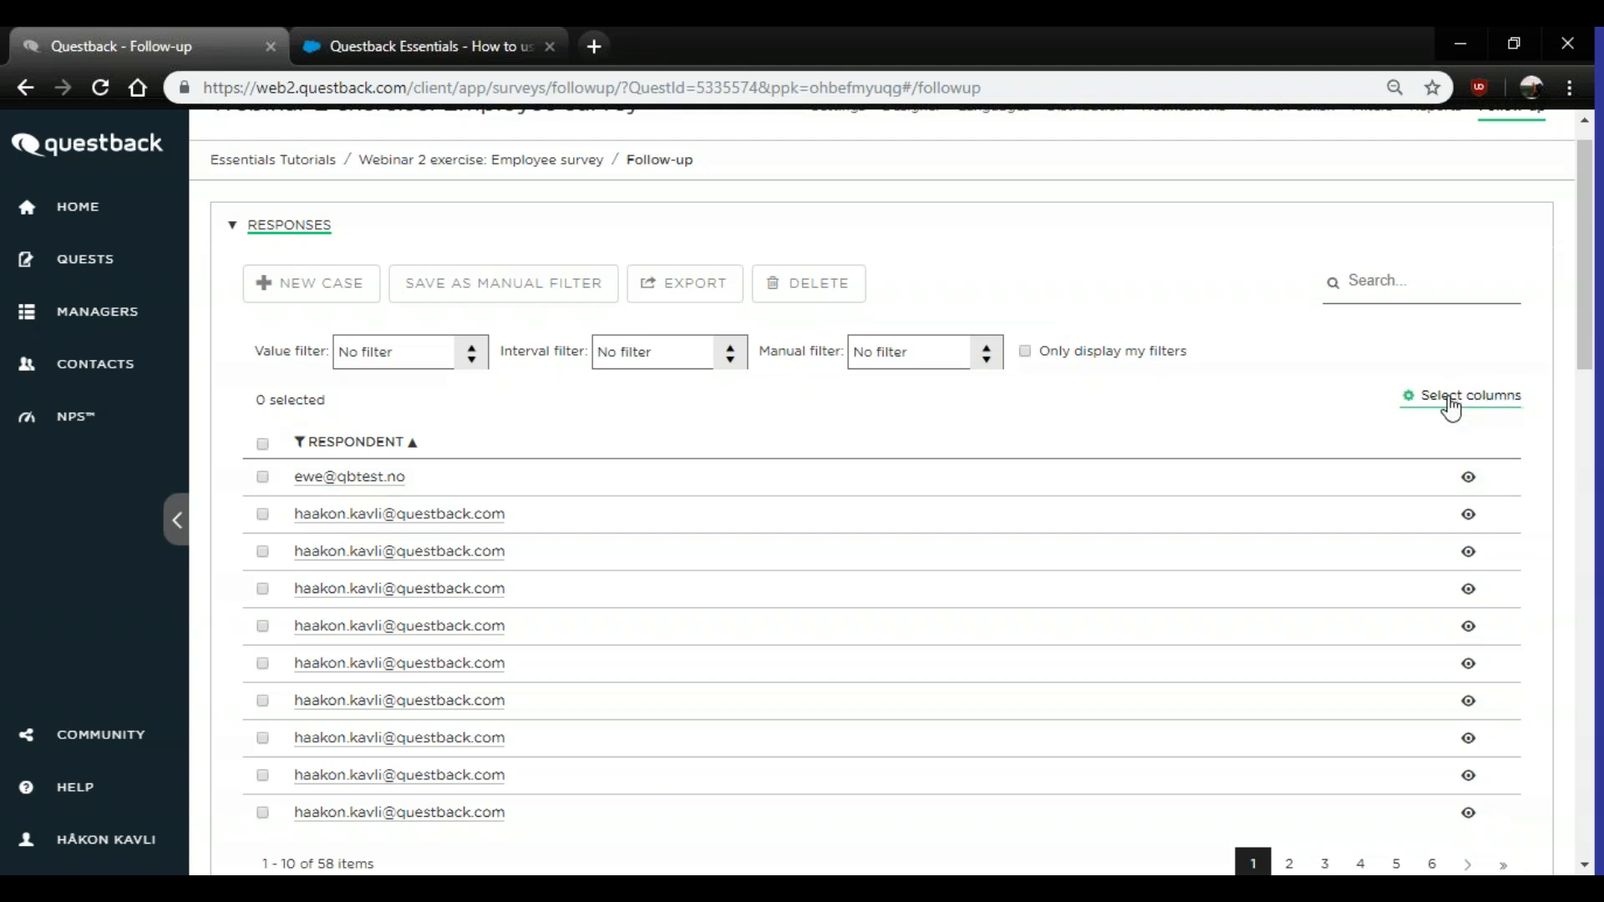
click(1454, 405)
scroll(718, 499, down, 1)
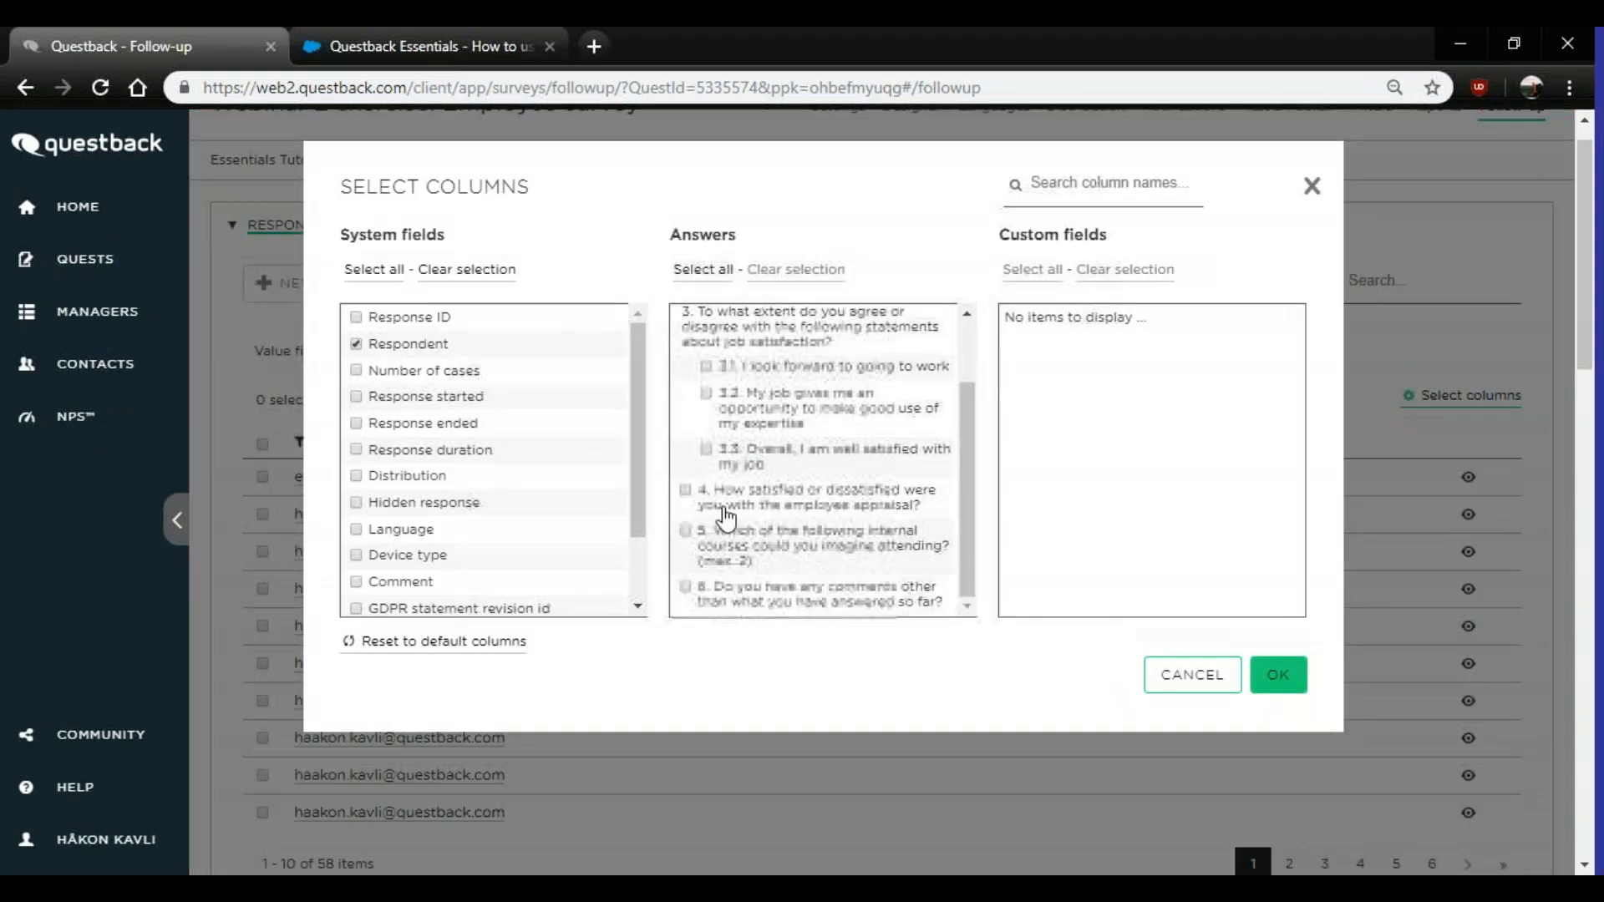
click(686, 588)
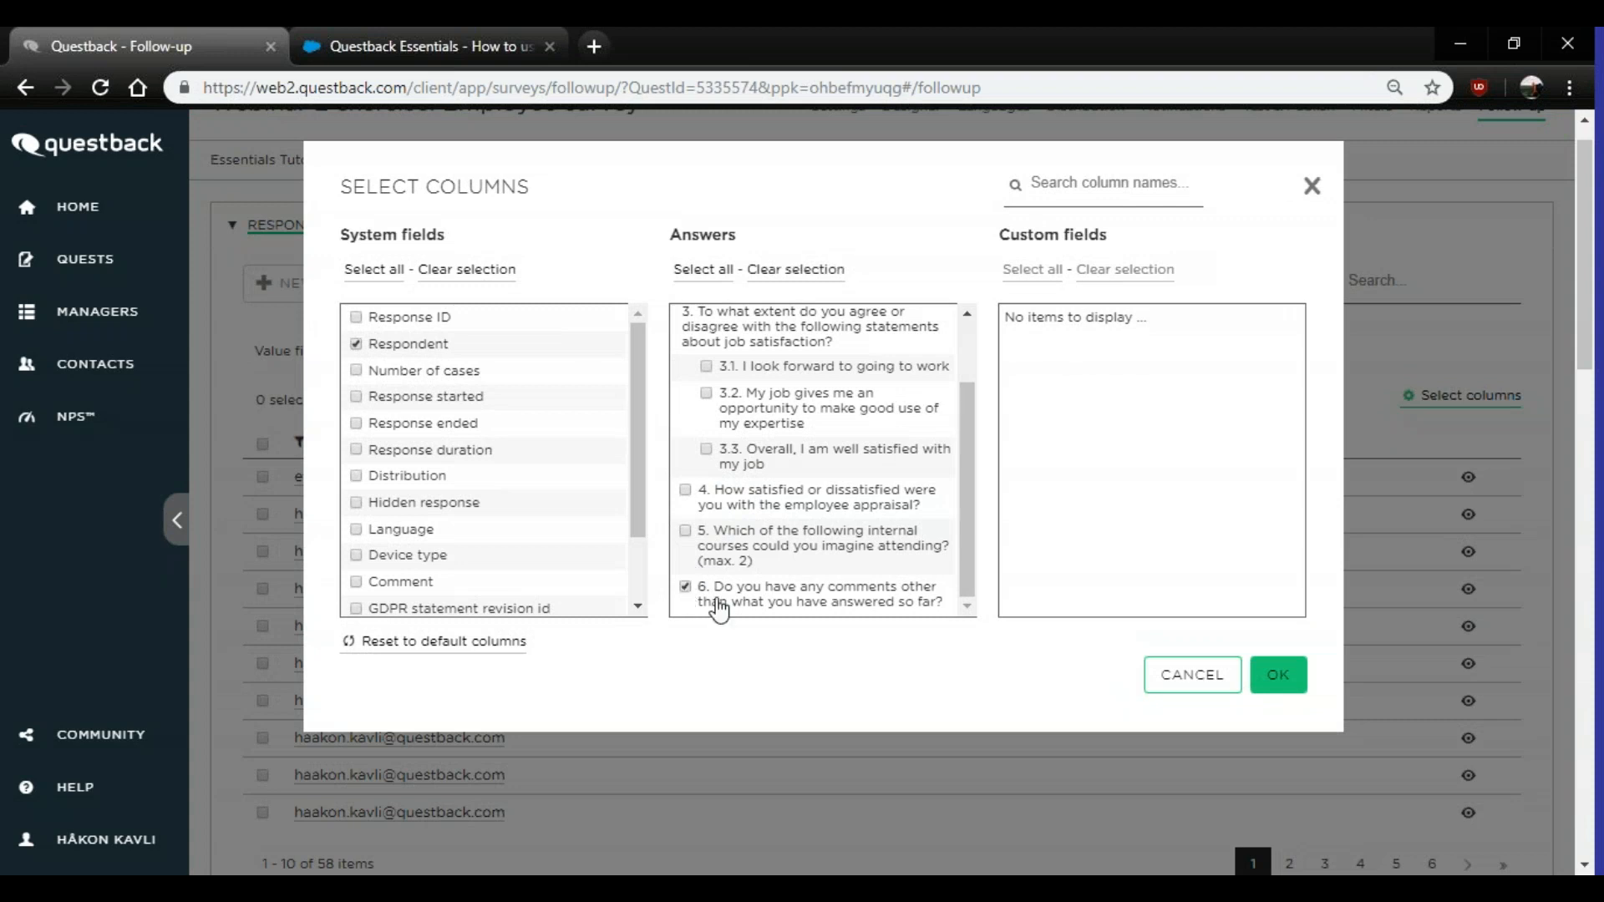
scroll(751, 518, up, 1)
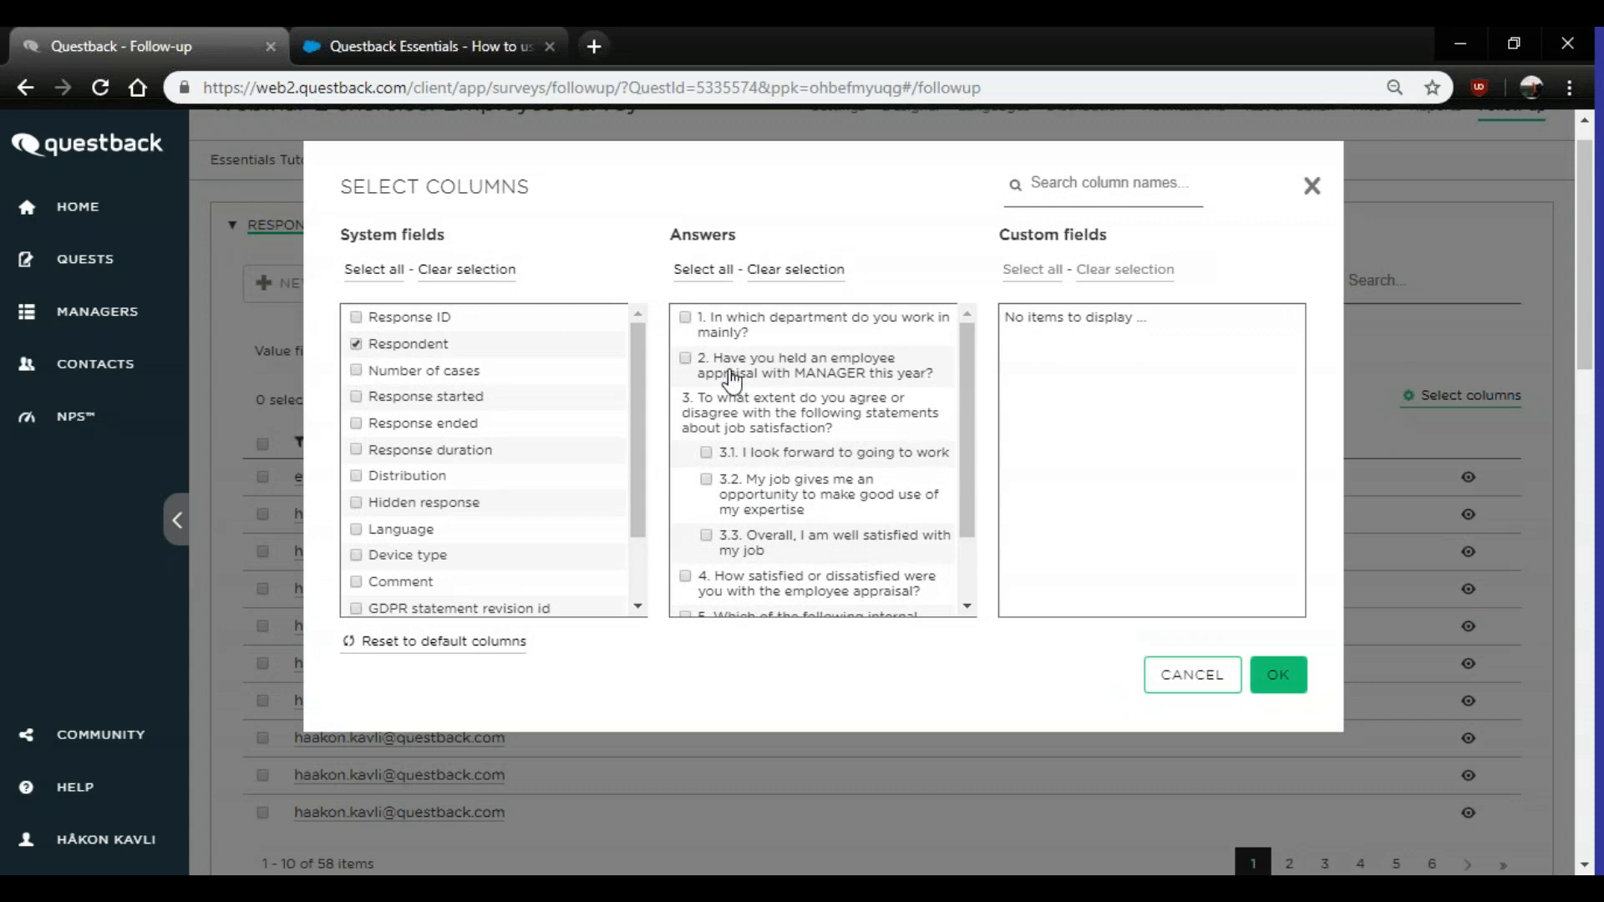
click(1284, 679)
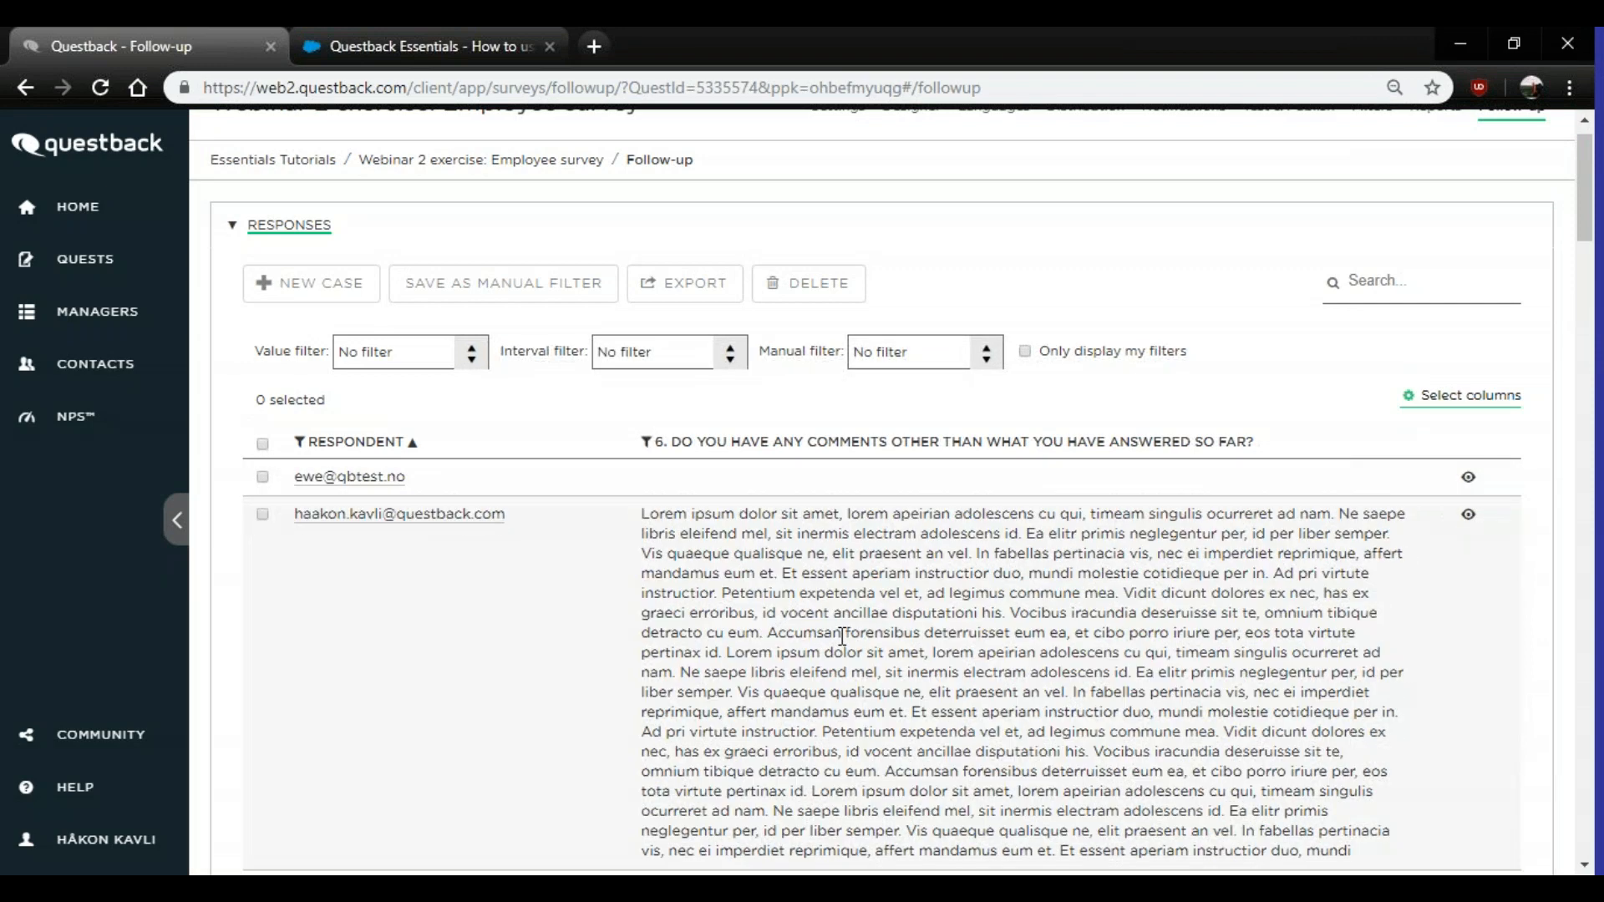
- Create a new case for the second listed response with the subject "Follow-up: Thank ypu for your response"
click(267, 513)
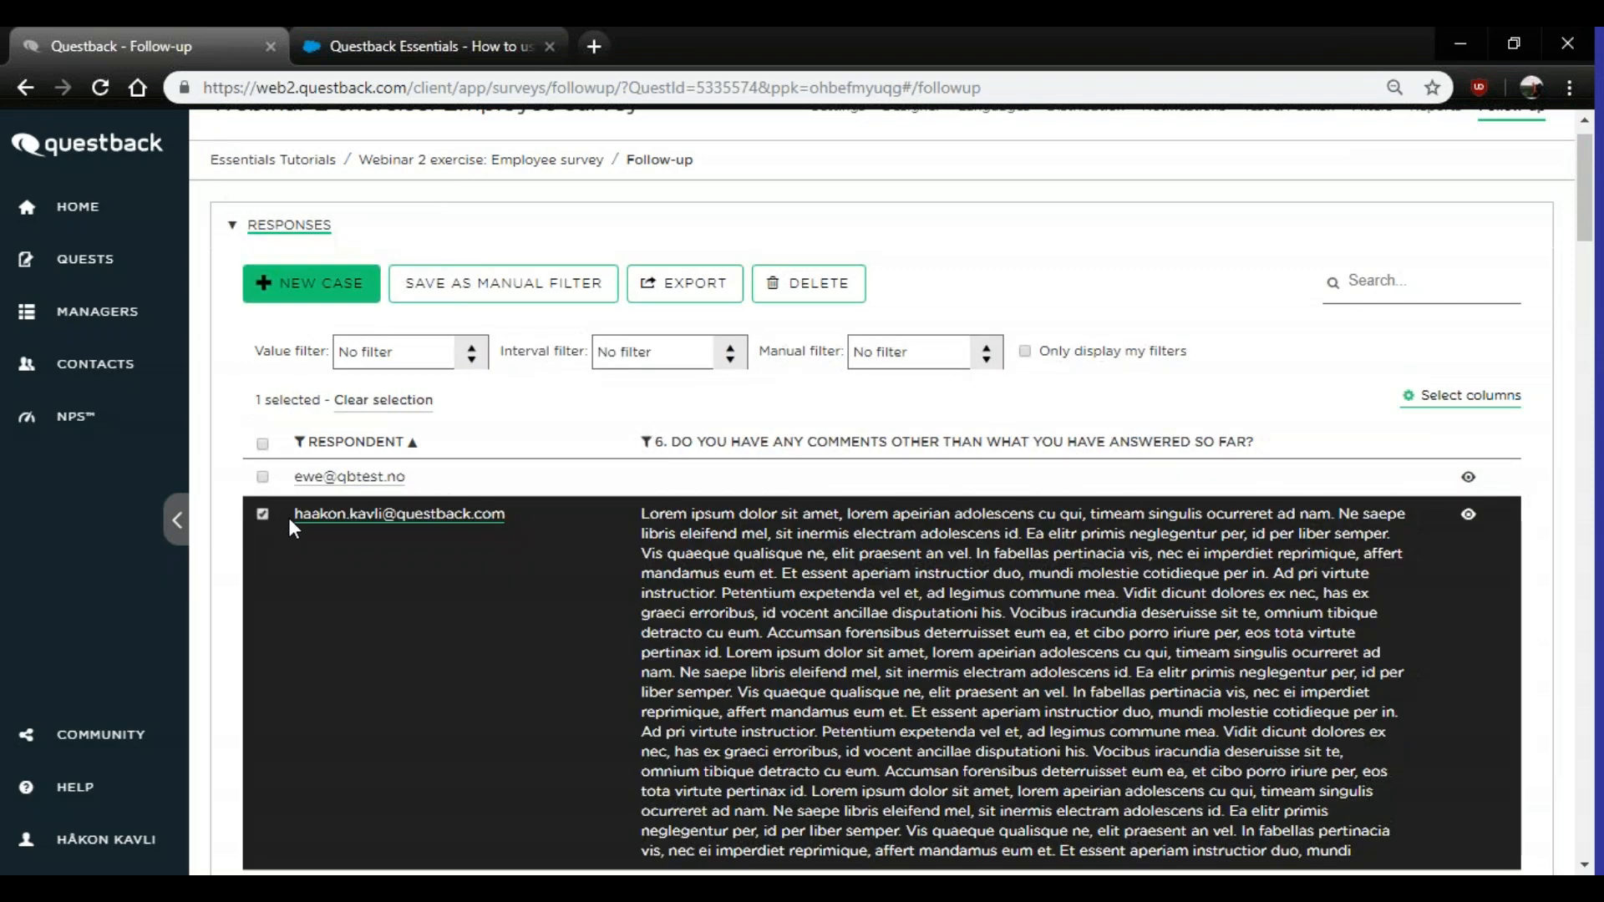
click(333, 292)
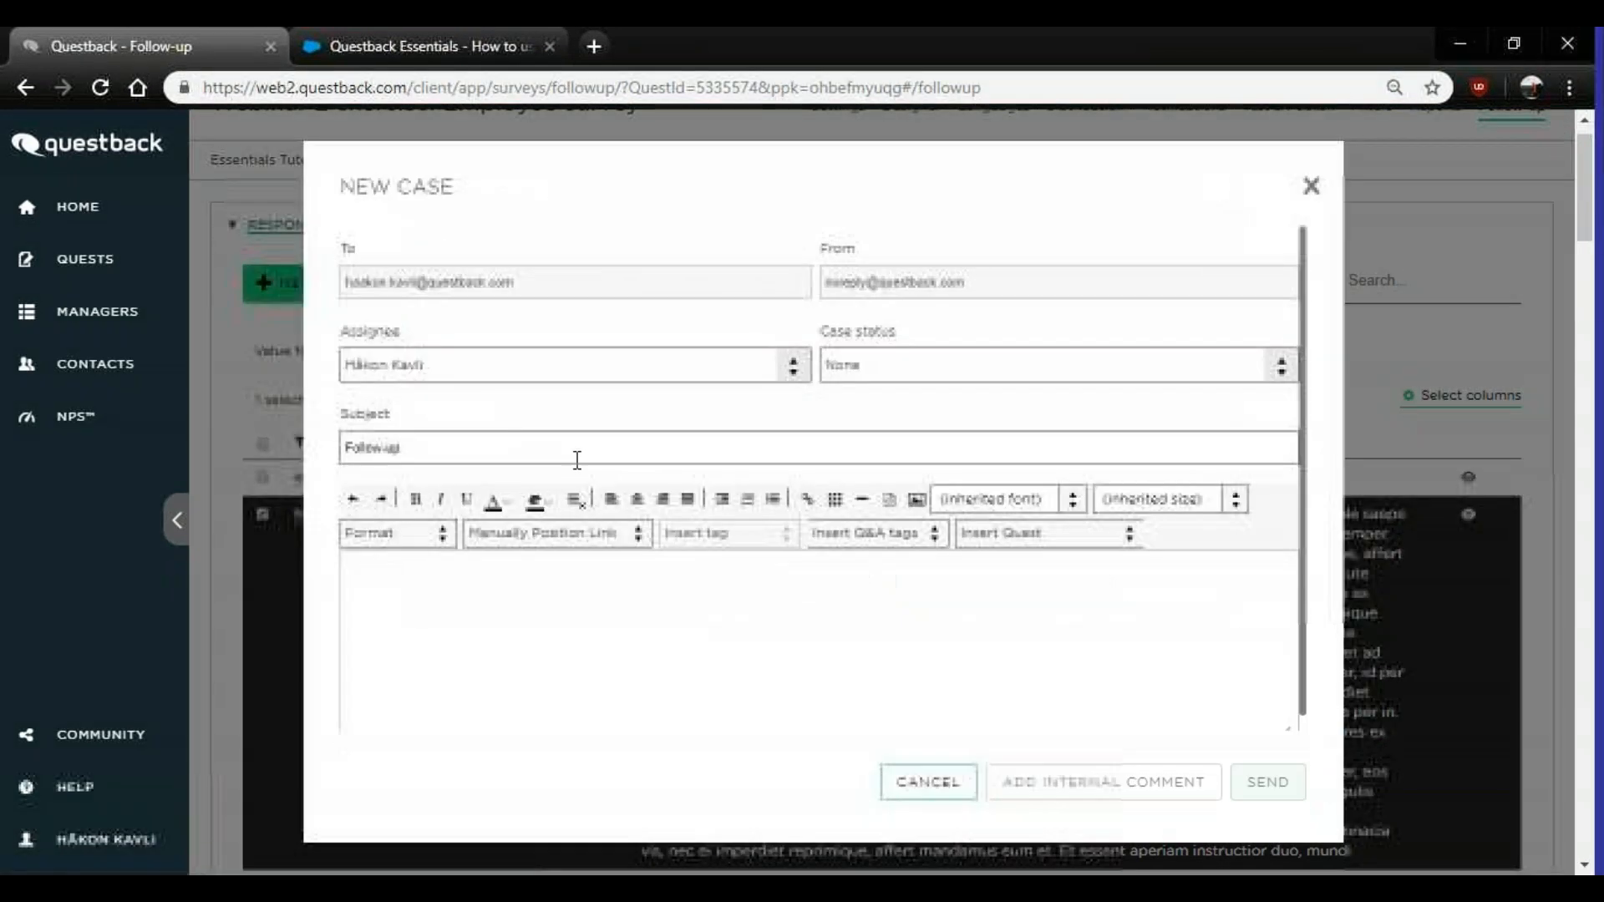
click(434, 454)
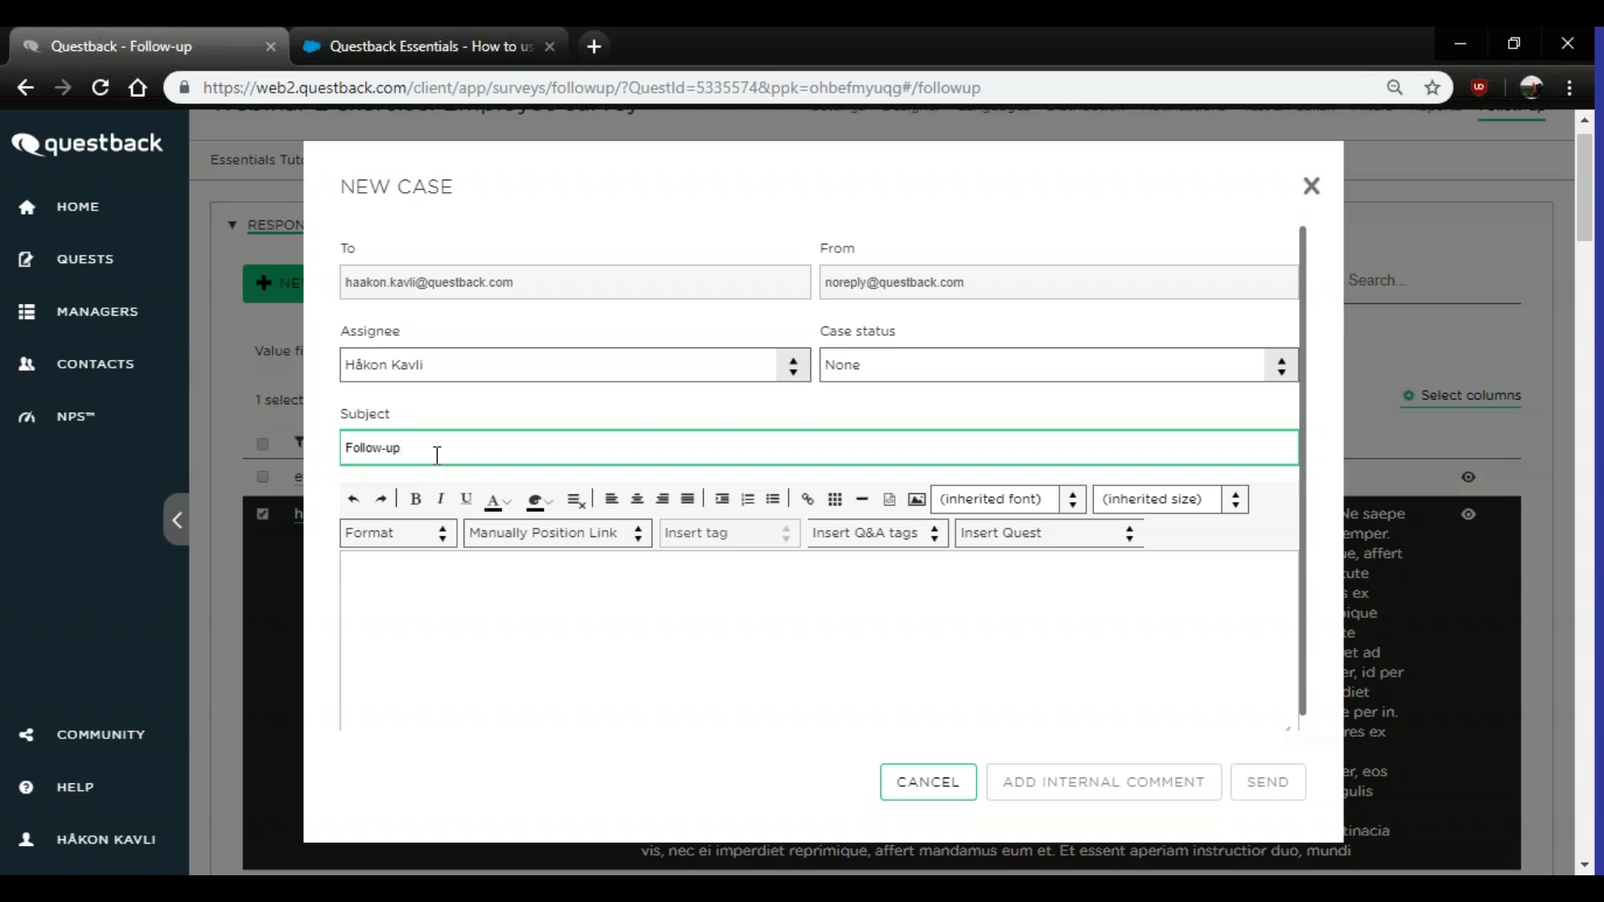
text(: Thank ypu for your response)
- Insert the Q&A tag for the "Do you have any comments" question into the case message body
click(549, 674)
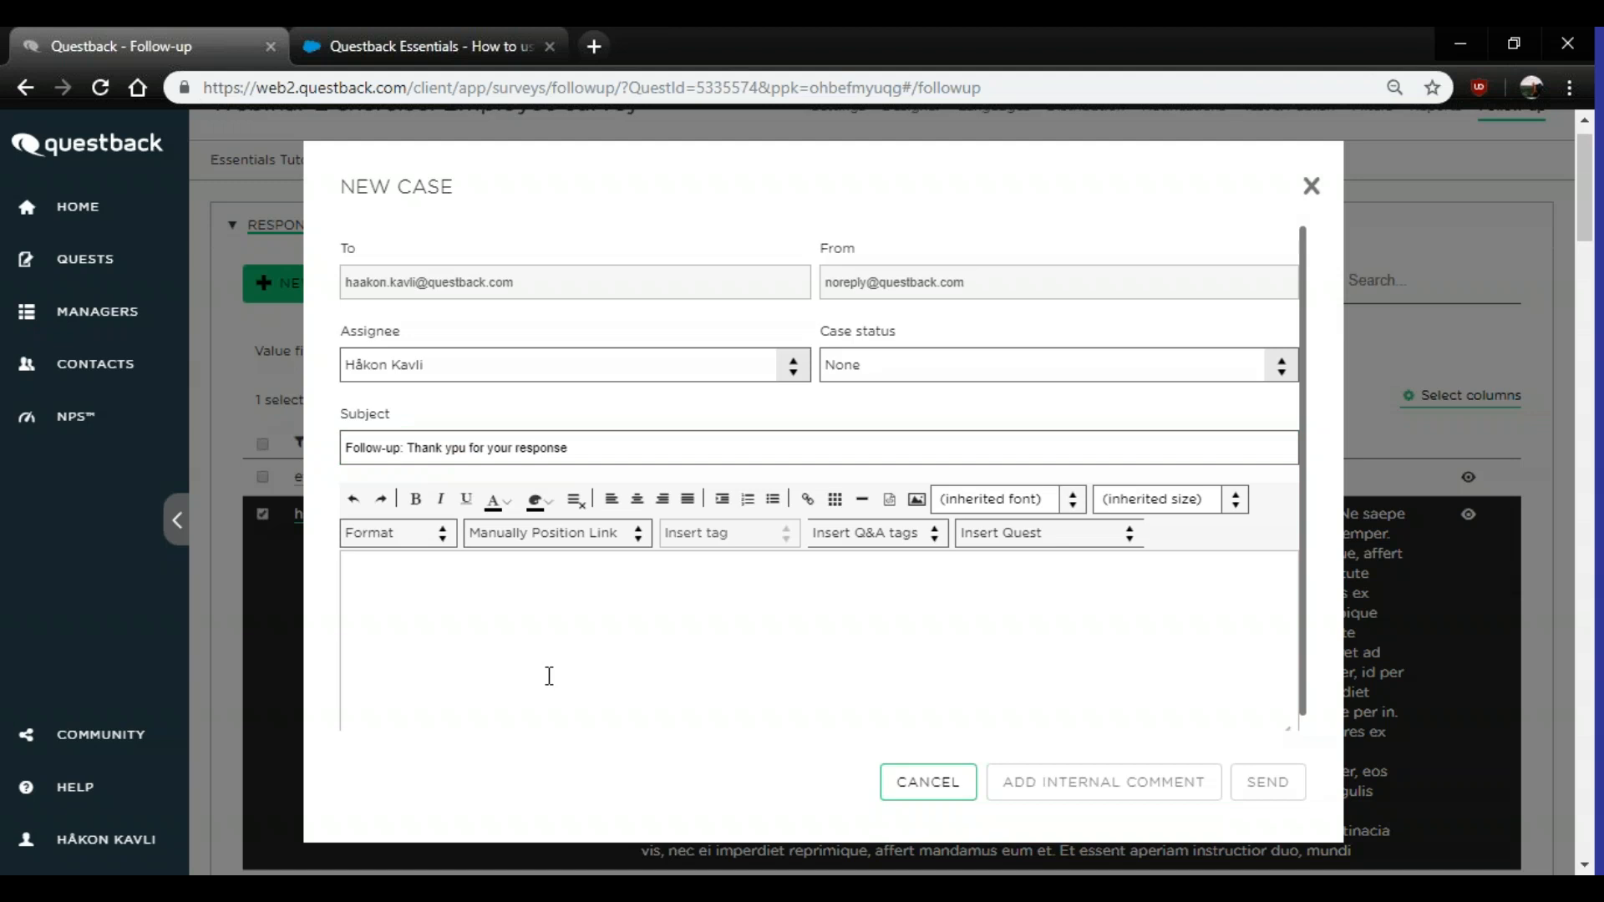
click(884, 541)
scroll(968, 680, down, 5)
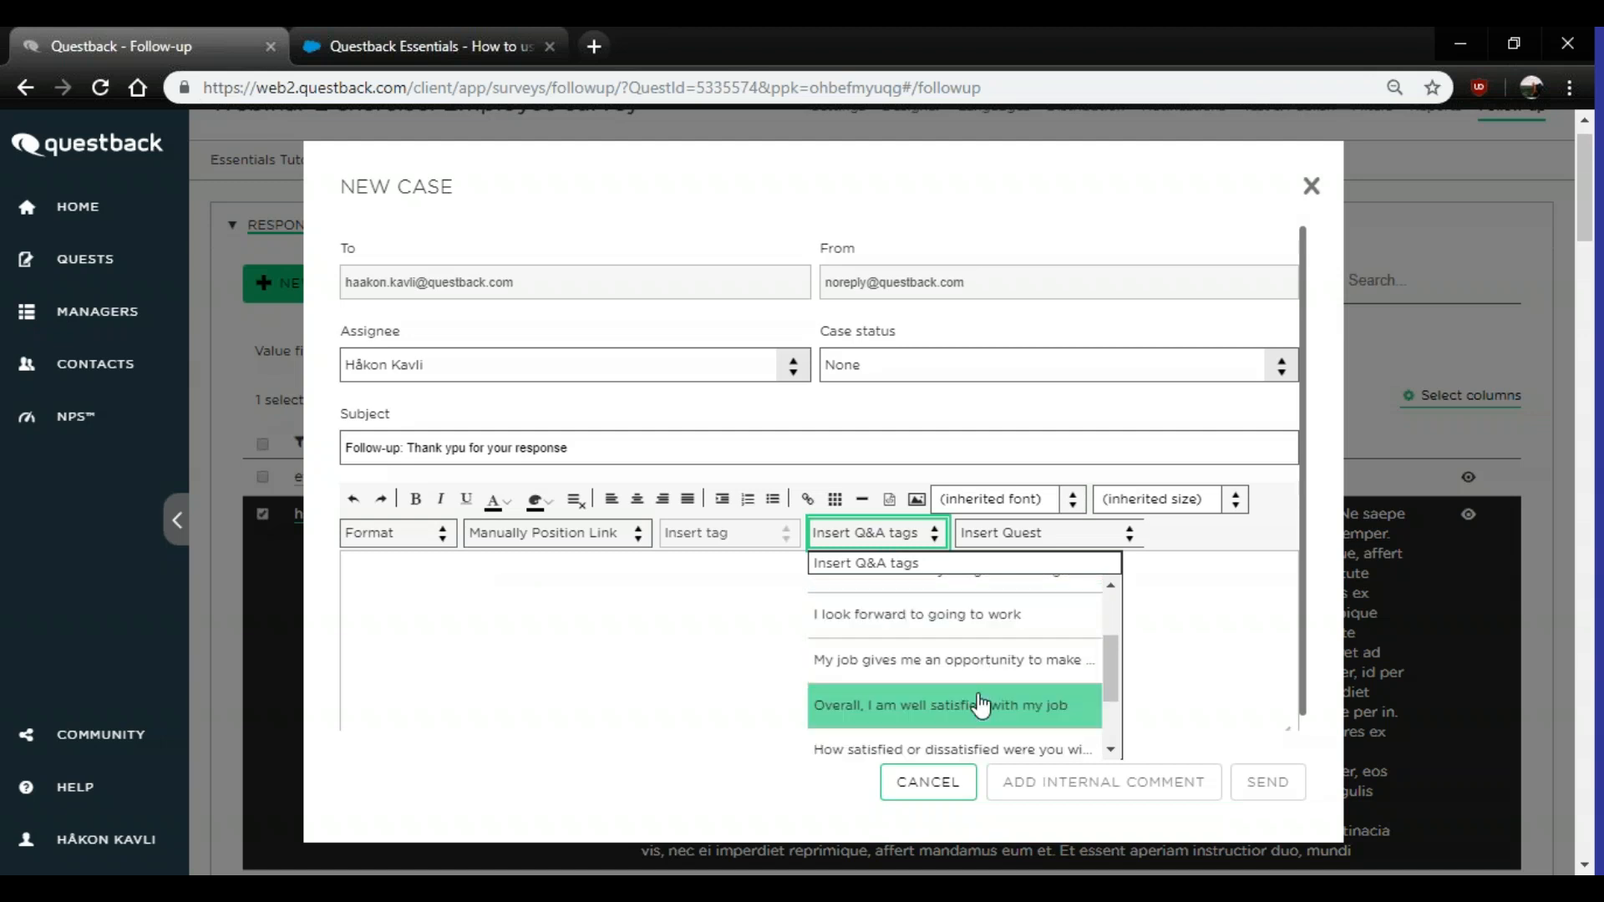
scroll(978, 681, down, 2)
click(877, 535)
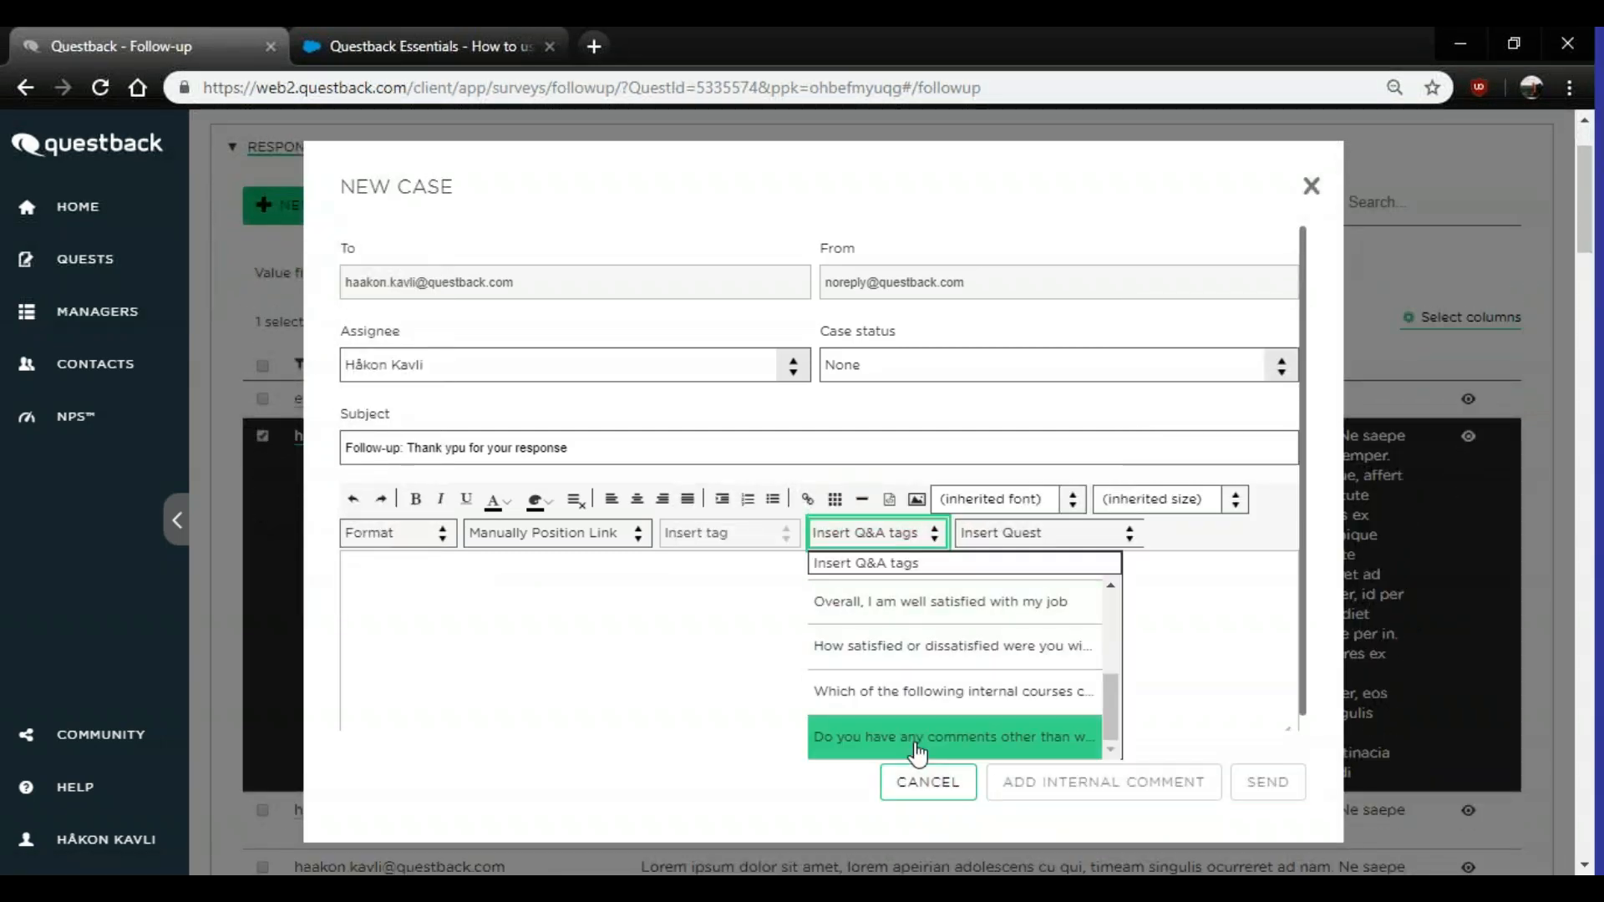
click(918, 738)
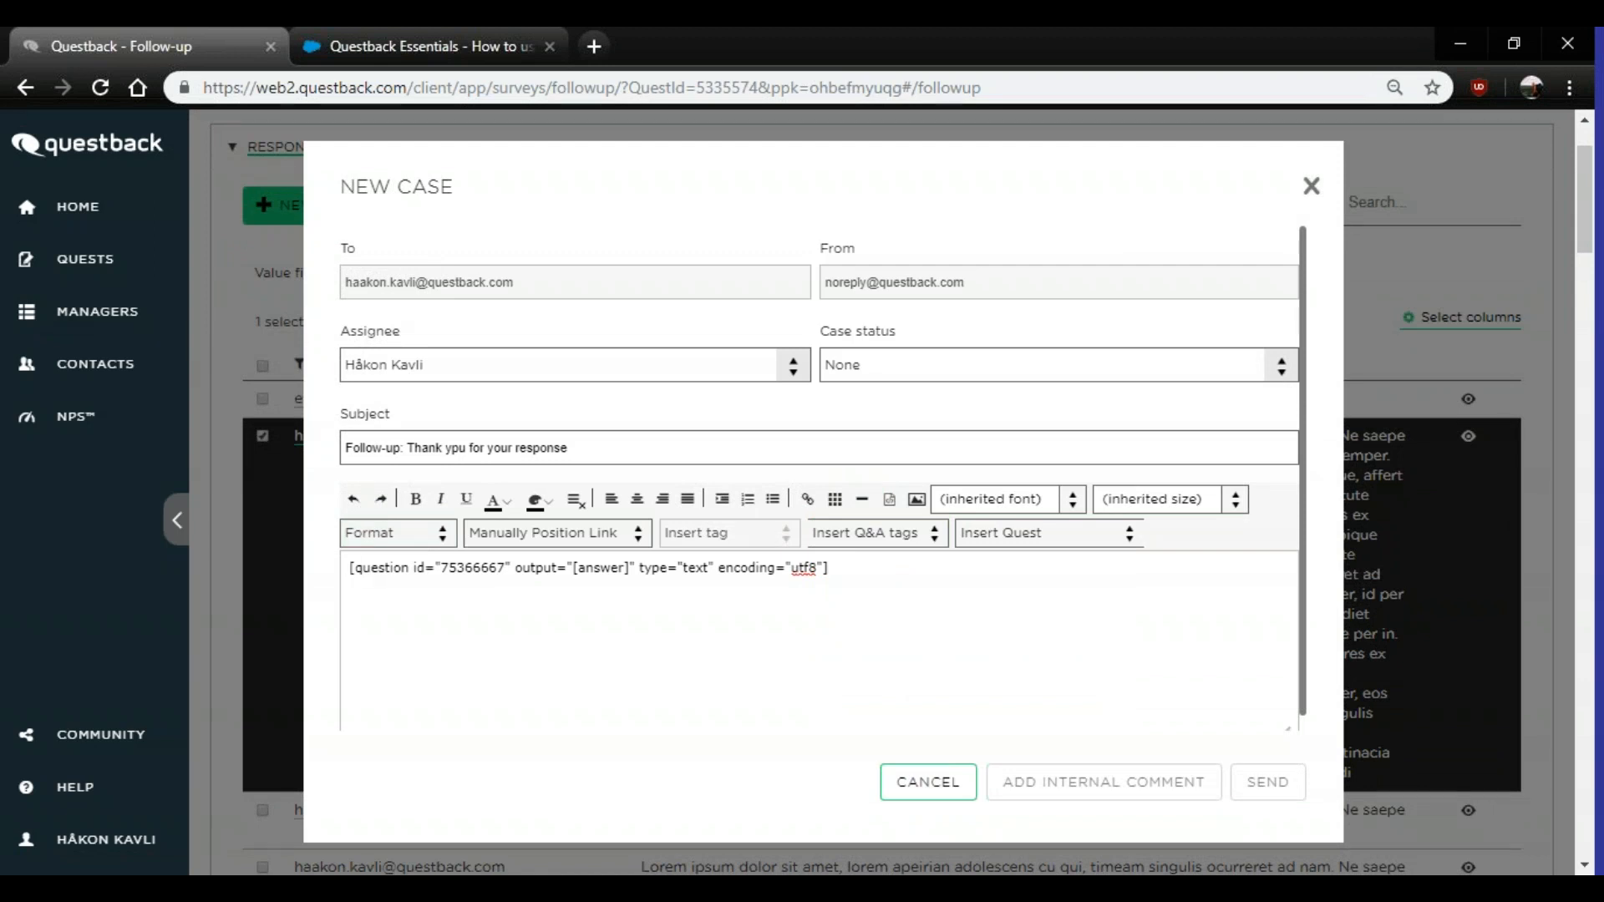
- Write "I really appreciated your response" in front of the answer tag in the case message, correcting the spelling of "appreciated"
click(352, 568)
key(Return)
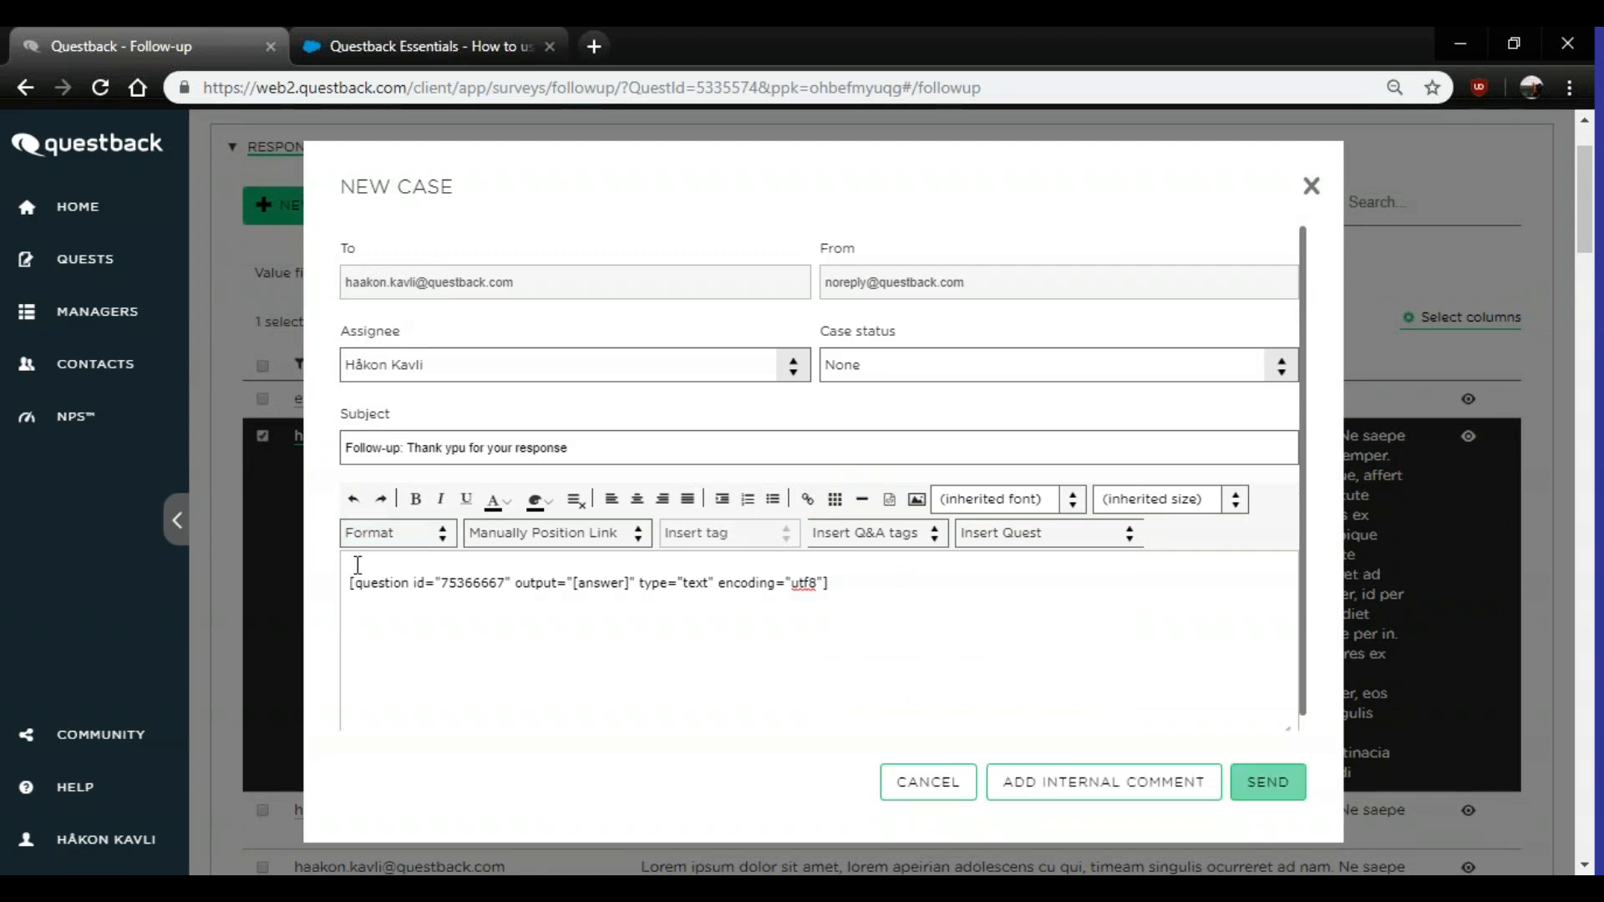
text(I real)
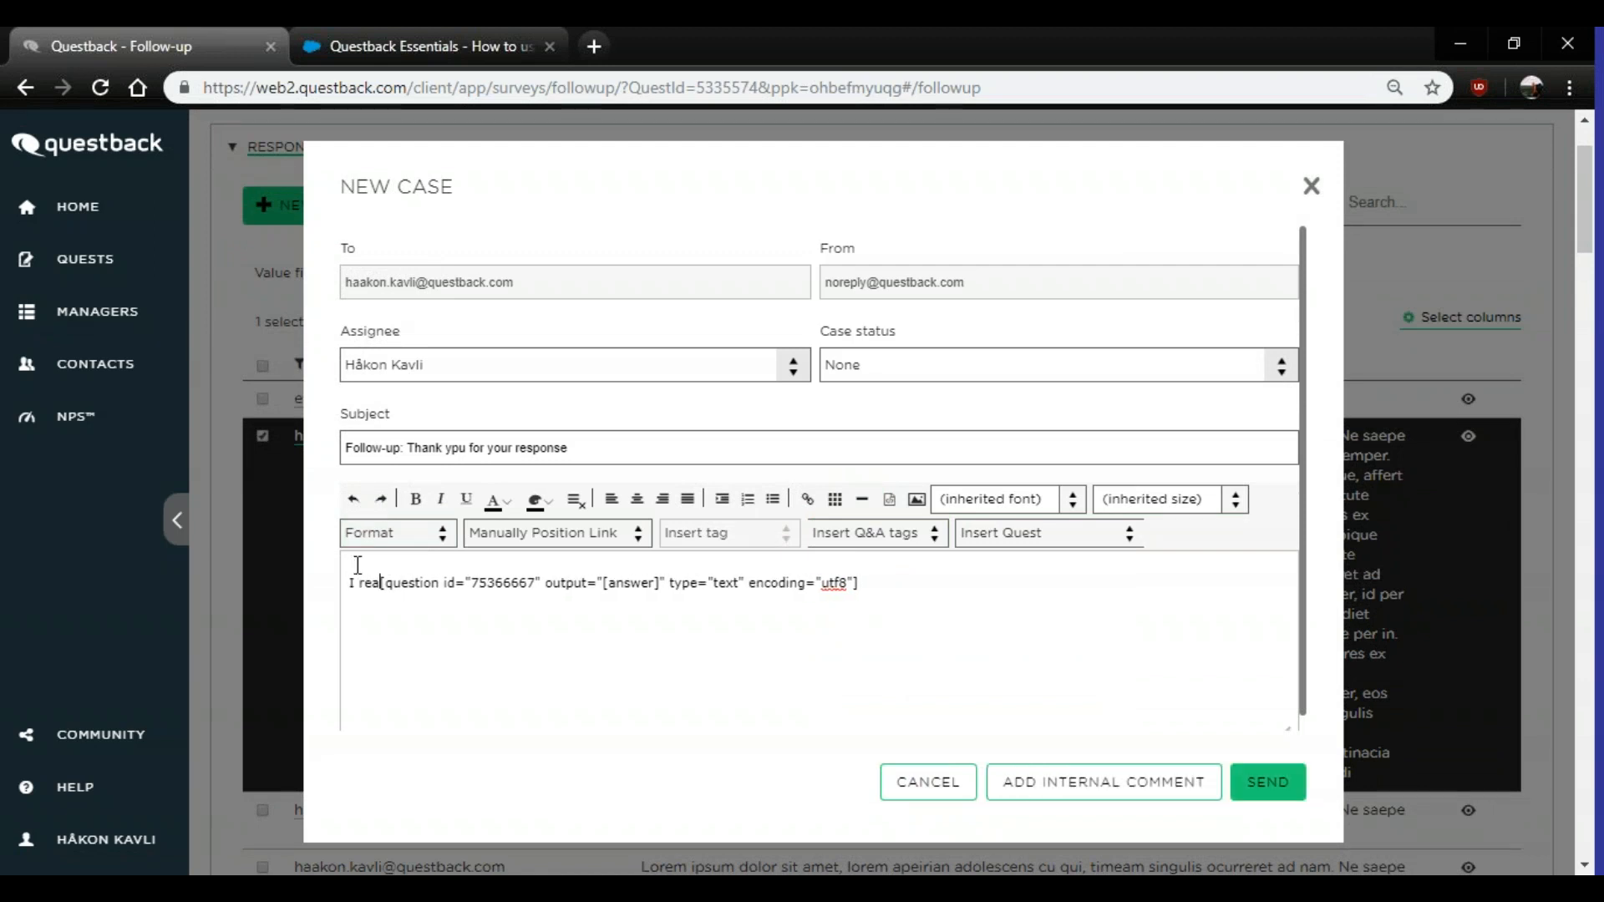
text(ly ap)
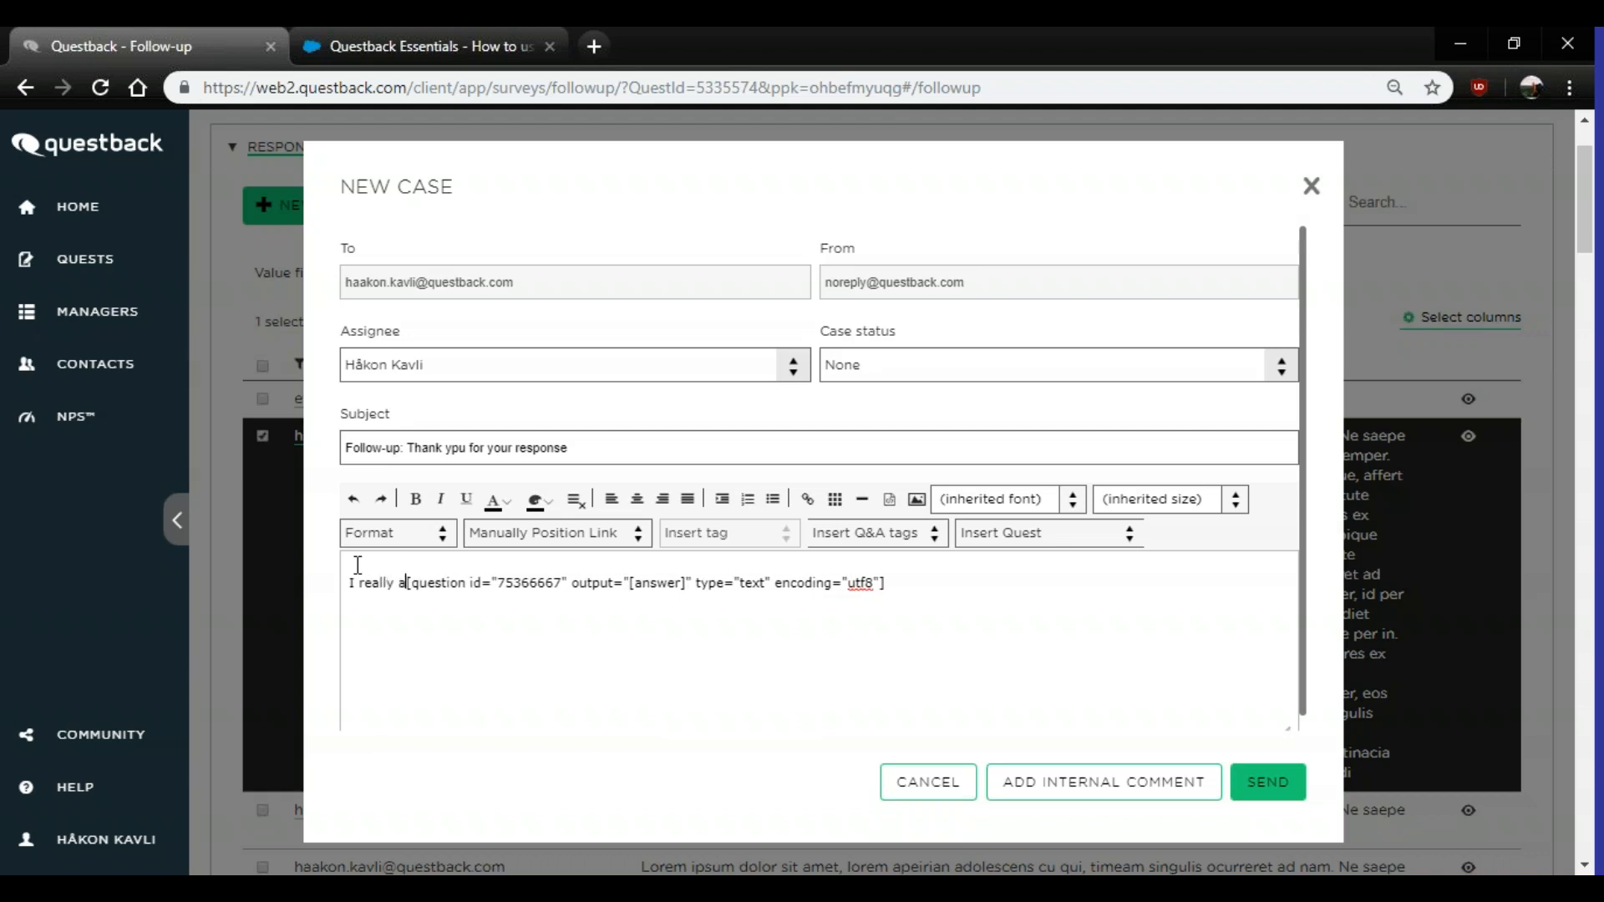
text(priciat)
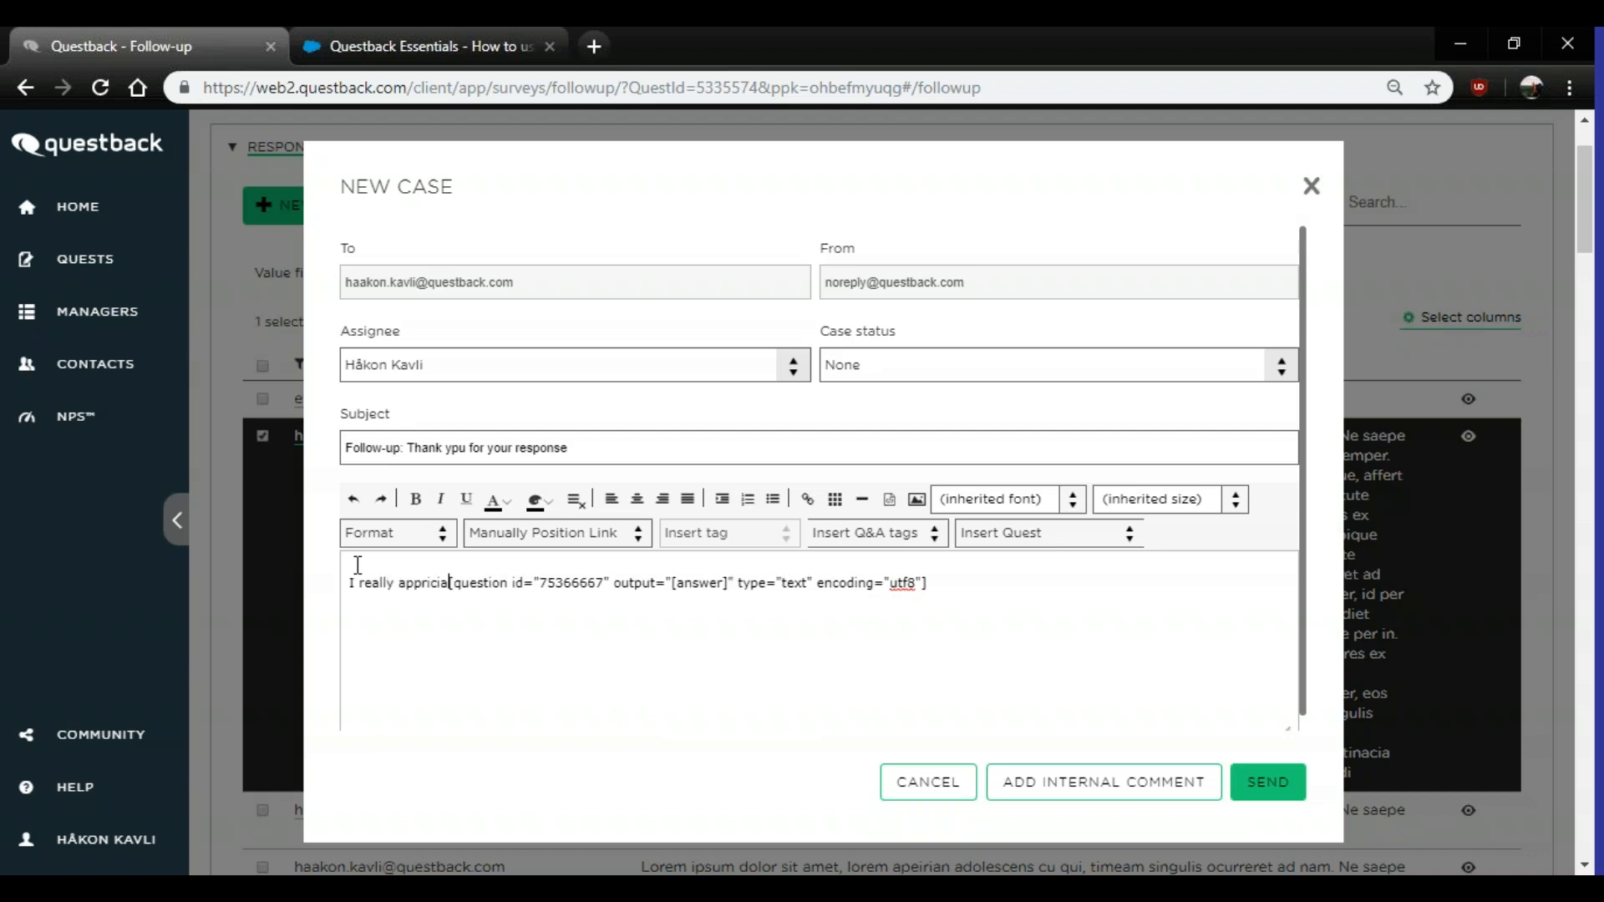
text(ed your)
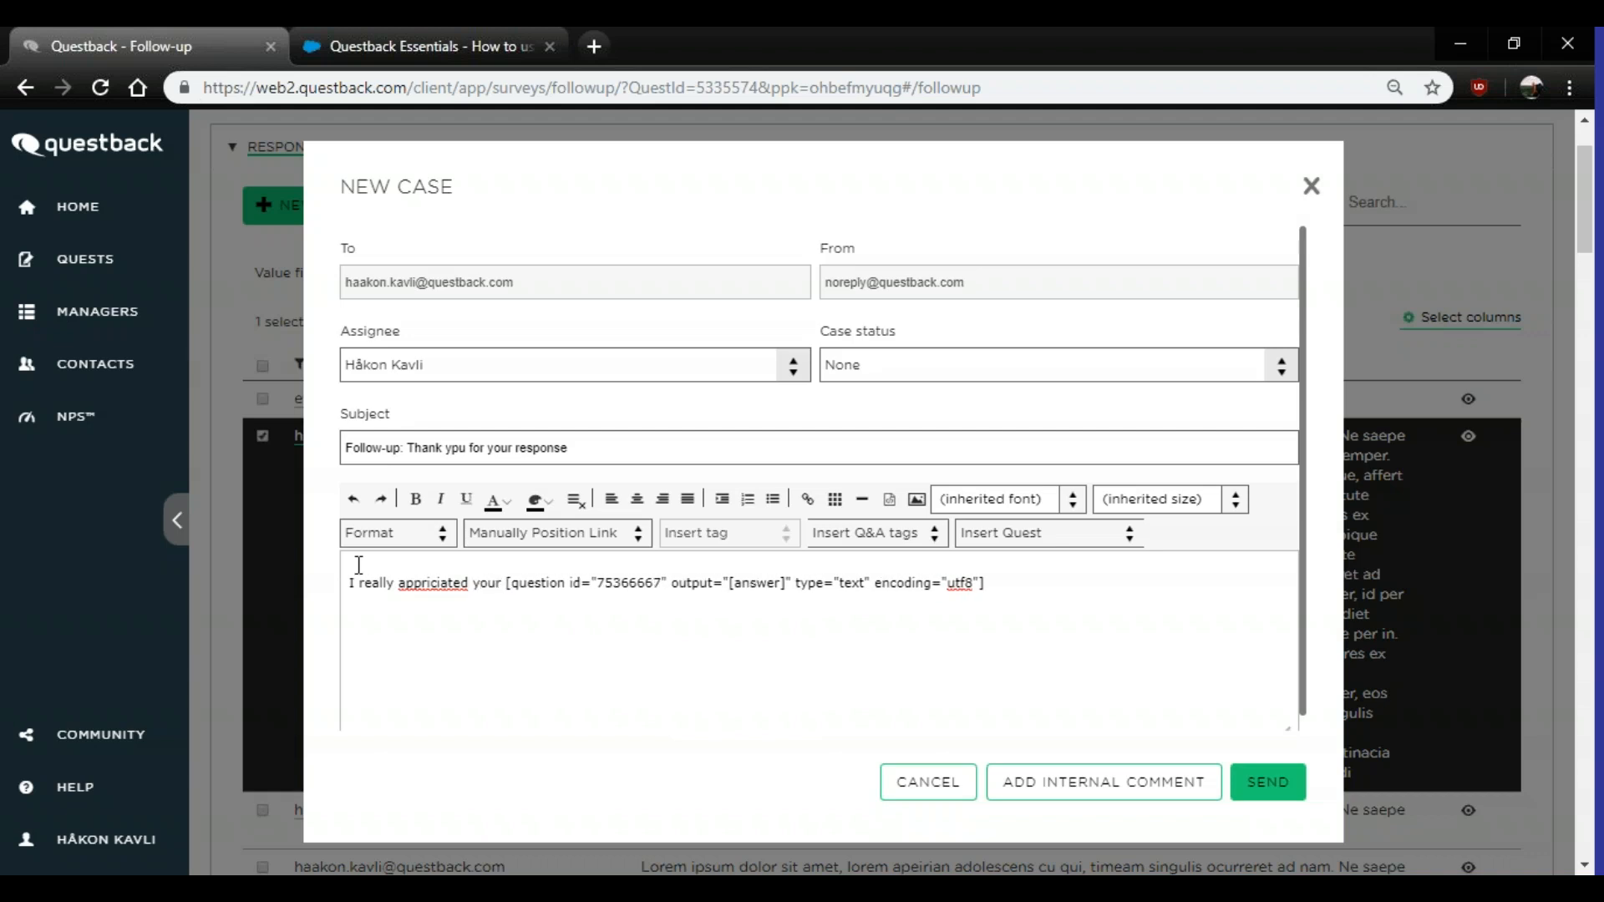
right_click(431, 585)
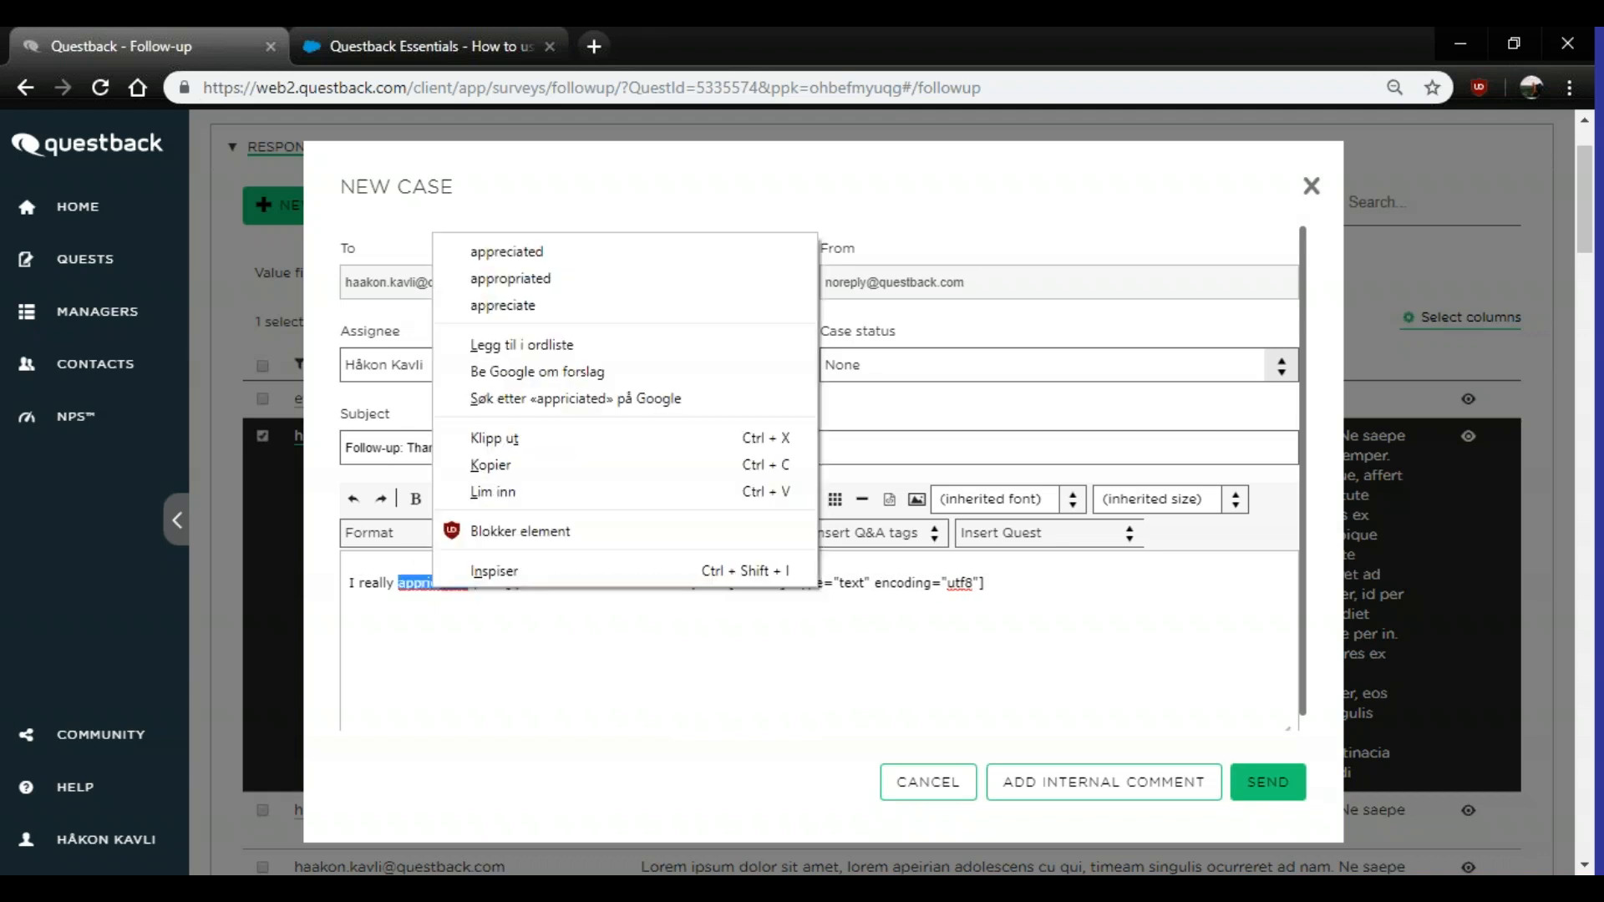
click(531, 251)
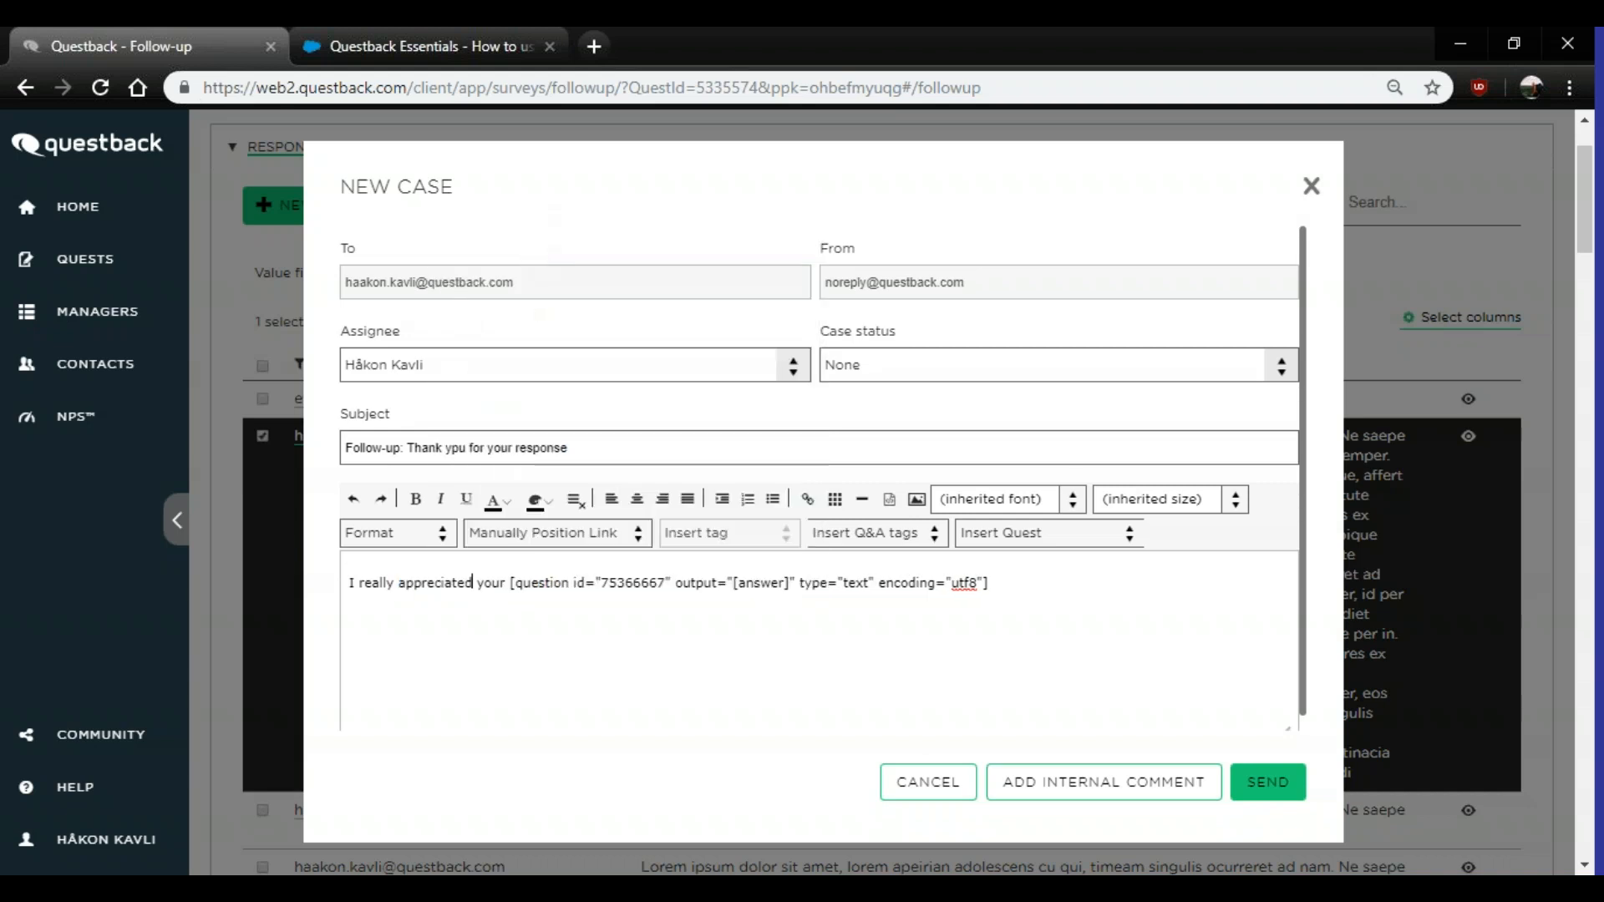
click(509, 583)
text(rospond)
key(BackSpace)
text(se:)
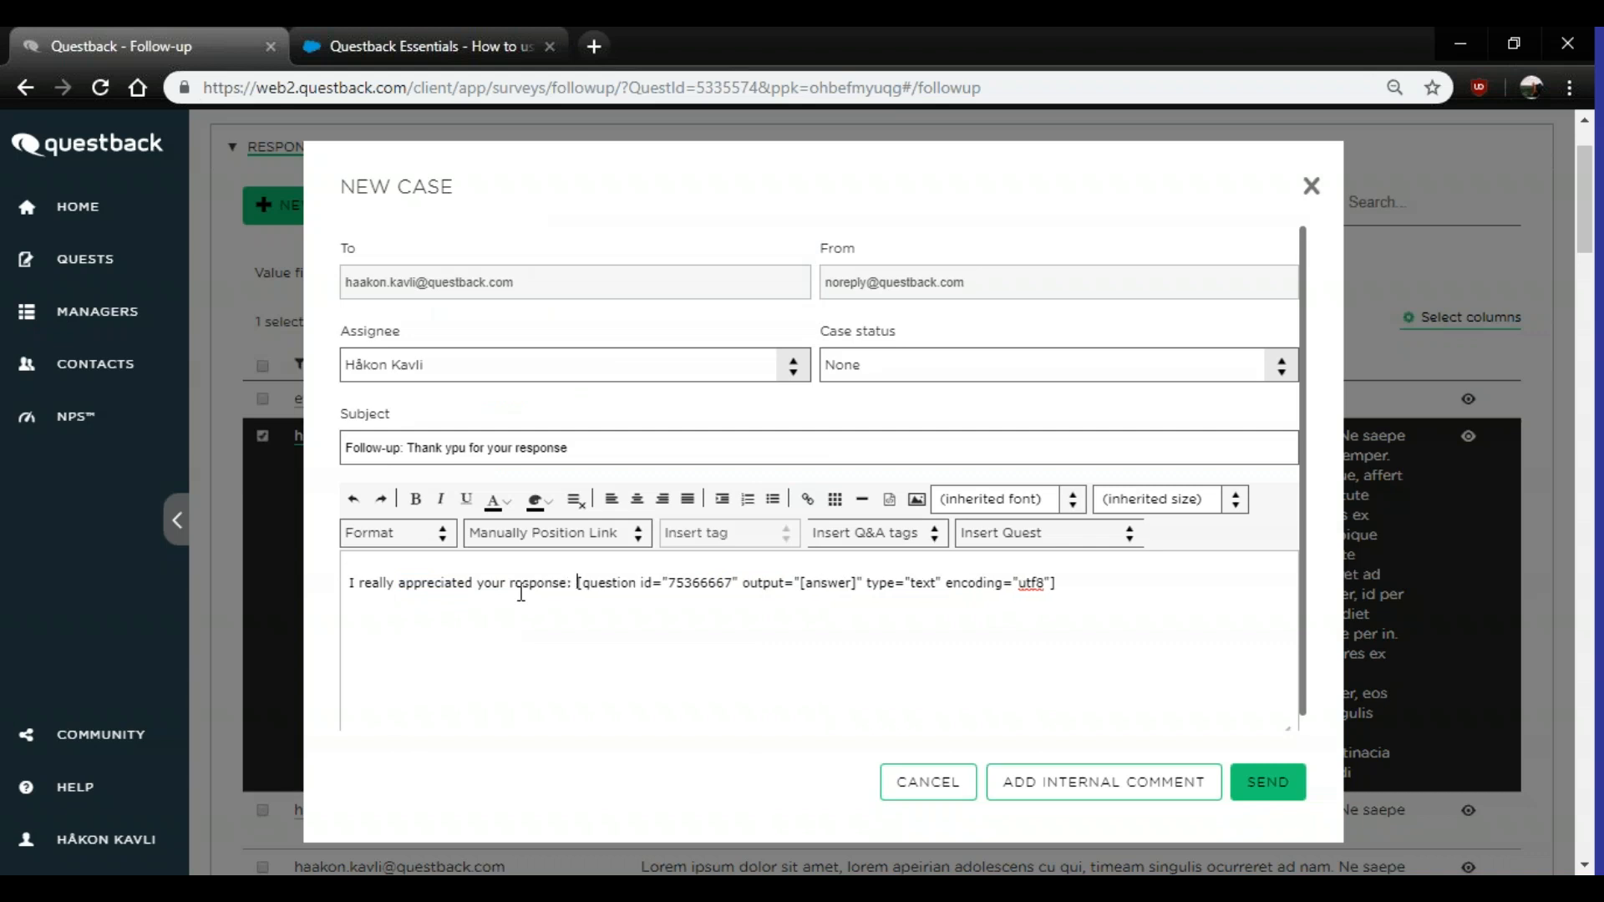
key(BackSpace)
key(BackSpace)
- Enclose the answer tag in quotation marks and italicize the quoted tag
text(")
click(1073, 573)
drag(1083, 585, 575, 596)
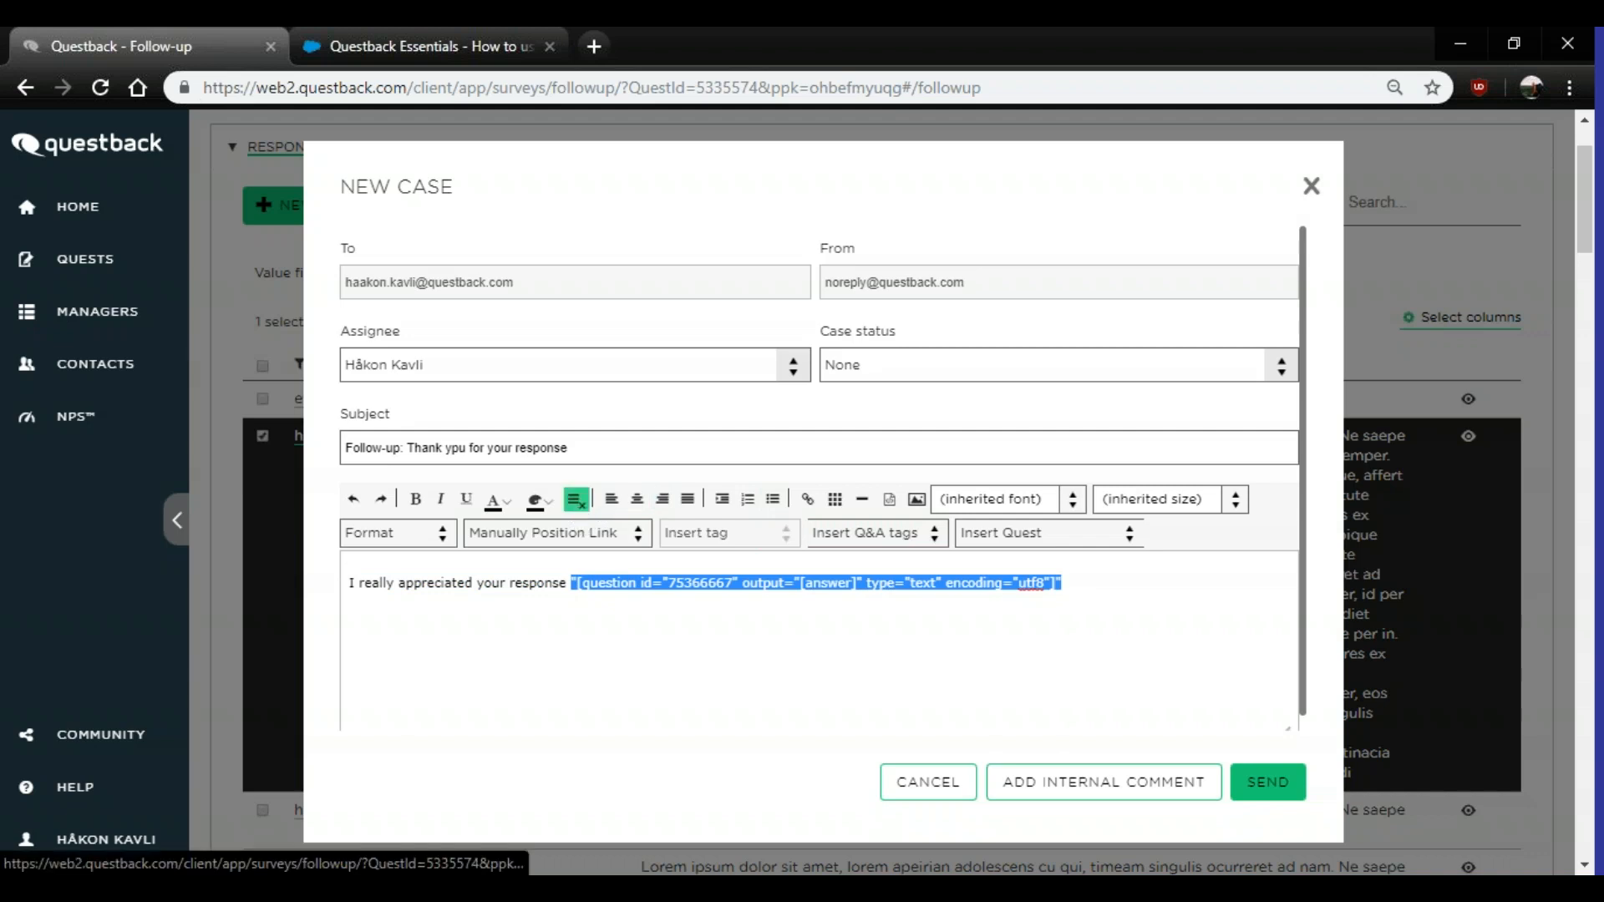
click(440, 498)
- Add the greeting "Dear respondent," on its own line above the first sentence of the message
click(368, 563)
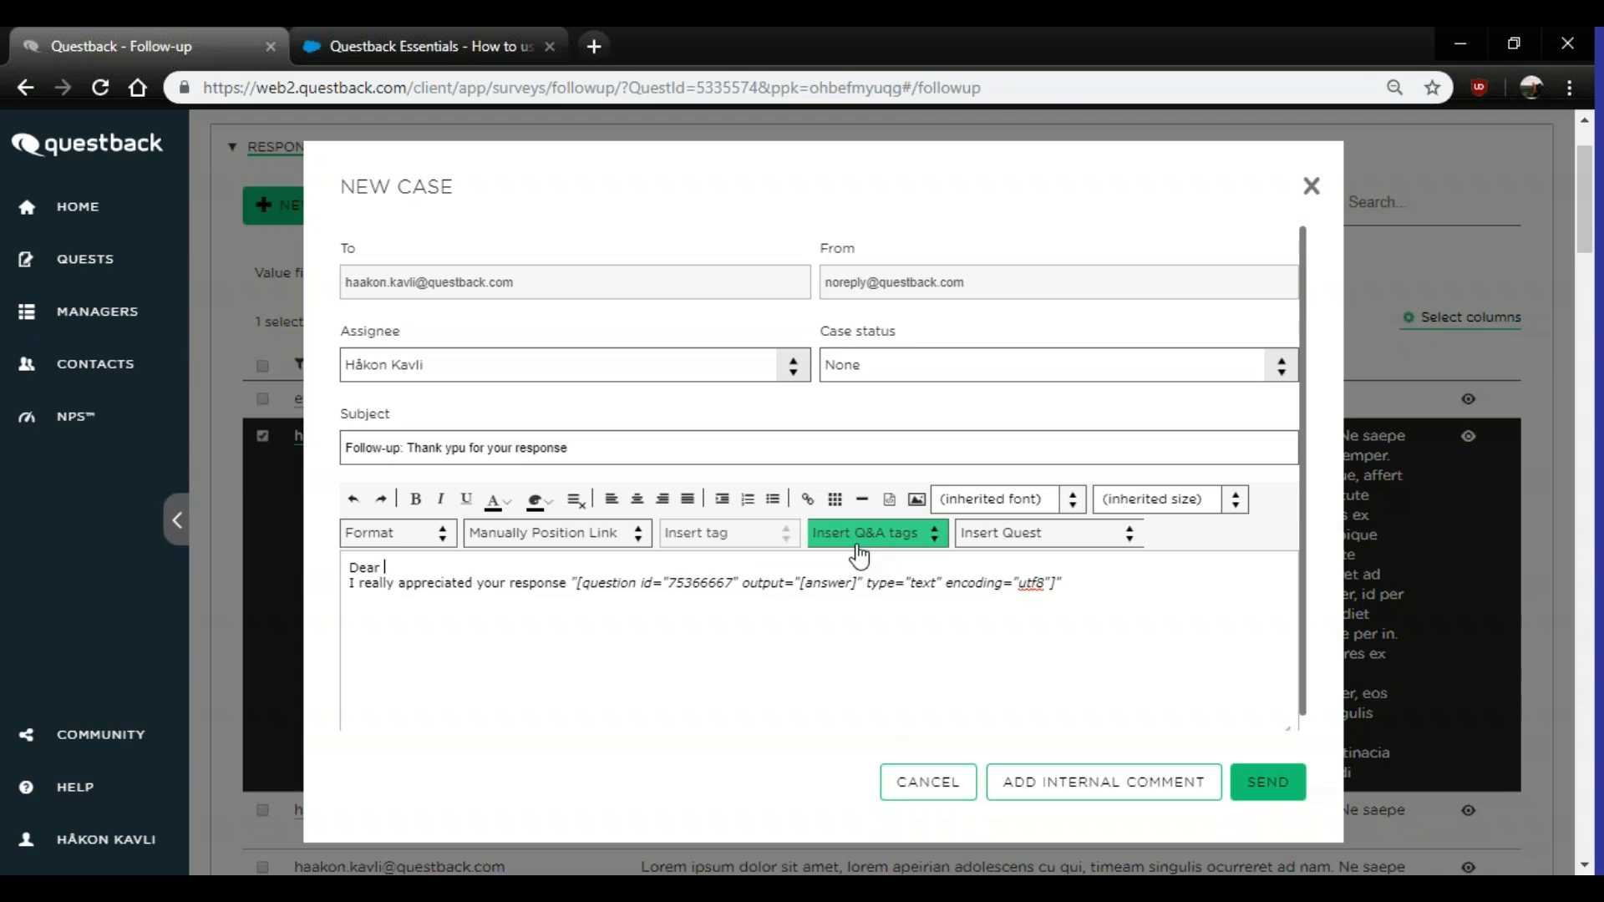
text(respondent,)
key(Return)
- Add the sentence "Could we possibly meet to discuss this matter further?" below the quoted answer tag
click(1174, 609)
text(Could)
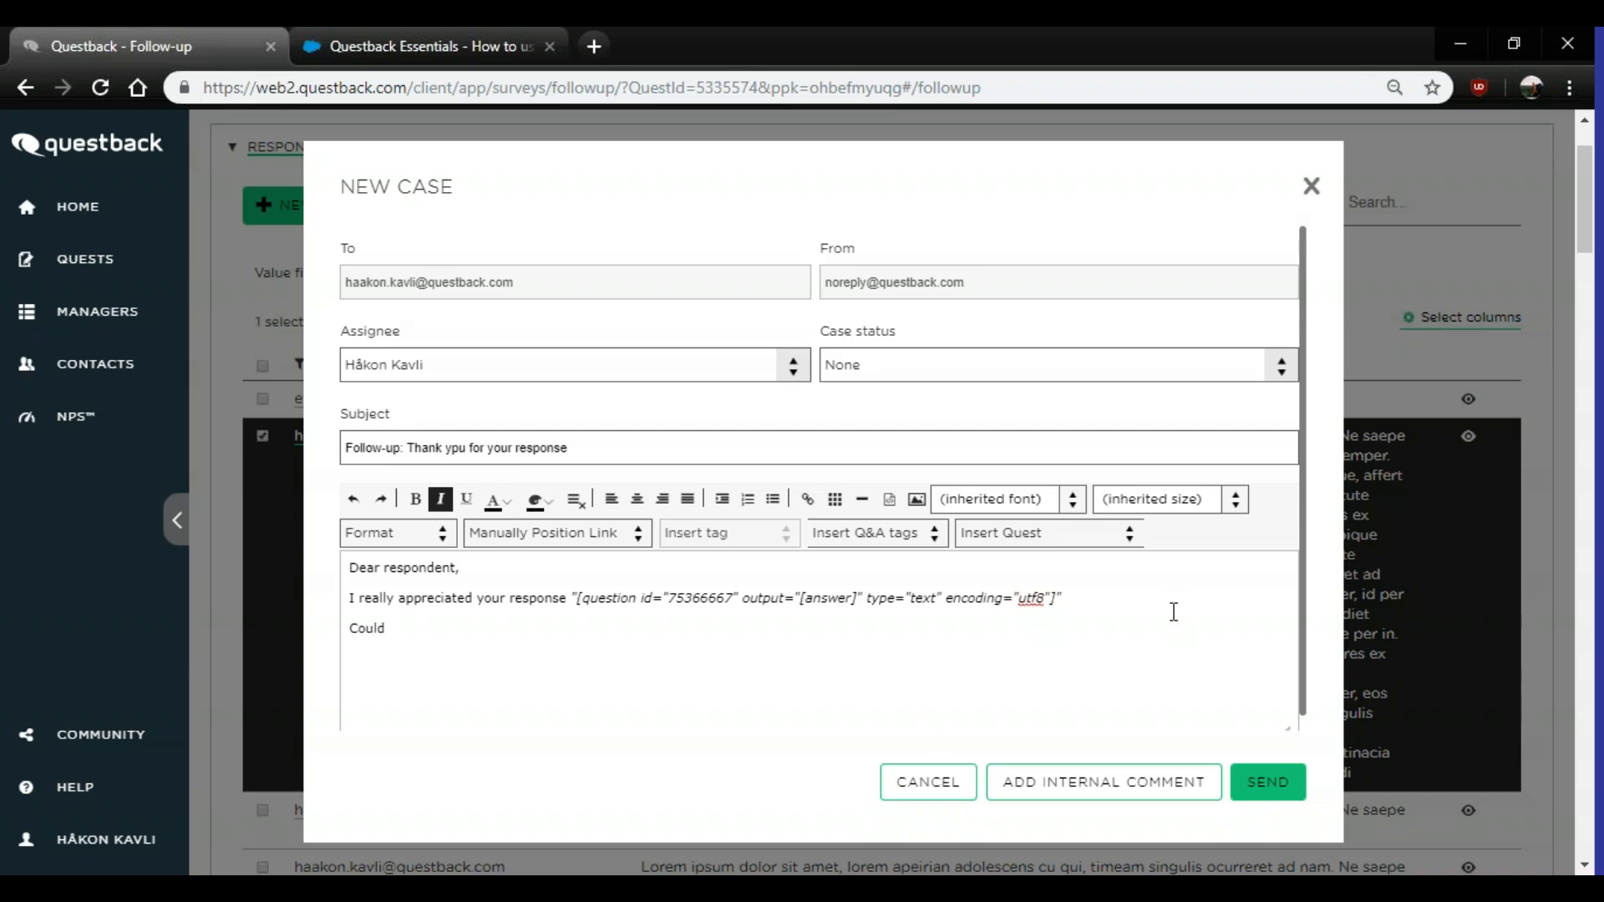
text(we possibly meet du discuss this matter)
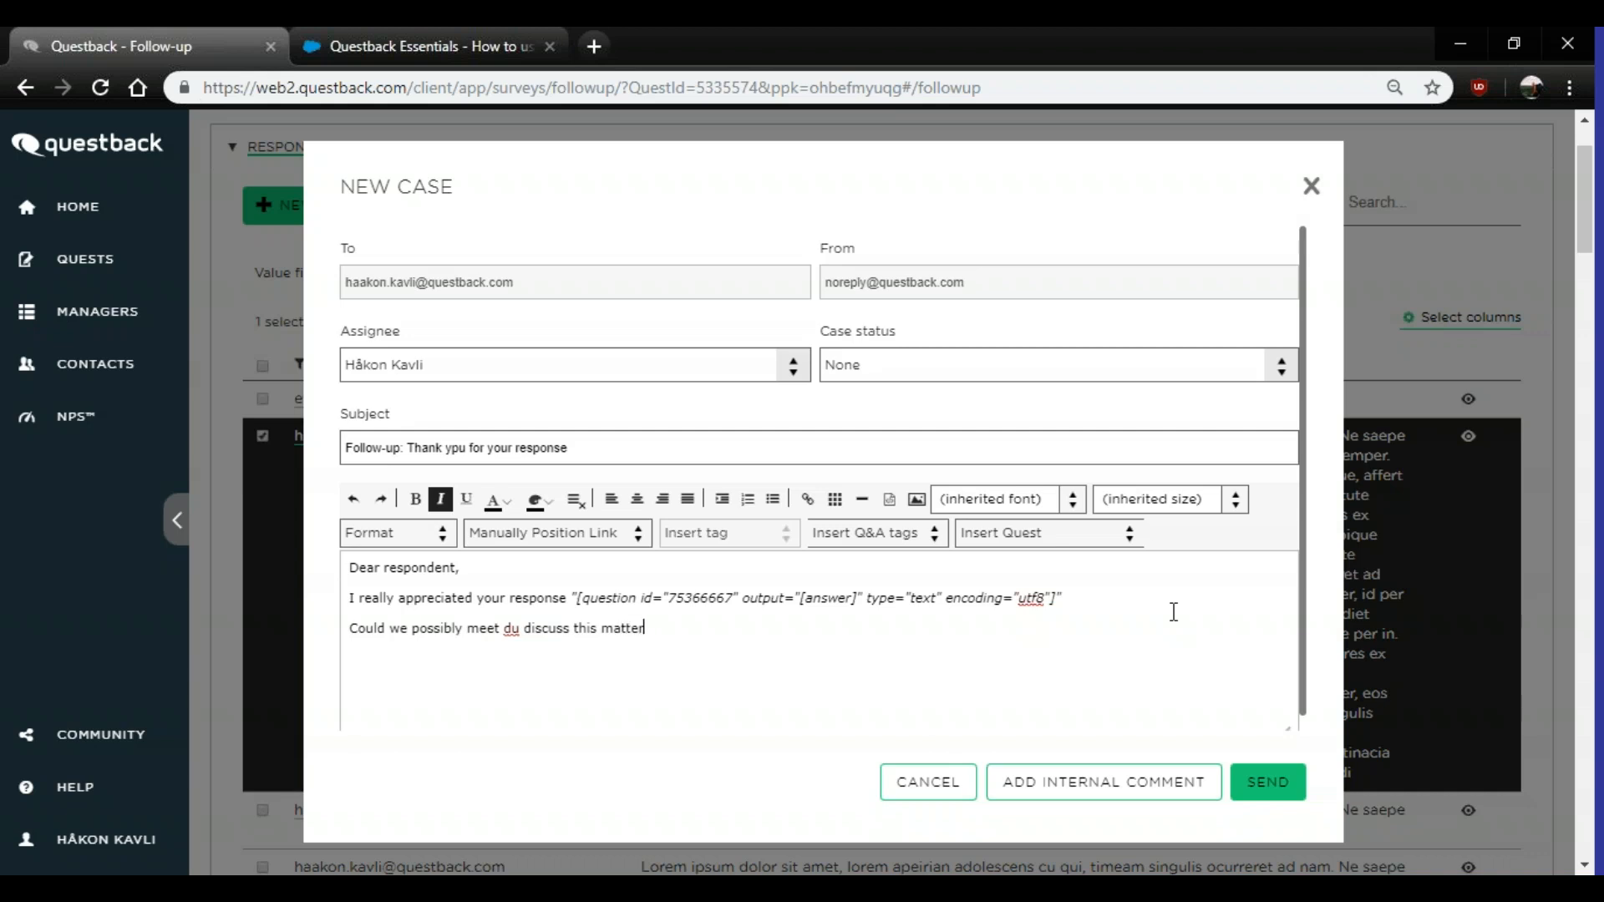
text( further?)
click(519, 620)
drag(519, 620, 510, 629)
click(522, 630)
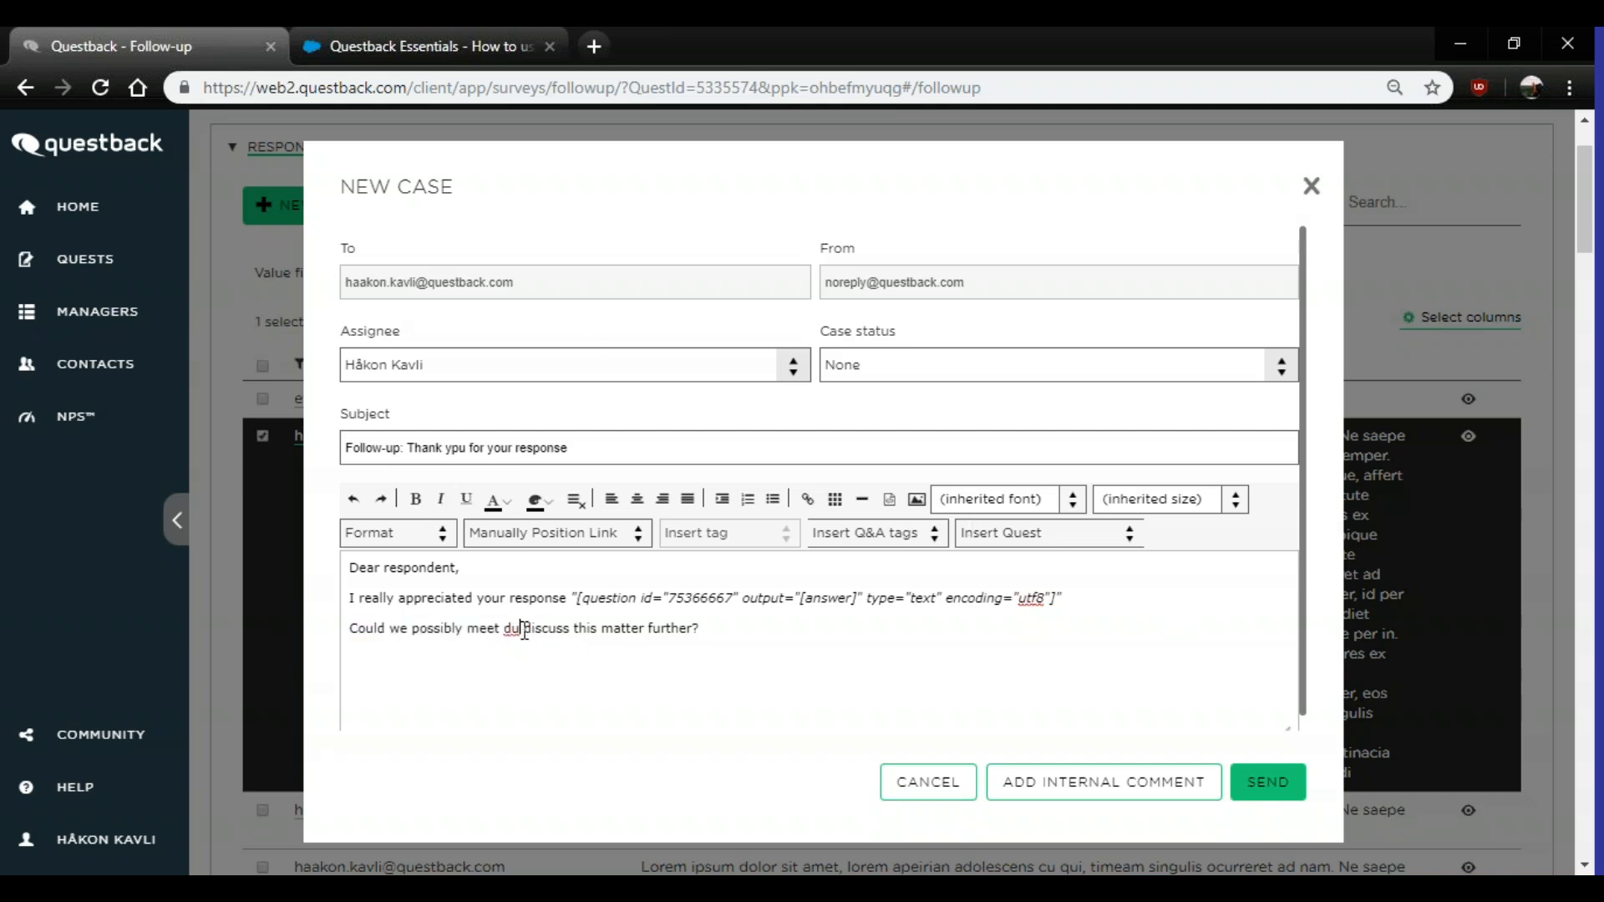
key(BackSpace)
key(BackSpace)
text(to )
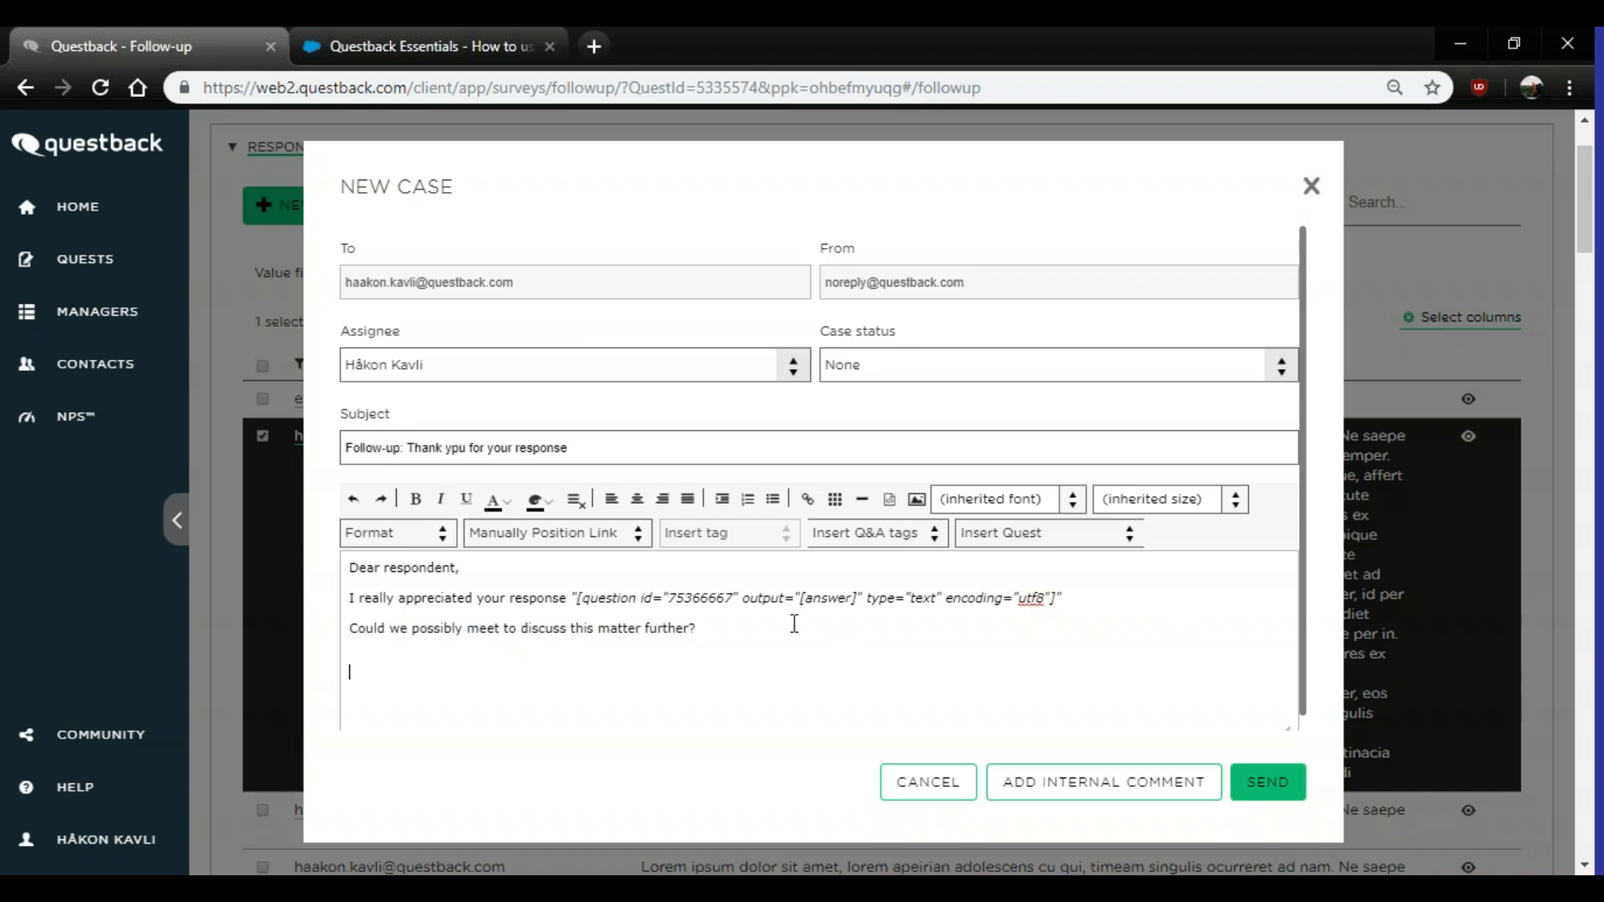
- Close the message with "Best regards," and send the case to the respondent
text(Ber)
text(t regards,)
key(Return)
click(1266, 786)
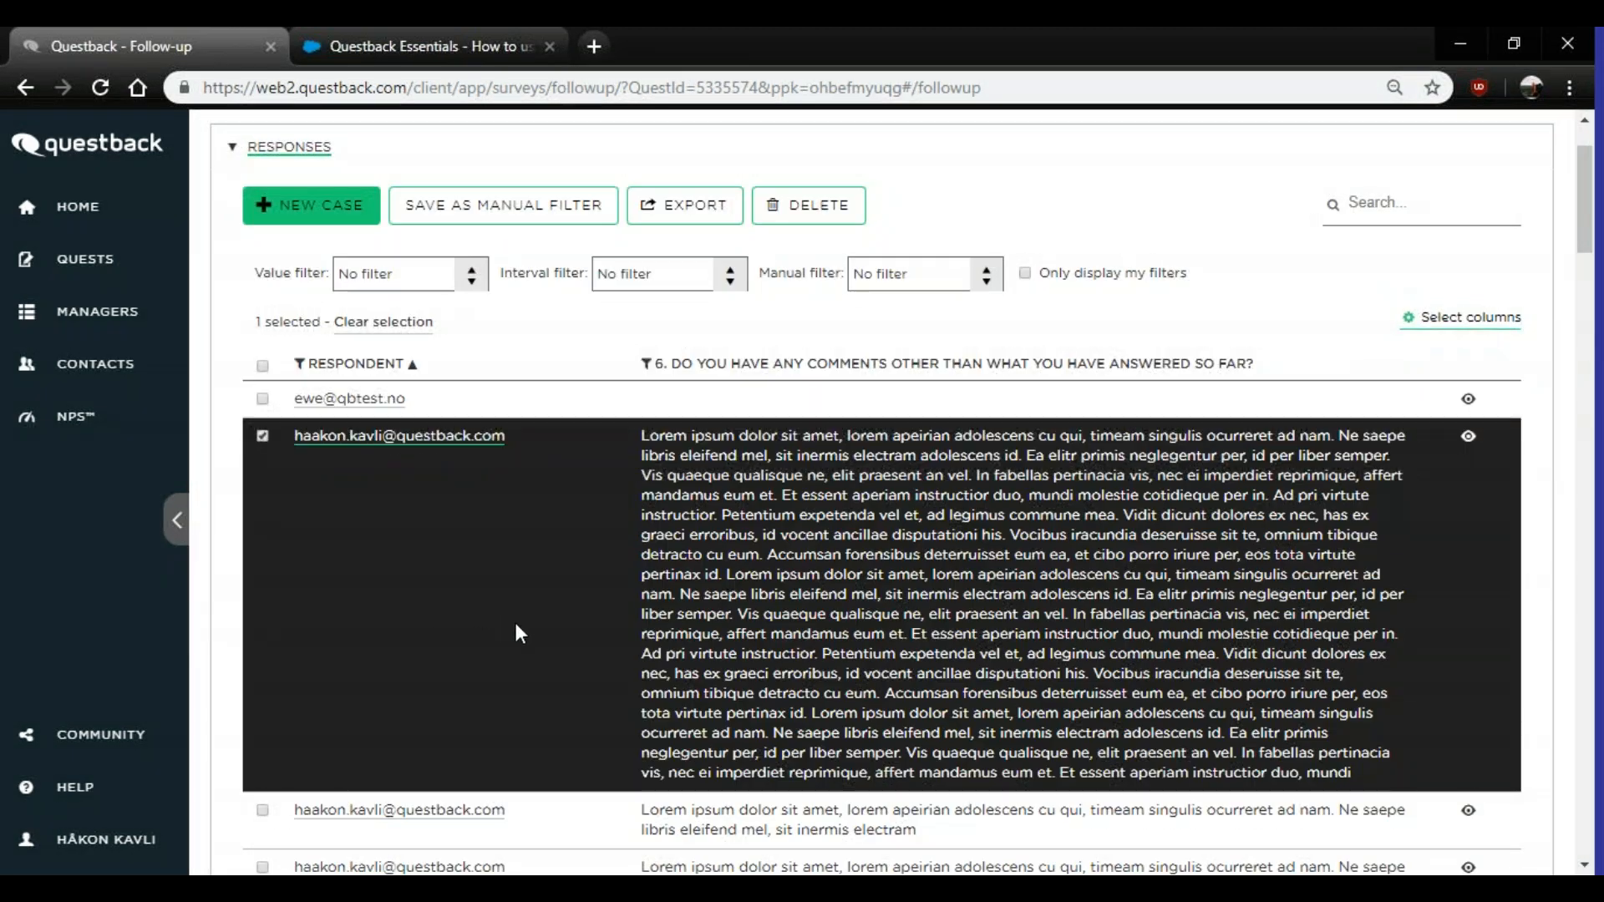
- Open the second listed response and its follow-up case, and review the sent message and the reply area
scroll(535, 614, down, 3)
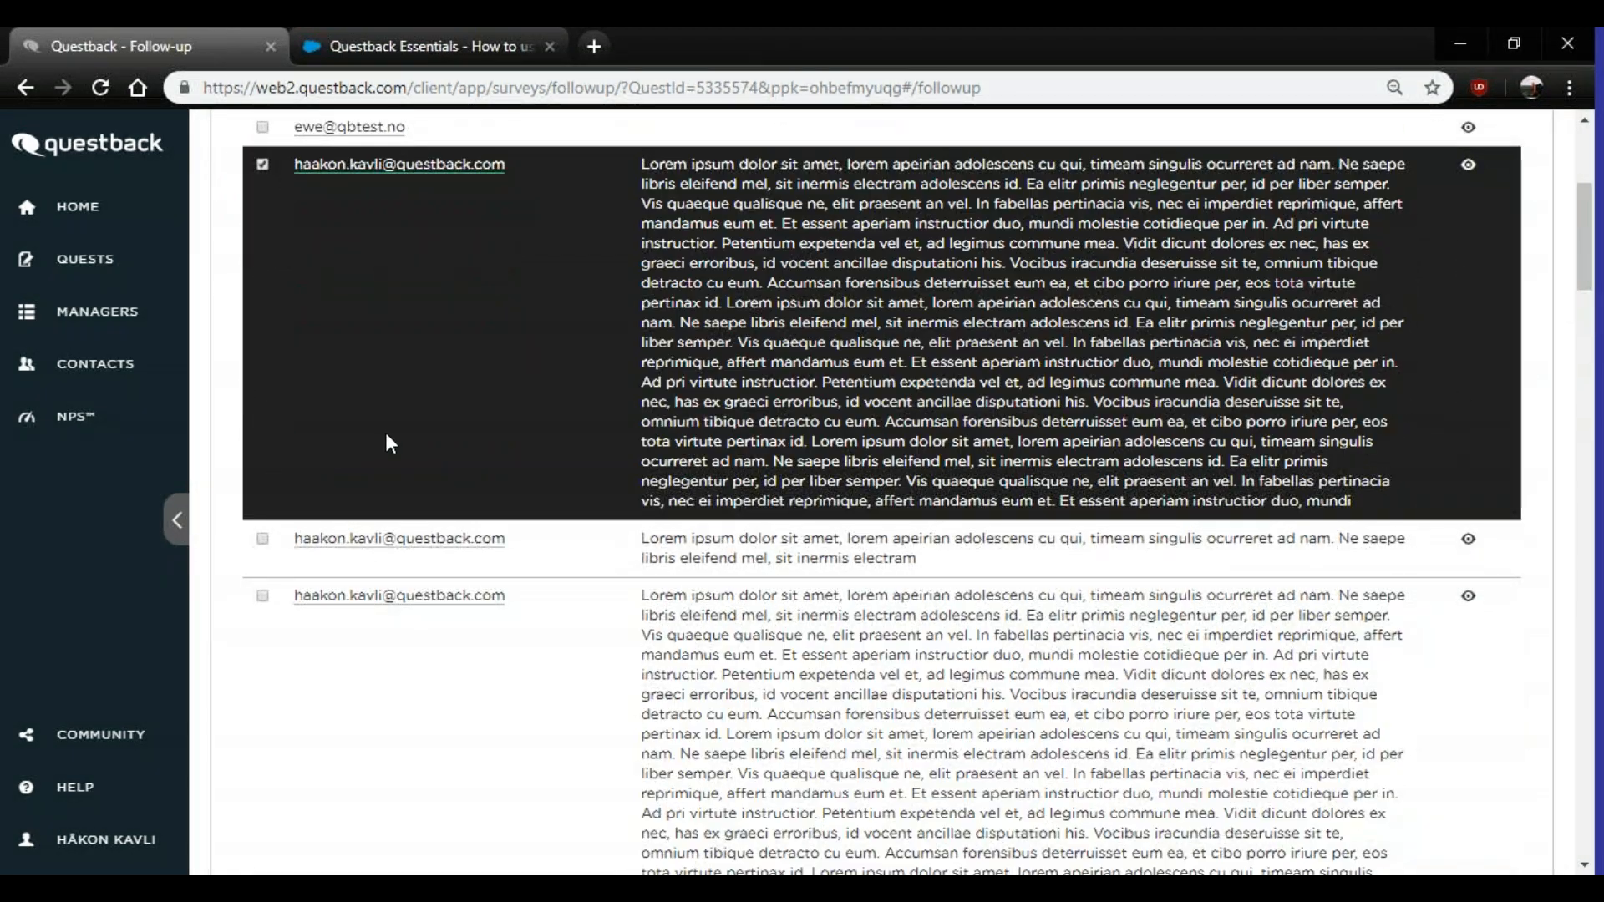
scroll(443, 492, up, 4)
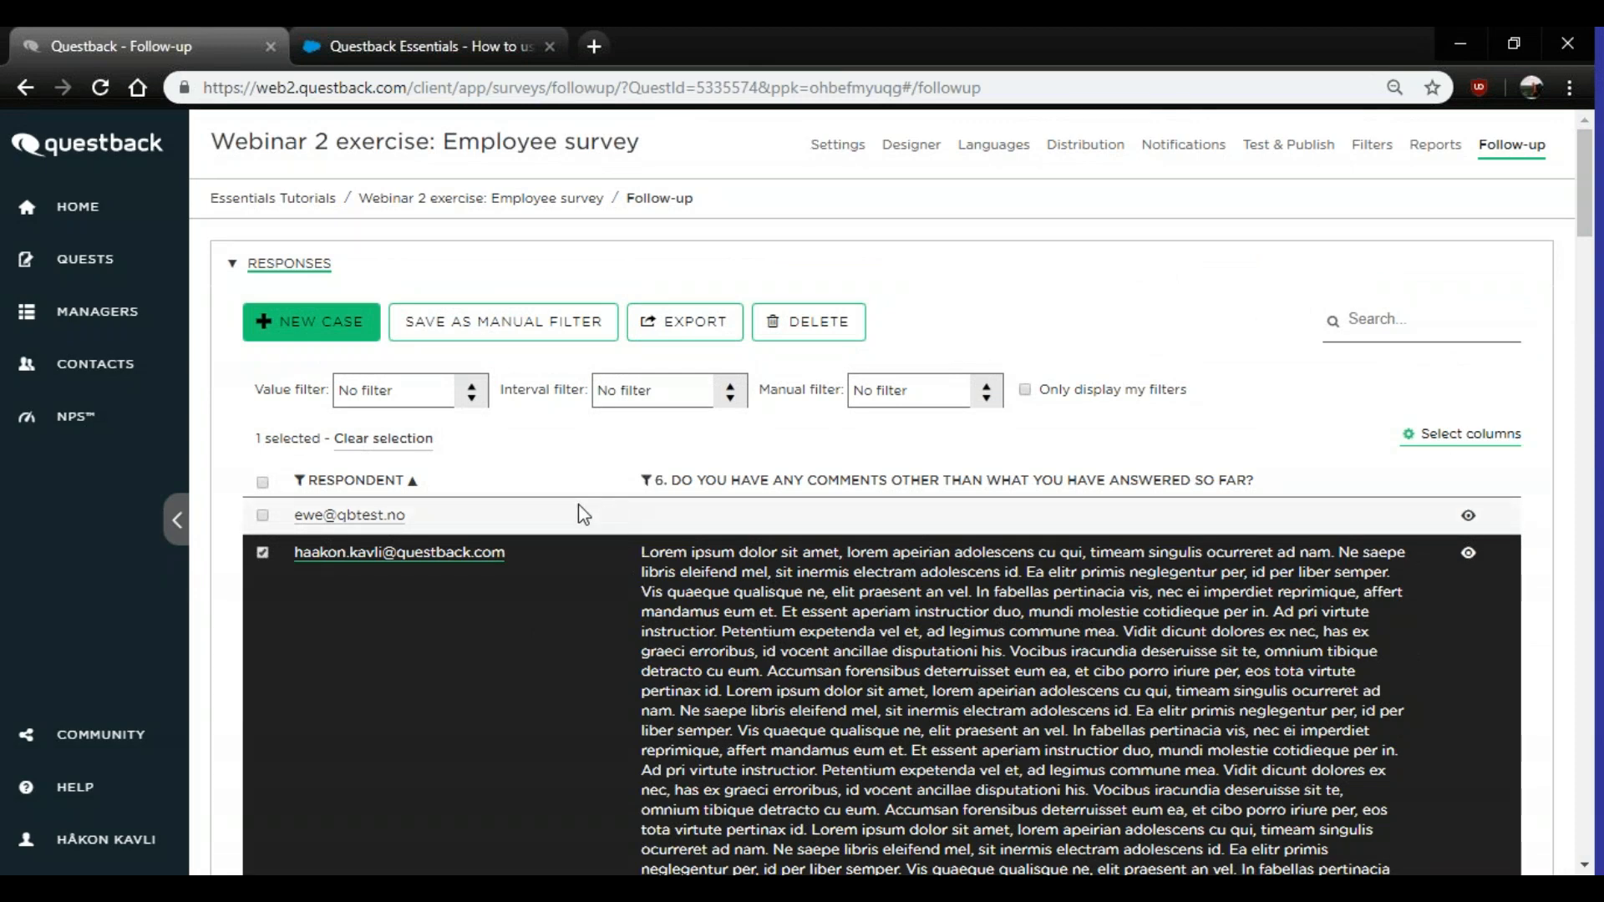
click(351, 561)
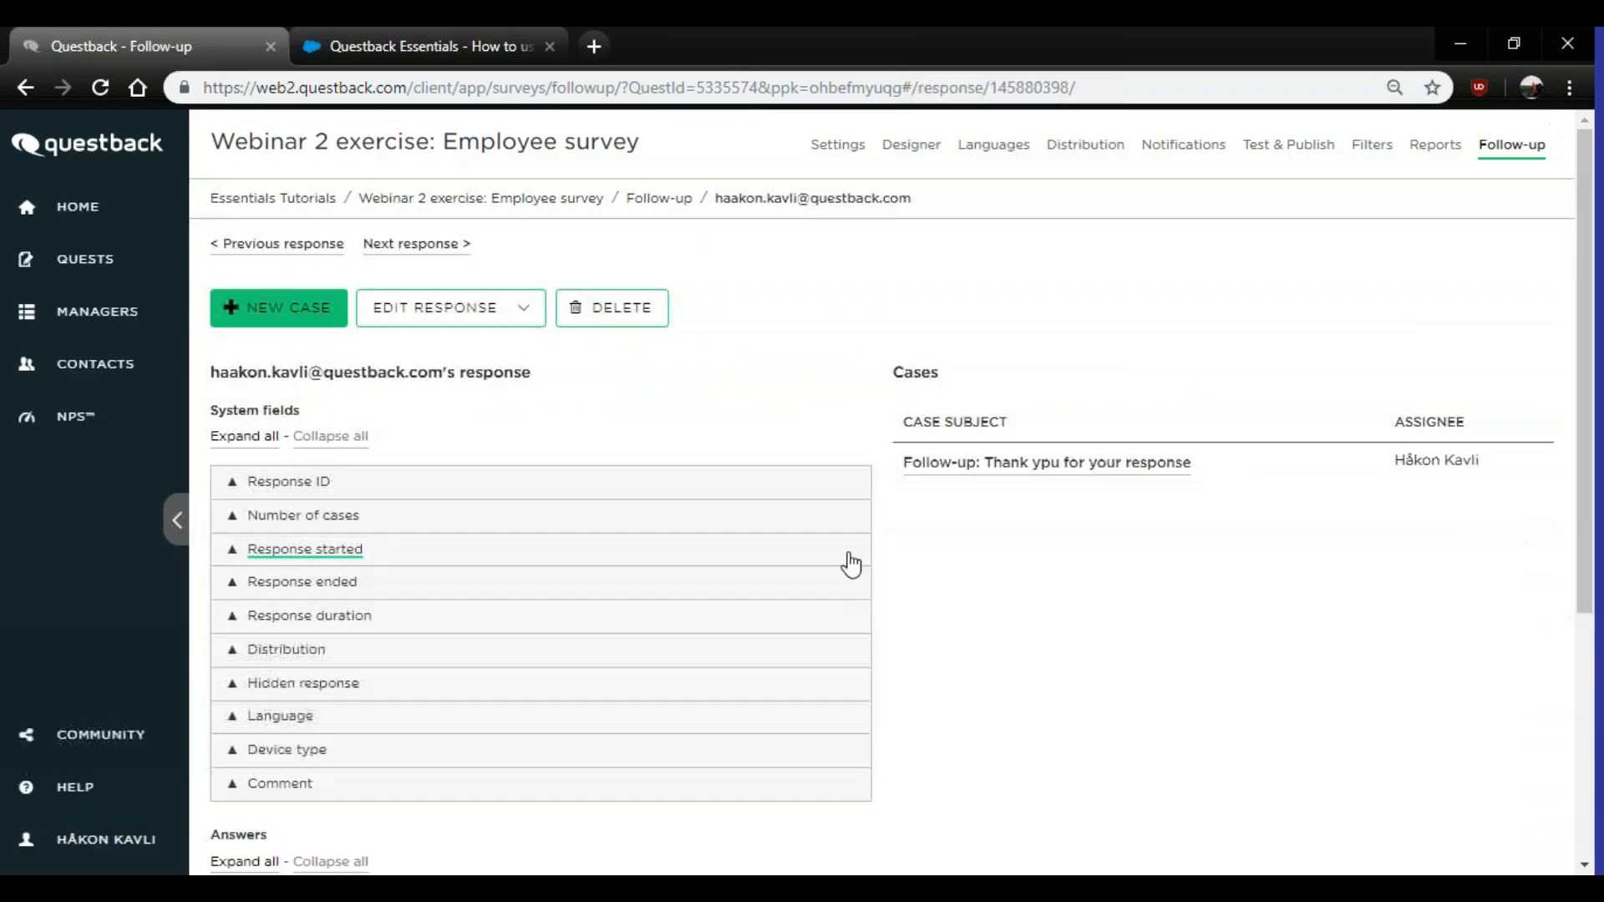
click(1104, 476)
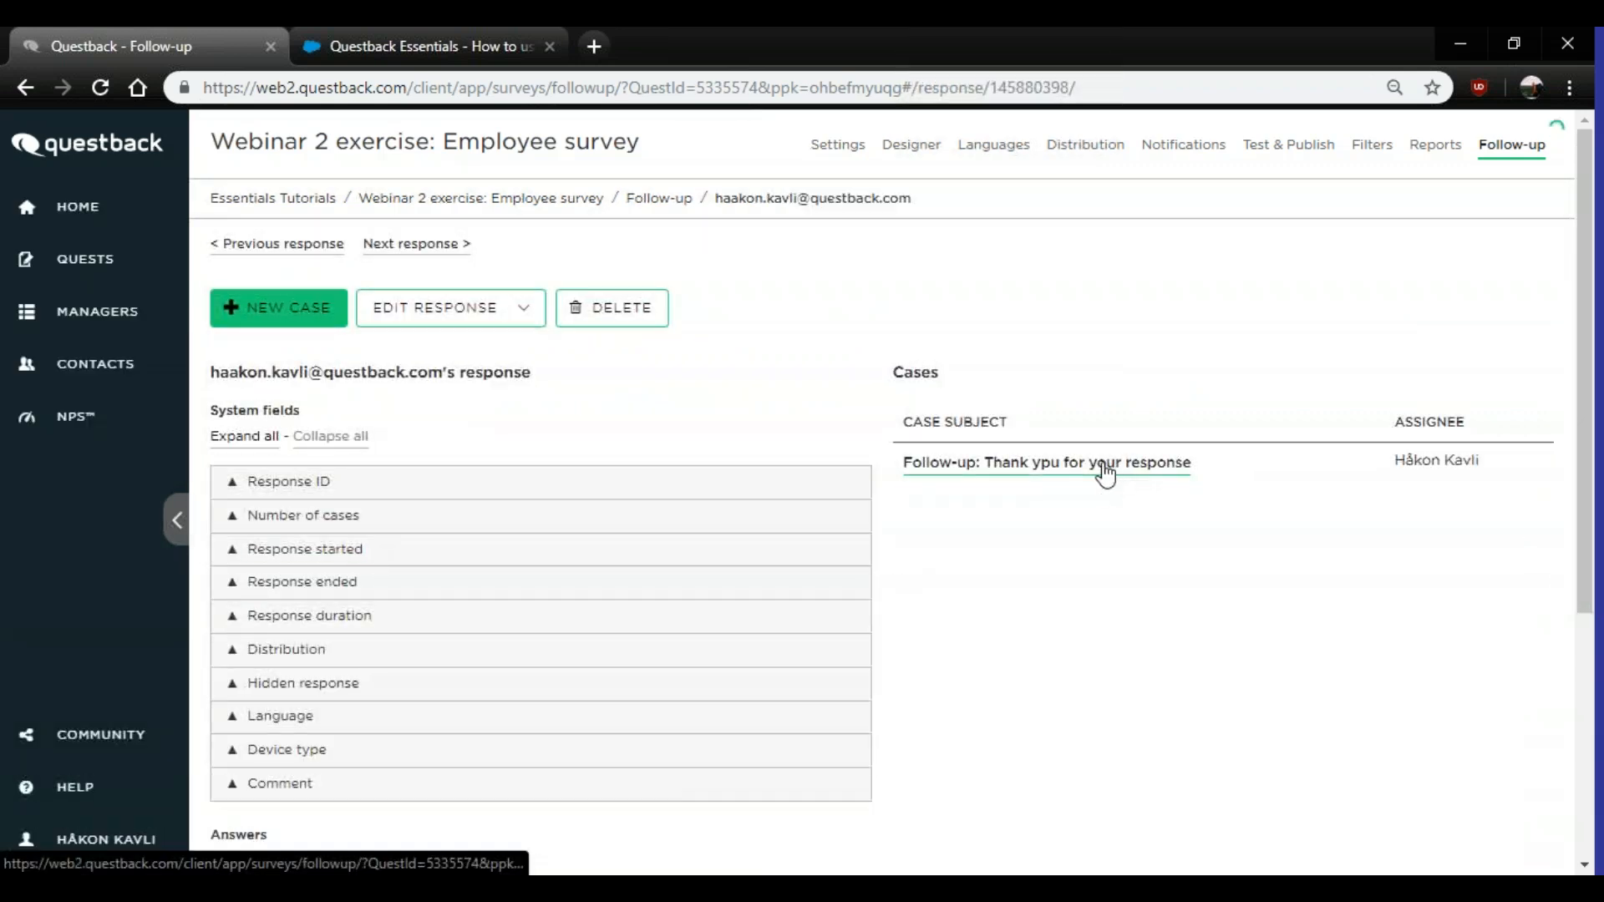
scroll(833, 546, down, 3)
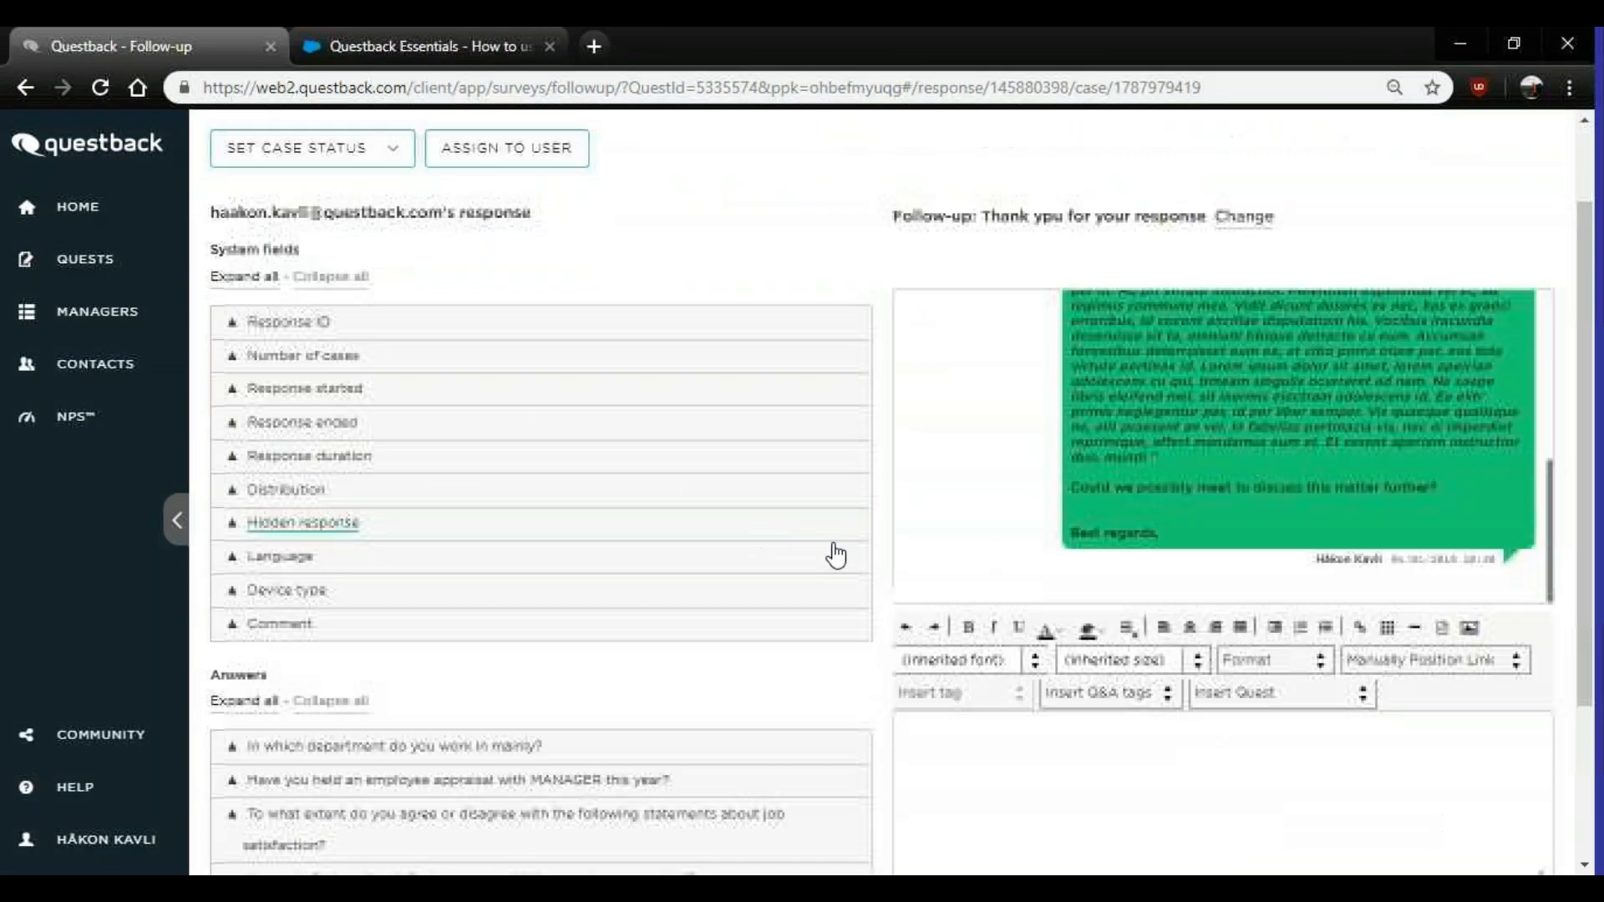
scroll(1203, 359, up, 2)
scroll(1294, 326, up, 5)
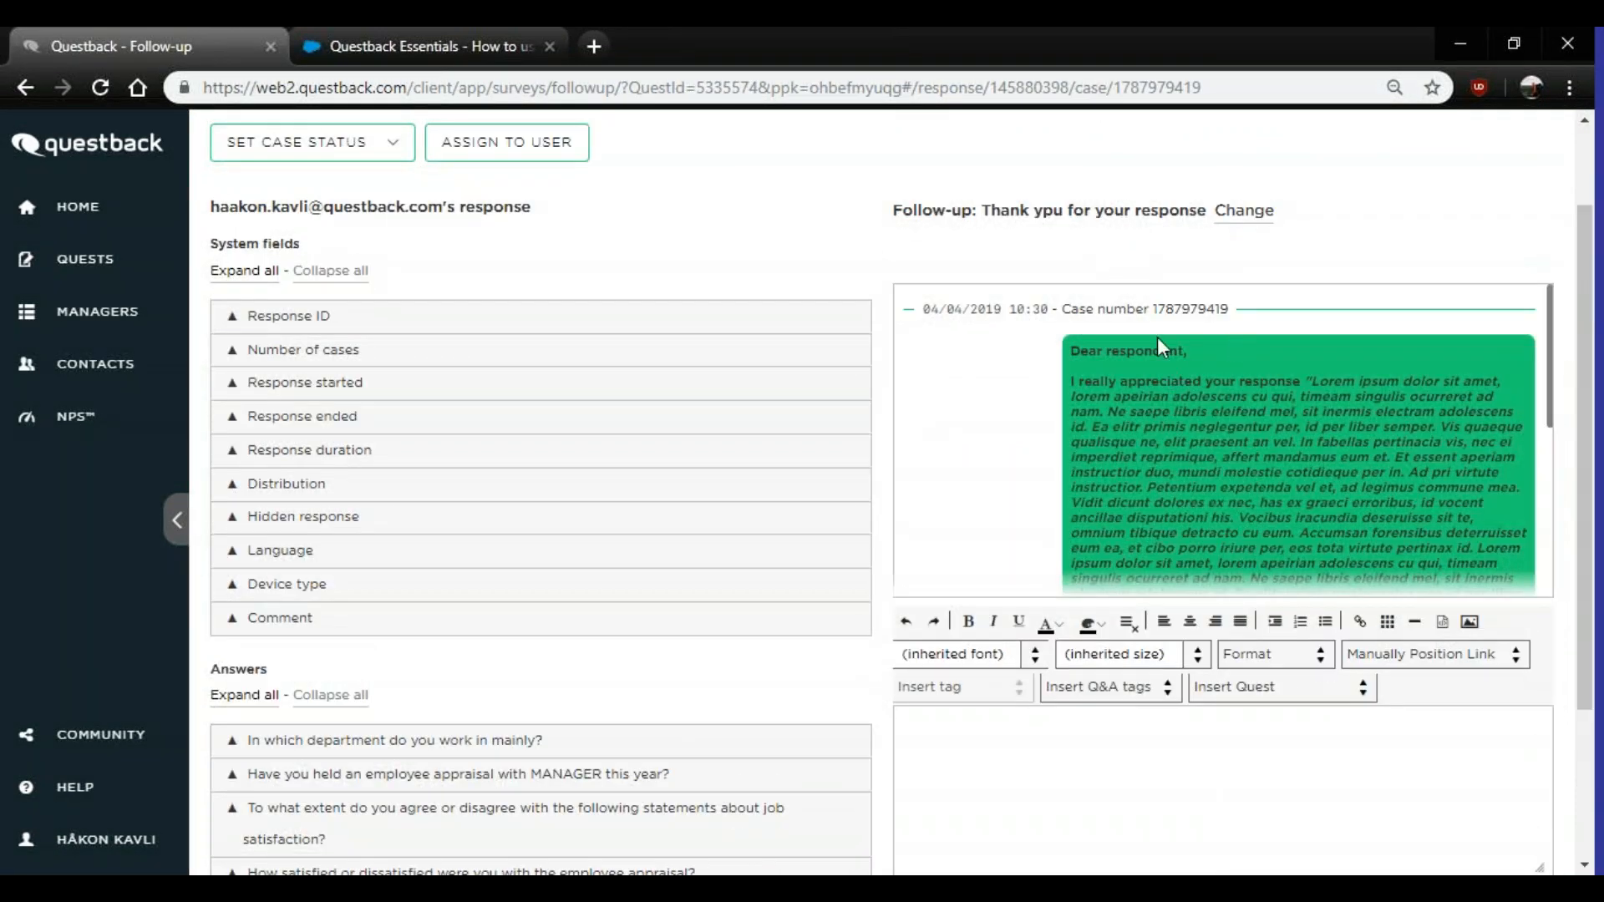
scroll(1266, 458, down, 5)
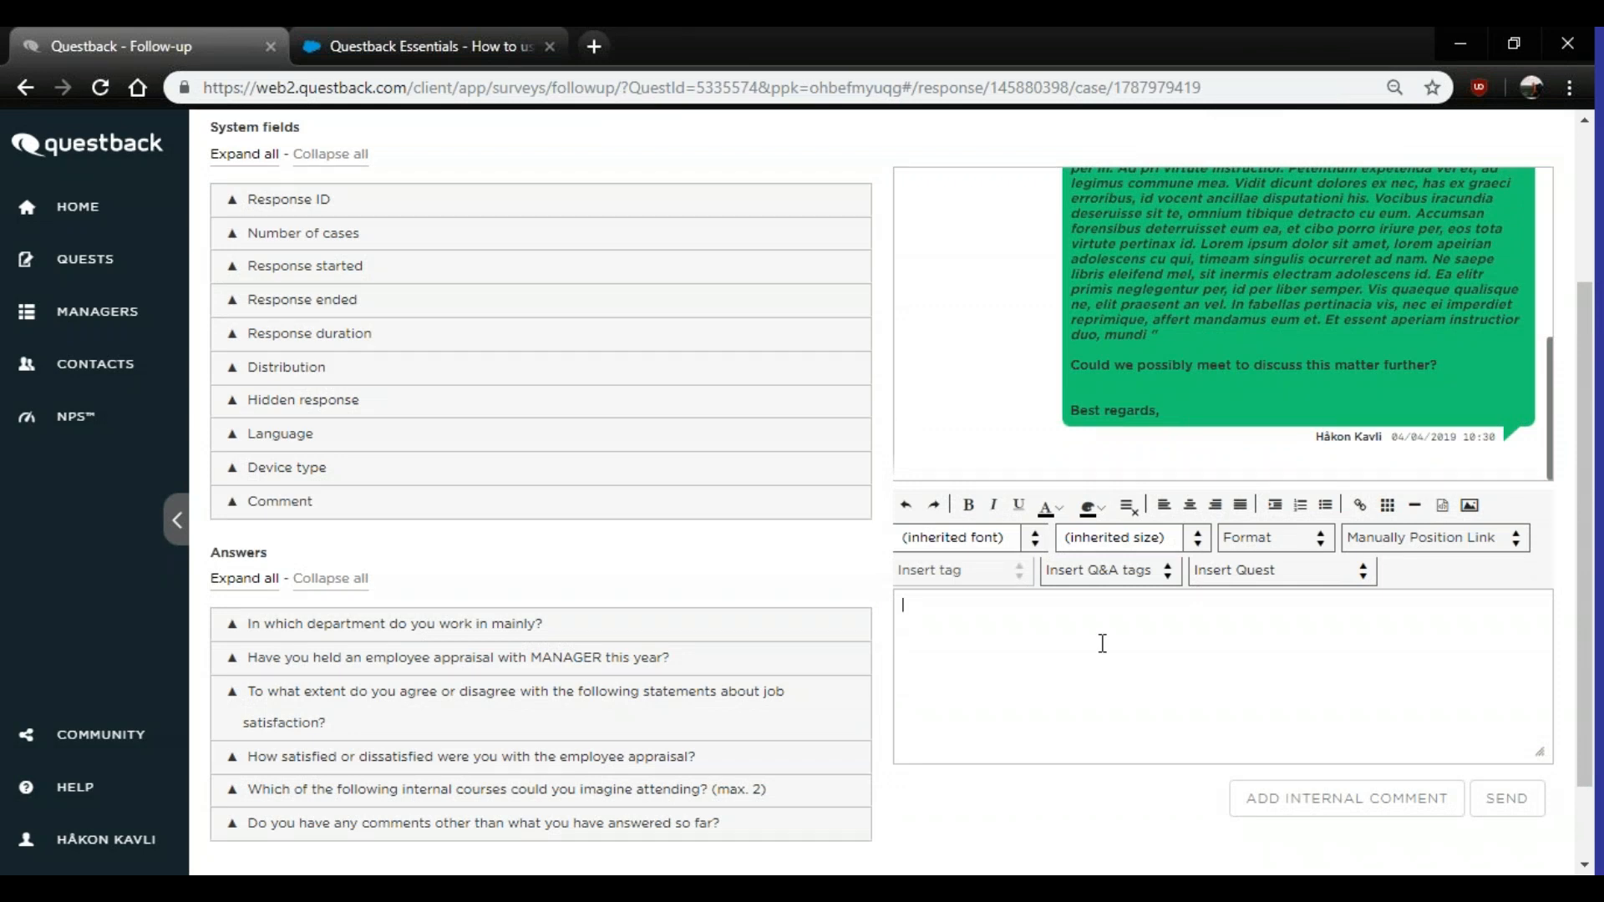
click(1103, 643)
scroll(857, 727, up, 3)
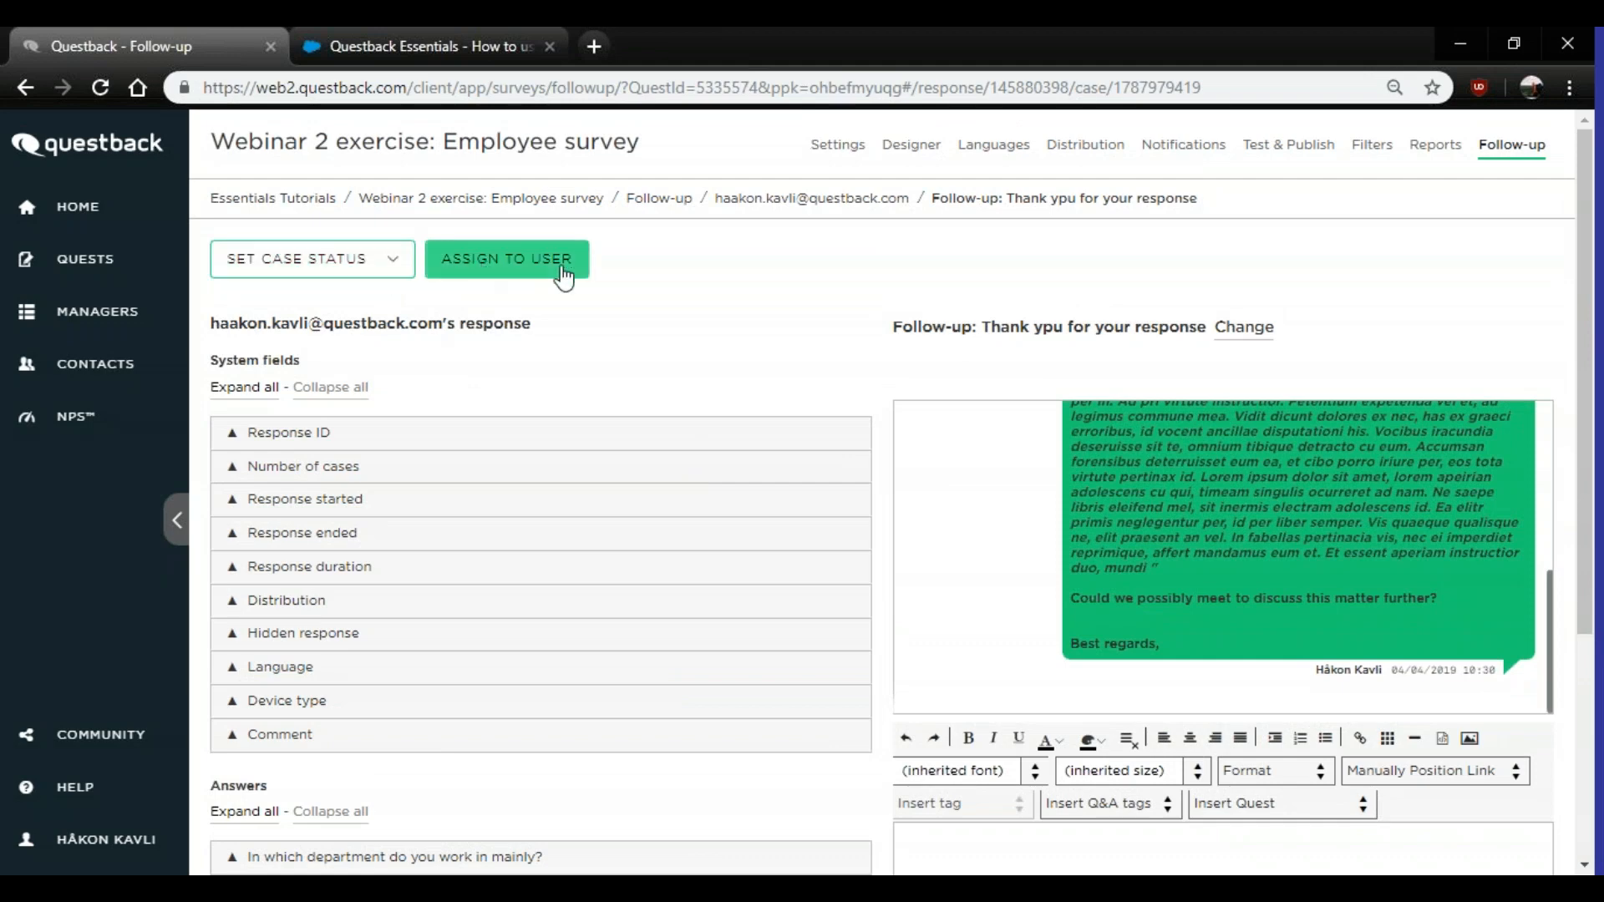
click(512, 269)
click(768, 250)
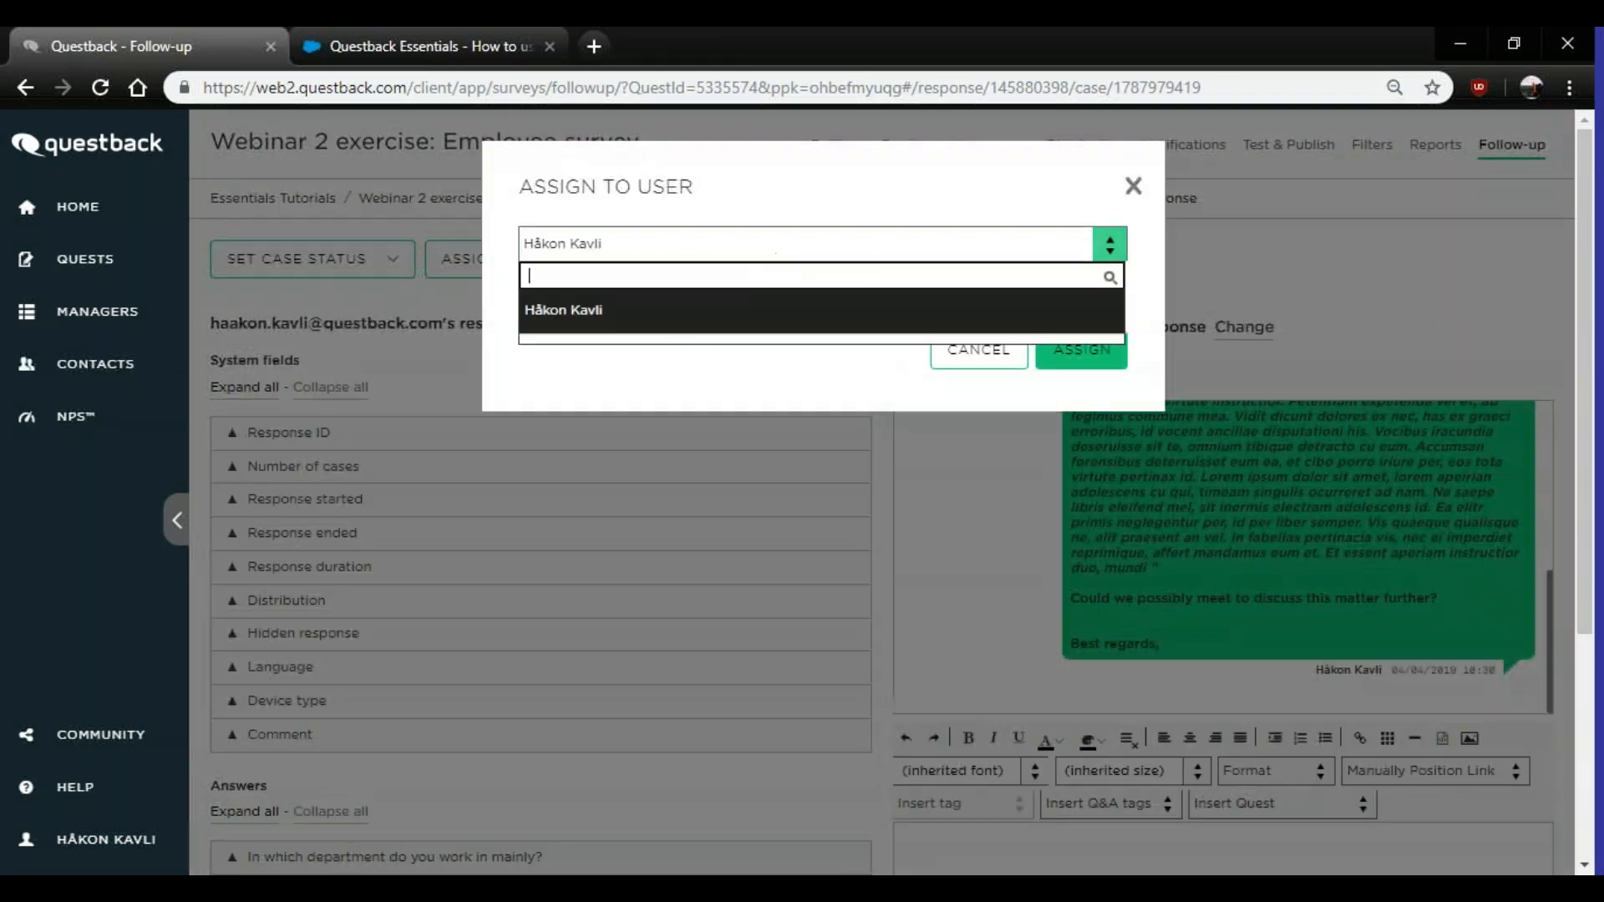
click(760, 310)
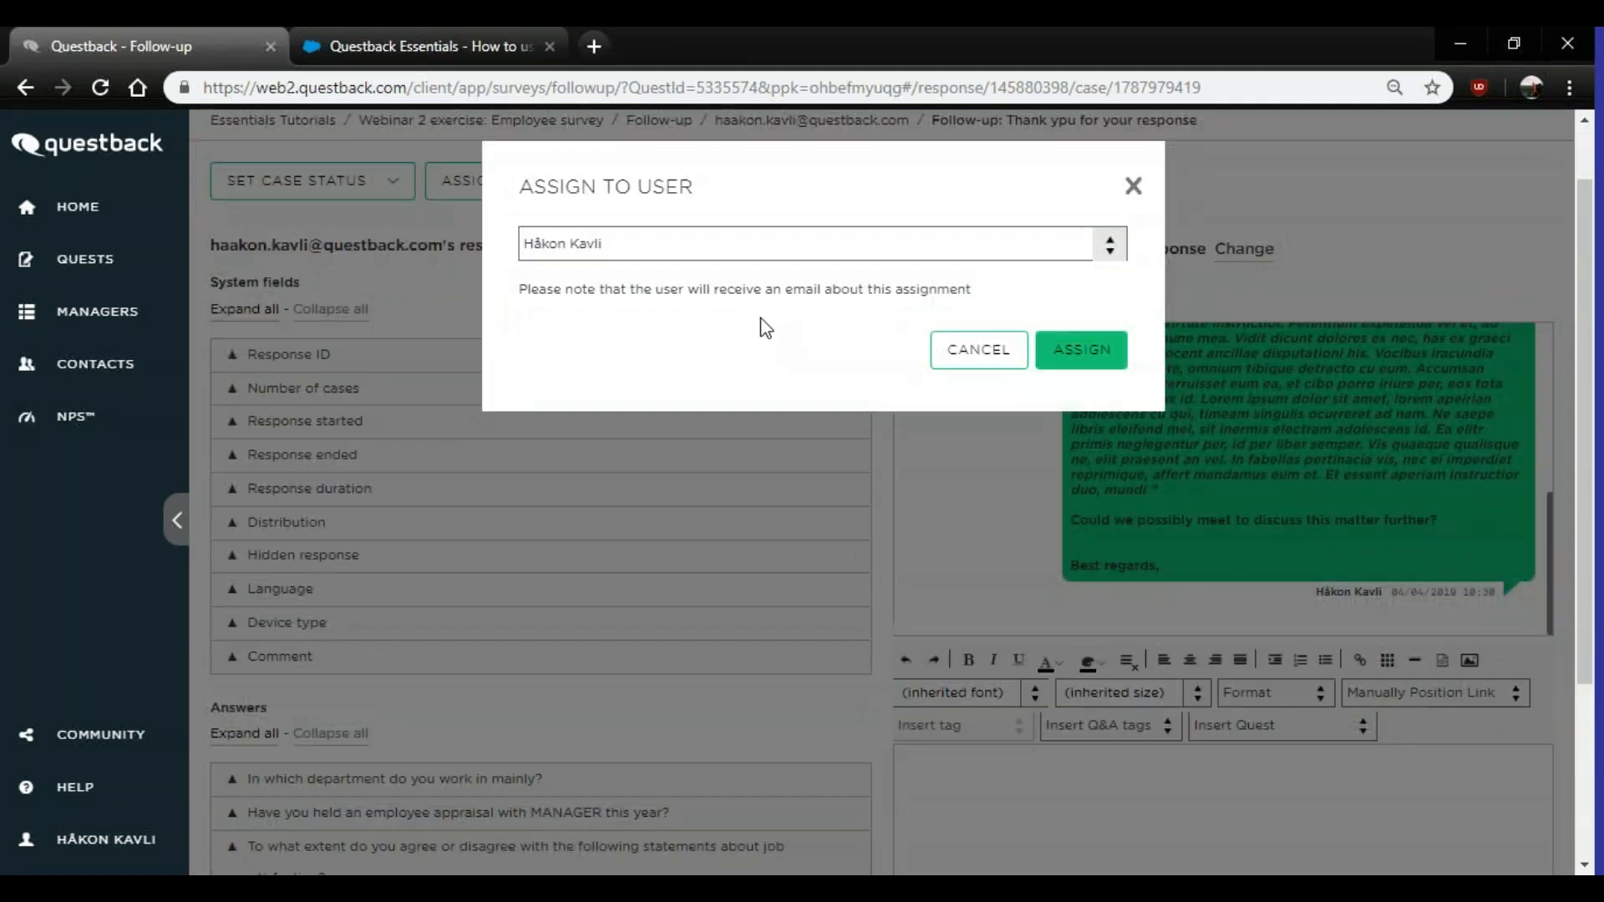
click(1127, 187)
scroll(520, 415, up, 1)
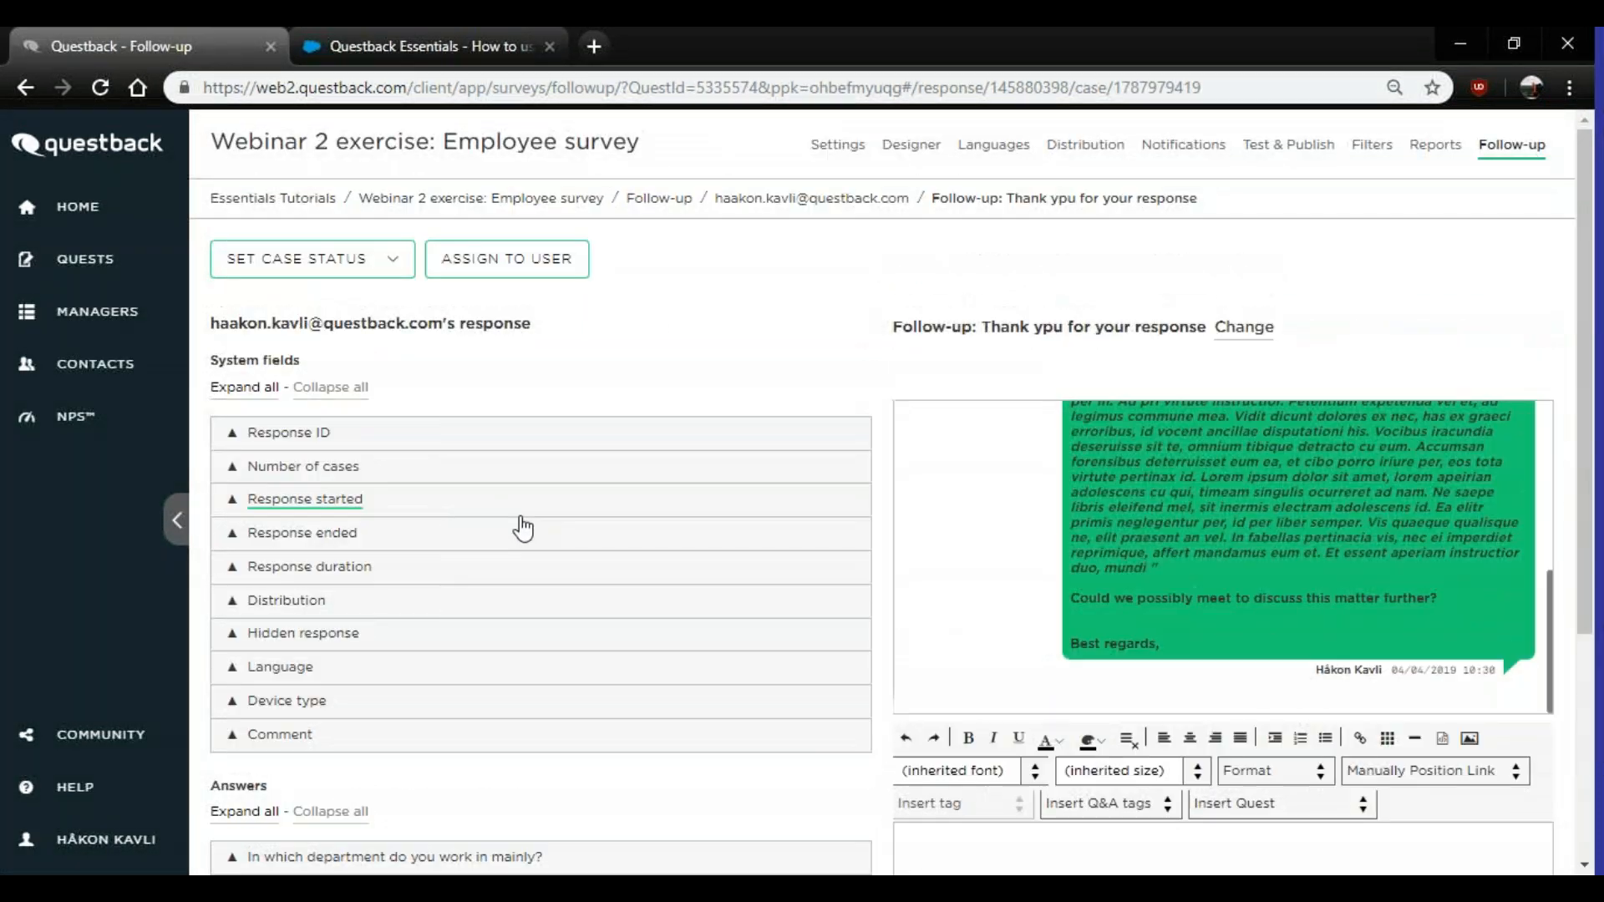
- Return to the survey's follow-up page and filter the responses with the value filter "Department: Consultancy"
click(859, 204)
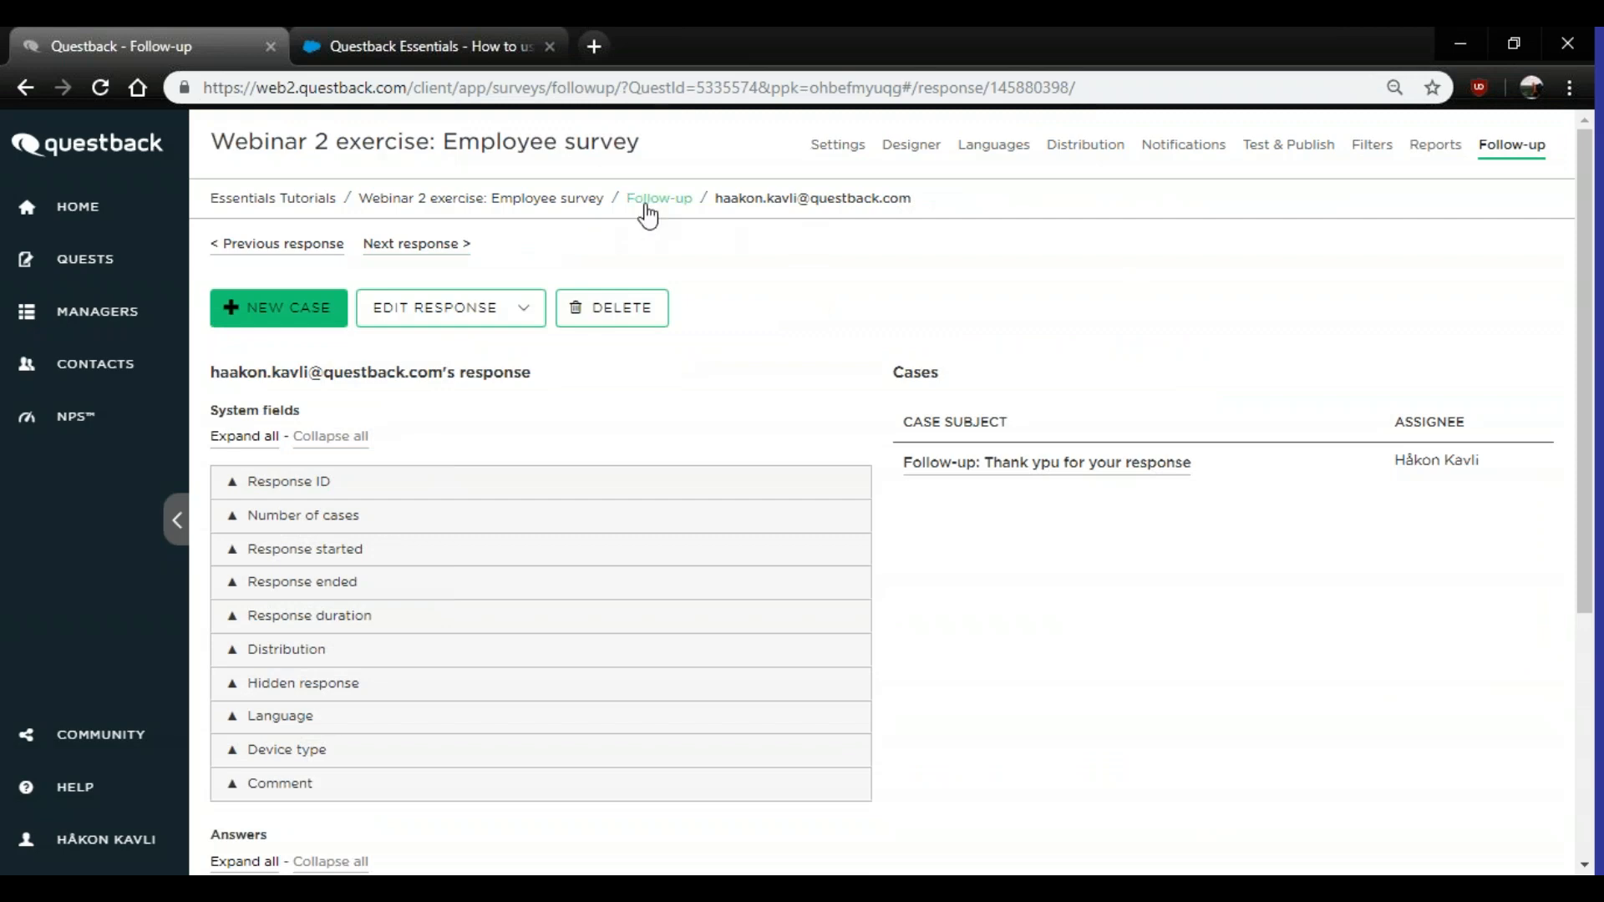
click(646, 206)
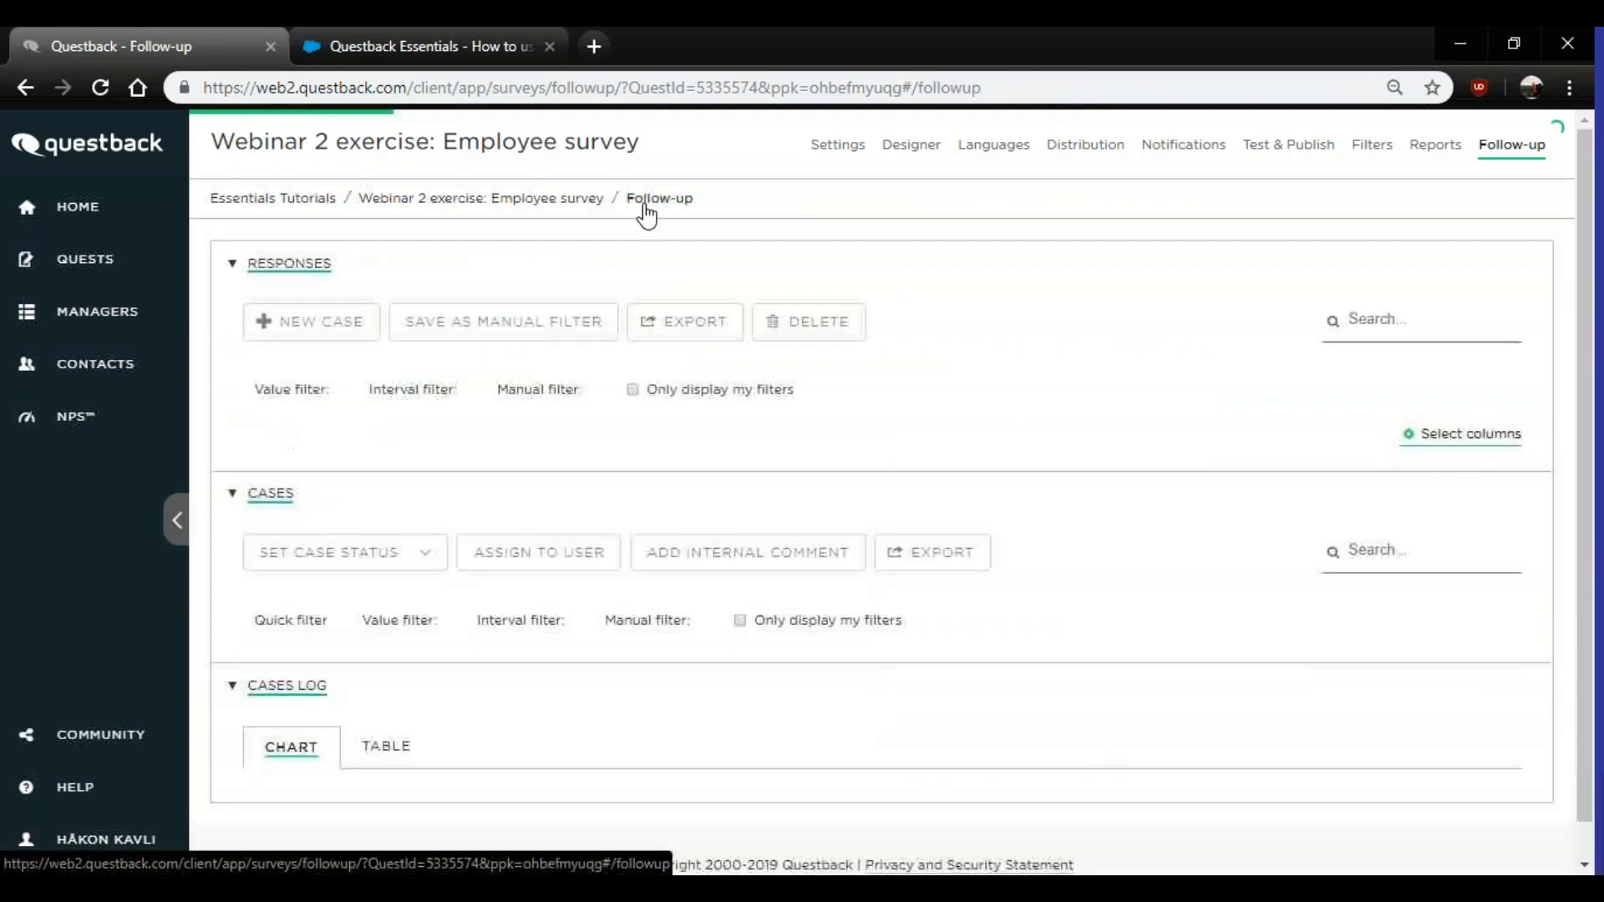
scroll(413, 458, down, 3)
scroll(449, 316, up, 2)
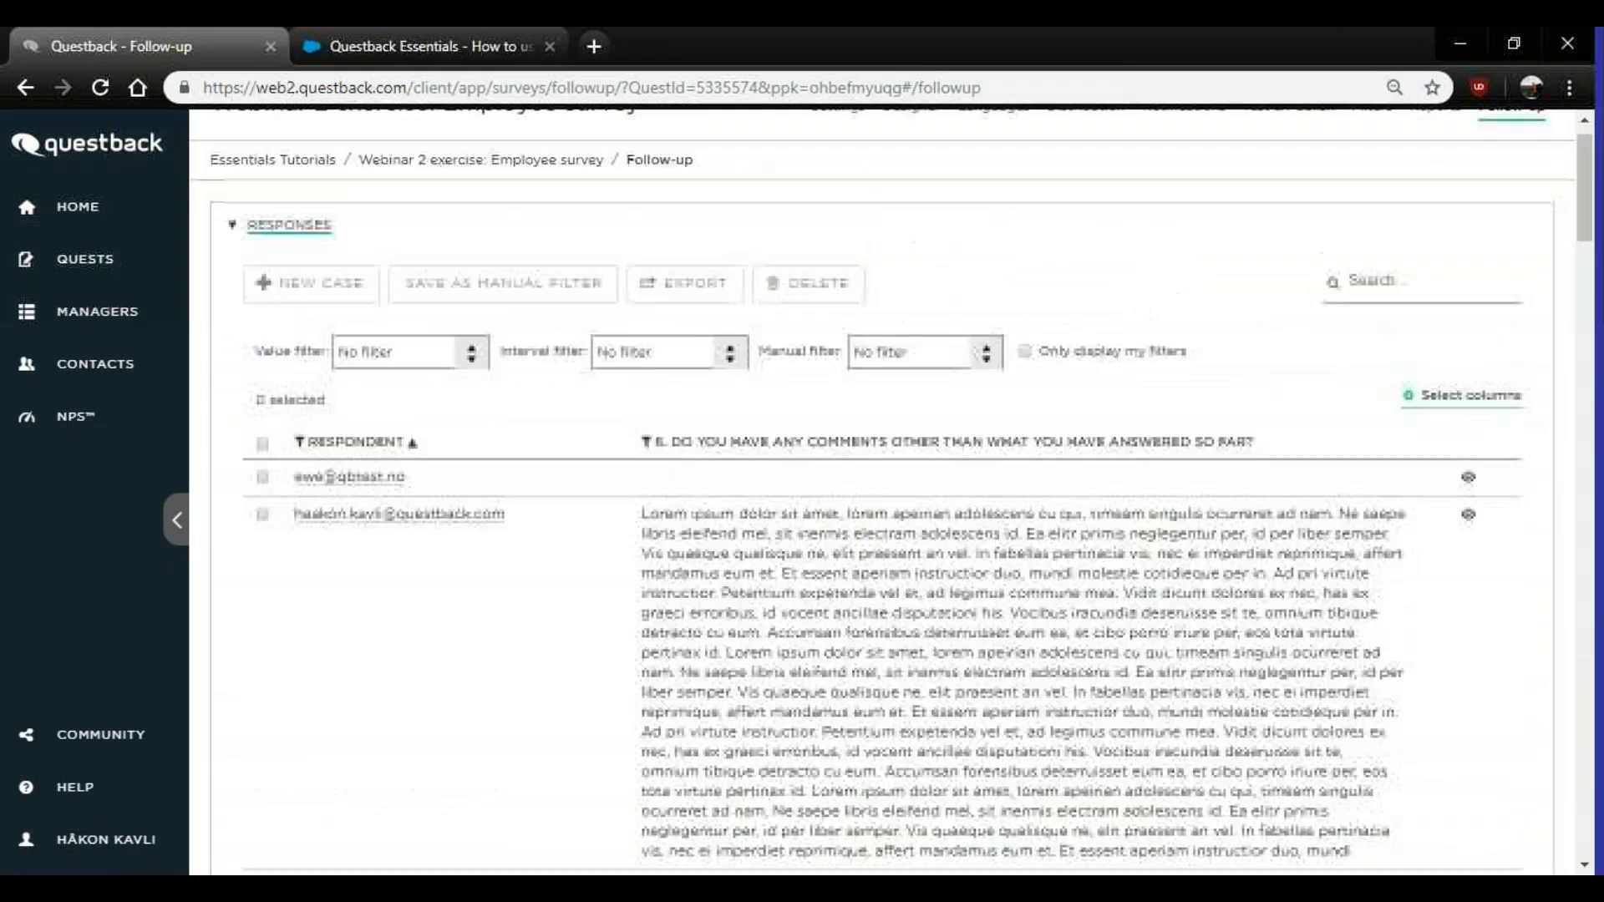
click(473, 352)
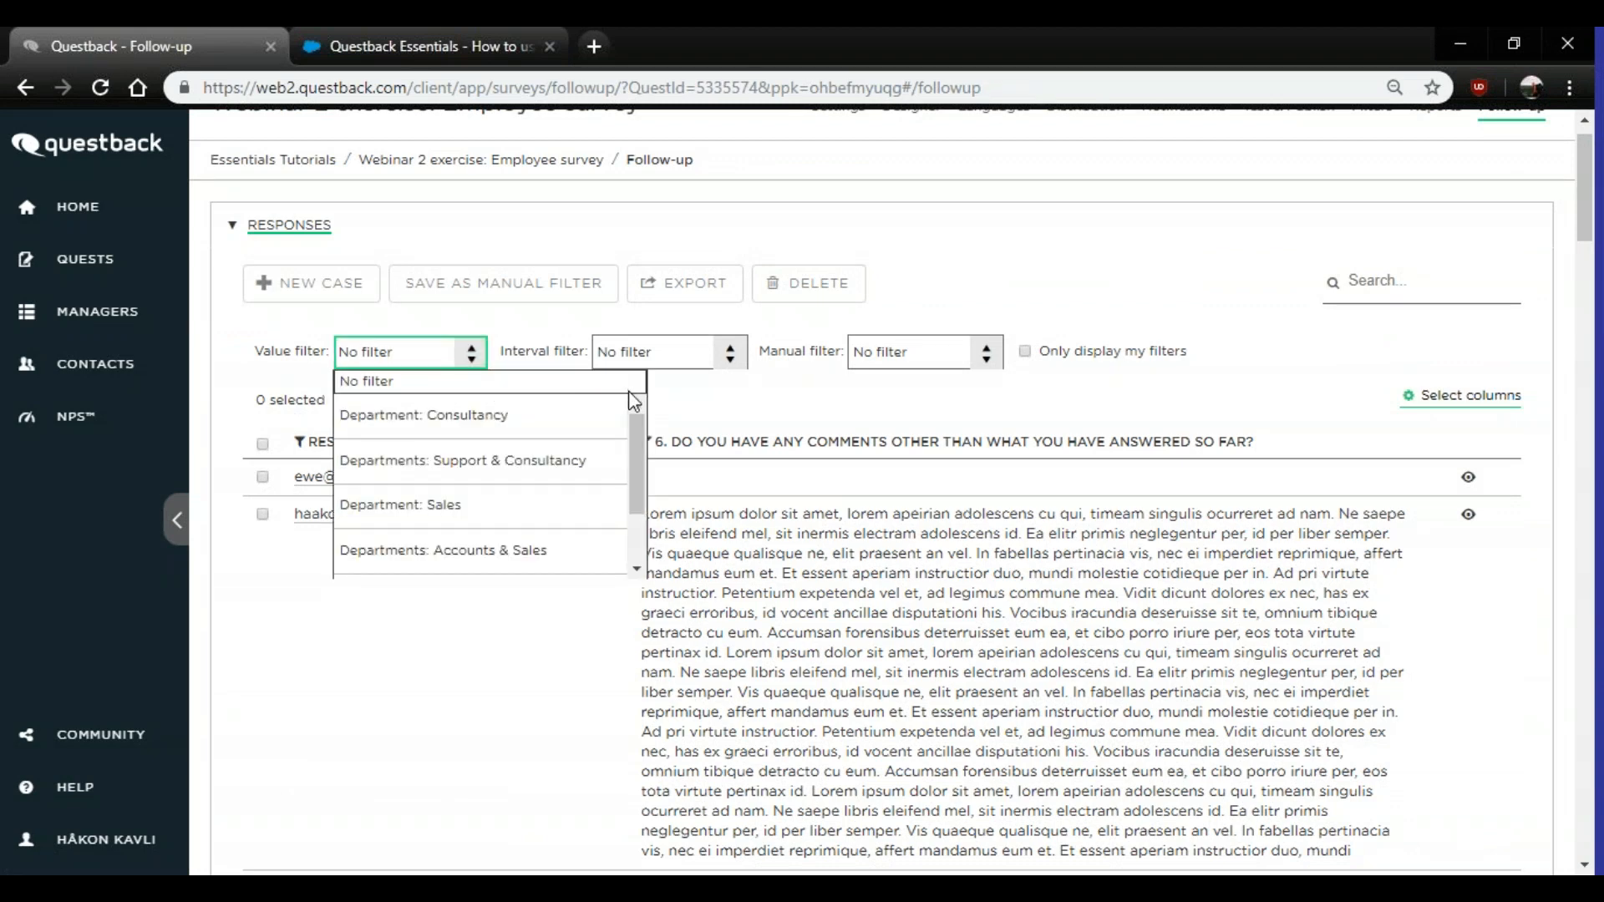
click(548, 422)
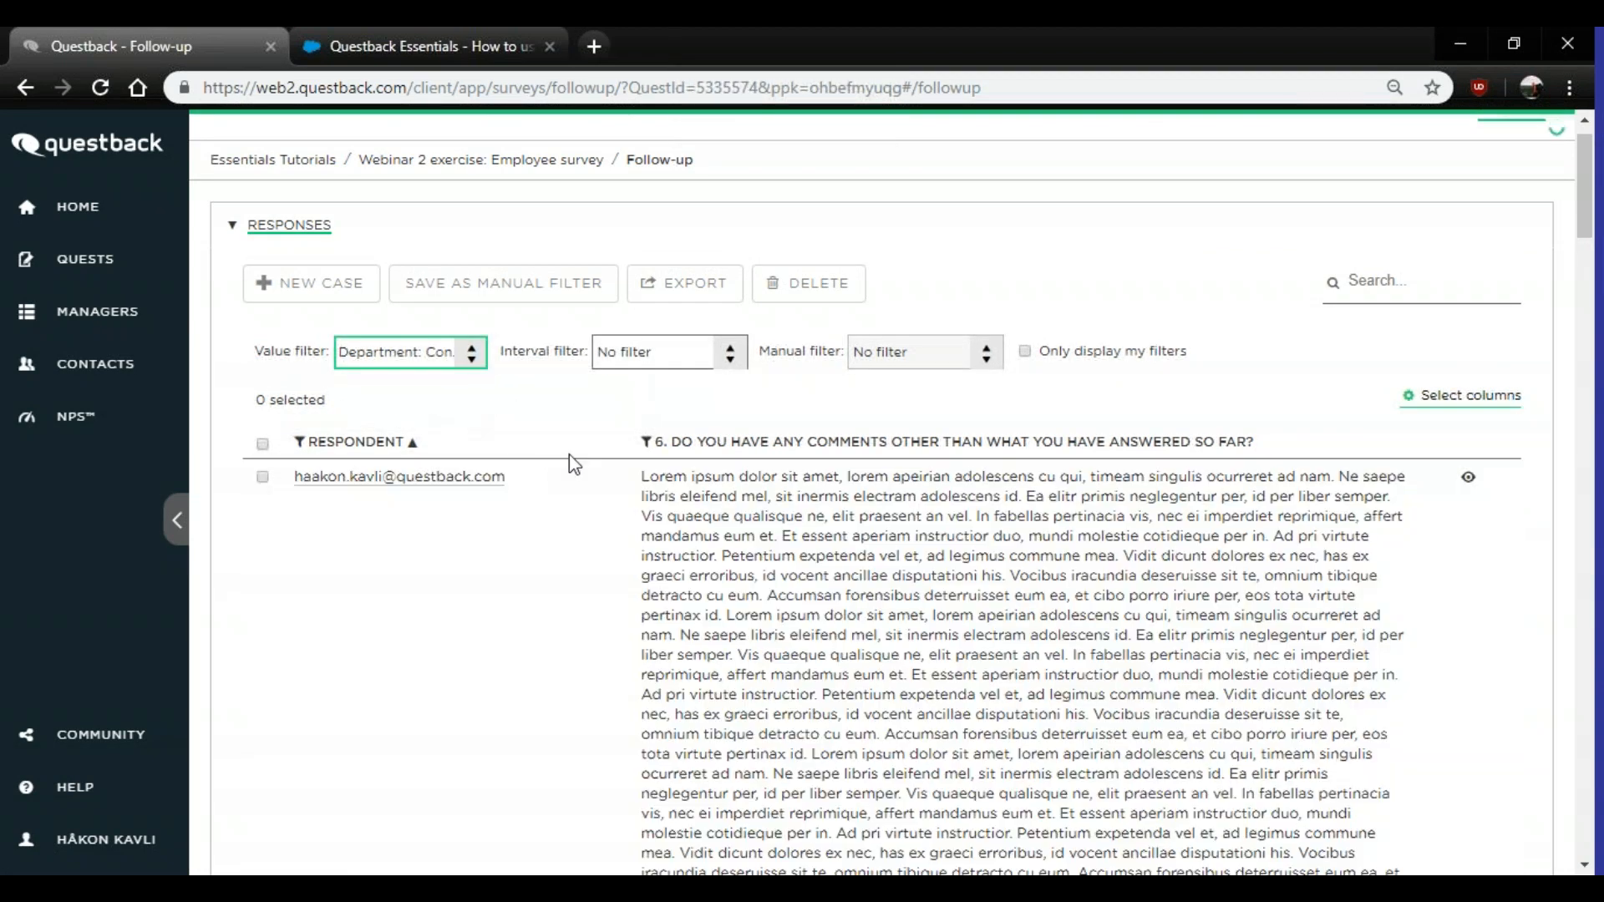
- Select all responses on the current page of the filtered list
scroll(568, 461, down, 1)
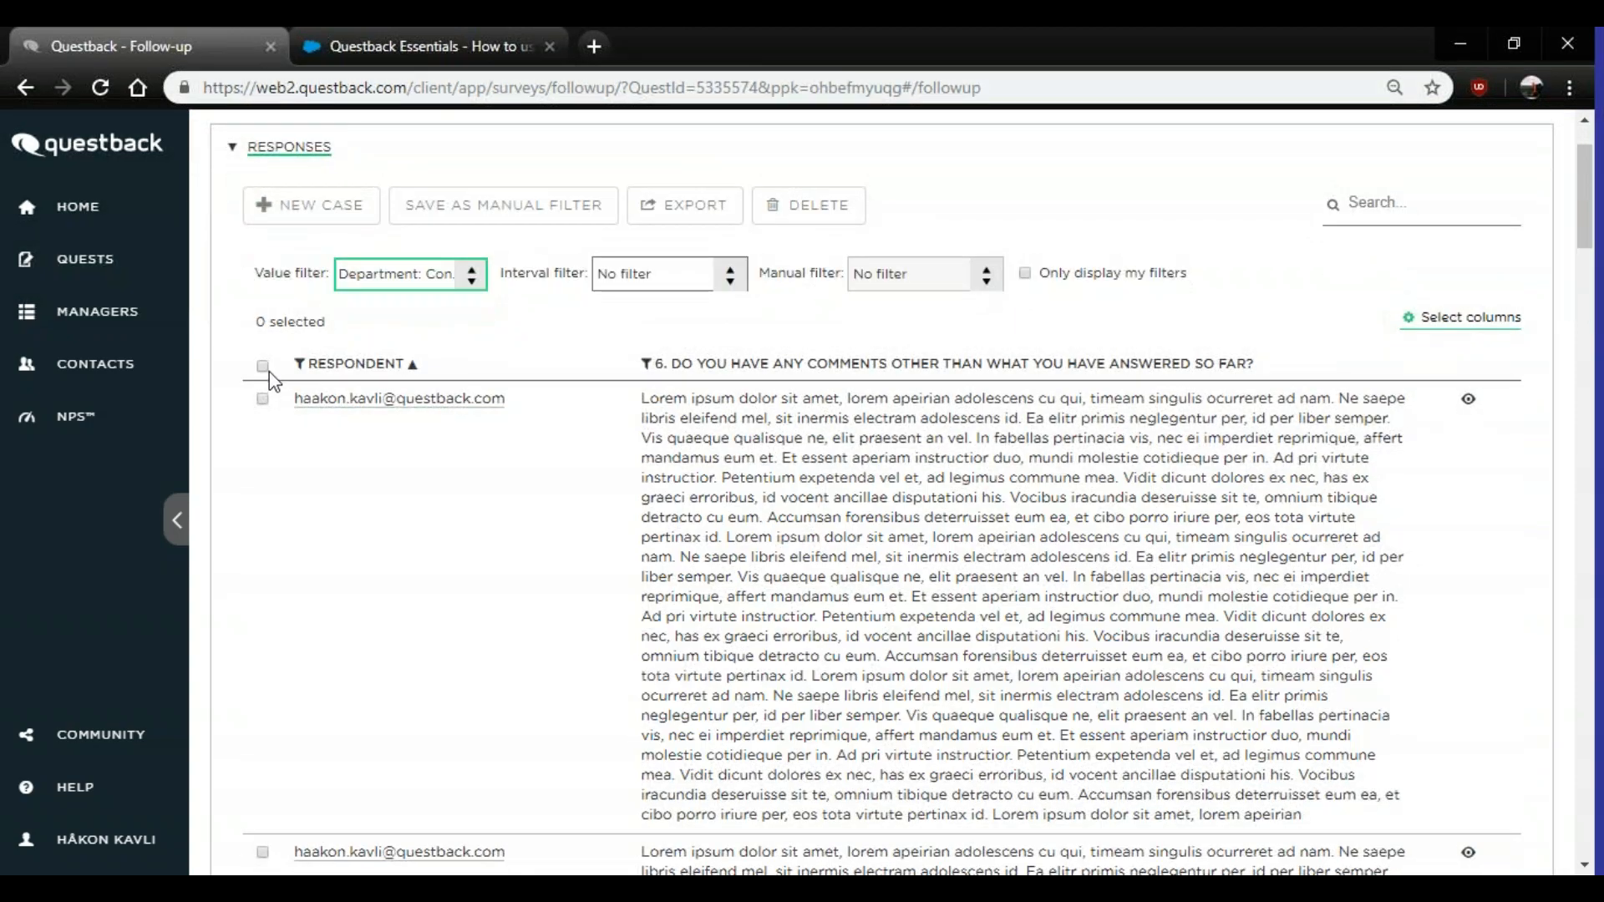
click(262, 366)
scroll(346, 404, down, 2)
scroll(373, 409, up, 1)
scroll(569, 374, up, 2)
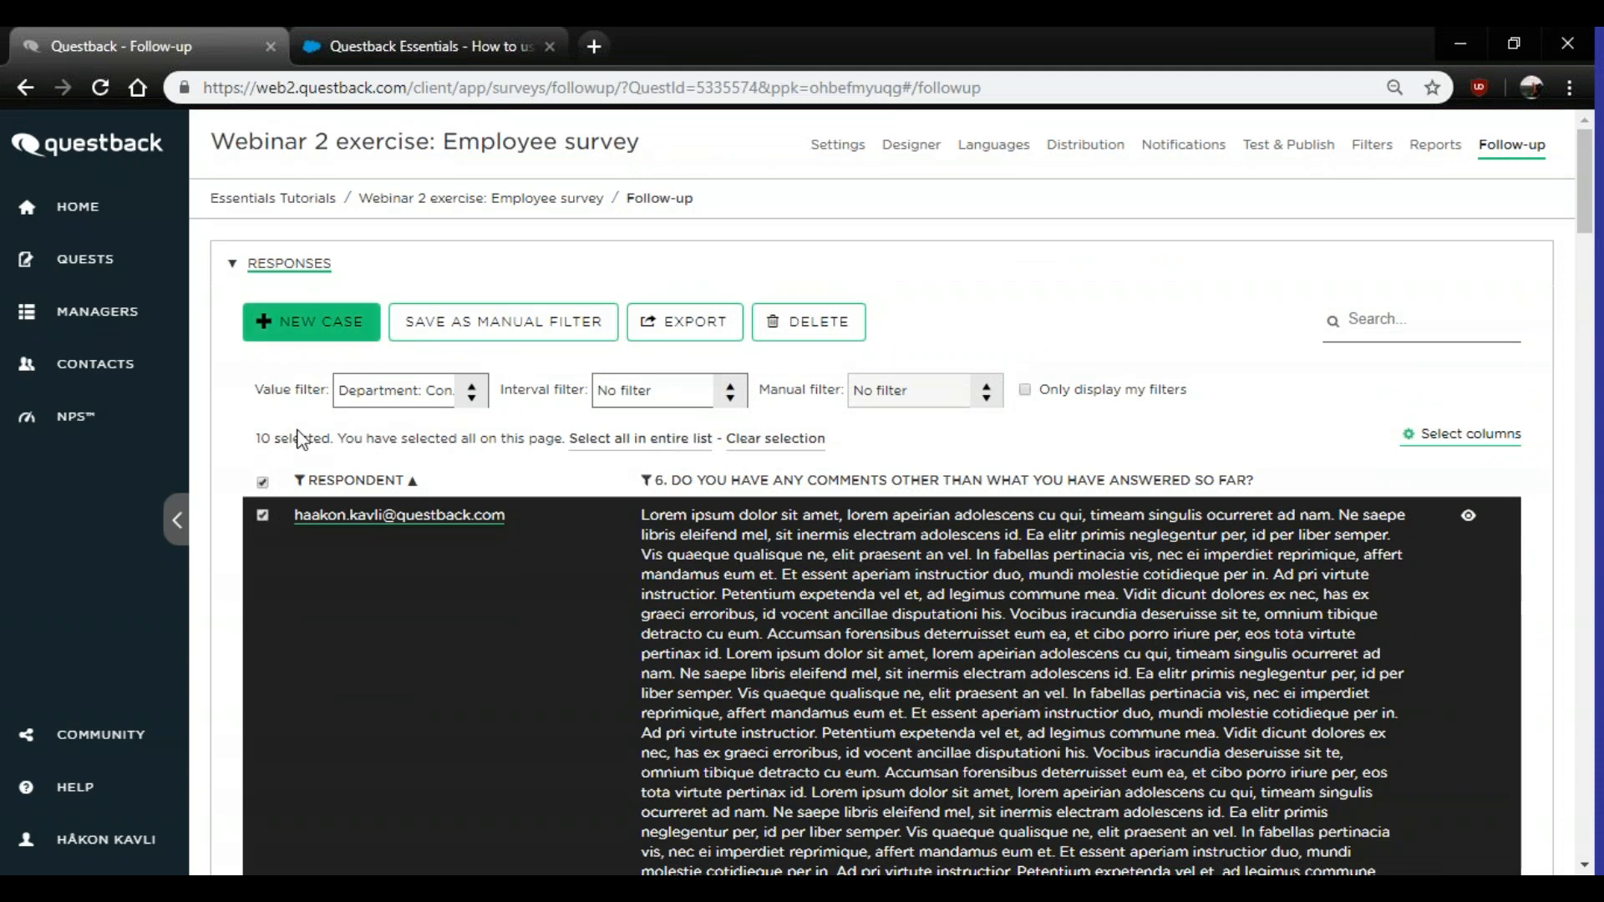
scroll(1143, 498, down, 10)
scroll(1103, 281, up, 10)
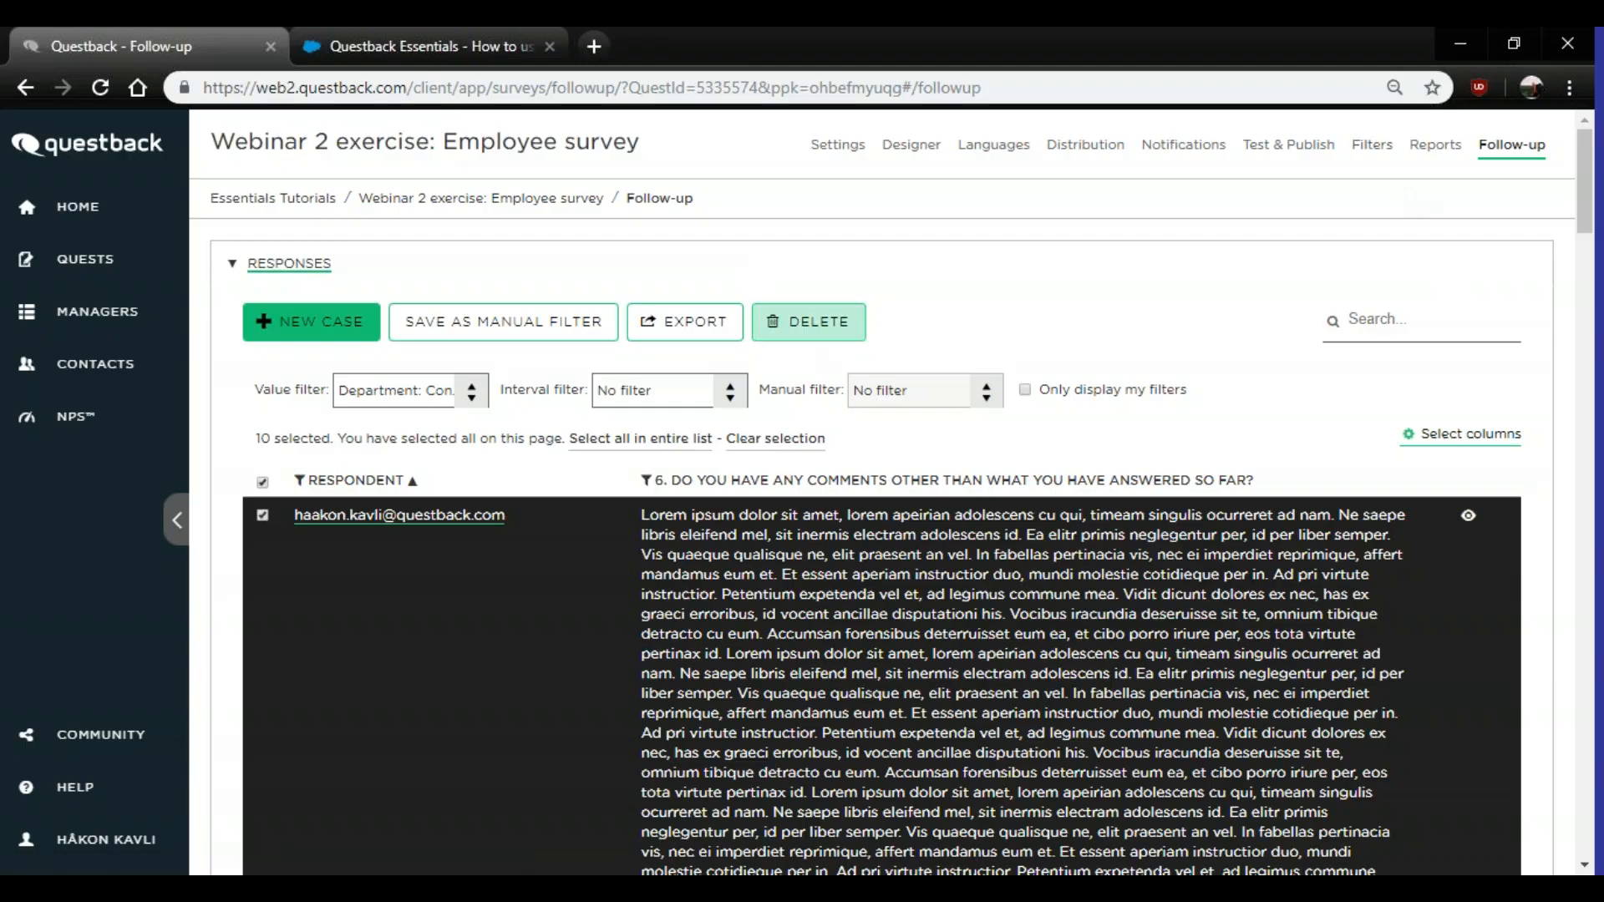
scroll(815, 377, down, 1)
scroll(817, 380, down, 5)
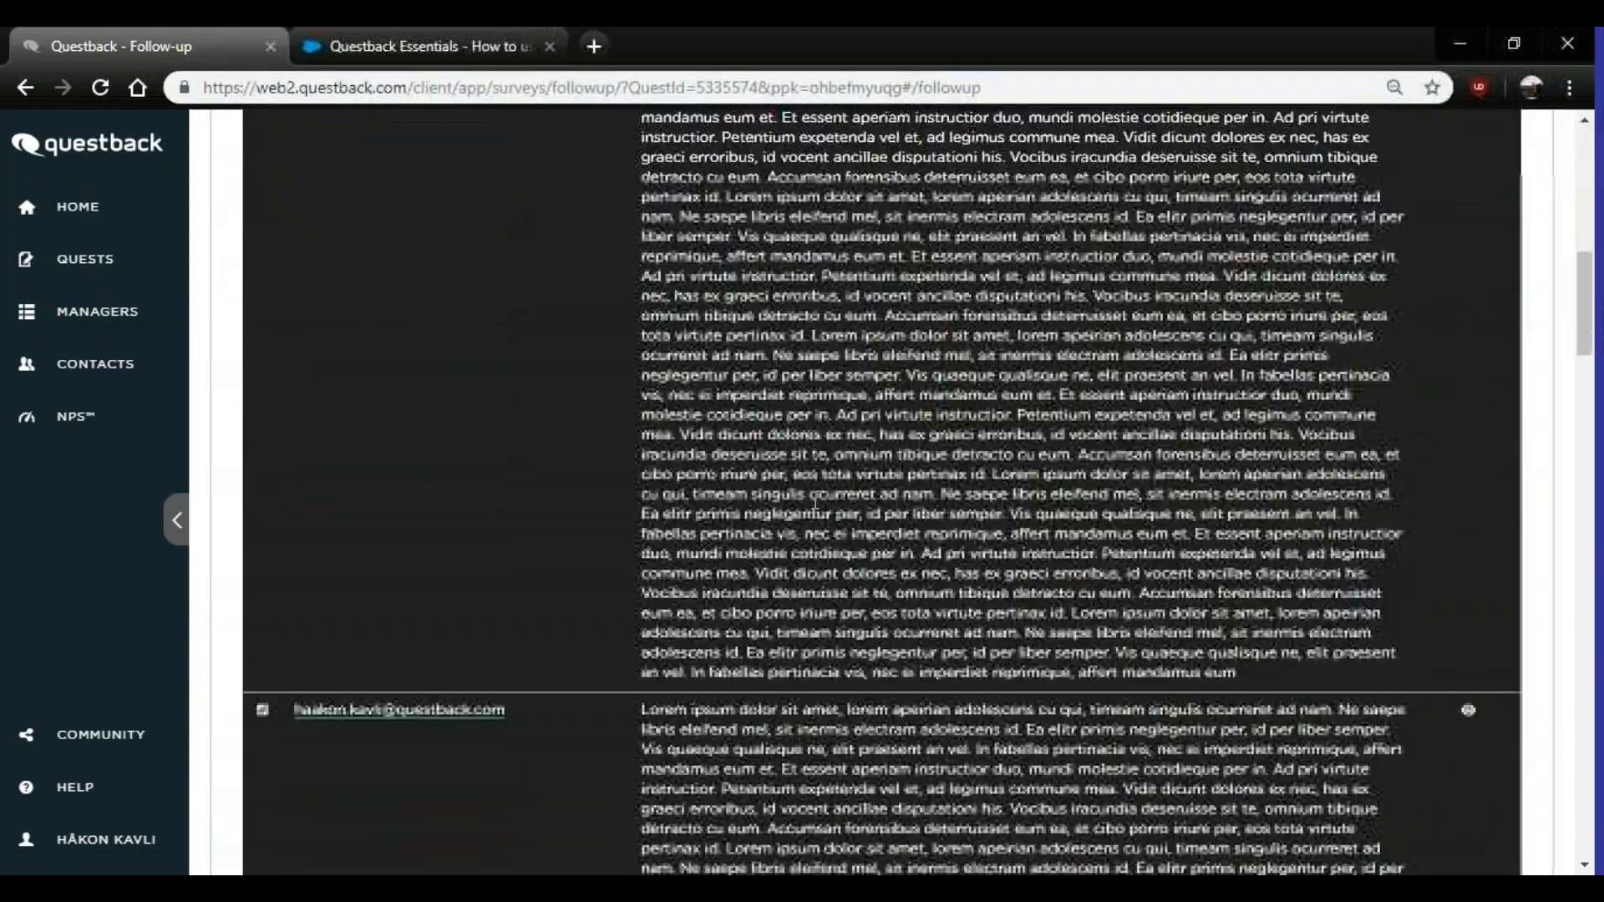
- Open the second case listed under the survey's Cases section and read its automatic follow-up message
scroll(808, 512, down, 12)
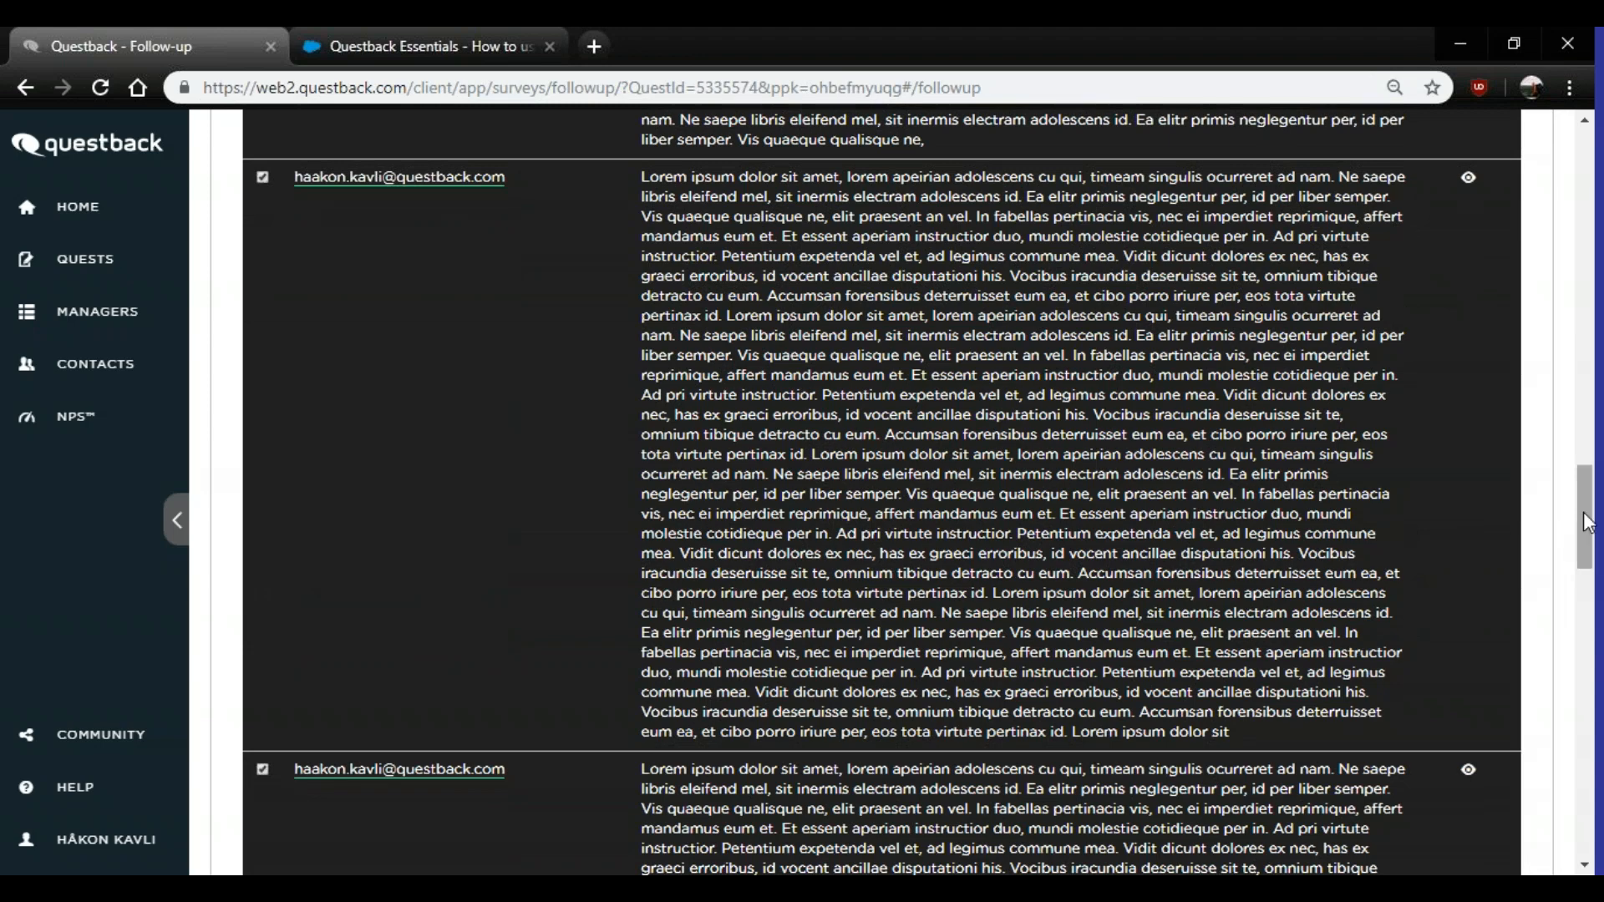
drag(1587, 523, 1587, 696)
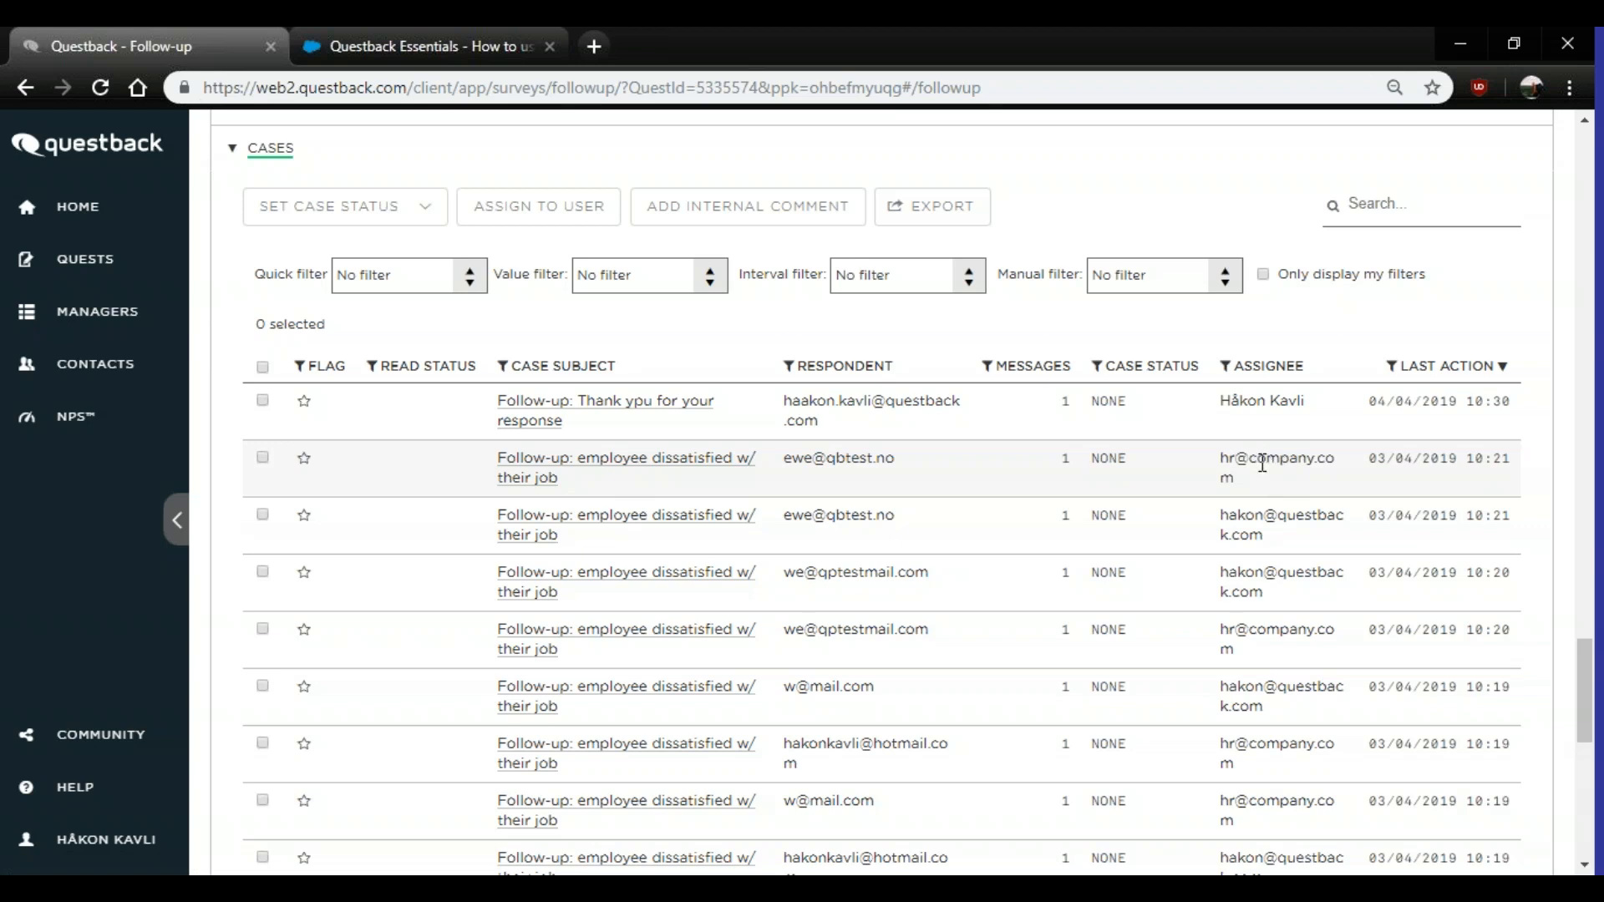
click(1226, 461)
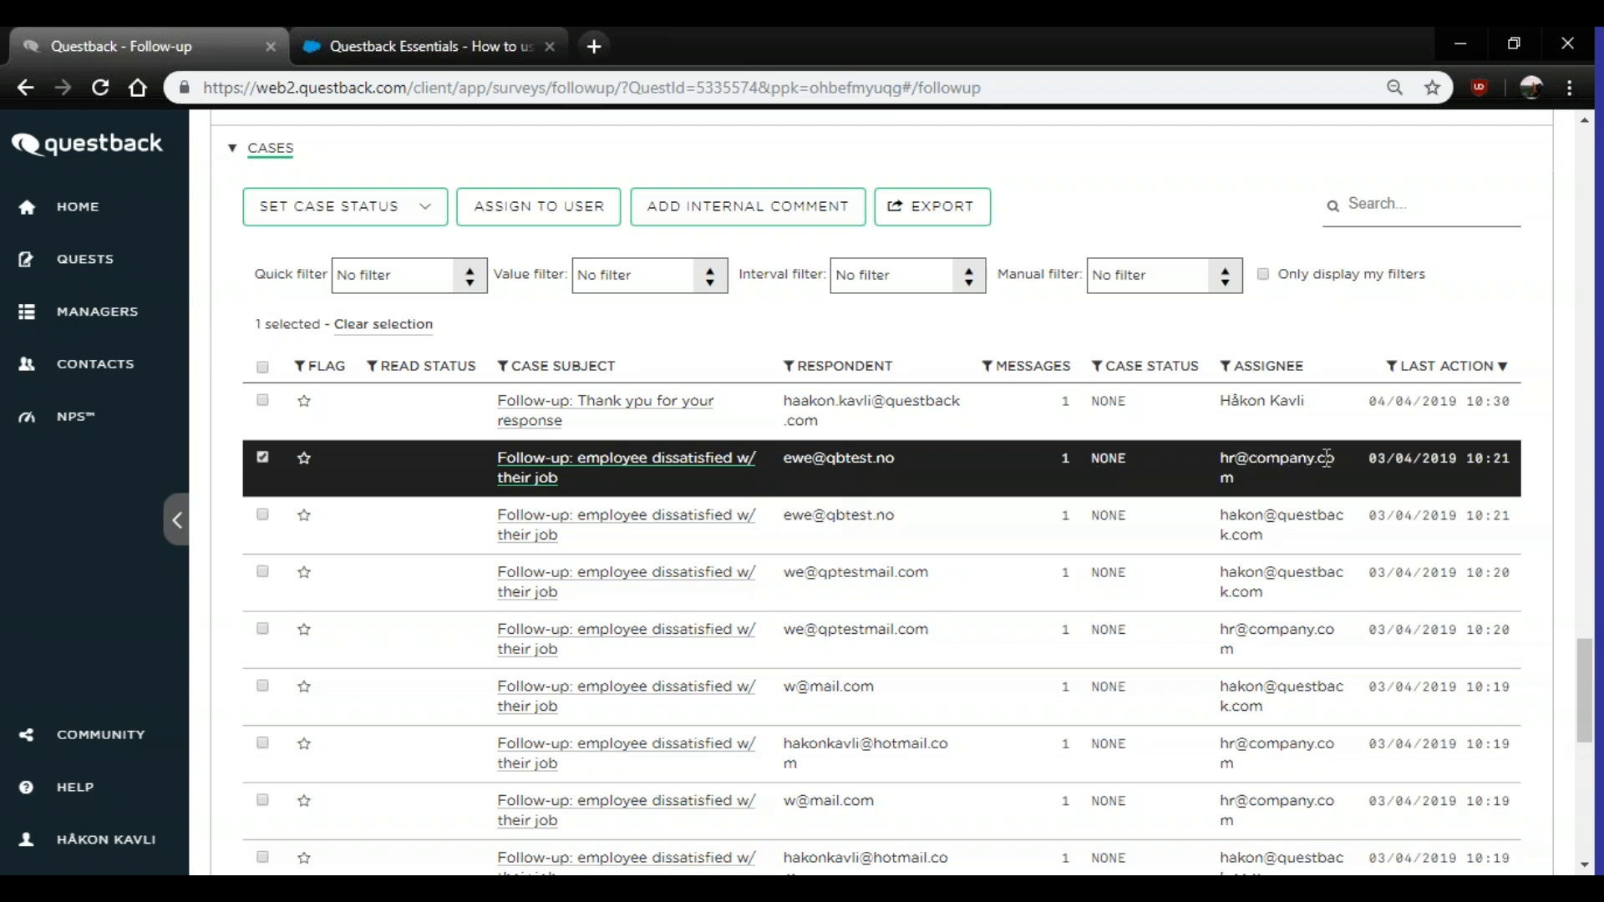
click(610, 470)
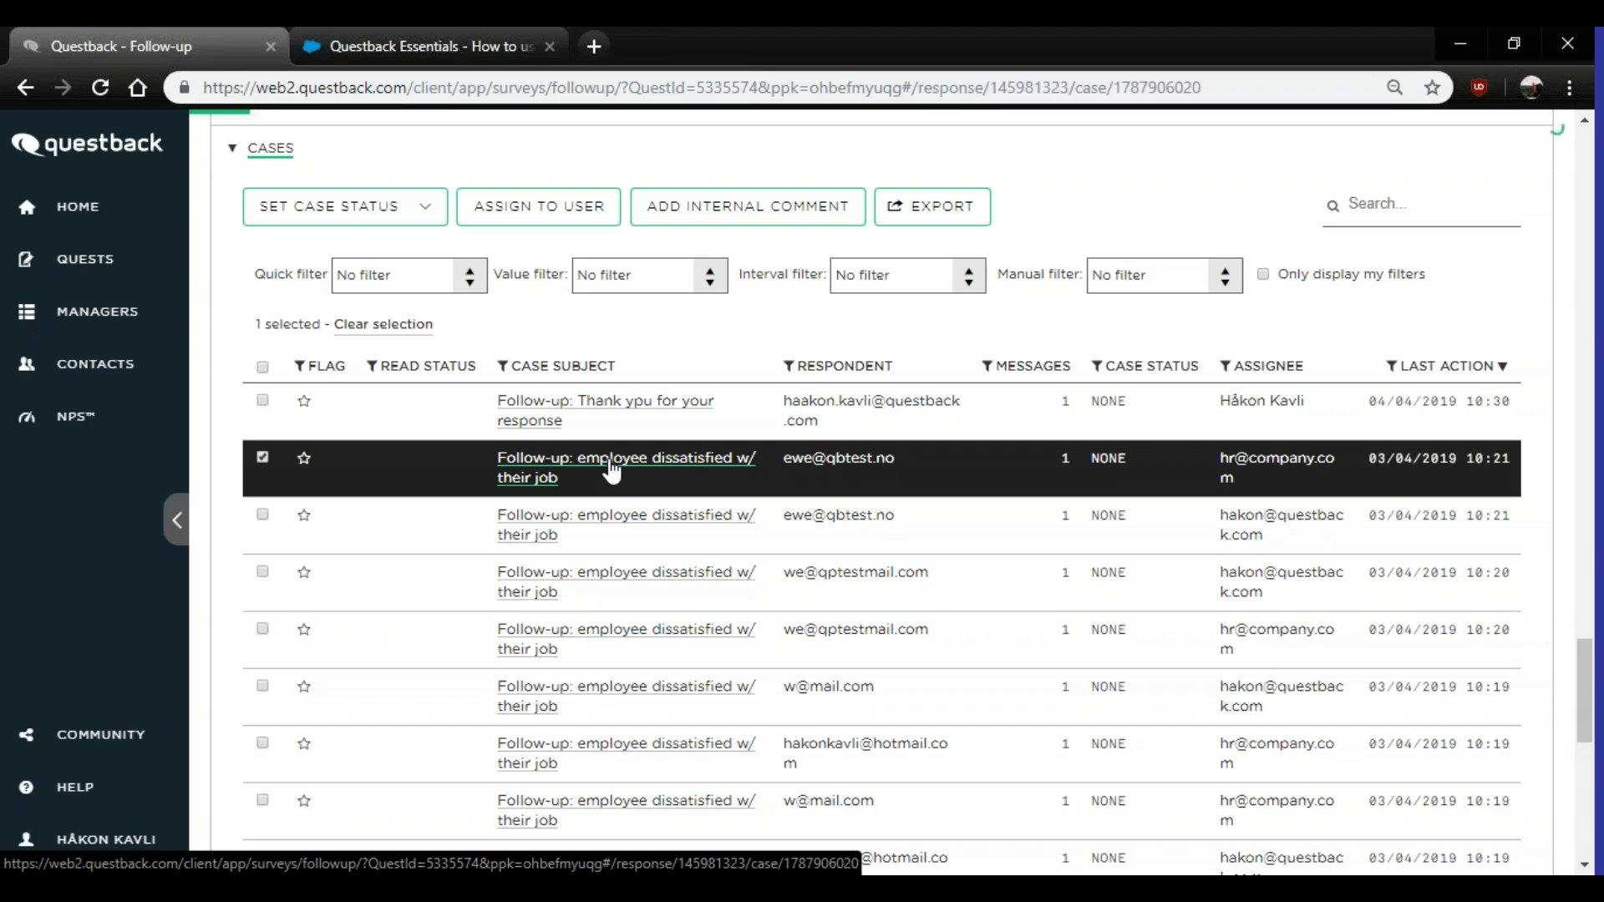
scroll(1308, 561, down, 1)
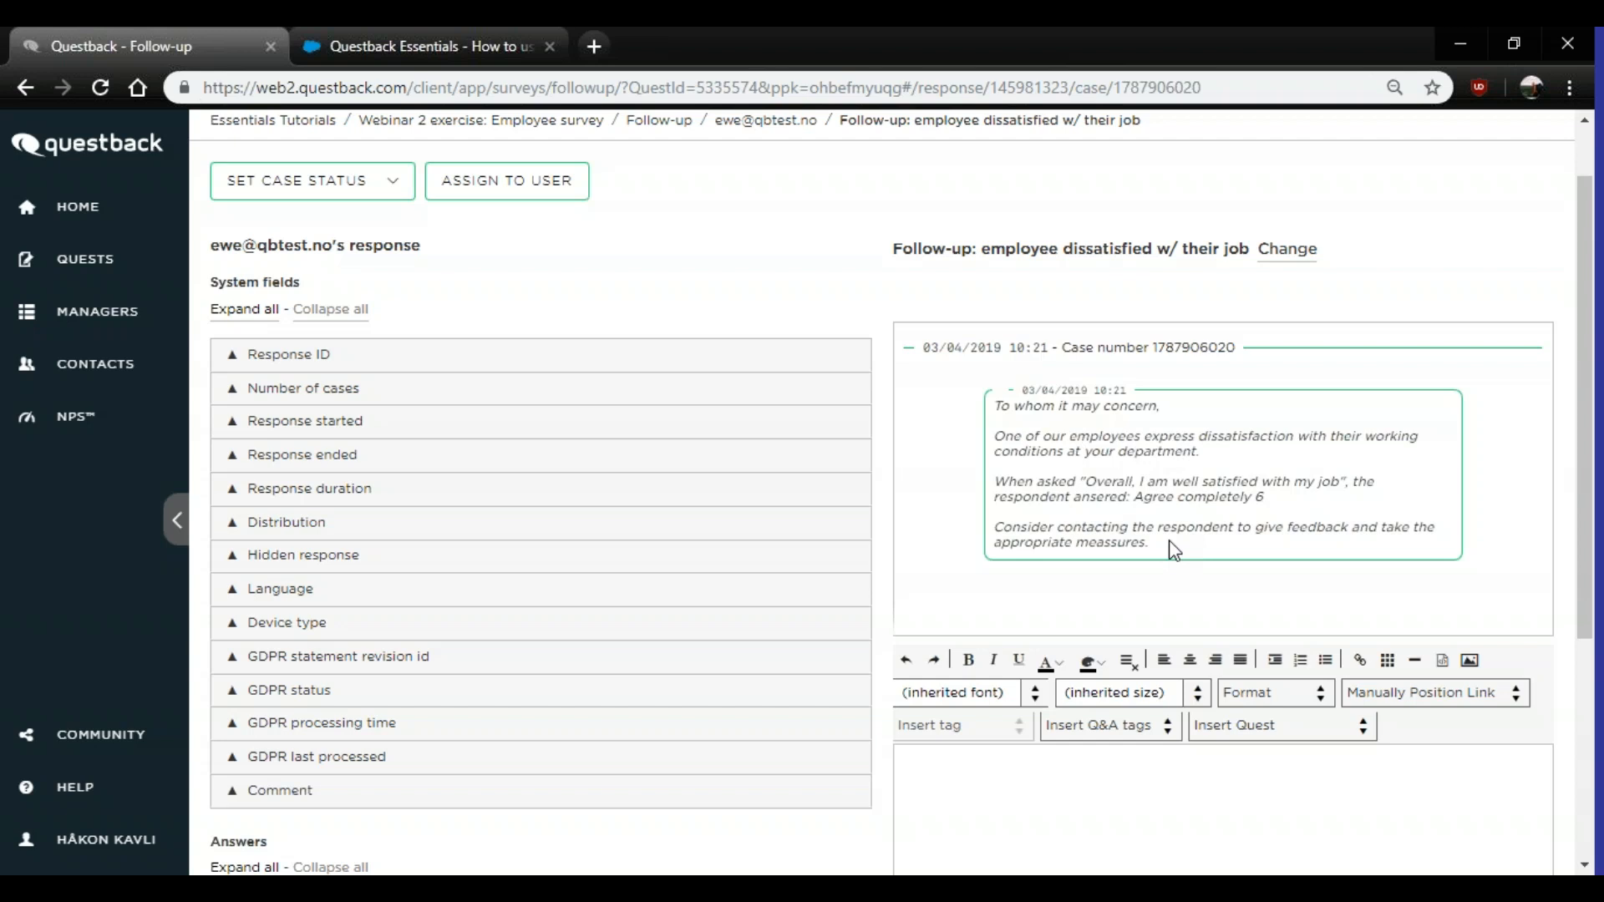
drag(1173, 552, 994, 403)
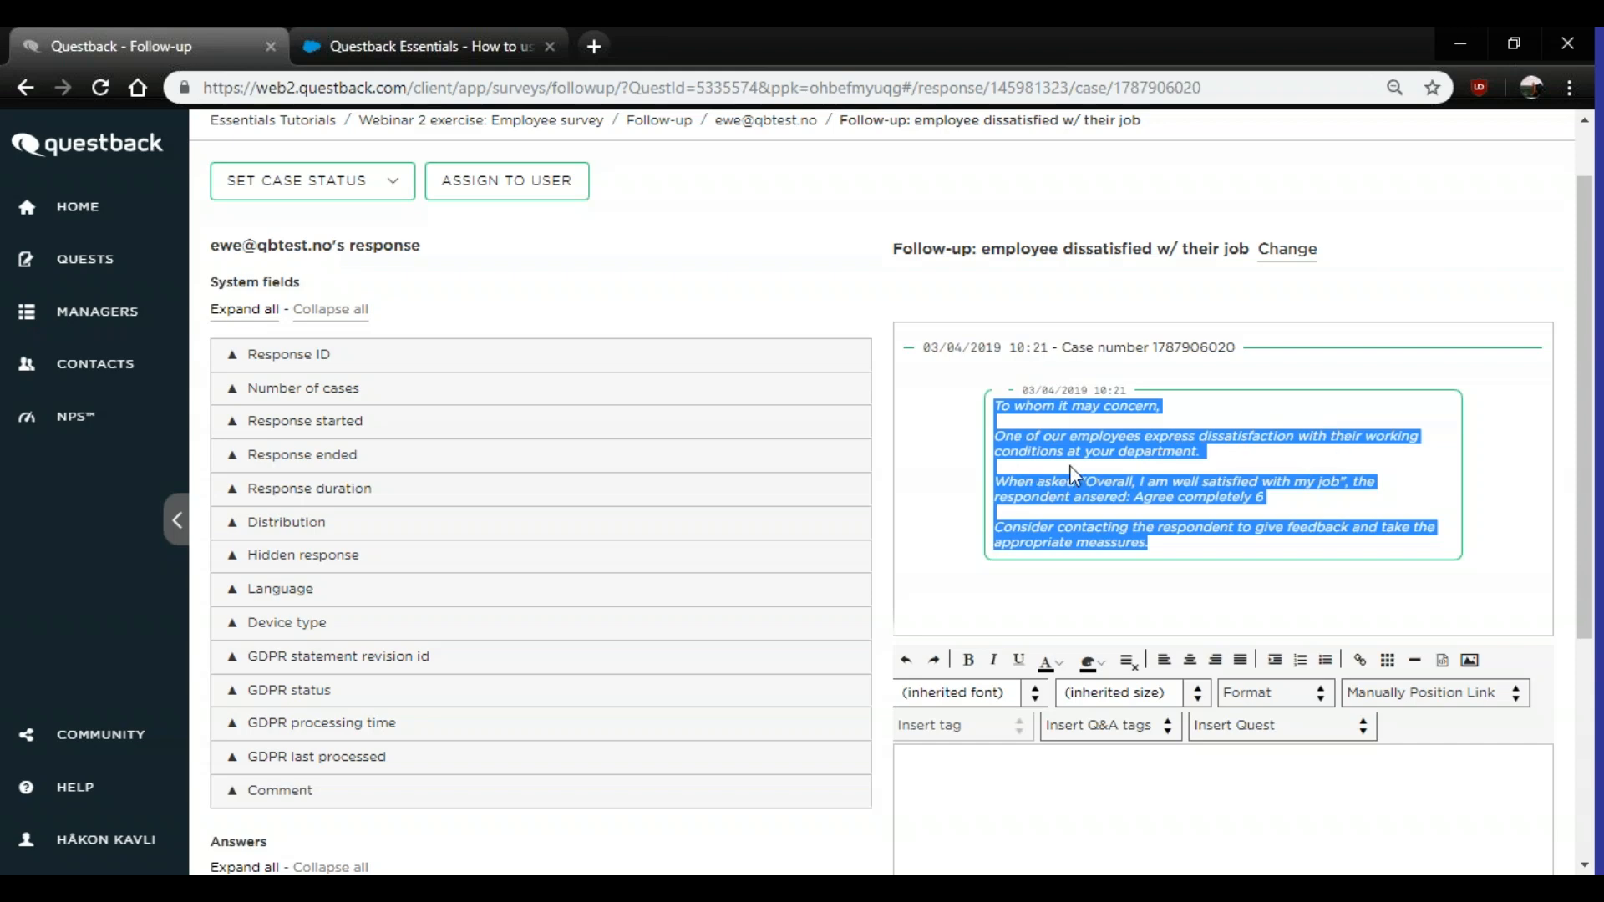
scroll(1069, 464, up, 1)
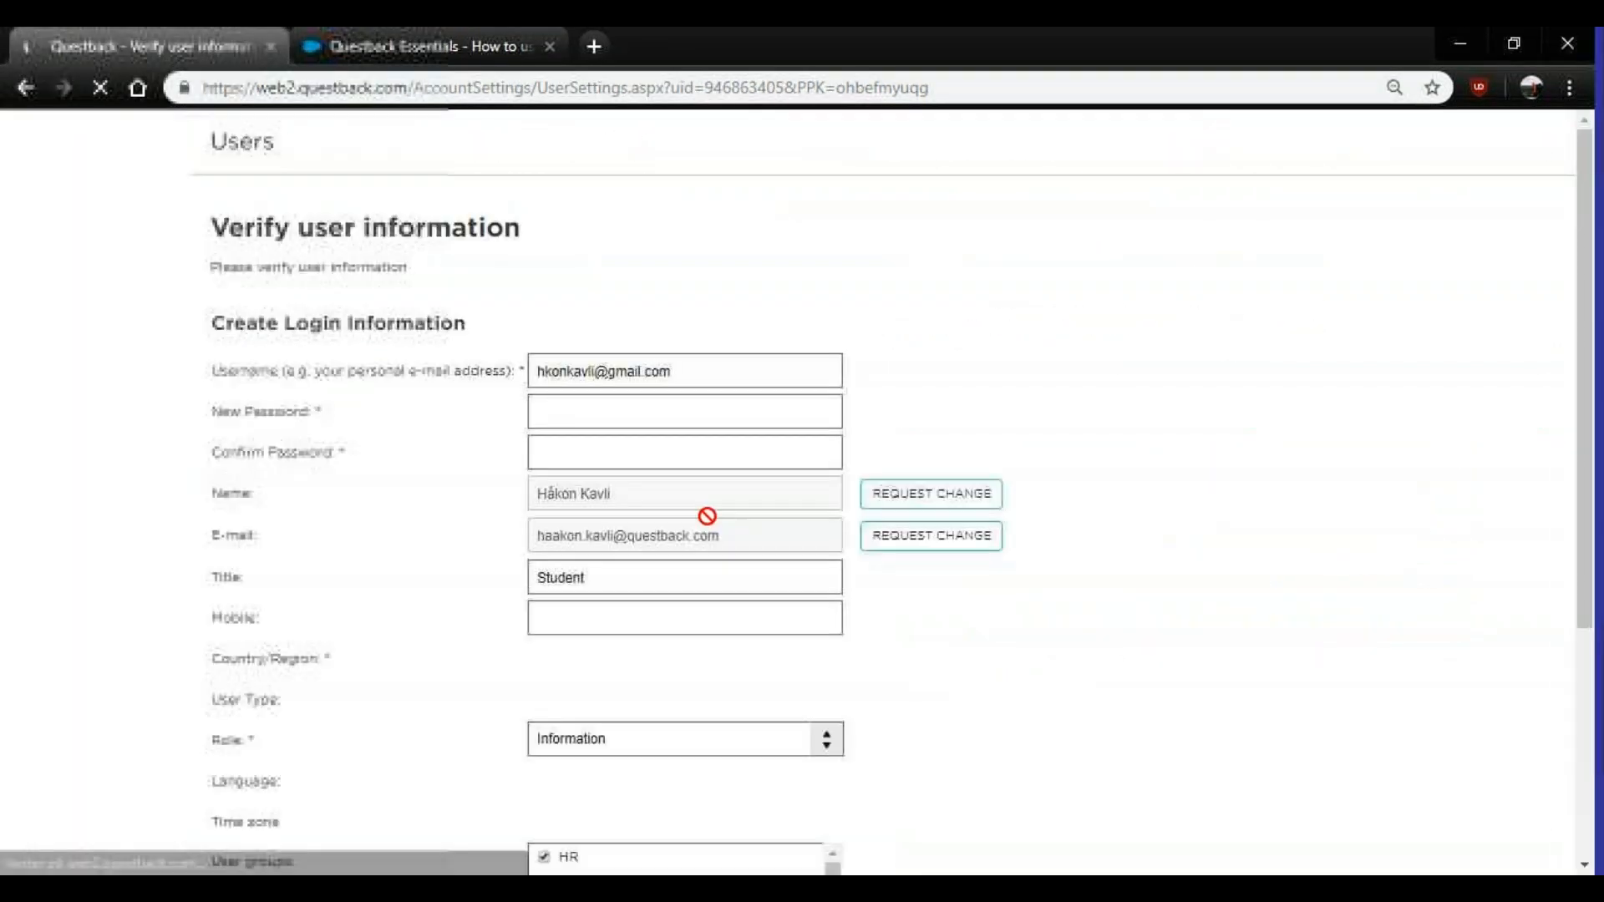
- Return to the survey's follow-up page, try to open its notifications, and leave the user verification page
click(1504, 147)
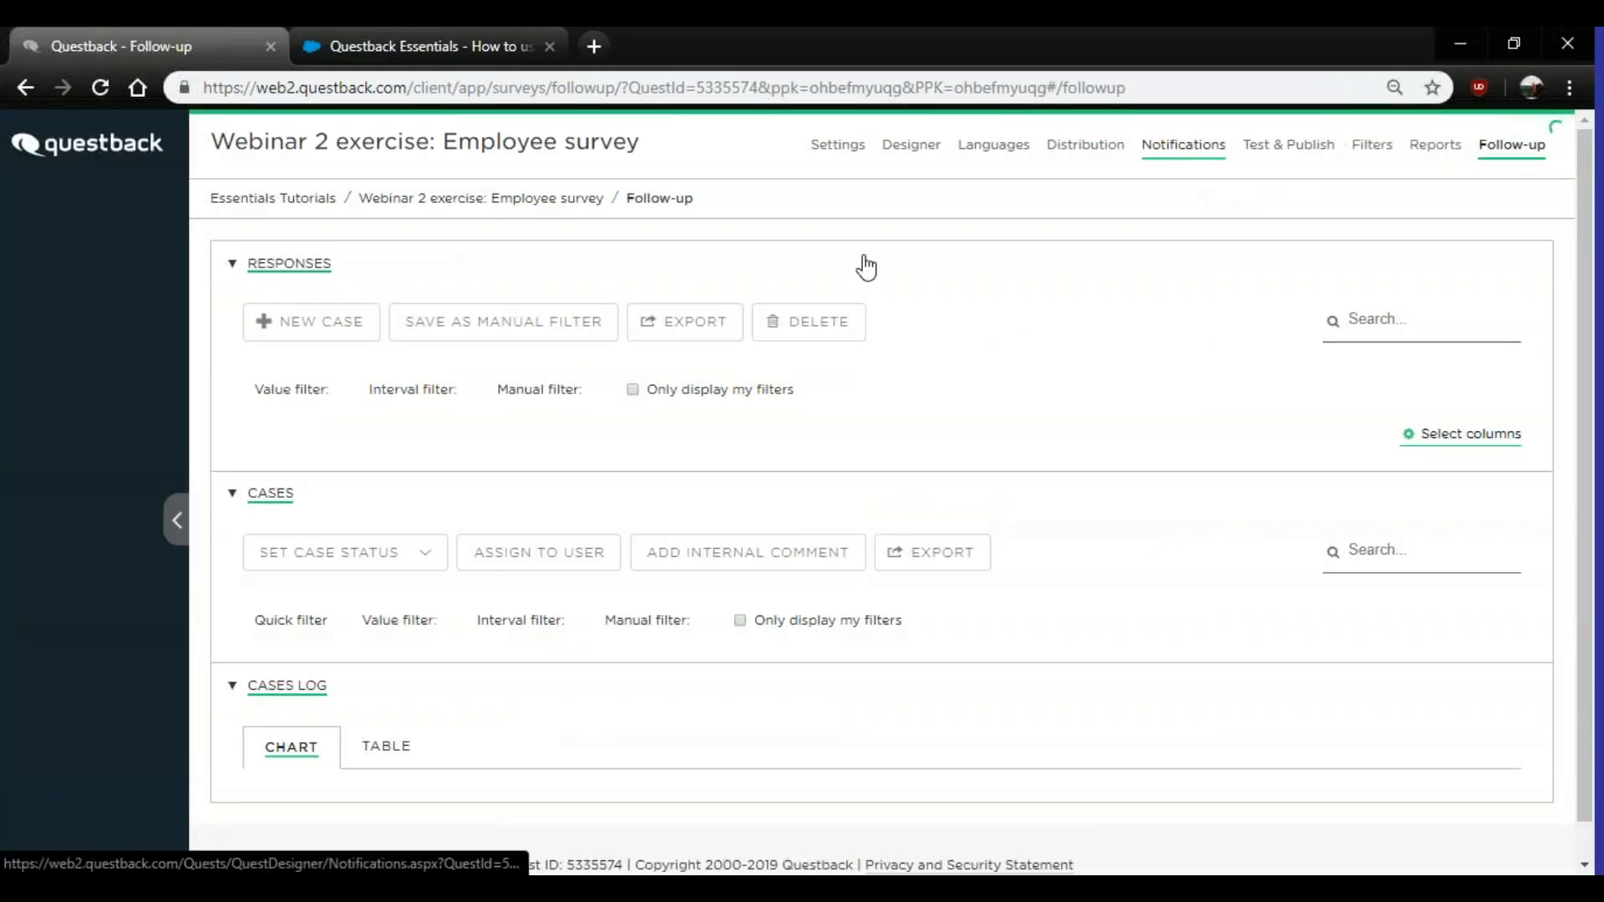
scroll(467, 520, down, 2)
scroll(493, 501, down, 2)
scroll(499, 495, up, 3)
scroll(1078, 428, up, 1)
click(1184, 149)
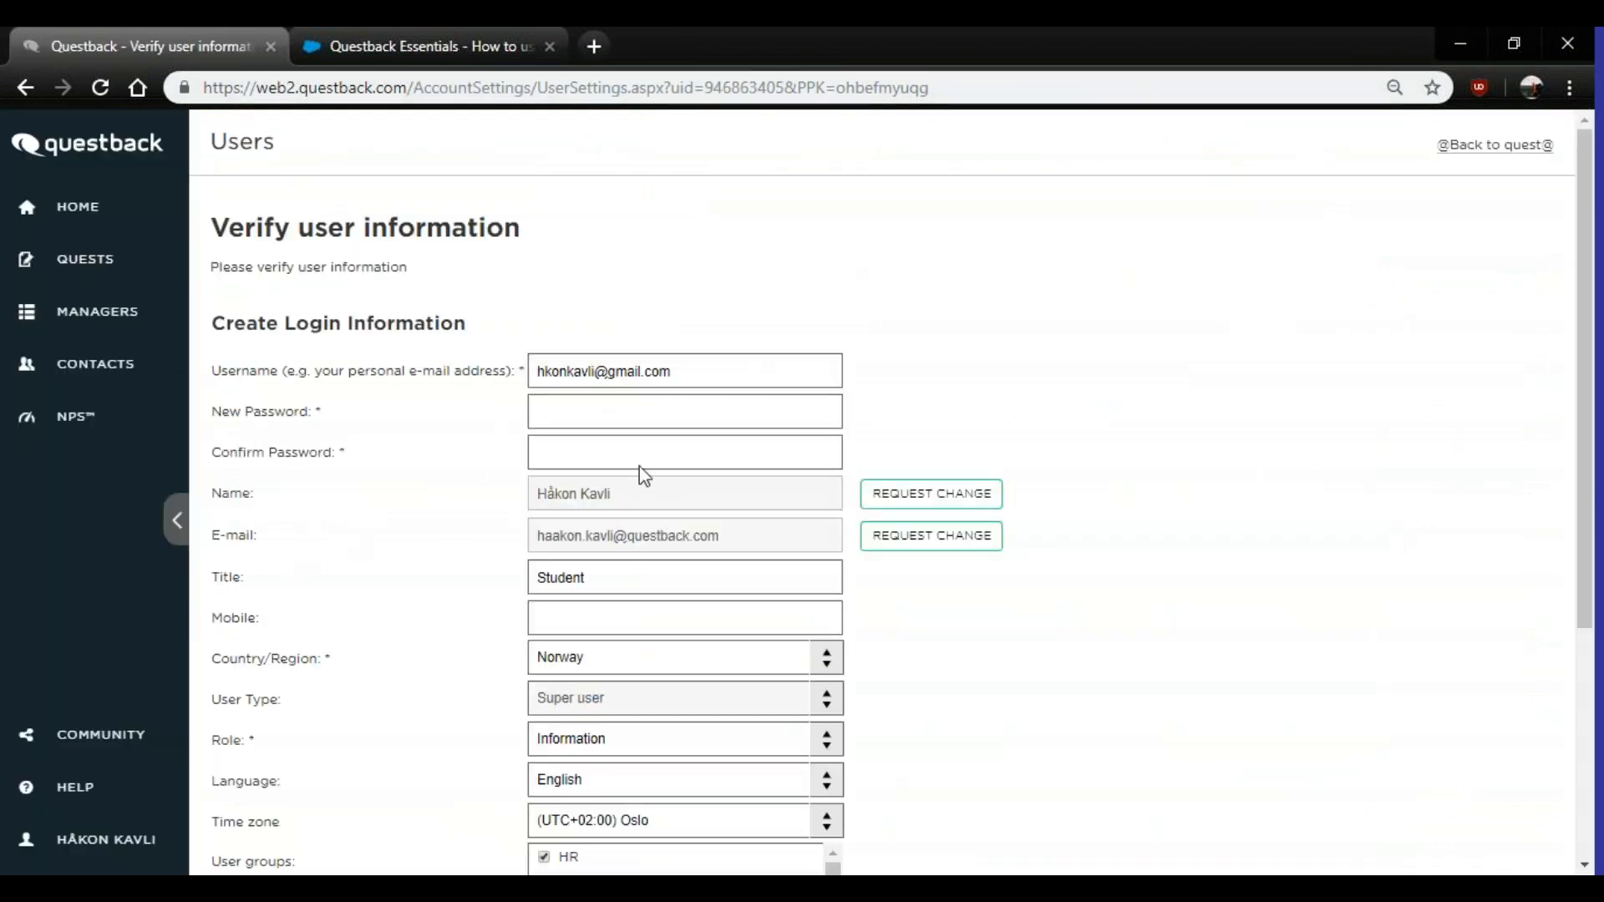
scroll(640, 668, down, 4)
click(571, 704)
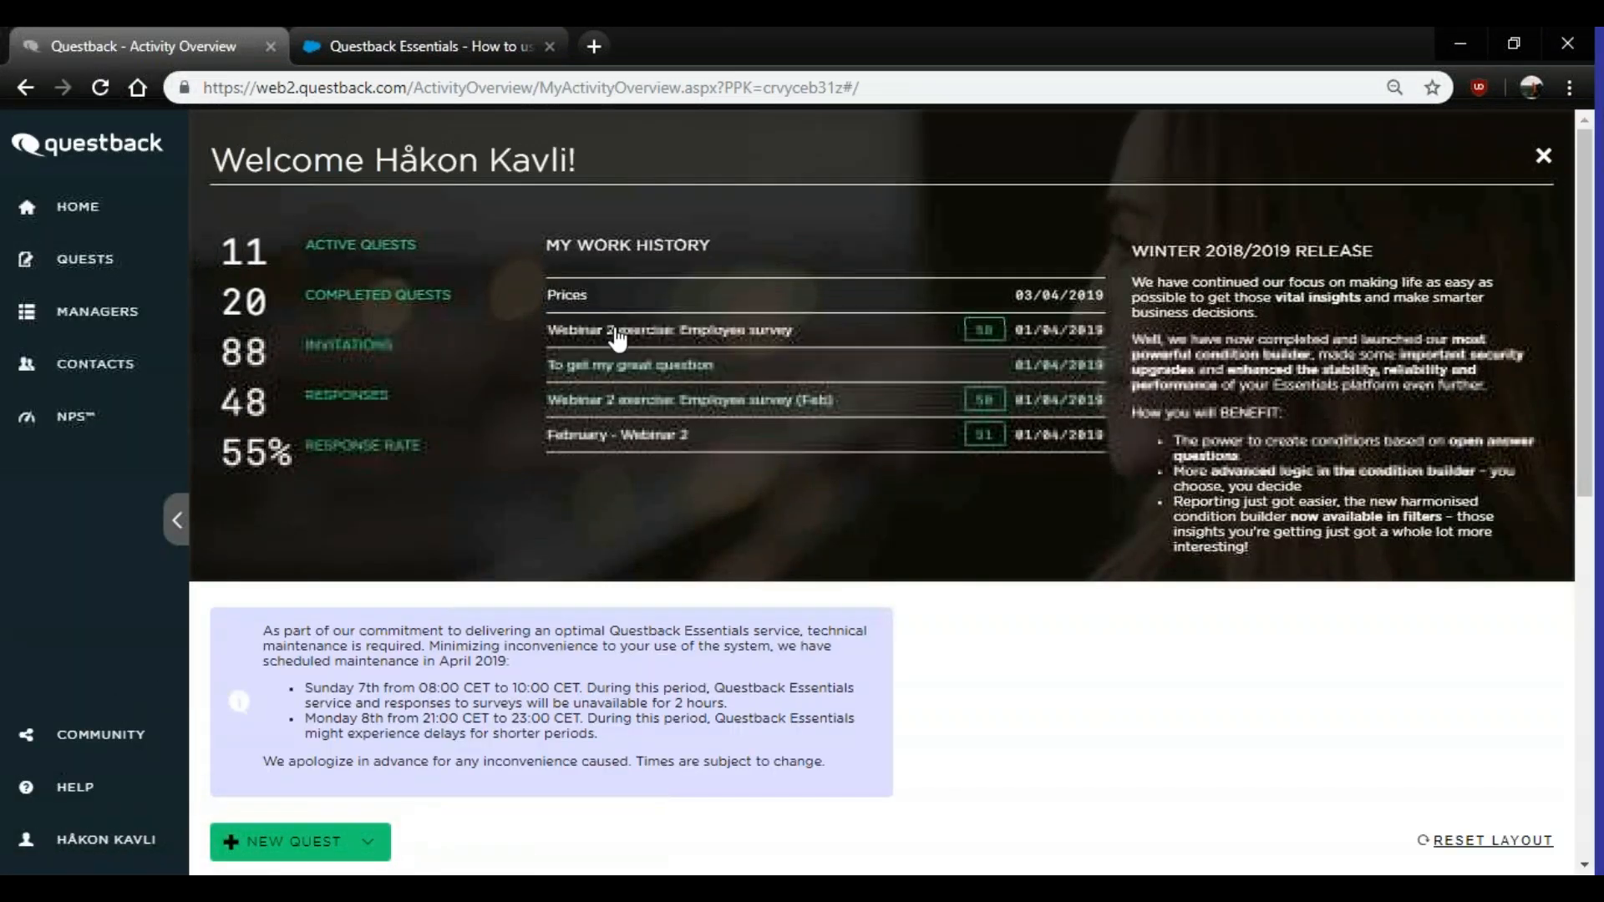
- Open the "Webinar 2 exercise: Employee survey" notifications and review the recipients and body of "Follow-up: employee dissatisfied w/ working conditions"
click(603, 334)
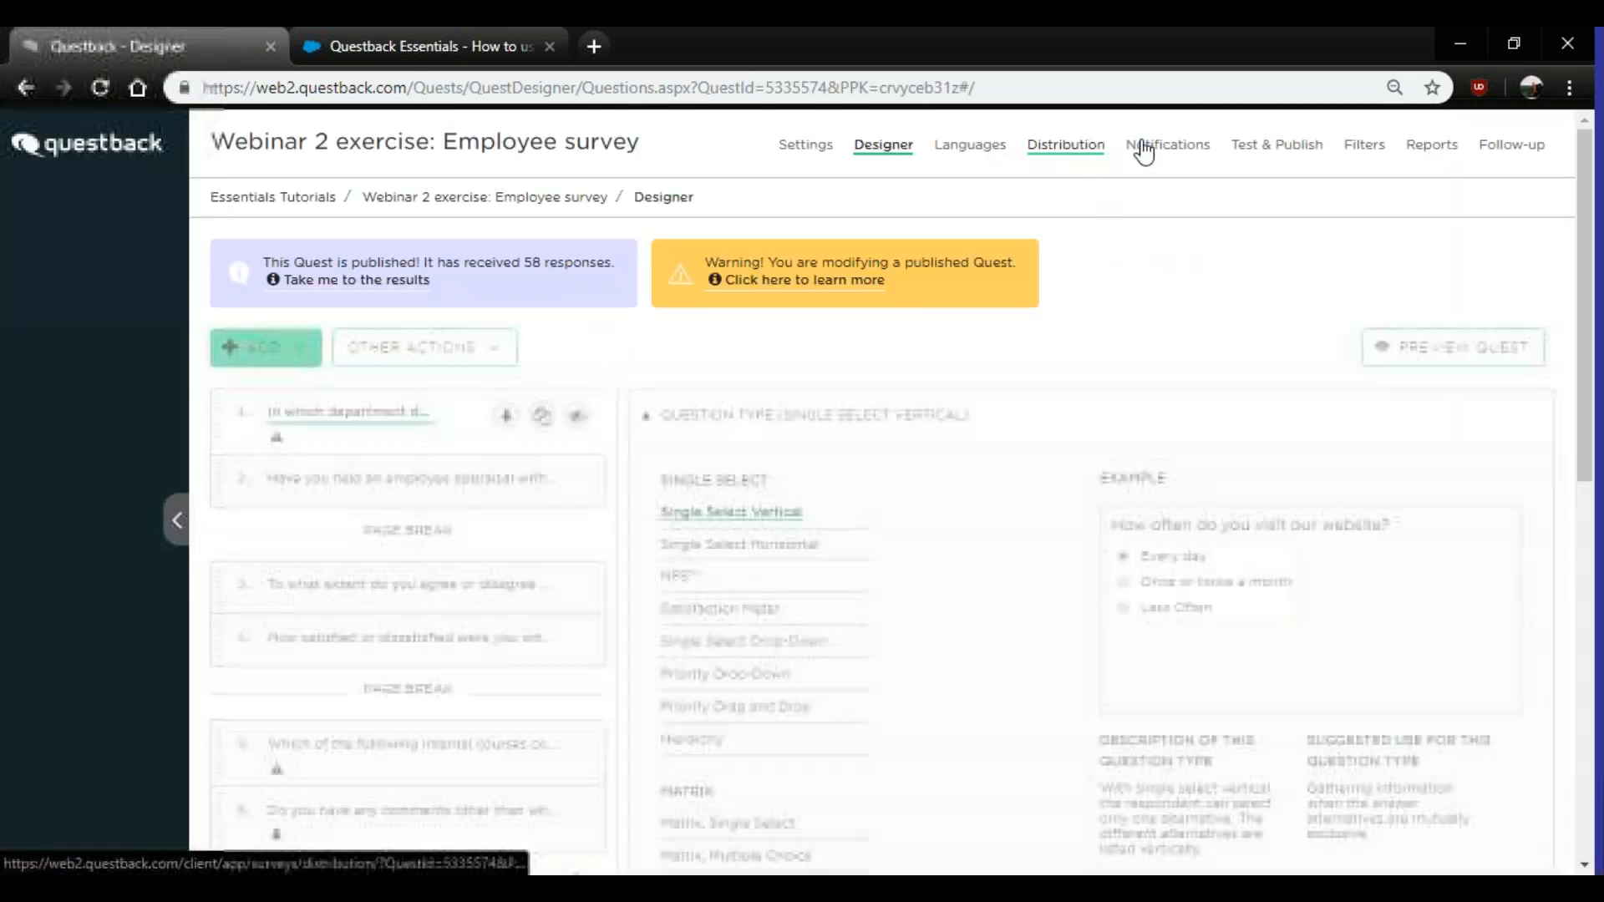
click(1156, 153)
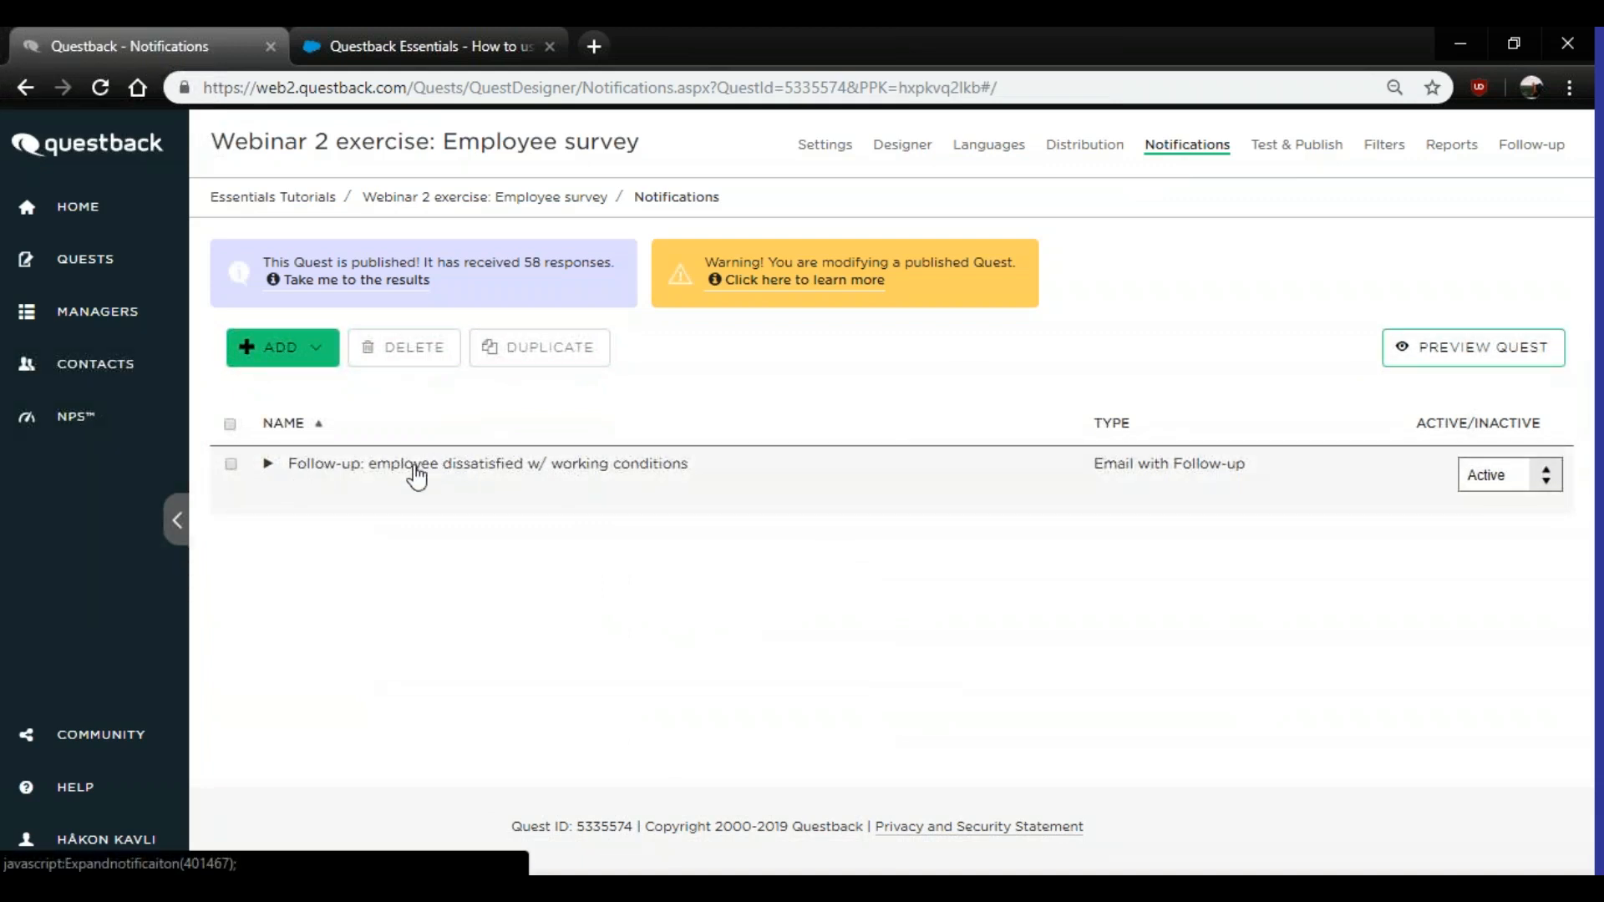
click(441, 471)
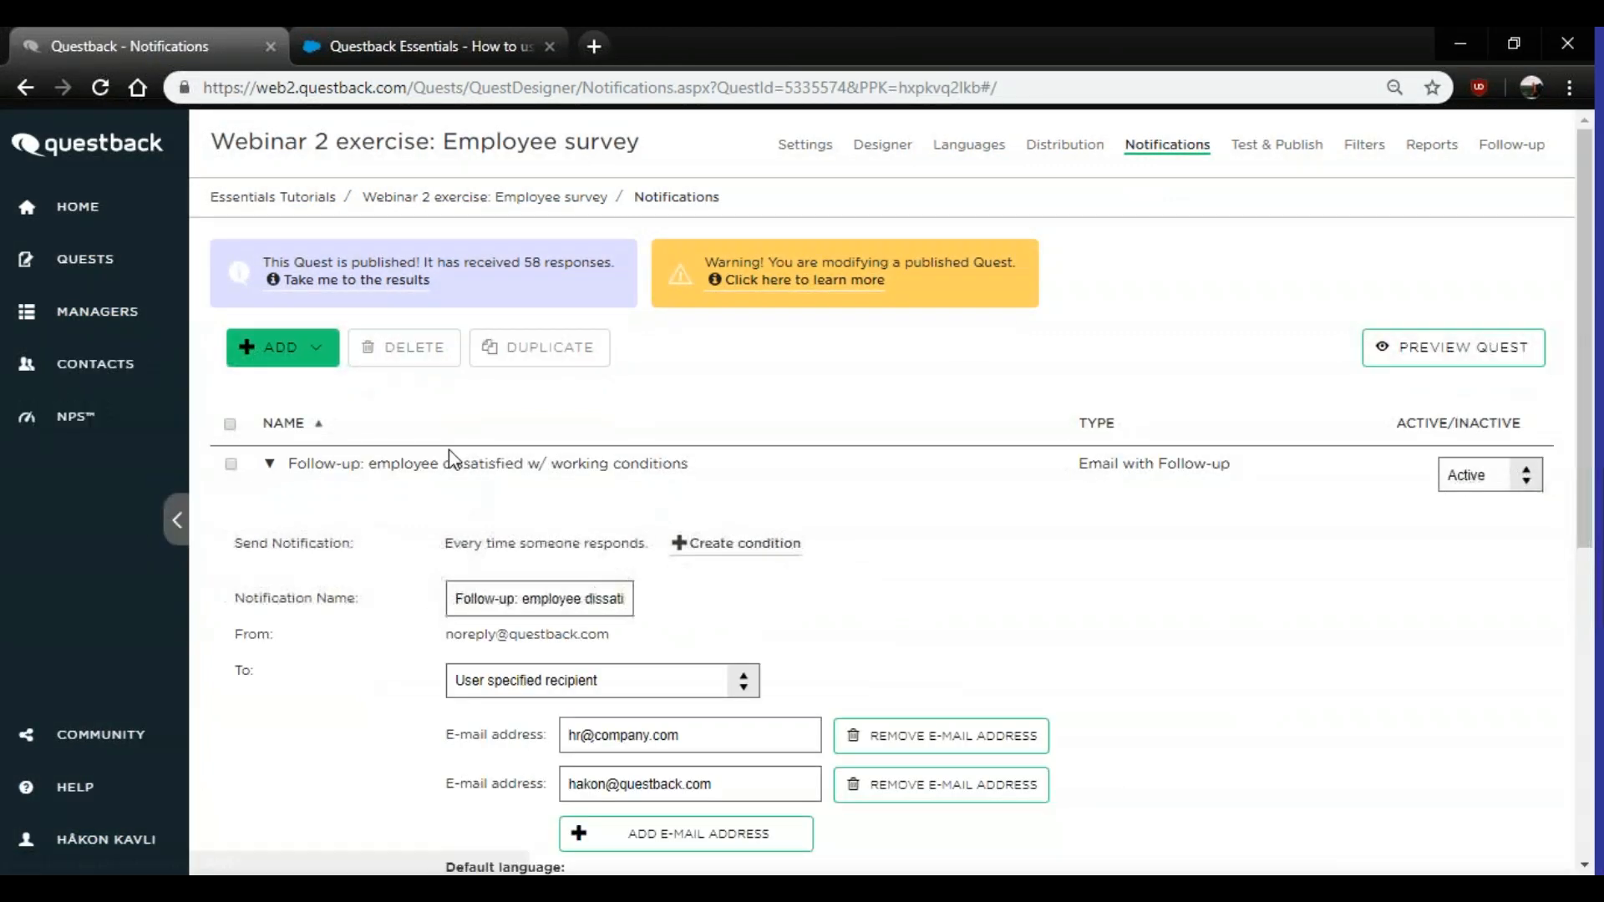
scroll(512, 466, down, 2)
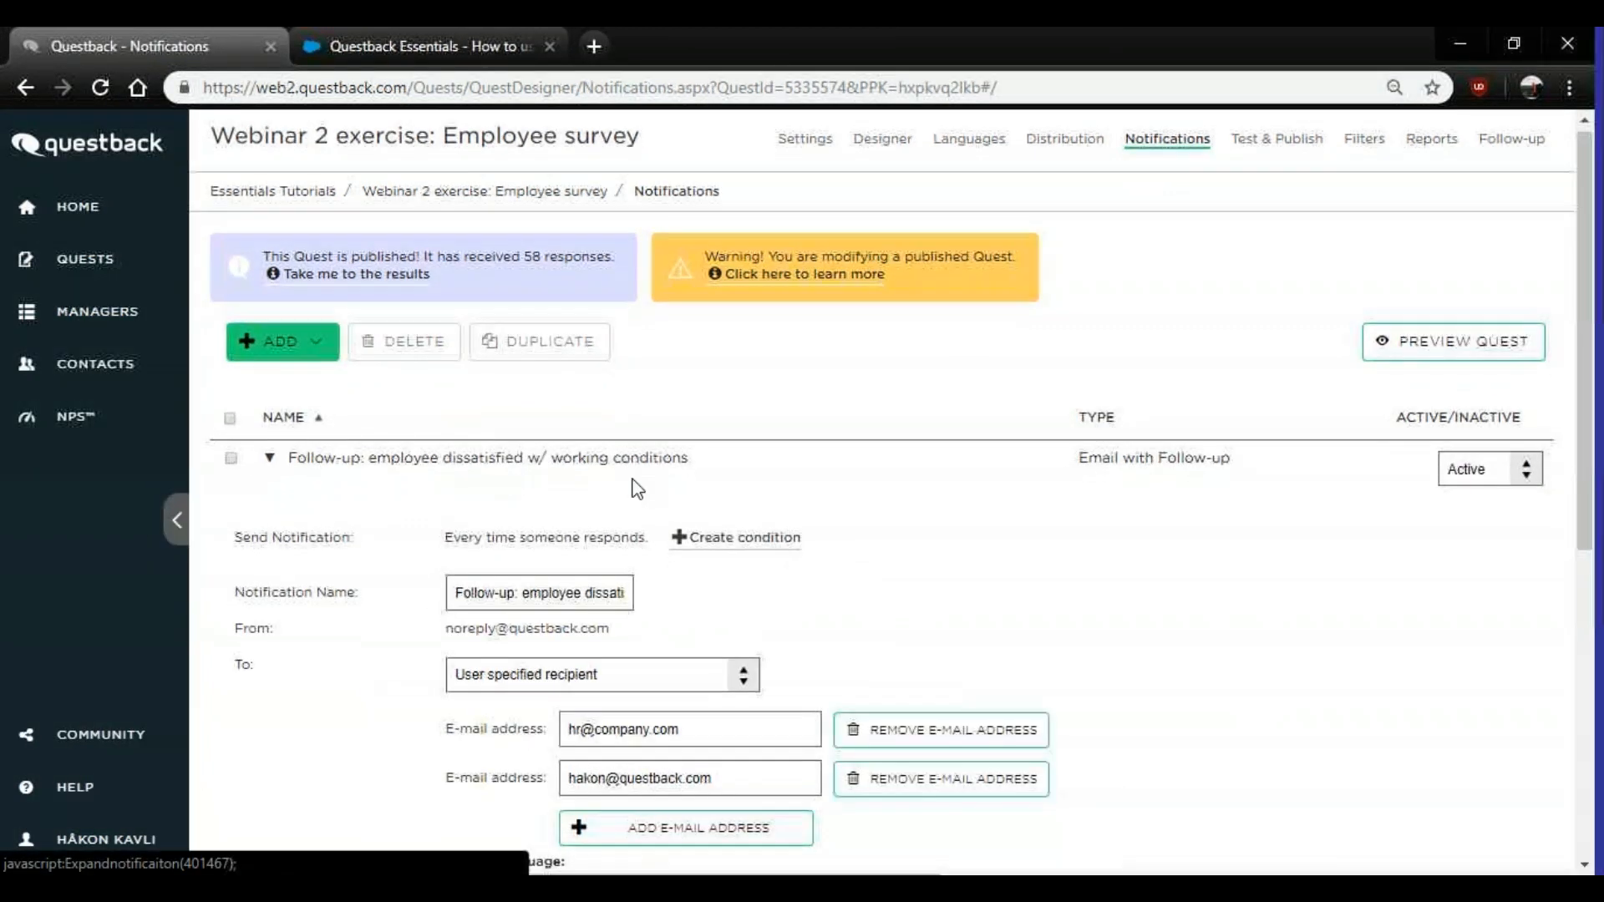
scroll(880, 495, down, 3)
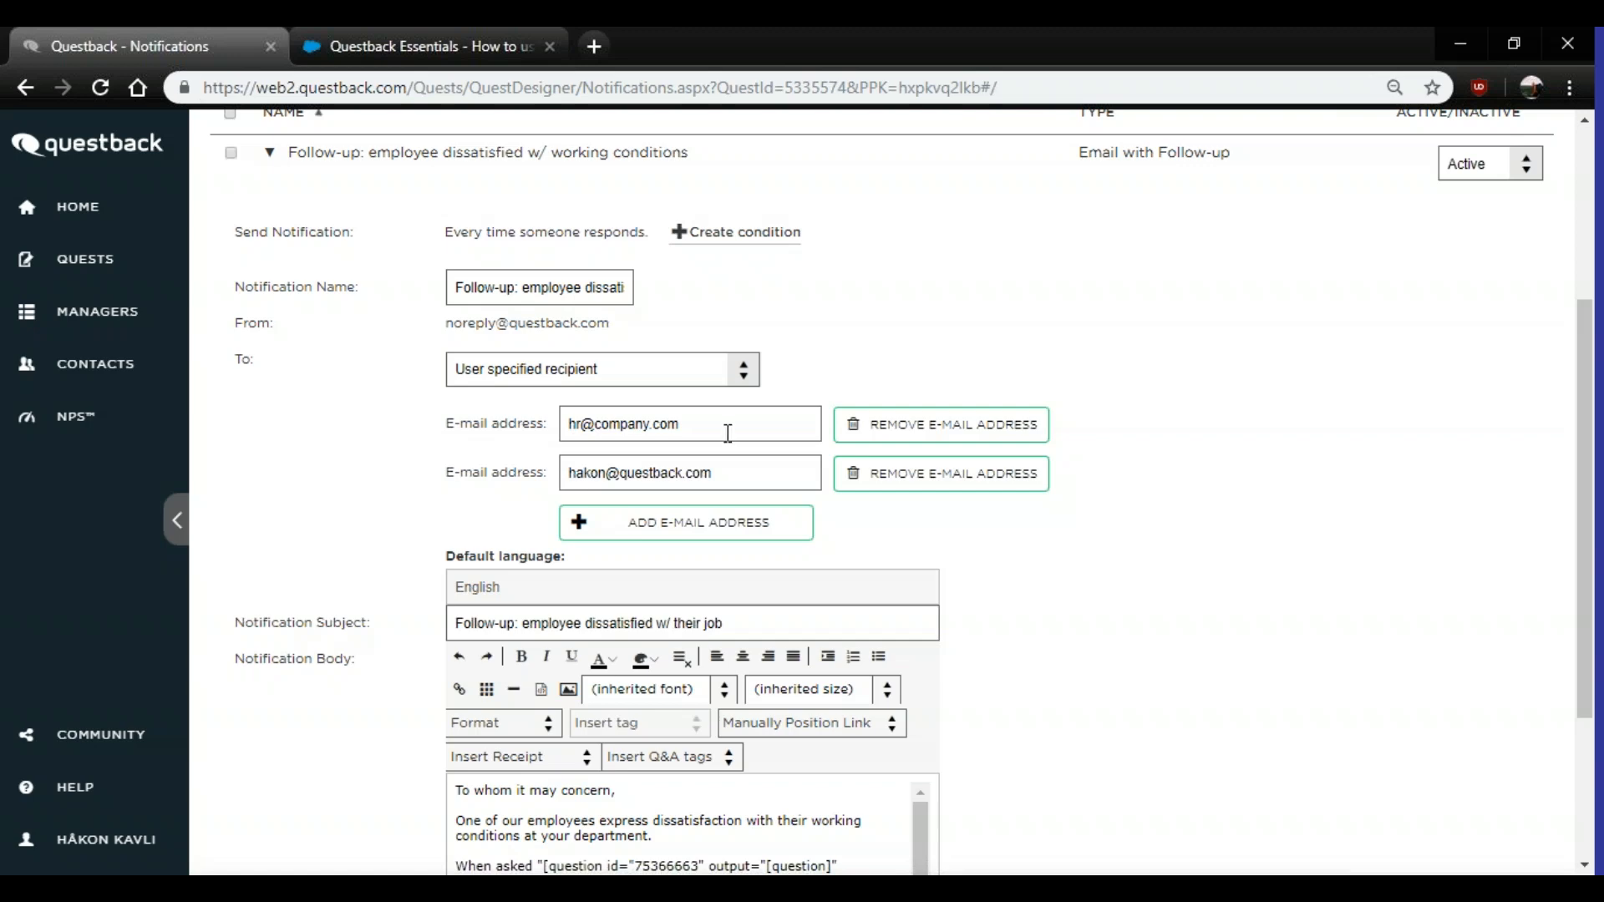
scroll(726, 431, down, 2)
scroll(746, 351, down, 2)
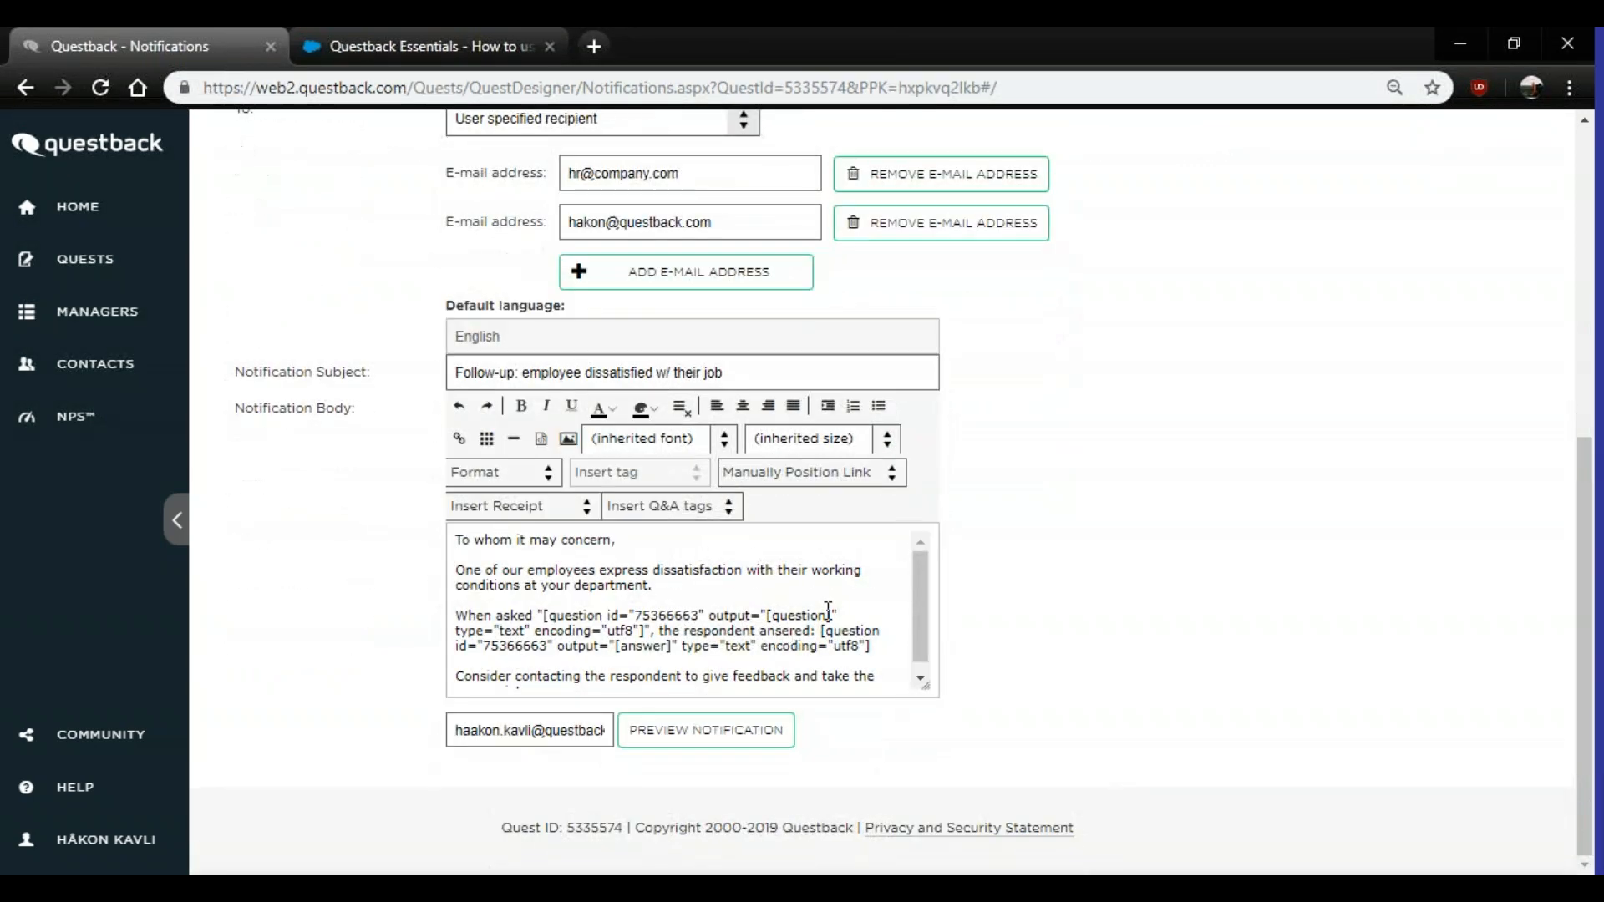
scroll(924, 576, down, 2)
scroll(1378, 535, up, 7)
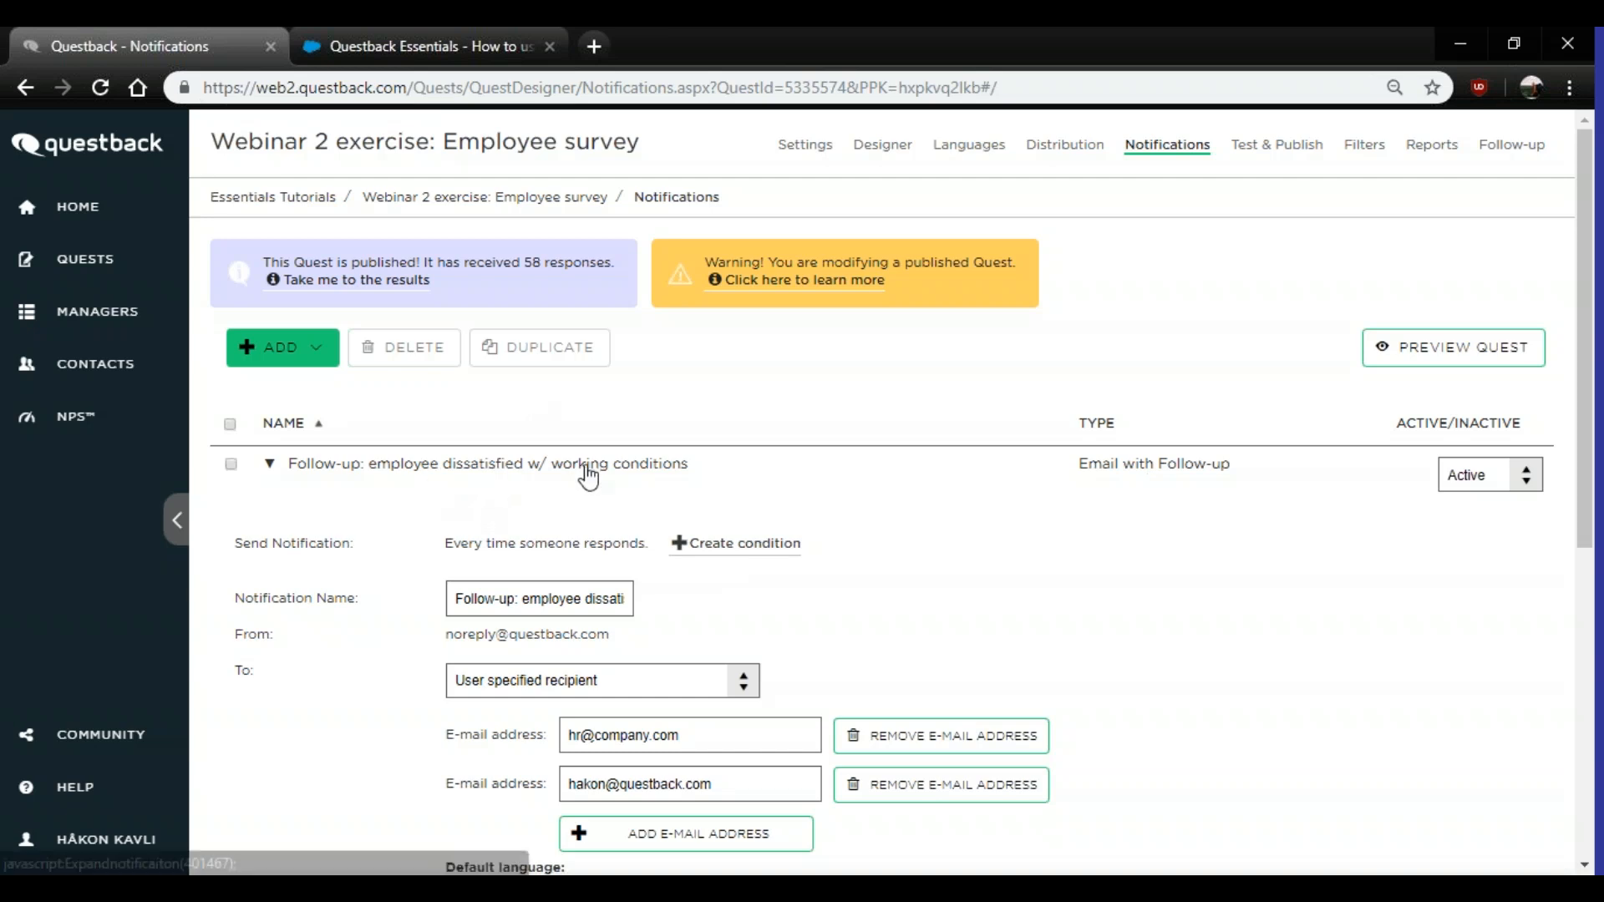
- Return to the survey's follow-up page and collapse the Responses section
click(1517, 161)
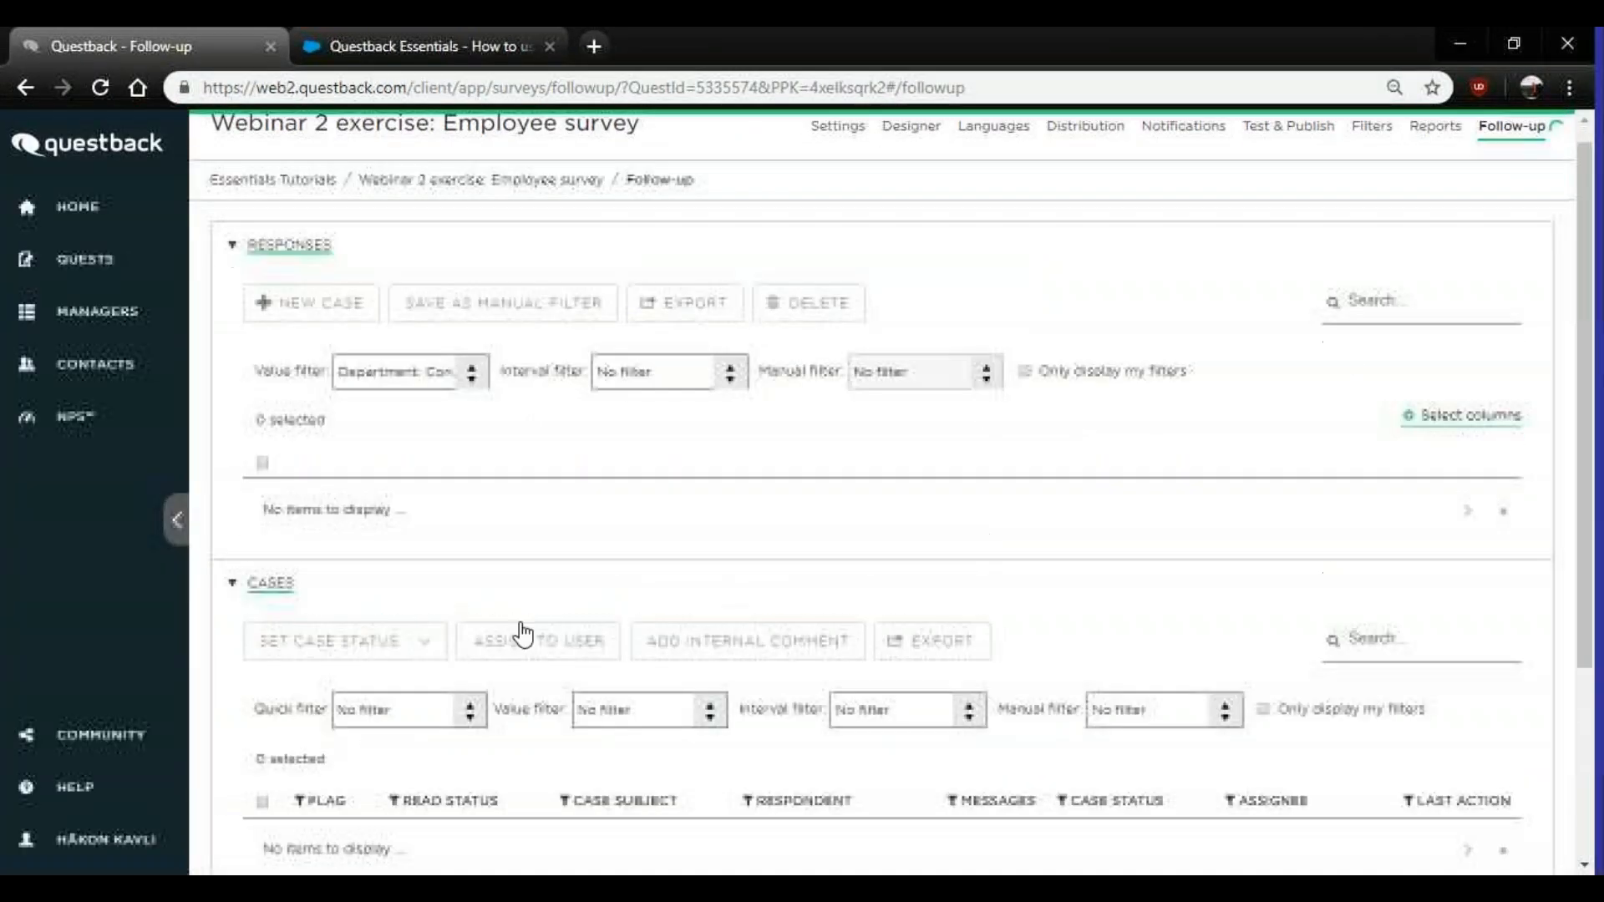
scroll(368, 477, down, 1)
scroll(334, 560, down, 2)
scroll(351, 568, down, 2)
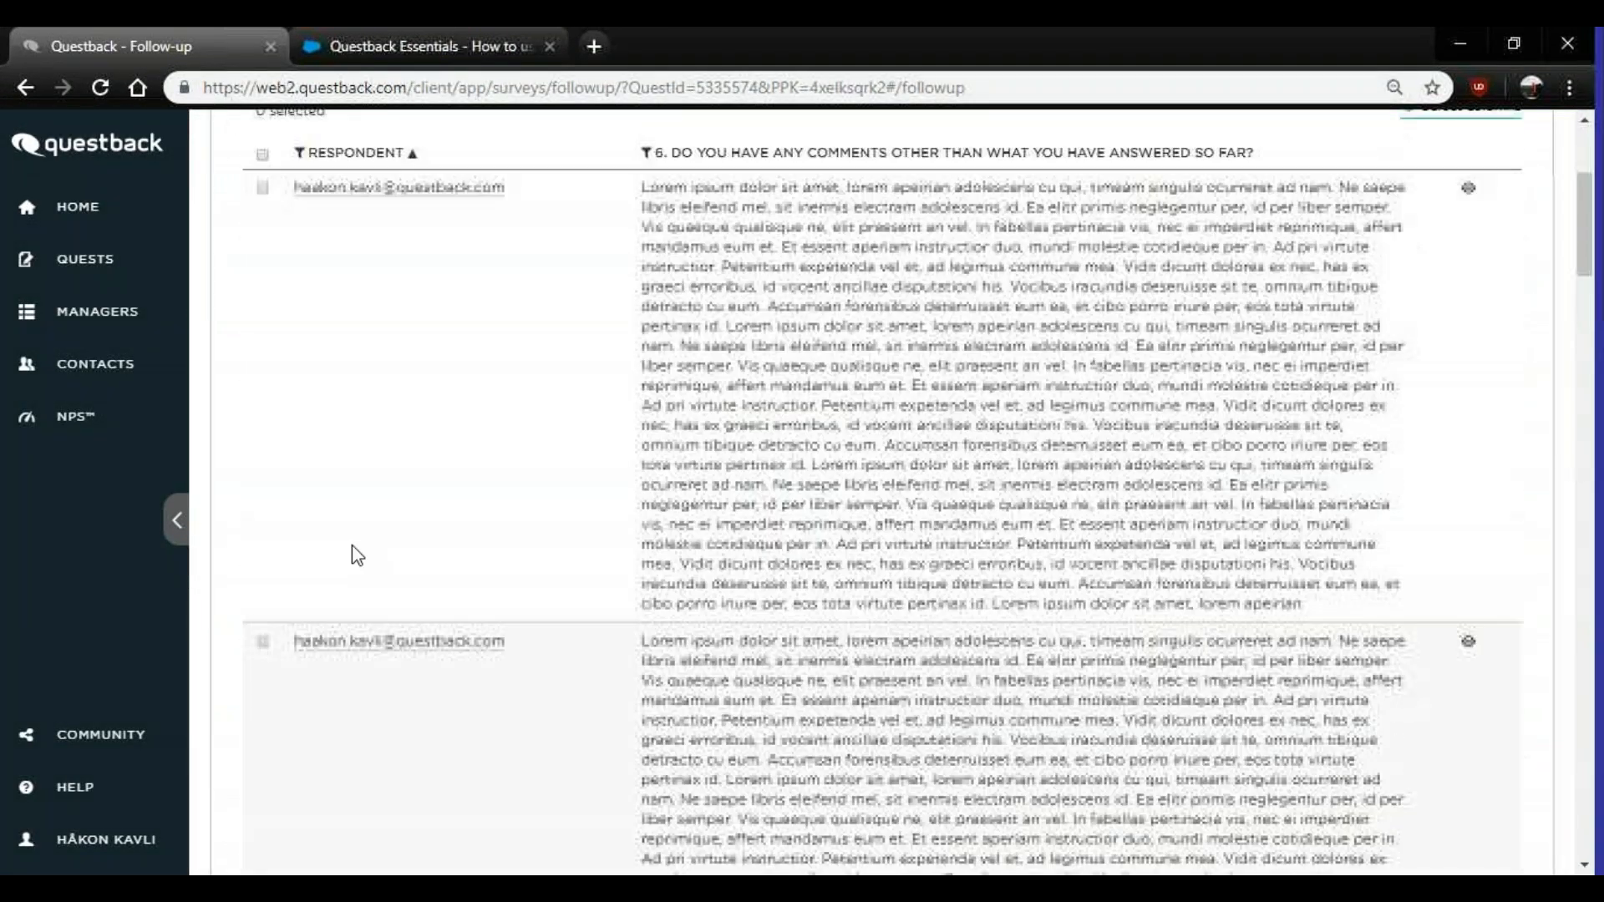
scroll(268, 412, up, 5)
click(284, 266)
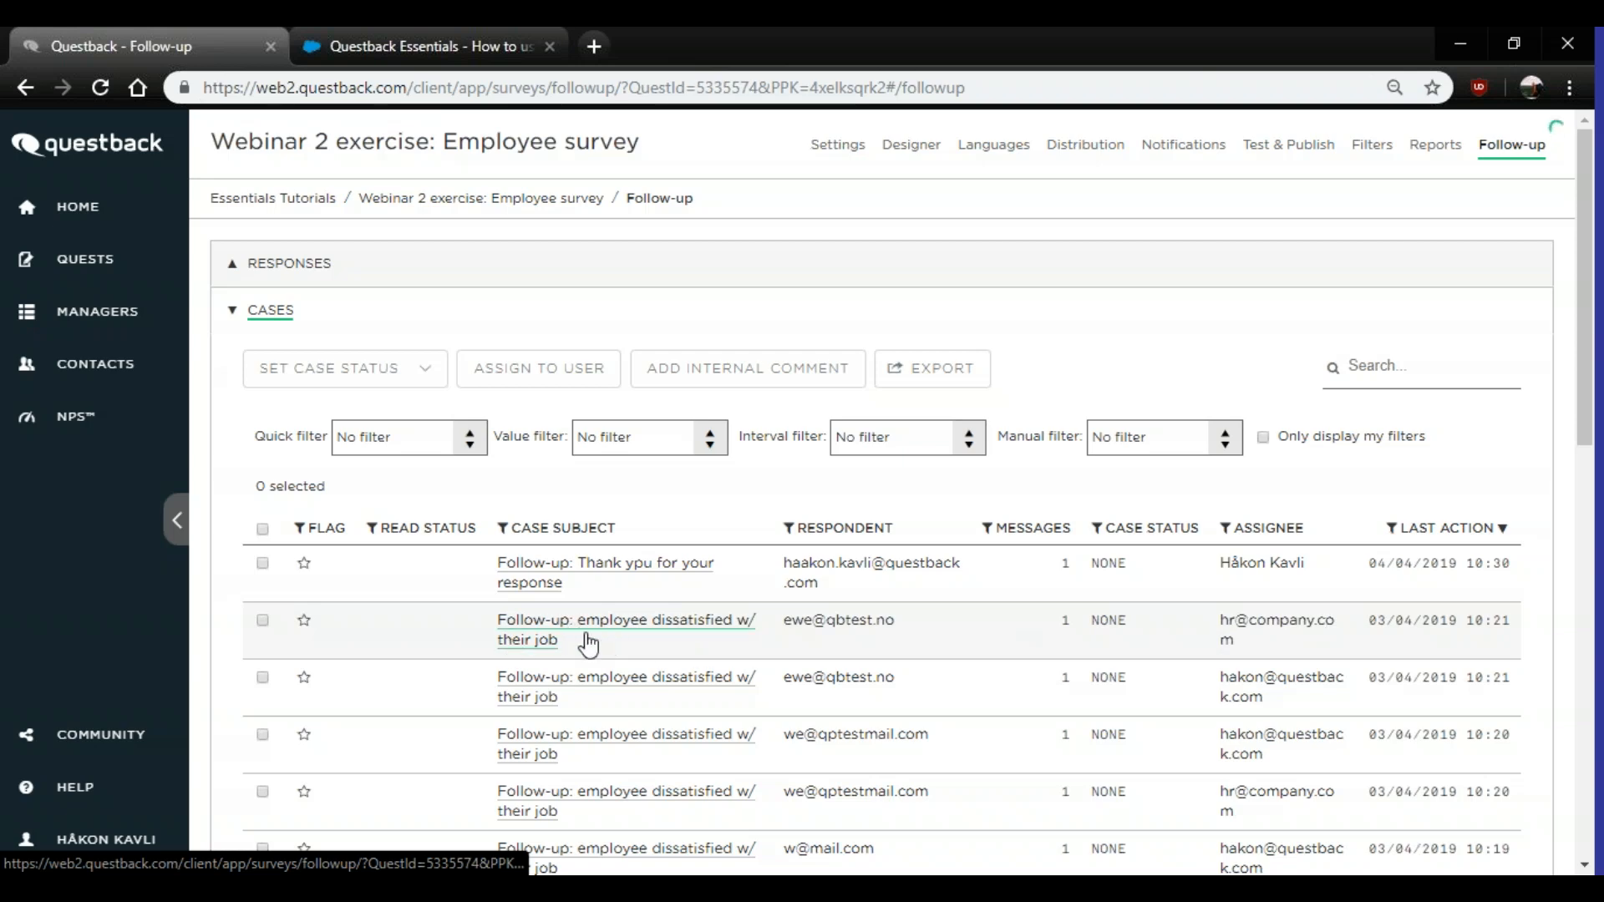
- Reopen the second "Follow-up: employee dissatisfied w/ their job" case and examine its message, reply area and response details
click(513, 639)
scroll(1046, 356, down, 2)
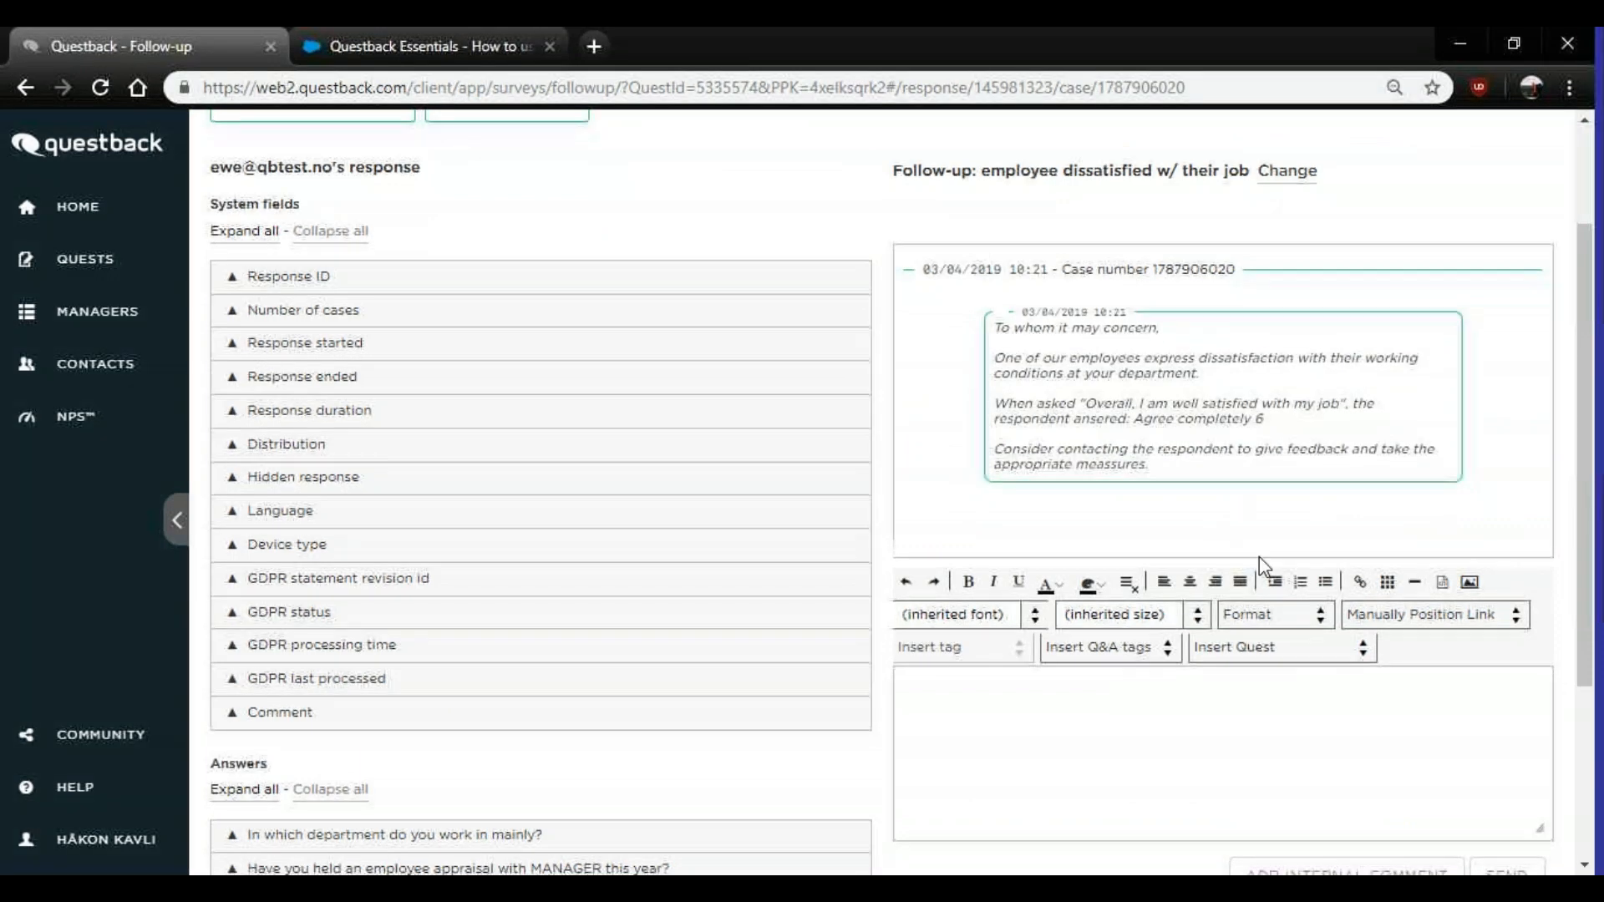
scroll(1260, 557, down, 3)
scroll(1224, 731, up, 5)
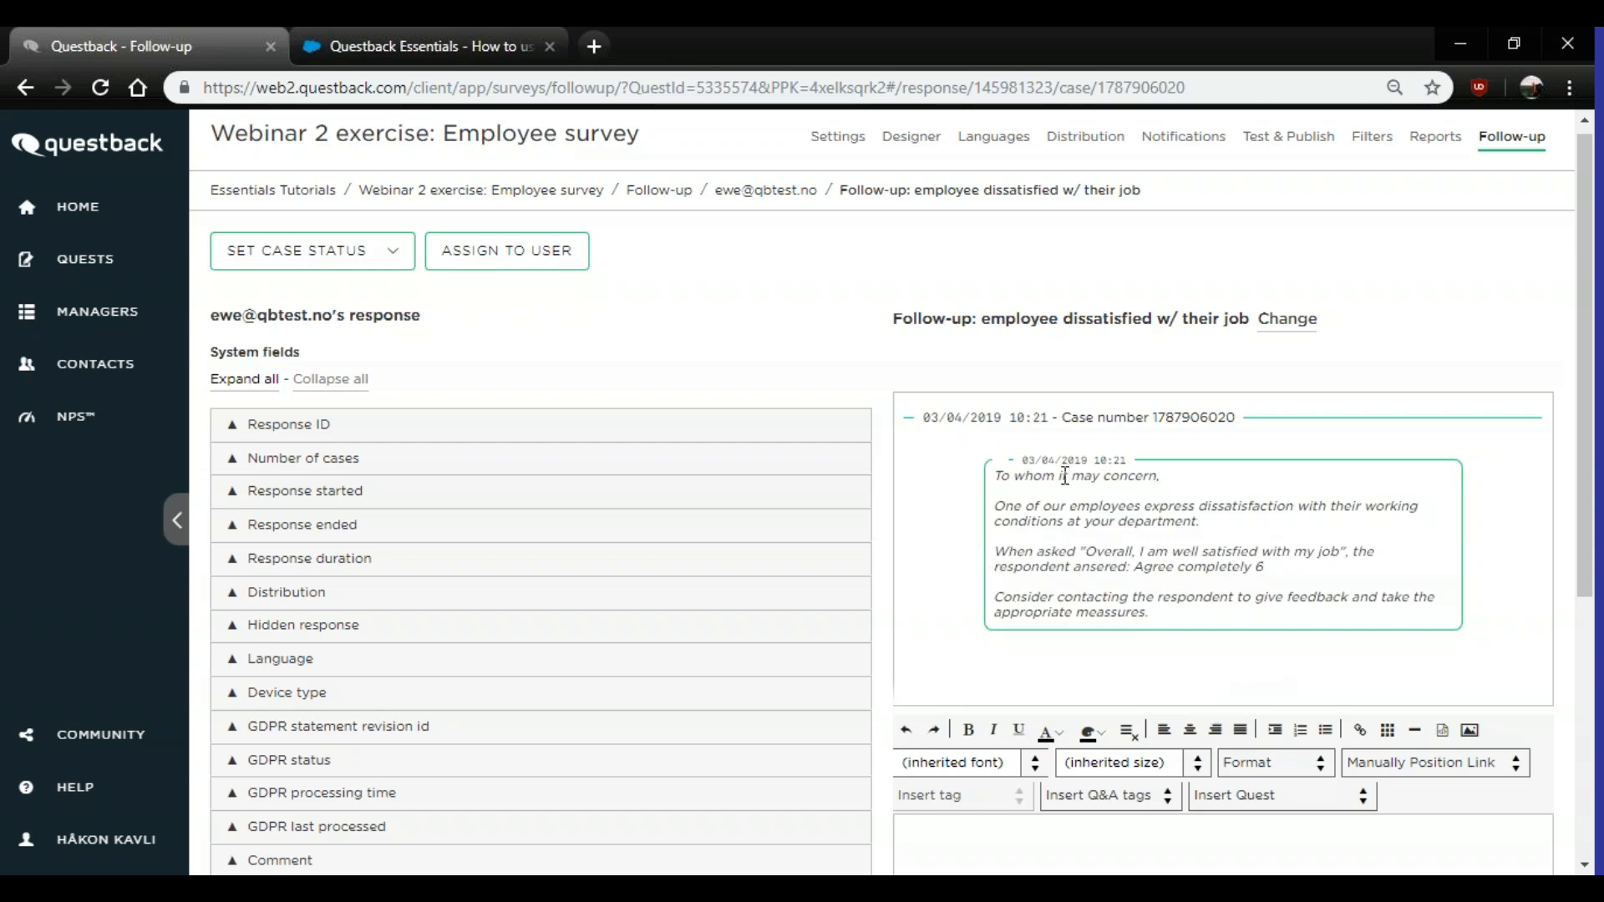
scroll(1120, 551, down, 1)
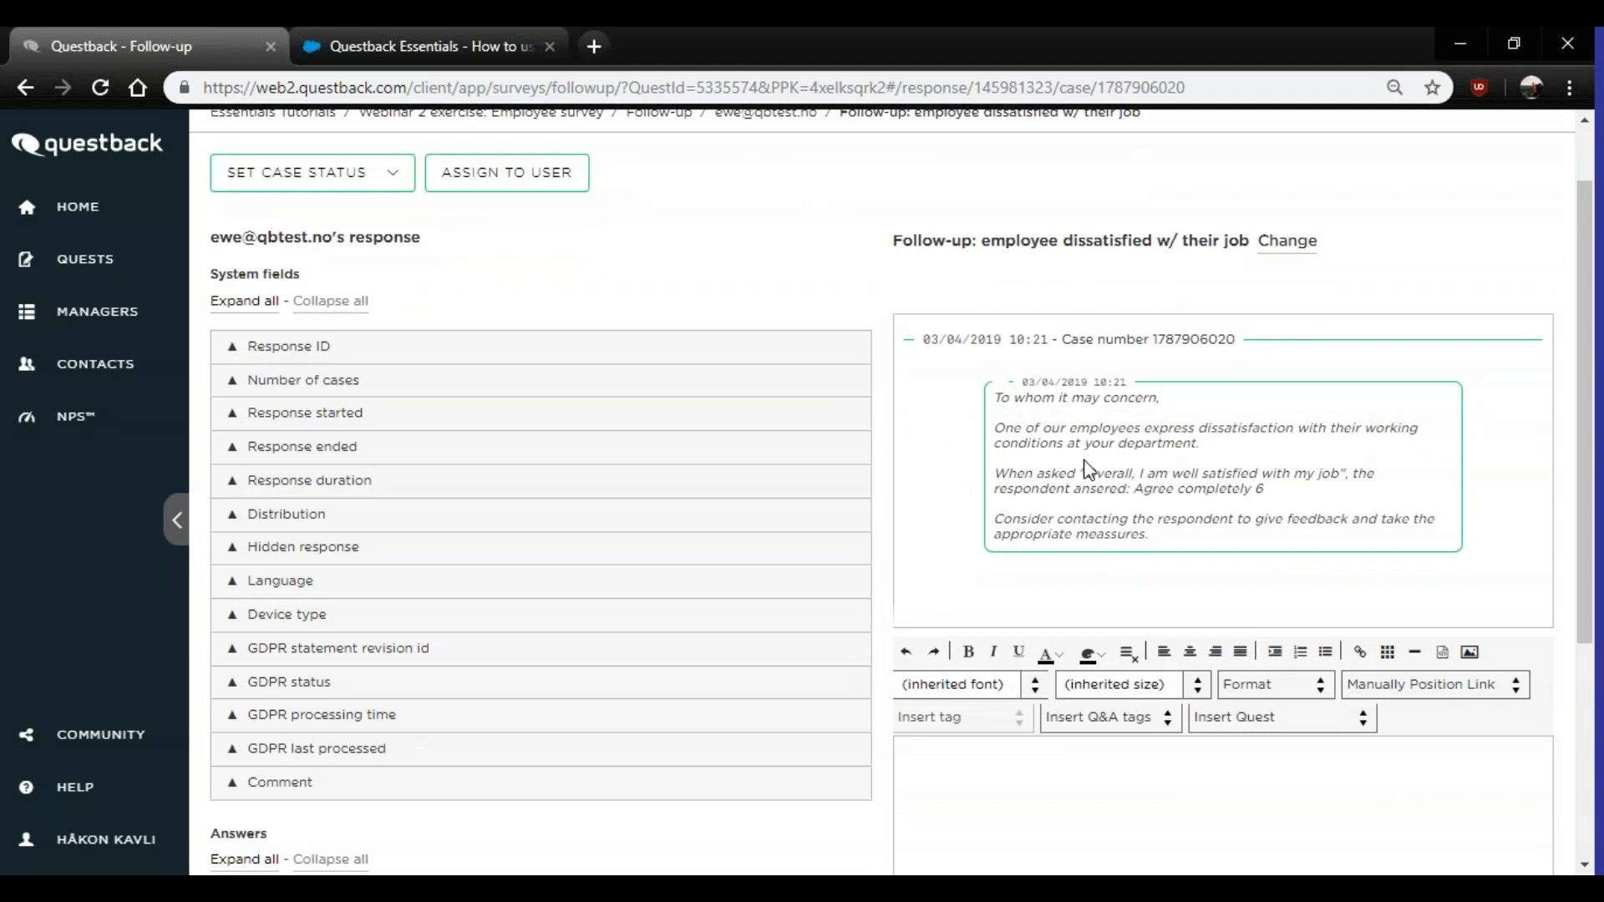
scroll(1220, 418, down, 5)
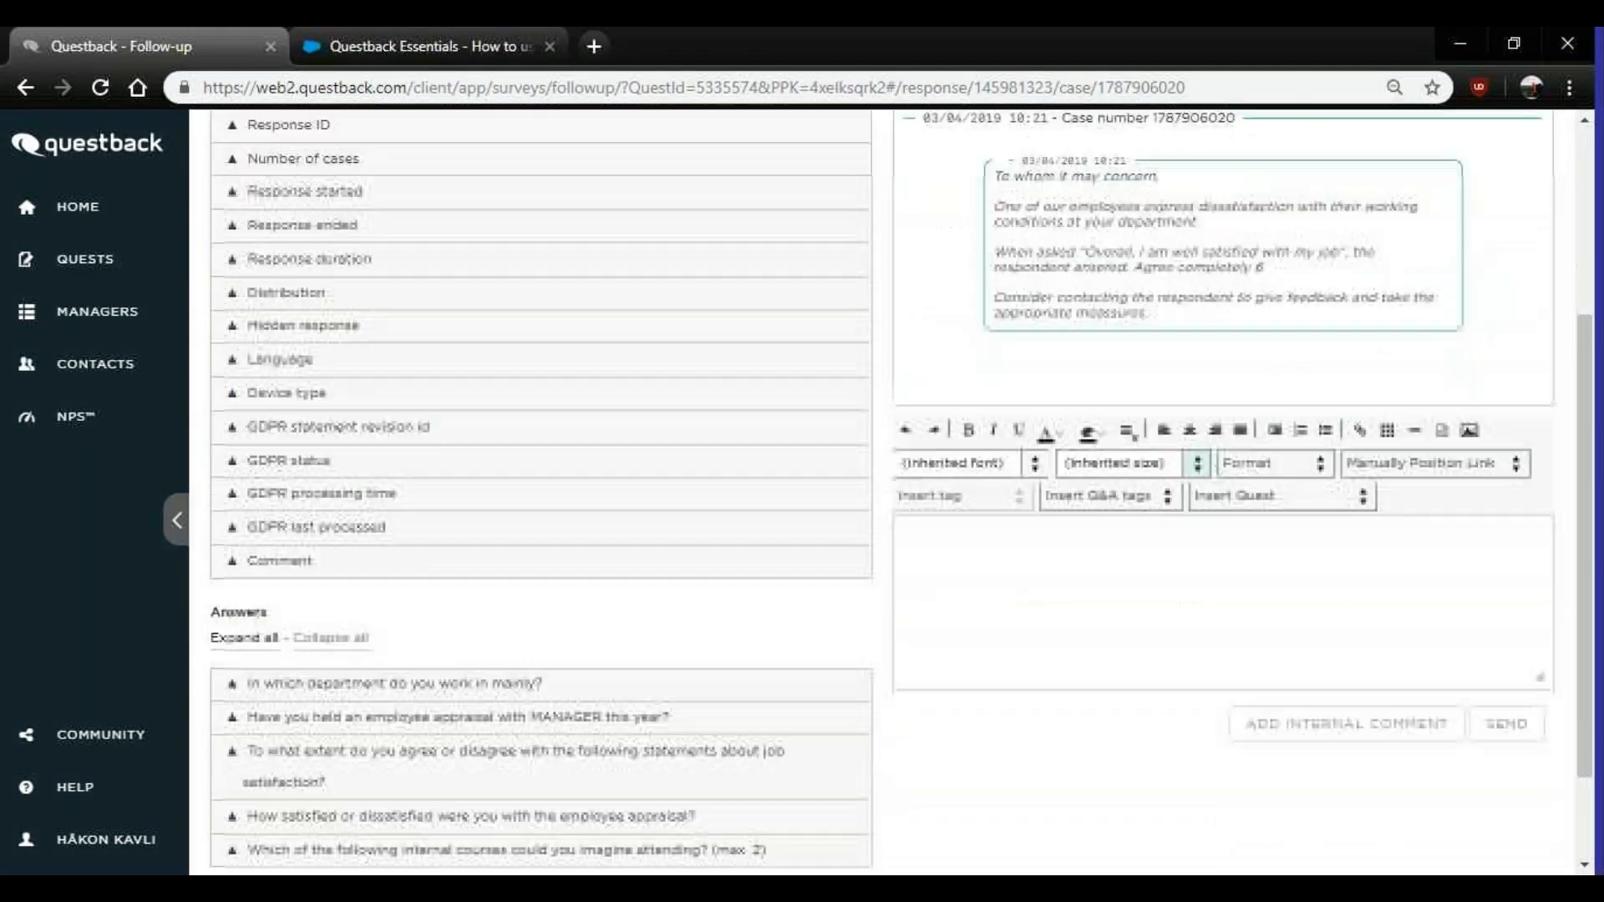
scroll(1186, 597, up, 6)
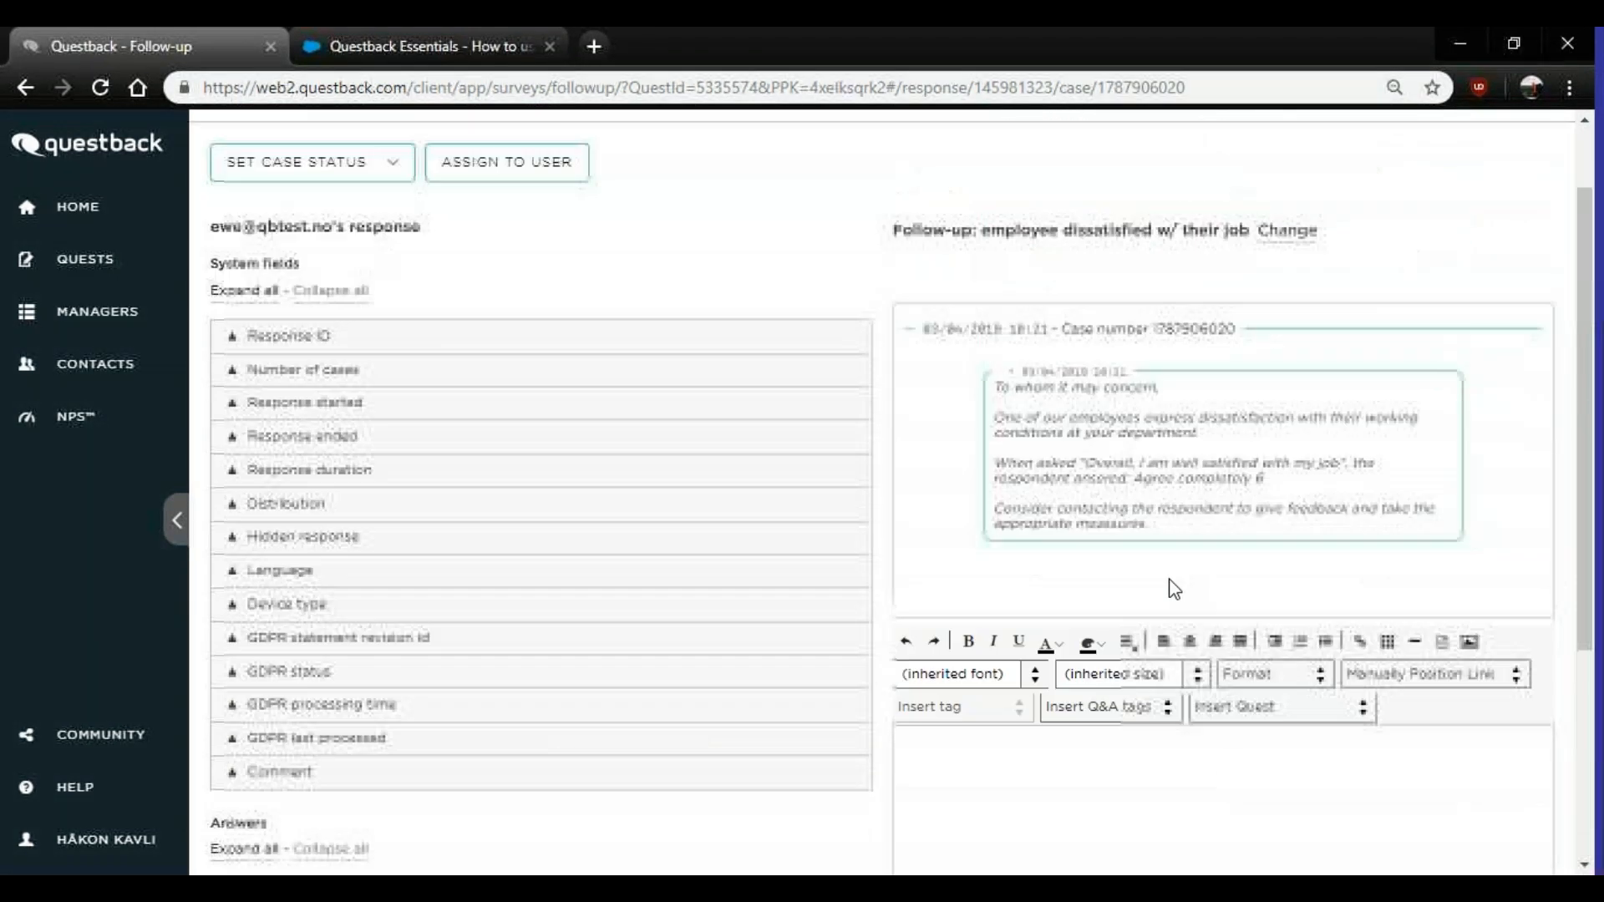
- Go back to the follow-up page and examine the message and case charts in the Cases Log
click(1493, 151)
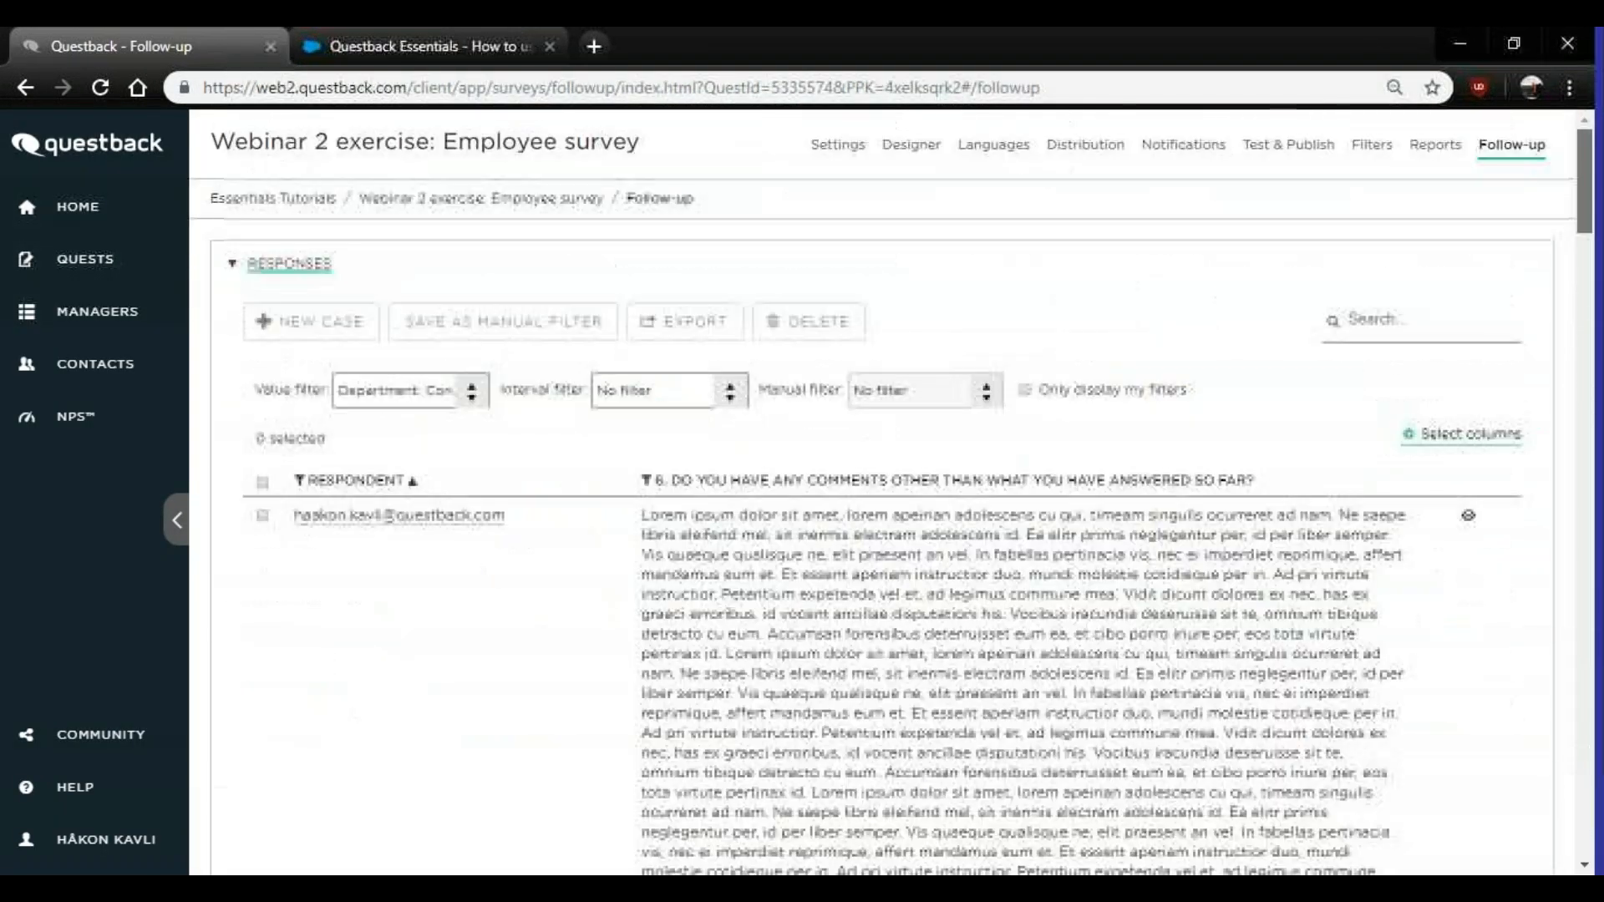
scroll(882, 535, down, 20)
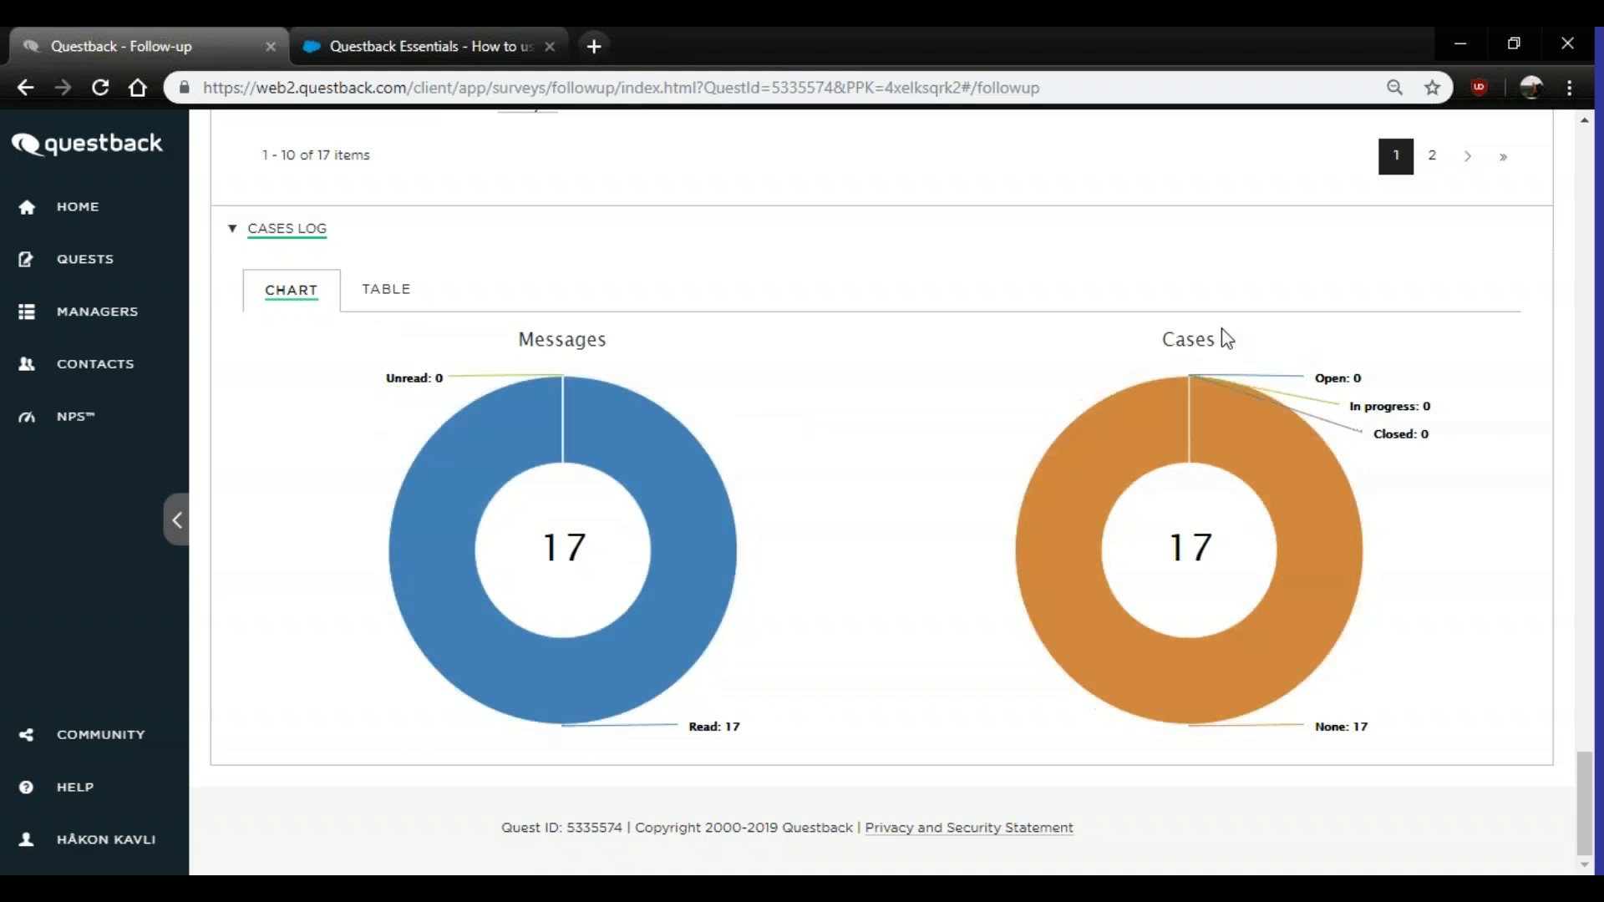
scroll(1060, 624, up, 3)
drag(1583, 769, 1597, 100)
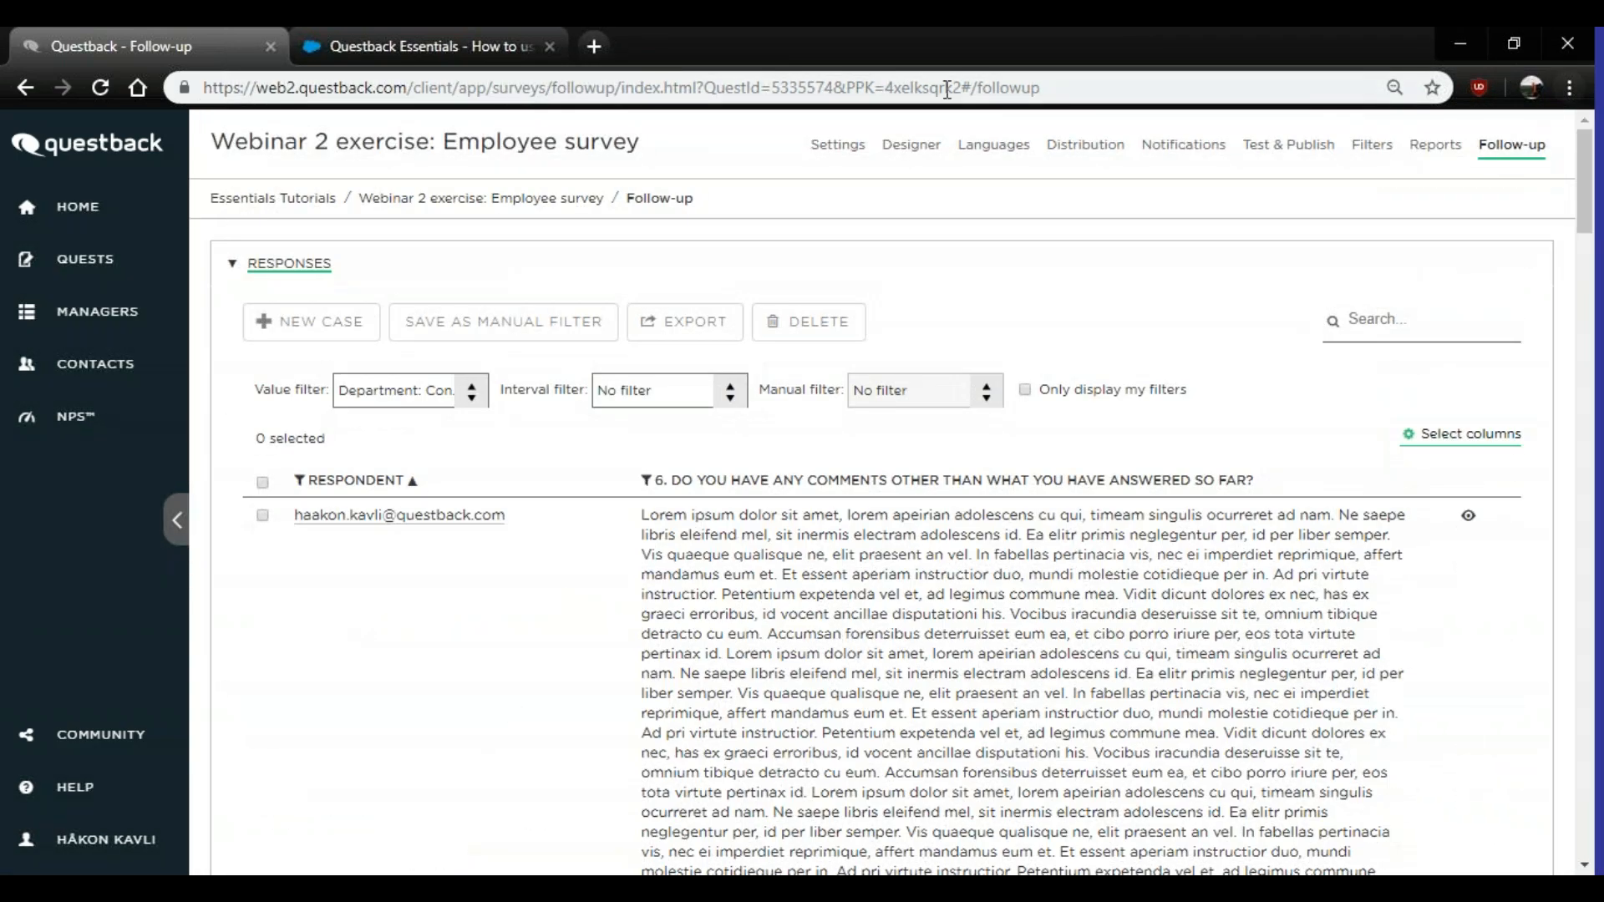
- Try the interval filter Today on the responses, and set it to This week instead
click(730, 393)
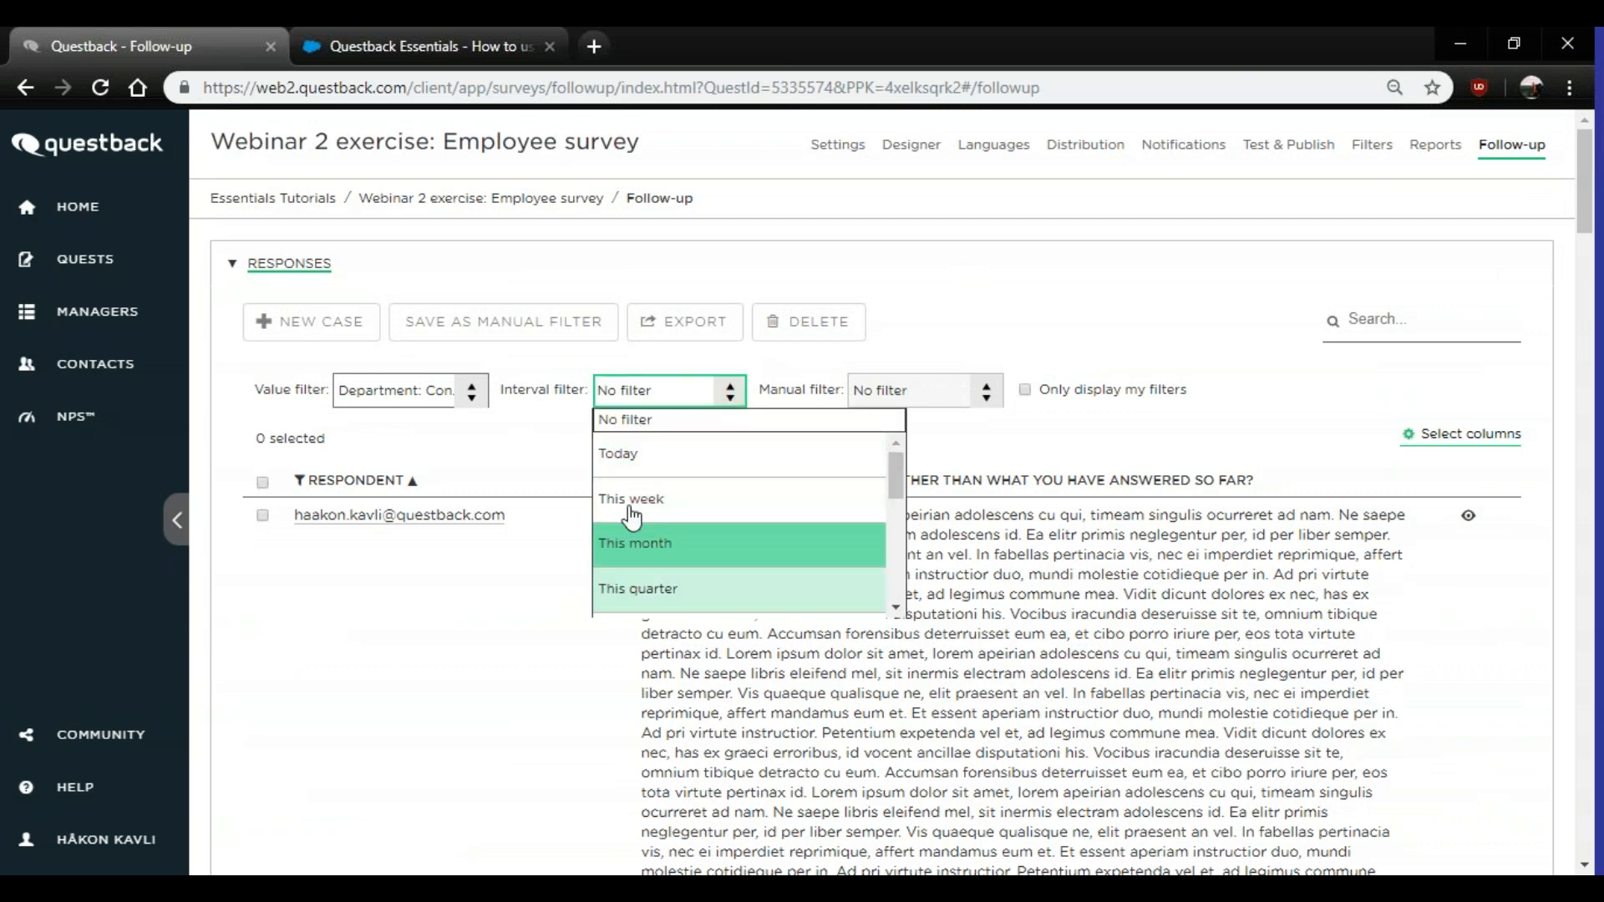
click(637, 456)
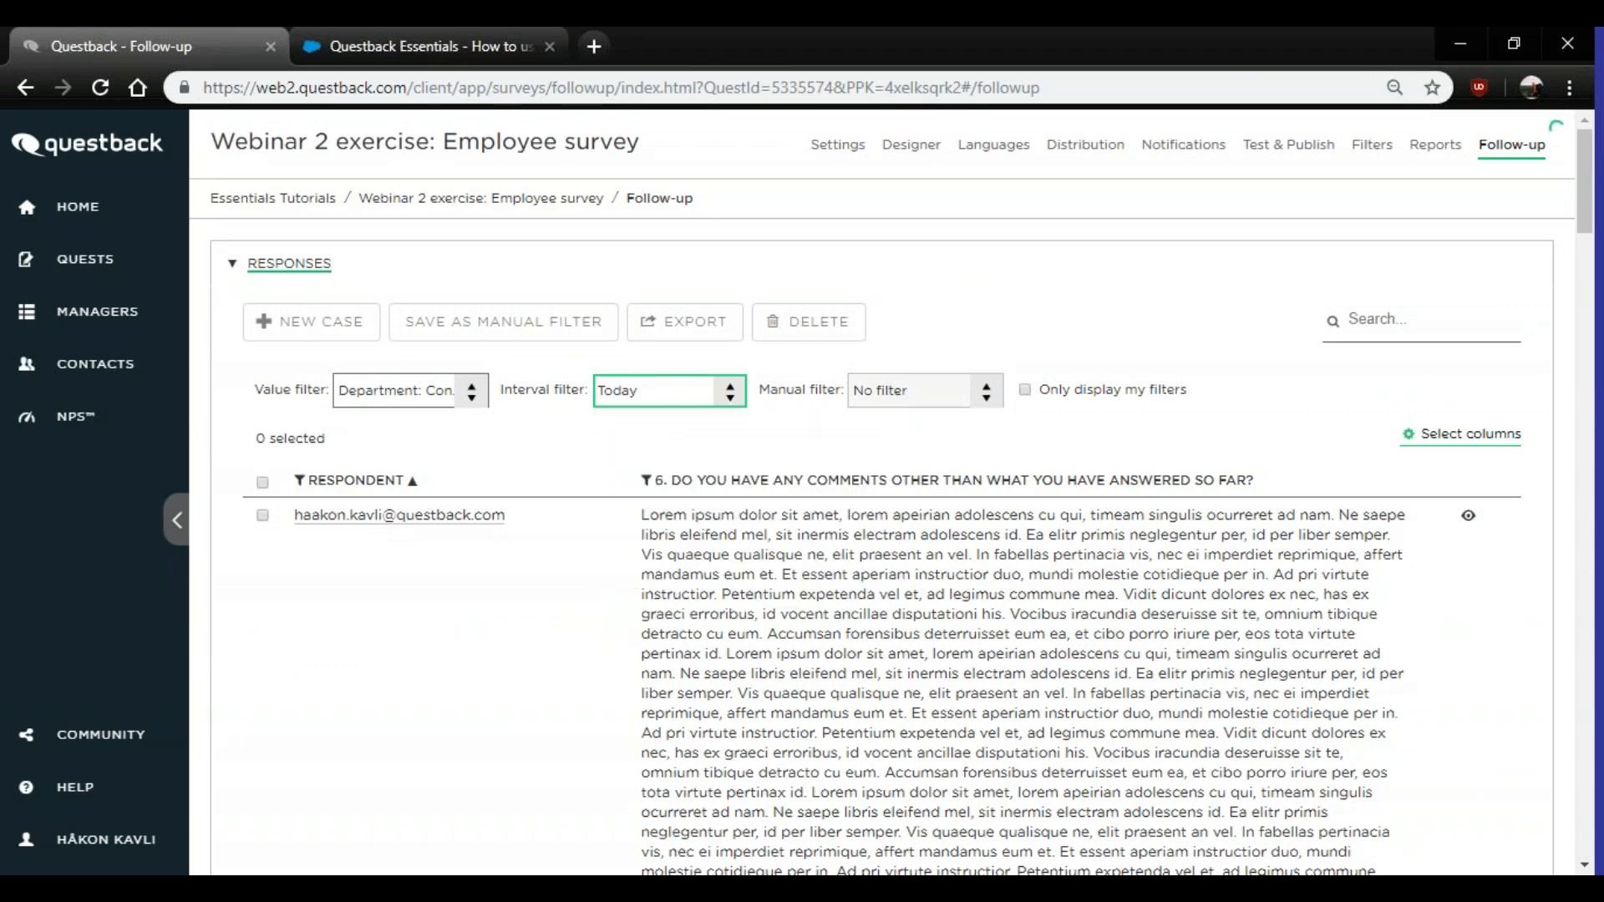
click(729, 390)
click(687, 505)
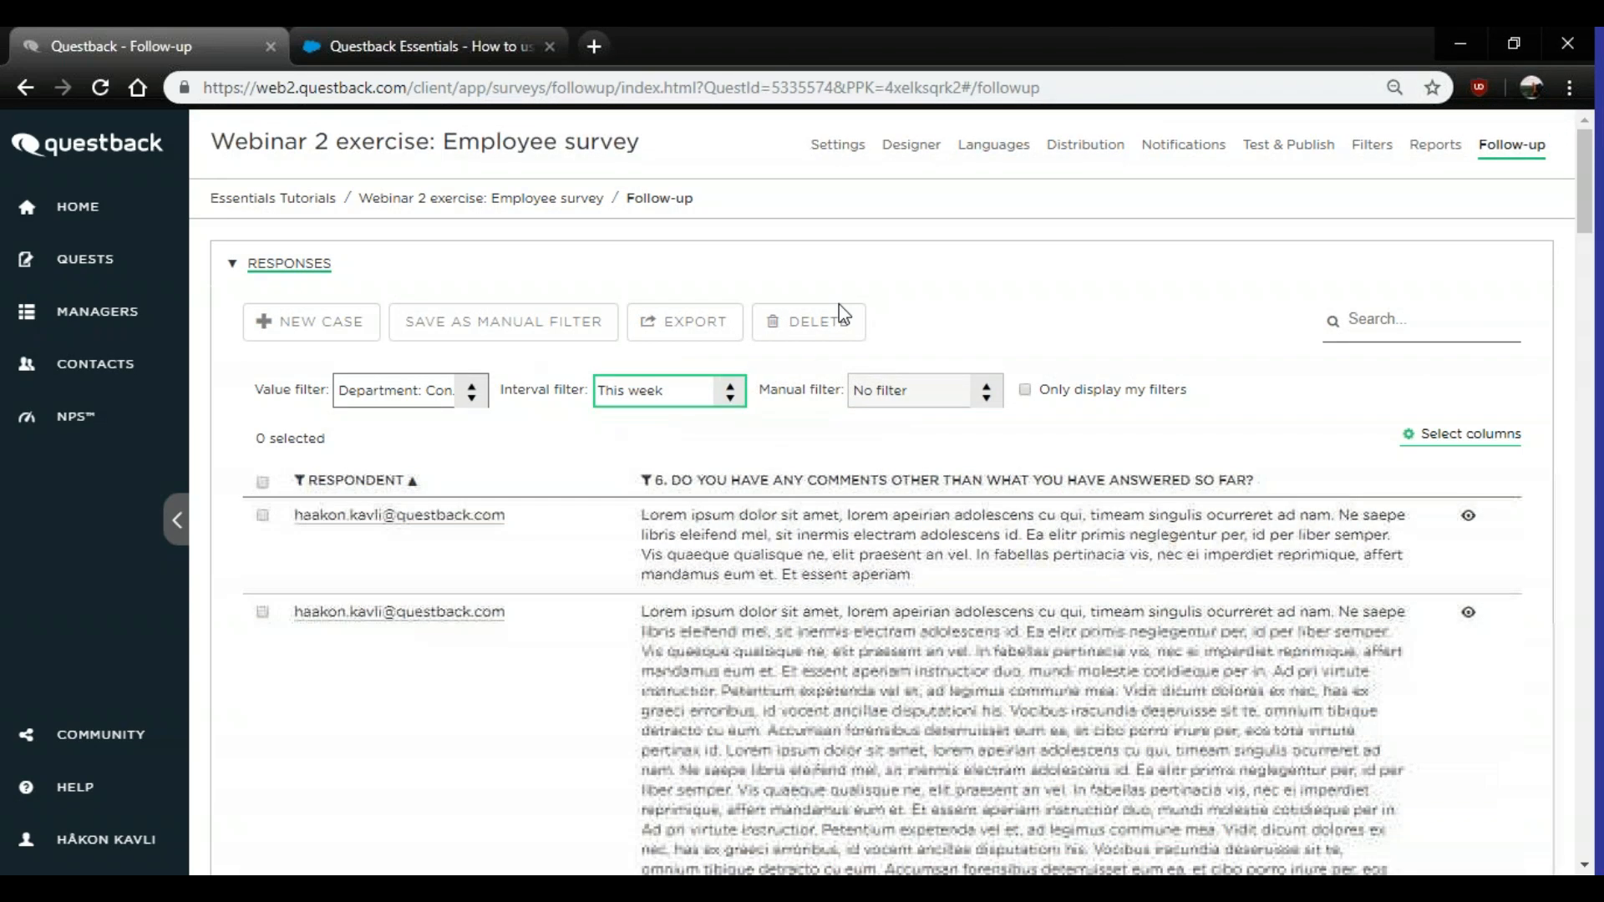
- Check the available department value filters for the responses and collapse the Responses section
click(471, 390)
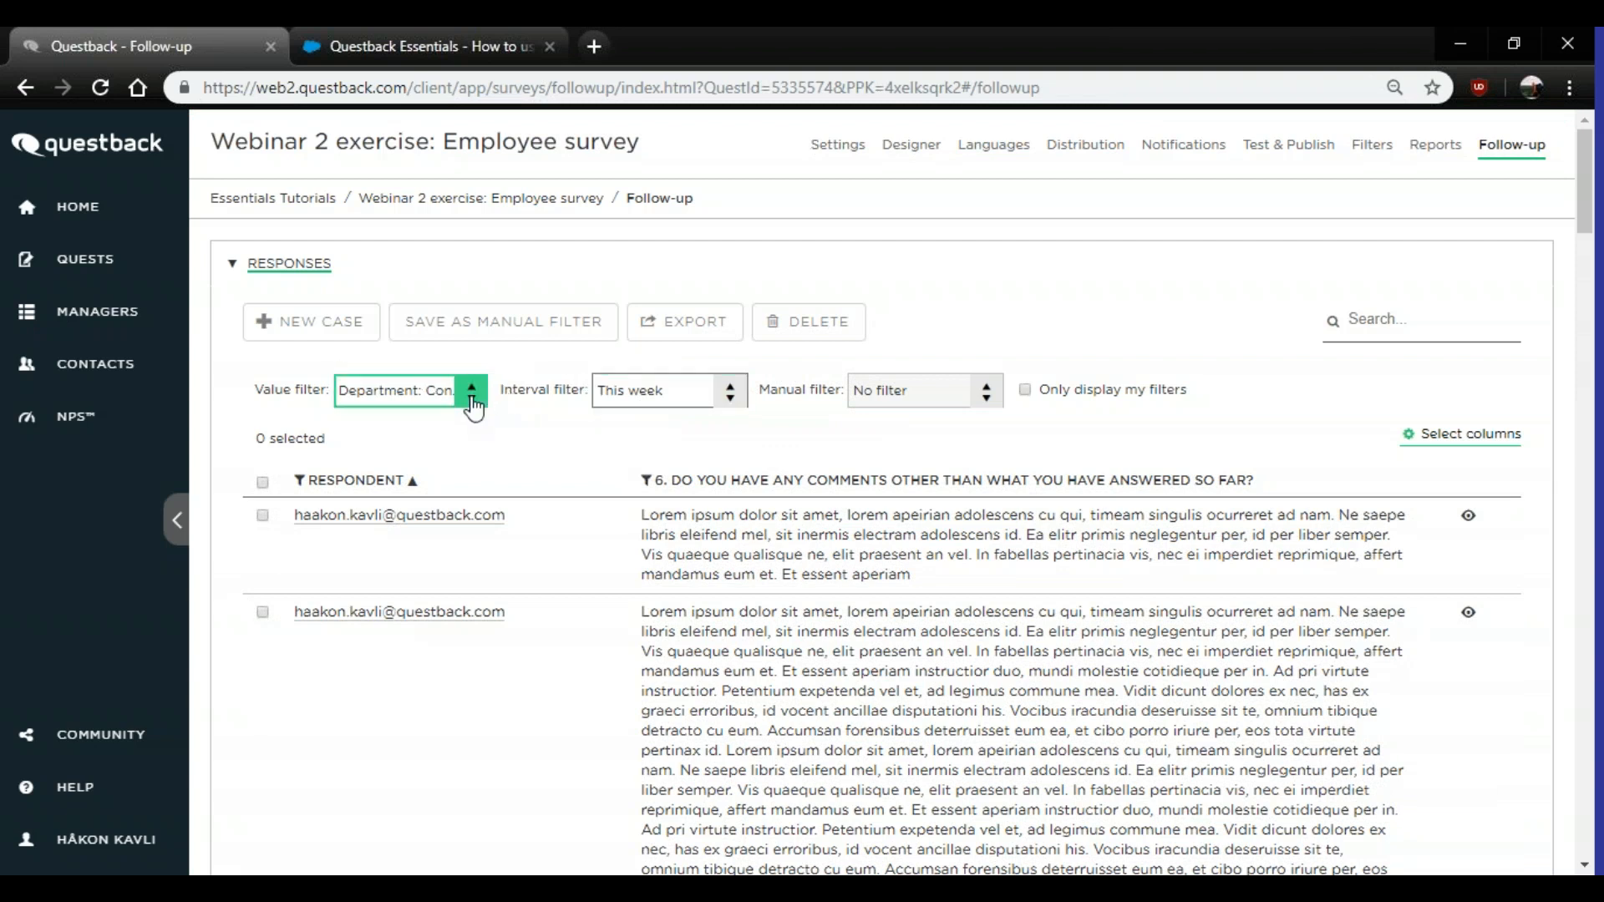
scroll(480, 568, down, 2)
scroll(477, 501, up, 2)
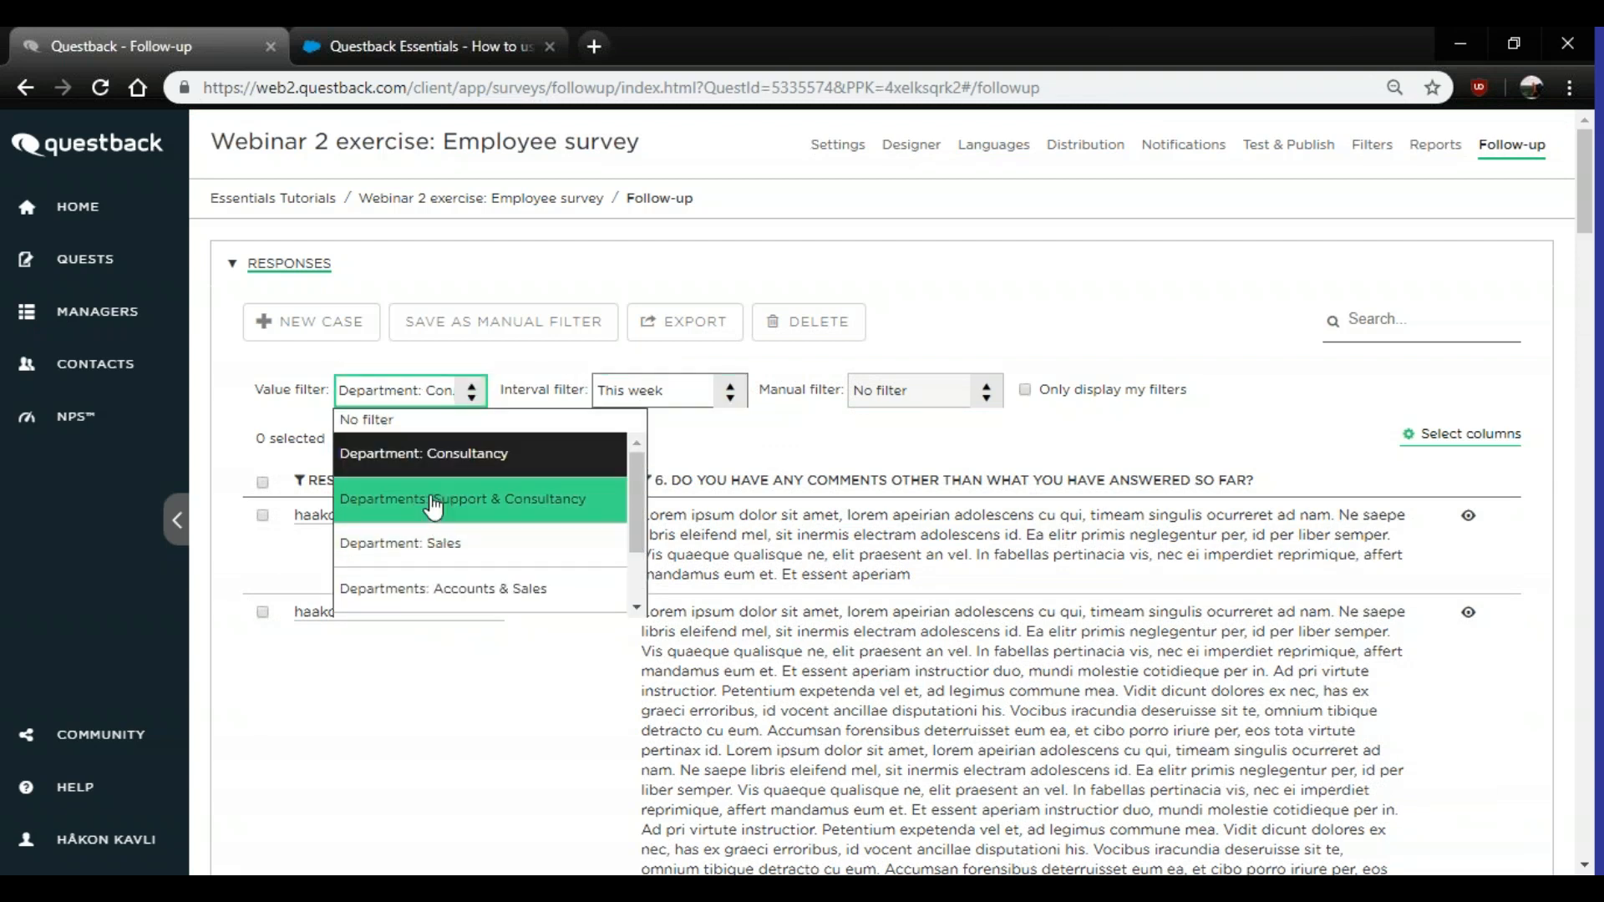
click(1020, 275)
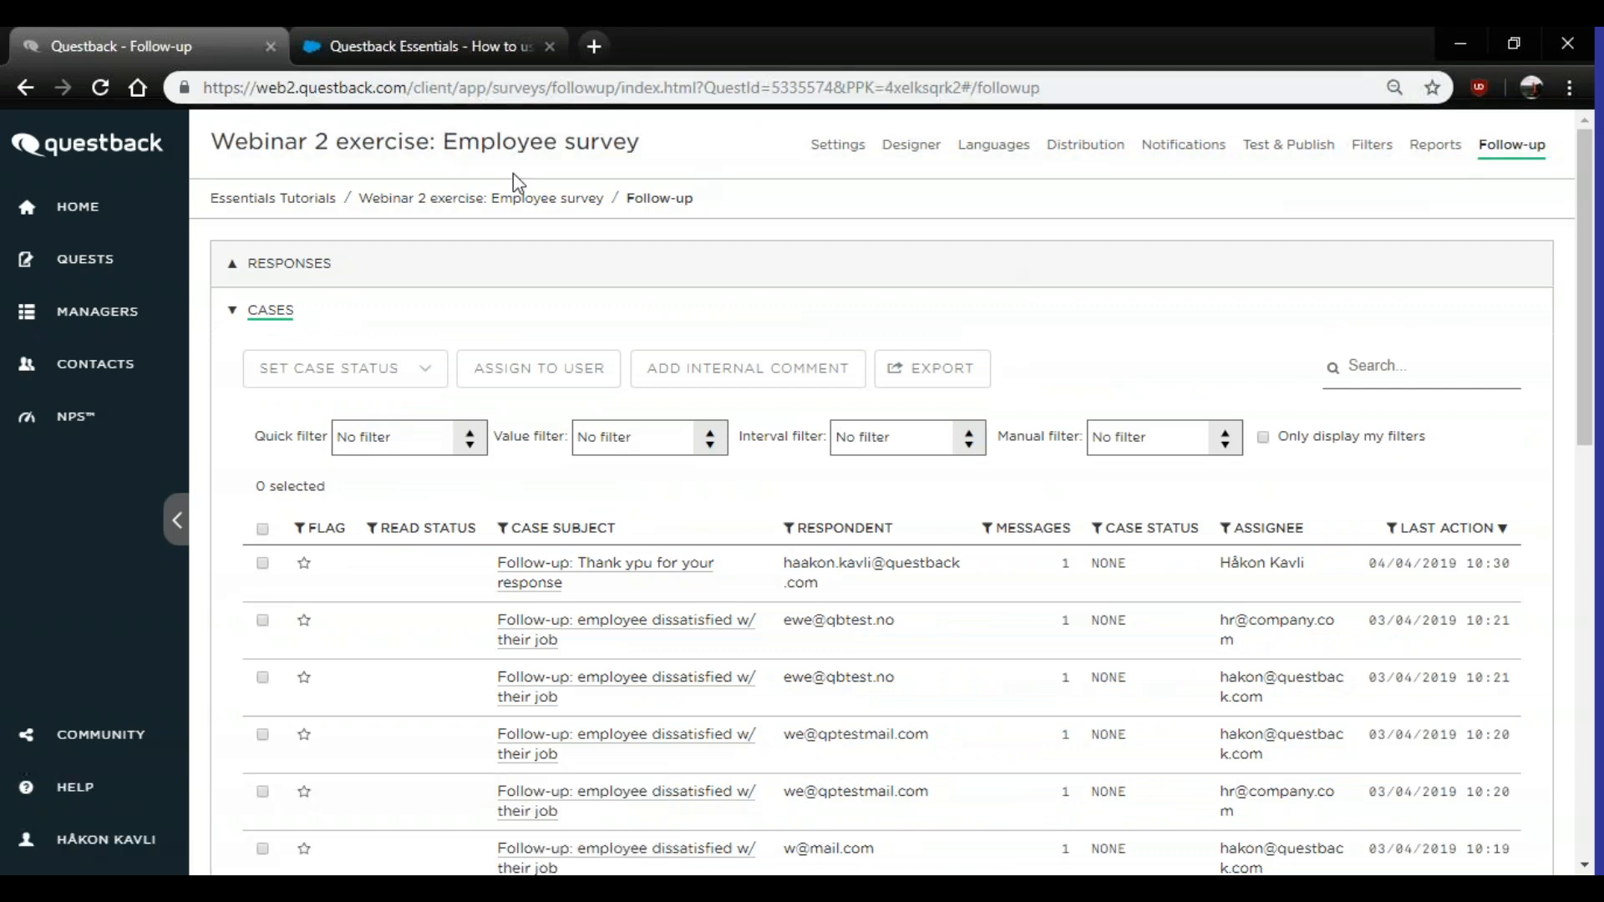
- Switch to the Questback Community article on using reports, start a new search with "b", and open the Essentials FAQ instead
click(407, 60)
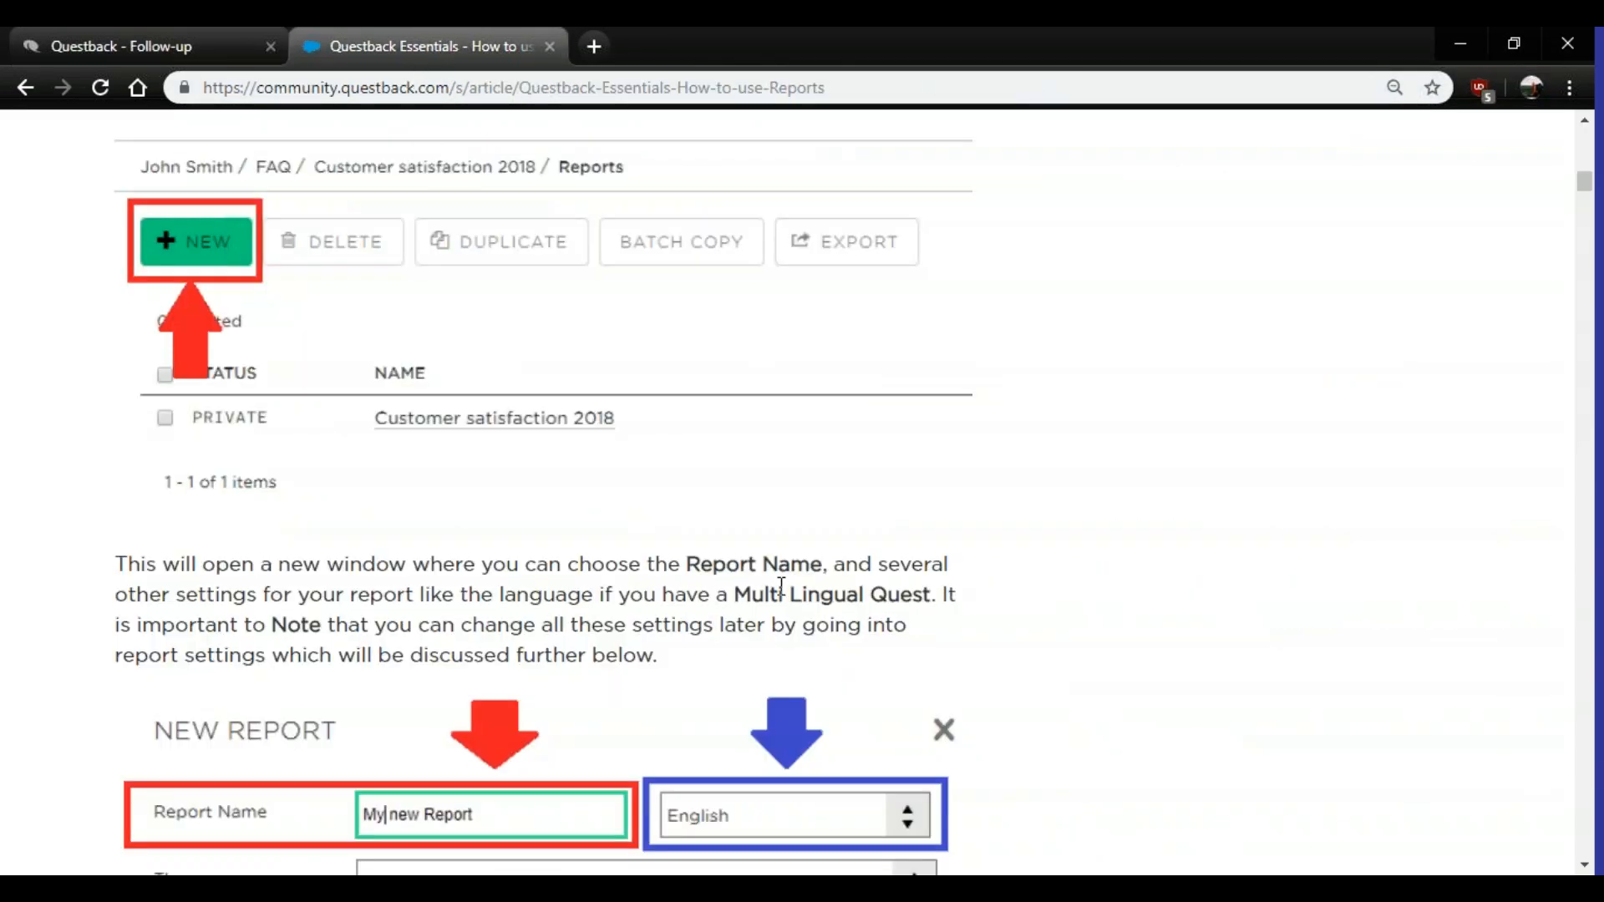
scroll(781, 585, up, 20)
scroll(1031, 365, up, 15)
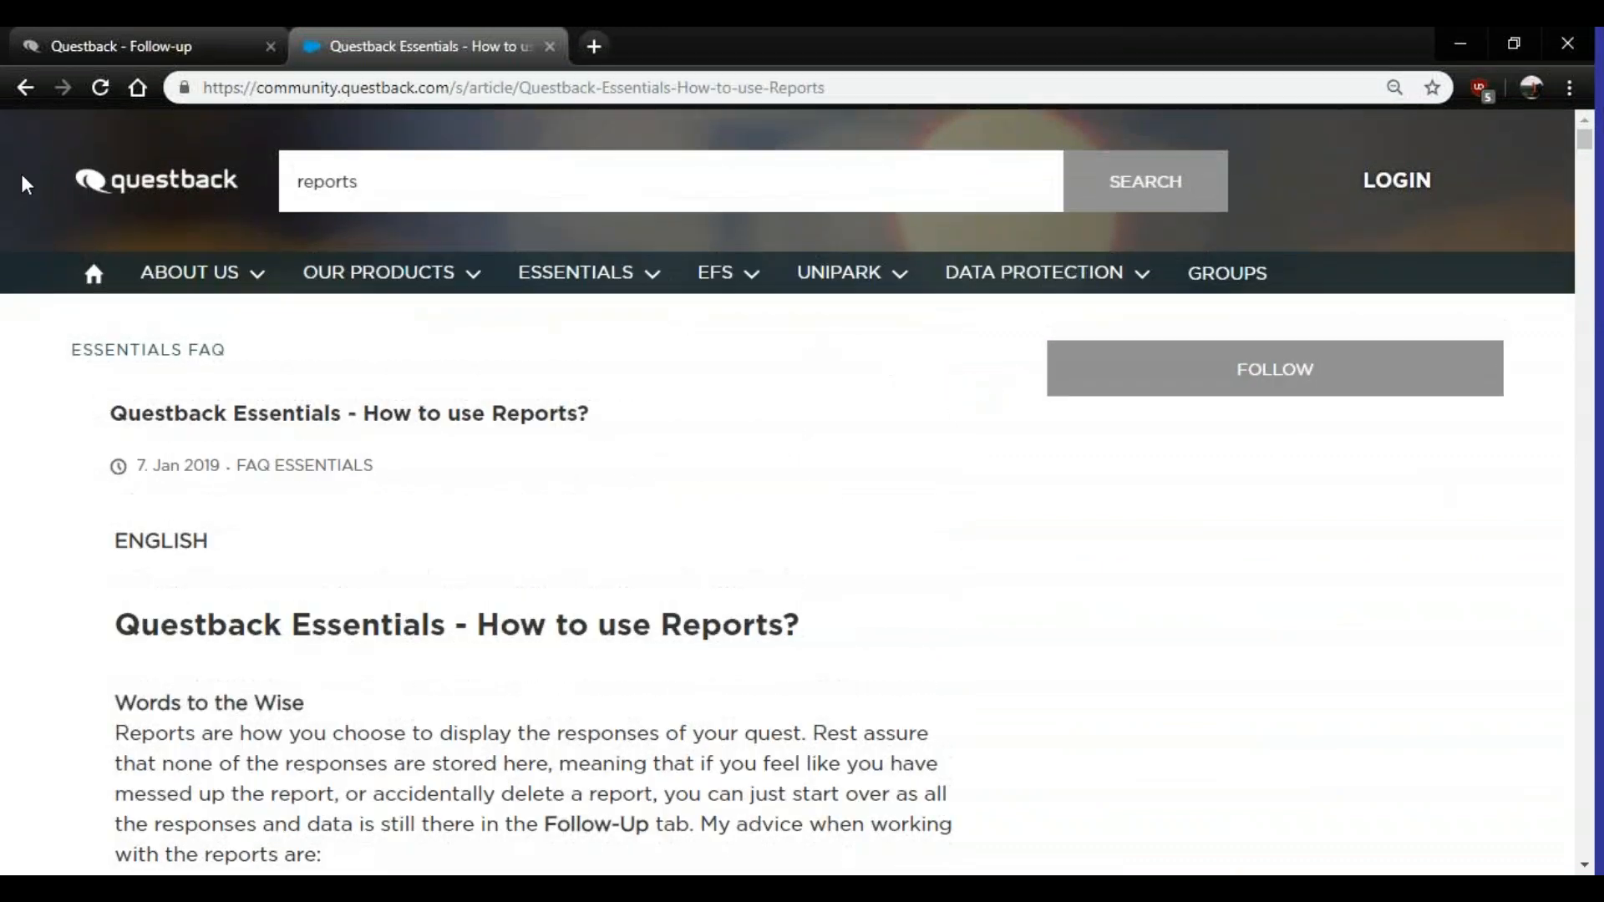
drag(507, 182, 197, 186)
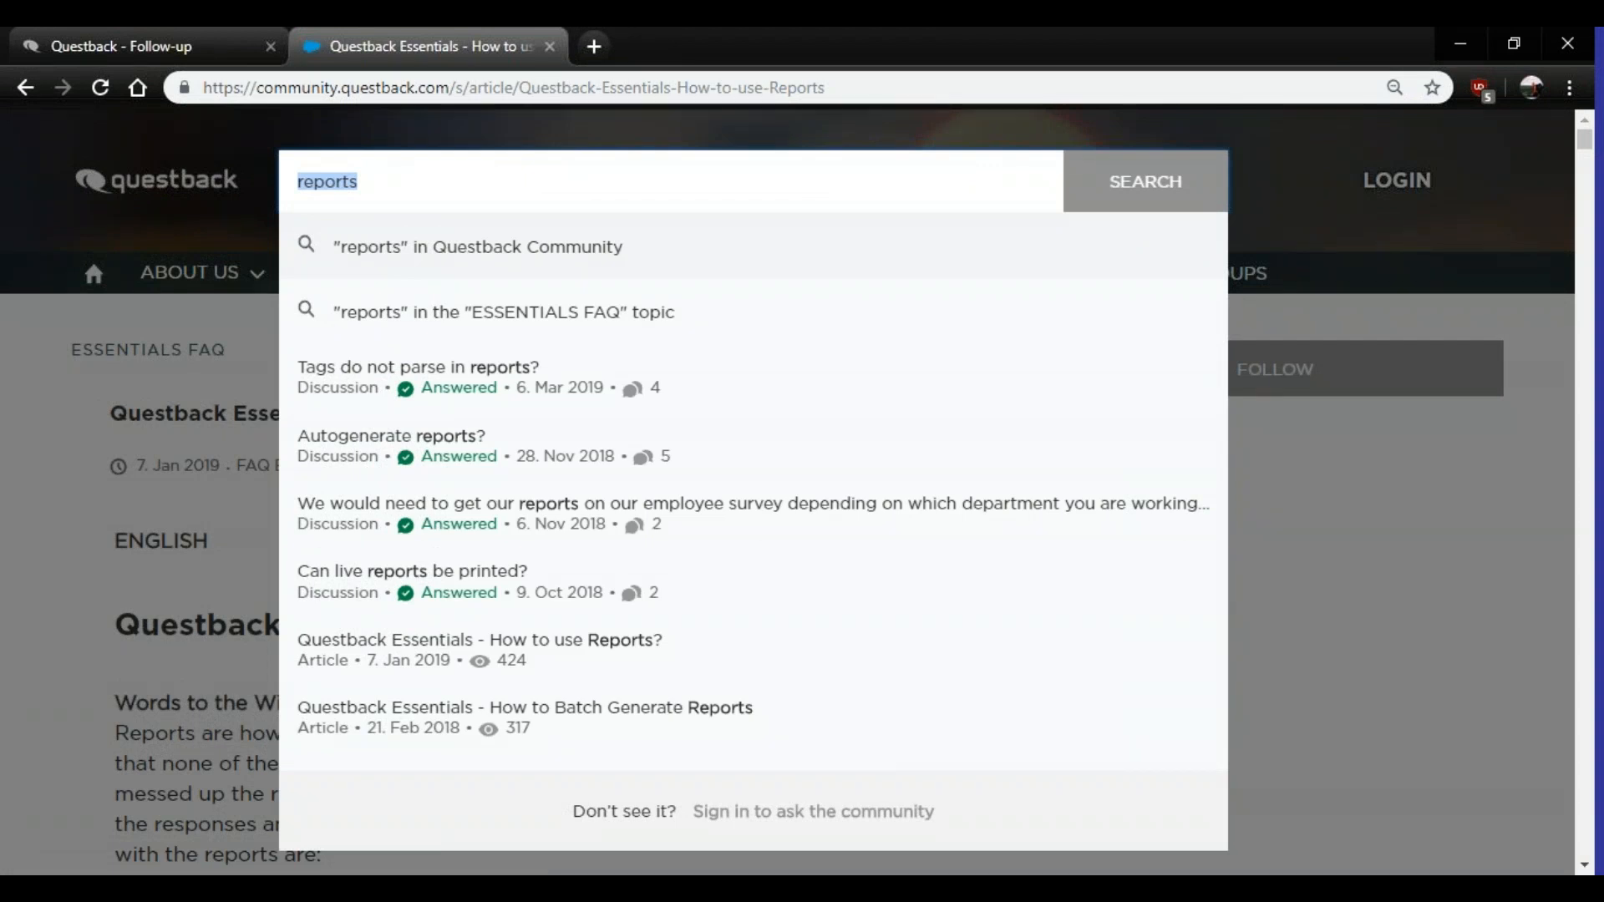
text(b)
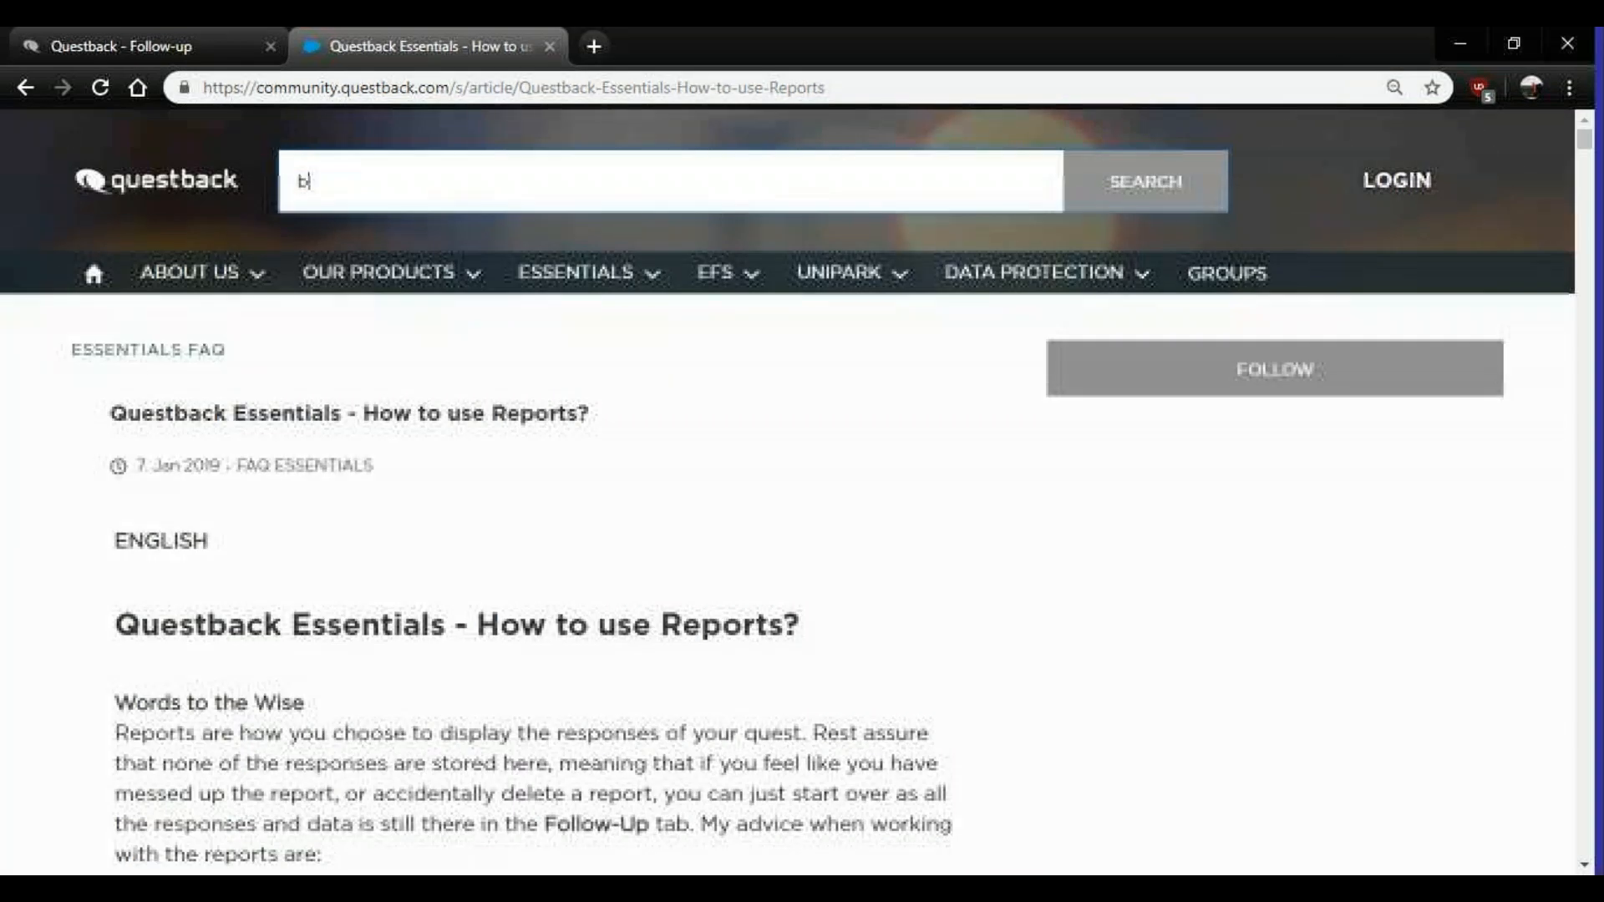
click(635, 280)
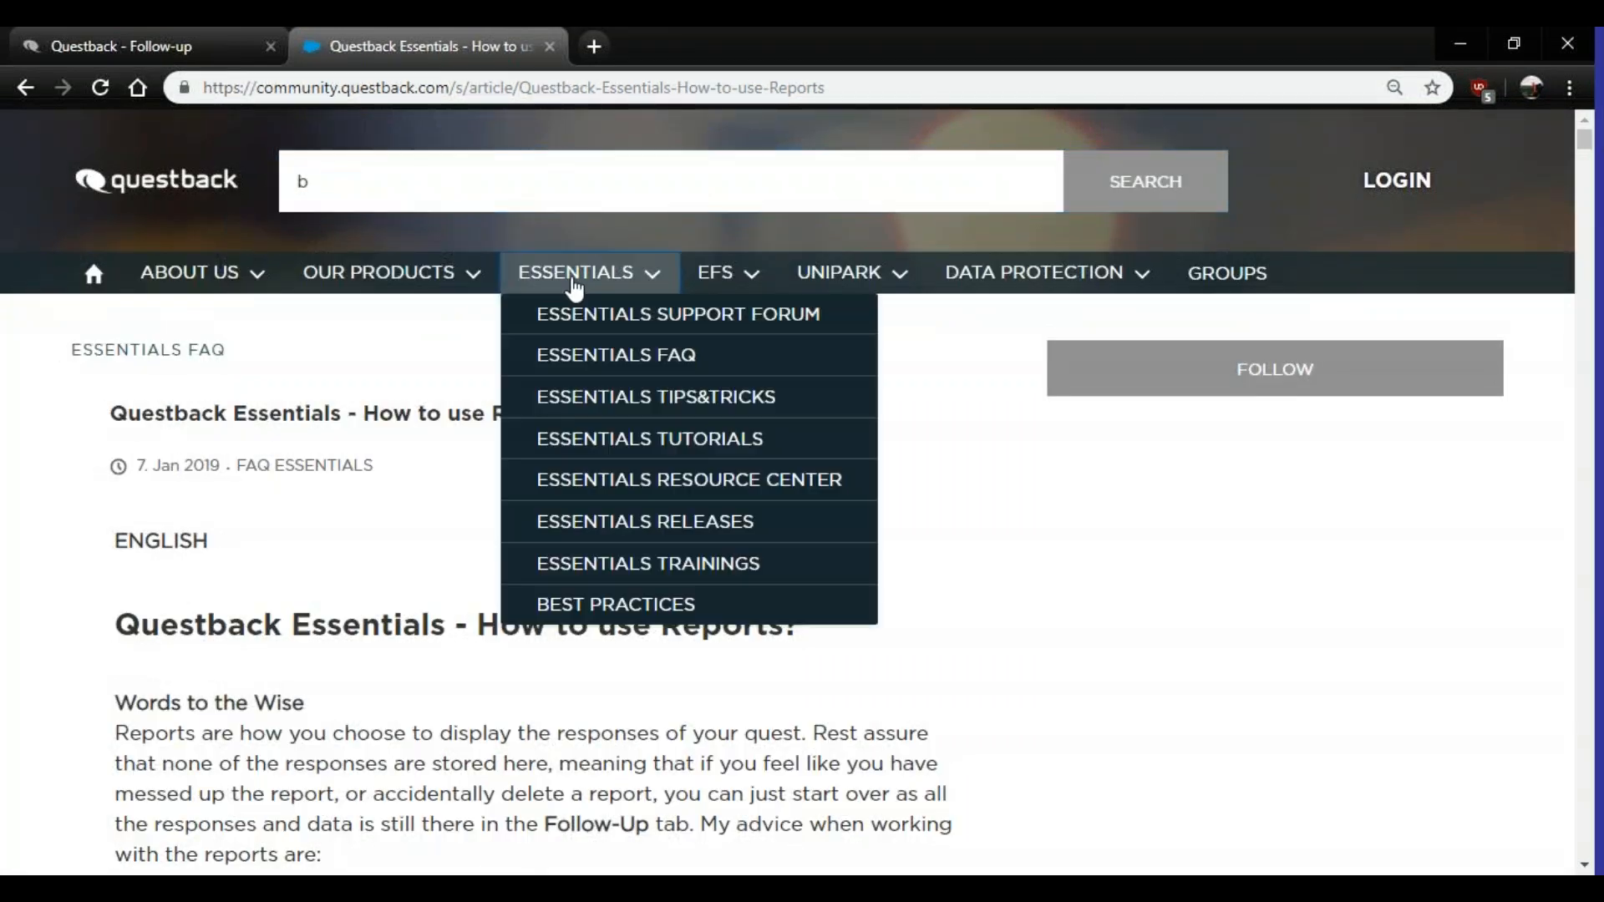
click(663, 357)
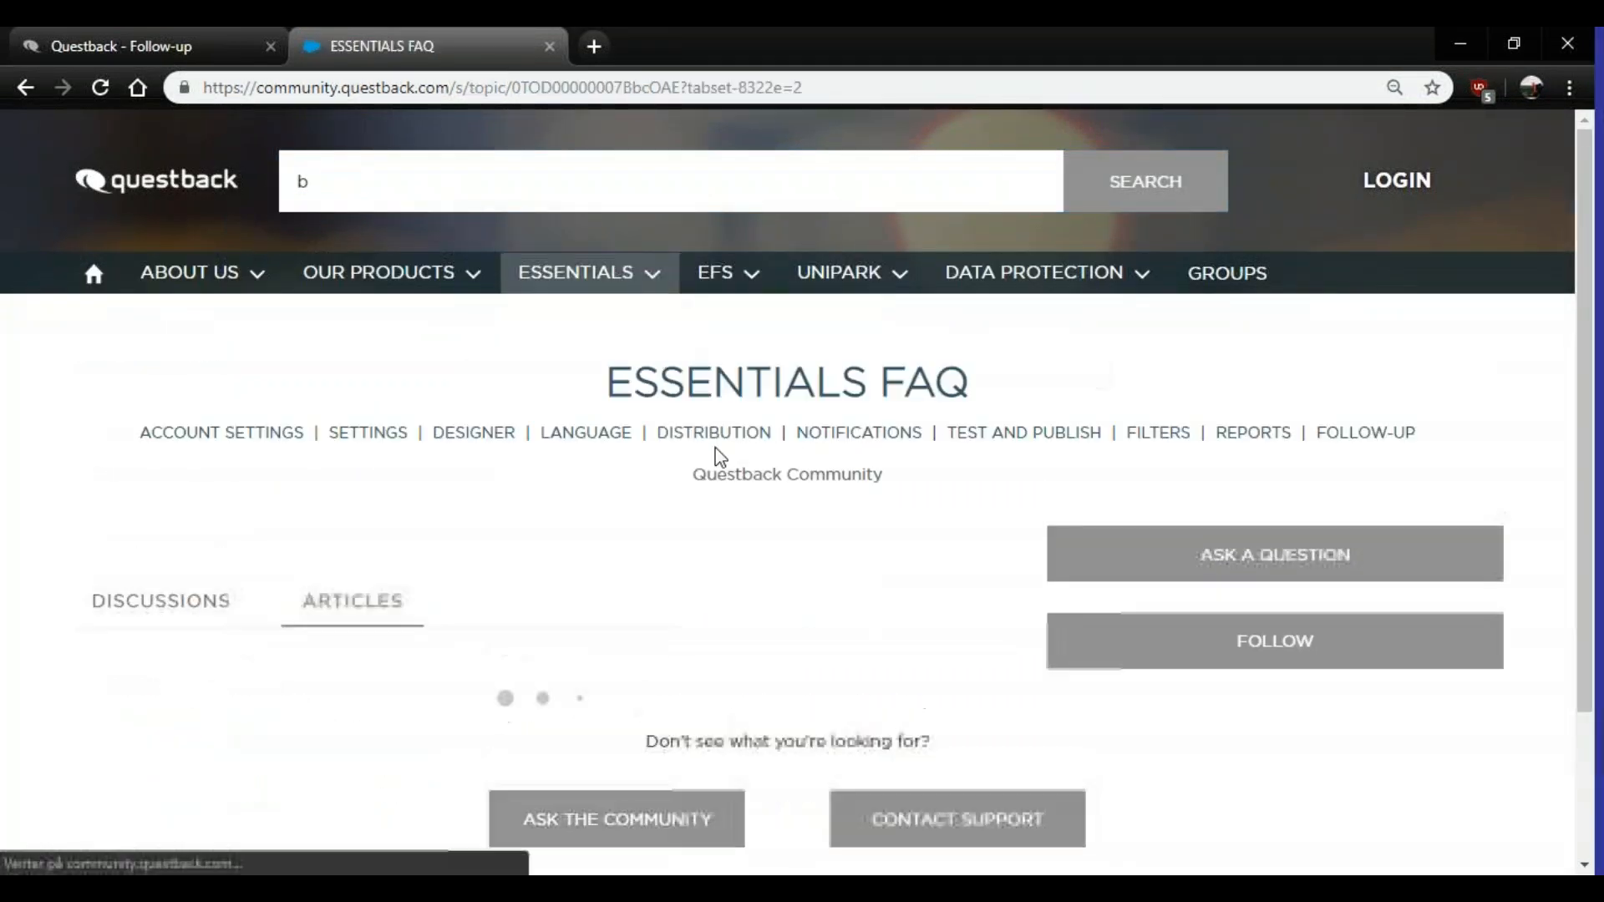
- Open the Reports topic of the Essentials FAQ and look through its articles
click(1247, 440)
scroll(585, 512, down, 2)
scroll(641, 519, down, 8)
scroll(772, 633, up, 10)
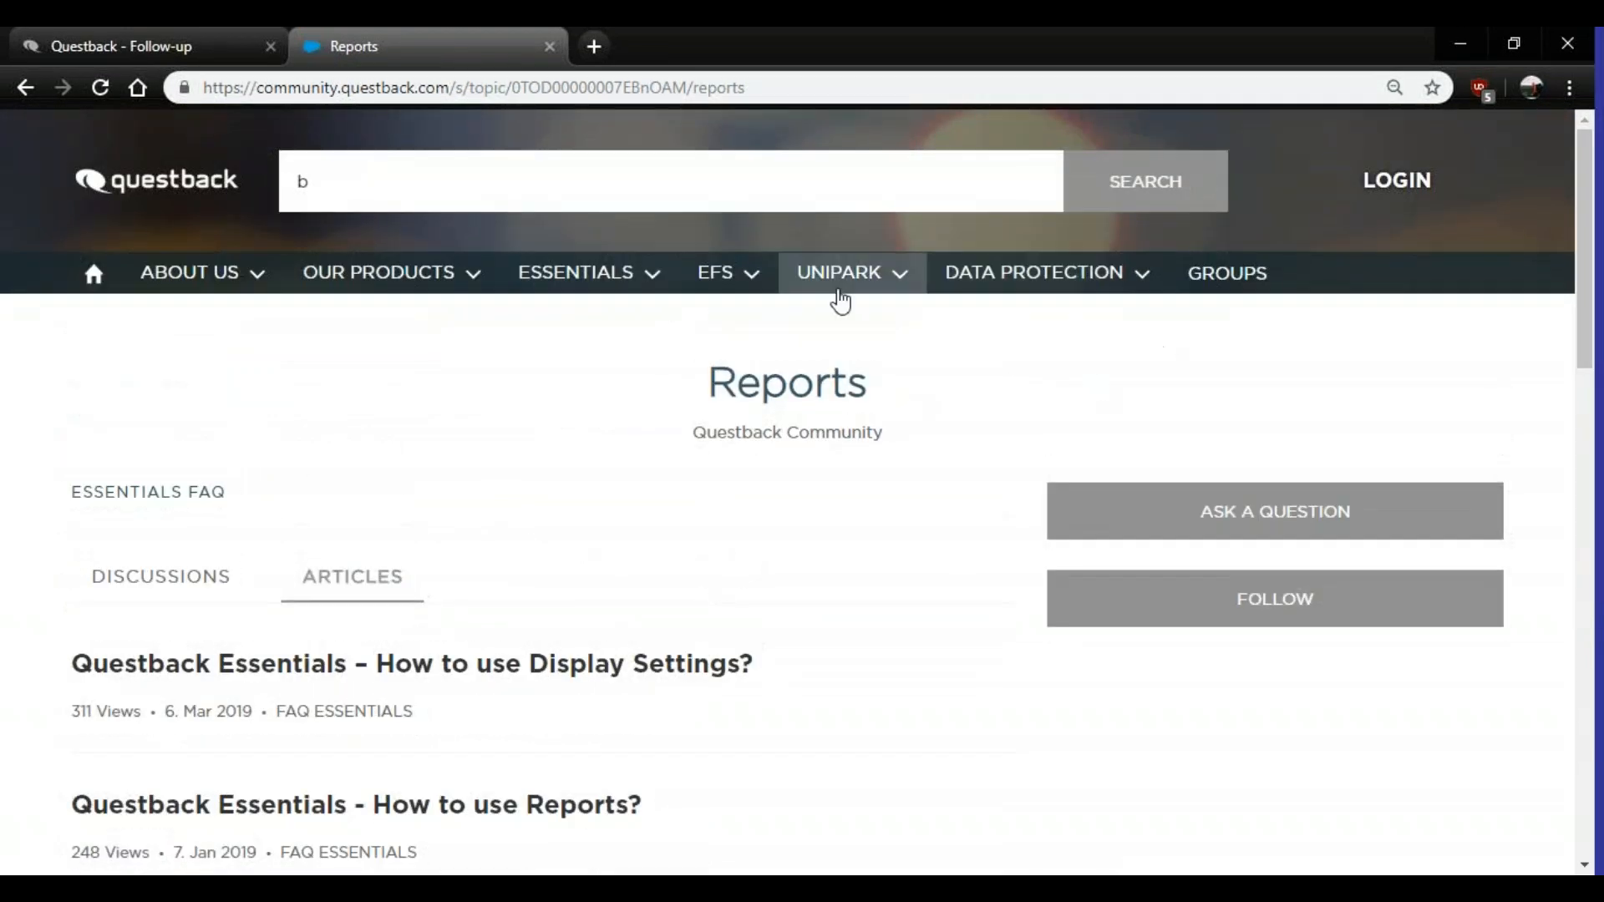
- Return to the Essentials FAQ, look through the articles in its Follow-Up topic, and switch back to the survey's follow-up page
click(577, 275)
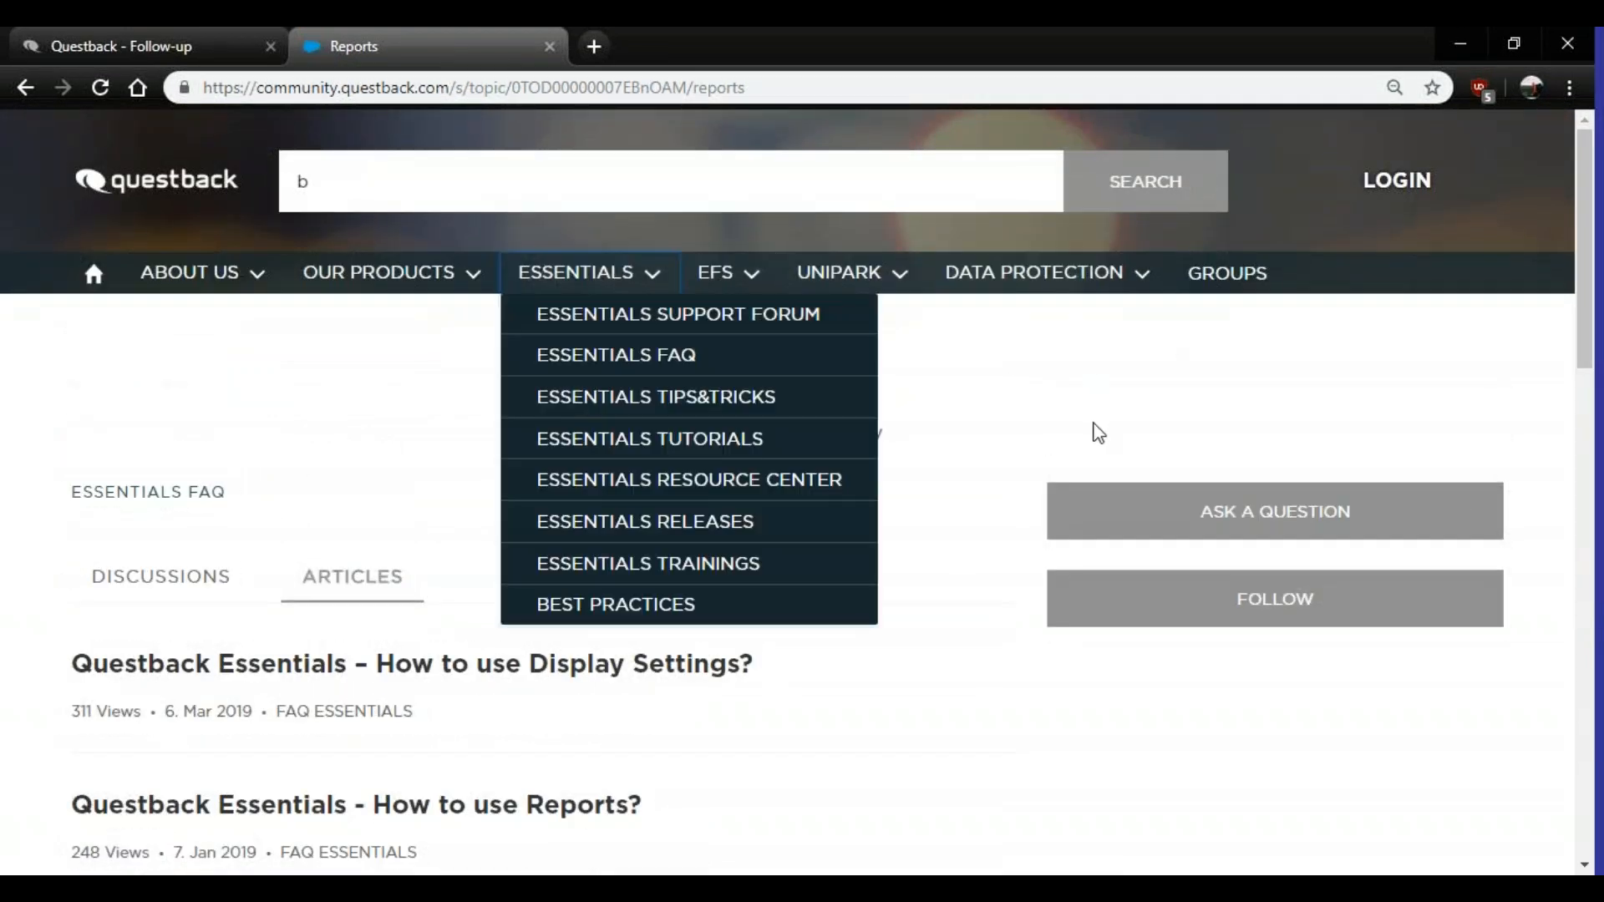
click(1011, 391)
click(26, 84)
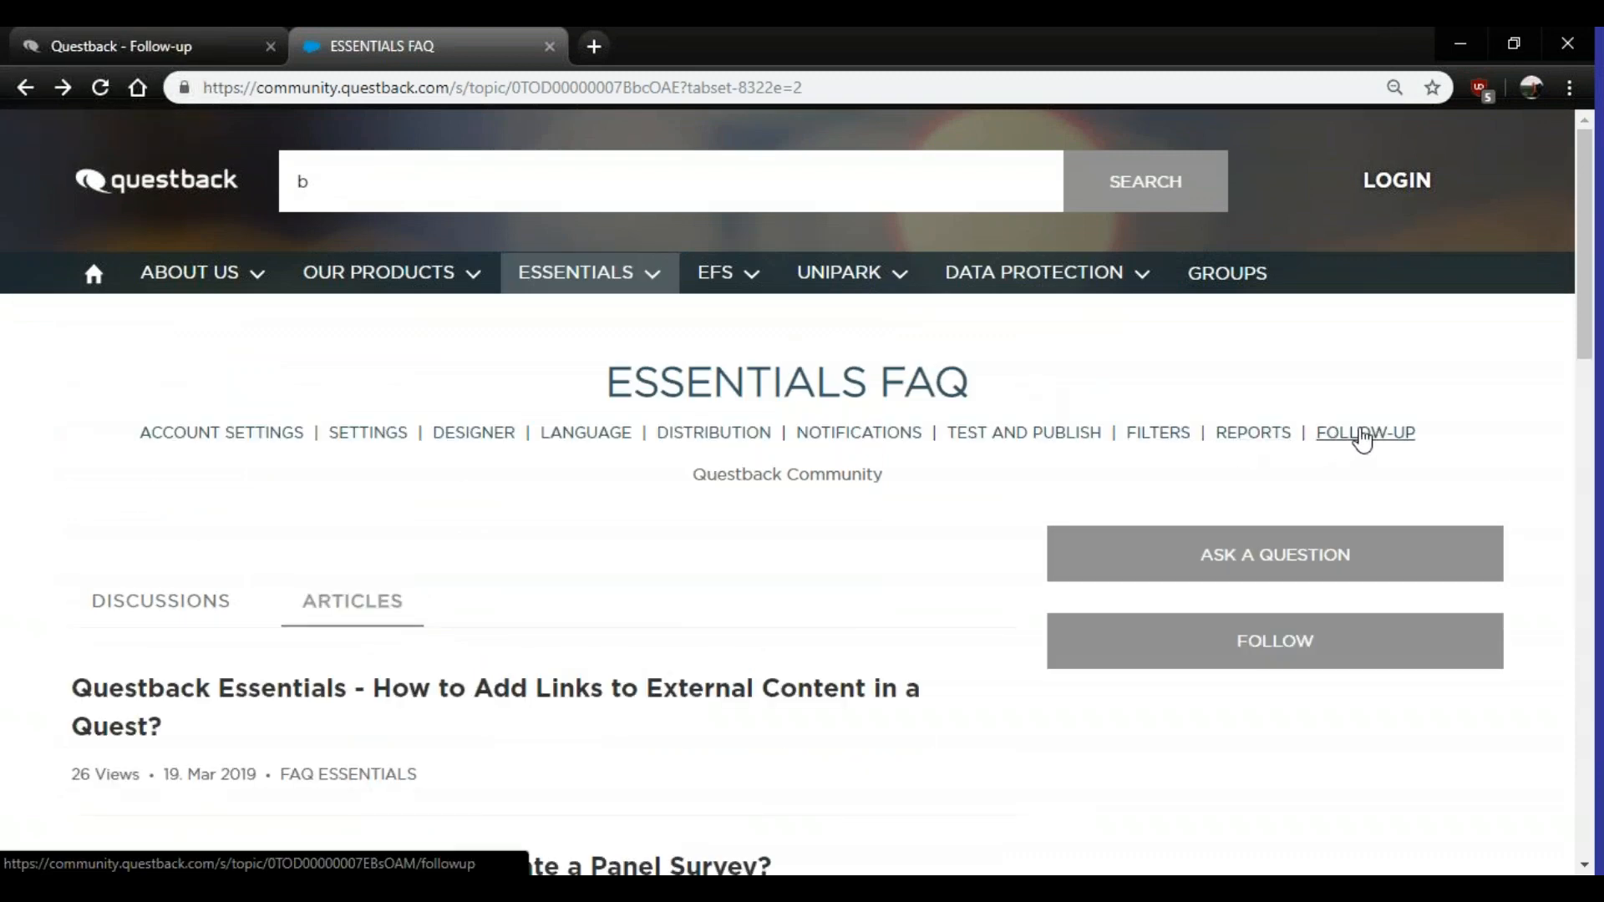
click(1357, 436)
scroll(431, 472, down, 5)
scroll(426, 464, down, 2)
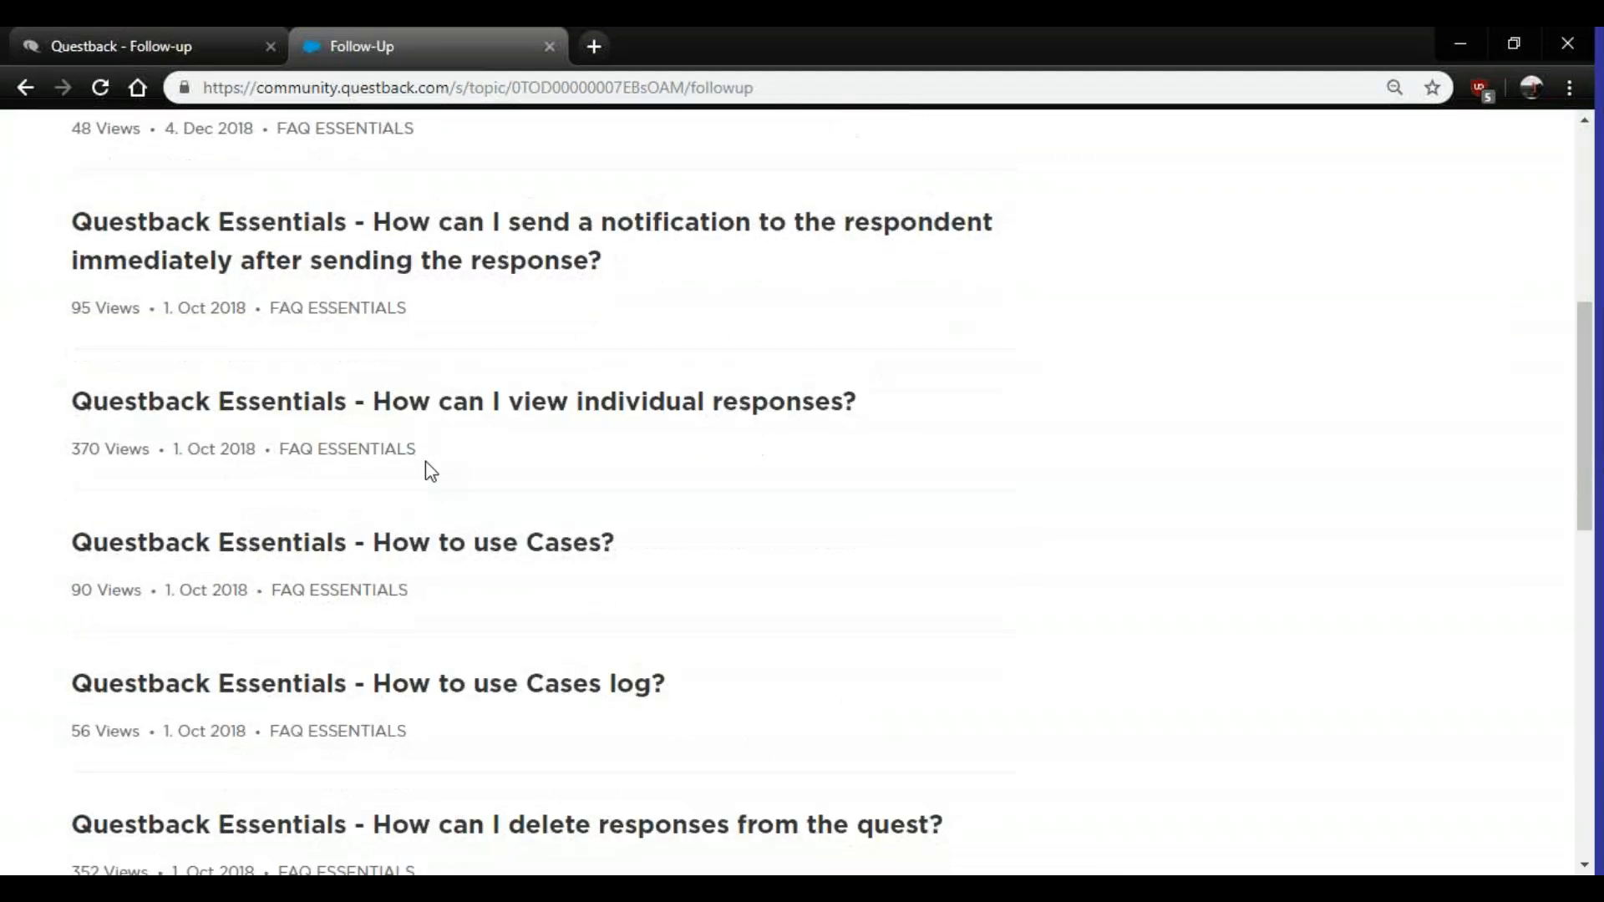
scroll(426, 461, up, 7)
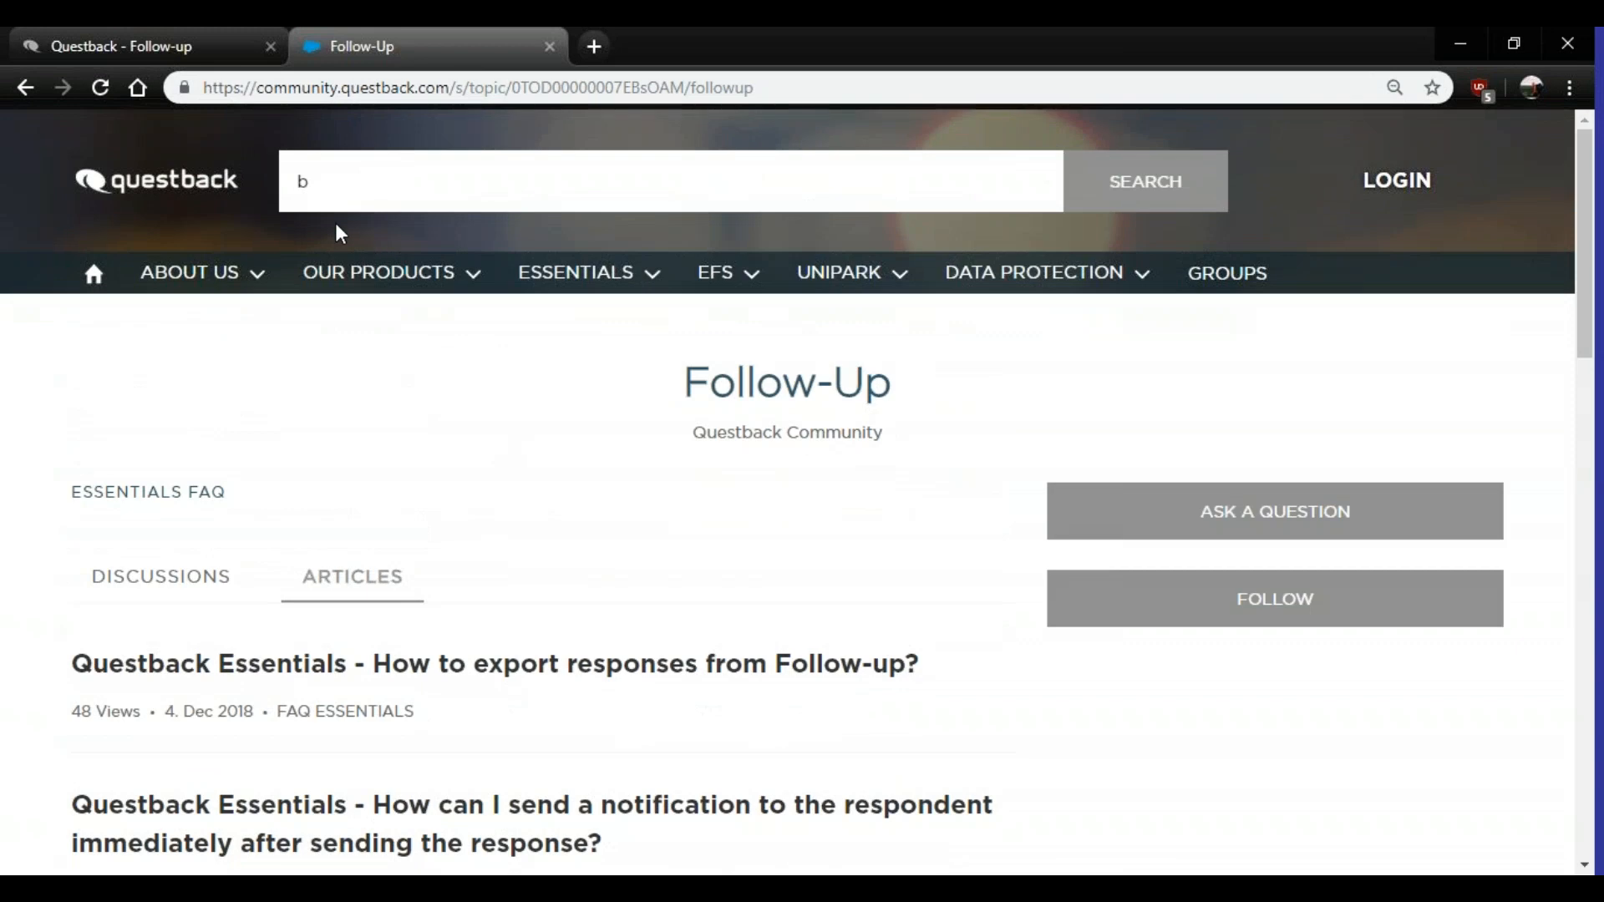
click(149, 42)
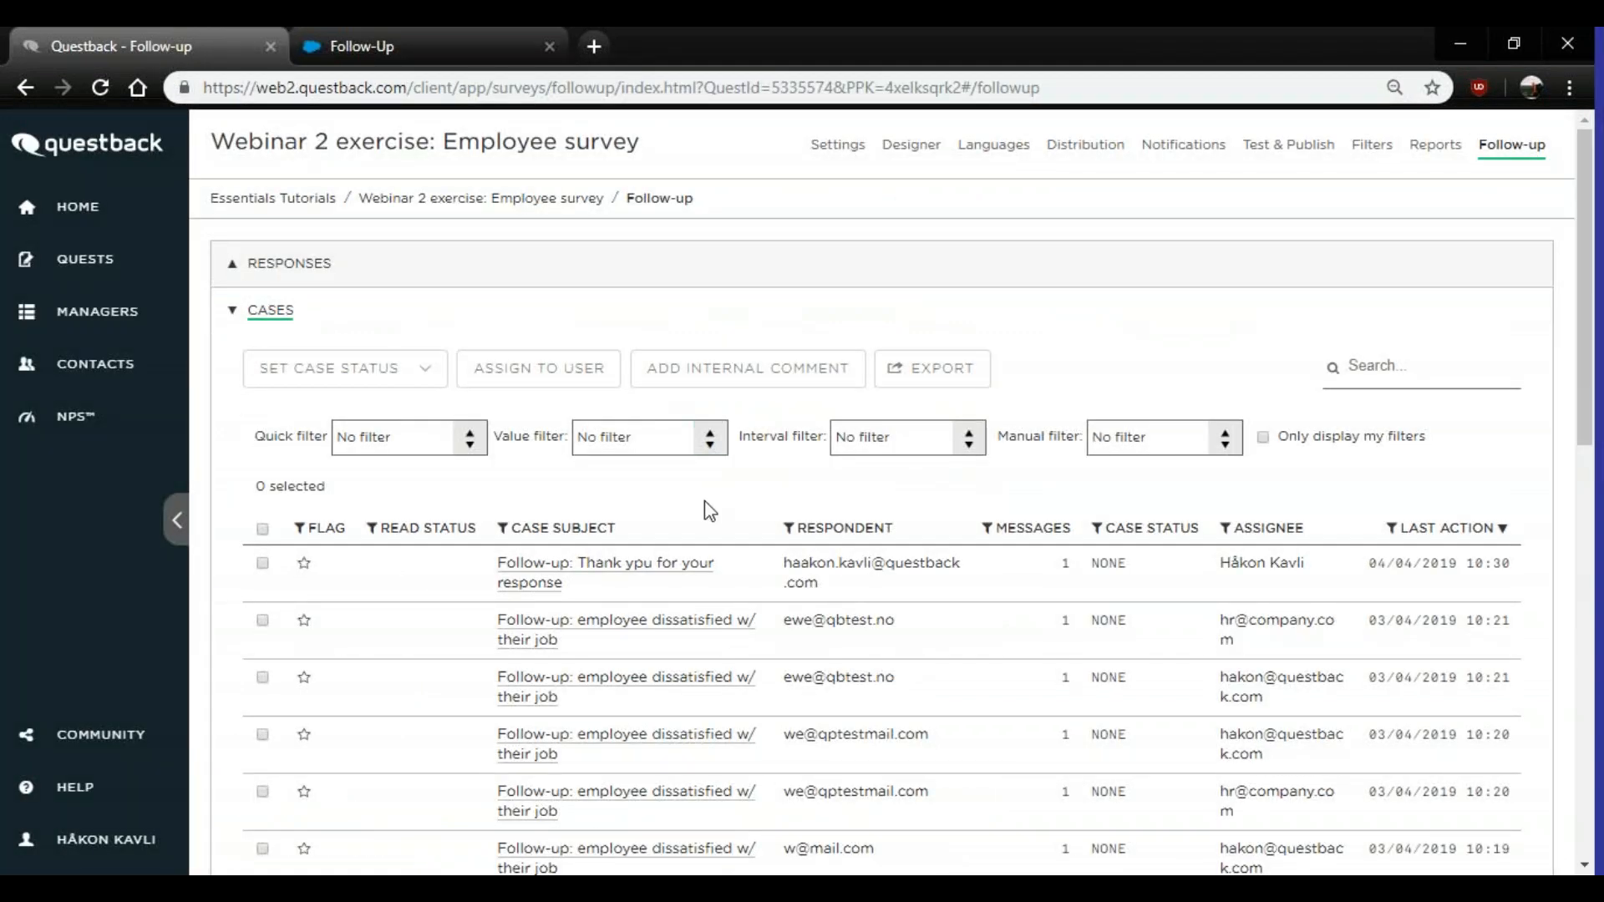